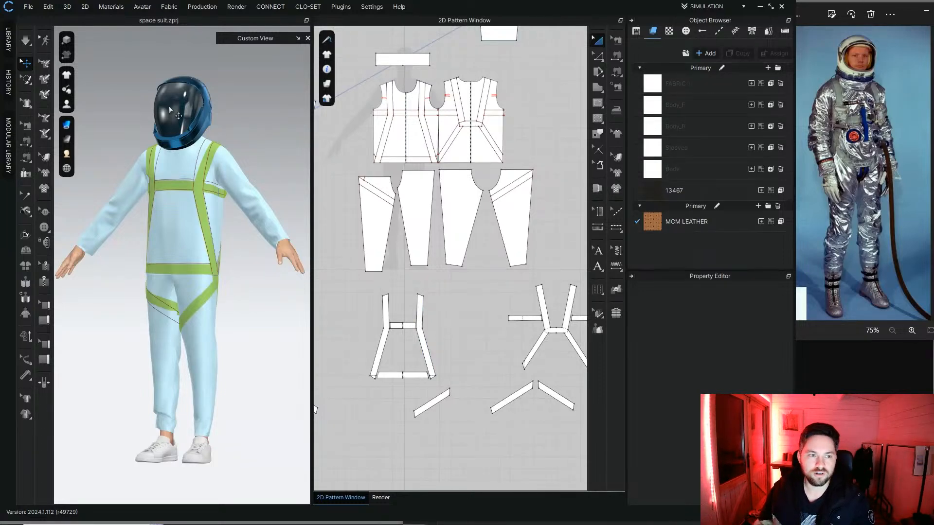
Step: Examine the space suit and helmet from several angles in 3D and check the rendered image against the nebula background
{"action": "right_click_drag", "start_coordinate": [259, 144], "coordinate": [268, 131]}
{"action": "scroll", "coordinate": [175, 212], "scroll_direction": "up", "scroll_amount": 3}
{"action": "scroll", "coordinate": [204, 207], "scroll_direction": "down", "scroll_amount": 4}
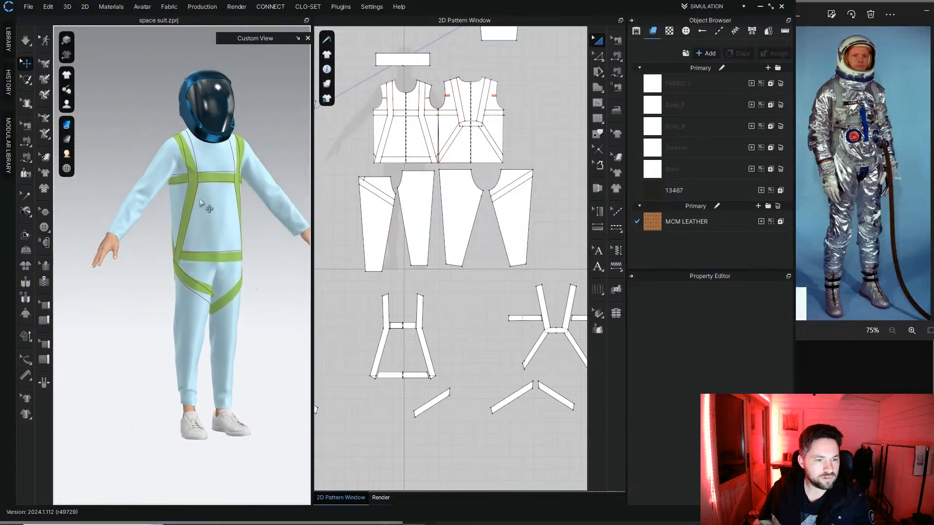
{"action": "mouse_move", "coordinate": [205, 206]}
{"action": "right_mouse_down"}
{"action": "mouse_move", "coordinate": [264, 208]}
{"action": "mouse_move", "coordinate": [238, 183]}
{"action": "mouse_move", "coordinate": [204, 214]}
{"action": "right_mouse_up"}
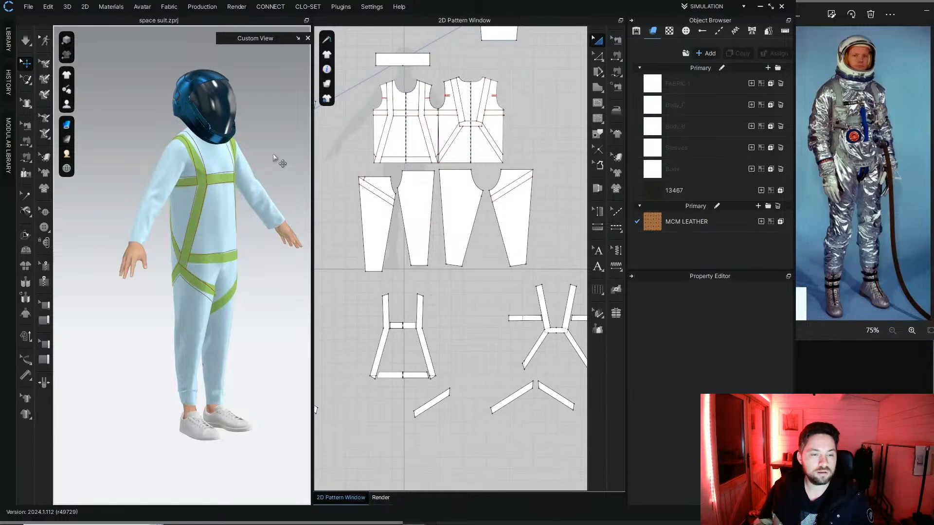
{"action": "right_click_drag", "start_coordinate": [284, 147], "coordinate": [254, 127]}
{"action": "scroll", "coordinate": [264, 131], "scroll_direction": "up", "scroll_amount": 2}
{"action": "middle_click_drag", "start_coordinate": [257, 163], "coordinate": [227, 151]}
{"action": "right_click_drag", "start_coordinate": [226, 152], "coordinate": [224, 163]}
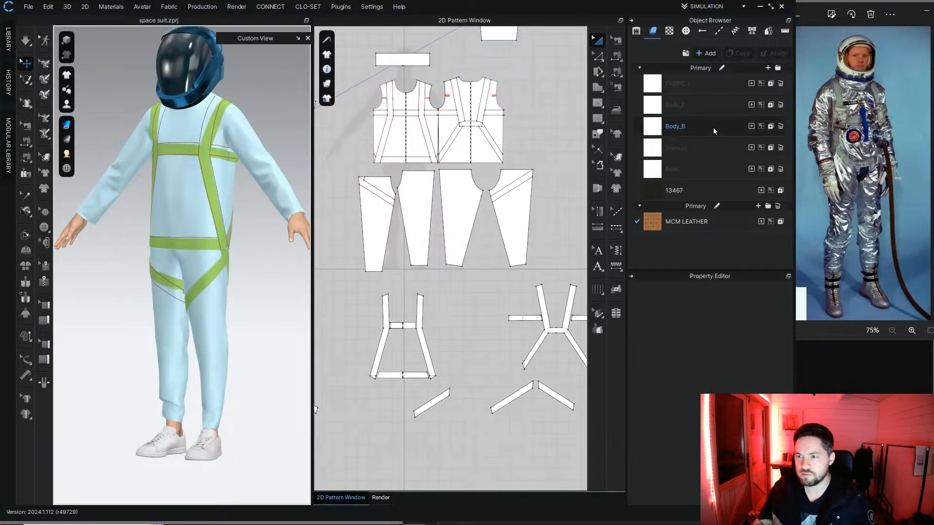
{"action": "right_click_drag", "start_coordinate": [187, 73], "coordinate": [214, 81]}
{"action": "middle_click_drag", "start_coordinate": [214, 80], "coordinate": [218, 156]}
{"action": "right_click_drag", "start_coordinate": [218, 156], "coordinate": [237, 152]}
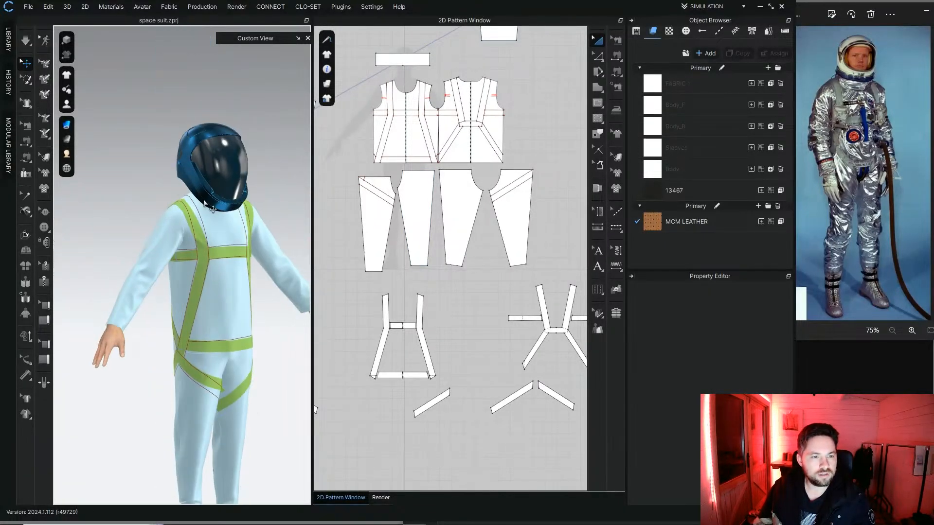
{"action": "mouse_move", "coordinate": [214, 191]}
{"action": "right_mouse_down"}
{"action": "mouse_move", "coordinate": [267, 203]}
{"action": "mouse_move", "coordinate": [404, 195]}
{"action": "mouse_move", "coordinate": [128, 192]}
{"action": "mouse_move", "coordinate": [283, 203]}
{"action": "mouse_move", "coordinate": [387, 189]}
{"action": "mouse_move", "coordinate": [329, 183]}
{"action": "mouse_move", "coordinate": [207, 197]}
{"action": "mouse_move", "coordinate": [211, 182]}
{"action": "right_mouse_up"}
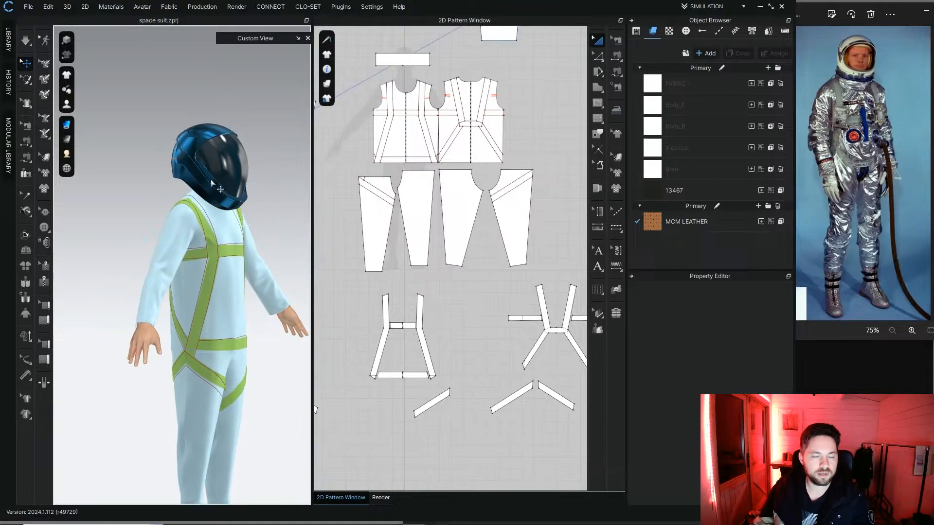
{"action": "left_click", "coordinate": [381, 498]}
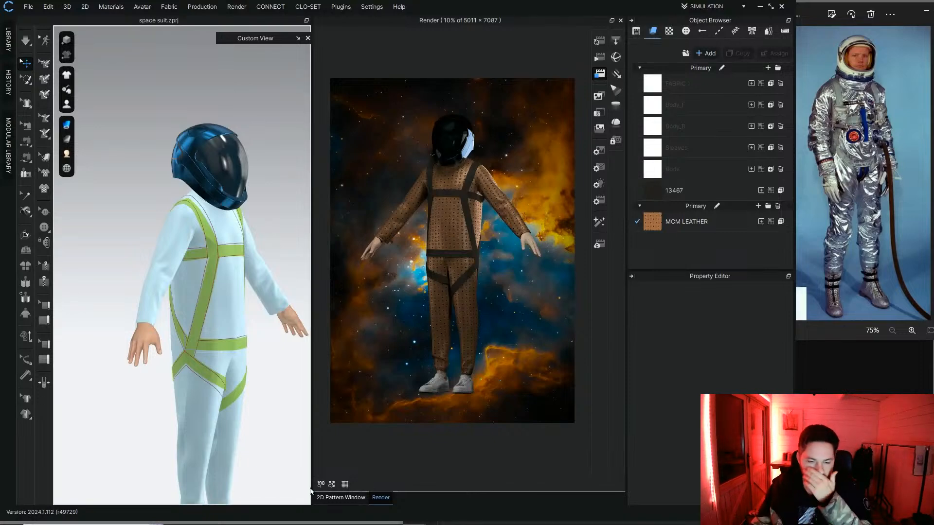
{"action": "left_click", "coordinate": [340, 497]}
Step: Unfreeze all pattern pieces of the space suit, including the body, sleeves, trousers and harness straps
{"action": "right_click_drag", "start_coordinate": [279, 206], "coordinate": [206, 184]}
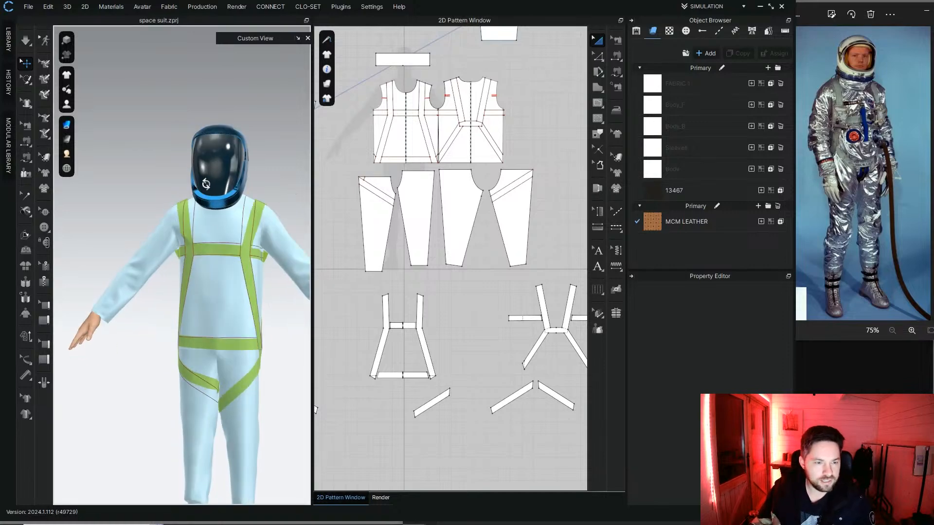
{"action": "middle_click_drag", "start_coordinate": [223, 282], "coordinate": [234, 186]}
{"action": "right_click_drag", "start_coordinate": [238, 187], "coordinate": [215, 192]}
{"action": "middle_click_drag", "start_coordinate": [265, 111], "coordinate": [246, 143]}
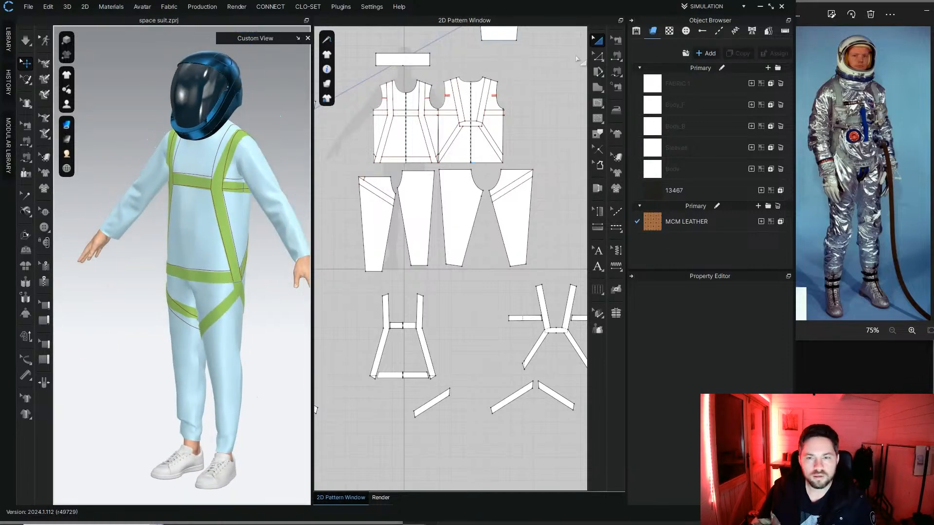
{"action": "scroll", "coordinate": [397, 207], "scroll_direction": "down", "scroll_amount": 5}
{"action": "mouse_move", "coordinate": [159, 112]}
{"action": "right_mouse_down"}
{"action": "mouse_move", "coordinate": [210, 102]}
{"action": "mouse_move", "coordinate": [168, 103]}
{"action": "right_mouse_up"}
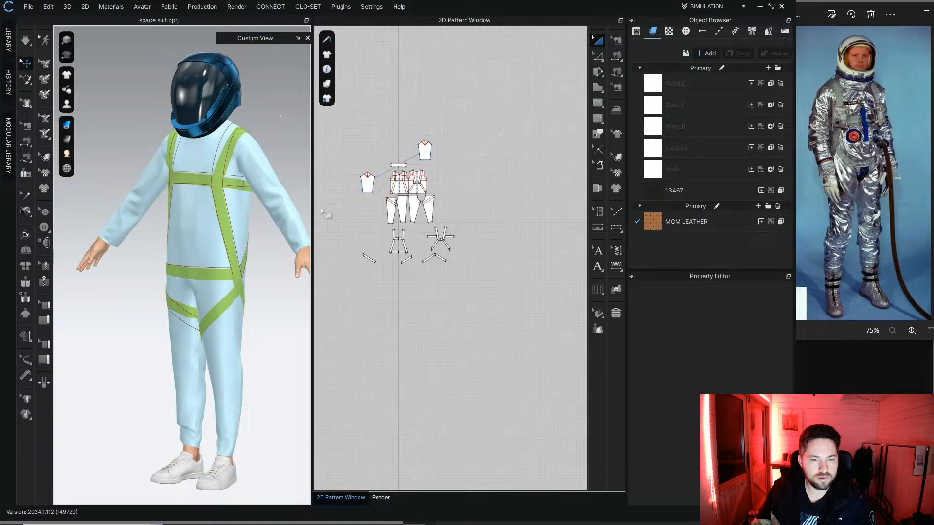
{"action": "left_click_drag", "start_coordinate": [339, 128], "coordinate": [522, 327]}
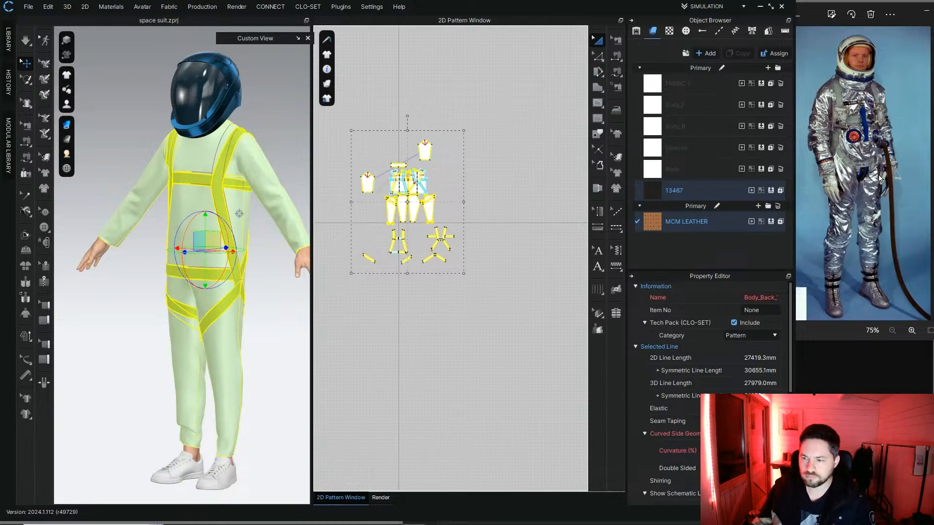
{"action": "right_click", "coordinate": [431, 208]}
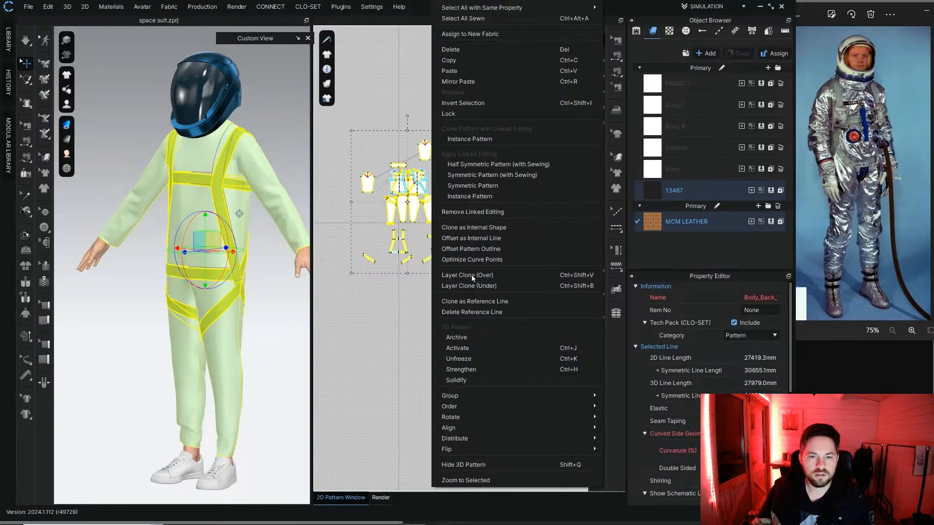
{"action": "left_click", "coordinate": [492, 359]}
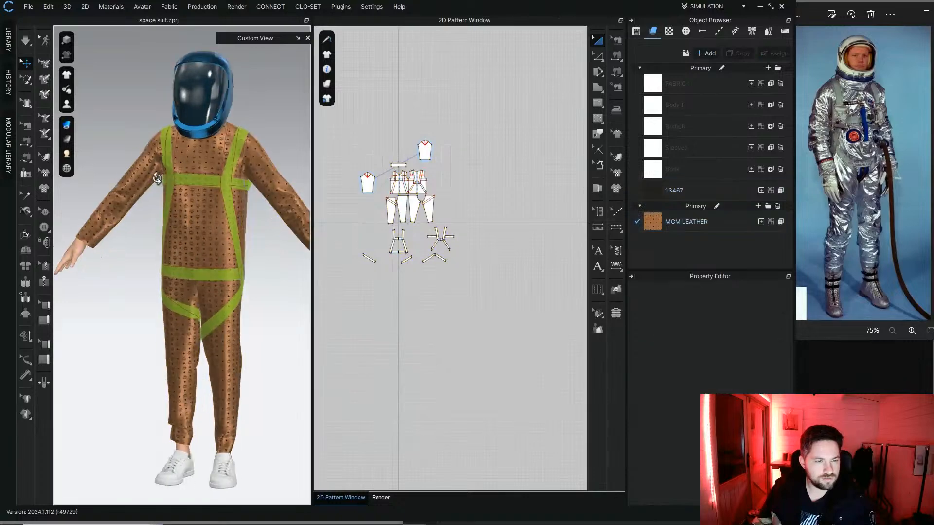
Step: Set the layer of all harness strap pieces to 0
{"action": "scroll", "coordinate": [187, 181], "scroll_direction": "up", "scroll_amount": 5}
{"action": "scroll", "coordinate": [187, 181], "scroll_direction": "down", "scroll_amount": 5}
{"action": "right_click_drag", "start_coordinate": [192, 177], "coordinate": [292, 156]}
{"action": "left_click_drag", "start_coordinate": [347, 222], "coordinate": [493, 303]}
{"action": "scroll", "coordinate": [427, 235], "scroll_direction": "up", "scroll_amount": 5}
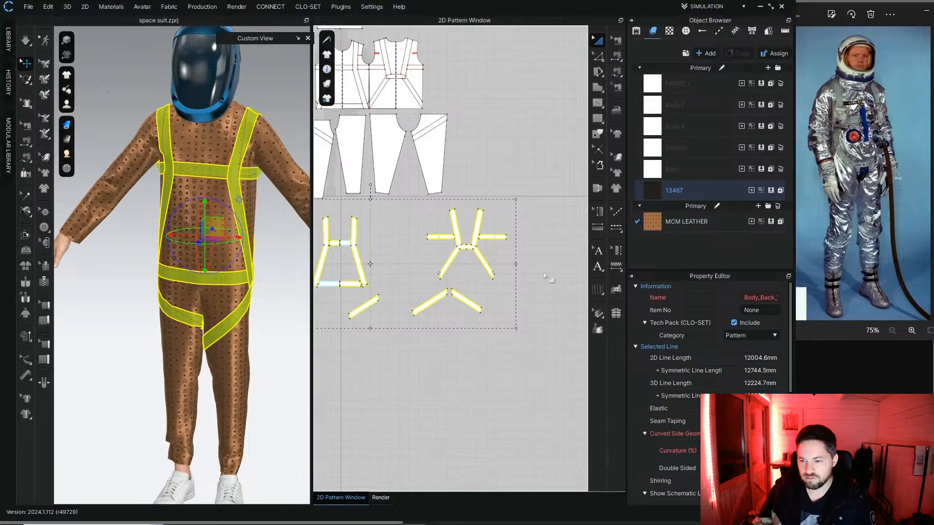
{"action": "left_click_drag", "start_coordinate": [790, 381], "coordinate": [791, 453]}
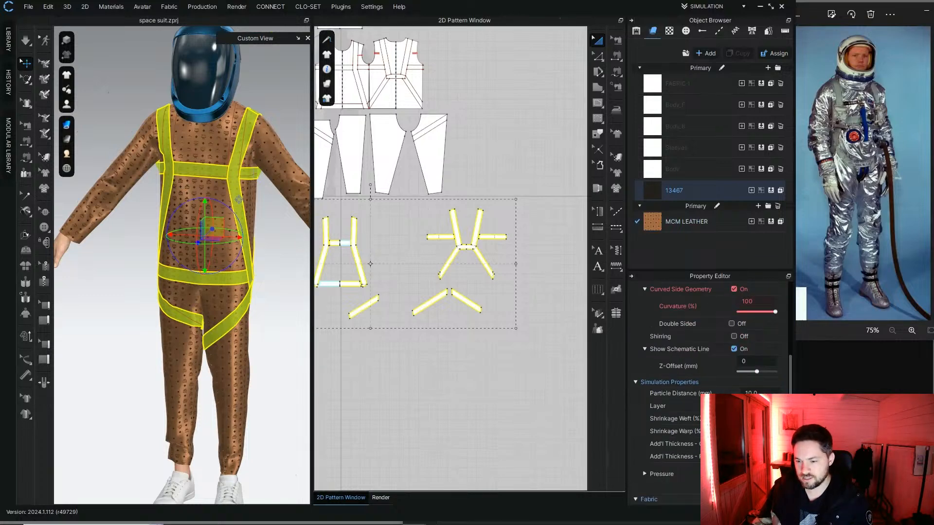
{"action": "left_click", "coordinate": [375, 358]}
Step: Examine how the harness straps cross on the chest in 3D and compare them with the 2D strap pieces
{"action": "scroll", "coordinate": [146, 298], "scroll_direction": "up", "scroll_amount": 3}
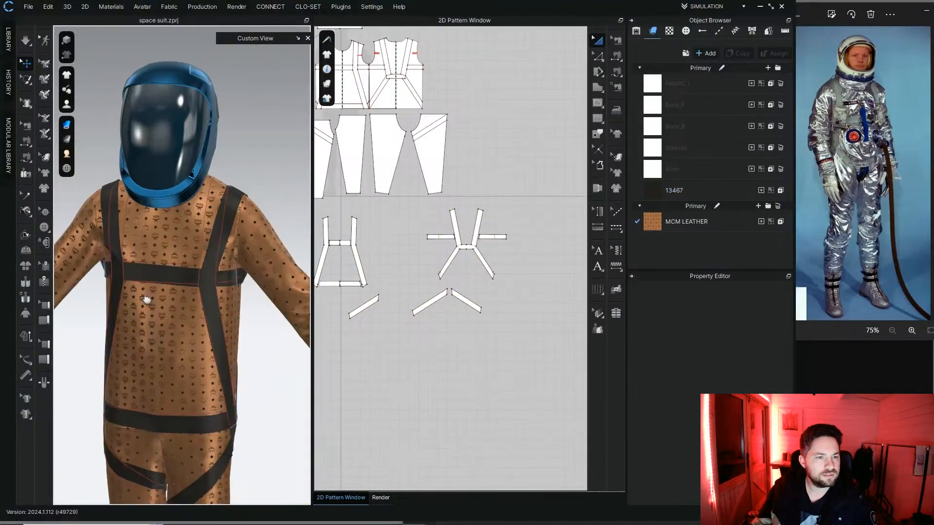
{"action": "scroll", "coordinate": [146, 298], "scroll_direction": "up", "scroll_amount": 5}
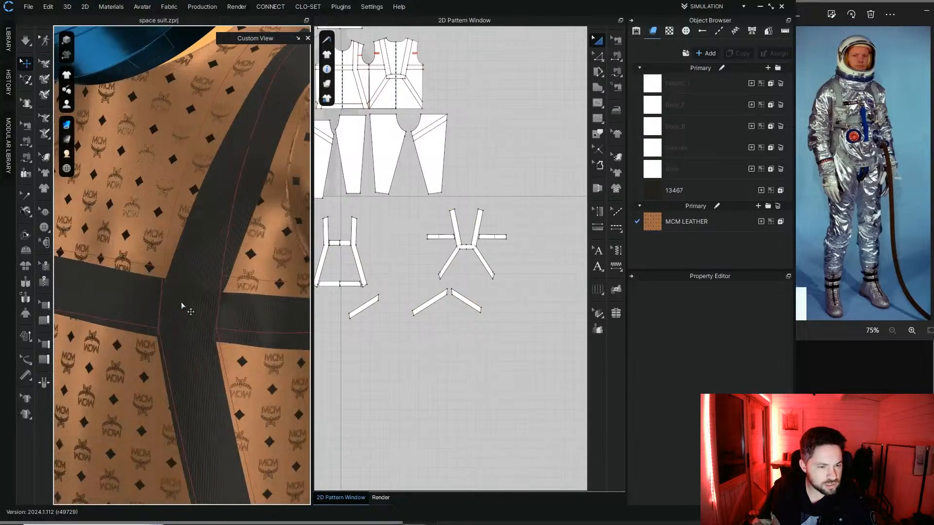
{"action": "right_click_drag", "start_coordinate": [181, 302], "coordinate": [223, 248]}
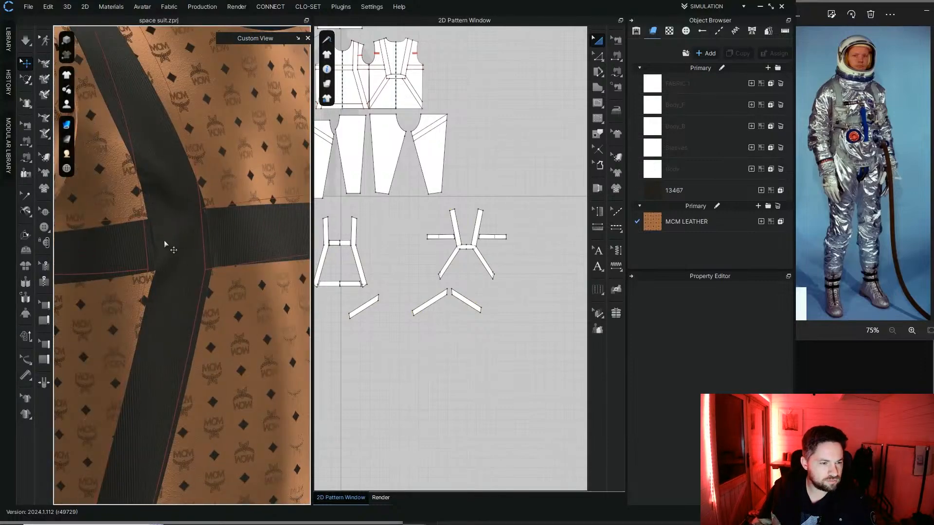
{"action": "scroll", "coordinate": [165, 240], "scroll_direction": "down", "scroll_amount": 5}
{"action": "right_click_drag", "start_coordinate": [174, 217], "coordinate": [129, 254]}
{"action": "scroll", "coordinate": [130, 254], "scroll_direction": "down", "scroll_amount": 3}
{"action": "middle_click_drag", "start_coordinate": [129, 255], "coordinate": [143, 171]}
{"action": "scroll", "coordinate": [447, 255], "scroll_direction": "up", "scroll_amount": 5}
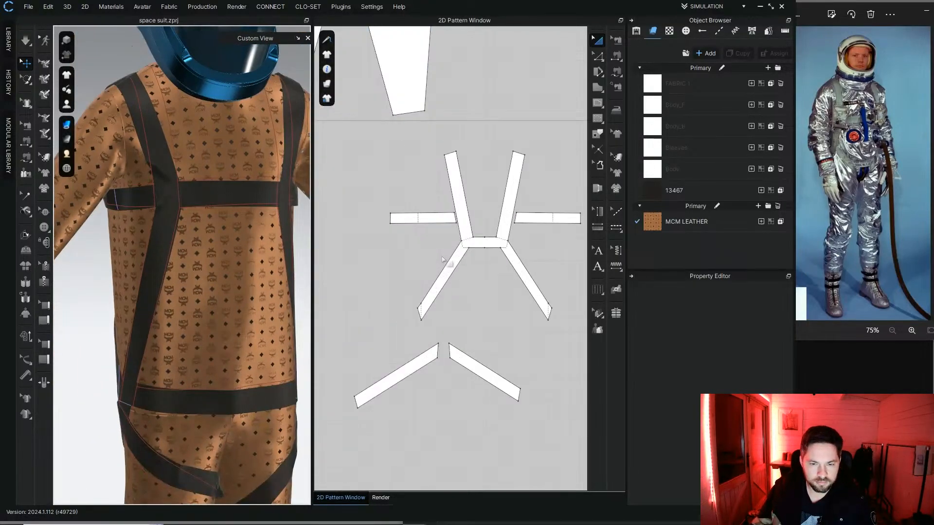
{"action": "scroll", "coordinate": [442, 259], "scroll_direction": "up", "scroll_amount": 5}
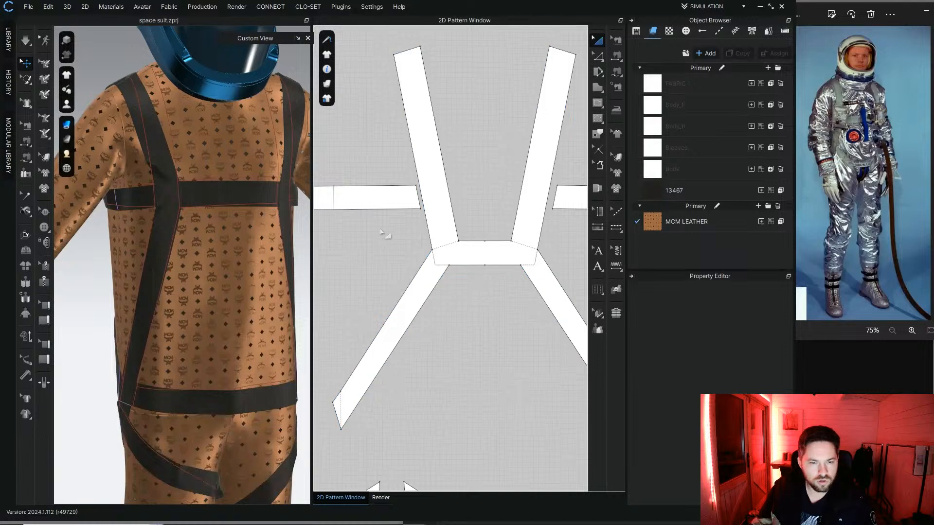
{"action": "scroll", "coordinate": [553, 246], "scroll_direction": "down", "scroll_amount": 5}
{"action": "scroll", "coordinate": [476, 261], "scroll_direction": "up", "scroll_amount": 5}
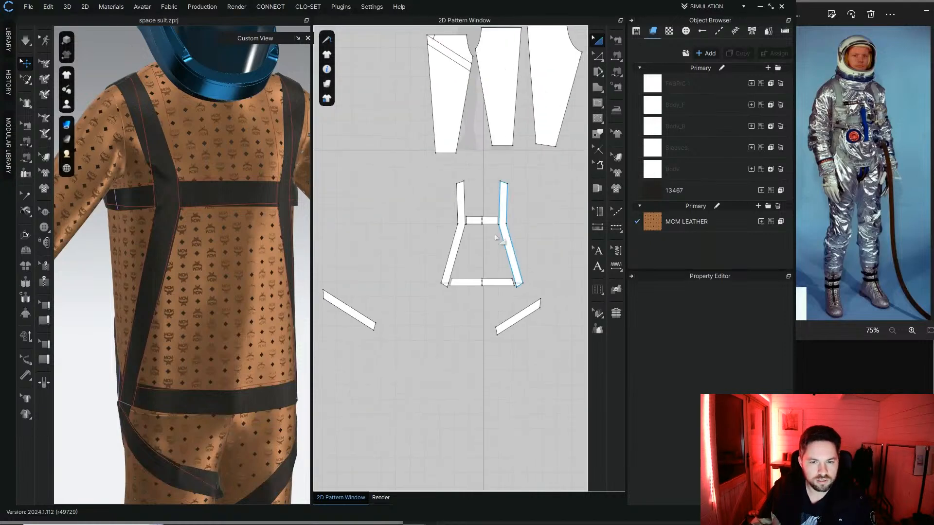
Step: Locate the front chest strap piece on the garment and inspect the strap junction at the side of the hip
{"action": "left_click", "coordinate": [446, 198]}
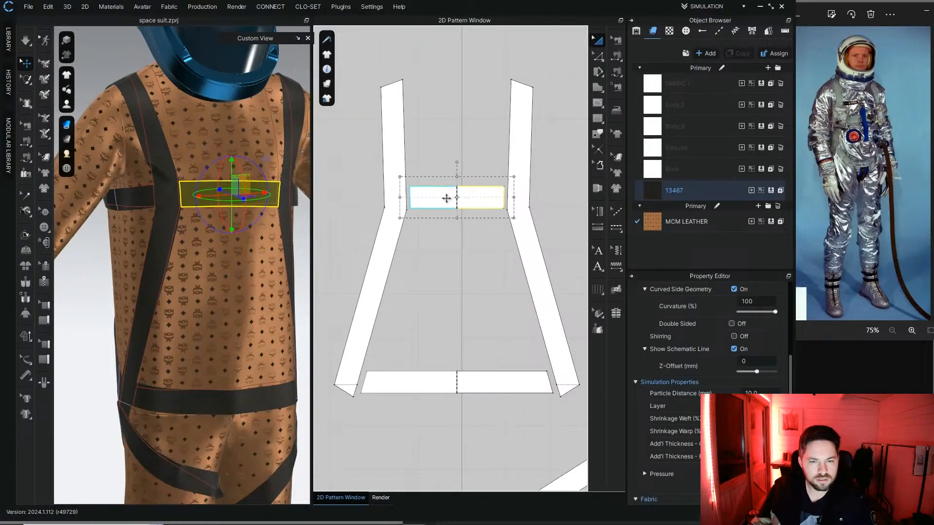
{"action": "left_click", "coordinate": [416, 183]}
{"action": "scroll", "coordinate": [411, 188], "scroll_direction": "up", "scroll_amount": 5}
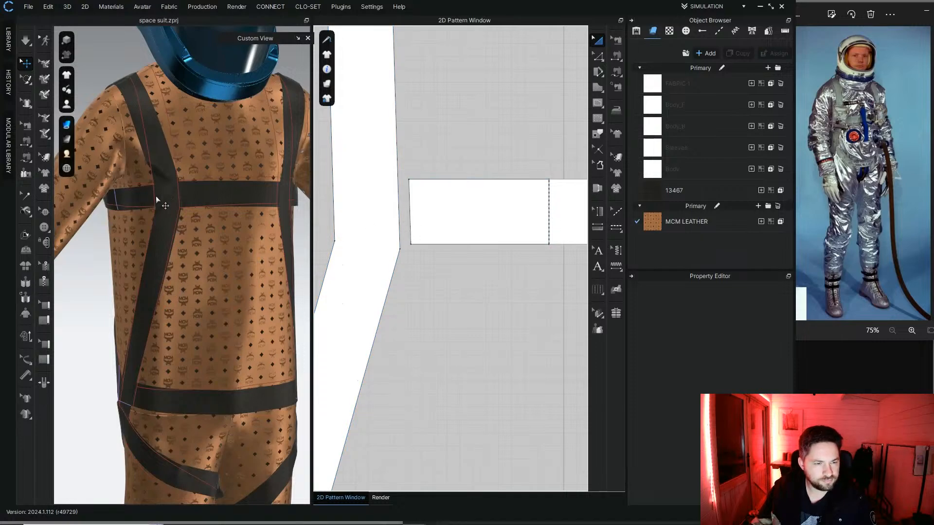
{"action": "scroll", "coordinate": [159, 199], "scroll_direction": "up", "scroll_amount": 2}
{"action": "scroll", "coordinate": [182, 192], "scroll_direction": "down", "scroll_amount": 3}
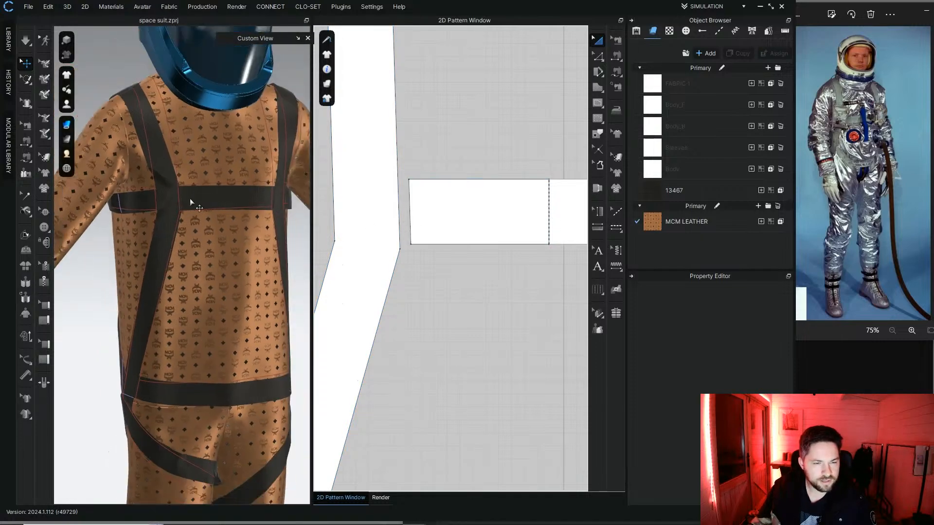
{"action": "scroll", "coordinate": [530, 275], "scroll_direction": "down", "scroll_amount": 5}
{"action": "middle_click_drag", "start_coordinate": [161, 332], "coordinate": [156, 244]}
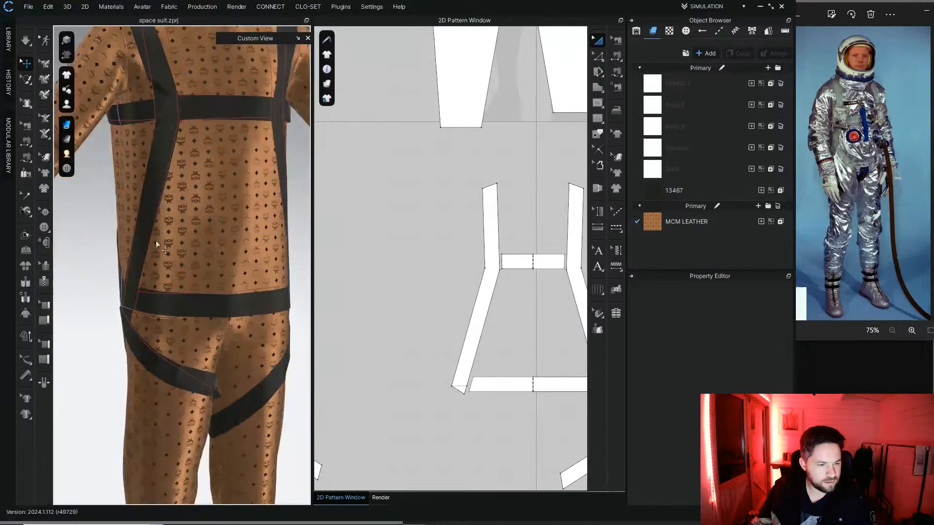
{"action": "right_click_drag", "start_coordinate": [156, 244], "coordinate": [197, 249]}
{"action": "scroll", "coordinate": [196, 297], "scroll_direction": "up", "scroll_amount": 4}
{"action": "right_click_drag", "start_coordinate": [208, 302], "coordinate": [202, 335]}
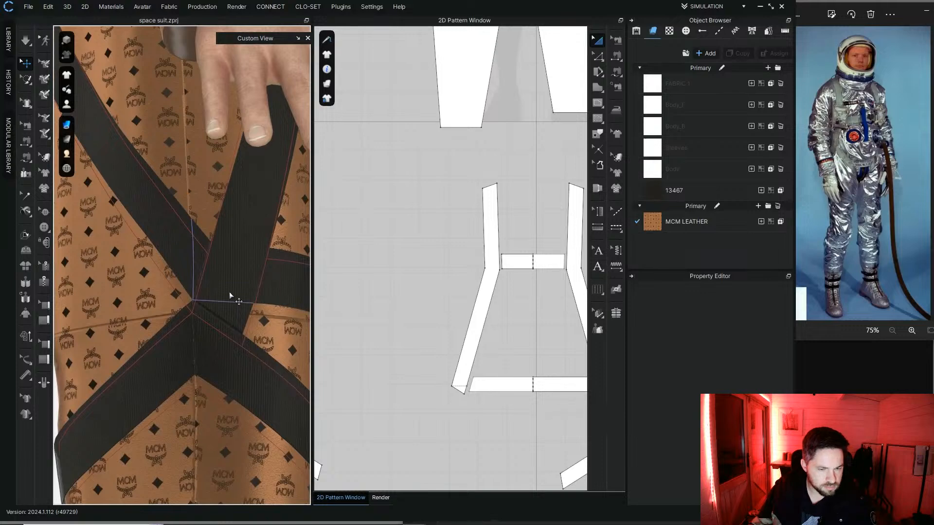
Step: Identify the straps meeting at the side hip and move the two thigh strap pieces beneath the front harness in the 2D layout
{"action": "left_click", "coordinate": [465, 372]}
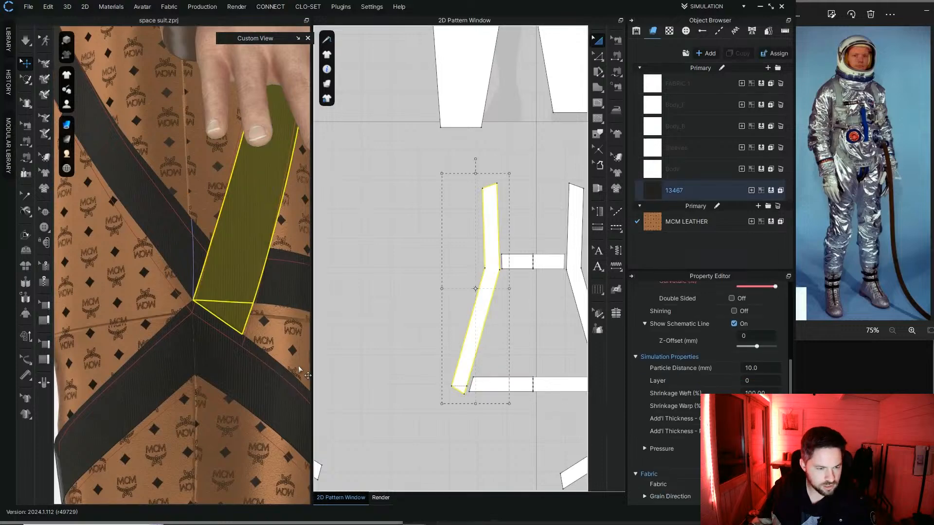
{"action": "left_click", "coordinate": [162, 358]}
{"action": "left_click", "coordinate": [233, 290]}
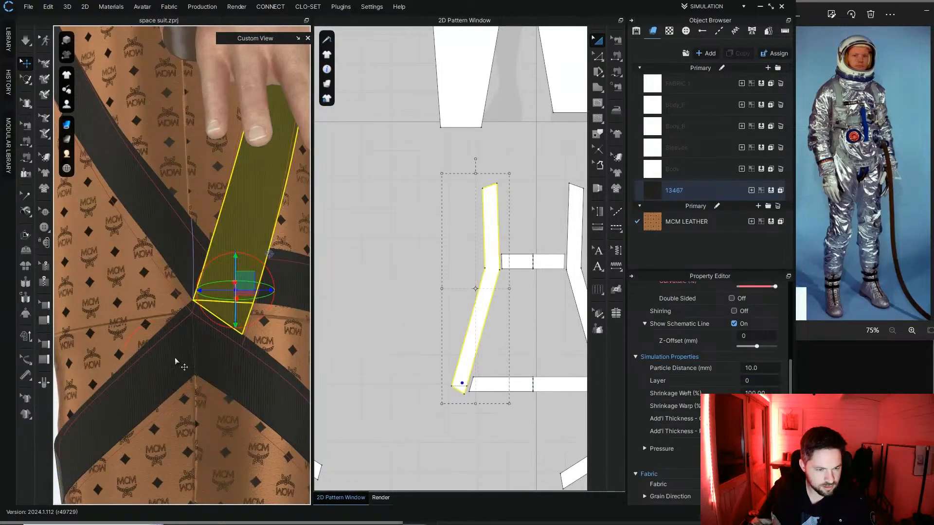
{"action": "left_click", "coordinate": [174, 360]}
{"action": "scroll", "coordinate": [492, 394], "scroll_direction": "down", "scroll_amount": 5}
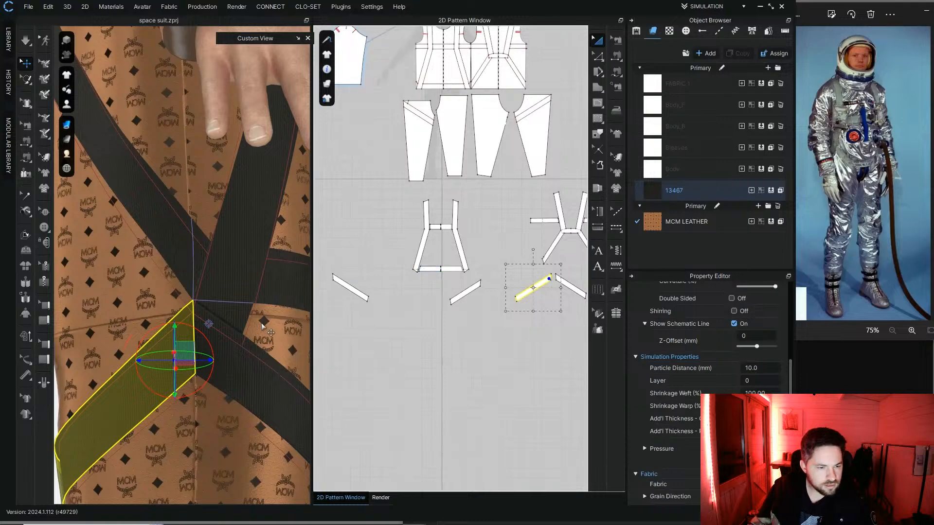
{"action": "left_click", "coordinate": [242, 364]}
{"action": "middle_click_drag", "start_coordinate": [468, 316], "coordinate": [416, 312]}
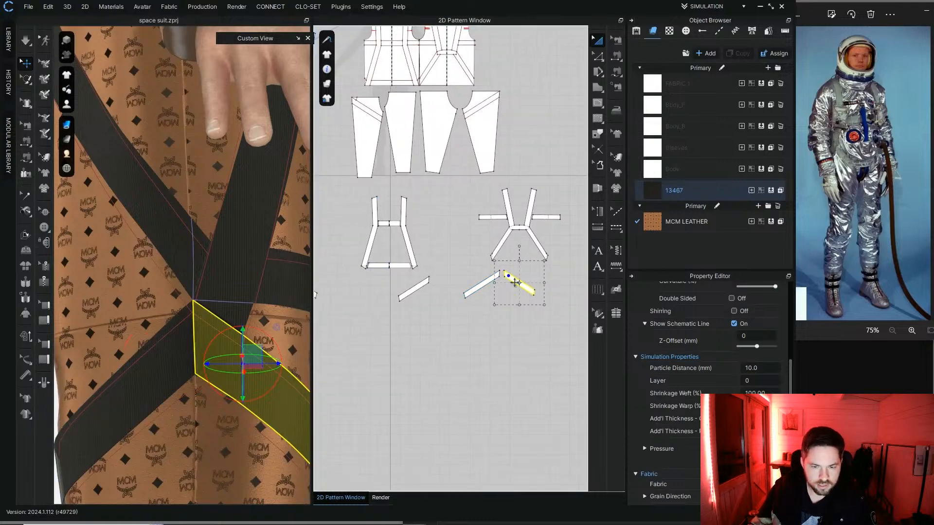
{"action": "left_click_drag", "start_coordinate": [516, 283], "coordinate": [377, 284]}
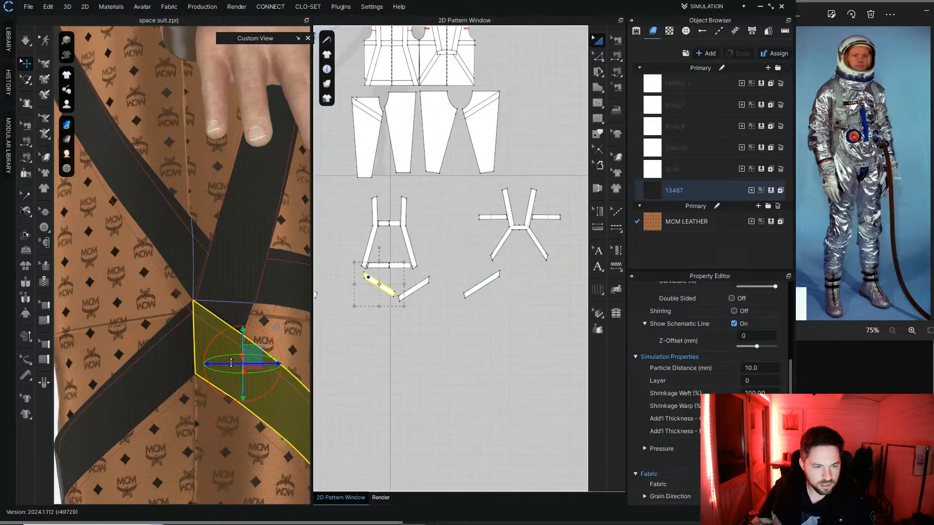
{"action": "left_click", "coordinate": [170, 345]}
{"action": "left_click_drag", "start_coordinate": [491, 282], "coordinate": [346, 282]}
Step: Arrange the two thigh strap pieces around the lower corner of the front harness's side strap to match the 3D junction, leaving a small gap
{"action": "scroll", "coordinate": [356, 287], "scroll_direction": "up", "scroll_amount": 5}
{"action": "middle_click_drag", "start_coordinate": [404, 245], "coordinate": [405, 303]}
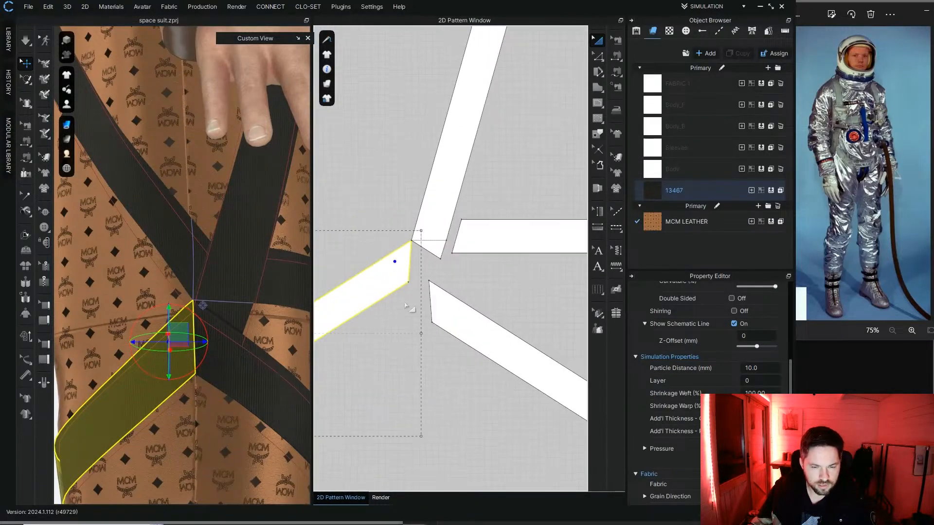
{"action": "left_click_drag", "start_coordinate": [461, 324], "coordinate": [444, 285]}
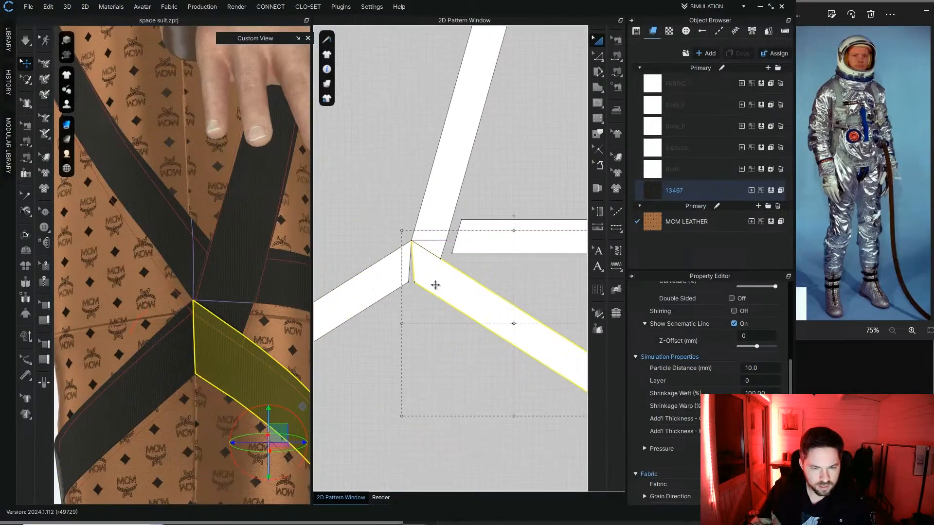
{"action": "left_click", "coordinate": [382, 282]}
{"action": "left_click_drag", "start_coordinate": [382, 281], "coordinate": [379, 284]}
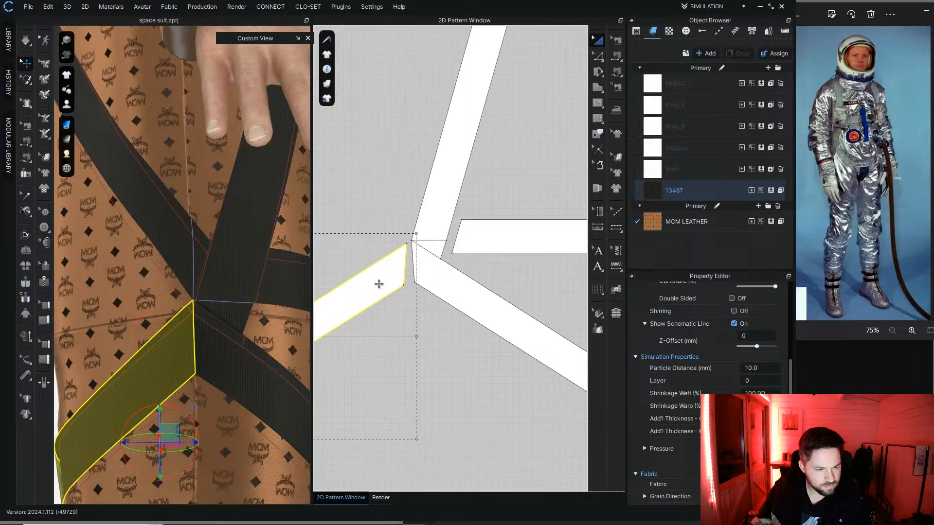
{"action": "left_click", "coordinate": [244, 281]}
{"action": "left_click", "coordinate": [256, 376]}
{"action": "left_click", "coordinate": [381, 282]}
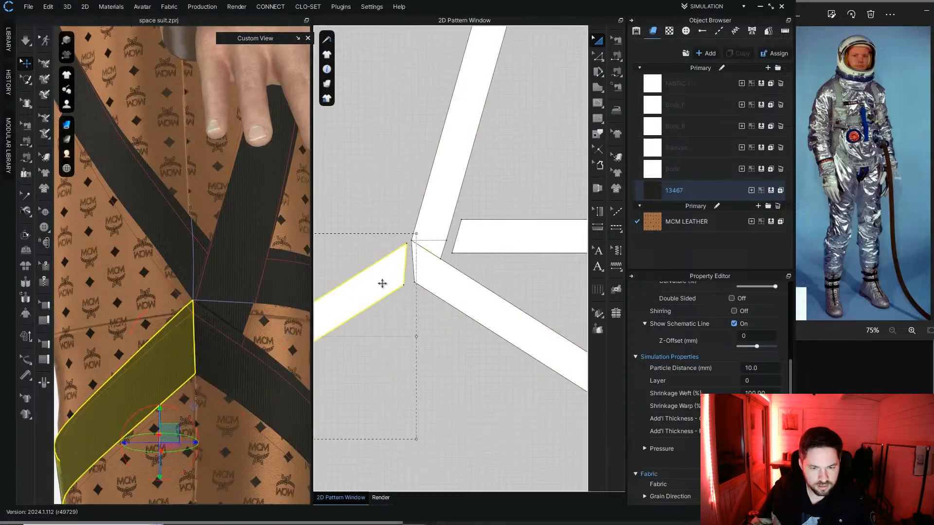
{"action": "scroll", "coordinate": [388, 298], "scroll_direction": "down", "scroll_amount": 3}
{"action": "scroll", "coordinate": [395, 253], "scroll_direction": "down", "scroll_amount": 2}
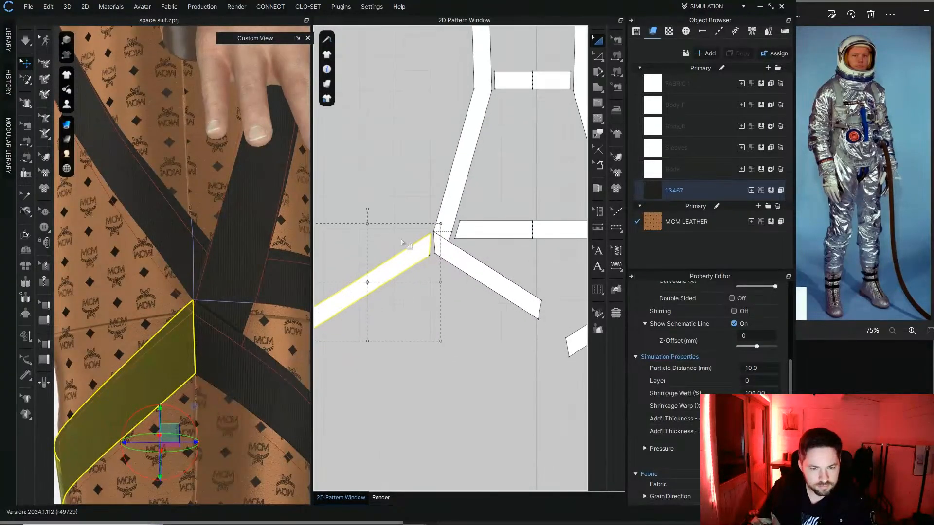
Step: Try drawing an internal line about 52 mm long across the thigh strap's end, from its lower inner corner to the harness strap's tip
{"action": "scroll", "coordinate": [445, 255], "scroll_direction": "up", "scroll_amount": 4}
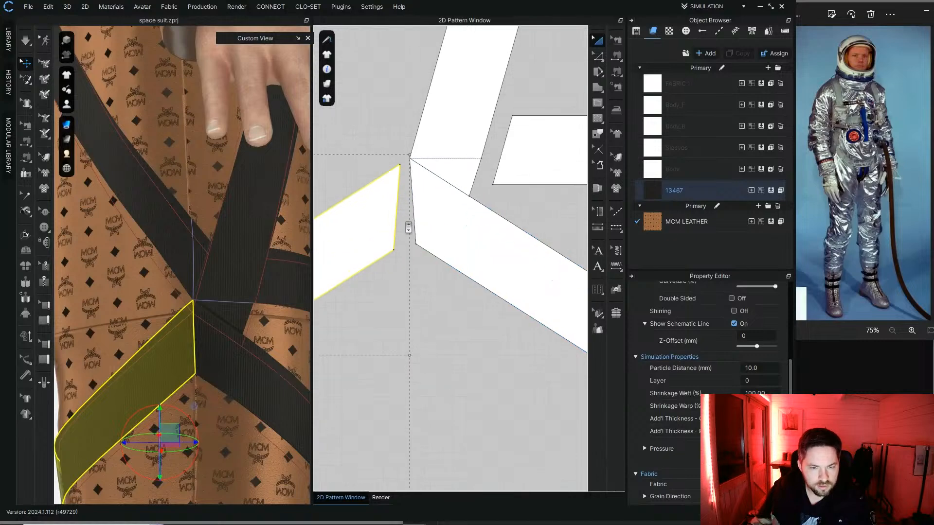
{"action": "left_click", "coordinate": [598, 103]}
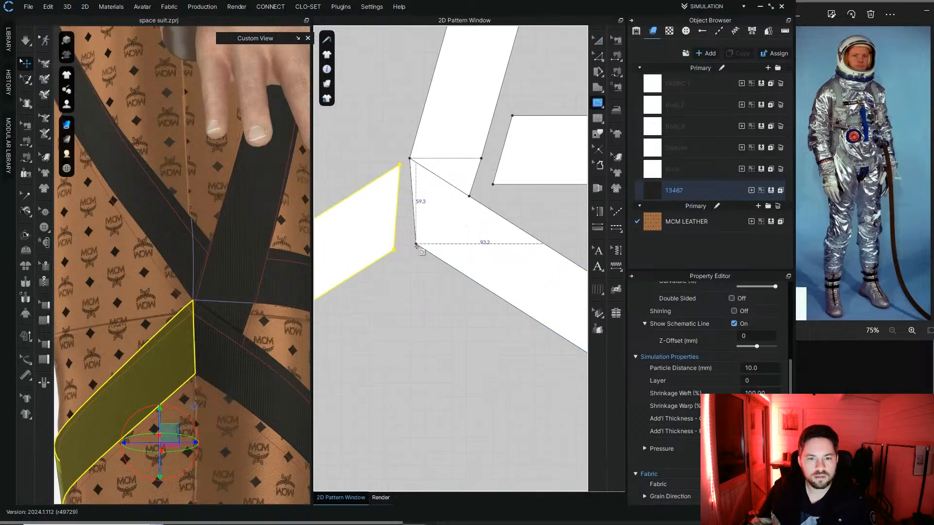
{"action": "left_click", "coordinate": [468, 198]}
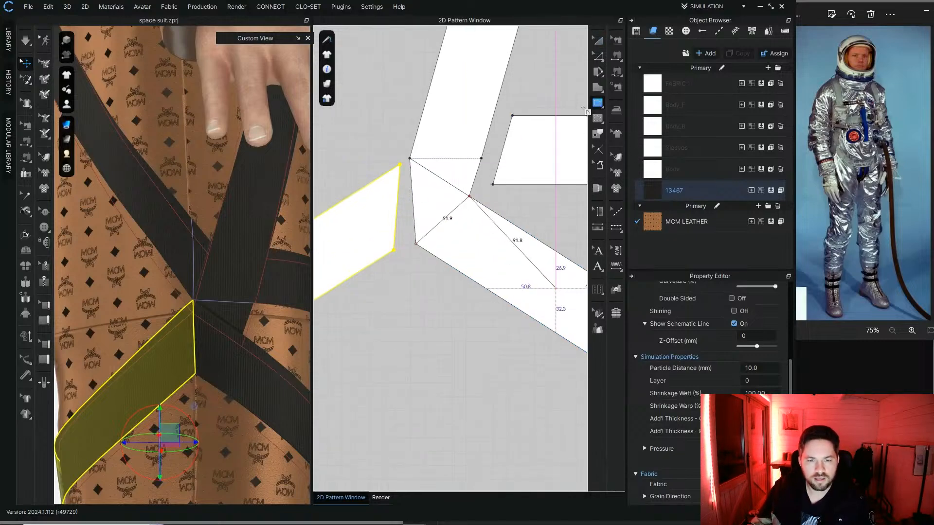
{"action": "double_click", "coordinate": [556, 287]}
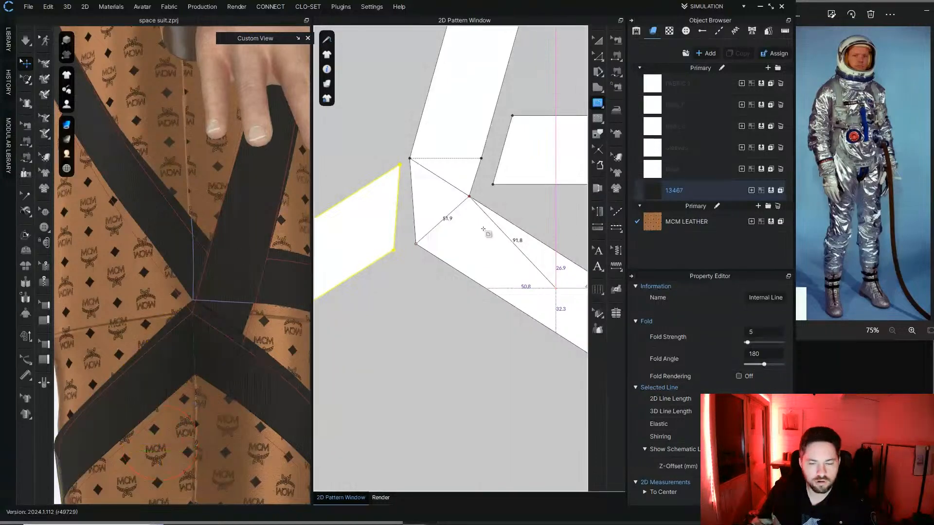
{"action": "key", "text": "Return"}
{"action": "key", "text": "a"}
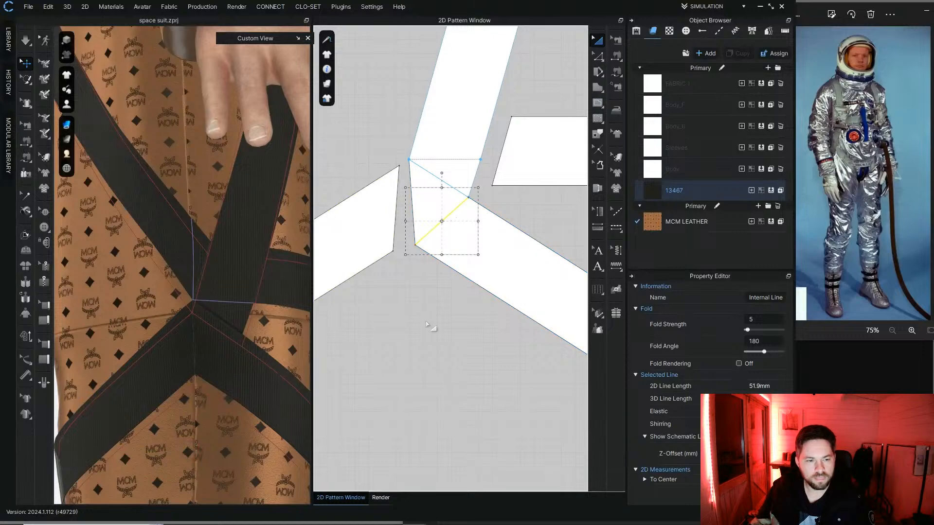
{"action": "left_click", "coordinate": [428, 324]}
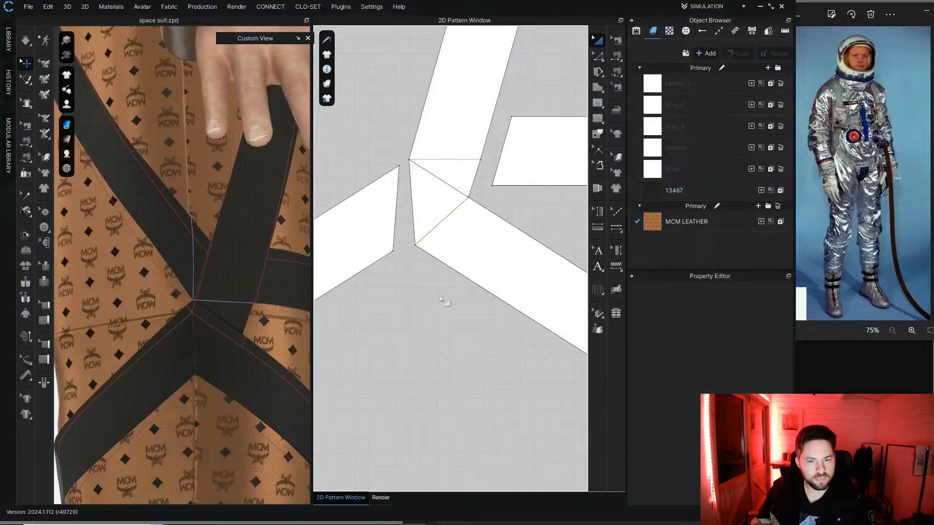
Step: Try to cut and sew the thigh strap along the internal line across its end
{"action": "left_click", "coordinate": [444, 218]}
{"action": "right_click", "coordinate": [442, 220]}
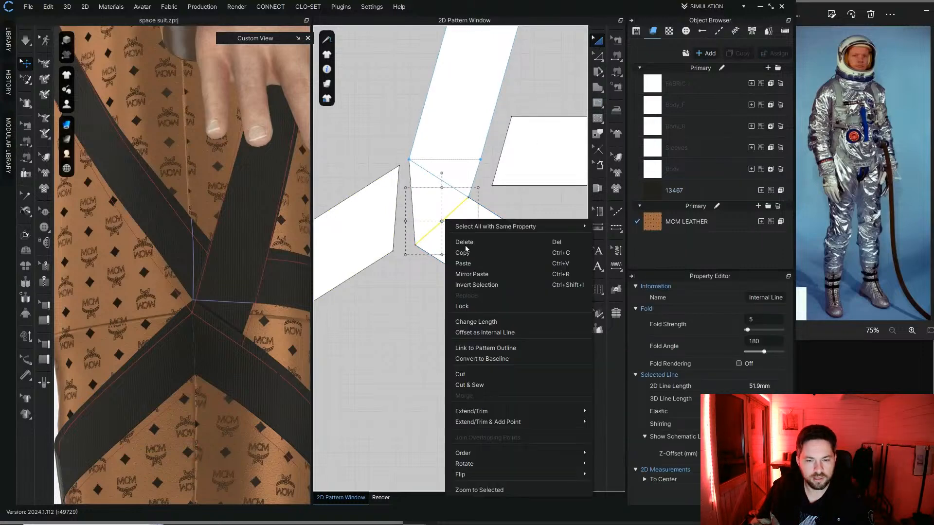
{"action": "left_click", "coordinate": [492, 385]}
{"action": "left_click", "coordinate": [469, 298]}
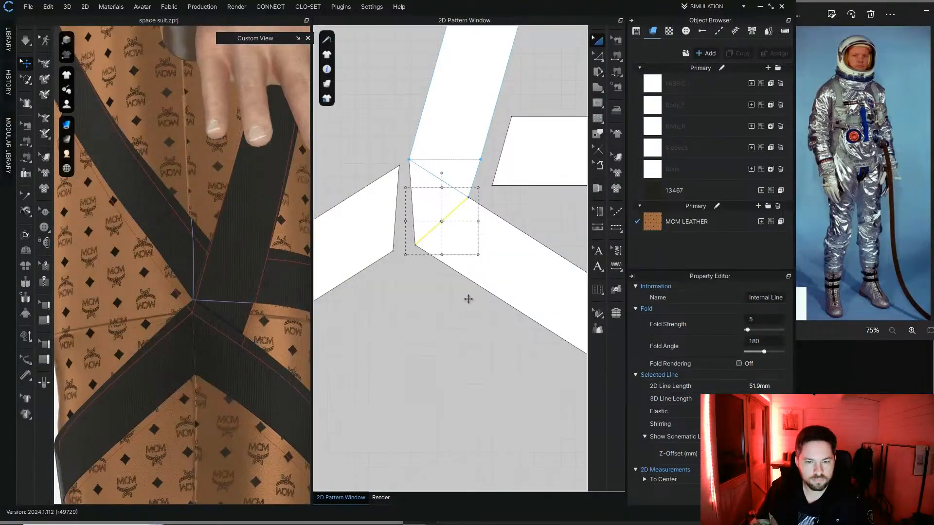
{"action": "scroll", "coordinate": [449, 212], "scroll_direction": "up", "scroll_amount": 3}
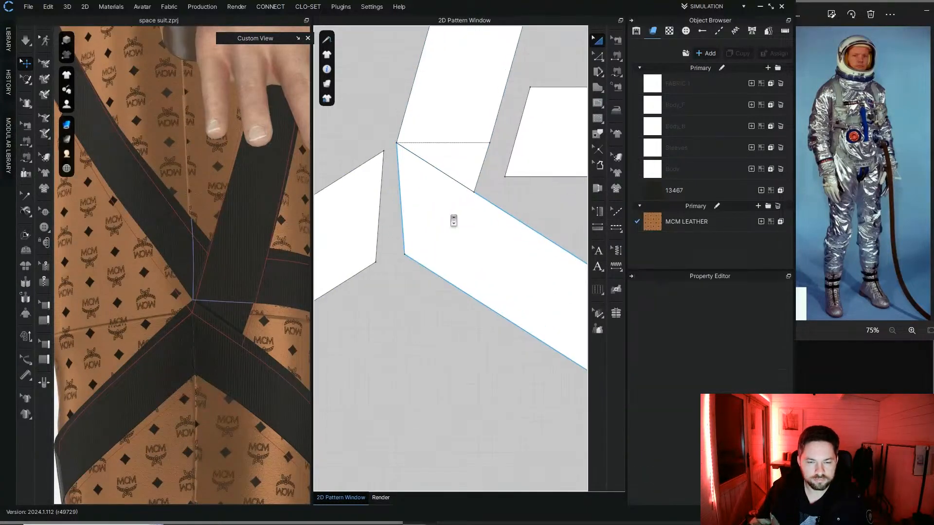
Step: Shift the thigh strap slightly clear of the harness edge and draw an internal line about 52 mm long from its lower corner to beneath the harness tip
{"action": "left_click", "coordinate": [449, 214]}
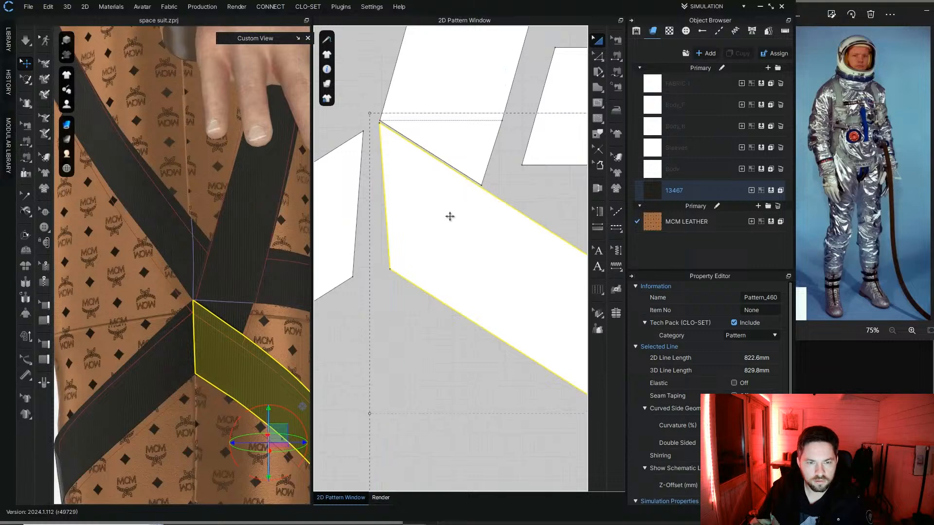
{"action": "left_click", "coordinate": [381, 266]}
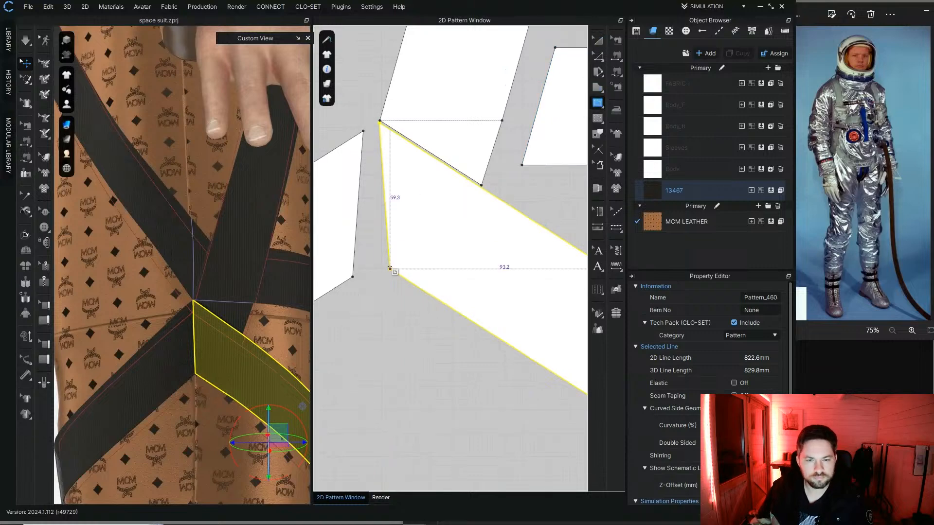
{"action": "scroll", "coordinate": [485, 184], "scroll_direction": "up", "scroll_amount": 3}
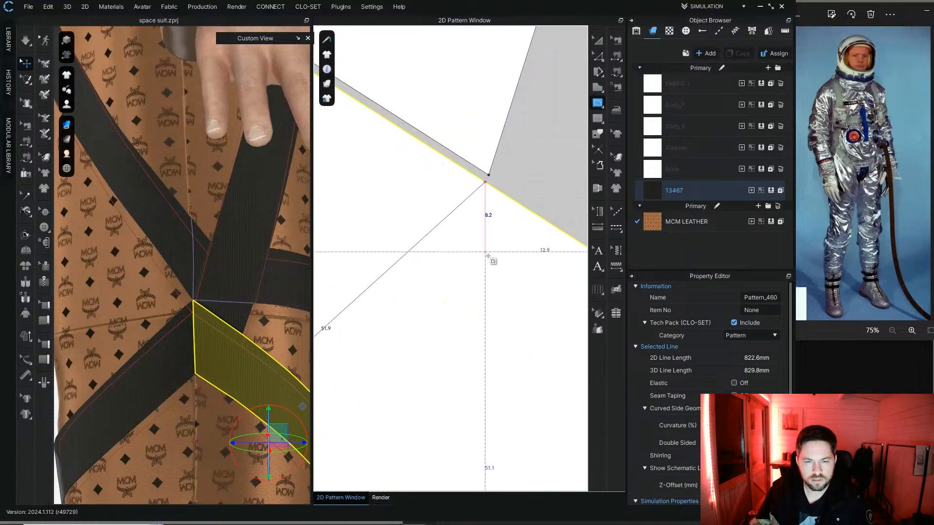
{"action": "left_click", "coordinate": [487, 181]}
{"action": "left_click", "coordinate": [598, 41]}
{"action": "scroll", "coordinate": [424, 232], "scroll_direction": "down", "scroll_amount": 1}
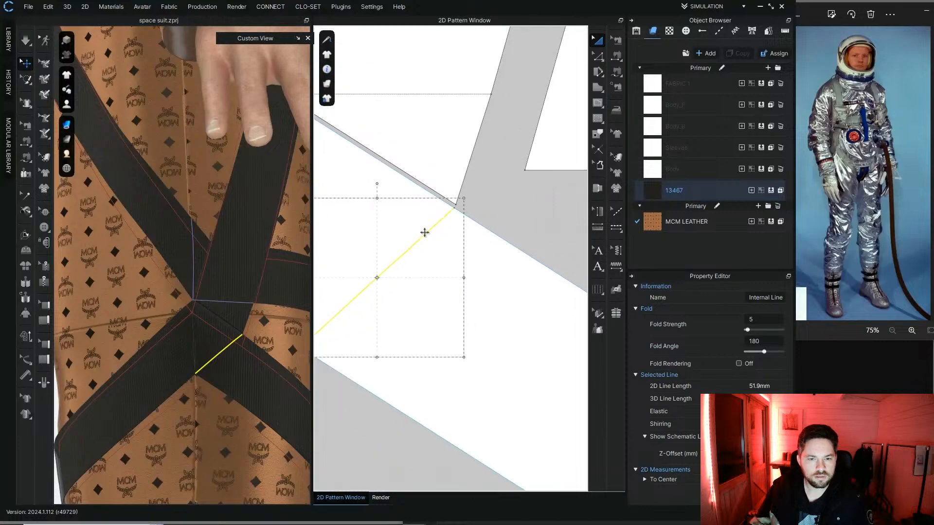
Step: Cut and sew the thigh strap along the new internal line, separating its triangular end
{"action": "right_click", "coordinate": [427, 233]}
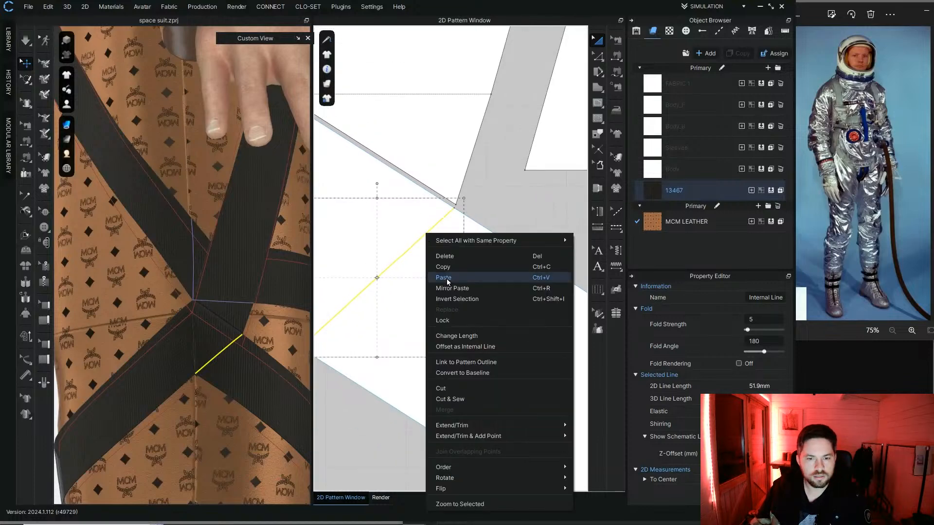
{"action": "left_click", "coordinate": [468, 399]}
{"action": "scroll", "coordinate": [404, 319], "scroll_direction": "down", "scroll_amount": 3}
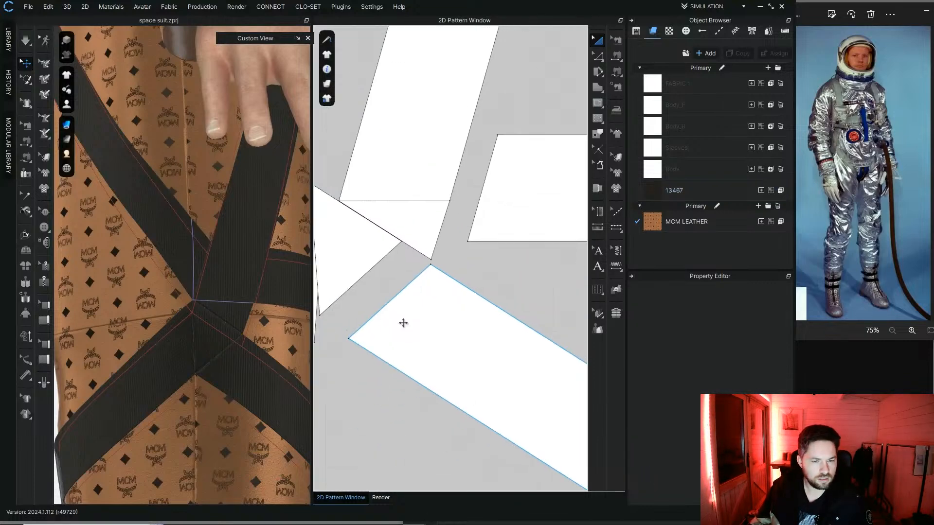
{"action": "middle_click_drag", "start_coordinate": [403, 323], "coordinate": [504, 284]}
Step: Merge the cut-off triangle with the neighbouring thigh strap along their facing short edges
{"action": "left_click", "coordinate": [359, 246]}
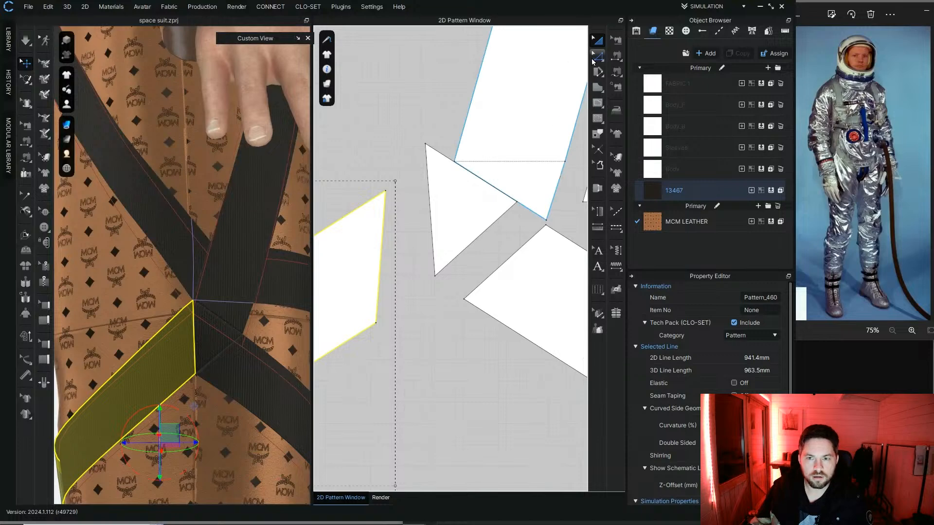
{"action": "left_click", "coordinate": [432, 230]}
{"action": "left_click", "coordinate": [382, 247], "text": "shift"}
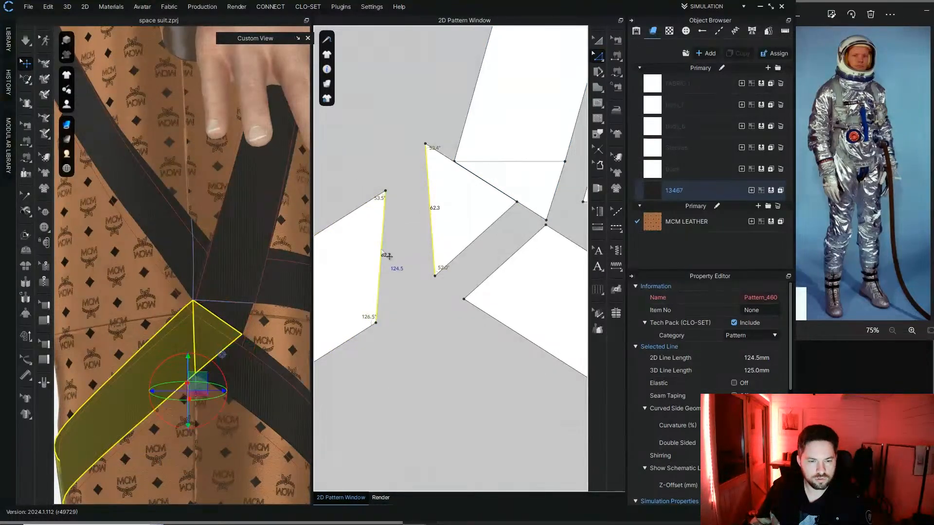
{"action": "right_click", "coordinate": [381, 249]}
{"action": "left_click", "coordinate": [413, 362]}
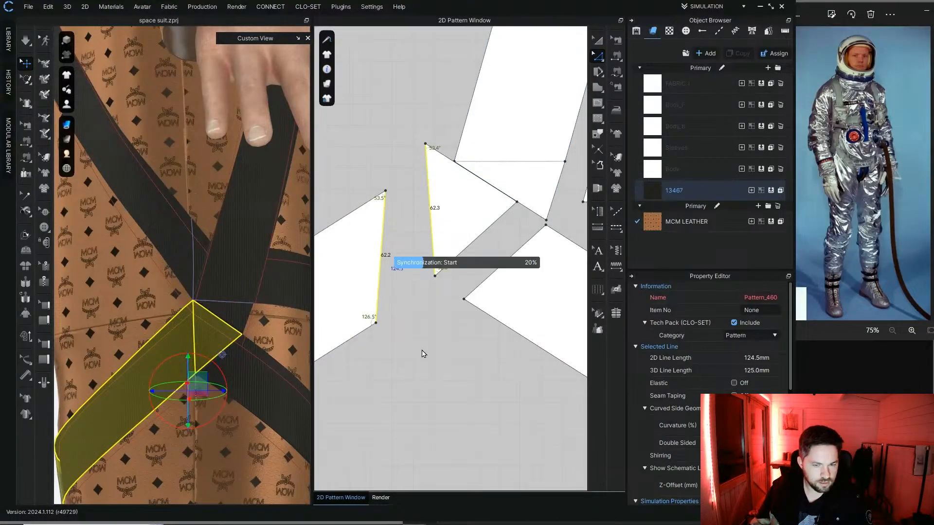
Step: Inspect the reworked hip junction on the 3D garment, along with the strap junctions on the back and chest
{"action": "left_click", "coordinate": [249, 303]}
{"action": "scroll", "coordinate": [225, 308], "scroll_direction": "down", "scroll_amount": 1}
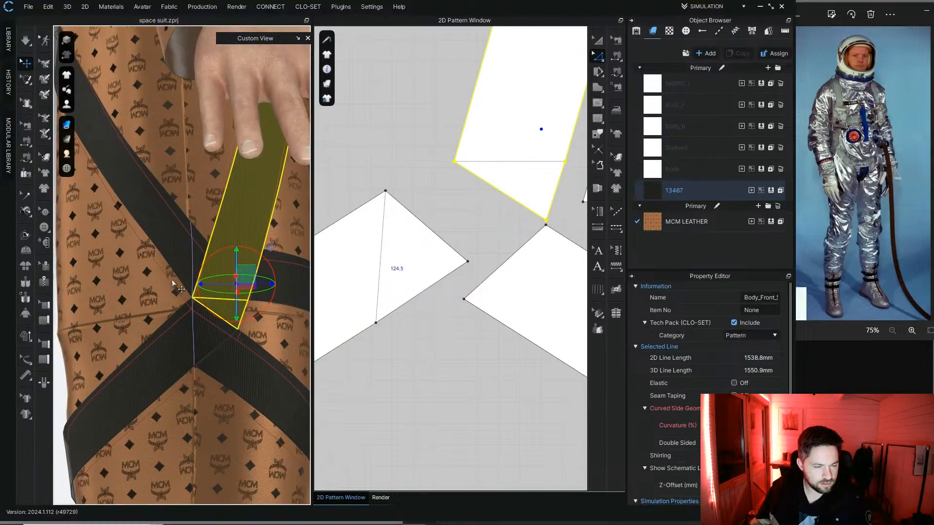
{"action": "scroll", "coordinate": [234, 287], "scroll_direction": "down", "scroll_amount": 3}
{"action": "right_click_drag", "start_coordinate": [233, 304], "coordinate": [213, 278]}
{"action": "left_click", "coordinate": [427, 385]}
{"action": "mouse_move", "coordinate": [141, 282]}
{"action": "right_mouse_down"}
{"action": "mouse_move", "coordinate": [175, 284]}
{"action": "mouse_move", "coordinate": [137, 269]}
{"action": "right_mouse_up"}
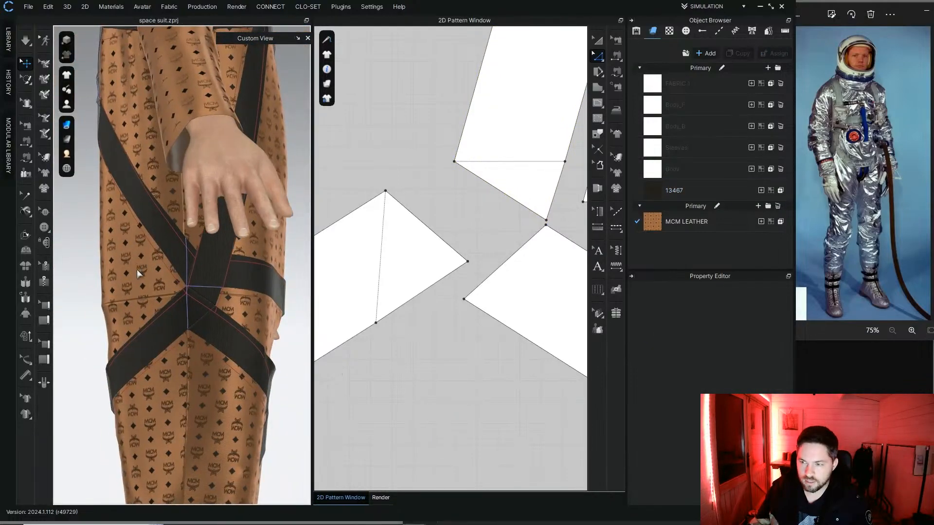
{"action": "scroll", "coordinate": [182, 310], "scroll_direction": "down", "scroll_amount": 2}
{"action": "right_click_drag", "start_coordinate": [173, 308], "coordinate": [225, 290]}
{"action": "middle_click_drag", "start_coordinate": [225, 290], "coordinate": [184, 235]}
{"action": "middle_click_drag", "start_coordinate": [200, 100], "coordinate": [238, 309]}
{"action": "right_click_drag", "start_coordinate": [238, 310], "coordinate": [210, 309]}
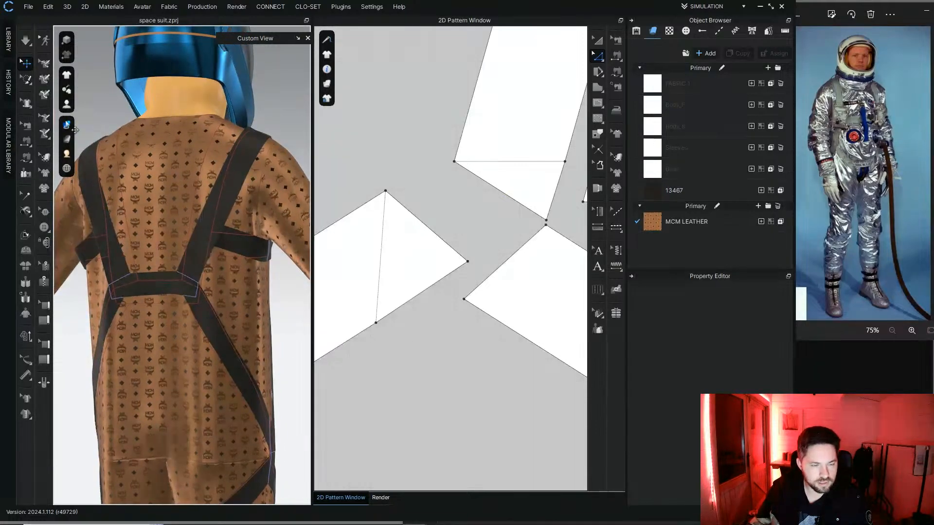
{"action": "right_click_drag", "start_coordinate": [232, 261], "coordinate": [167, 214]}
{"action": "scroll", "coordinate": [243, 199], "scroll_direction": "up", "scroll_amount": 2}
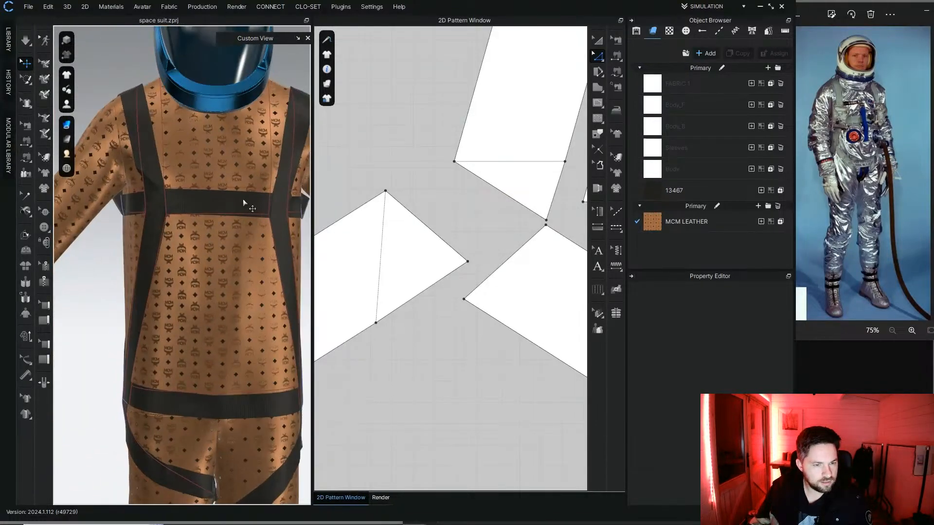
{"action": "scroll", "coordinate": [267, 197], "scroll_direction": "up", "scroll_amount": 2}
{"action": "right_click_drag", "start_coordinate": [267, 198], "coordinate": [194, 200]}
{"action": "scroll", "coordinate": [186, 198], "scroll_direction": "up", "scroll_amount": 2}
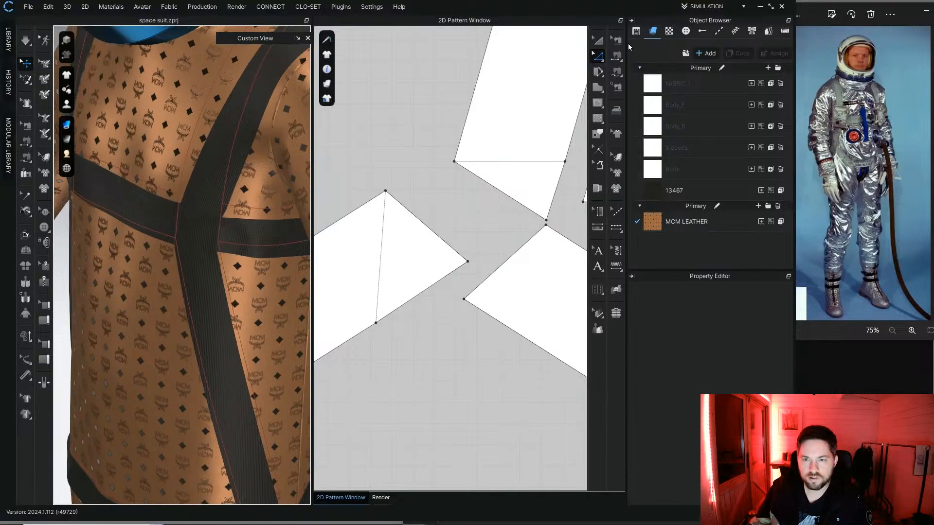
Step: Identify the thigh strap at the opposite hip and move its pattern piece beside its mate beneath the front harness
{"action": "left_click", "coordinate": [602, 42]}
{"action": "middle_click_drag", "start_coordinate": [231, 359], "coordinate": [206, 96]}
{"action": "right_click_drag", "start_coordinate": [279, 222], "coordinate": [235, 208]}
{"action": "scroll", "coordinate": [497, 263], "scroll_direction": "down", "scroll_amount": 6}
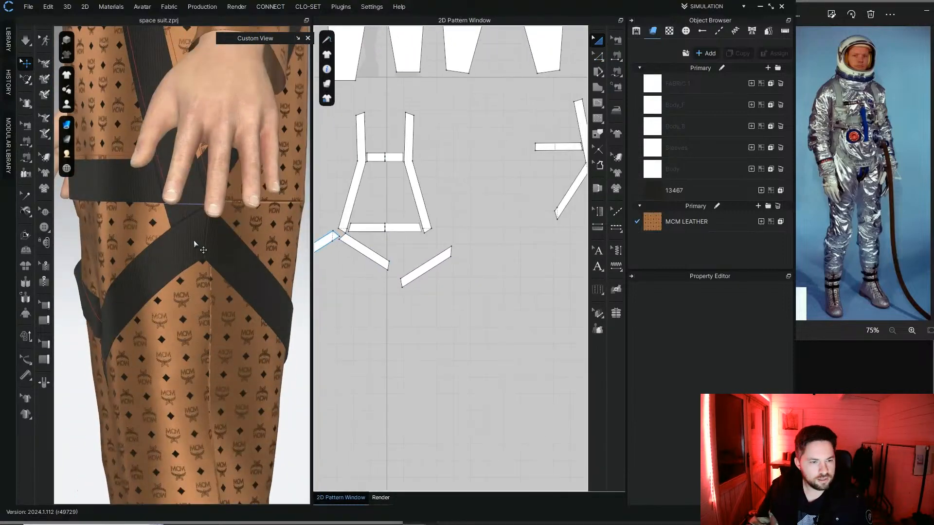
{"action": "left_click", "coordinate": [209, 251]}
{"action": "middle_click_drag", "start_coordinate": [553, 188], "coordinate": [438, 261]}
{"action": "middle_click_drag", "start_coordinate": [383, 343], "coordinate": [436, 270]}
{"action": "scroll", "coordinate": [431, 265], "scroll_direction": "down", "scroll_amount": 2}
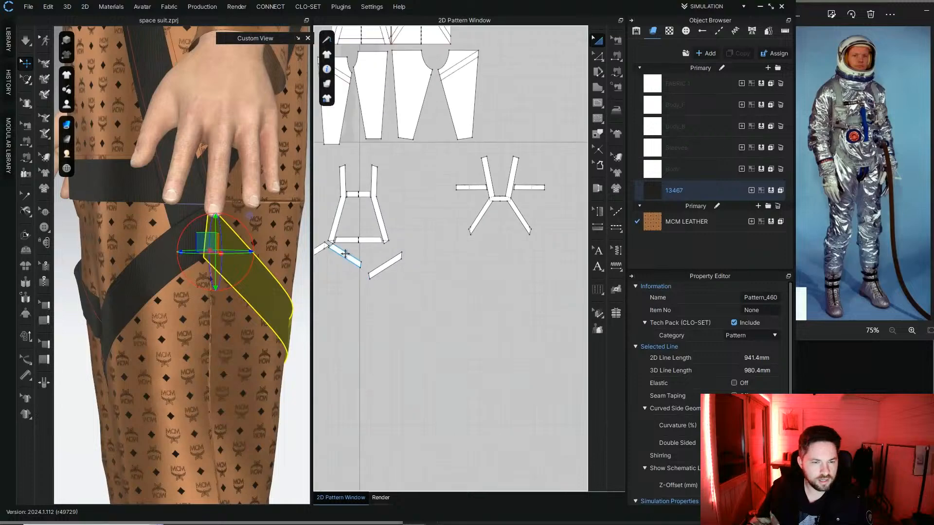
{"action": "scroll", "coordinate": [345, 255], "scroll_direction": "down", "scroll_amount": 3}
{"action": "middle_click_drag", "start_coordinate": [390, 250], "coordinate": [468, 245]}
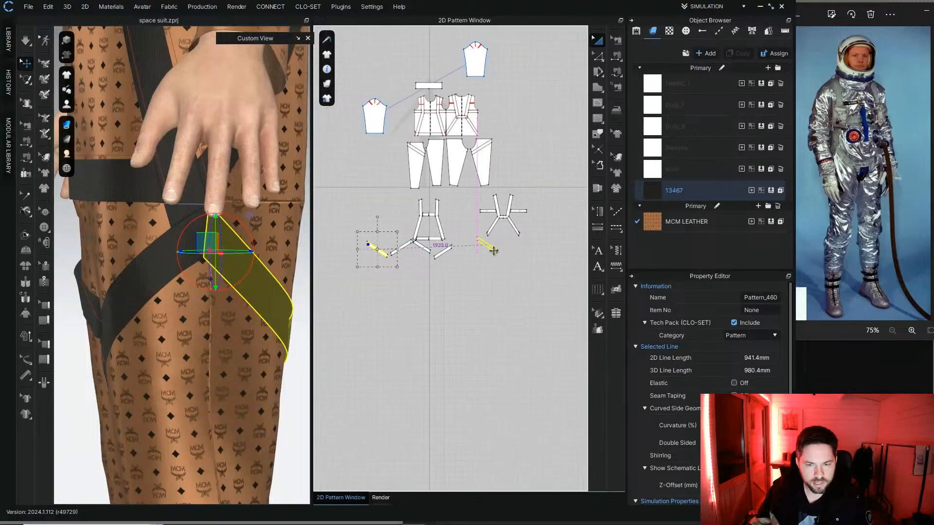
Step: Bring both thigh strap pieces to the lower corner of the front harness's other side strap, leaving a gap between them
{"action": "scroll", "coordinate": [445, 250], "scroll_direction": "up", "scroll_amount": 5}
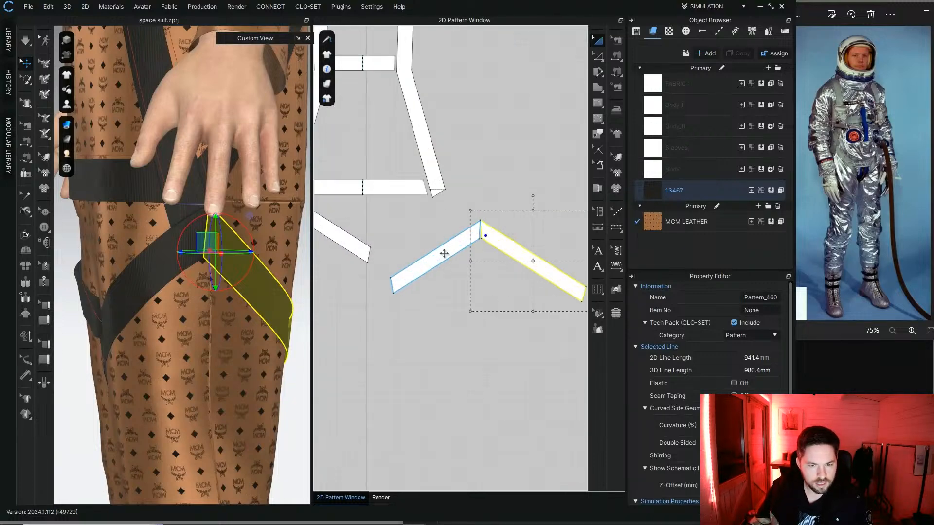
{"action": "left_click_drag", "start_coordinate": [444, 252], "coordinate": [405, 231]}
{"action": "left_click_drag", "start_coordinate": [502, 239], "coordinate": [471, 216]}
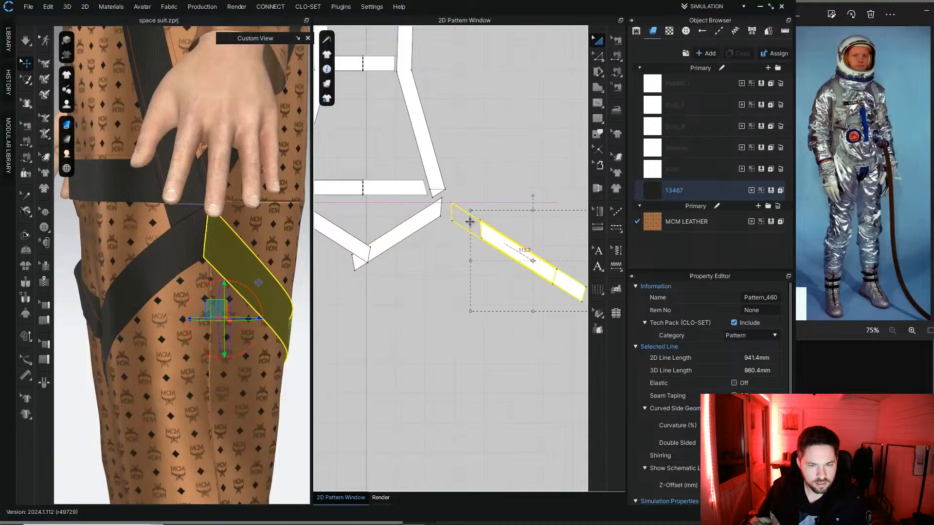
{"action": "scroll", "coordinate": [443, 209], "scroll_direction": "up", "scroll_amount": 6}
{"action": "left_click", "coordinate": [393, 223]}
{"action": "middle_click_drag", "start_coordinate": [393, 223], "coordinate": [383, 281]}
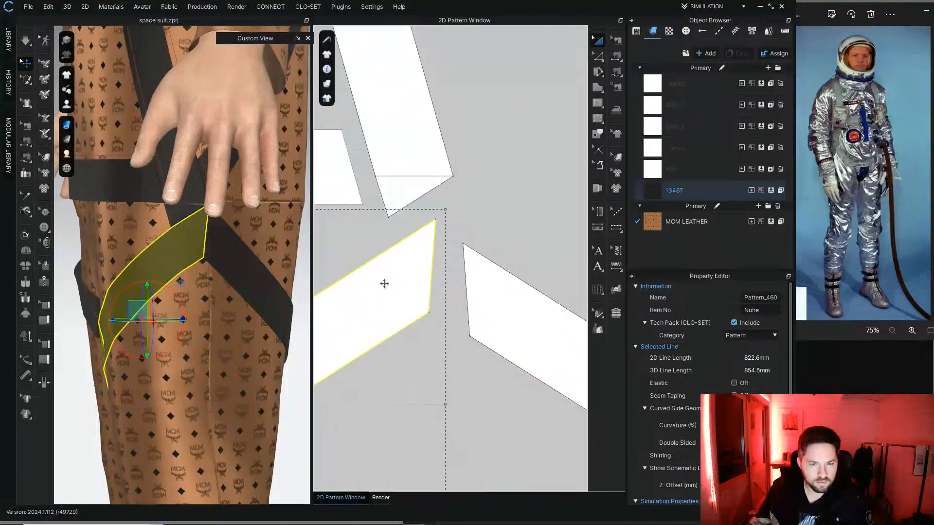
Step: Align the inner thigh strap's upper edge with the harness strap's slanted end, leaving a hairline gap
{"action": "scroll", "coordinate": [390, 282], "scroll_direction": "up", "scroll_amount": 3}
{"action": "key", "text": "ctrl+v"}
{"action": "left_click", "coordinate": [422, 219]}
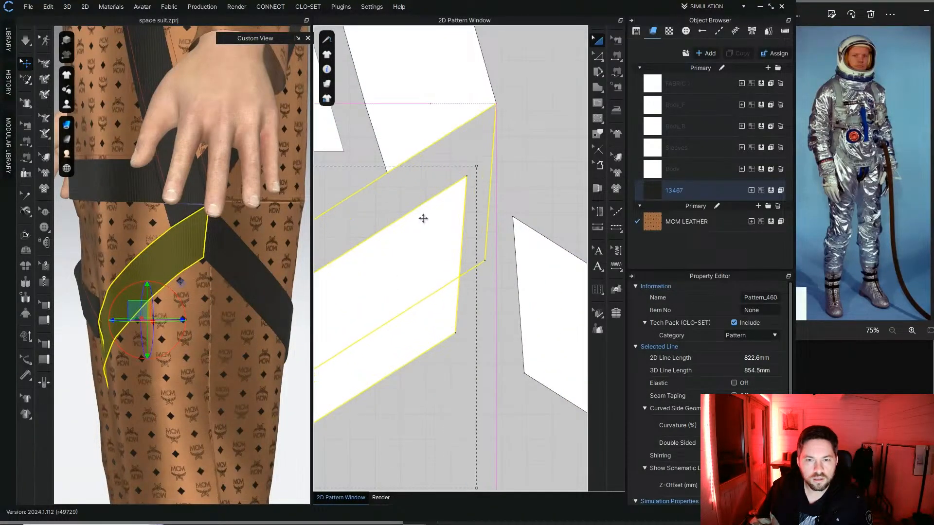
{"action": "scroll", "coordinate": [442, 138], "scroll_direction": "up", "scroll_amount": 5}
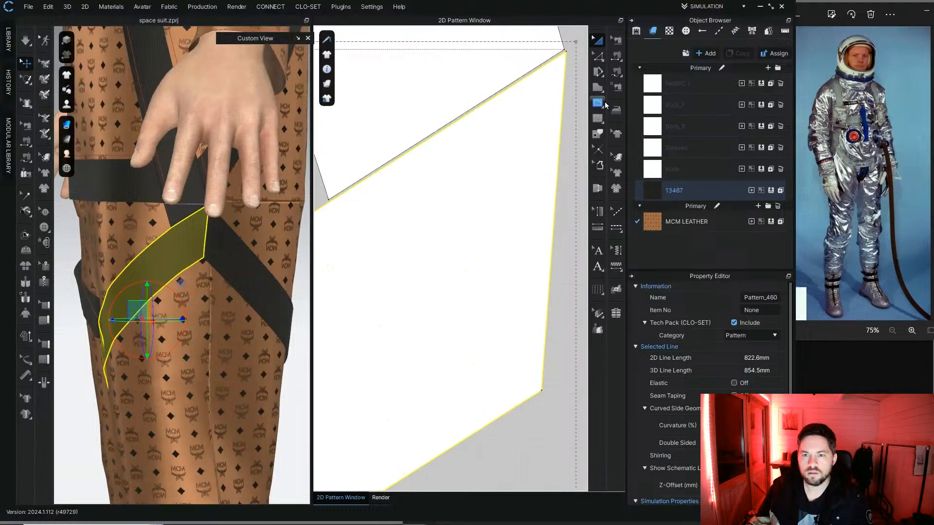
Step: Draw an internal line across the inner thigh strap from the harness strap's lower corner to its own lower end corner, about 51.9 mm long
{"action": "left_click", "coordinate": [602, 103]}
{"action": "scroll", "coordinate": [333, 208], "scroll_direction": "up", "scroll_amount": 1}
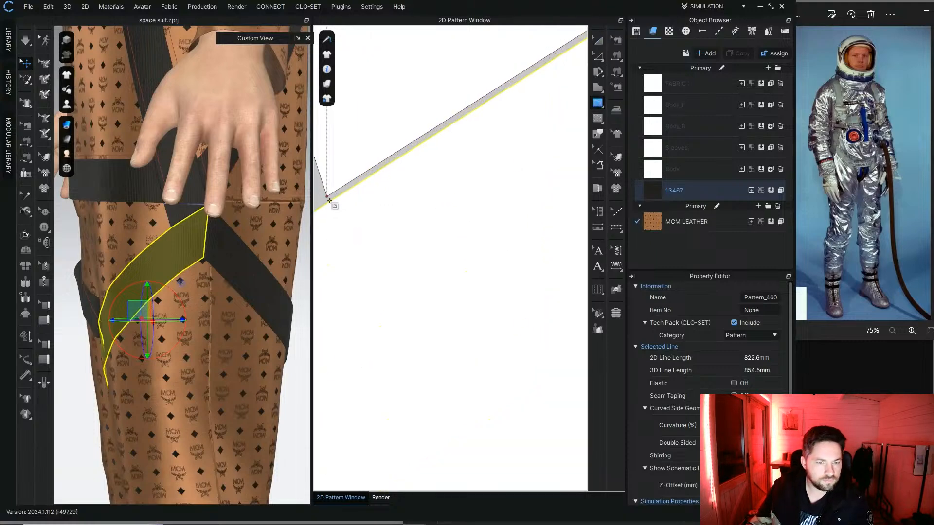
{"action": "left_click", "coordinate": [329, 202]}
{"action": "double_click", "coordinate": [332, 206]}
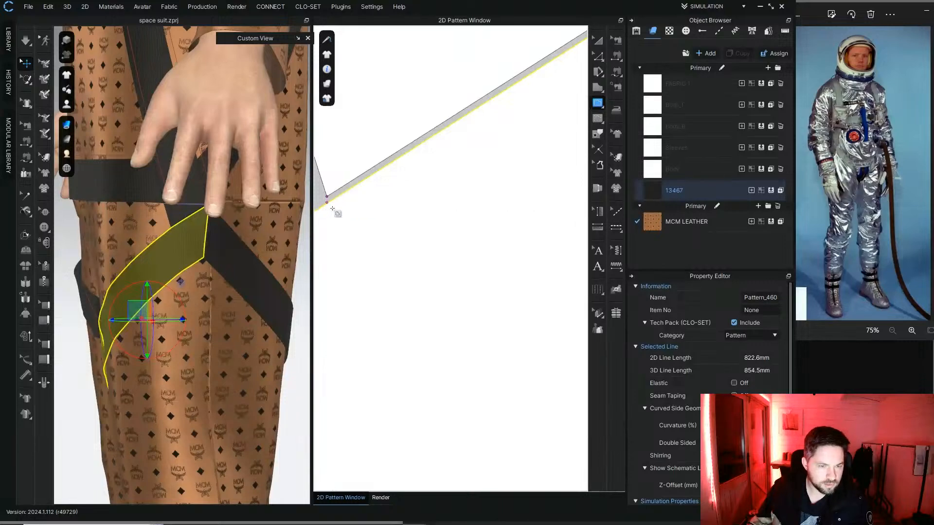
{"action": "middle_click_drag", "start_coordinate": [332, 206], "coordinate": [410, 214]}
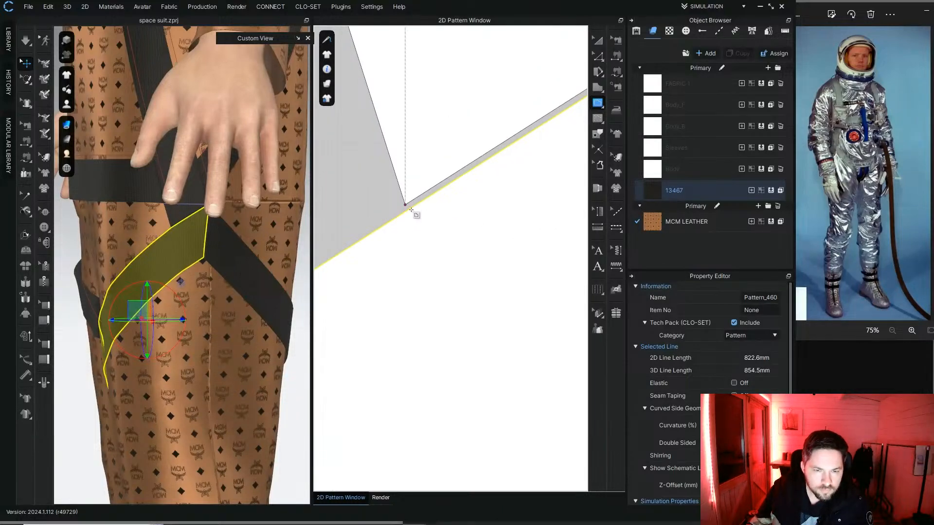
{"action": "left_click", "coordinate": [411, 210]}
{"action": "scroll", "coordinate": [429, 249], "scroll_direction": "down", "scroll_amount": 2}
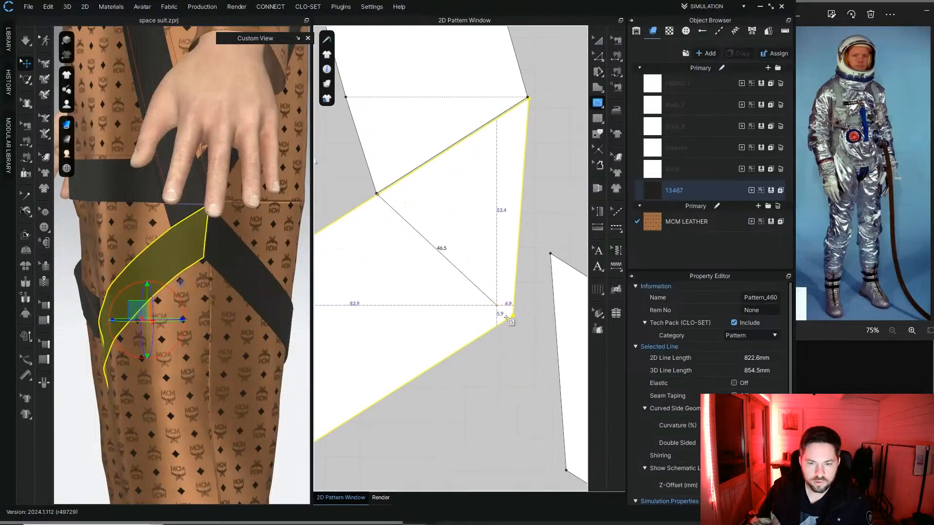
{"action": "double_click", "coordinate": [514, 315]}
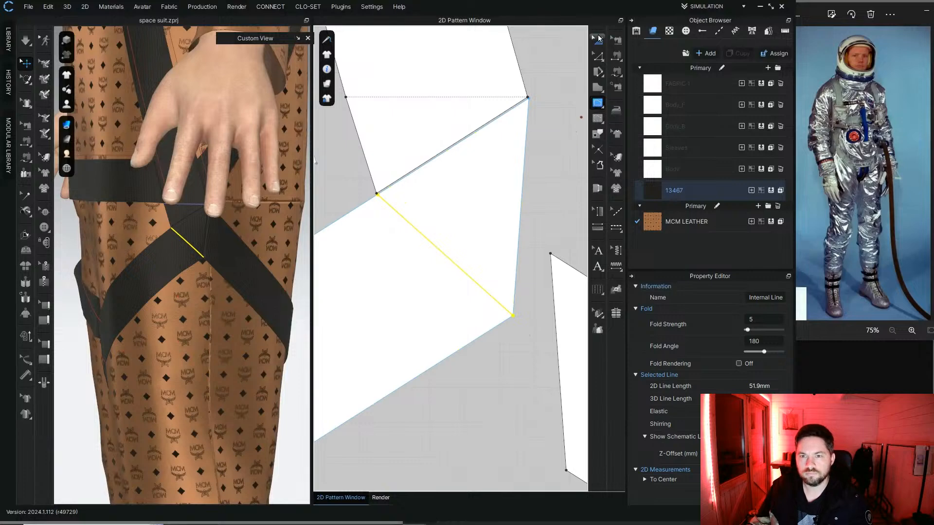
Step: Cut and sew the inner thigh strap along the new diagonal internal line
{"action": "left_click", "coordinate": [598, 39]}
{"action": "right_click", "coordinate": [414, 230]}
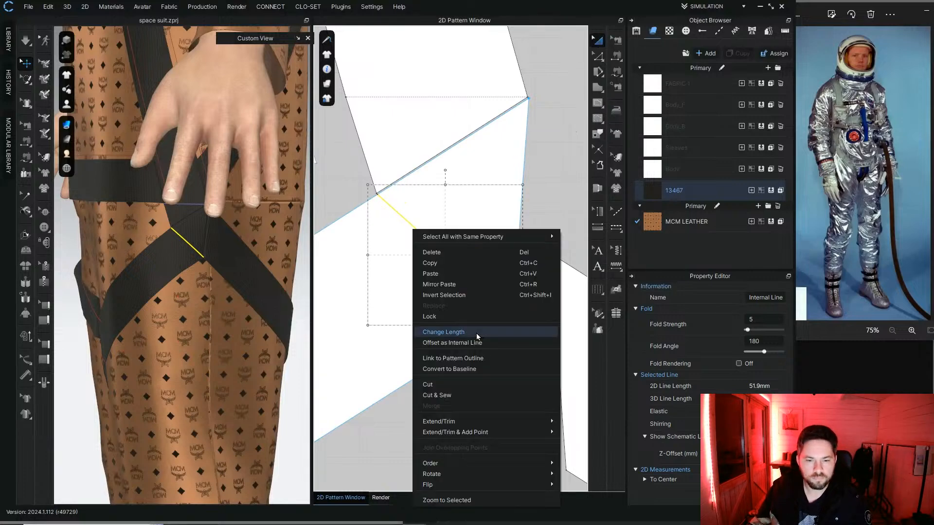
{"action": "left_click", "coordinate": [463, 395]}
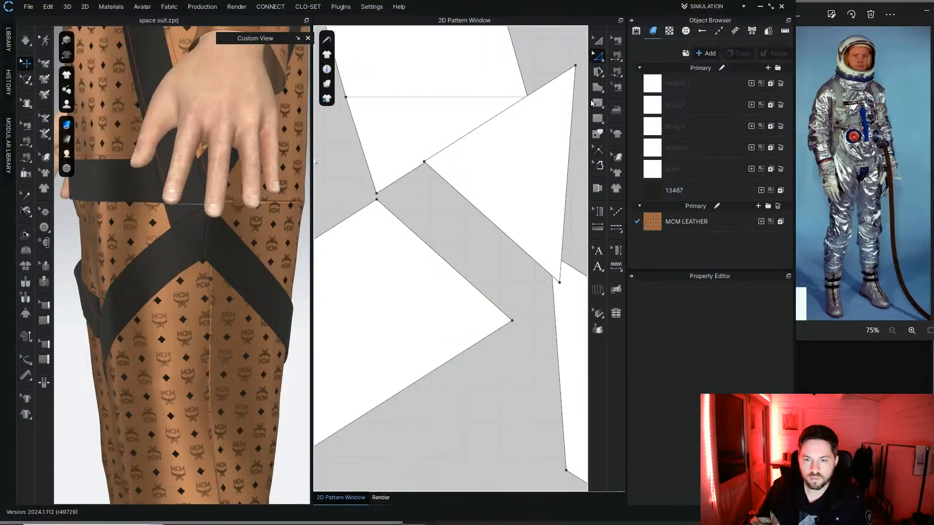
Step: Merge the cut-off triangle with the adjoining outer thigh strap and move the merged piece clear of the inner strap
{"action": "scroll", "coordinate": [490, 238], "scroll_direction": "down", "scroll_amount": 3}
{"action": "left_click", "coordinate": [480, 217]}
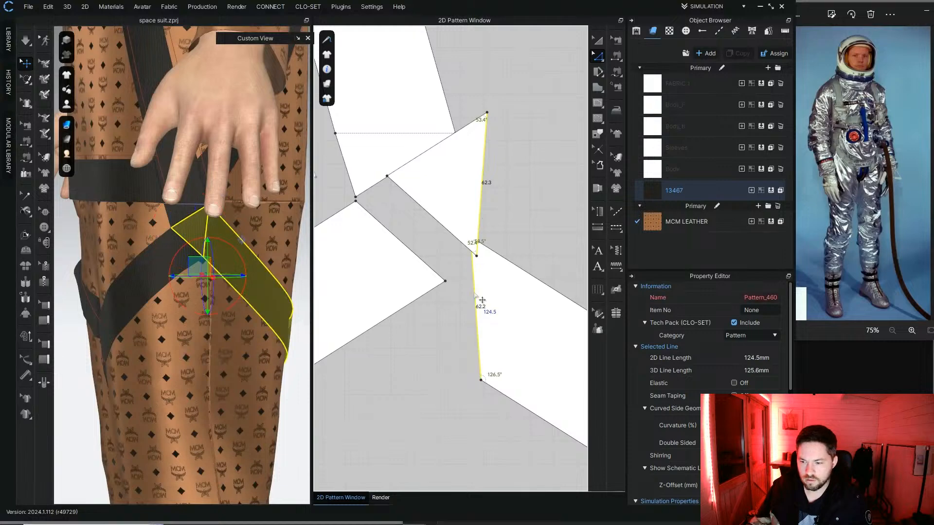
{"action": "right_click", "coordinate": [482, 301]}
{"action": "left_click", "coordinate": [504, 182]}
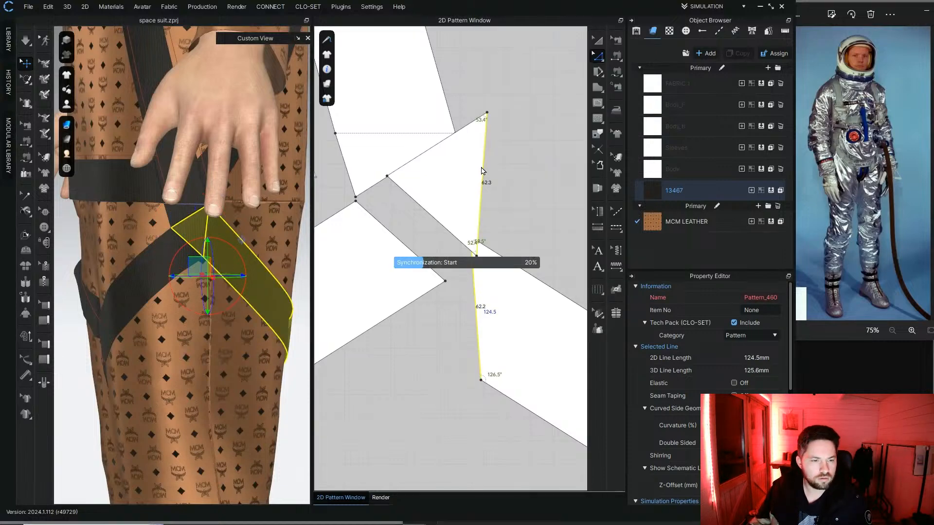
{"action": "left_click", "coordinate": [473, 213]}
{"action": "scroll", "coordinate": [467, 212], "scroll_direction": "down", "scroll_amount": 5}
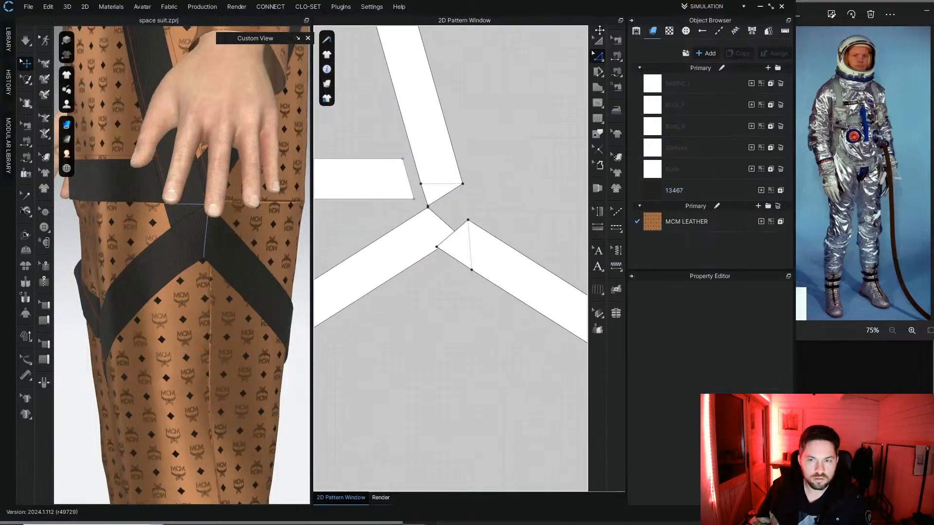
{"action": "left_click_drag", "start_coordinate": [491, 259], "coordinate": [524, 246]}
{"action": "left_click", "coordinate": [509, 187]}
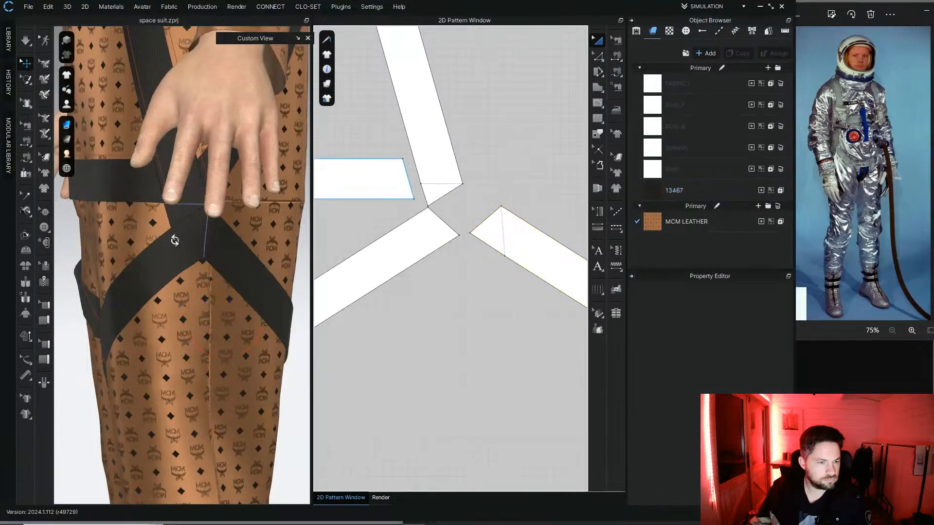
Step: Inspect the reworked hip junction and the whole front harness on the 3D garment
{"action": "right_click_drag", "start_coordinate": [175, 240], "coordinate": [217, 244]}
{"action": "scroll", "coordinate": [234, 199], "scroll_direction": "down", "scroll_amount": 8}
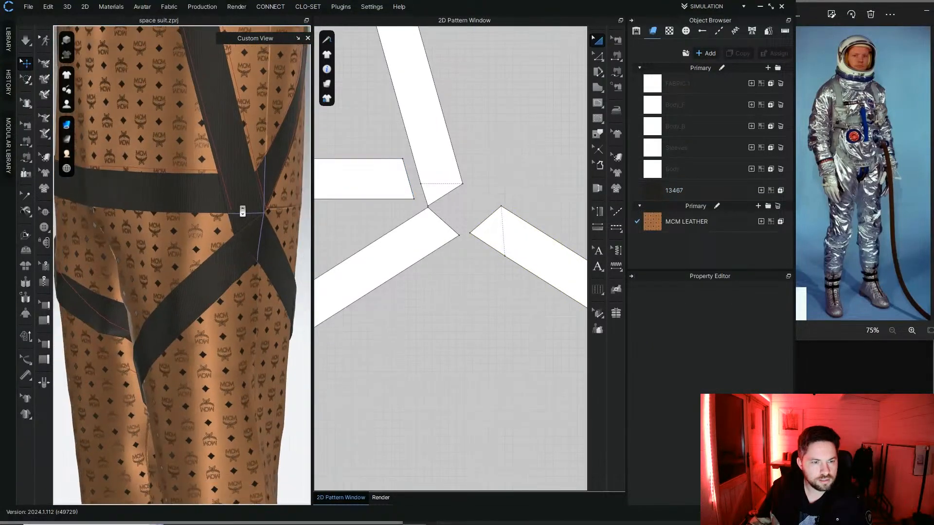
{"action": "scroll", "coordinate": [248, 201], "scroll_direction": "down", "scroll_amount": 3}
{"action": "scroll", "coordinate": [416, 268], "scroll_direction": "down", "scroll_amount": 6}
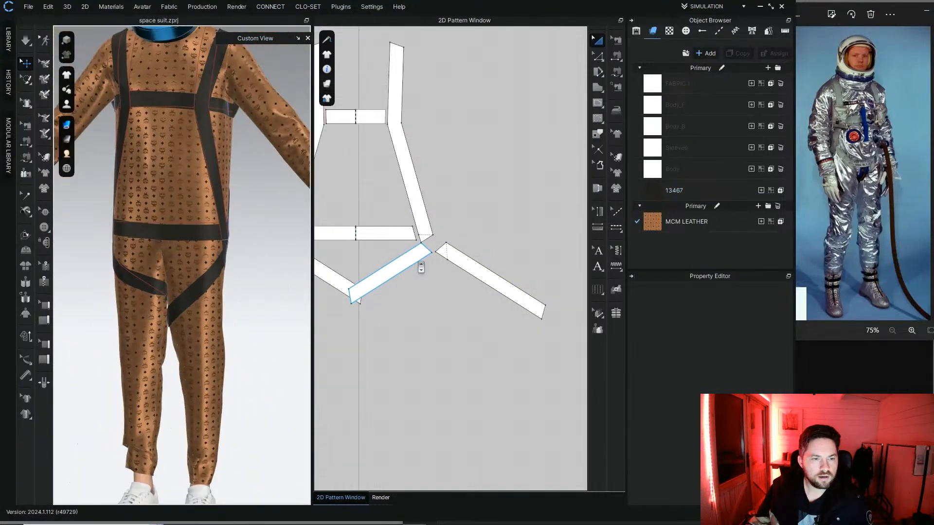
Step: Review the simulation properties of all harness straps and examine the chest strap junction up close
{"action": "left_click_drag", "start_coordinate": [333, 212], "coordinate": [563, 322]}
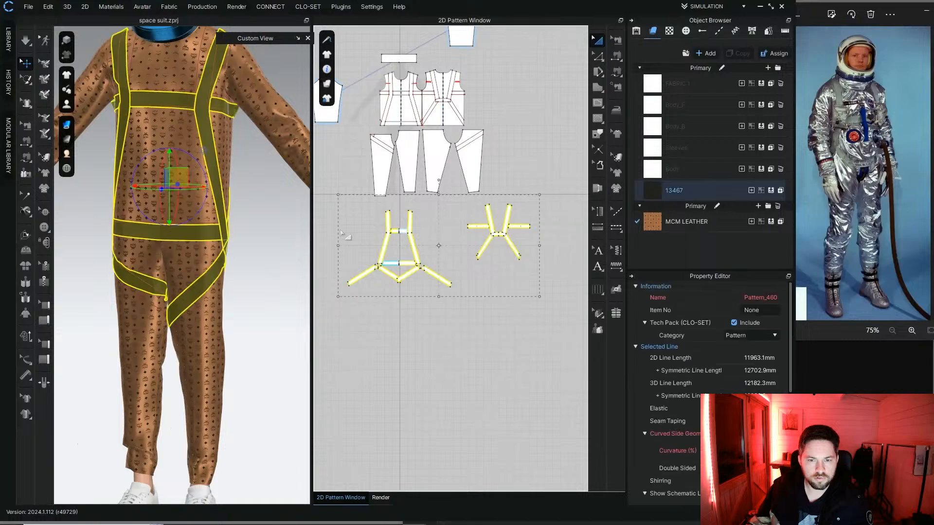
{"action": "scroll", "coordinate": [229, 363], "scroll_direction": "up", "scroll_amount": 8}
{"action": "scroll", "coordinate": [229, 364], "scroll_direction": "up", "scroll_amount": 4}
{"action": "middle_click_drag", "start_coordinate": [210, 339], "coordinate": [209, 266]}
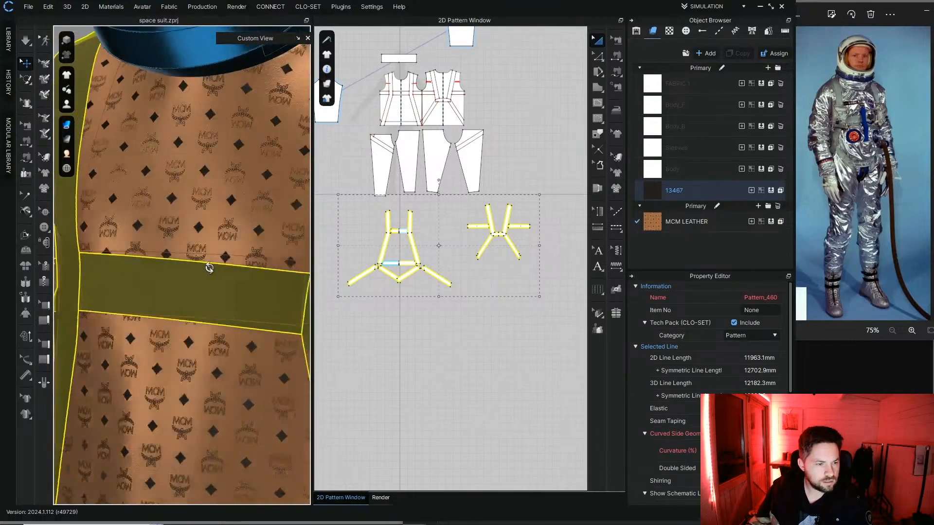
{"action": "right_click_drag", "start_coordinate": [209, 266], "coordinate": [175, 275]}
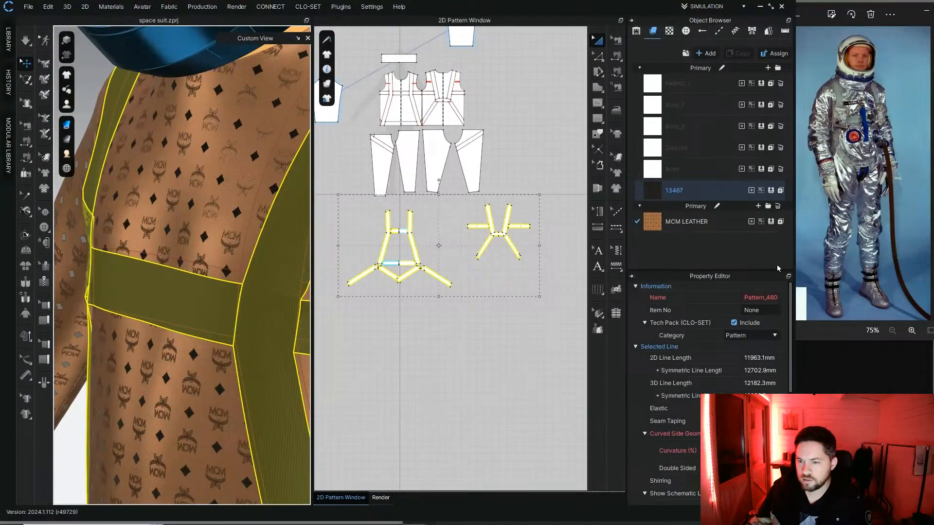
{"action": "scroll", "coordinate": [790, 370], "scroll_direction": "down", "scroll_amount": 5}
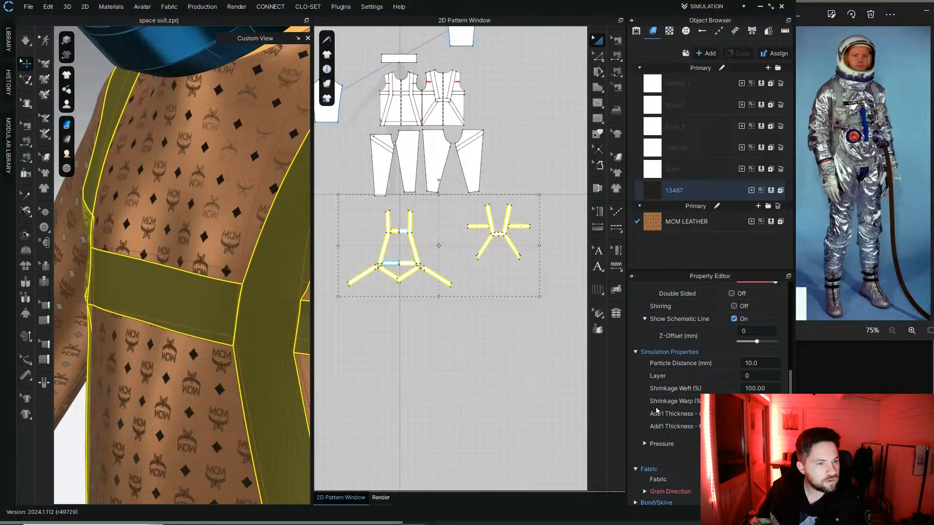
{"action": "right_click_drag", "start_coordinate": [144, 238], "coordinate": [121, 232]}
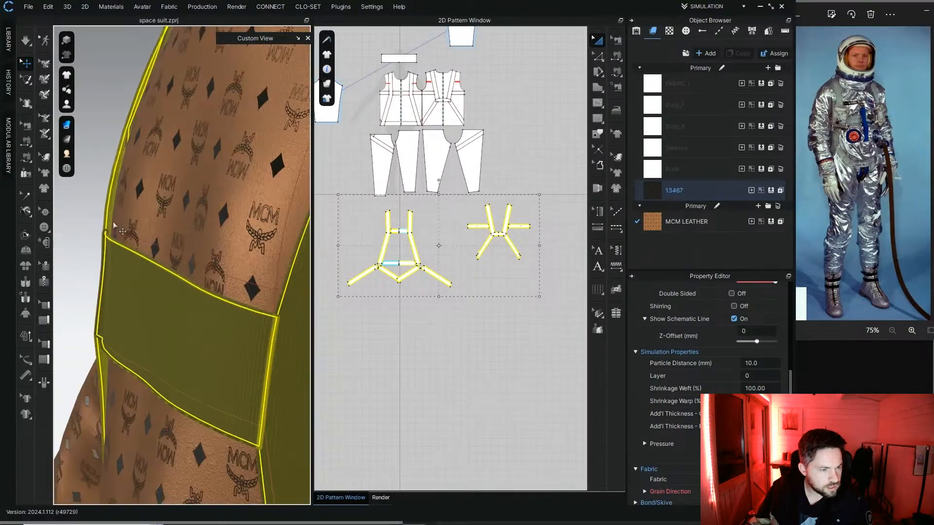
{"action": "left_click", "coordinate": [84, 237]}
{"action": "right_click_drag", "start_coordinate": [210, 322], "coordinate": [194, 266]}
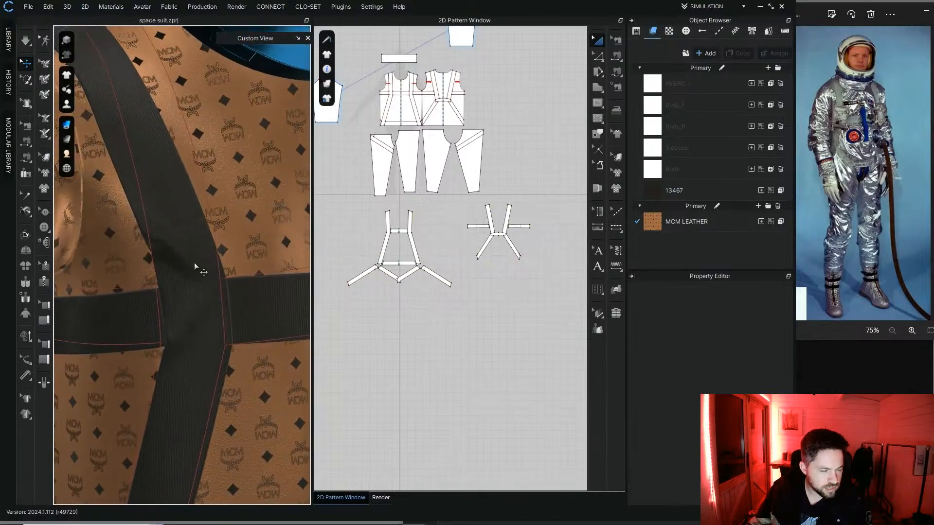
Step: Strengthen all front and back harness strap pieces
{"action": "left_click_drag", "start_coordinate": [333, 204], "coordinate": [537, 315]}
{"action": "right_click", "coordinate": [498, 236]}
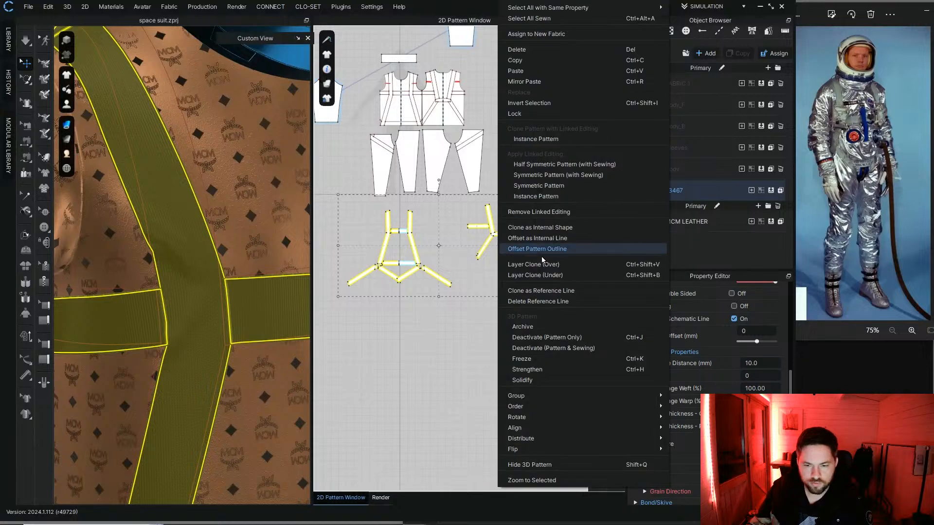
{"action": "left_click", "coordinate": [534, 371]}
{"action": "left_click", "coordinate": [431, 372]}
{"action": "scroll", "coordinate": [192, 317], "scroll_direction": "down", "scroll_amount": 4}
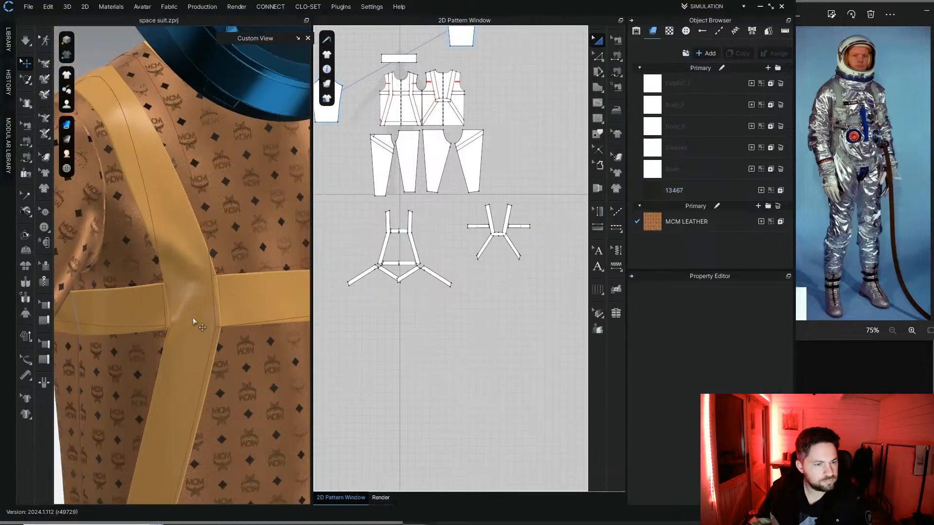
Step: Simulate the garment with the strengthened straps, stop the simulation, and check the full front of the suit
{"action": "left_click", "coordinate": [27, 42]}
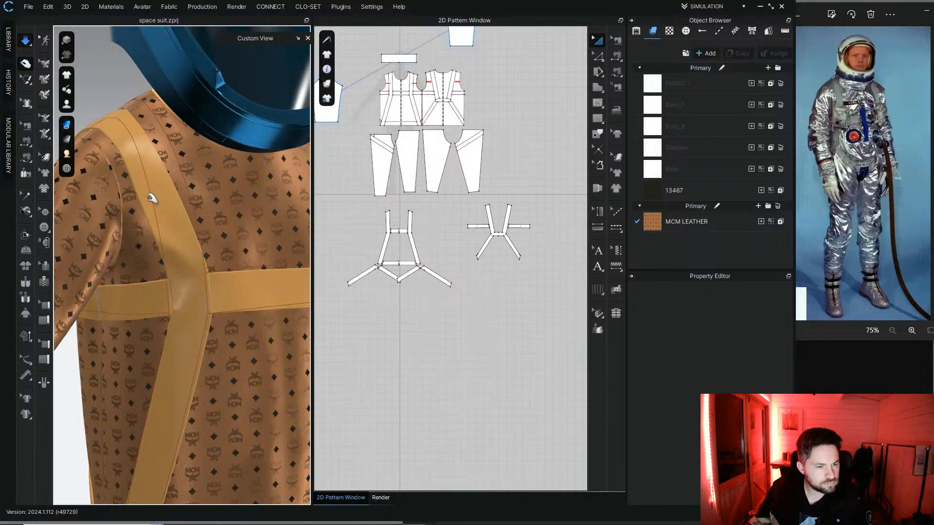
{"action": "scroll", "coordinate": [161, 205], "scroll_direction": "down", "scroll_amount": 6}
{"action": "right_click_drag", "start_coordinate": [202, 169], "coordinate": [171, 173]}
{"action": "key", "text": "space"}
{"action": "middle_click_drag", "start_coordinate": [204, 182], "coordinate": [202, 199]}
{"action": "right_click_drag", "start_coordinate": [202, 199], "coordinate": [206, 215]}
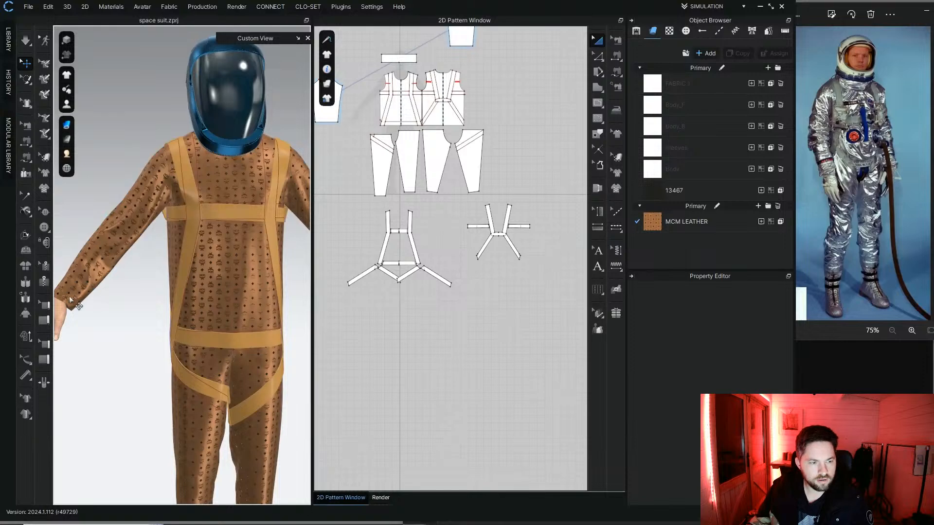
Step: Offset the sleeve's hem edge as one extended internal line at a distance of 60 mm
{"action": "middle_click_drag", "start_coordinate": [366, 178], "coordinate": [381, 282]}
{"action": "scroll", "coordinate": [342, 205], "scroll_direction": "up", "scroll_amount": 5}
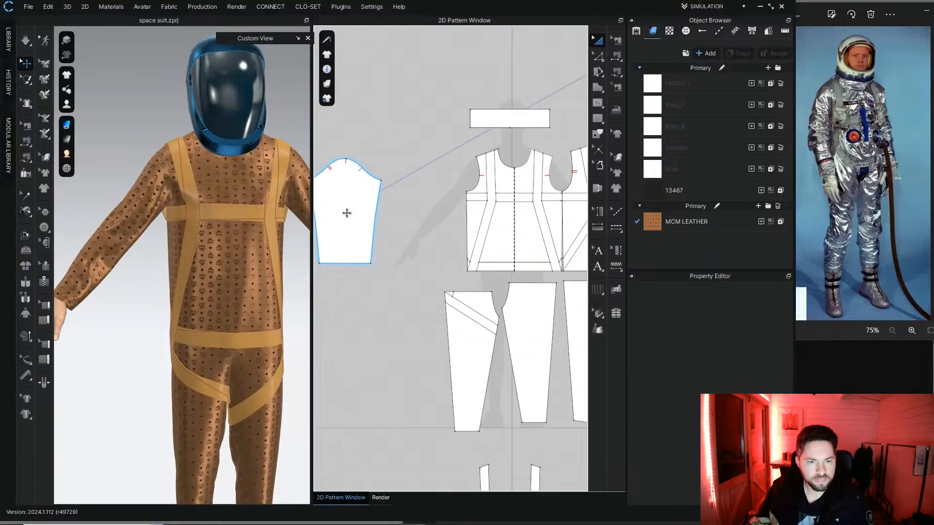
{"action": "middle_click_drag", "start_coordinate": [346, 212], "coordinate": [400, 182]}
{"action": "left_click", "coordinate": [416, 234]}
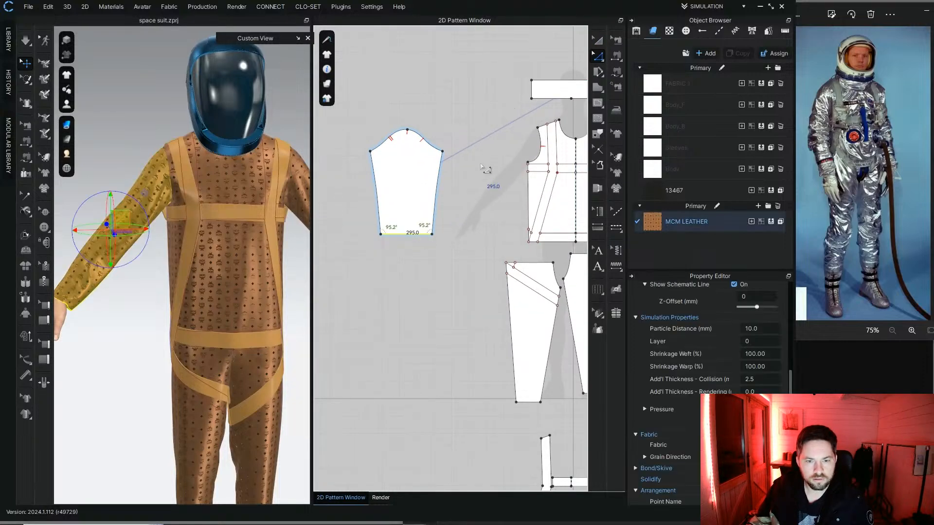
{"action": "scroll", "coordinate": [416, 237], "scroll_direction": "down", "scroll_amount": 3}
{"action": "scroll", "coordinate": [389, 237], "scroll_direction": "up", "scroll_amount": 6}
{"action": "right_click", "coordinate": [382, 232]}
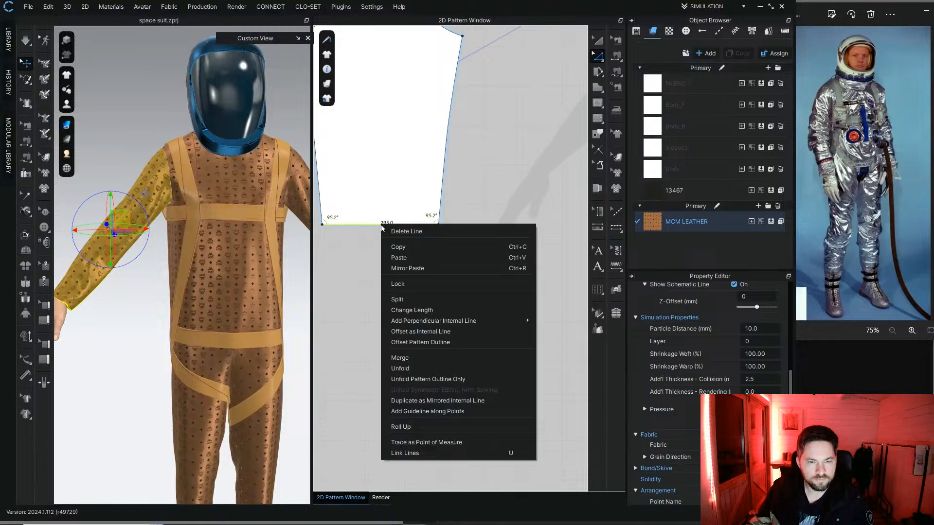
{"action": "left_click", "coordinate": [425, 333]}
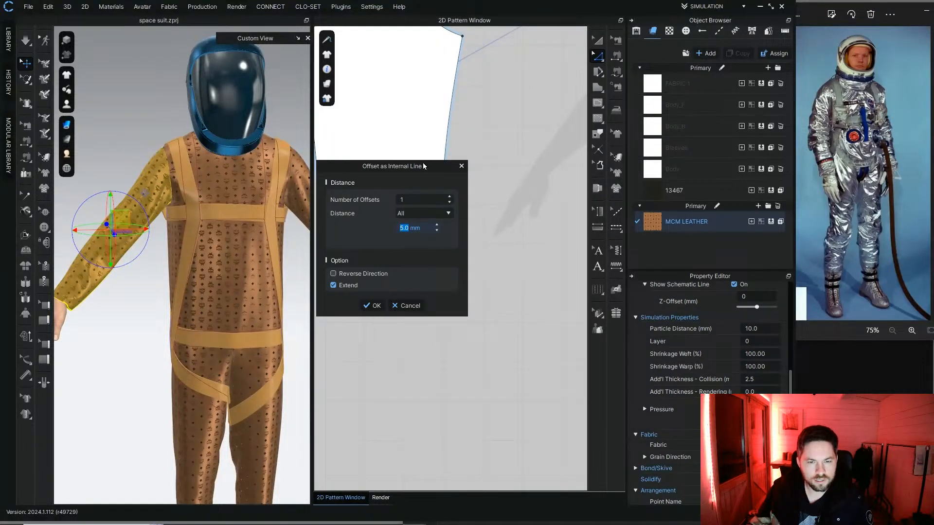
{"action": "left_click_drag", "start_coordinate": [422, 162], "coordinate": [223, 194]}
{"action": "type", "text": "30"}
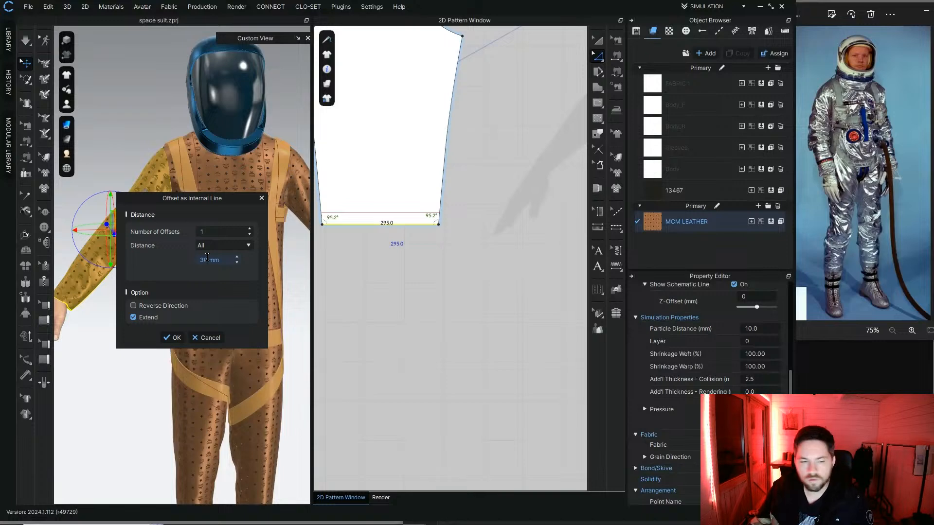
{"action": "key", "text": "BackSpace"}
{"action": "key", "text": "BackSpace"}
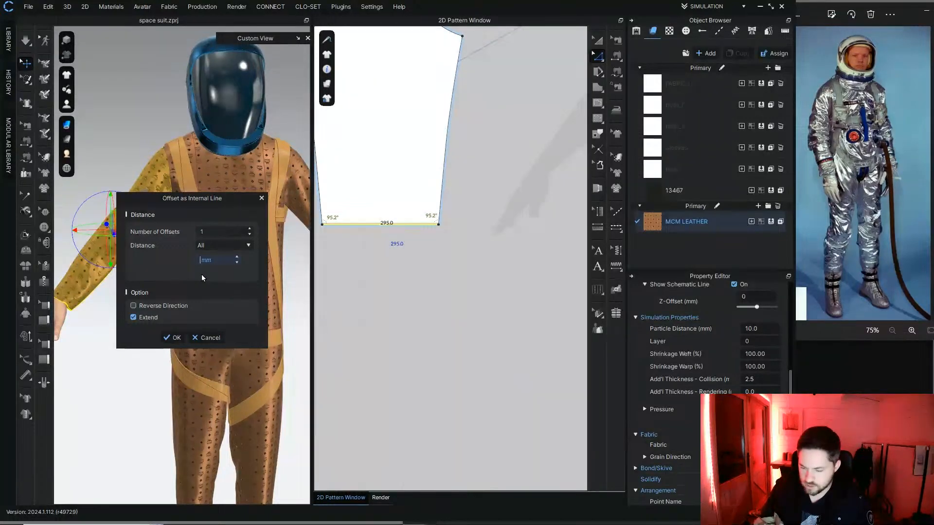
{"action": "type", "text": "60"}
{"action": "key", "text": "Return"}
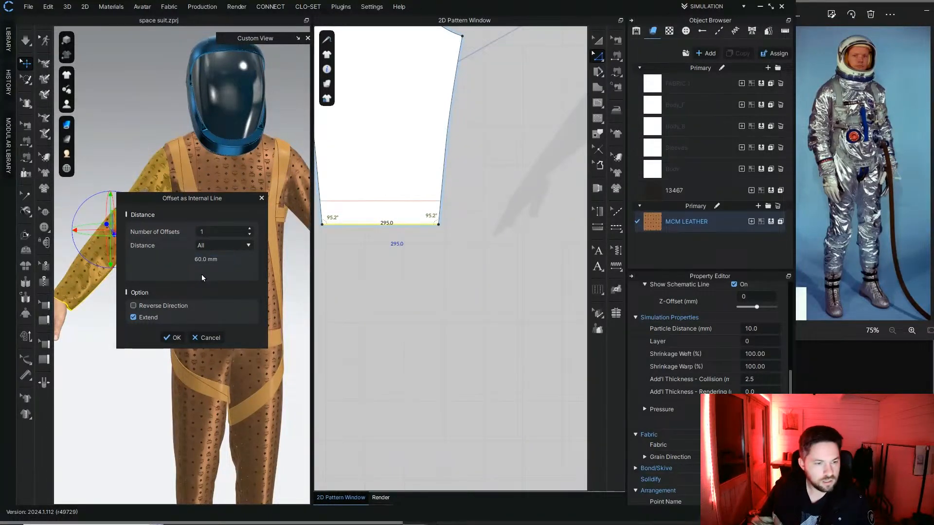
{"action": "left_click", "coordinate": [175, 339]}
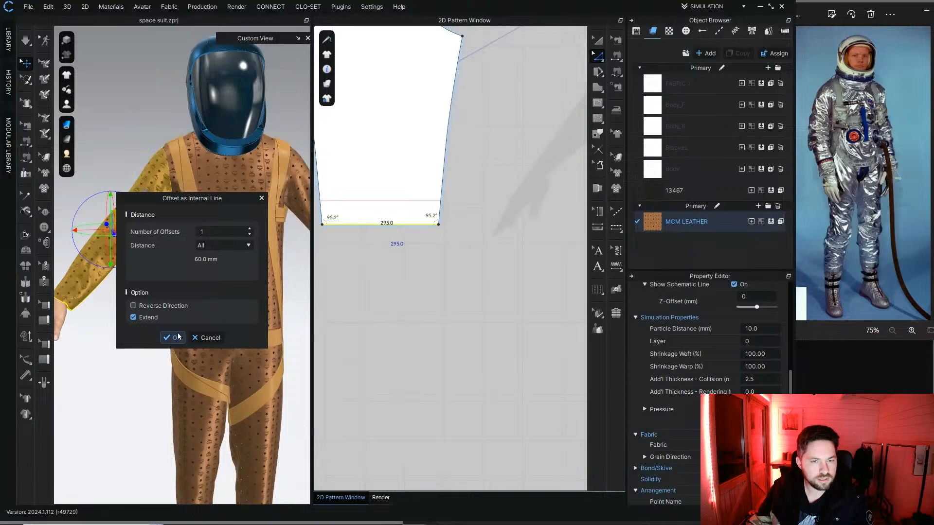
Step: Cut the sleeve along the offset line to separate a cuff band, and select that band
{"action": "right_click", "coordinate": [396, 205]}
{"action": "left_click", "coordinate": [443, 358]}
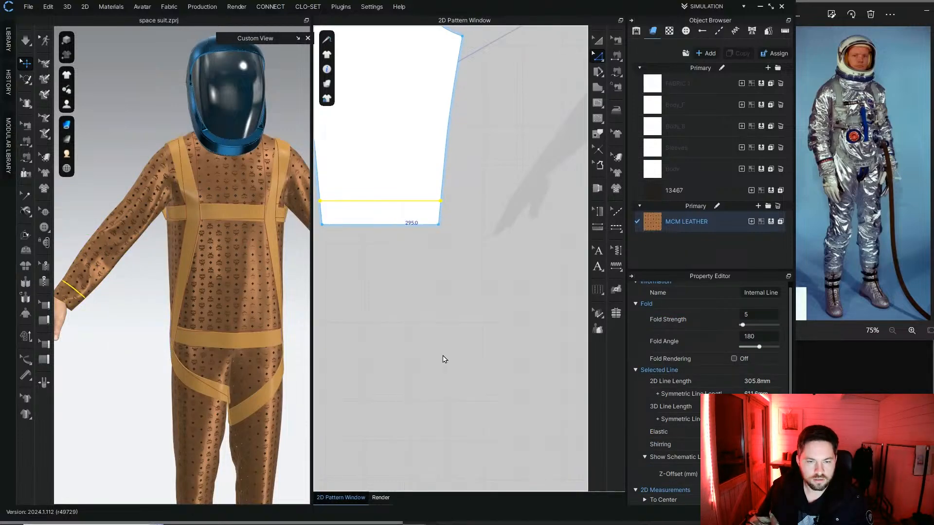
{"action": "left_click", "coordinate": [406, 223]}
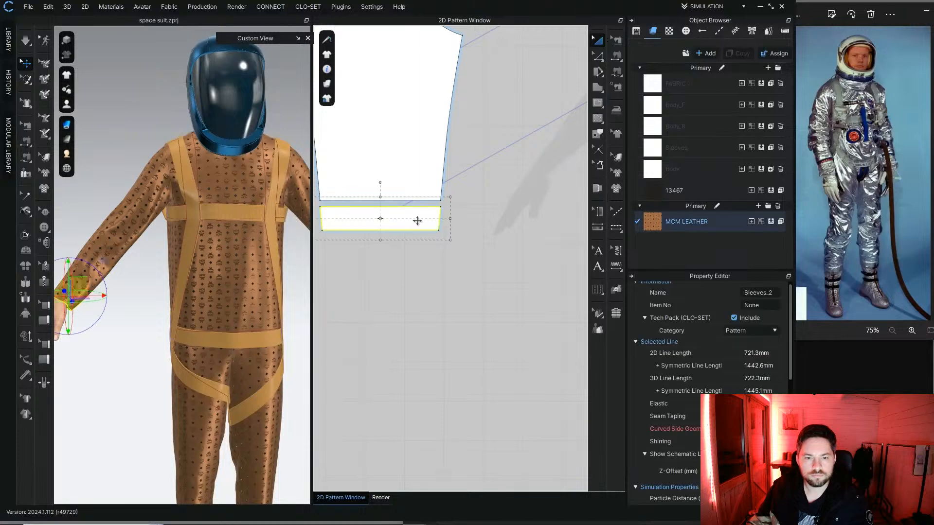
Step: Set the weft shrinkage of the cuff bands on both sleeves to 80% and start the simulation
{"action": "scroll", "coordinate": [438, 195], "scroll_direction": "down", "scroll_amount": 5}
{"action": "scroll", "coordinate": [467, 141], "scroll_direction": "up", "scroll_amount": 4}
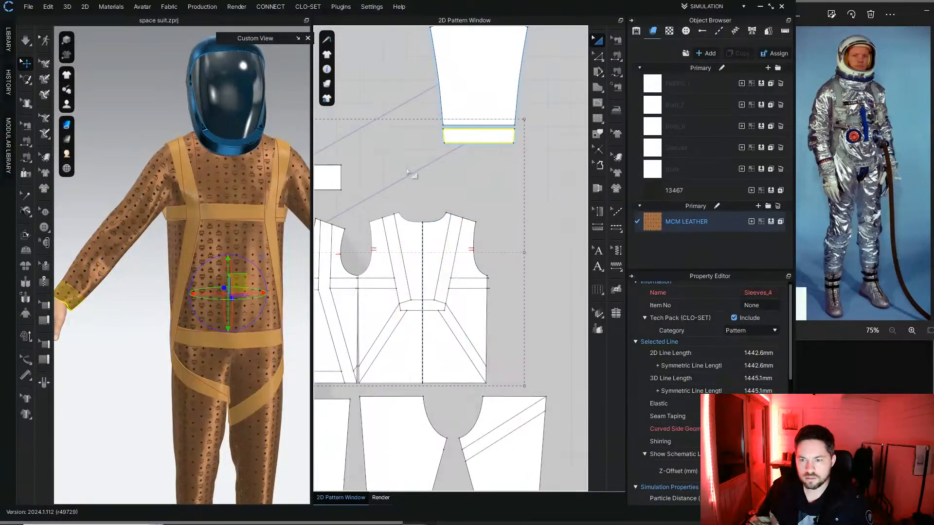
{"action": "middle_click_drag", "start_coordinate": [408, 173], "coordinate": [615, 156]}
{"action": "scroll", "coordinate": [419, 255], "scroll_direction": "up", "scroll_amount": 4}
{"action": "middle_click_drag", "start_coordinate": [419, 255], "coordinate": [505, 188]}
{"action": "scroll", "coordinate": [505, 188], "scroll_direction": "down", "scroll_amount": 4}
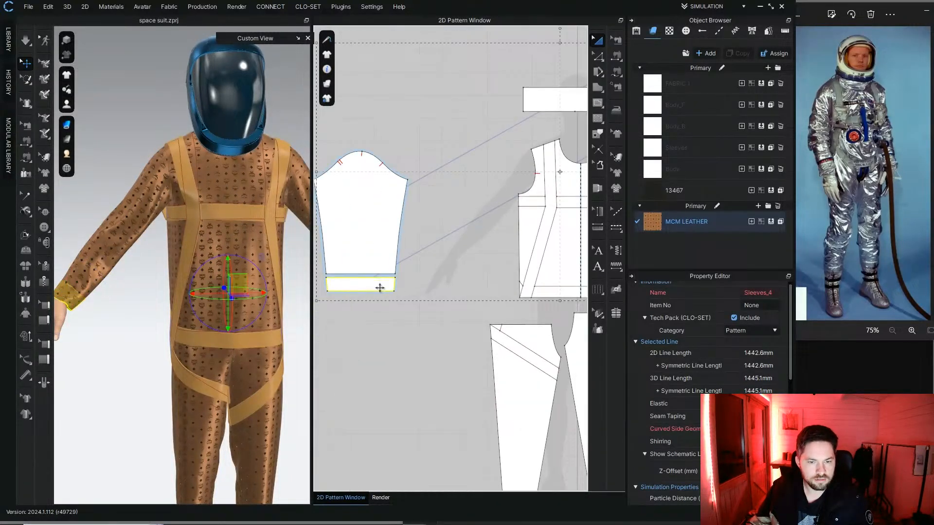
{"action": "scroll", "coordinate": [380, 288], "scroll_direction": "down", "scroll_amount": 4}
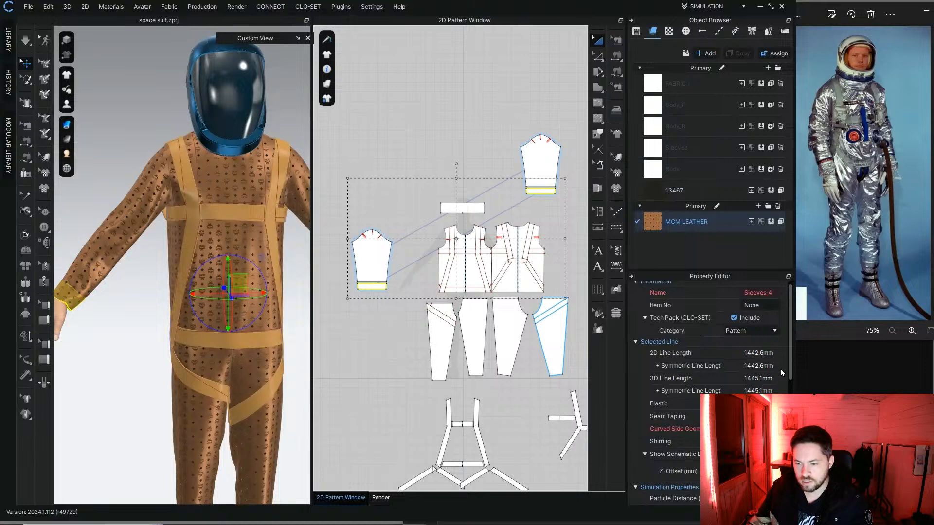
{"action": "left_click_drag", "start_coordinate": [790, 358], "coordinate": [790, 409]}
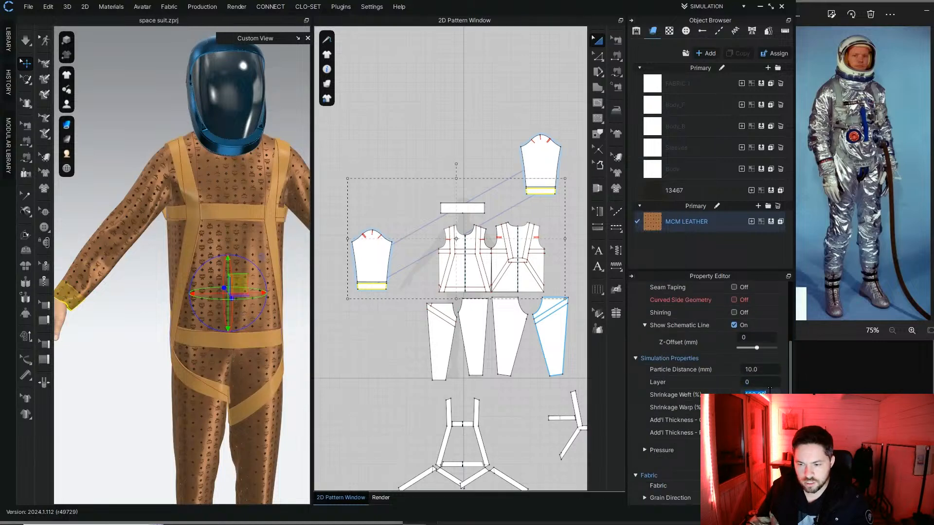
{"action": "type", "text": "80"}
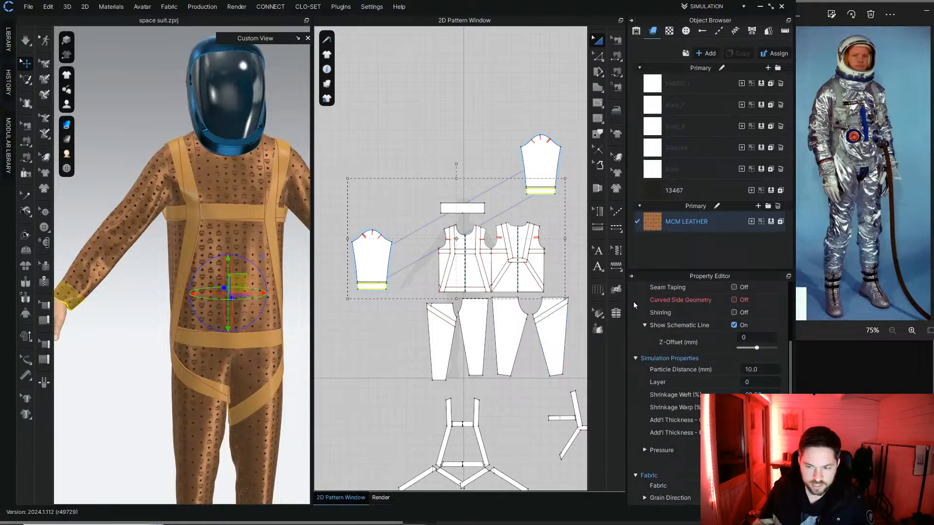
{"action": "key", "text": "Return"}
{"action": "left_click", "coordinate": [26, 43]}
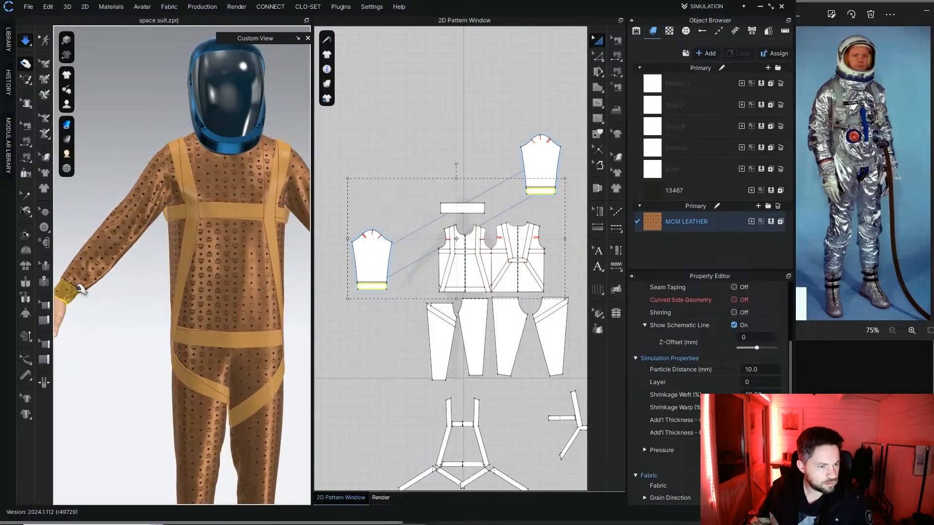
Step: Strengthen the cuff bands on both sleeves and check how they sit at the wrists in the simulation
{"action": "right_click", "coordinate": [72, 296]}
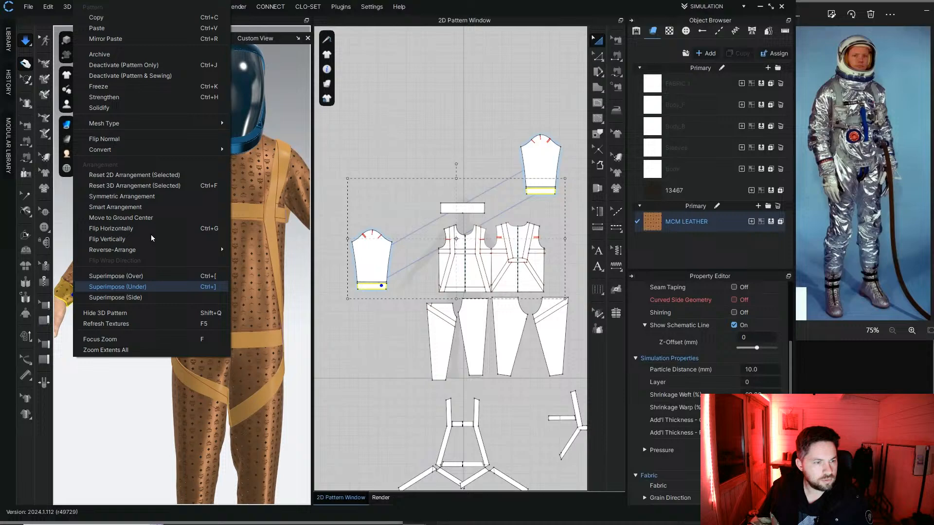
{"action": "left_click", "coordinate": [130, 98]}
{"action": "right_click_drag", "start_coordinate": [121, 315], "coordinate": [213, 291]}
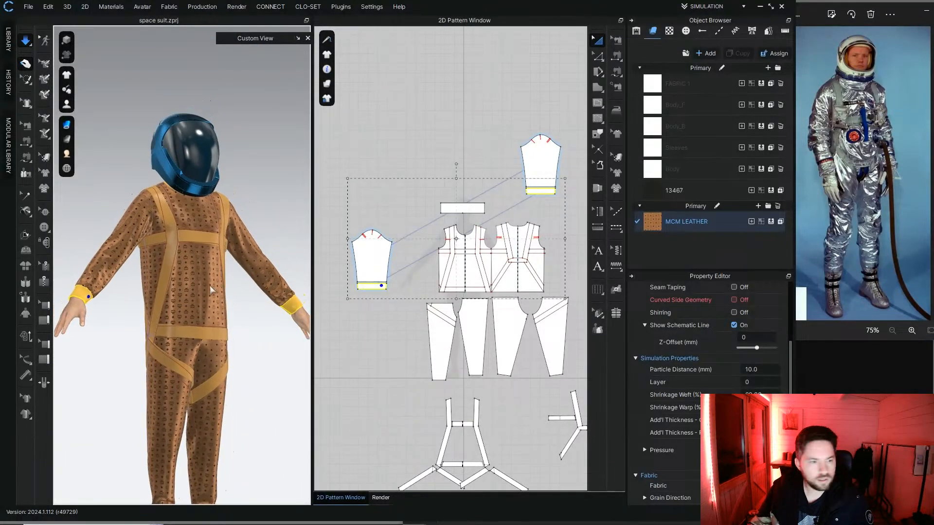
{"action": "middle_click_drag", "start_coordinate": [92, 283], "coordinate": [119, 285]}
{"action": "scroll", "coordinate": [119, 285], "scroll_direction": "up", "scroll_amount": 2}
{"action": "scroll", "coordinate": [118, 284], "scroll_direction": "up", "scroll_amount": 1}
{"action": "right_click_drag", "start_coordinate": [127, 279], "coordinate": [92, 277]}
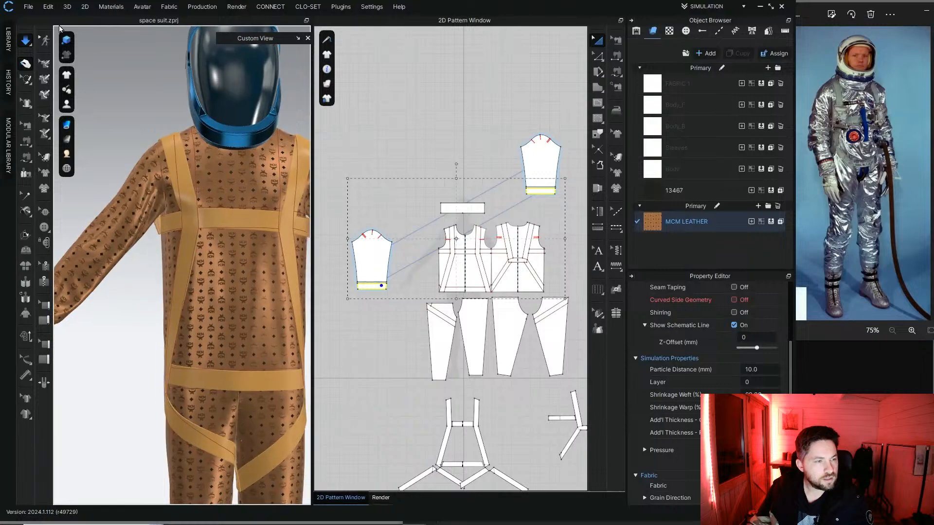
{"action": "left_click", "coordinate": [24, 39]}
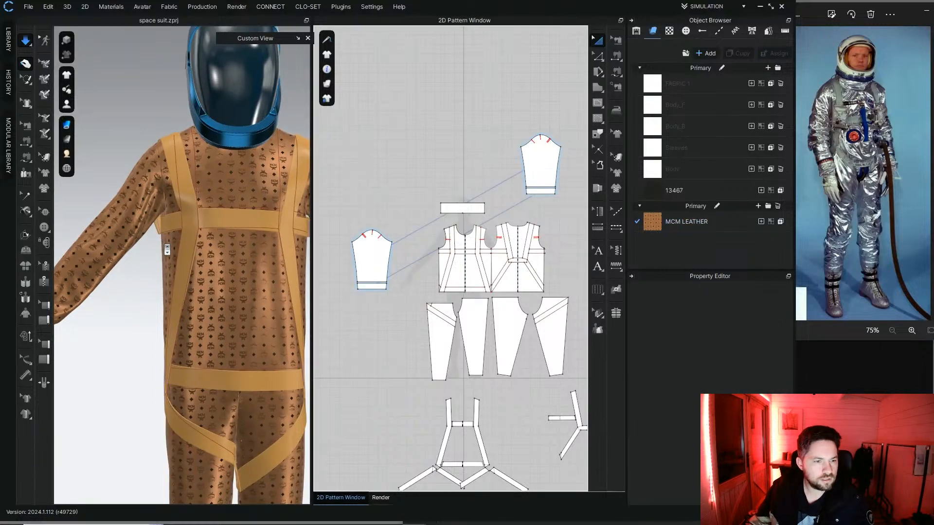
Step: Select the torso, sleeve and trouser pieces, front and back, without cuffs or straps, and let the suit settle in the simulation
{"action": "scroll", "coordinate": [167, 249], "scroll_direction": "down", "scroll_amount": 4}
{"action": "left_click", "coordinate": [226, 205]}
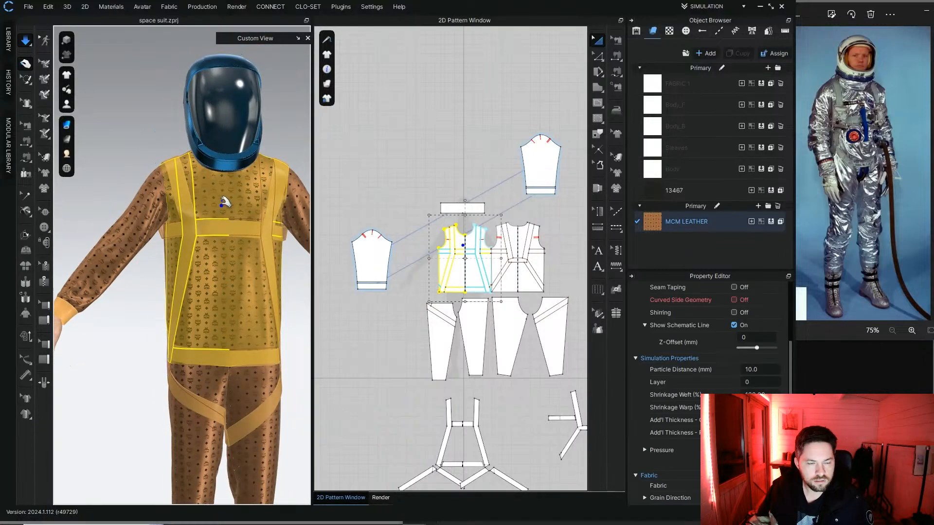
{"action": "left_click", "coordinate": [153, 198], "text": "shift"}
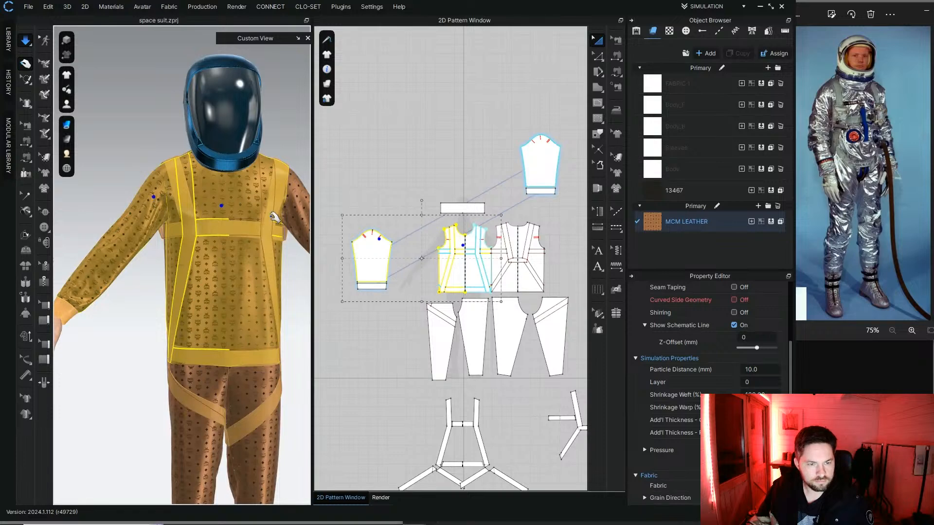
{"action": "left_click", "coordinate": [302, 211], "text": "shift"}
{"action": "scroll", "coordinate": [270, 256], "scroll_direction": "down", "scroll_amount": 2}
{"action": "middle_click_drag", "start_coordinate": [243, 356], "coordinate": [214, 281]}
{"action": "left_click", "coordinate": [213, 281], "text": "shift"}
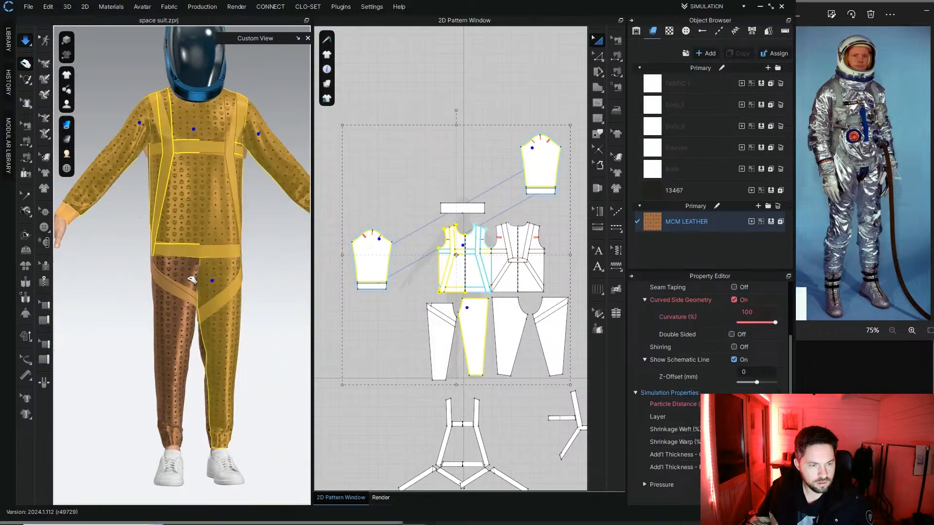
{"action": "left_click", "coordinate": [184, 278], "text": "shift"}
{"action": "right_click_drag", "start_coordinate": [184, 278], "coordinate": [314, 283]}
{"action": "left_click", "coordinate": [195, 296], "text": "shift"}
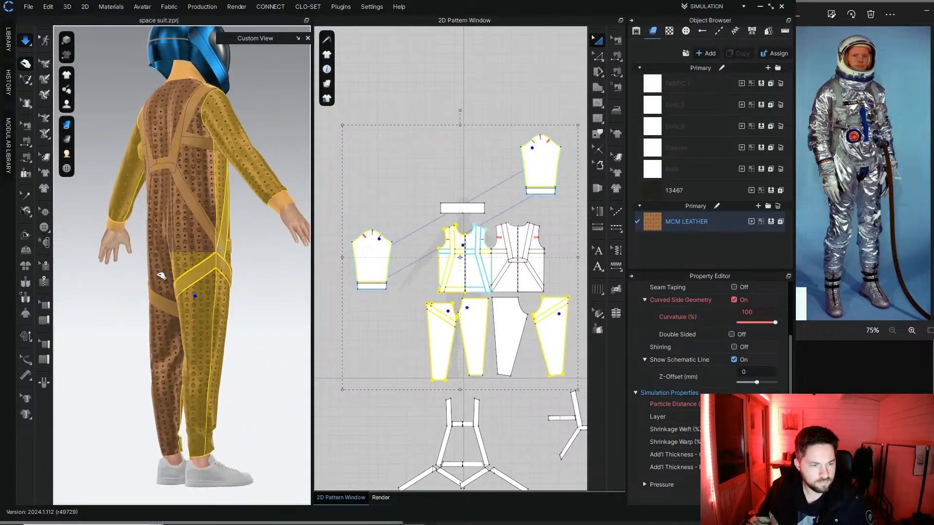
{"action": "left_click", "coordinate": [156, 274], "text": "shift"}
{"action": "left_click", "coordinate": [153, 227], "text": "shift"}
{"action": "right_click_drag", "start_coordinate": [222, 183], "coordinate": [261, 174]}
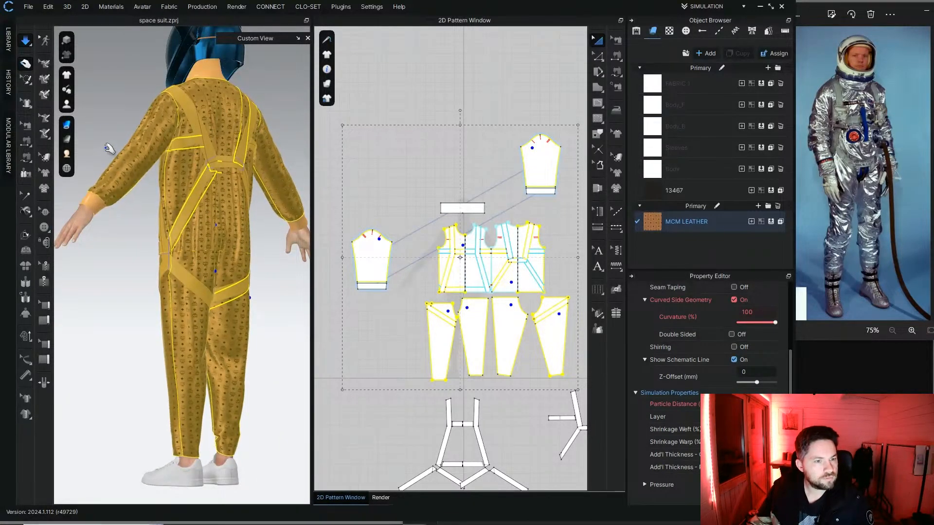
{"action": "right_click_drag", "start_coordinate": [161, 146], "coordinate": [238, 172]}
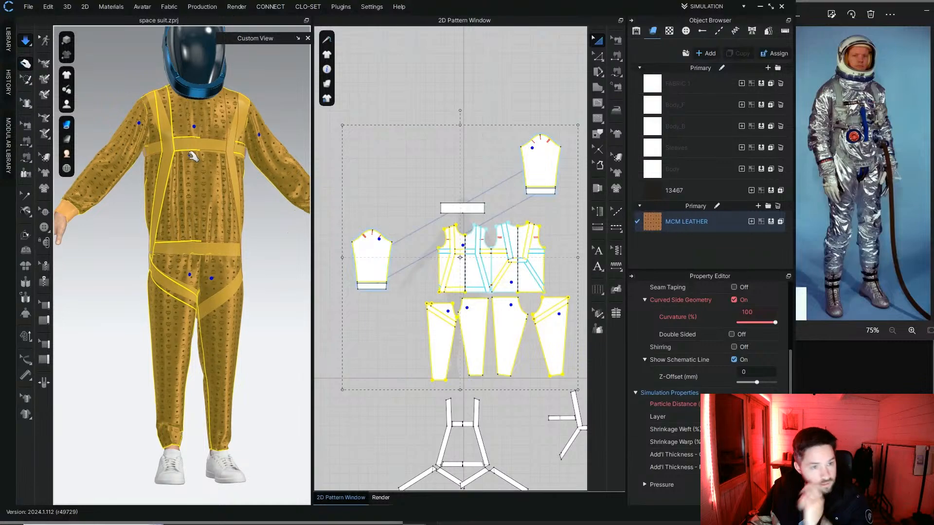
{"action": "middle_click_drag", "start_coordinate": [190, 142], "coordinate": [189, 180]}
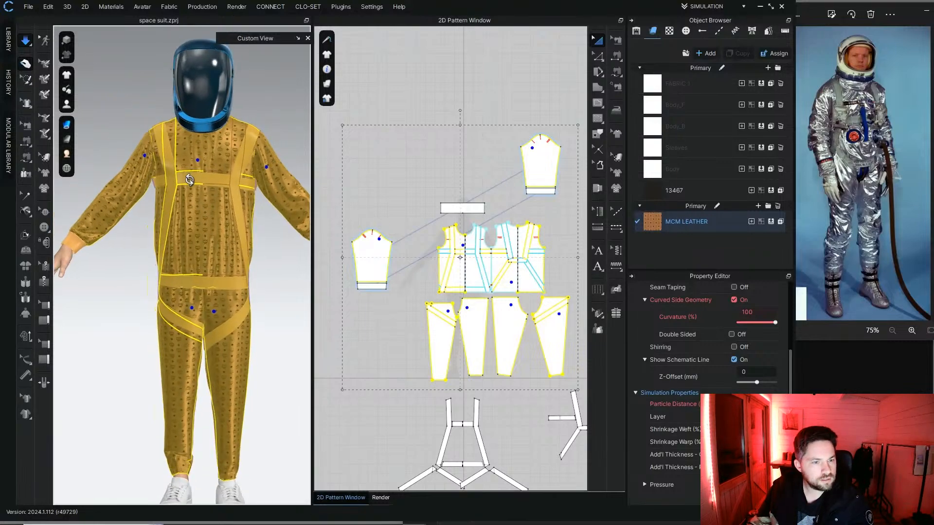
{"action": "left_click", "coordinate": [280, 258]}
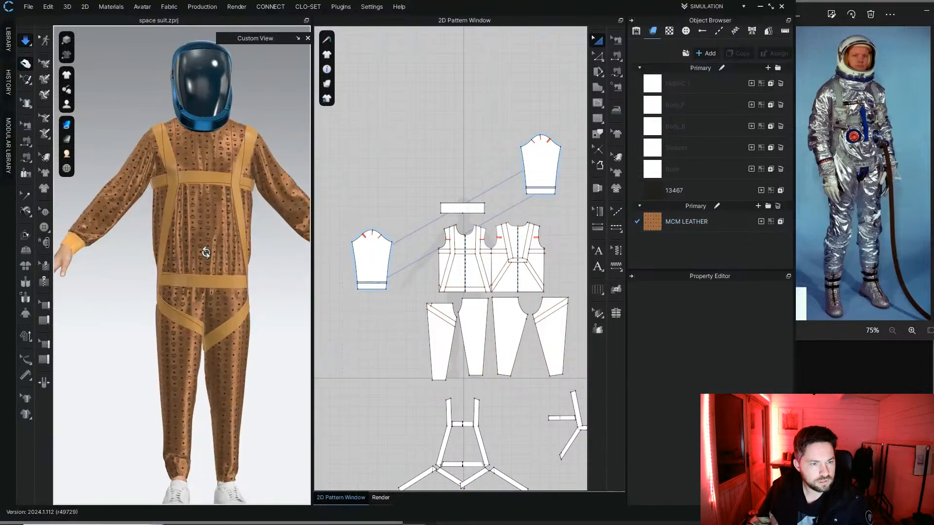
Step: Reselect all torso, sleeve and trouser pieces, front and back, and check the drape of the whole suit from the front
{"action": "left_click", "coordinate": [192, 219]}
{"action": "left_click", "coordinate": [137, 179]}
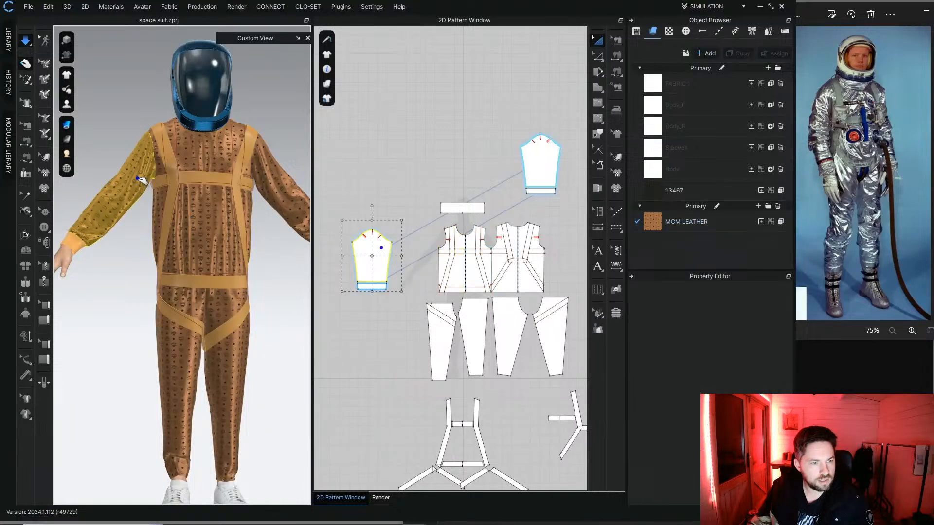
{"action": "left_click", "coordinate": [209, 158], "text": "shift"}
{"action": "left_click", "coordinate": [273, 193], "text": "shift"}
{"action": "left_click", "coordinate": [181, 310], "text": "shift"}
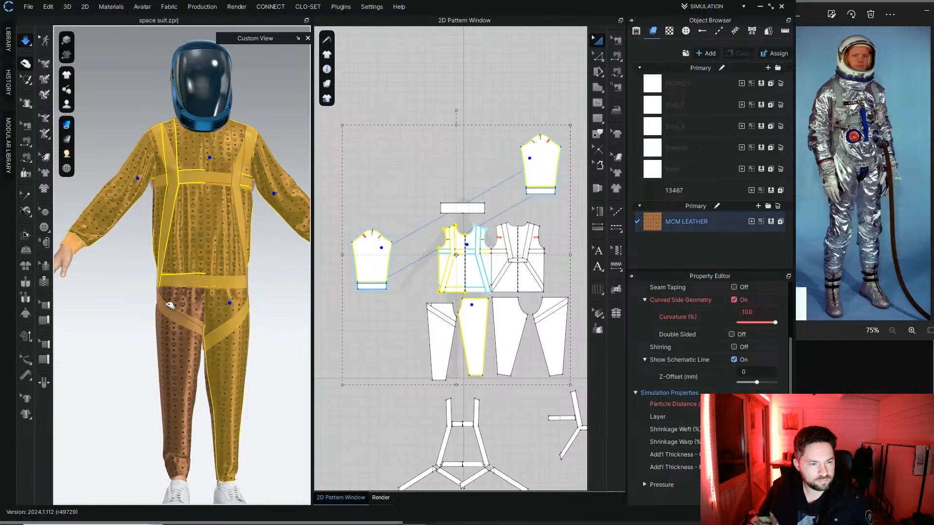
{"action": "right_click_drag", "start_coordinate": [168, 304], "coordinate": [339, 292]}
{"action": "left_click", "coordinate": [214, 329], "text": "shift"}
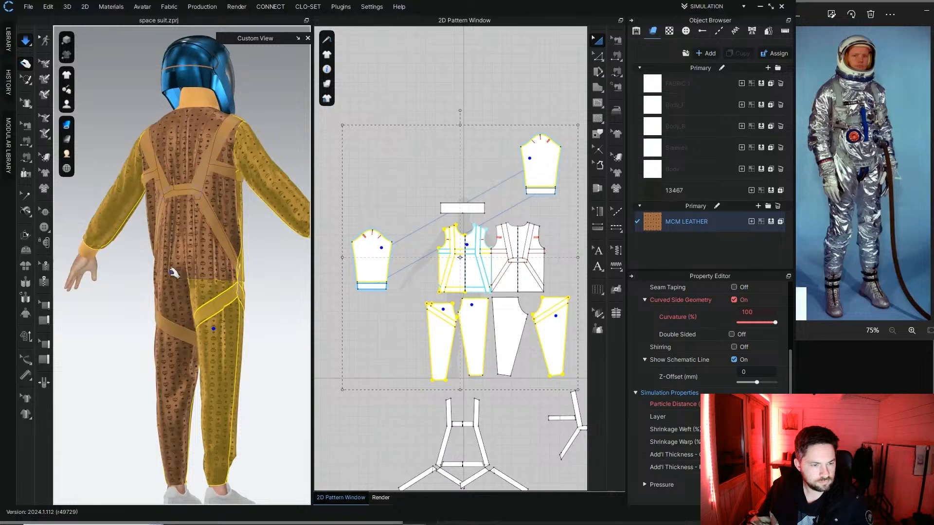
{"action": "left_click", "coordinate": [171, 273], "text": "shift"}
{"action": "left_click", "coordinate": [170, 306], "text": "shift"}
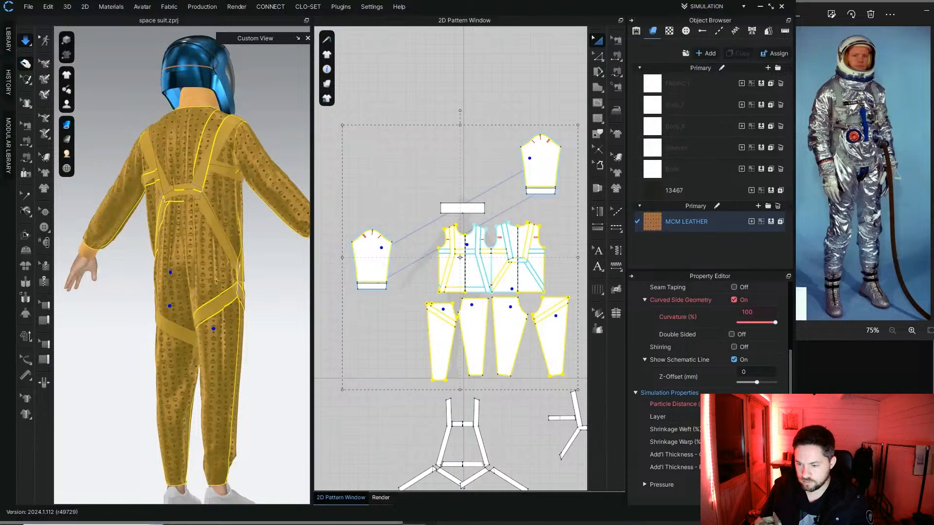
{"action": "right_click_drag", "start_coordinate": [98, 215], "coordinate": [277, 152]}
{"action": "left_click", "coordinate": [324, 177]}
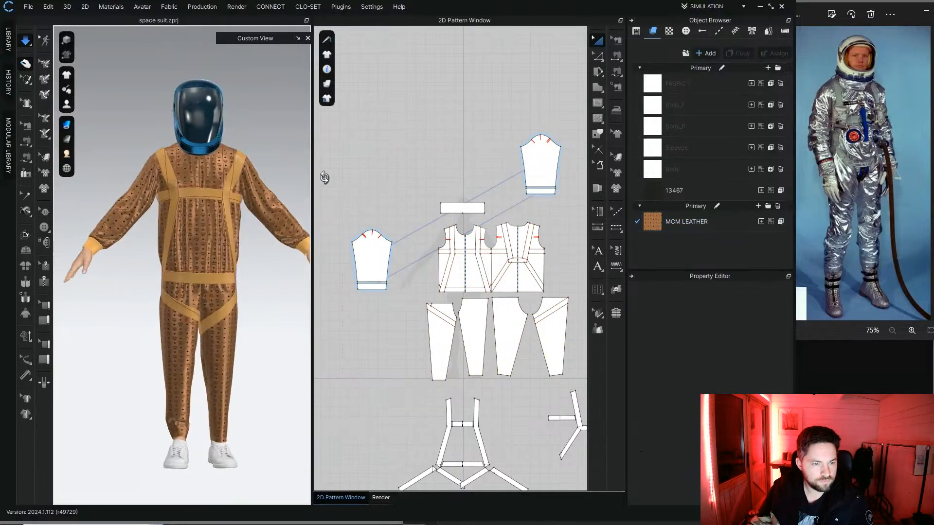
Step: Identify the harness straps that lie horizontally by selecting the waist strap, the chest strap and both side straps of the back harness
{"action": "scroll", "coordinate": [208, 246], "scroll_direction": "up", "scroll_amount": 6}
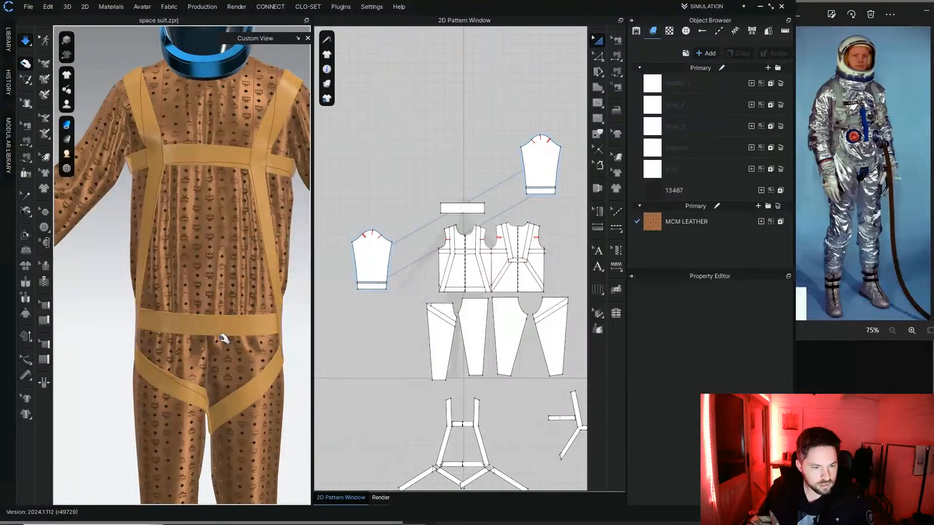
{"action": "left_click", "coordinate": [224, 327]}
{"action": "scroll", "coordinate": [396, 402], "scroll_direction": "down", "scroll_amount": 3}
{"action": "middle_click_drag", "start_coordinate": [380, 396], "coordinate": [346, 310]}
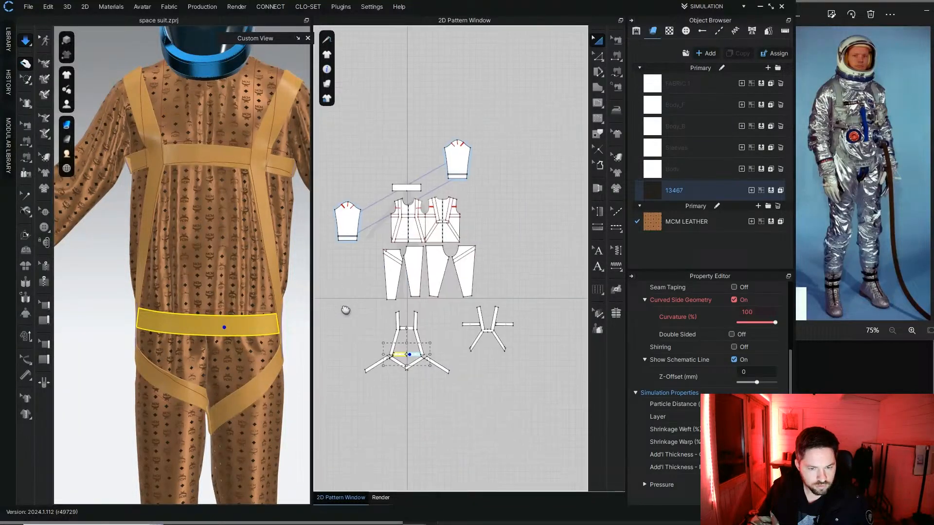
{"action": "scroll", "coordinate": [387, 357], "scroll_direction": "up", "scroll_amount": 3}
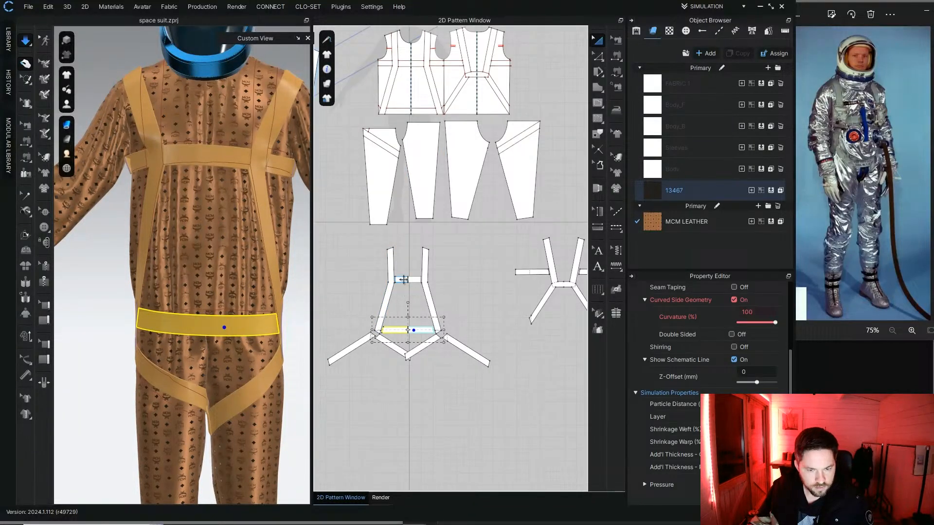
{"action": "left_click", "coordinate": [408, 280], "text": "shift"}
{"action": "left_click", "coordinate": [533, 272], "text": "shift"}
{"action": "middle_click_drag", "start_coordinate": [581, 267], "coordinate": [501, 277]}
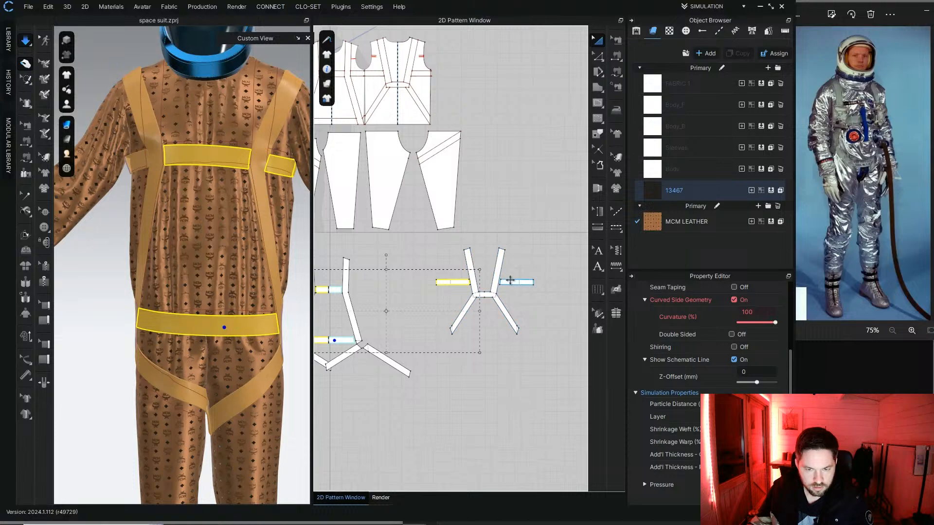
{"action": "left_click", "coordinate": [509, 281], "text": "shift"}
{"action": "middle_click_drag", "start_coordinate": [404, 304], "coordinate": [437, 290]}
{"action": "left_click", "coordinate": [437, 291]}
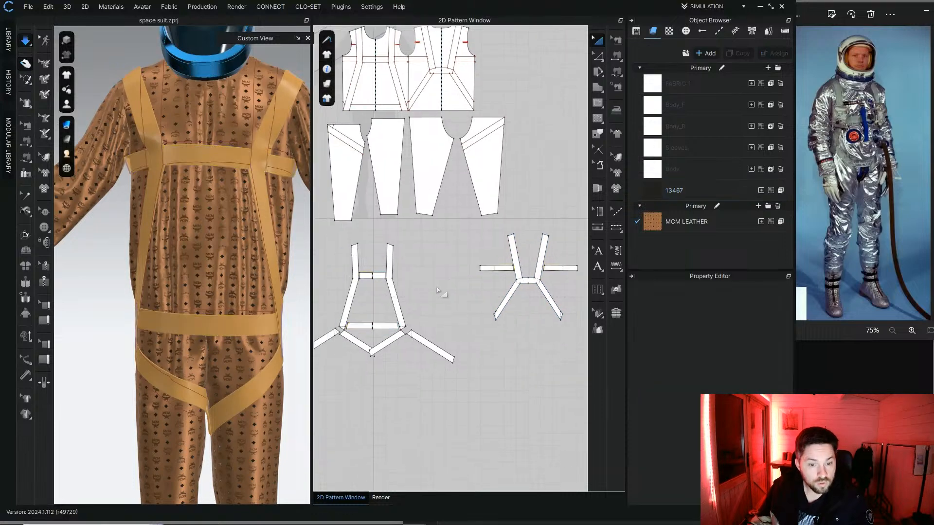
Step: Rotate both long front shoulder straps to lie horizontally and stack them below the harness in the pattern layout
{"action": "left_click", "coordinate": [392, 287]}
{"action": "middle_click_drag", "start_coordinate": [443, 238], "coordinate": [485, 182]}
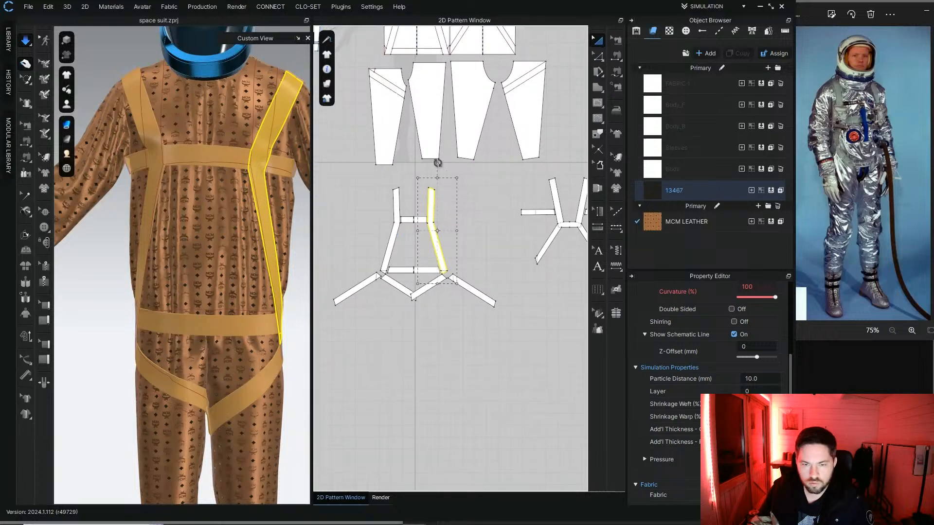
{"action": "left_click_drag", "start_coordinate": [437, 163], "coordinate": [388, 223]}
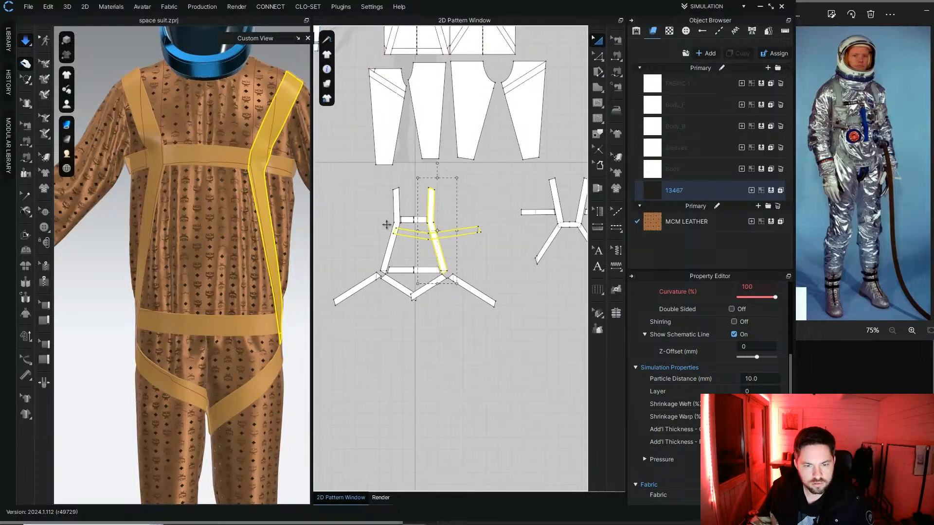
{"action": "left_click_drag", "start_coordinate": [446, 234], "coordinate": [439, 311]}
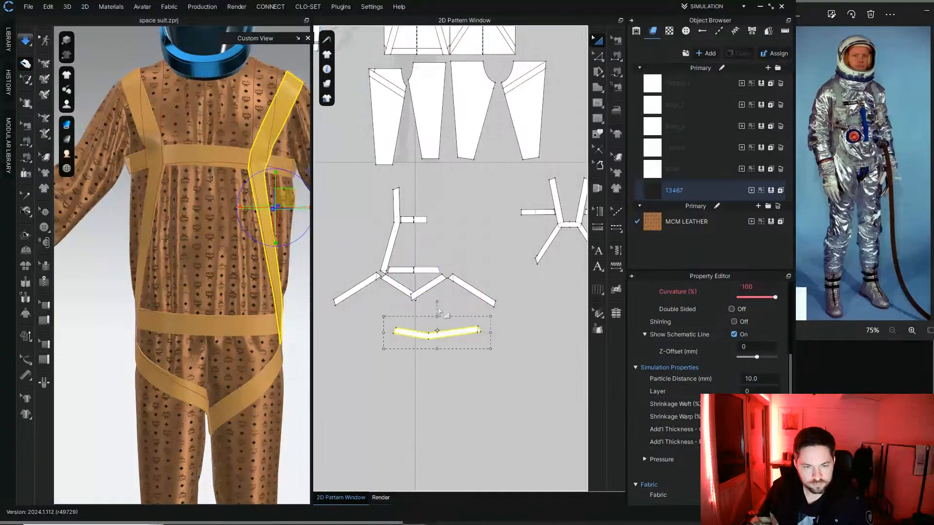
{"action": "left_click", "coordinate": [394, 211]}
{"action": "left_click_drag", "start_coordinate": [390, 164], "coordinate": [462, 350]}
{"action": "right_click_drag", "start_coordinate": [409, 255], "coordinate": [423, 232]}
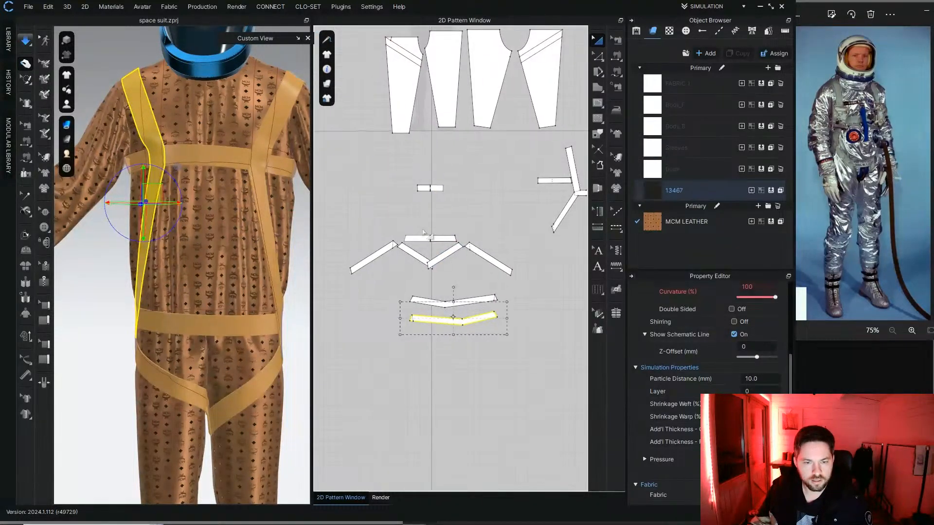
Step: Move the waist strap beneath the two shoulder straps, and place one outer leg strap below it, rotated to horizontal
{"action": "left_click_drag", "start_coordinate": [422, 237], "coordinate": [441, 333]}
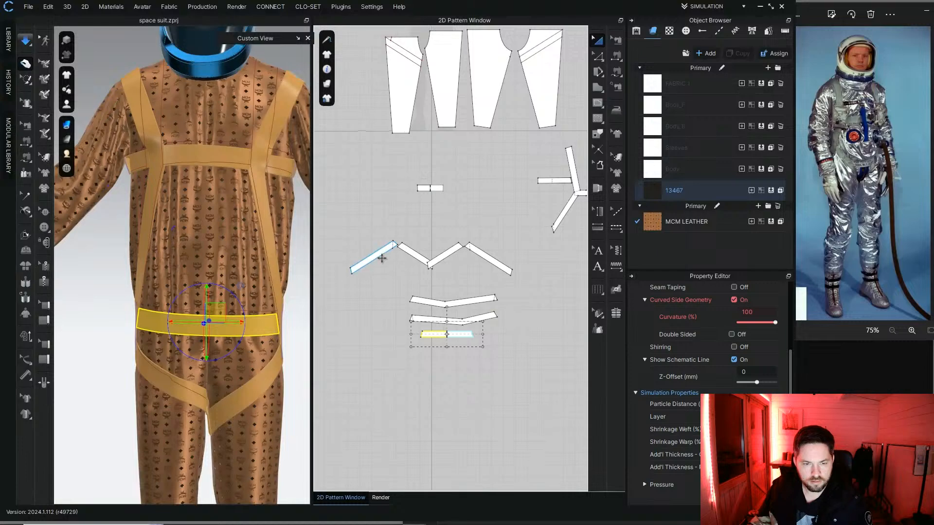
{"action": "left_click_drag", "start_coordinate": [382, 259], "coordinate": [453, 366]}
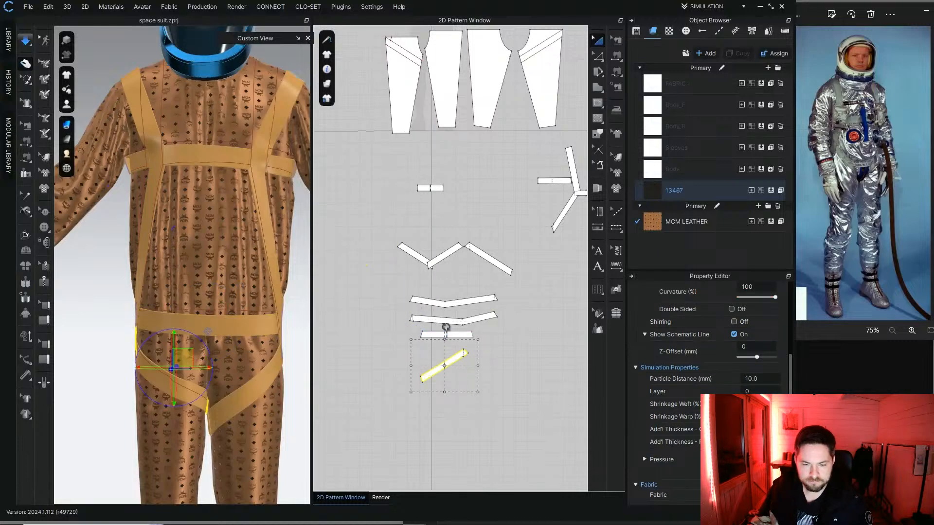
{"action": "left_click_drag", "start_coordinate": [446, 327], "coordinate": [469, 332]}
{"action": "scroll", "coordinate": [458, 364], "scroll_direction": "up", "scroll_amount": 2}
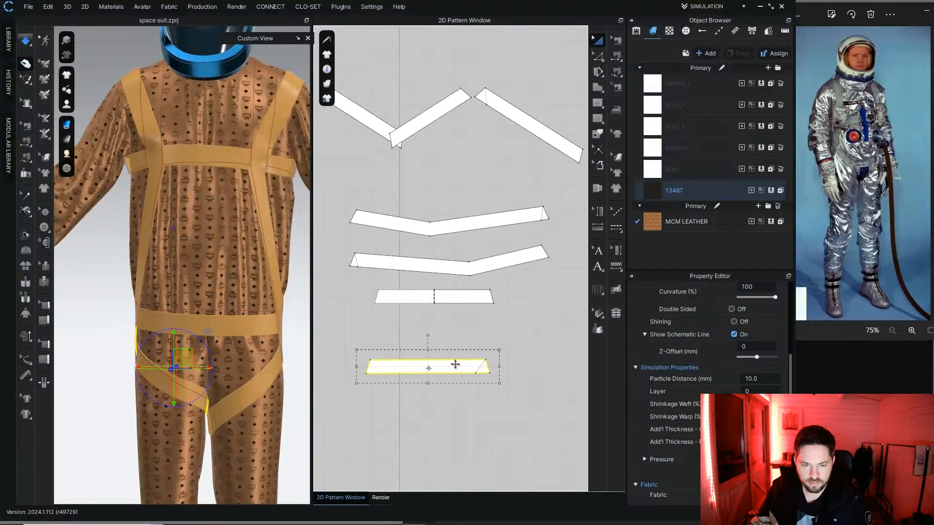
Step: Move the horizontal back leg strap up beneath the waist strap, and rotate one front leg strap to horizontal below it
{"action": "left_click_drag", "start_coordinate": [456, 365], "coordinate": [461, 320]}
{"action": "scroll", "coordinate": [436, 194], "scroll_direction": "down", "scroll_amount": 1}
{"action": "scroll", "coordinate": [437, 194], "scroll_direction": "down", "scroll_amount": 1}
{"action": "left_click", "coordinate": [433, 151]}
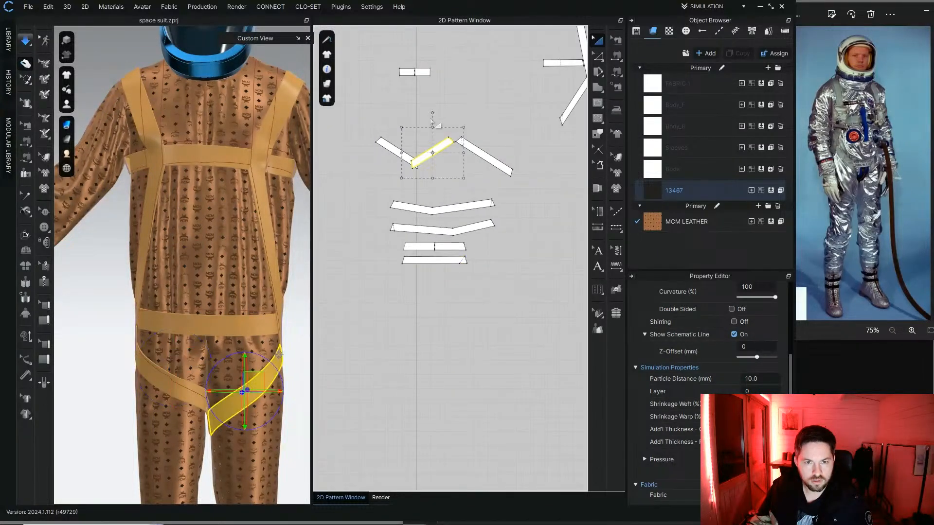
{"action": "left_click_drag", "start_coordinate": [436, 113], "coordinate": [454, 115]}
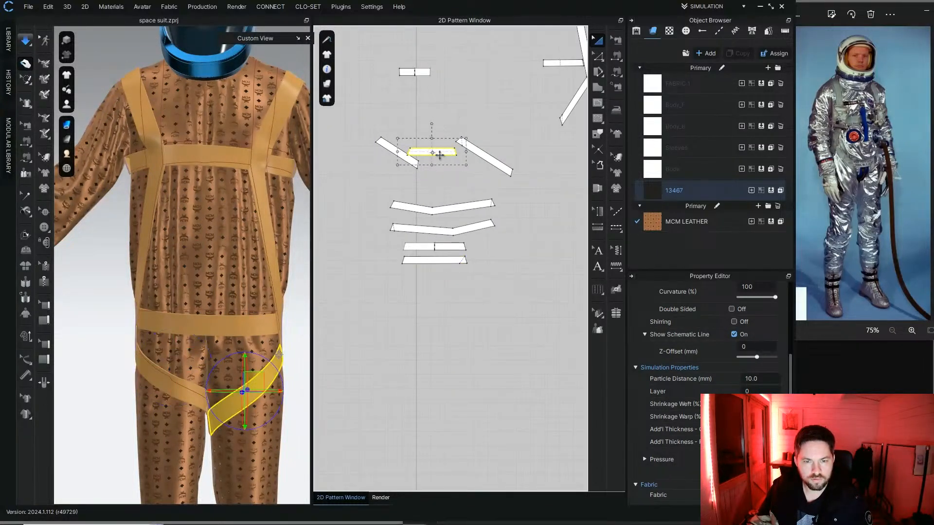
{"action": "left_click_drag", "start_coordinate": [440, 153], "coordinate": [438, 267]}
Step: Rotate the other front leg strap to horizontal and place it at the bottom of the strap stack
{"action": "left_click", "coordinate": [405, 159]}
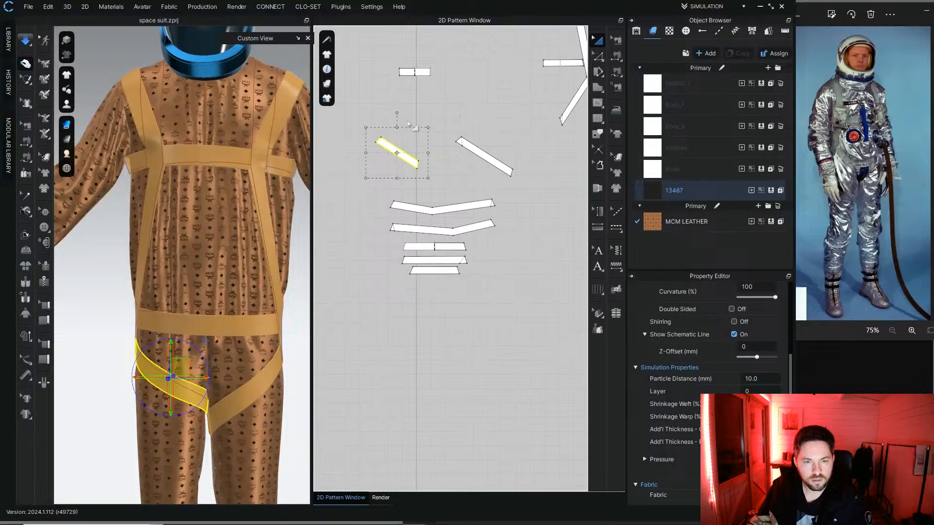
{"action": "left_click_drag", "start_coordinate": [369, 113], "coordinate": [369, 113]}
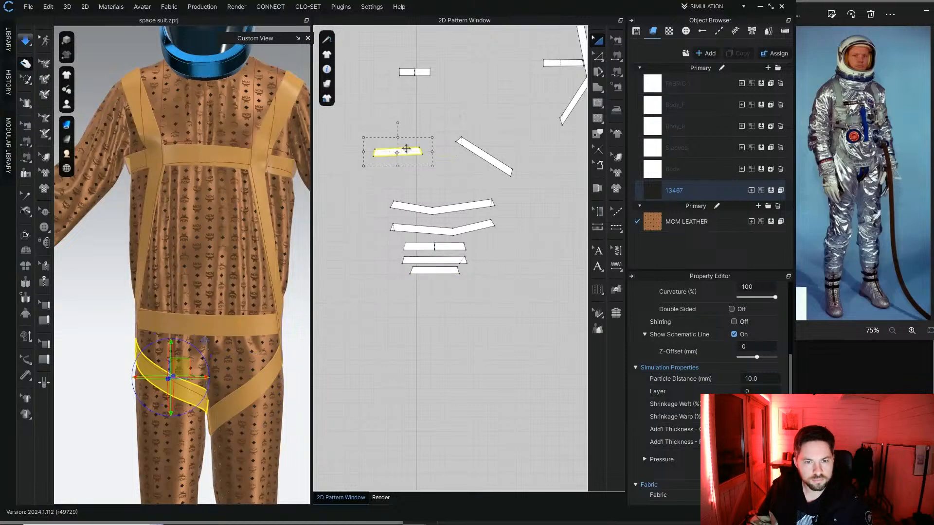
{"action": "left_click_drag", "start_coordinate": [406, 149], "coordinate": [443, 285]}
{"action": "scroll", "coordinate": [441, 285], "scroll_direction": "up", "scroll_amount": 4}
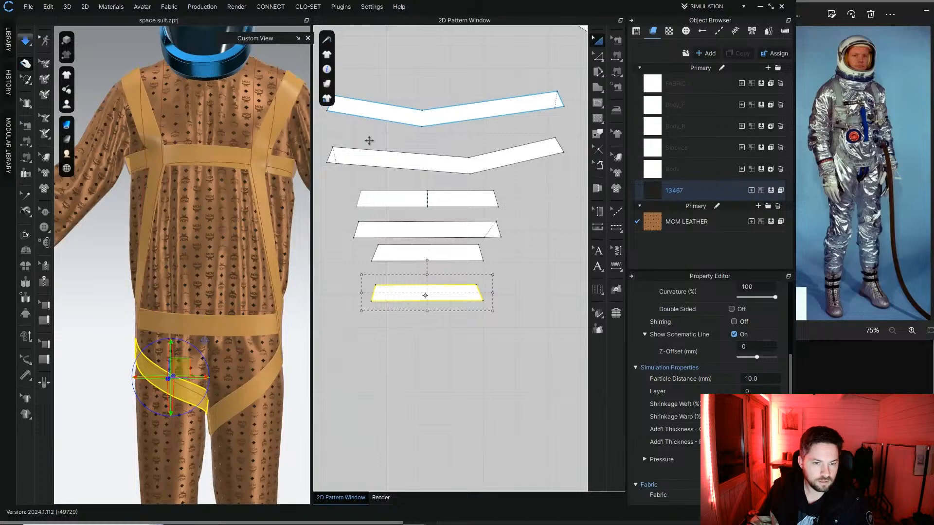
Step: Rotate the remaining back leg strap to horizontal above the shoulder straps, and place the chest strap just above it
{"action": "scroll", "coordinate": [448, 257], "scroll_direction": "down", "scroll_amount": 5}
{"action": "left_click", "coordinate": [447, 182]}
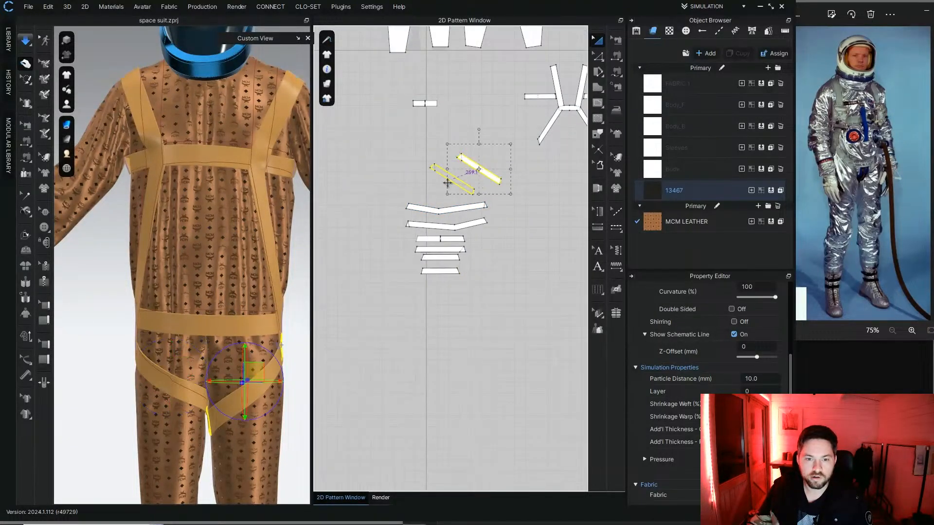
{"action": "left_click_drag", "start_coordinate": [447, 183], "coordinate": [447, 184]}
{"action": "scroll", "coordinate": [448, 159], "scroll_direction": "up", "scroll_amount": 3}
{"action": "left_click_drag", "start_coordinate": [448, 150], "coordinate": [419, 153]}
{"action": "left_click_drag", "start_coordinate": [411, 61], "coordinate": [450, 184]}
Step: Move the X-shaped back harness down, clear of the two side straps, and rotate it a quarter turn
{"action": "scroll", "coordinate": [449, 188], "scroll_direction": "down", "scroll_amount": 4}
{"action": "middle_click_drag", "start_coordinate": [532, 141], "coordinate": [495, 172]}
{"action": "left_click_drag", "start_coordinate": [494, 172], "coordinate": [489, 246]}
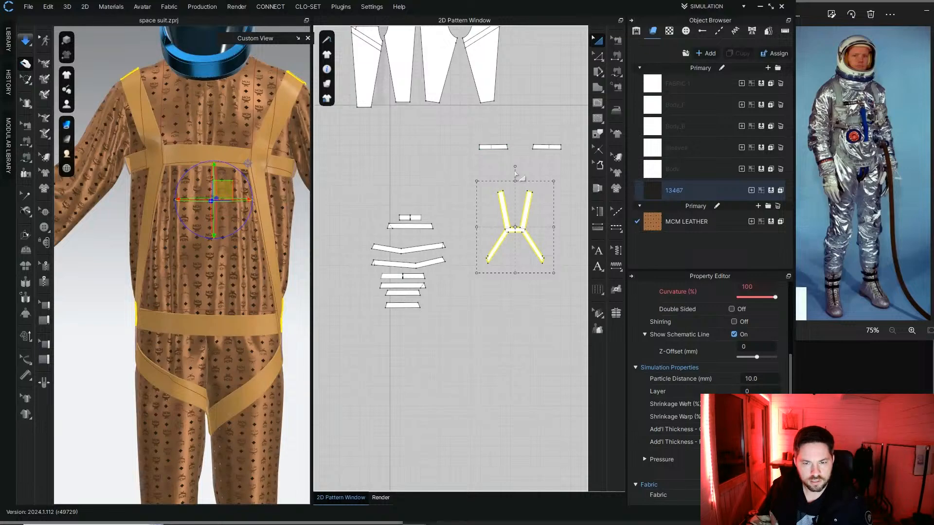
{"action": "left_click_drag", "start_coordinate": [515, 166], "coordinate": [571, 226]}
{"action": "left_click", "coordinate": [499, 178]}
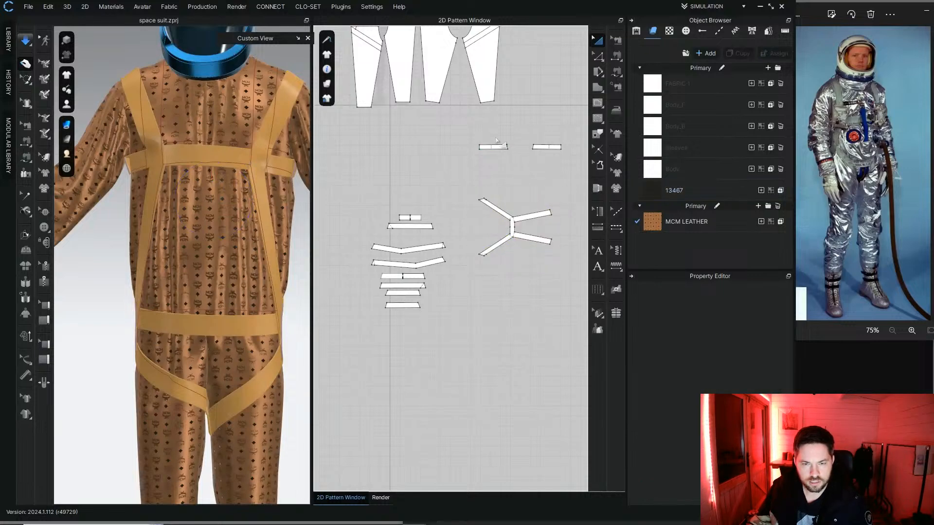
Step: Stack both back-harness side straps above the chest strap in the pattern layout
{"action": "left_click_drag", "start_coordinate": [494, 147], "coordinate": [414, 200]}
{"action": "left_click_drag", "start_coordinate": [549, 151], "coordinate": [424, 188]}
{"action": "left_click", "coordinate": [474, 154]}
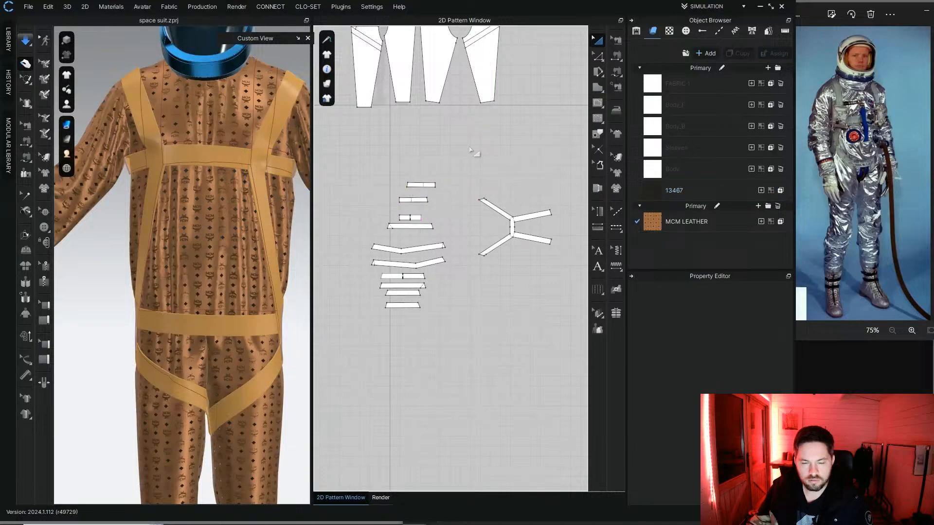
Step: Select all harness pieces for texture editing and align their grainlines to the Y-axis
{"action": "left_click", "coordinate": [617, 156]}
{"action": "left_click_drag", "start_coordinate": [571, 334], "coordinate": [571, 334]}
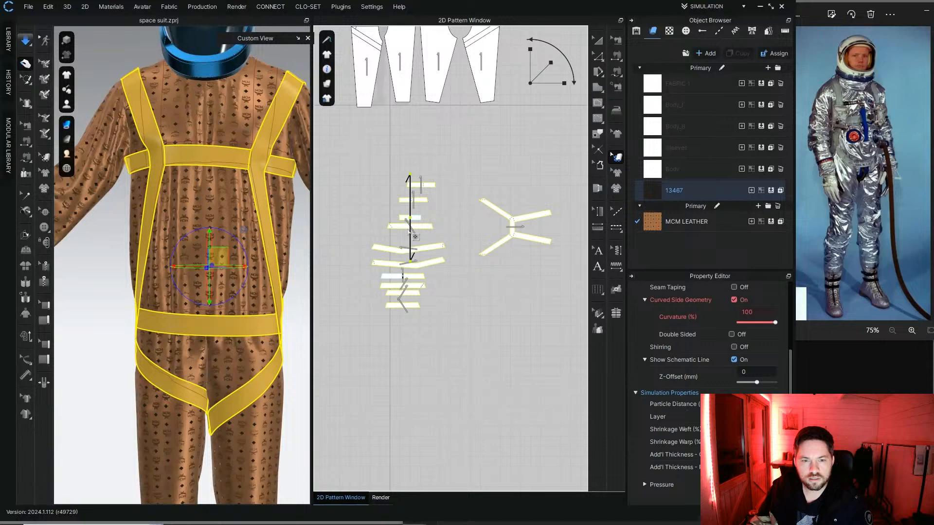
{"action": "right_click", "coordinate": [422, 229]}
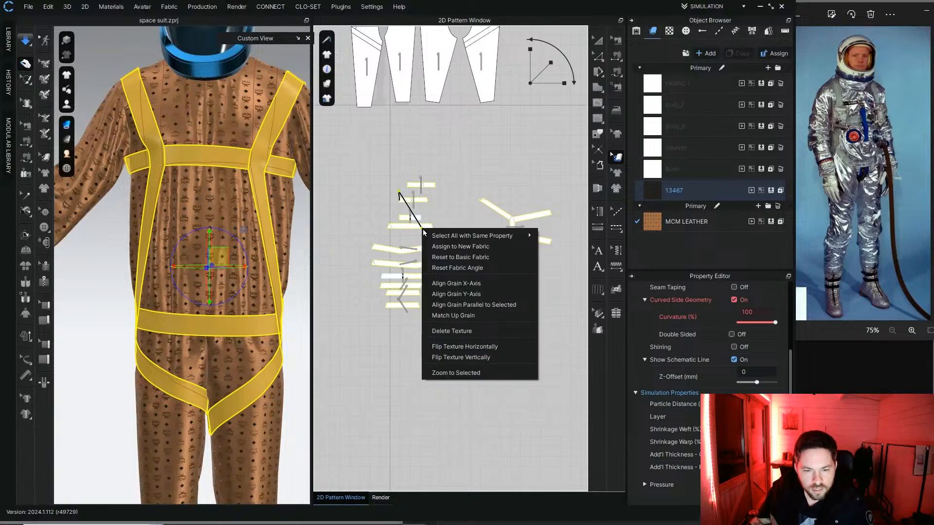
{"action": "left_click", "coordinate": [472, 294]}
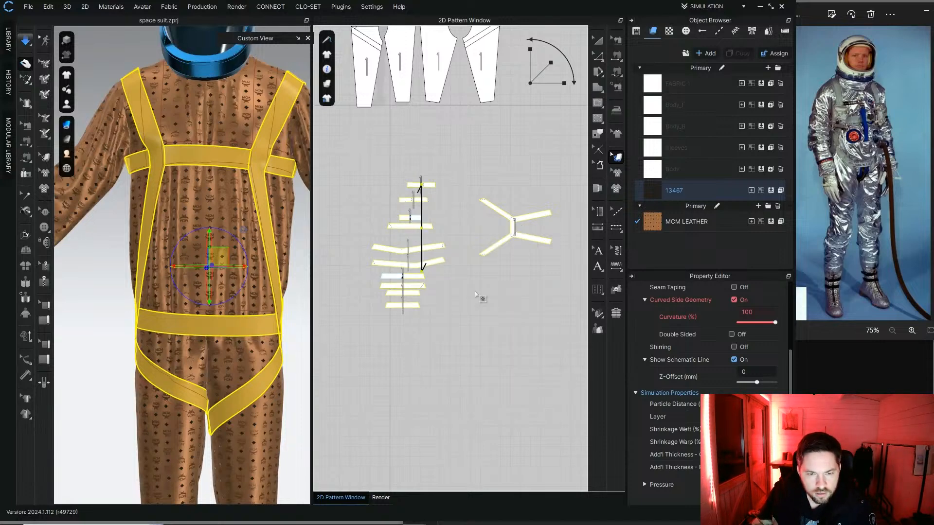
{"action": "right_click", "coordinate": [423, 268]}
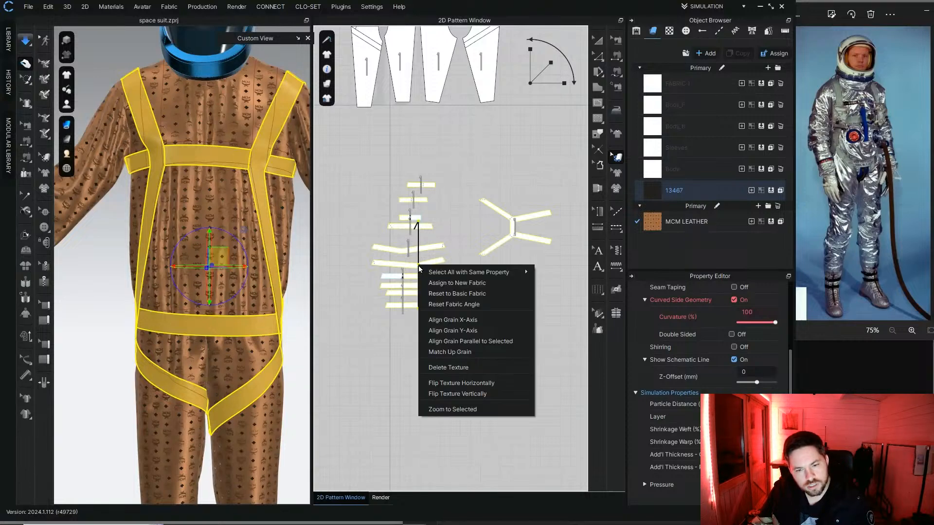
{"action": "left_click", "coordinate": [462, 331]}
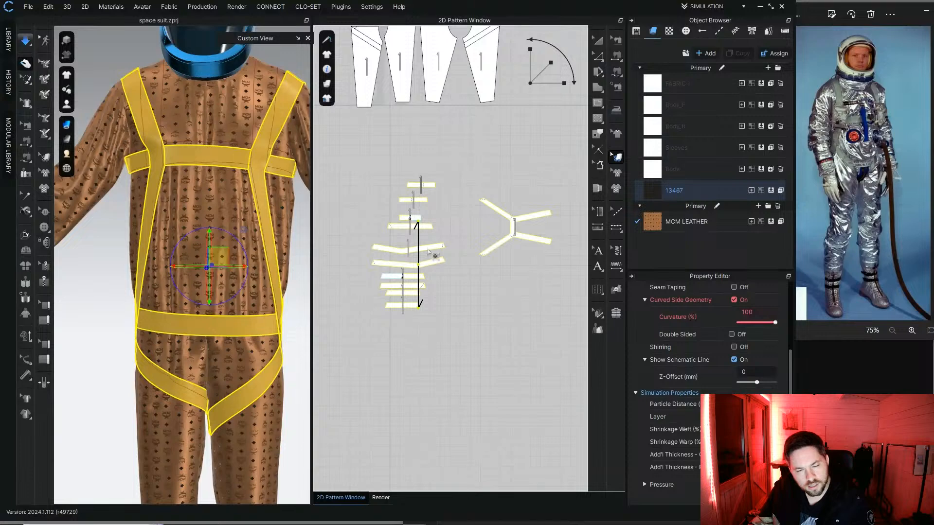
Step: Rotate the grainlines of all harness pieces to run horizontally along the straps
{"action": "left_click_drag", "start_coordinate": [558, 56], "coordinate": [574, 113]}
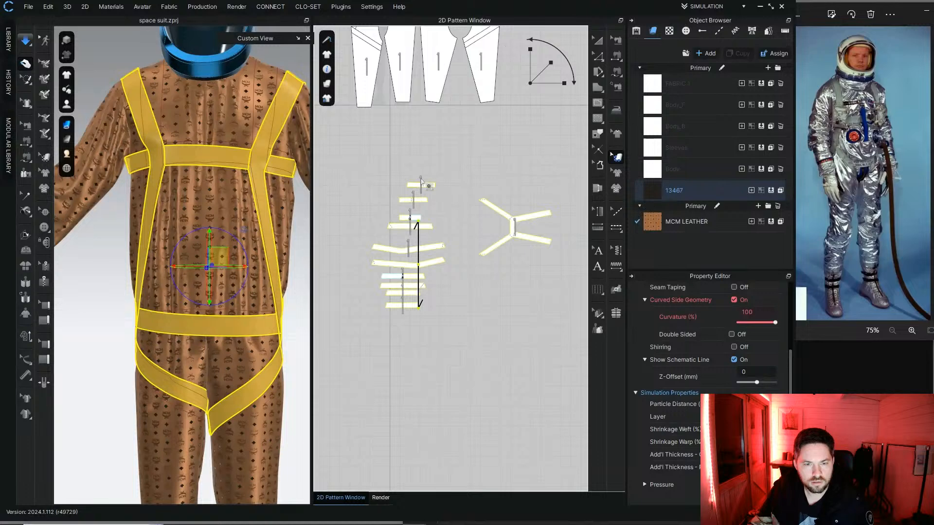
{"action": "left_click", "coordinate": [421, 180]}
{"action": "key", "text": "ctrl+a"}
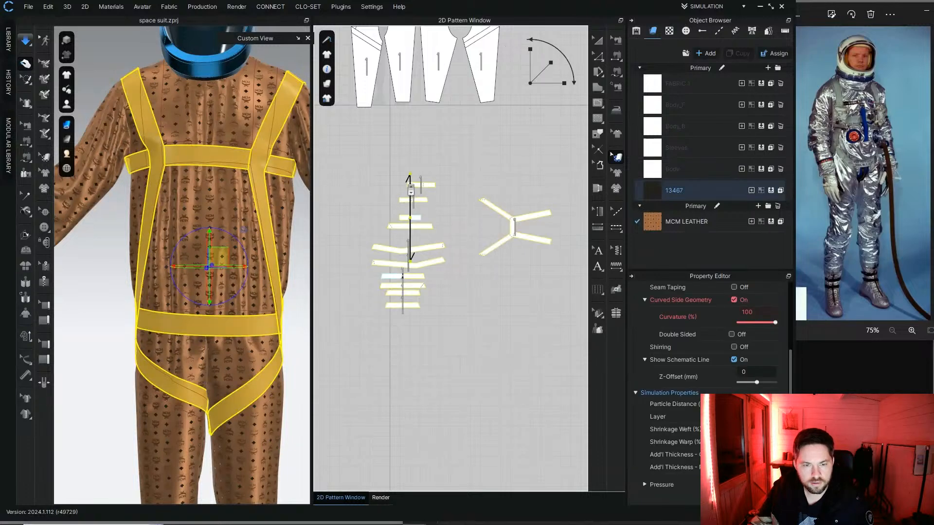
{"action": "scroll", "coordinate": [413, 186], "scroll_direction": "up", "scroll_amount": 3}
{"action": "left_click_drag", "start_coordinate": [412, 217], "coordinate": [457, 258]}
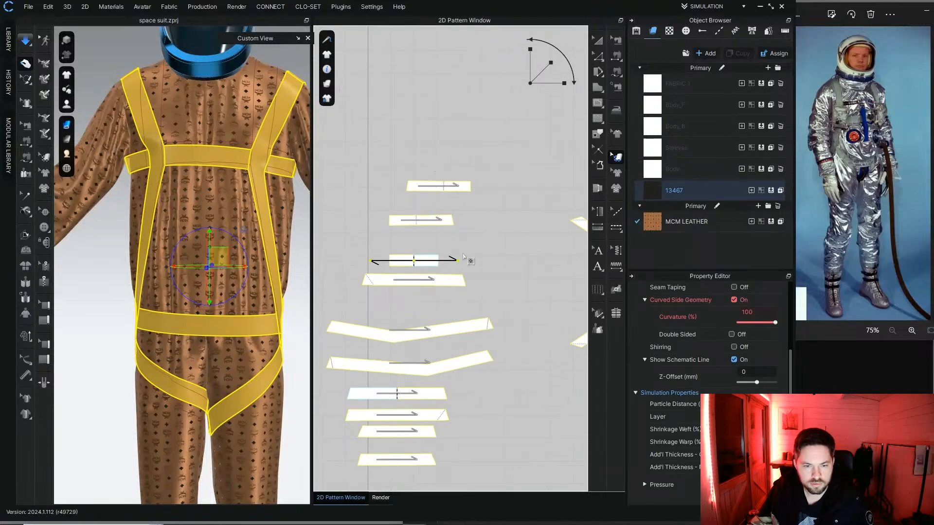
{"action": "scroll", "coordinate": [479, 264], "scroll_direction": "down", "scroll_amount": 3}
Step: Select all harness pieces in the pattern layout and turn off their strengthening
{"action": "left_click", "coordinate": [596, 40]}
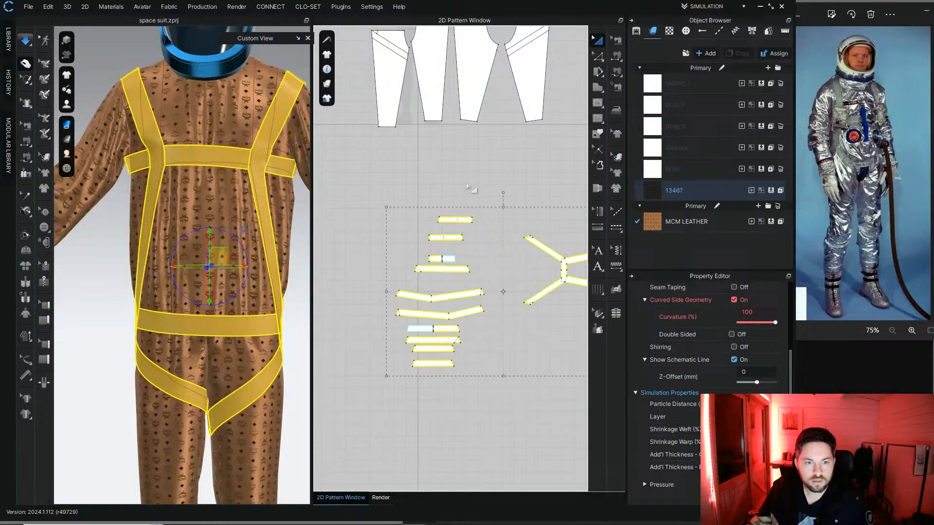
{"action": "key", "text": "Escape"}
{"action": "left_click_drag", "start_coordinate": [336, 183], "coordinate": [567, 352]}
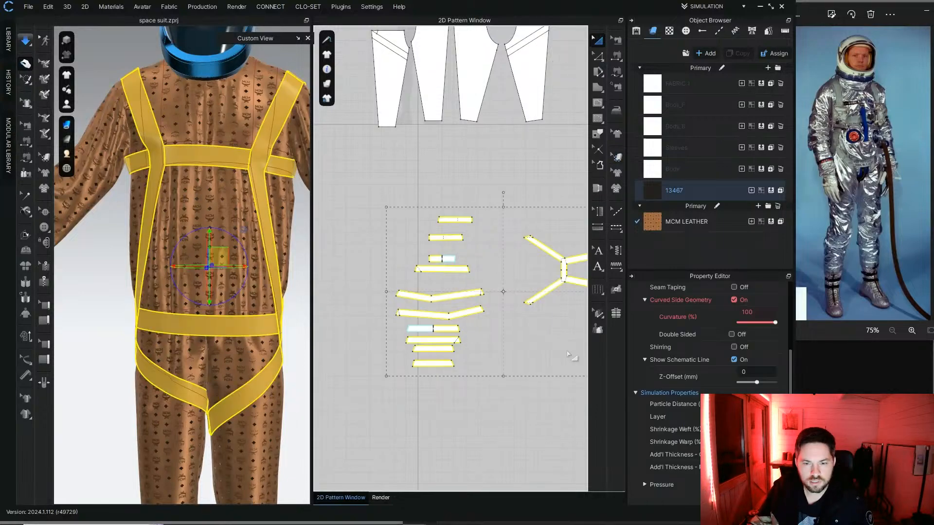
{"action": "right_click", "coordinate": [447, 271]}
{"action": "left_click", "coordinate": [486, 365]}
{"action": "scroll", "coordinate": [252, 145], "scroll_direction": "up", "scroll_amount": 3}
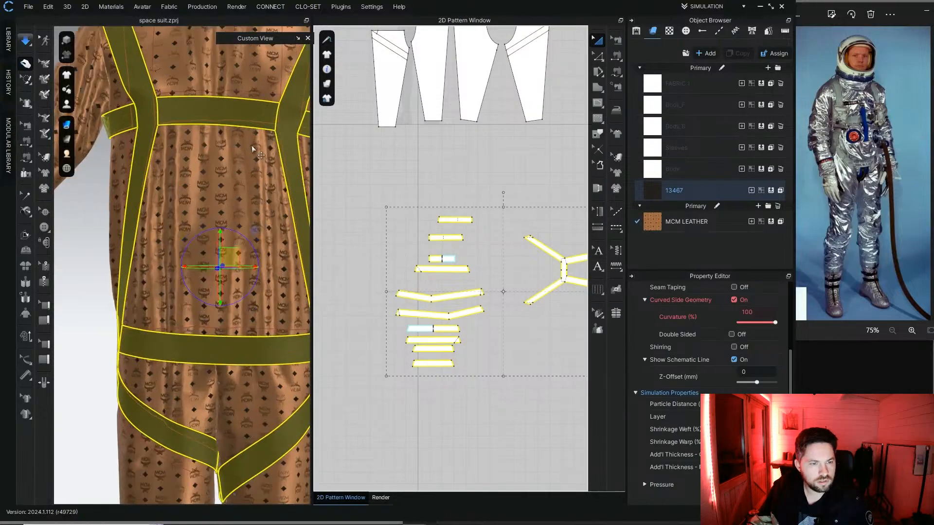
Step: Examine the strap fabric's ribbing direction and the harness joins on the shoulder, chest, hip and legs, front and back
{"action": "middle_click_drag", "start_coordinate": [252, 145], "coordinate": [223, 316]}
{"action": "scroll", "coordinate": [222, 314], "scroll_direction": "up", "scroll_amount": 2}
{"action": "left_click", "coordinate": [211, 179]}
{"action": "middle_click_drag", "start_coordinate": [184, 166], "coordinate": [272, 301]}
{"action": "left_click", "coordinate": [136, 138]}
{"action": "middle_click_drag", "start_coordinate": [154, 229], "coordinate": [117, 104]}
{"action": "right_click_drag", "start_coordinate": [146, 194], "coordinate": [195, 273]}
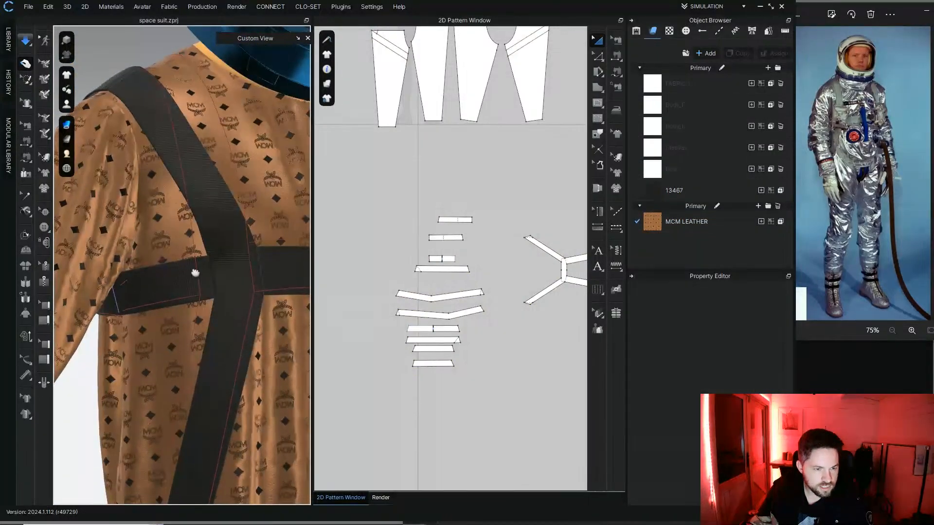
{"action": "middle_click_drag", "start_coordinate": [195, 273], "coordinate": [134, 117]}
{"action": "middle_click_drag", "start_coordinate": [140, 271], "coordinate": [148, 109]}
{"action": "scroll", "coordinate": [168, 297], "scroll_direction": "up", "scroll_amount": 2}
{"action": "middle_click_drag", "start_coordinate": [157, 324], "coordinate": [170, 205]}
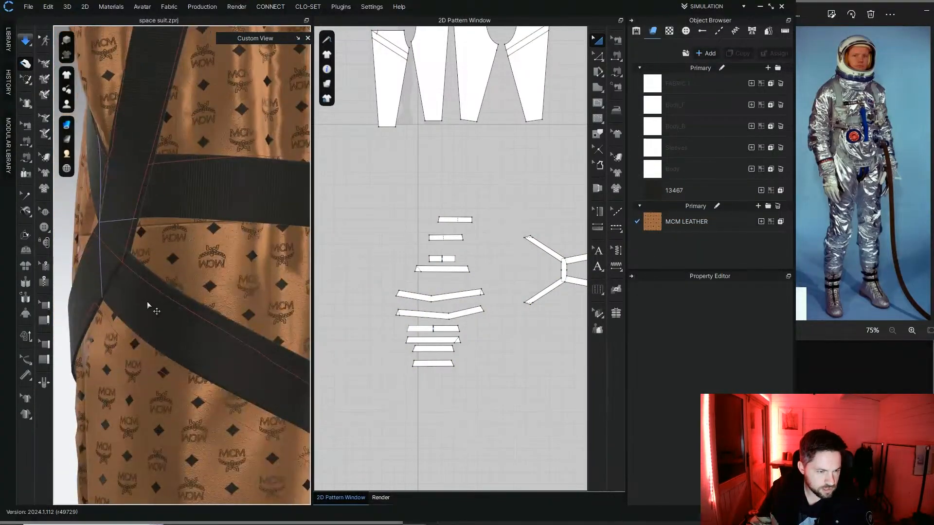
{"action": "right_click_drag", "start_coordinate": [147, 301], "coordinate": [207, 307]}
{"action": "right_click_drag", "start_coordinate": [136, 328], "coordinate": [185, 323]}
{"action": "middle_click_drag", "start_coordinate": [199, 362], "coordinate": [152, 268]}
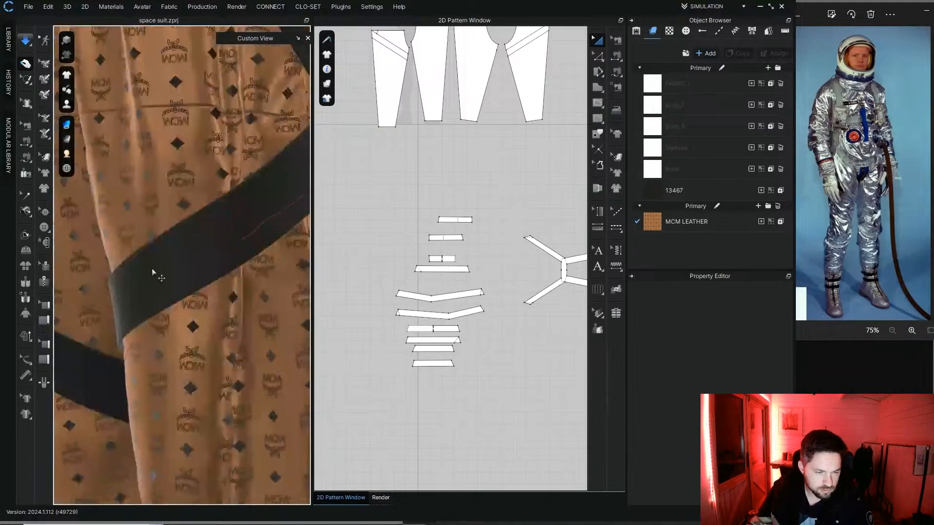
{"action": "scroll", "coordinate": [155, 272], "scroll_direction": "down", "scroll_amount": 8}
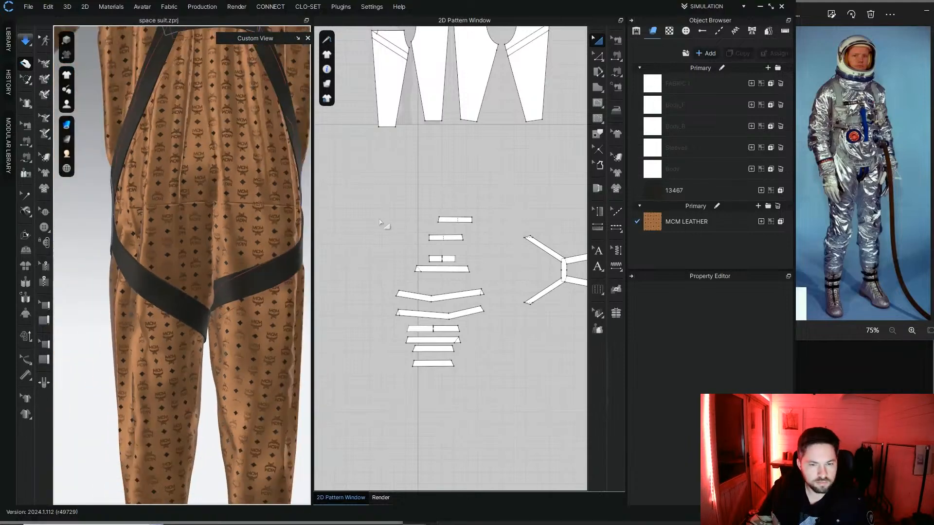
Step: Reselect all harness pieces and strengthen them again, returning to the front of the suit
{"action": "scroll", "coordinate": [380, 222], "scroll_direction": "down", "scroll_amount": 2}
{"action": "left_click_drag", "start_coordinate": [372, 180], "coordinate": [572, 350]}
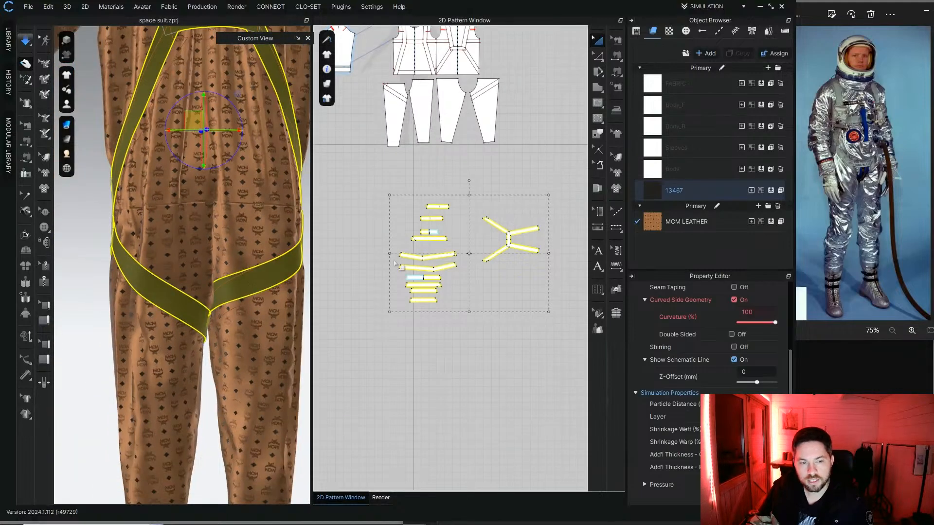
{"action": "scroll", "coordinate": [249, 184], "scroll_direction": "down", "scroll_amount": 5}
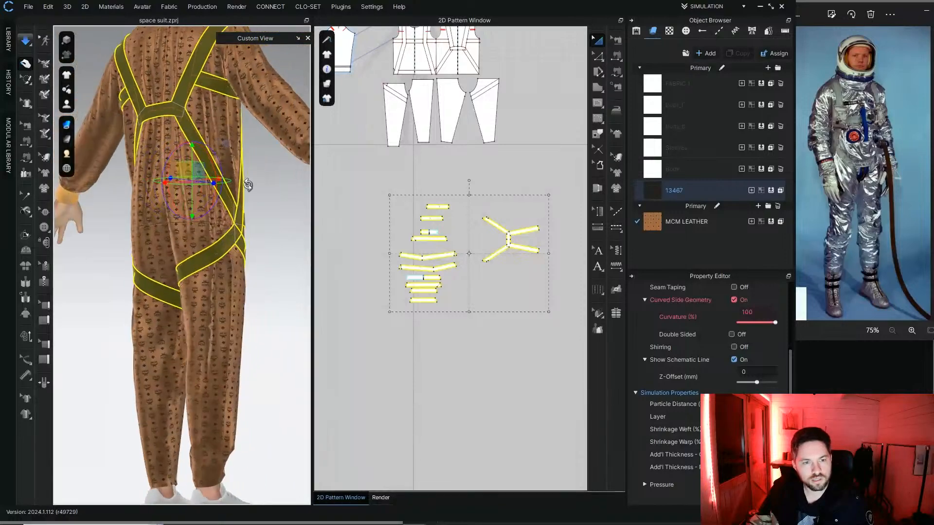
{"action": "right_click", "coordinate": [430, 232]}
{"action": "left_click", "coordinate": [488, 370]}
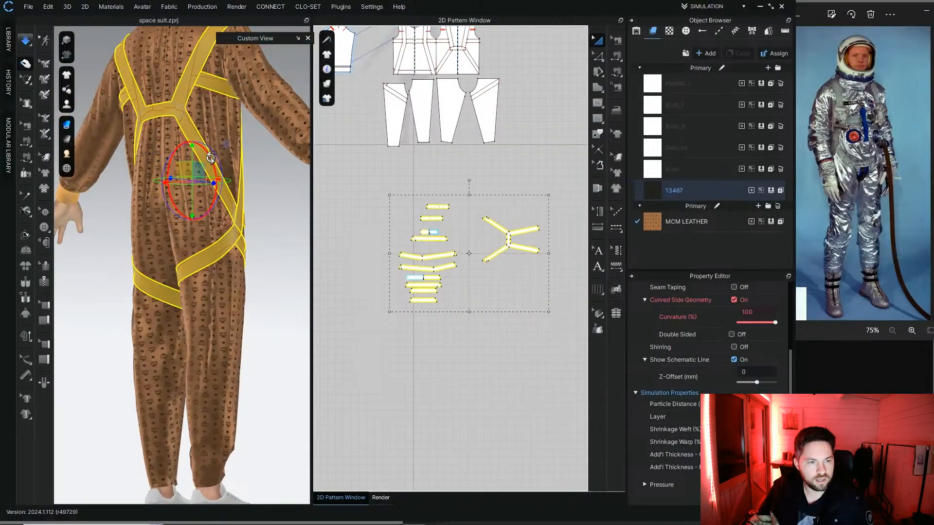
{"action": "right_click_drag", "start_coordinate": [212, 162], "coordinate": [27, 176]}
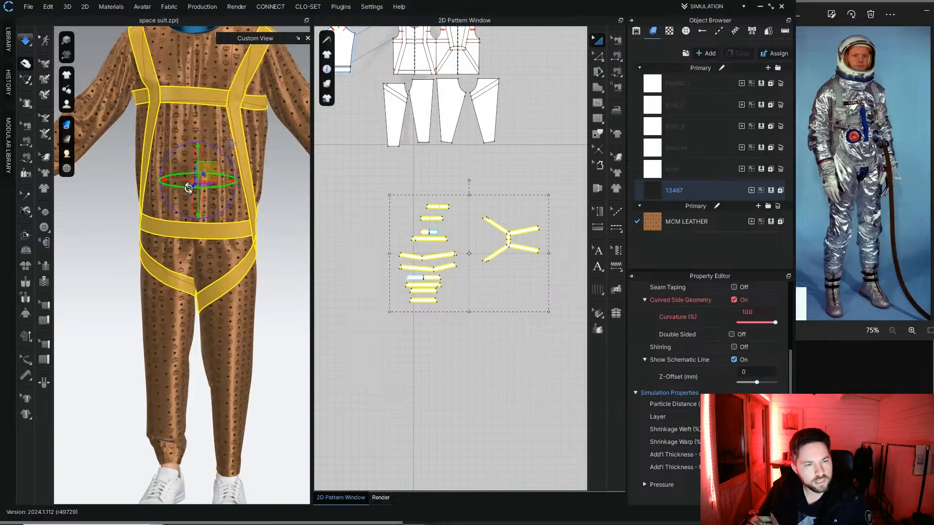
Step: Try simulating the suit while pulling a front shoulder strap toward the neck, and undo the resulting changes
{"action": "left_click", "coordinate": [25, 40]}
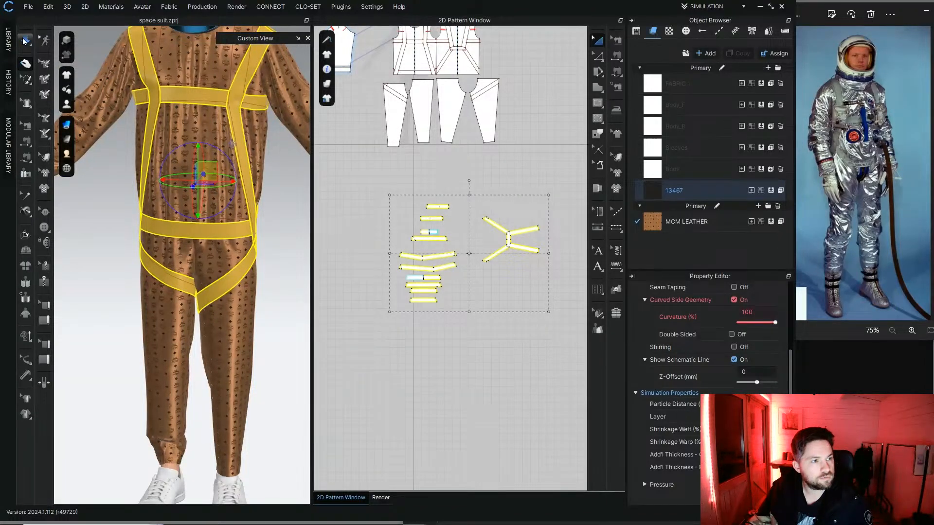
{"action": "middle_click_drag", "start_coordinate": [146, 147], "coordinate": [149, 205]}
{"action": "right_click_drag", "start_coordinate": [149, 204], "coordinate": [160, 190]}
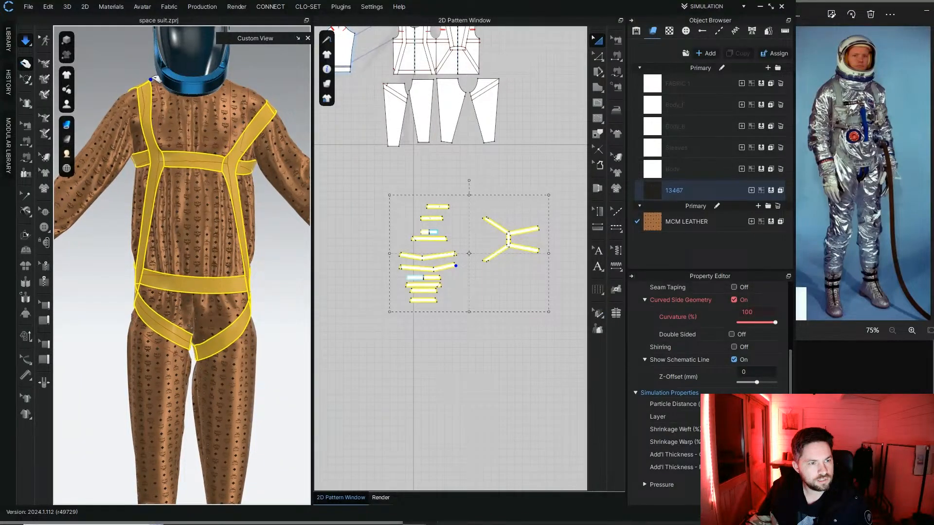
{"action": "key", "text": "space"}
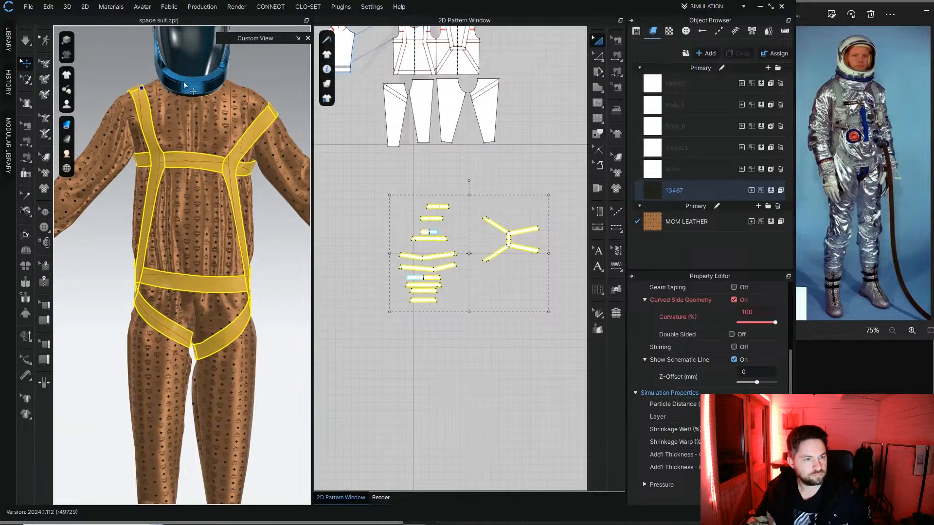
{"action": "left_click", "coordinate": [270, 78]}
{"action": "key", "text": "ctrl+z"}
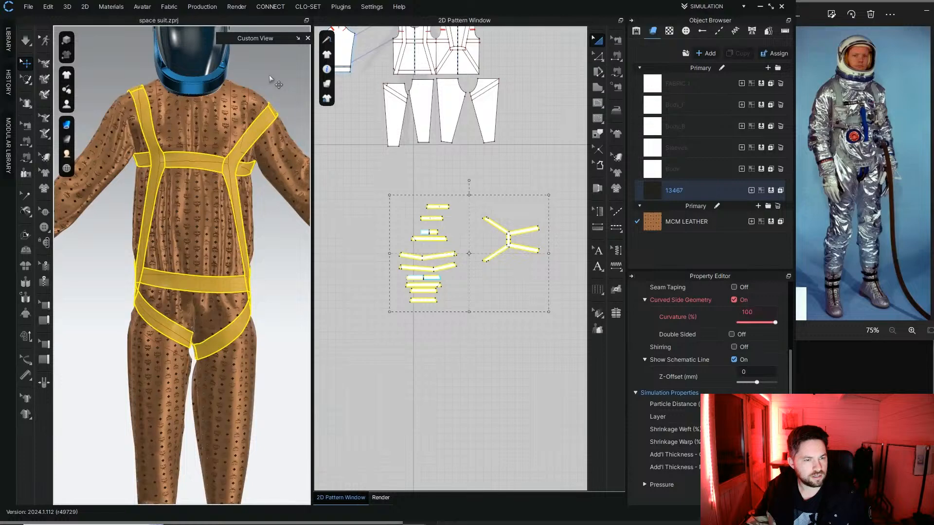
{"action": "key", "text": "ctrl+z"}
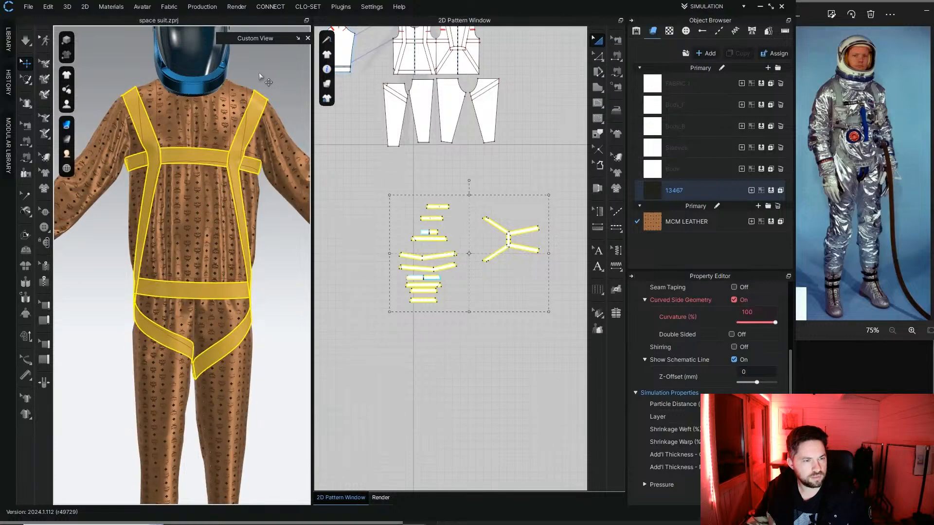
Step: Tack the front strap's inner corner at the wearer's right shoulder to the suit closer to the neck
{"action": "mouse_move", "coordinate": [259, 72]}
{"action": "right_mouse_down"}
{"action": "mouse_move", "coordinate": [292, 74]}
{"action": "mouse_move", "coordinate": [260, 73]}
{"action": "mouse_move", "coordinate": [277, 78]}
{"action": "mouse_move", "coordinate": [267, 77]}
{"action": "right_mouse_up"}
{"action": "left_click_drag", "start_coordinate": [355, 175], "coordinate": [579, 326]}
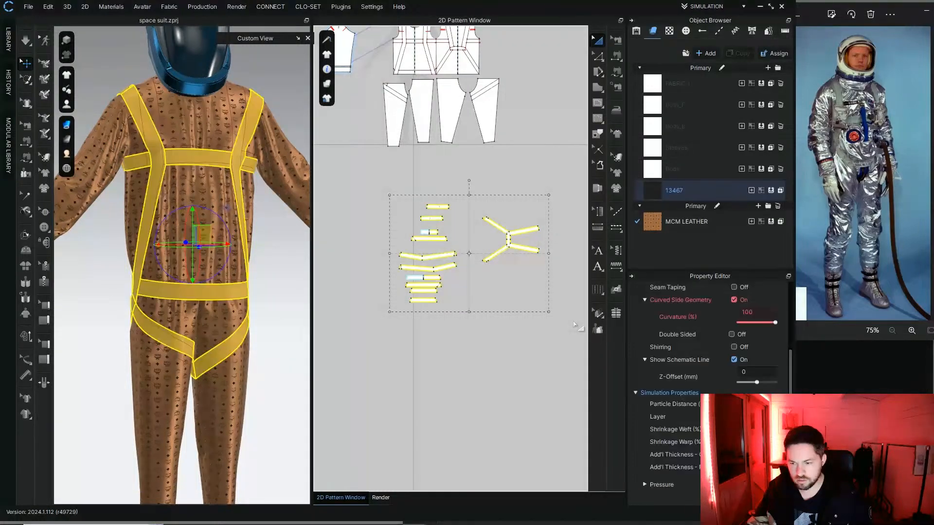
{"action": "right_click_drag", "start_coordinate": [195, 158], "coordinate": [233, 176]}
{"action": "scroll", "coordinate": [152, 251], "scroll_direction": "up", "scroll_amount": 10}
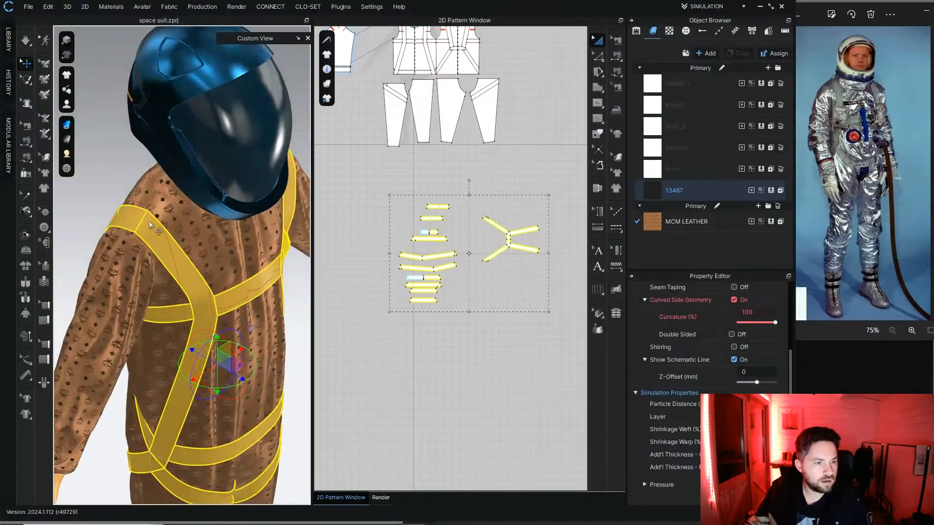
{"action": "left_click", "coordinate": [153, 251]}
{"action": "right_click_drag", "start_coordinate": [154, 251], "coordinate": [174, 269]}
{"action": "left_click", "coordinate": [127, 224]}
{"action": "right_click_drag", "start_coordinate": [126, 224], "coordinate": [185, 246]}
{"action": "left_click", "coordinate": [187, 252]}
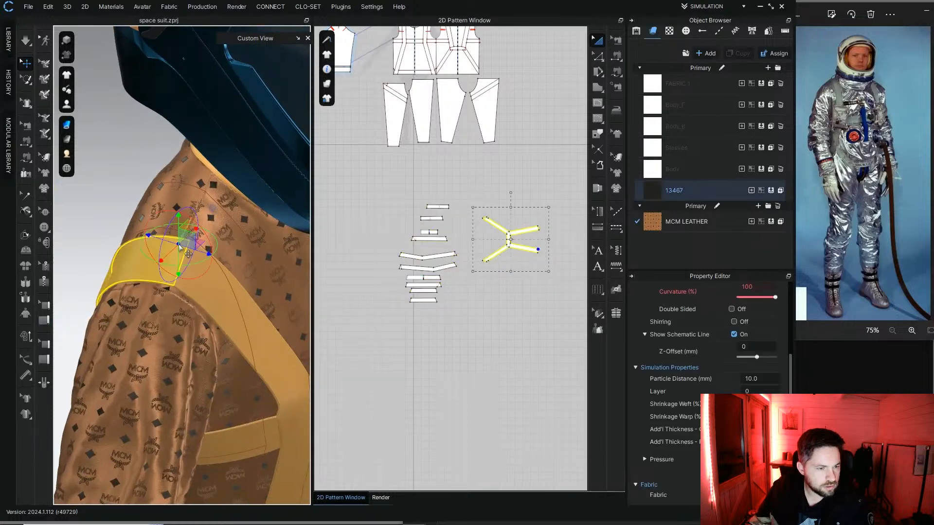
{"action": "left_click", "coordinate": [26, 211]}
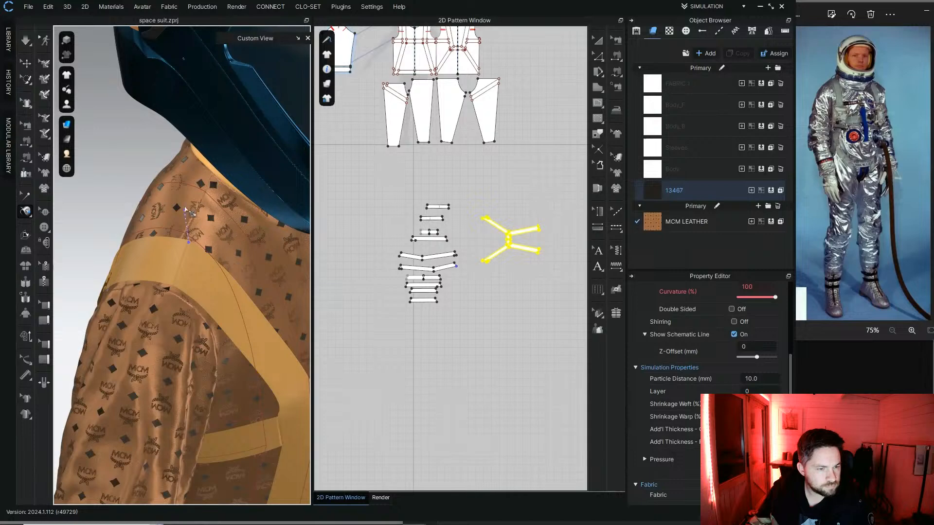
{"action": "left_click", "coordinate": [204, 195]}
{"action": "right_click_drag", "start_coordinate": [209, 243], "coordinate": [134, 219]}
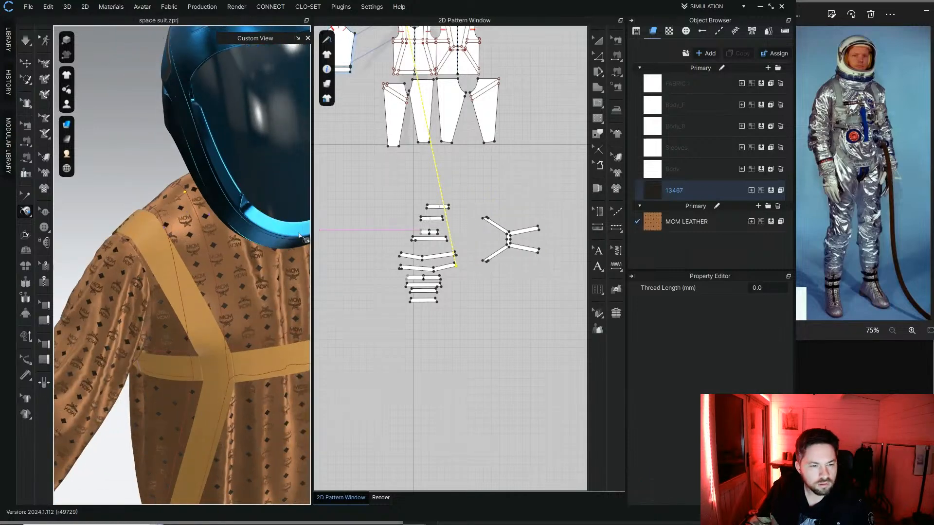
Step: Tack the front strap's inner corner at the wearer's left shoulder to the suit closer to the neck
{"action": "right_click_drag", "start_coordinate": [234, 237], "coordinate": [205, 241]}
{"action": "scroll", "coordinate": [205, 241], "scroll_direction": "up", "scroll_amount": 8}
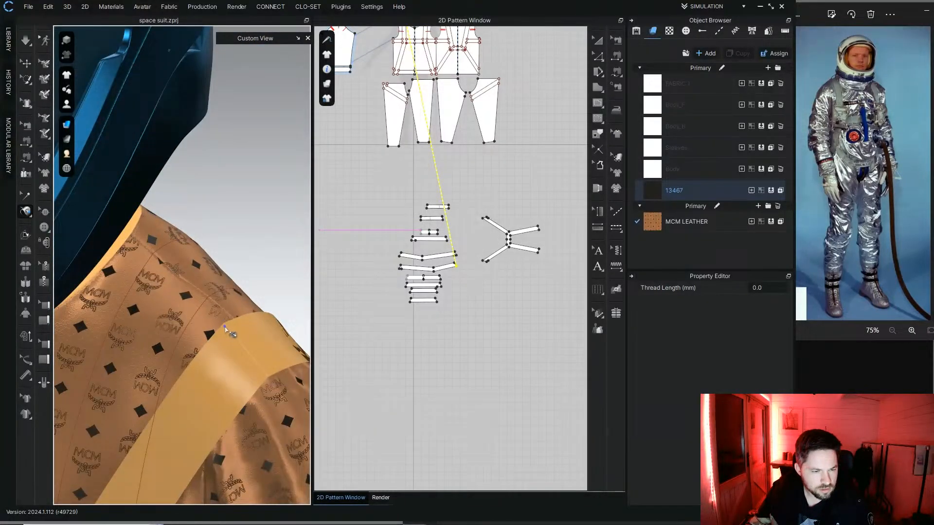
{"action": "left_click", "coordinate": [153, 254]}
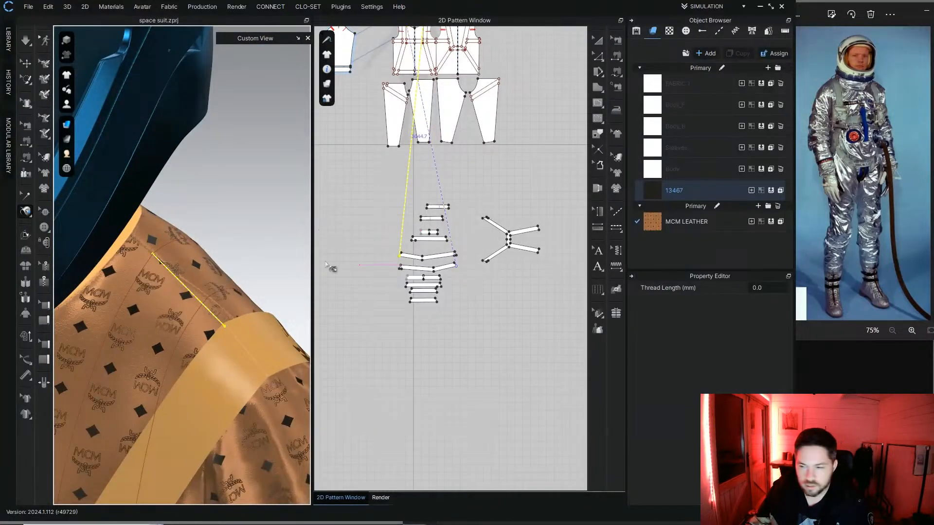
Step: Simulate the suit and pull the harness straps on both shoulders inward toward the neck
{"action": "scroll", "coordinate": [298, 208], "scroll_direction": "down", "scroll_amount": 4}
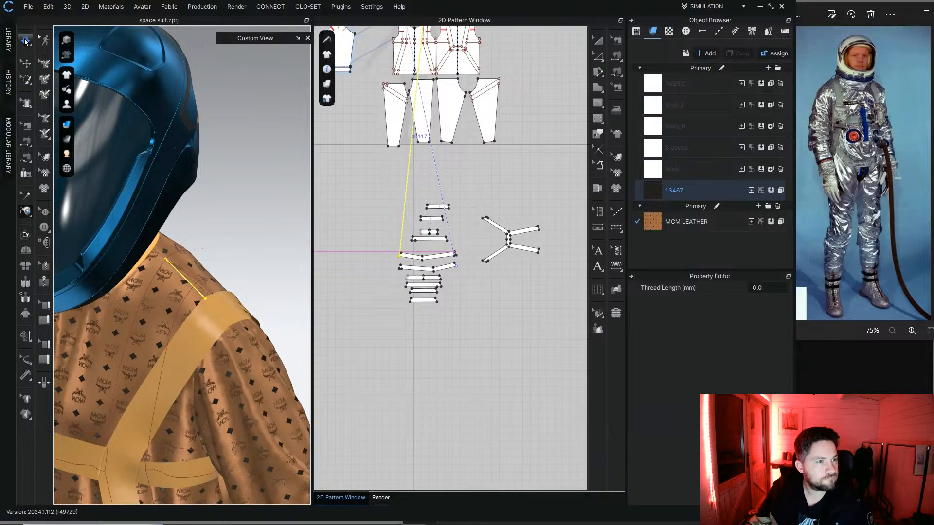
{"action": "left_click", "coordinate": [26, 41]}
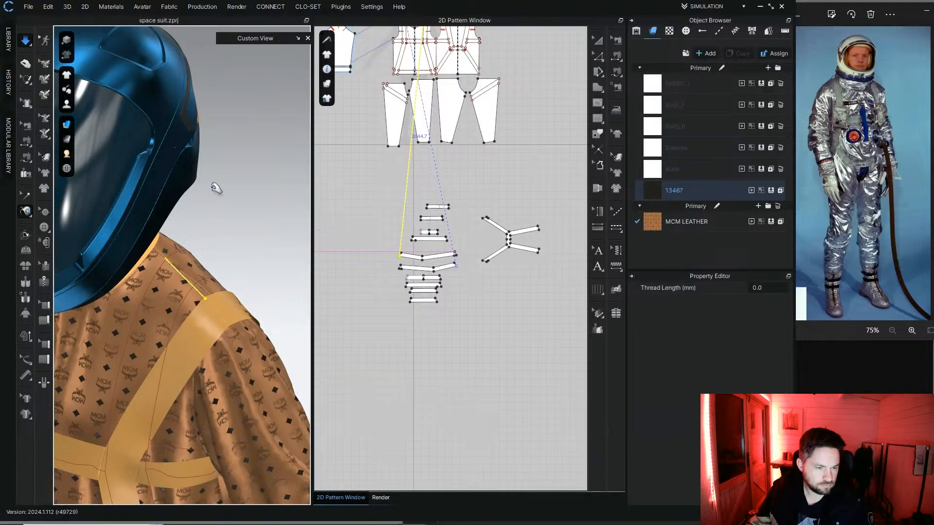
{"action": "key", "text": "space"}
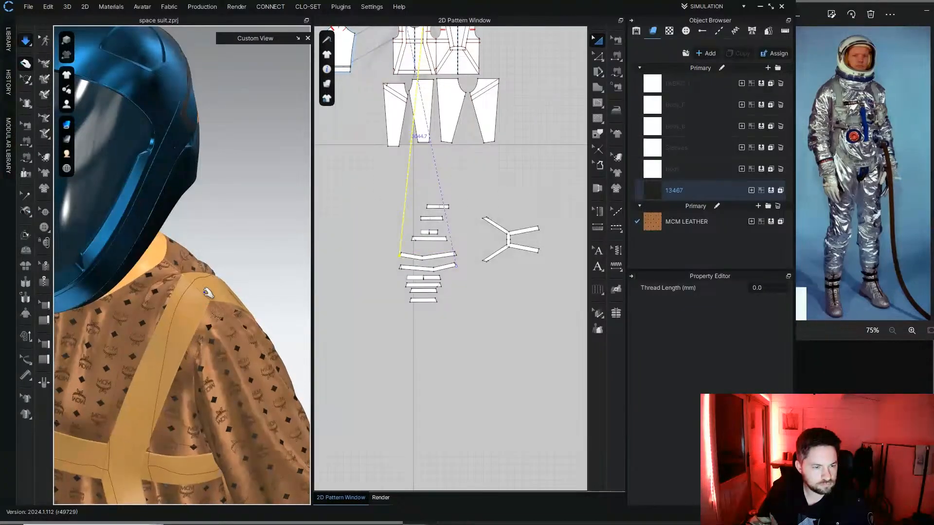
{"action": "left_click_drag", "start_coordinate": [208, 292], "coordinate": [182, 252]}
{"action": "right_click_drag", "start_coordinate": [181, 254], "coordinate": [94, 247]}
{"action": "scroll", "coordinate": [278, 232], "scroll_direction": "up", "scroll_amount": 5}
{"action": "left_click_drag", "start_coordinate": [147, 245], "coordinate": [153, 213]}
{"action": "right_click_drag", "start_coordinate": [153, 214], "coordinate": [190, 284]}
{"action": "left_click", "coordinate": [210, 222]}
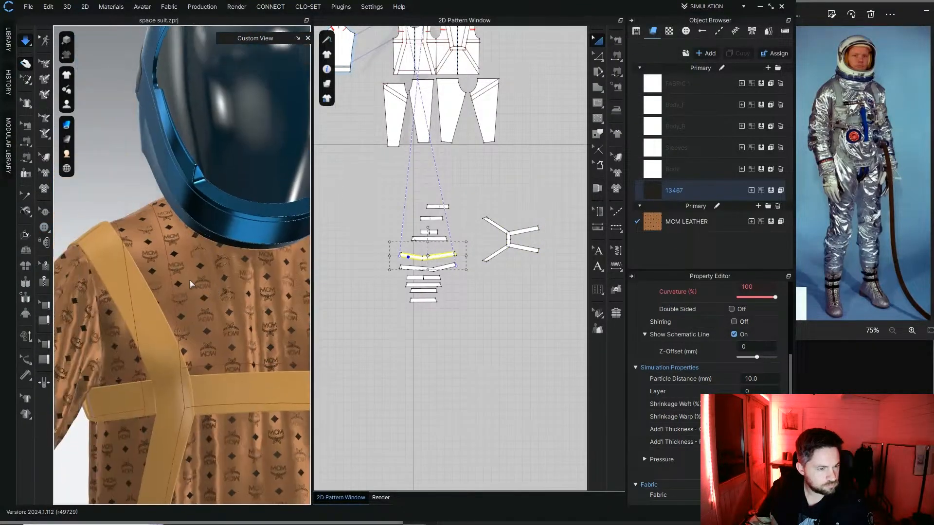
{"action": "left_click_drag", "start_coordinate": [109, 233], "coordinate": [155, 197]}
Step: Tack the back strap's corner at the wearer's right shoulder to the suit near the neck and delete the front-strap tack there
{"action": "right_click_drag", "start_coordinate": [134, 229], "coordinate": [40, 53]}
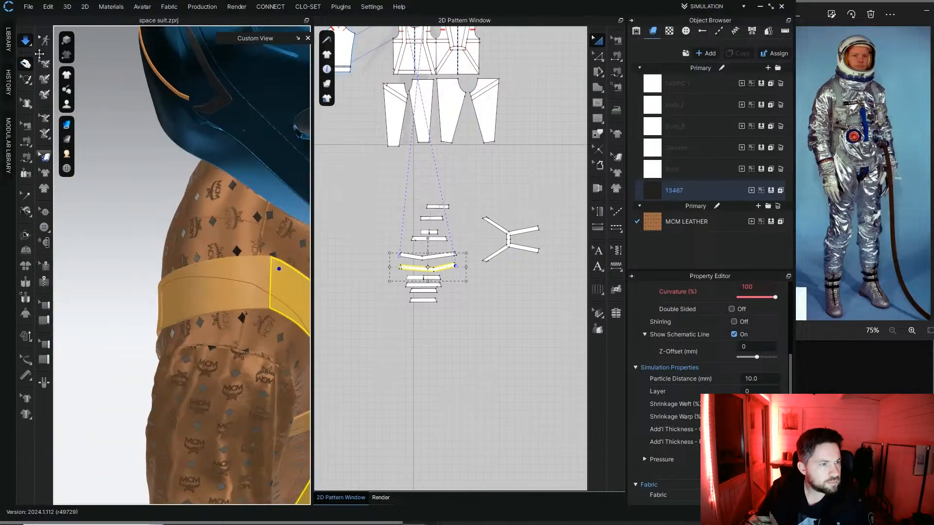
{"action": "left_click", "coordinate": [27, 212]}
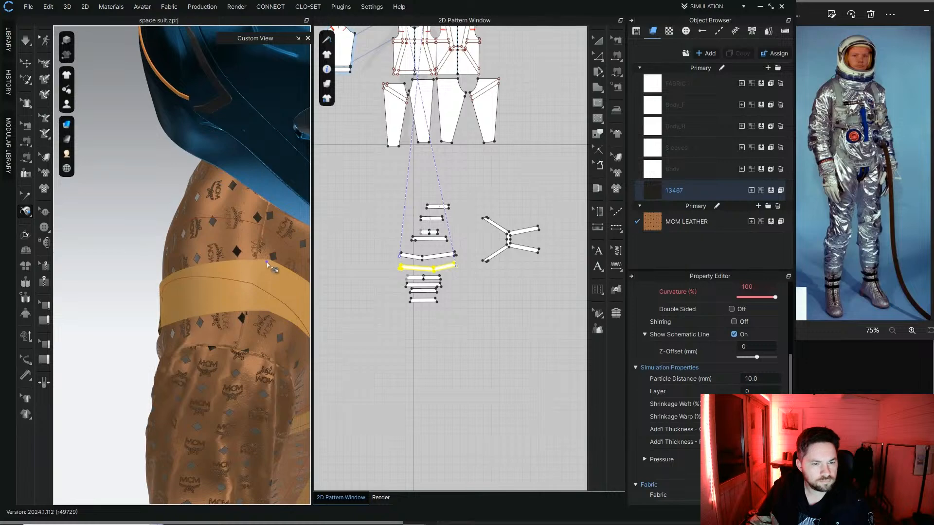
{"action": "left_click", "coordinate": [263, 233]}
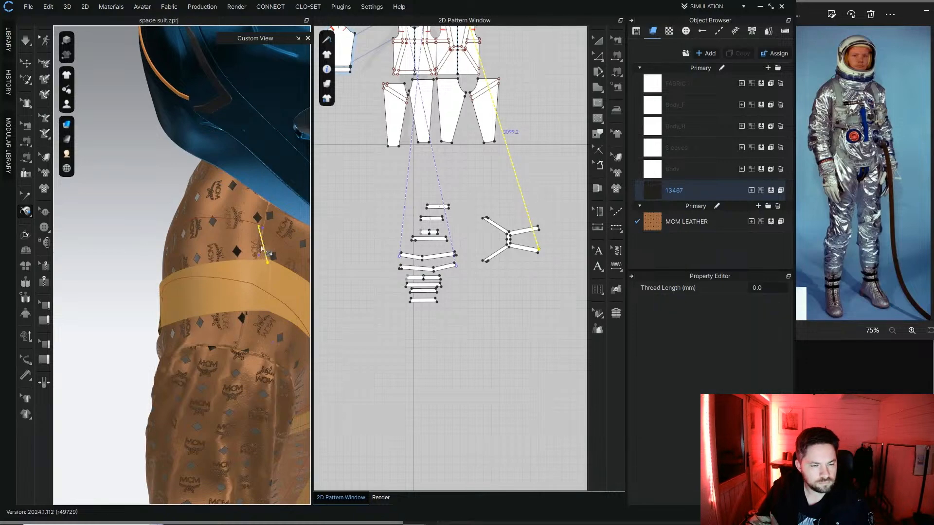
{"action": "left_click", "coordinate": [24, 195]}
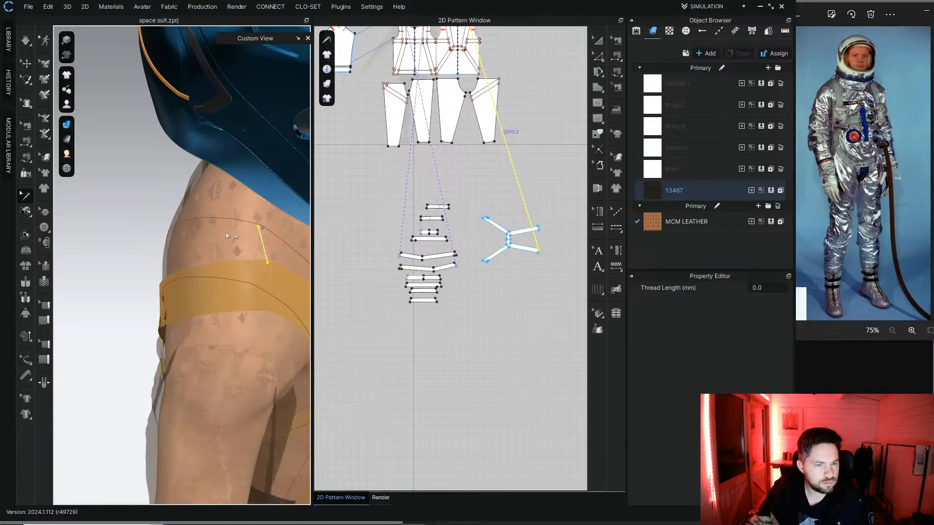
{"action": "left_click", "coordinate": [272, 229]}
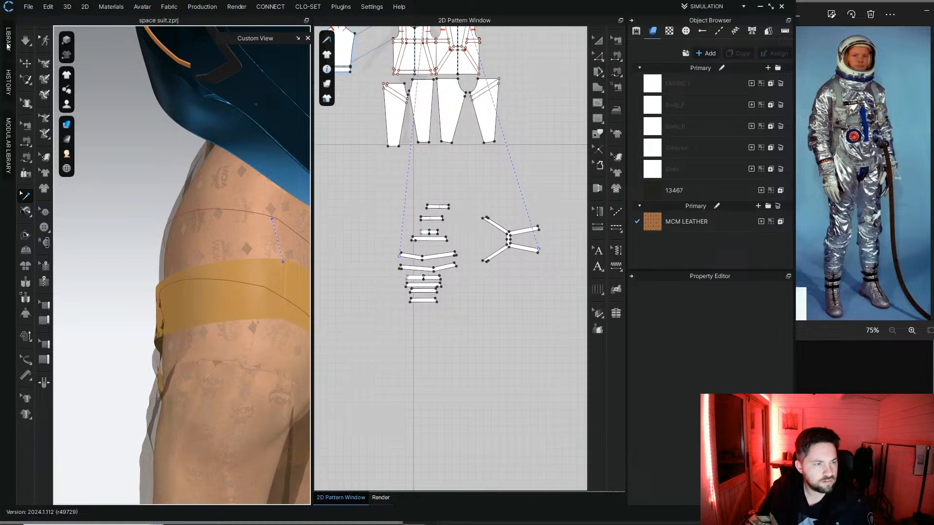
Step: Simulate the suit and pull the upper back harness strap toward the center back, then deselect the harness piece
{"action": "left_click", "coordinate": [26, 42]}
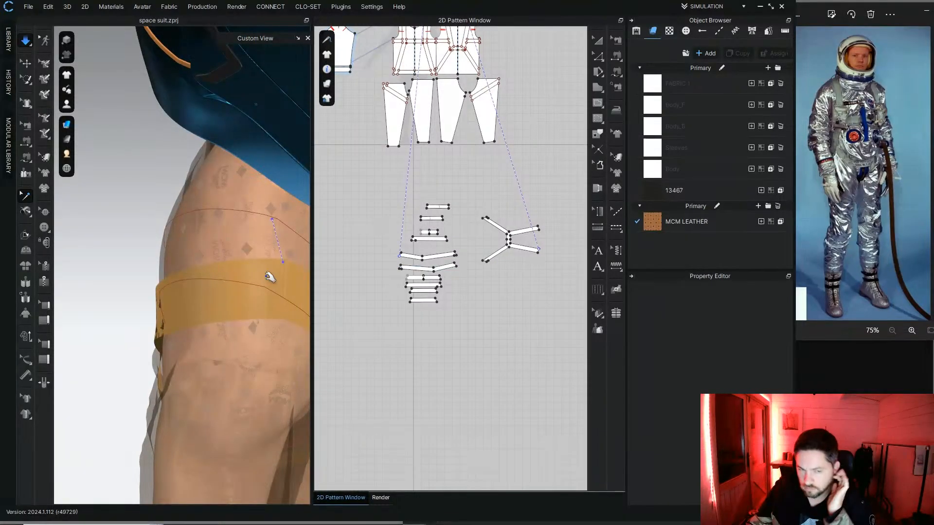
{"action": "scroll", "coordinate": [242, 281], "scroll_direction": "down", "scroll_amount": 5}
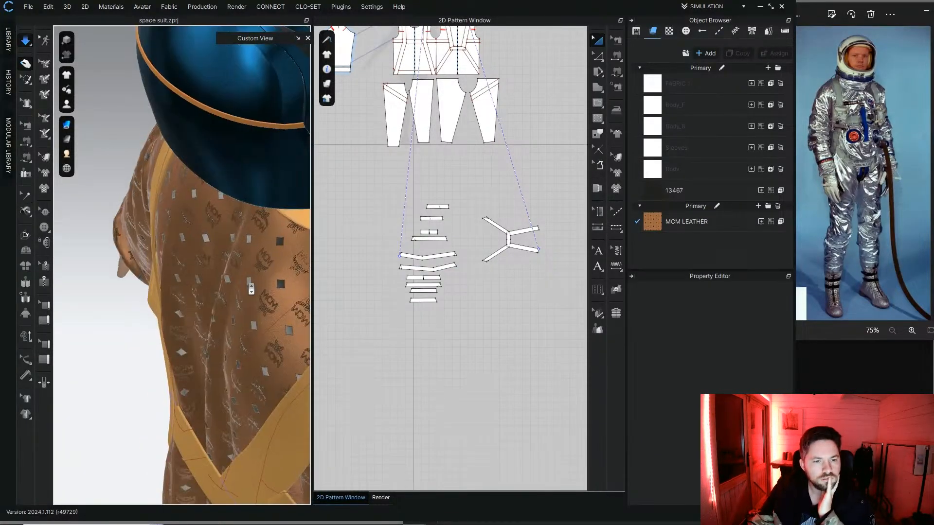
{"action": "right_click_drag", "start_coordinate": [250, 287], "coordinate": [203, 157]}
{"action": "scroll", "coordinate": [203, 159], "scroll_direction": "up", "scroll_amount": 1}
{"action": "left_click_drag", "start_coordinate": [254, 225], "coordinate": [208, 213]}
{"action": "right_click_drag", "start_coordinate": [206, 266], "coordinate": [233, 284]}
{"action": "left_click_drag", "start_coordinate": [263, 284], "coordinate": [203, 271]}
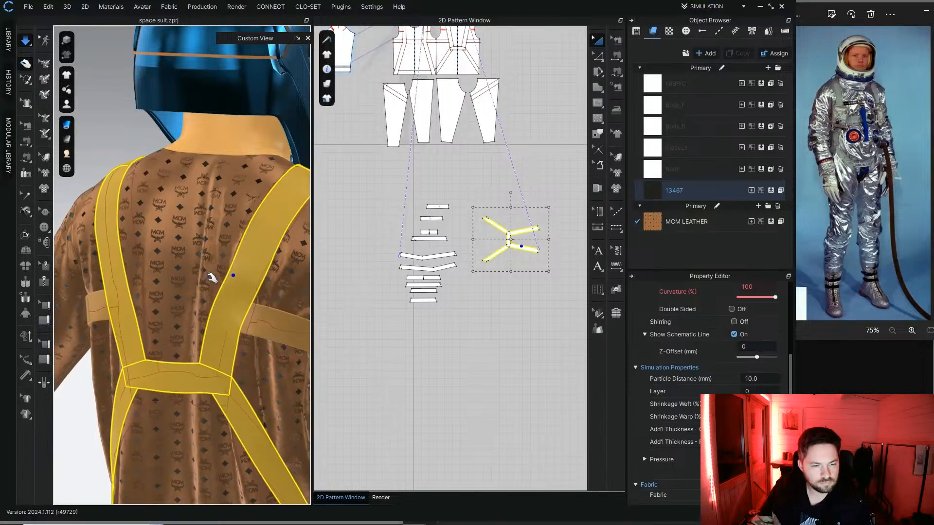
{"action": "right_click_drag", "start_coordinate": [211, 277], "coordinate": [260, 303]}
{"action": "scroll", "coordinate": [260, 304], "scroll_direction": "down", "scroll_amount": 5}
{"action": "middle_click_drag", "start_coordinate": [261, 304], "coordinate": [241, 223]}
{"action": "right_click_drag", "start_coordinate": [241, 223], "coordinate": [223, 175]}
{"action": "mouse_move", "coordinate": [26, 42]}
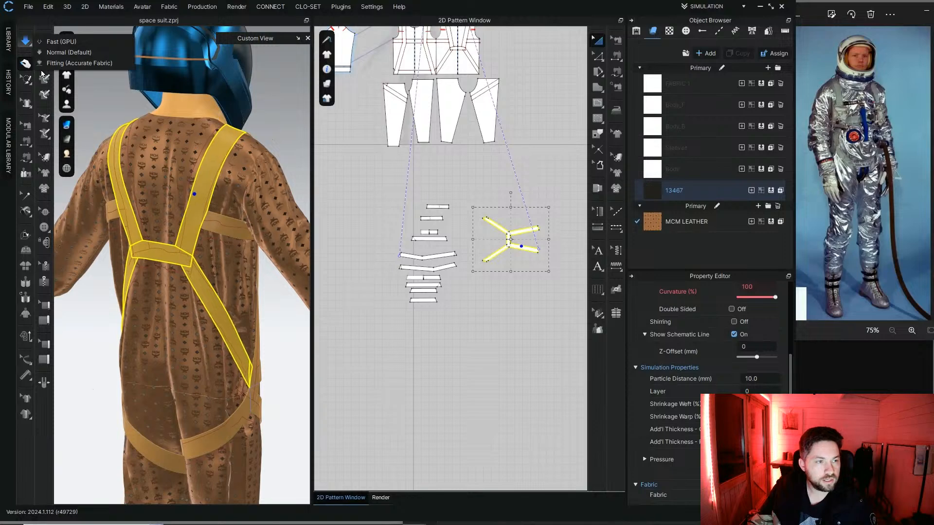
{"action": "left_click", "coordinate": [279, 125]}
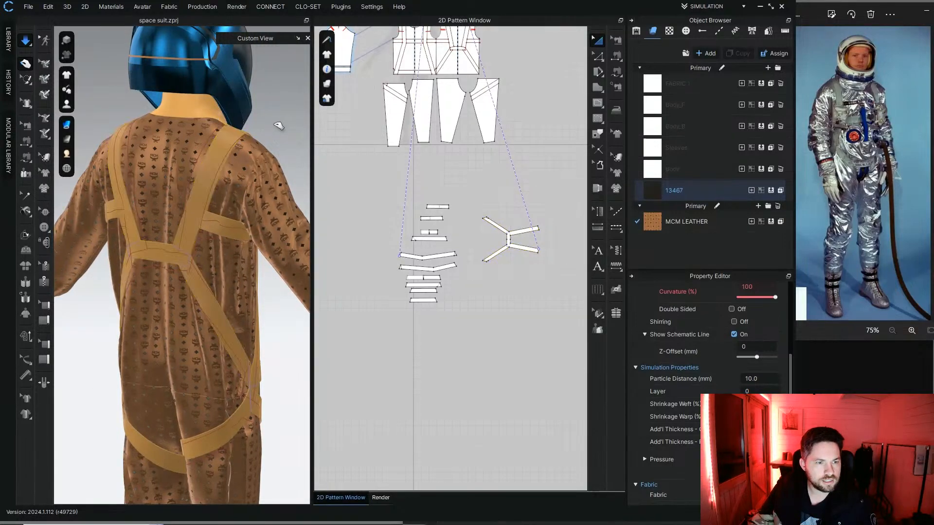
{"action": "right_click_drag", "start_coordinate": [280, 125], "coordinate": [101, 125]}
{"action": "left_click", "coordinate": [171, 220]}
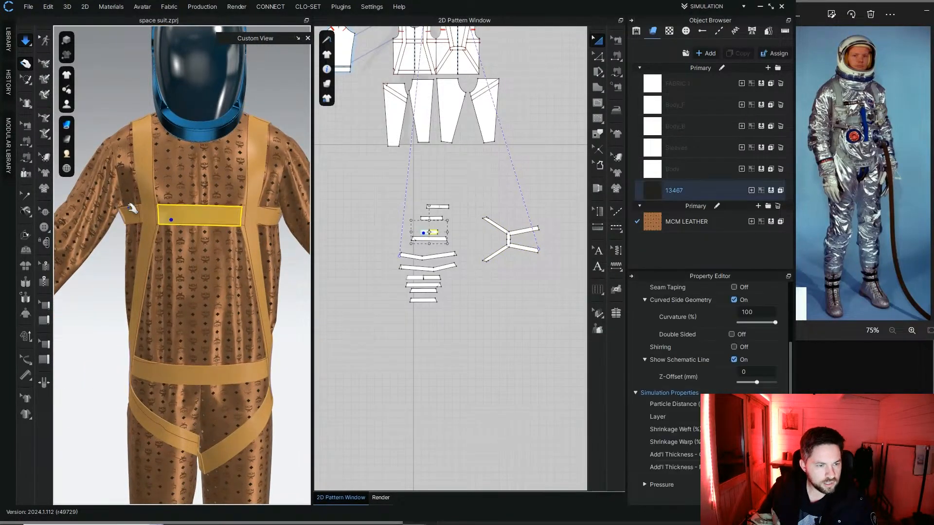
{"action": "left_click", "coordinate": [128, 211], "text": "shift"}
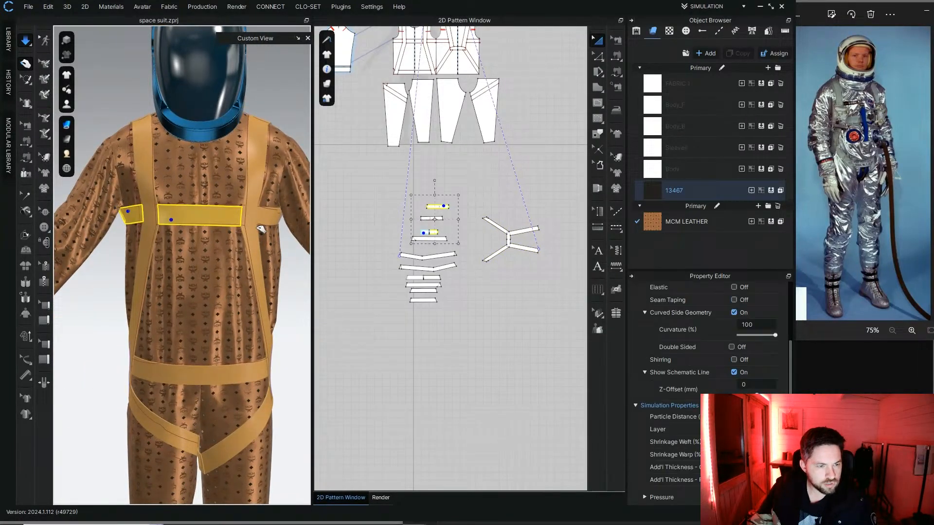
{"action": "left_click", "coordinate": [211, 375], "text": "shift"}
{"action": "scroll", "coordinate": [192, 379], "scroll_direction": "down", "scroll_amount": 1}
{"action": "right_click_drag", "start_coordinate": [175, 368], "coordinate": [185, 339]}
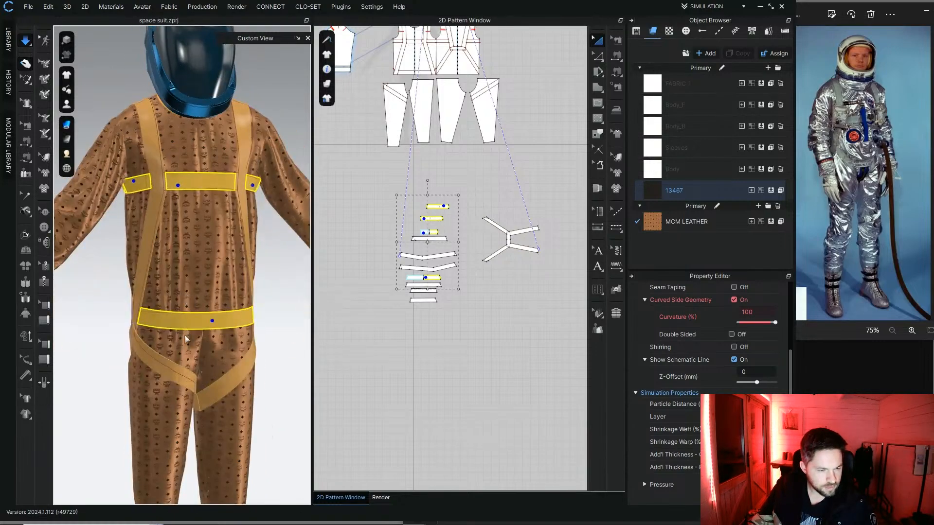
{"action": "right_click_drag", "start_coordinate": [137, 371], "coordinate": [157, 380]}
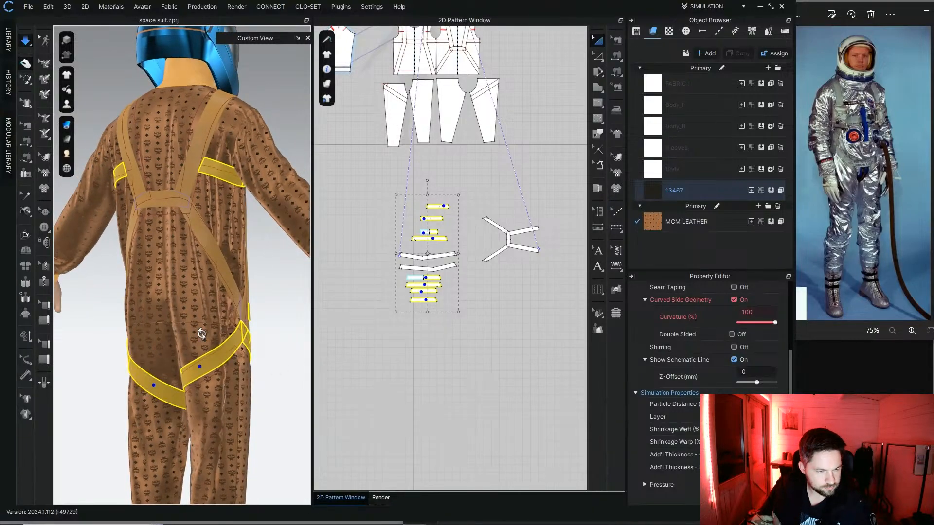
{"action": "mouse_move", "coordinate": [201, 334]}
{"action": "right_mouse_down"}
{"action": "mouse_move", "coordinate": [282, 338]}
{"action": "mouse_move", "coordinate": [186, 338]}
{"action": "right_mouse_up"}
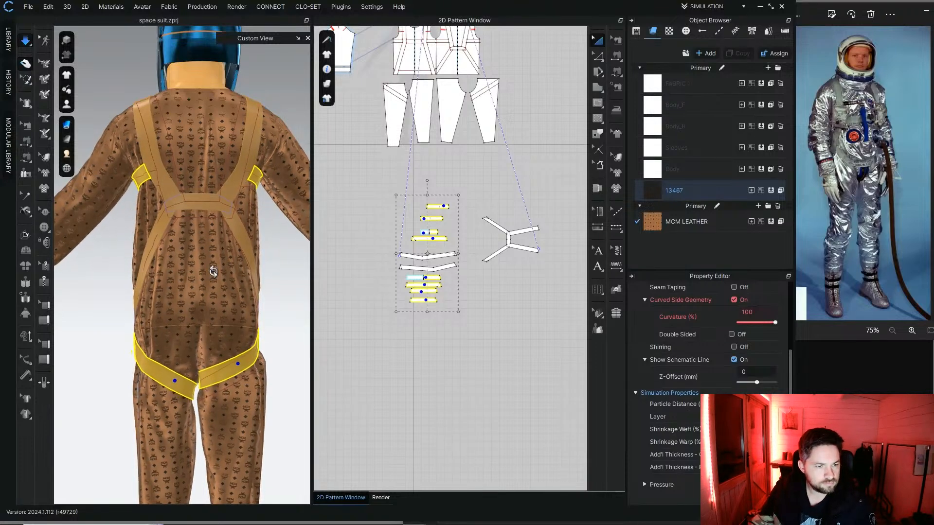
{"action": "right_click_drag", "start_coordinate": [213, 271], "coordinate": [368, 266]}
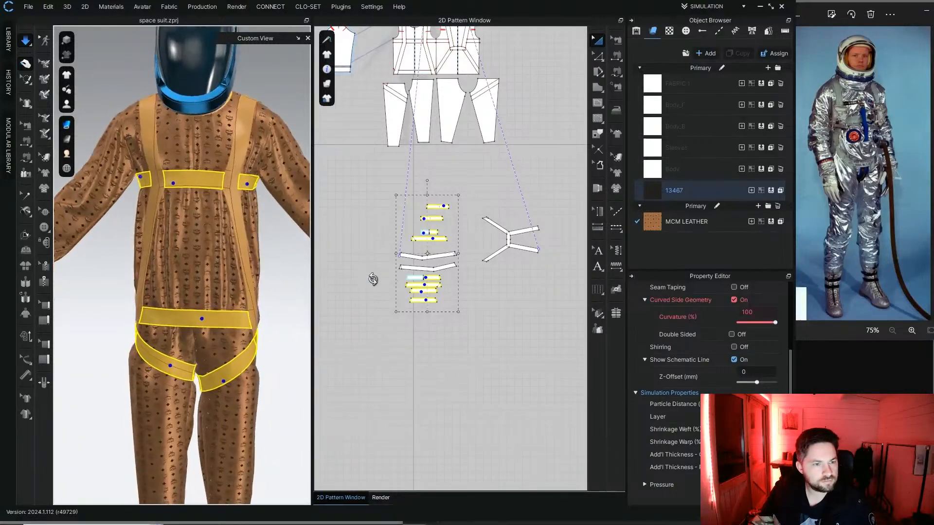
{"action": "scroll", "coordinate": [185, 248], "scroll_direction": "down", "scroll_amount": 5}
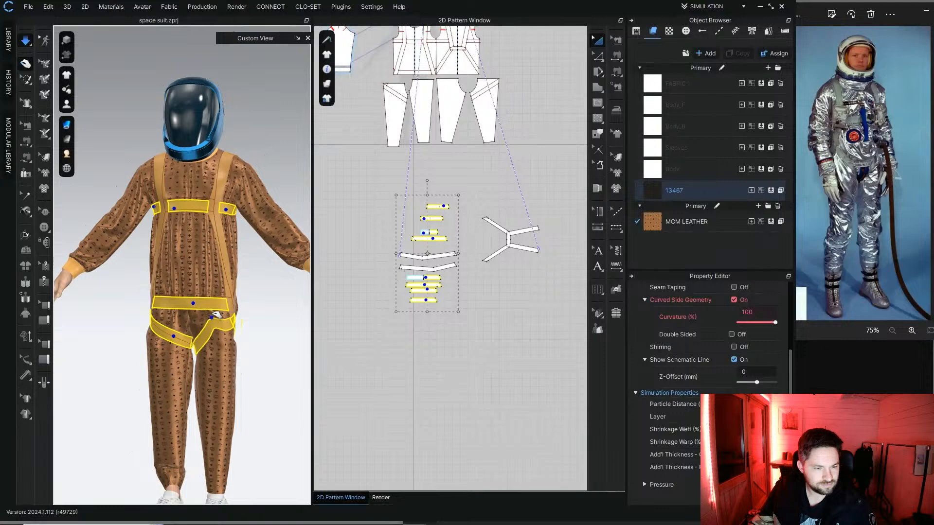
{"action": "right_click", "coordinate": [203, 344]}
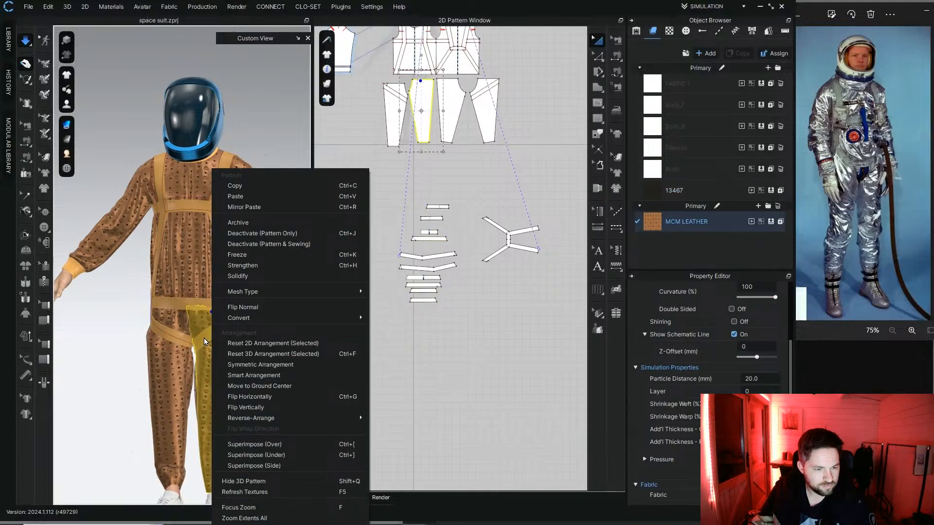
{"action": "left_click", "coordinate": [213, 333]}
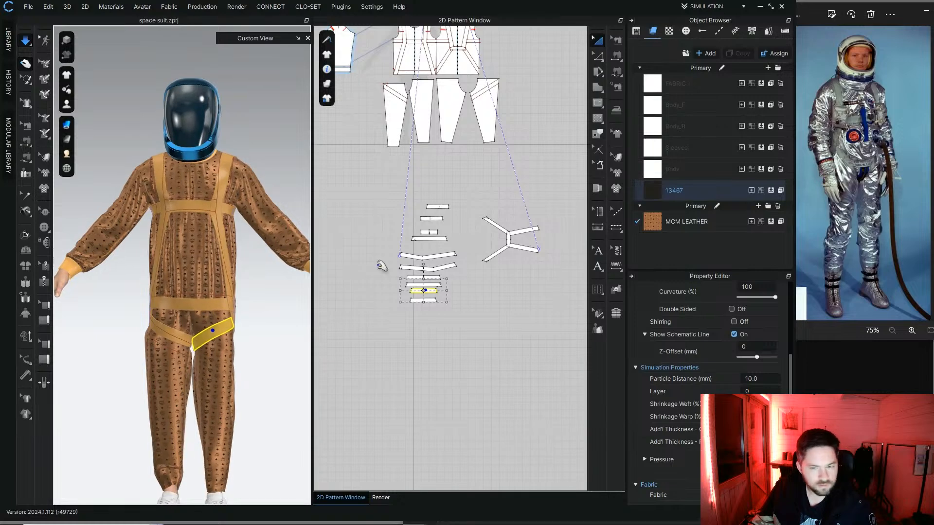
{"action": "left_click", "coordinate": [271, 147]}
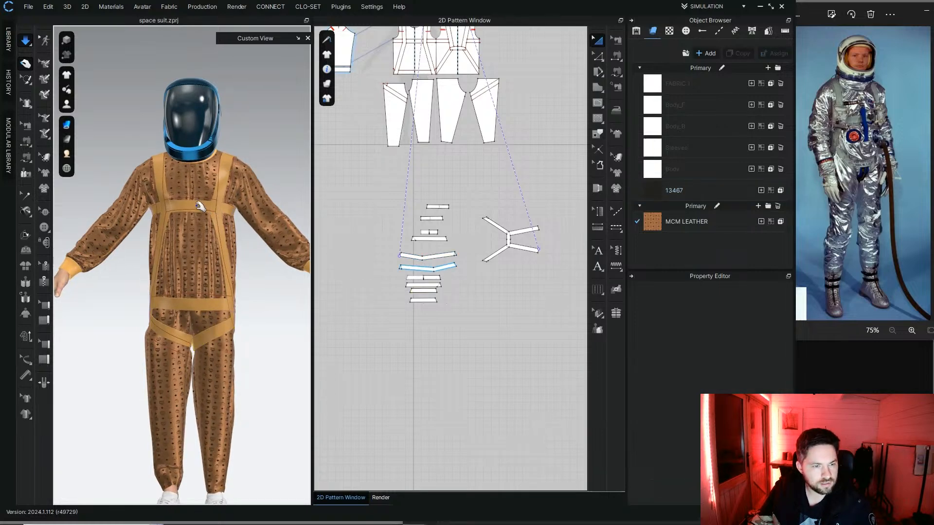
Step: Select the harness's horizontal chest and waist straps together with its leg straps, on both the front and back
{"action": "left_click", "coordinate": [199, 206]}
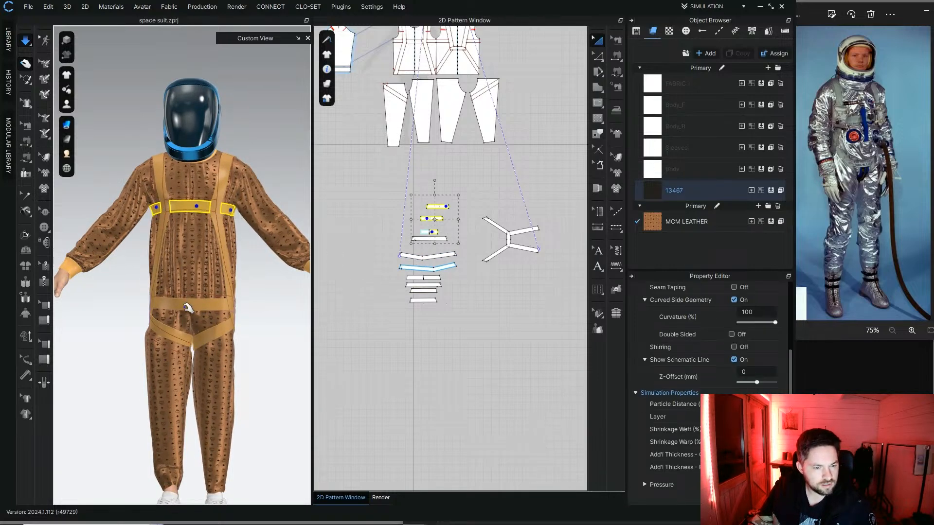
{"action": "left_click", "coordinate": [171, 331], "text": "shift"}
{"action": "left_click", "coordinate": [212, 336], "text": "shift"}
{"action": "right_click_drag", "start_coordinate": [169, 316], "coordinate": [314, 316]}
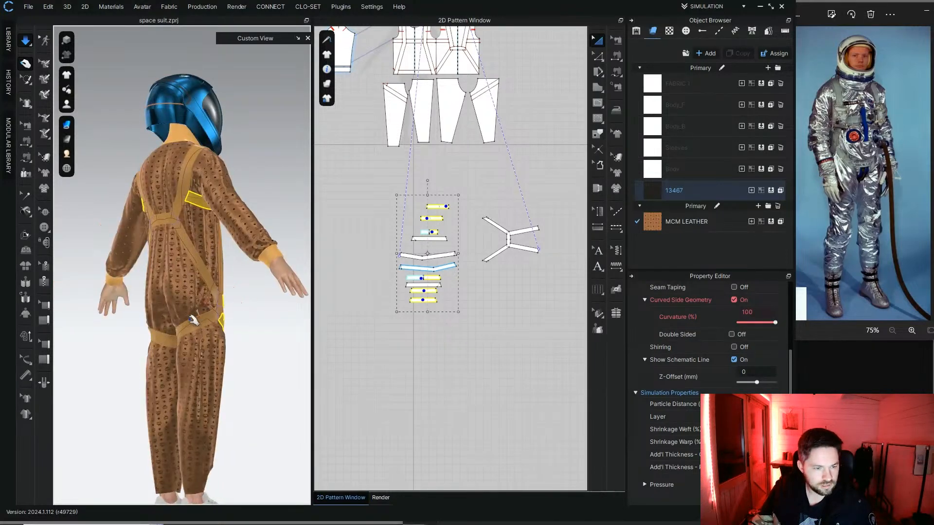
{"action": "right_click_drag", "start_coordinate": [150, 256], "coordinate": [198, 265]}
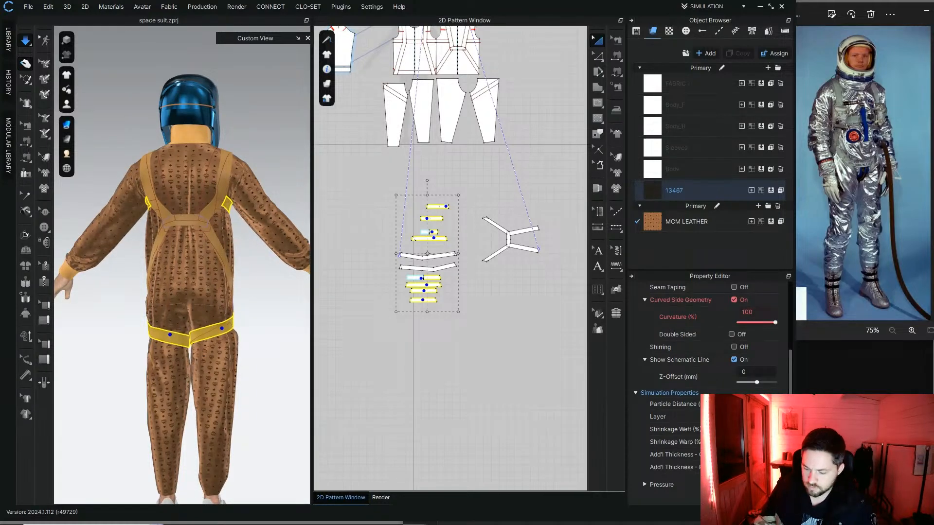
{"action": "right_click_drag", "start_coordinate": [208, 188], "coordinate": [29, 190]}
{"action": "scroll", "coordinate": [177, 333], "scroll_direction": "up", "scroll_amount": 3}
{"action": "scroll", "coordinate": [178, 332], "scroll_direction": "up", "scroll_amount": 5}
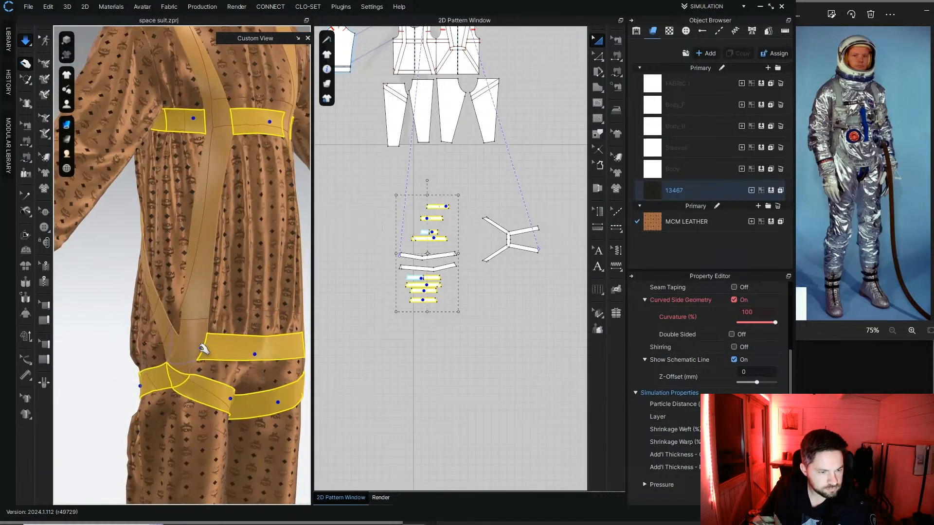
{"action": "key", "text": "w"}
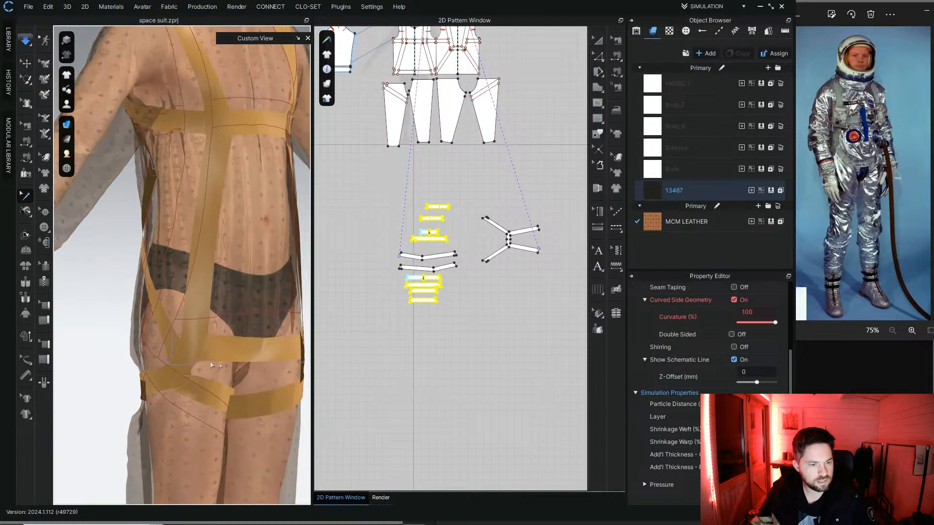
{"action": "key", "text": "q"}
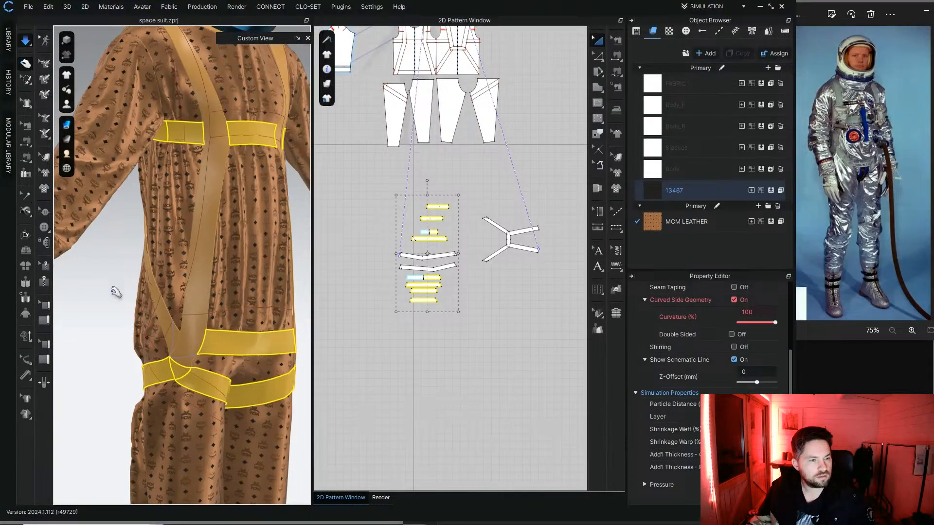
Step: Set the physical property preset of the harness fabric 13467 to Trim_Hardware and simulate the suit
{"action": "key", "text": "w"}
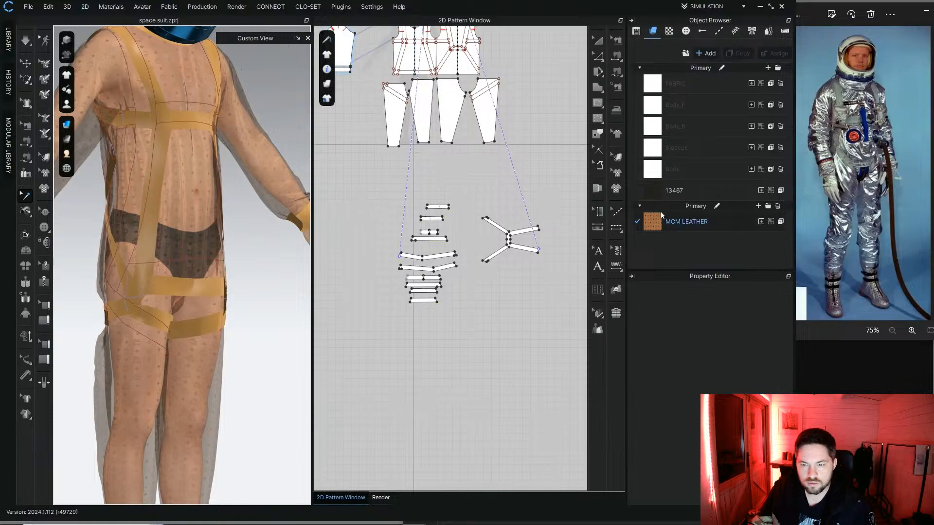
{"action": "left_click", "coordinate": [664, 192]}
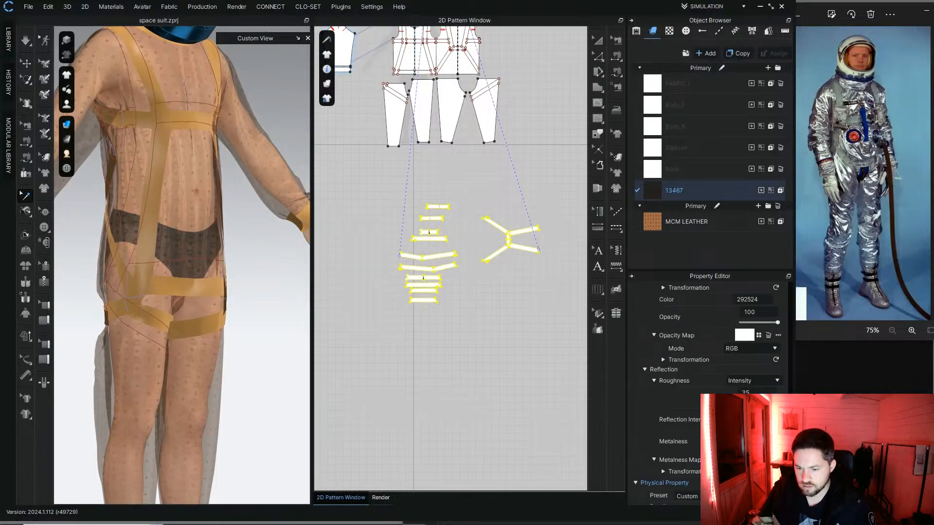
{"action": "left_click", "coordinate": [687, 497]}
{"action": "scroll", "coordinate": [756, 150], "scroll_direction": "up", "scroll_amount": 15}
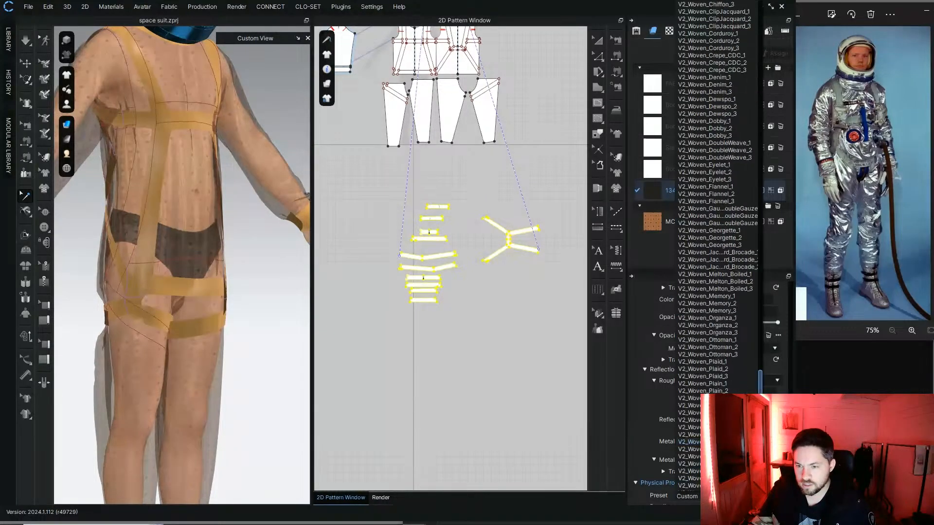
{"action": "scroll", "coordinate": [756, 150], "scroll_direction": "up", "scroll_amount": 4}
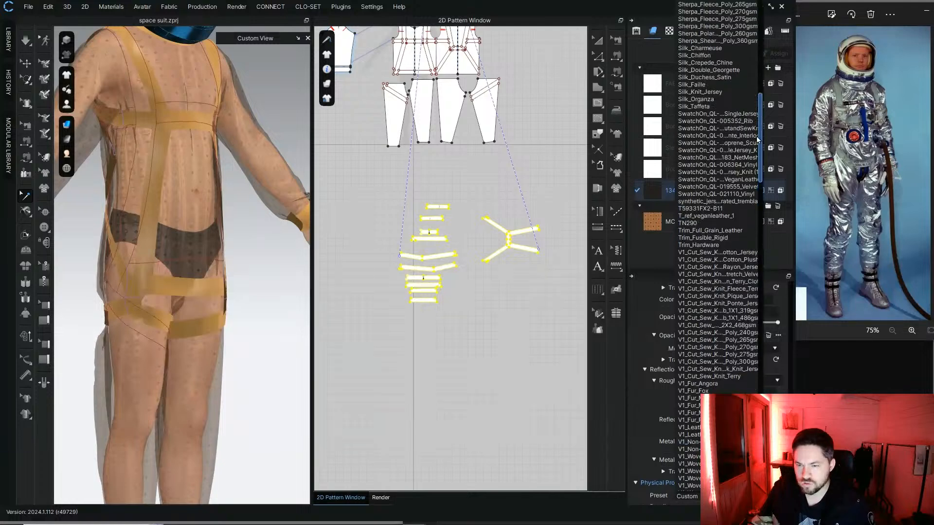
{"action": "left_click", "coordinate": [708, 245]}
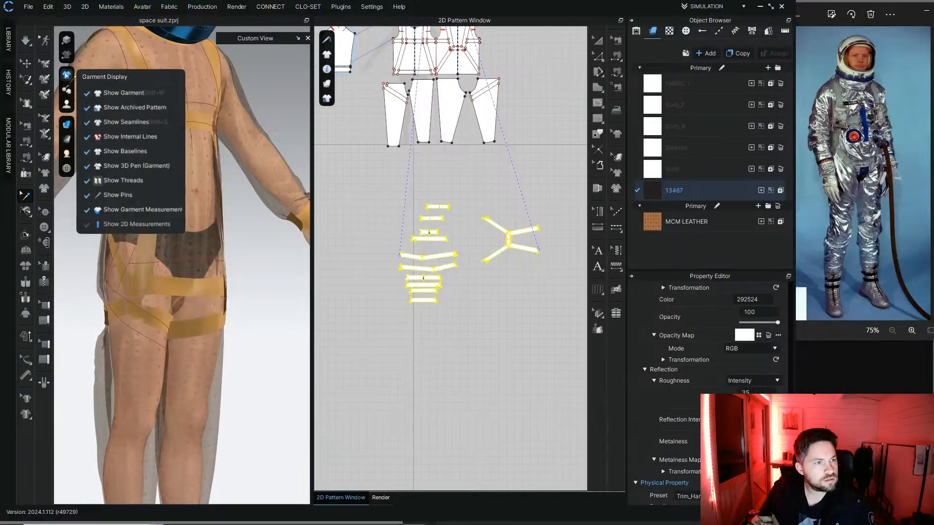
{"action": "left_click", "coordinate": [27, 40]}
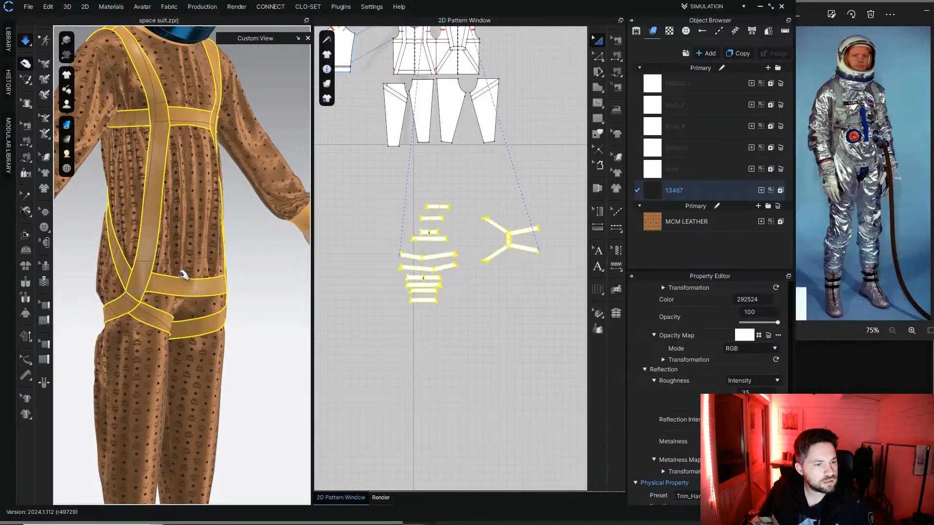
Step: Pull the front waist strap upward at the wearer's left side and adjust the opposite front strap, then check the harness all around
{"action": "right_click_drag", "start_coordinate": [221, 237], "coordinate": [174, 241]}
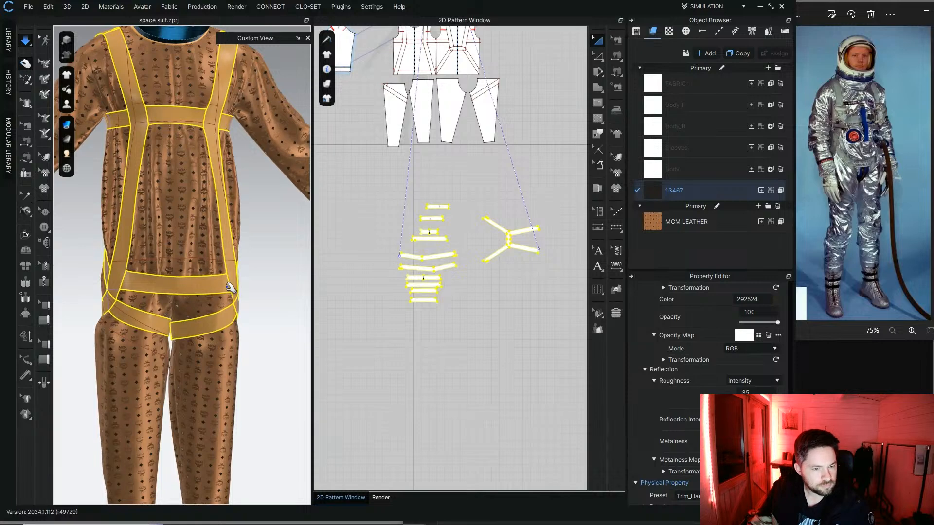
{"action": "left_click_drag", "start_coordinate": [227, 286], "coordinate": [226, 247]}
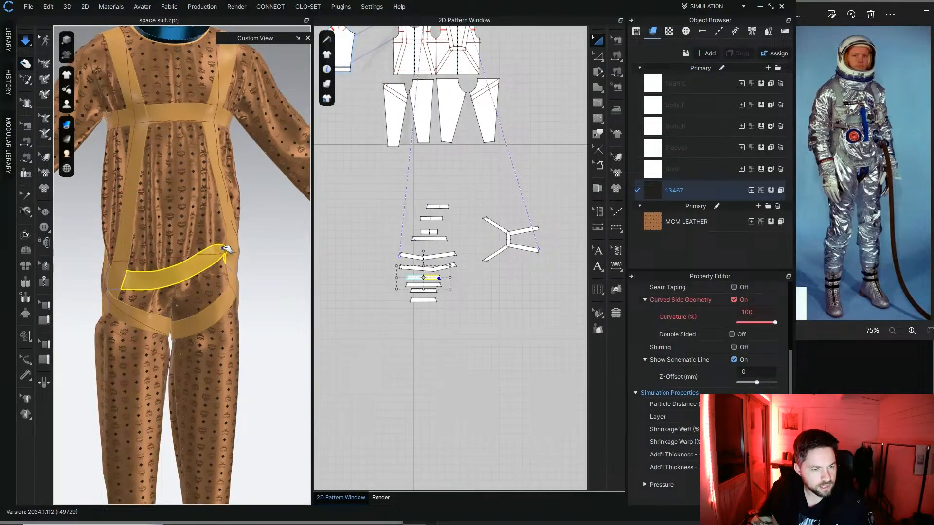
{"action": "left_click", "coordinate": [118, 272]}
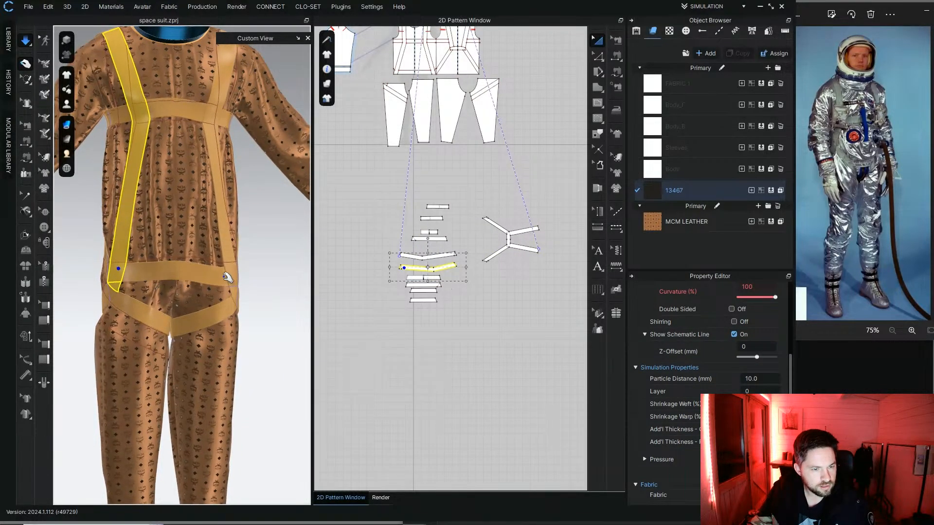
{"action": "left_click_drag", "start_coordinate": [225, 276], "coordinate": [228, 252]}
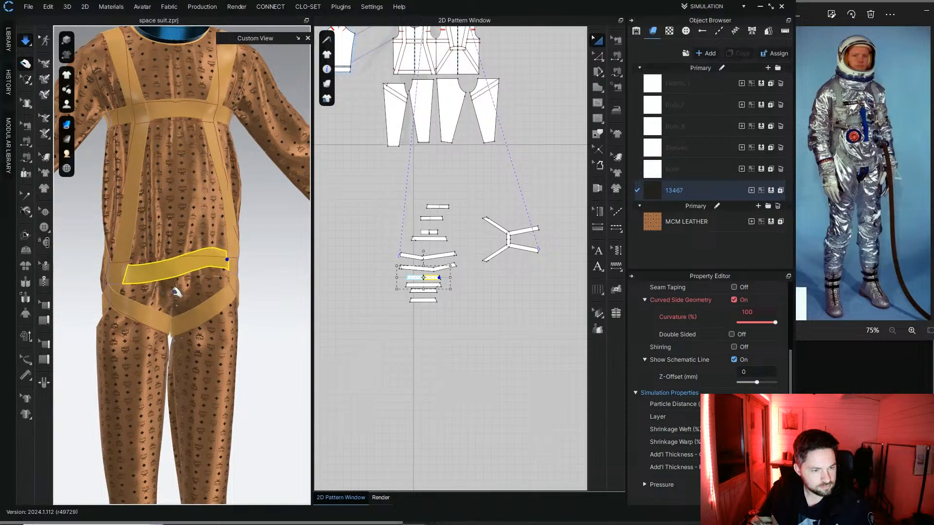
{"action": "right_click_drag", "start_coordinate": [176, 292], "coordinate": [280, 306]}
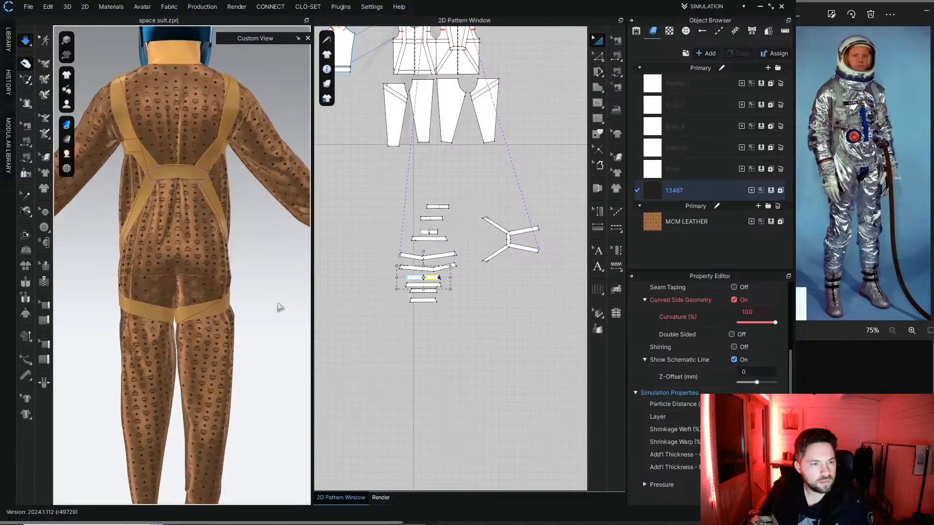
{"action": "mouse_move", "coordinate": [207, 215]}
{"action": "right_mouse_down"}
{"action": "mouse_move", "coordinate": [350, 211]}
{"action": "mouse_move", "coordinate": [232, 235]}
{"action": "mouse_move", "coordinate": [171, 209]}
{"action": "mouse_move", "coordinate": [192, 212]}
{"action": "right_mouse_up"}
{"action": "scroll", "coordinate": [189, 257], "scroll_direction": "up", "scroll_amount": 5}
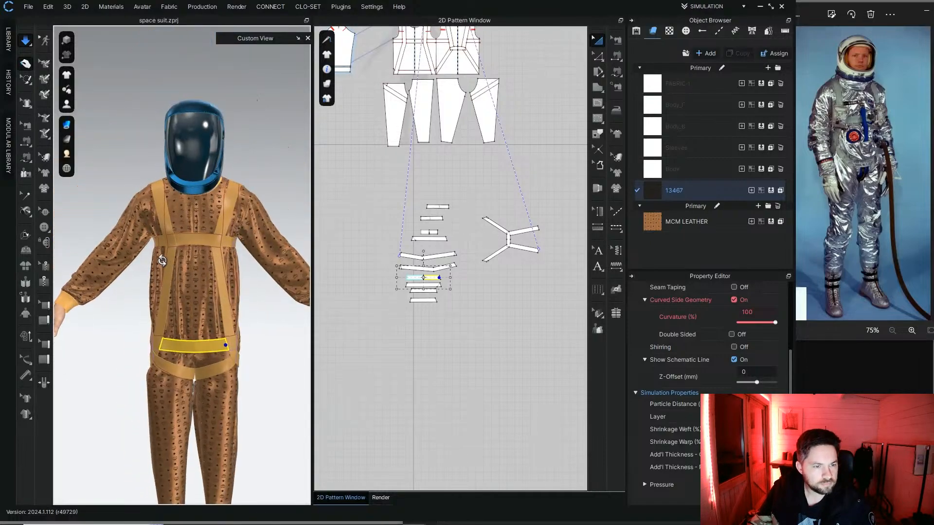
Step: Pull the suit's front torso panel forward away from the body while simulating to resettle the fabric
{"action": "scroll", "coordinate": [195, 263], "scroll_direction": "up", "scroll_amount": 3}
{"action": "left_click", "coordinate": [234, 278]}
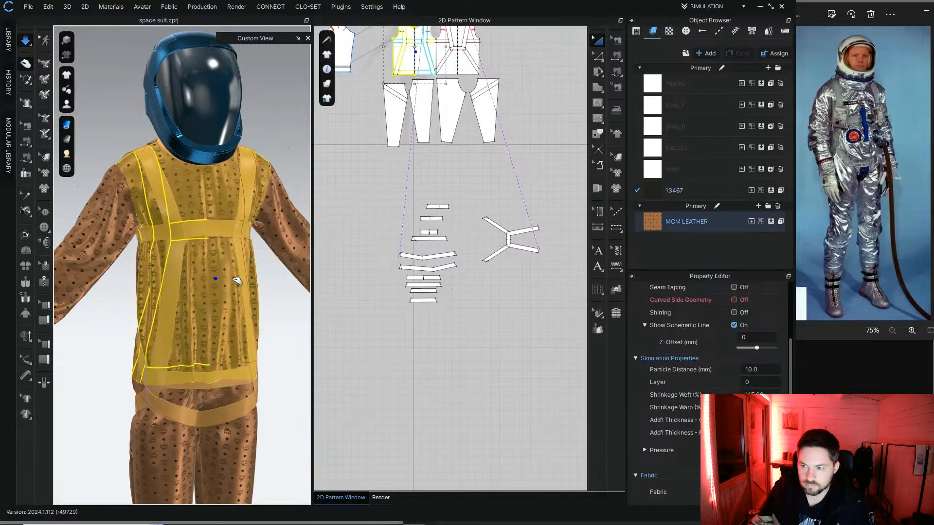
{"action": "right_click_drag", "start_coordinate": [204, 313], "coordinate": [264, 329]}
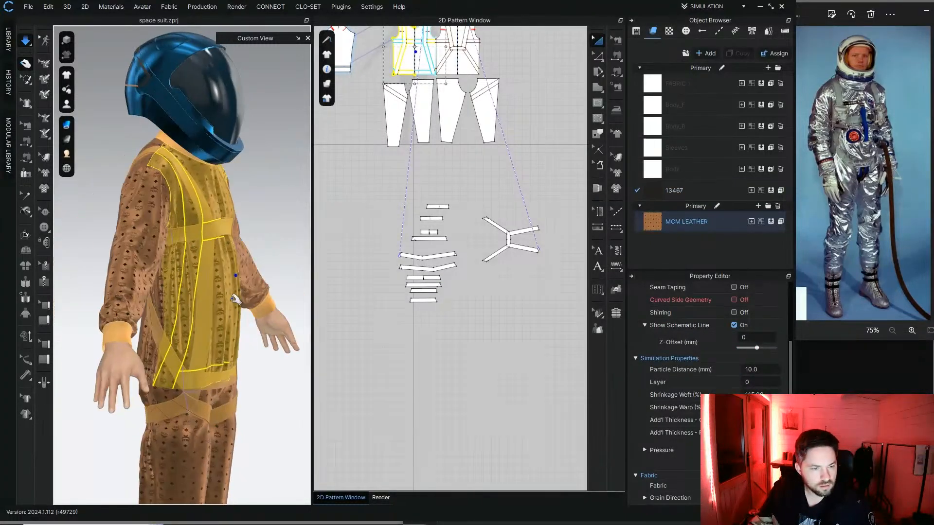
{"action": "left_click_drag", "start_coordinate": [237, 264], "coordinate": [284, 261]}
{"action": "right_click_drag", "start_coordinate": [206, 271], "coordinate": [110, 278]}
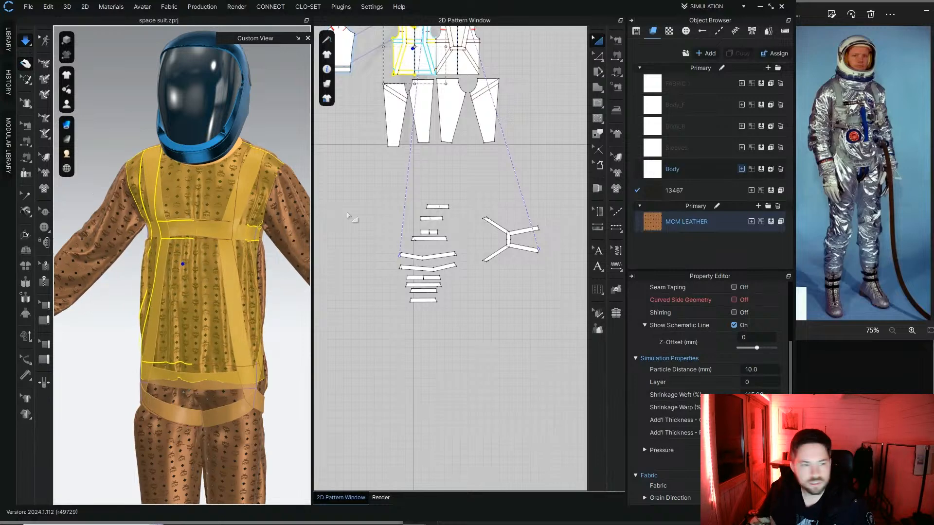
Step: Adjust the sleeve on the wearer's right arm in the running simulation, then deselect it
{"action": "scroll", "coordinate": [208, 277], "scroll_direction": "down", "scroll_amount": 3}
{"action": "middle_click_drag", "start_coordinate": [206, 276], "coordinate": [211, 234]}
{"action": "mouse_move", "coordinate": [211, 234]}
{"action": "right_mouse_down"}
{"action": "mouse_move", "coordinate": [241, 230]}
{"action": "mouse_move", "coordinate": [214, 230]}
{"action": "right_mouse_up"}
{"action": "left_click", "coordinate": [111, 211]}
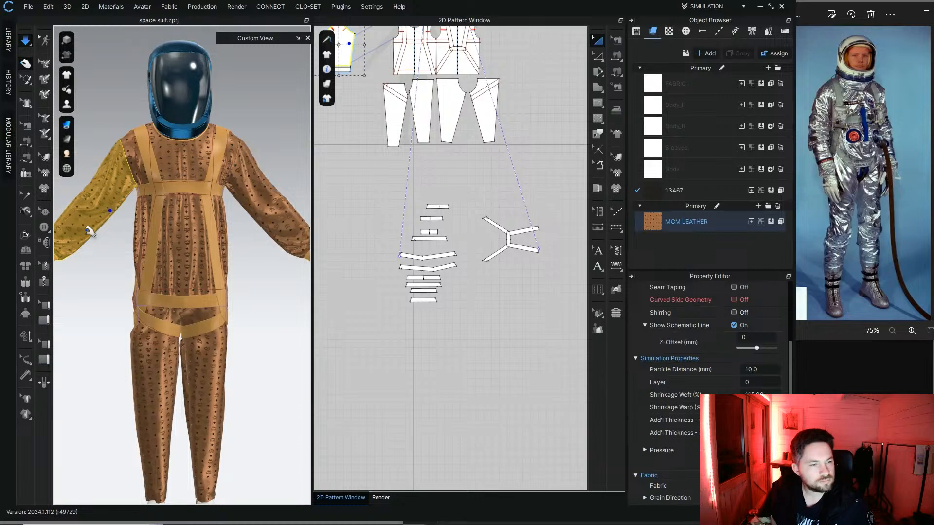
{"action": "right_click_drag", "start_coordinate": [90, 231], "coordinate": [138, 191]}
{"action": "left_click", "coordinate": [160, 260]}
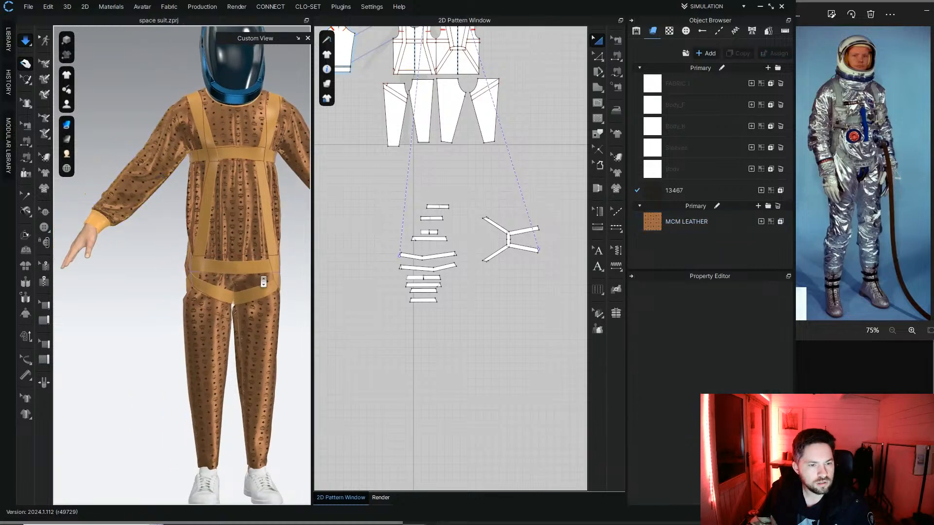
Step: Pull the front of the wearer's right trouser leg during simulation, then stop the simulation
{"action": "right_click_drag", "start_coordinate": [160, 259], "coordinate": [270, 276]}
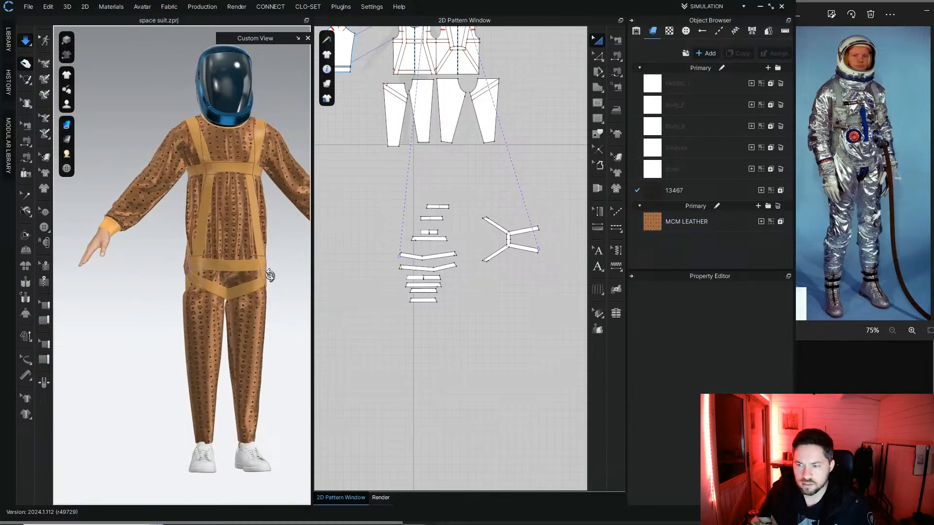
{"action": "left_click", "coordinate": [210, 322]}
{"action": "left_click_drag", "start_coordinate": [213, 317], "coordinate": [208, 340]}
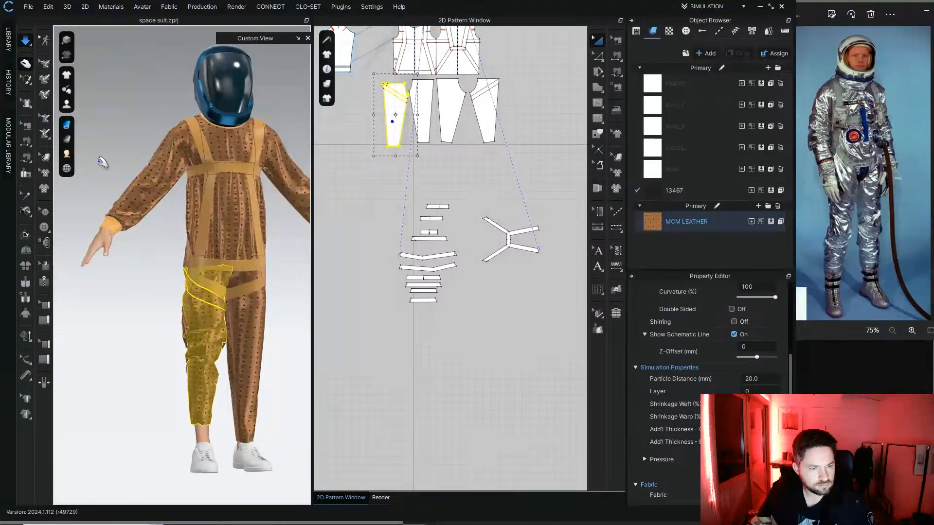
{"action": "left_click", "coordinate": [26, 195]}
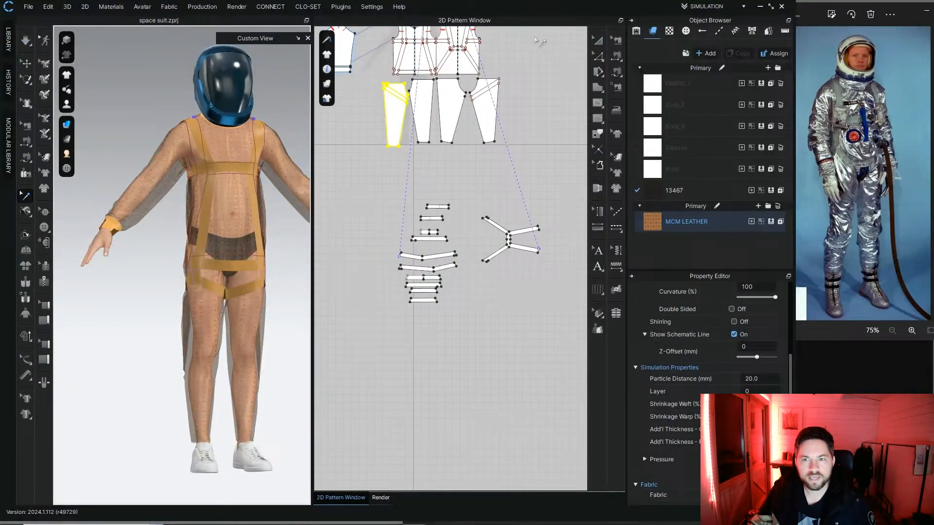
Step: Select the MCM LEATHER fabric and expand its physical property details to the buckling stiffness, weight and friction settings
{"action": "left_click", "coordinate": [598, 42]}
{"action": "left_click", "coordinate": [691, 223]}
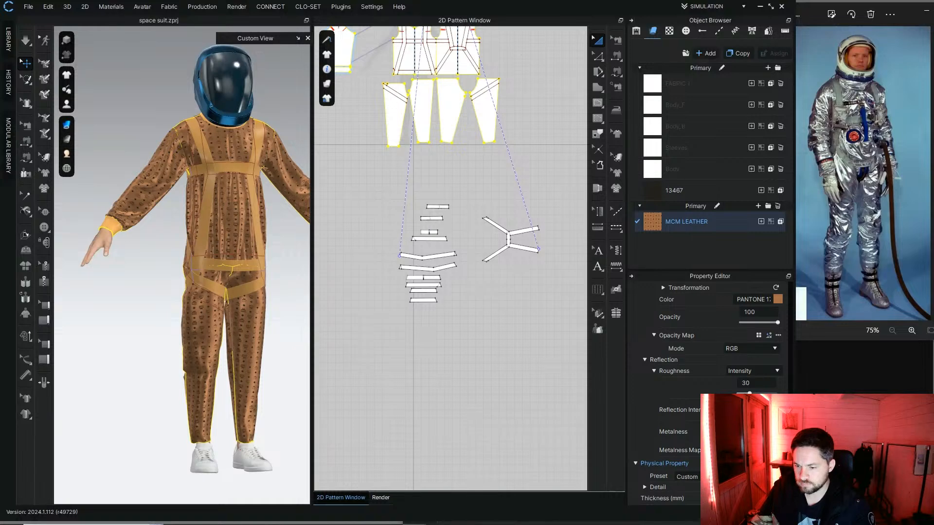
{"action": "left_click", "coordinate": [687, 477]}
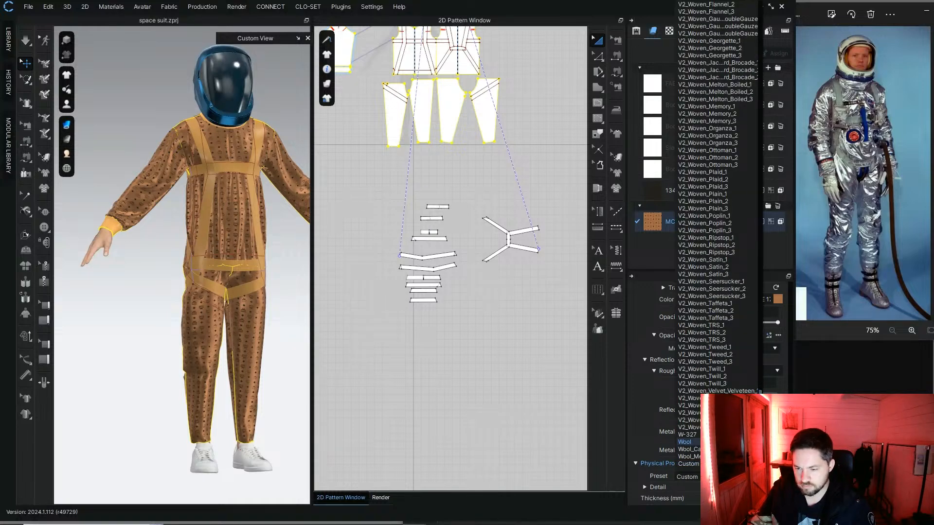
{"action": "left_click", "coordinate": [668, 499]}
{"action": "left_click", "coordinate": [645, 487]}
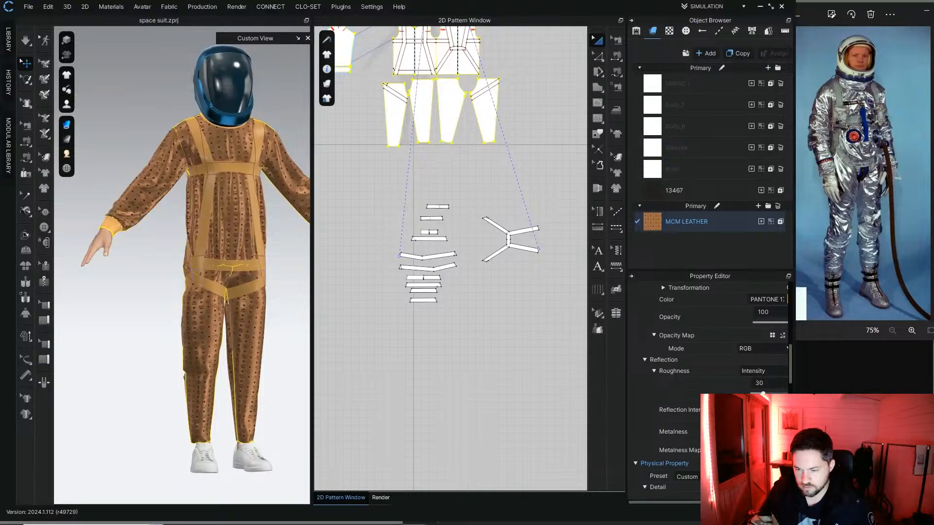
{"action": "scroll", "coordinate": [792, 372], "scroll_direction": "down", "scroll_amount": 5}
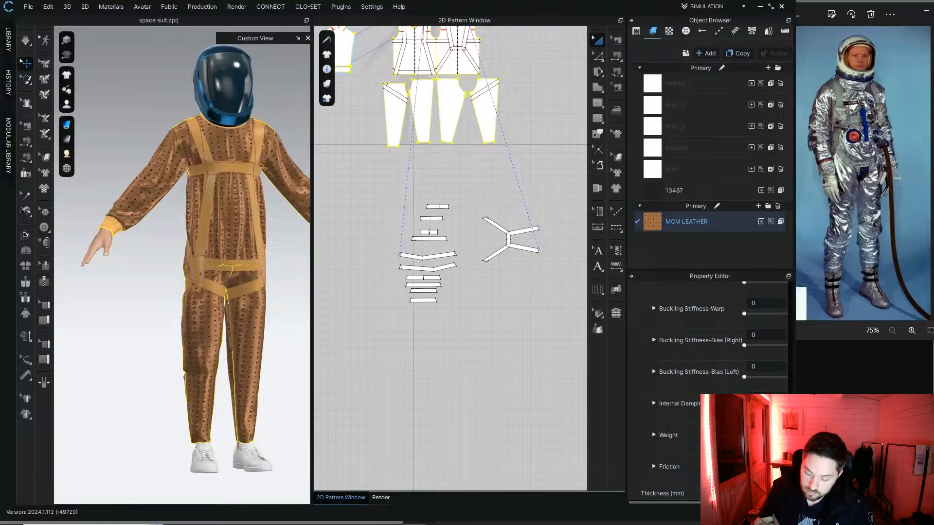
Step: Simulate the suit and pull the wearer's left trouser leg upward so that the fabric bunches around the lower leg
{"action": "left_click", "coordinate": [21, 43]}
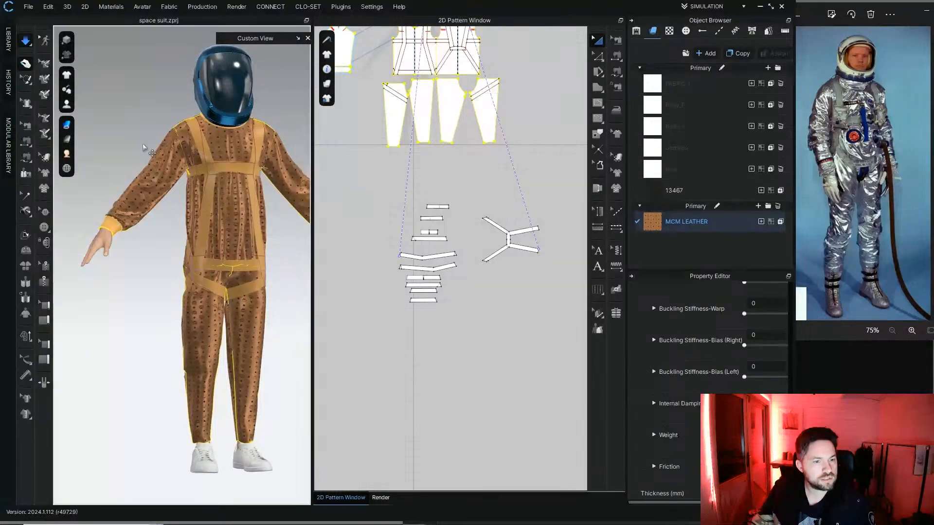
{"action": "right_click_drag", "start_coordinate": [164, 364], "coordinate": [198, 377]}
{"action": "left_click", "coordinate": [234, 346]}
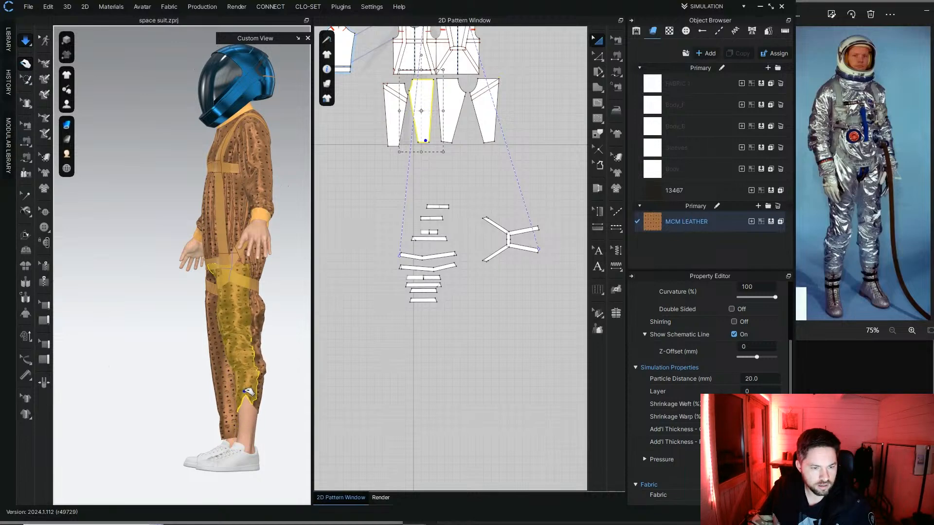
{"action": "right_click_drag", "start_coordinate": [246, 391], "coordinate": [134, 208]}
Step: Pull the sleeve on the wearer's right arm up toward the shoulder to wrinkle the fabric
{"action": "left_click", "coordinate": [148, 199]}
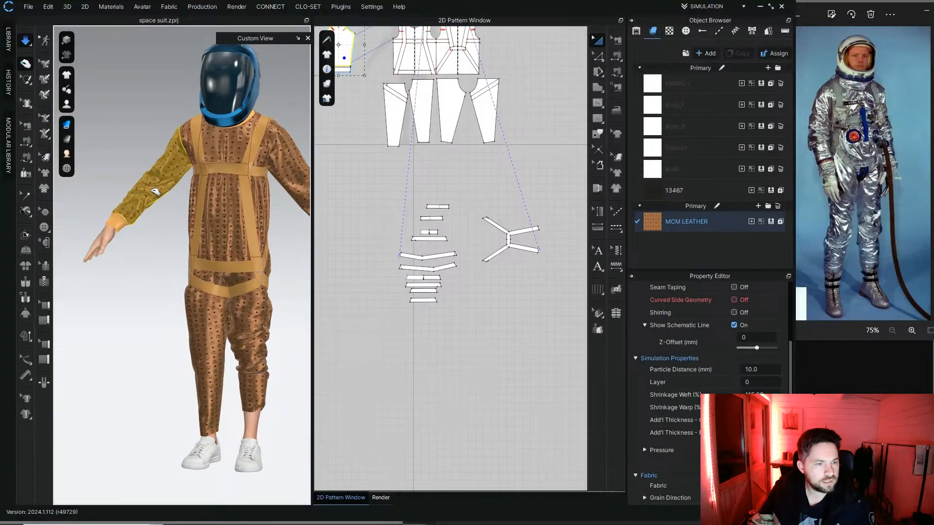
{"action": "left_click_drag", "start_coordinate": [155, 191], "coordinate": [176, 168]}
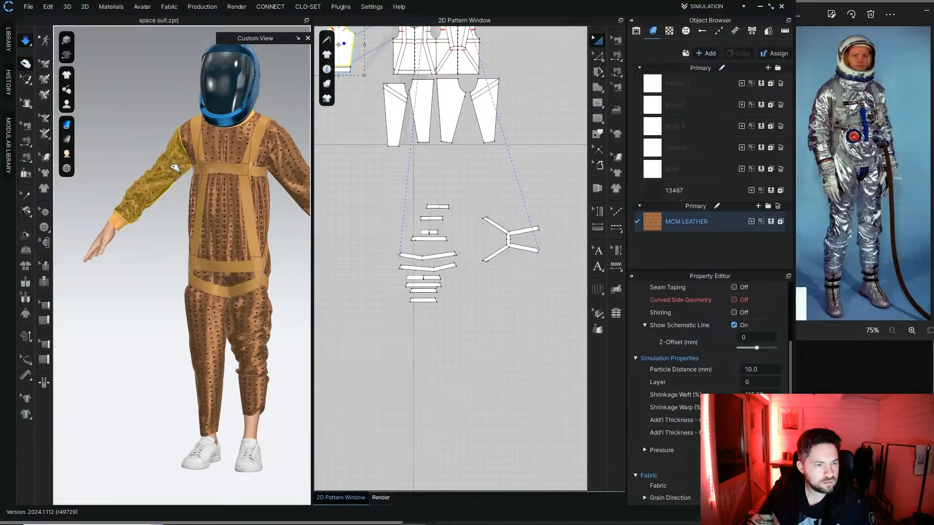
{"action": "right_click_drag", "start_coordinate": [162, 222], "coordinate": [174, 222]}
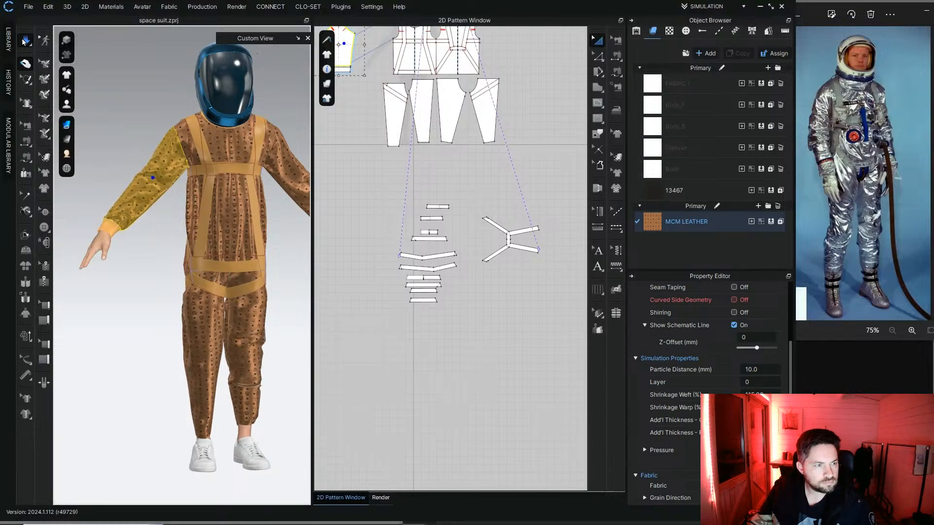
Step: Stop the simulation and bring the astronaut reference photo back in front beside the suit
{"action": "key", "text": "space"}
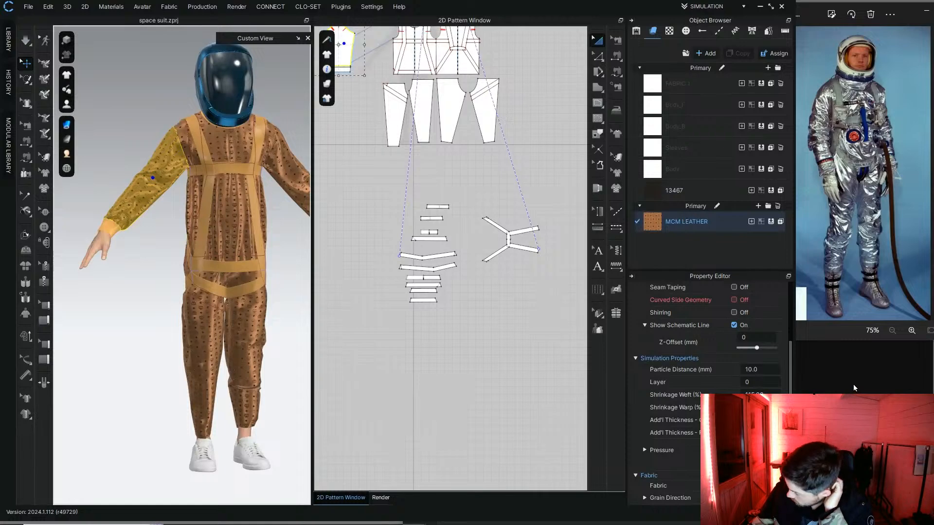
{"action": "key", "text": "alt+Tab"}
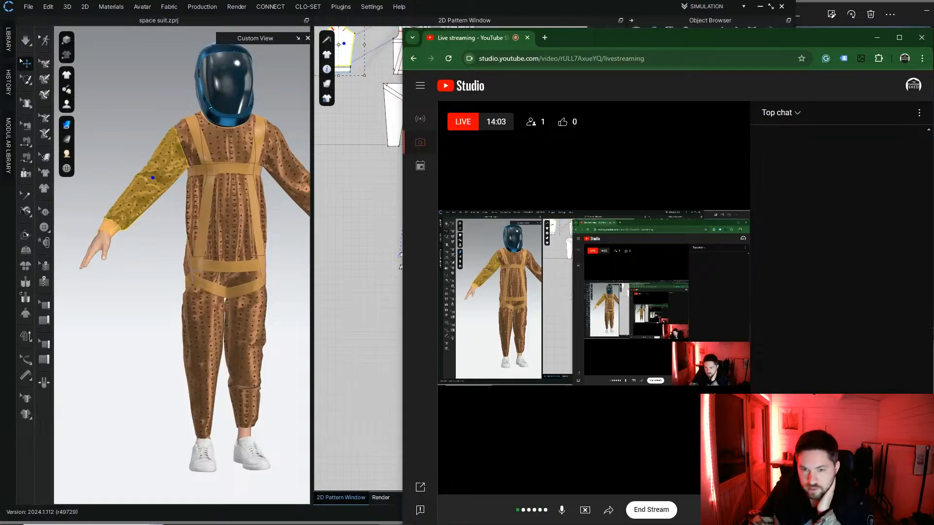
{"action": "left_click", "coordinate": [358, 310]}
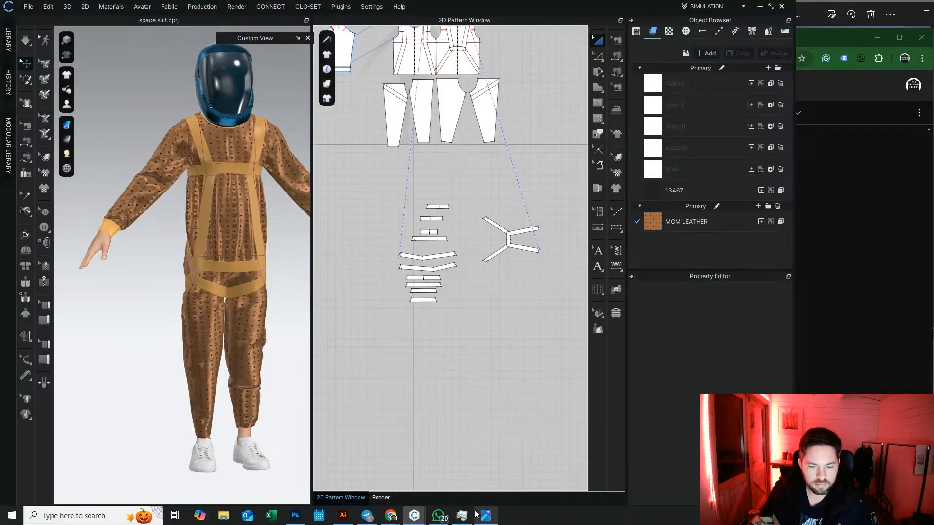
{"action": "left_click", "coordinate": [486, 515]}
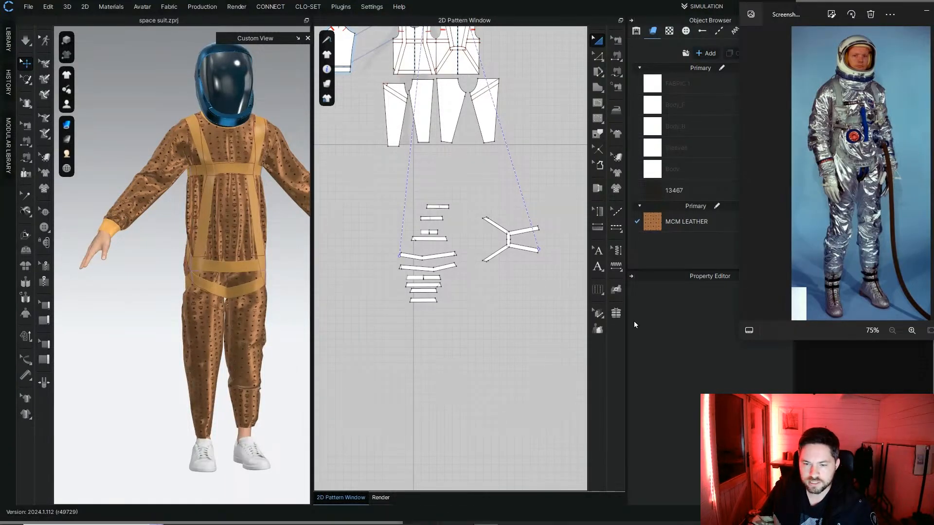
Step: Simulate the suit and pull the lower sleeve on the wearer's right arm up toward the shoulder
{"action": "left_click", "coordinate": [670, 224]}
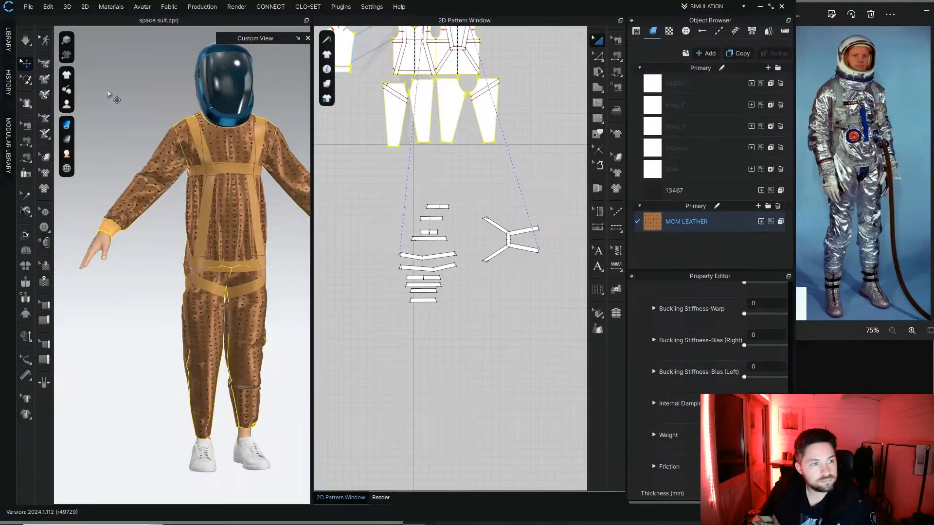
{"action": "left_click", "coordinate": [24, 40]}
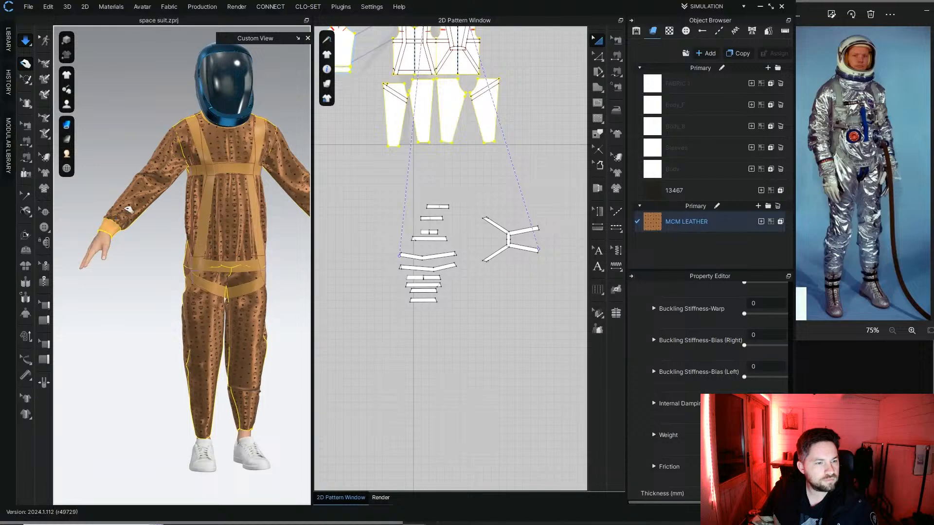
{"action": "left_click", "coordinate": [133, 201]}
{"action": "left_click_drag", "start_coordinate": [138, 198], "coordinate": [163, 170]}
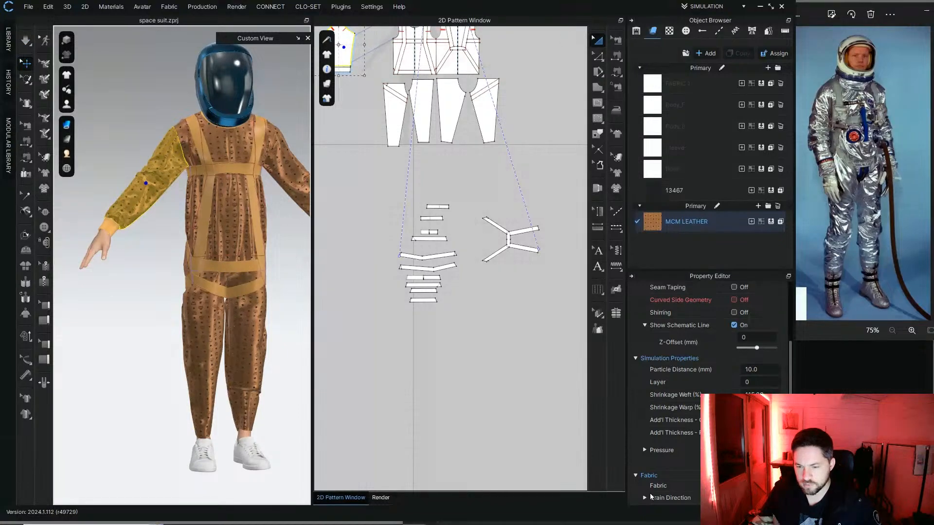
Step: Set the MCM LEATHER fabric's physical property preset to Nylon_Featherweight
{"action": "scroll", "coordinate": [677, 445], "scroll_direction": "down", "scroll_amount": 5}
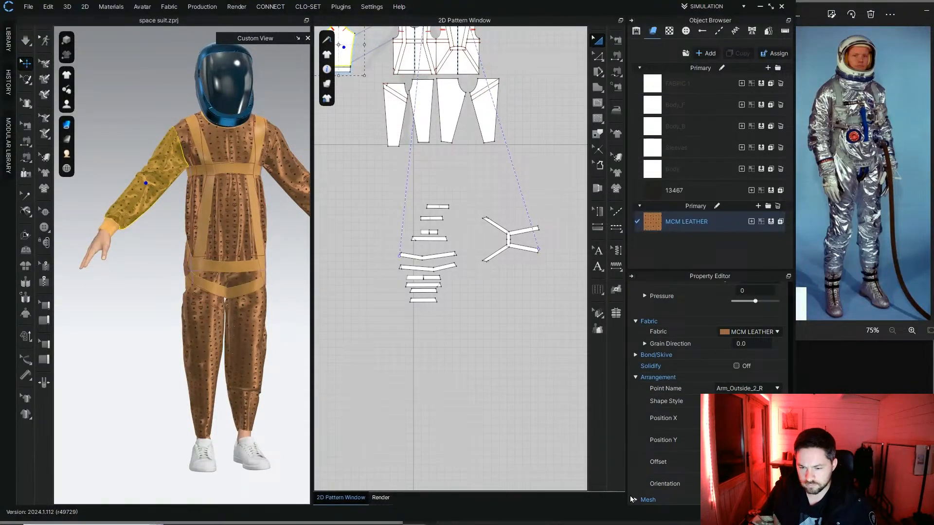
{"action": "left_click", "coordinate": [678, 225]}
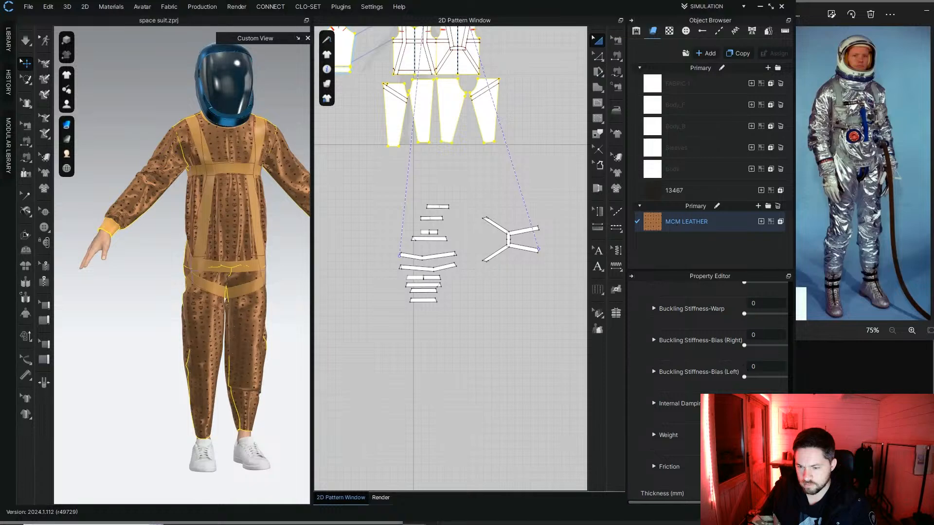
{"action": "scroll", "coordinate": [707, 384], "scroll_direction": "up", "scroll_amount": 3}
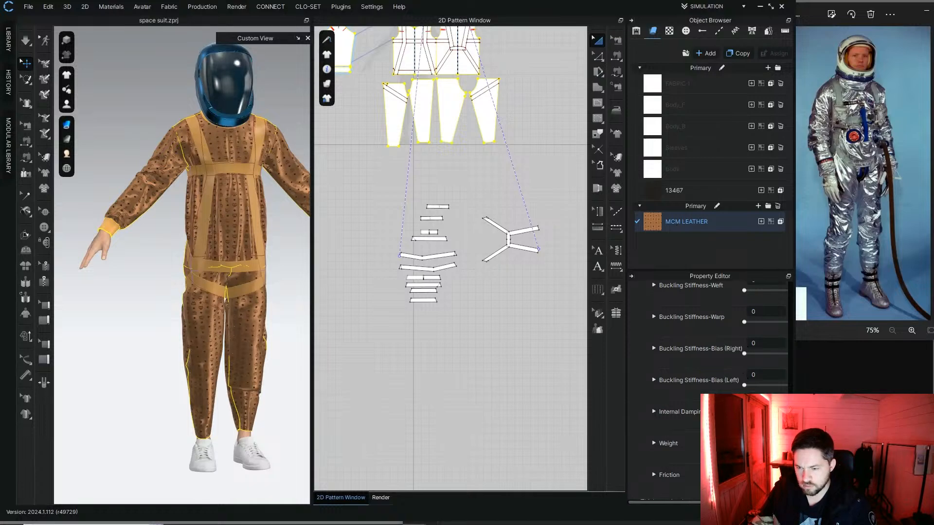
{"action": "scroll", "coordinate": [707, 389], "scroll_direction": "up", "scroll_amount": 5}
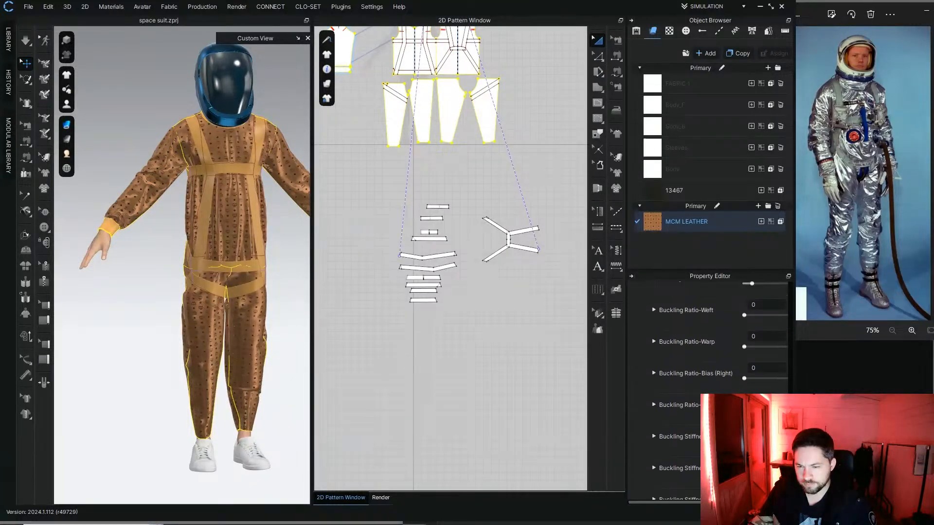
{"action": "scroll", "coordinate": [707, 389], "scroll_direction": "up", "scroll_amount": 4}
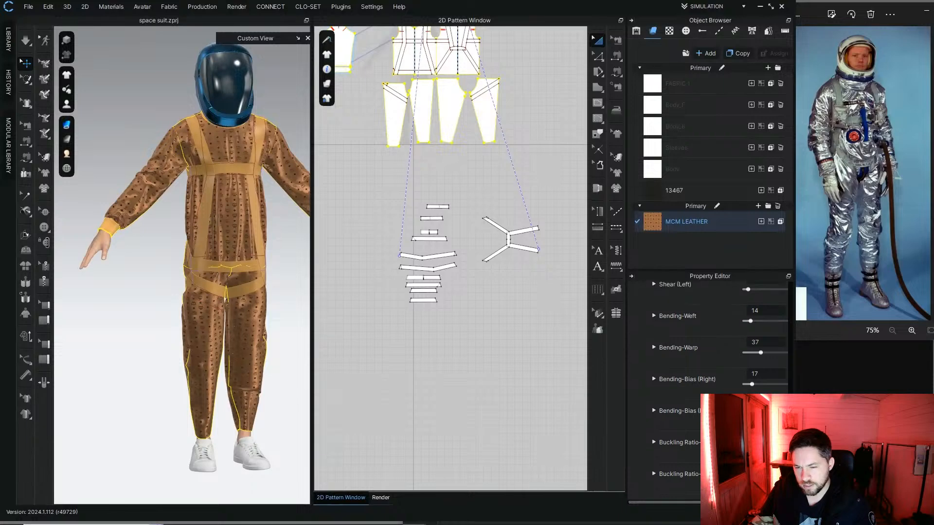
{"action": "scroll", "coordinate": [789, 391], "scroll_direction": "up", "scroll_amount": 3}
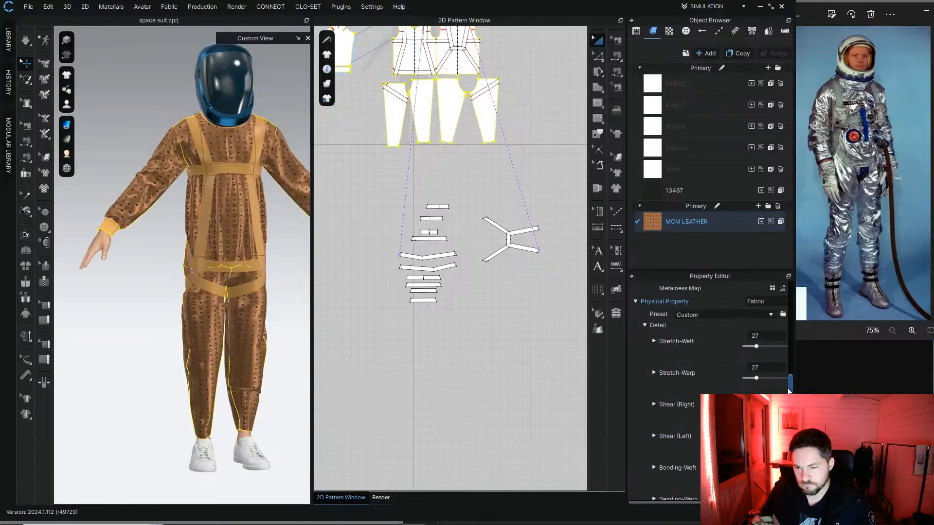
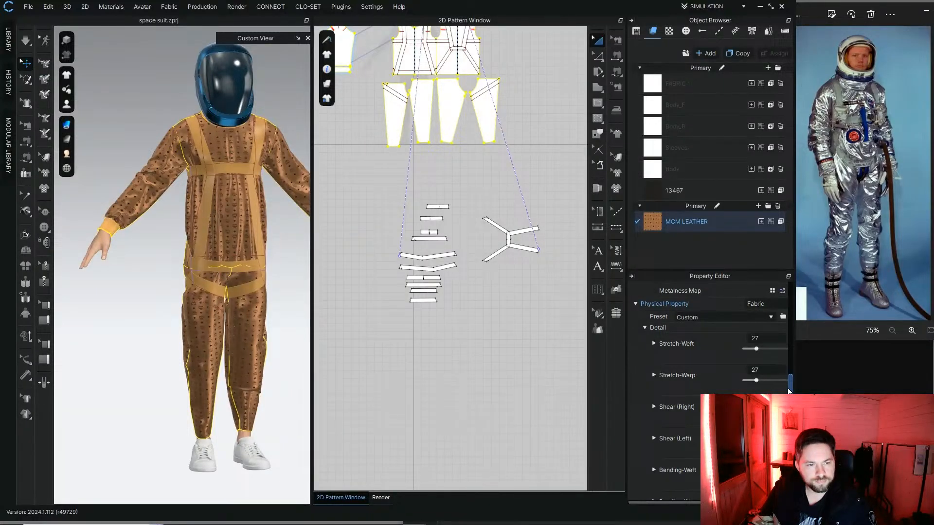
{"action": "scroll", "coordinate": [789, 391], "scroll_direction": "up", "scroll_amount": 1}
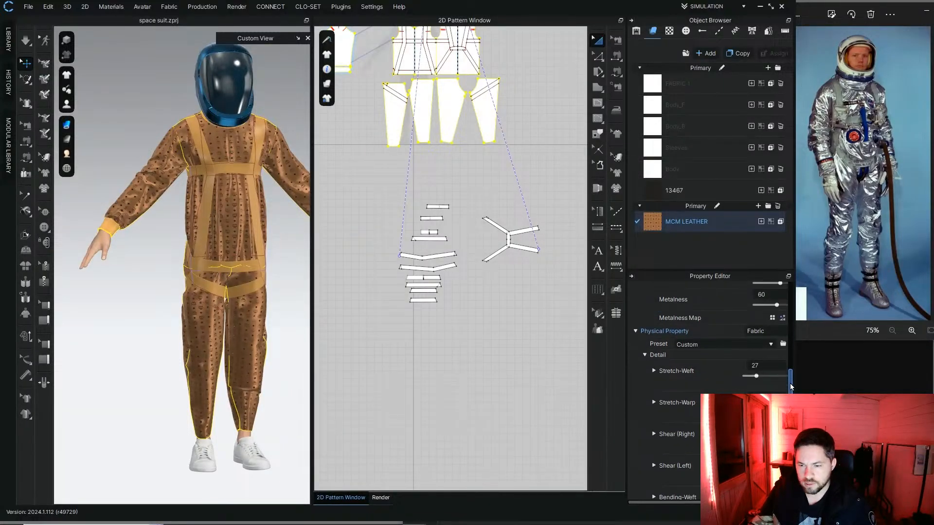
{"action": "left_click", "coordinate": [771, 344]}
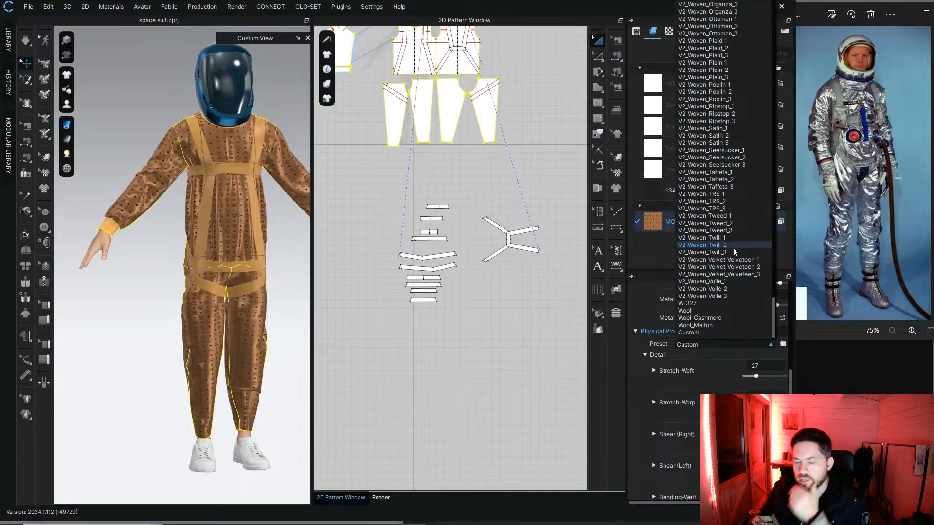
{"action": "left_click_drag", "start_coordinate": [776, 318], "coordinate": [774, 58]}
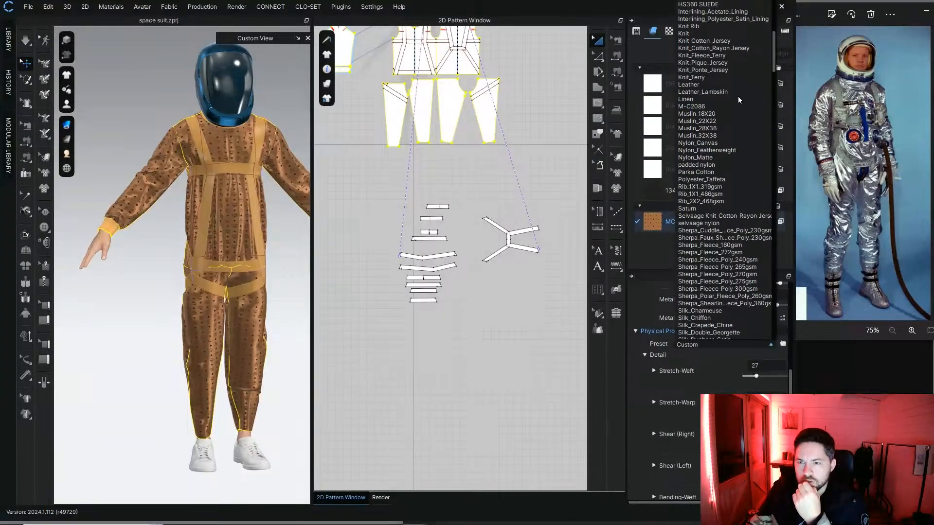
{"action": "left_click", "coordinate": [716, 151]}
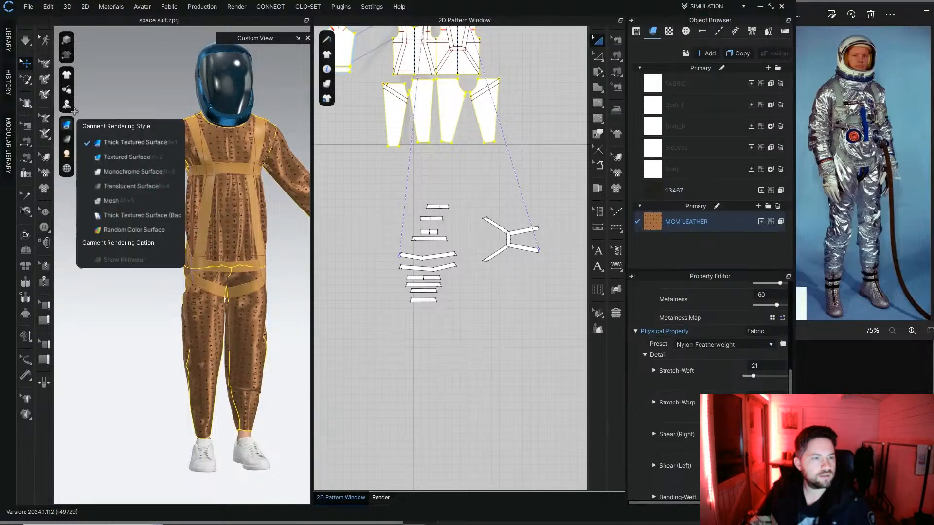
Step: Simulate the suit with the new preset, pull the wearer's right sleeve and front right trouser leg, then stop the simulation
{"action": "left_click", "coordinate": [25, 63]}
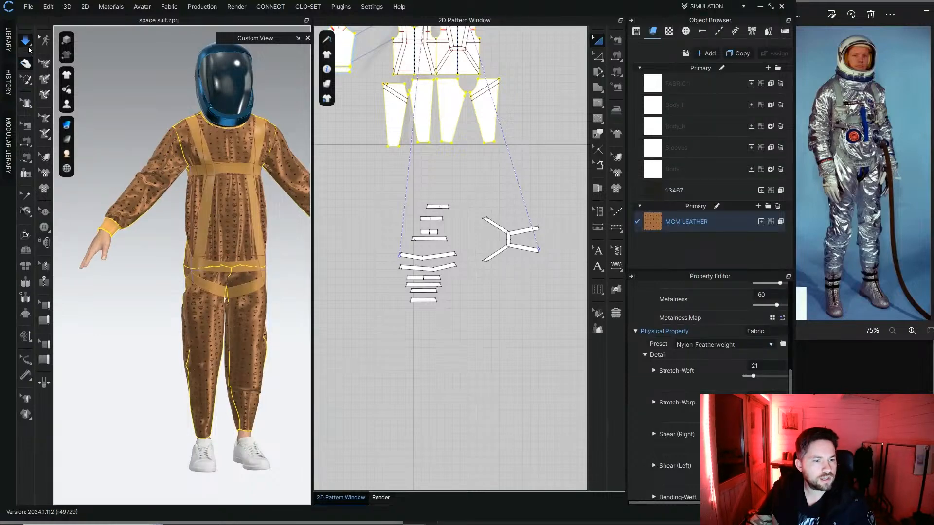
{"action": "left_click", "coordinate": [138, 197]}
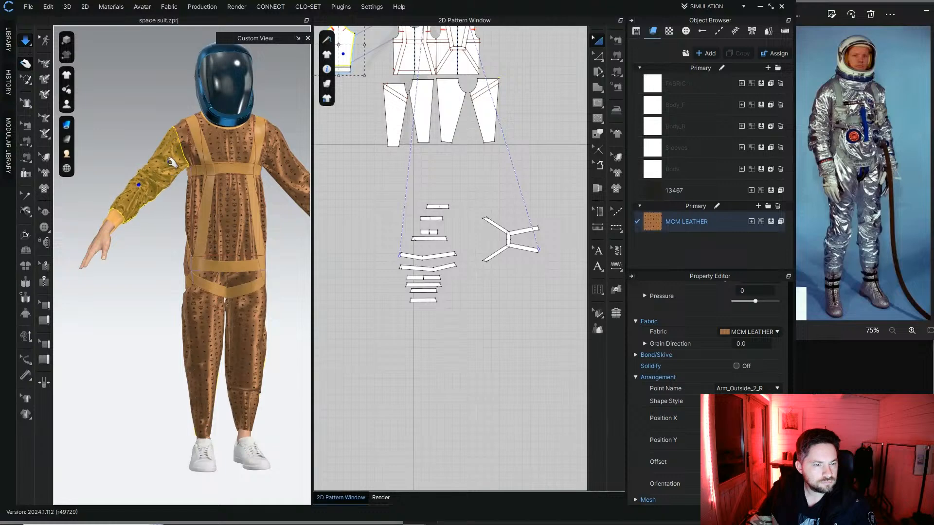
{"action": "left_click", "coordinate": [211, 328]}
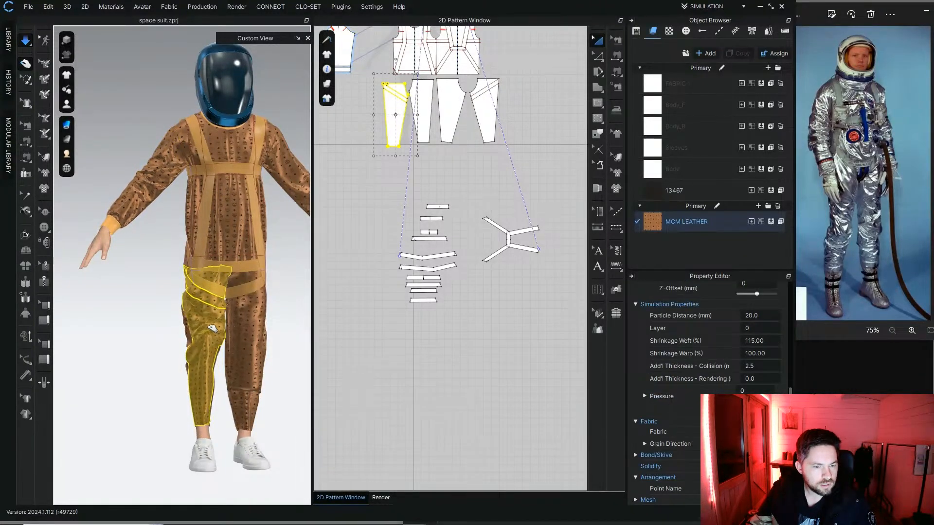
{"action": "left_click_drag", "start_coordinate": [212, 329], "coordinate": [196, 358]}
{"action": "right_click_drag", "start_coordinate": [195, 358], "coordinate": [171, 350]}
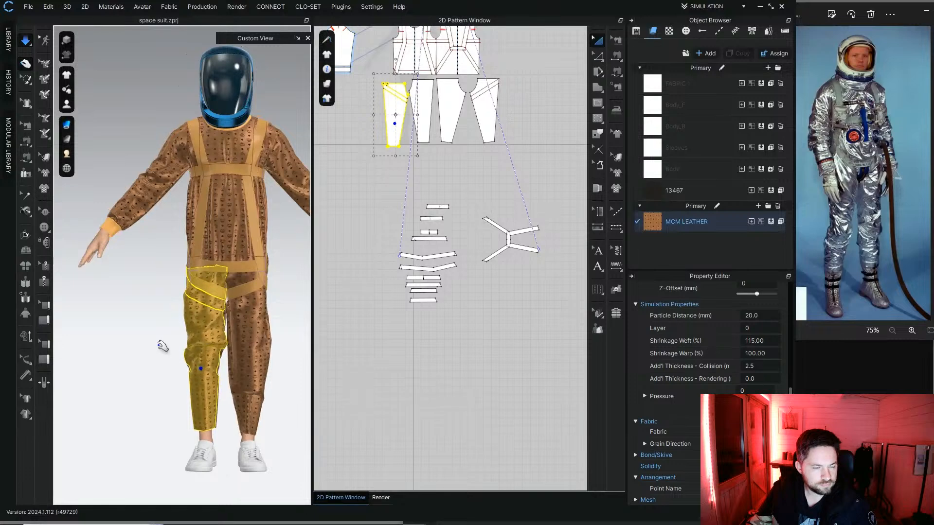
{"action": "key", "text": "space"}
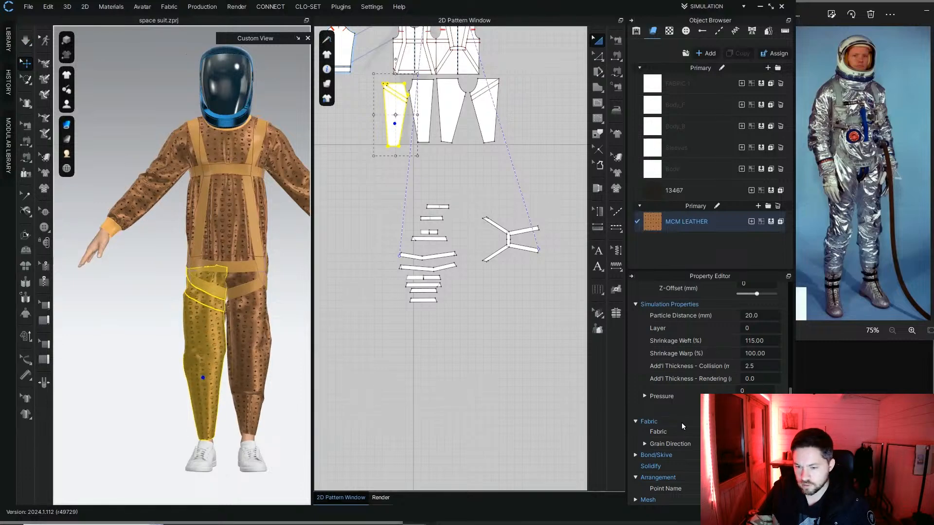
Step: Review the MCM LEATHER fabric's buckling stiffness settings, then clear the selection
{"action": "left_click", "coordinate": [693, 227]}
{"action": "left_click_drag", "start_coordinate": [790, 393], "coordinate": [791, 447]}
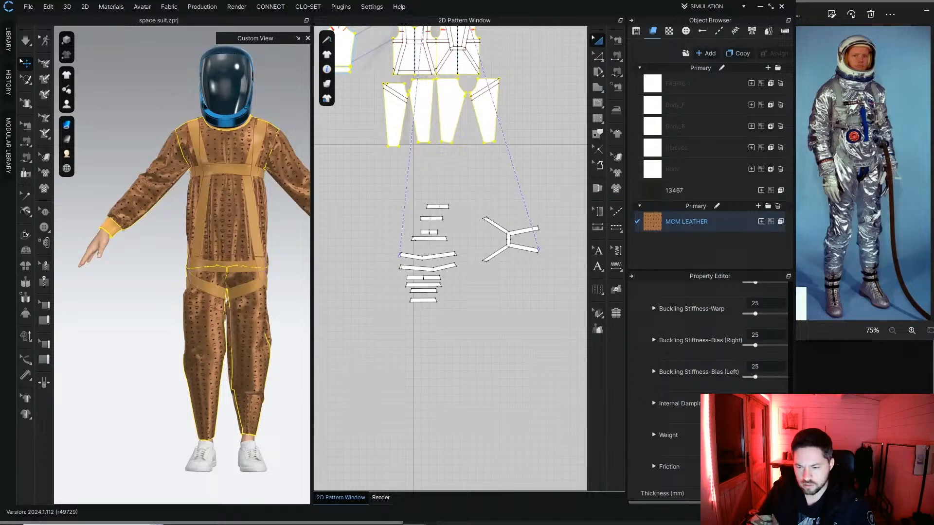
{"action": "left_click", "coordinate": [137, 311]}
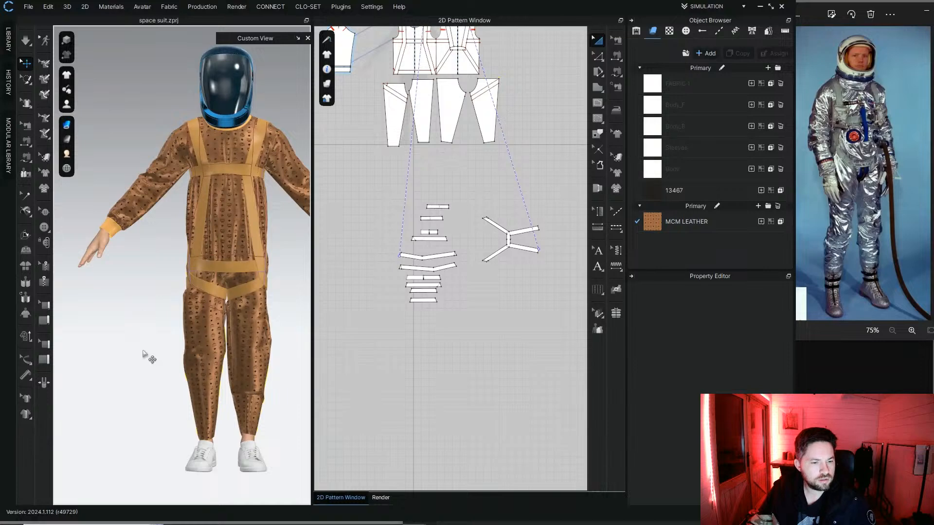
Step: Simulate the suit and pull the strap around the back of the wearer's right thigh upward
{"action": "right_click_drag", "start_coordinate": [143, 354], "coordinate": [163, 388]}
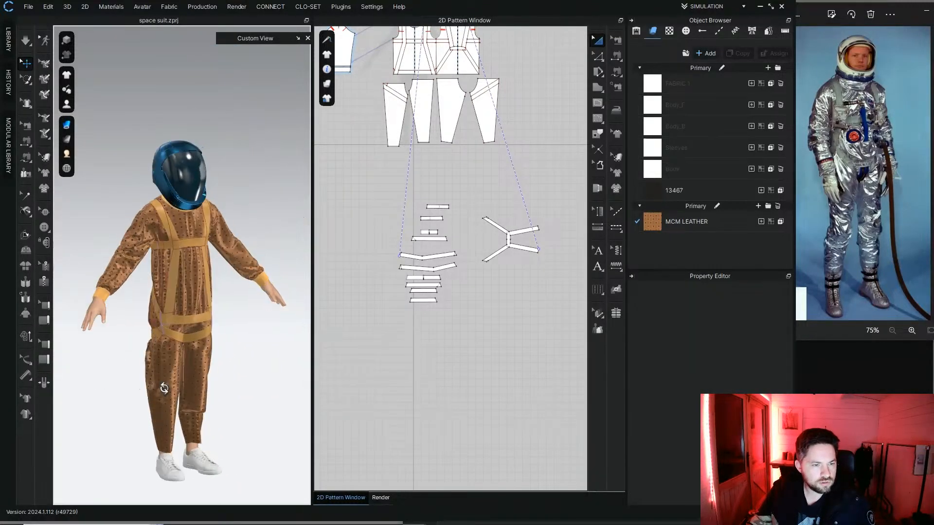
{"action": "middle_click_drag", "start_coordinate": [164, 388], "coordinate": [149, 292]}
{"action": "scroll", "coordinate": [166, 386], "scroll_direction": "up", "scroll_amount": 4}
{"action": "middle_click_drag", "start_coordinate": [152, 430], "coordinate": [192, 389]}
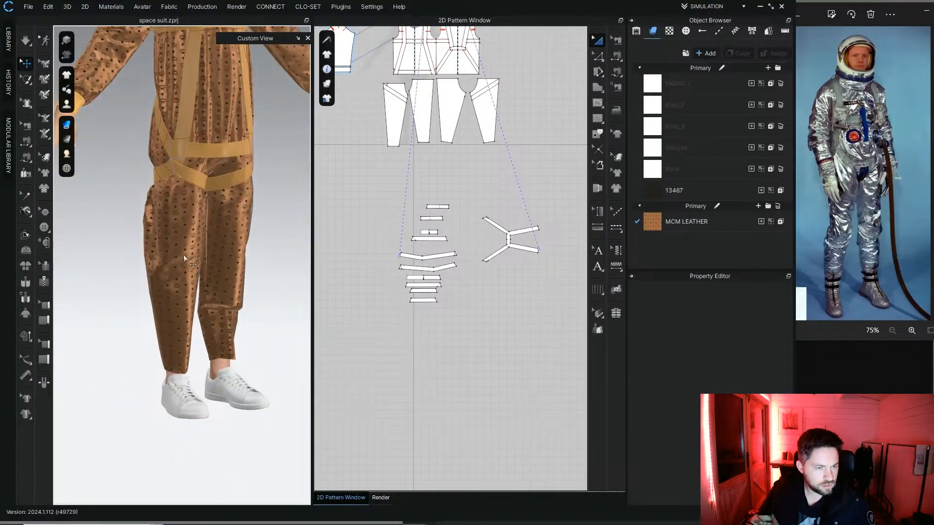
{"action": "right_click_drag", "start_coordinate": [184, 257], "coordinate": [218, 190]}
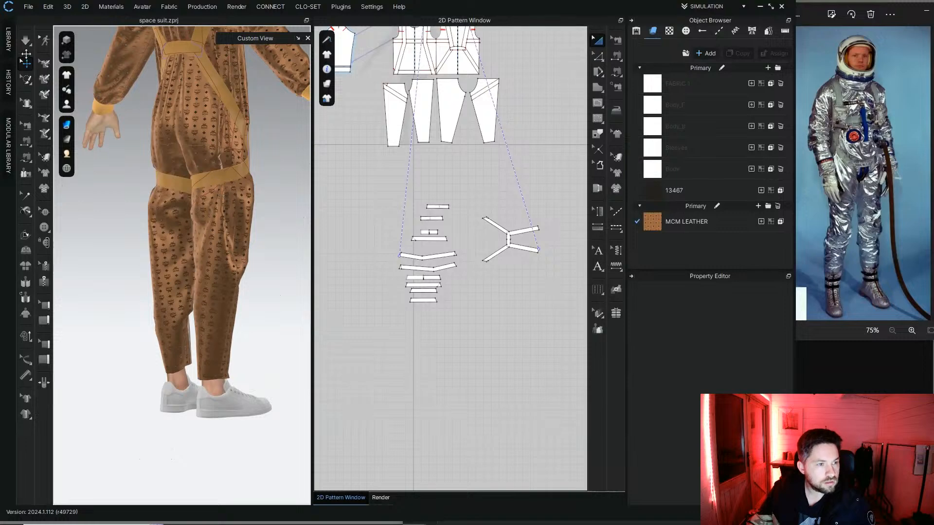
{"action": "left_click", "coordinate": [26, 41]}
{"action": "left_click", "coordinate": [235, 156]}
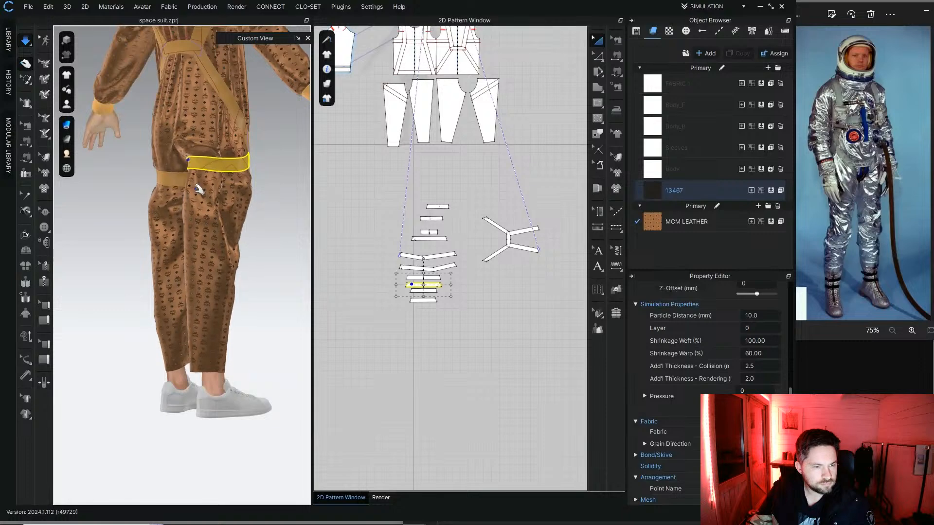
Step: Pull the back and front panels of the wearer's right trouser leg to bunch the fabric below the thigh strap
{"action": "left_click", "coordinate": [222, 227]}
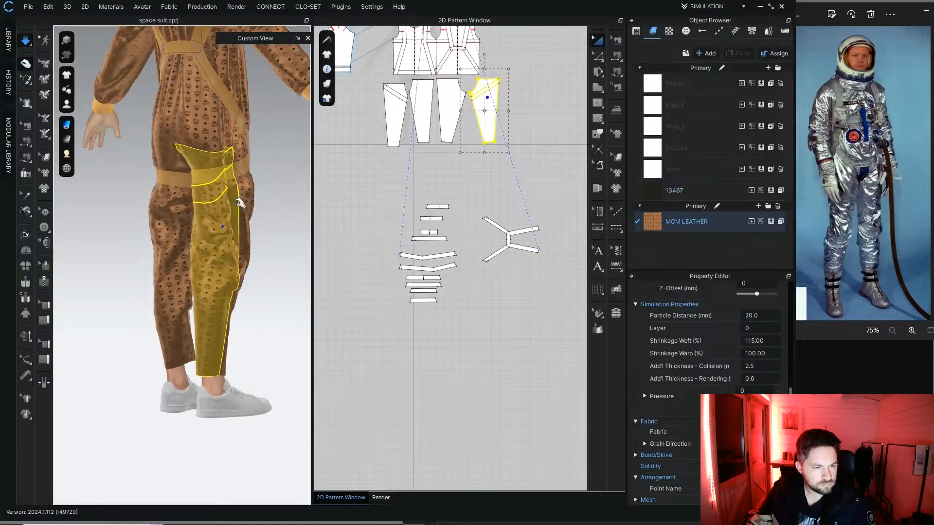
{"action": "left_click_drag", "start_coordinate": [238, 202], "coordinate": [261, 182]}
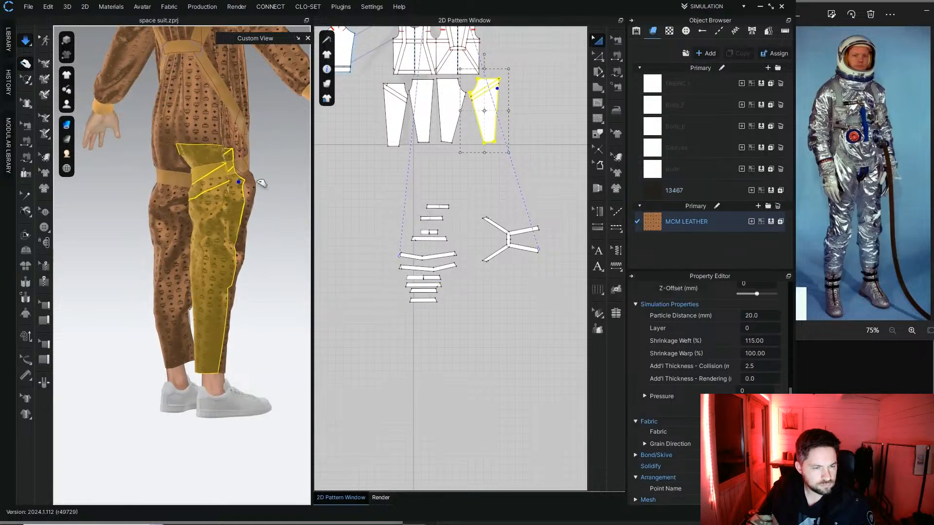
{"action": "right_click_drag", "start_coordinate": [271, 180], "coordinate": [181, 185]}
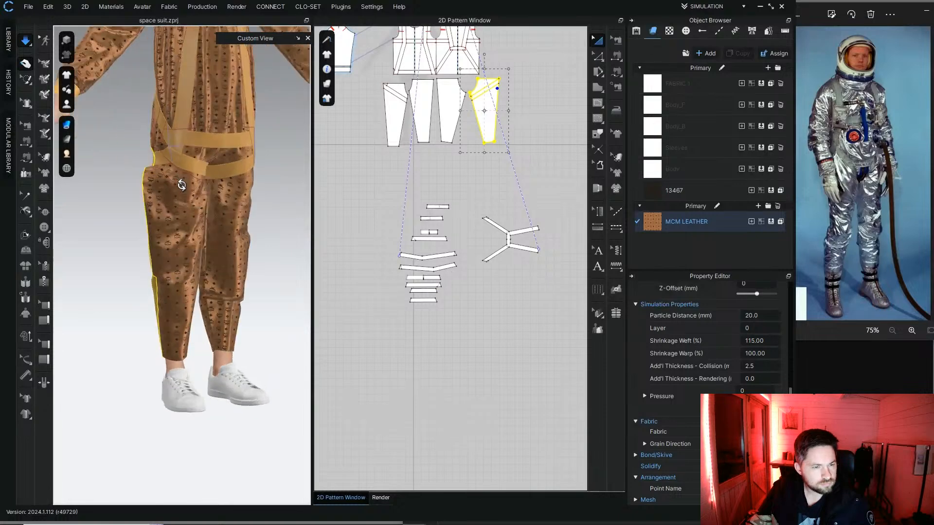
{"action": "left_click", "coordinate": [177, 194]}
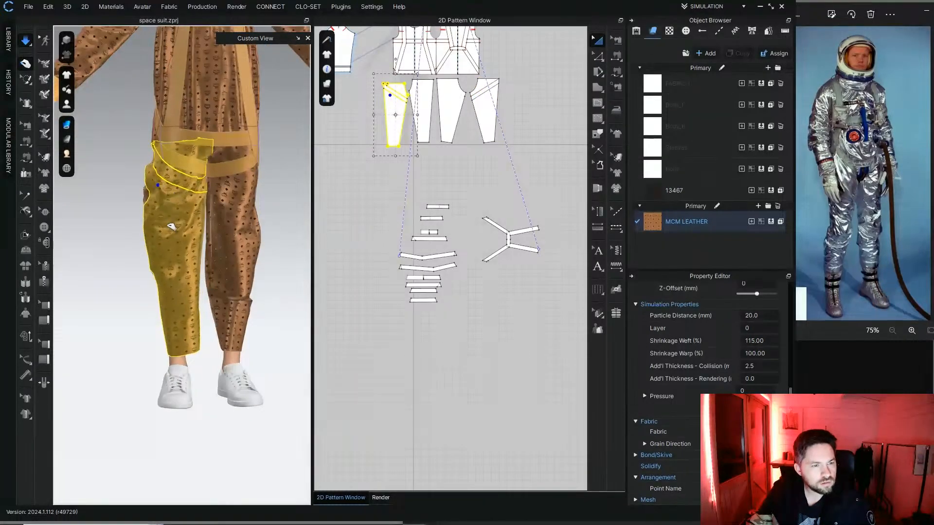
Step: Pull the front panel of the wearer's left trouser leg into folds, then stop the simulation
{"action": "right_click_drag", "start_coordinate": [156, 198], "coordinate": [279, 178]}
{"action": "left_click", "coordinate": [202, 213]}
{"action": "left_click", "coordinate": [262, 171]}
{"action": "scroll", "coordinate": [253, 179], "scroll_direction": "down", "scroll_amount": 2}
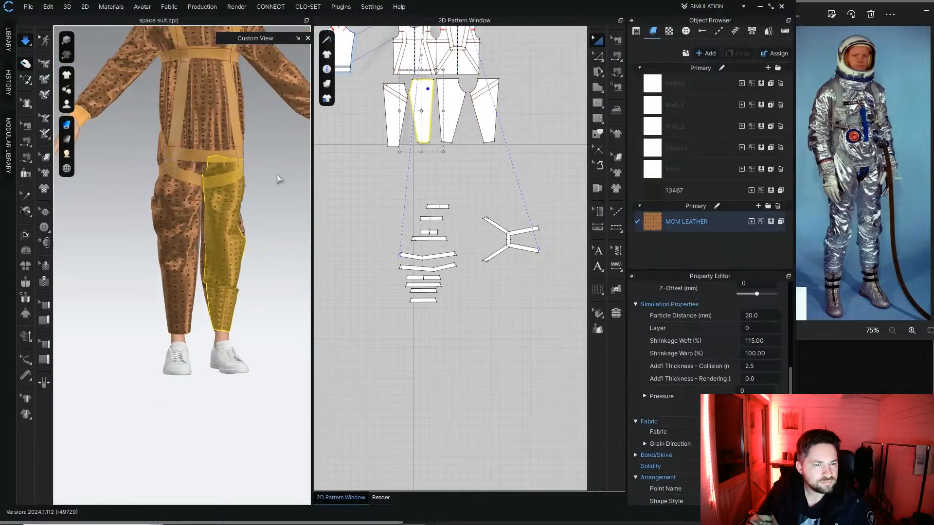
{"action": "middle_click_drag", "start_coordinate": [265, 168], "coordinate": [260, 240]}
{"action": "left_click", "coordinate": [27, 41]}
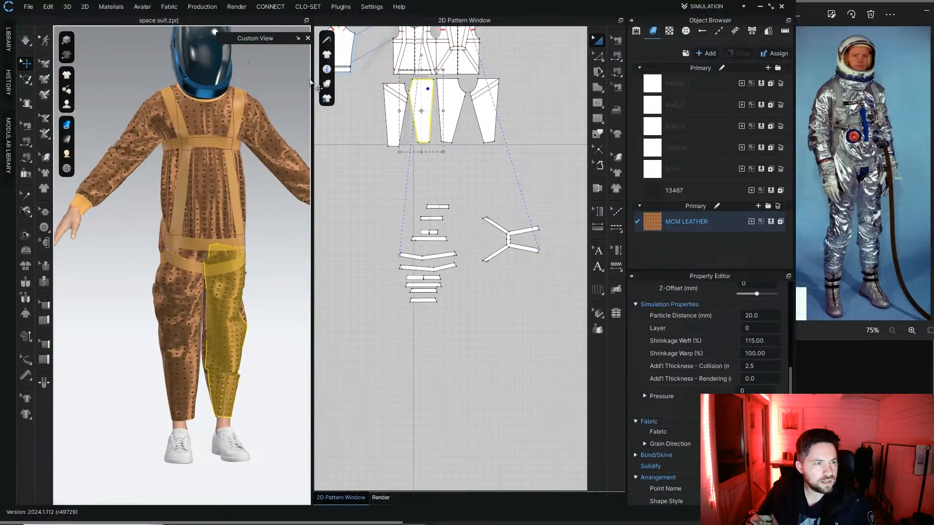
Step: Select all the harness strap patterns, set their warp shrinkage to 100%, and start the simulation
{"action": "left_click_drag", "start_coordinate": [371, 184], "coordinate": [591, 336]}
{"action": "left_click", "coordinate": [372, 192]}
{"action": "mouse_move", "coordinate": [364, 179]}
{"action": "left_mouse_down"}
{"action": "mouse_move", "coordinate": [552, 317]}
{"action": "mouse_move", "coordinate": [573, 350]}
{"action": "left_mouse_up"}
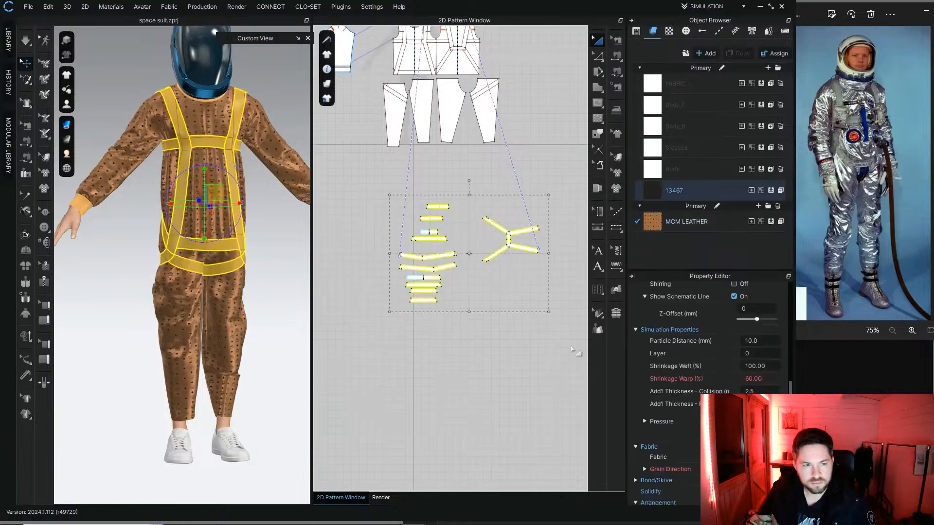
{"action": "left_click", "coordinate": [765, 380]}
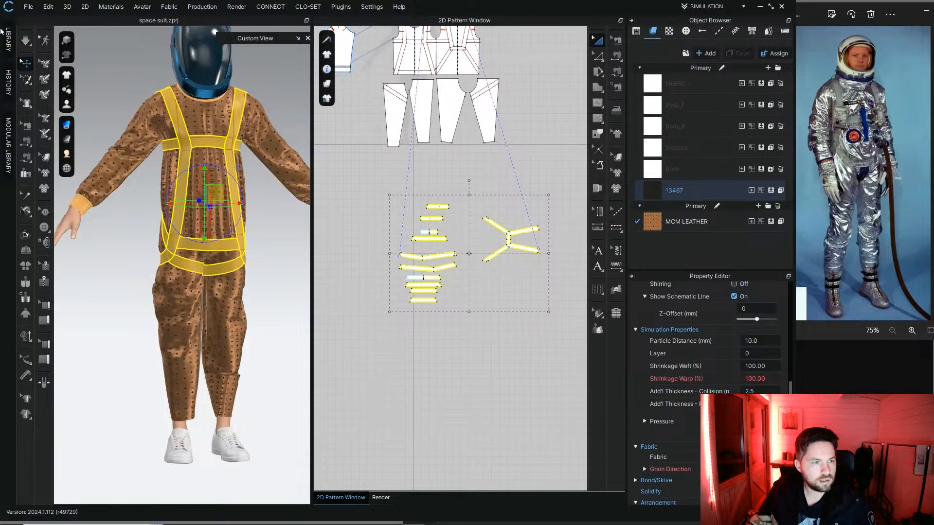
{"action": "left_click", "coordinate": [28, 43]}
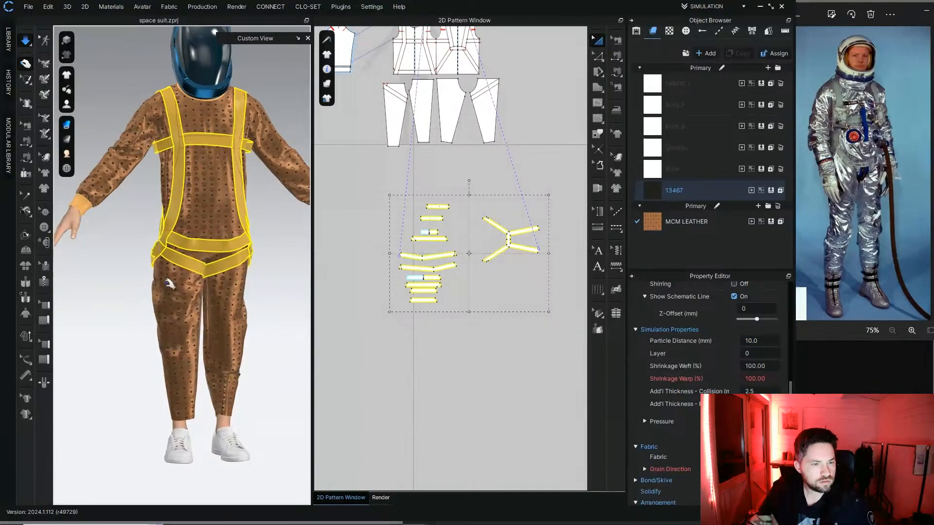
Step: Pull the front panels of both trouser legs into place during the simulation, then clear the selection
{"action": "left_click", "coordinate": [220, 315]}
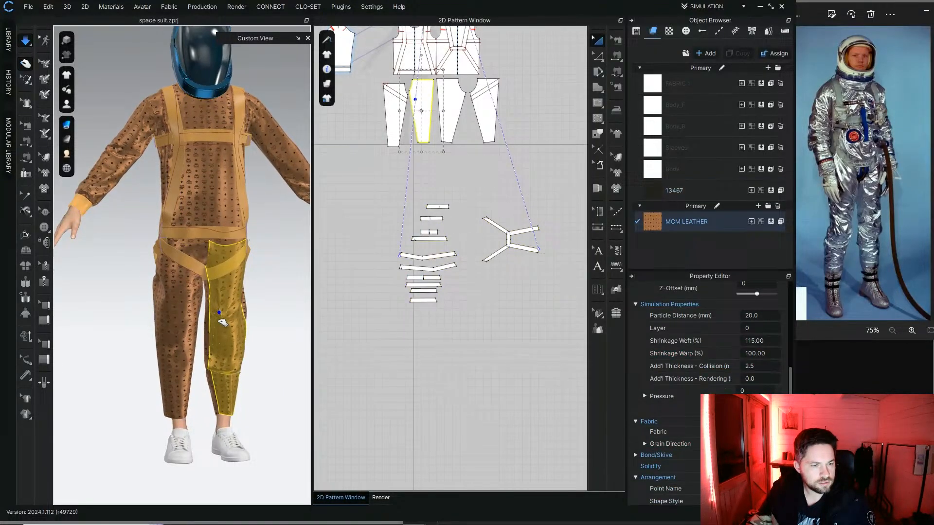
{"action": "left_click", "coordinate": [193, 311]}
{"action": "right_click_drag", "start_coordinate": [181, 308], "coordinate": [130, 302]}
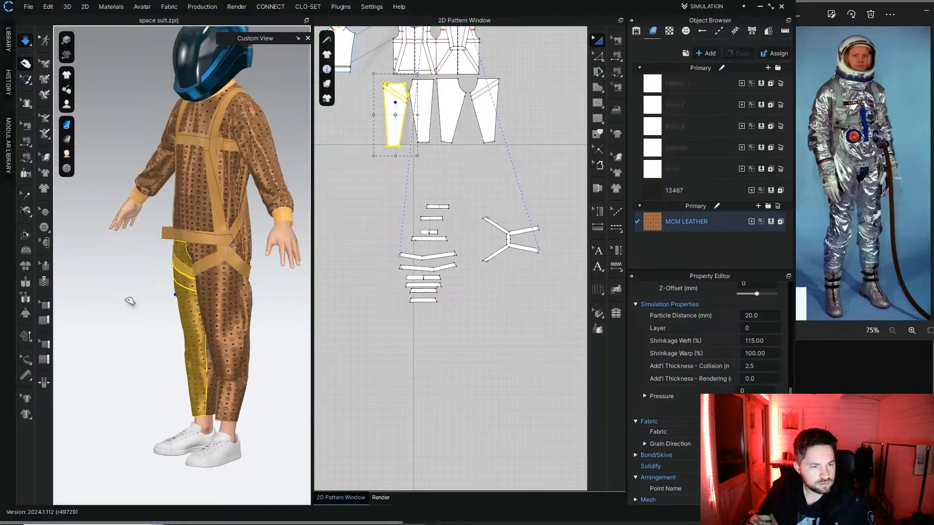
{"action": "left_click", "coordinate": [130, 302]}
Step: Pull the back panel of the wearer's right trouser leg into place around the thigh strap and seat
{"action": "right_click_drag", "start_coordinate": [150, 265], "coordinate": [290, 253]}
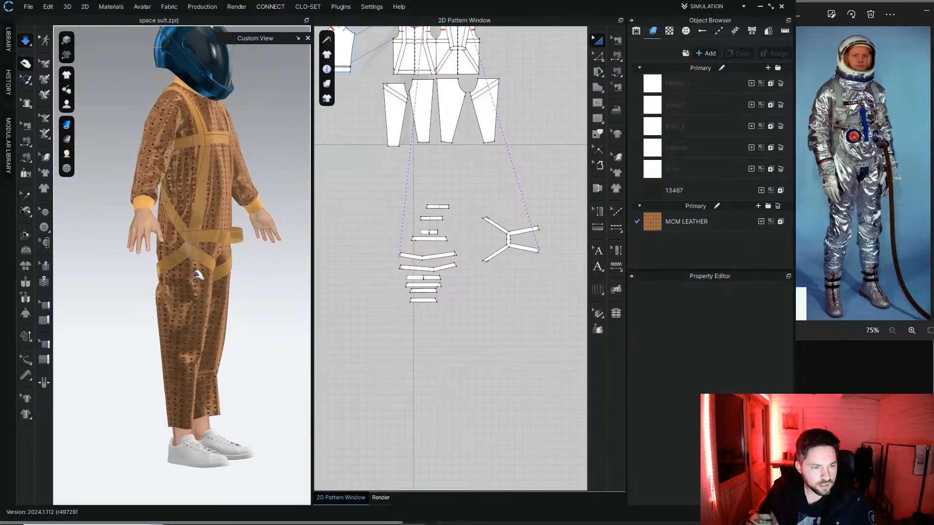
{"action": "scroll", "coordinate": [198, 275], "scroll_direction": "up", "scroll_amount": 3}
{"action": "right_click_drag", "start_coordinate": [229, 271], "coordinate": [245, 269]}
{"action": "left_click", "coordinate": [201, 308]}
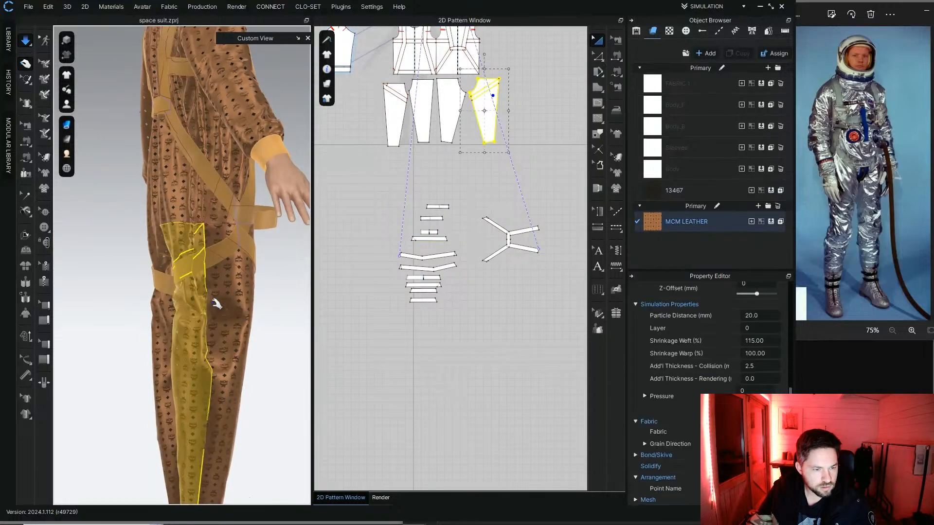
{"action": "right_click_drag", "start_coordinate": [186, 297], "coordinate": [201, 273]}
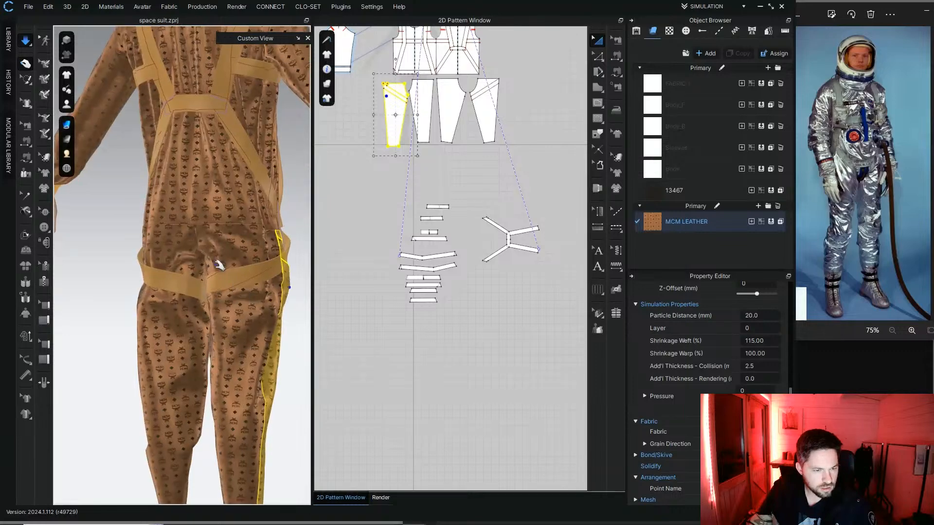
{"action": "left_click", "coordinate": [201, 273]}
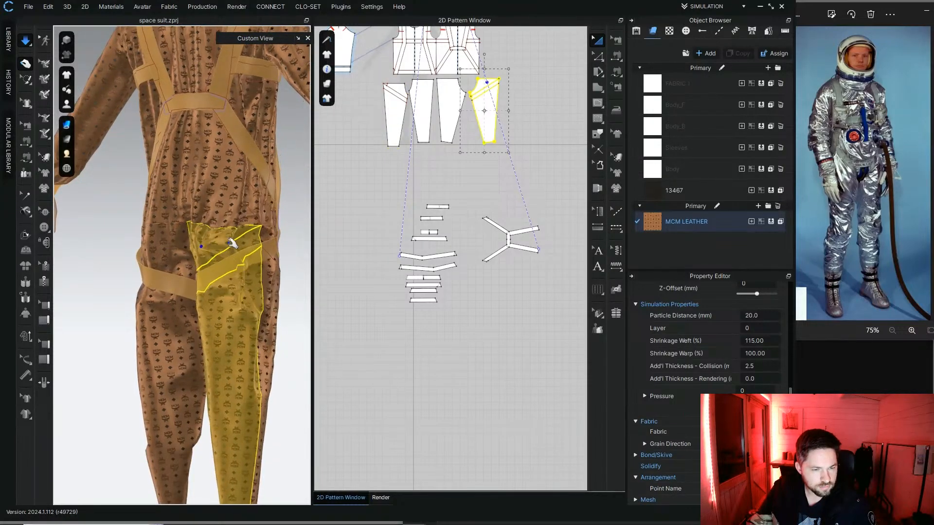
{"action": "left_click_drag", "start_coordinate": [210, 240], "coordinate": [288, 222]}
{"action": "left_click_drag", "start_coordinate": [231, 226], "coordinate": [222, 225]}
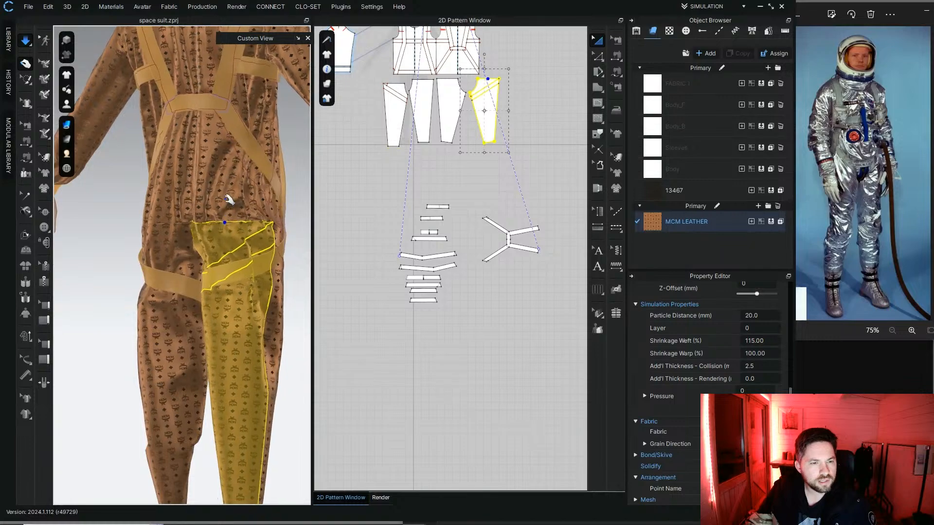
Step: Adjust the drape of the lower back panel and the back panel of the wearer's left trouser leg
{"action": "left_click", "coordinate": [229, 199]}
{"action": "right_click_drag", "start_coordinate": [190, 231], "coordinate": [224, 229]}
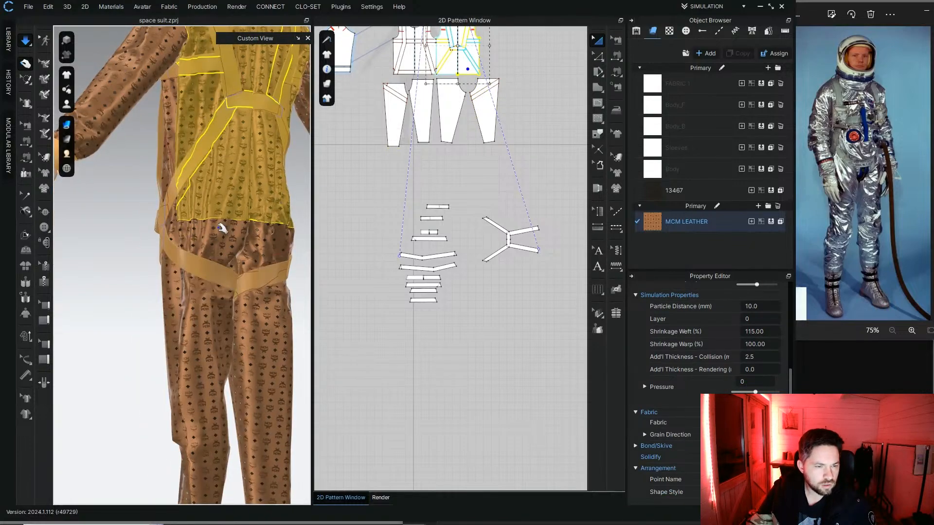
{"action": "left_click_drag", "start_coordinate": [241, 229], "coordinate": [265, 230]}
{"action": "right_click_drag", "start_coordinate": [198, 226], "coordinate": [295, 245]}
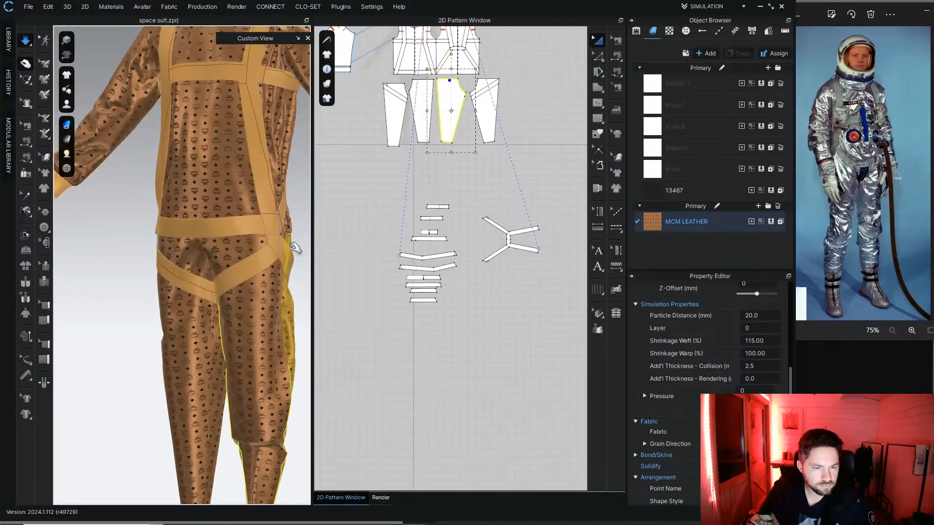
{"action": "left_click", "coordinate": [126, 276]}
{"action": "middle_click_drag", "start_coordinate": [124, 233], "coordinate": [107, 296]}
Step: Tighten the front waist strap by setting its warp shrinkage to 83%, then clear the selection
{"action": "left_click", "coordinate": [173, 288]}
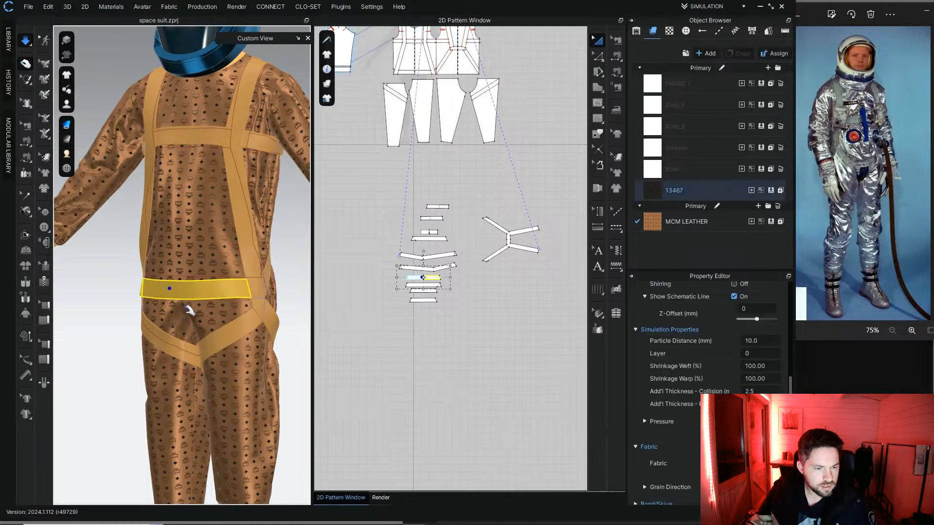
{"action": "right_click_drag", "start_coordinate": [173, 288], "coordinate": [225, 250]}
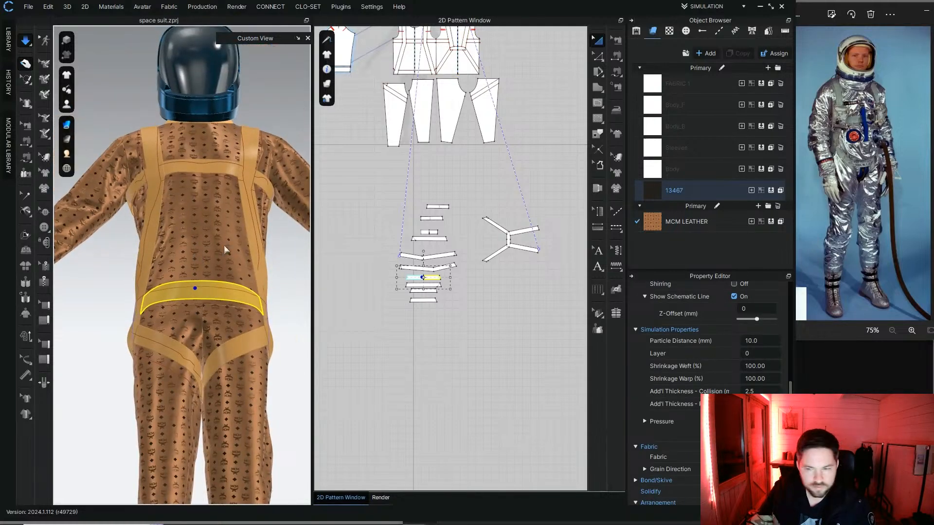
{"action": "double_click", "coordinate": [767, 380]}
{"action": "type", "text": "94"}
{"action": "key", "text": "Return"}
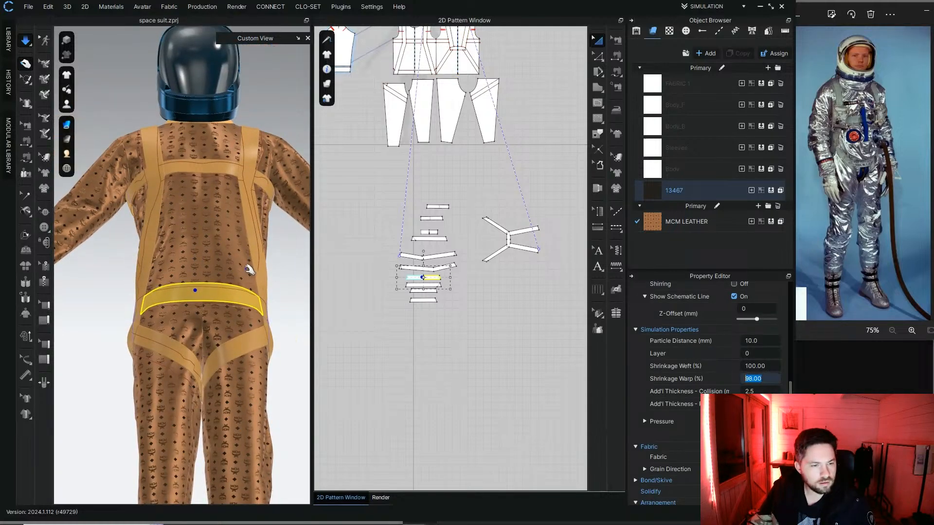
{"action": "key", "text": "Down"}
{"action": "key", "text": "Down"}
{"action": "key", "text": "Down"}
{"action": "key", "text": "Down"}
{"action": "key", "text": "Down"}
{"action": "key", "text": "Down"}
{"action": "key", "text": "Down"}
{"action": "key", "text": "Down"}
{"action": "key", "text": "Down"}
{"action": "key", "text": "Down"}
{"action": "key", "text": "Down"}
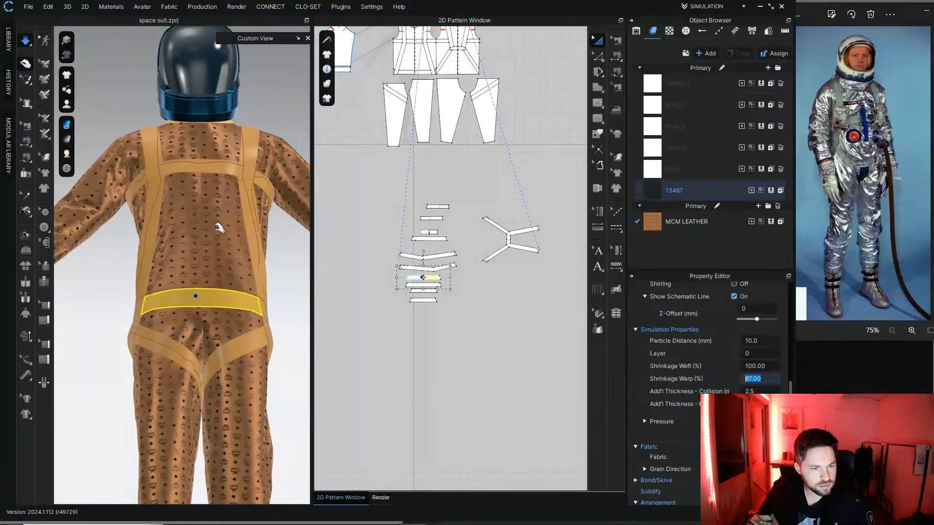
{"action": "right_click_drag", "start_coordinate": [217, 227], "coordinate": [208, 317]}
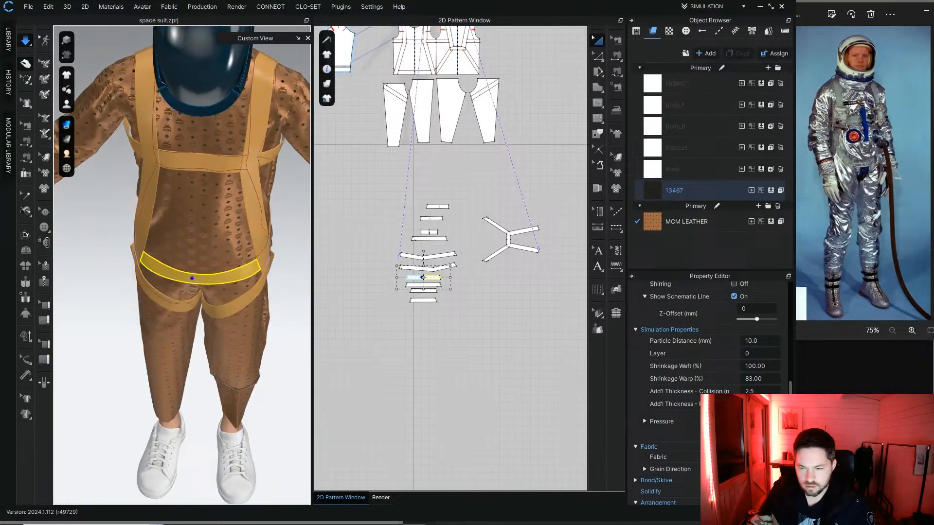
{"action": "left_click", "coordinate": [286, 319]}
{"action": "right_click_drag", "start_coordinate": [286, 319], "coordinate": [185, 207]}
Step: Adjust the warp shrinkage of the two side chest strap pieces under the arms
{"action": "left_click", "coordinate": [247, 199]}
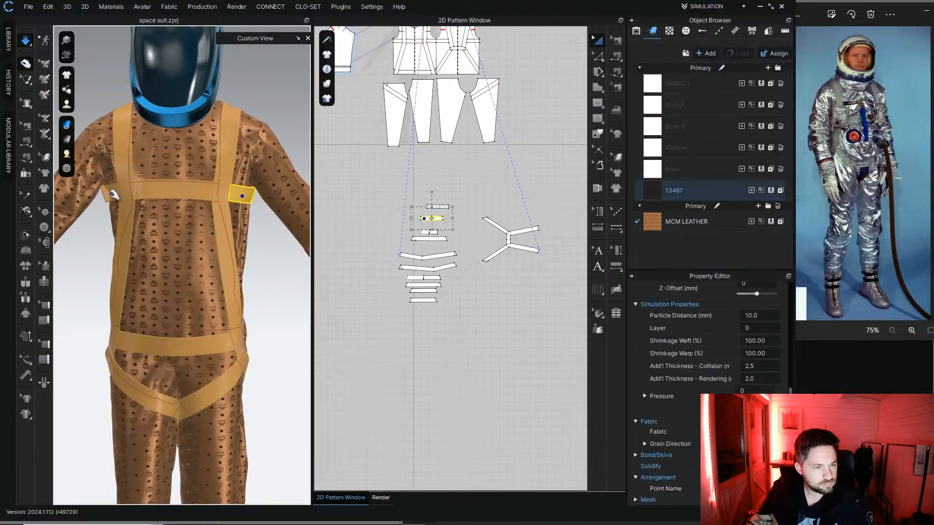
{"action": "left_click", "coordinate": [769, 353]}
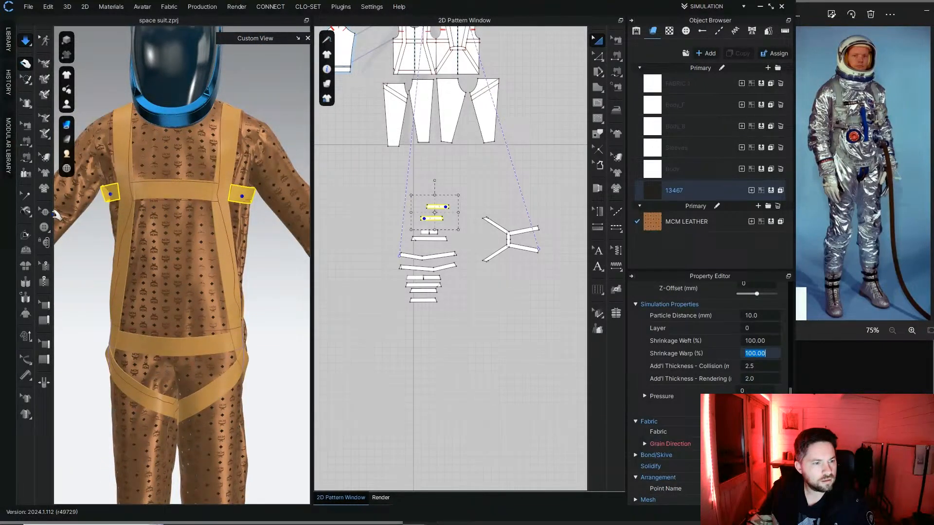
{"action": "left_click", "coordinate": [270, 240]}
Step: Tighten the front chest strap by reducing its warp shrinkage to about 97%
{"action": "right_click_drag", "start_coordinate": [167, 213], "coordinate": [252, 232]}
{"action": "left_click", "coordinate": [201, 200]}
{"action": "left_click", "coordinate": [766, 377]}
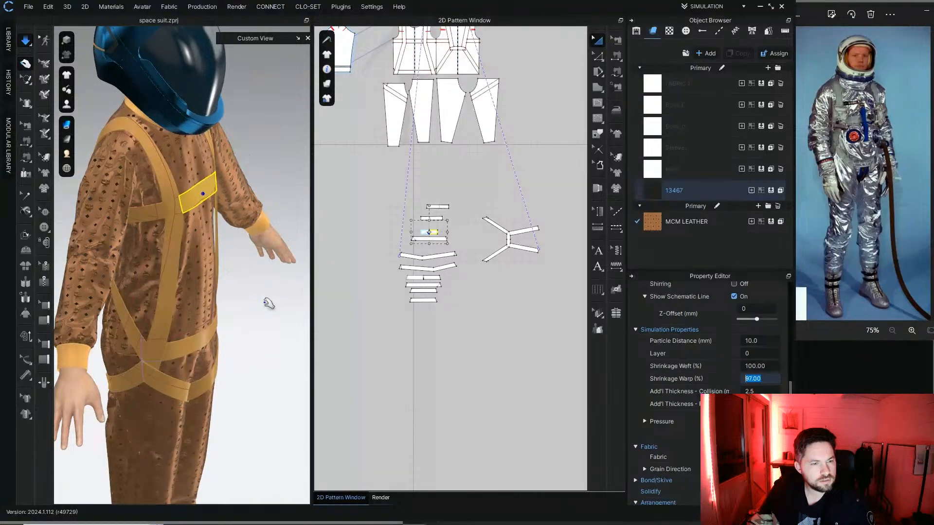
{"action": "key", "text": "Down"}
{"action": "right_click_drag", "start_coordinate": [244, 301], "coordinate": [214, 316]}
{"action": "left_click", "coordinate": [269, 286]}
Step: Examine the fit of the simulated suit and harness from the side and the front
{"action": "scroll", "coordinate": [214, 316], "scroll_direction": "up", "scroll_amount": 1}
{"action": "scroll", "coordinate": [214, 316], "scroll_direction": "down", "scroll_amount": 3}
{"action": "middle_click_drag", "start_coordinate": [194, 319], "coordinate": [180, 227]}
{"action": "right_click_drag", "start_coordinate": [180, 227], "coordinate": [217, 277]}
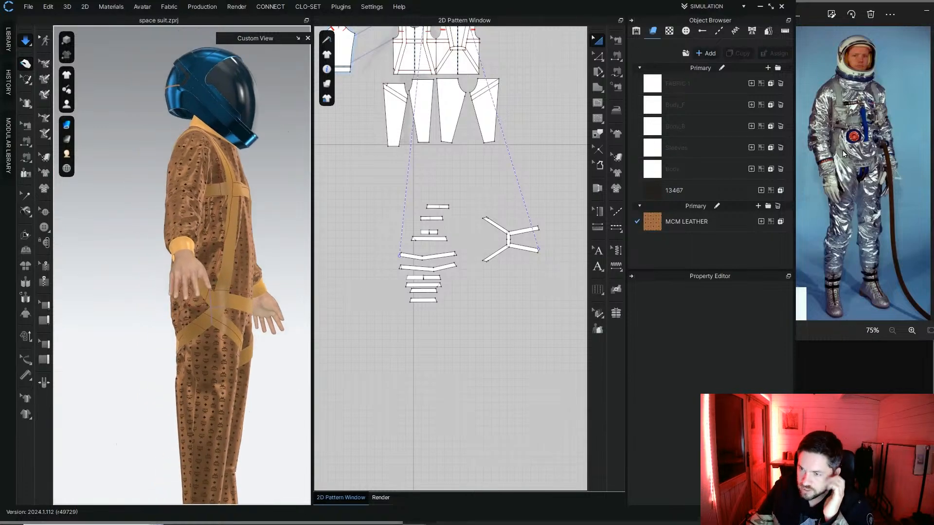
{"action": "right_click_drag", "start_coordinate": [249, 239], "coordinate": [339, 249]}
{"action": "right_click_drag", "start_coordinate": [242, 362], "coordinate": [260, 270]}
{"action": "scroll", "coordinate": [268, 253], "scroll_direction": "up", "scroll_amount": 6}
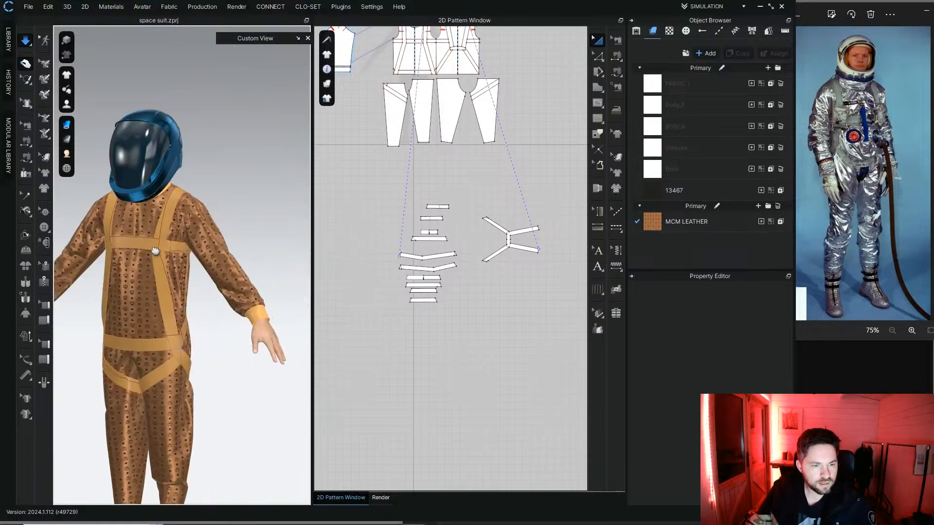
Step: Pull the fabric of the wearer's left sleeve, then stop the simulation
{"action": "left_click", "coordinate": [265, 238]}
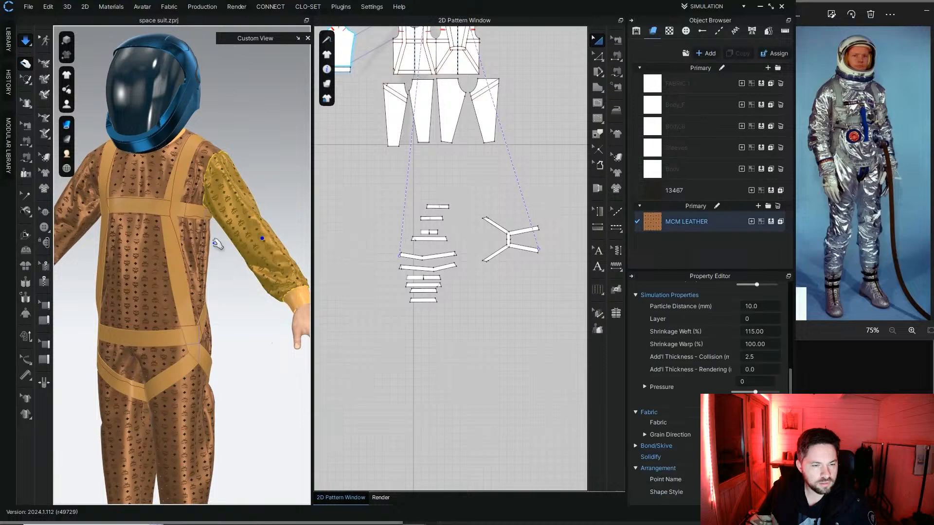
{"action": "right_click_drag", "start_coordinate": [266, 238], "coordinate": [240, 249]}
{"action": "left_click", "coordinate": [25, 43]}
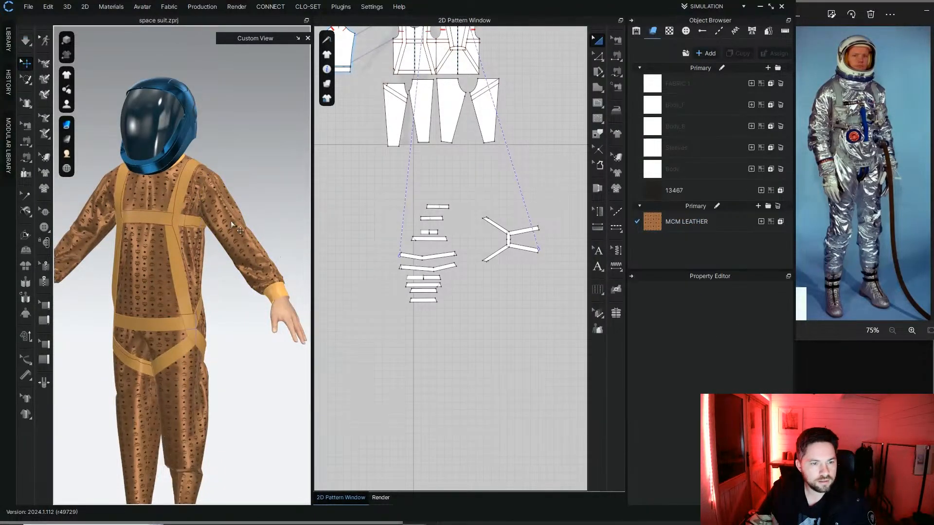
{"action": "left_click", "coordinate": [598, 56]}
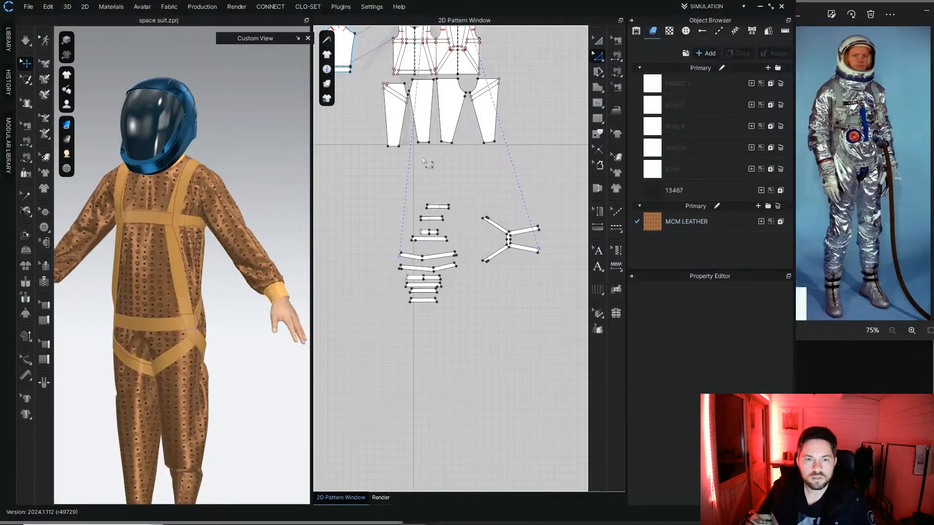
{"action": "left_click", "coordinate": [599, 41]}
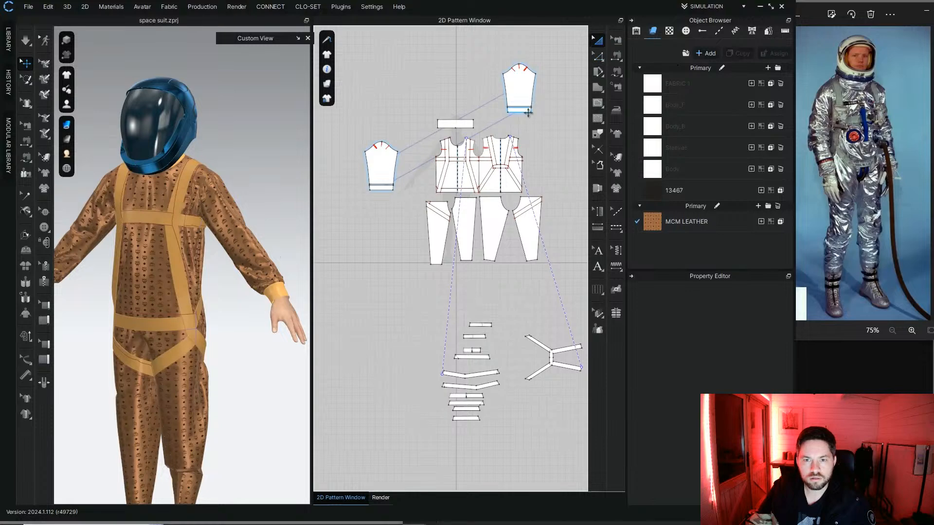
{"action": "left_click", "coordinate": [523, 108]}
{"action": "left_click", "coordinate": [388, 187], "text": "shift"}
{"action": "left_click_drag", "start_coordinate": [388, 187], "coordinate": [392, 216], "text": "shift"}
{"action": "key", "text": "ctrl+z"}
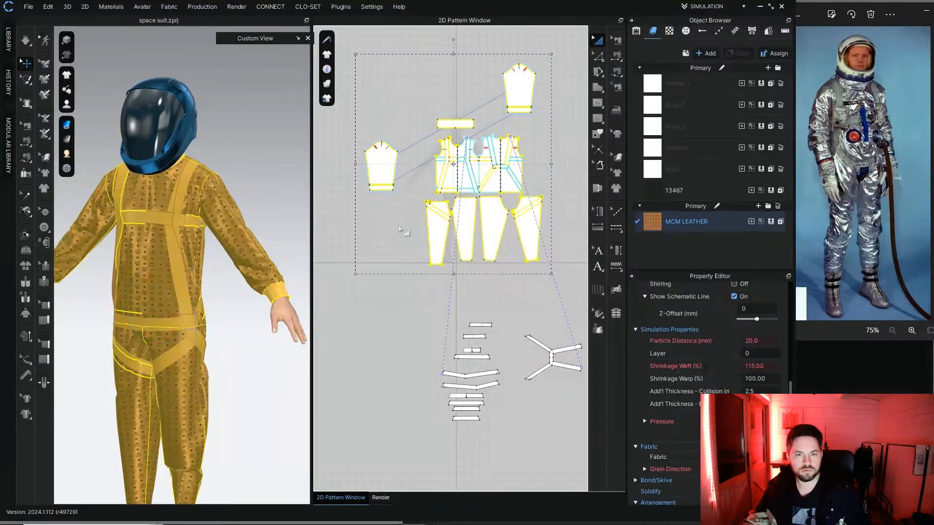
{"action": "left_click", "coordinate": [399, 223]}
Step: Move both cuff patterns clear below their sleeves and place the two sleeves side by side in the 2D layout
{"action": "left_click_drag", "start_coordinate": [381, 208], "coordinate": [382, 216]}
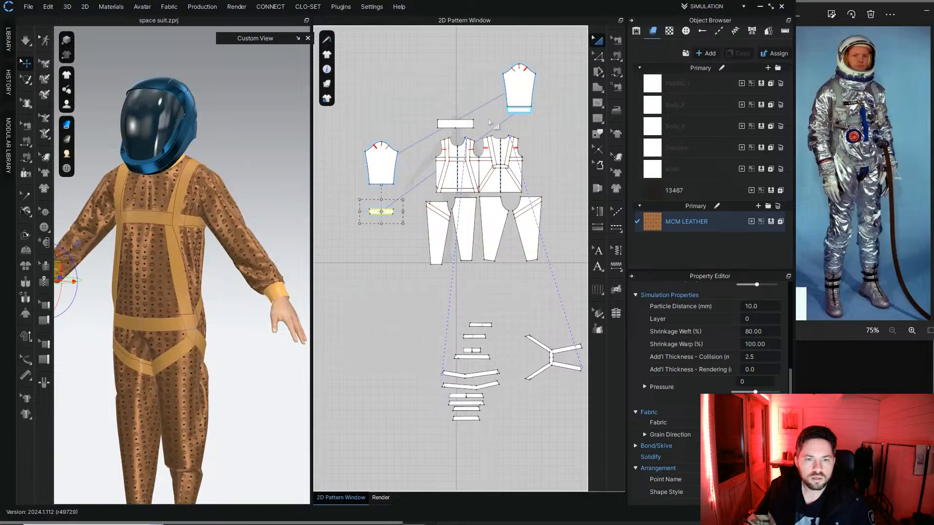
{"action": "left_click_drag", "start_coordinate": [523, 112], "coordinate": [522, 126]}
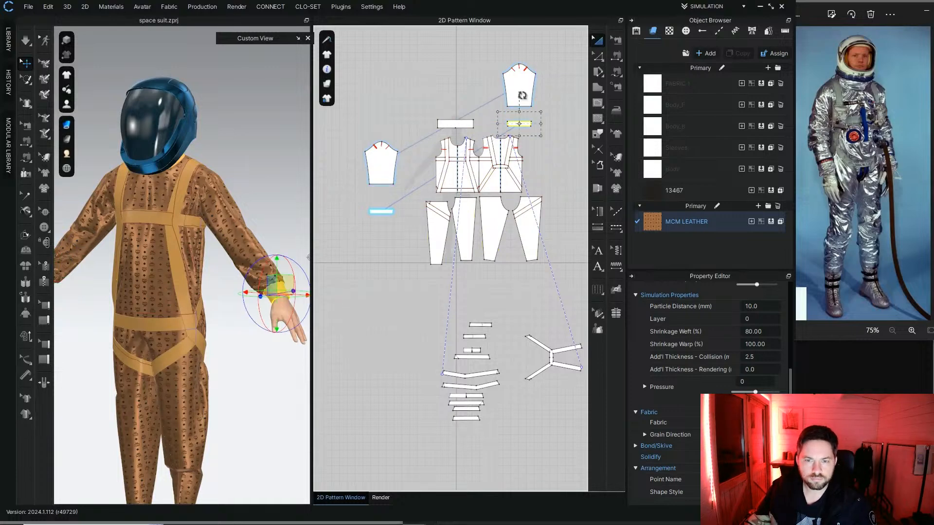
{"action": "left_click", "coordinate": [523, 87], "text": "shift"}
{"action": "left_click_drag", "start_coordinate": [352, 194], "coordinate": [343, 168]}
{"action": "left_click", "coordinate": [361, 236]}
{"action": "scroll", "coordinate": [358, 233], "scroll_direction": "up", "scroll_amount": 3}
{"action": "middle_click_drag", "start_coordinate": [357, 233], "coordinate": [462, 252]}
{"action": "left_click_drag", "start_coordinate": [451, 212], "coordinate": [451, 227]}
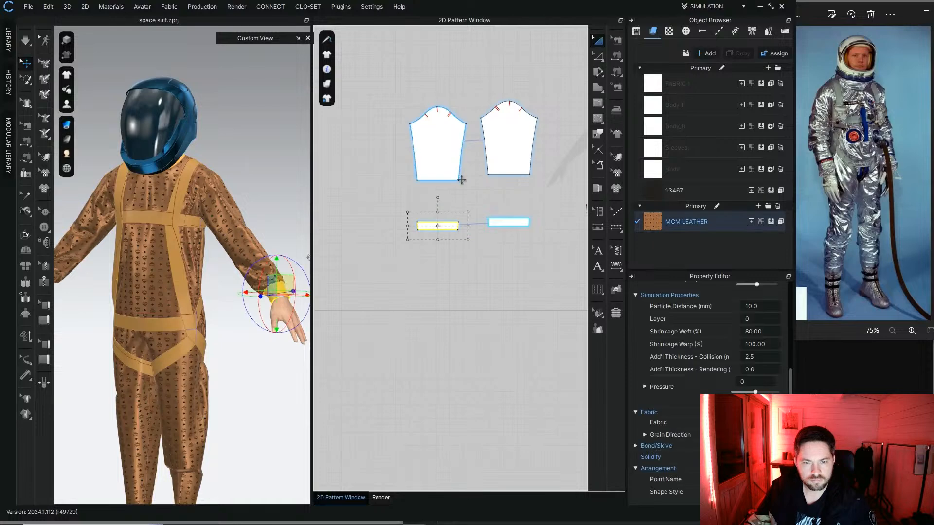
{"action": "left_click", "coordinate": [282, 215]}
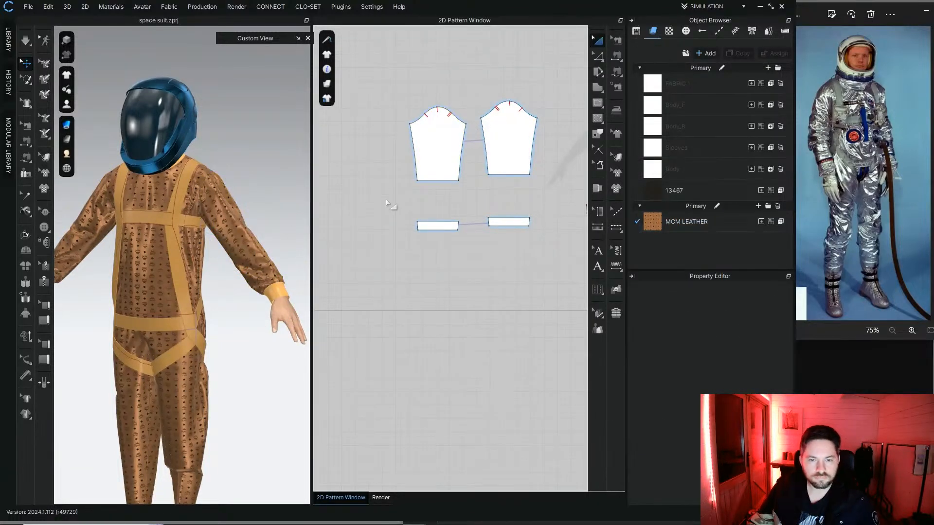
Step: Select both cuff patterns and freeze them
{"action": "left_click_drag", "start_coordinate": [545, 266], "coordinate": [545, 267]}
{"action": "right_click", "coordinate": [518, 228]}
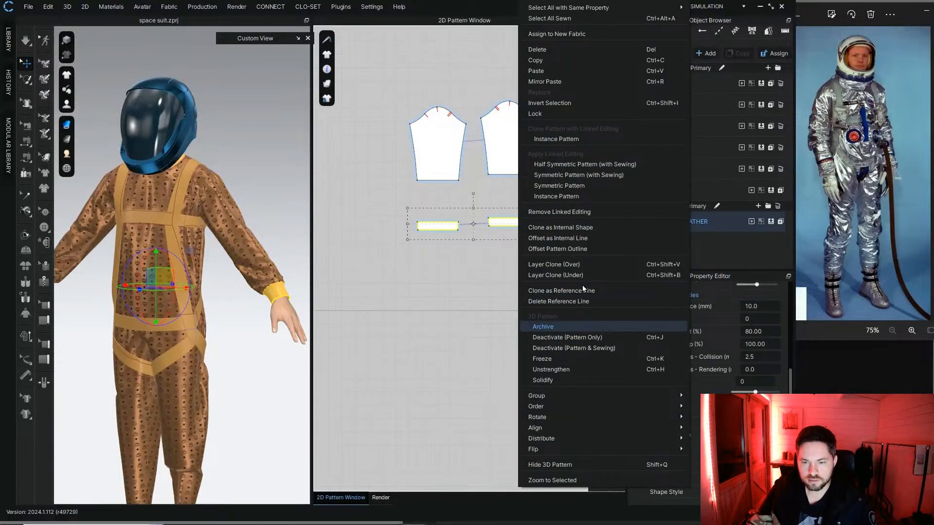
{"action": "left_click", "coordinate": [573, 361]}
{"action": "left_click", "coordinate": [486, 298]}
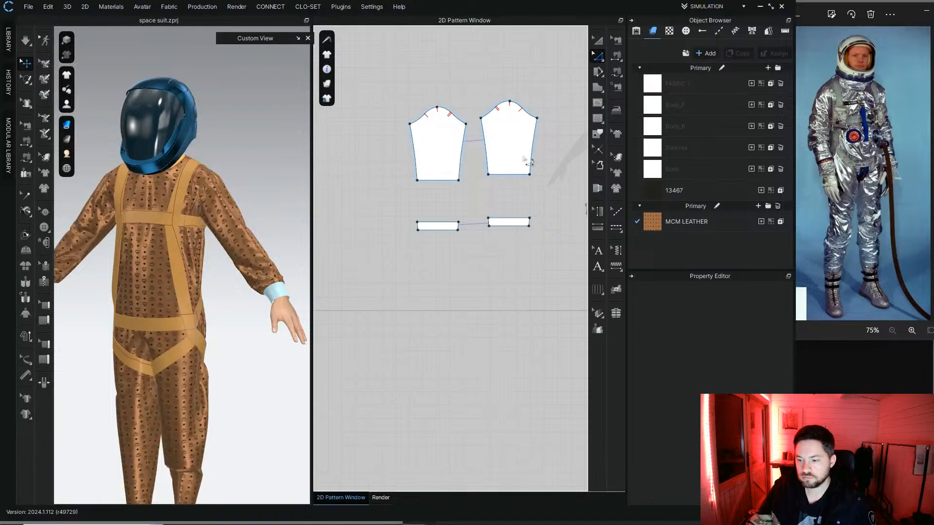
Step: Lengthen the linked sleeve patterns slightly by moving the hem edge downward
{"action": "left_click_drag", "start_coordinate": [550, 199], "coordinate": [552, 199]}
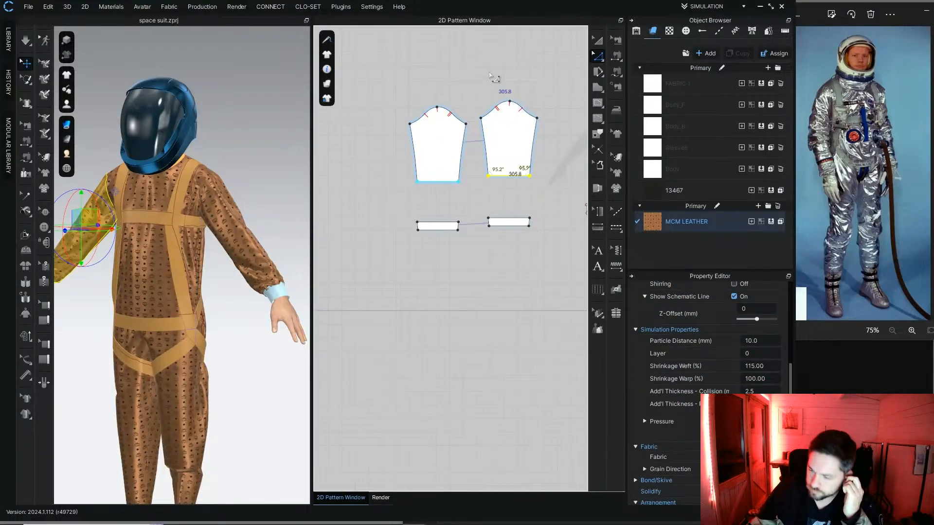
{"action": "left_click", "coordinate": [508, 74]}
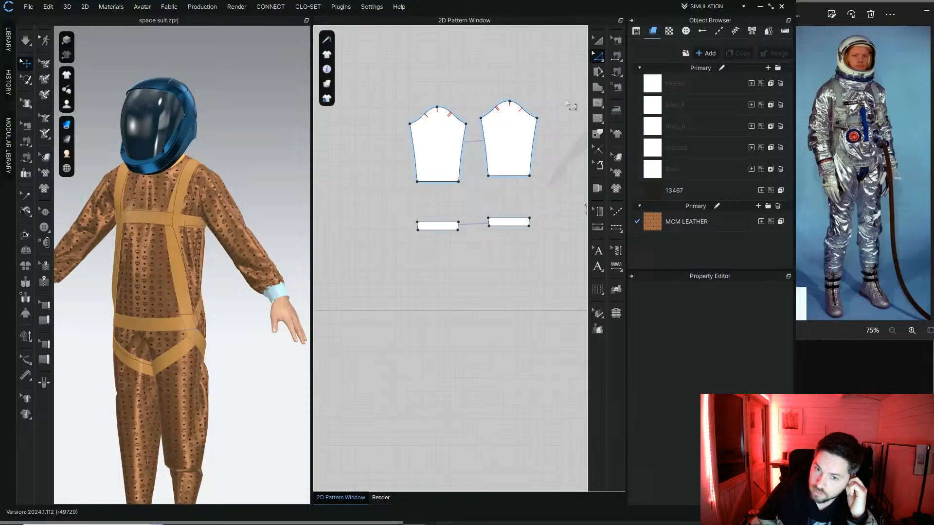
Step: Simulate the suit, grab the fabric of each sleeve in turn, and stop the simulation
{"action": "left_click", "coordinate": [23, 42]}
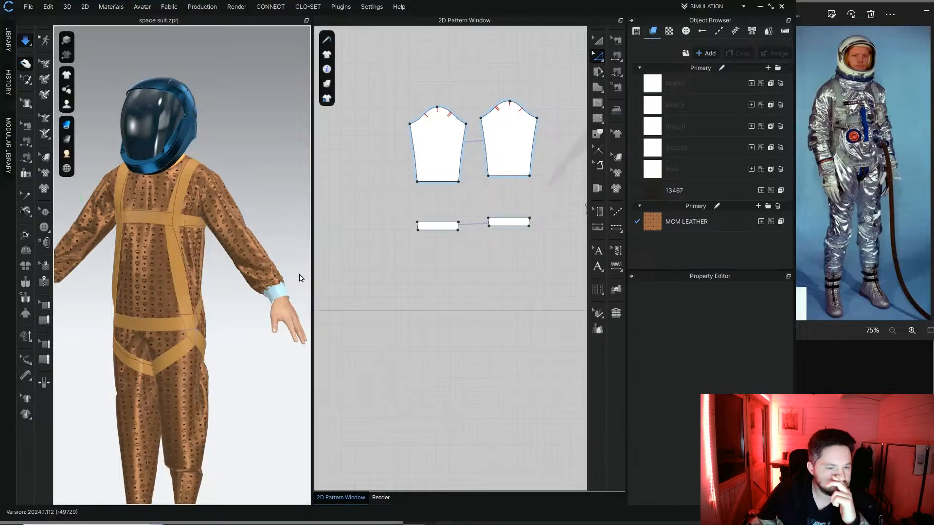
{"action": "left_click", "coordinate": [248, 252]}
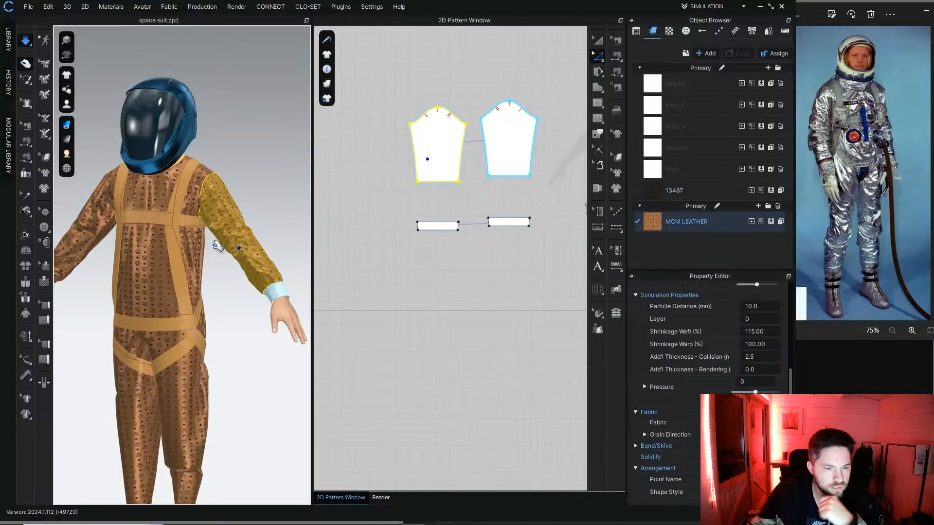
{"action": "right_click_drag", "start_coordinate": [248, 252], "coordinate": [164, 225]}
{"action": "left_click", "coordinate": [165, 225]}
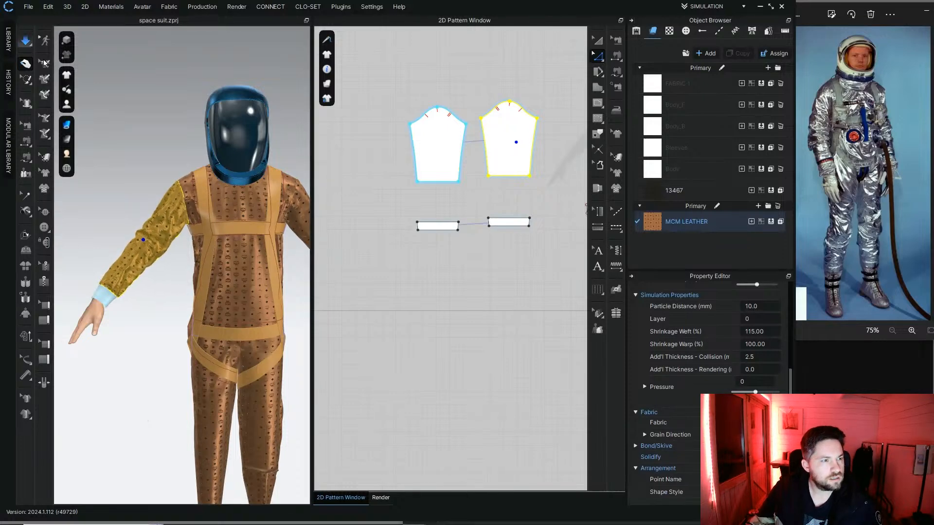
{"action": "left_click", "coordinate": [29, 44]}
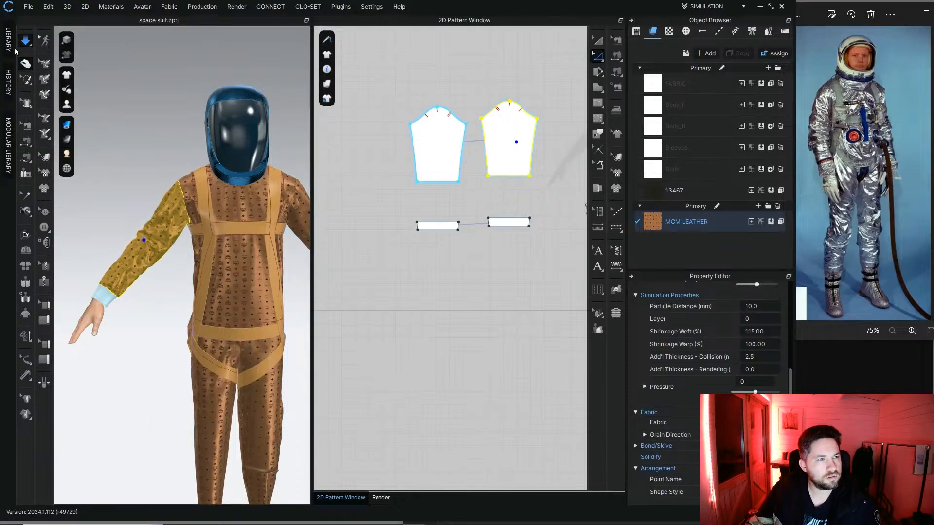
{"action": "key", "text": "space"}
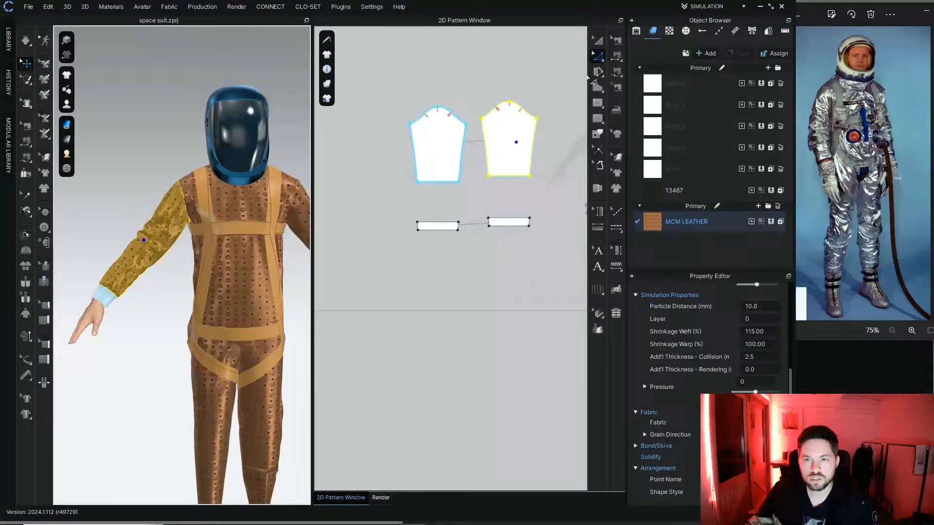
Step: Draw a horizontal internal line across the full width of the linked sleeve patterns, just below the sleeve cap corners
{"action": "left_click", "coordinate": [598, 103]}
{"action": "scroll", "coordinate": [370, 151], "scroll_direction": "up", "scroll_amount": 5}
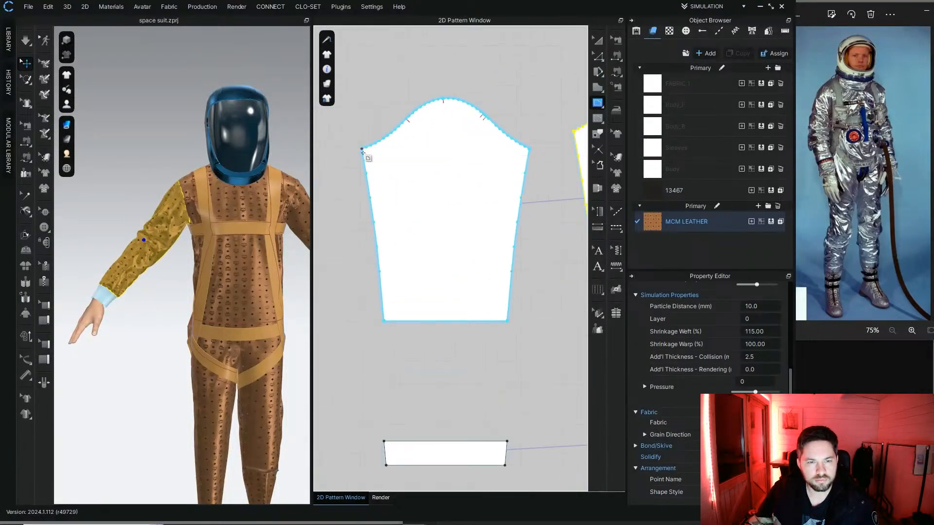
{"action": "scroll", "coordinate": [493, 166], "scroll_direction": "up", "scroll_amount": 3}
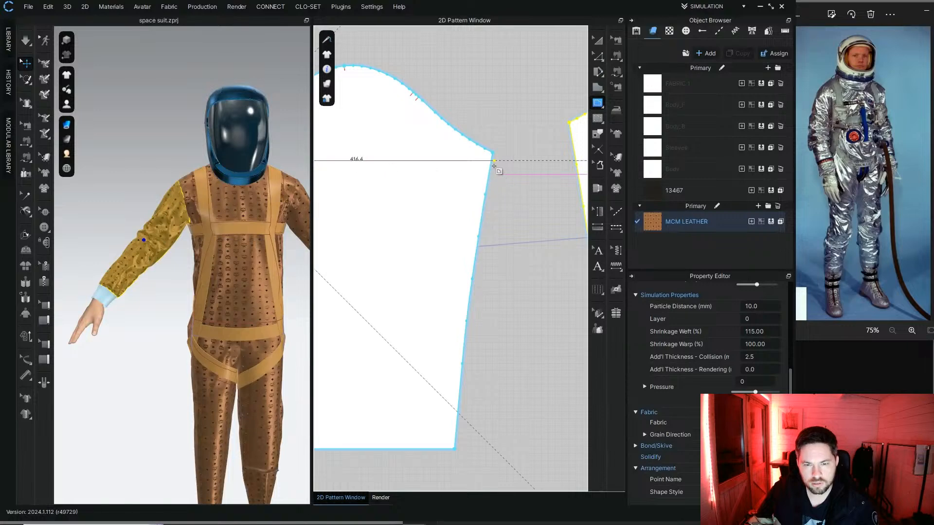
{"action": "left_click", "coordinate": [491, 166]}
{"action": "scroll", "coordinate": [507, 198], "scroll_direction": "down", "scroll_amount": 3}
{"action": "scroll", "coordinate": [560, 118], "scroll_direction": "up", "scroll_amount": 1}
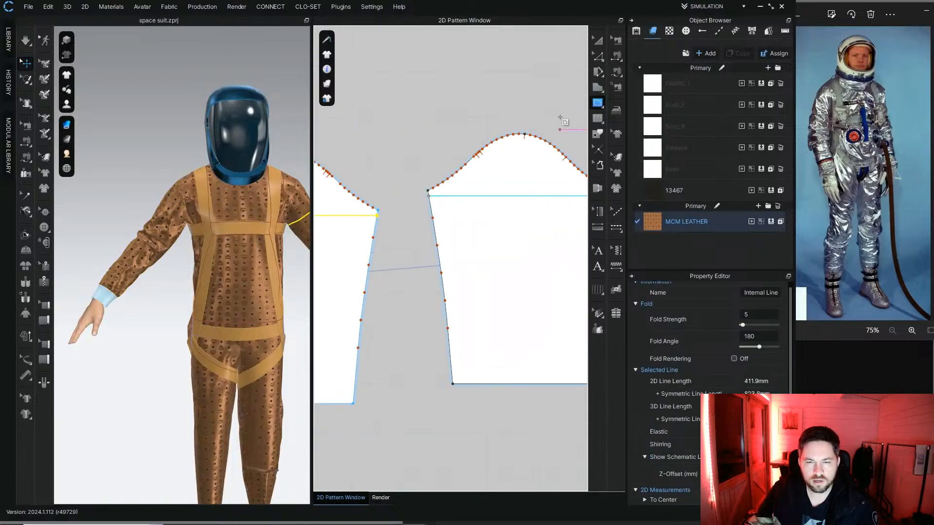
Step: Cut and sew the linked sleeve patterns along the new internal line
{"action": "left_click", "coordinate": [598, 41]}
{"action": "left_click", "coordinate": [491, 195]}
{"action": "right_click", "coordinate": [495, 197]}
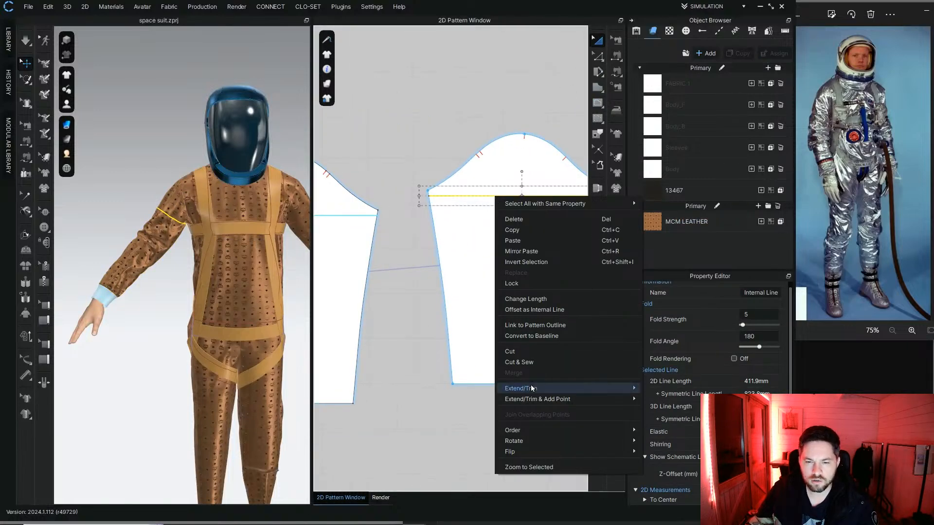
{"action": "left_click", "coordinate": [538, 363]}
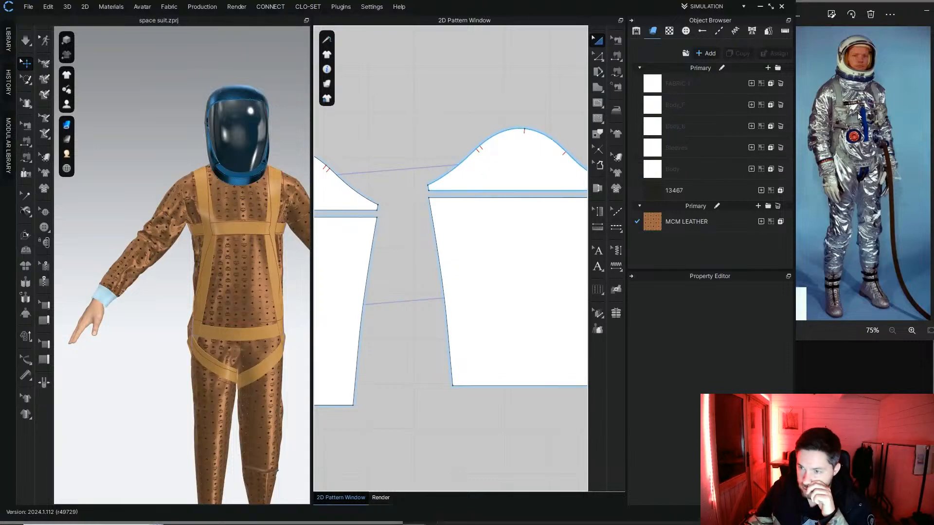
Step: Select both lower sleeve patterns for property editing and start the simulation
{"action": "right_click_drag", "start_coordinate": [117, 200], "coordinate": [201, 214]}
{"action": "scroll", "coordinate": [204, 223], "scroll_direction": "up", "scroll_amount": 5}
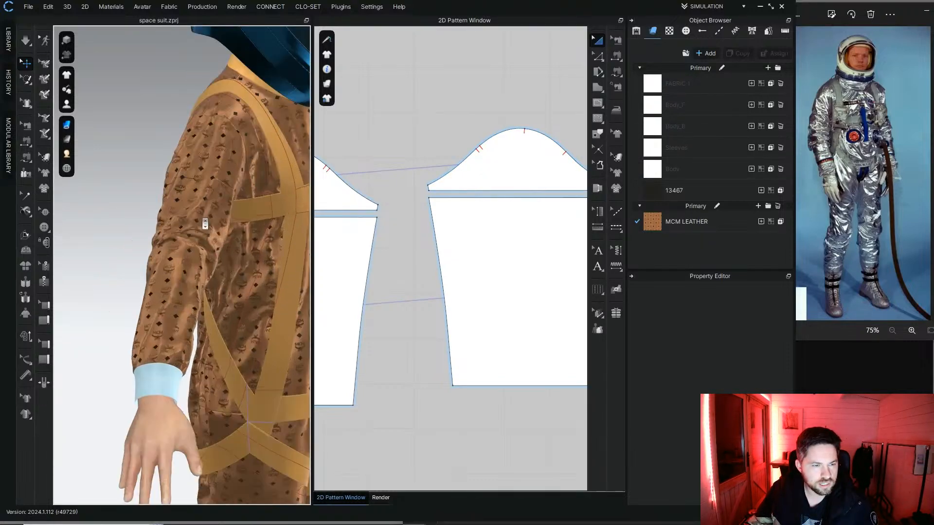
{"action": "middle_click_drag", "start_coordinate": [205, 223], "coordinate": [195, 298]}
{"action": "right_click_drag", "start_coordinate": [194, 298], "coordinate": [158, 304]}
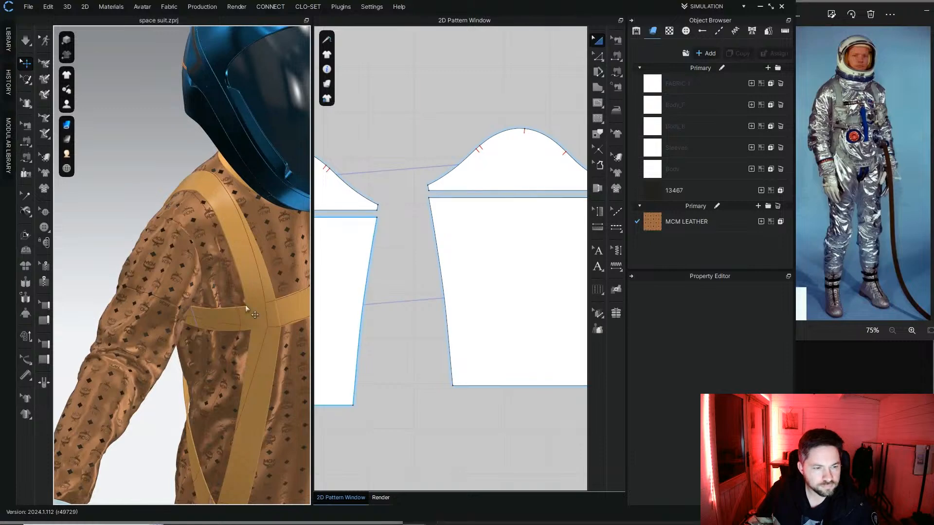
{"action": "scroll", "coordinate": [154, 282], "scroll_direction": "down", "scroll_amount": 5}
{"action": "right_click_drag", "start_coordinate": [206, 278], "coordinate": [160, 244]}
{"action": "left_click", "coordinate": [159, 260]}
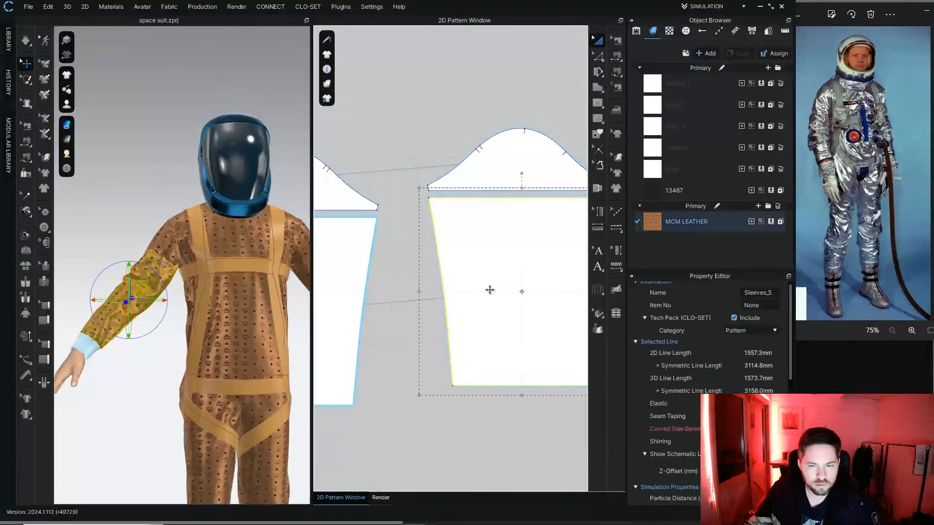
{"action": "scroll", "coordinate": [443, 320], "scroll_direction": "down", "scroll_amount": 2}
{"action": "middle_click_drag", "start_coordinate": [443, 320], "coordinate": [511, 273]}
{"action": "left_click", "coordinate": [396, 263], "text": "shift"}
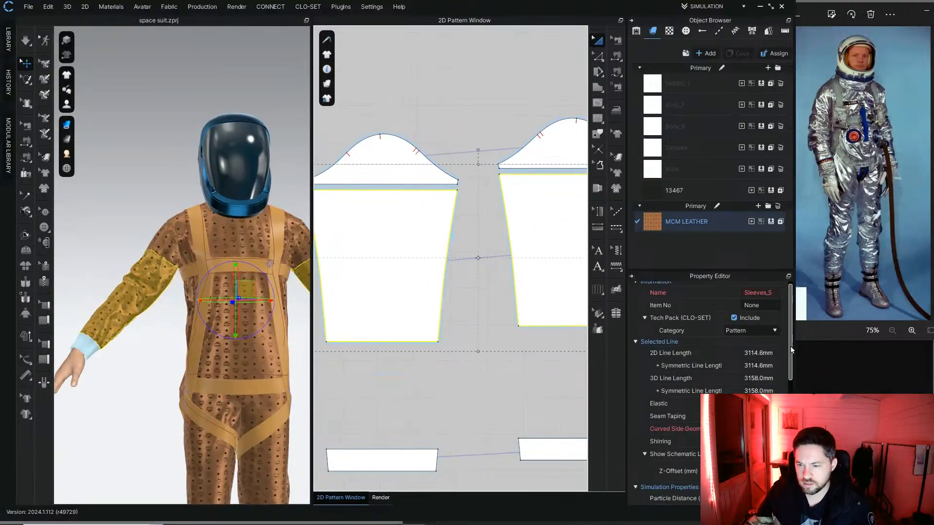
{"action": "scroll", "coordinate": [791, 349], "scroll_direction": "down", "scroll_amount": 3}
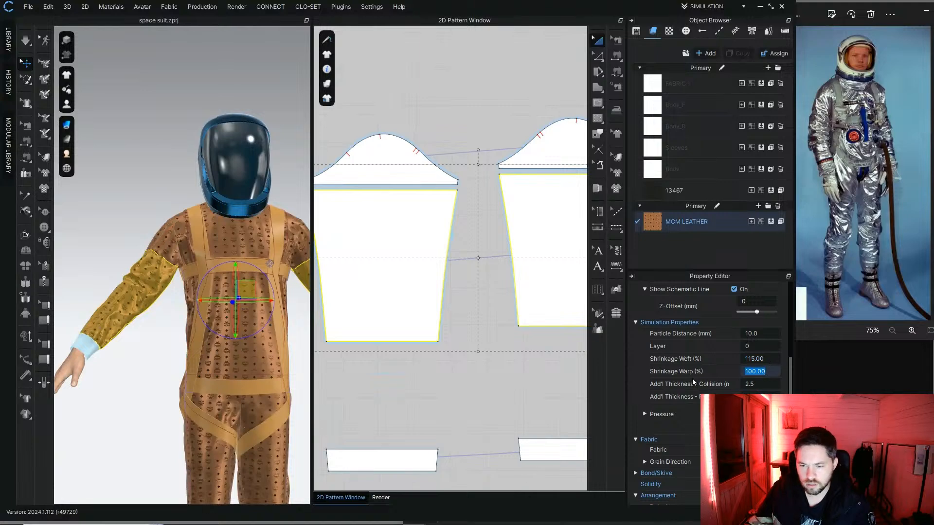
{"action": "left_click", "coordinate": [25, 40]}
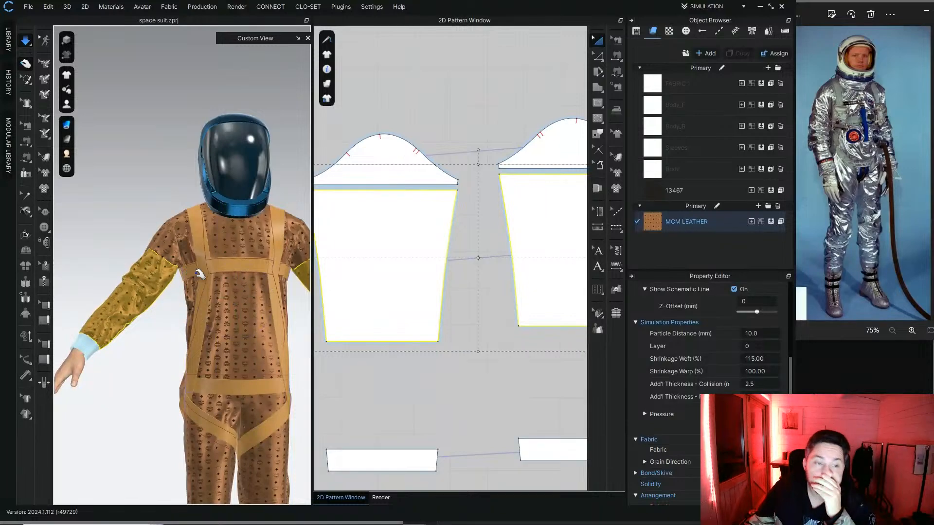
Step: Raise the Shrinkage Warp of both lower sleeve patterns to 120%
{"action": "scroll", "coordinate": [198, 273], "scroll_direction": "down", "scroll_amount": 2}
{"action": "right_click_drag", "start_coordinate": [202, 273], "coordinate": [200, 265]}
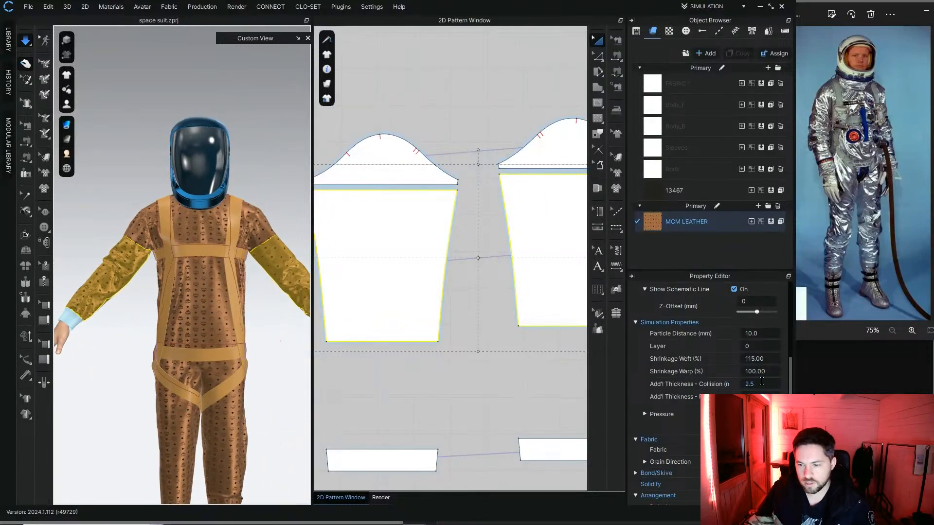
{"action": "scroll", "coordinate": [771, 371], "scroll_direction": "up", "scroll_amount": 6}
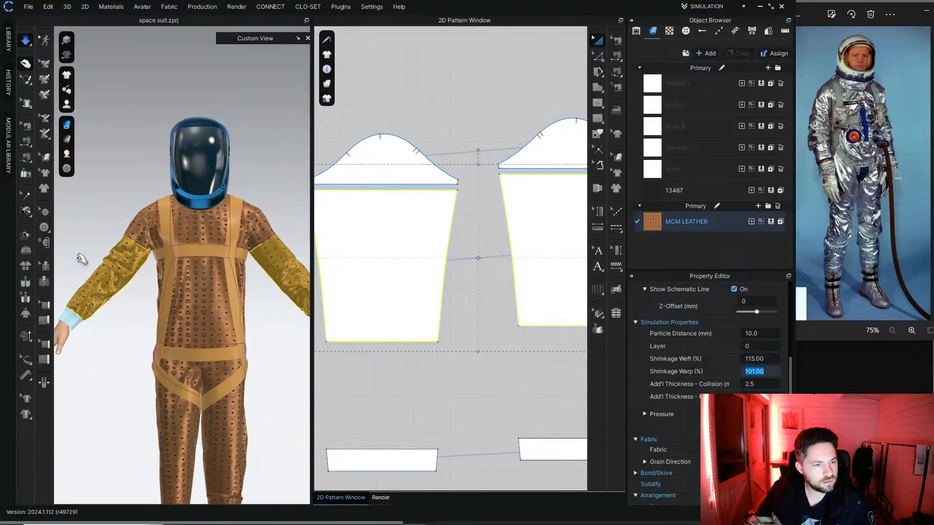
{"action": "key", "text": "Up"}
{"action": "key", "text": "Up"}
{"action": "key", "text": "Up"}
{"action": "key", "text": "Up"}
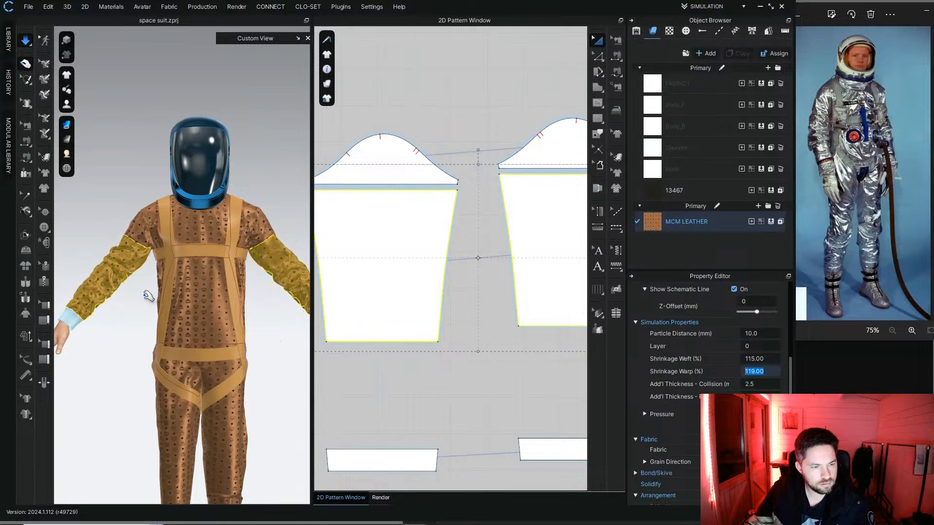
{"action": "key", "text": "Up"}
Step: Pull the fabric of the wearer's left lower sleeve outward near the elbow while the simulation runs
{"action": "middle_click_drag", "start_coordinate": [202, 314], "coordinate": [192, 280]}
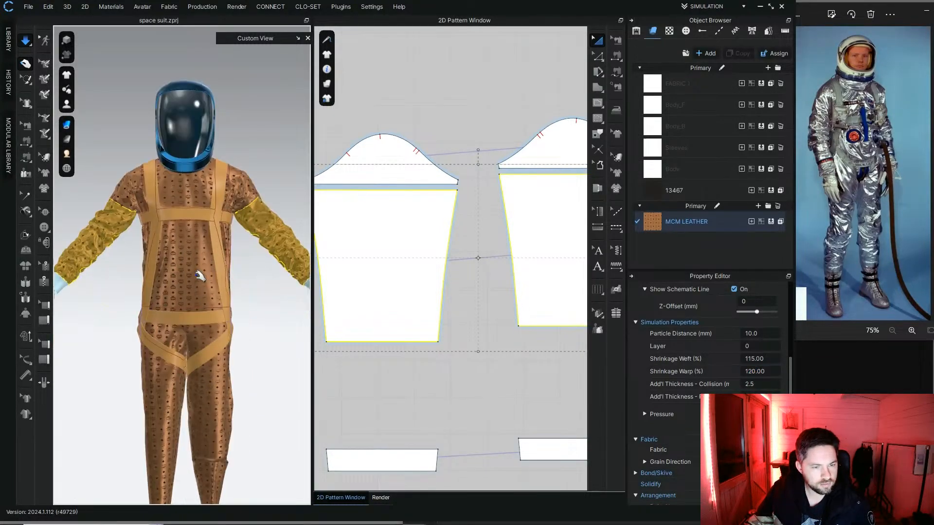
{"action": "right_click_drag", "start_coordinate": [239, 277], "coordinate": [249, 293]}
{"action": "left_click", "coordinate": [245, 277]}
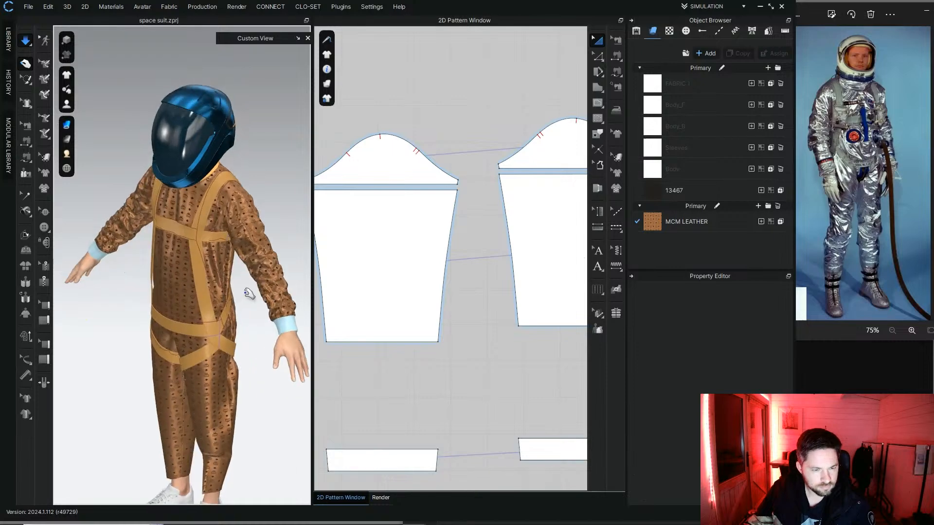
{"action": "scroll", "coordinate": [225, 276], "scroll_direction": "up", "scroll_amount": 4}
{"action": "middle_click_drag", "start_coordinate": [225, 276], "coordinate": [137, 259]}
{"action": "right_click_drag", "start_coordinate": [137, 259], "coordinate": [192, 239]}
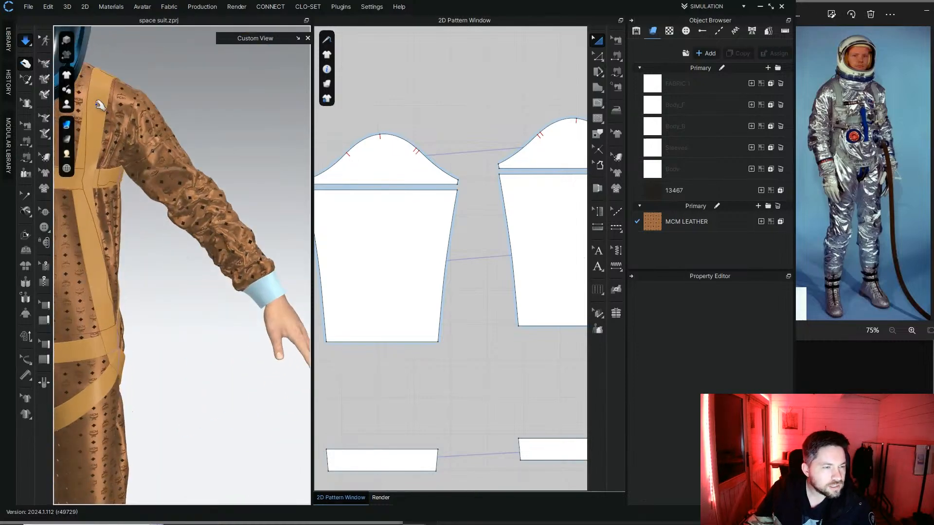
{"action": "left_click", "coordinate": [25, 42]}
{"action": "left_click", "coordinate": [26, 42]}
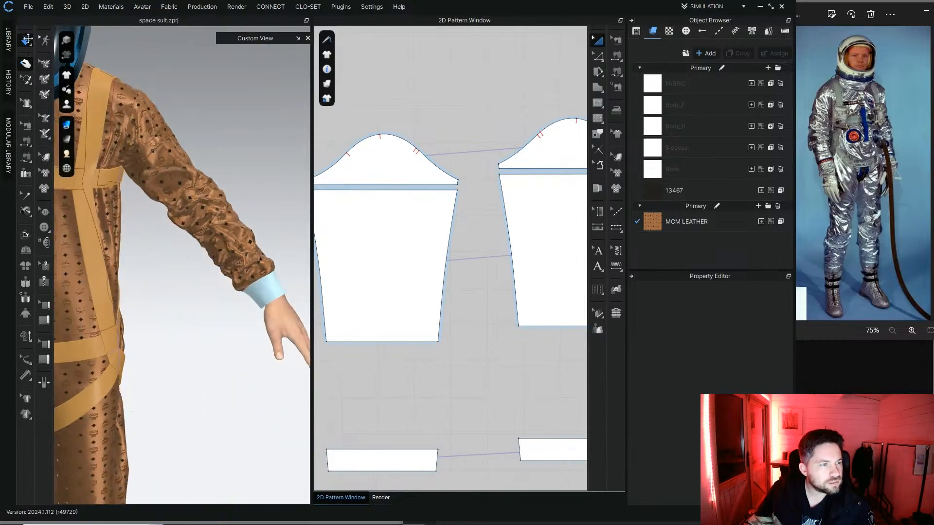
{"action": "left_click", "coordinate": [248, 257]}
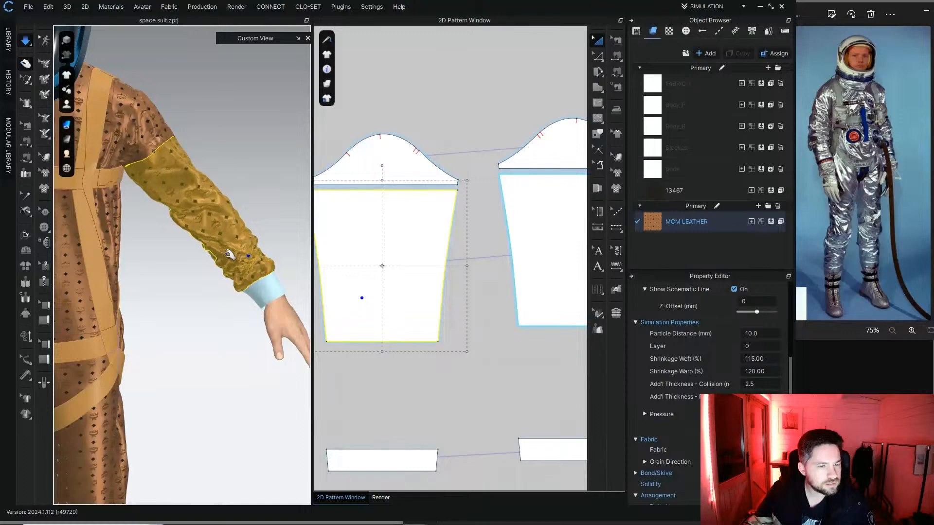
{"action": "left_click_drag", "start_coordinate": [204, 217], "coordinate": [170, 174]}
{"action": "left_click_drag", "start_coordinate": [162, 175], "coordinate": [217, 178]}
{"action": "right_click_drag", "start_coordinate": [216, 178], "coordinate": [148, 182]}
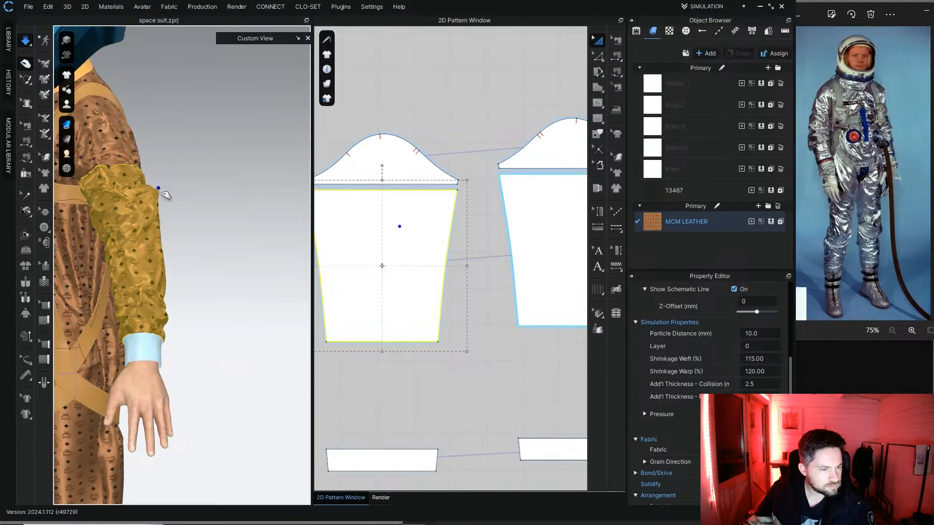
Step: Inspect the wearer's right sleeve and stop the simulation
{"action": "right_click_drag", "start_coordinate": [225, 246], "coordinate": [134, 200]}
{"action": "middle_click_drag", "start_coordinate": [130, 200], "coordinate": [349, 320]}
{"action": "right_click_drag", "start_coordinate": [233, 297], "coordinate": [179, 291]}
{"action": "left_click", "coordinate": [29, 45]}
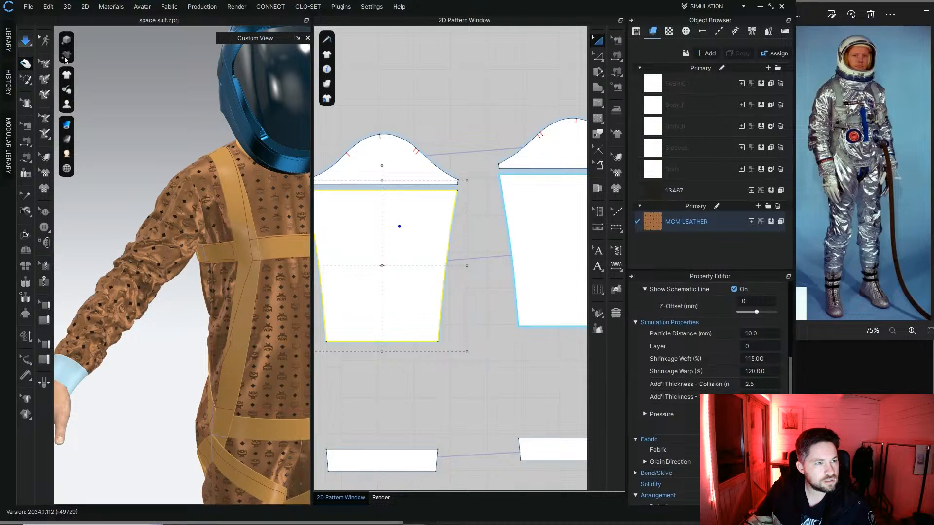
{"action": "left_click", "coordinate": [30, 42]}
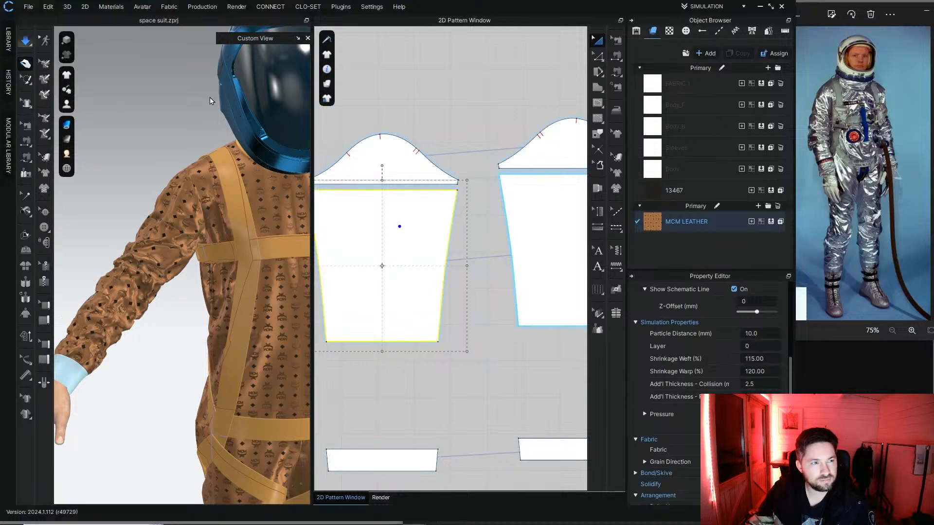
{"action": "key", "text": "space"}
Step: Set the particle distance of both lower sleeve patterns to 5 mm and resume the simulation
{"action": "left_click", "coordinate": [550, 293], "text": "shift"}
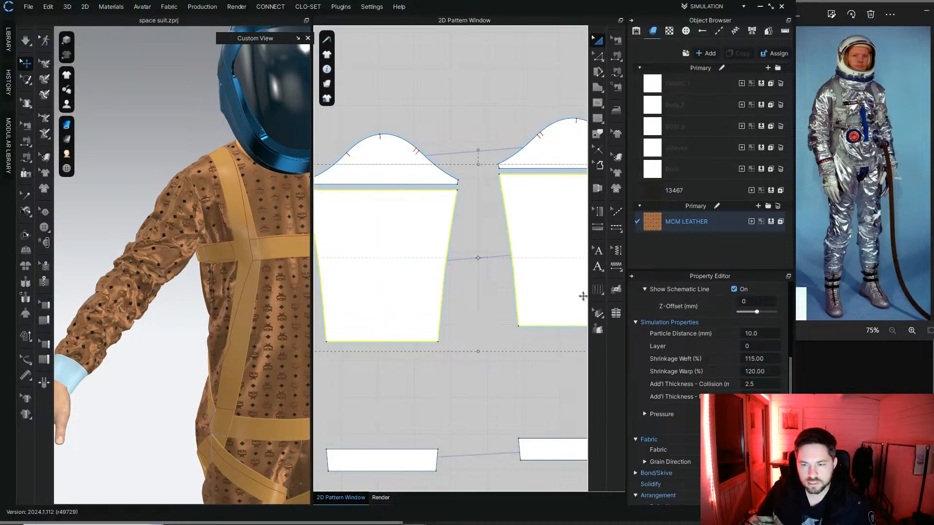
{"action": "left_click", "coordinate": [769, 331]}
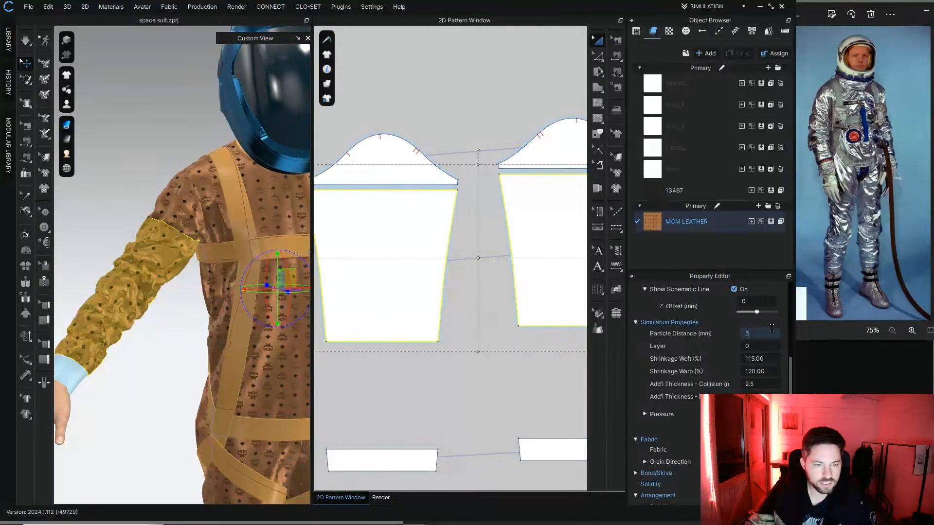
{"action": "type", "text": "5"}
{"action": "key", "text": "Return"}
{"action": "left_click", "coordinate": [26, 45]}
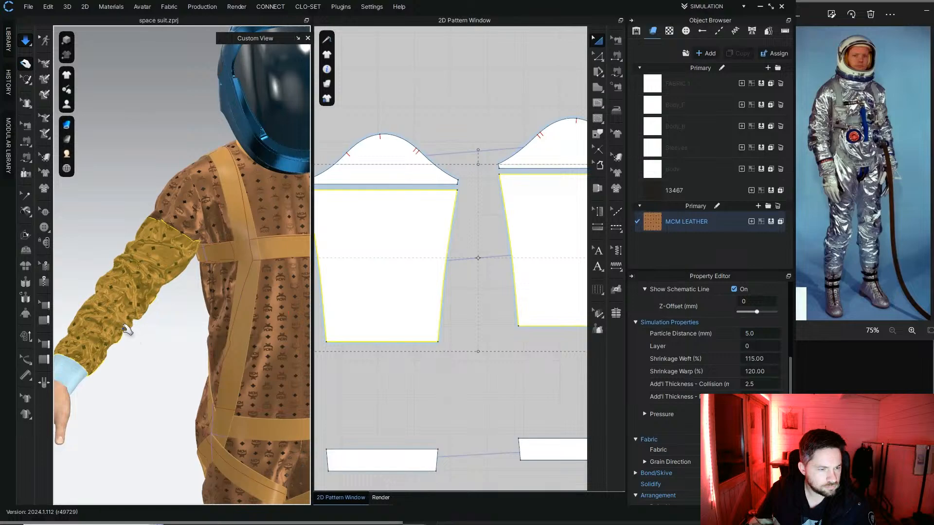
{"action": "right_click_drag", "start_coordinate": [126, 329], "coordinate": [131, 270]}
{"action": "scroll", "coordinate": [148, 277], "scroll_direction": "down", "scroll_amount": 5}
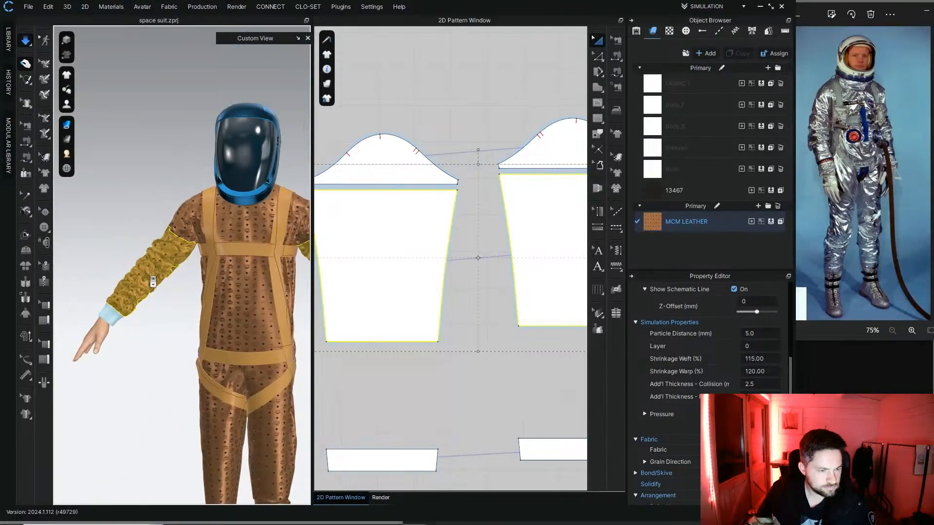
{"action": "middle_click_drag", "start_coordinate": [154, 280], "coordinate": [140, 287]}
Step: Strengthen both lower sleeve patterns, let them simulate briefly, and unstrengthen them again
{"action": "right_click", "coordinate": [133, 276]}
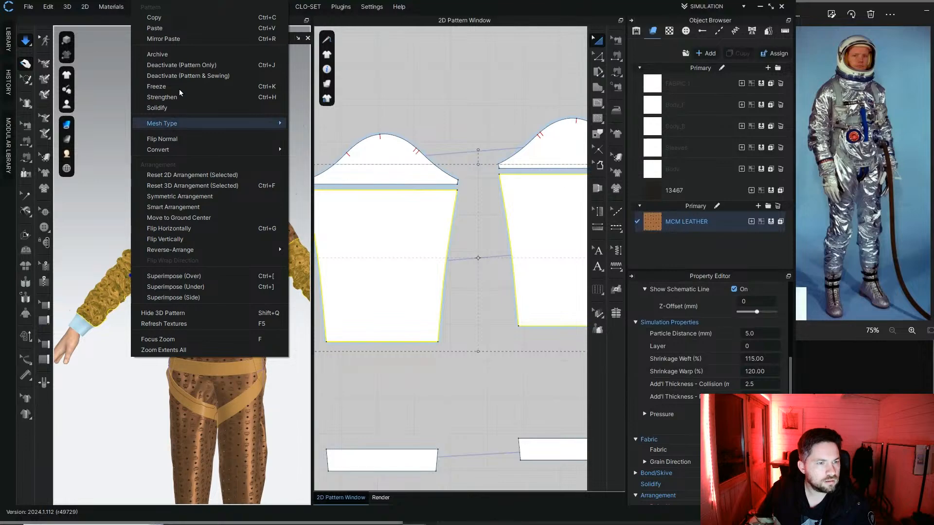
{"action": "left_click", "coordinate": [179, 97]}
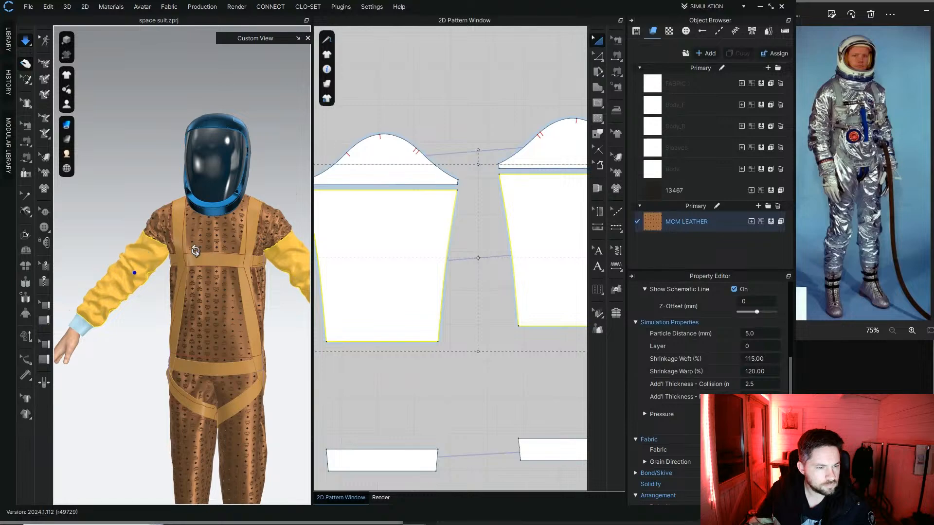
{"action": "right_click_drag", "start_coordinate": [195, 250], "coordinate": [141, 253]}
{"action": "right_click", "coordinate": [138, 252]}
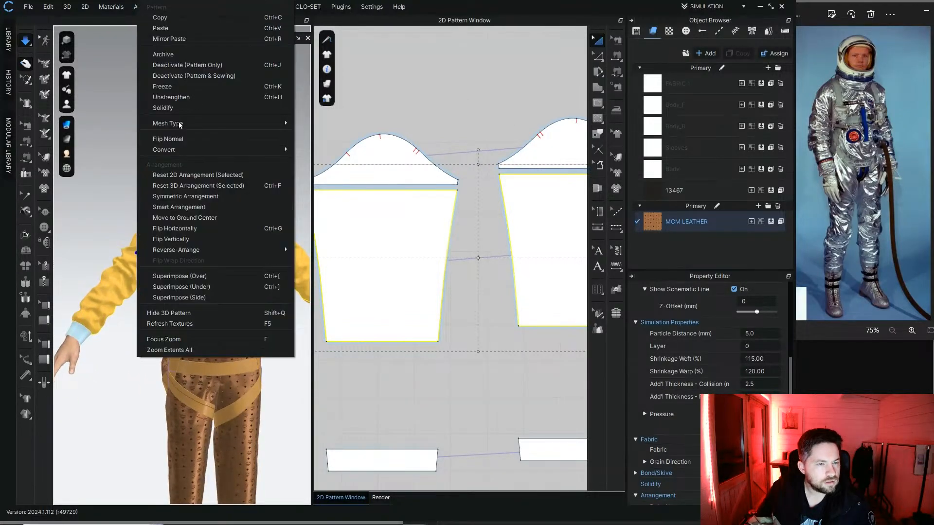
{"action": "left_click", "coordinate": [182, 94]}
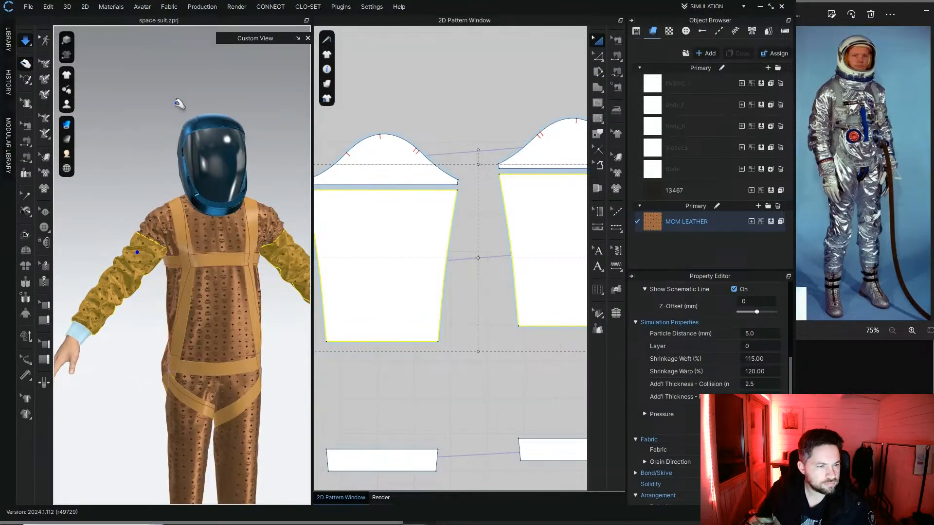
Step: Strengthen both upper sleeve patterns while the simulation runs
{"action": "left_click", "coordinate": [151, 233]}
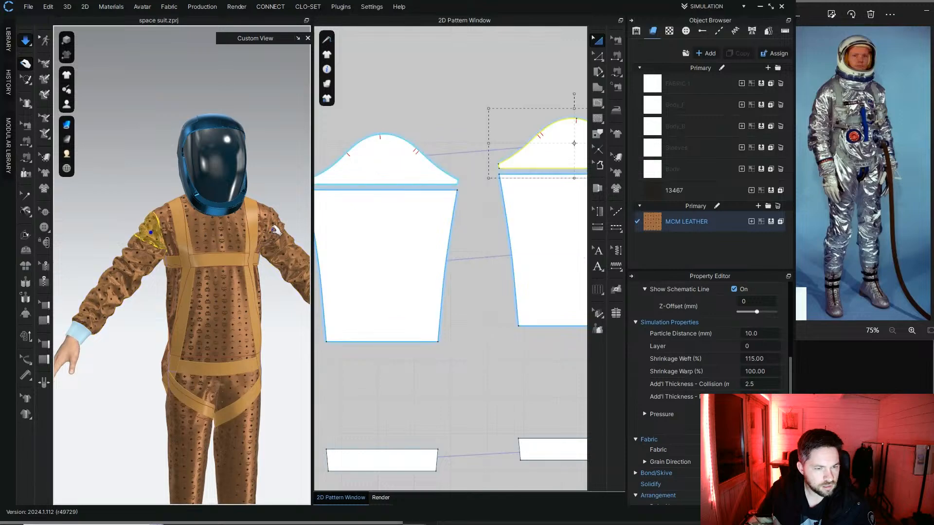
{"action": "right_click", "coordinate": [277, 227]}
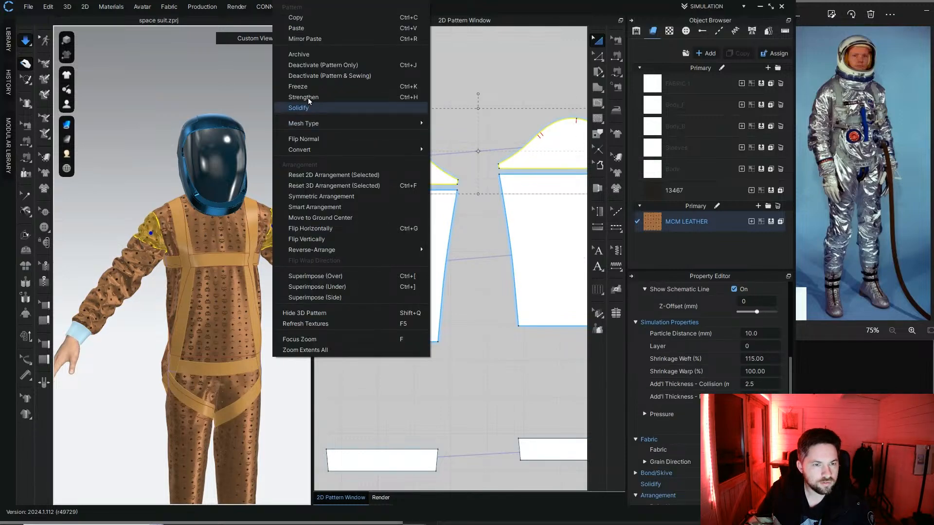
{"action": "left_click", "coordinate": [309, 101]}
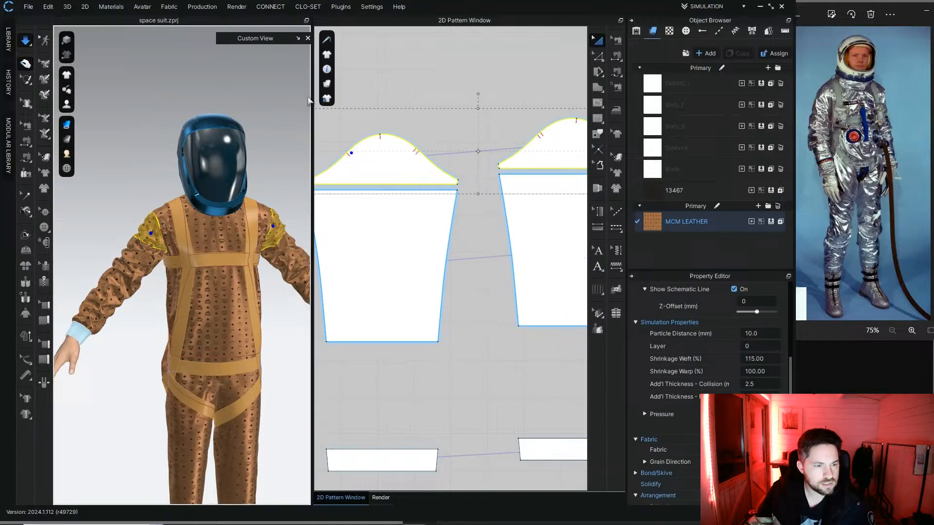
Step: Examine the drape of both lower sleeves against the strengthened upper sleeves, from the side and the front
{"action": "left_click", "coordinate": [160, 264]}
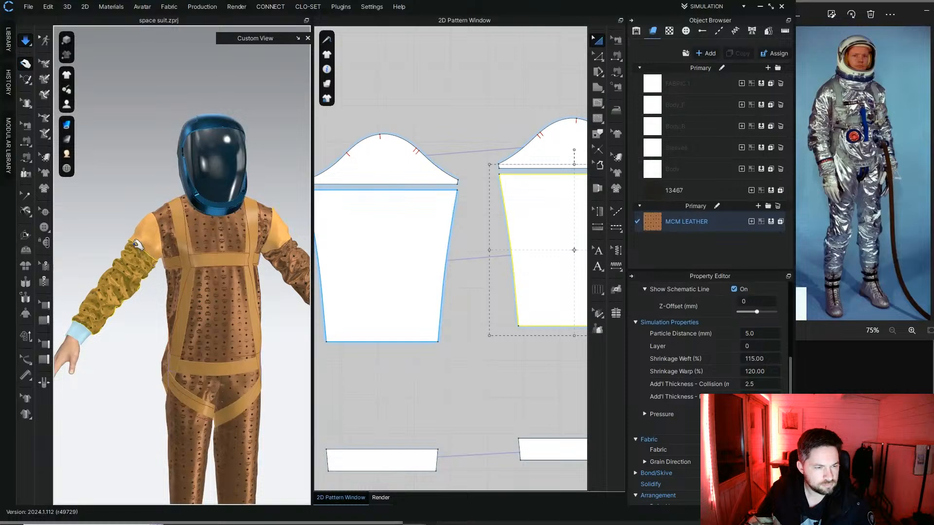
{"action": "right_click_drag", "start_coordinate": [134, 254], "coordinate": [235, 274]}
{"action": "left_click", "coordinate": [243, 280]}
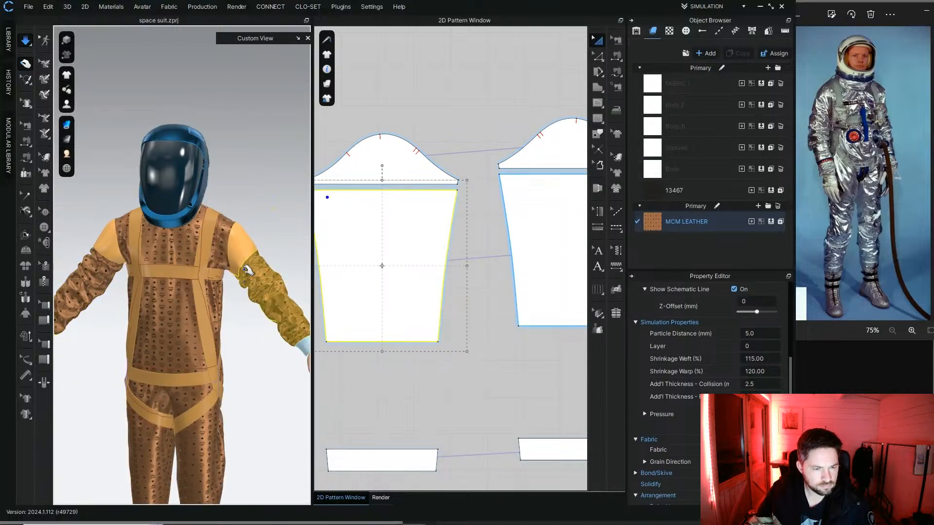
{"action": "left_click", "coordinate": [271, 182]}
{"action": "middle_click_drag", "start_coordinate": [274, 179], "coordinate": [292, 121]}
{"action": "right_click_drag", "start_coordinate": [243, 193], "coordinate": [258, 177]}
{"action": "scroll", "coordinate": [257, 178], "scroll_direction": "down", "scroll_amount": 1}
{"action": "scroll", "coordinate": [257, 177], "scroll_direction": "down", "scroll_amount": 2}
Step: Stop the simulation and set the warp shrinkage of both lower sleeve patterns to 130%
{"action": "key", "text": "space"}
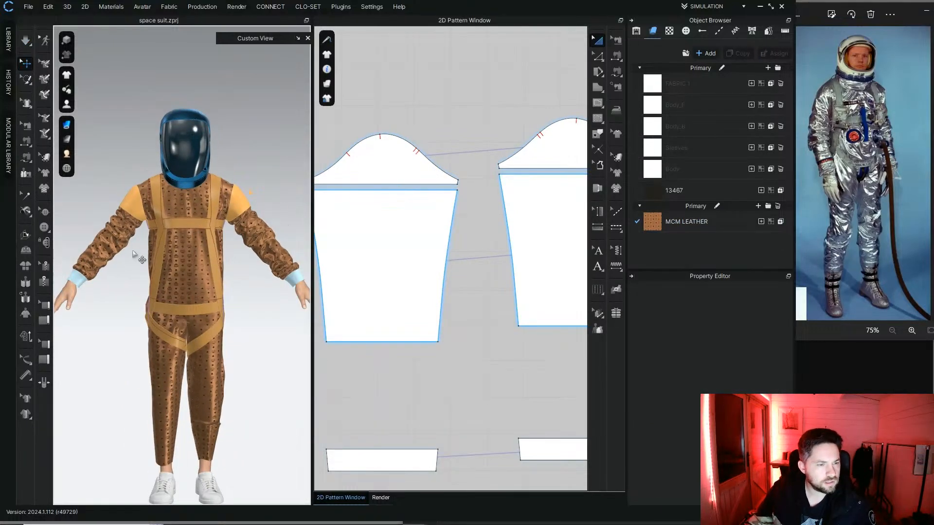
{"action": "left_click", "coordinate": [110, 235]}
{"action": "left_click", "coordinate": [267, 237], "text": "shift"}
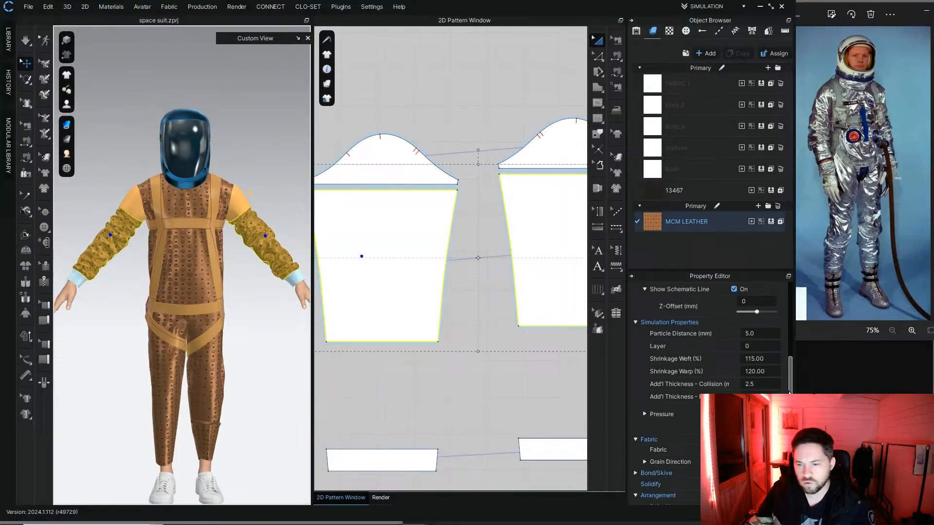
{"action": "left_click", "coordinate": [772, 370]}
{"action": "type", "text": "130"}
{"action": "key", "text": "Return"}
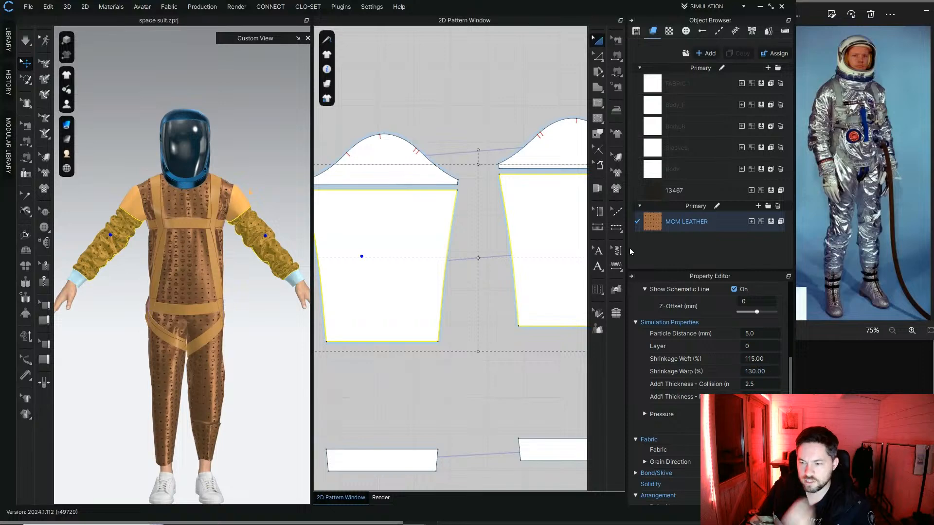
Step: Resume the simulation to let the lower sleeves drape with the new shrinkage, and check their wrinkles
{"action": "left_click", "coordinate": [26, 40]}
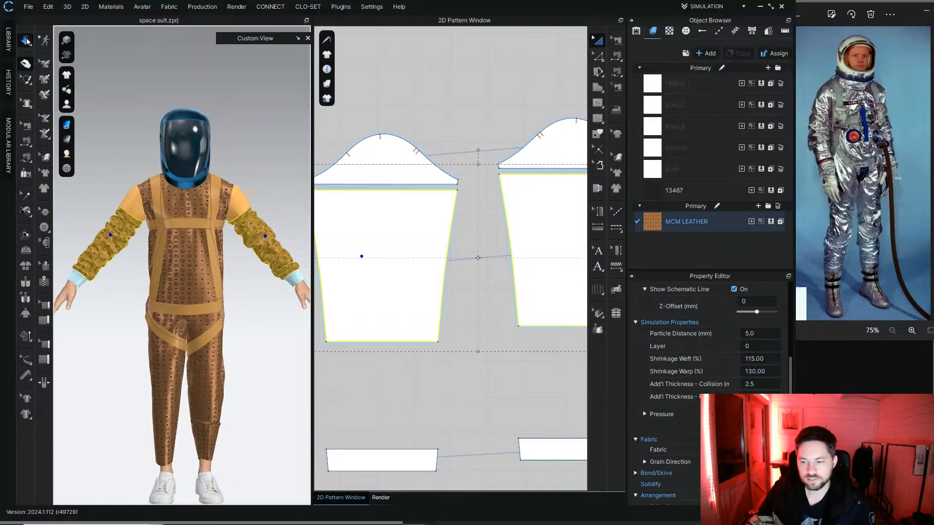
{"action": "scroll", "coordinate": [135, 229], "scroll_direction": "up", "scroll_amount": 3}
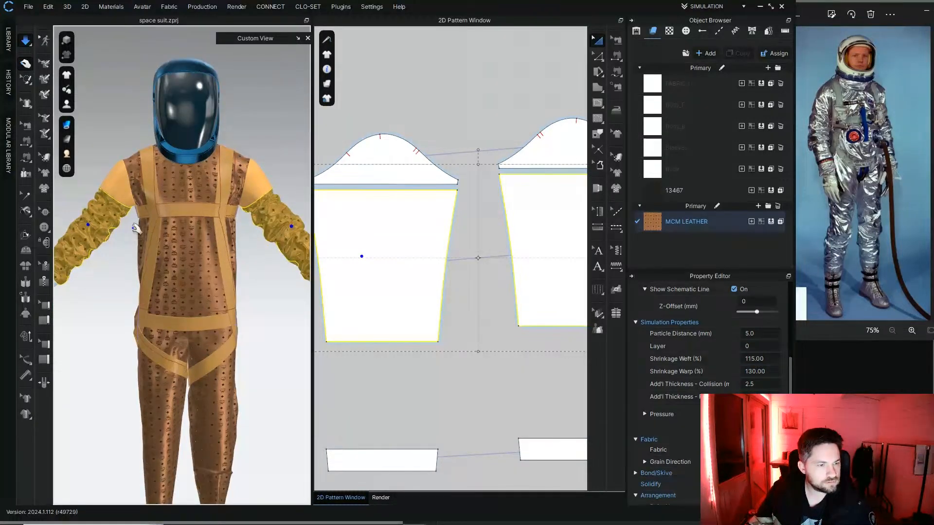
{"action": "middle_click_drag", "start_coordinate": [141, 223], "coordinate": [181, 219]}
{"action": "right_click_drag", "start_coordinate": [191, 221], "coordinate": [151, 194]}
{"action": "scroll", "coordinate": [161, 226], "scroll_direction": "down", "scroll_amount": 3}
{"action": "left_click", "coordinate": [125, 155]}
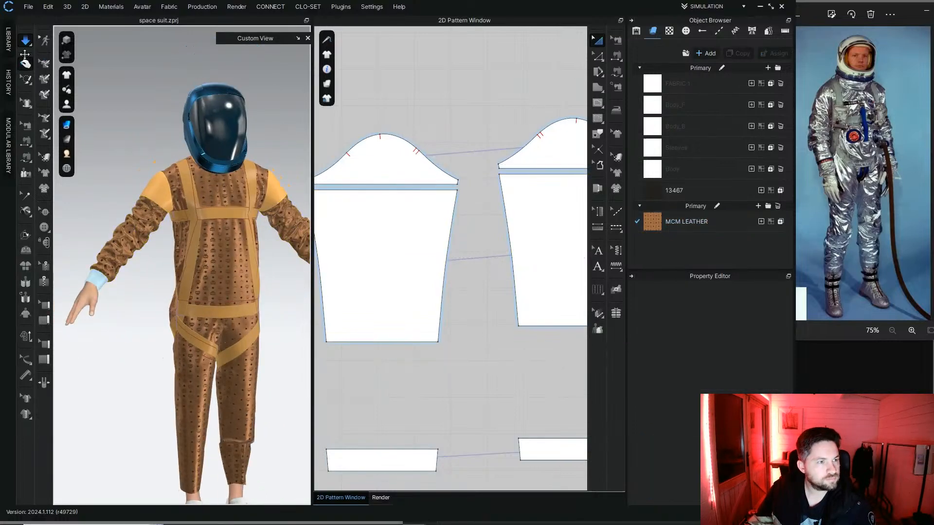
Step: Unstrengthen both upper sleeve patterns and simulate the suit again
{"action": "left_click", "coordinate": [162, 191]}
{"action": "right_click", "coordinate": [279, 194]}
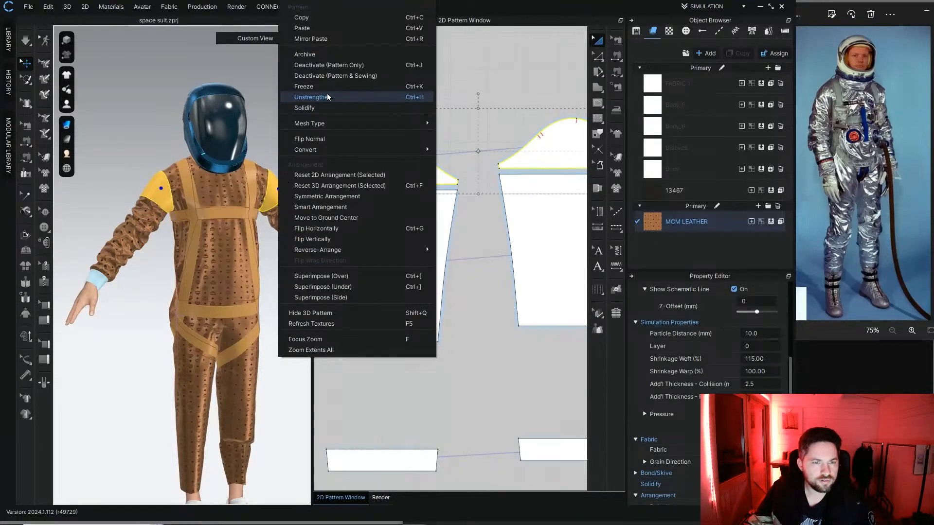
{"action": "left_click", "coordinate": [328, 97]}
{"action": "left_click", "coordinate": [26, 41]}
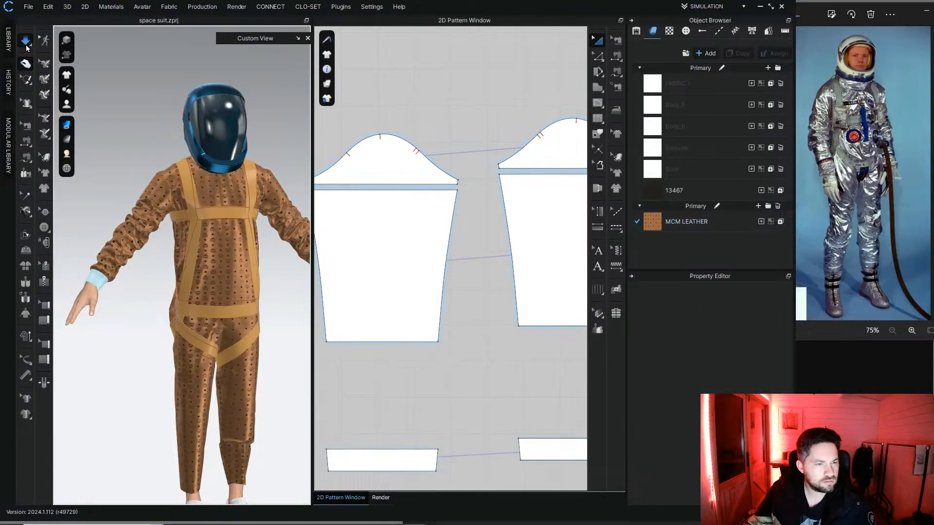
{"action": "right_click_drag", "start_coordinate": [244, 200], "coordinate": [215, 165]}
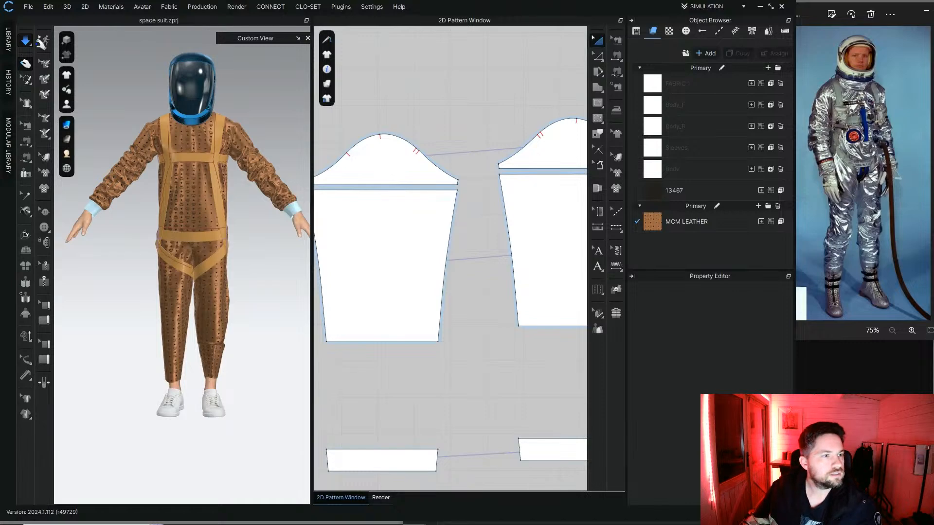
Step: Switch to the Chrome window showing the CONNECT store and reposition it over the garment workspace
{"action": "left_click", "coordinate": [27, 41]}
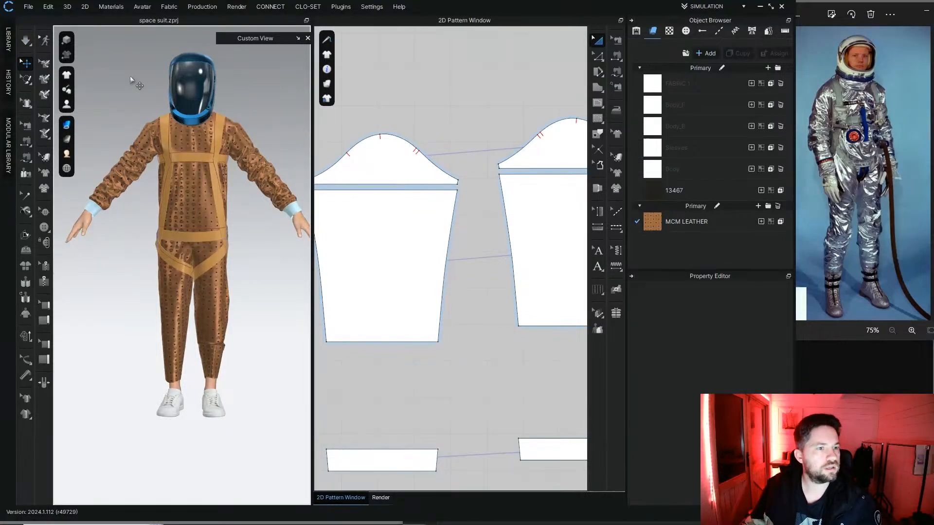
{"action": "right_click_drag", "start_coordinate": [130, 75], "coordinate": [177, 241]}
{"action": "mouse_move", "coordinate": [398, 517]}
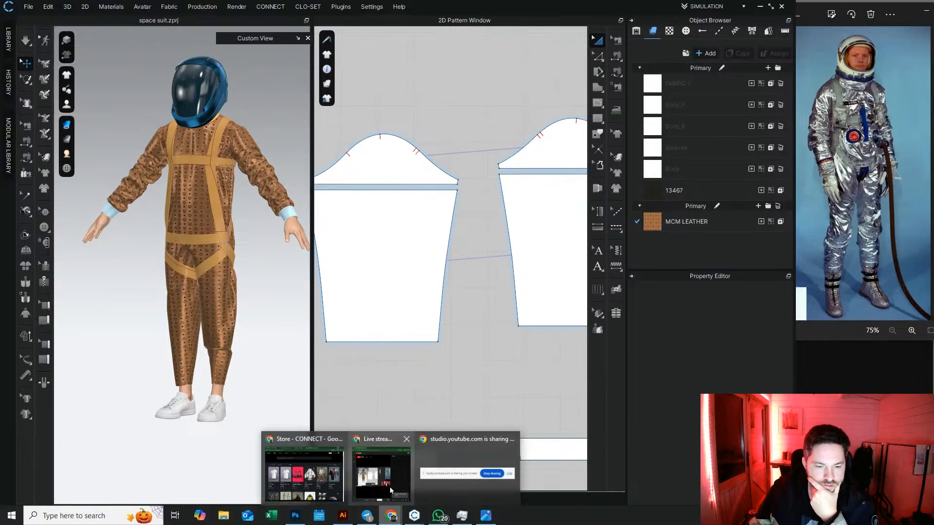
{"action": "left_click", "coordinate": [304, 474]}
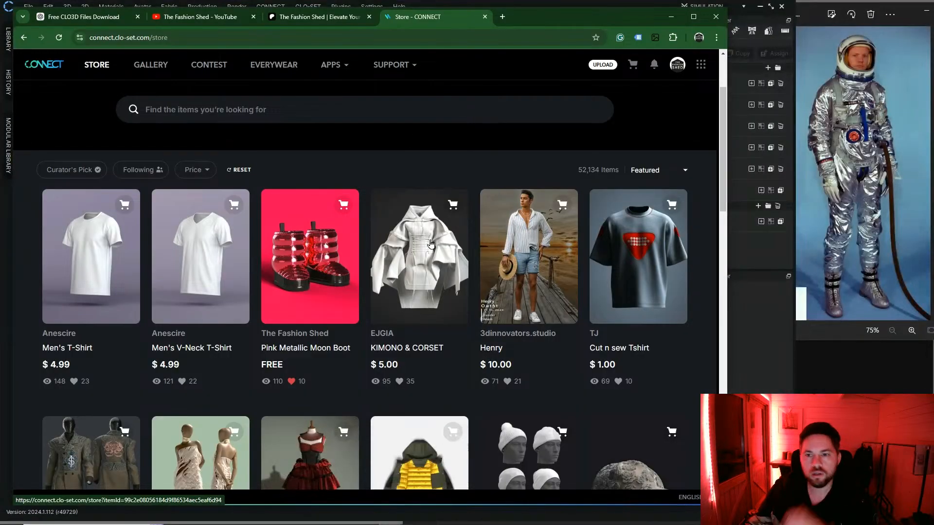
{"action": "left_click_drag", "start_coordinate": [615, 23], "coordinate": [671, 20]}
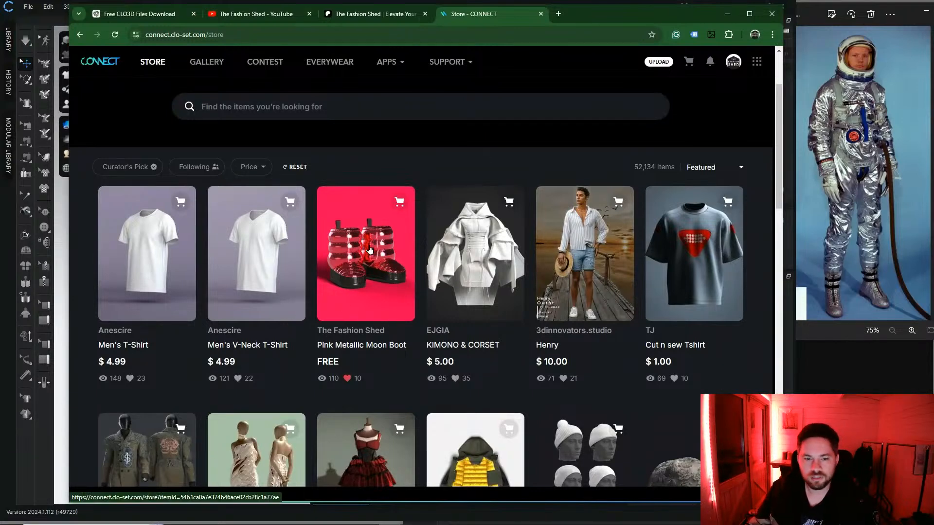
Step: Search Google for "aitor throup" in a new browser tab
{"action": "left_click", "coordinate": [558, 15]}
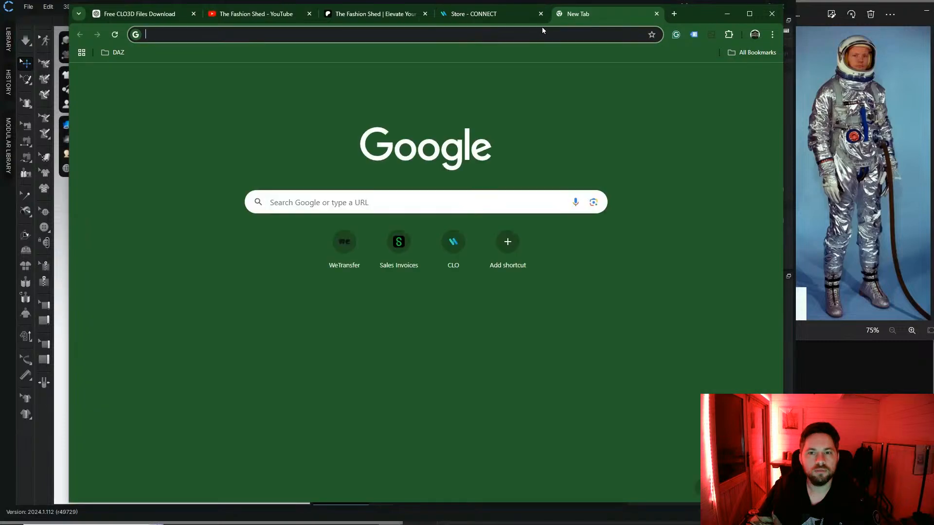
{"action": "left_click", "coordinate": [456, 194]}
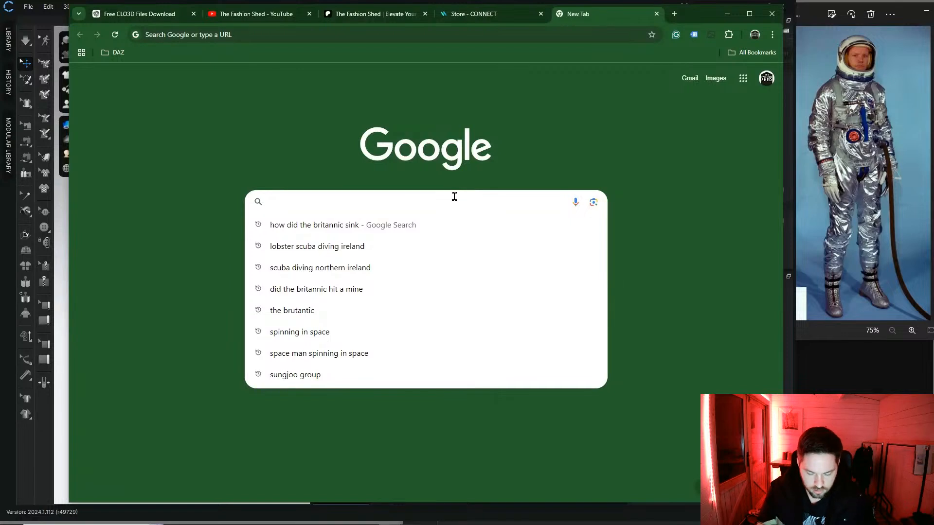
{"action": "type", "text": "aitor th"}
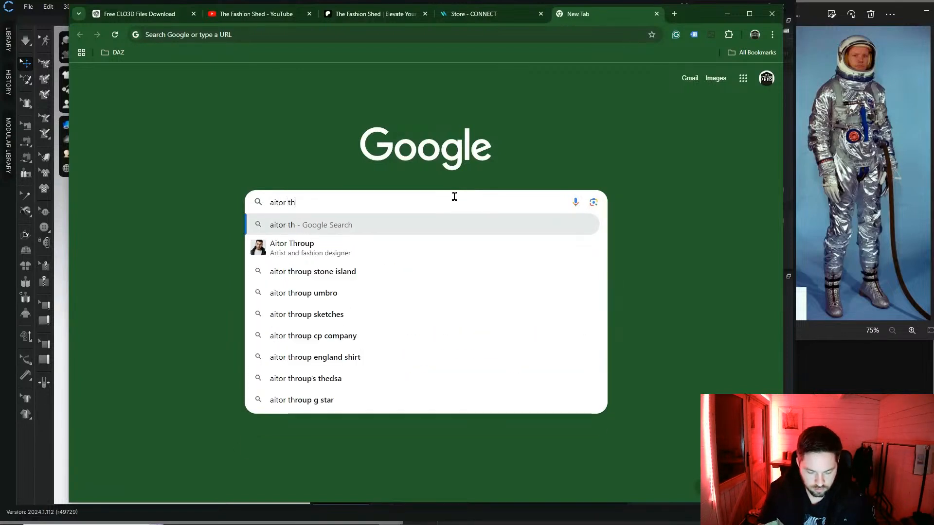
{"action": "type", "text": "roui"}
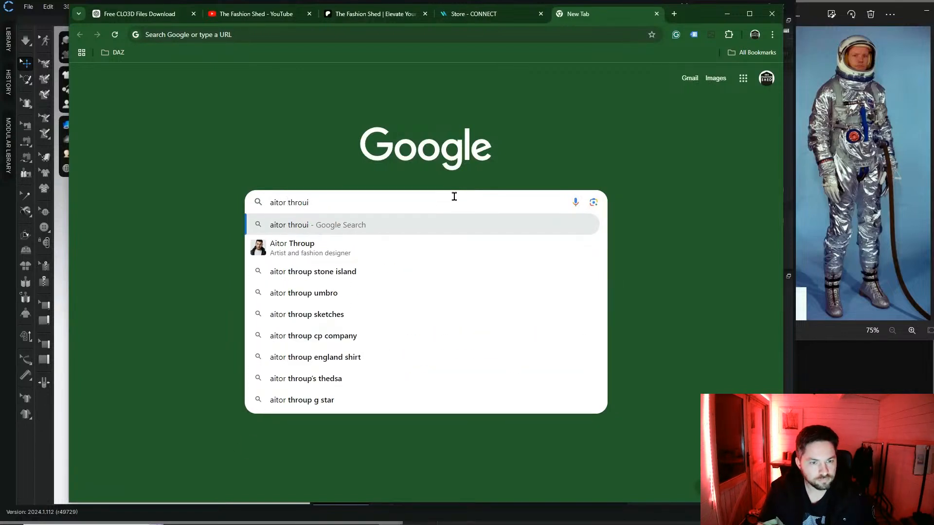
{"action": "key", "text": "BackSpace"}
{"action": "type", "text": "p"}
{"action": "key", "text": "Return"}
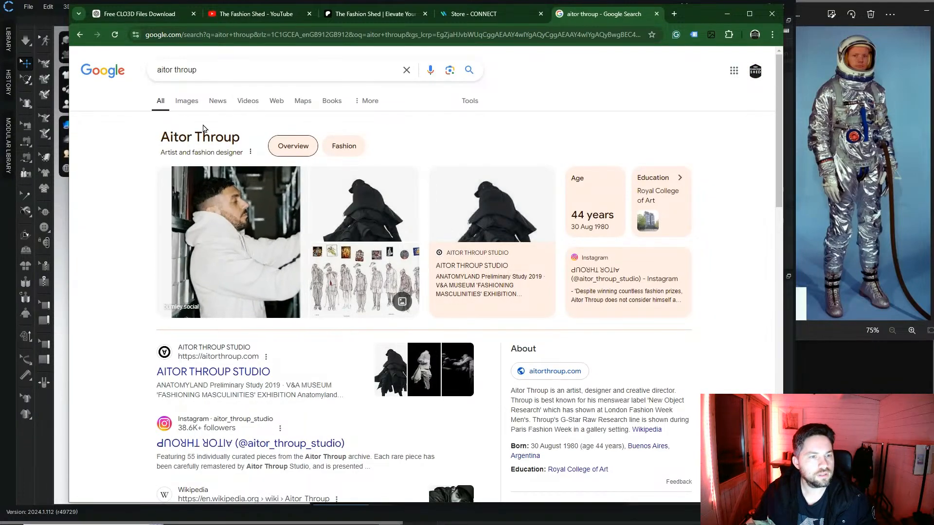
Step: Show the image results for Aitor Throup and look through his garments and sketches
{"action": "left_click", "coordinate": [184, 105]}
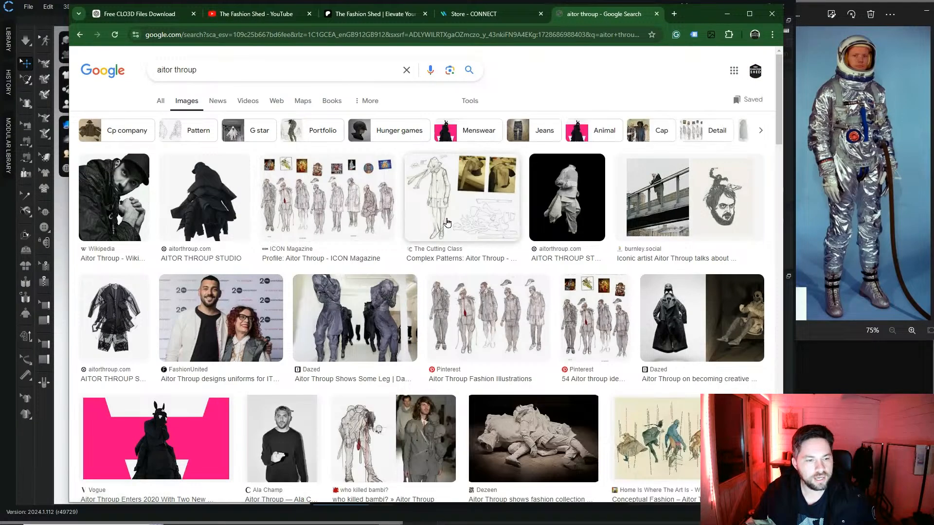
{"action": "left_click_drag", "start_coordinate": [780, 95], "coordinate": [777, 507]}
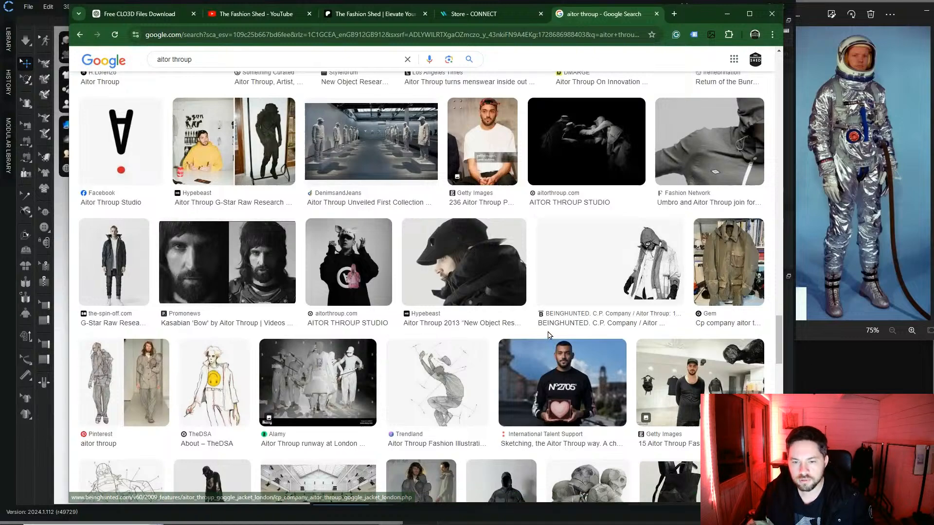
{"action": "scroll", "coordinate": [574, 327], "scroll_direction": "up", "scroll_amount": 10}
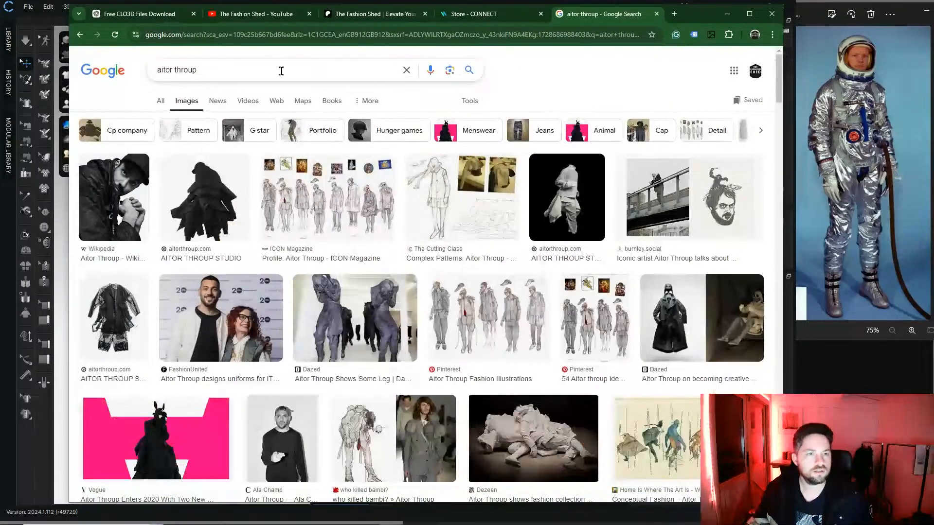
Step: Refine the image search to "aitor throup cpcompany" and look over the jacket results
{"action": "left_click", "coordinate": [306, 70]}
{"action": "type", "text": "cpcompany"}
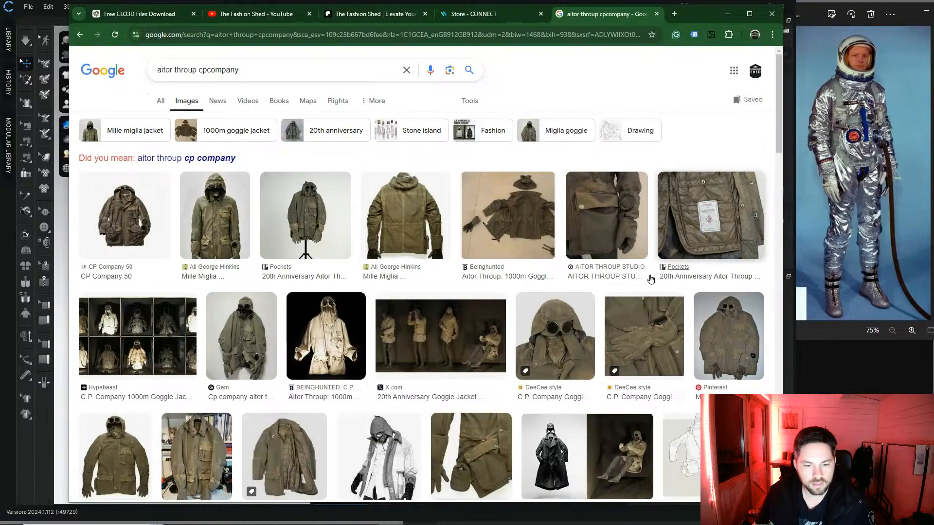
{"action": "left_click_drag", "start_coordinate": [778, 140], "coordinate": [775, 183]}
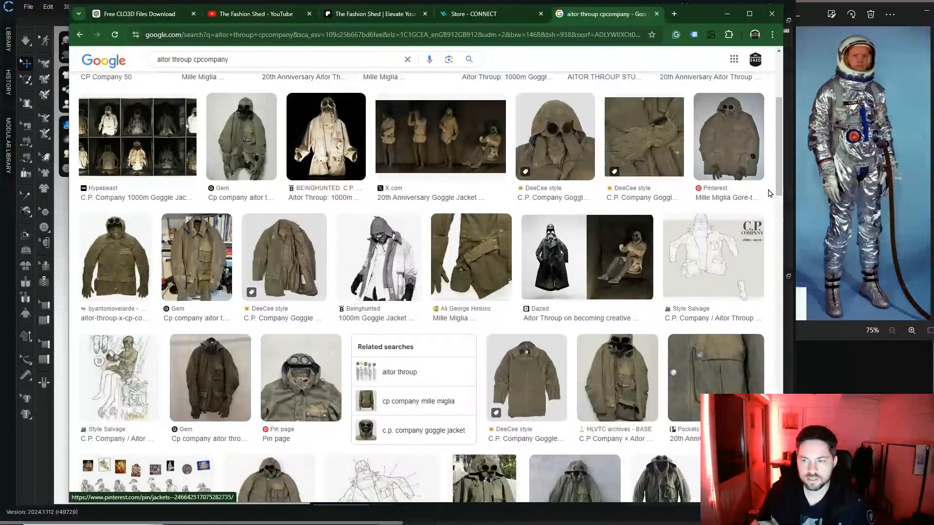
Step: Preview the black-and-white 1000m Goggle Jacket image and examine its related images and the remaining results
{"action": "left_click", "coordinate": [371, 260]}
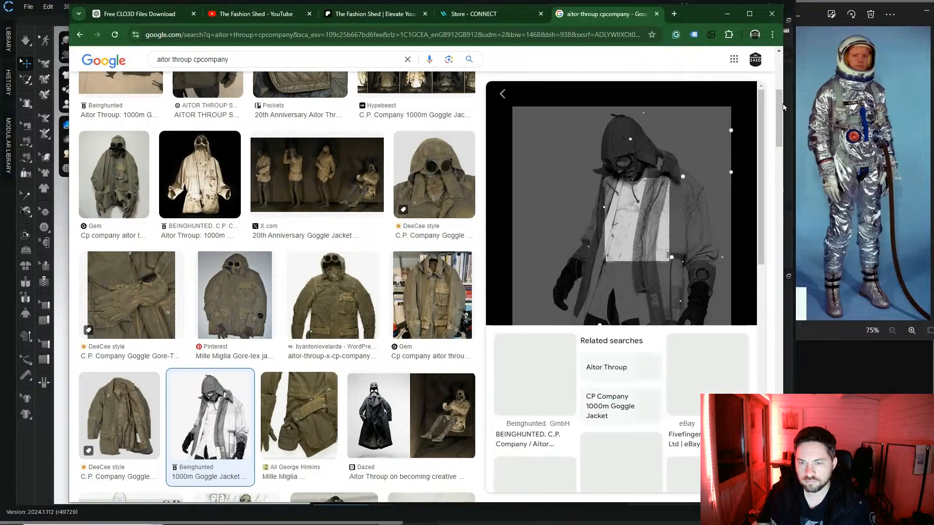
{"action": "scroll", "coordinate": [781, 117], "scroll_direction": "down", "scroll_amount": 4}
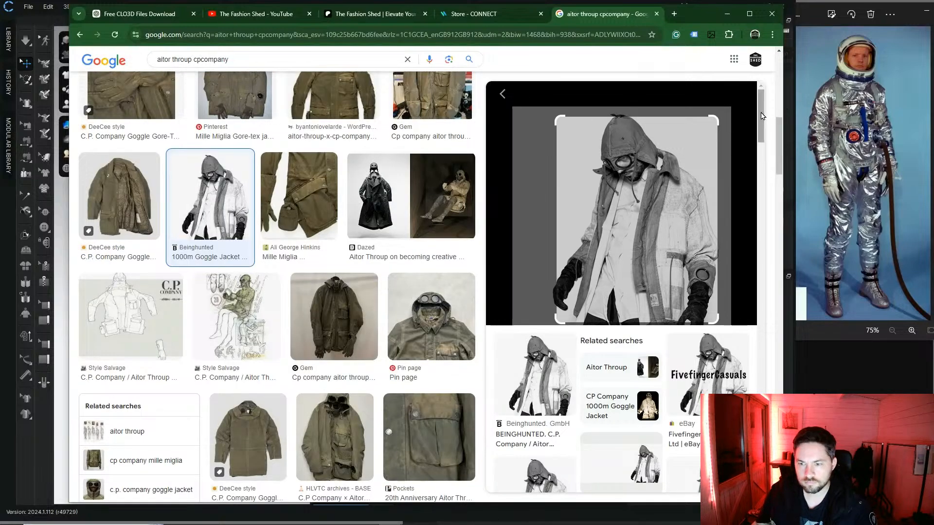
{"action": "left_click_drag", "start_coordinate": [763, 117], "coordinate": [744, 133]}
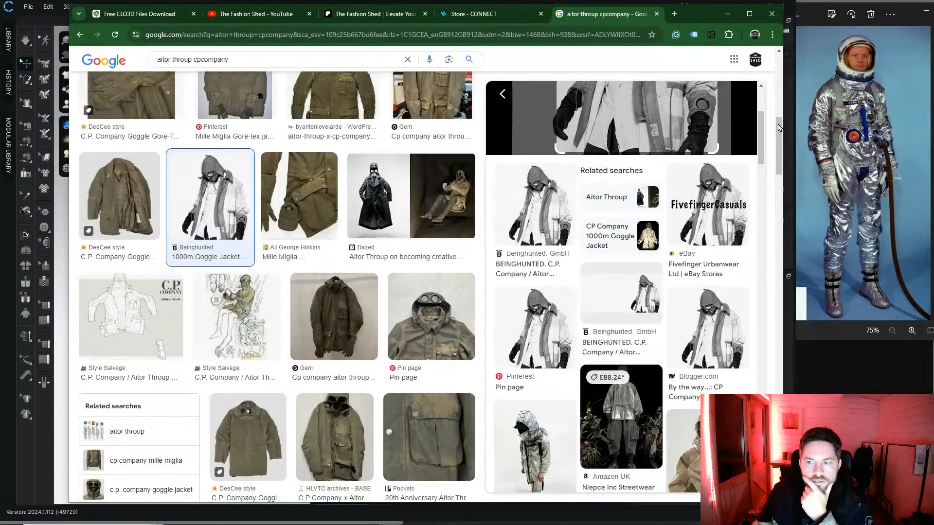
{"action": "left_click_drag", "start_coordinate": [777, 127], "coordinate": [780, 475]}
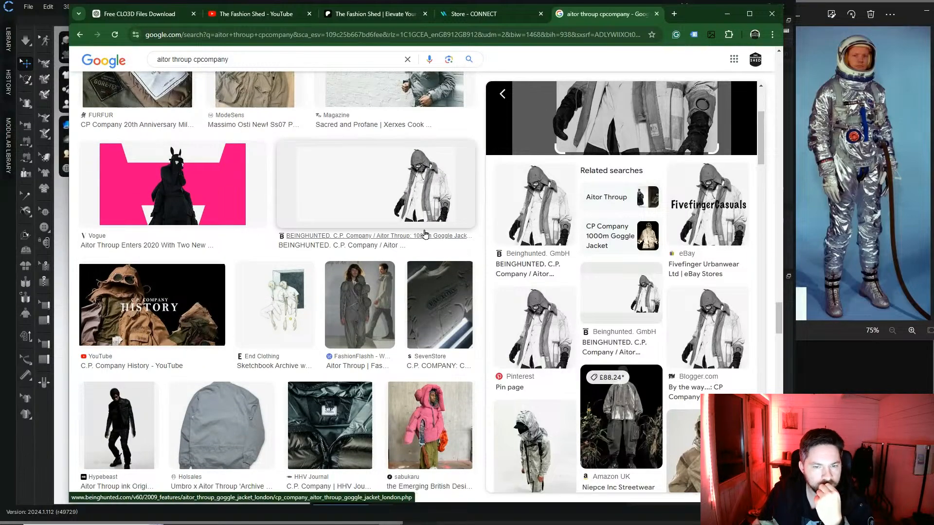
{"action": "left_click_drag", "start_coordinate": [780, 319], "coordinate": [217, 63]}
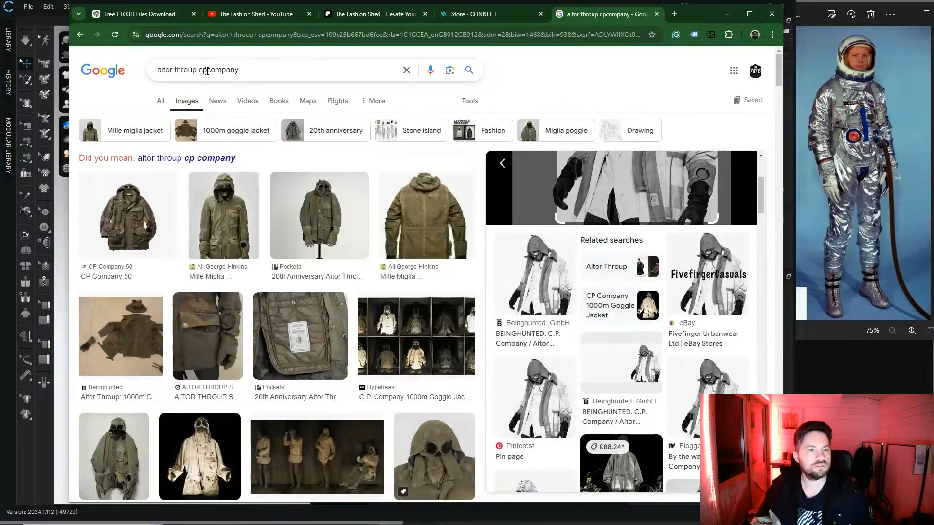
Step: Change the image search to "aitor throup c.p company goggle jacket"
{"action": "left_click", "coordinate": [208, 71]}
{"action": "key", "text": "Left"}
{"action": "key", "text": "Left"}
{"action": "type", "text": ".p"}
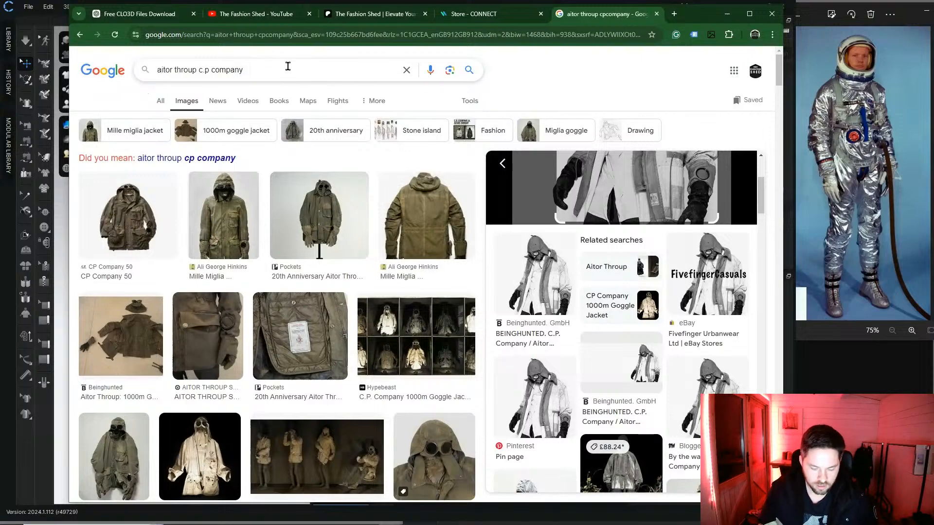
{"action": "type", "text": " company goggle"}
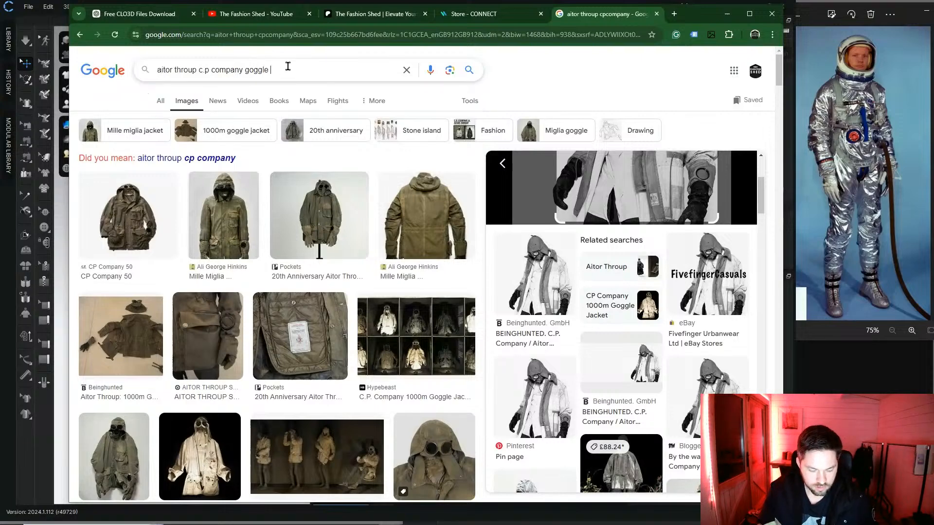
{"action": "type", "text": " jacket"}
{"action": "key", "text": "Return"}
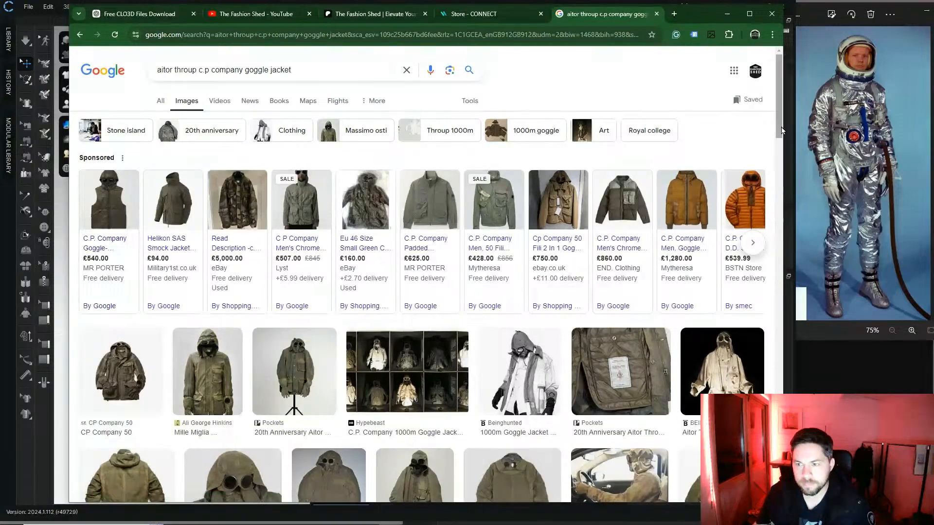
Step: Find the Beinghunted image of two full-length figures in goggle jackets and open its source page
{"action": "left_click_drag", "start_coordinate": [781, 129], "coordinate": [779, 384]}
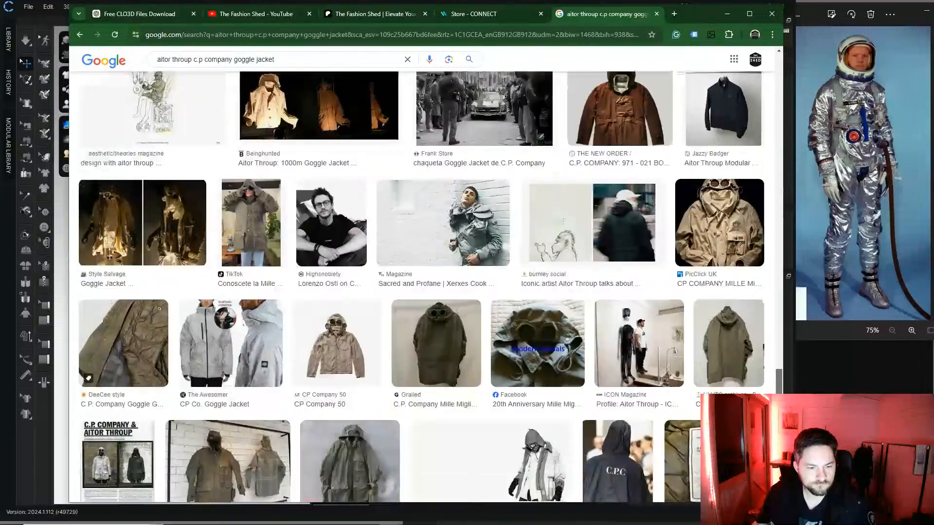
{"action": "left_click_drag", "start_coordinate": [779, 446], "coordinate": [780, 470]}
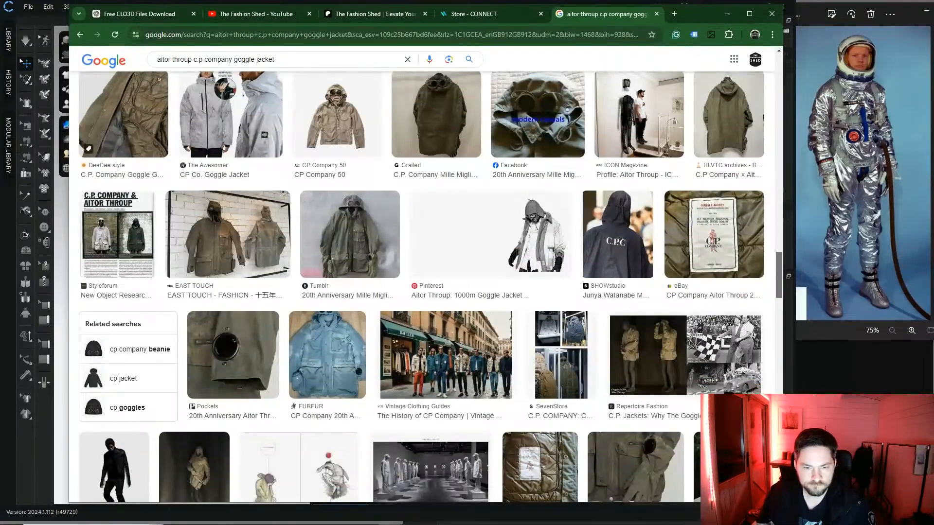
{"action": "left_click_drag", "start_coordinate": [778, 291], "coordinate": [781, 351]}
{"action": "left_click", "coordinate": [418, 394]}
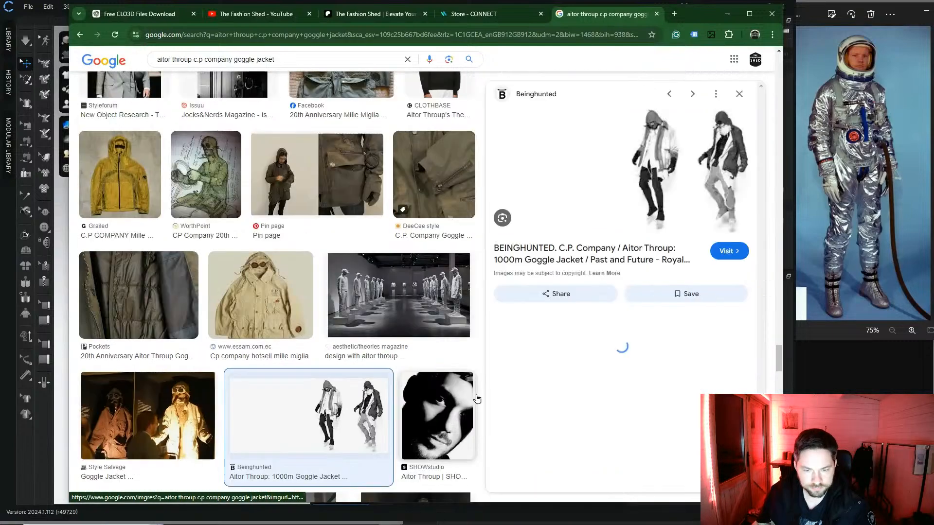
{"action": "left_click", "coordinate": [730, 163]}
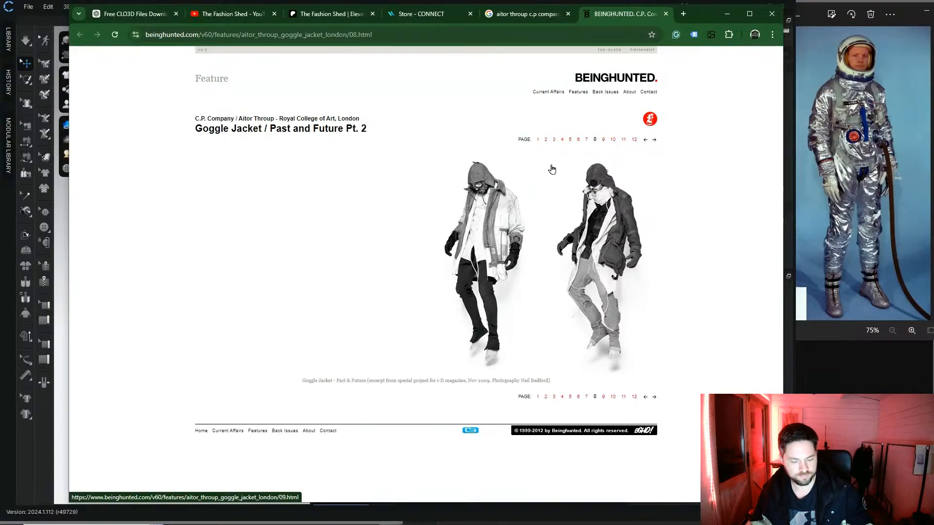
Step: Capture a screen snip of the full-length figure in the dark goggle jacket and open it in Snip & Sketch
{"action": "key", "text": "super+shift+s"}
{"action": "left_click_drag", "start_coordinate": [540, 155], "coordinate": [663, 373]}
{"action": "left_click", "coordinate": [843, 382]}
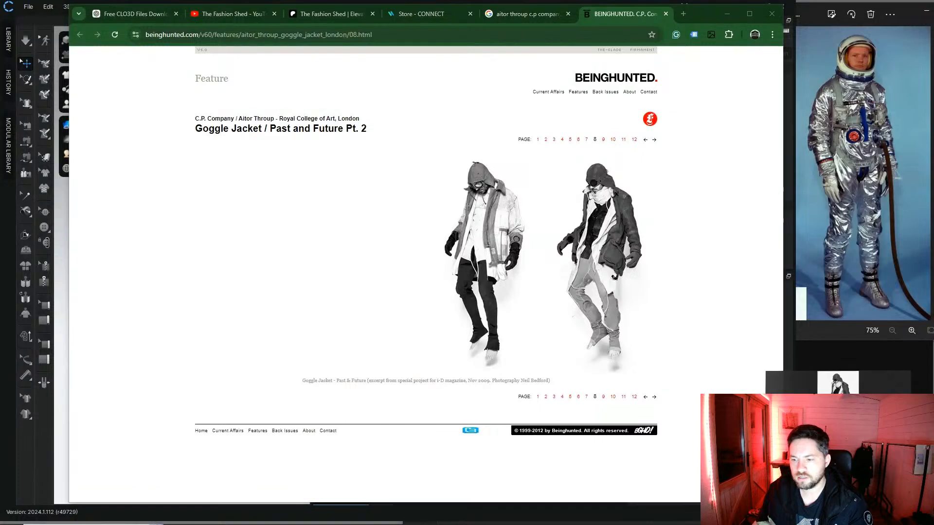
{"action": "left_click_drag", "start_coordinate": [135, 75], "coordinate": [257, 61]}
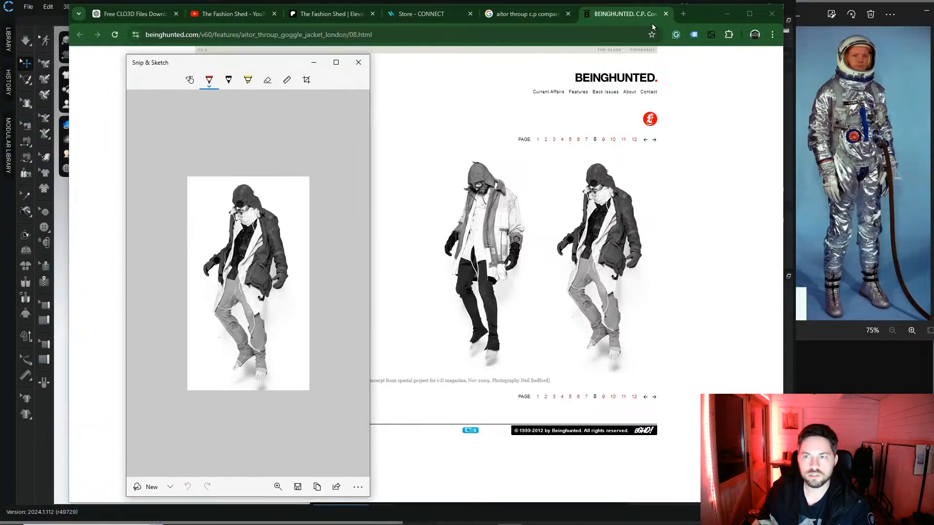
Step: Minimize Chrome and place the goggle jacket snip over the astronaut photo as a reference beside CLO
{"action": "left_click", "coordinate": [728, 15]}
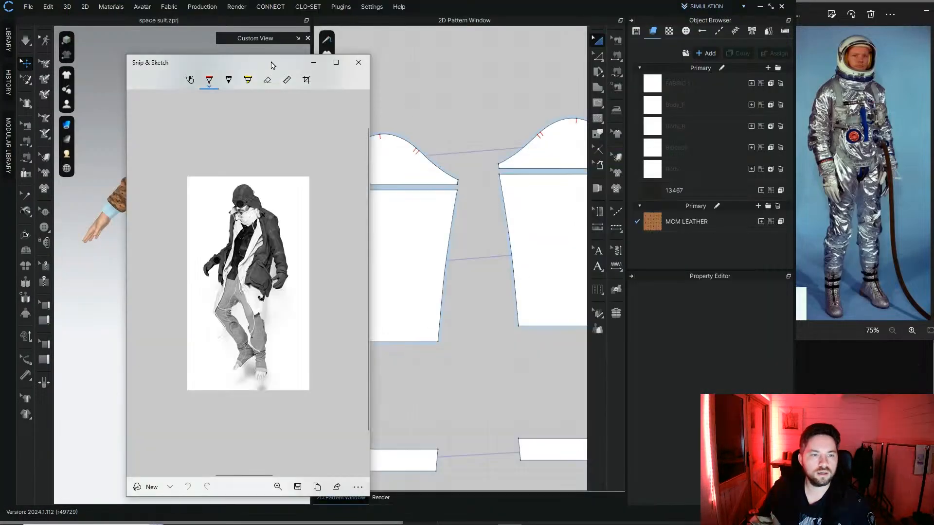
{"action": "mouse_move", "coordinate": [270, 62]}
{"action": "left_mouse_down"}
{"action": "mouse_move", "coordinate": [728, 46]}
{"action": "mouse_move", "coordinate": [788, 57]}
{"action": "mouse_move", "coordinate": [858, 42]}
{"action": "left_mouse_up"}
{"action": "left_click", "coordinate": [426, 88]}
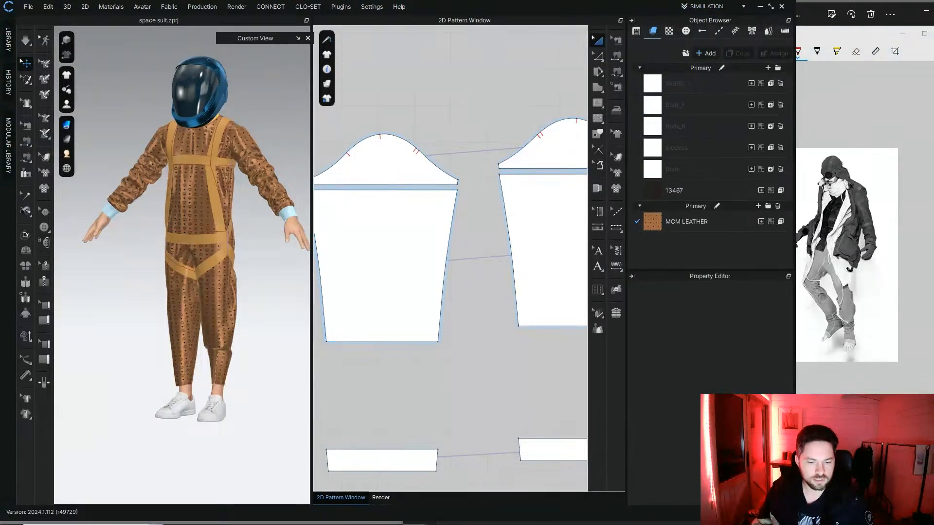
Step: Launch a second instance of CLO Standalone OnlineAuth
{"action": "right_click", "coordinate": [412, 518]}
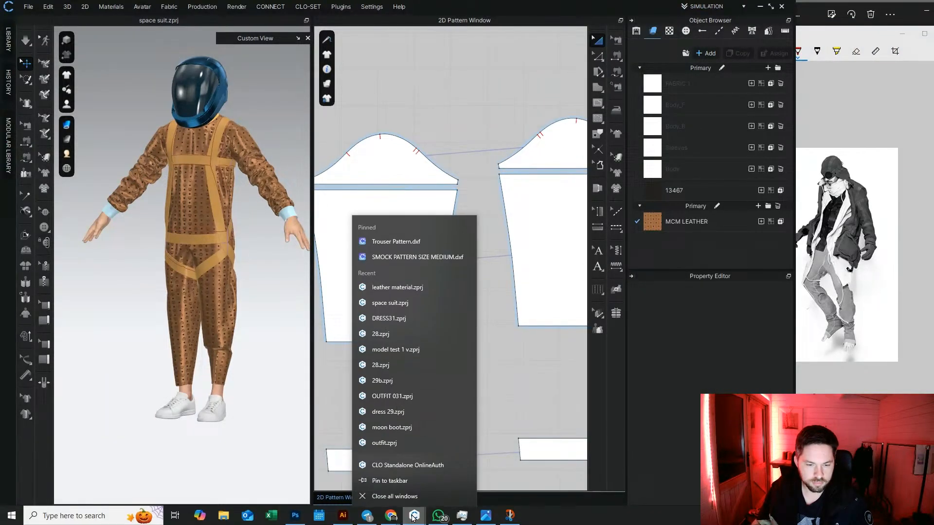
{"action": "left_click", "coordinate": [399, 465]}
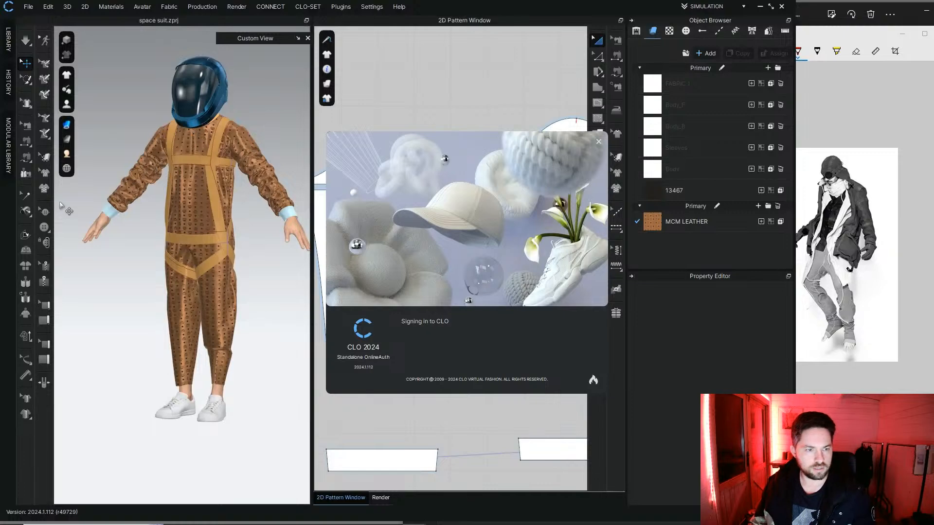
Step: Save the space suit project and skip the update offered by the newly launched CLO instance
{"action": "left_click", "coordinate": [130, 89]}
{"action": "left_click", "coordinate": [29, 7]}
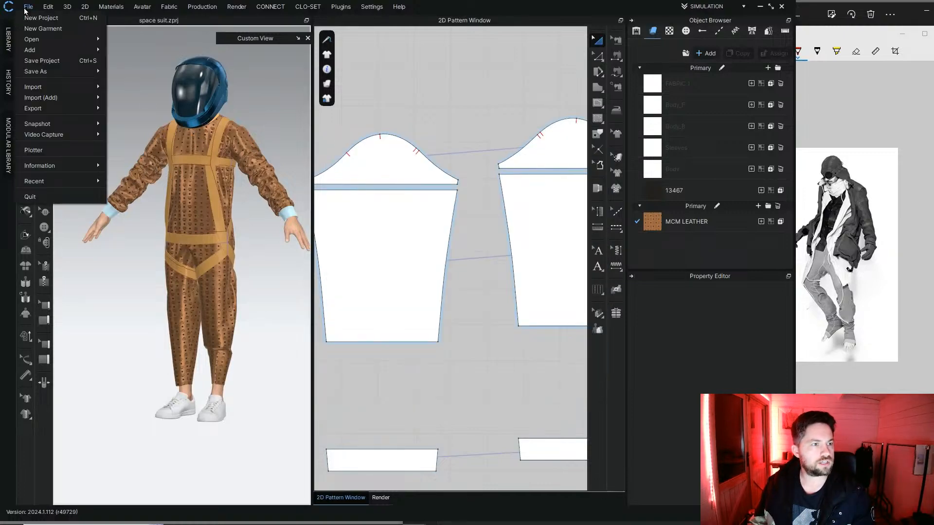
{"action": "left_click", "coordinate": [45, 61]}
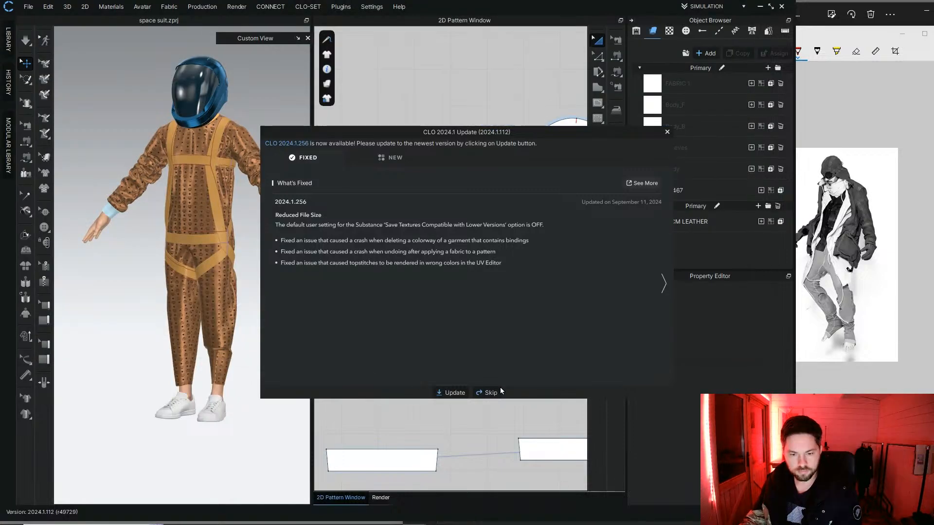
{"action": "left_click", "coordinate": [491, 392]}
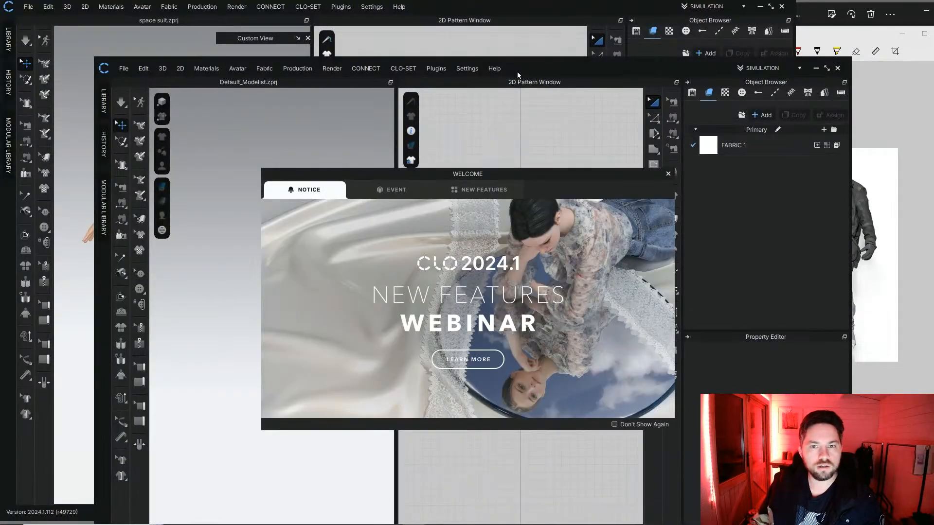
Step: Dismiss the welcome window, place the new CLO window beside the reference picture, and load the MV2.1_Thomas avatar from the library
{"action": "left_click", "coordinate": [668, 173]}
{"action": "left_click_drag", "start_coordinate": [521, 63], "coordinate": [465, 8]}
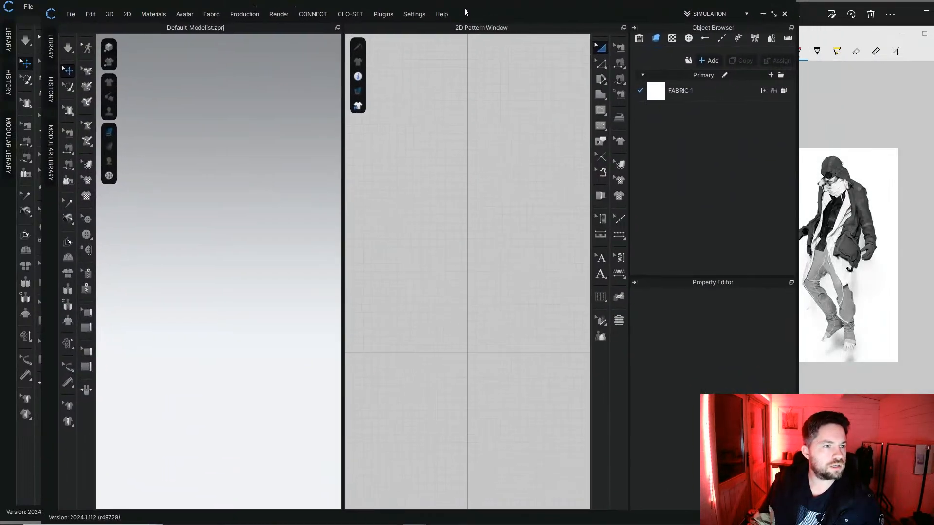
{"action": "left_click", "coordinate": [49, 57]}
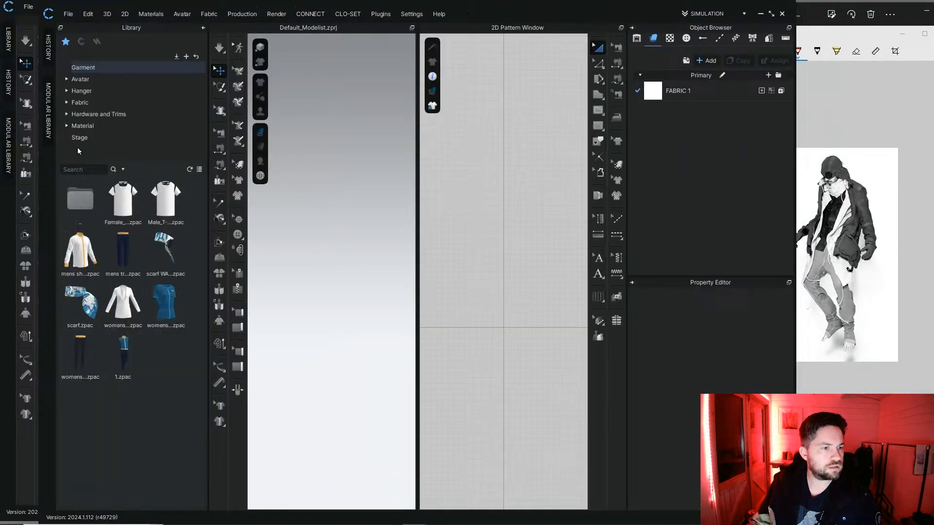
{"action": "left_click", "coordinate": [78, 81]}
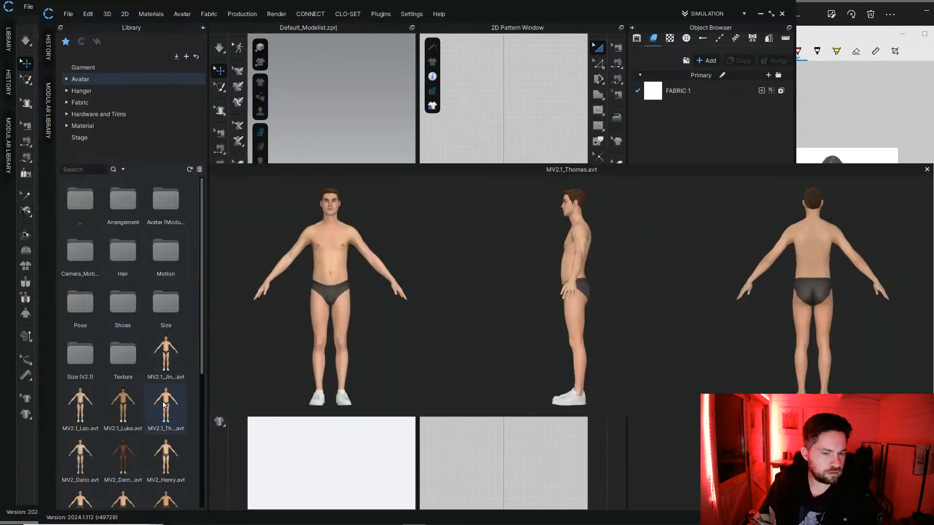
{"action": "double_click", "coordinate": [168, 407]}
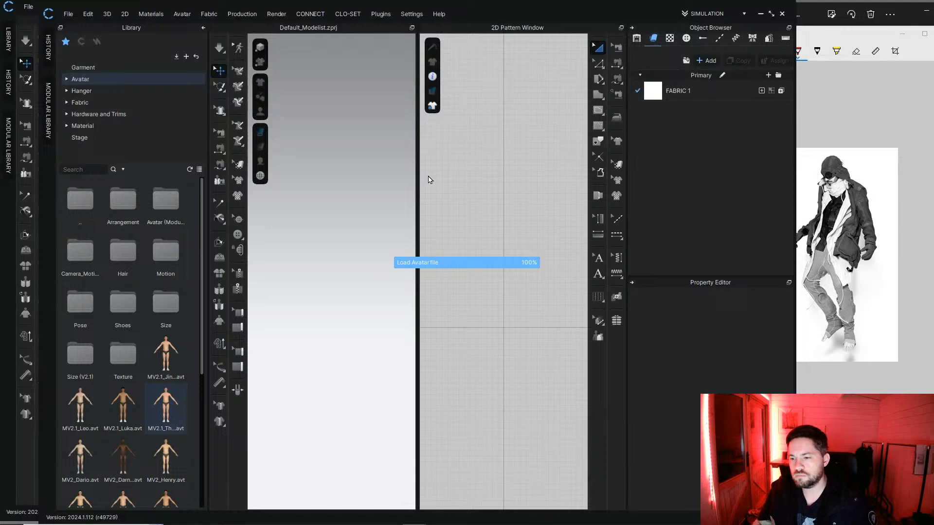
{"action": "left_click", "coordinate": [203, 29]}
Step: Turn on the 3D grid under the avatar in the grid properties
{"action": "scroll", "coordinate": [219, 228], "scroll_direction": "up", "scroll_amount": 3}
{"action": "middle_click_drag", "start_coordinate": [218, 235], "coordinate": [219, 208]}
{"action": "right_click_drag", "start_coordinate": [218, 209], "coordinate": [188, 207]}
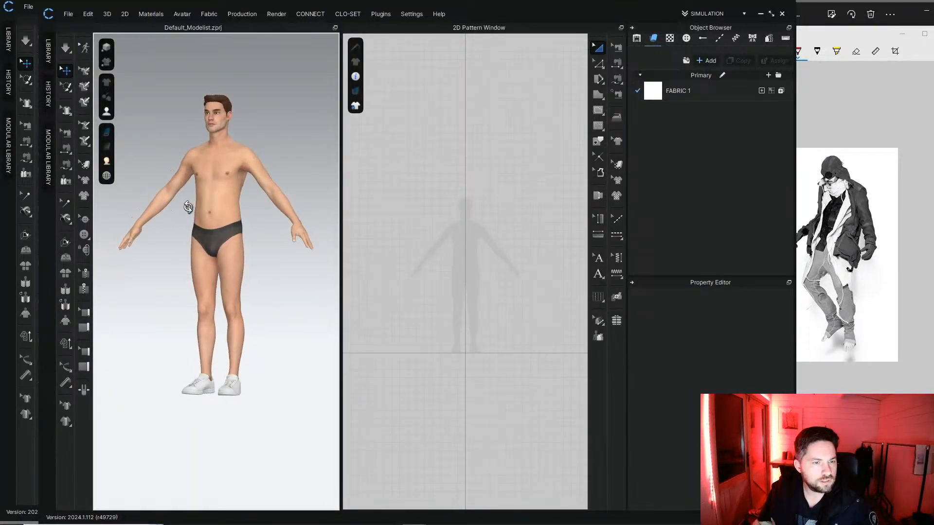
{"action": "right_click", "coordinate": [290, 406]}
{"action": "left_click", "coordinate": [297, 387]}
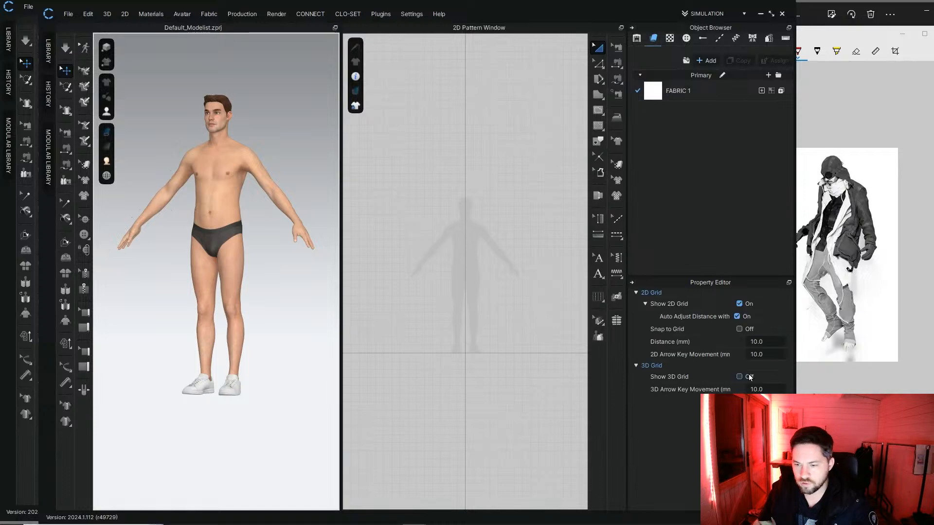
{"action": "left_click", "coordinate": [739, 377]}
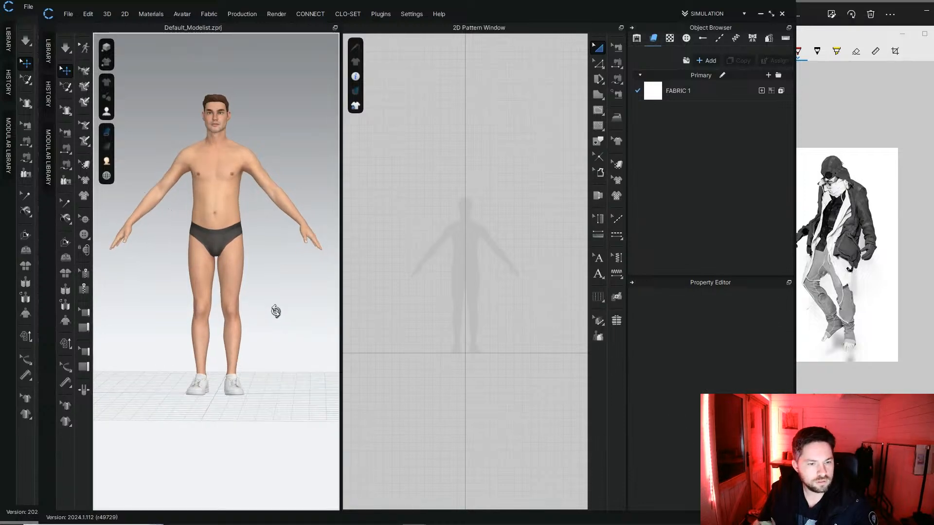
Step: Show the avatar joints and raise the whole avatar above the 3D grid using the pelvis joint
{"action": "mouse_move", "coordinate": [115, 120]}
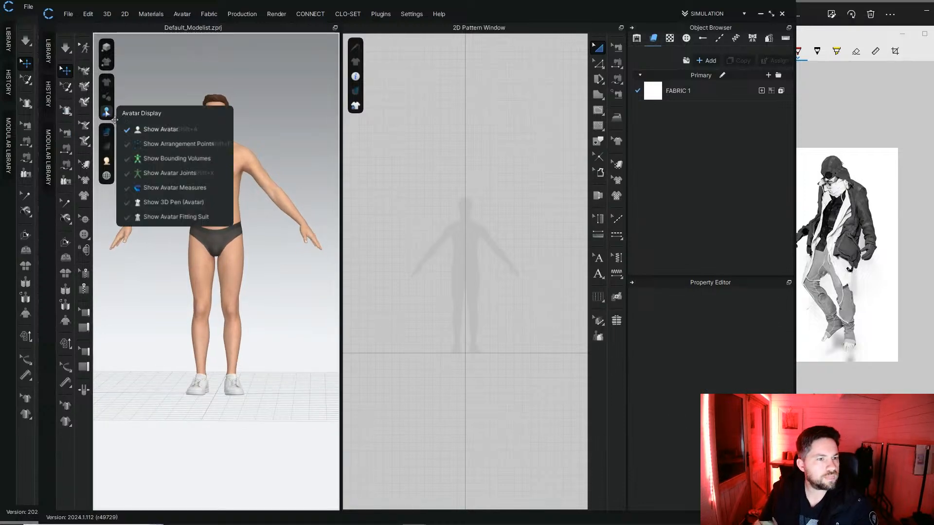
{"action": "left_click", "coordinate": [149, 175]}
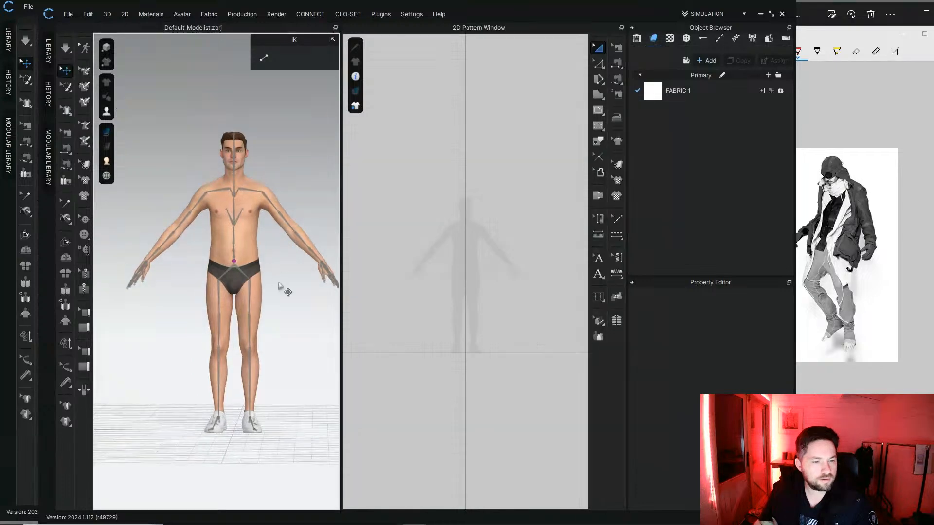
{"action": "left_click", "coordinate": [244, 270]}
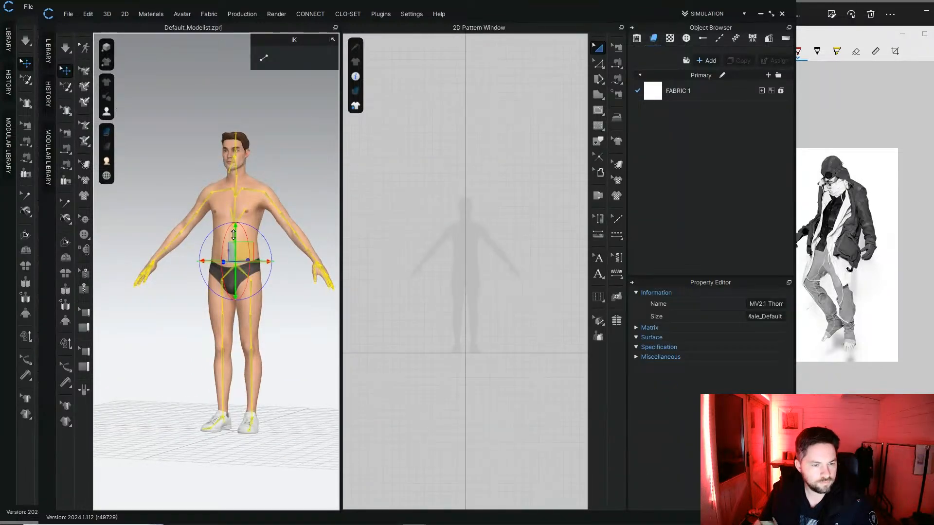
{"action": "left_click_drag", "start_coordinate": [232, 234], "coordinate": [233, 203]}
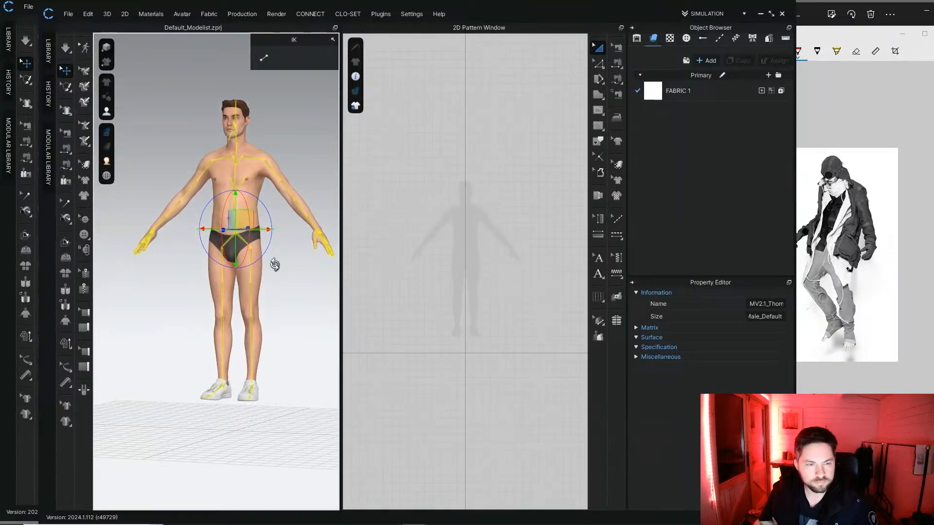
{"action": "right_click_drag", "start_coordinate": [274, 265], "coordinate": [305, 279]}
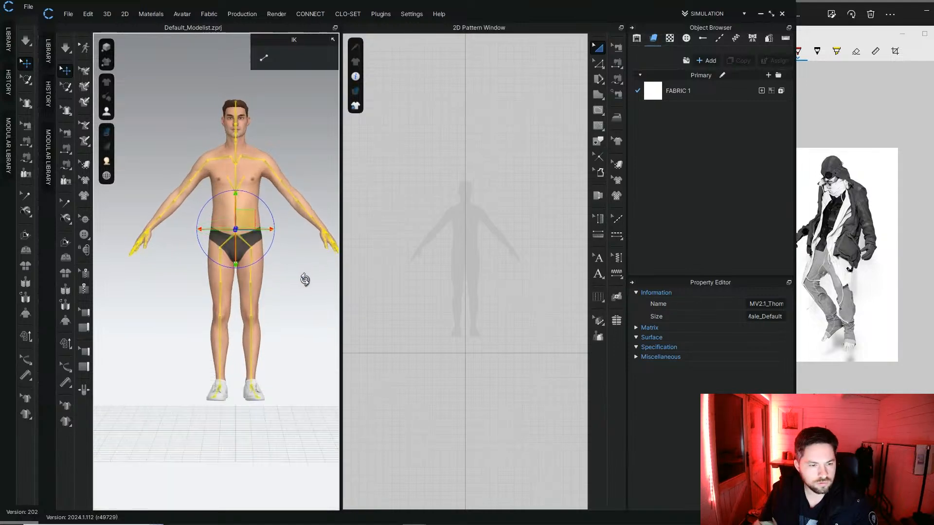
{"action": "right_click_drag", "start_coordinate": [286, 247], "coordinate": [246, 241]}
{"action": "left_click", "coordinate": [304, 171]}
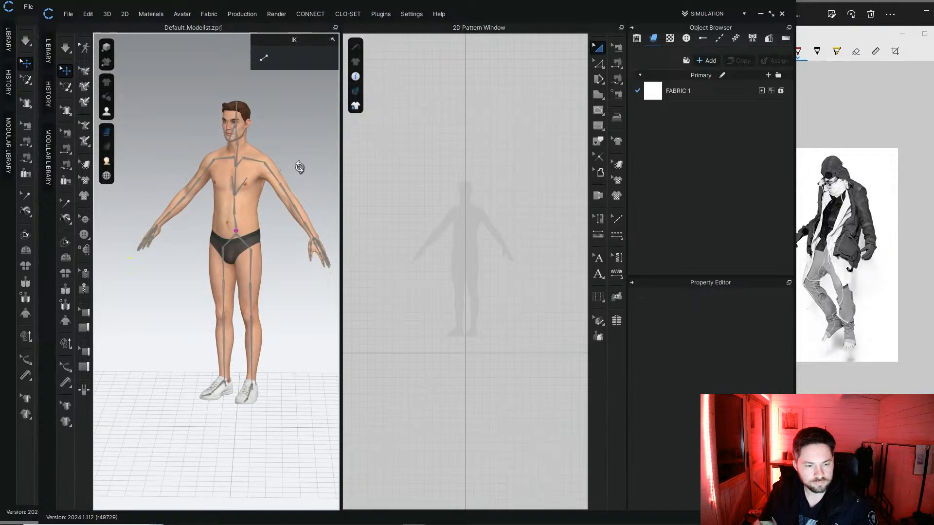
Step: Tilt the whole avatar slightly backward around the pelvis joint
{"action": "scroll", "coordinate": [269, 258], "scroll_direction": "up", "scroll_amount": 5}
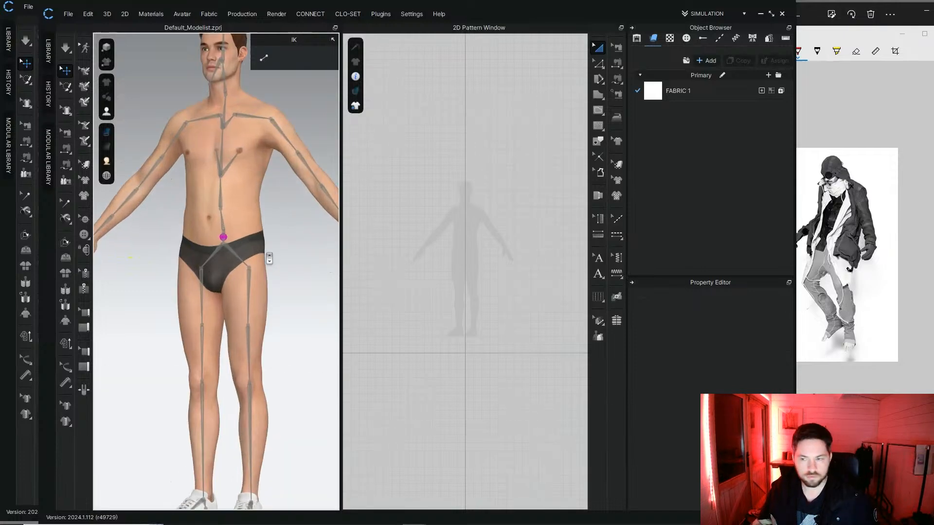
{"action": "left_click", "coordinate": [221, 246]}
{"action": "left_click_drag", "start_coordinate": [246, 248], "coordinate": [244, 247]}
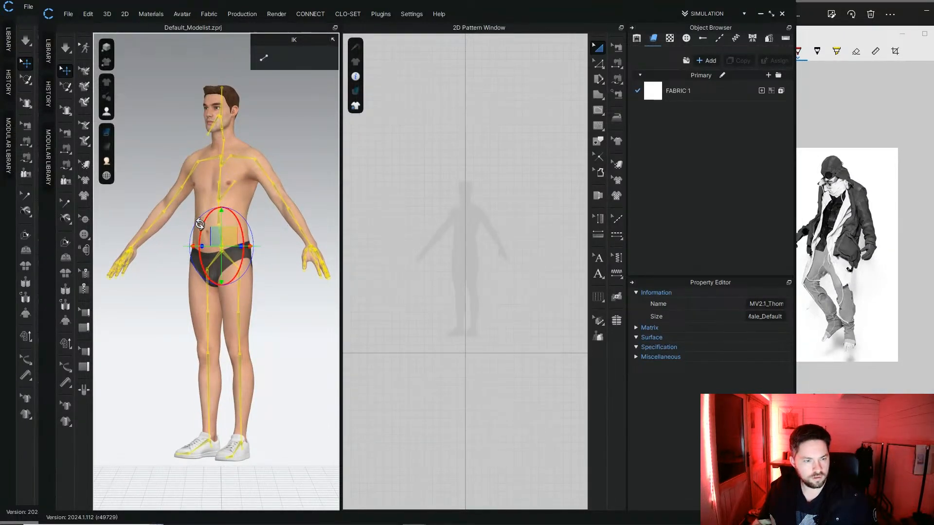
{"action": "left_click_drag", "start_coordinate": [203, 224], "coordinate": [206, 222]}
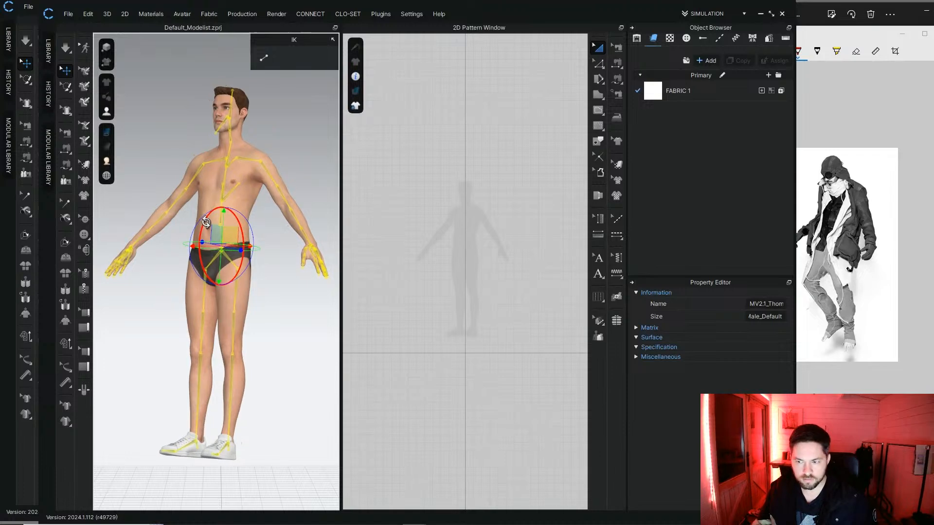
{"action": "left_click", "coordinate": [241, 275]}
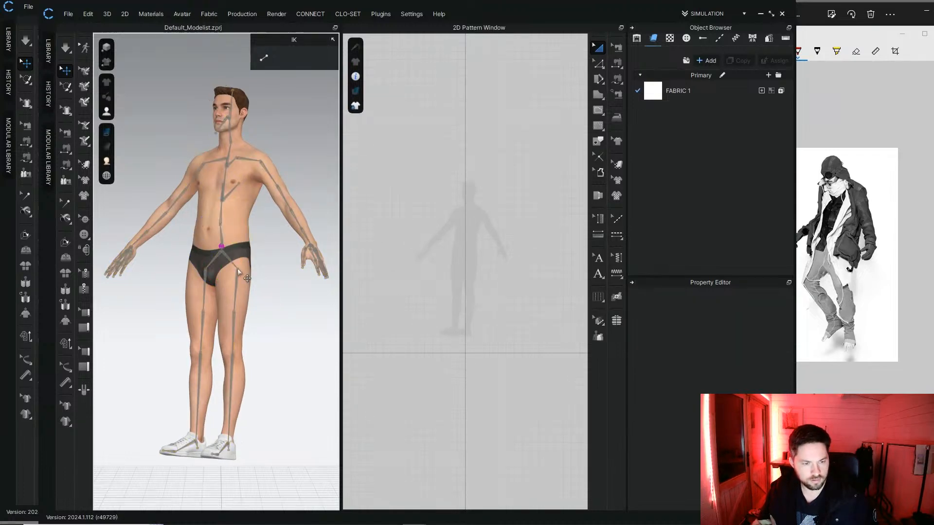
Step: Rotate the avatar's left thigh at the hip joint so the straight leg swings outward
{"action": "left_click", "coordinate": [238, 270]}
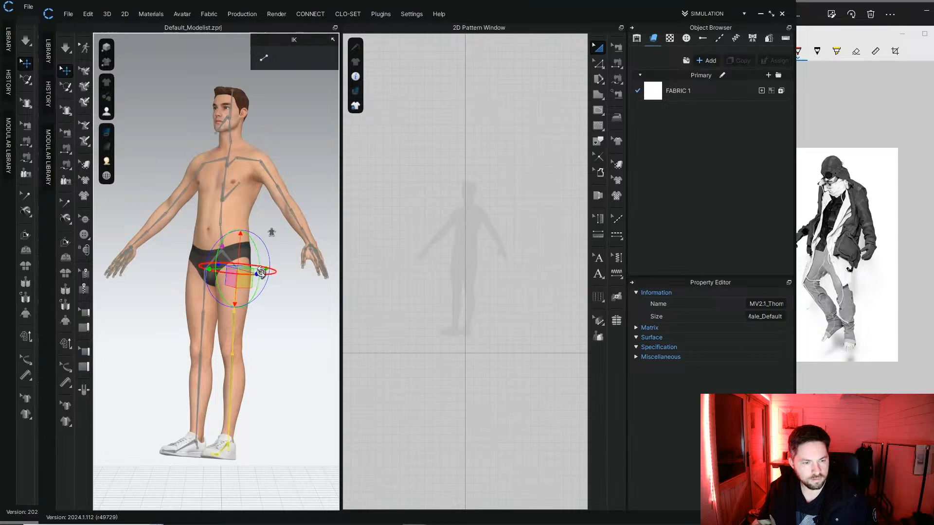
{"action": "left_click_drag", "start_coordinate": [250, 265], "coordinate": [256, 265]}
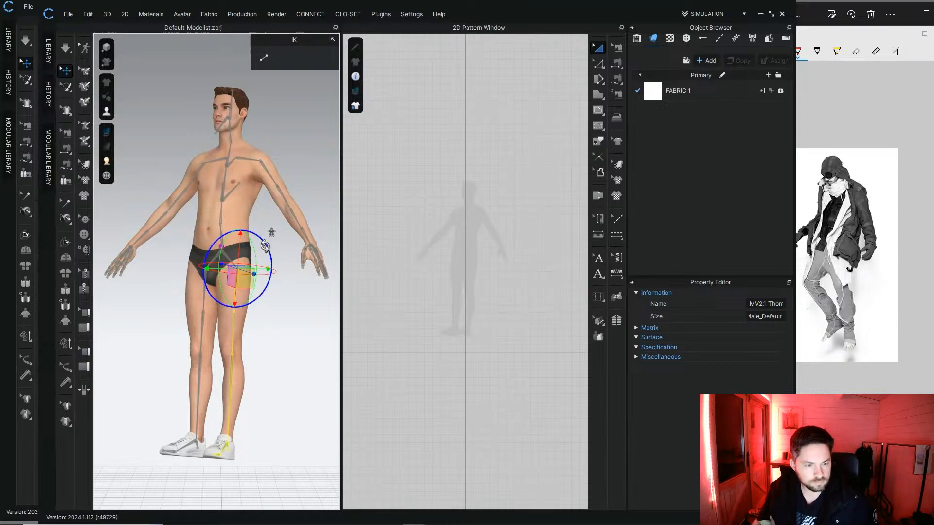
{"action": "left_click_drag", "start_coordinate": [264, 245], "coordinate": [263, 263]}
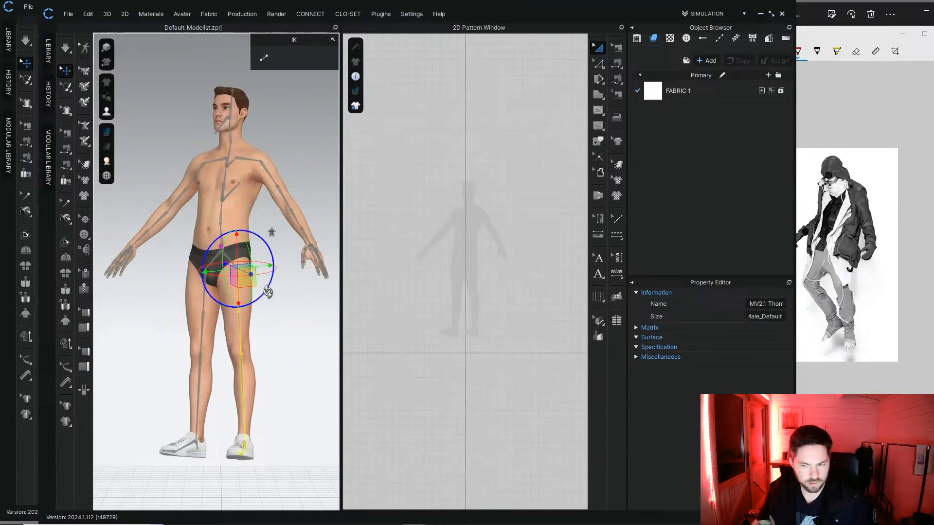
{"action": "left_click", "coordinate": [290, 355]}
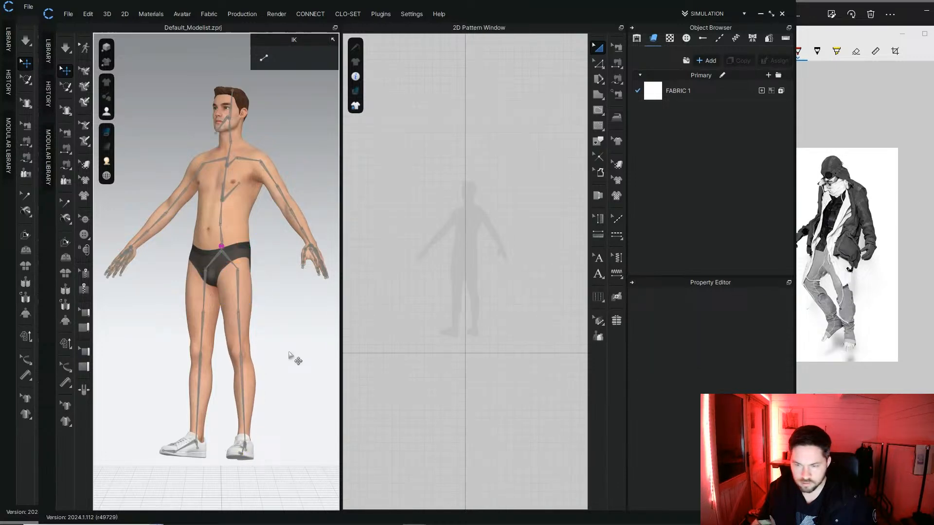
Step: Rotate the left lower leg outward at the knee and point the left foot downward at the ankle
{"action": "left_click", "coordinate": [241, 355]}
{"action": "mouse_move", "coordinate": [230, 329]}
{"action": "left_mouse_down"}
{"action": "mouse_move", "coordinate": [232, 342]}
{"action": "mouse_move", "coordinate": [223, 336]}
{"action": "left_mouse_up"}
{"action": "left_click", "coordinate": [269, 447]}
{"action": "left_click", "coordinate": [258, 437]}
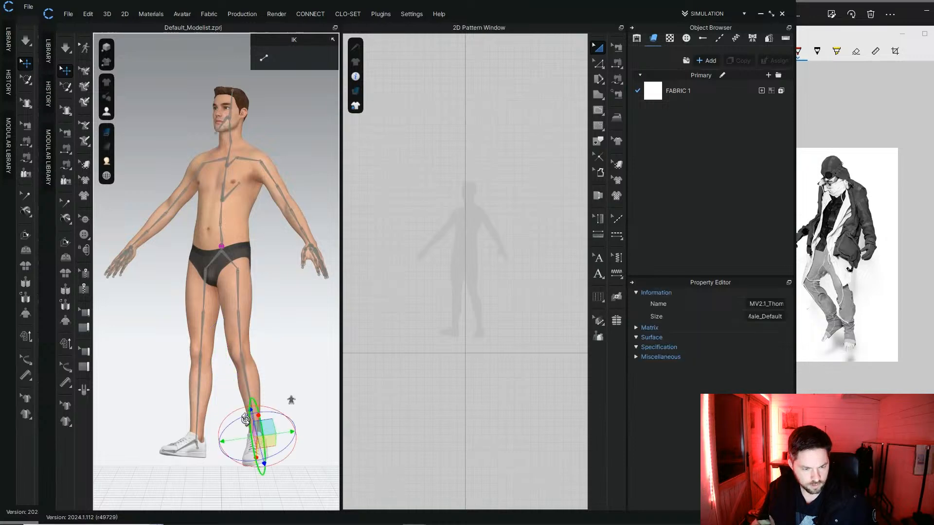
{"action": "left_click_drag", "start_coordinate": [248, 417], "coordinate": [235, 436]}
{"action": "left_click", "coordinate": [299, 358]}
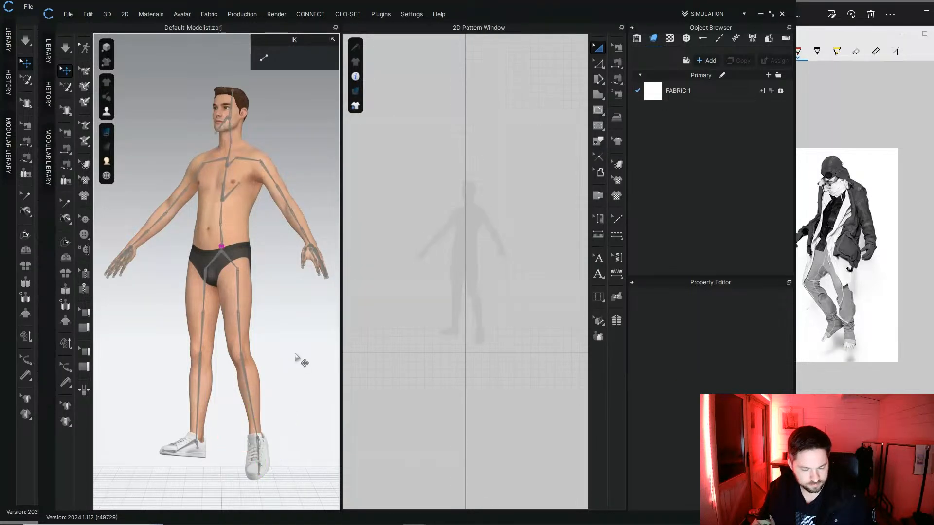
Step: Swing the avatar's right leg forward at the hip joint
{"action": "mouse_move", "coordinate": [298, 359]}
{"action": "right_mouse_down"}
{"action": "mouse_move", "coordinate": [256, 350]}
{"action": "mouse_move", "coordinate": [300, 351]}
{"action": "right_mouse_up"}
{"action": "scroll", "coordinate": [296, 350], "scroll_direction": "up", "scroll_amount": 1}
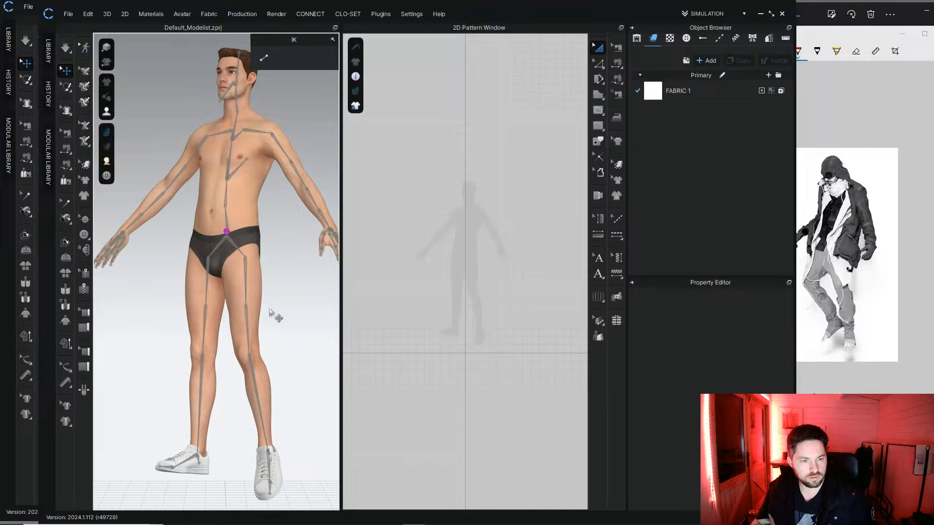
{"action": "scroll", "coordinate": [271, 314], "scroll_direction": "down", "scroll_amount": 1}
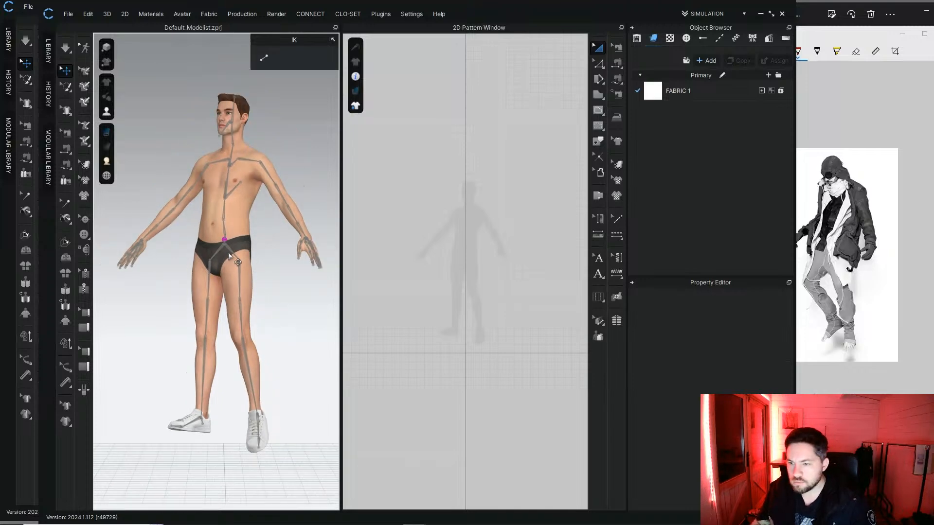
{"action": "left_click", "coordinate": [209, 260]}
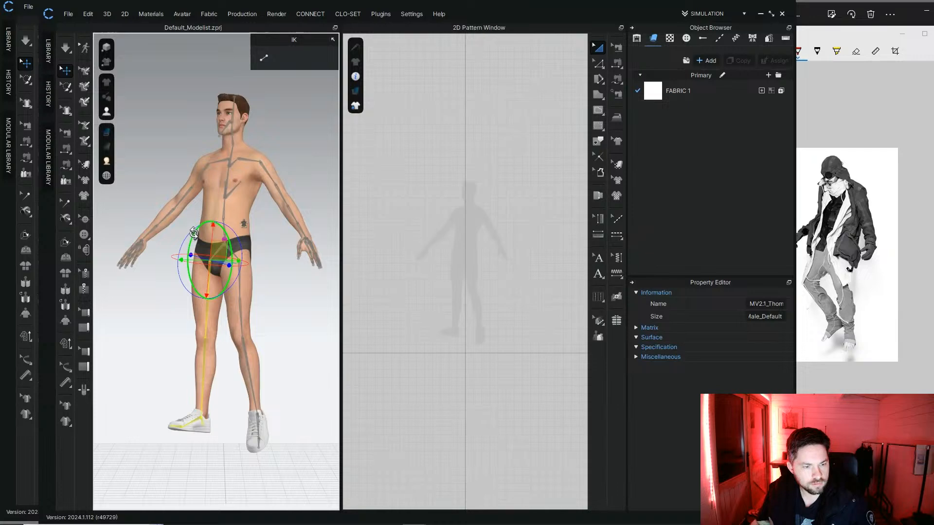
{"action": "mouse_move", "coordinate": [194, 233]}
{"action": "left_mouse_down"}
{"action": "mouse_move", "coordinate": [233, 234]}
{"action": "mouse_move", "coordinate": [191, 235]}
{"action": "left_mouse_up"}
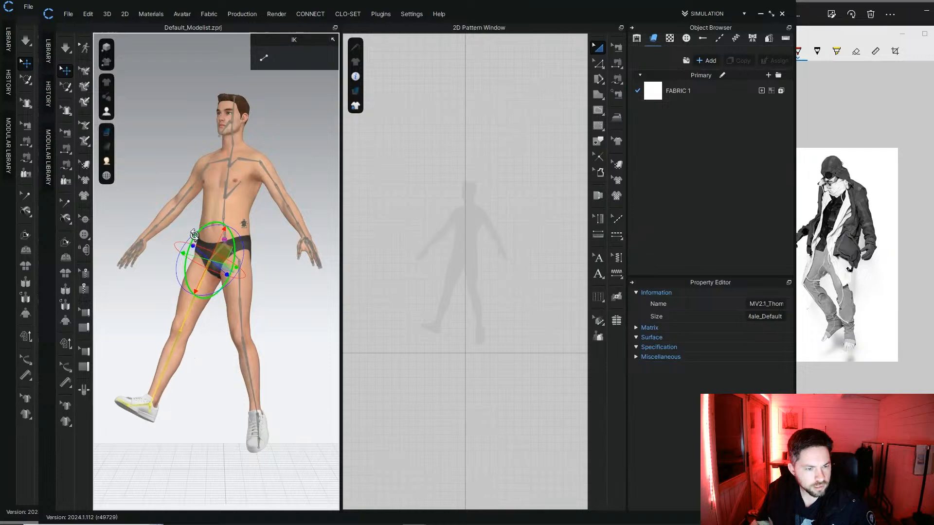
Step: Bend the right knee so the lower leg folds back, and twist the right thigh slightly at the hip
{"action": "left_click", "coordinate": [183, 328]}
{"action": "left_click_drag", "start_coordinate": [168, 305], "coordinate": [114, 356]}
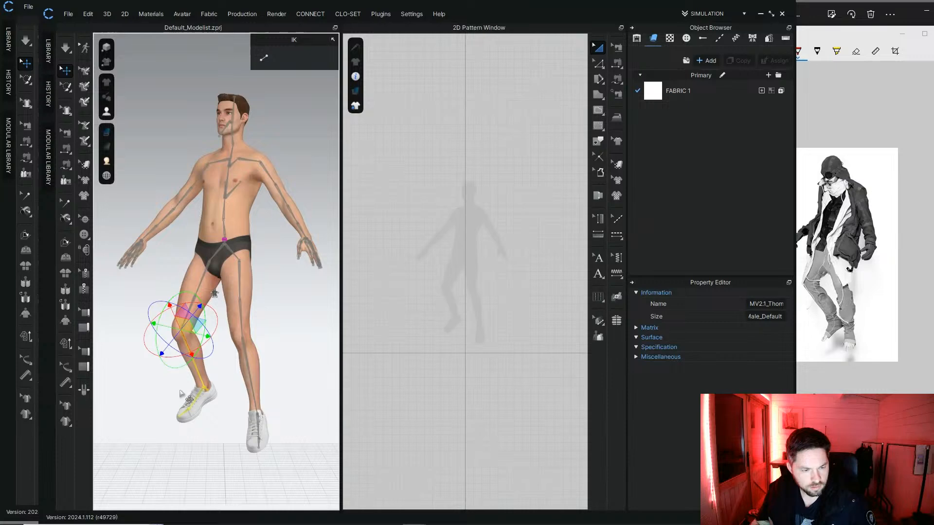
{"action": "left_click_drag", "start_coordinate": [184, 310], "coordinate": [179, 308]}
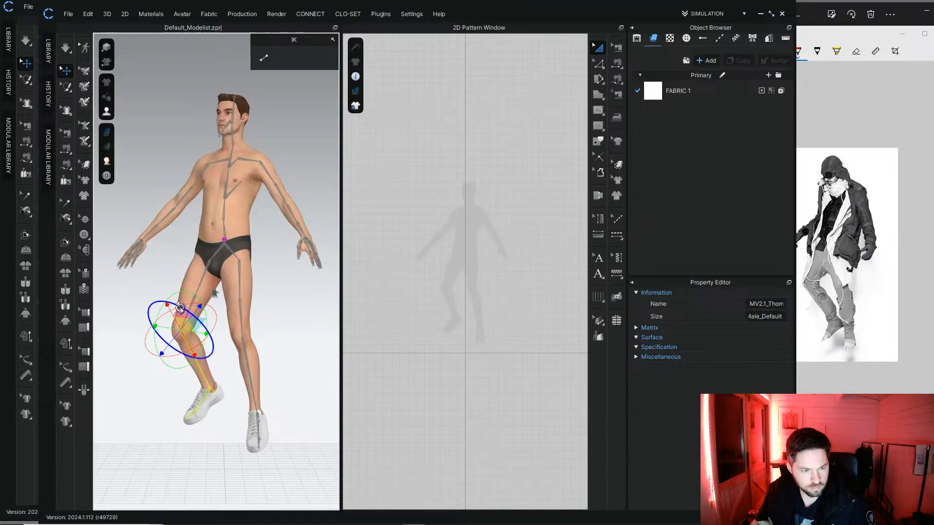
{"action": "left_click", "coordinate": [210, 263]}
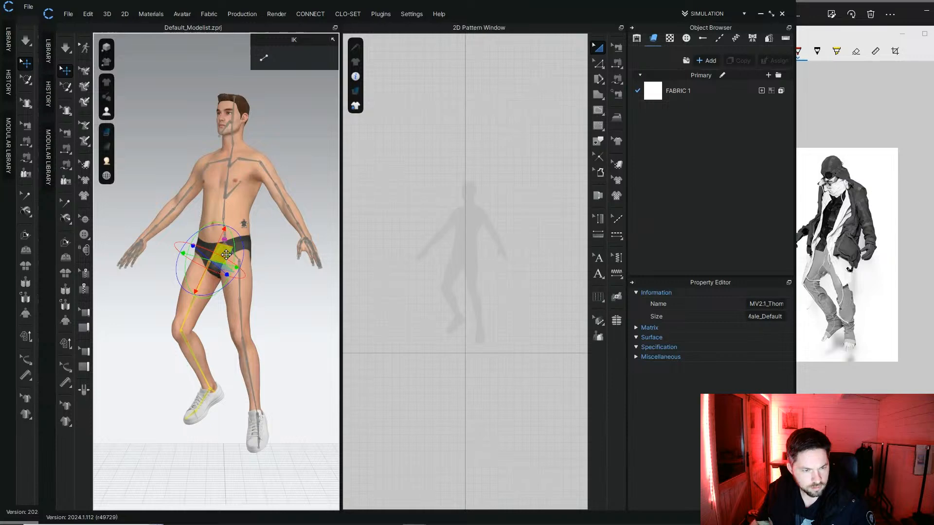
{"action": "left_click_drag", "start_coordinate": [228, 263], "coordinate": [227, 263]}
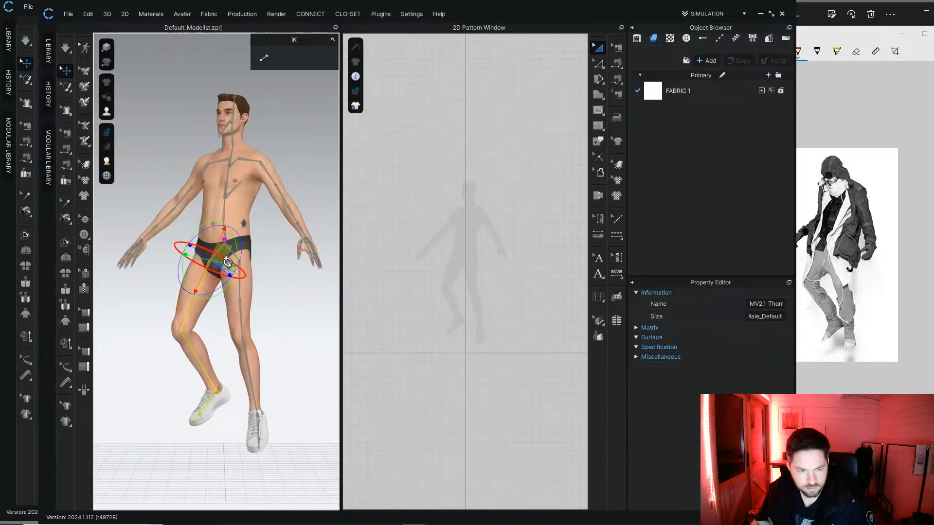
{"action": "left_click", "coordinate": [298, 312]}
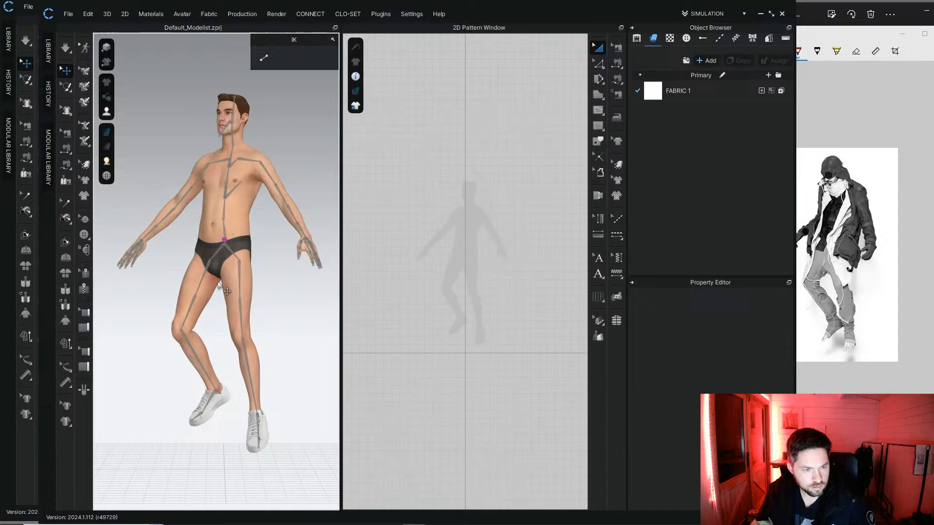
Step: Rotate the avatar's chest at the upper spine joint so the shoulders and head turn toward his right side
{"action": "left_click", "coordinate": [224, 241]}
{"action": "left_click", "coordinate": [283, 224]}
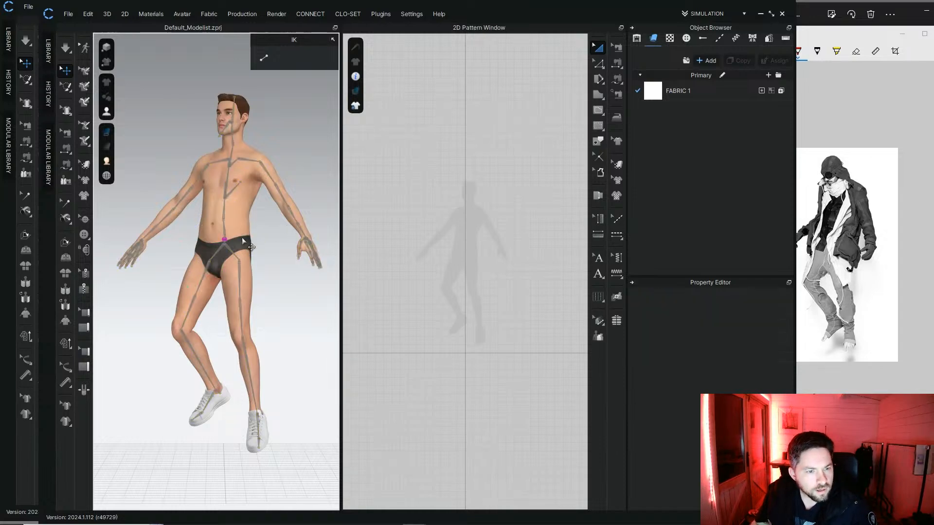
{"action": "left_click", "coordinate": [224, 231]}
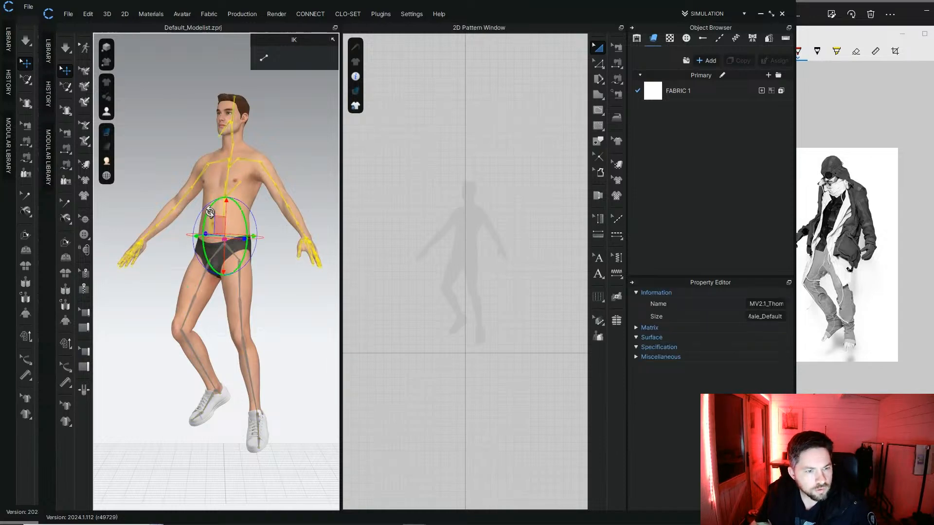
{"action": "left_click_drag", "start_coordinate": [209, 213], "coordinate": [210, 213]}
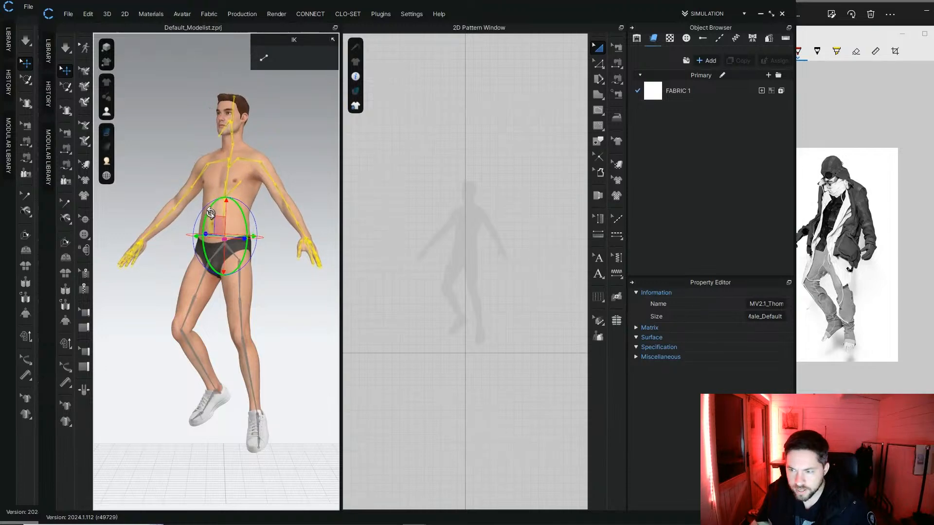
{"action": "left_click", "coordinate": [286, 147]}
{"action": "left_click", "coordinate": [229, 166]}
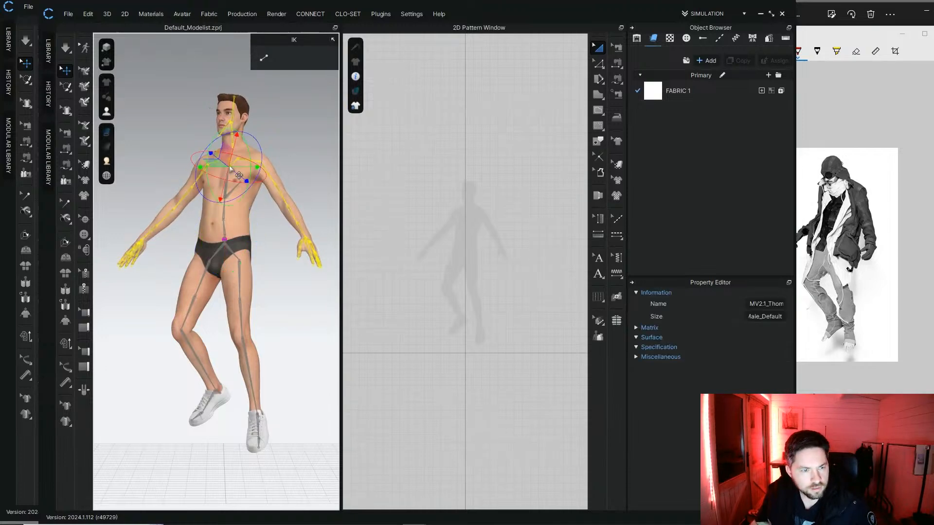
{"action": "left_click_drag", "start_coordinate": [210, 152], "coordinate": [211, 156]}
{"action": "left_click", "coordinate": [260, 138]}
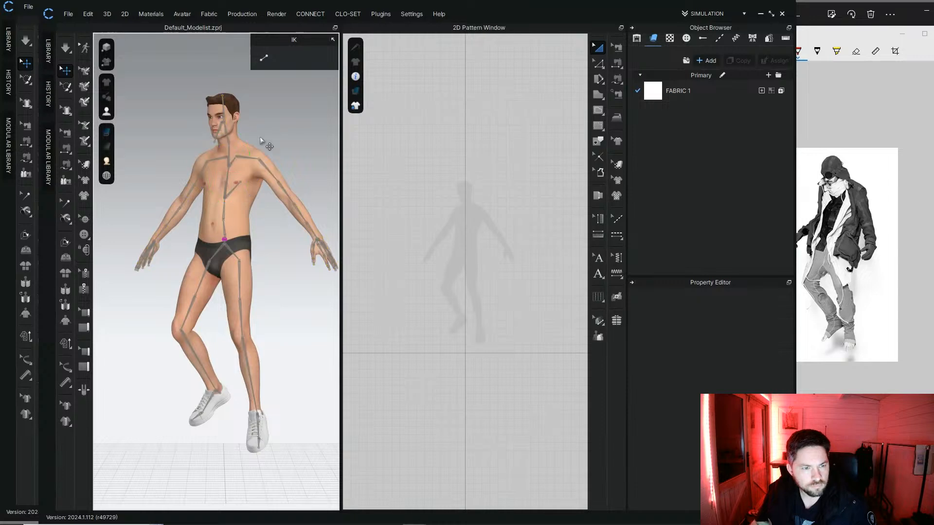
Step: Rotate the avatar's head at the neck joint so the face tilts slightly downward
{"action": "left_click", "coordinate": [229, 142]}
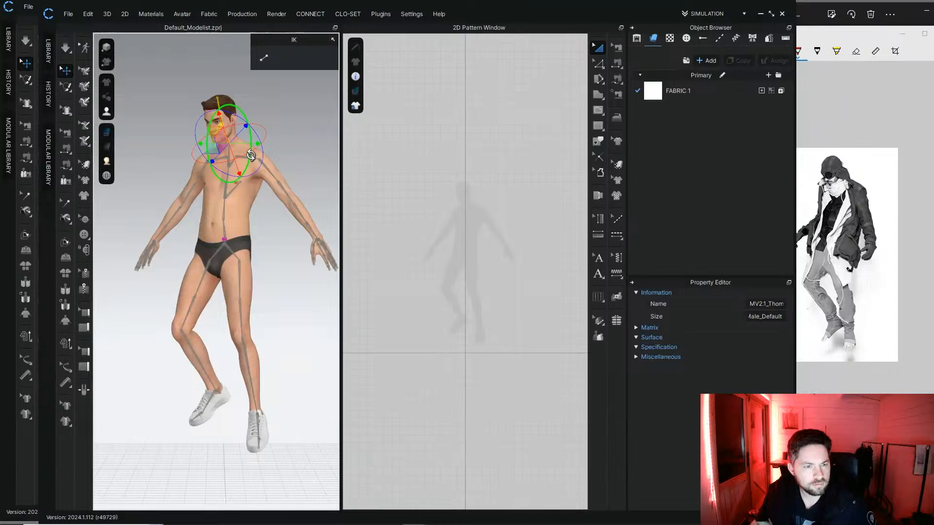
{"action": "left_click_drag", "start_coordinate": [246, 153], "coordinate": [205, 133]}
{"action": "left_click", "coordinate": [294, 100]}
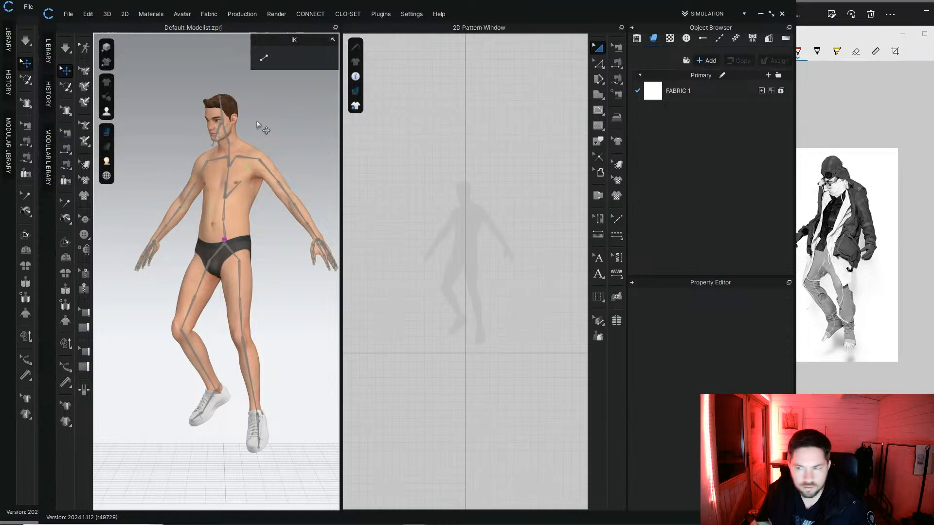
{"action": "left_click", "coordinate": [228, 142]}
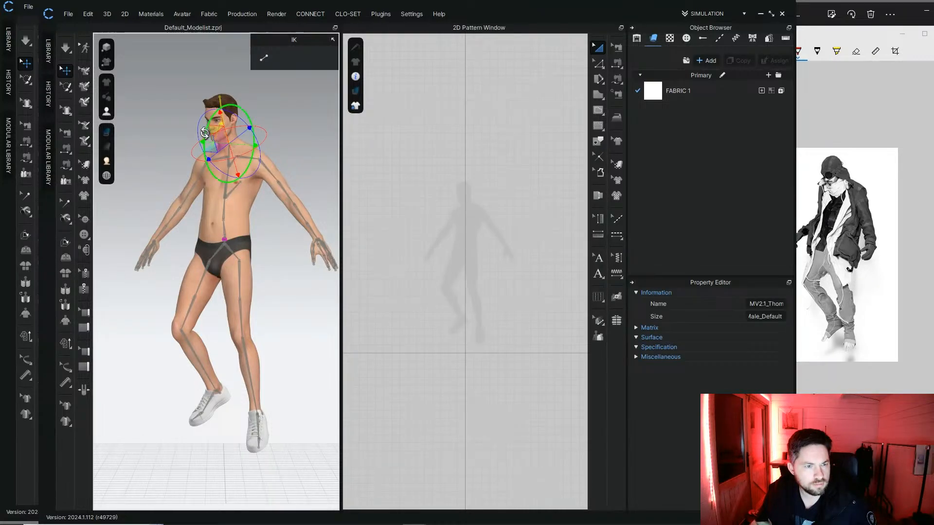
{"action": "left_click_drag", "start_coordinate": [208, 131], "coordinate": [208, 134]}
{"action": "left_click", "coordinate": [281, 95]}
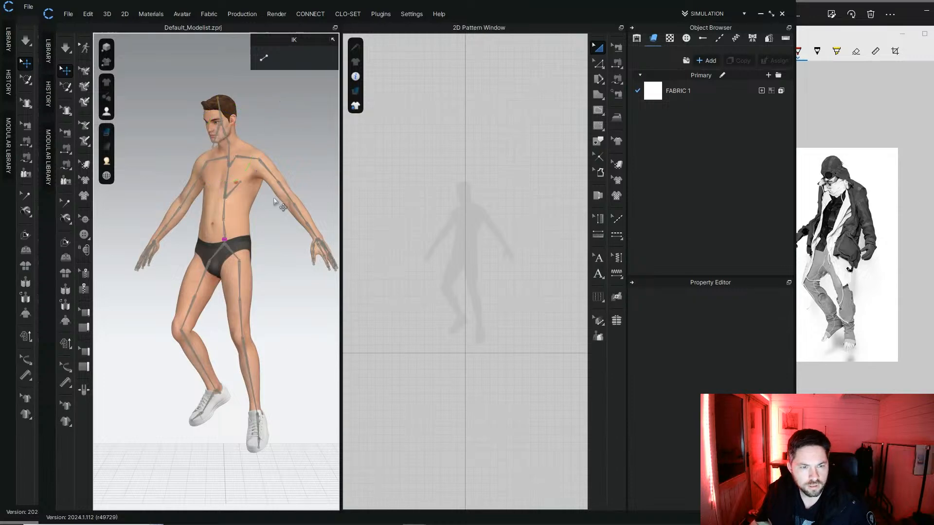
Step: Lower the left arm toward the body at the shoulder and bend the forearm slightly inward at the elbow
{"action": "left_click", "coordinate": [260, 160]}
{"action": "mouse_move", "coordinate": [274, 126]}
{"action": "left_mouse_down"}
{"action": "mouse_move", "coordinate": [263, 132]}
{"action": "mouse_move", "coordinate": [274, 128]}
{"action": "left_mouse_up"}
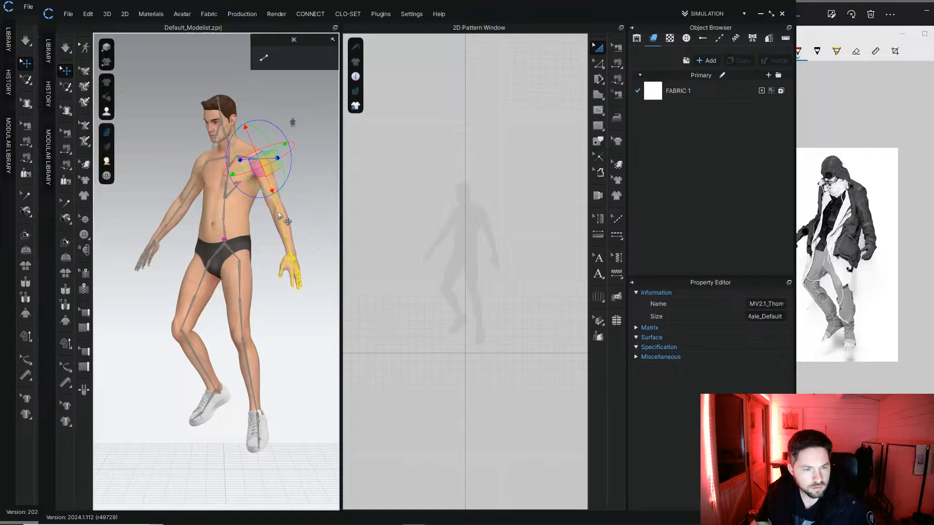
{"action": "left_click", "coordinate": [279, 214]}
{"action": "left_click_drag", "start_coordinate": [261, 195], "coordinate": [262, 184]}
{"action": "left_click", "coordinate": [307, 154]}
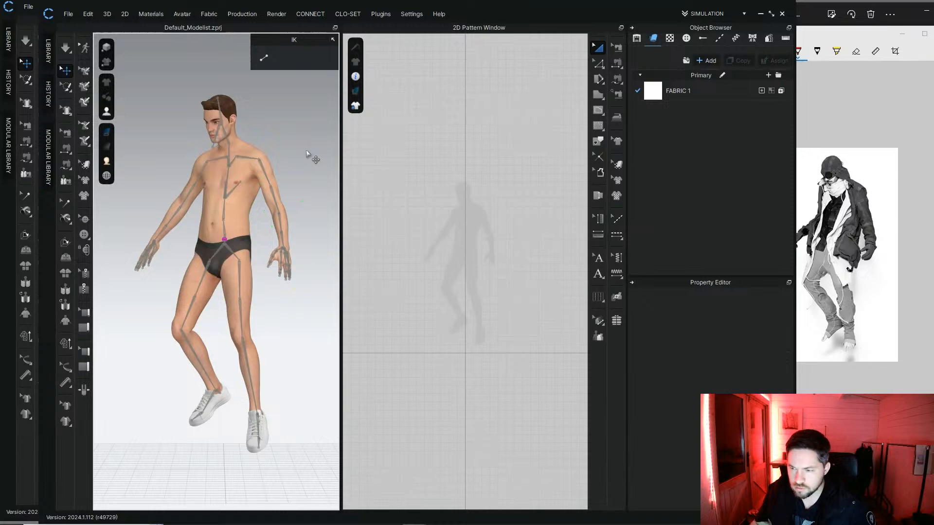
Step: Rotate and twist the left hand at the wrist joint so it hangs beside the hip with the fingers pointing down
{"action": "left_click", "coordinate": [283, 248]}
{"action": "left_click_drag", "start_coordinate": [304, 217], "coordinate": [304, 222]}
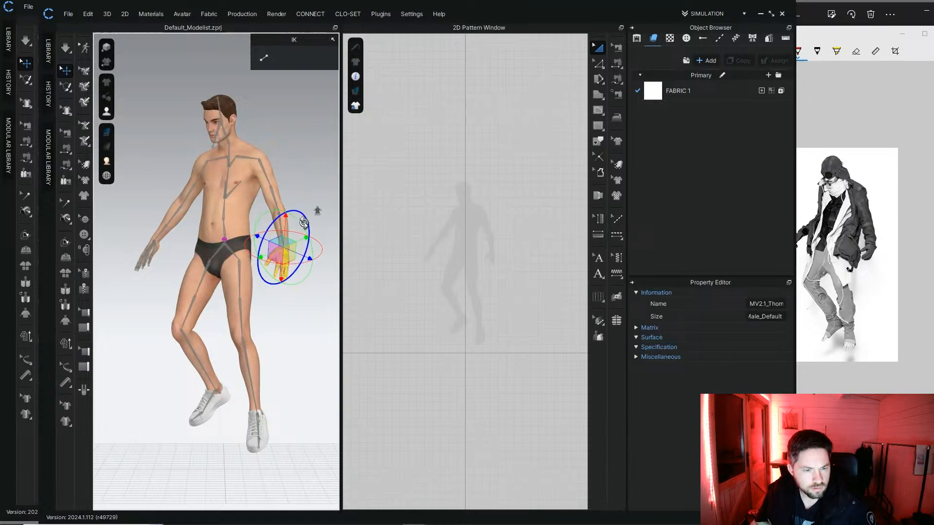
{"action": "left_click", "coordinate": [307, 304]}
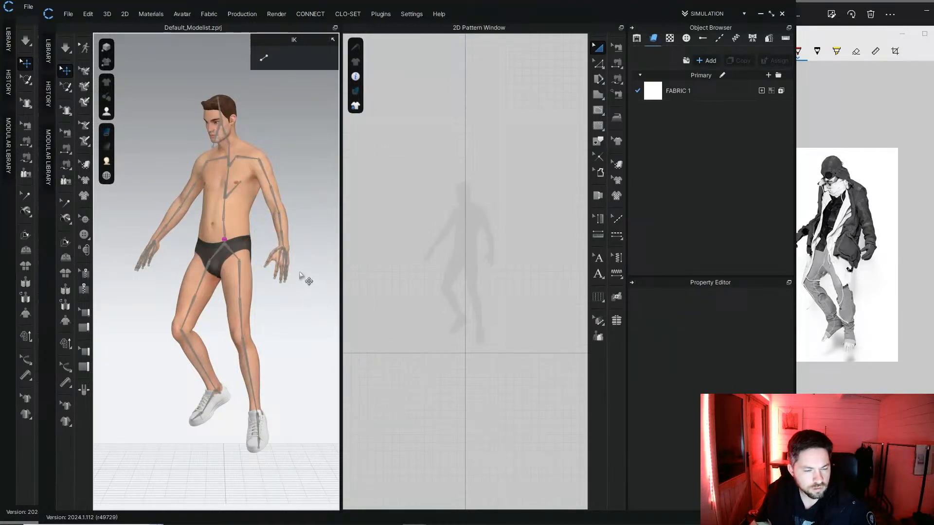
{"action": "left_click", "coordinate": [285, 250]}
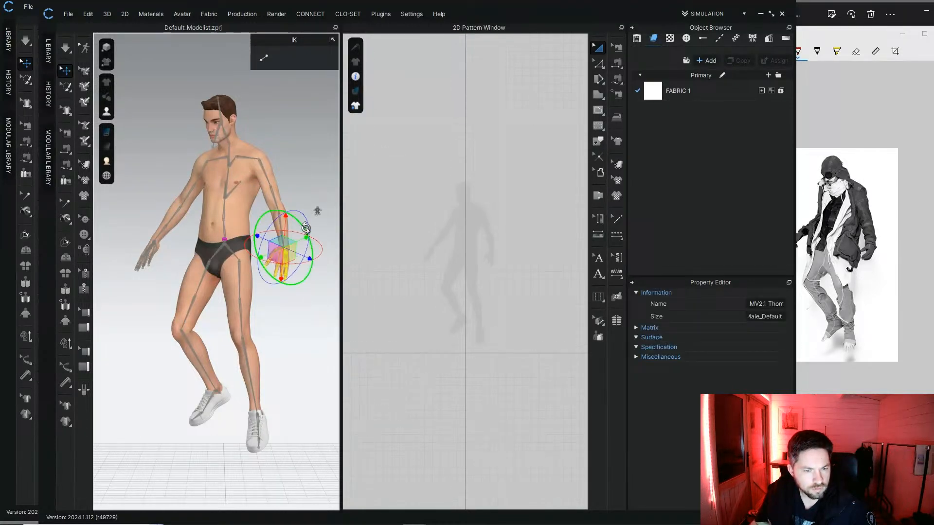
{"action": "left_click_drag", "start_coordinate": [308, 238], "coordinate": [301, 238]}
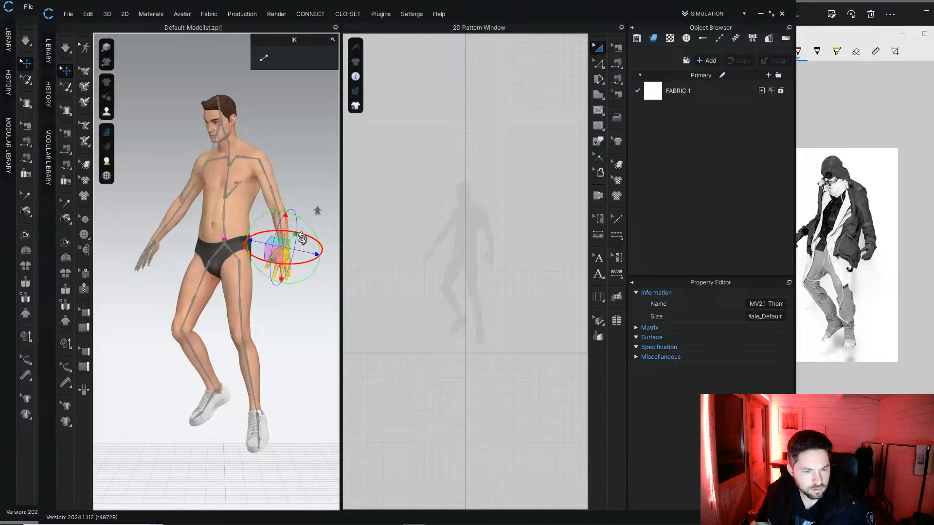
{"action": "left_click", "coordinate": [294, 254]}
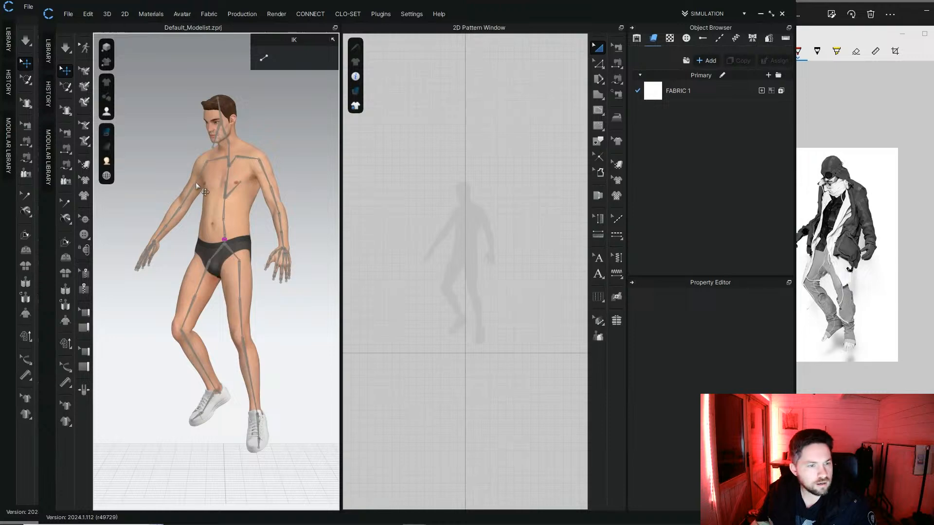
Step: Lower the right arm toward the body at the shoulder joint and twist it around its own axis
{"action": "left_click", "coordinate": [205, 161]}
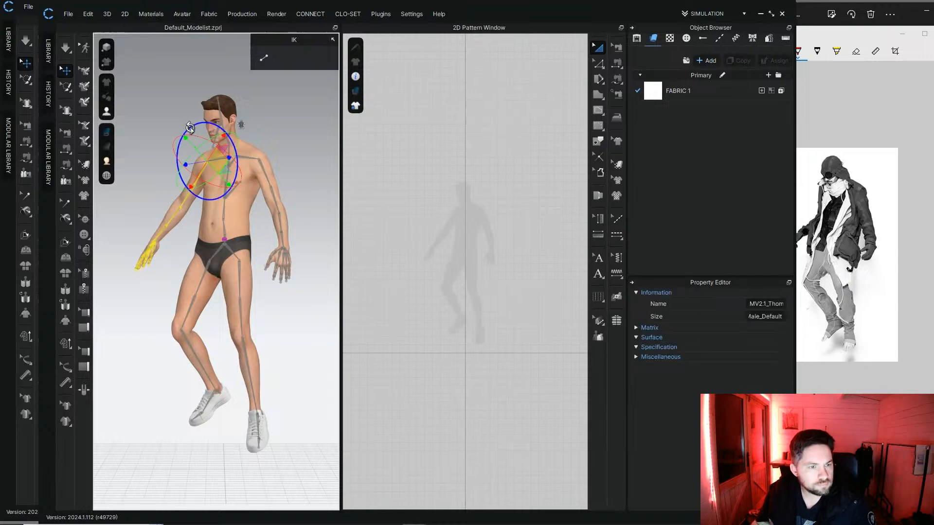
{"action": "left_click_drag", "start_coordinate": [187, 127], "coordinate": [179, 126]}
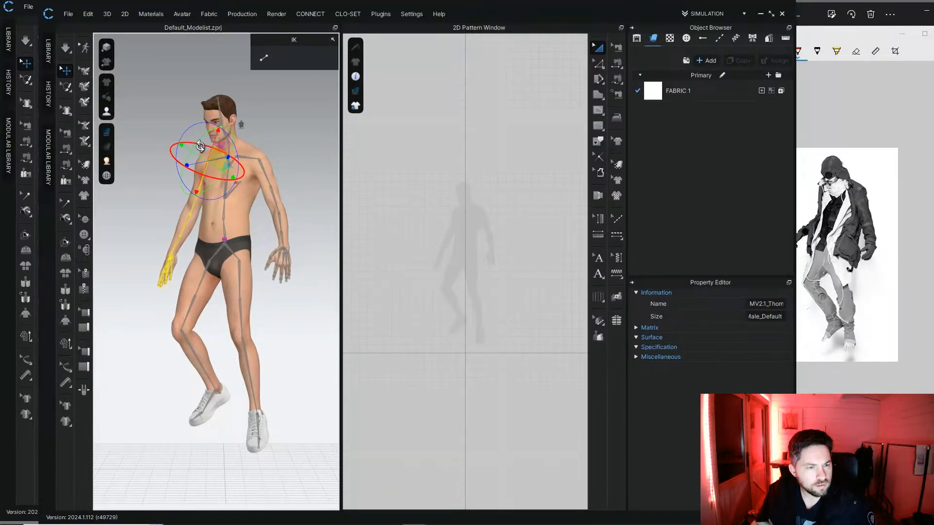
{"action": "left_click_drag", "start_coordinate": [200, 146], "coordinate": [240, 138]}
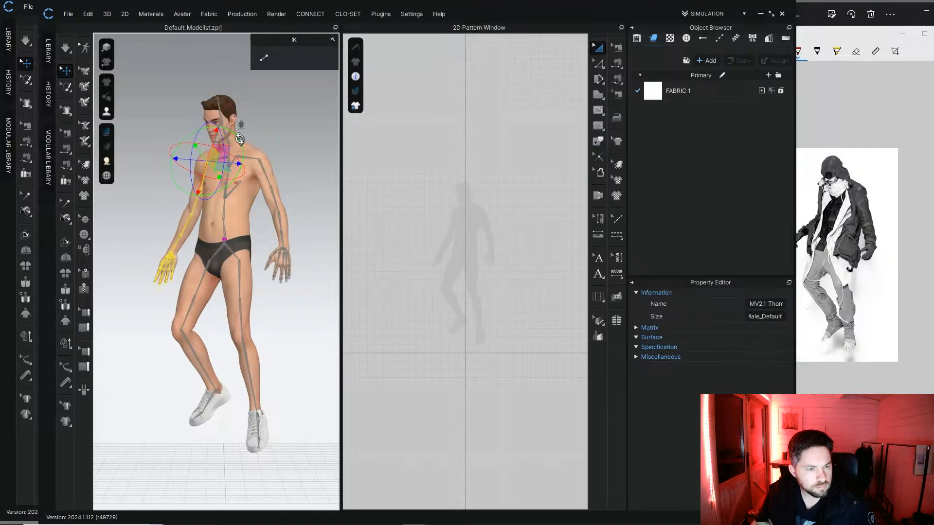
{"action": "left_click", "coordinate": [229, 214]}
Step: Bend the right arm at the elbow so the forearm lifts outward, away from the body
{"action": "left_click", "coordinate": [191, 213]}
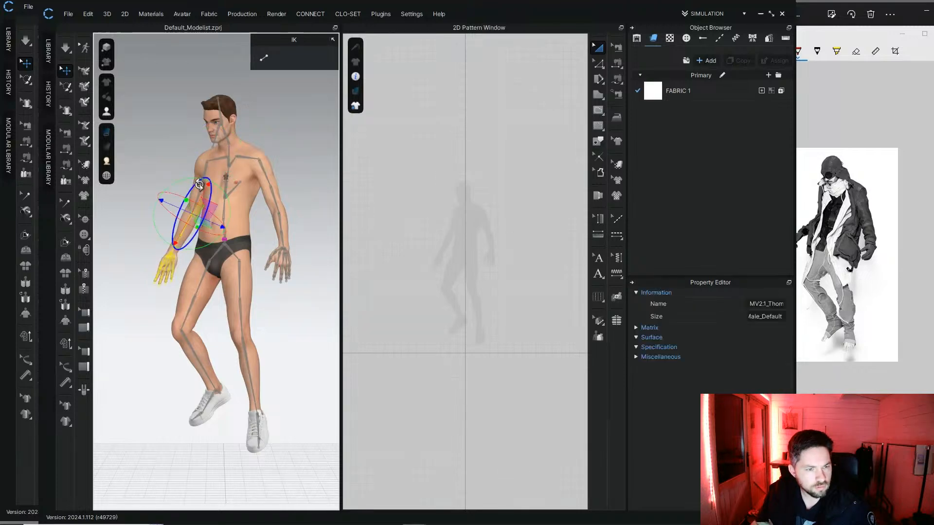
{"action": "left_click_drag", "start_coordinate": [192, 187], "coordinate": [218, 210]}
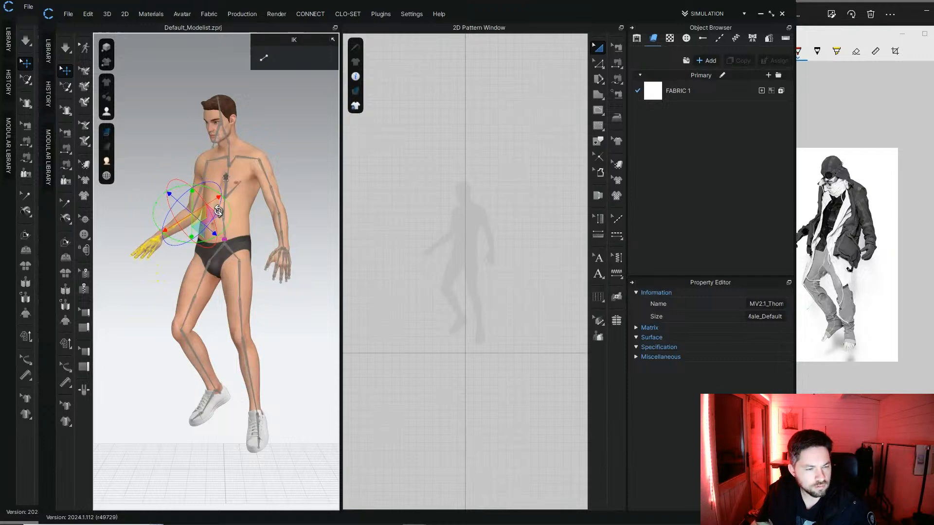
{"action": "right_click_drag", "start_coordinate": [286, 148], "coordinate": [411, 175]}
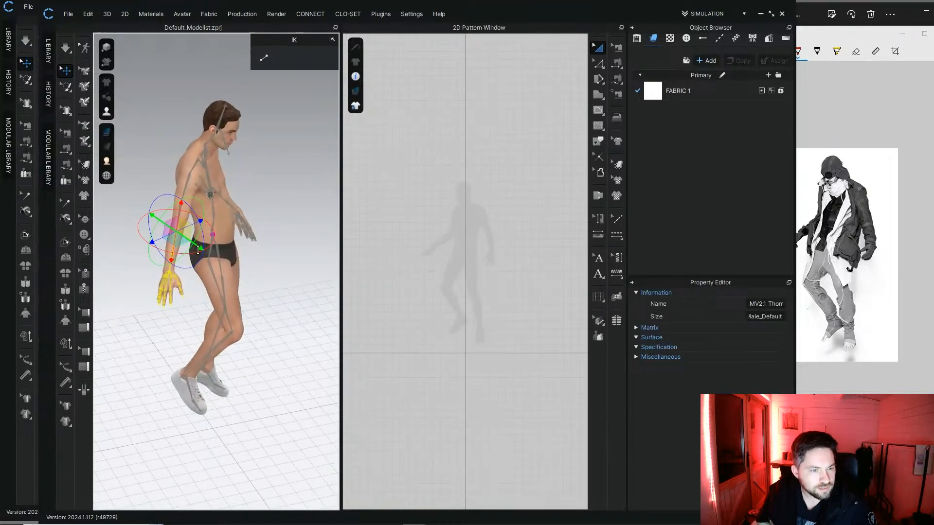
{"action": "left_click_drag", "start_coordinate": [195, 252], "coordinate": [183, 251]}
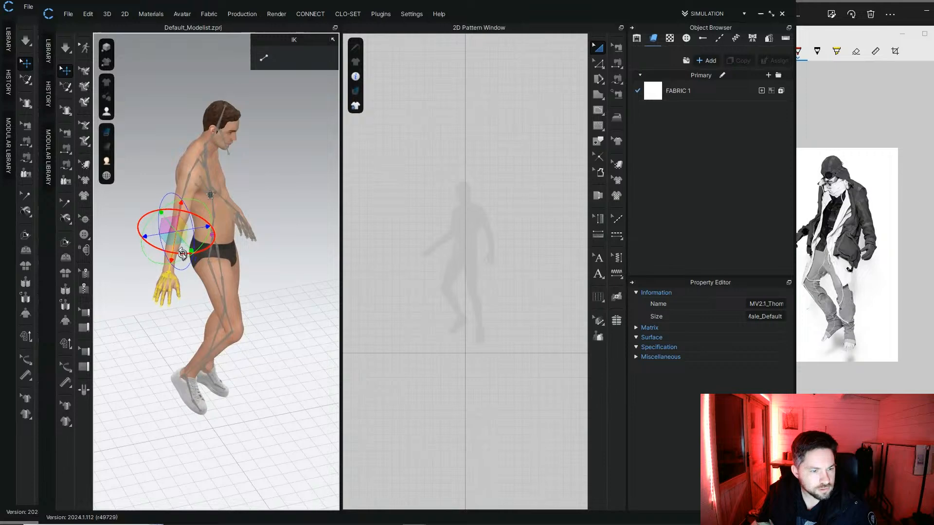
{"action": "right_click_drag", "start_coordinate": [182, 253], "coordinate": [173, 231]}
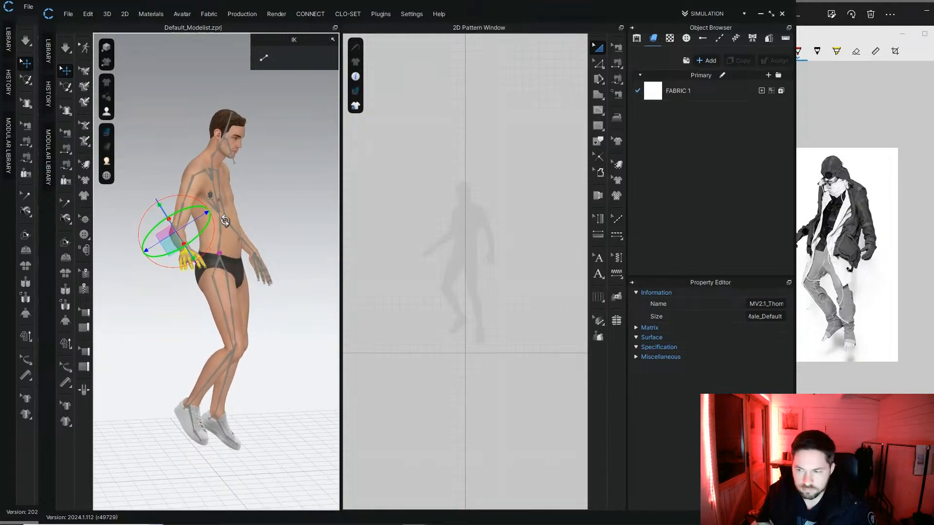
Step: Lower the raised right forearm slightly at the elbow, comparing the arm with the reference figure
{"action": "right_click_drag", "start_coordinate": [224, 221], "coordinate": [112, 214]}
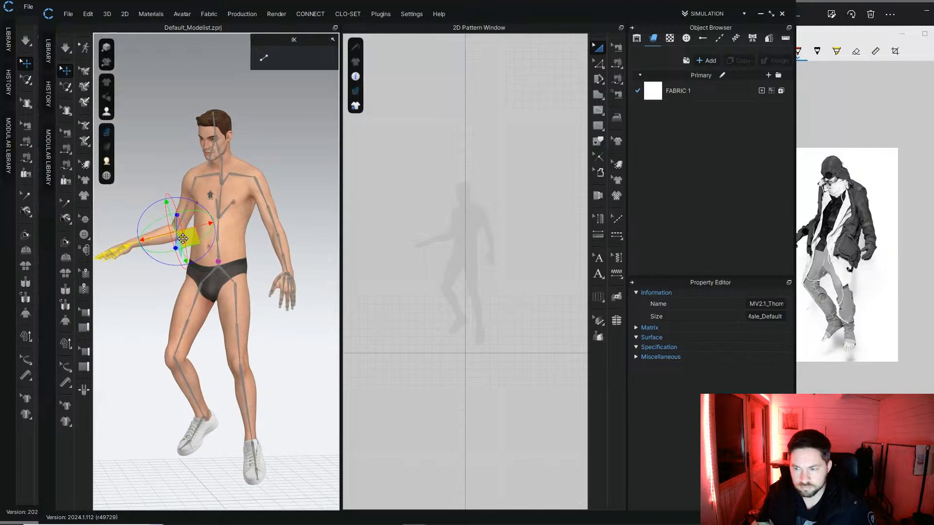
{"action": "middle_click_drag", "start_coordinate": [183, 239], "coordinate": [200, 211]}
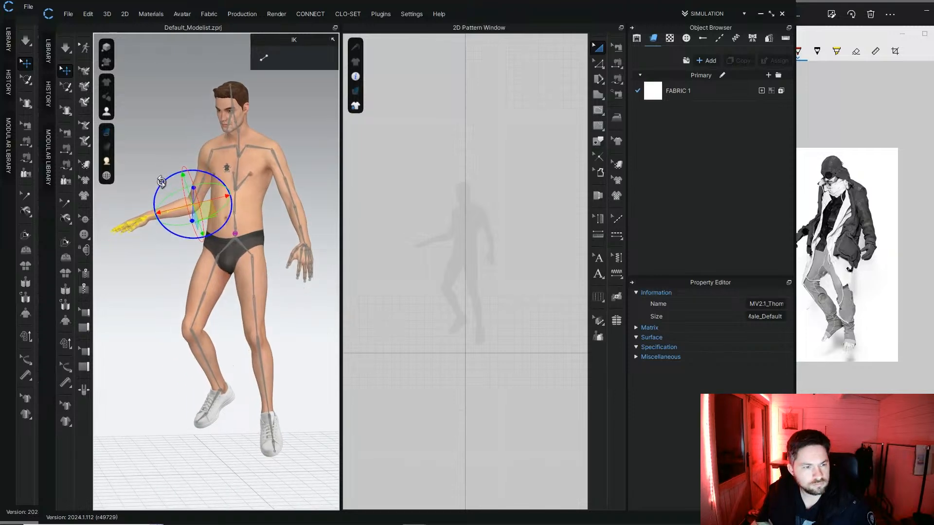
{"action": "left_click_drag", "start_coordinate": [161, 182], "coordinate": [156, 192]}
{"action": "mouse_move", "coordinate": [150, 169]}
{"action": "right_mouse_down"}
{"action": "mouse_move", "coordinate": [214, 205]}
{"action": "mouse_move", "coordinate": [184, 173]}
{"action": "mouse_move", "coordinate": [146, 171]}
{"action": "right_mouse_up"}
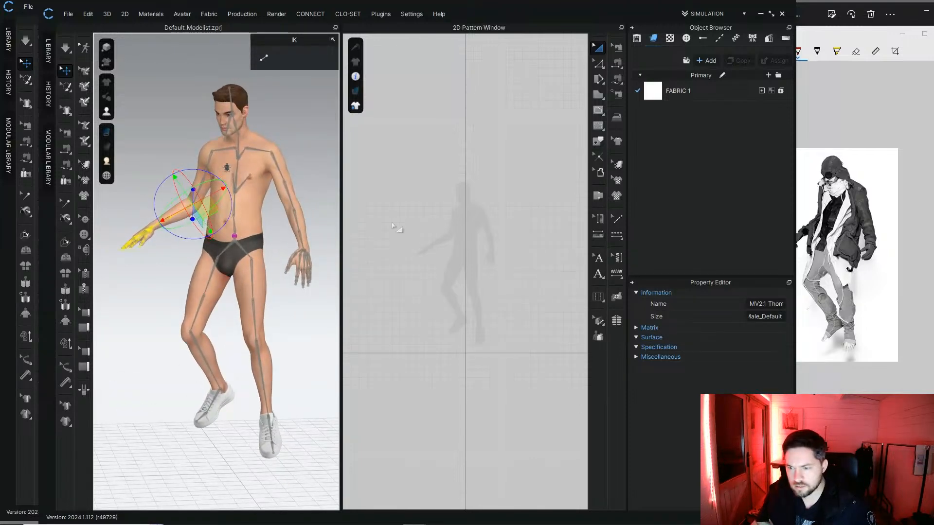
{"action": "left_click", "coordinate": [806, 249]}
{"action": "left_click", "coordinate": [131, 180]}
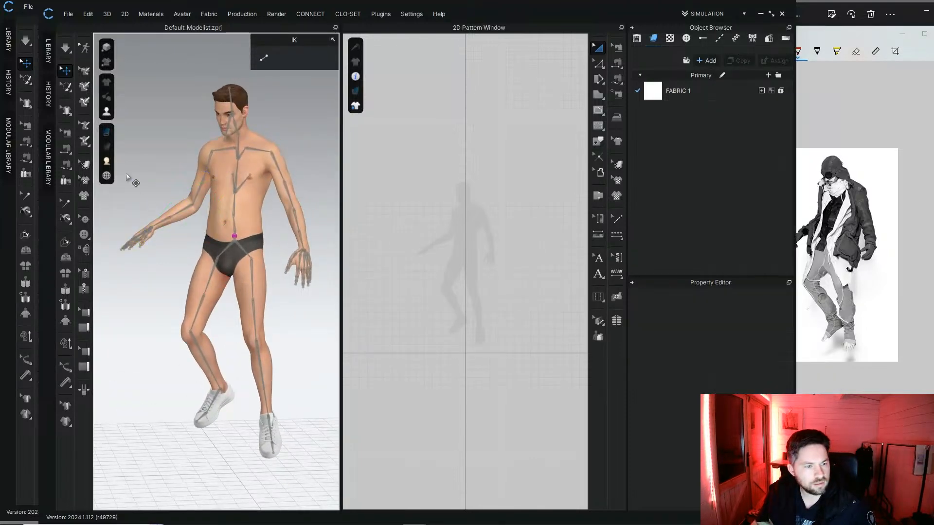
Step: Rotate the right hand slightly downward at the wrist joint
{"action": "left_click", "coordinate": [152, 229]}
{"action": "left_click_drag", "start_coordinate": [165, 191], "coordinate": [160, 190]}
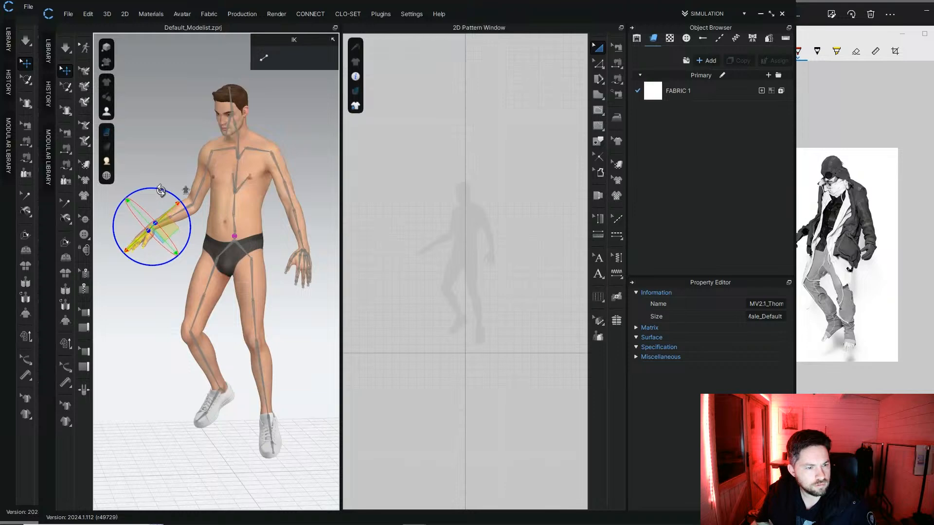
{"action": "left_click", "coordinate": [156, 145]}
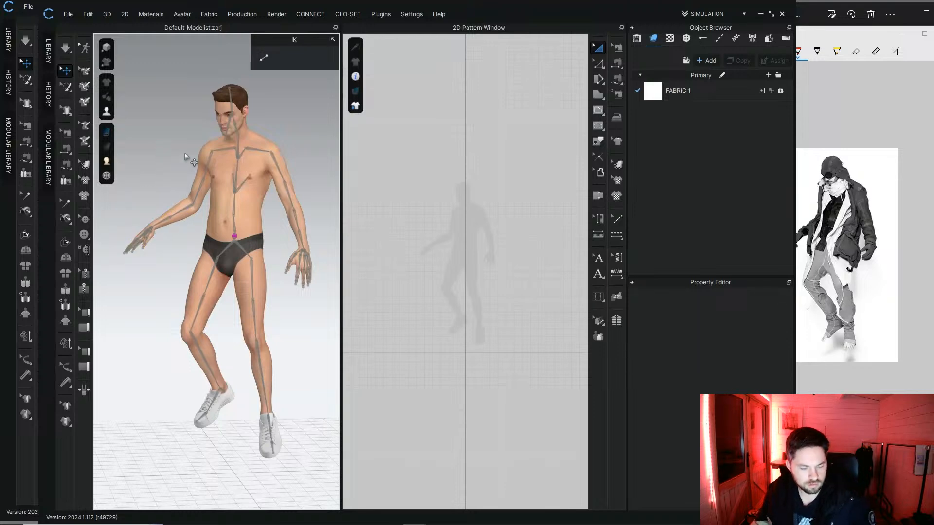
{"action": "key", "text": "2"}
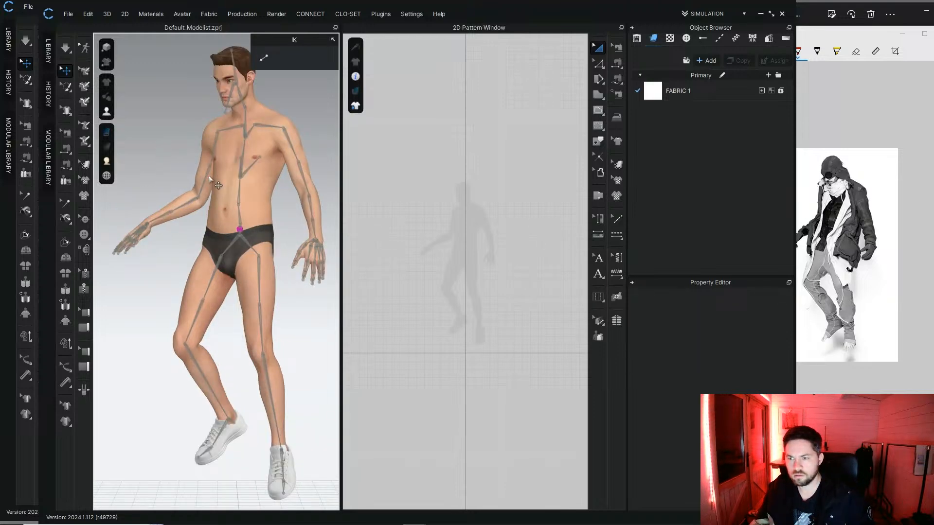
{"action": "left_click", "coordinate": [198, 204]}
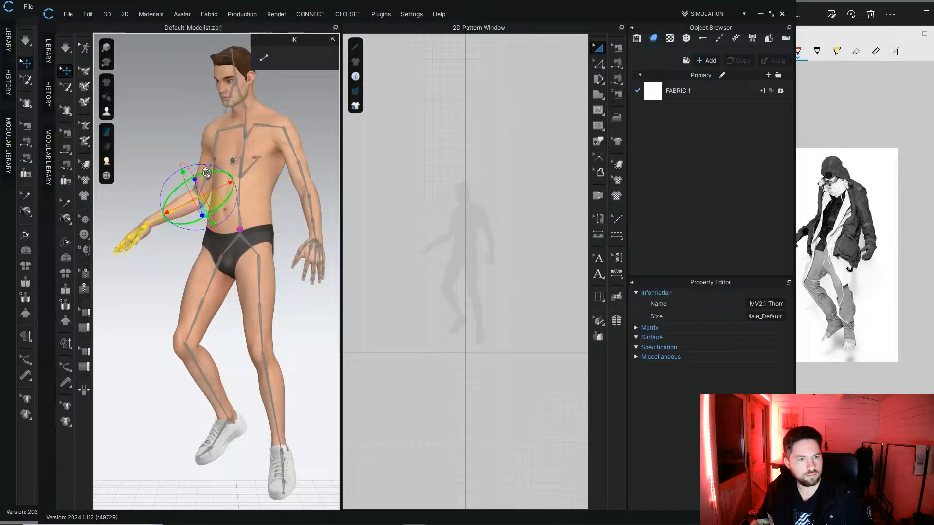
{"action": "right_click_drag", "start_coordinate": [218, 131], "coordinate": [189, 176]}
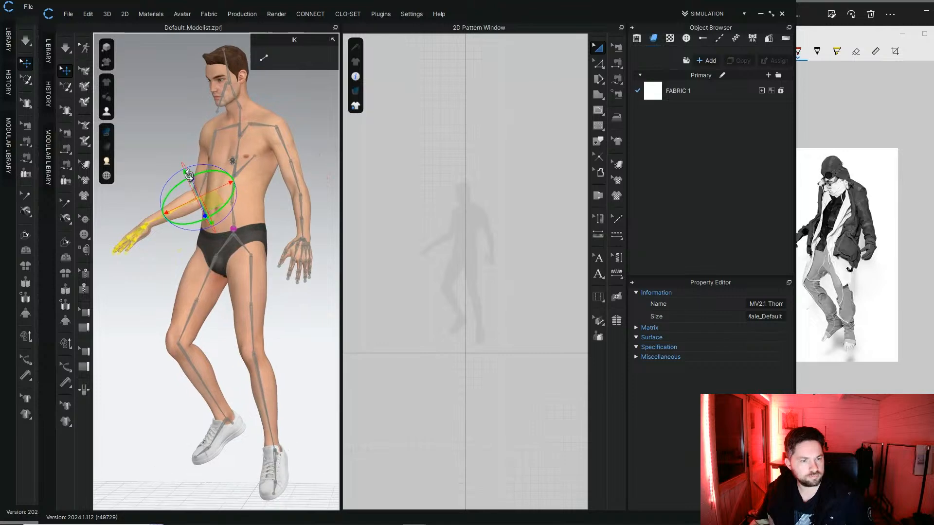
{"action": "left_click", "coordinate": [177, 139]}
{"action": "right_click_drag", "start_coordinate": [177, 139], "coordinate": [172, 136]}
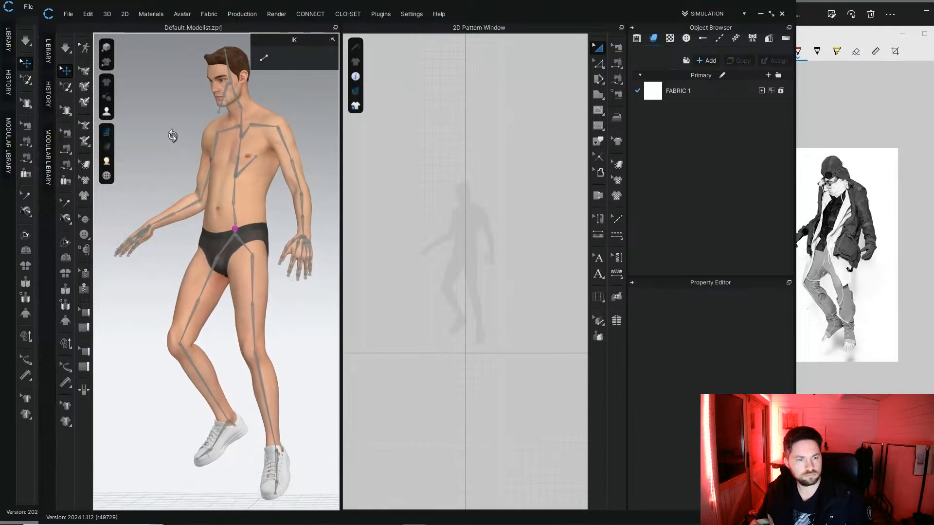
Step: Lean the avatar's torso slightly backward at the lower spine joint
{"action": "left_click", "coordinate": [236, 201]}
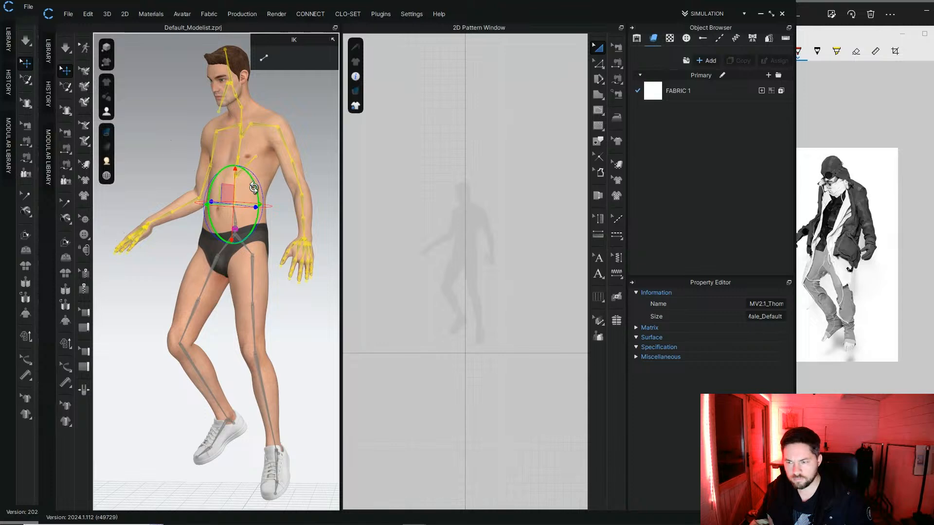
{"action": "left_click", "coordinate": [311, 158]}
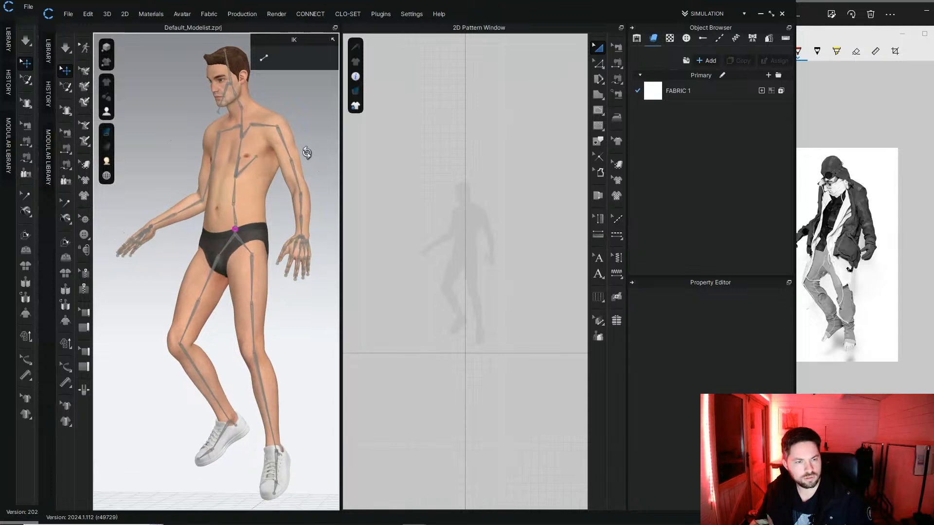
{"action": "right_click_drag", "start_coordinate": [304, 150], "coordinate": [325, 156]}
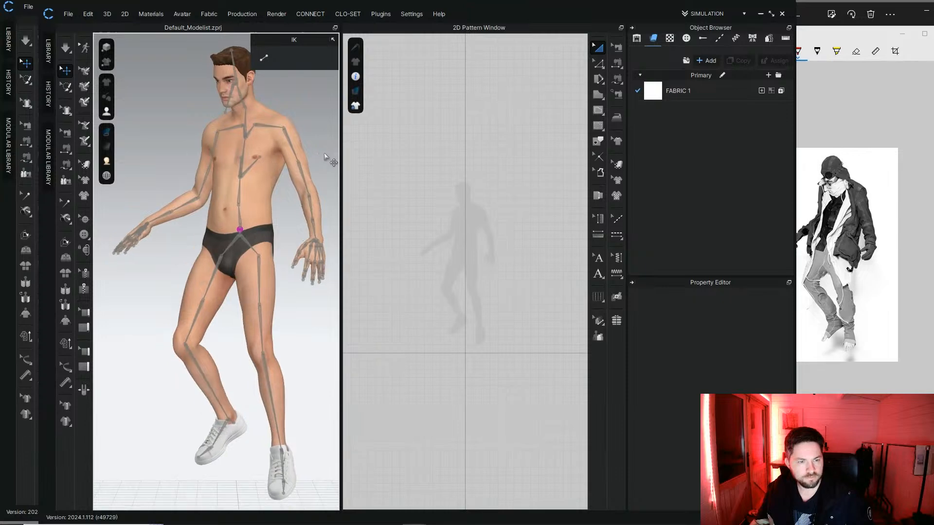
{"action": "scroll", "coordinate": [307, 180], "scroll_direction": "down", "scroll_amount": 2}
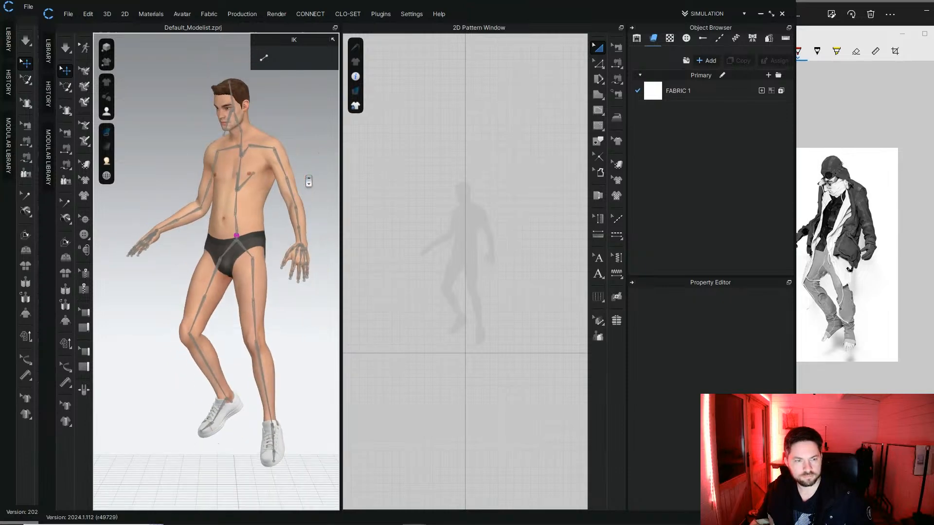
{"action": "left_click", "coordinate": [237, 231]}
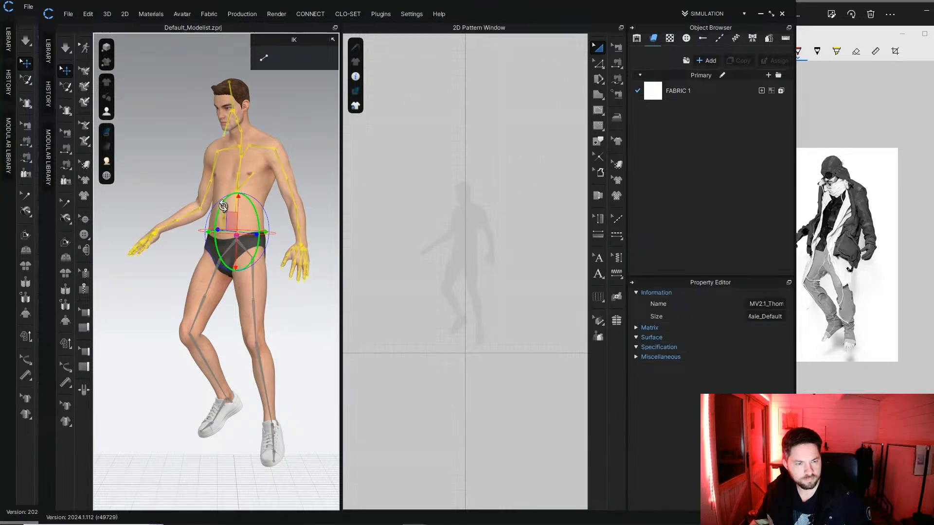
{"action": "left_click_drag", "start_coordinate": [222, 206], "coordinate": [225, 205]}
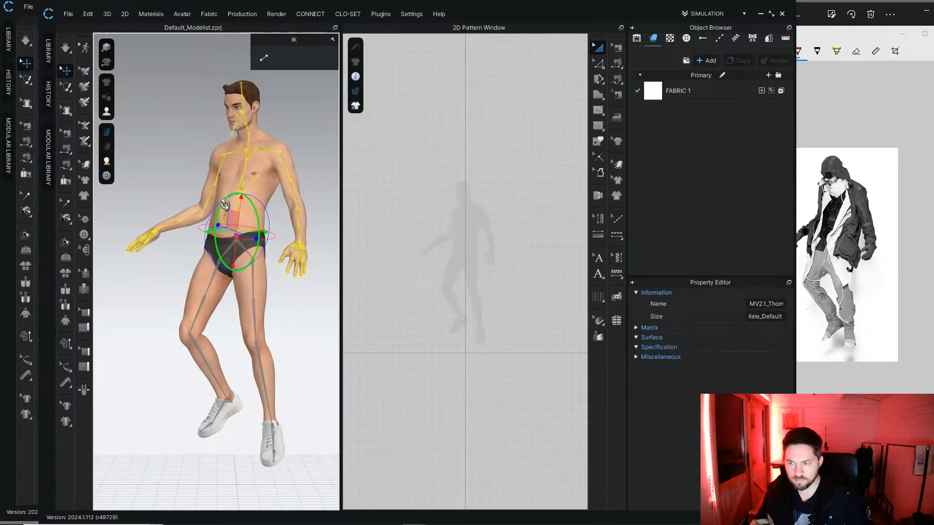
{"action": "left_click", "coordinate": [266, 130]}
Step: Bend the upper torso slightly forward at the mid-spine joint
{"action": "left_click", "coordinate": [247, 161]}
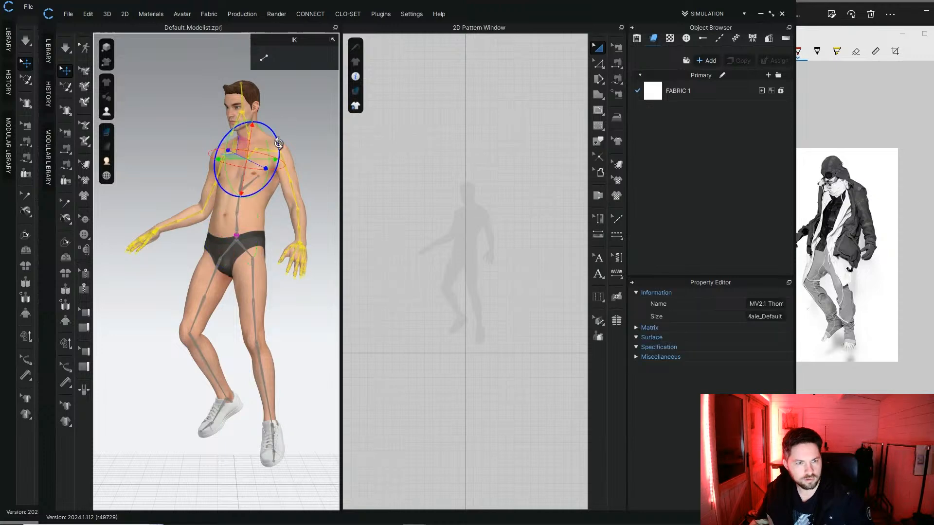
{"action": "left_click", "coordinate": [243, 196]}
{"action": "left_click", "coordinate": [239, 193]}
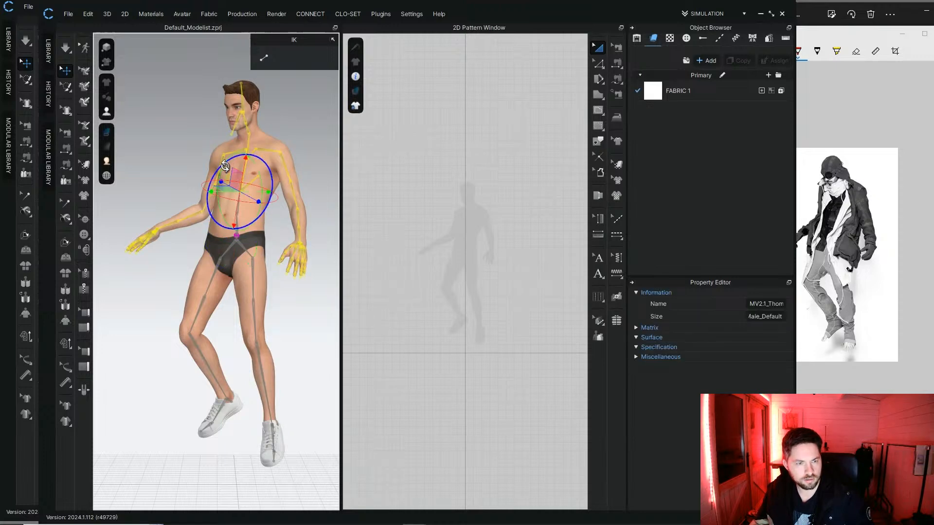
{"action": "left_click_drag", "start_coordinate": [224, 169], "coordinate": [222, 171]}
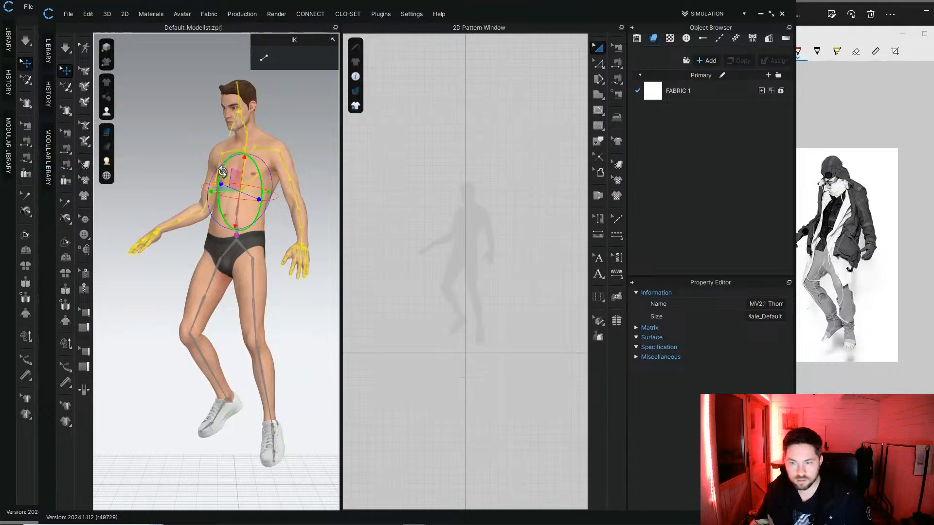
{"action": "left_click", "coordinate": [285, 127]}
{"action": "mouse_move", "coordinate": [281, 126]}
{"action": "right_mouse_down"}
{"action": "mouse_move", "coordinate": [258, 128]}
{"action": "mouse_move", "coordinate": [298, 125]}
{"action": "mouse_move", "coordinate": [289, 125]}
{"action": "right_mouse_up"}
{"action": "scroll", "coordinate": [299, 122], "scroll_direction": "up", "scroll_amount": 2}
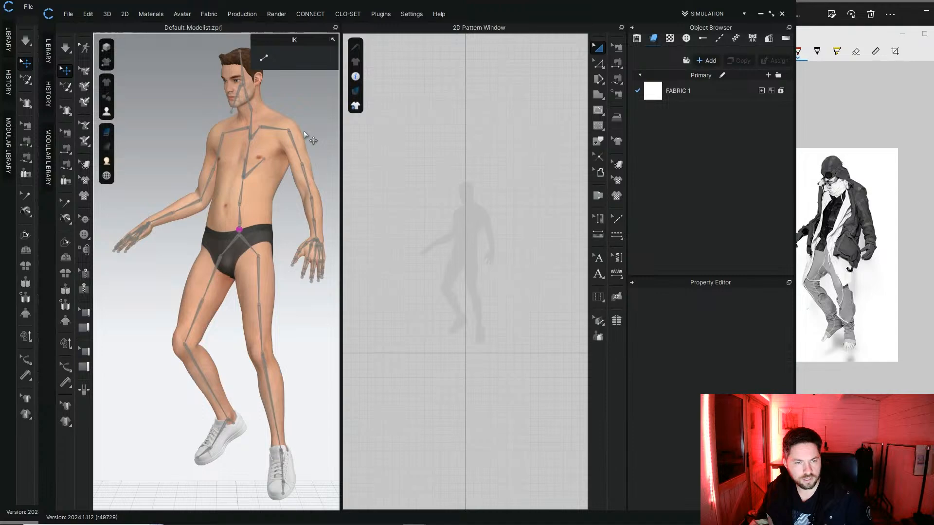
Step: Swing the left arm outward, away from the body, at the shoulder joint
{"action": "left_click", "coordinate": [289, 131]}
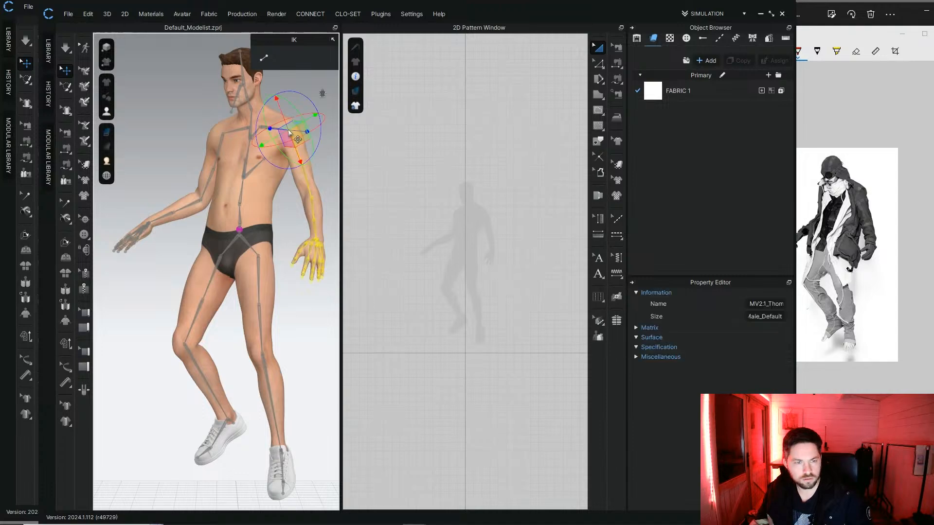
{"action": "left_click_drag", "start_coordinate": [296, 112], "coordinate": [306, 97]}
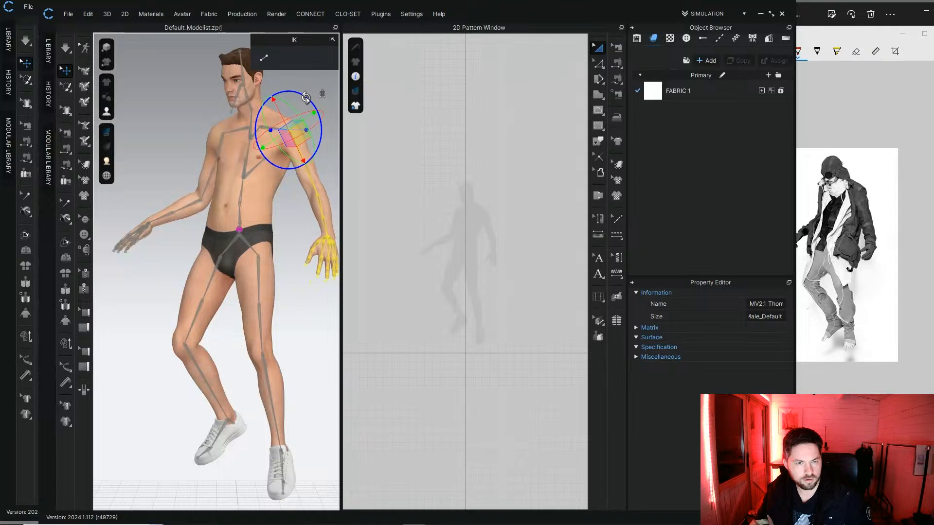
{"action": "right_click_drag", "start_coordinate": [306, 98], "coordinate": [308, 140]}
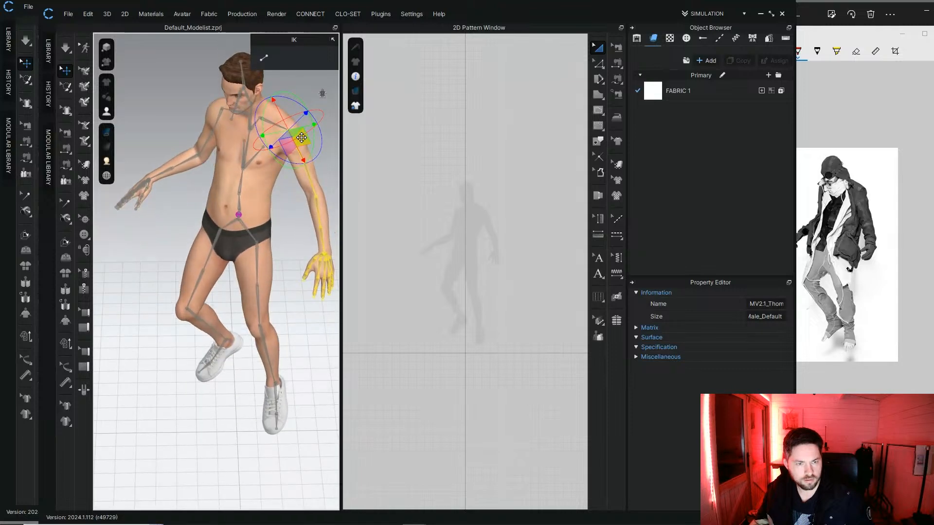
{"action": "left_click_drag", "start_coordinate": [278, 146], "coordinate": [262, 126]}
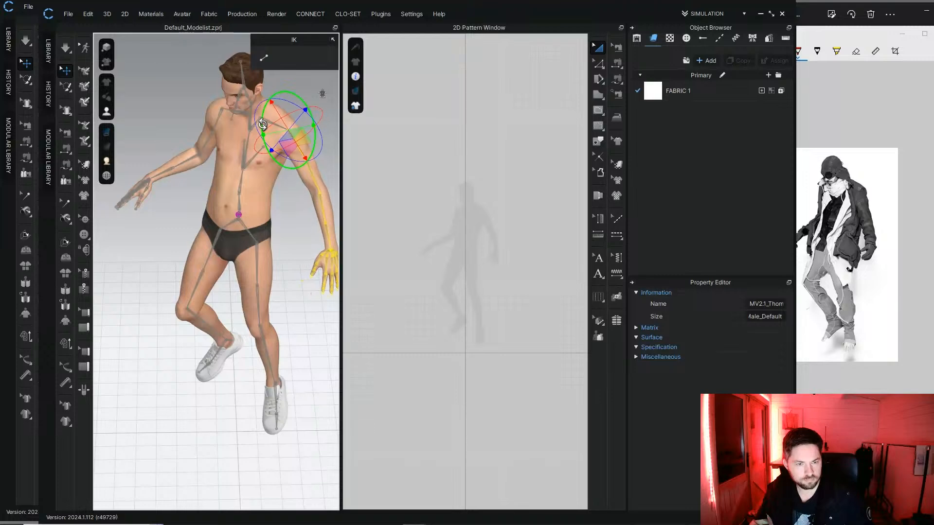
{"action": "right_click_drag", "start_coordinate": [266, 201], "coordinate": [265, 163]}
{"action": "left_click", "coordinate": [292, 237]}
{"action": "scroll", "coordinate": [292, 238], "scroll_direction": "down", "scroll_amount": 1}
{"action": "scroll", "coordinate": [292, 237], "scroll_direction": "down", "scroll_amount": 2}
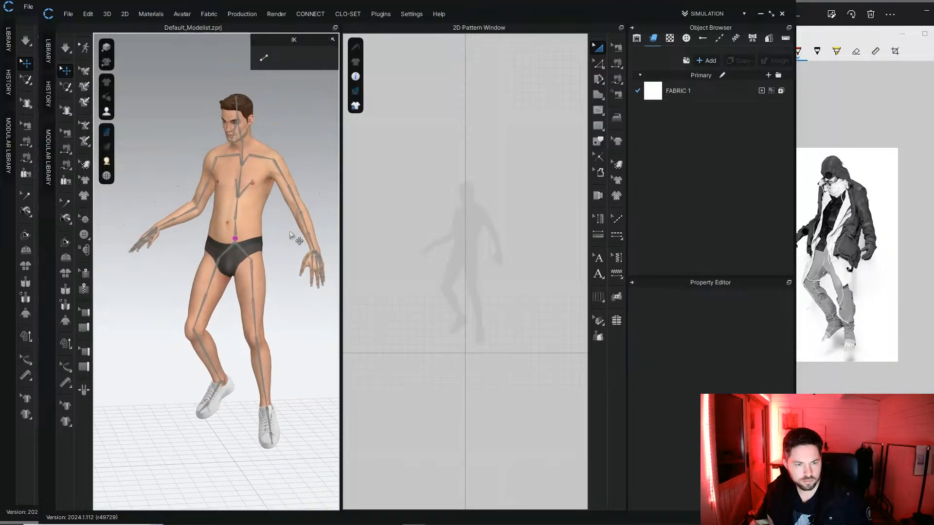
{"action": "scroll", "coordinate": [290, 236], "scroll_direction": "up", "scroll_amount": 2}
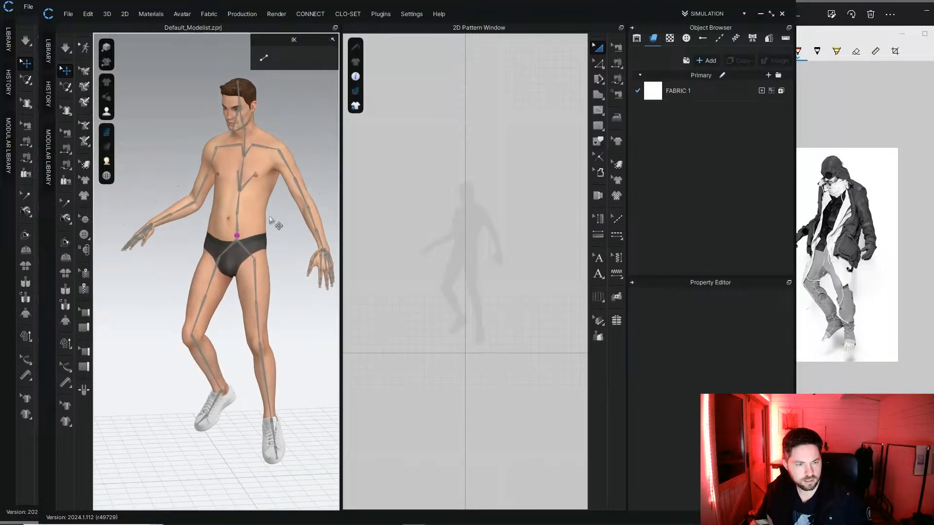
Step: Raise the right arm slightly further from the body at the shoulder joint
{"action": "left_click", "coordinate": [216, 146]}
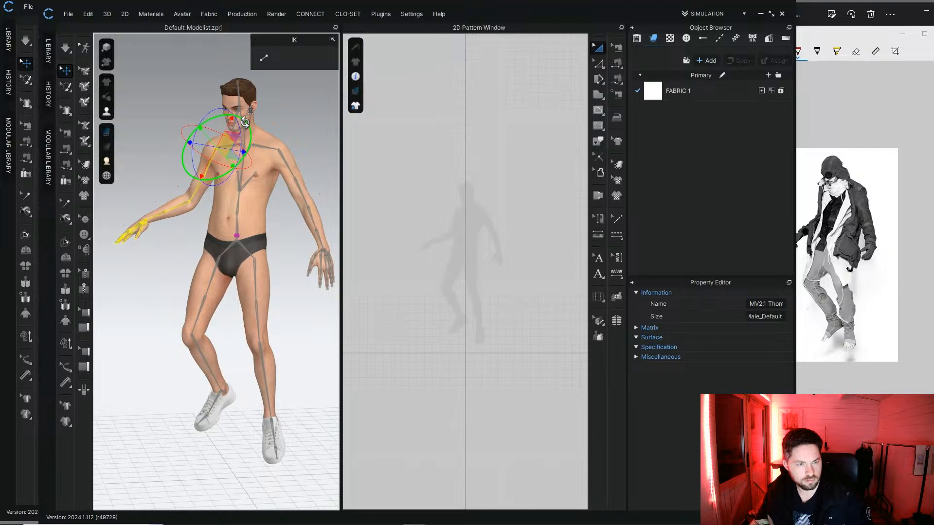
{"action": "left_click_drag", "start_coordinate": [230, 112], "coordinate": [233, 114]}
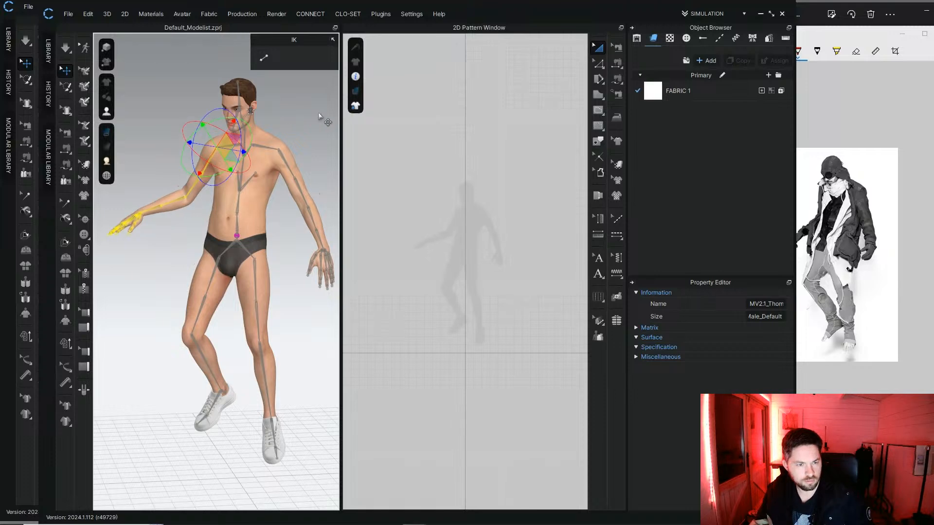
{"action": "left_click", "coordinate": [301, 122]}
{"action": "right_click_drag", "start_coordinate": [298, 123], "coordinate": [295, 117]}
{"action": "scroll", "coordinate": [296, 117], "scroll_direction": "up", "scroll_amount": 1}
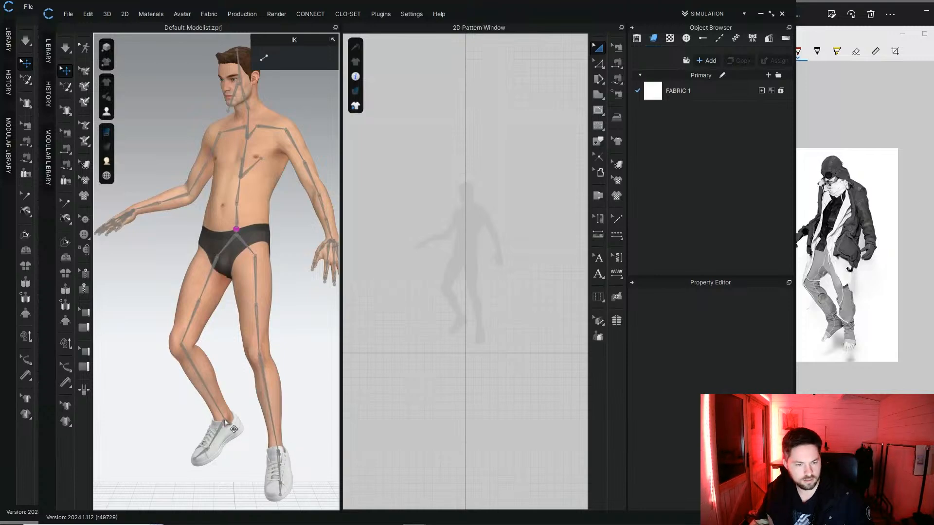
Step: Rotate the right foot slightly at the ankle joint as seen from the front
{"action": "left_click", "coordinate": [234, 429]}
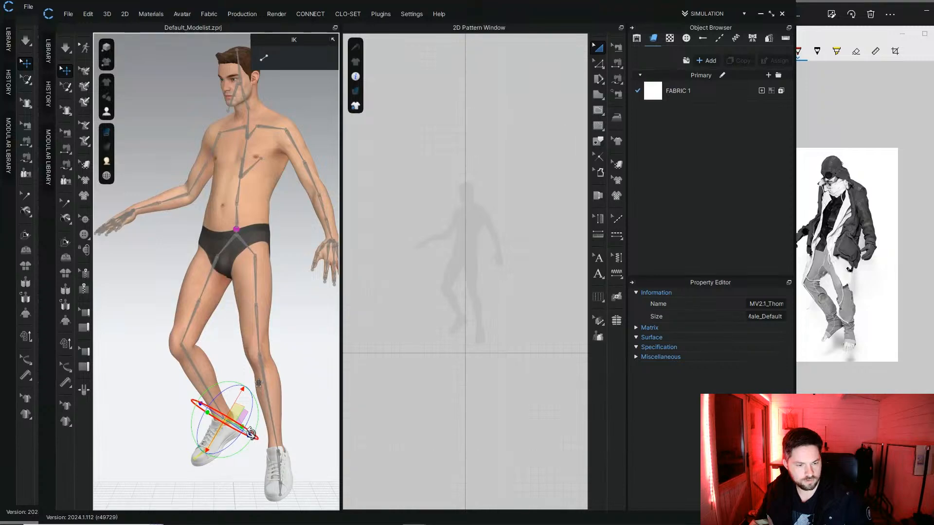
{"action": "right_click_drag", "start_coordinate": [258, 417], "coordinate": [302, 429]}
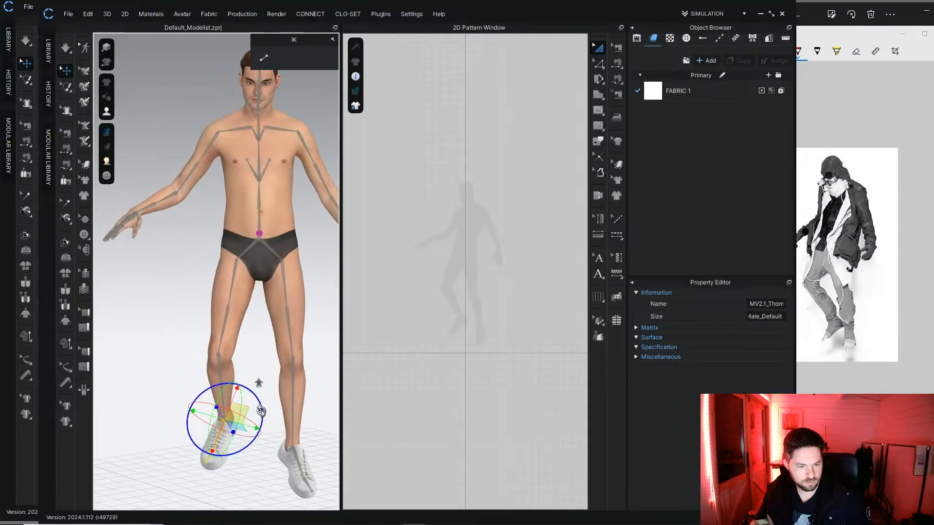
{"action": "left_click_drag", "start_coordinate": [261, 412], "coordinate": [264, 410]}
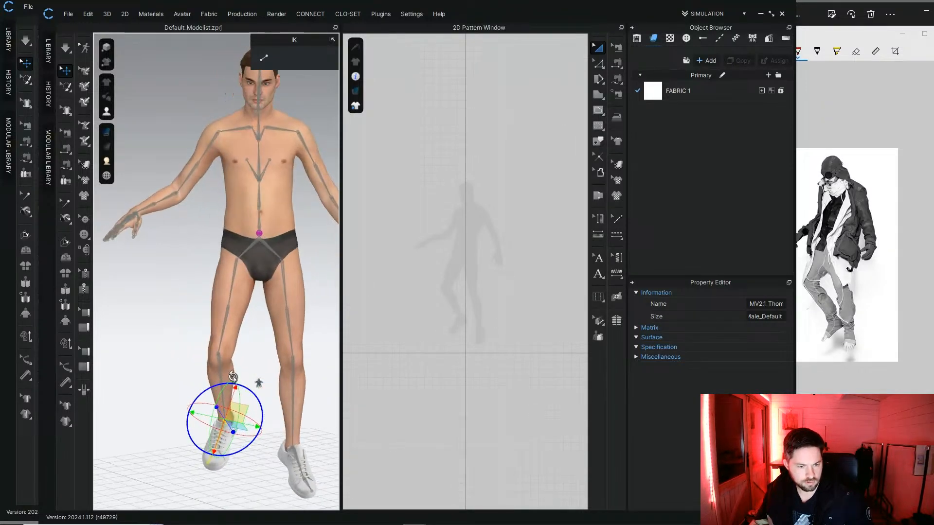
Step: Adjust the right lower leg's rotation slightly at the knee joint
{"action": "left_click", "coordinate": [216, 352]}
{"action": "left_click_drag", "start_coordinate": [246, 368], "coordinate": [247, 376]}
{"action": "left_click", "coordinate": [245, 412]}
{"action": "right_click_drag", "start_coordinate": [245, 413], "coordinate": [214, 400]}
Step: Tilt the right foot at the ankle so the toes point slightly further down
{"action": "left_click", "coordinate": [252, 440]}
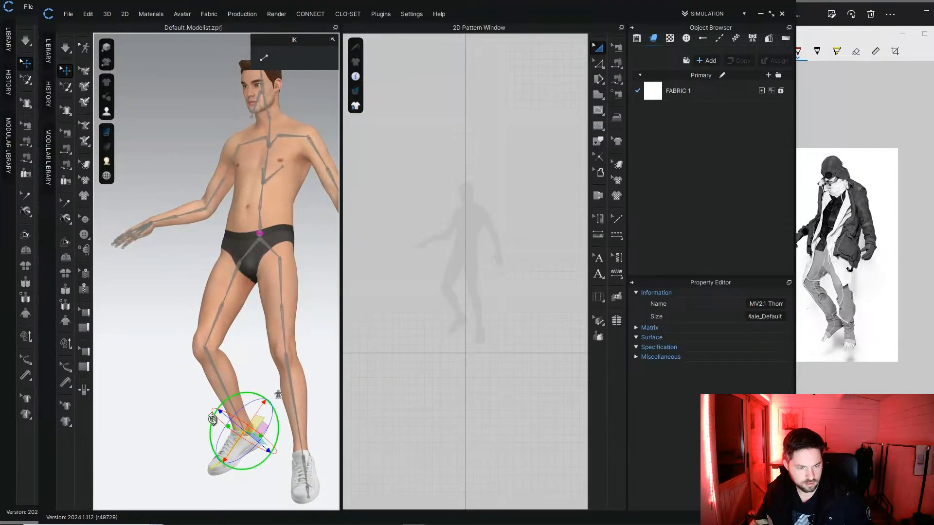
{"action": "left_click_drag", "start_coordinate": [215, 411], "coordinate": [213, 428]}
{"action": "left_click", "coordinate": [184, 421]}
{"action": "right_click_drag", "start_coordinate": [183, 422], "coordinate": [184, 419]}
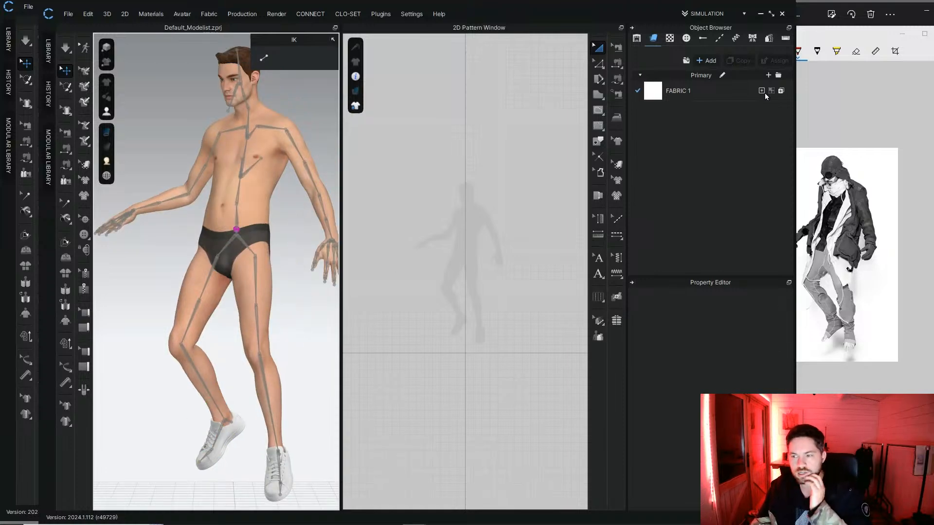
Step: Bring the jacket figure reference snip to the front and close its Snip & Sketch window
{"action": "left_click", "coordinate": [837, 89]}
{"action": "left_click_drag", "start_coordinate": [840, 39], "coordinate": [511, 81]}
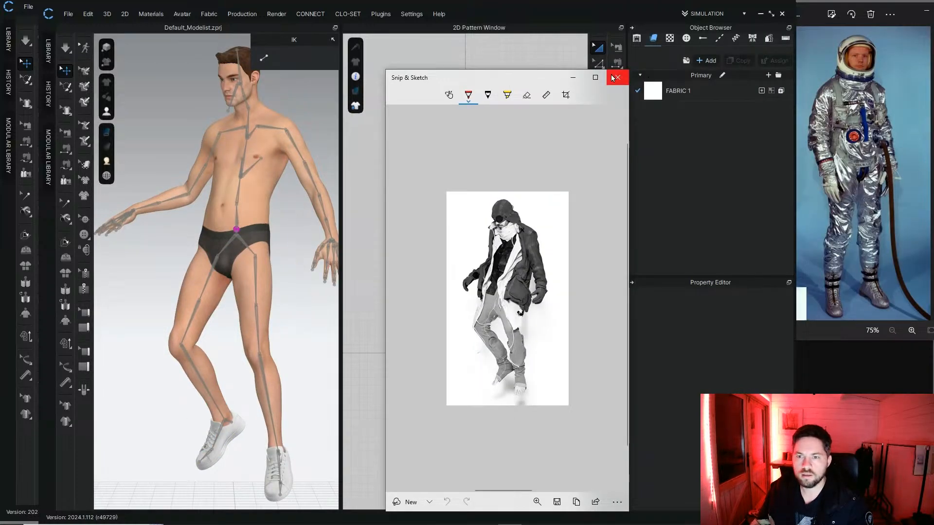
{"action": "left_click", "coordinate": [606, 75]}
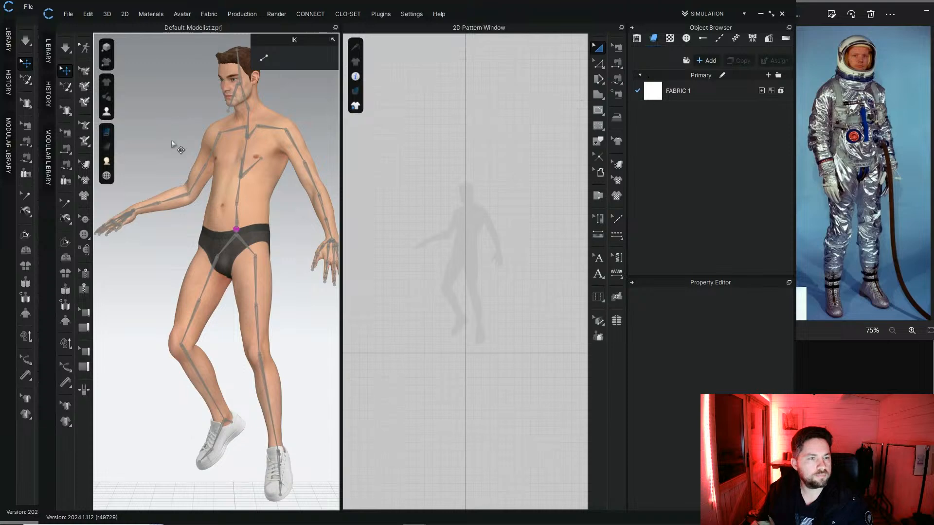
Step: Save the avatar's pose as a pose file in the Male_V2 Pose folder, with a name beginning "space ma"
{"action": "scroll", "coordinate": [172, 142], "scroll_direction": "down", "scroll_amount": 3}
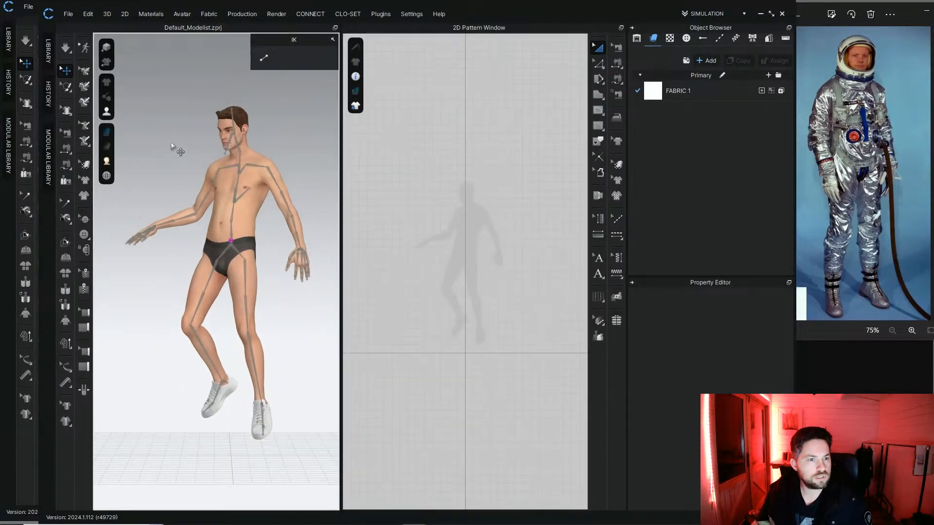
{"action": "left_click", "coordinate": [68, 14]}
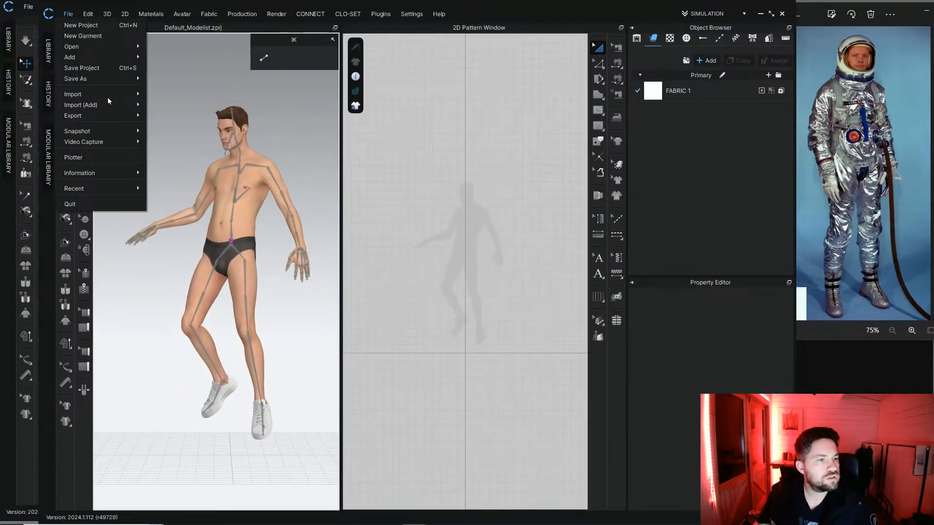
{"action": "mouse_move", "coordinate": [106, 78]}
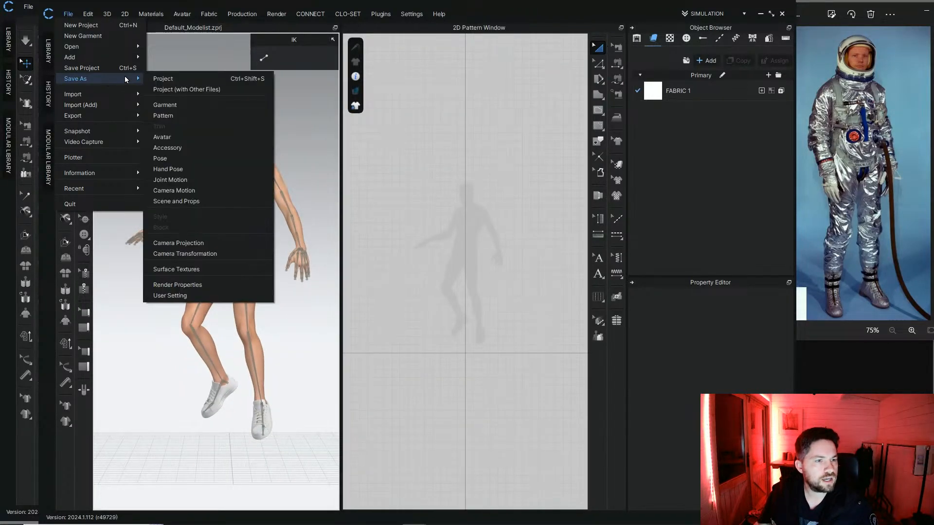
{"action": "left_click", "coordinate": [185, 162]}
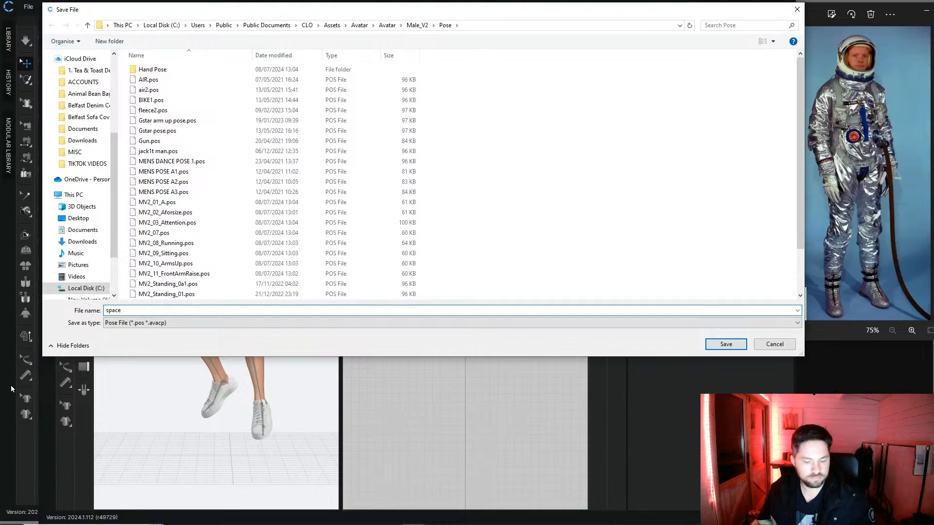
{"action": "key", "text": "BackSpace"}
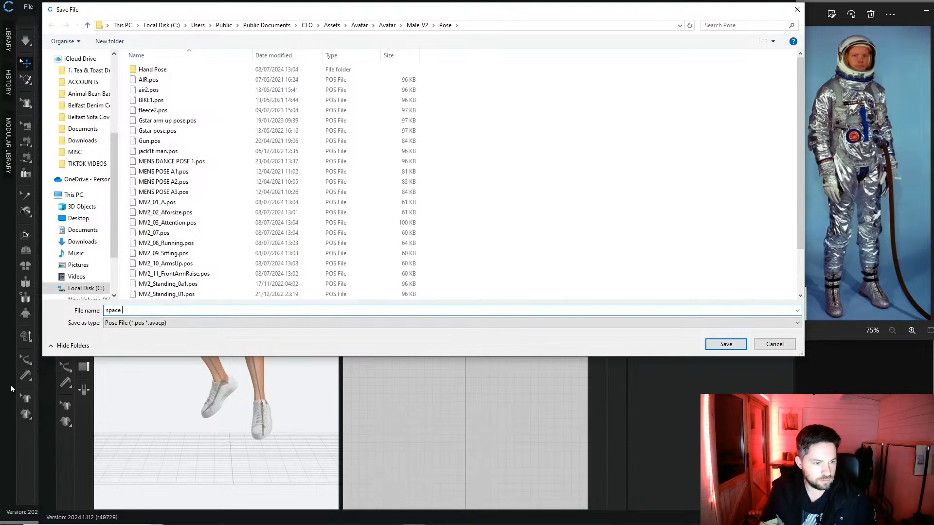
{"action": "key", "text": "BackSpace"}
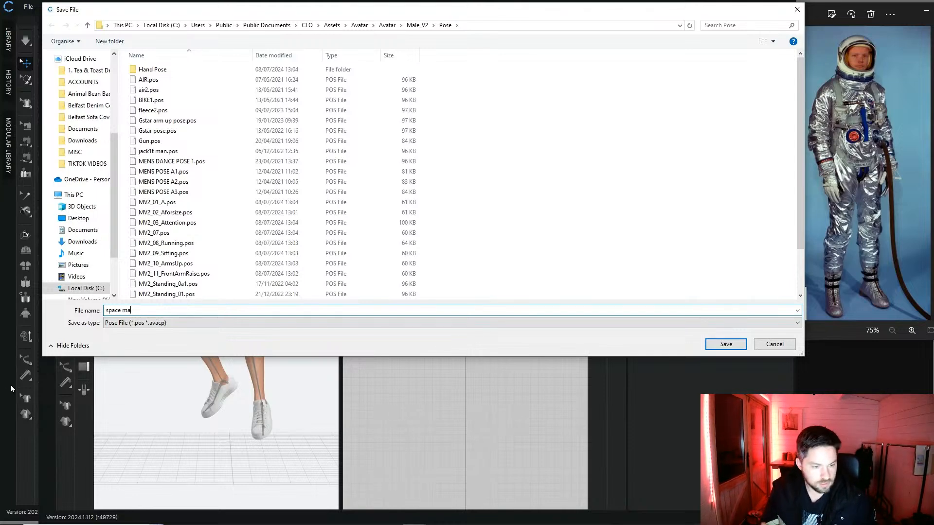
{"action": "left_click", "coordinate": [725, 344]}
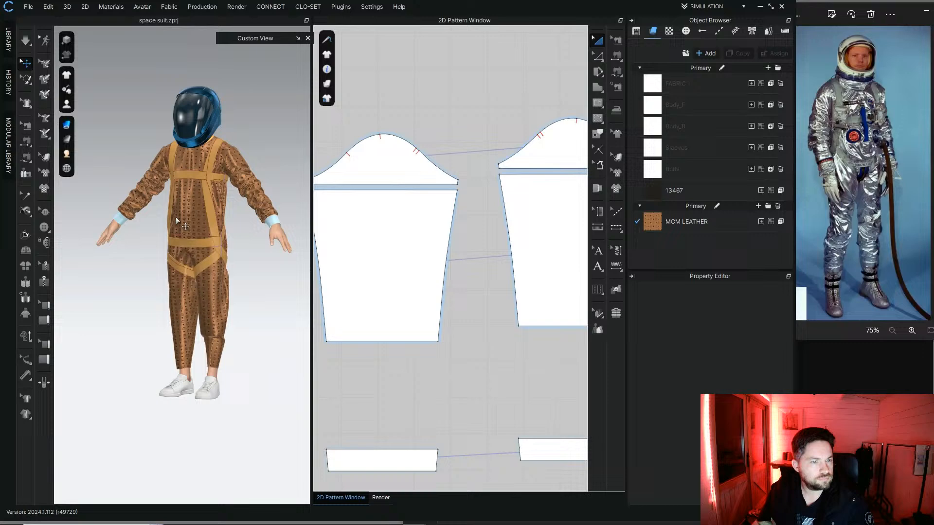
Step: In the space suit project, lift the helmet off the avatar's head and place it well above
{"action": "right_click_drag", "start_coordinate": [180, 214], "coordinate": [192, 189]}
{"action": "left_click", "coordinate": [212, 94]}
{"action": "middle_click_drag", "start_coordinate": [212, 93], "coordinate": [205, 182]}
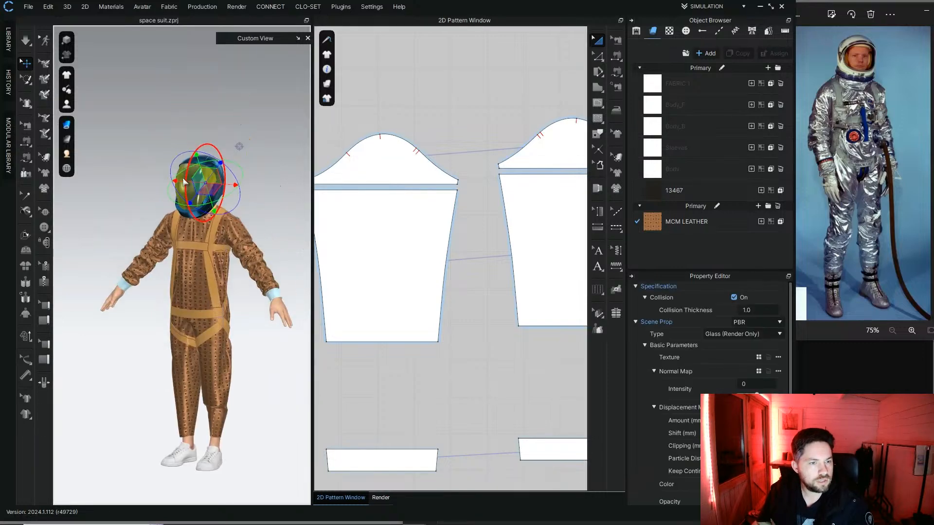
{"action": "left_click_drag", "start_coordinate": [195, 161], "coordinate": [176, 90]}
{"action": "left_click", "coordinate": [238, 185]}
{"action": "middle_click_drag", "start_coordinate": [238, 185], "coordinate": [236, 128]}
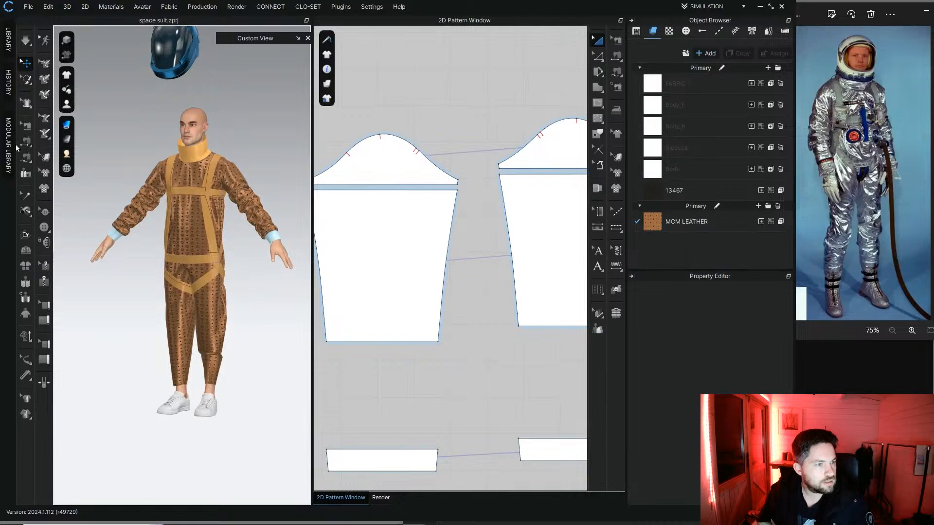
Step: Update the library's assets and open the Male_V2 avatar's pose folder to find the space man.pos file
{"action": "left_click", "coordinate": [9, 39]}
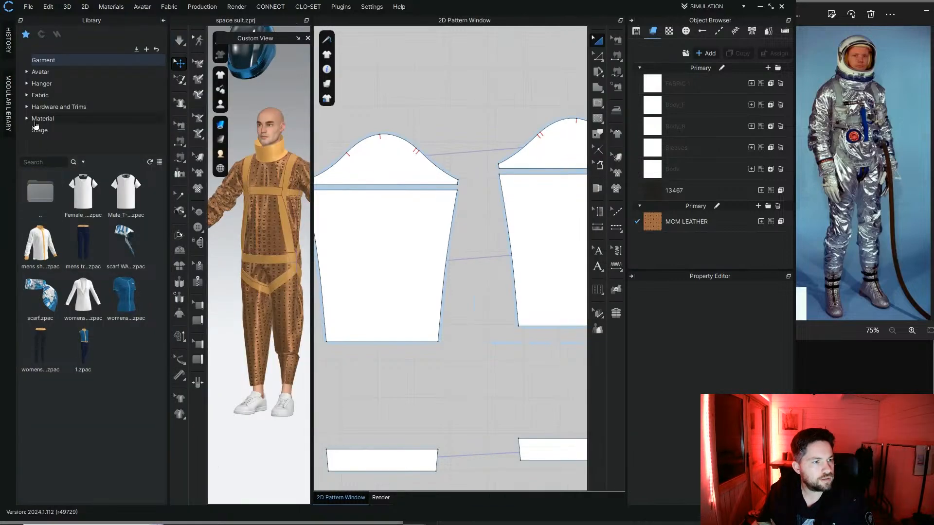
{"action": "left_click", "coordinate": [138, 50]}
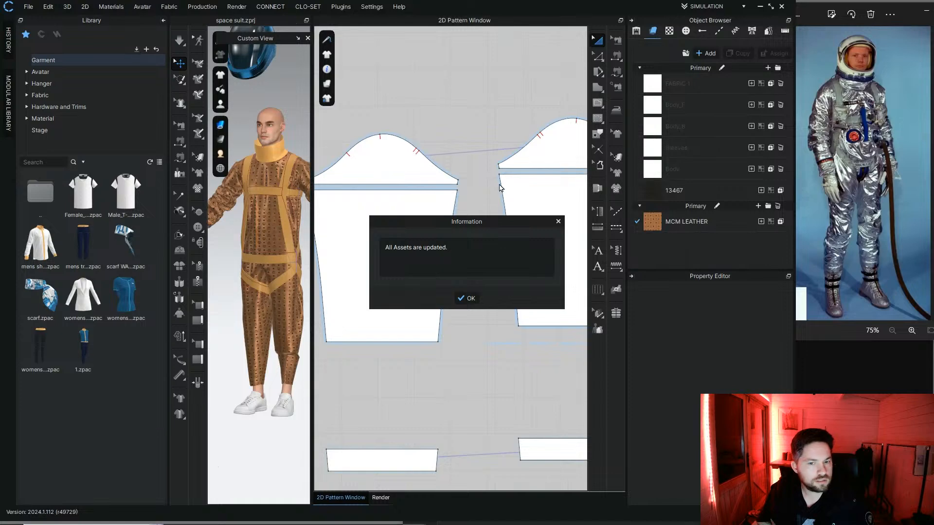
{"action": "left_click", "coordinate": [467, 298]}
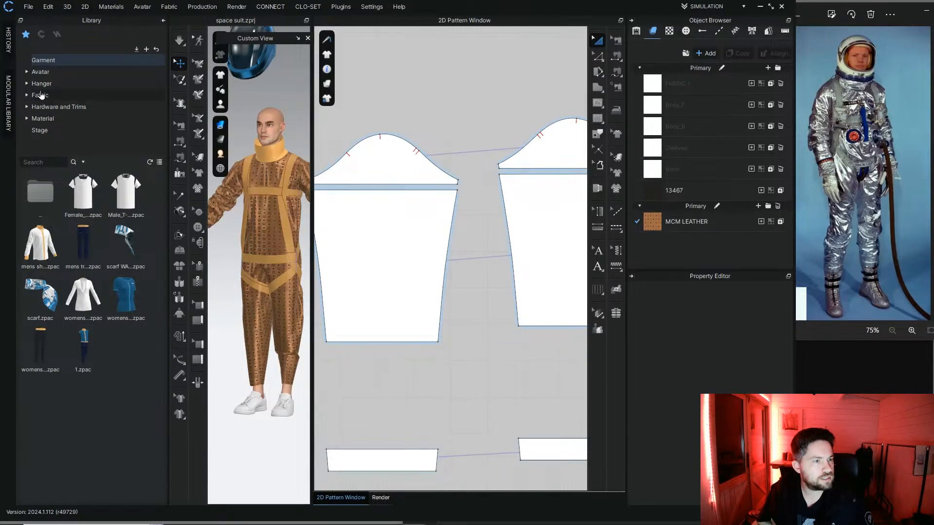
{"action": "left_click", "coordinate": [44, 74]}
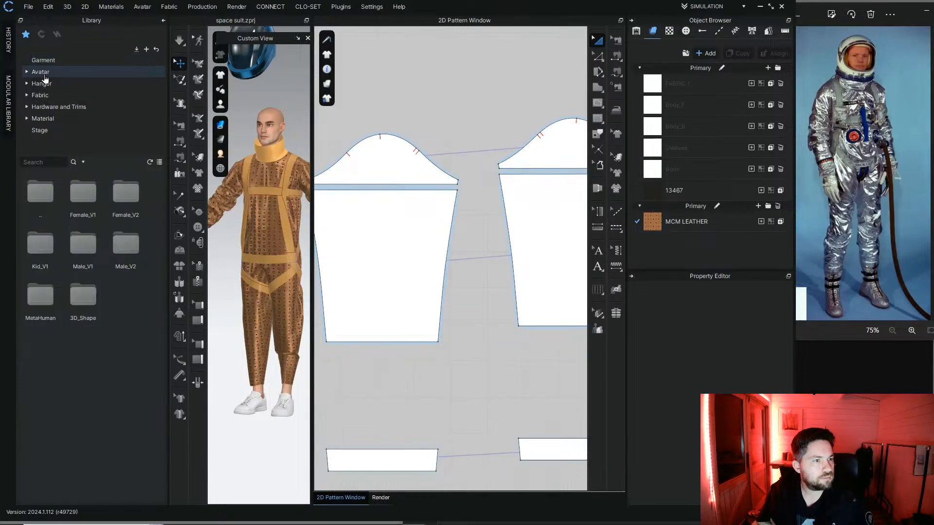
{"action": "double_click", "coordinate": [129, 246]}
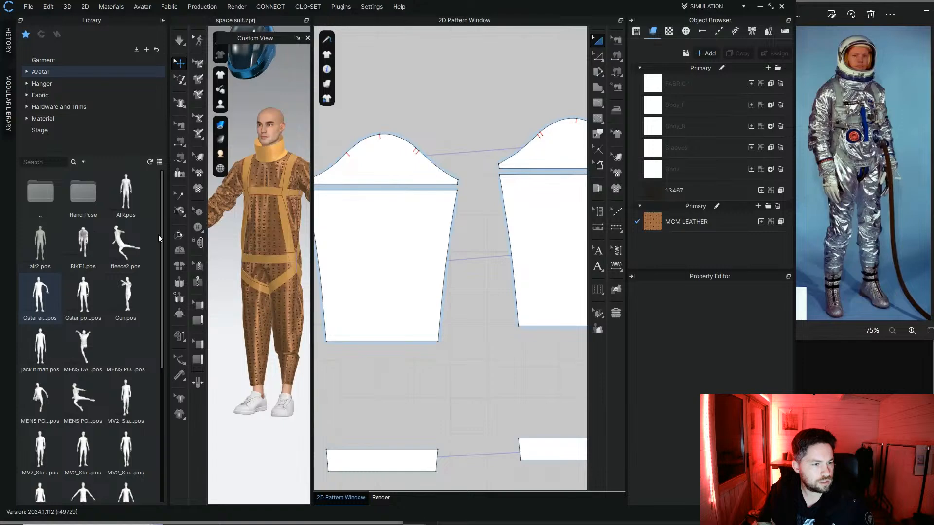
{"action": "left_click_drag", "start_coordinate": [162, 239], "coordinate": [163, 406]}
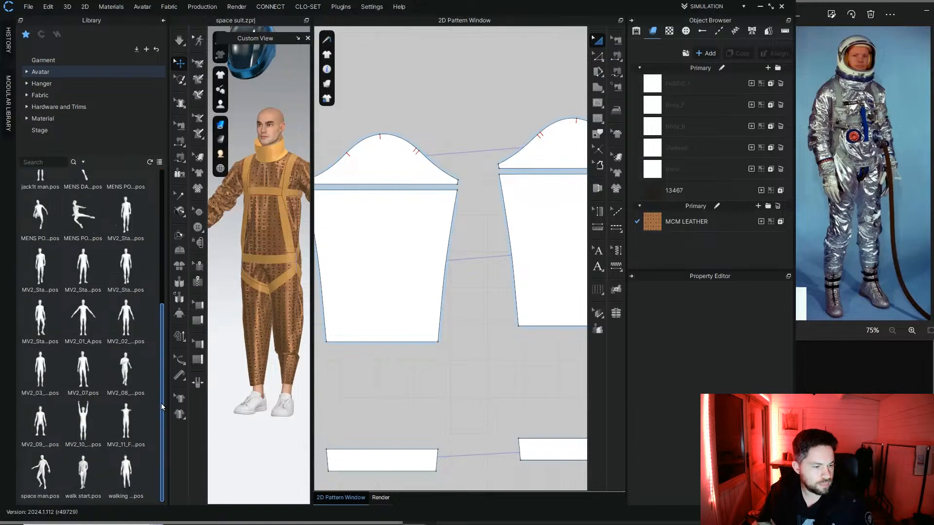
Step: Try applying space man.pos to the avatar's full body with Pose Only while the garment simulates, and undo the pose change
{"action": "double_click", "coordinate": [40, 470]}
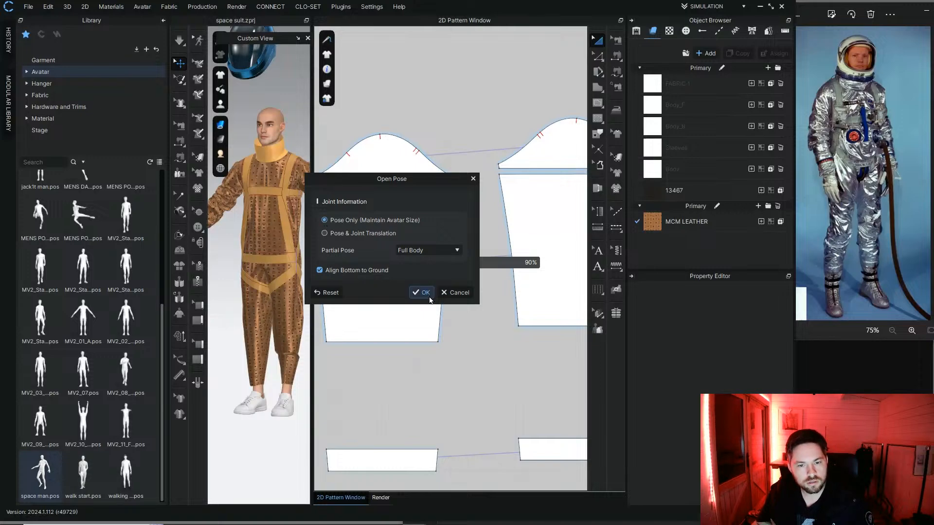
{"action": "left_click", "coordinate": [422, 292]}
{"action": "left_click", "coordinate": [179, 41]}
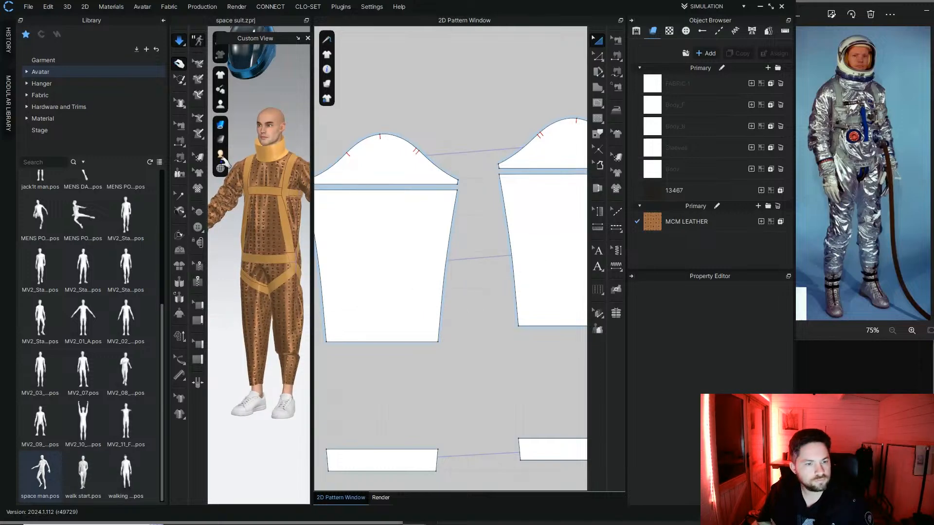
{"action": "left_click", "coordinate": [163, 20]}
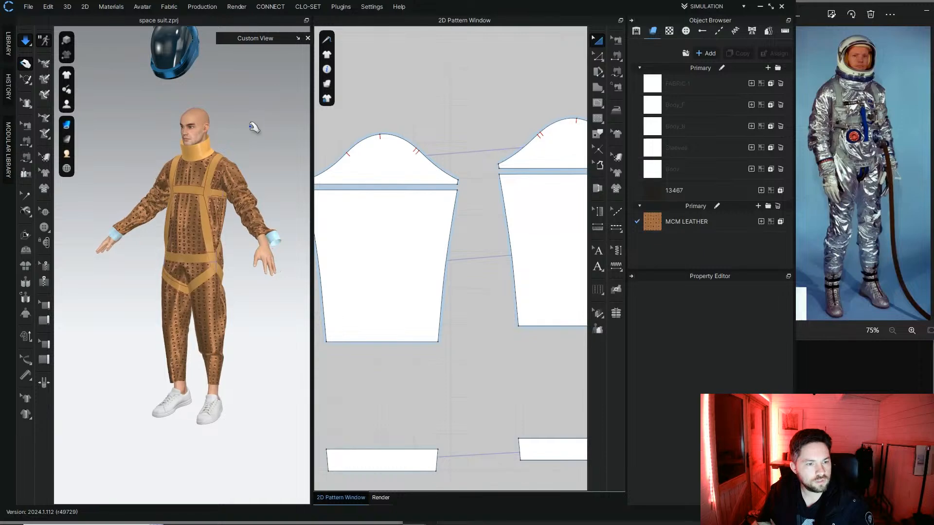
{"action": "key", "text": "space"}
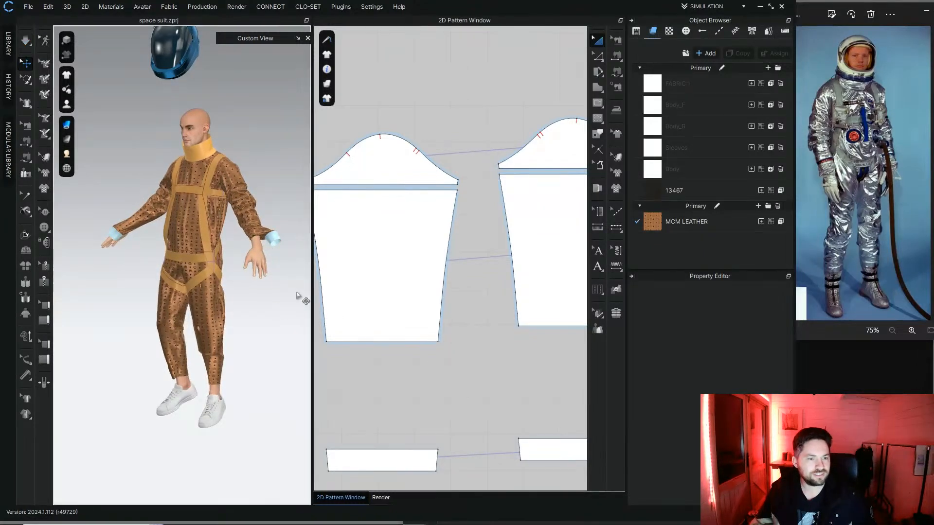
{"action": "key", "text": "ctrl+z"}
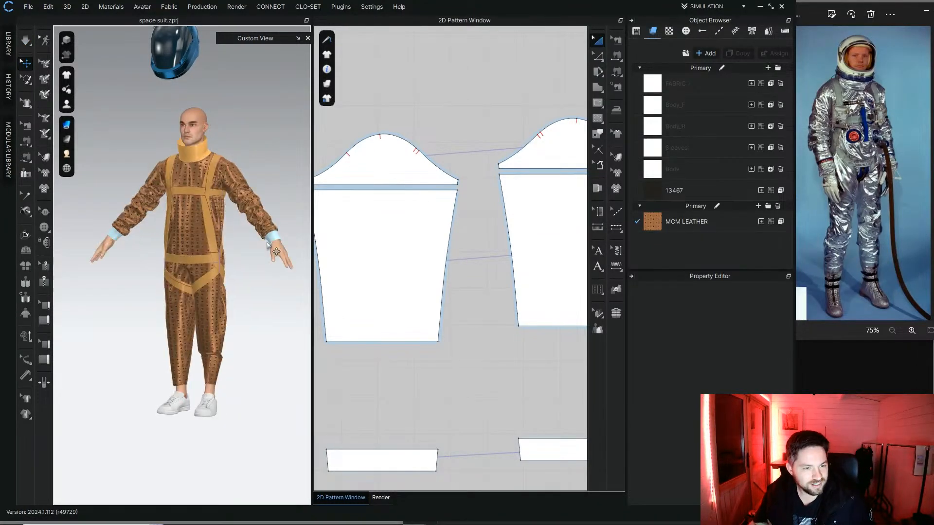
Step: Unfreeze both wrist cuff patterns on the space suit and simulate the garment
{"action": "left_click", "coordinate": [272, 239]}
{"action": "left_click", "coordinate": [114, 238], "text": "shift"}
{"action": "right_click", "coordinate": [113, 239]}
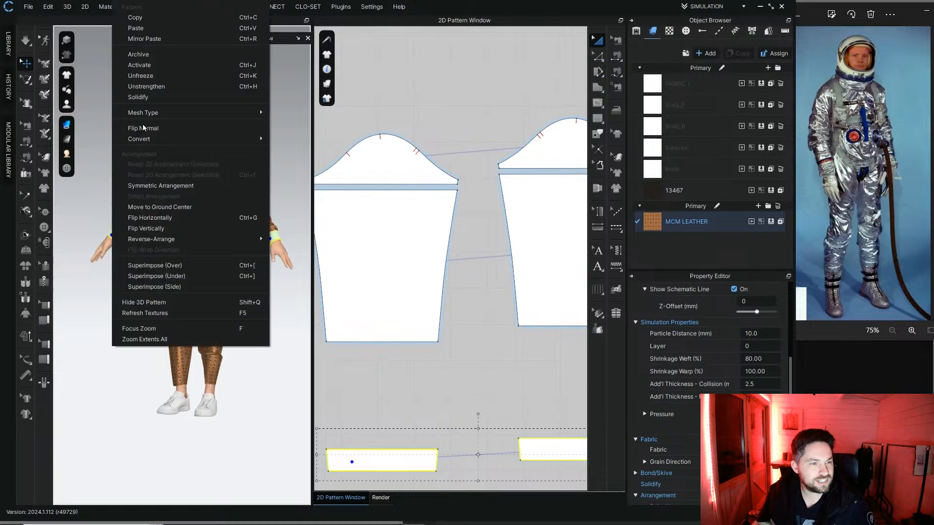
{"action": "left_click", "coordinate": [144, 76]}
{"action": "left_click", "coordinate": [261, 142]}
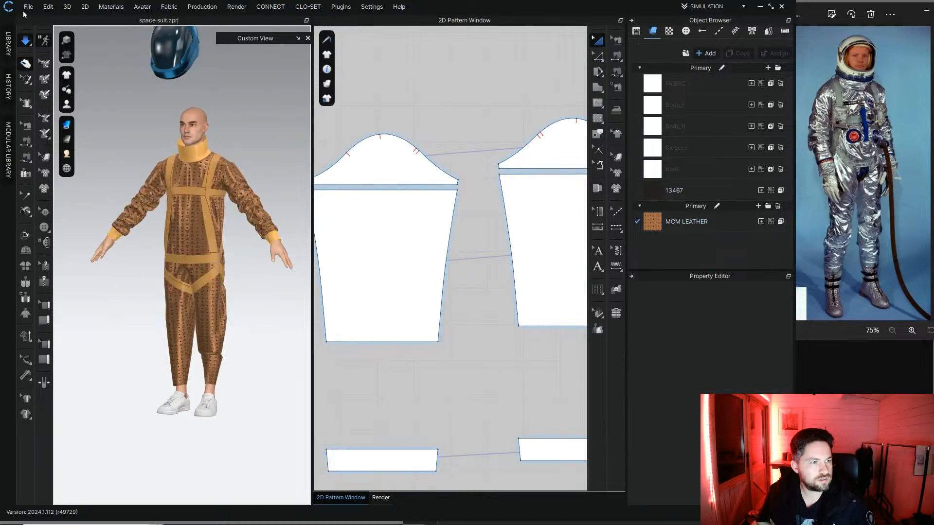
Step: Apply space man.pos from the library to the full body with Pose Only and Align Bottom to Ground
{"action": "left_click", "coordinate": [8, 44]}
{"action": "double_click", "coordinate": [40, 472]}
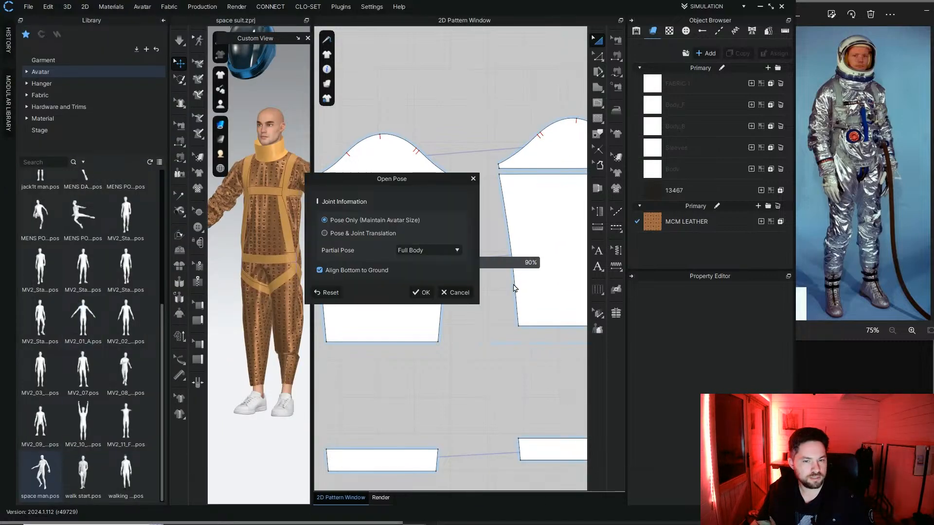
{"action": "left_click", "coordinate": [421, 293]}
{"action": "left_click", "coordinate": [163, 21]}
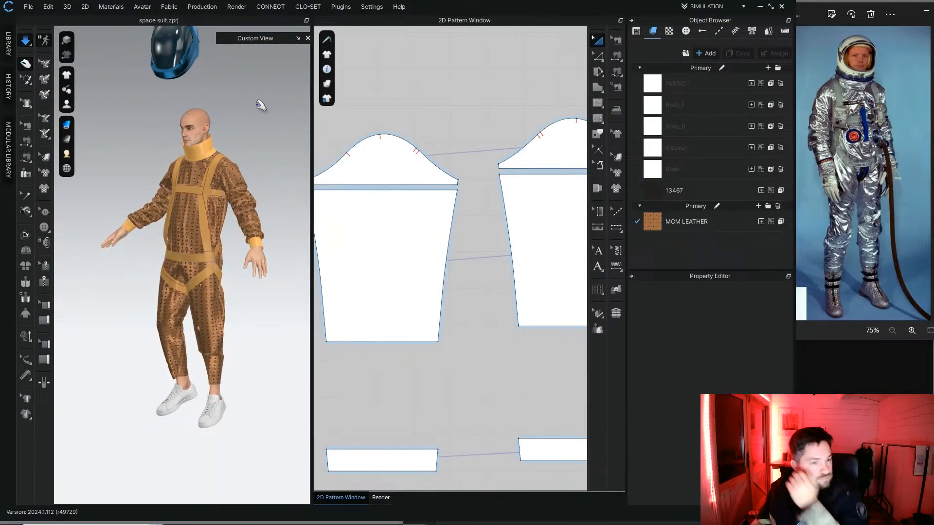
{"action": "scroll", "coordinate": [261, 106], "scroll_direction": "up", "scroll_amount": 2}
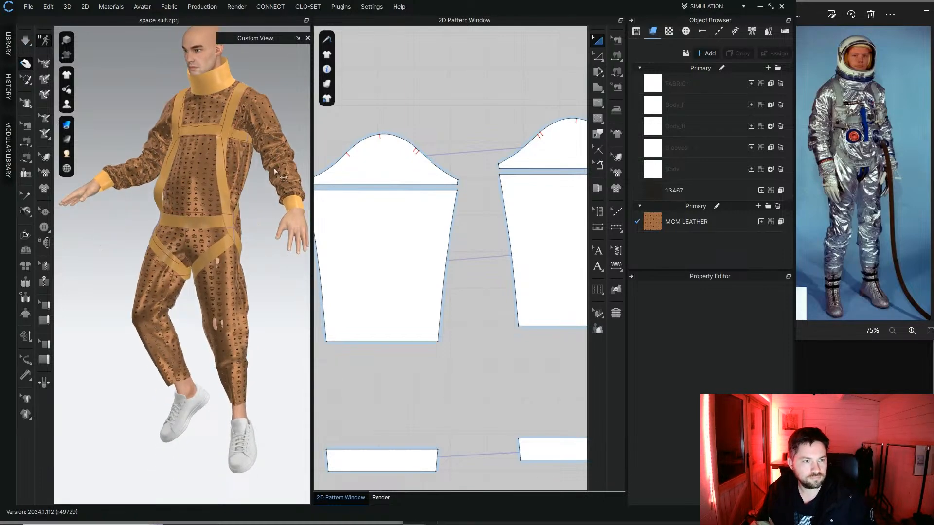
{"action": "scroll", "coordinate": [230, 205], "scroll_direction": "down", "scroll_amount": 1}
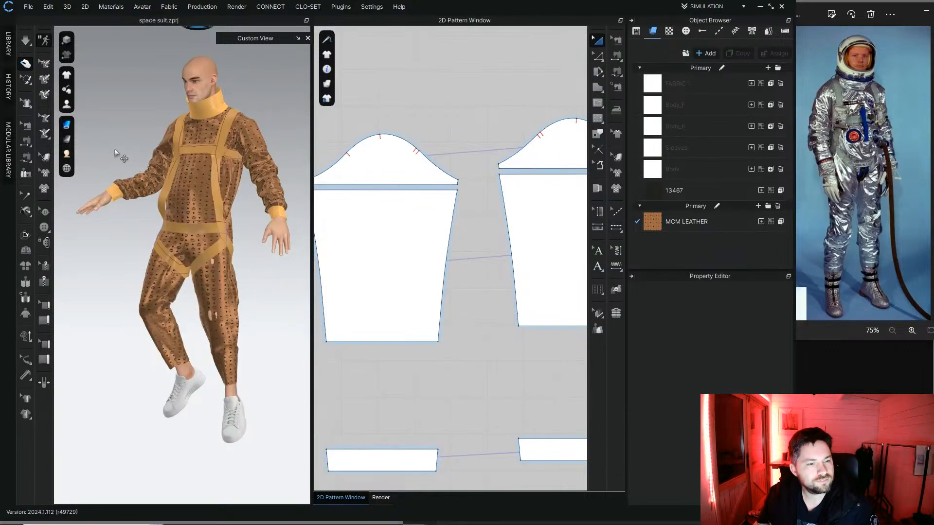
{"action": "left_click", "coordinate": [8, 43]}
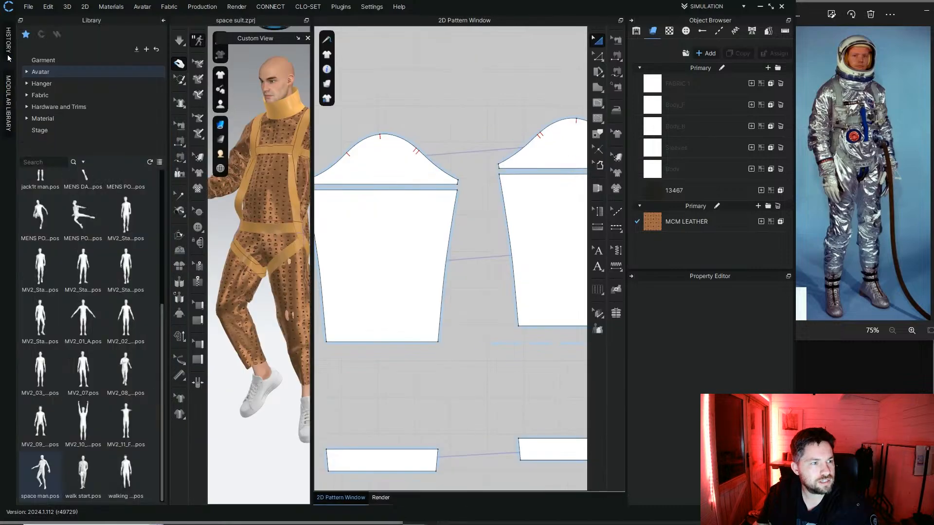
{"action": "left_click_drag", "start_coordinate": [161, 424], "coordinate": [159, 199]}
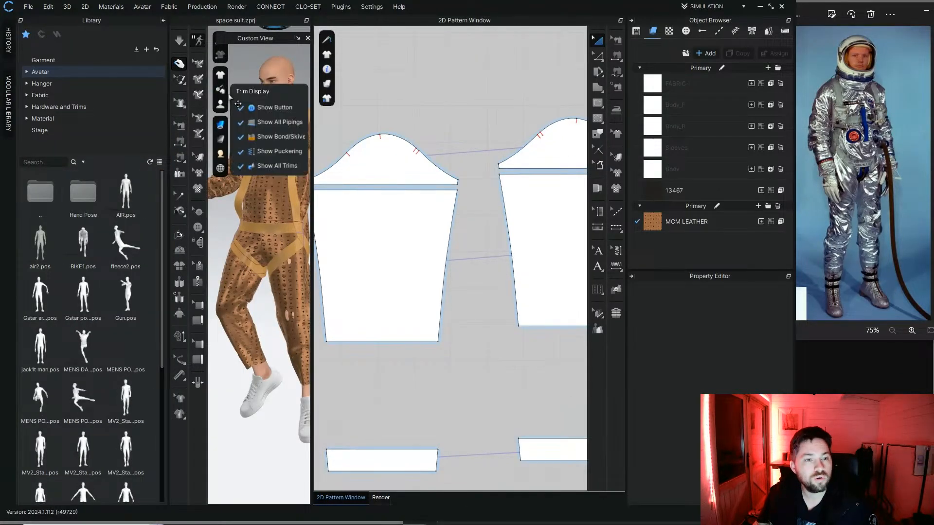
{"action": "left_click", "coordinate": [163, 20]}
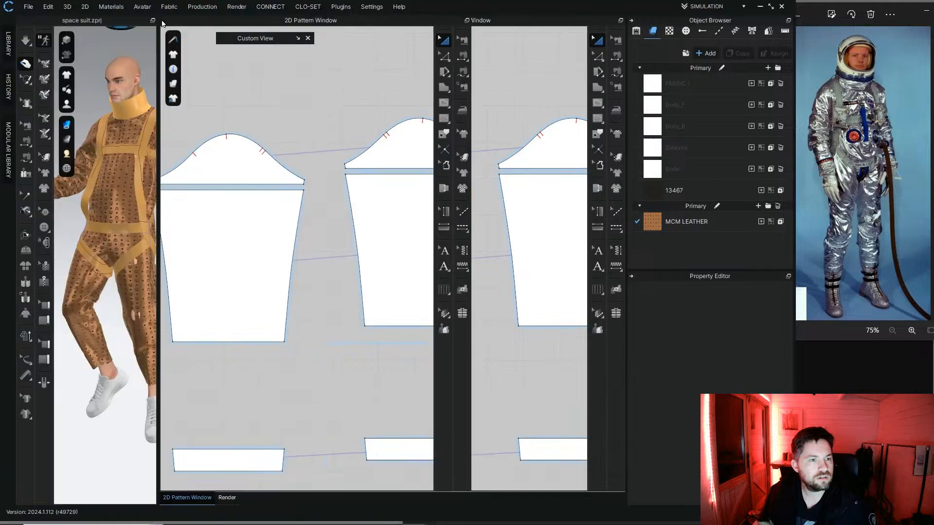
{"action": "right_click_drag", "start_coordinate": [122, 168], "coordinate": [135, 171]}
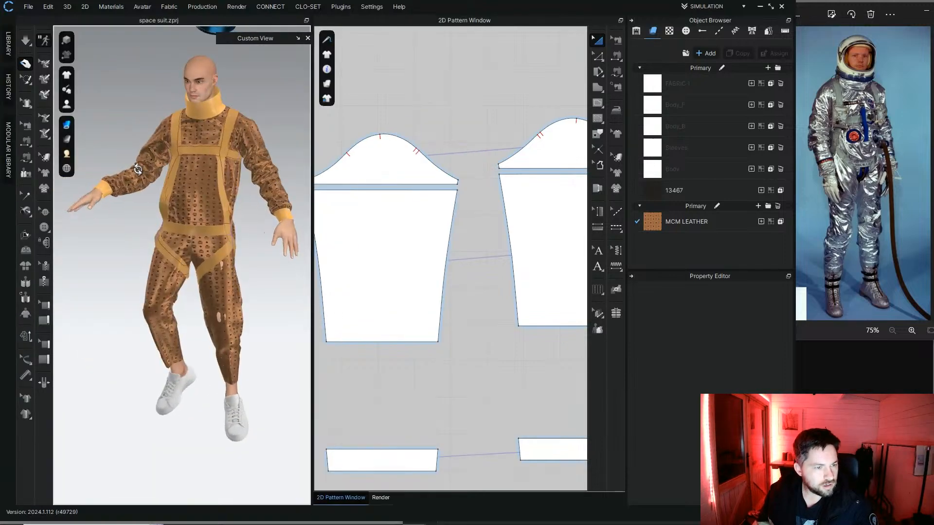
Step: Run the simulation and pull the avatar's right sleeve and cuff into place along the arm
{"action": "left_click", "coordinate": [25, 42]}
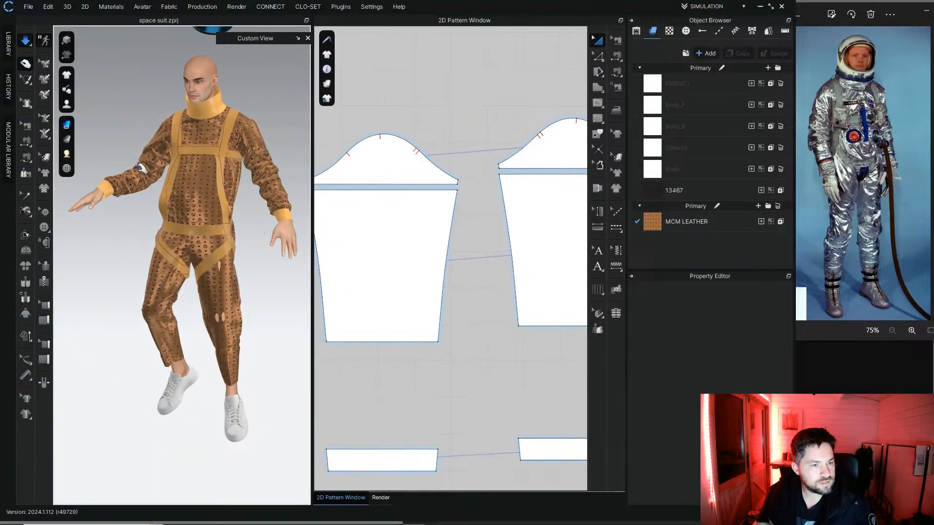
{"action": "left_click", "coordinate": [138, 159]}
{"action": "left_click_drag", "start_coordinate": [139, 158], "coordinate": [102, 190]}
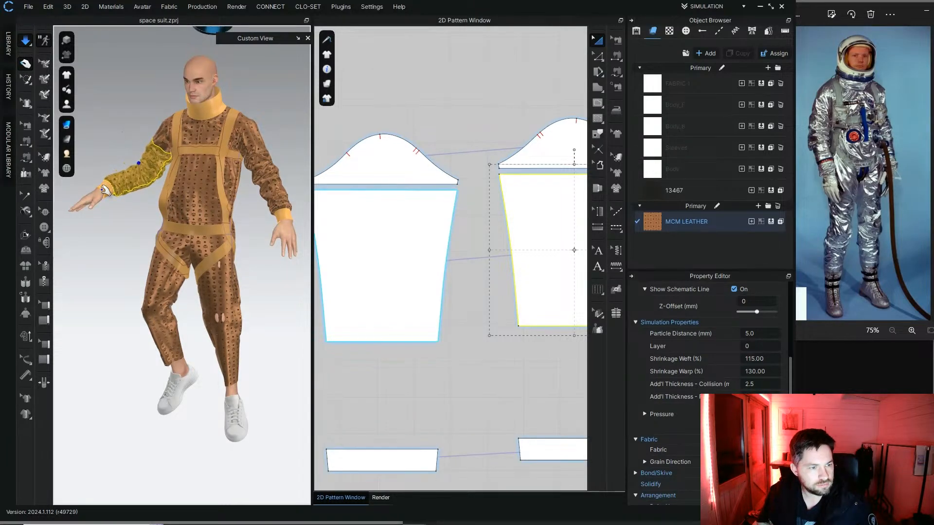
{"action": "left_click", "coordinate": [116, 186]}
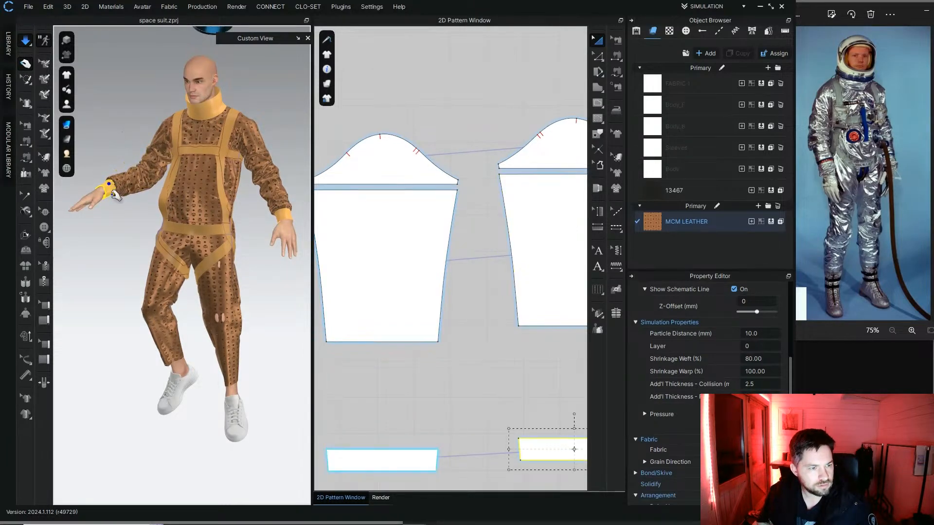
{"action": "left_click", "coordinate": [169, 169]}
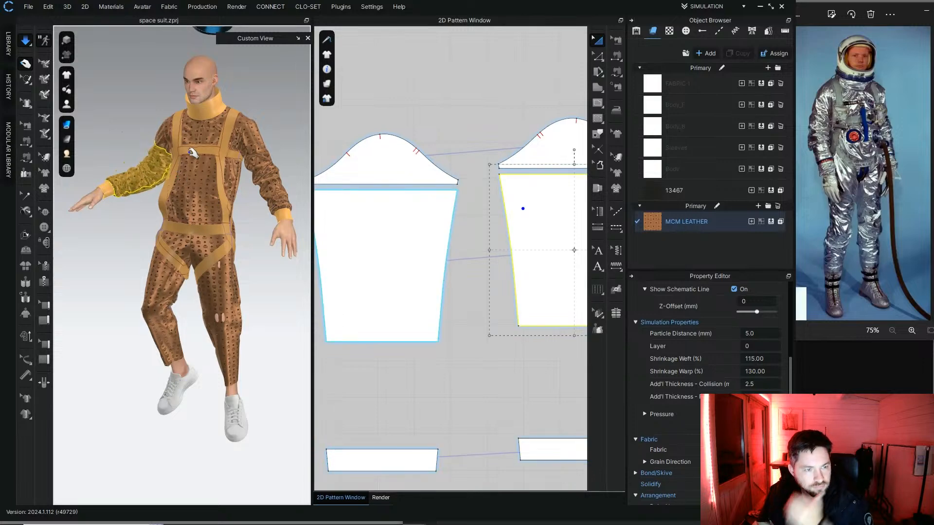
Step: Tug the fabric of the avatar's left trouser leg around the thigh and knee while the simulation runs
{"action": "scroll", "coordinate": [219, 229], "scroll_direction": "up", "scroll_amount": 2}
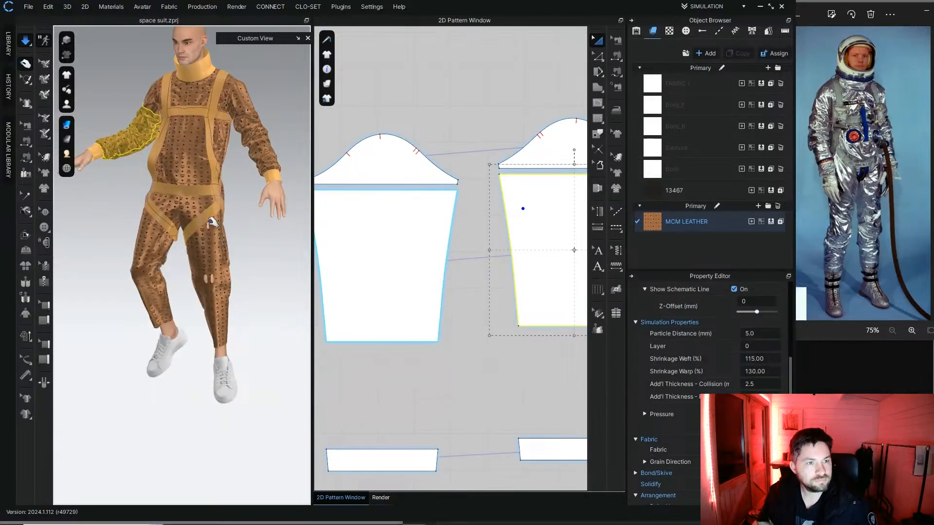
{"action": "scroll", "coordinate": [211, 223], "scroll_direction": "up", "scroll_amount": 4}
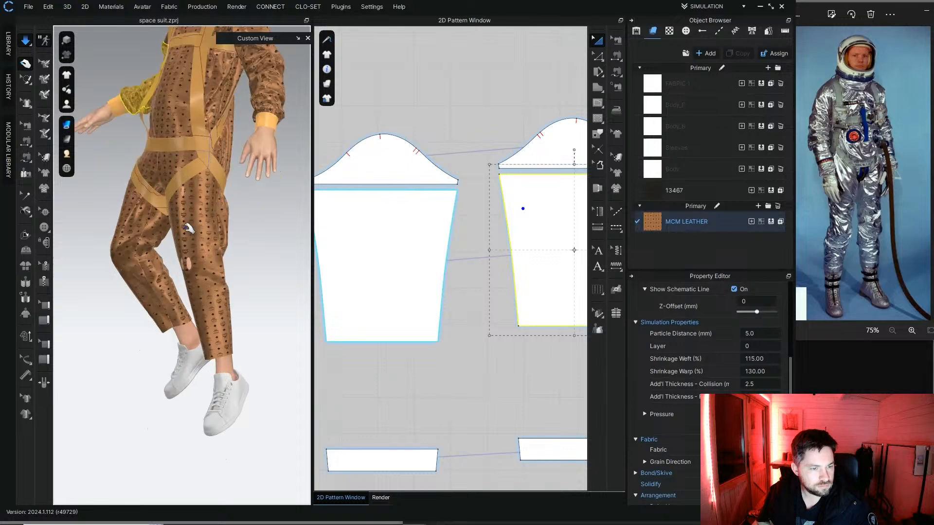
{"action": "left_click", "coordinate": [161, 227]}
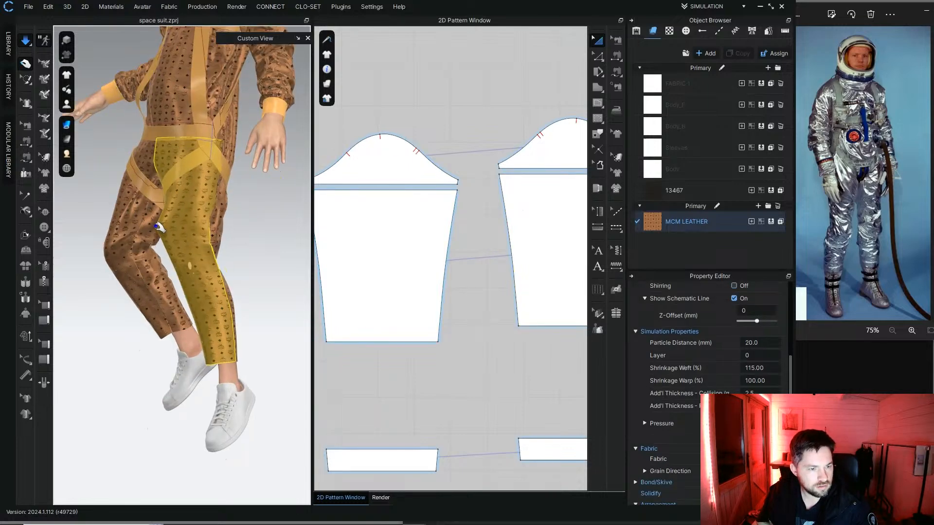
{"action": "right_click_drag", "start_coordinate": [246, 258], "coordinate": [169, 158]}
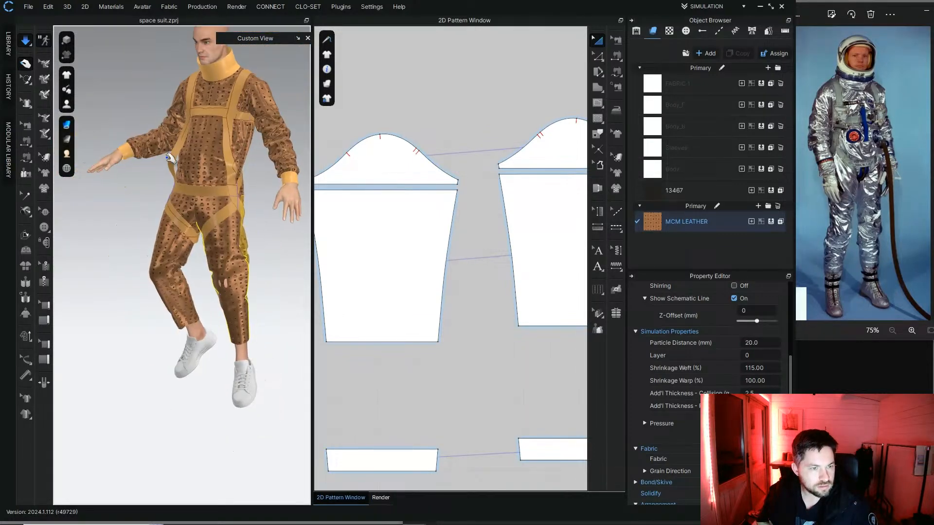
{"action": "left_click", "coordinate": [145, 173]}
Step: Set the Shrinkage Warp of the two vertical front harness straps to 89% so they tighten against the body
{"action": "right_click_drag", "start_coordinate": [135, 266], "coordinate": [182, 250]}
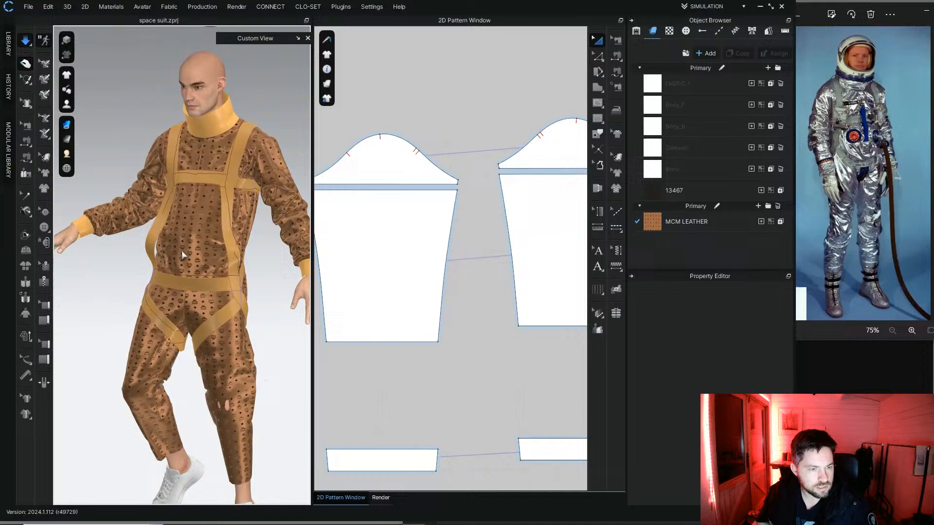
{"action": "left_click", "coordinate": [156, 242]}
{"action": "right_click_drag", "start_coordinate": [243, 238], "coordinate": [208, 233]}
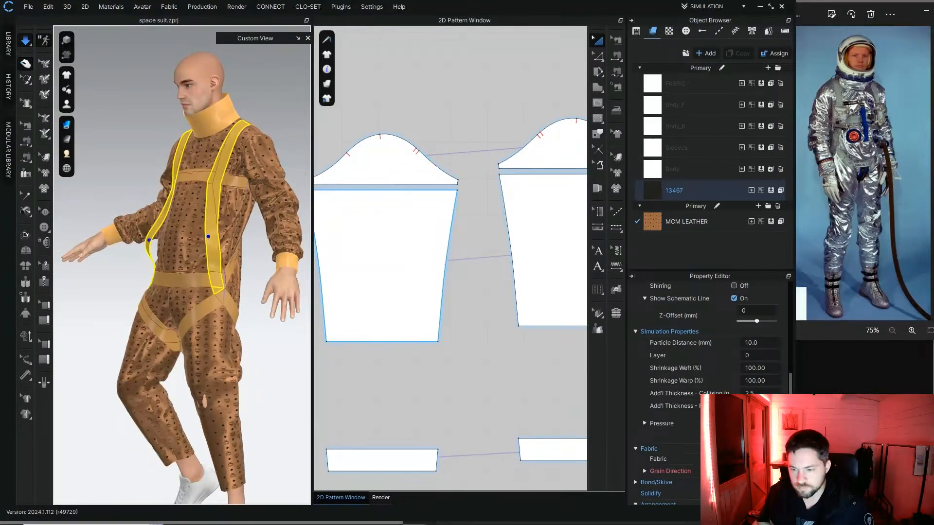
{"action": "double_click", "coordinate": [770, 380]}
{"action": "type", "text": "92"}
{"action": "key", "text": "Return"}
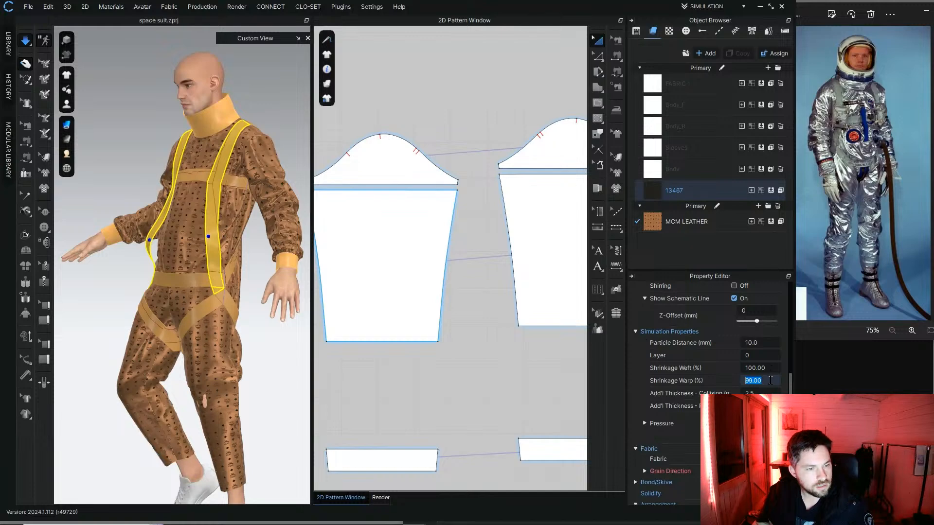
{"action": "type", "text": "89"}
{"action": "key", "text": "Return"}
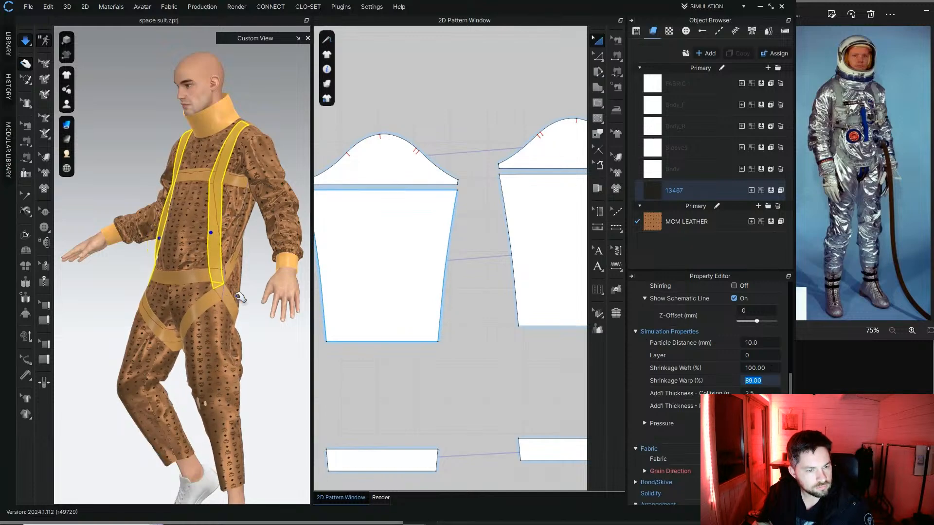
{"action": "right_click_drag", "start_coordinate": [227, 298], "coordinate": [268, 380]}
{"action": "left_click", "coordinate": [272, 275]}
{"action": "left_click", "coordinate": [237, 459]}
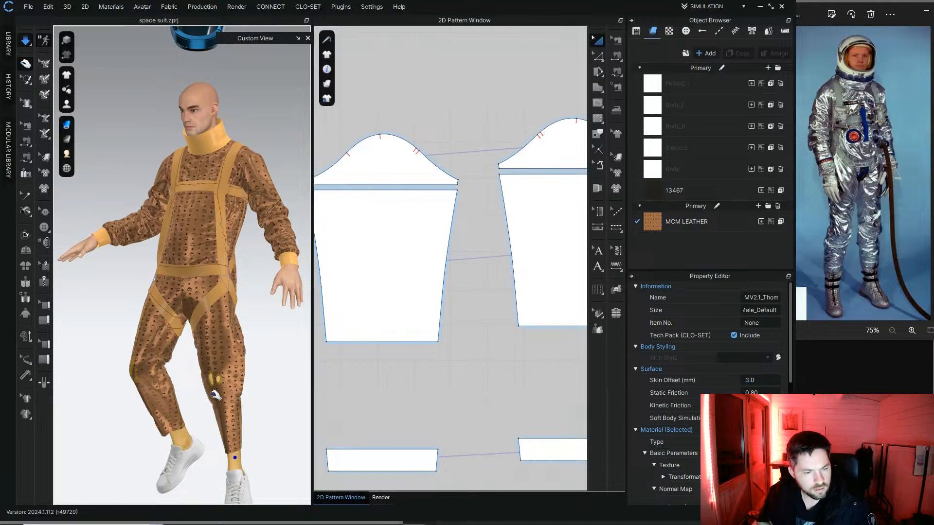
{"action": "scroll", "coordinate": [223, 370], "scroll_direction": "down", "scroll_amount": 3}
{"action": "middle_click_drag", "start_coordinate": [224, 369], "coordinate": [196, 254]}
{"action": "left_click", "coordinate": [279, 331]}
{"action": "right_click_drag", "start_coordinate": [280, 331], "coordinate": [238, 355]}
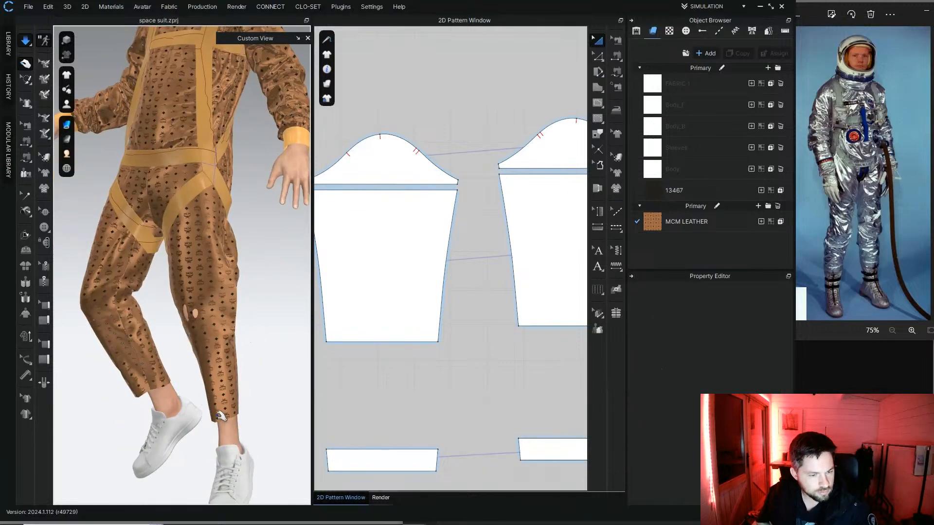
Step: Tug the left trouser leg's fabric over the exposed skin at the avatar's knee and stop the simulation
{"action": "left_click", "coordinate": [230, 433]}
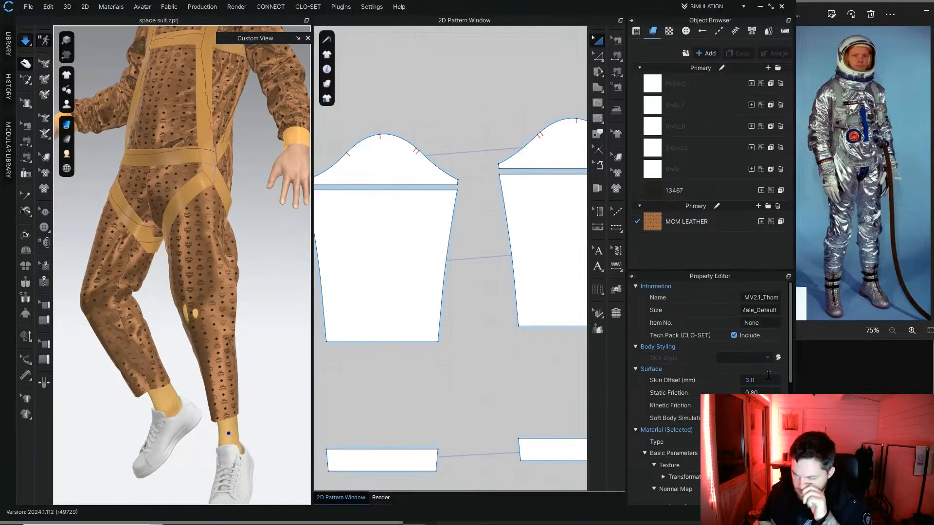
{"action": "left_click", "coordinate": [195, 297]}
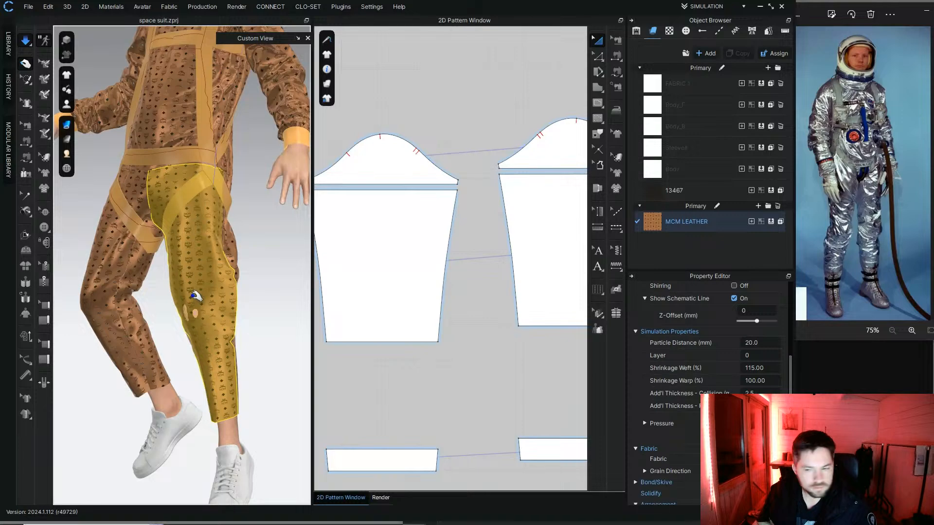
{"action": "left_click", "coordinate": [267, 343]}
{"action": "right_click_drag", "start_coordinate": [267, 343], "coordinate": [163, 305]}
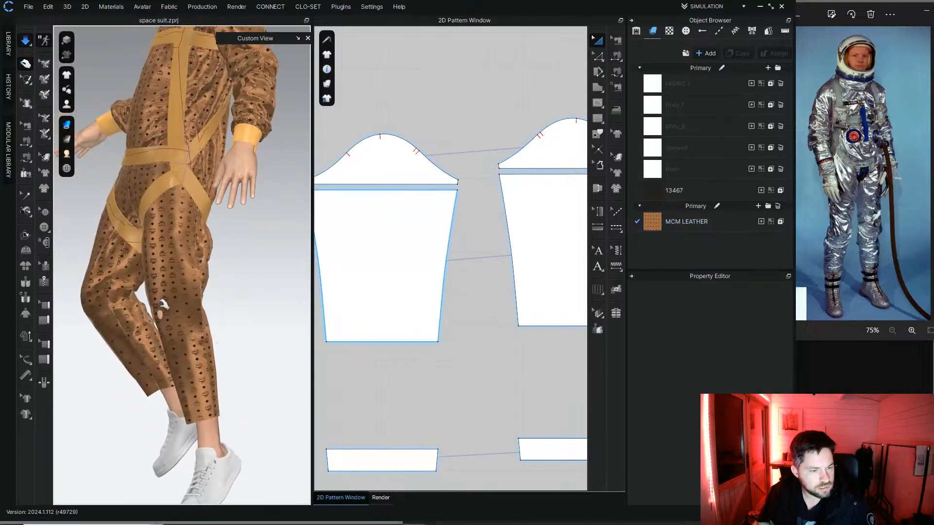
{"action": "left_click", "coordinate": [157, 302]}
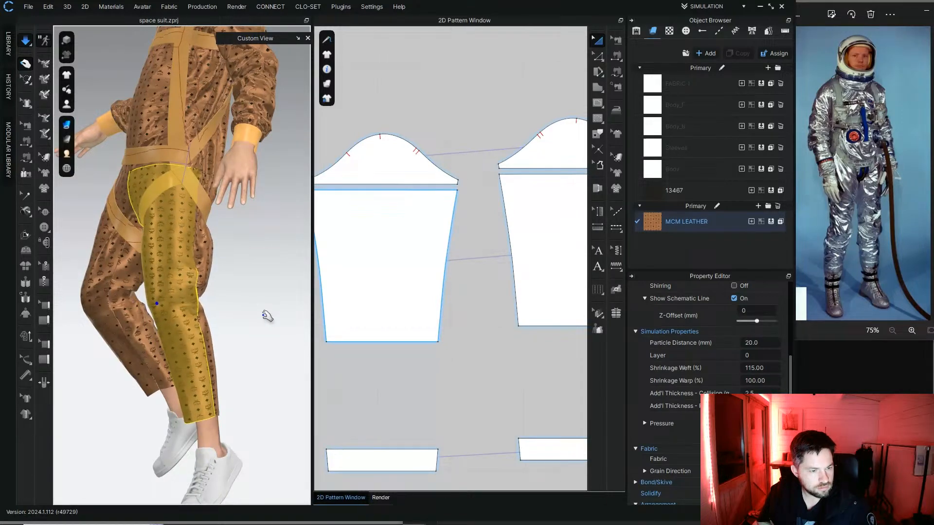
{"action": "key", "text": "space"}
Step: Lower the floating helmet onto the avatar's head and rotate it about its vertical axis to match the face direction
{"action": "scroll", "coordinate": [250, 325], "scroll_direction": "down", "scroll_amount": 5}
{"action": "left_click", "coordinate": [232, 290]}
{"action": "right_click_drag", "start_coordinate": [232, 288], "coordinate": [285, 273]}
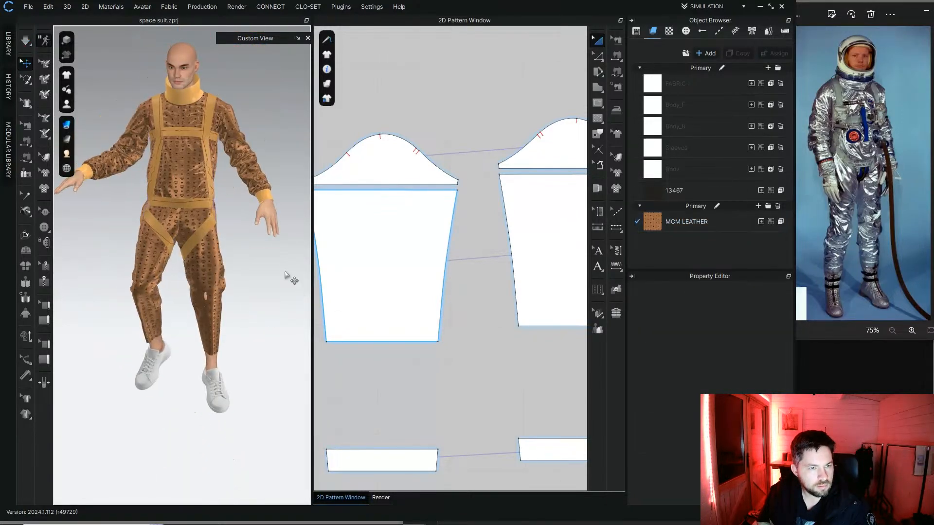
{"action": "scroll", "coordinate": [246, 205], "scroll_direction": "up", "scroll_amount": 5}
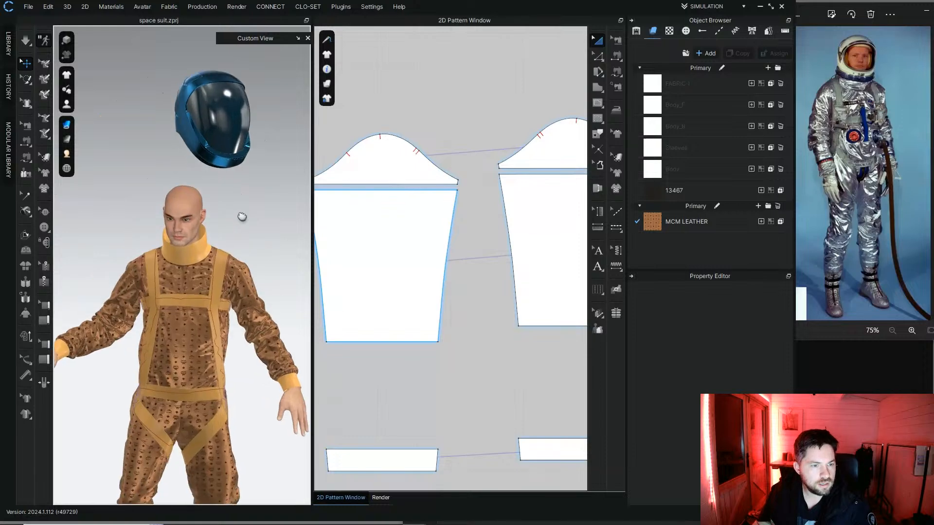
{"action": "middle_click_drag", "start_coordinate": [242, 217], "coordinate": [238, 257]}
{"action": "left_click", "coordinate": [221, 176]}
{"action": "mouse_move", "coordinate": [221, 170]}
{"action": "right_mouse_down"}
{"action": "mouse_move", "coordinate": [230, 202]}
{"action": "mouse_move", "coordinate": [224, 163]}
{"action": "right_mouse_up"}
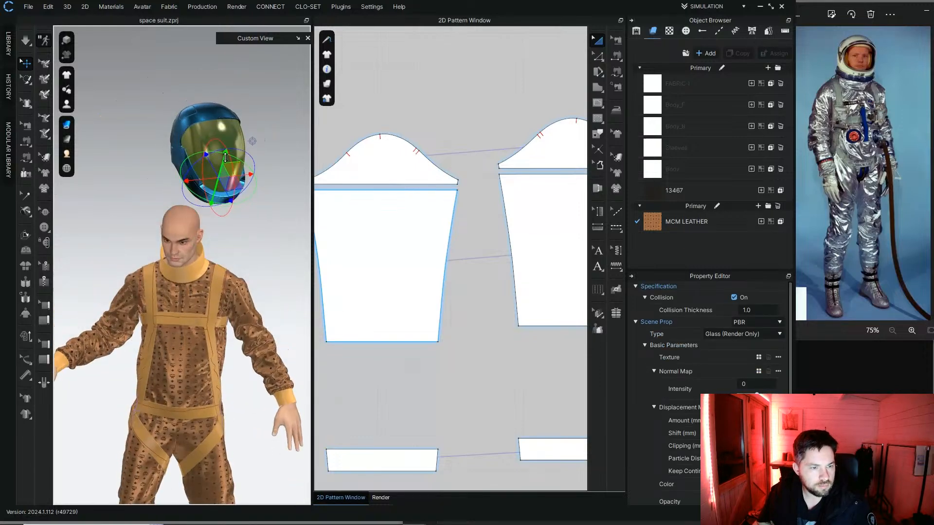
{"action": "left_click_drag", "start_coordinate": [226, 157], "coordinate": [220, 257]}
{"action": "right_click_drag", "start_coordinate": [219, 257], "coordinate": [233, 268]}
{"action": "mouse_move", "coordinate": [234, 276]}
{"action": "left_mouse_down"}
{"action": "mouse_move", "coordinate": [212, 288]}
{"action": "mouse_move", "coordinate": [239, 278]}
{"action": "mouse_move", "coordinate": [229, 277]}
{"action": "left_mouse_up"}
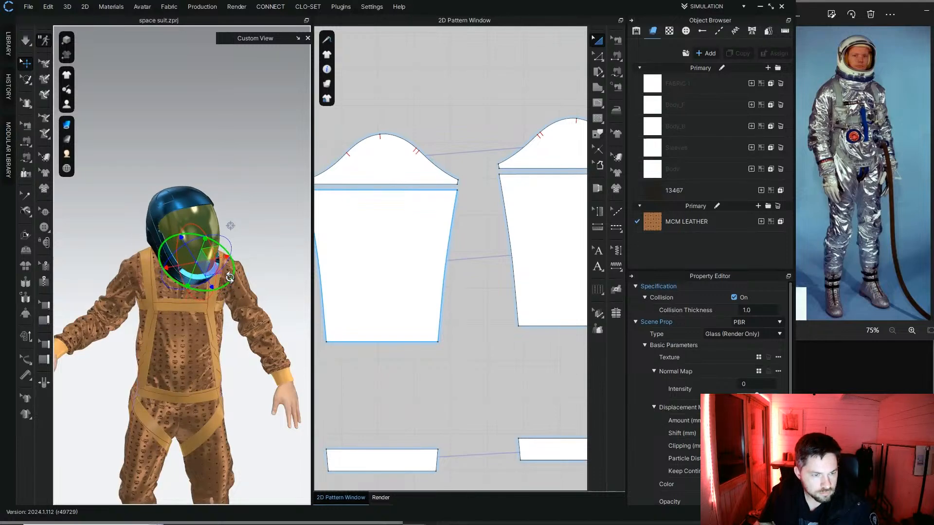
Step: Reposition the helmet in front of the avatar's face and neck and adjust its angle to the head
{"action": "right_click_drag", "start_coordinate": [221, 269], "coordinate": [220, 232]}
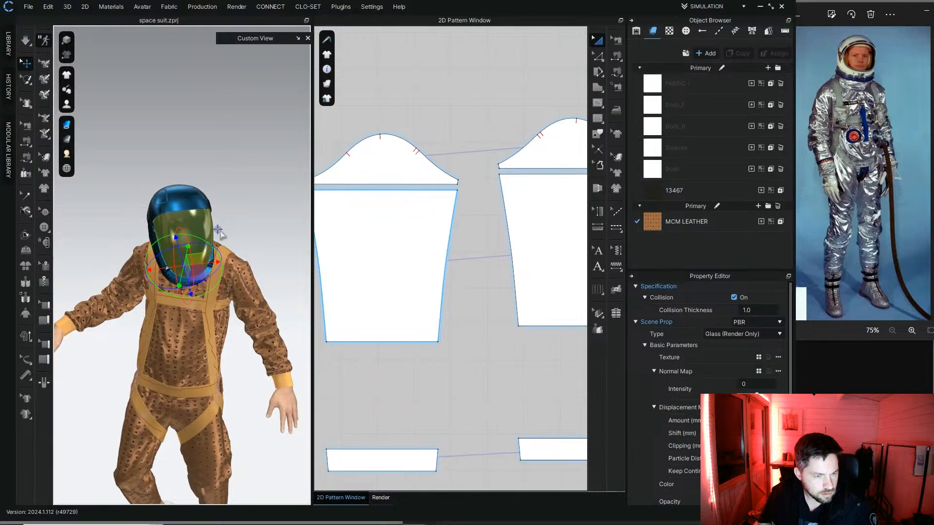
{"action": "left_click_drag", "start_coordinate": [219, 233], "coordinate": [165, 269]}
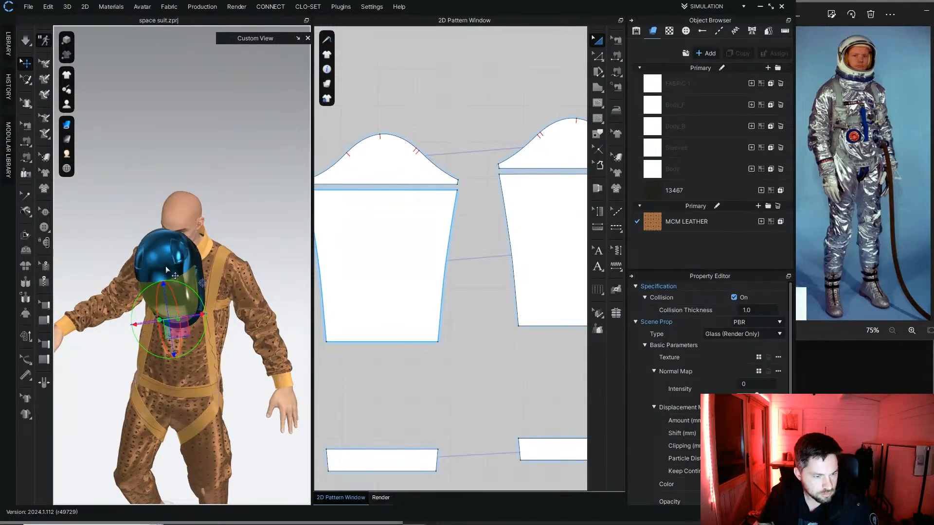
{"action": "right_click_drag", "start_coordinate": [166, 269], "coordinate": [132, 266]}
{"action": "left_click_drag", "start_coordinate": [149, 306], "coordinate": [176, 258]}
{"action": "right_click_drag", "start_coordinate": [132, 245], "coordinate": [101, 230]}
{"action": "left_click_drag", "start_coordinate": [114, 247], "coordinate": [129, 235]}
{"action": "right_click_drag", "start_coordinate": [129, 235], "coordinate": [223, 239]}
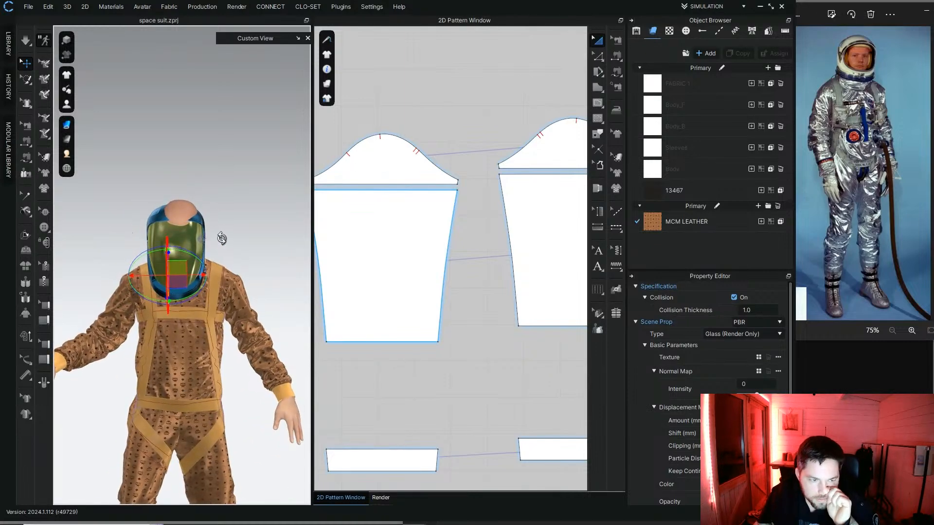
Step: Shift the helmet sideways to centre it and raise it until it encloses the avatar's whole head
{"action": "scroll", "coordinate": [223, 250], "scroll_direction": "up", "scroll_amount": 4}
{"action": "middle_click_drag", "start_coordinate": [227, 282], "coordinate": [229, 249]}
{"action": "left_click_drag", "start_coordinate": [187, 248], "coordinate": [199, 249]}
{"action": "right_click_drag", "start_coordinate": [199, 249], "coordinate": [277, 241]}
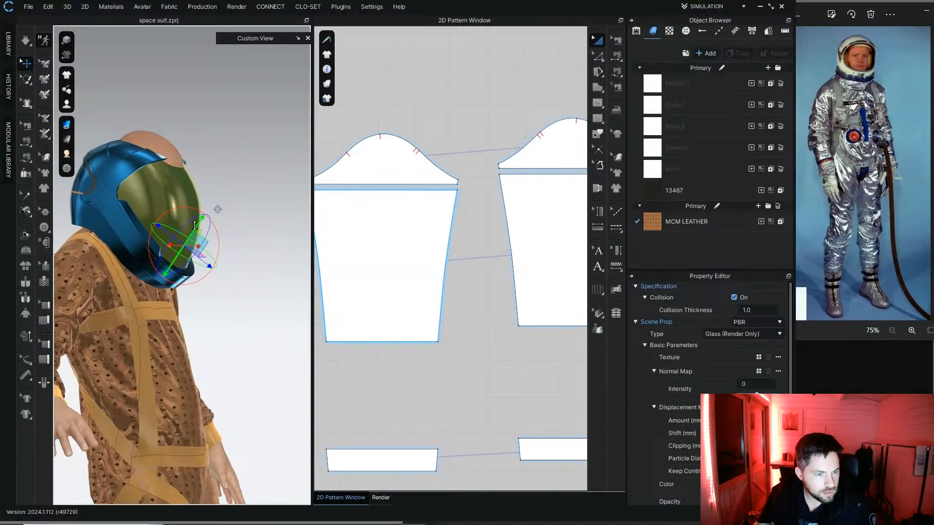
{"action": "left_click_drag", "start_coordinate": [194, 225], "coordinate": [219, 203]}
{"action": "left_click", "coordinate": [281, 157]}
{"action": "right_click_drag", "start_coordinate": [281, 157], "coordinate": [153, 171]}
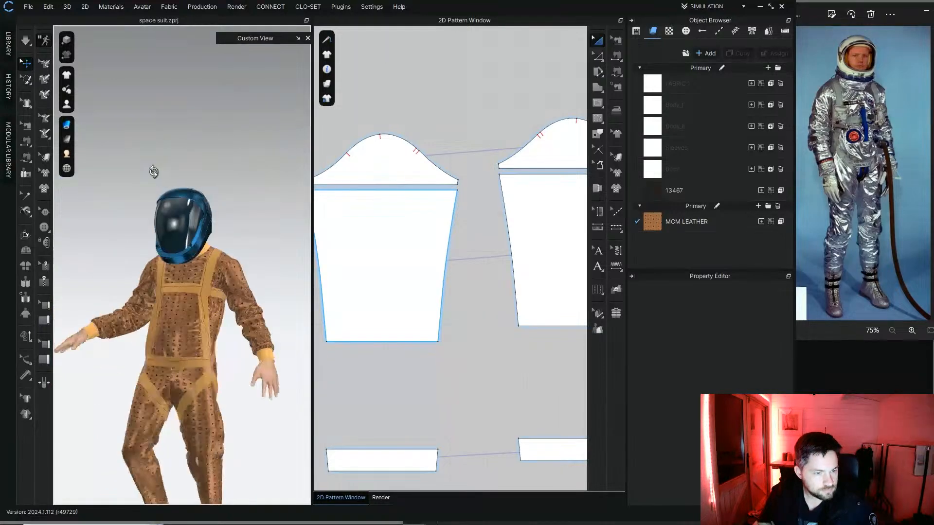
Step: Delete the white shoes accessory from the avatar's feet
{"action": "middle_click_drag", "start_coordinate": [206, 255], "coordinate": [208, 172]}
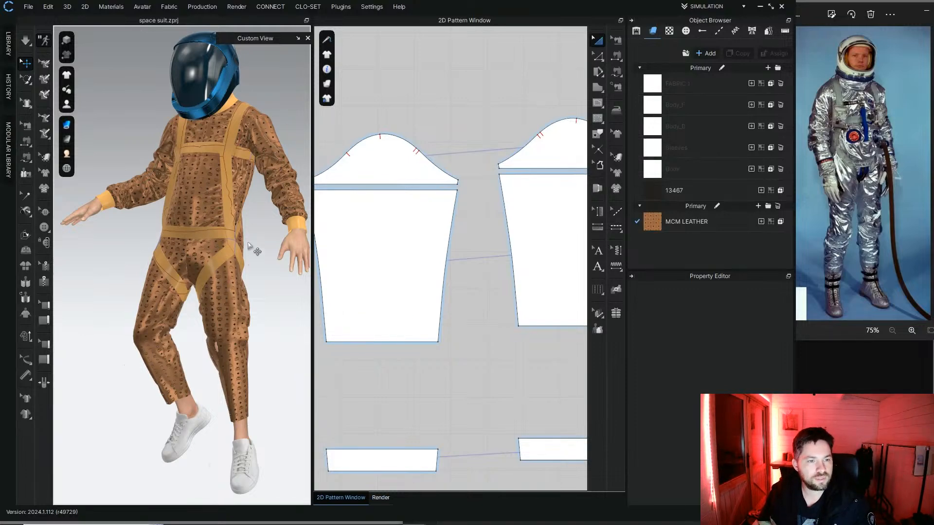
{"action": "scroll", "coordinate": [252, 246], "scroll_direction": "down", "scroll_amount": 2}
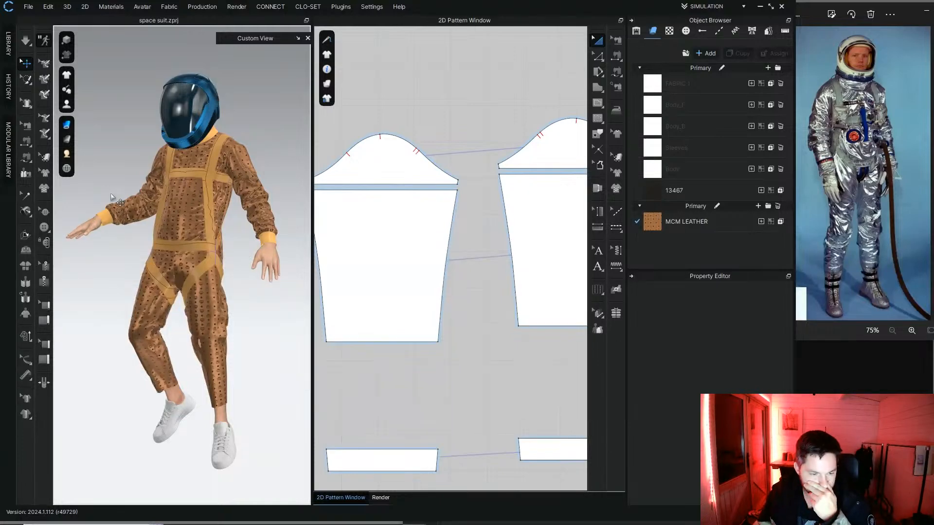
{"action": "right_click", "coordinate": [218, 447]}
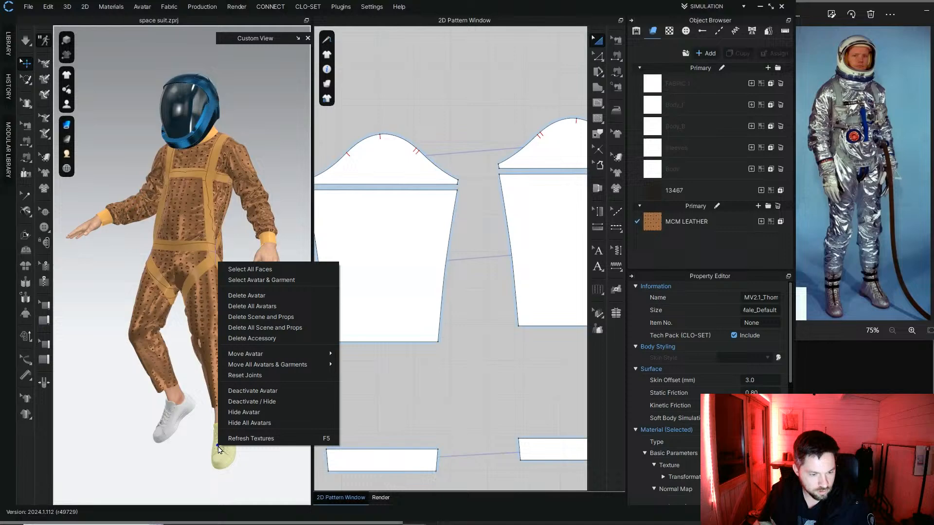
{"action": "left_click", "coordinate": [275, 339]}
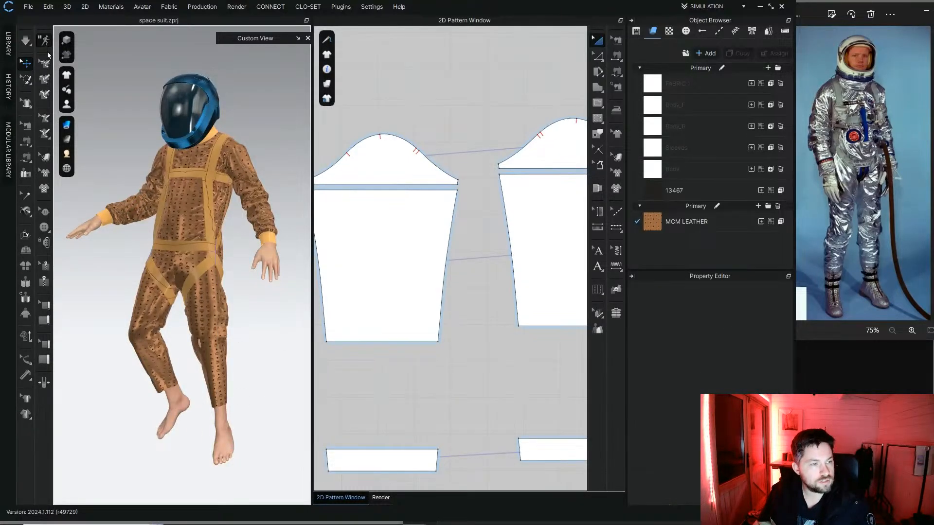
Step: Save the project over space suit.zprj in the MCM folder on the Desktop
{"action": "left_click", "coordinate": [30, 9]}
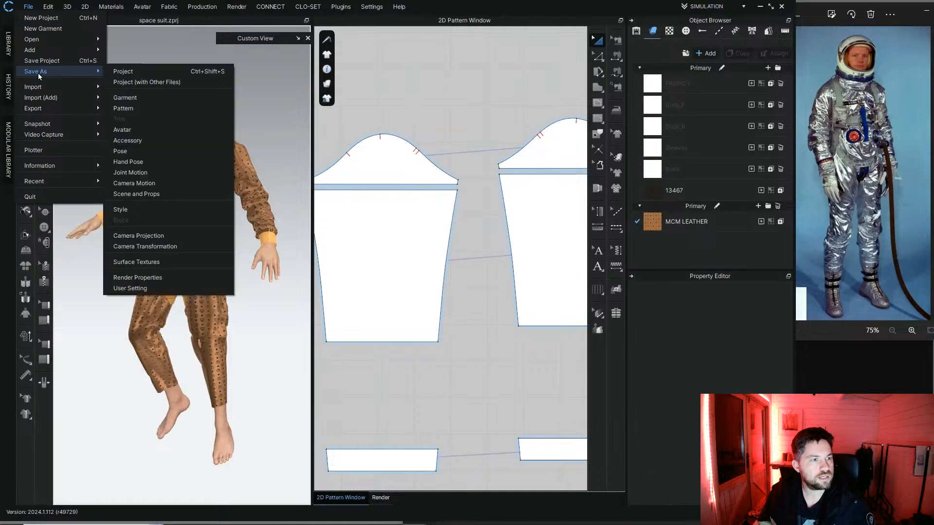
{"action": "left_click", "coordinate": [38, 59]}
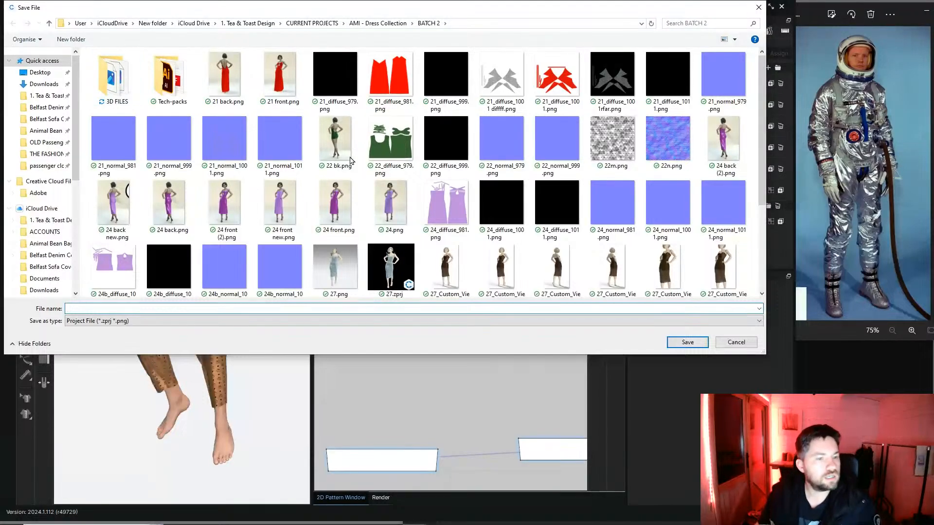
{"action": "left_click", "coordinate": [40, 72]}
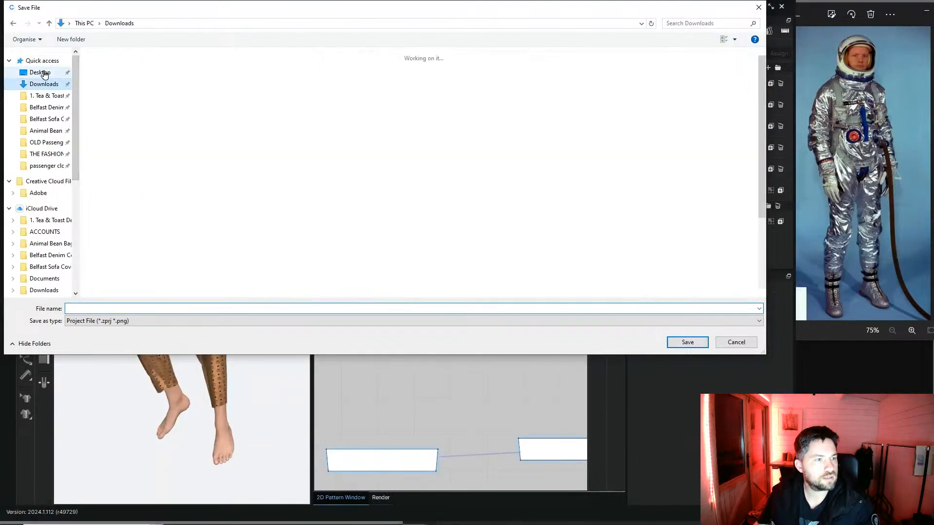
{"action": "double_click", "coordinate": [286, 84]}
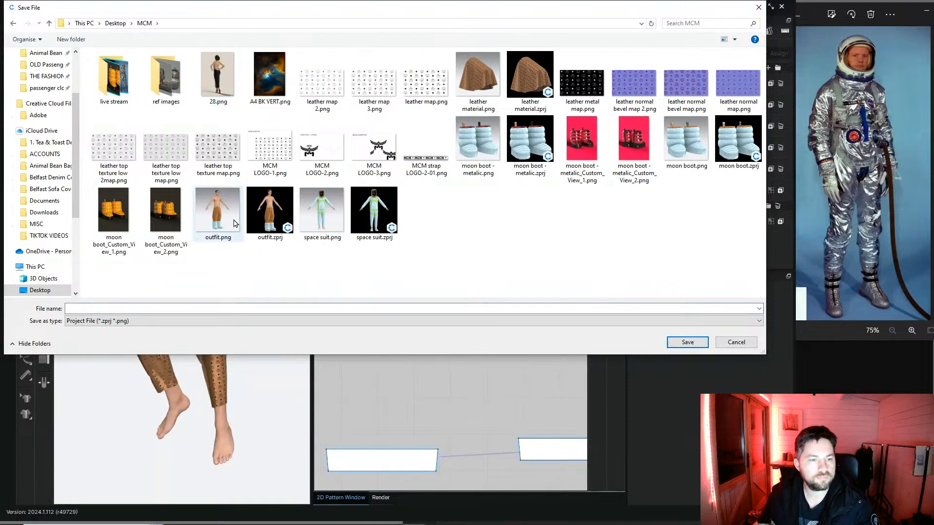
{"action": "left_click", "coordinate": [363, 206]}
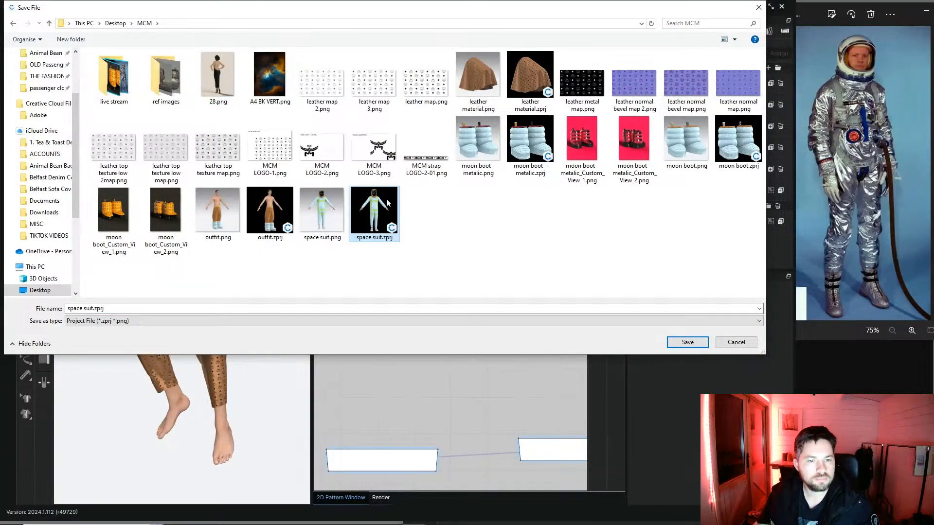
{"action": "left_click", "coordinate": [677, 343]}
{"action": "left_click", "coordinate": [490, 268]}
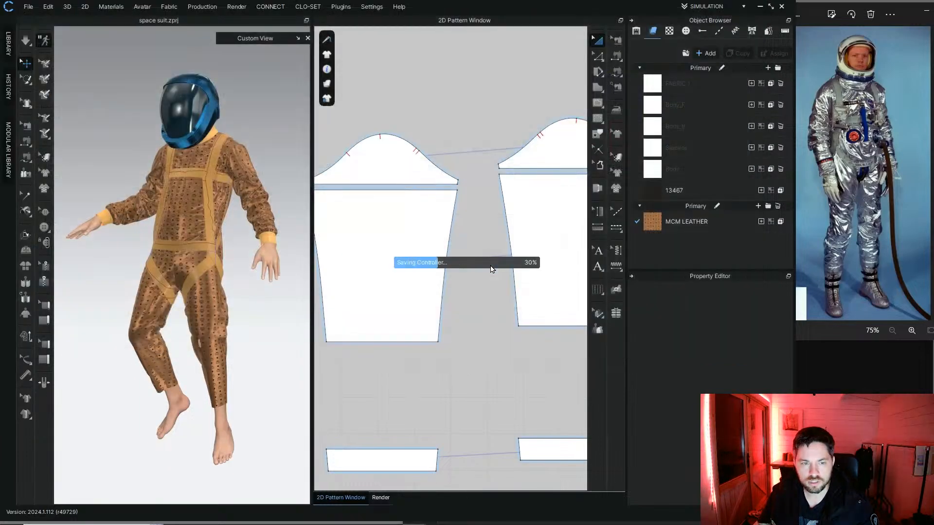
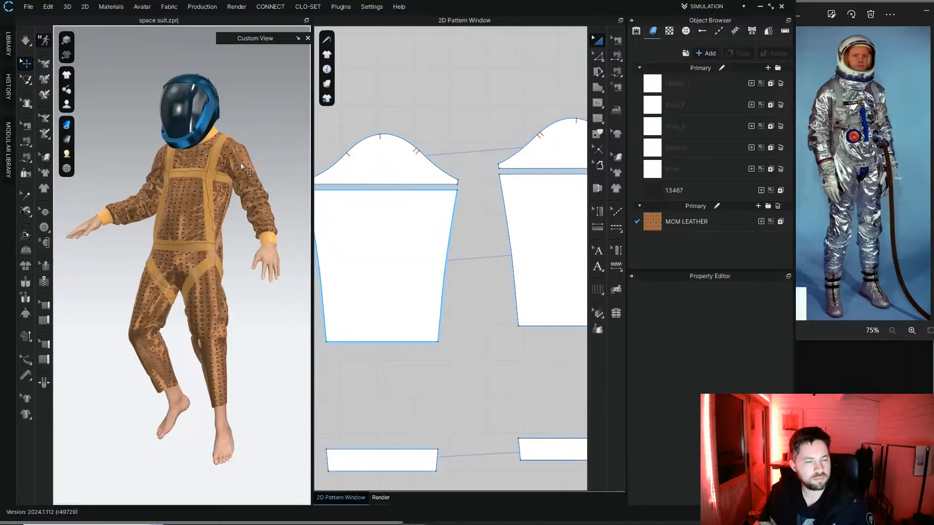
{"action": "left_click", "coordinate": [28, 6]}
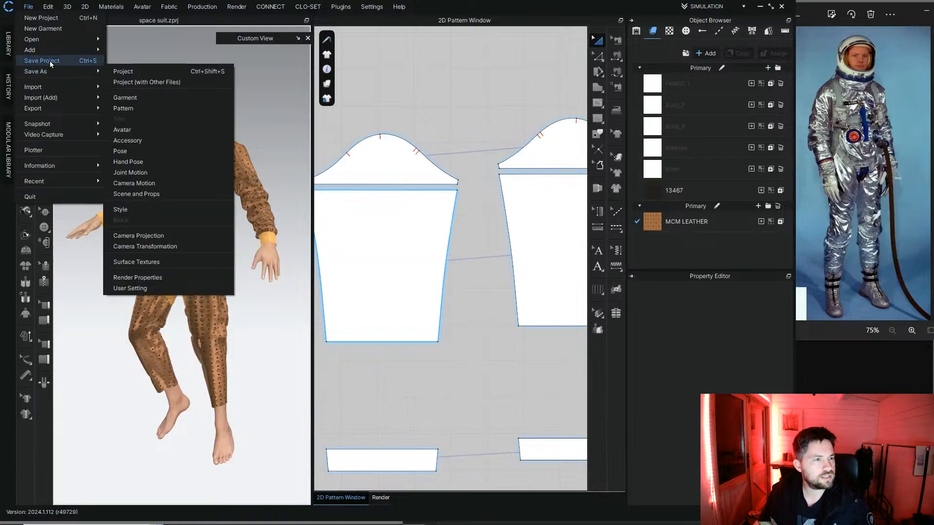
{"action": "left_click", "coordinate": [240, 99]}
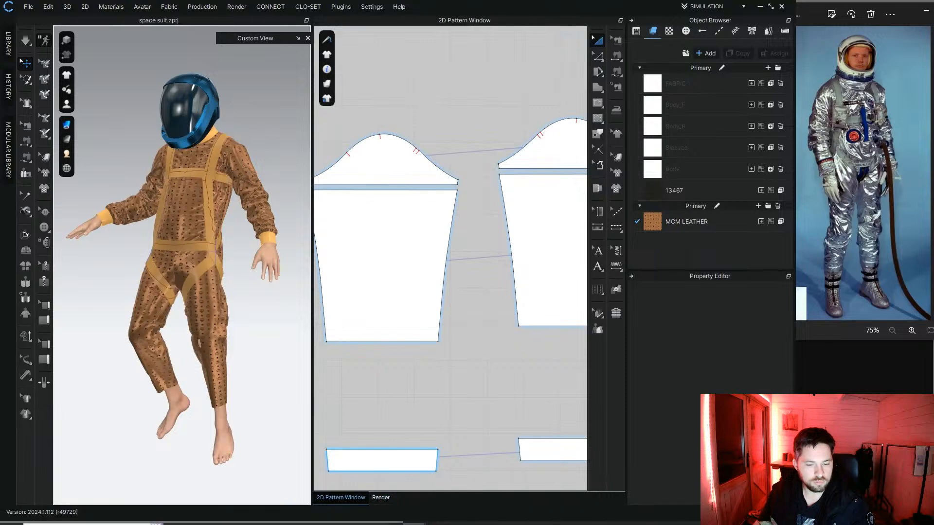
Step: Switch to the moon boot.zprj project window and select and copy all patterns of both boots
{"action": "mouse_move", "coordinate": [416, 518]}
{"action": "left_click", "coordinate": [462, 467]}
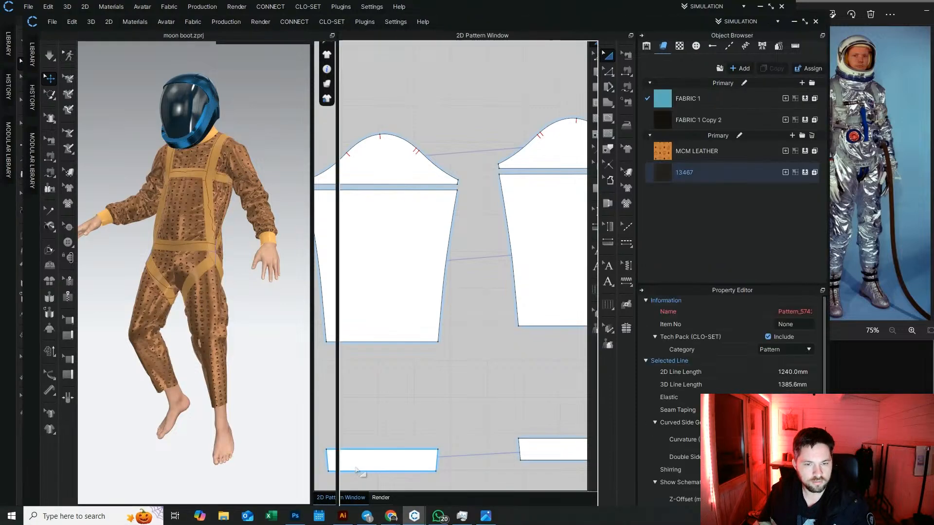
{"action": "left_click", "coordinate": [610, 57]}
{"action": "scroll", "coordinate": [471, 181], "scroll_direction": "down", "scroll_amount": 5}
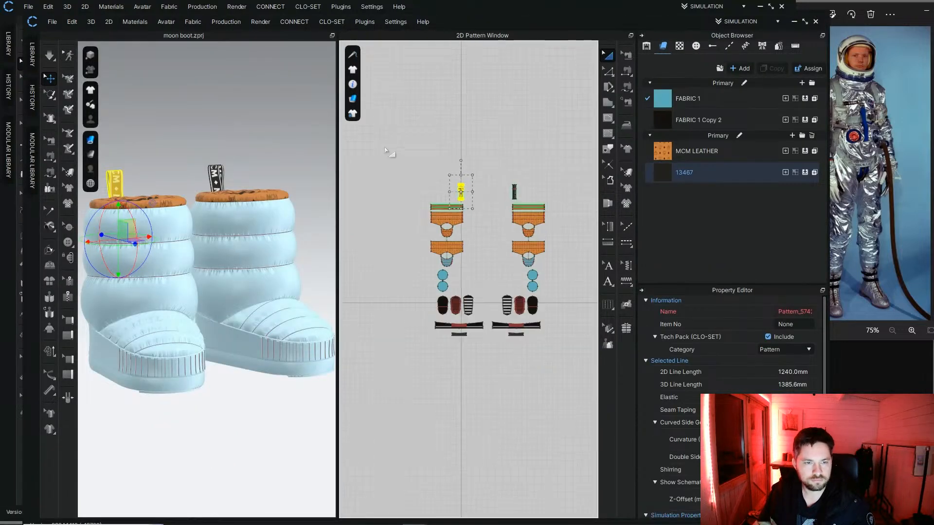
{"action": "left_click_drag", "start_coordinate": [387, 130], "coordinate": [584, 382]}
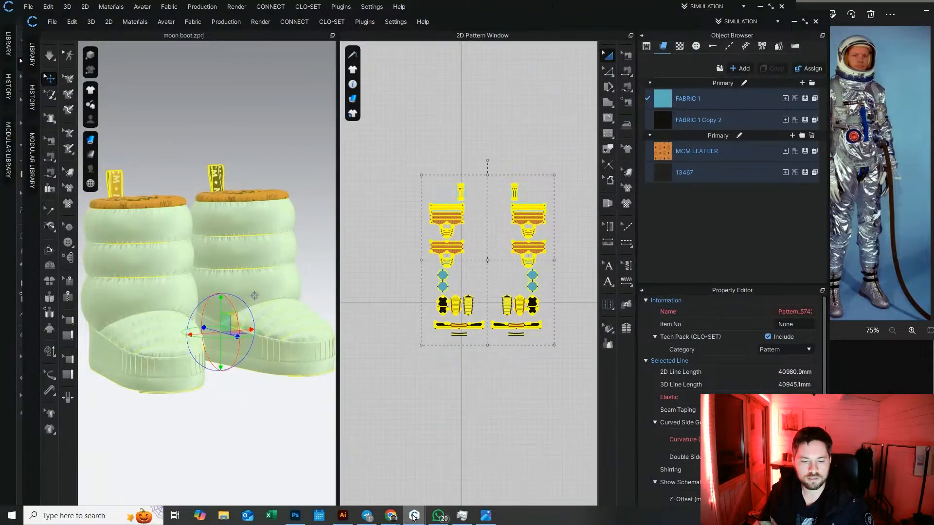
Step: Return to the space suit.zprj window and paste the moon boot patterns below the suit's patterns in 2D
{"action": "mouse_move", "coordinate": [414, 516]}
{"action": "left_click", "coordinate": [437, 468]}
{"action": "scroll", "coordinate": [466, 430], "scroll_direction": "down", "scroll_amount": 4}
{"action": "scroll", "coordinate": [470, 414], "scroll_direction": "down", "scroll_amount": 4}
{"action": "middle_click_drag", "start_coordinate": [451, 358], "coordinate": [427, 171]}
{"action": "scroll", "coordinate": [441, 316], "scroll_direction": "down", "scroll_amount": 2}
{"action": "key", "text": "ctrl+v"}
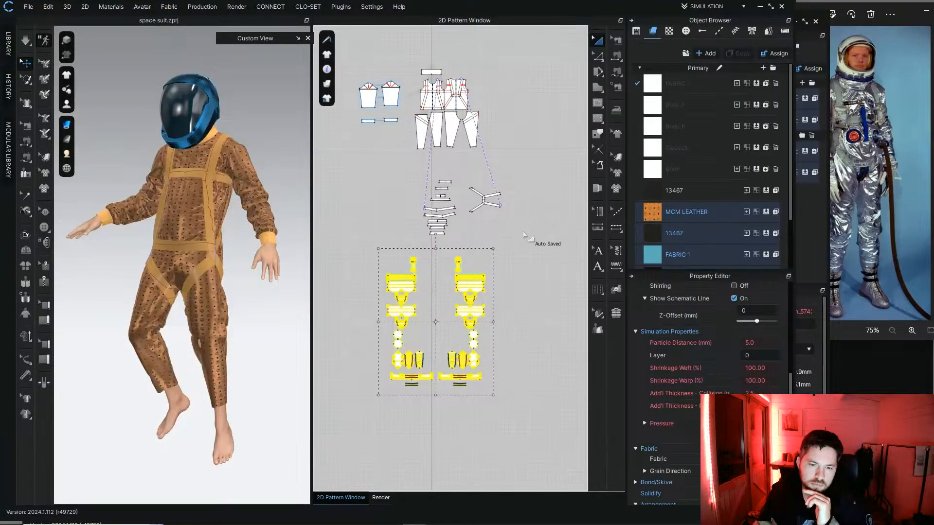
{"action": "left_click", "coordinate": [525, 239]}
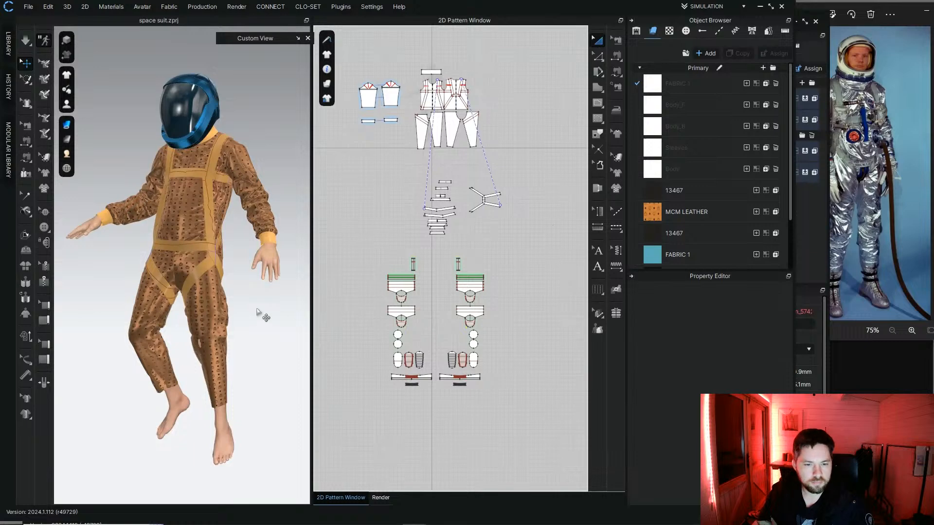
Step: Turn on Show 3D Grid in the grid properties
{"action": "scroll", "coordinate": [241, 343], "scroll_direction": "down", "scroll_amount": 5}
{"action": "scroll", "coordinate": [241, 345], "scroll_direction": "down", "scroll_amount": 5}
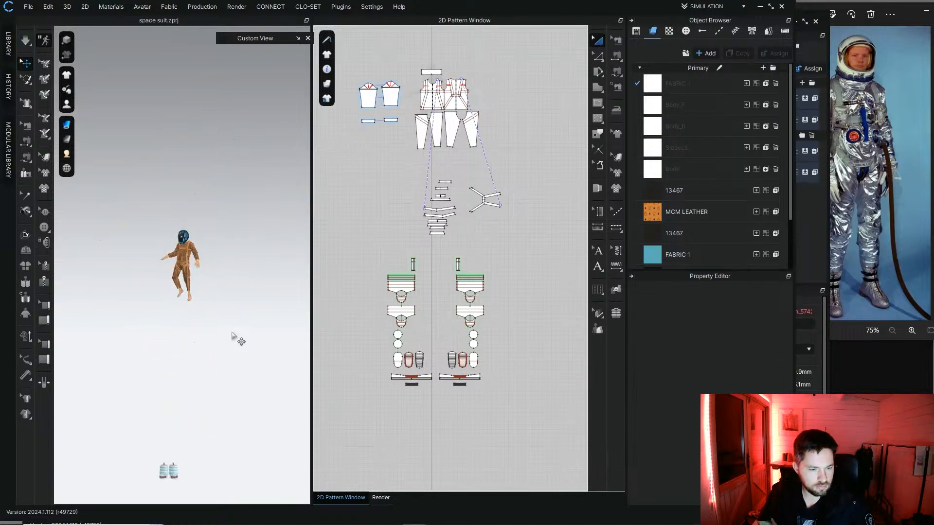
{"action": "middle_click_drag", "start_coordinate": [204, 340], "coordinate": [211, 261]}
{"action": "scroll", "coordinate": [211, 261], "scroll_direction": "up", "scroll_amount": 2}
{"action": "mouse_move", "coordinate": [211, 262]}
{"action": "right_mouse_down"}
{"action": "mouse_move", "coordinate": [169, 264]}
{"action": "mouse_move", "coordinate": [210, 270]}
{"action": "right_mouse_up"}
{"action": "right_click", "coordinate": [233, 259]}
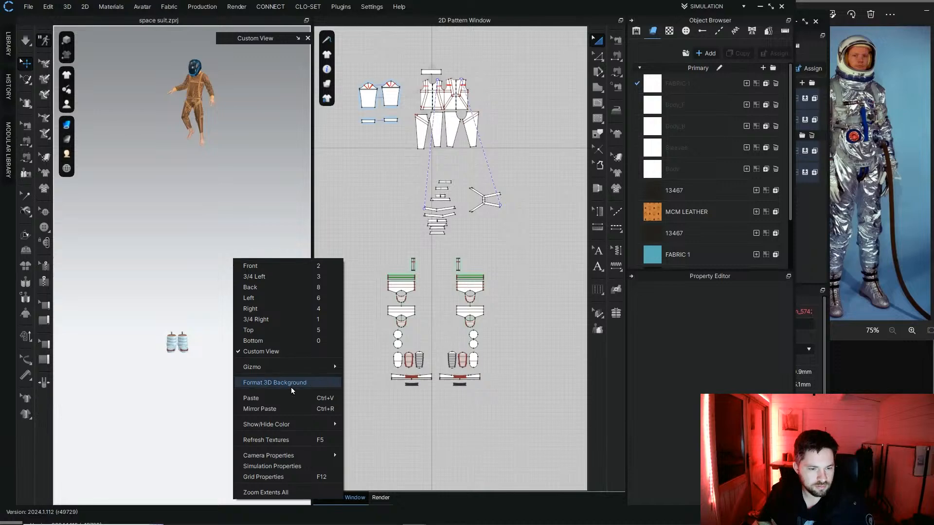
{"action": "left_click", "coordinate": [298, 479]}
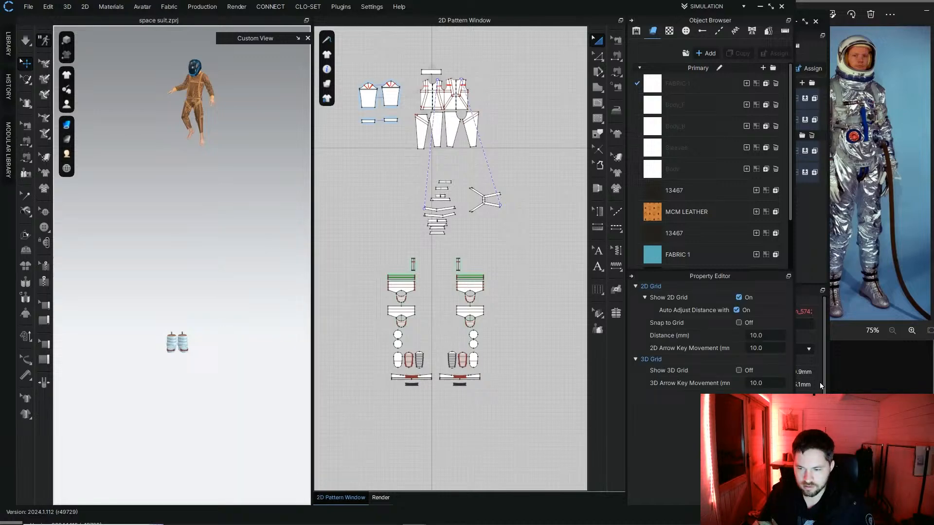
{"action": "left_click", "coordinate": [740, 369]}
Step: Select all the moon boot patterns and raise the boots vertically in 3D to the level of the avatar's feet
{"action": "right_click_drag", "start_coordinate": [218, 198], "coordinate": [181, 184]}
{"action": "left_click_drag", "start_coordinate": [359, 256], "coordinate": [545, 486]}
{"action": "left_click_drag", "start_coordinate": [194, 312], "coordinate": [196, 116]}
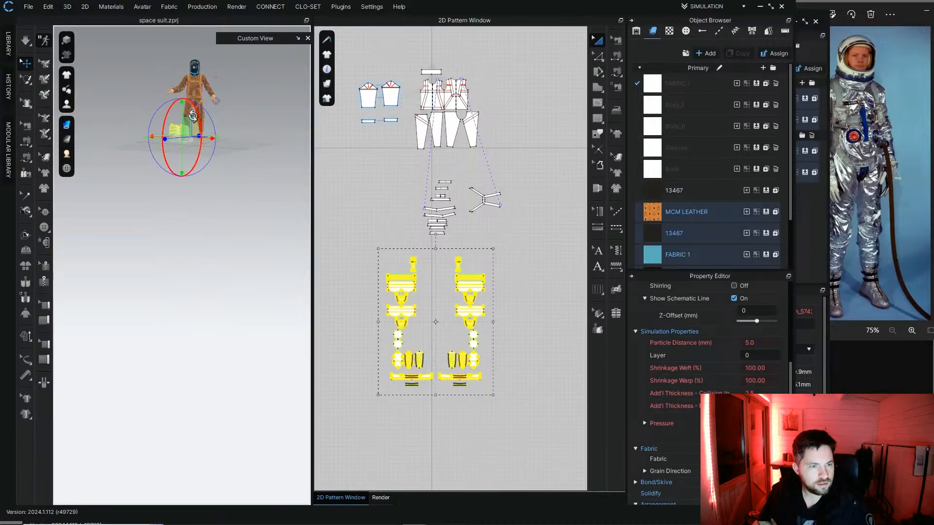
Step: Unfreeze the selected moon boot patterns and freeze all of them together
{"action": "scroll", "coordinate": [197, 115], "scroll_direction": "up", "scroll_amount": 5}
{"action": "middle_click_drag", "start_coordinate": [198, 115], "coordinate": [195, 382]}
{"action": "scroll", "coordinate": [197, 291], "scroll_direction": "up", "scroll_amount": 4}
{"action": "right_click_drag", "start_coordinate": [197, 278], "coordinate": [184, 285]}
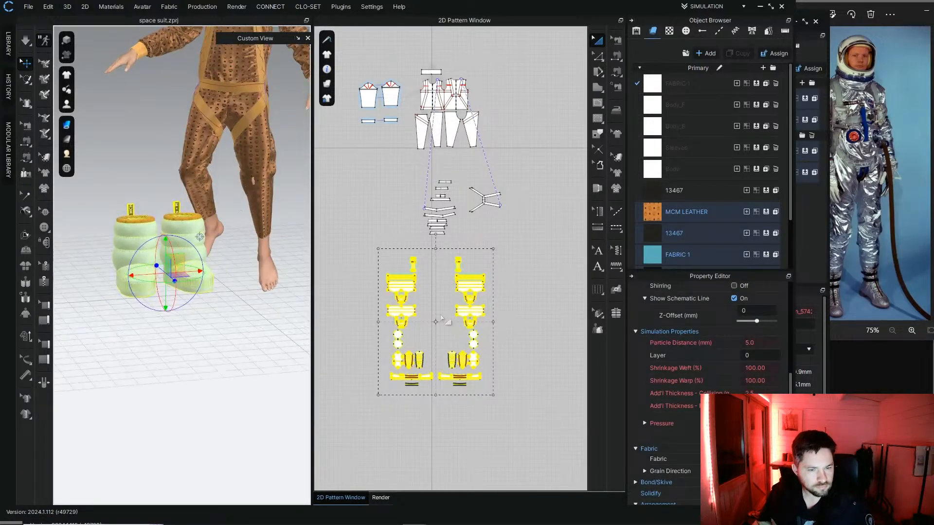
{"action": "right_click", "coordinate": [463, 359]}
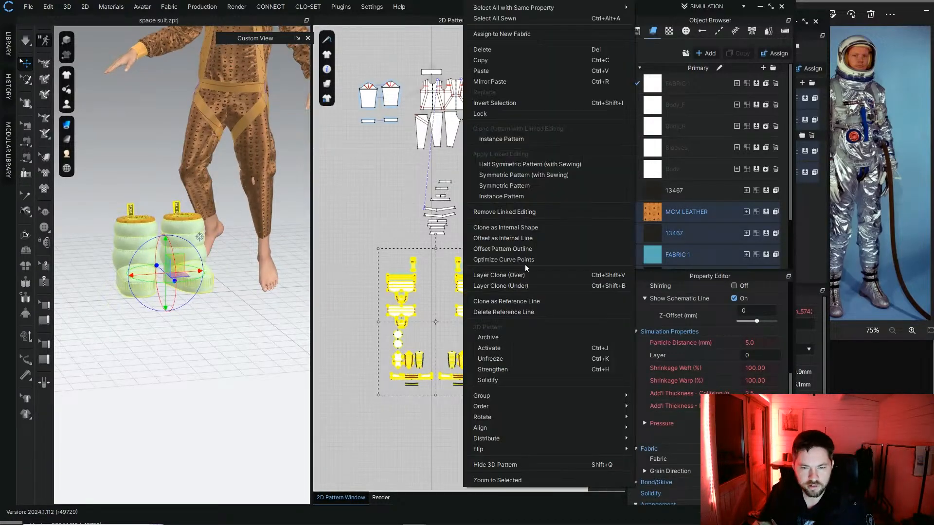
{"action": "left_click", "coordinate": [509, 357]}
{"action": "right_click", "coordinate": [465, 351]}
{"action": "left_click", "coordinate": [510, 370]}
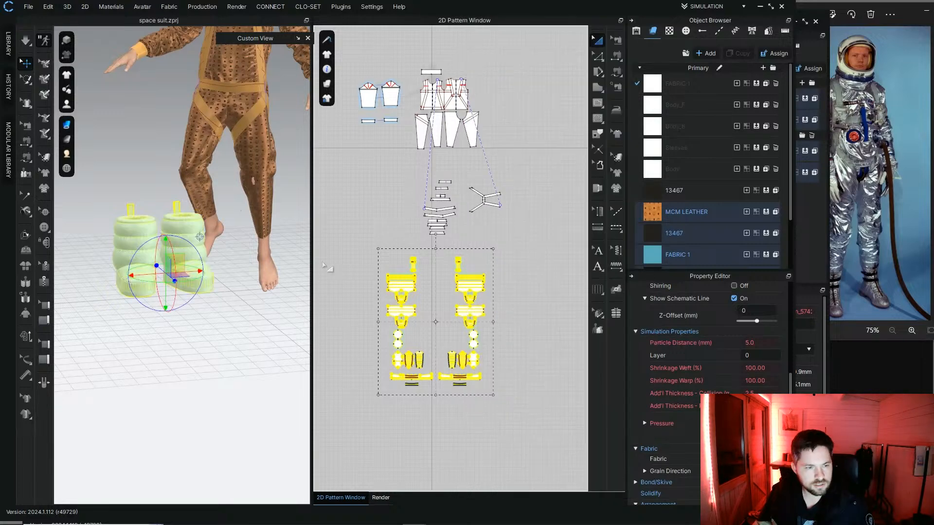
Step: Select the 2D patterns of one moon boot and move it sideways in 3D onto the avatar's left foot
{"action": "scroll", "coordinate": [183, 219], "scroll_direction": "up", "scroll_amount": 4}
{"action": "mouse_move", "coordinate": [184, 220]}
{"action": "right_mouse_down"}
{"action": "mouse_move", "coordinate": [177, 230]}
{"action": "mouse_move", "coordinate": [184, 226]}
{"action": "right_mouse_up"}
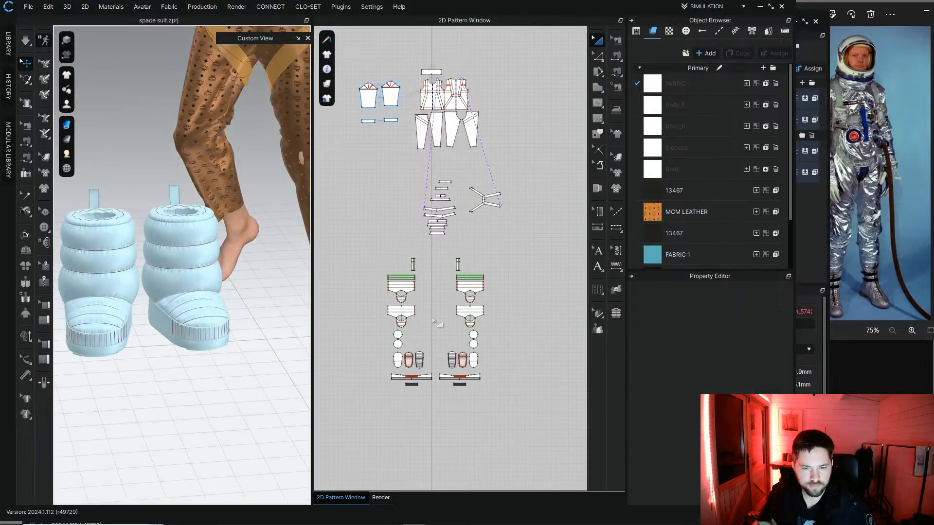
{"action": "middle_click_drag", "start_coordinate": [483, 286], "coordinate": [475, 241]}
{"action": "left_click_drag", "start_coordinate": [520, 203], "coordinate": [426, 366]}
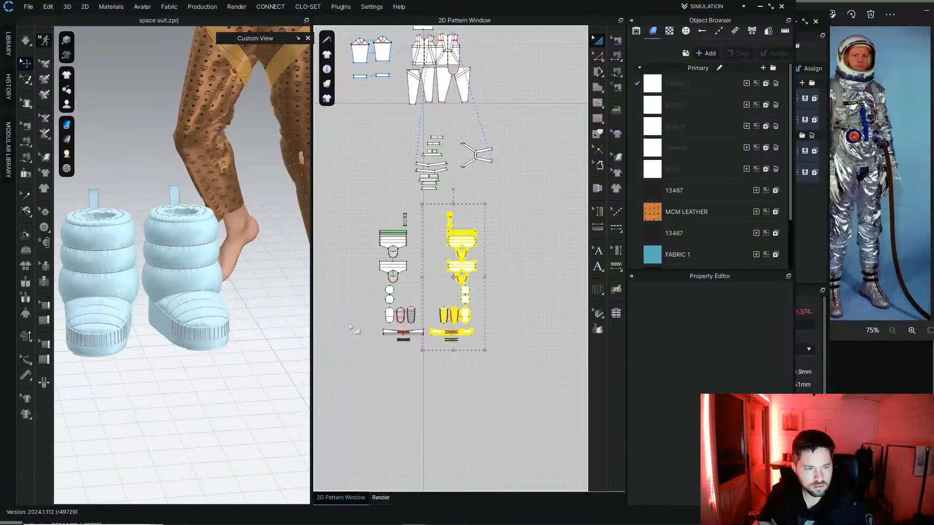
{"action": "right_click_drag", "start_coordinate": [192, 253], "coordinate": [161, 279]}
{"action": "middle_click_drag", "start_coordinate": [161, 199], "coordinate": [150, 176]}
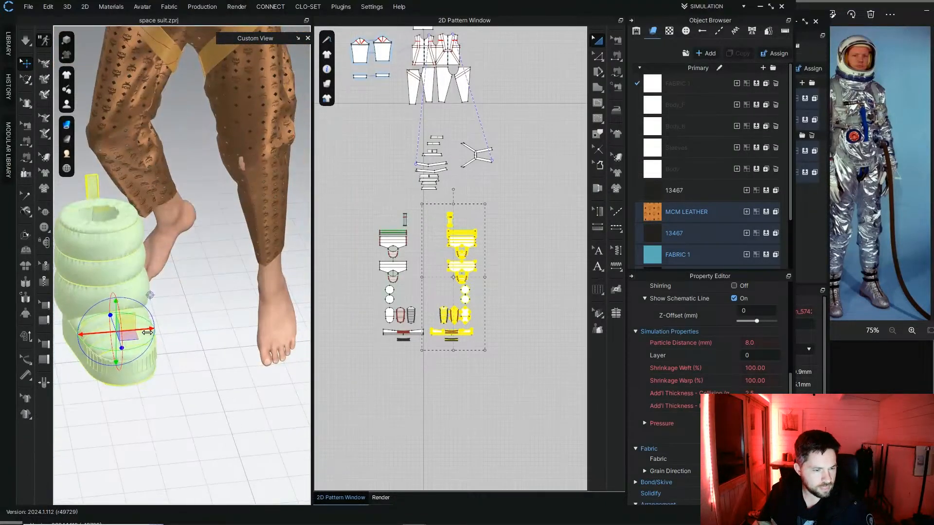
{"action": "left_click_drag", "start_coordinate": [147, 332], "coordinate": [295, 321]}
Step: Select the four trouser leg patterns and hide them in 3D to expose the avatar's legs
{"action": "right_click_drag", "start_coordinate": [291, 319], "coordinate": [241, 231]}
{"action": "left_click", "coordinate": [188, 108]}
{"action": "middle_click_drag", "start_coordinate": [189, 111], "coordinate": [195, 194]}
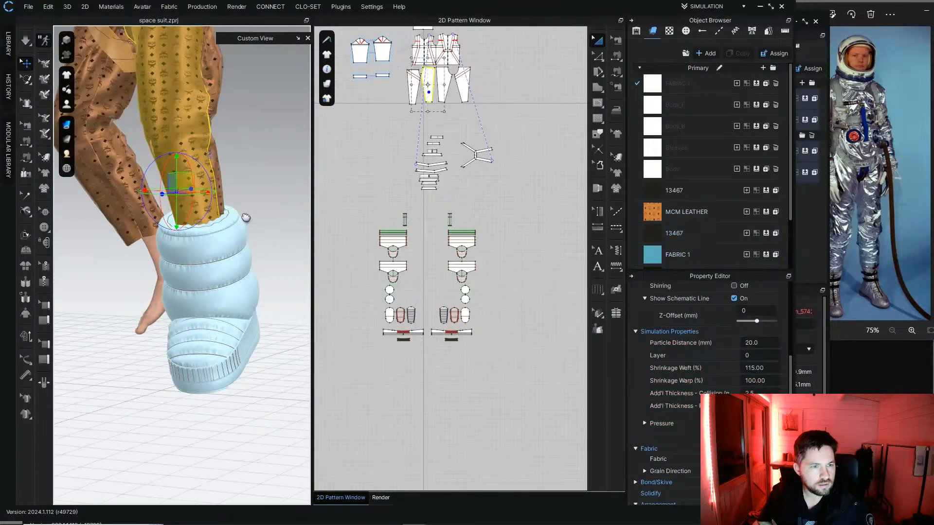
{"action": "right_click_drag", "start_coordinate": [242, 214], "coordinate": [195, 210]}
{"action": "left_click", "coordinate": [166, 188], "text": "shift"}
{"action": "right_click", "coordinate": [75, 176]}
{"action": "left_click", "coordinate": [112, 180]}
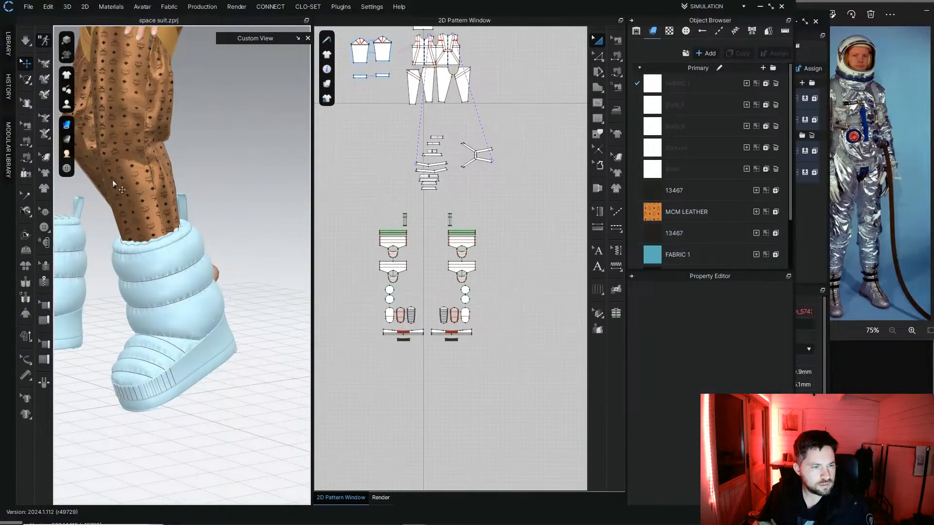
{"action": "left_click", "coordinate": [149, 176]}
{"action": "right_click_drag", "start_coordinate": [120, 171], "coordinate": [208, 228]}
{"action": "left_click", "coordinate": [208, 227], "text": "shift"}
{"action": "right_click", "coordinate": [189, 195]}
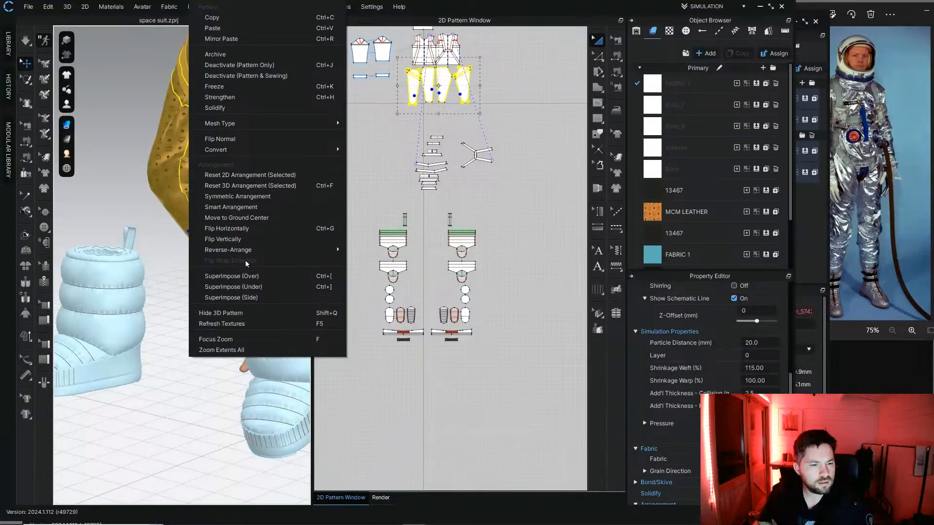
{"action": "left_click", "coordinate": [221, 312]}
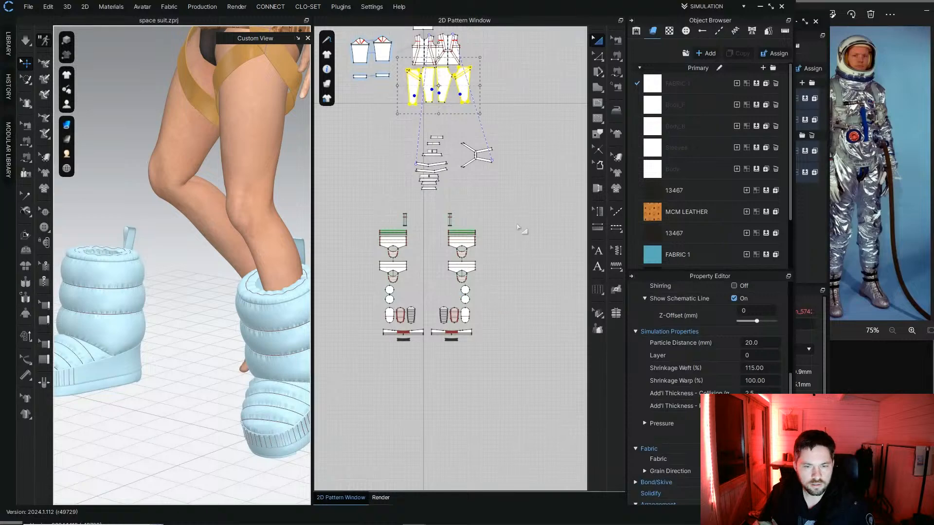
Step: Select the boot on the avatar's left foot, shift it sideways and lower it slightly to enclose the foot
{"action": "left_click_drag", "start_coordinate": [516, 194], "coordinate": [421, 400]}
{"action": "right_click_drag", "start_coordinate": [227, 322], "coordinate": [236, 366]}
{"action": "left_click_drag", "start_coordinate": [237, 361], "coordinate": [247, 363]}
{"action": "right_click_drag", "start_coordinate": [246, 359], "coordinate": [110, 293]}
{"action": "scroll", "coordinate": [170, 304], "scroll_direction": "up", "scroll_amount": 2}
{"action": "middle_click_drag", "start_coordinate": [110, 293], "coordinate": [204, 270]}
{"action": "left_click_drag", "start_coordinate": [189, 345], "coordinate": [197, 345]}
{"action": "right_click_drag", "start_coordinate": [196, 344], "coordinate": [176, 278]}
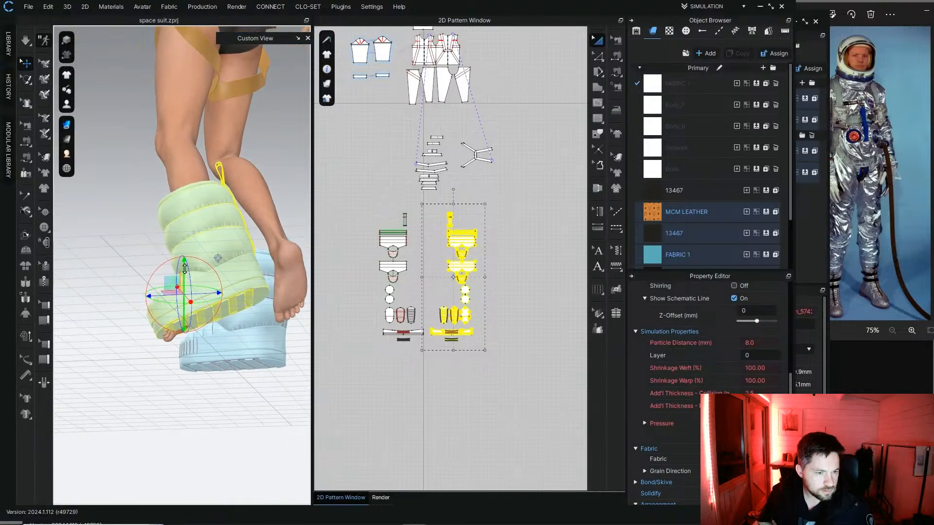
{"action": "left_click_drag", "start_coordinate": [184, 269], "coordinate": [184, 278]}
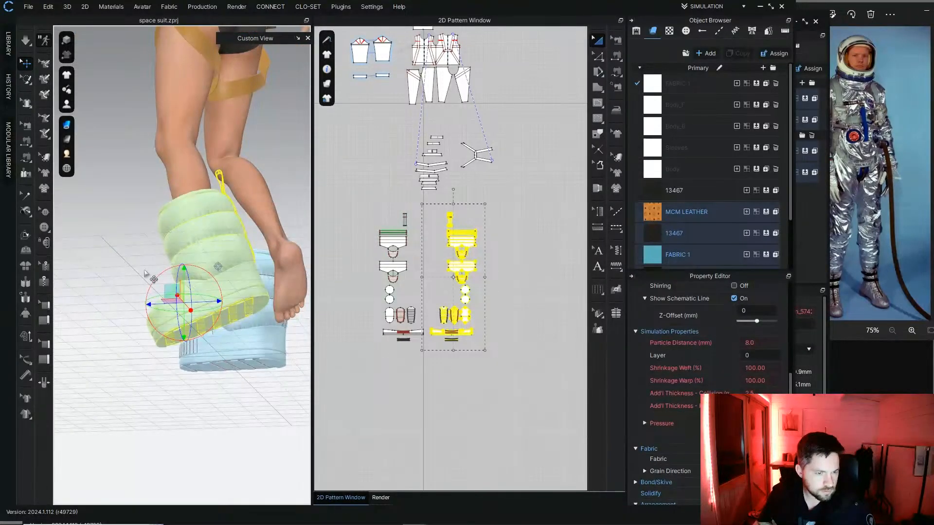
{"action": "left_click", "coordinate": [144, 274]}
{"action": "right_click_drag", "start_coordinate": [145, 274], "coordinate": [230, 267]}
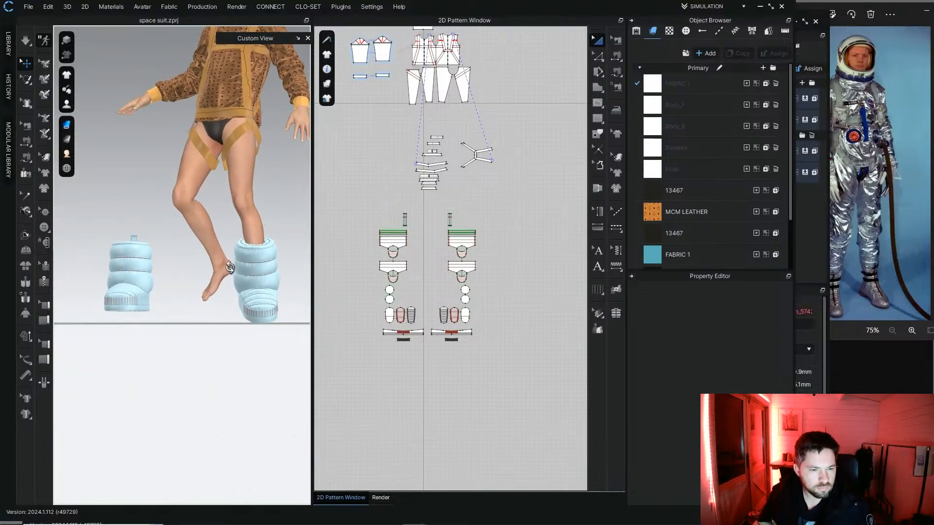
Step: Inspect the fitted boot and reselect its patterns to fine-tune its placement around the left foot
{"action": "scroll", "coordinate": [253, 336], "scroll_direction": "up", "scroll_amount": 6}
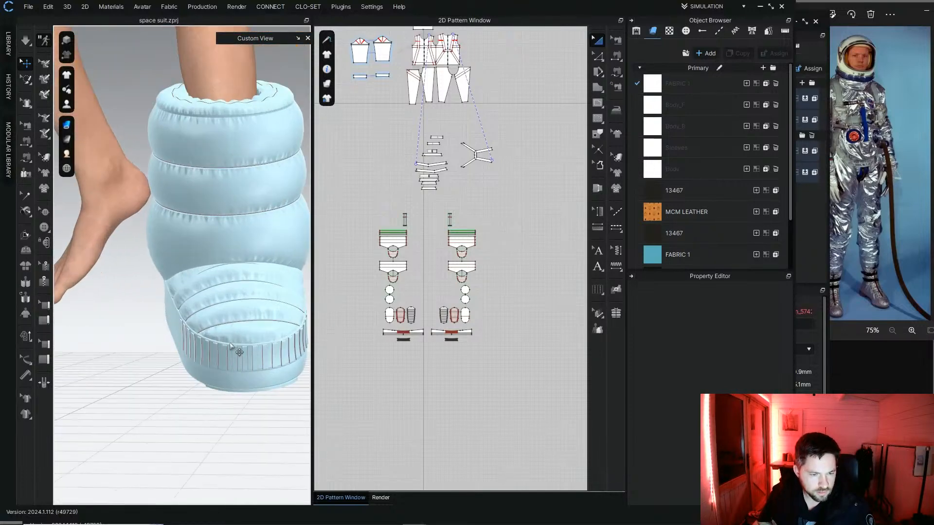
{"action": "right_click_drag", "start_coordinate": [231, 346], "coordinate": [160, 299]}
{"action": "scroll", "coordinate": [228, 363], "scroll_direction": "down", "scroll_amount": 3}
{"action": "left_click_drag", "start_coordinate": [490, 200], "coordinate": [425, 399]}
{"action": "scroll", "coordinate": [204, 287], "scroll_direction": "up", "scroll_amount": 3}
{"action": "right_click_drag", "start_coordinate": [214, 314], "coordinate": [236, 357]}
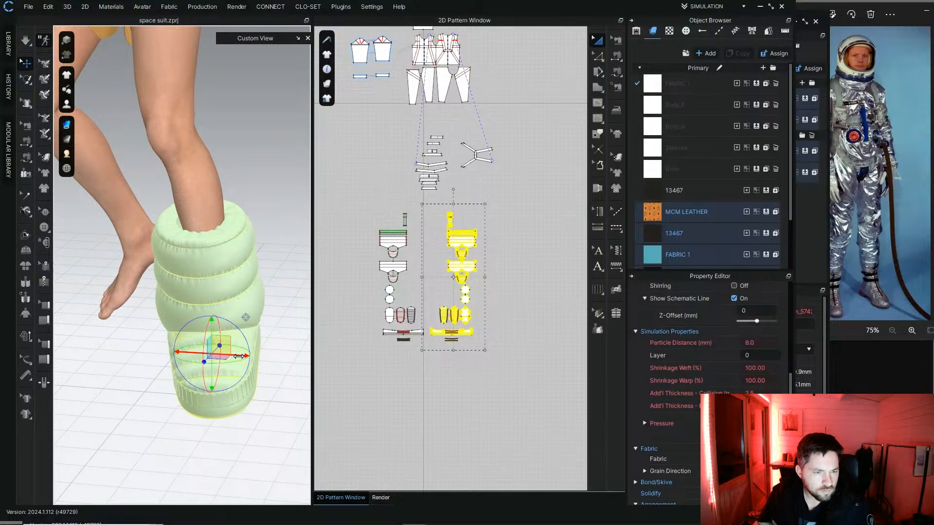
{"action": "left_click", "coordinate": [262, 208]}
{"action": "right_click_drag", "start_coordinate": [263, 204], "coordinate": [273, 173]}
{"action": "right_click_drag", "start_coordinate": [264, 270], "coordinate": [260, 330]}
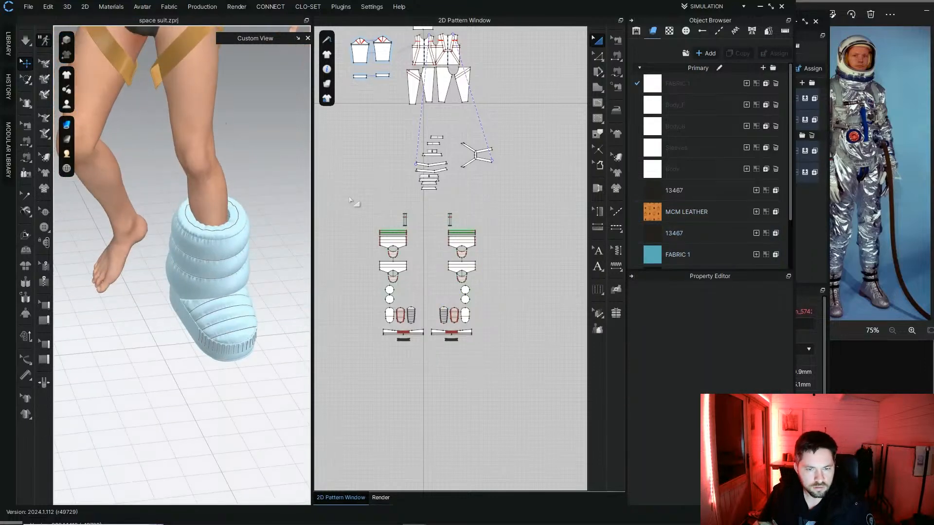
Step: Select the second moon boot's patterns in 2D and move the boot sideways in 3D to the avatar's right foot
{"action": "left_click_drag", "start_coordinate": [349, 199], "coordinate": [428, 202]}
{"action": "scroll", "coordinate": [145, 277], "scroll_direction": "down", "scroll_amount": 3}
{"action": "right_click_drag", "start_coordinate": [167, 287], "coordinate": [100, 276]}
{"action": "left_click_drag", "start_coordinate": [88, 305], "coordinate": [163, 307]}
{"action": "right_click_drag", "start_coordinate": [164, 308], "coordinate": [217, 319]}
{"action": "scroll", "coordinate": [217, 318], "scroll_direction": "up", "scroll_amount": 2}
{"action": "middle_click_drag", "start_coordinate": [217, 318], "coordinate": [168, 319]}
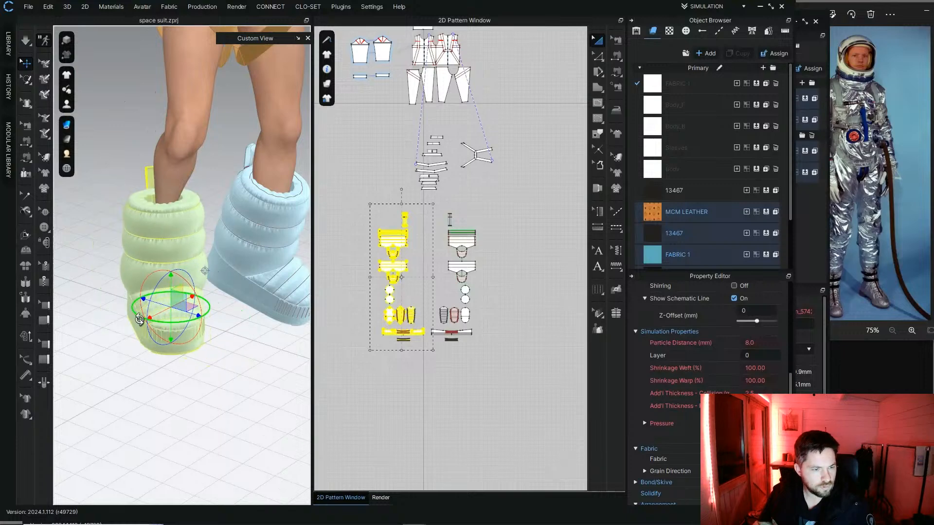
Step: Raise and rotate the second boot so that it follows the tilt of the avatar's right foot
{"action": "right_click_drag", "start_coordinate": [136, 318], "coordinate": [188, 287]}
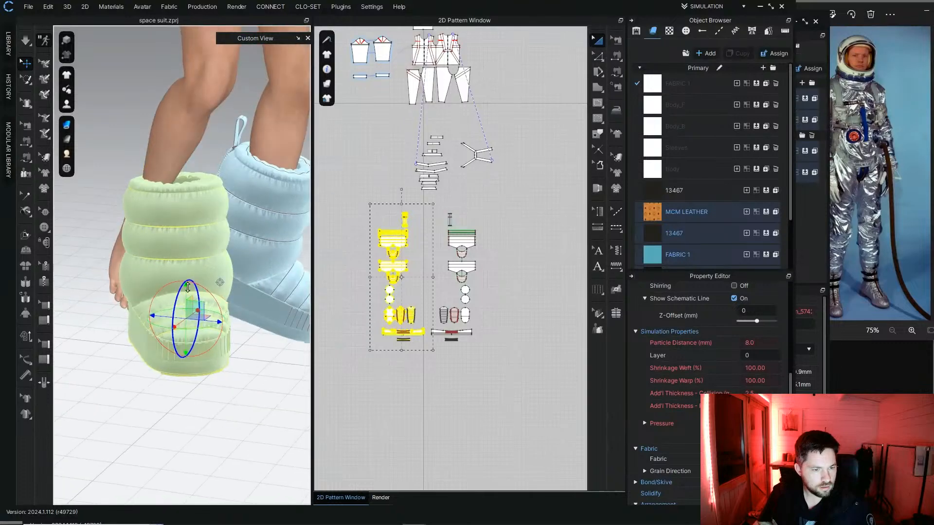
{"action": "left_click_drag", "start_coordinate": [186, 292], "coordinate": [217, 271]}
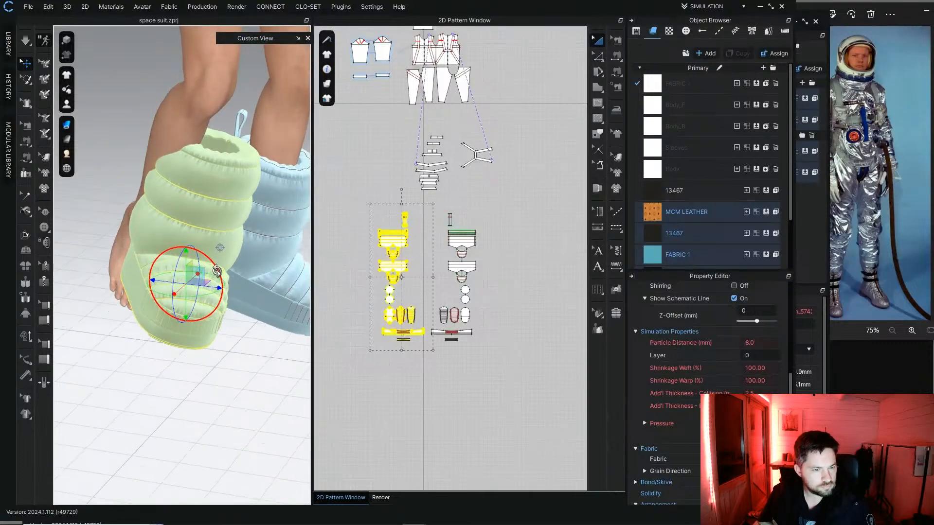
{"action": "right_click_drag", "start_coordinate": [217, 271], "coordinate": [178, 290]}
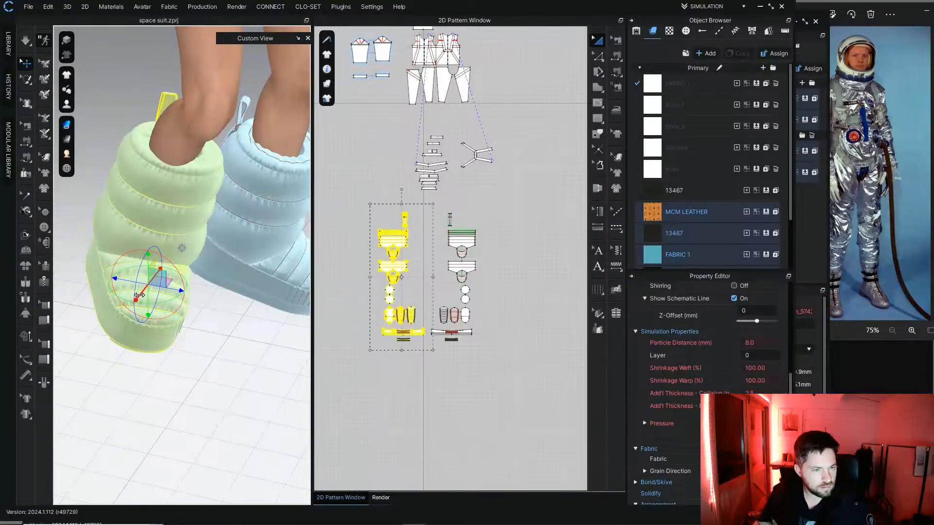
{"action": "left_click_drag", "start_coordinate": [140, 295], "coordinate": [135, 312]}
{"action": "right_click_drag", "start_coordinate": [137, 308], "coordinate": [192, 278]}
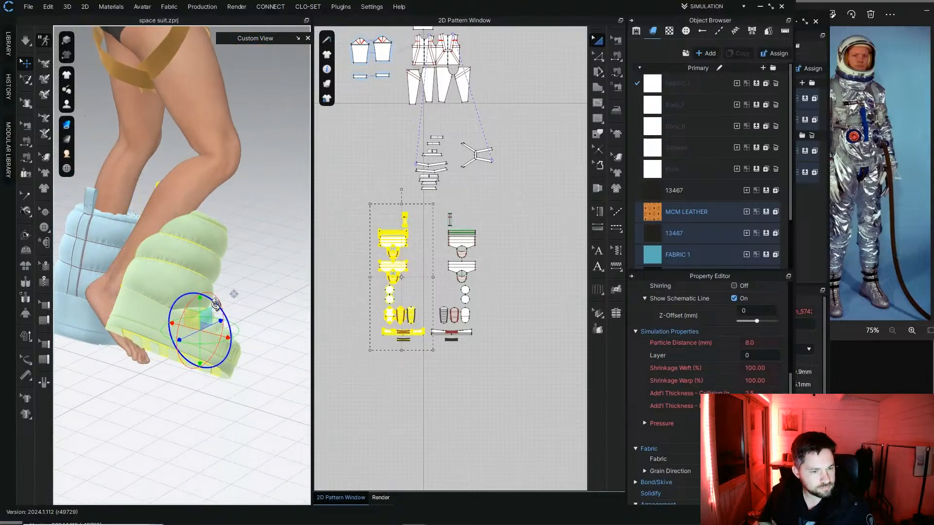
{"action": "left_click_drag", "start_coordinate": [216, 305], "coordinate": [223, 315]}
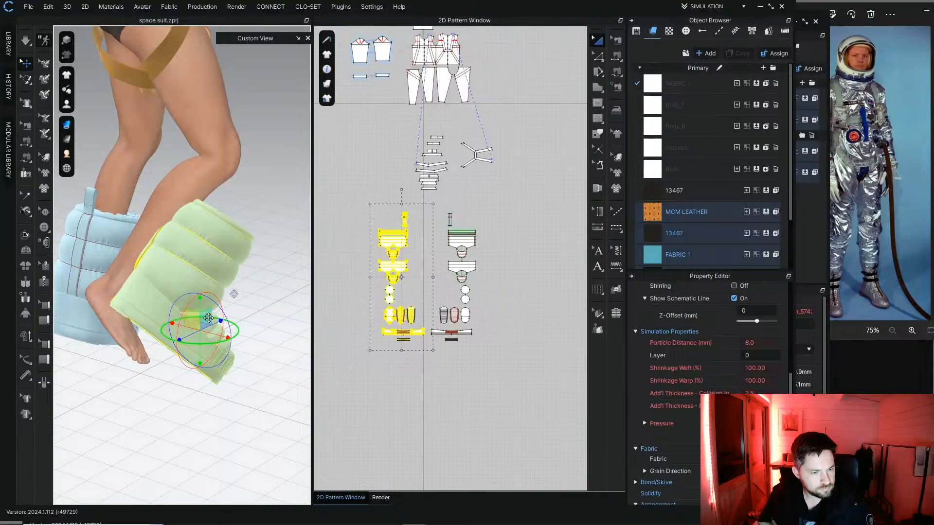
{"action": "right_click_drag", "start_coordinate": [206, 330], "coordinate": [178, 265]}
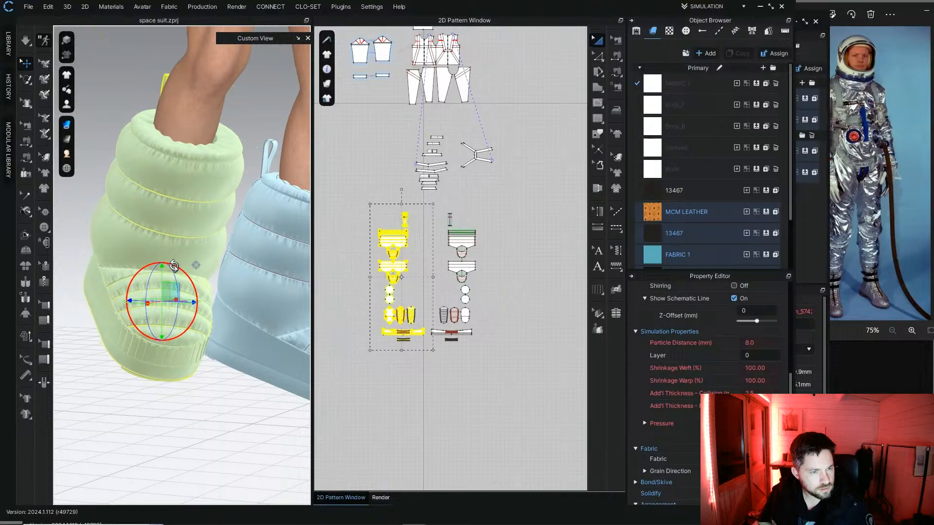
Step: Shift the tilted boot horizontally and lower it slightly to cover the right foot
{"action": "right_click_drag", "start_coordinate": [174, 266], "coordinate": [223, 271]}
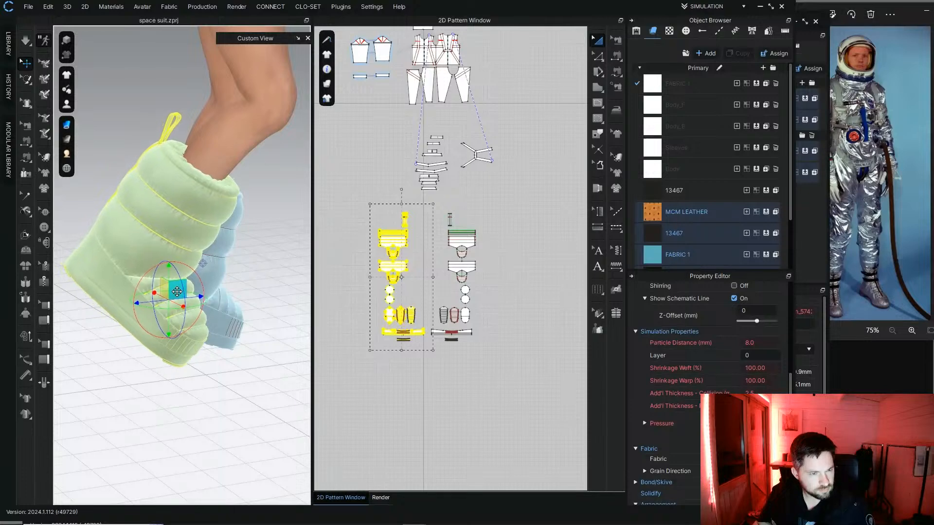
{"action": "right_click_drag", "start_coordinate": [177, 292], "coordinate": [156, 279]}
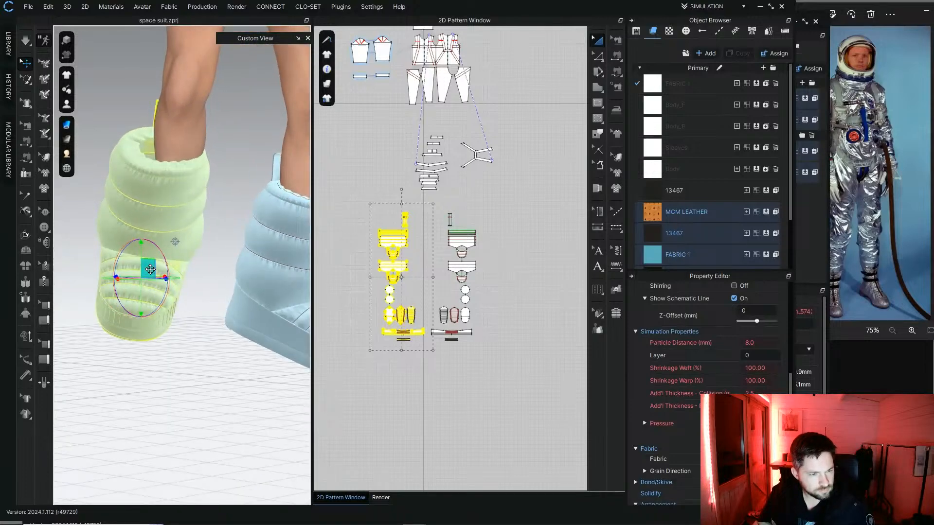
{"action": "right_click_drag", "start_coordinate": [164, 275], "coordinate": [274, 288]}
{"action": "left_click_drag", "start_coordinate": [227, 288], "coordinate": [217, 286]}
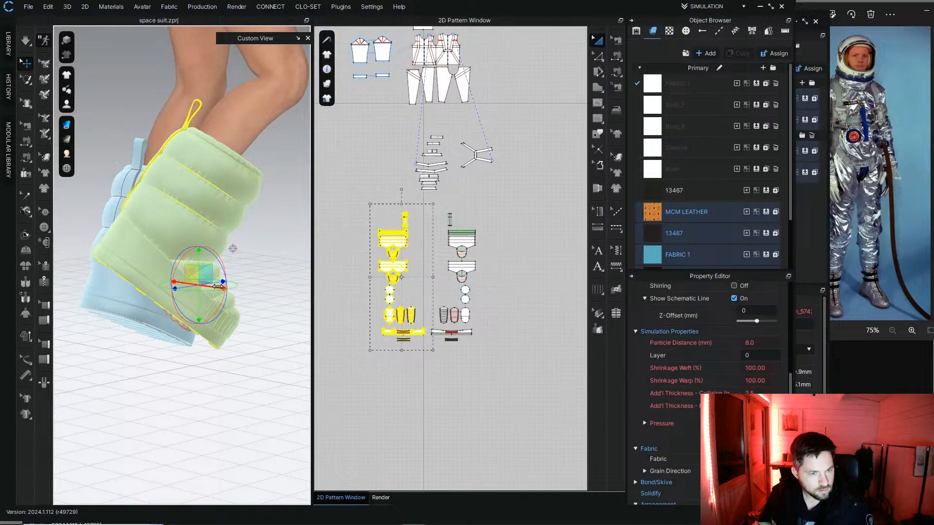
{"action": "left_click_drag", "start_coordinate": [193, 256], "coordinate": [194, 261]}
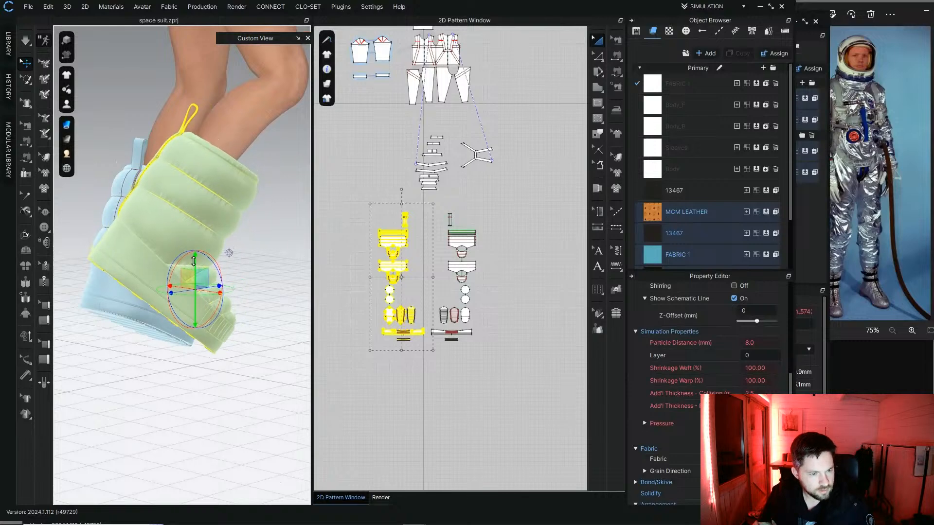
Step: Nudge the second boot to centre it around the right ankle and deselect it
{"action": "right_click_drag", "start_coordinate": [273, 250], "coordinate": [187, 295]}
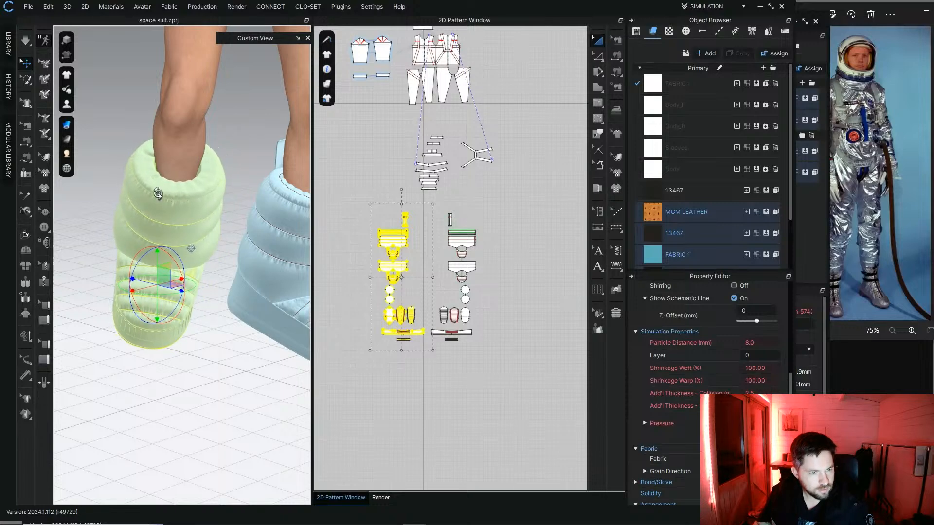
{"action": "right_click_drag", "start_coordinate": [158, 194], "coordinate": [246, 203]}
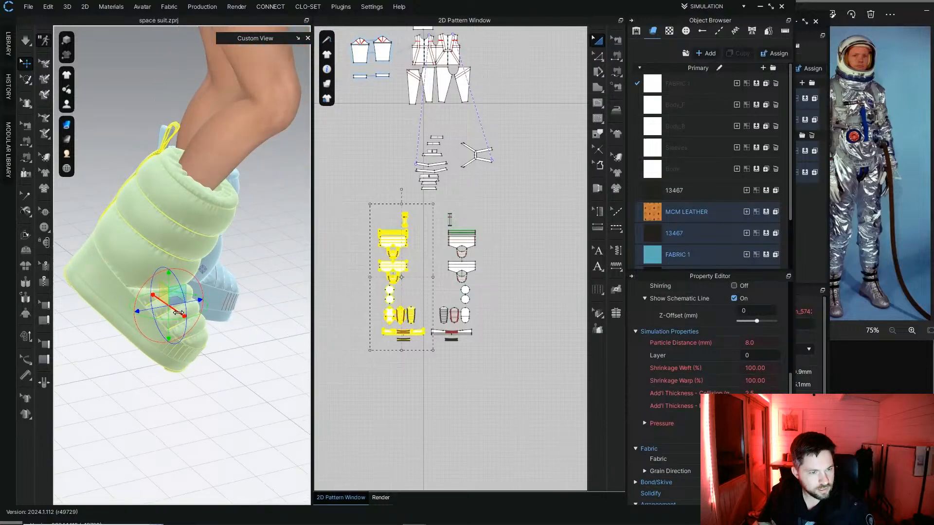
{"action": "left_click_drag", "start_coordinate": [178, 313], "coordinate": [175, 312]}
{"action": "right_click_drag", "start_coordinate": [188, 300], "coordinate": [100, 277]}
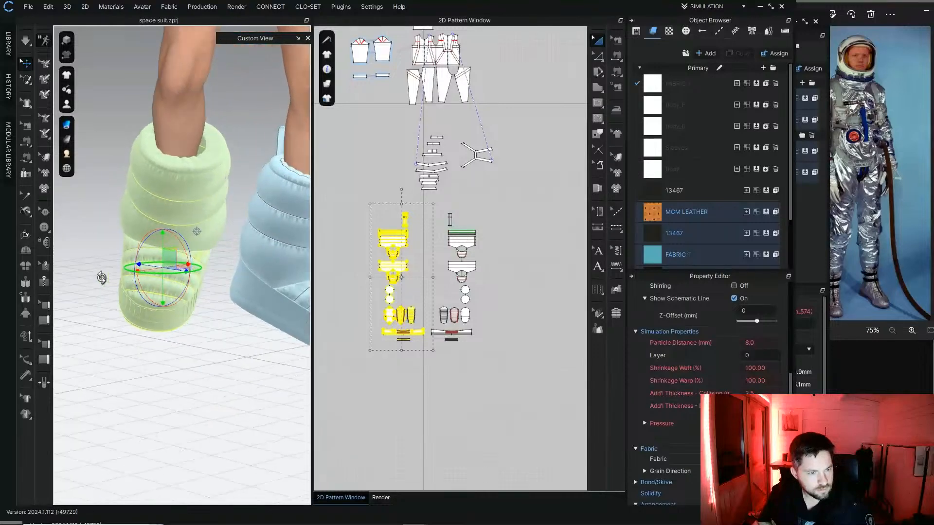
{"action": "right_click_drag", "start_coordinate": [184, 273], "coordinate": [180, 283]}
{"action": "left_click_drag", "start_coordinate": [182, 286], "coordinate": [176, 285]}
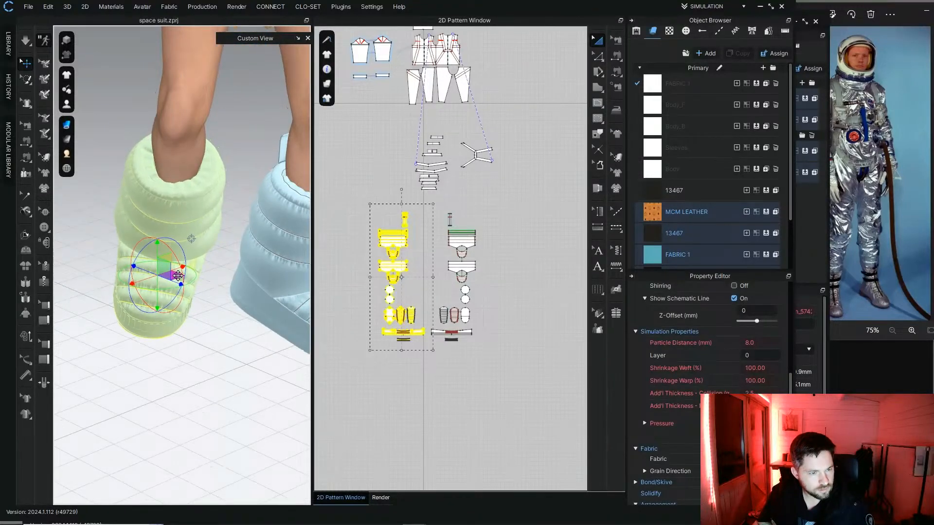
{"action": "right_click_drag", "start_coordinate": [178, 276], "coordinate": [214, 348]}
{"action": "left_click", "coordinate": [212, 346]}
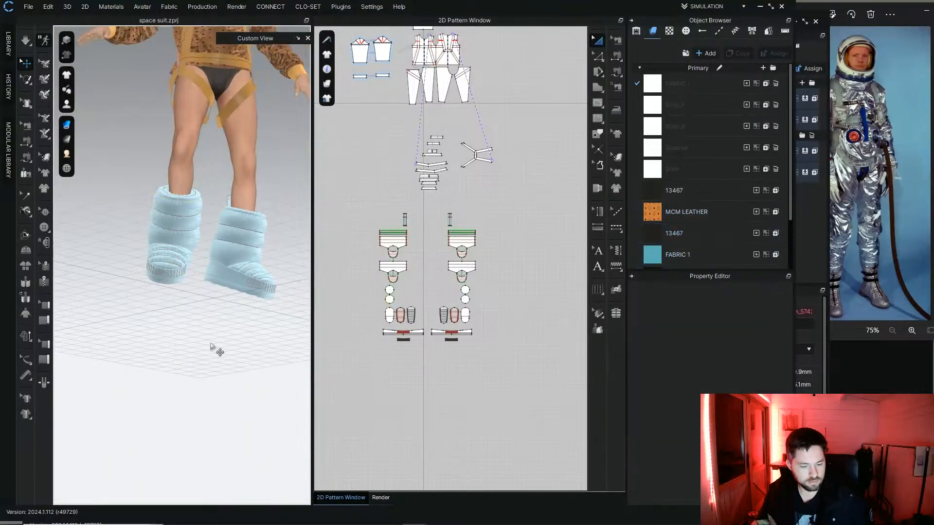
Step: Select the suit's four hidden trouser leg patterns and show them in 3D
{"action": "key", "text": "2"}
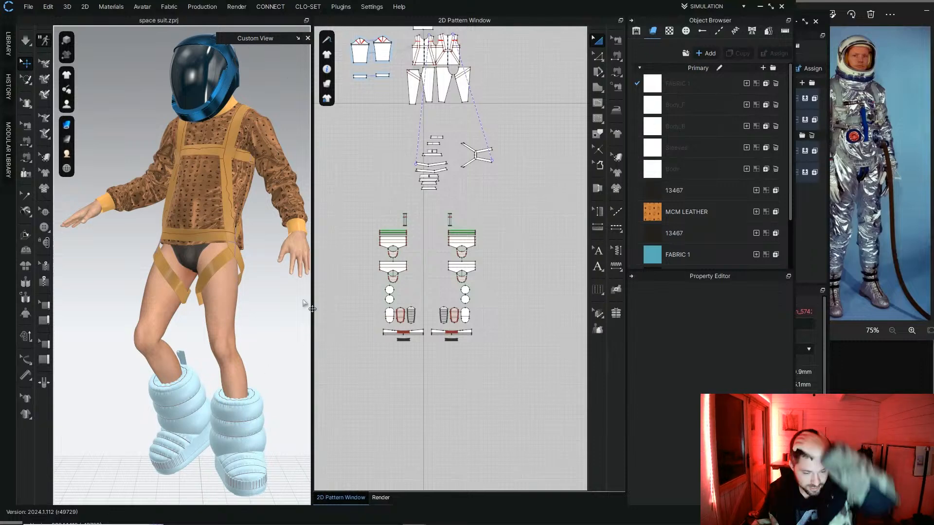
{"action": "left_click", "coordinate": [412, 92]}
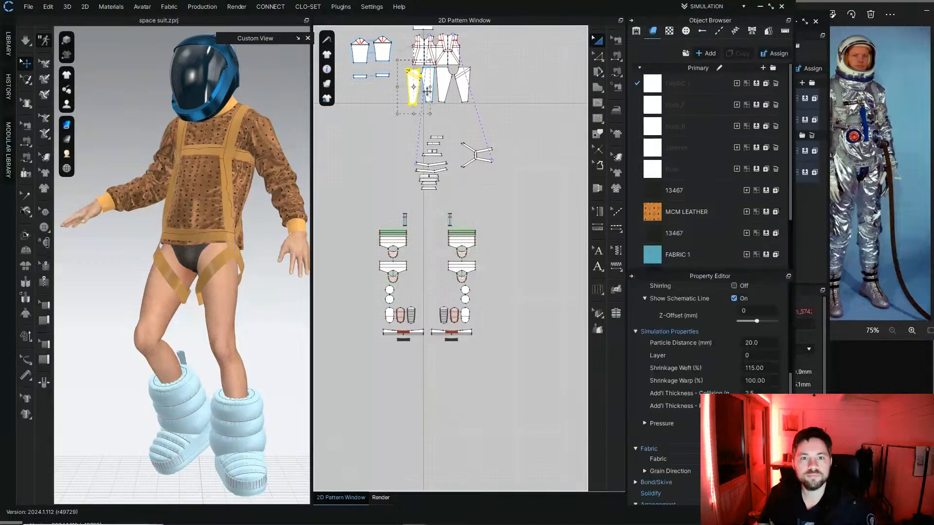
{"action": "right_click", "coordinate": [467, 91]}
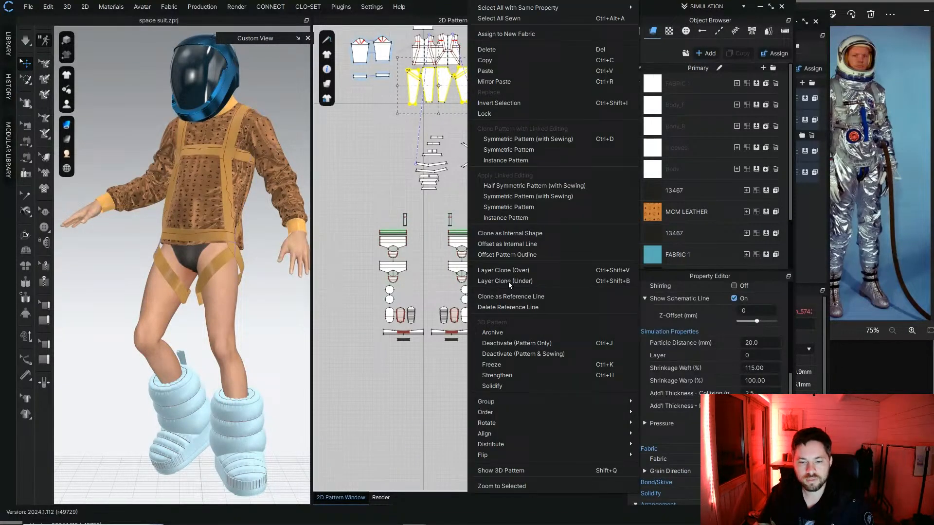
{"action": "left_click", "coordinate": [535, 474]}
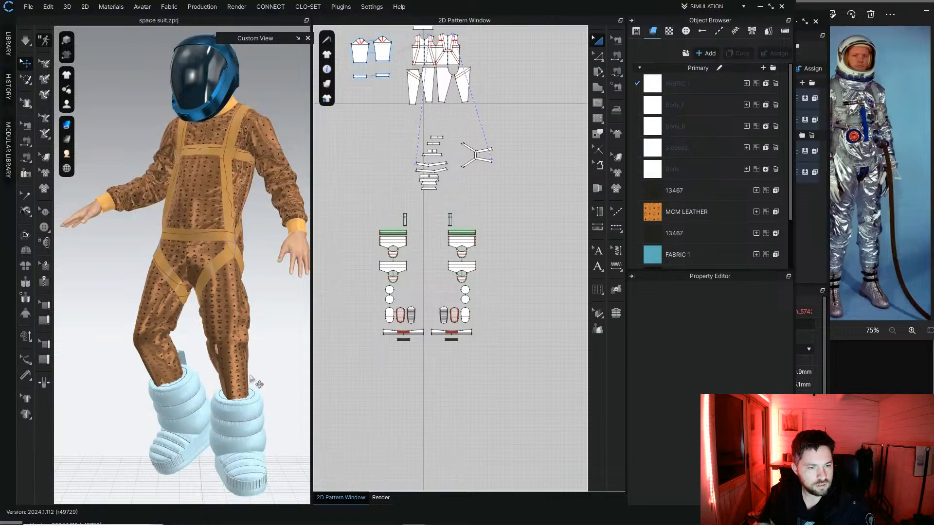
Step: Simulate the suit while pulling the front panel of the avatar's left trouser leg over the knee and shin
{"action": "left_click", "coordinate": [25, 42]}
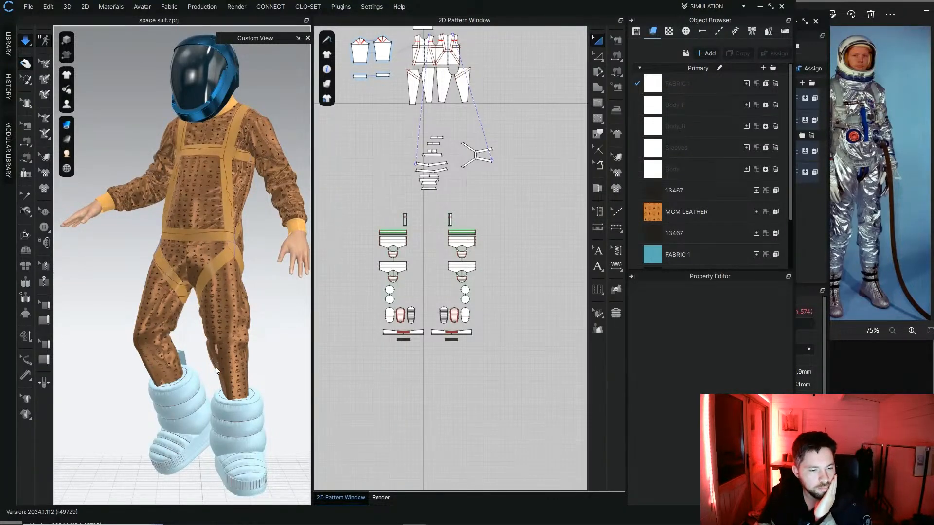
{"action": "left_click", "coordinate": [239, 372]}
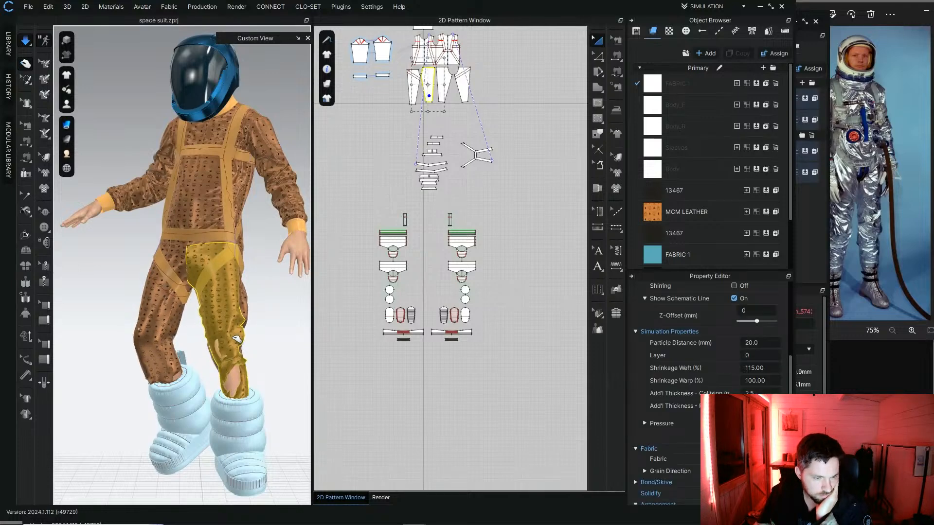
{"action": "scroll", "coordinate": [219, 344], "scroll_direction": "up", "scroll_amount": 3}
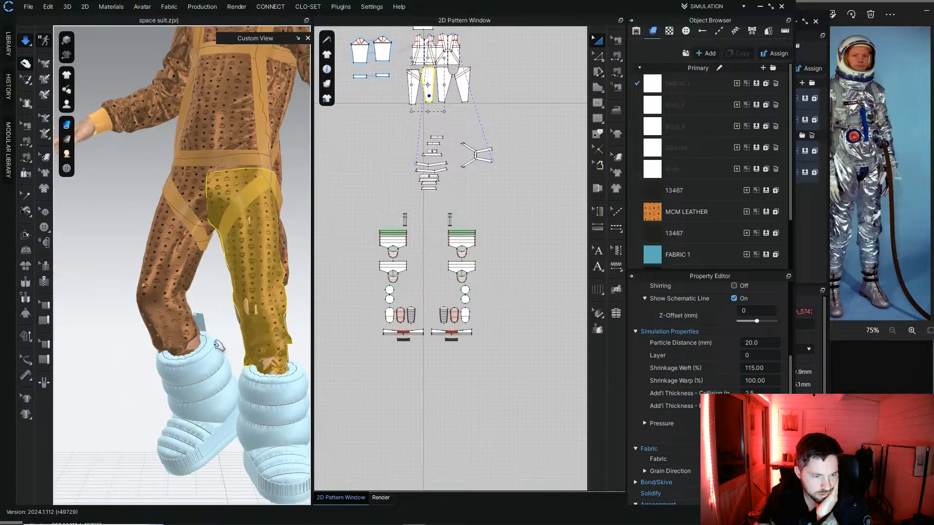
{"action": "scroll", "coordinate": [219, 345], "scroll_direction": "down", "scroll_amount": 3}
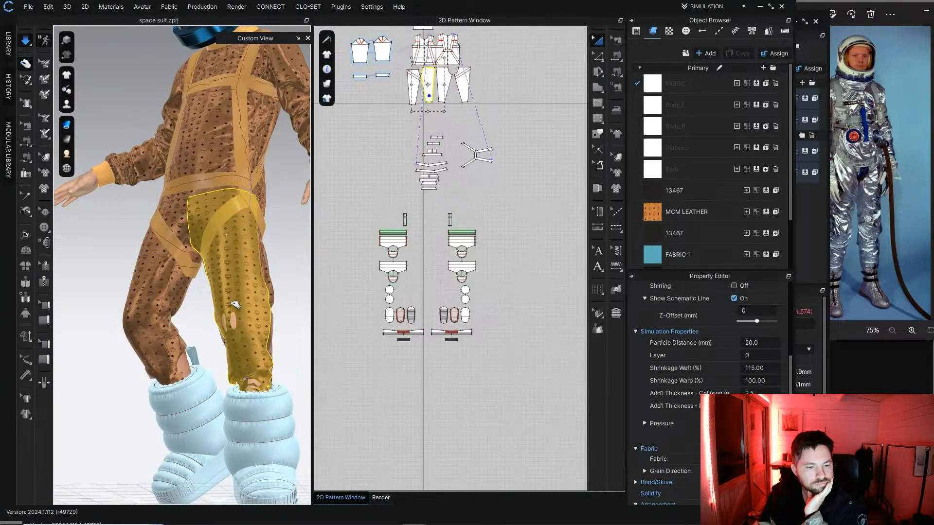
{"action": "mouse_move", "coordinate": [232, 302]}
{"action": "left_mouse_down"}
{"action": "mouse_move", "coordinate": [232, 276]}
{"action": "mouse_move", "coordinate": [239, 300]}
{"action": "left_mouse_up"}
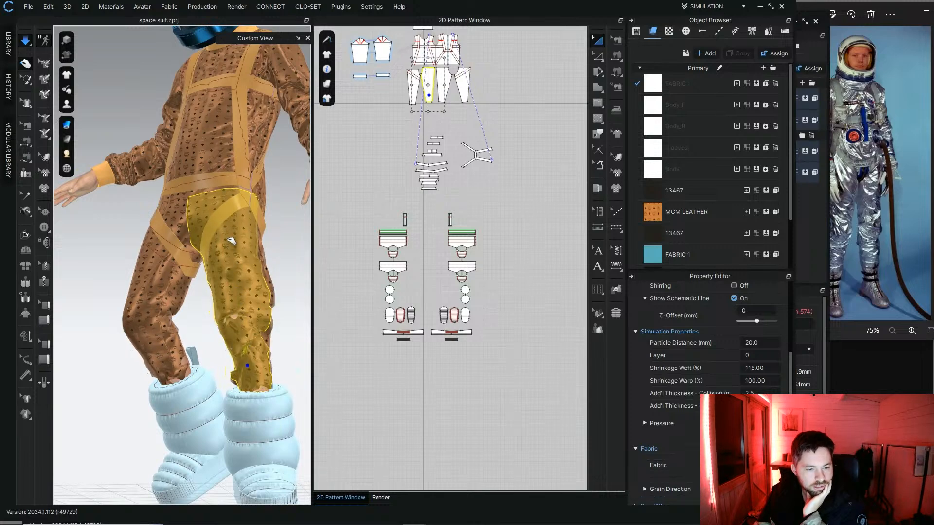
{"action": "left_click_drag", "start_coordinate": [231, 239], "coordinate": [244, 316]}
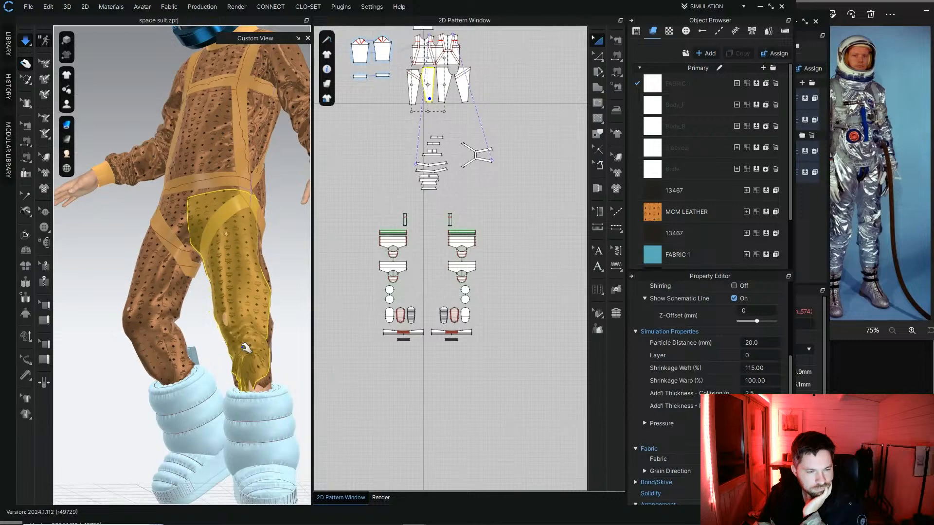
{"action": "right_click_drag", "start_coordinate": [224, 360], "coordinate": [294, 370]}
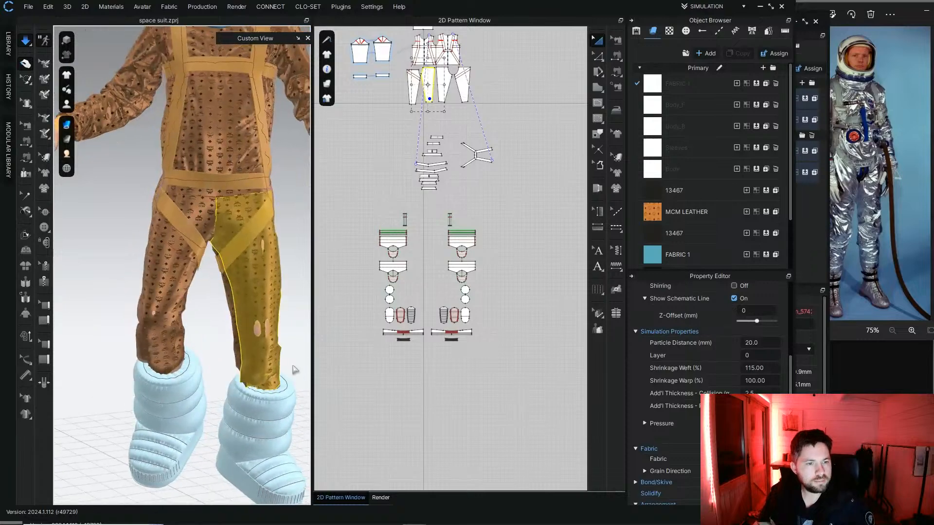
{"action": "left_click", "coordinate": [25, 45]}
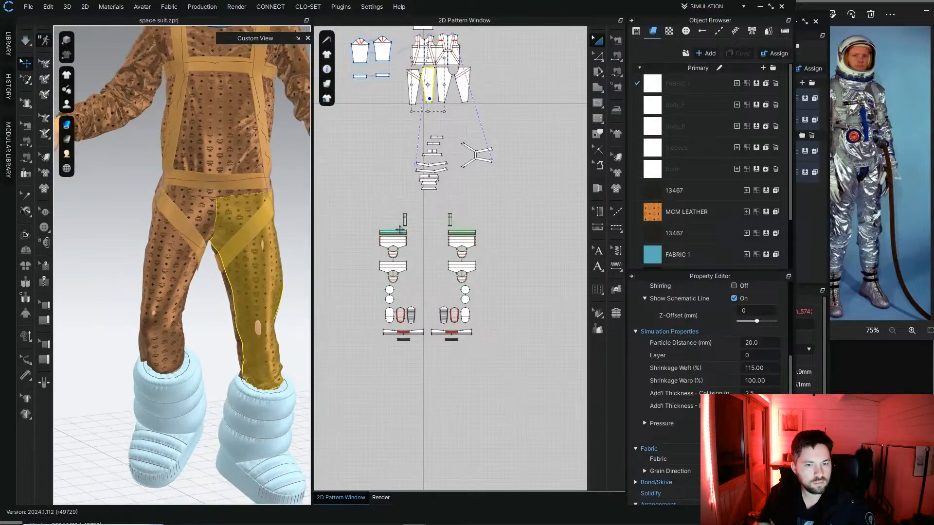
Step: Select all the space suit patterns except the moon boots and freeze them
{"action": "scroll", "coordinate": [399, 223], "scroll_direction": "down", "scroll_amount": 2}
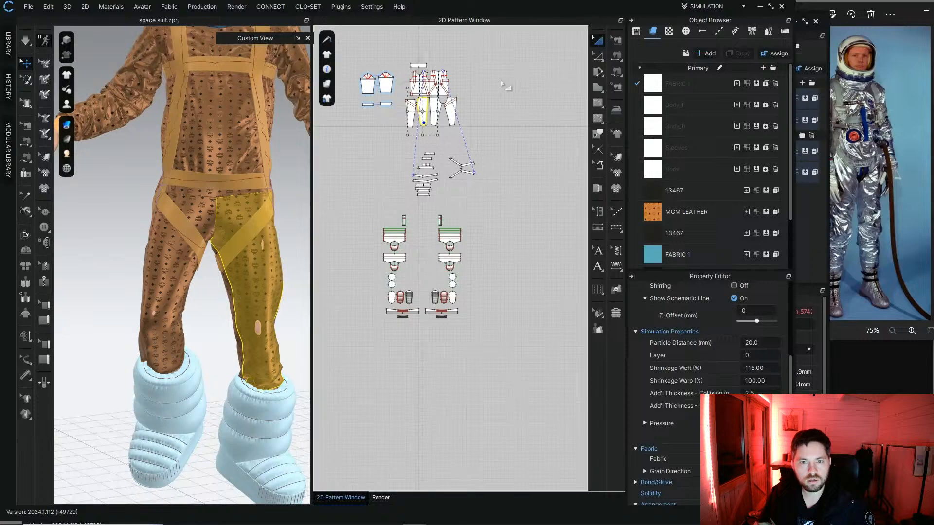
{"action": "middle_click_drag", "start_coordinate": [370, 70], "coordinate": [388, 135]}
{"action": "left_click_drag", "start_coordinate": [362, 119], "coordinate": [548, 268]}
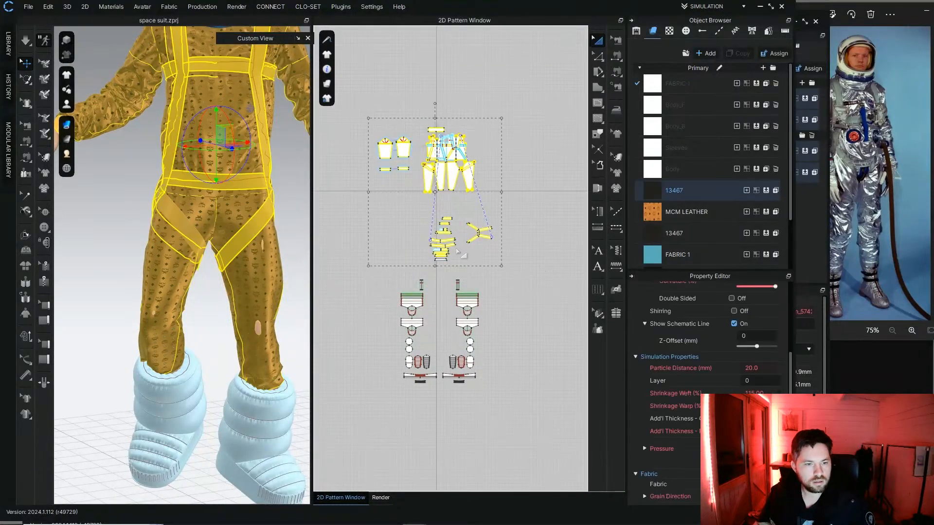
{"action": "right_click", "coordinate": [442, 240]}
{"action": "left_click", "coordinate": [512, 372]}
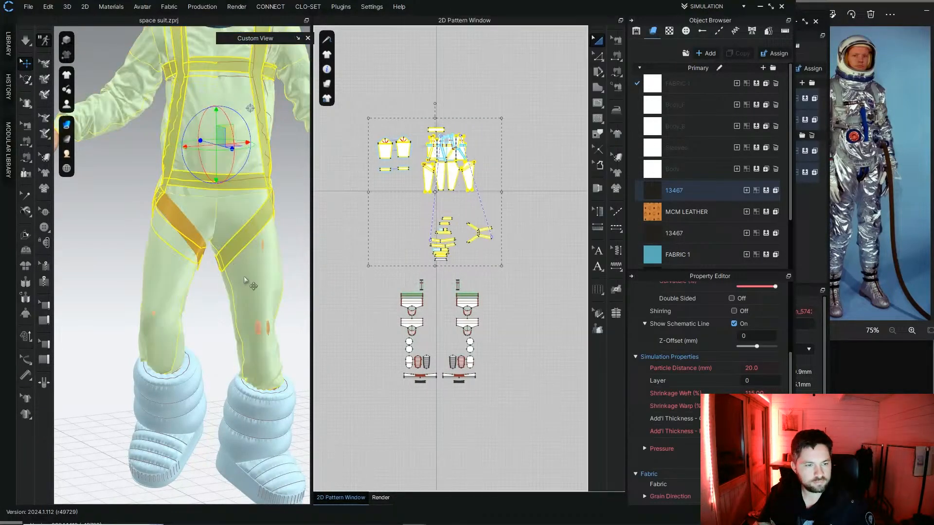
Step: Select the four trouser leg panels around both legs and unfreeze them
{"action": "right_click_drag", "start_coordinate": [184, 294], "coordinate": [116, 273]}
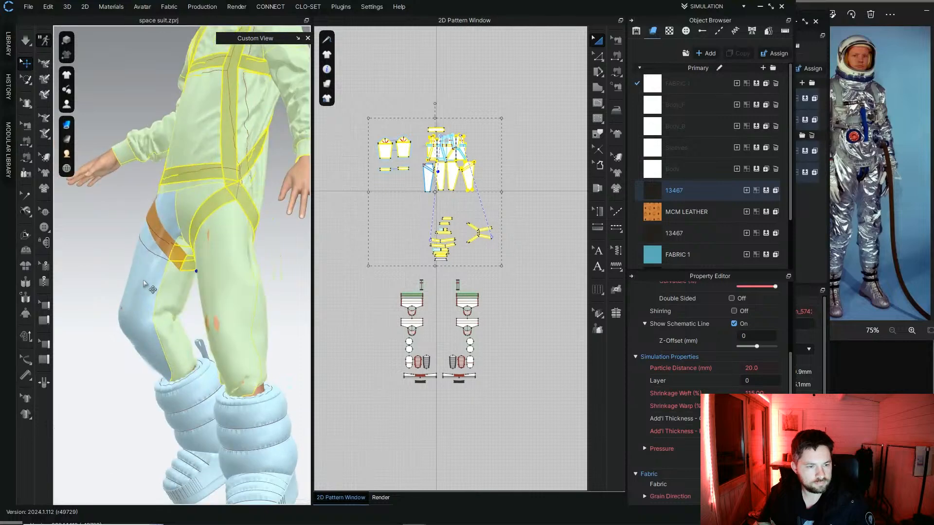
{"action": "left_click", "coordinate": [144, 282]}
{"action": "left_click", "coordinate": [105, 273]}
{"action": "left_click", "coordinate": [170, 305]}
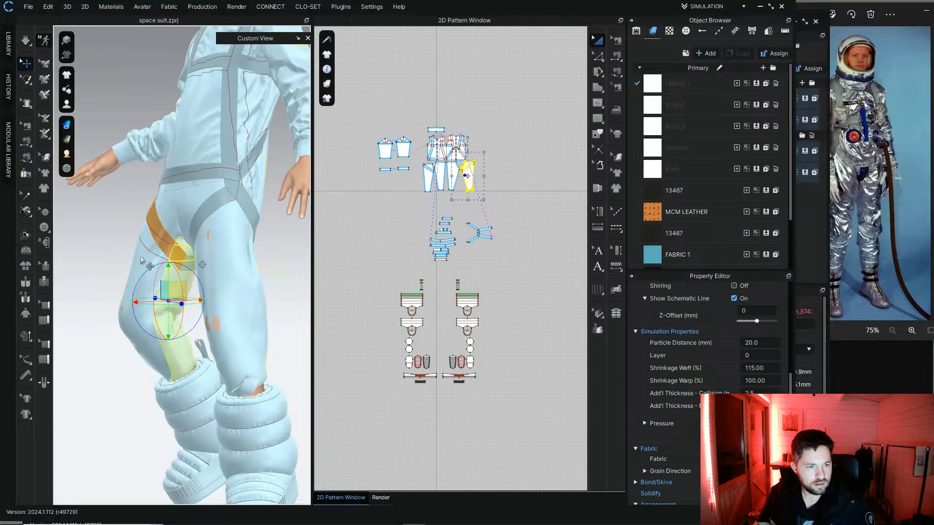
{"action": "left_click", "coordinate": [140, 259], "text": "shift"}
{"action": "left_click", "coordinate": [212, 299], "text": "shift"}
{"action": "right_click_drag", "start_coordinate": [212, 299], "coordinate": [149, 293]}
{"action": "left_click", "coordinate": [193, 296], "text": "shift"}
{"action": "right_click", "coordinate": [194, 297]}
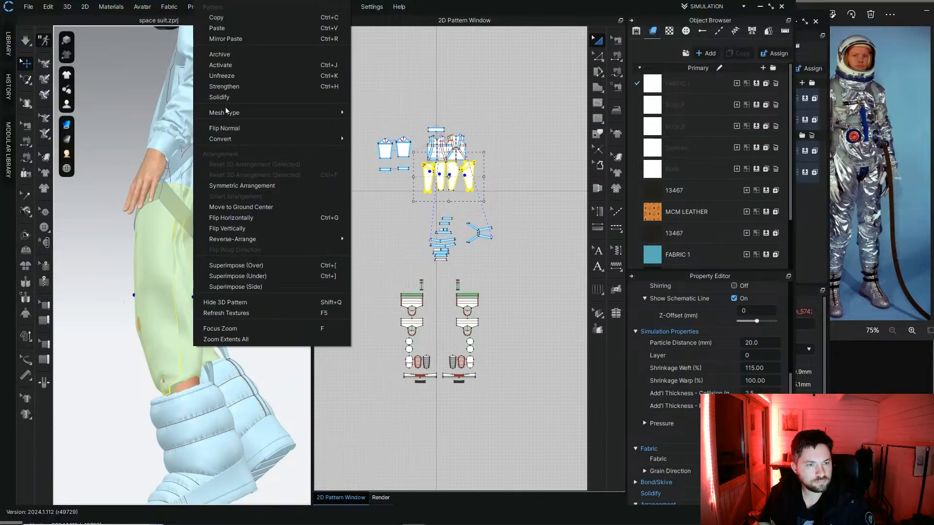
{"action": "left_click", "coordinate": [232, 77]}
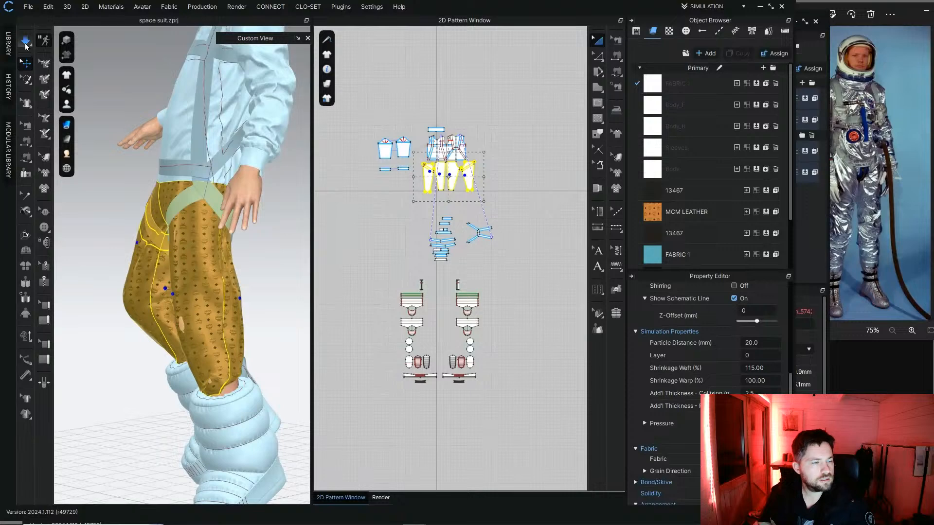
Step: Change the simulation mode to Fast (GPU)
{"action": "left_click", "coordinate": [25, 45]}
{"action": "left_click", "coordinate": [43, 39]}
{"action": "left_click", "coordinate": [29, 42]}
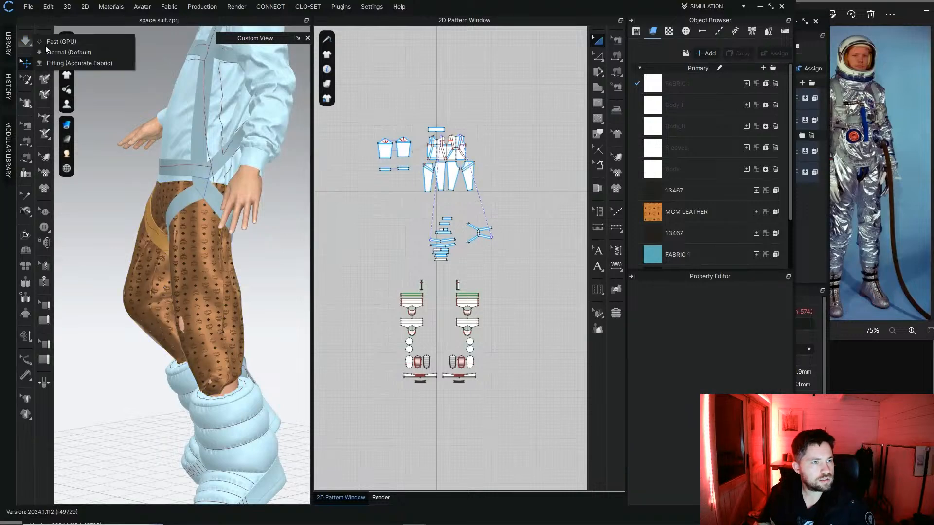
{"action": "left_click", "coordinate": [53, 42]}
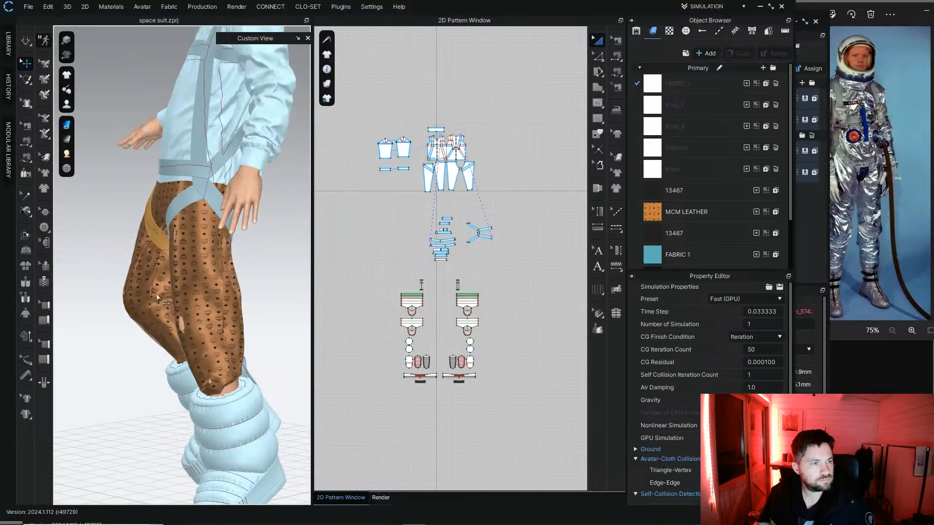
Step: Simulate the trousers and pull up the front and back panels of the avatar's left leg to bunch the fabric around the knee
{"action": "scroll", "coordinate": [189, 297], "scroll_direction": "down", "scroll_amount": 2}
{"action": "middle_click_drag", "start_coordinate": [194, 298], "coordinate": [171, 226]}
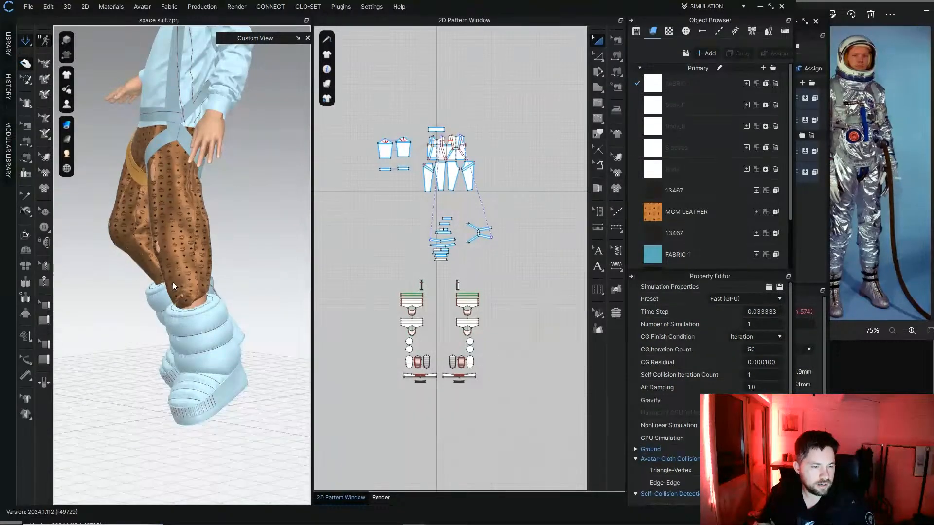
{"action": "scroll", "coordinate": [187, 311], "scroll_direction": "up", "scroll_amount": 4}
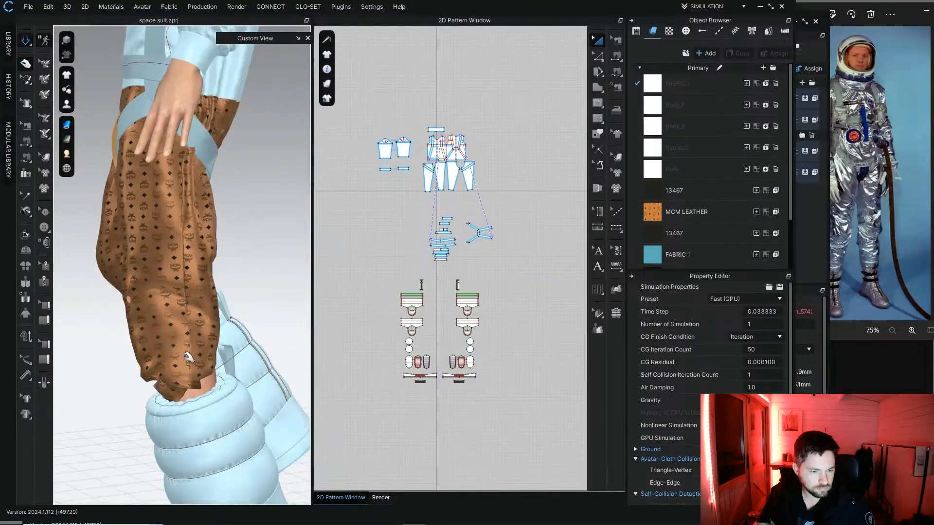
{"action": "left_click", "coordinate": [184, 237]}
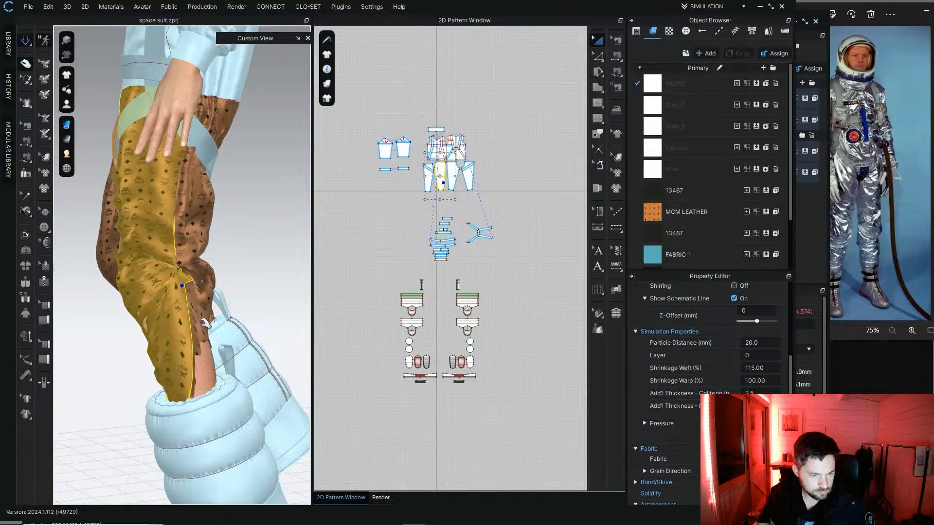
{"action": "left_click", "coordinate": [182, 161]}
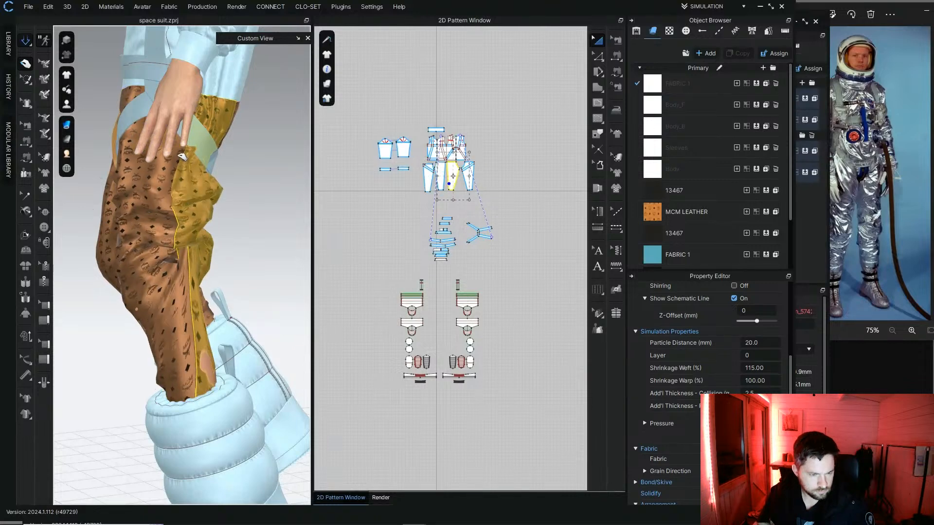
{"action": "right_click_drag", "start_coordinate": [243, 323], "coordinate": [121, 237]}
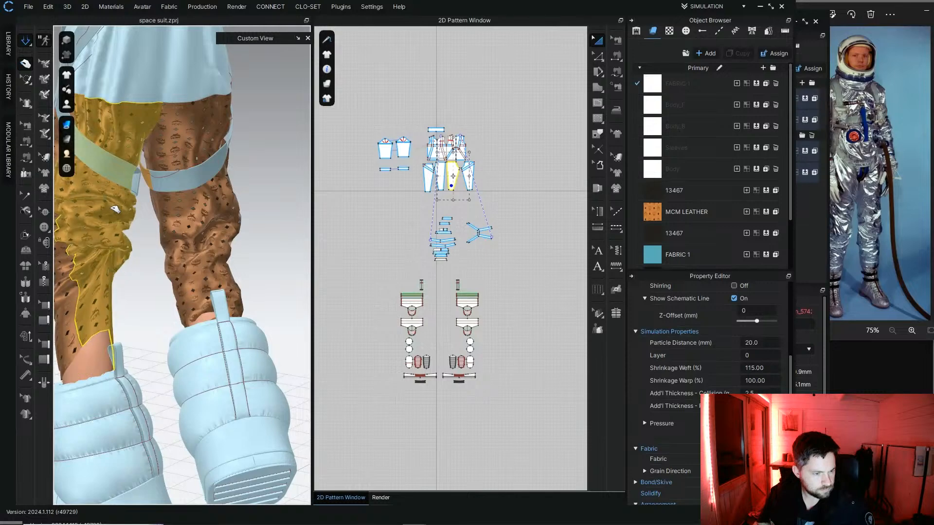
{"action": "right_click_drag", "start_coordinate": [120, 237], "coordinate": [147, 355]}
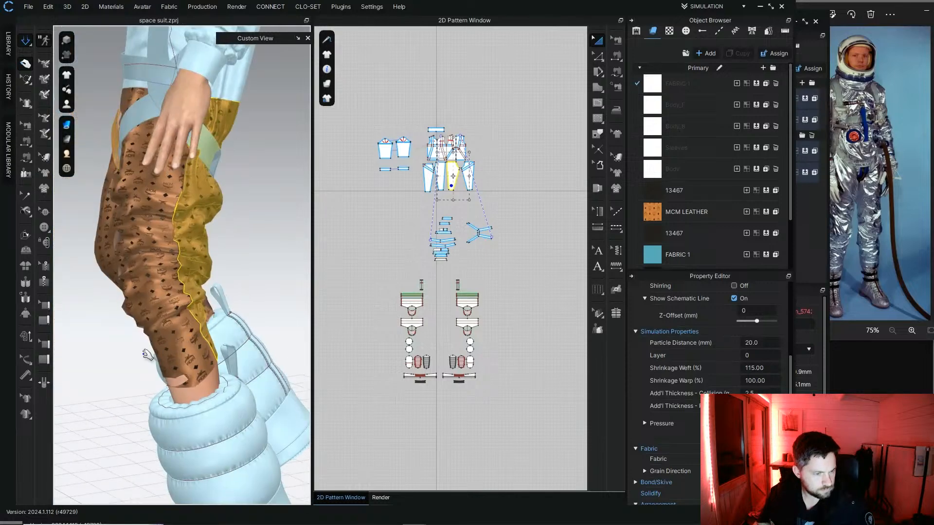
Step: Pull the front hem of the avatar's left trouser leg down to the top of the moon boot
{"action": "left_click", "coordinate": [182, 368]}
{"action": "left_click_drag", "start_coordinate": [196, 402], "coordinate": [201, 411]}
{"action": "left_click_drag", "start_coordinate": [195, 358], "coordinate": [184, 388]}
{"action": "right_click_drag", "start_coordinate": [184, 388], "coordinate": [268, 373]}
{"action": "left_click_drag", "start_coordinate": [280, 347], "coordinate": [289, 370]}
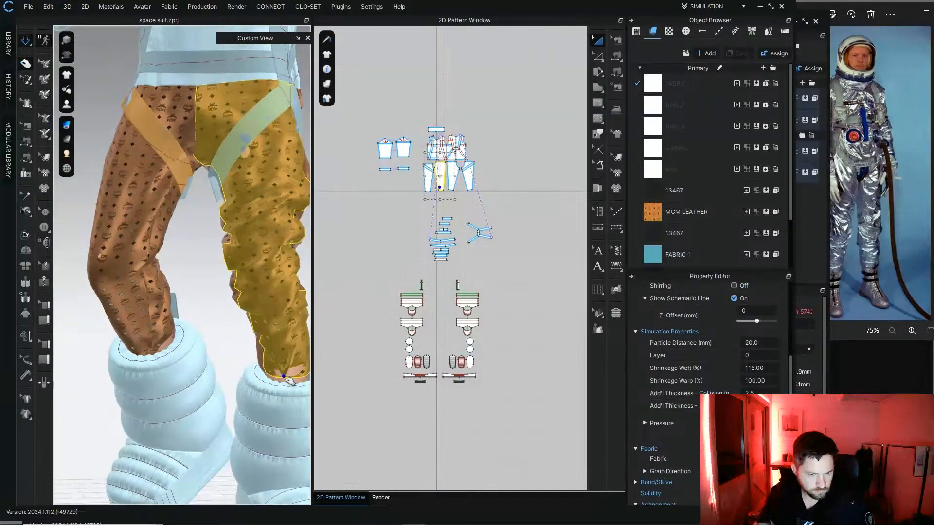
{"action": "right_click_drag", "start_coordinate": [208, 323], "coordinate": [205, 347]}
{"action": "scroll", "coordinate": [206, 348], "scroll_direction": "up", "scroll_amount": 2}
{"action": "middle_click_drag", "start_coordinate": [205, 347], "coordinate": [187, 244]}
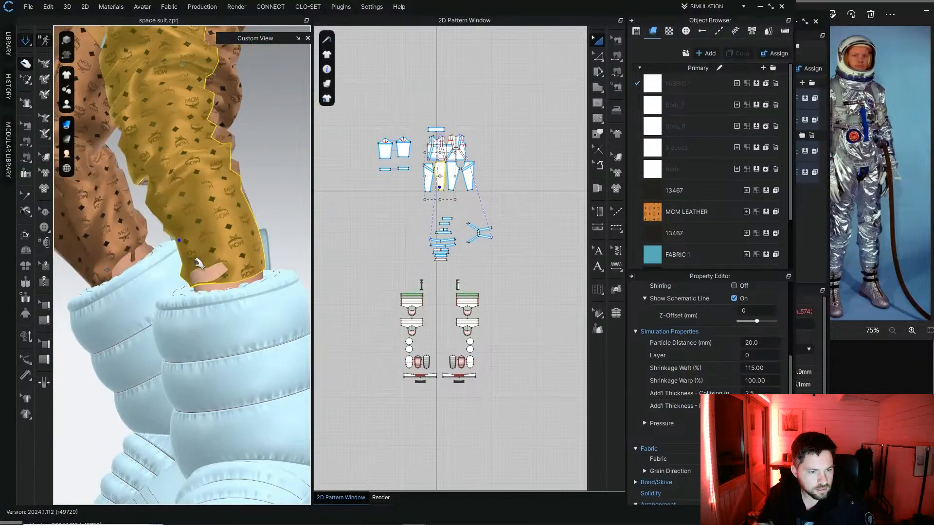
{"action": "right_click_drag", "start_coordinate": [187, 244], "coordinate": [222, 264]}
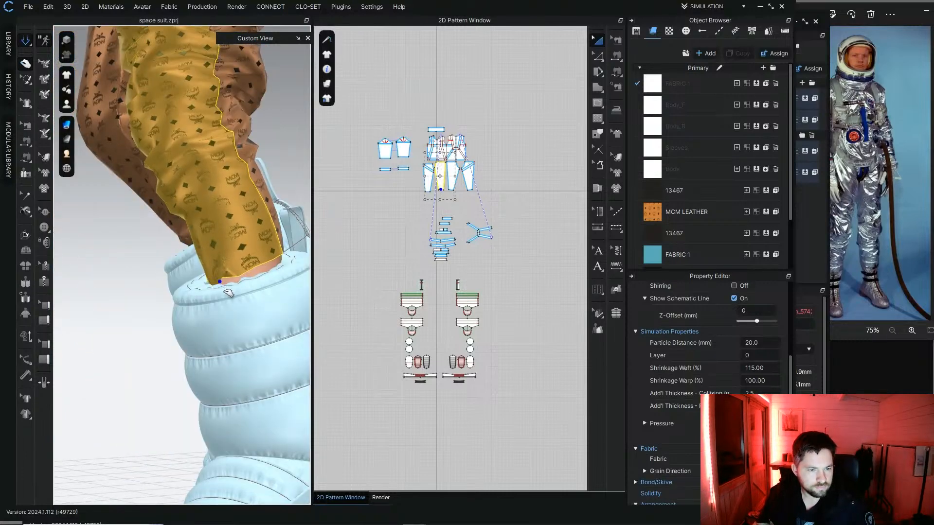
Step: Pull up the front and back panels of the avatar's right trouser leg to bunch the fabric around the knee
{"action": "right_click_drag", "start_coordinate": [270, 266], "coordinate": [274, 337]}
{"action": "scroll", "coordinate": [179, 327], "scroll_direction": "up", "scroll_amount": 5}
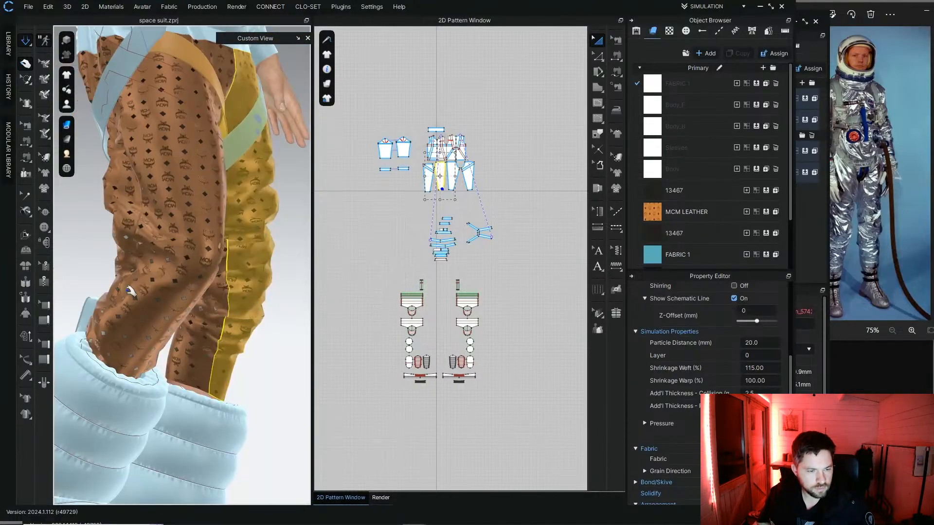
{"action": "right_click_drag", "start_coordinate": [129, 292], "coordinate": [206, 325]}
{"action": "left_click_drag", "start_coordinate": [203, 344], "coordinate": [268, 263]}
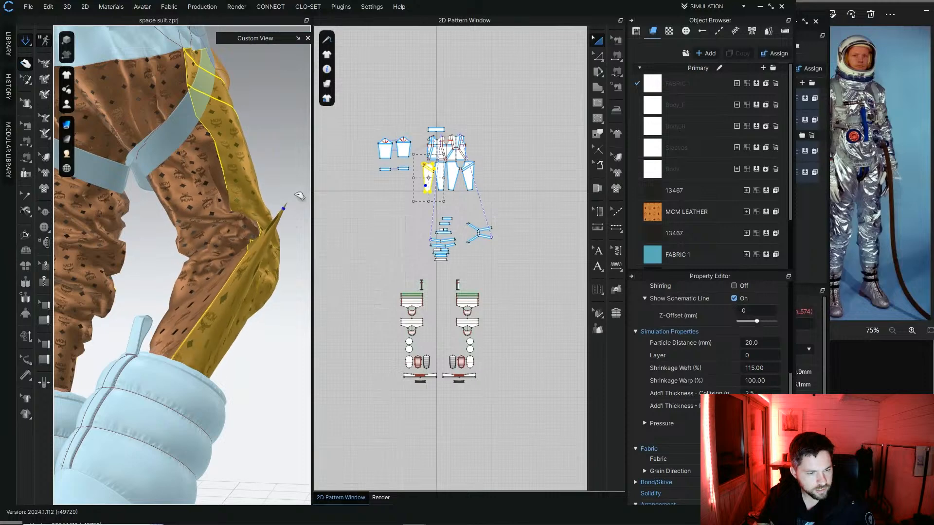
{"action": "right_click_drag", "start_coordinate": [298, 196], "coordinate": [271, 218]}
{"action": "left_click_drag", "start_coordinate": [214, 292], "coordinate": [229, 273]}
{"action": "right_click_drag", "start_coordinate": [229, 273], "coordinate": [223, 308]}
{"action": "left_click_drag", "start_coordinate": [222, 311], "coordinate": [314, 223]}
{"action": "left_click_drag", "start_coordinate": [191, 346], "coordinate": [195, 312]}
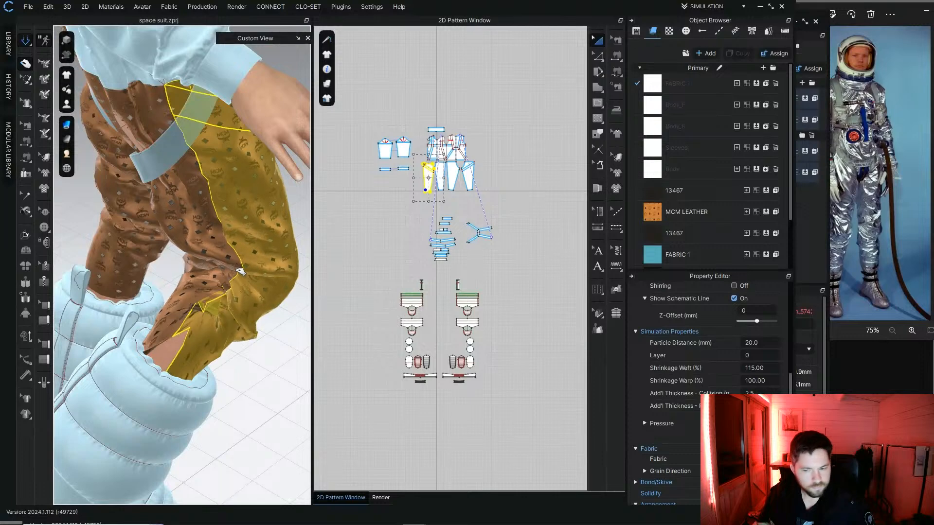
{"action": "right_click_drag", "start_coordinate": [195, 311], "coordinate": [153, 330]}
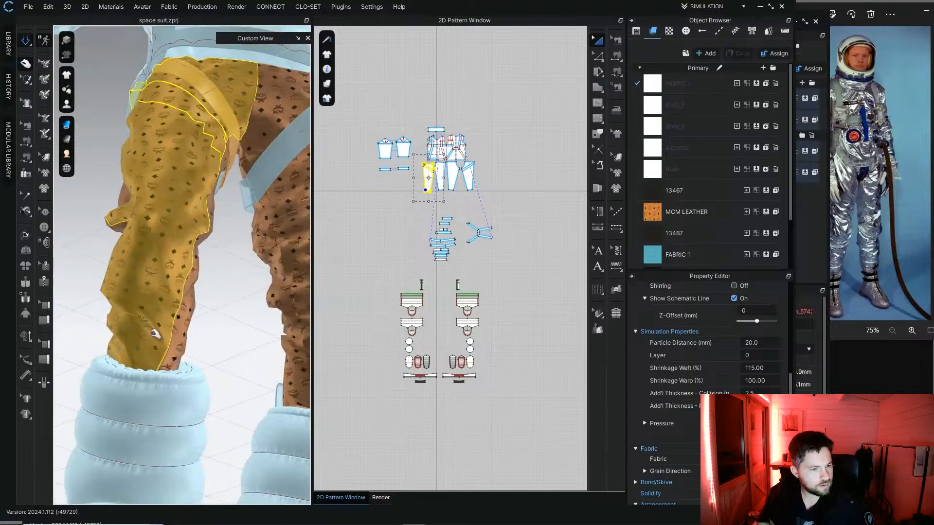
{"action": "left_click_drag", "start_coordinate": [158, 335], "coordinate": [225, 212]}
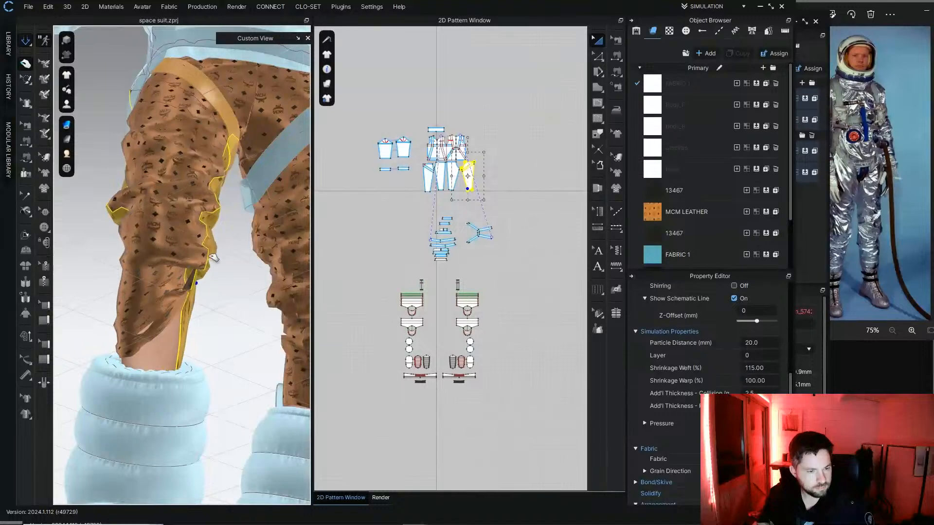
Step: Pull the front and back hems of the avatar's right trouser leg down to the moon boot and stop the simulation
{"action": "left_click", "coordinate": [193, 343]}
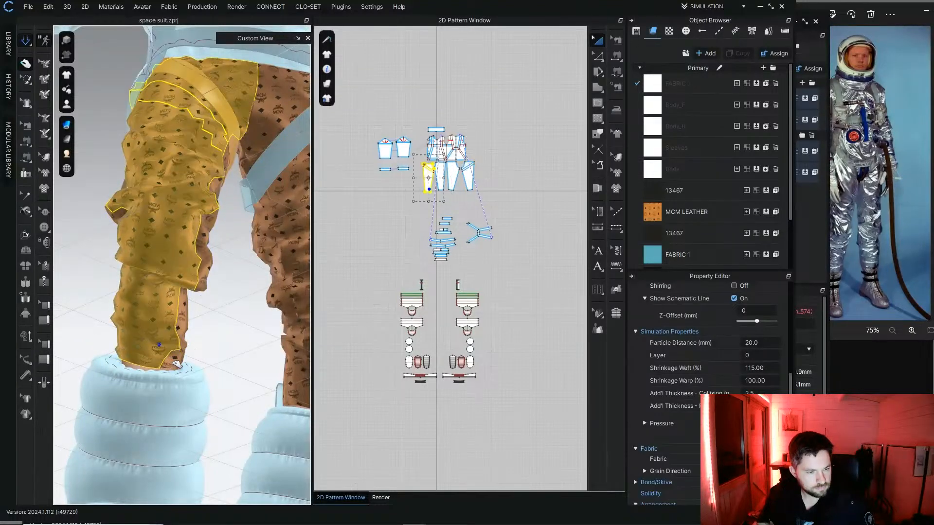
{"action": "right_click_drag", "start_coordinate": [194, 340], "coordinate": [216, 342]}
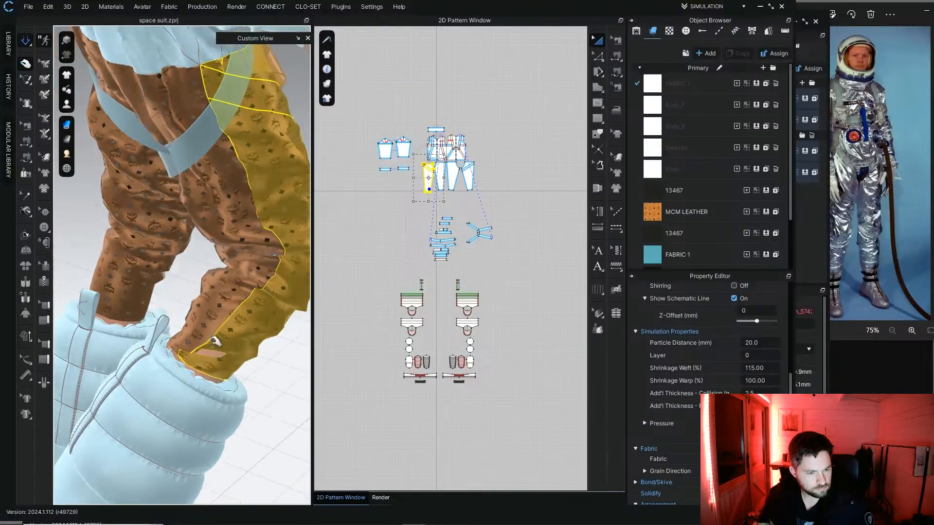
{"action": "left_click_drag", "start_coordinate": [238, 358], "coordinate": [264, 399]}
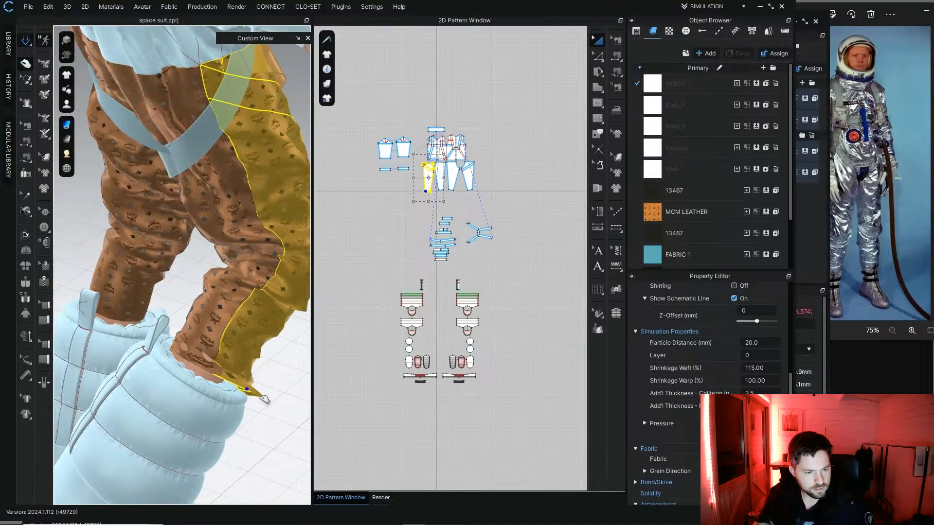
{"action": "right_click_drag", "start_coordinate": [215, 378], "coordinate": [187, 288]}
{"action": "left_click", "coordinate": [267, 340]}
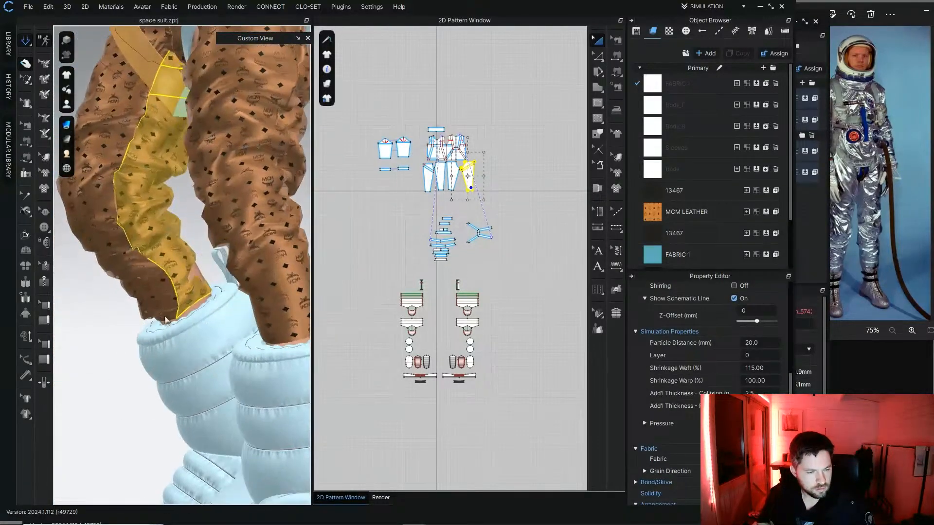
{"action": "scroll", "coordinate": [175, 295], "scroll_direction": "up", "scroll_amount": 2}
{"action": "scroll", "coordinate": [176, 295], "scroll_direction": "up", "scroll_amount": 1}
{"action": "left_click_drag", "start_coordinate": [211, 293], "coordinate": [209, 321]}
{"action": "scroll", "coordinate": [203, 325], "scroll_direction": "down", "scroll_amount": 4}
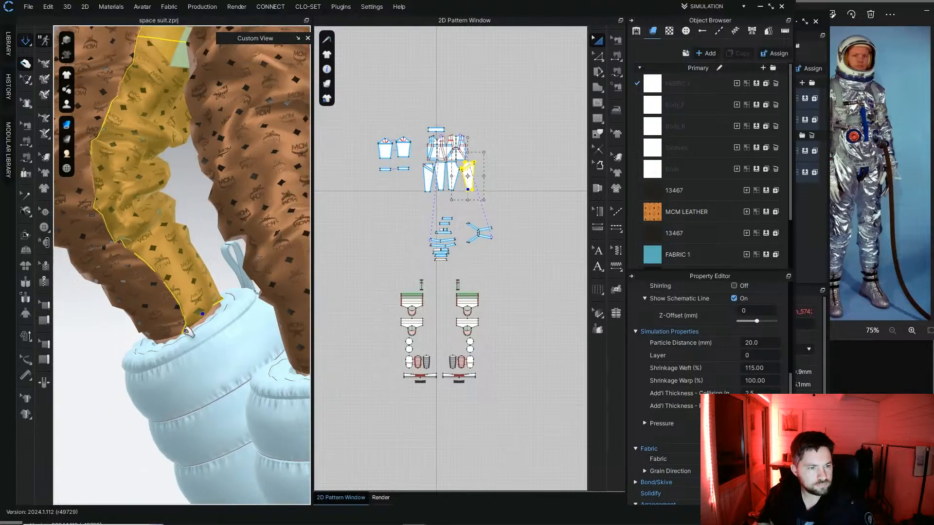
{"action": "right_click_drag", "start_coordinate": [201, 297], "coordinate": [203, 263]}
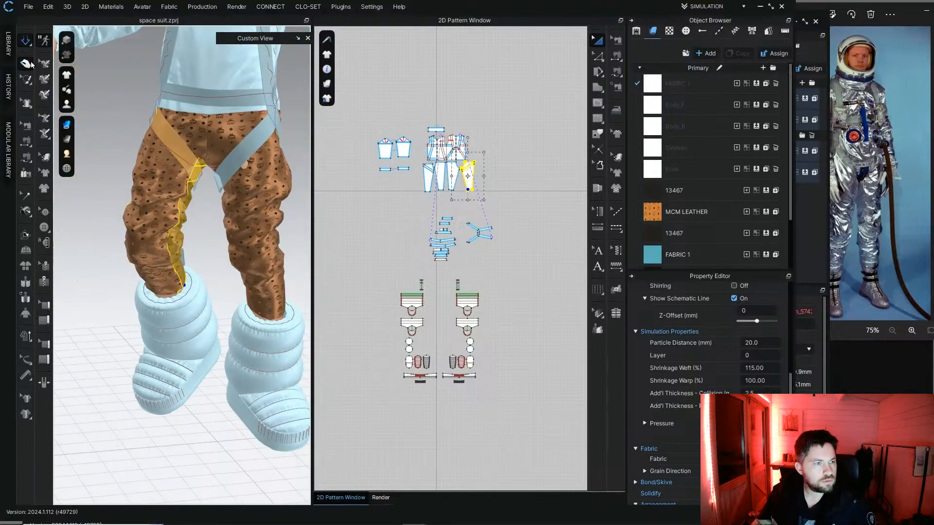
{"action": "left_click", "coordinate": [29, 42]}
{"action": "left_click", "coordinate": [352, 209]}
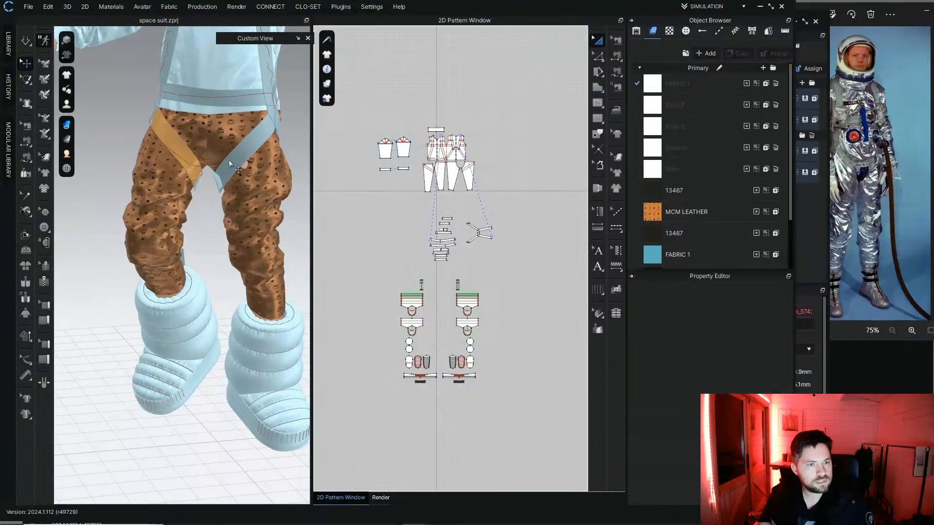
Step: Freeze the harness strap panels around the hip and unstrengthen them
{"action": "right_click_drag", "start_coordinate": [236, 161], "coordinate": [188, 127]}
{"action": "left_click", "coordinate": [201, 136], "text": "shift"}
{"action": "right_click", "coordinate": [188, 127]}
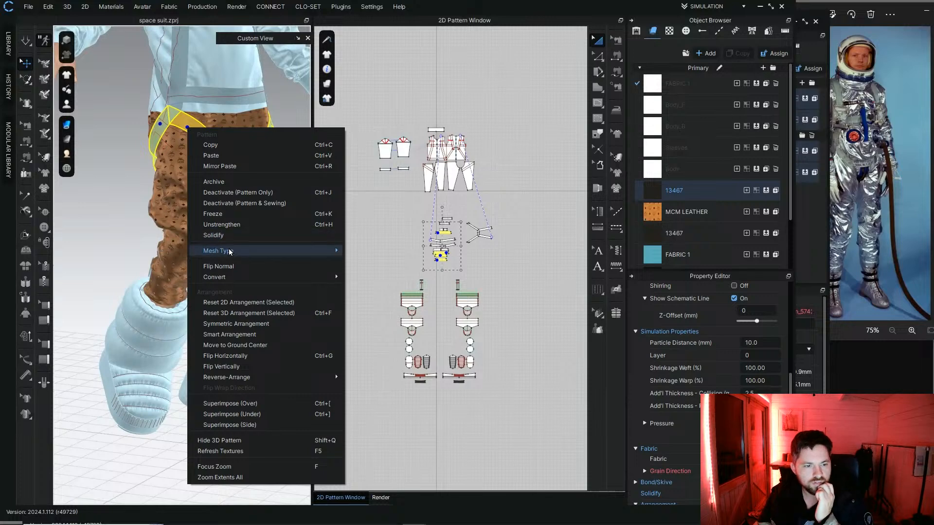
{"action": "left_click", "coordinate": [228, 214]}
{"action": "right_click", "coordinate": [197, 130]}
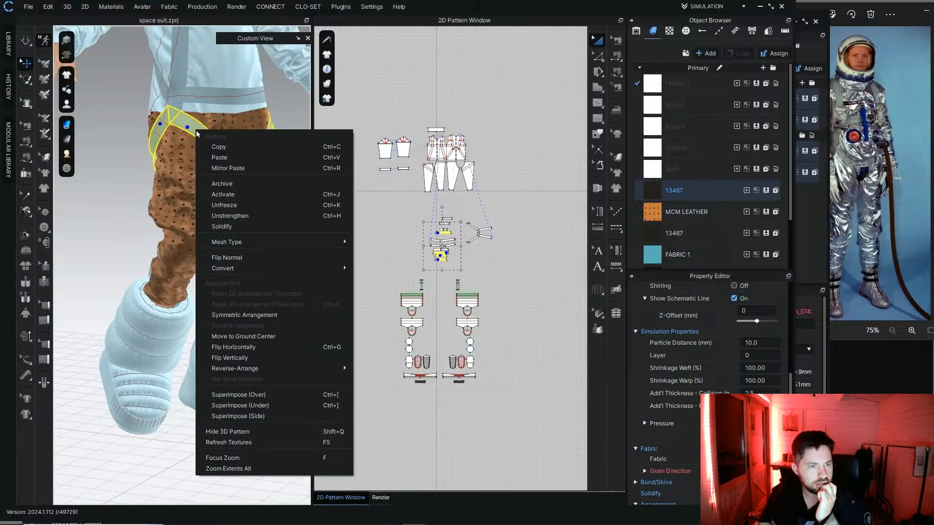
{"action": "left_click", "coordinate": [234, 216]}
{"action": "left_click", "coordinate": [123, 180]}
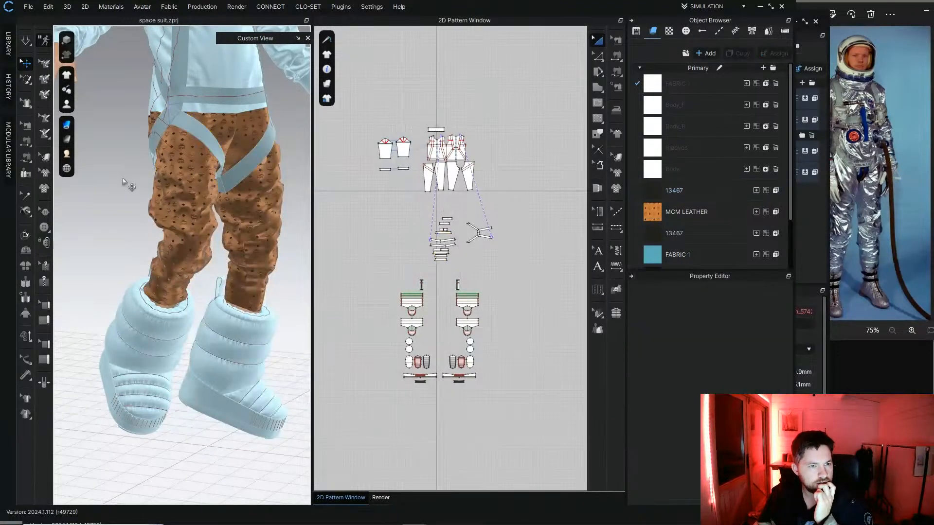
Step: Simulate the trousers with the hip strap panels frozen
{"action": "left_click", "coordinate": [27, 39]}
{"action": "left_click", "coordinate": [55, 51]}
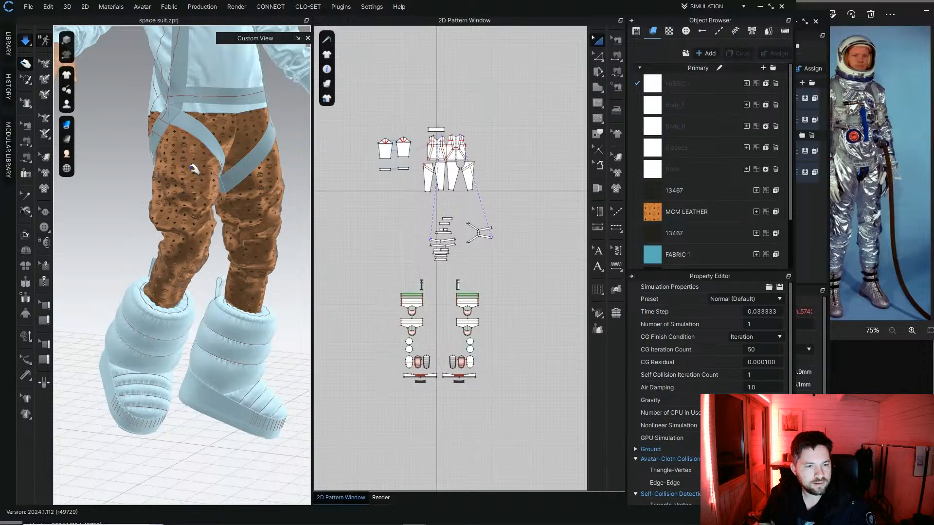
{"action": "right_click_drag", "start_coordinate": [191, 166], "coordinate": [189, 167]}
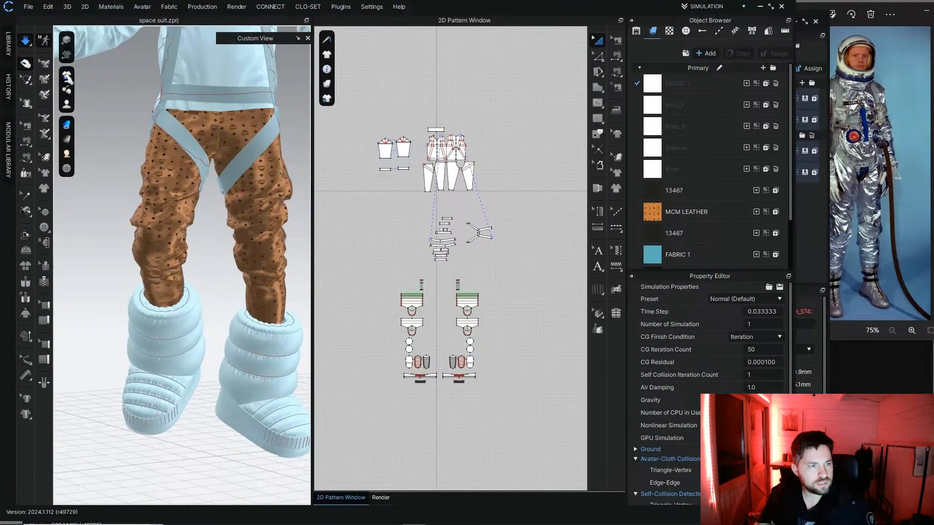
Step: Set the particle distance of all four trouser leg panels to 10 mm
{"action": "left_click", "coordinate": [273, 255]}
{"action": "scroll", "coordinate": [421, 186], "scroll_direction": "up", "scroll_amount": 3}
{"action": "left_click", "coordinate": [422, 186]}
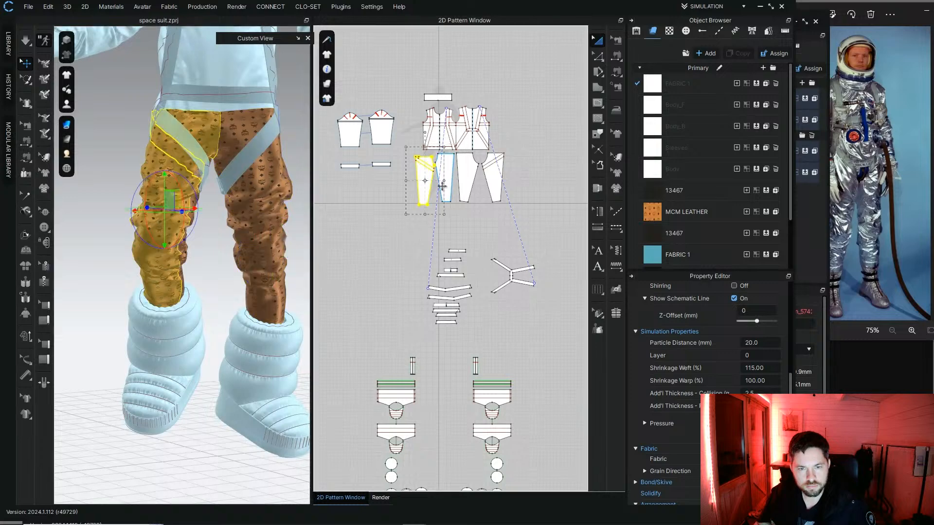
{"action": "left_click", "coordinate": [445, 187], "text": "shift"}
{"action": "left_click", "coordinate": [468, 186], "text": "shift"}
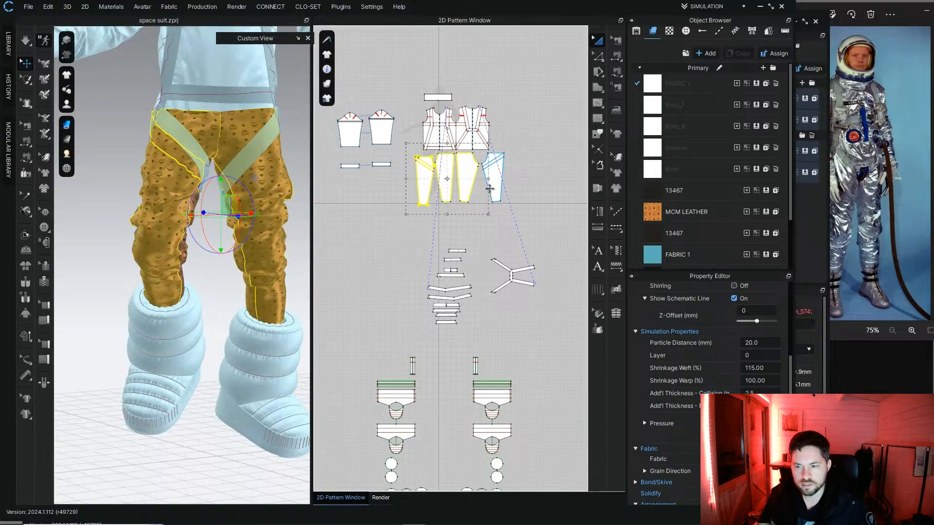
{"action": "left_click", "coordinate": [491, 185], "text": "shift"}
{"action": "left_click", "coordinate": [778, 343]}
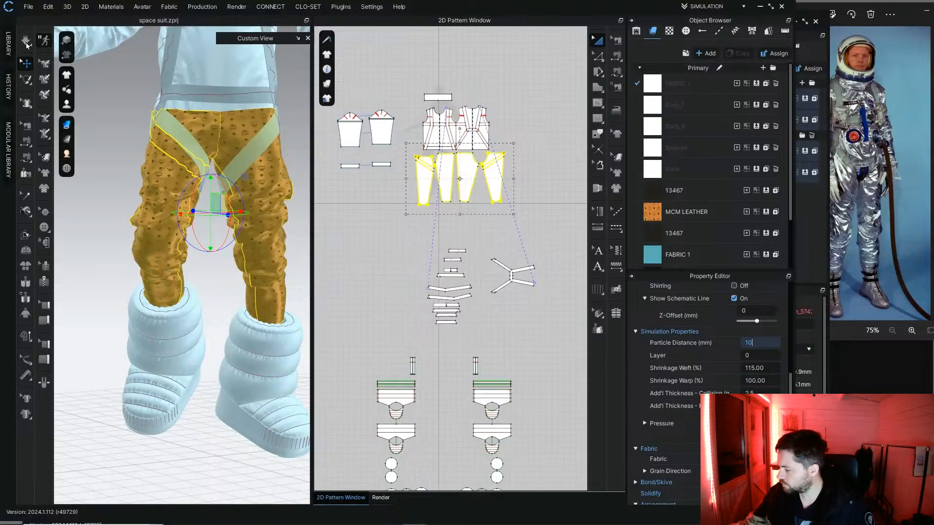
{"action": "key", "text": "Return"}
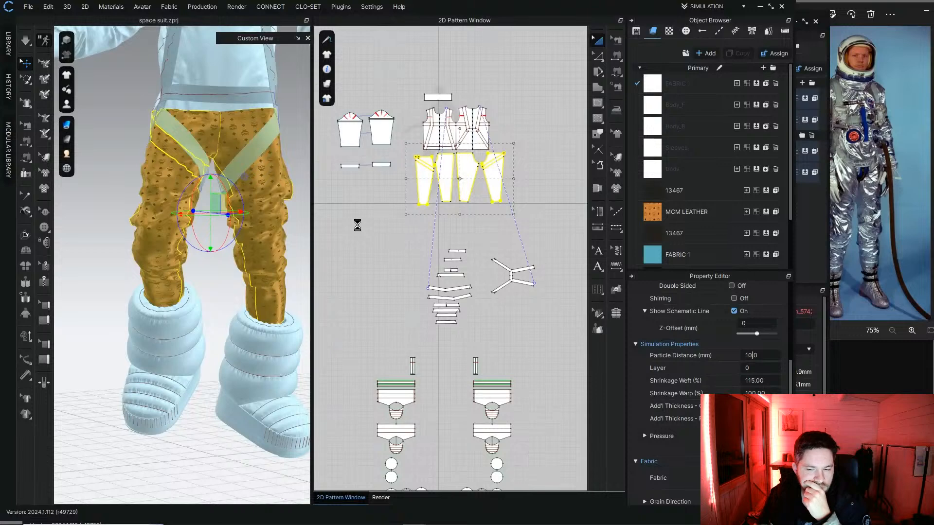
Step: Clear the panel selection and simulate the trousers with the finer mesh
{"action": "mouse_move", "coordinate": [275, 243]}
{"action": "right_mouse_down"}
{"action": "mouse_move", "coordinate": [244, 229]}
{"action": "mouse_move", "coordinate": [283, 246]}
{"action": "right_mouse_up"}
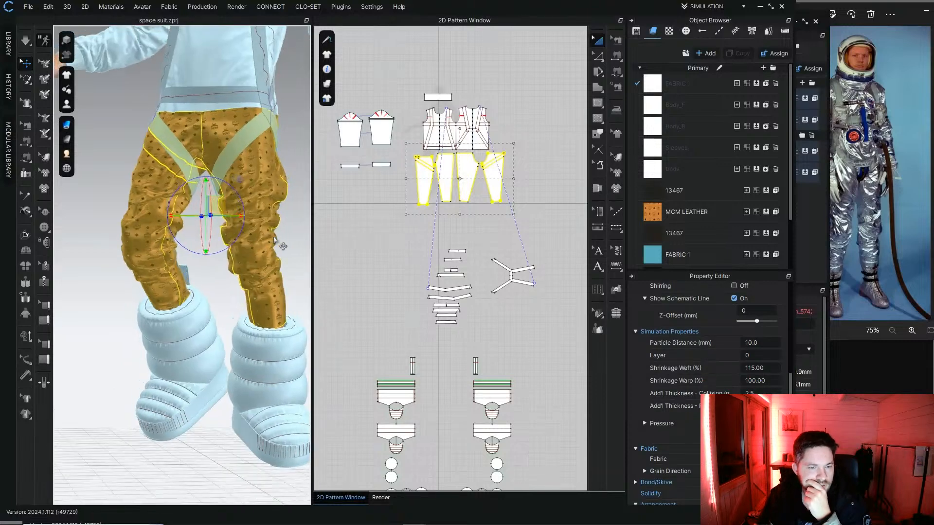
{"action": "left_click", "coordinate": [285, 238]}
{"action": "left_click", "coordinate": [25, 42]}
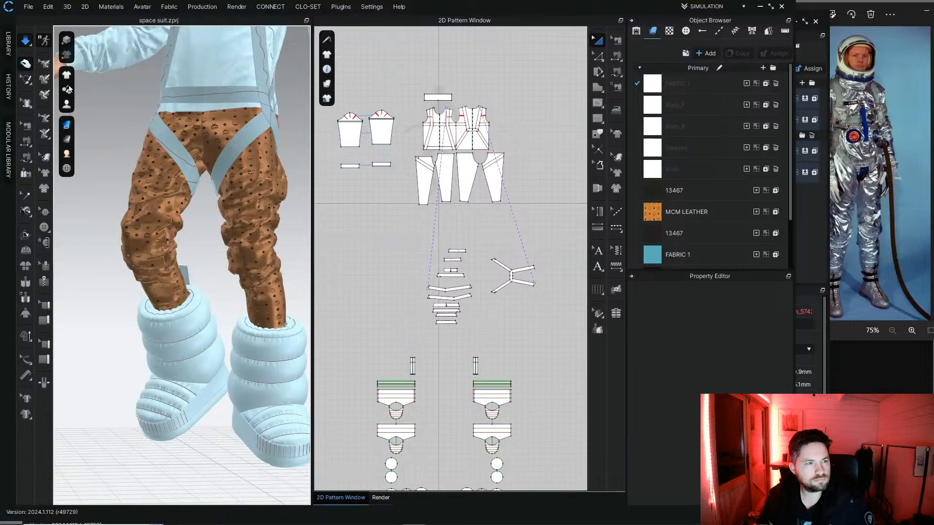
Step: Tug the front and back panels of the avatar's left trouser leg near the hem to settle them above the moon boot
{"action": "right_click_drag", "start_coordinate": [262, 244], "coordinate": [233, 275]}
{"action": "left_click", "coordinate": [246, 303]}
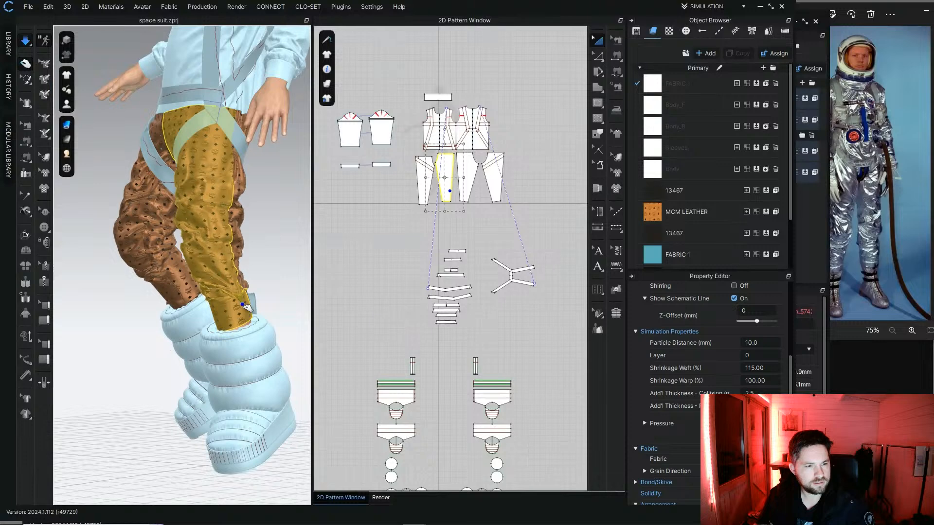
{"action": "left_click_drag", "start_coordinate": [234, 297], "coordinate": [238, 331]}
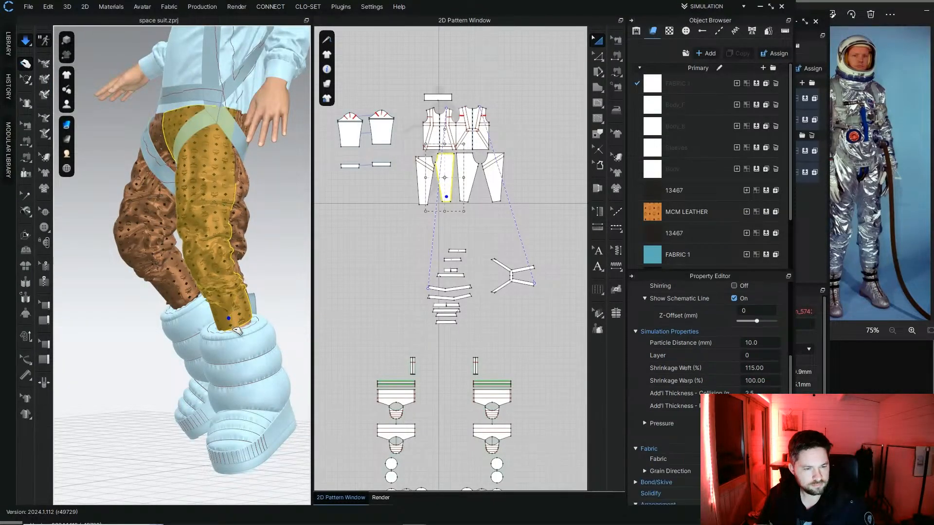
{"action": "scroll", "coordinate": [239, 311], "scroll_direction": "up", "scroll_amount": 1}
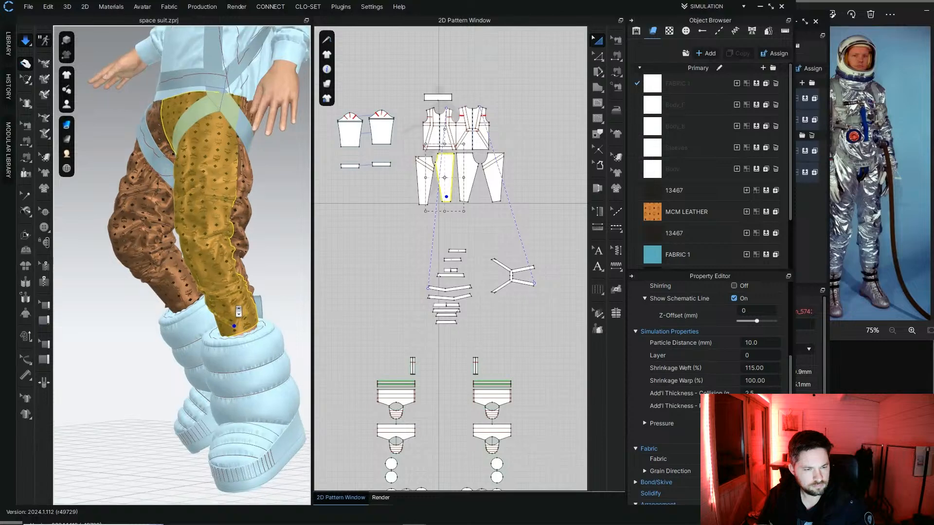
{"action": "scroll", "coordinate": [238, 311], "scroll_direction": "up", "scroll_amount": 5}
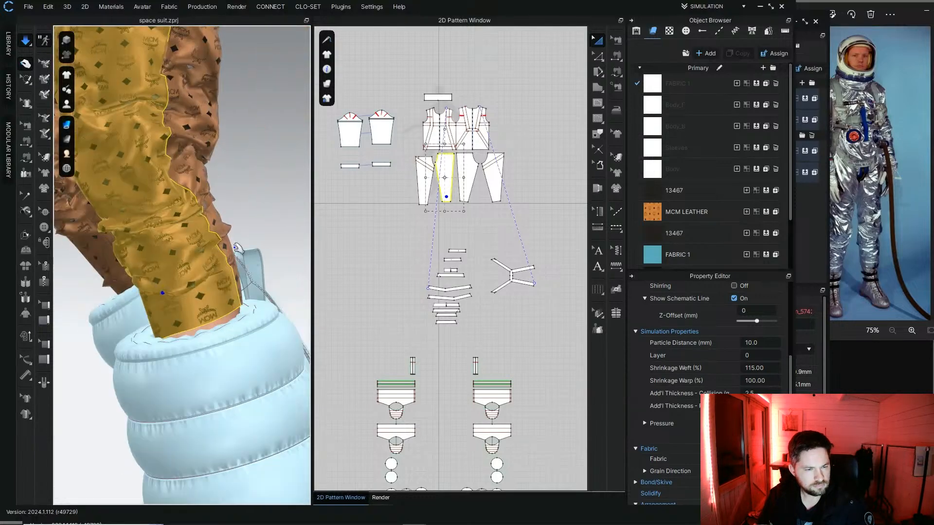
{"action": "left_click", "coordinate": [243, 295]}
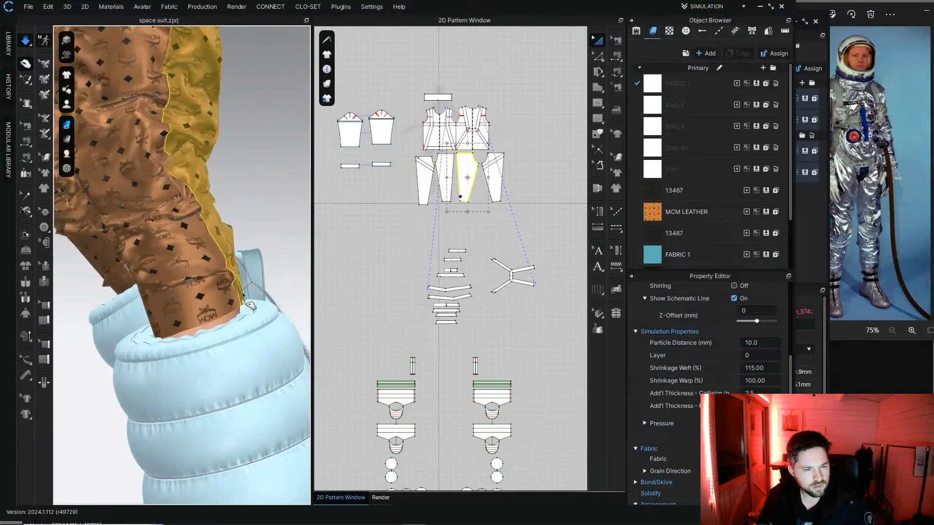
{"action": "left_click", "coordinate": [225, 317]}
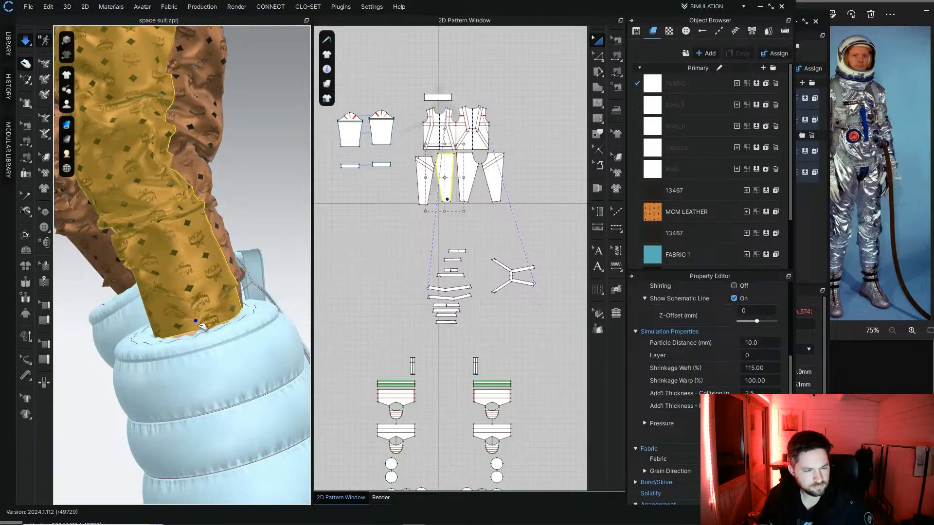
Step: Tug the front panel of the avatar's right trouser leg below the knee to settle its folds above the moon boot
{"action": "right_click_drag", "start_coordinate": [165, 192], "coordinate": [138, 209]}
{"action": "scroll", "coordinate": [188, 228], "scroll_direction": "down", "scroll_amount": 3}
{"action": "middle_click_drag", "start_coordinate": [138, 209], "coordinate": [212, 213]}
{"action": "right_click_drag", "start_coordinate": [268, 215], "coordinate": [289, 157]}
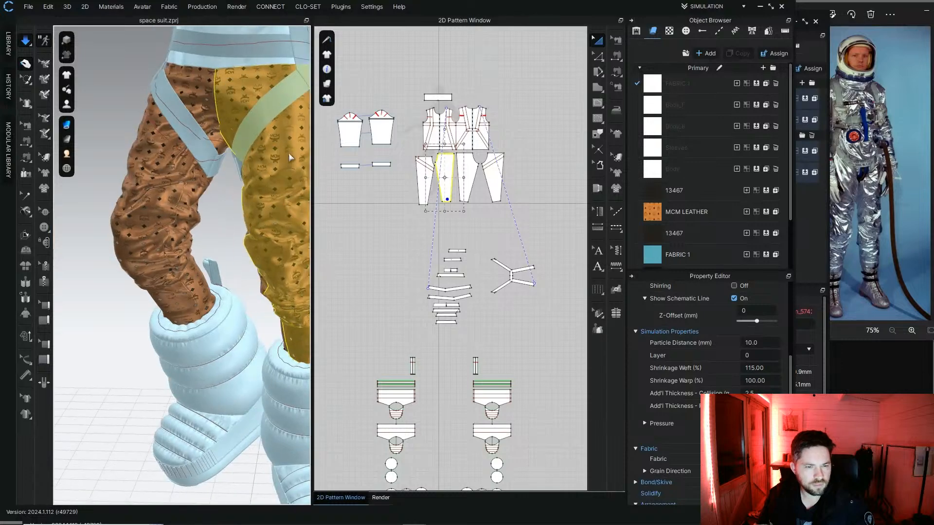
{"action": "right_click_drag", "start_coordinate": [170, 235], "coordinate": [193, 217]}
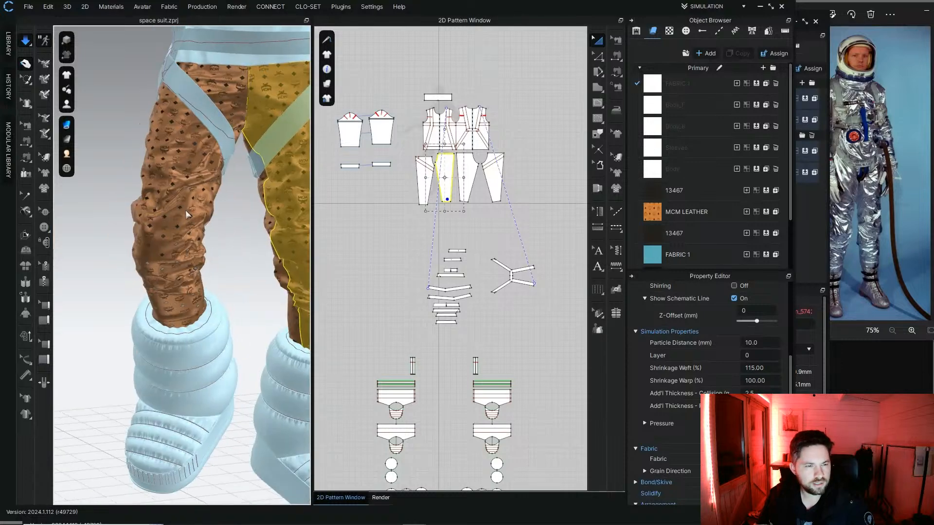
{"action": "left_click", "coordinate": [196, 265]}
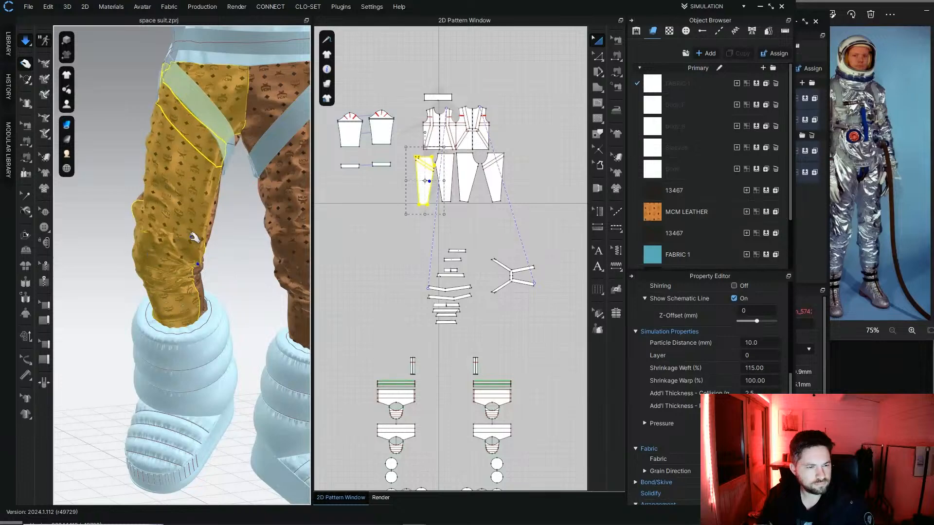
{"action": "right_click_drag", "start_coordinate": [194, 234], "coordinate": [222, 261]}
{"action": "left_click_drag", "start_coordinate": [221, 260], "coordinate": [207, 285]}
{"action": "right_click_drag", "start_coordinate": [229, 286], "coordinate": [261, 281]}
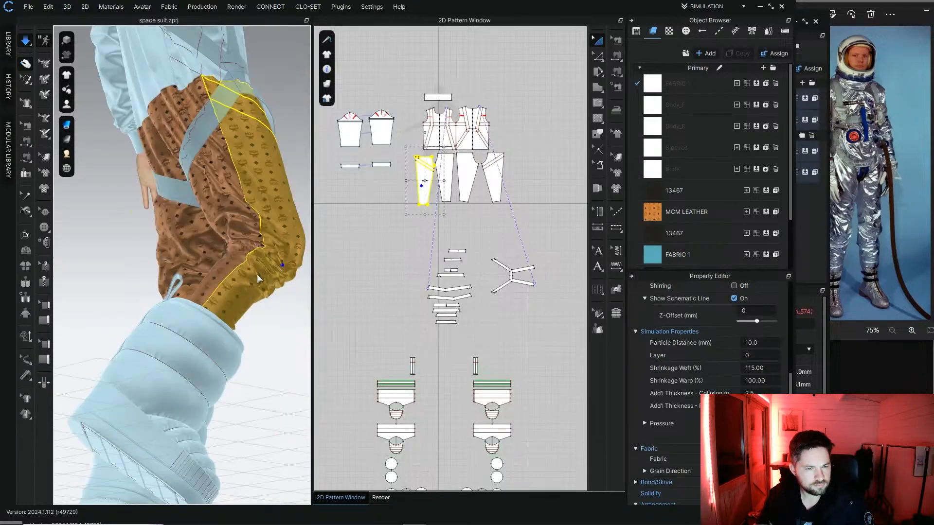
{"action": "left_click_drag", "start_coordinate": [240, 292], "coordinate": [225, 303]}
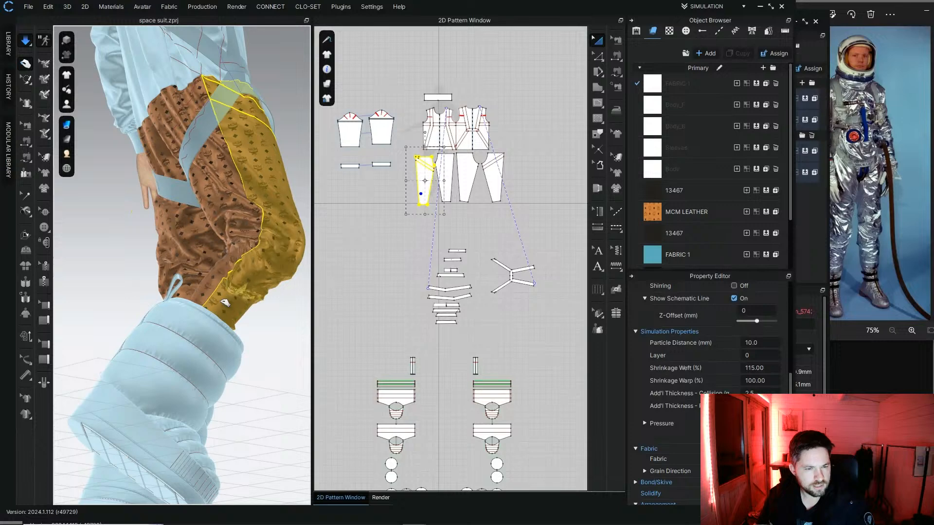
Step: Tug the back panel of the avatar's right trouser leg near the hem and stop the simulation
{"action": "right_click_drag", "start_coordinate": [225, 303], "coordinate": [267, 265]}
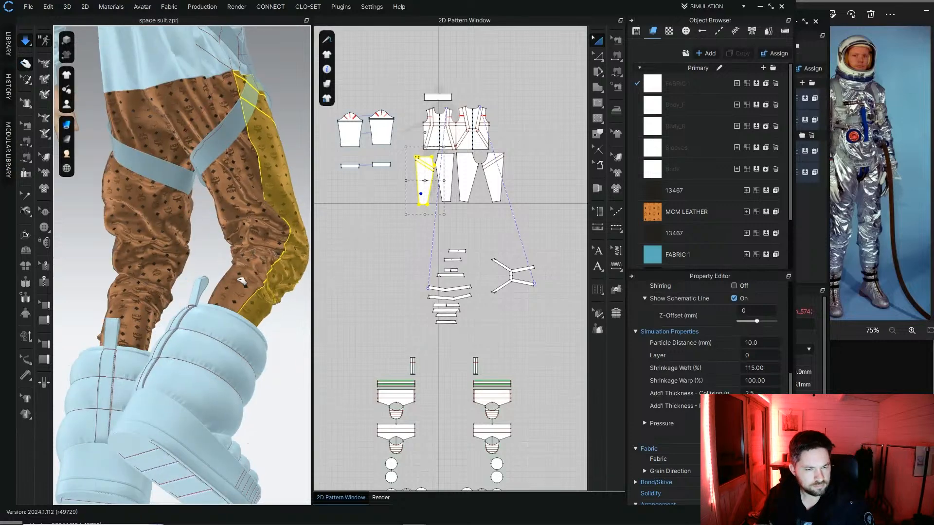
{"action": "left_click", "coordinate": [234, 291]}
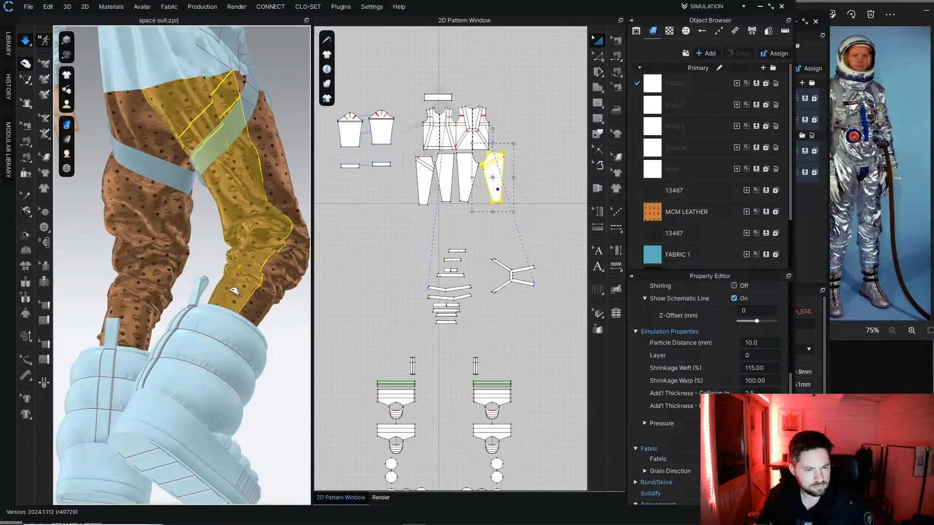
{"action": "right_click_drag", "start_coordinate": [232, 286], "coordinate": [171, 270]}
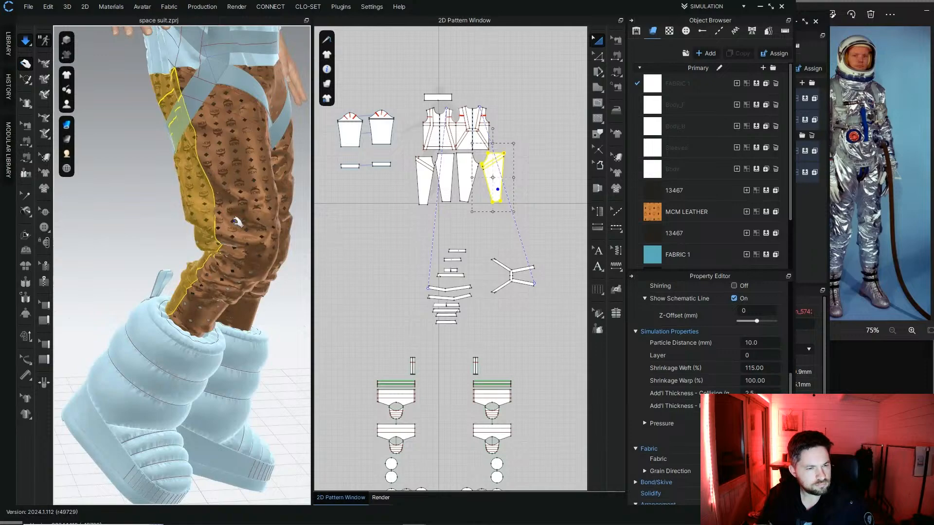
{"action": "right_click_drag", "start_coordinate": [154, 203], "coordinate": [195, 199]}
{"action": "left_click", "coordinate": [26, 41]}
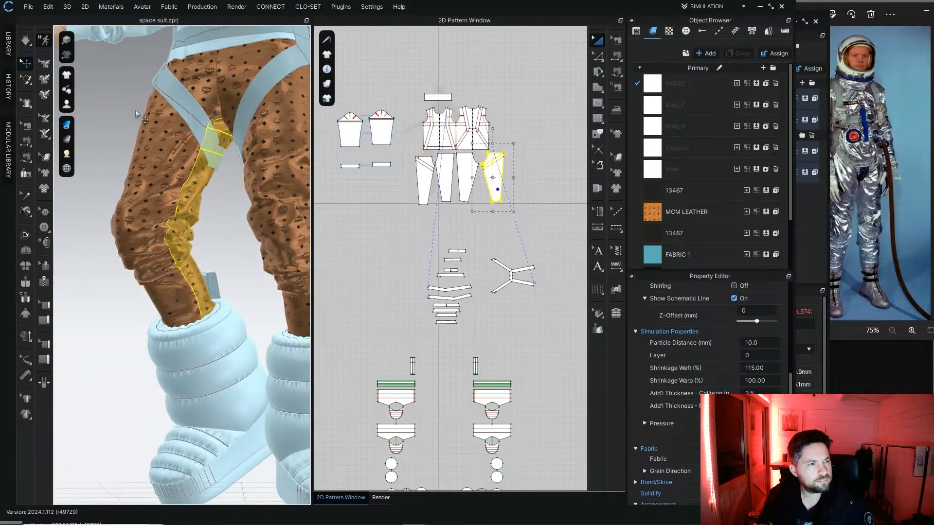
Step: Widen the hems of the two front trouser leg panels slightly by nudging their hem corner points outward
{"action": "scroll", "coordinate": [160, 167], "scroll_direction": "down", "scroll_amount": 3}
{"action": "right_click_drag", "start_coordinate": [163, 169], "coordinate": [131, 165]}
{"action": "scroll", "coordinate": [189, 185], "scroll_direction": "down", "scroll_amount": 5}
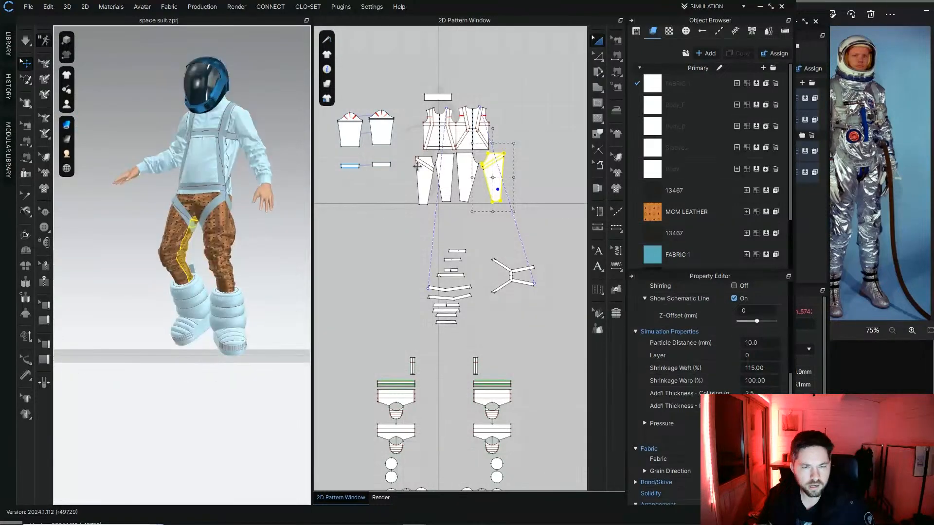
{"action": "scroll", "coordinate": [436, 193], "scroll_direction": "up", "scroll_amount": 5}
{"action": "left_click", "coordinate": [598, 56]}
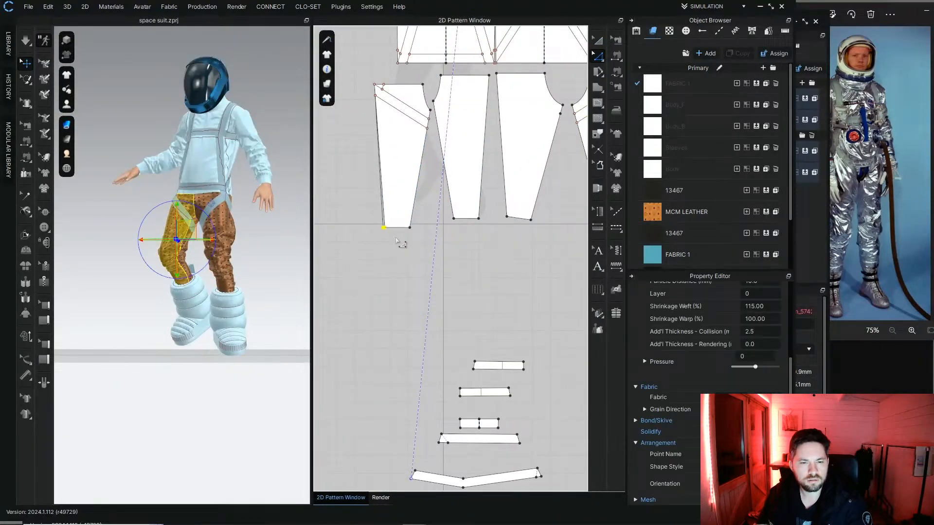
{"action": "left_click_drag", "start_coordinate": [395, 238], "coordinate": [398, 239]}
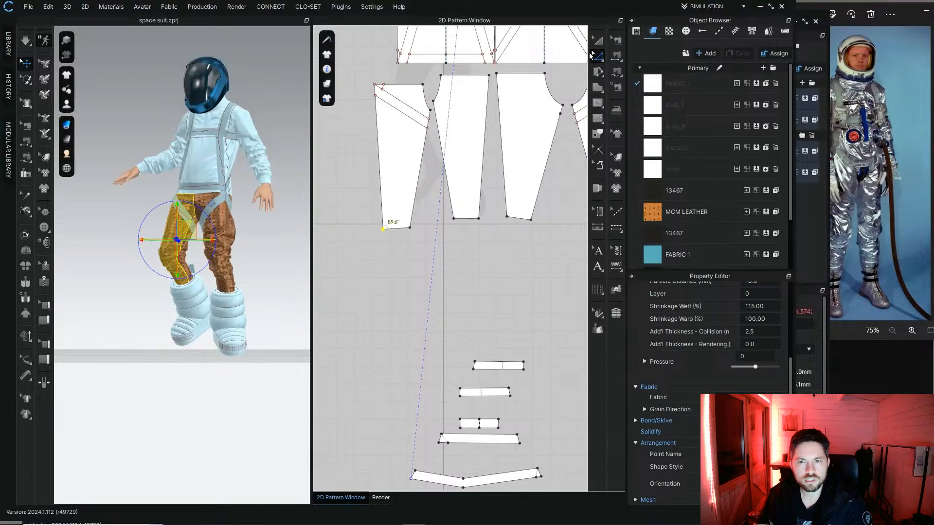
{"action": "left_click", "coordinate": [411, 228]}
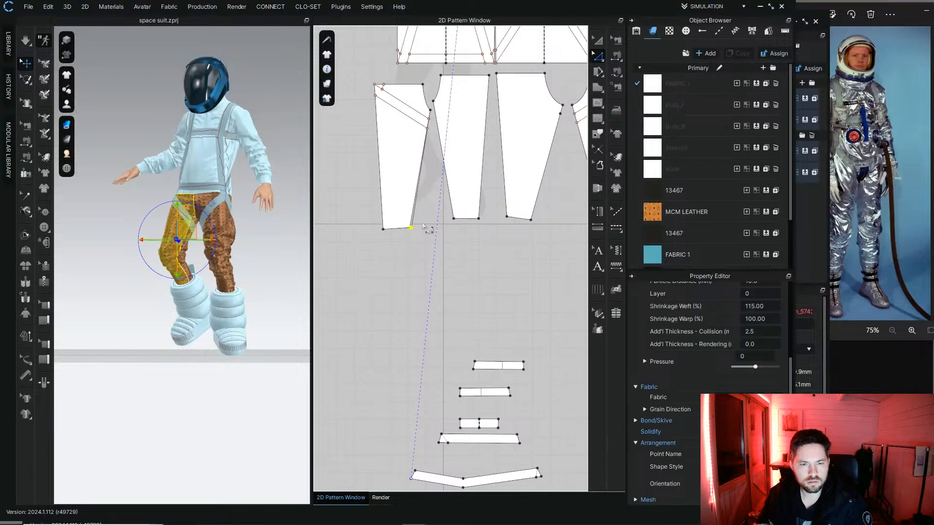
{"action": "left_click", "coordinate": [452, 219]}
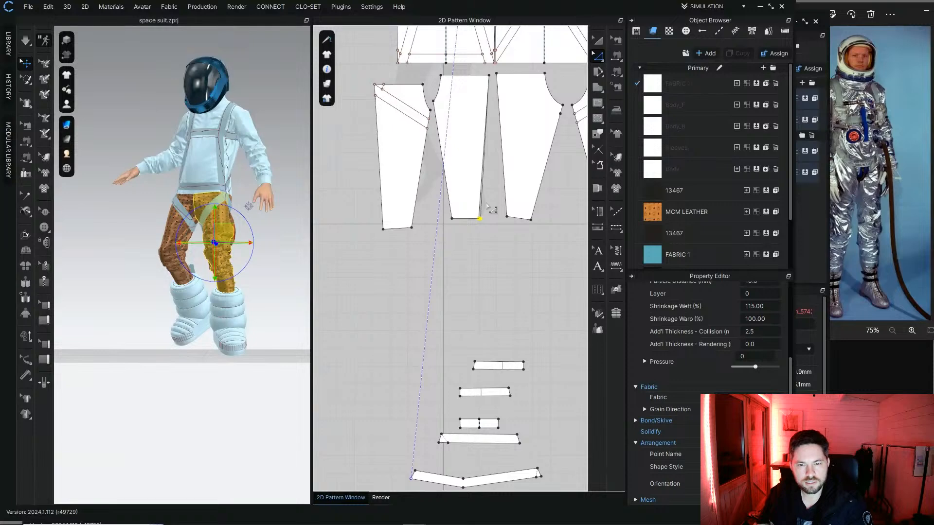
Step: Widen the hems of the two back trouser leg panels slightly by nudging their hem corner points outward
{"action": "left_click", "coordinate": [497, 230]}
{"action": "left_click", "coordinate": [518, 218]}
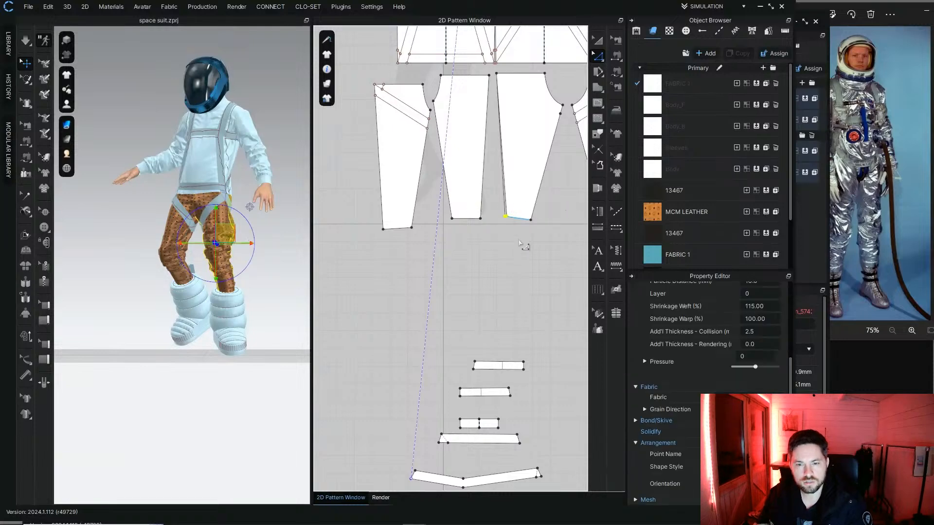
{"action": "left_click_drag", "start_coordinate": [531, 219], "coordinate": [532, 220]}
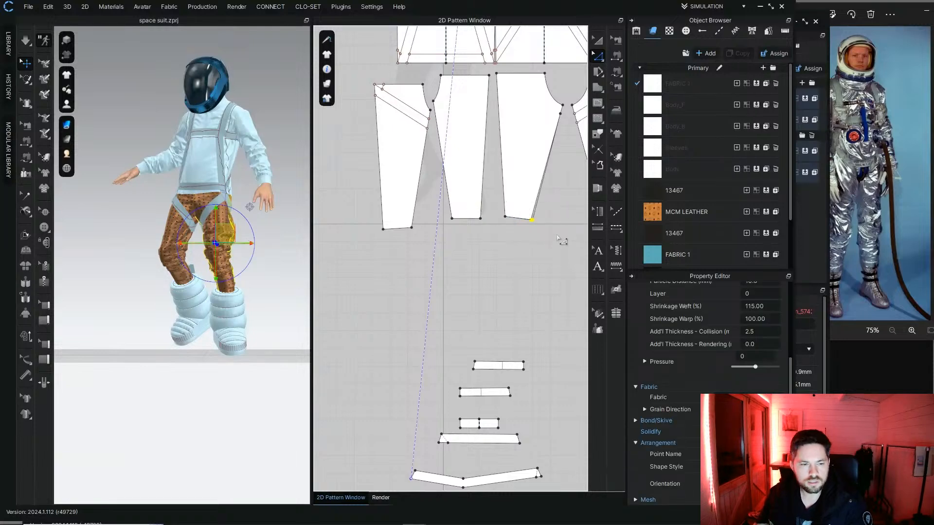
{"action": "middle_click_drag", "start_coordinate": [561, 240], "coordinate": [437, 260]}
{"action": "left_click", "coordinate": [478, 239]}
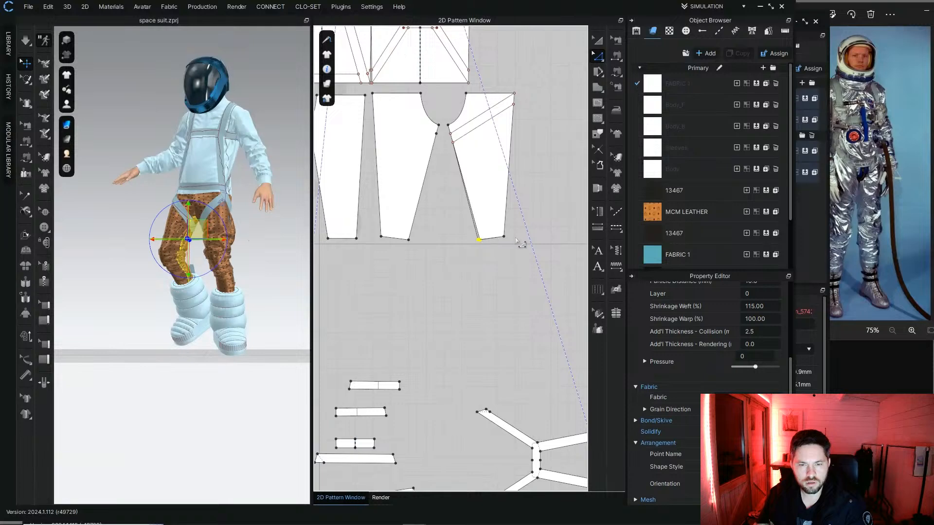
{"action": "left_click_drag", "start_coordinate": [494, 247], "coordinate": [531, 231]}
{"action": "key", "text": "Right"}
{"action": "left_click", "coordinate": [446, 263]}
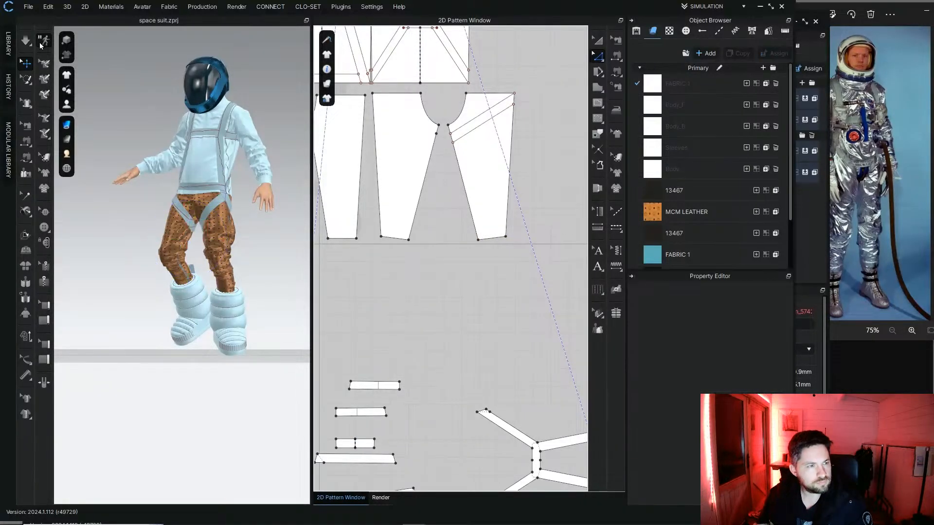
Step: Simulate the trousers with the widened hems and examine how the legs drape above the moon boots
{"action": "left_click", "coordinate": [26, 43]}
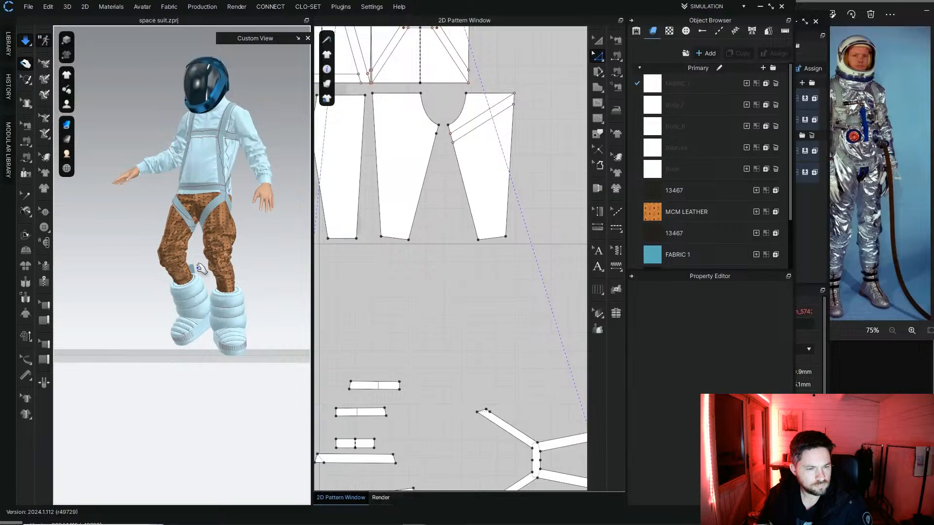
{"action": "scroll", "coordinate": [201, 270], "scroll_direction": "up", "scroll_amount": 5}
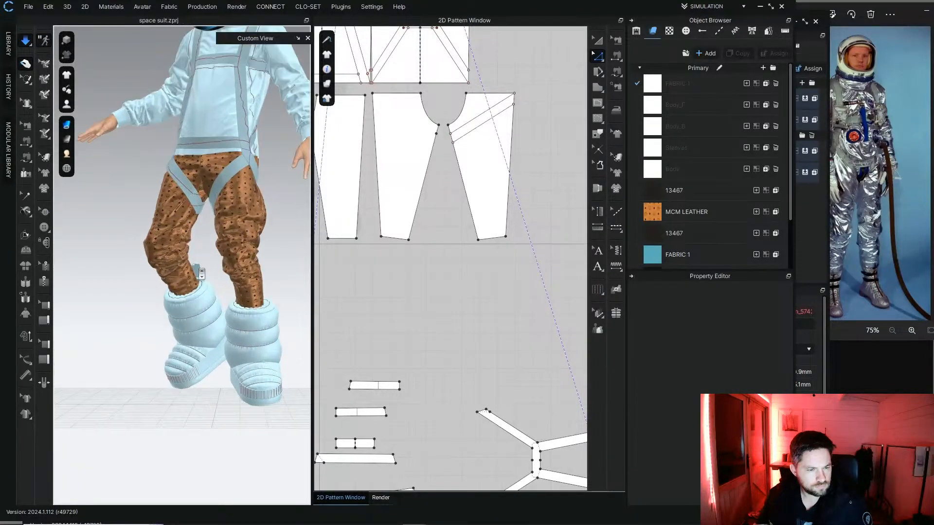
{"action": "scroll", "coordinate": [201, 273], "scroll_direction": "up", "scroll_amount": 2}
{"action": "scroll", "coordinate": [204, 269], "scroll_direction": "up", "scroll_amount": 2}
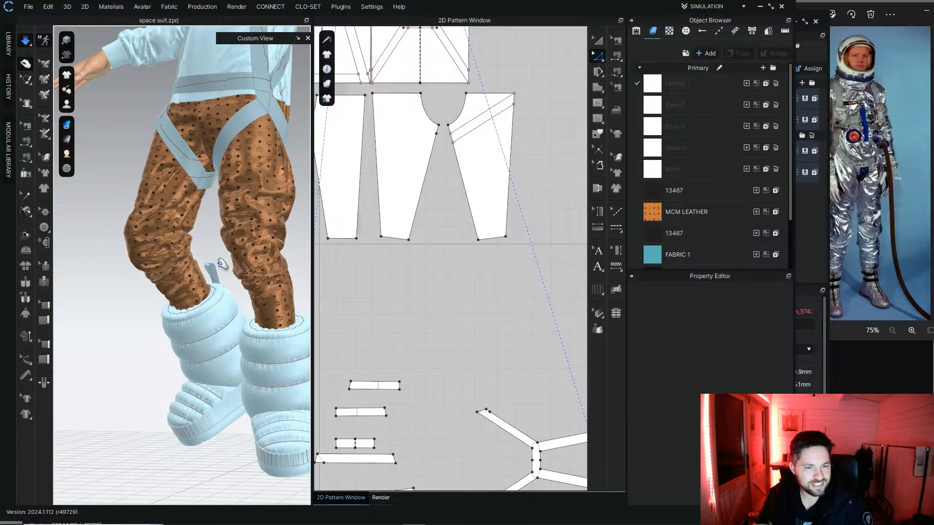
Step: Move the left hem corner points of all four trouser leg panels together two nudges to the left
{"action": "scroll", "coordinate": [414, 287], "scroll_direction": "down", "scroll_amount": 3}
{"action": "left_click", "coordinate": [471, 249]}
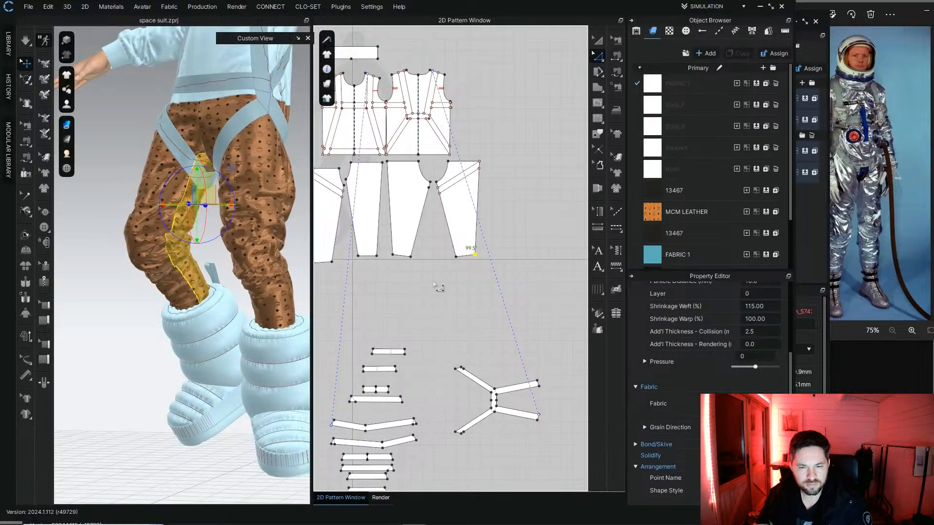
{"action": "left_click_drag", "start_coordinate": [433, 284], "coordinate": [463, 250]}
{"action": "left_click_drag", "start_coordinate": [387, 265], "coordinate": [399, 252], "text": "shift"}
{"action": "middle_click_drag", "start_coordinate": [365, 275], "coordinate": [416, 298]}
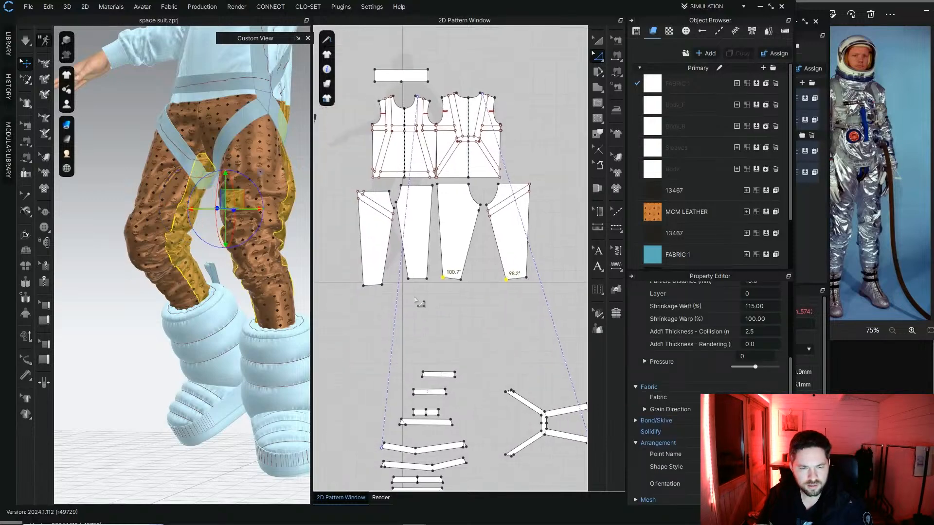
{"action": "left_click_drag", "start_coordinate": [403, 289], "coordinate": [413, 273], "text": "shift"}
{"action": "left_click_drag", "start_coordinate": [352, 298], "coordinate": [370, 276], "text": "shift"}
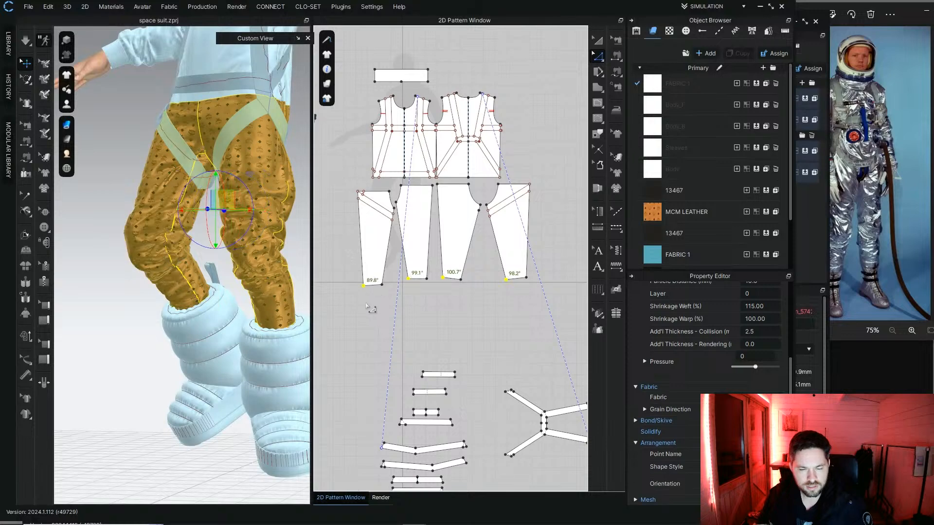
{"action": "key", "text": "Left"}
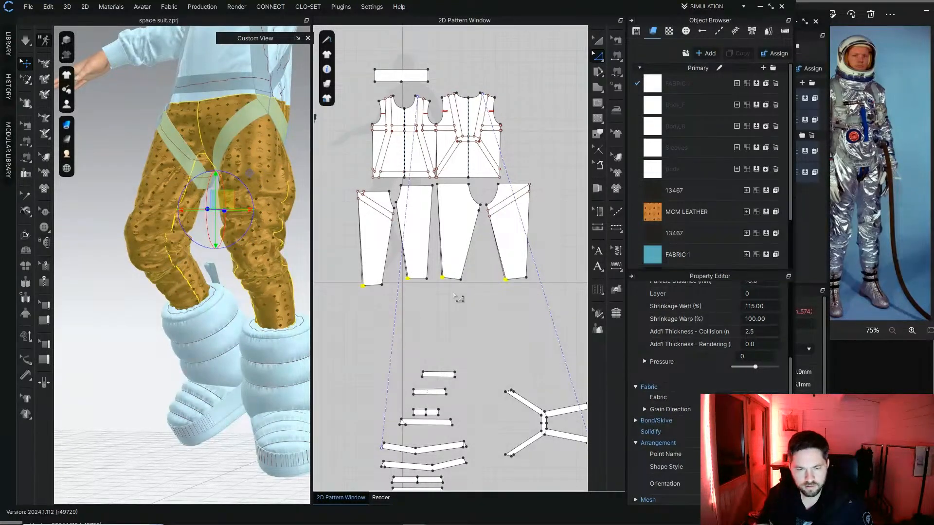
{"action": "key", "text": "Left"}
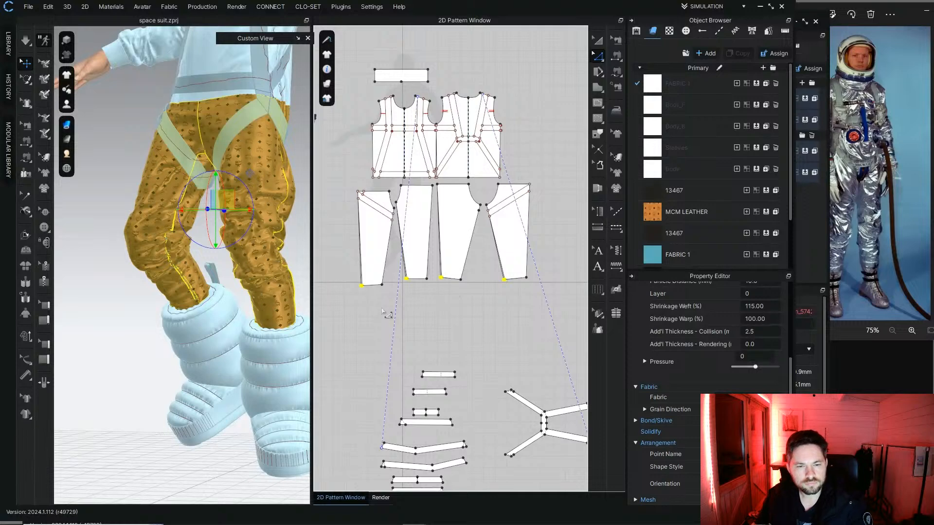
Step: Move the right hem corner points of both front panels and the left leg's back panel two nudges to the right
{"action": "left_click", "coordinate": [377, 313]}
{"action": "left_click_drag", "start_coordinate": [376, 294], "coordinate": [468, 273]}
{"action": "key", "text": "Right"}
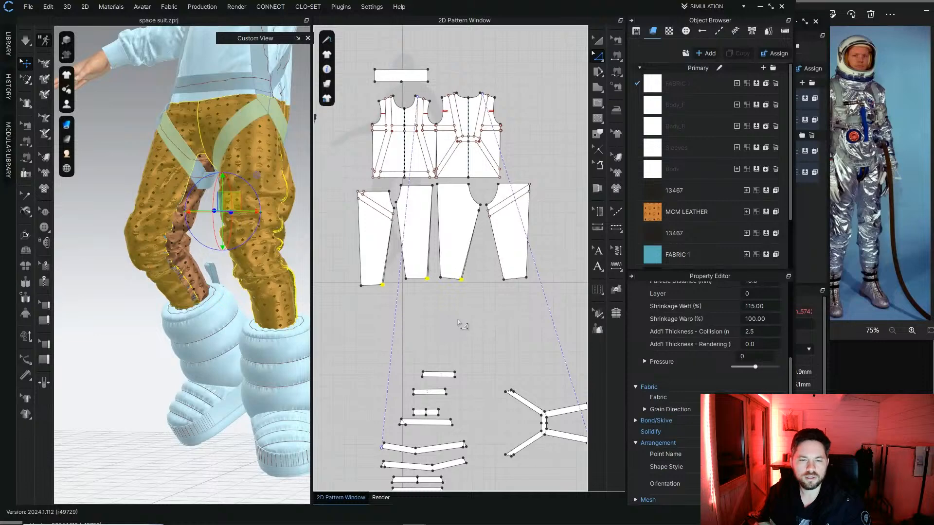
{"action": "key", "text": "Right"}
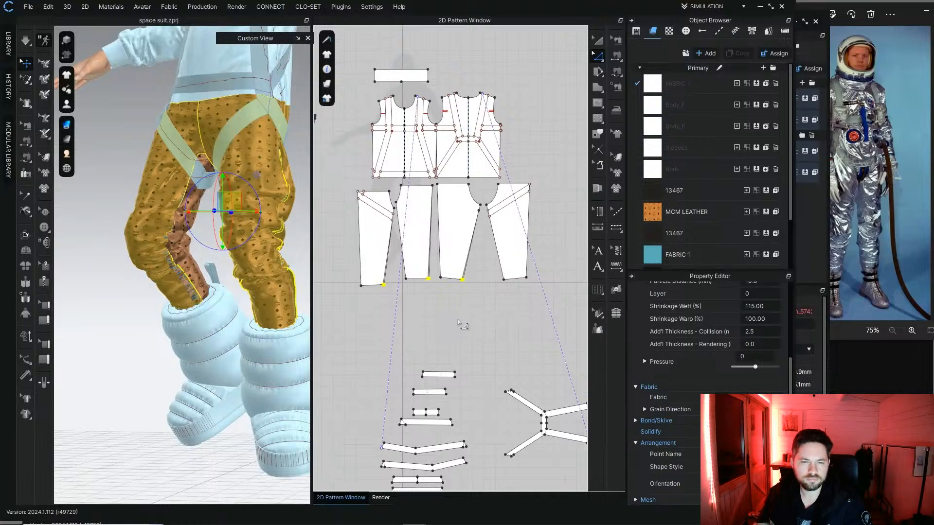
Step: Simulate the trousers with the wider hems and tug the avatar's left front leg panel near the hem into place
{"action": "left_click", "coordinate": [88, 136]}
{"action": "key", "text": "space"}
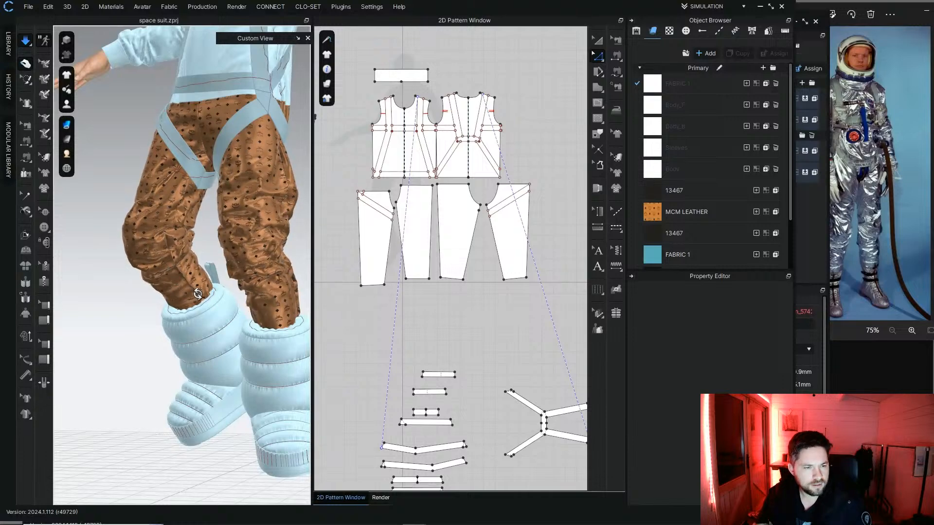
{"action": "right_click_drag", "start_coordinate": [238, 296], "coordinate": [214, 318]}
{"action": "left_click", "coordinate": [204, 310]}
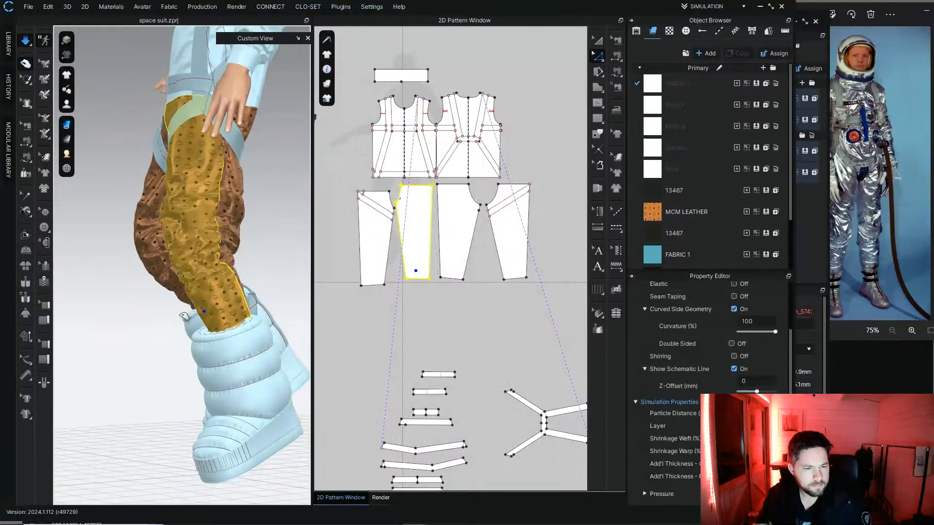
{"action": "left_click_drag", "start_coordinate": [182, 314], "coordinate": [180, 314]}
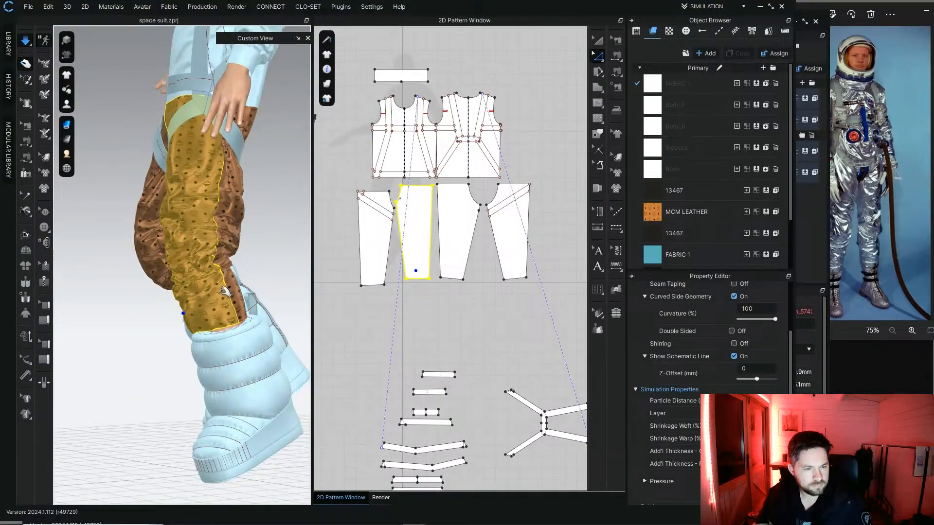
Step: Tug the front panel of the avatar's left trouser leg just below the knee to rearrange its folds
{"action": "right_click_drag", "start_coordinate": [277, 303], "coordinate": [293, 304]}
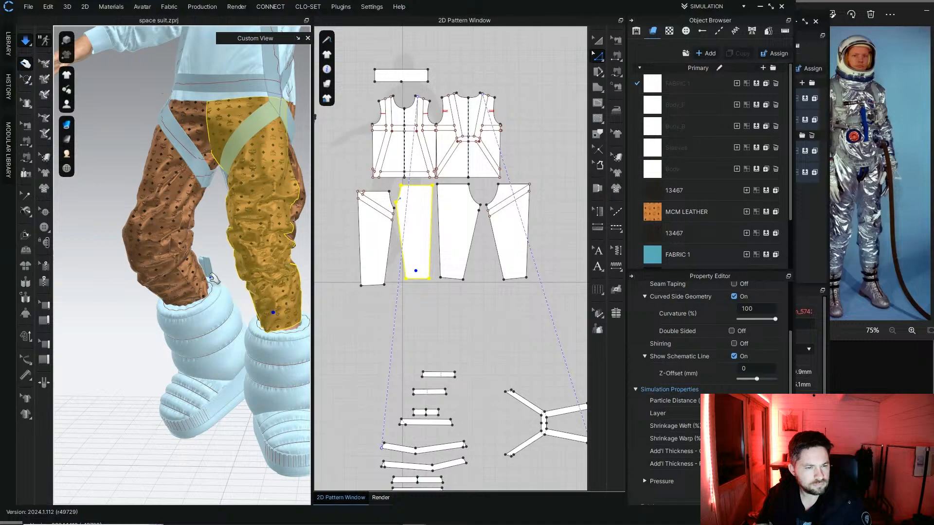
{"action": "scroll", "coordinate": [235, 267], "scroll_direction": "down", "scroll_amount": 2}
{"action": "mouse_move", "coordinate": [236, 267]}
{"action": "right_mouse_down"}
{"action": "mouse_move", "coordinate": [360, 261]}
{"action": "mouse_move", "coordinate": [219, 269]}
{"action": "right_mouse_up"}
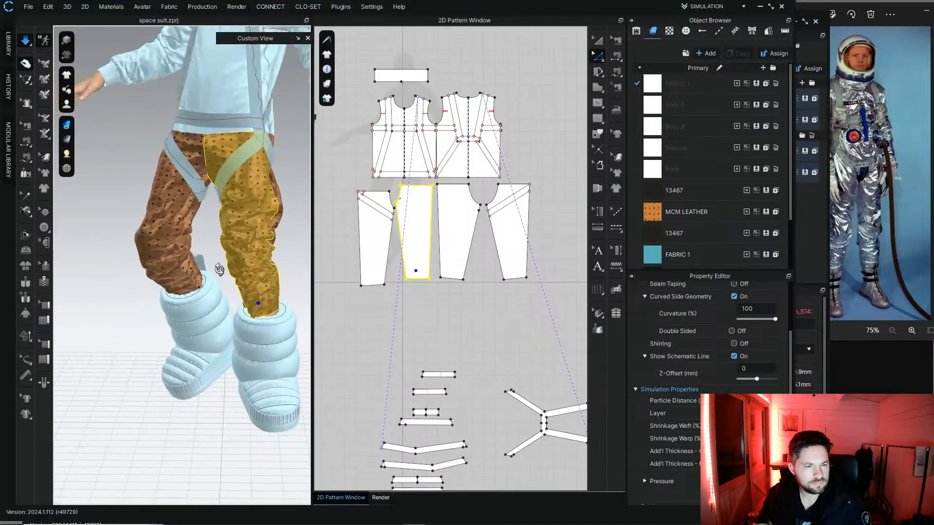
{"action": "right_click_drag", "start_coordinate": [210, 237], "coordinate": [158, 222]}
{"action": "scroll", "coordinate": [218, 195], "scroll_direction": "up", "scroll_amount": 2}
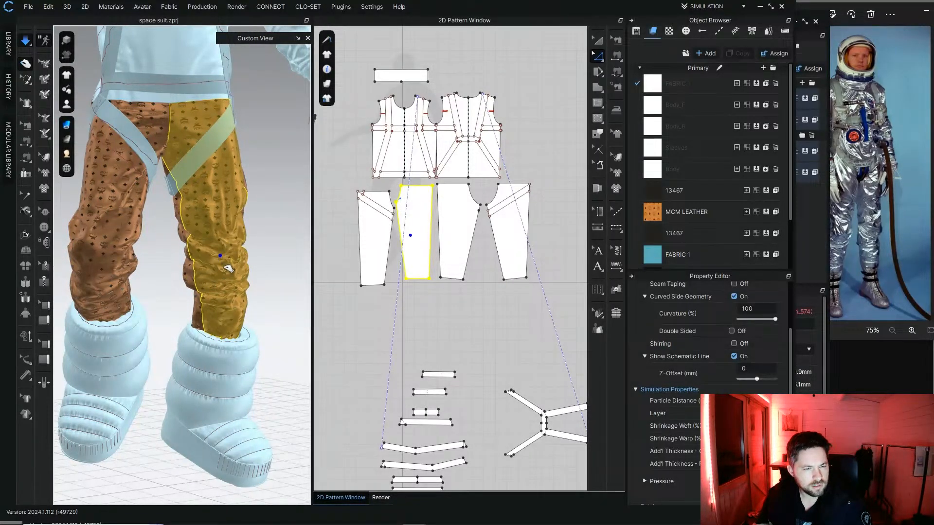
{"action": "left_click", "coordinate": [223, 263]}
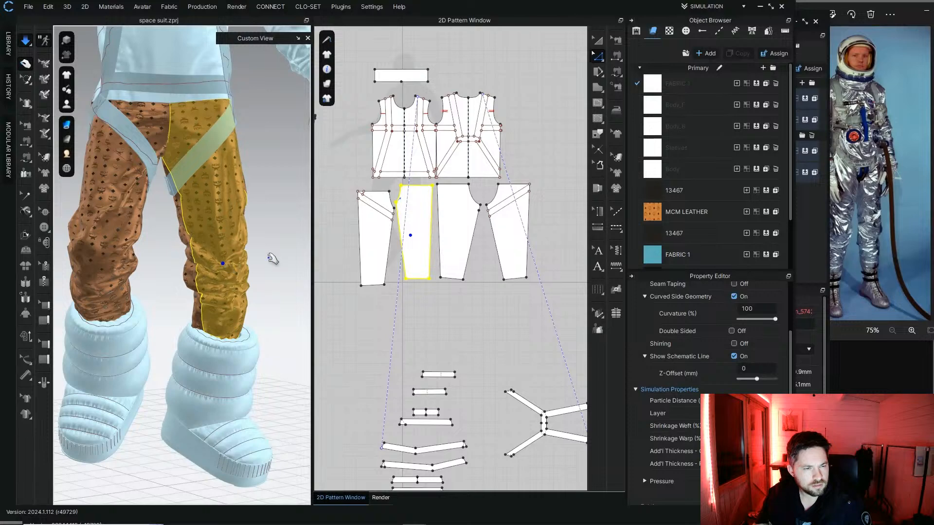
Step: Examine the folds of both trouser legs above the moon boots from the front and sides, and stop the simulation
{"action": "right_click_drag", "start_coordinate": [271, 261], "coordinate": [185, 258]}
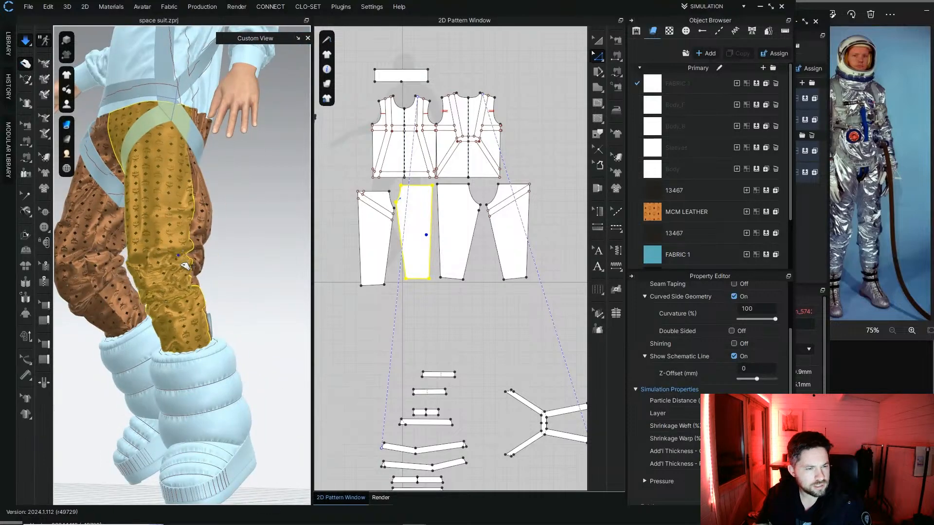
{"action": "right_click_drag", "start_coordinate": [190, 279], "coordinate": [240, 283]}
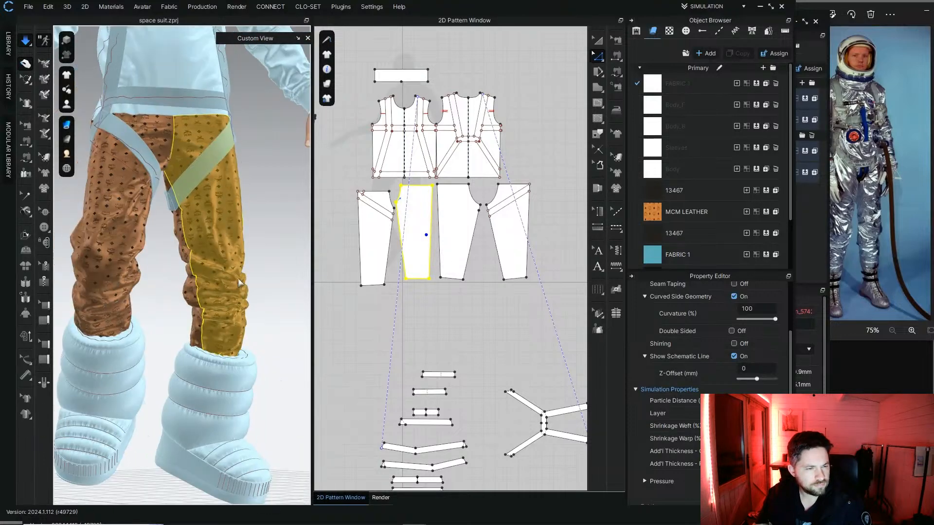
{"action": "left_click", "coordinate": [120, 253]}
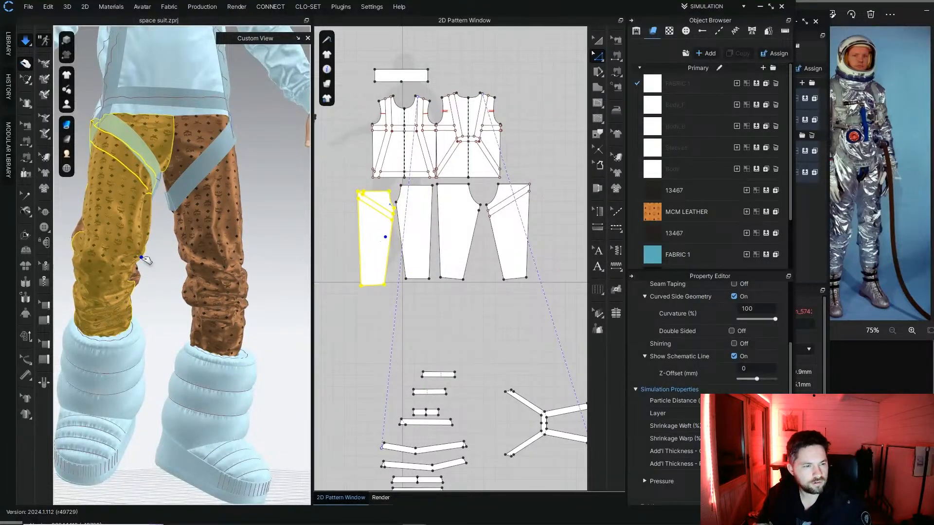
{"action": "right_click_drag", "start_coordinate": [145, 259], "coordinate": [246, 265]}
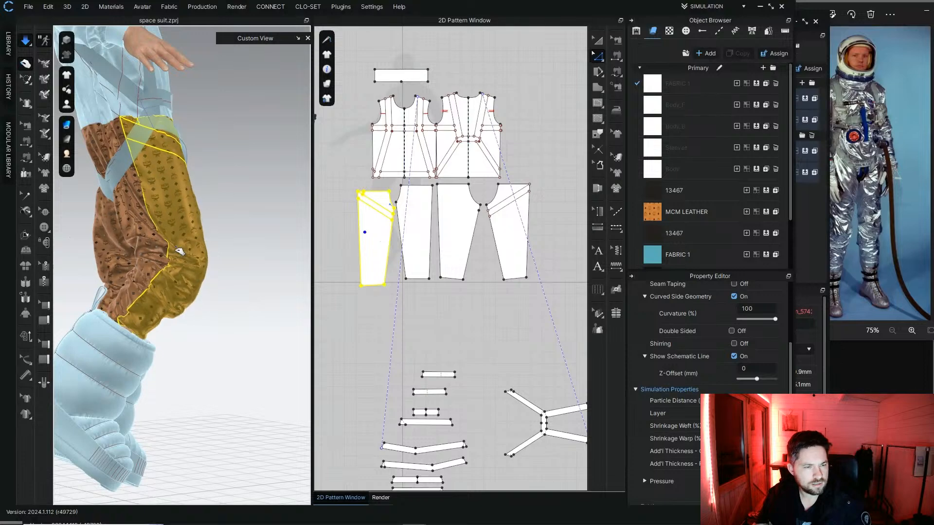
{"action": "right_click_drag", "start_coordinate": [247, 229], "coordinate": [215, 264]}
{"action": "scroll", "coordinate": [160, 250], "scroll_direction": "down", "scroll_amount": 5}
{"action": "left_click", "coordinate": [241, 273]}
{"action": "scroll", "coordinate": [241, 263], "scroll_direction": "down", "scroll_amount": 2}
{"action": "scroll", "coordinate": [215, 265], "scroll_direction": "up", "scroll_amount": 2}
{"action": "middle_click_drag", "start_coordinate": [215, 264], "coordinate": [214, 286]}
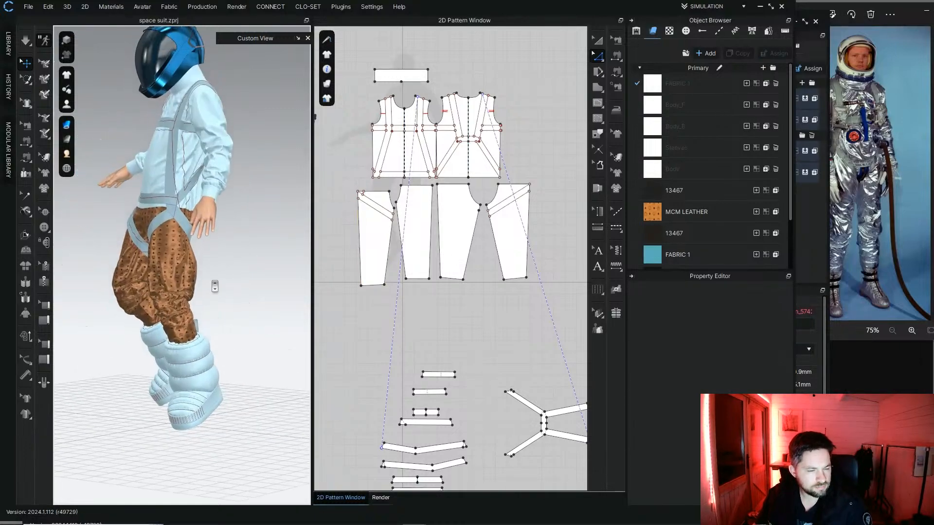
Step: Shorten the trousers by moving the hem edges of all four leg panels up together in the 2D pattern
{"action": "scroll", "coordinate": [214, 286], "scroll_direction": "up", "scroll_amount": 2}
{"action": "right_click_drag", "start_coordinate": [215, 286], "coordinate": [267, 270]}
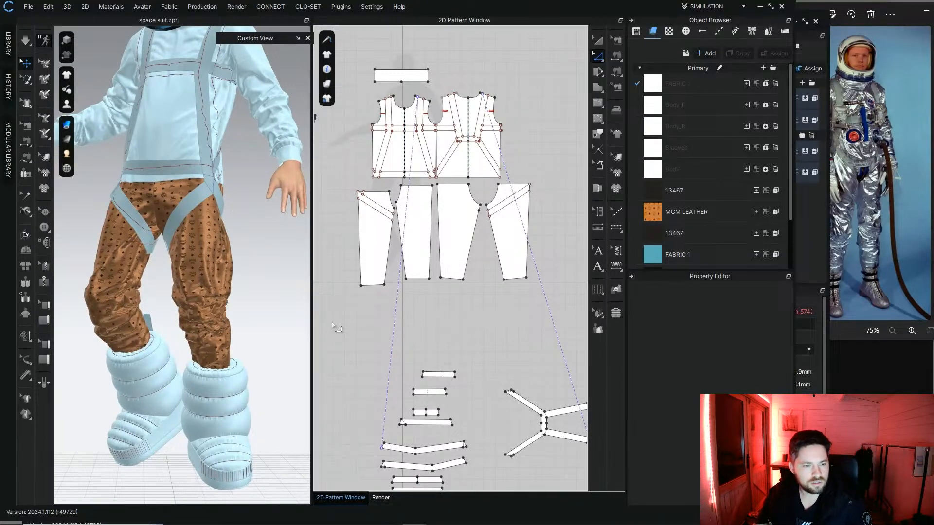
{"action": "left_click_drag", "start_coordinate": [336, 326], "coordinate": [521, 275]}
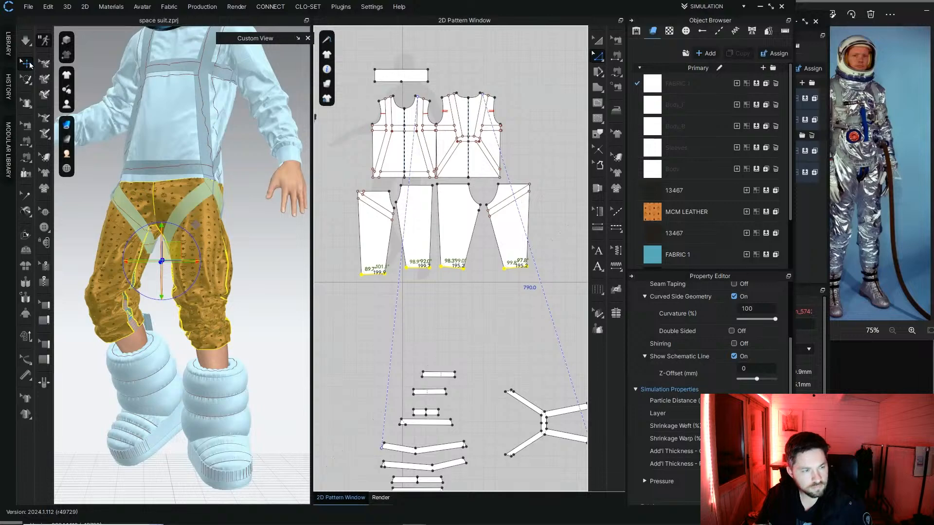
Step: Simulate the shortened trousers, check their drape above the boots from the front and both sides, and stop the simulation
{"action": "left_click", "coordinate": [24, 41]}
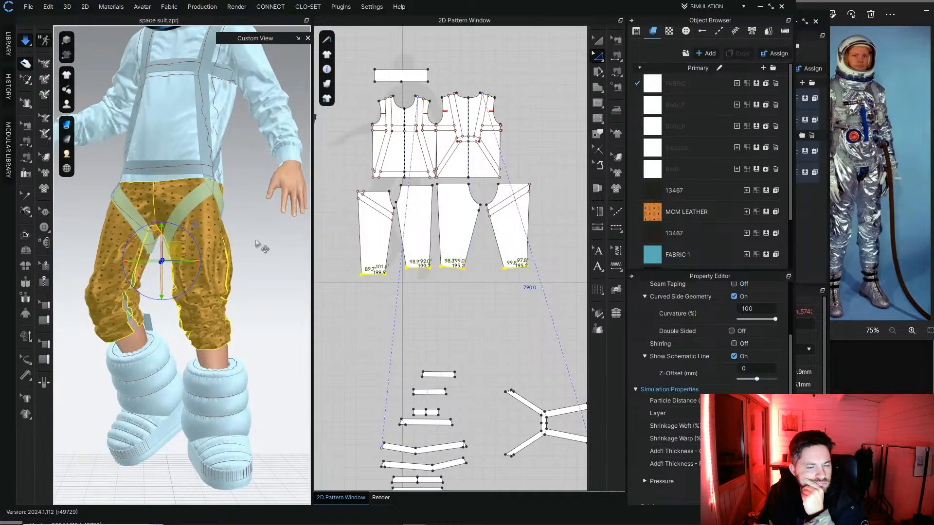
{"action": "key", "text": "space"}
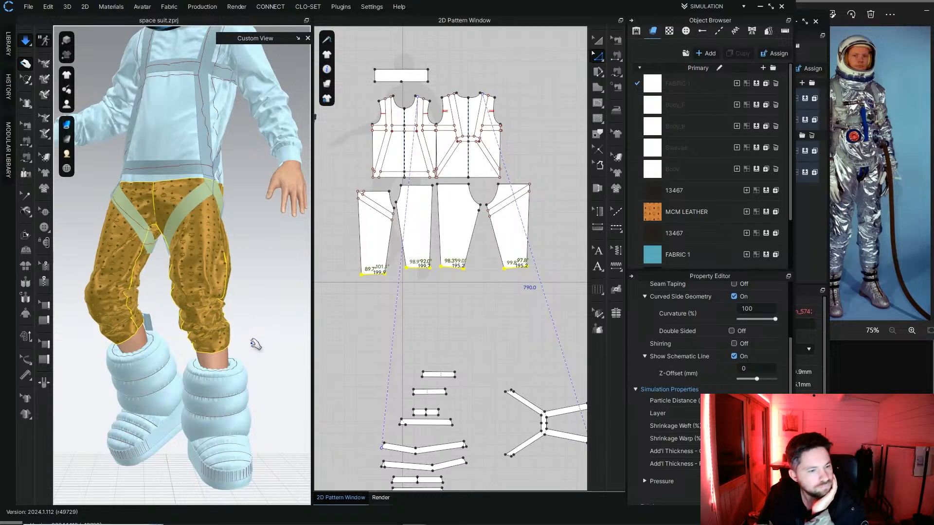
{"action": "right_click_drag", "start_coordinate": [244, 323], "coordinate": [175, 336]}
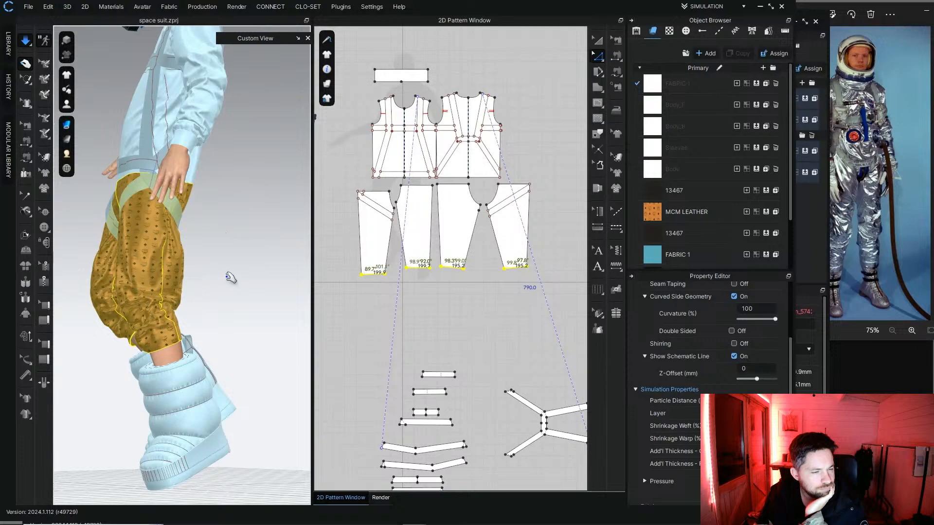
{"action": "right_click_drag", "start_coordinate": [231, 278], "coordinate": [297, 281]}
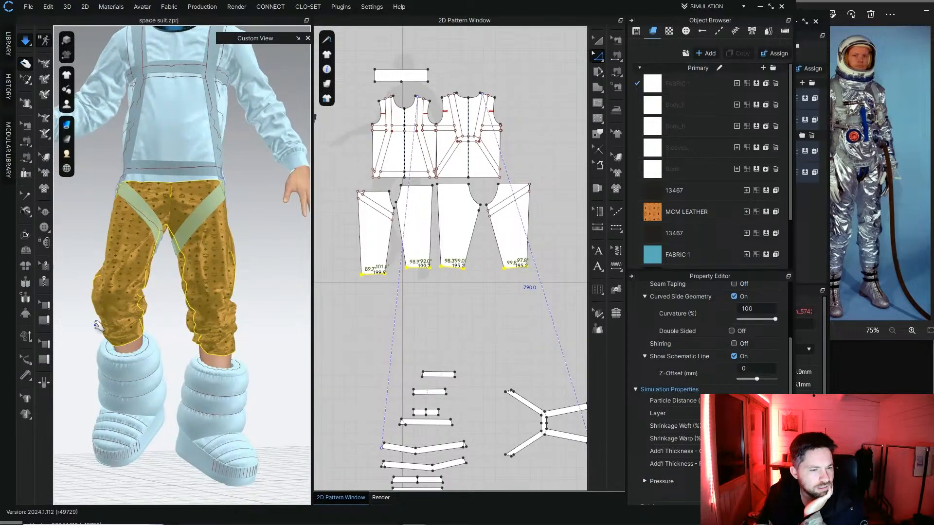
{"action": "right_click_drag", "start_coordinate": [99, 327], "coordinate": [174, 352]}
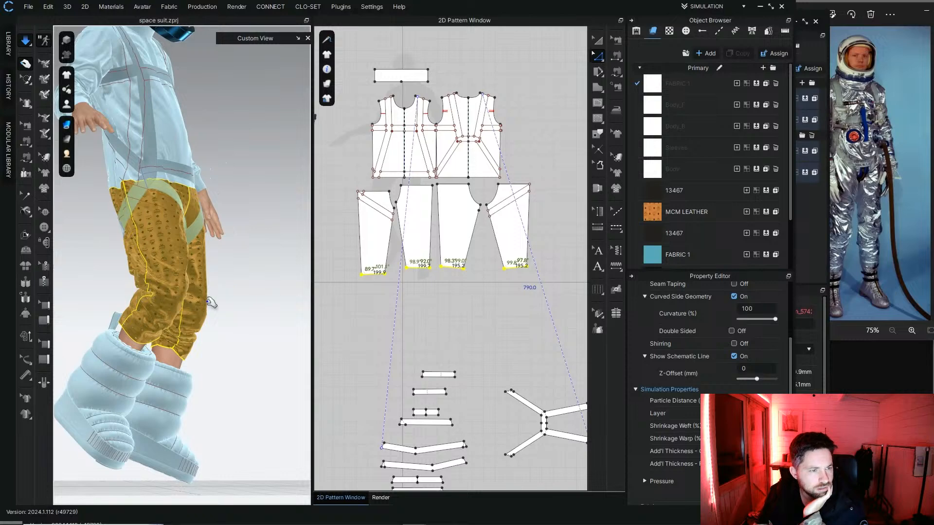
{"action": "right_click_drag", "start_coordinate": [210, 303], "coordinate": [248, 223]}
{"action": "scroll", "coordinate": [226, 225], "scroll_direction": "down", "scroll_amount": 2}
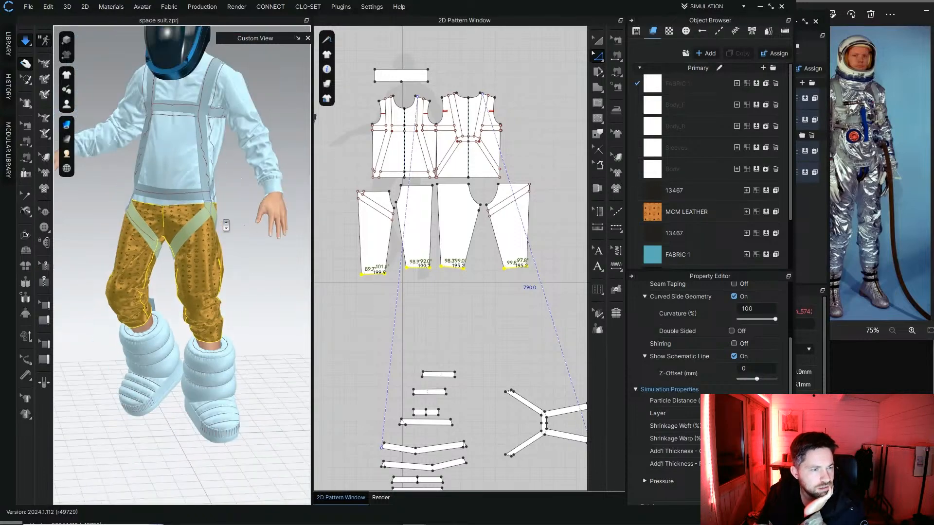
{"action": "middle_click_drag", "start_coordinate": [226, 225], "coordinate": [247, 244]}
{"action": "mouse_move", "coordinate": [270, 343]}
{"action": "right_mouse_down"}
{"action": "mouse_move", "coordinate": [171, 334]}
{"action": "mouse_move", "coordinate": [262, 342]}
{"action": "right_mouse_up"}
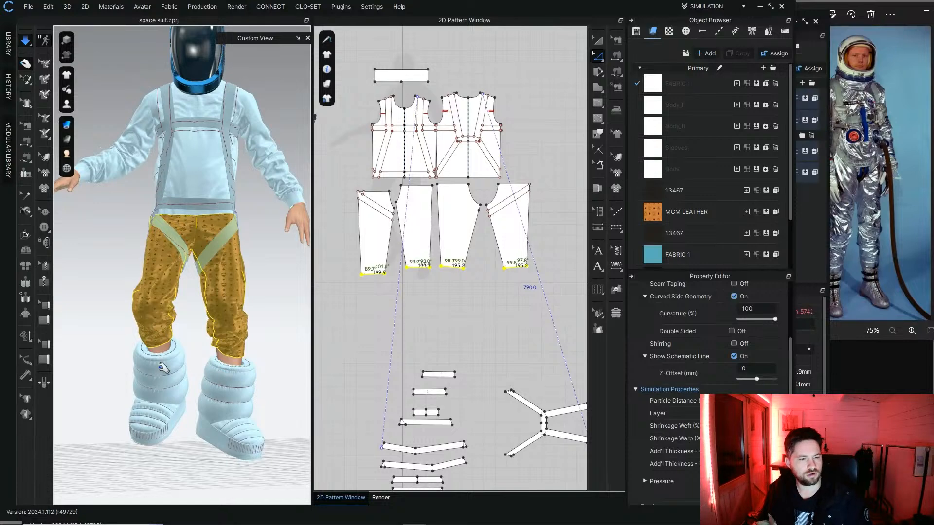
{"action": "key", "text": "space"}
{"action": "left_click", "coordinate": [270, 307]}
{"action": "scroll", "coordinate": [269, 307], "scroll_direction": "down", "scroll_amount": 2}
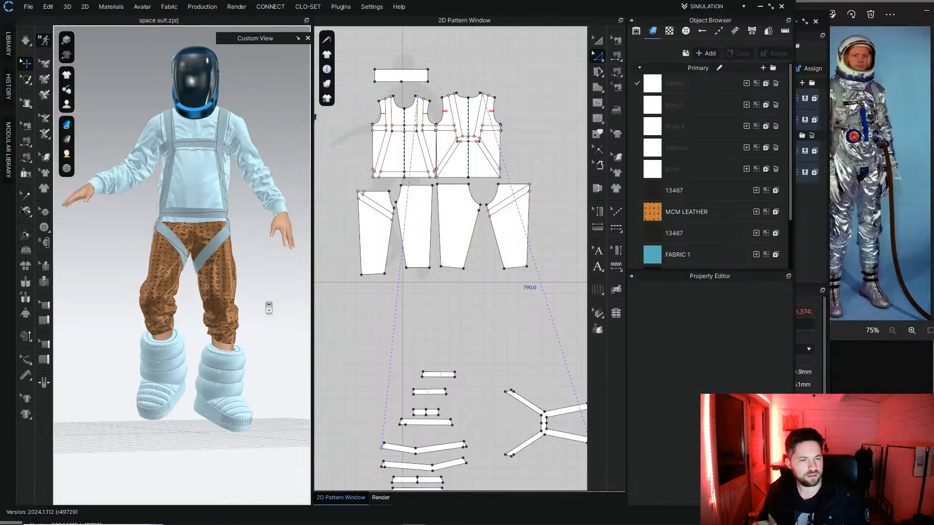
{"action": "scroll", "coordinate": [268, 307], "scroll_direction": "up", "scroll_amount": 2}
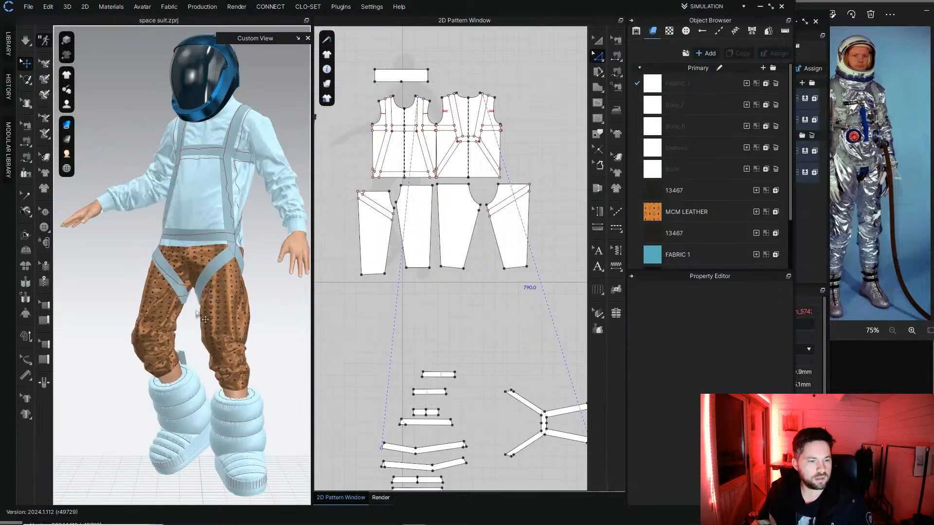
Step: Bring up the render preview and frame the whole suited figure, from helmet to boots, against the nebula background
{"action": "left_click", "coordinate": [380, 498]}
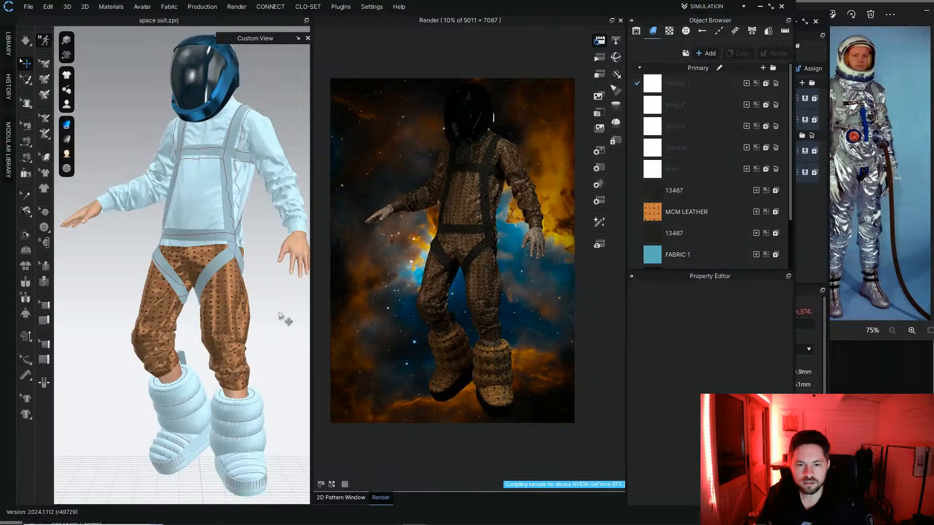
{"action": "scroll", "coordinate": [281, 316], "scroll_direction": "down", "scroll_amount": 2}
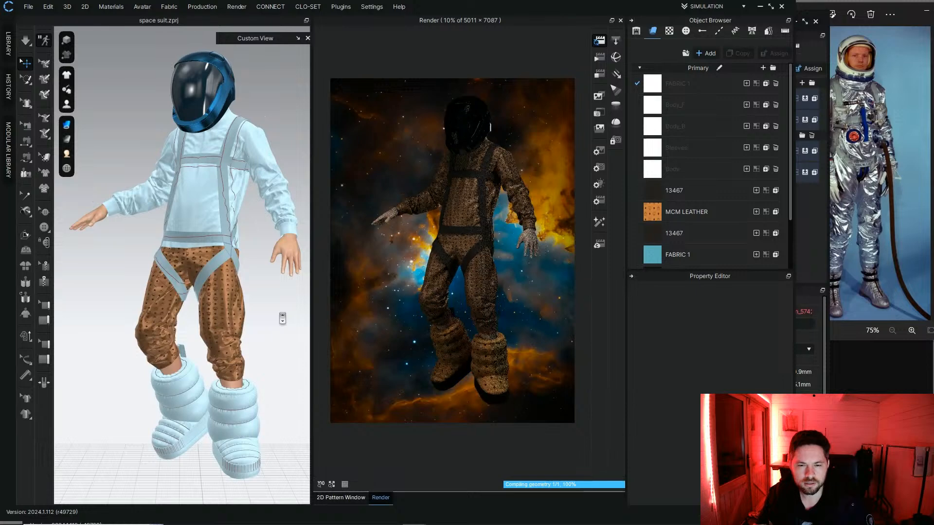
{"action": "middle_click_drag", "start_coordinate": [284, 316], "coordinate": [276, 317]}
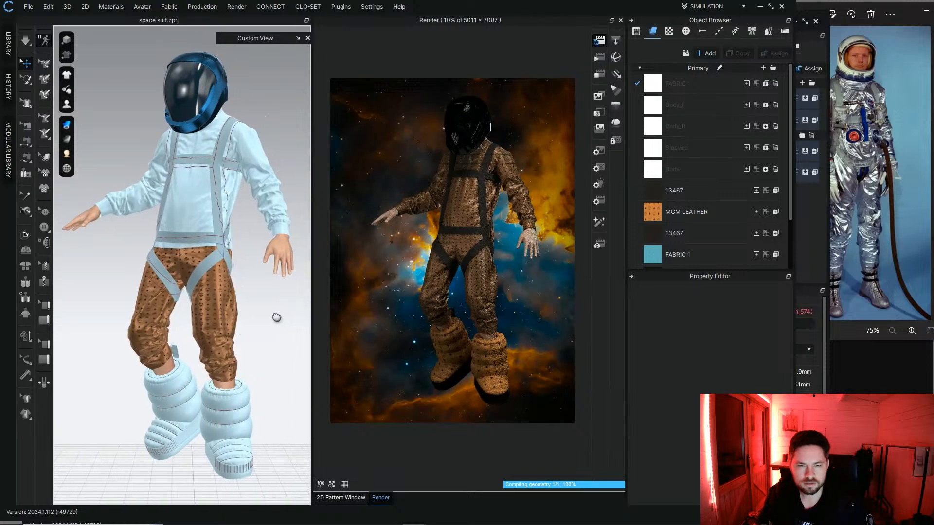
{"action": "scroll", "coordinate": [274, 316], "scroll_direction": "down", "scroll_amount": 1}
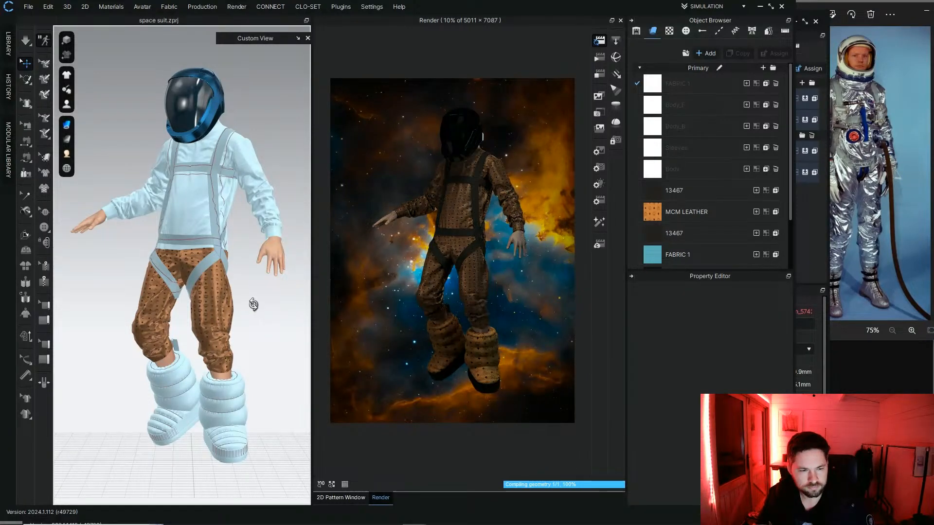
Step: Stop the running render, reframe the suited figure slightly, and update Custom_View_1 to this camera position
{"action": "right_click_drag", "start_coordinate": [253, 305], "coordinate": [252, 296]}
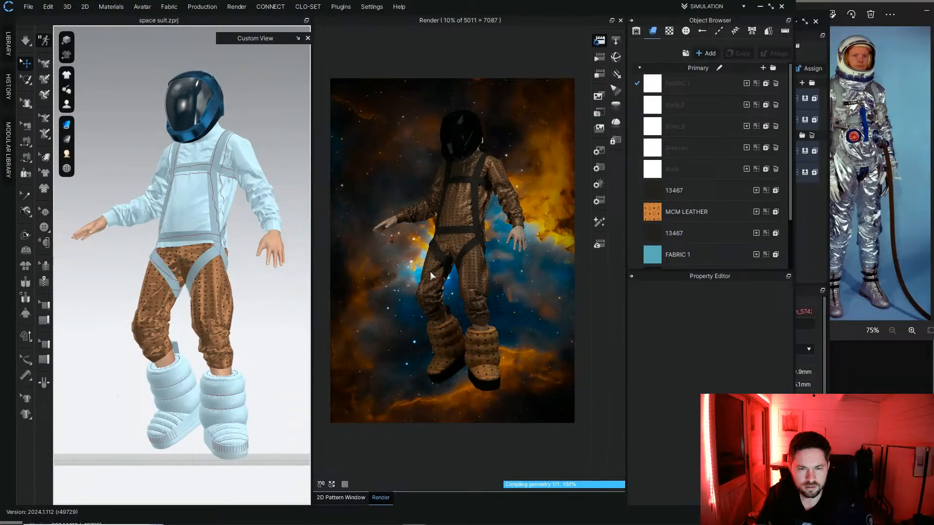
{"action": "left_click", "coordinate": [600, 74]}
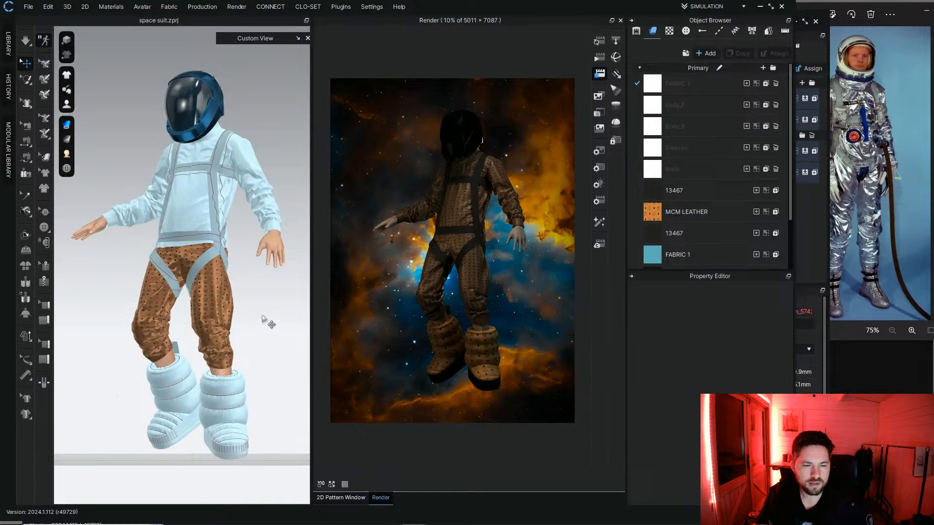
{"action": "middle_click_drag", "start_coordinate": [266, 320], "coordinate": [265, 327]}
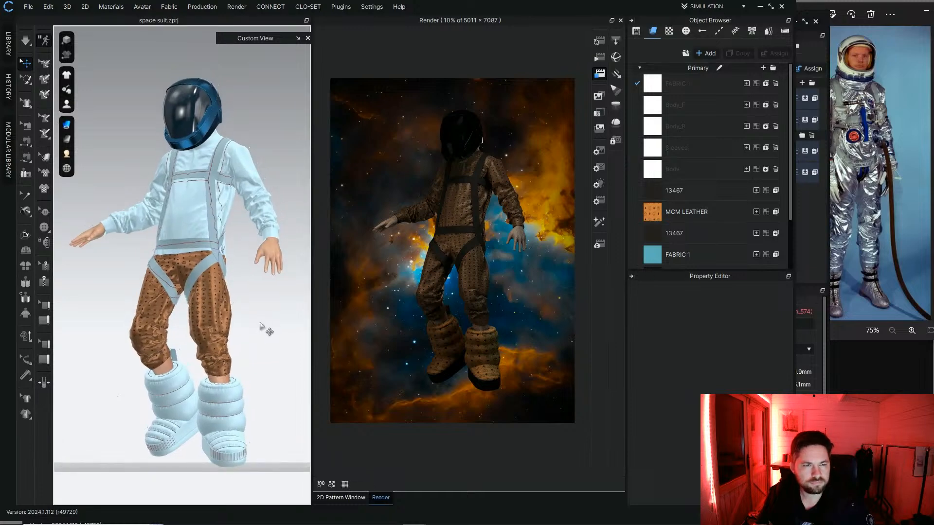
{"action": "left_click", "coordinate": [298, 38]}
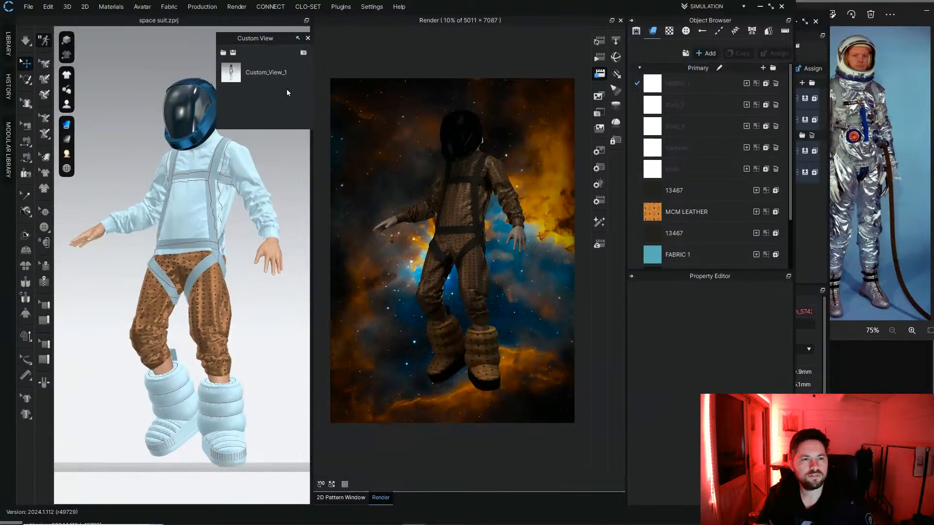
{"action": "right_click", "coordinate": [285, 77]}
{"action": "left_click", "coordinate": [294, 91]}
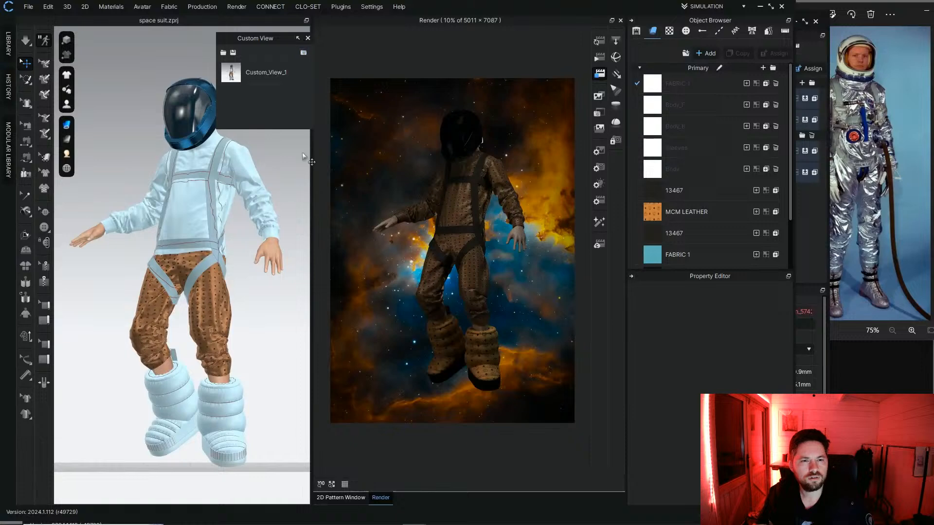
Step: Set the light preset to Studio_Vivid, re-render the space suit scene, and stop the render
{"action": "left_click", "coordinate": [599, 184]}
{"action": "left_click", "coordinate": [722, 299]}
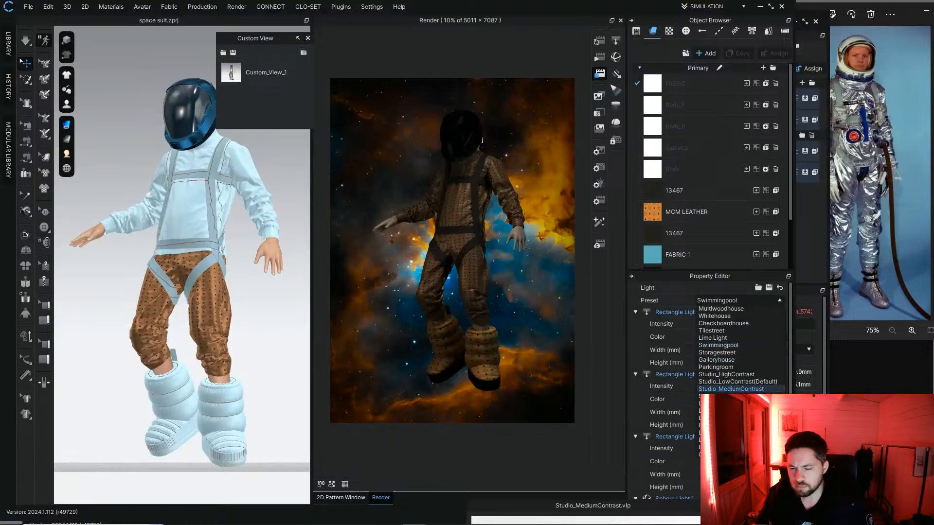
{"action": "left_click", "coordinate": [753, 389]}
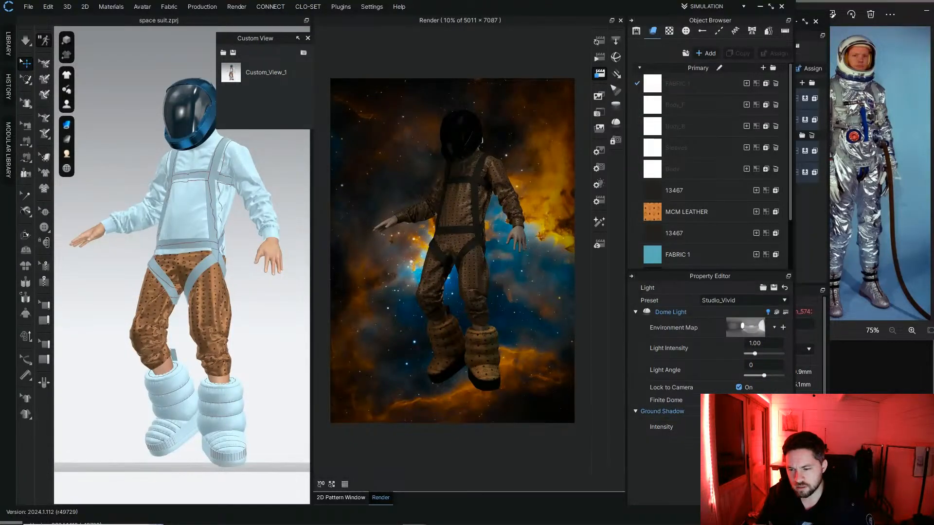
{"action": "left_click", "coordinate": [600, 39]}
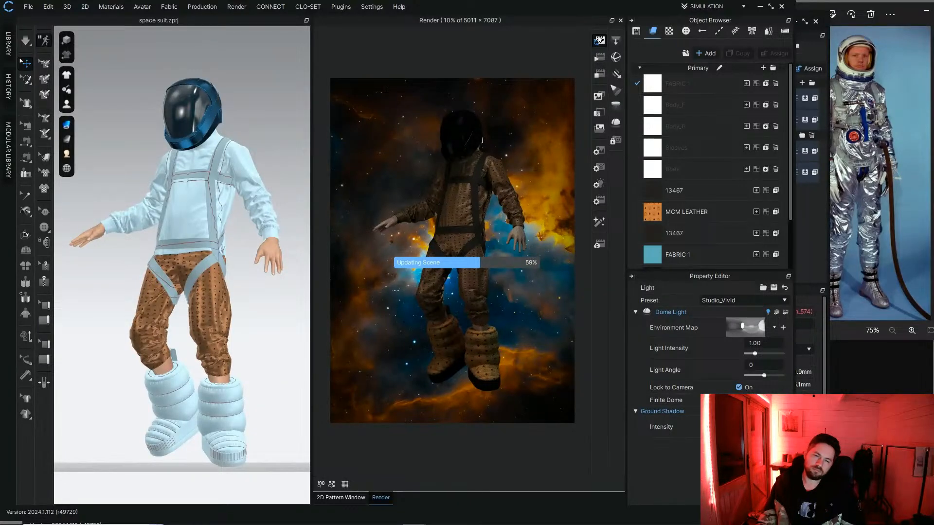
{"action": "left_click", "coordinate": [599, 40]}
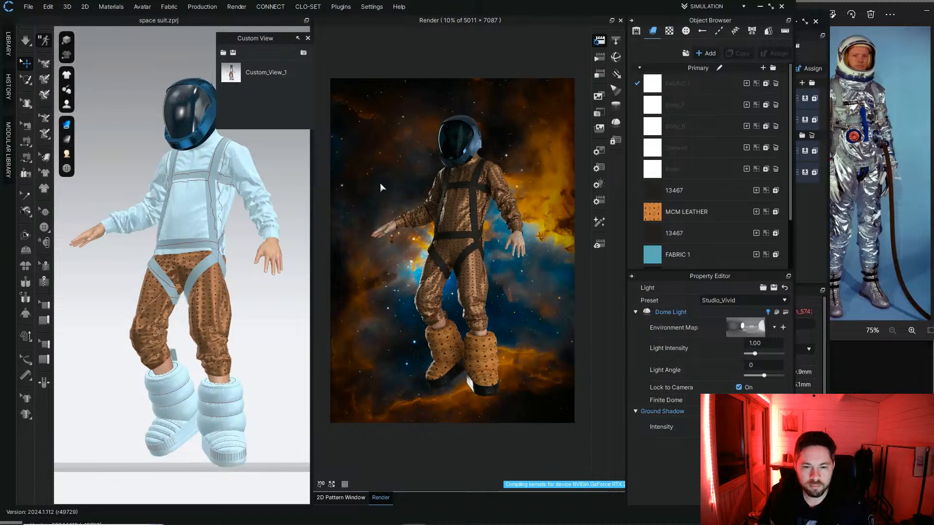
{"action": "left_click", "coordinate": [599, 74]}
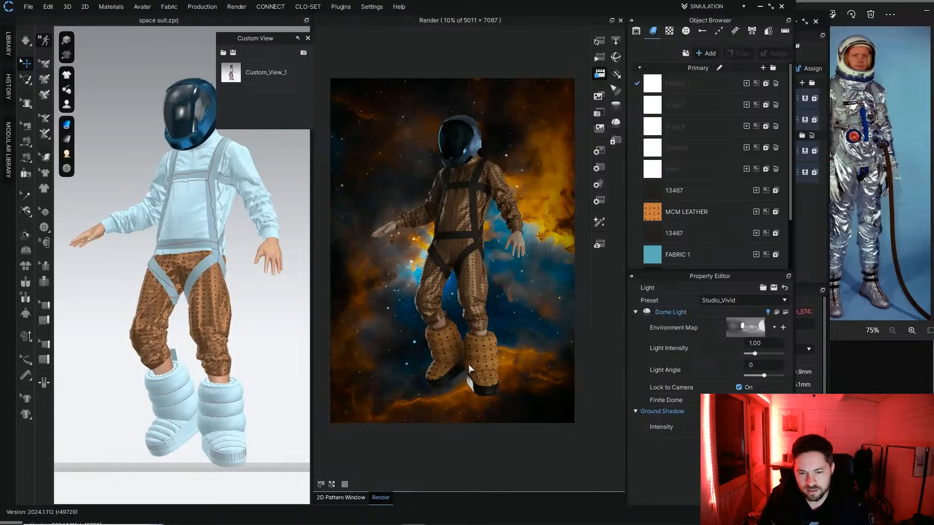
Step: Select all patterns sharing the lower MCM LEATHER fabric and assign the orange MCM LEATHER fabric to them
{"action": "left_click", "coordinate": [351, 497]}
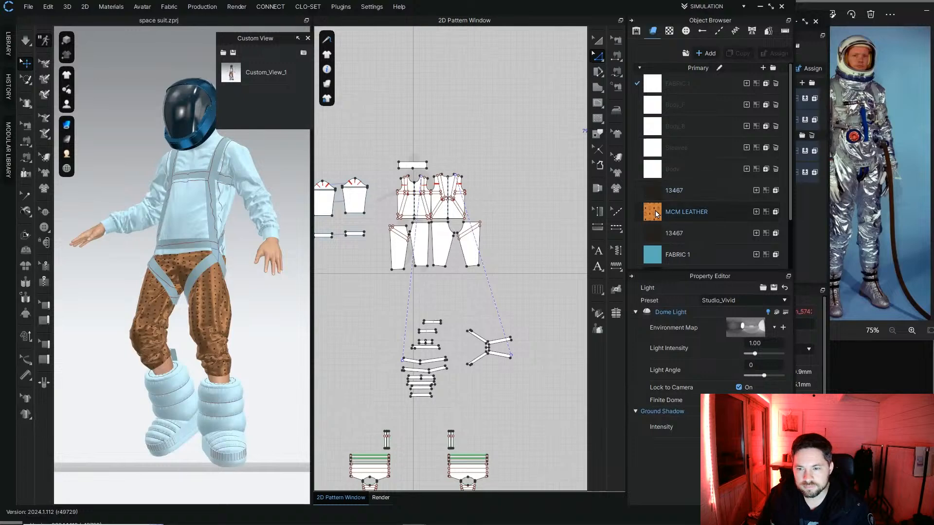
{"action": "scroll", "coordinate": [656, 214], "scroll_direction": "down", "scroll_amount": 2}
{"action": "left_click", "coordinate": [656, 255]}
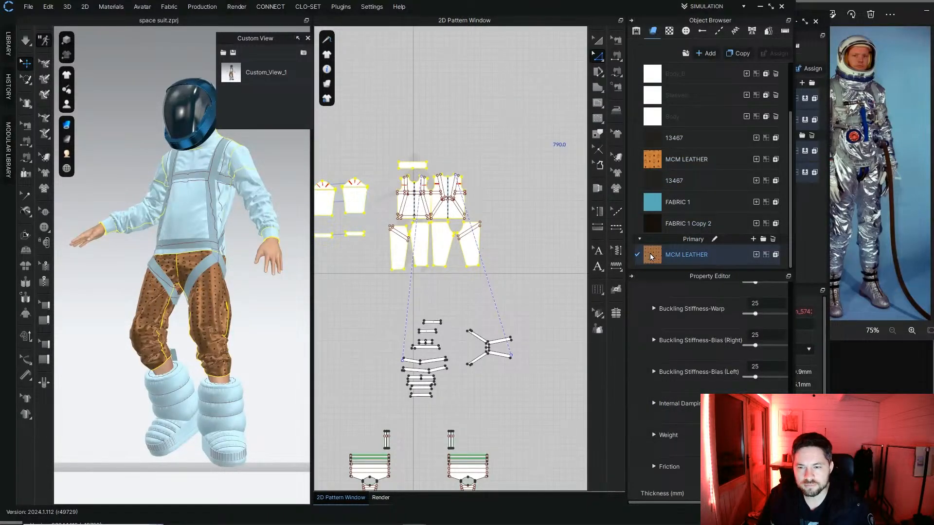
{"action": "left_click", "coordinate": [470, 246]}
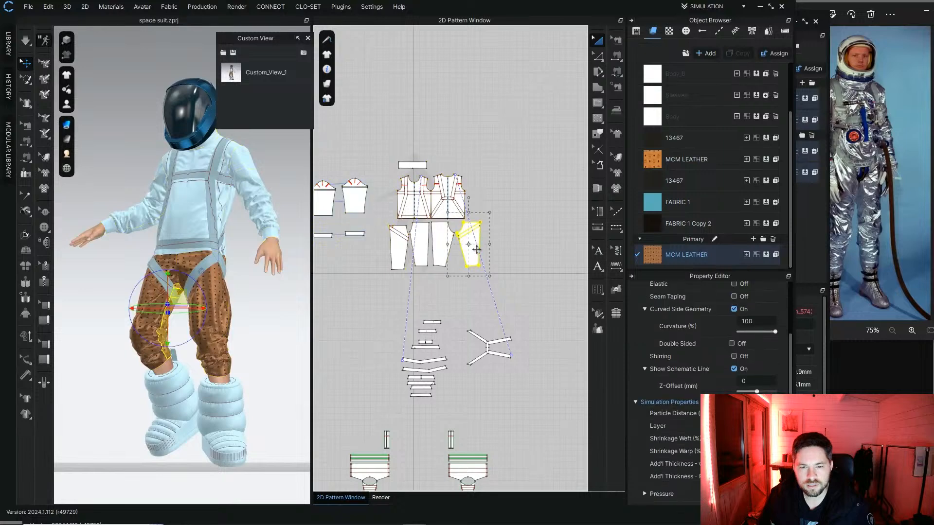
{"action": "right_click", "coordinate": [475, 246]}
{"action": "mouse_move", "coordinate": [549, 8]}
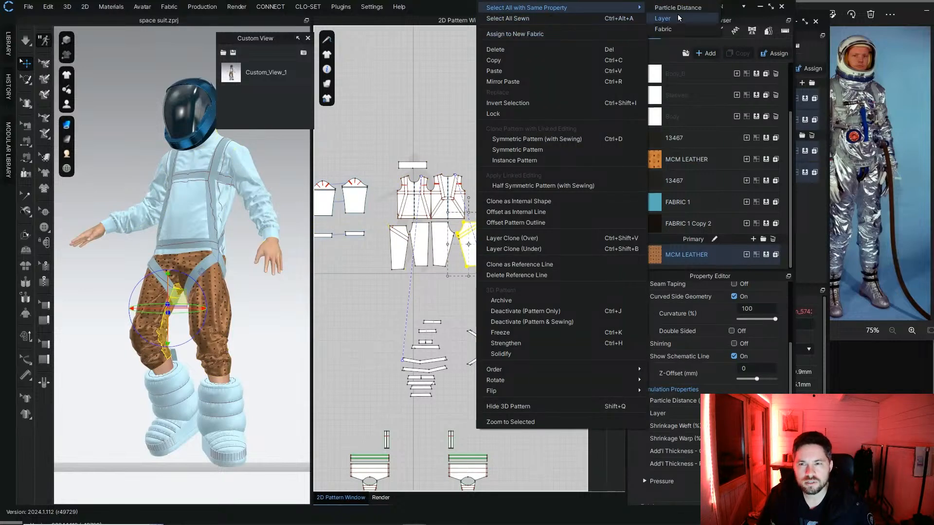
{"action": "left_click", "coordinate": [679, 30]}
{"action": "left_click_drag", "start_coordinate": [652, 159], "coordinate": [470, 249]}
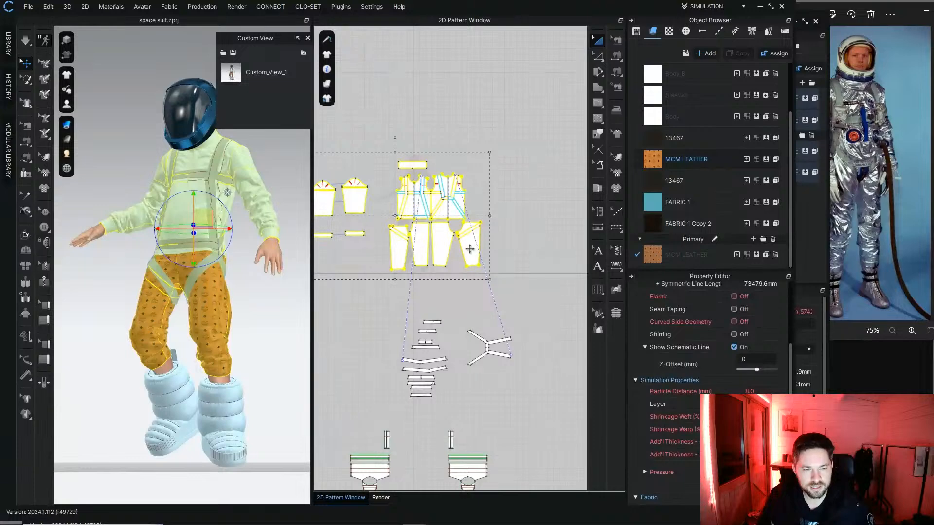
Step: Check the new leather print on the trousers, restore Custom_View_1, re-render the scene, and stop the render
{"action": "left_click", "coordinate": [535, 227]}
{"action": "scroll", "coordinate": [200, 308], "scroll_direction": "up", "scroll_amount": 5}
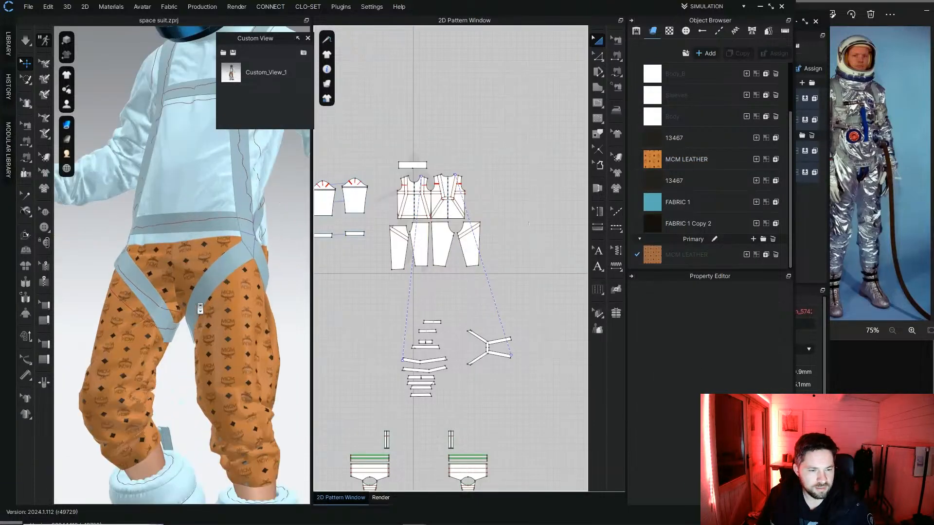
{"action": "scroll", "coordinate": [200, 308], "scroll_direction": "up", "scroll_amount": 2}
{"action": "middle_click_drag", "start_coordinate": [200, 308], "coordinate": [204, 267]}
{"action": "double_click", "coordinate": [234, 74]}
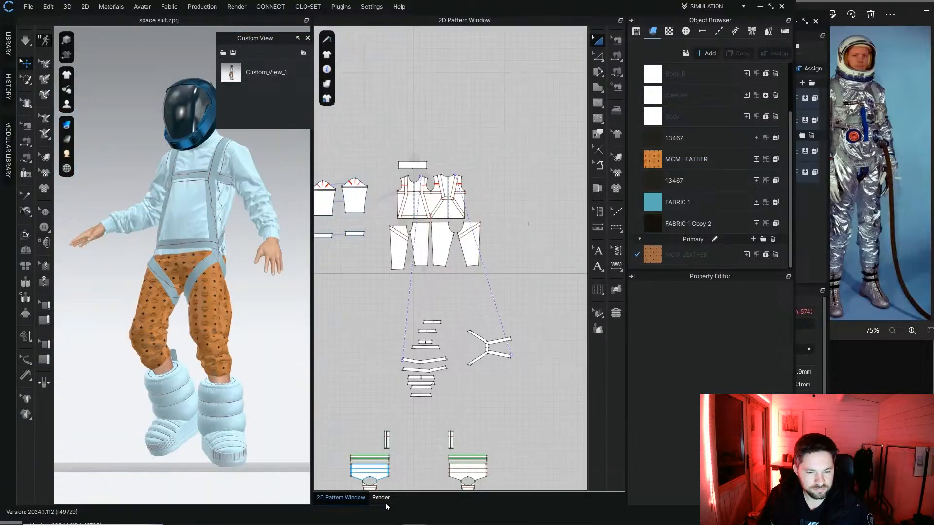
{"action": "left_click", "coordinate": [382, 498]}
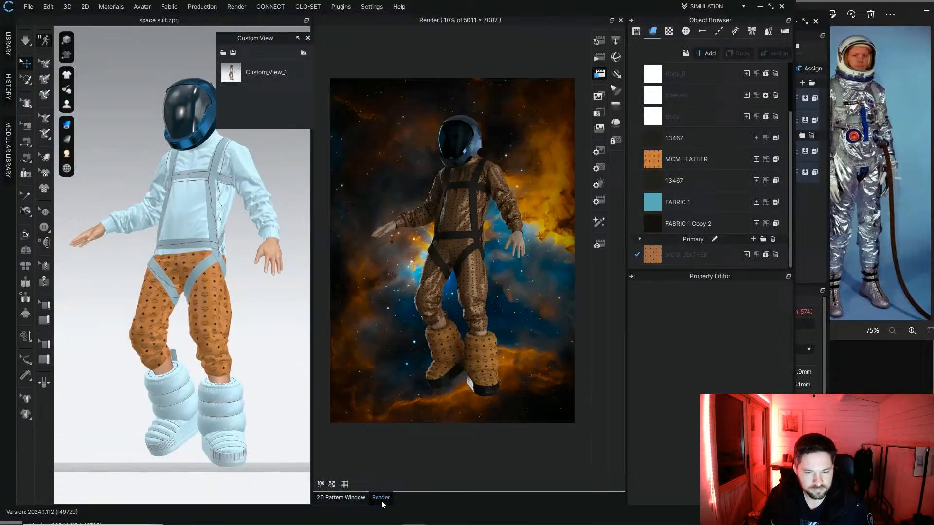
{"action": "left_click", "coordinate": [599, 41]}
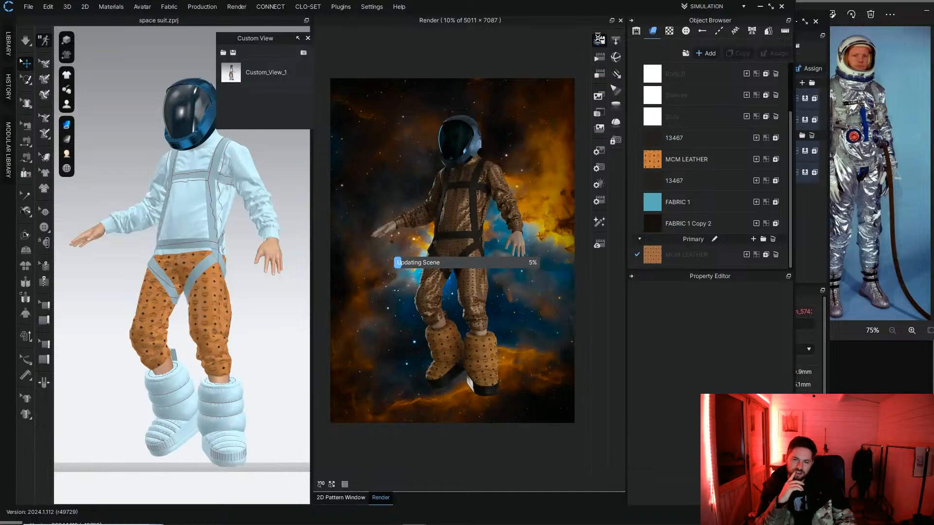
{"action": "left_click", "coordinate": [599, 39]}
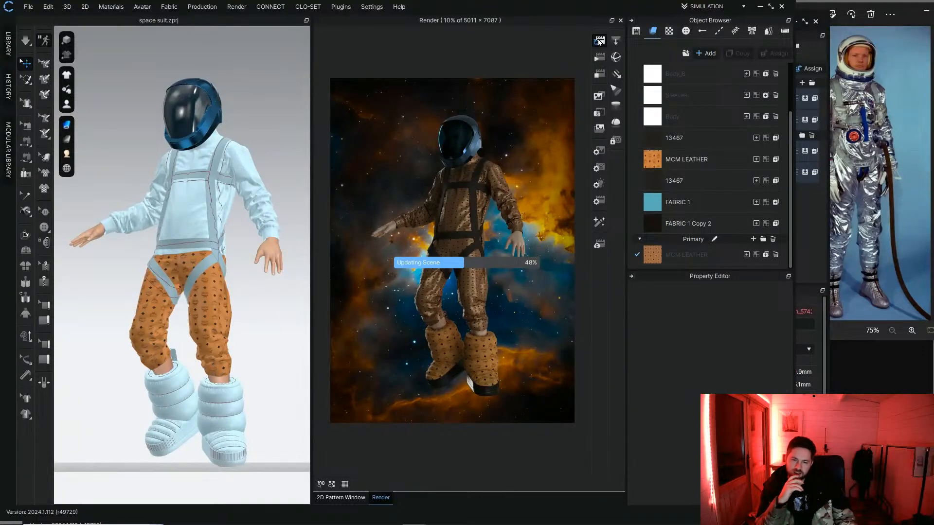
{"action": "left_click", "coordinate": [599, 40]}
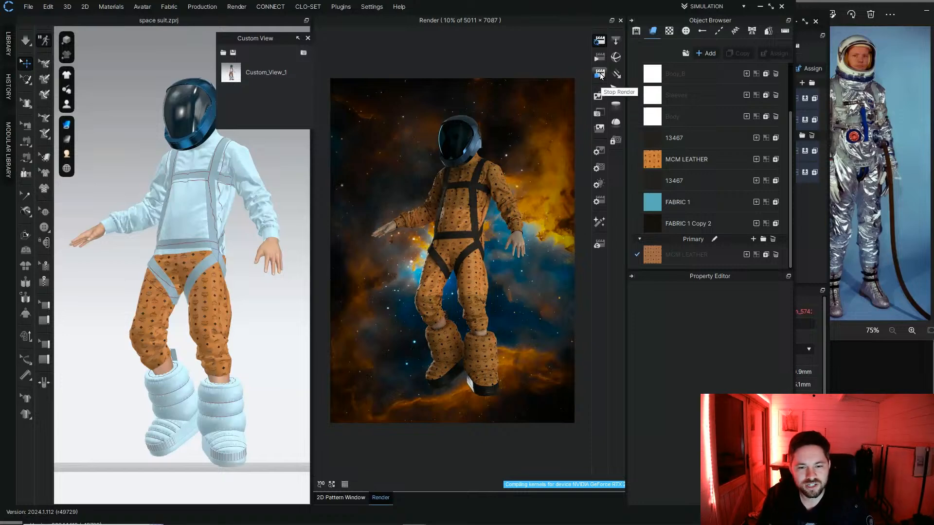
{"action": "left_click", "coordinate": [601, 75]}
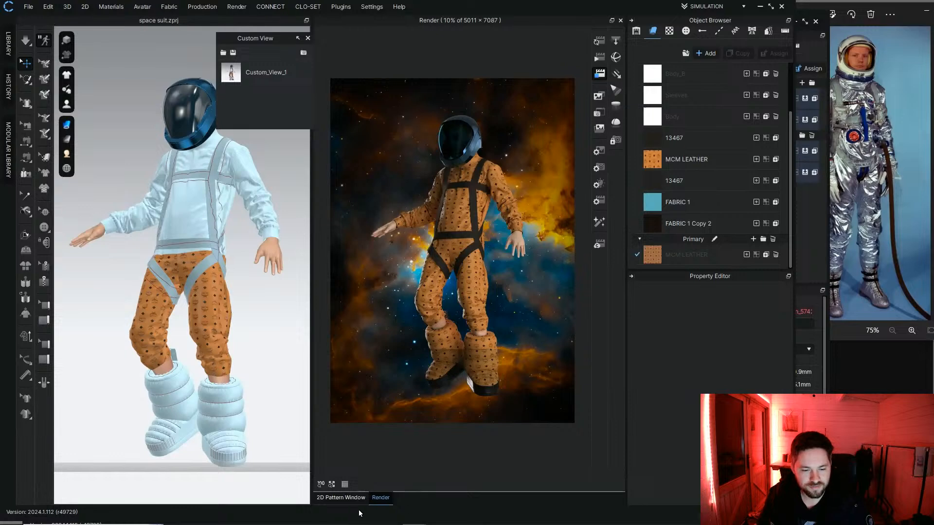
Step: Set the 2D pattern window's garment rendering style to Front Texture Surface
{"action": "left_click", "coordinate": [341, 497]}
{"action": "scroll", "coordinate": [480, 273], "scroll_direction": "up", "scroll_amount": 5}
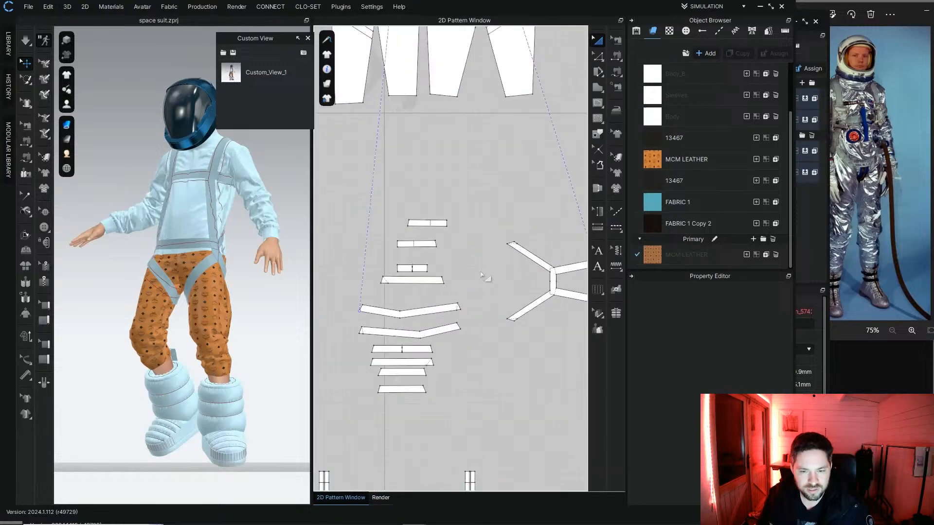
{"action": "scroll", "coordinate": [432, 274], "scroll_direction": "up", "scroll_amount": 3}
{"action": "middle_click_drag", "start_coordinate": [414, 278], "coordinate": [464, 208]}
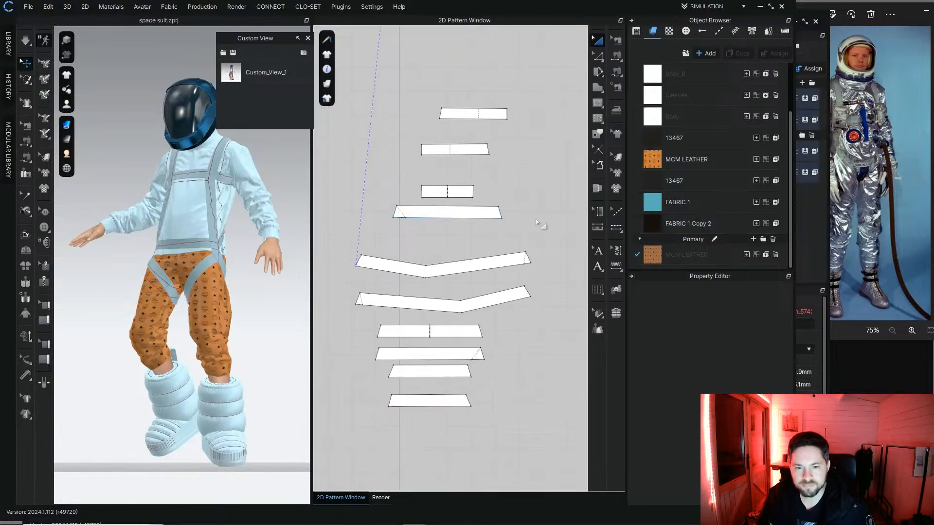
{"action": "left_click", "coordinate": [327, 85]}
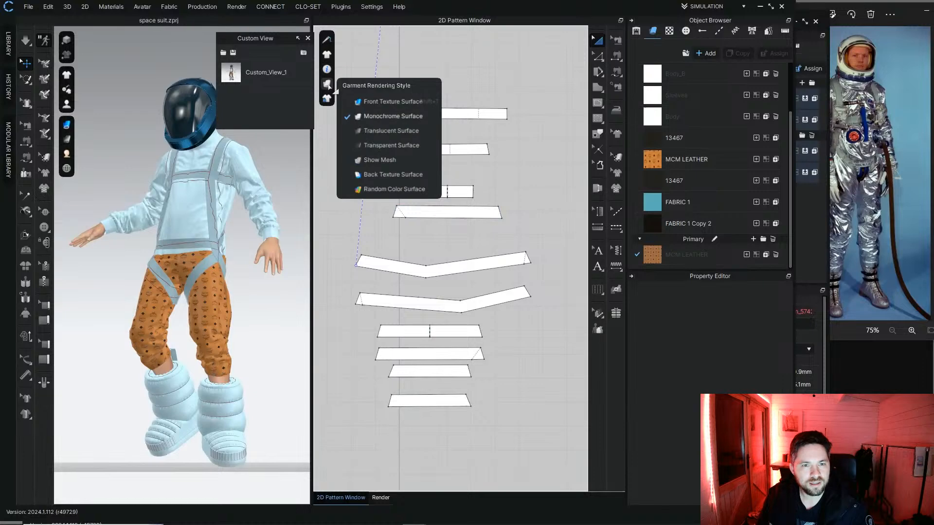
{"action": "left_click", "coordinate": [386, 101]}
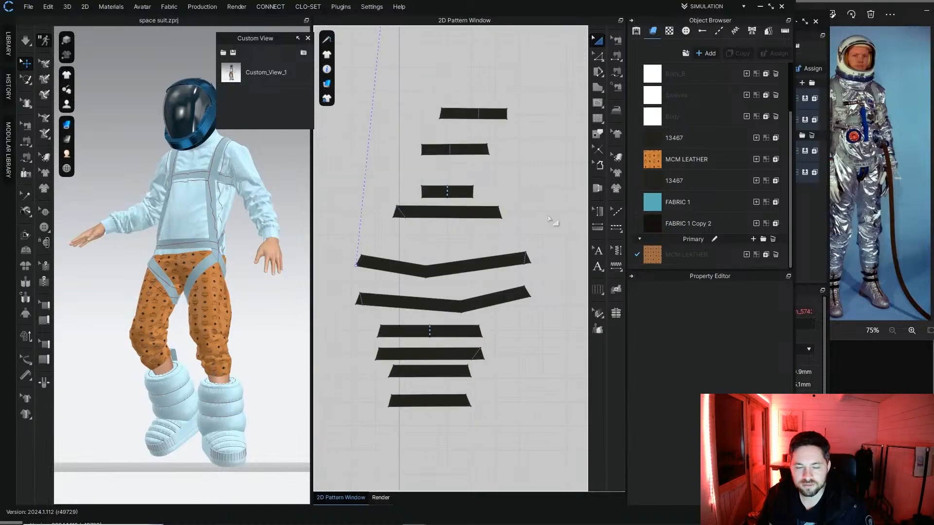
Step: Unfreeze the back strap pattern on one boot so its own texture is displayed
{"action": "scroll", "coordinate": [439, 391], "scroll_direction": "up", "scroll_amount": 8}
{"action": "scroll", "coordinate": [439, 394], "scroll_direction": "down", "scroll_amount": 12}
{"action": "middle_click_drag", "start_coordinate": [440, 395], "coordinate": [447, 107]}
{"action": "right_click_drag", "start_coordinate": [268, 350], "coordinate": [168, 321]}
{"action": "scroll", "coordinate": [167, 321], "scroll_direction": "up", "scroll_amount": 4}
{"action": "middle_click_drag", "start_coordinate": [167, 321], "coordinate": [177, 266]}
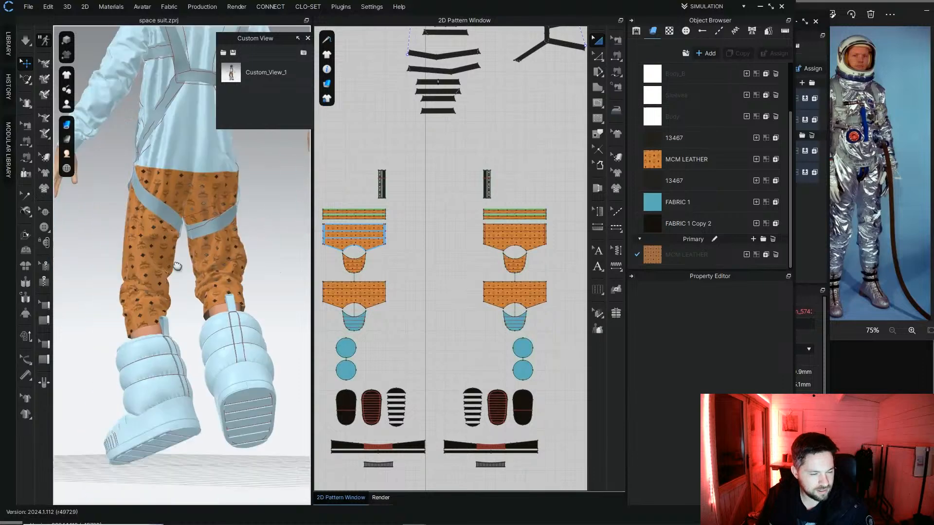
{"action": "scroll", "coordinate": [177, 267], "scroll_direction": "up", "scroll_amount": 3}
{"action": "left_click", "coordinate": [251, 284]}
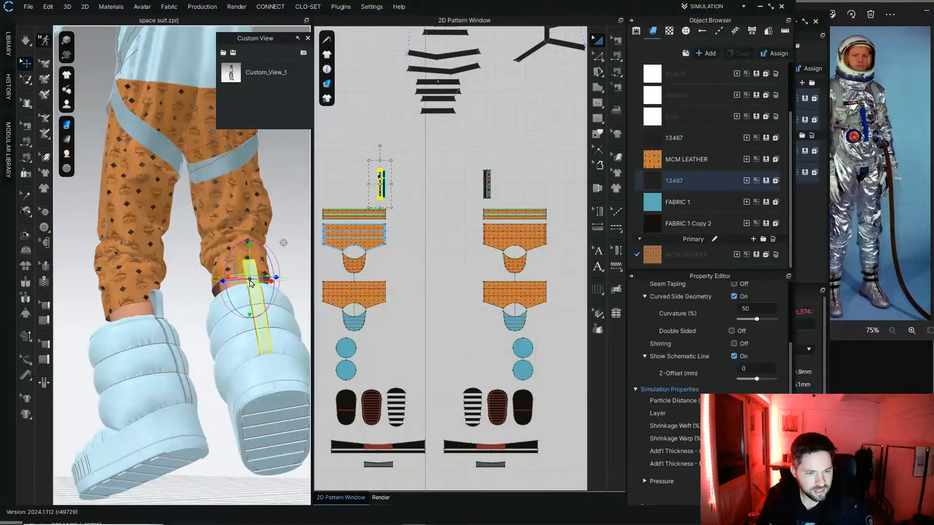
{"action": "right_click", "coordinate": [251, 284]}
{"action": "left_click", "coordinate": [296, 78]}
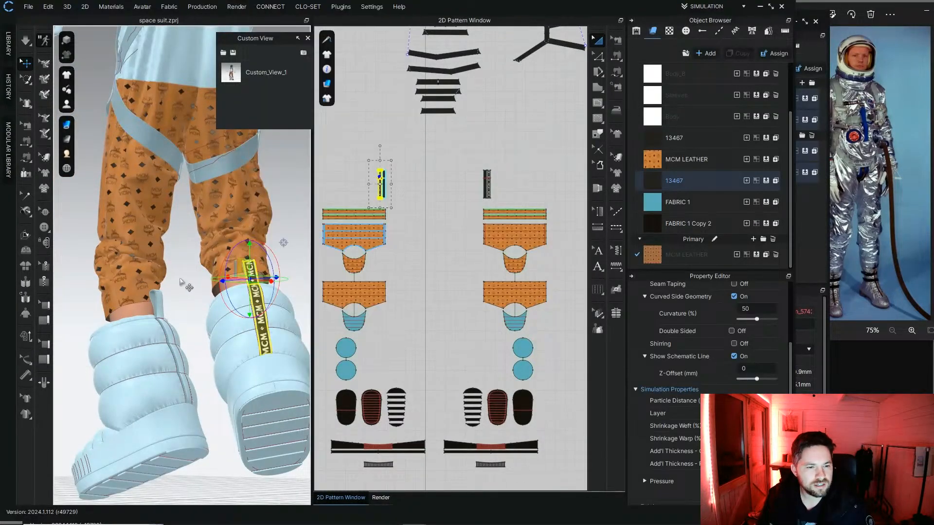
{"action": "left_click", "coordinate": [183, 282]}
{"action": "right_click_drag", "start_coordinate": [182, 283], "coordinate": [221, 323]}
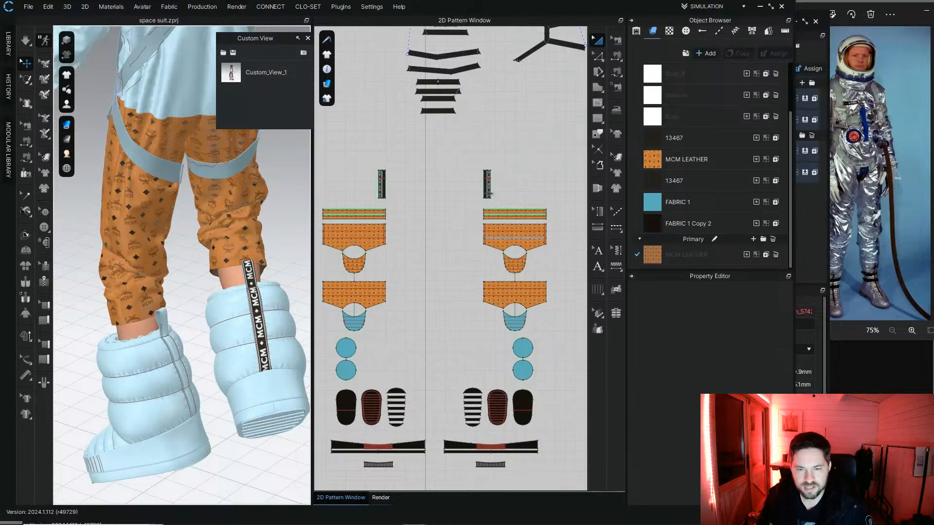
Step: Duplicate the MCM strap LOGO-2-01 graphic used on the boot's strap
{"action": "scroll", "coordinate": [491, 185], "scroll_direction": "up", "scroll_amount": 5}
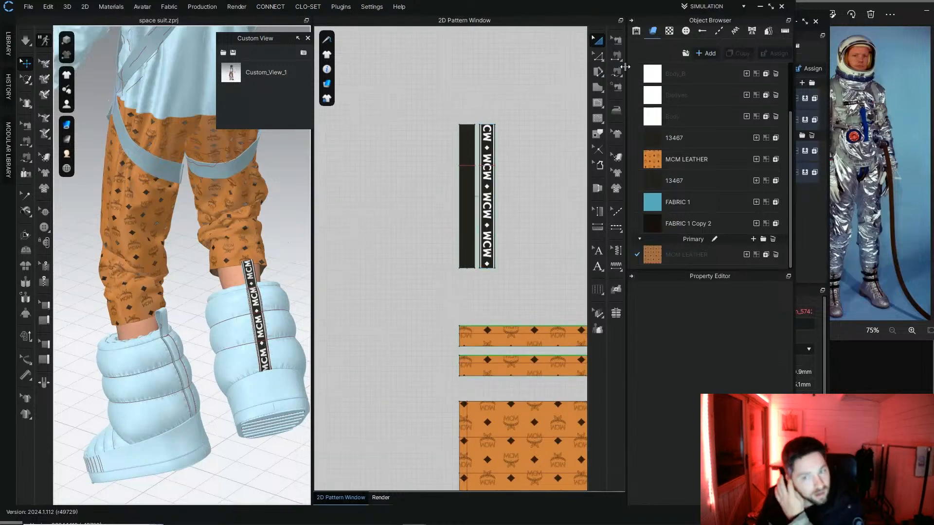
{"action": "left_click", "coordinate": [669, 31]}
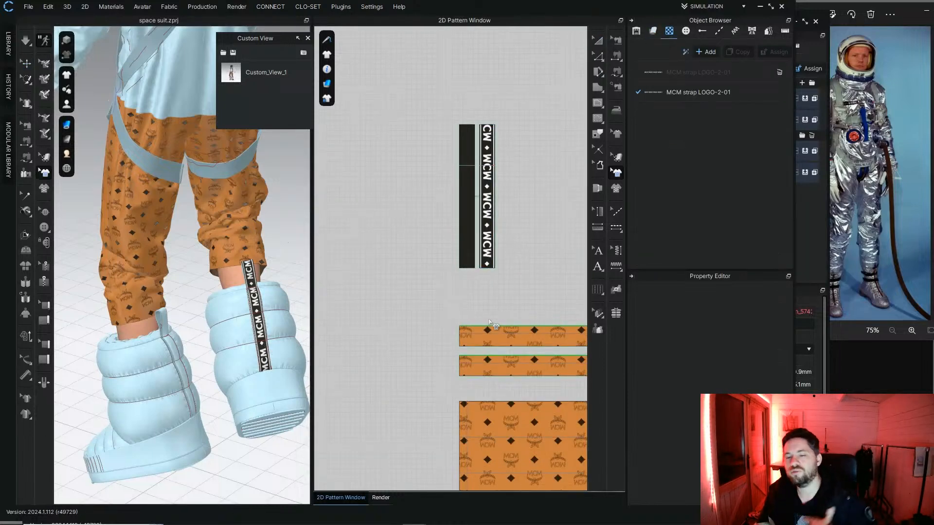
{"action": "left_click", "coordinate": [489, 187]}
{"action": "left_click", "coordinate": [678, 97]}
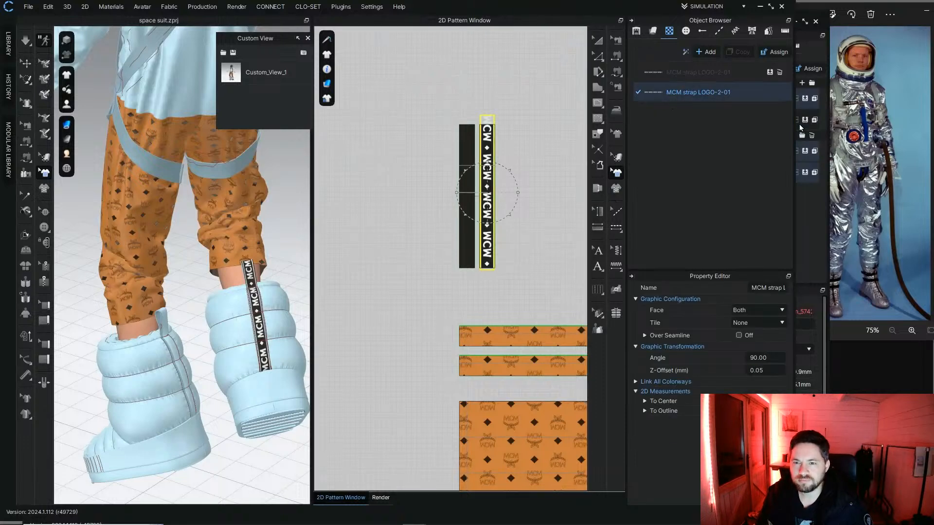
{"action": "left_click", "coordinate": [738, 52]}
Step: Place the MCM strap LOGO-2-01 Copy 1 graphic on the lowest black harness strap pattern
{"action": "scroll", "coordinate": [415, 232], "scroll_direction": "down", "scroll_amount": 10}
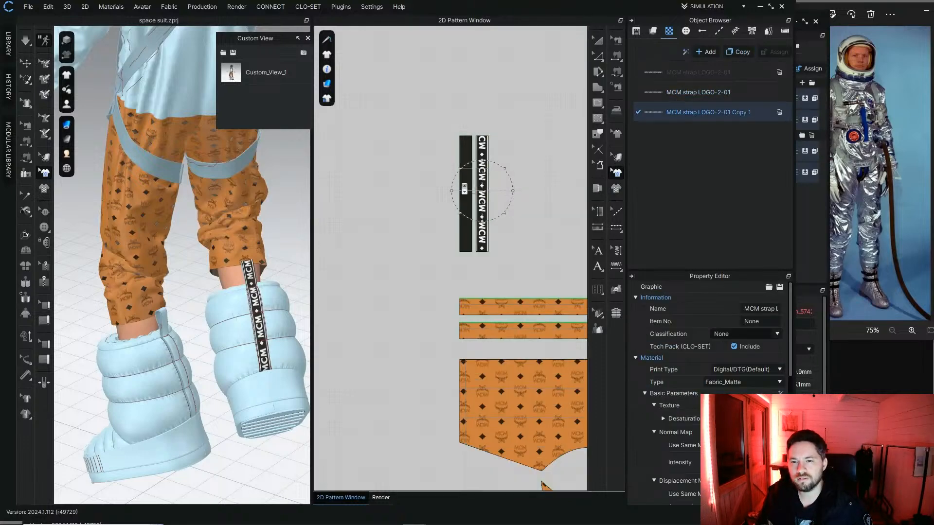
{"action": "scroll", "coordinate": [415, 228], "scroll_direction": "up", "scroll_amount": 10}
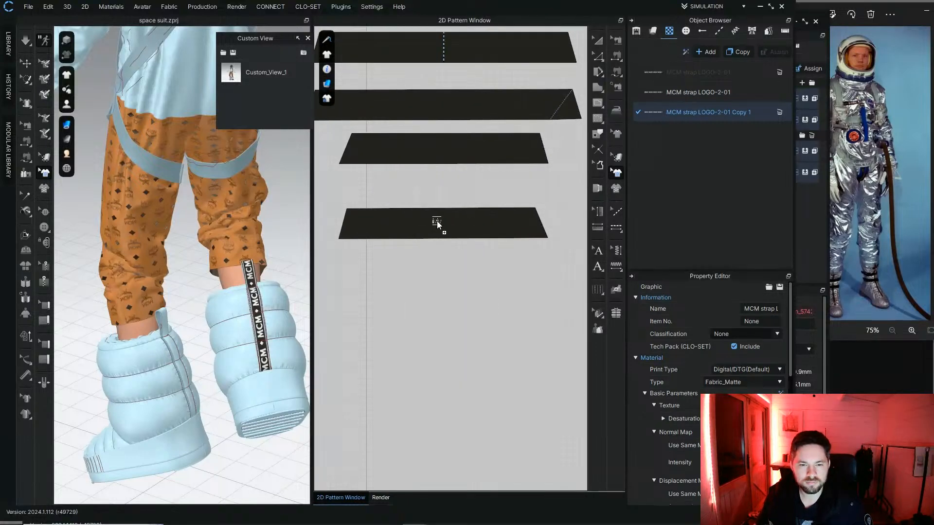
{"action": "left_click", "coordinate": [440, 223]}
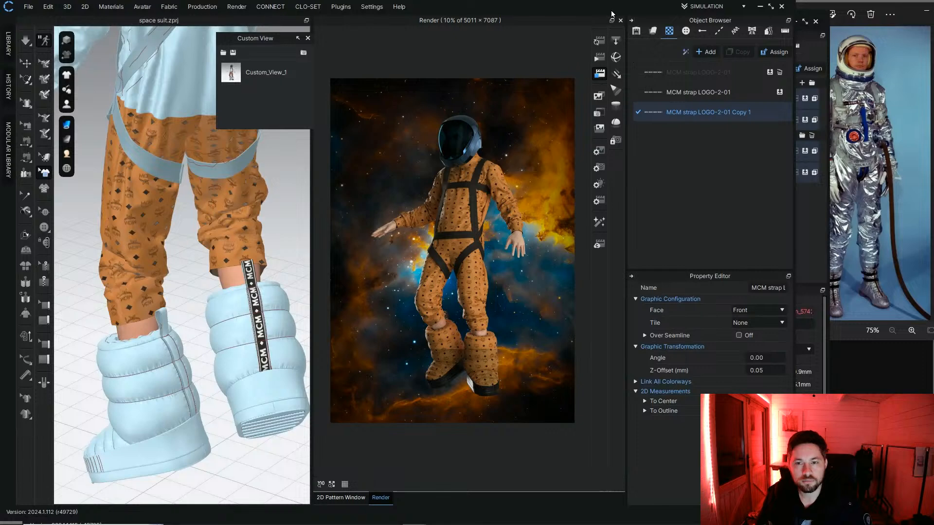
{"action": "left_click", "coordinate": [341, 497]}
{"action": "left_click", "coordinate": [66, 125]}
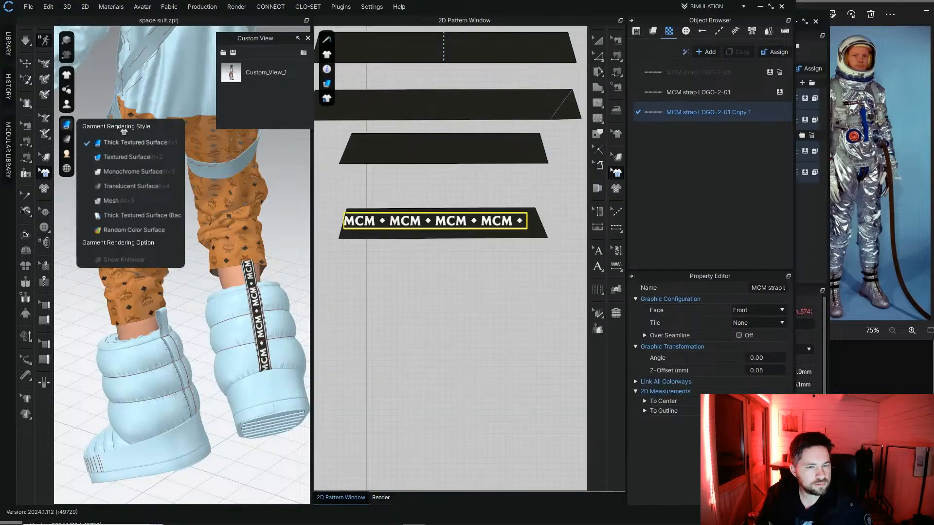
Step: Enlarge the placed logo graphic so its white border lines run along both long edges of the strap
{"action": "left_click", "coordinate": [437, 218]}
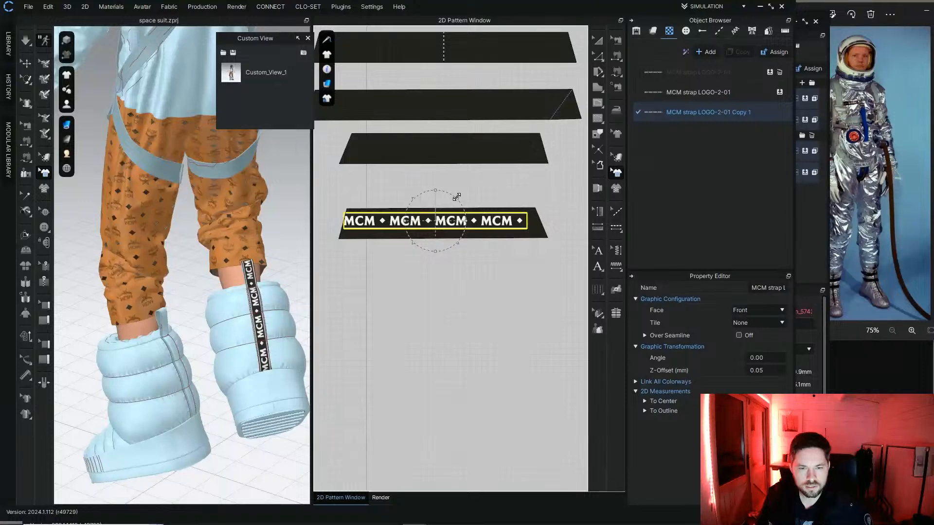
{"action": "left_click_drag", "start_coordinate": [456, 196], "coordinate": [480, 186]}
{"action": "scroll", "coordinate": [452, 226], "scroll_direction": "up", "scroll_amount": 5}
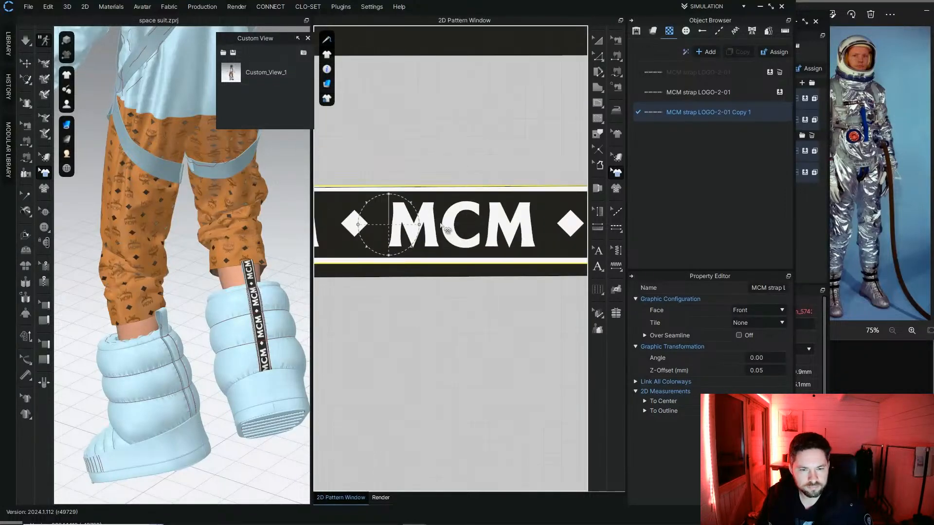
{"action": "scroll", "coordinate": [442, 232], "scroll_direction": "down", "scroll_amount": 3}
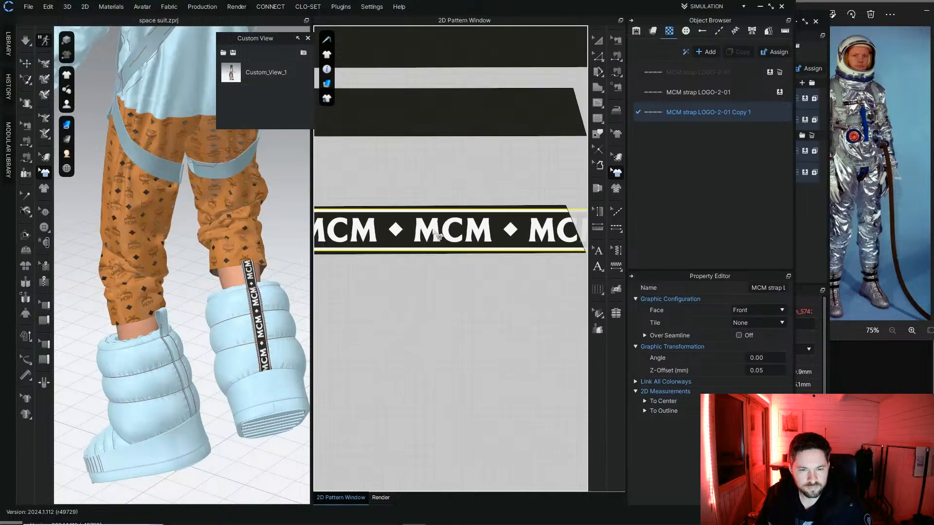
{"action": "scroll", "coordinate": [436, 237], "scroll_direction": "down", "scroll_amount": 3}
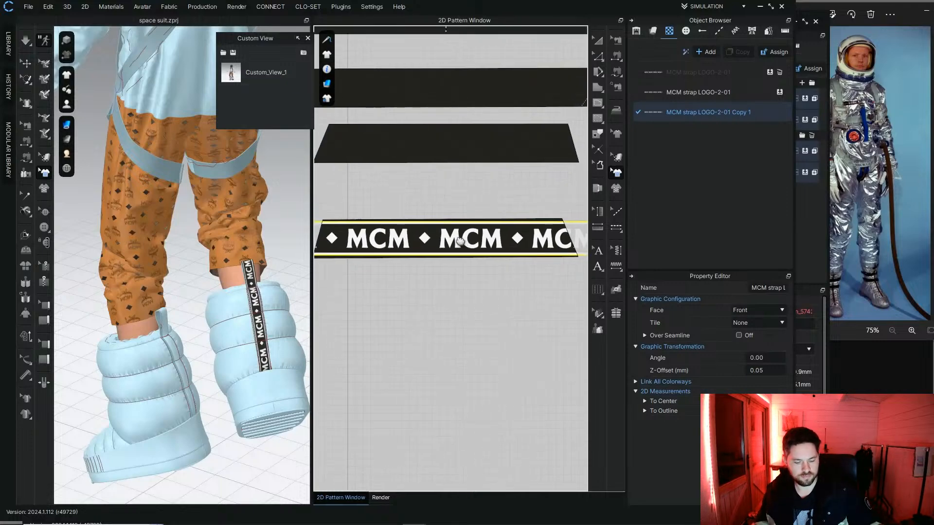
Step: Copy the enlarged logo graphic onto the next two straight strap patterns above it, centred across their width
{"action": "left_click_drag", "start_coordinate": [460, 240], "coordinate": [464, 147]}
{"action": "scroll", "coordinate": [467, 149], "scroll_direction": "down", "scroll_amount": 2}
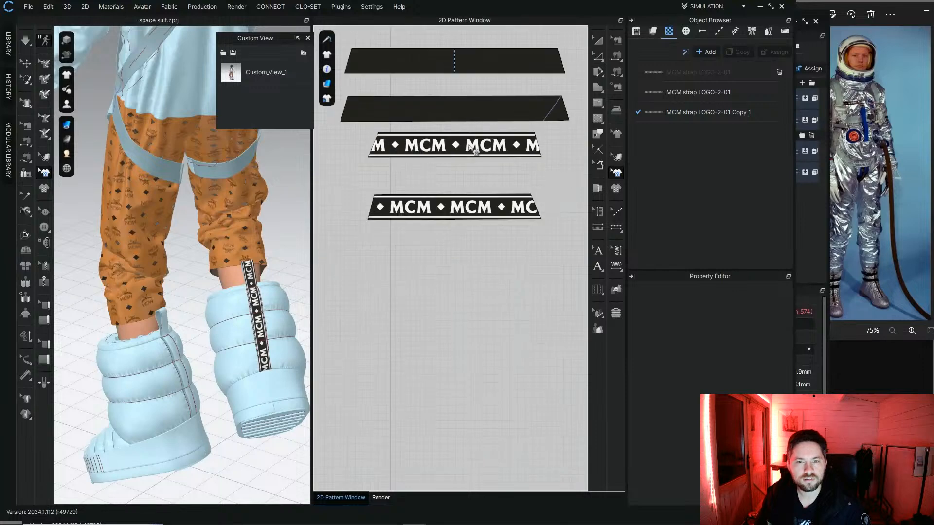
{"action": "left_click", "coordinate": [476, 152]}
{"action": "key", "text": "ctrl+c"}
{"action": "key", "text": "ctrl+v"}
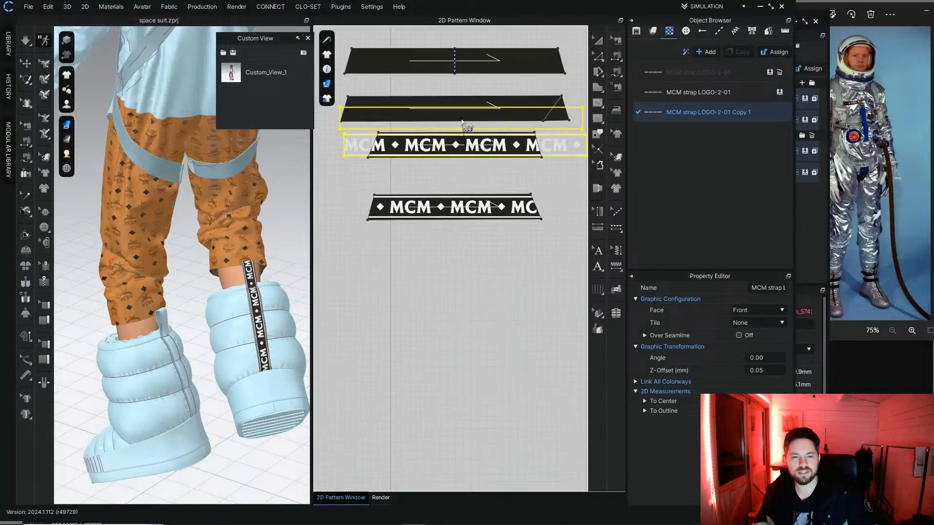
{"action": "middle_click_drag", "start_coordinate": [462, 105], "coordinate": [442, 216]}
{"action": "scroll", "coordinate": [437, 224], "scroll_direction": "up", "scroll_amount": 4}
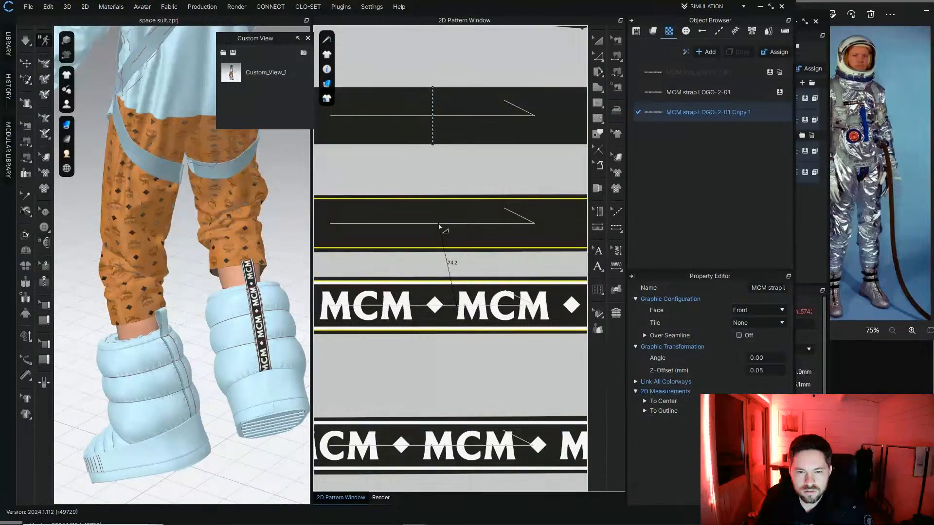
{"action": "left_click", "coordinate": [440, 230]}
{"action": "scroll", "coordinate": [439, 226], "scroll_direction": "down", "scroll_amount": 4}
Step: Paste the logo graphic onto the fourth straight strap pattern, the one with the dashed centre line below the bent straps
{"action": "middle_click_drag", "start_coordinate": [440, 206], "coordinate": [460, 244]}
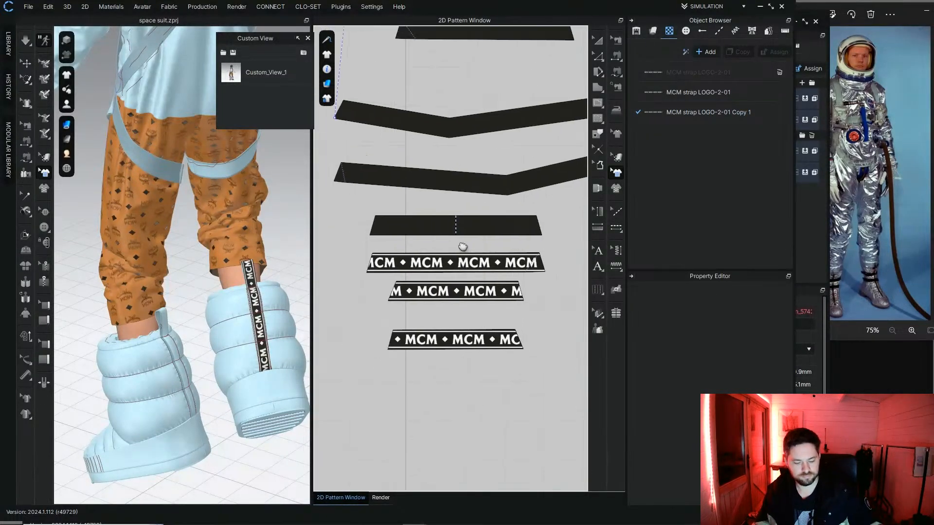
{"action": "key", "text": "ctrl+v"}
{"action": "scroll", "coordinate": [456, 233], "scroll_direction": "up", "scroll_amount": 3}
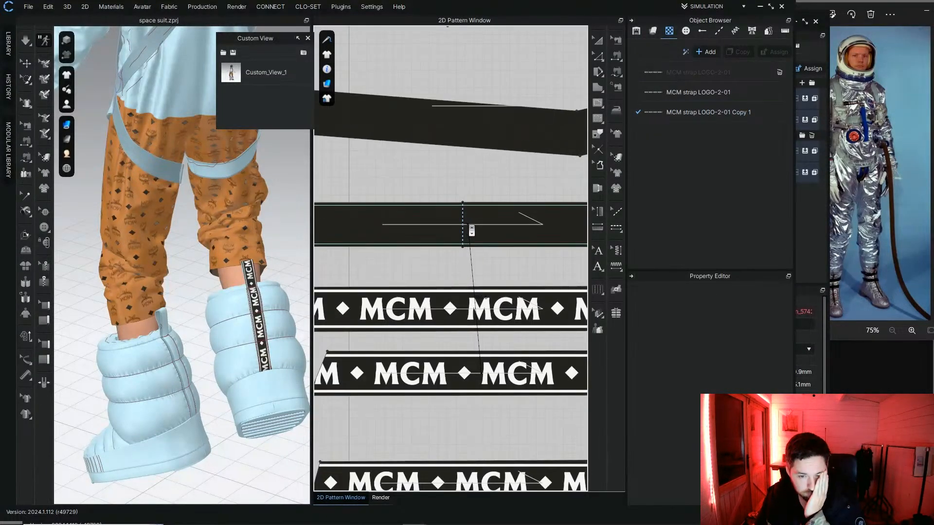
{"action": "left_click", "coordinate": [469, 228]}
{"action": "scroll", "coordinate": [470, 231], "scroll_direction": "down", "scroll_amount": 3}
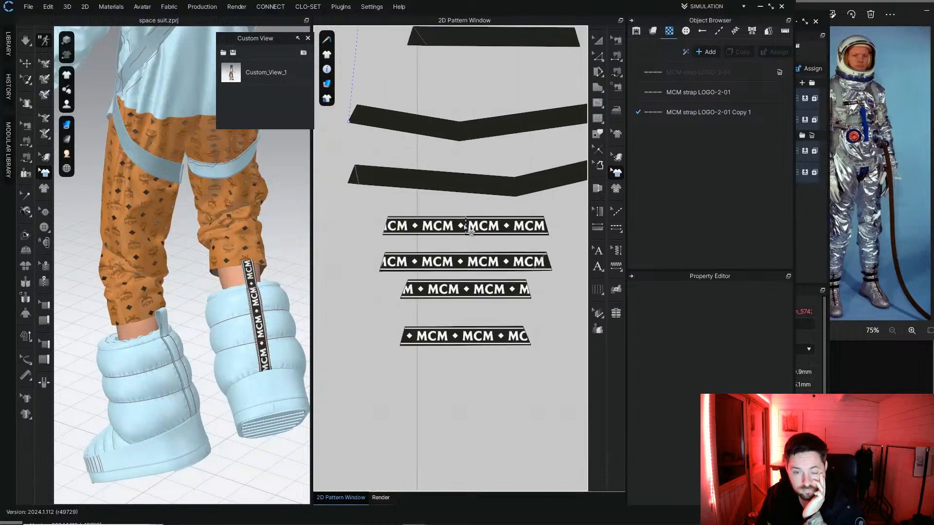
{"action": "scroll", "coordinate": [501, 192], "scroll_direction": "down", "scroll_amount": 2}
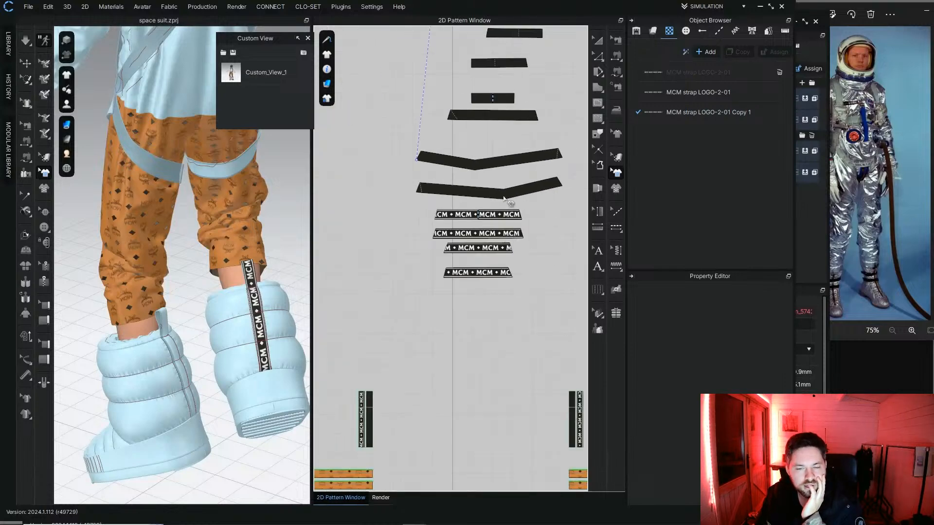
Step: Select the lower bent strap pattern and locate it on the front of the 3D garment
{"action": "key", "text": "a"}
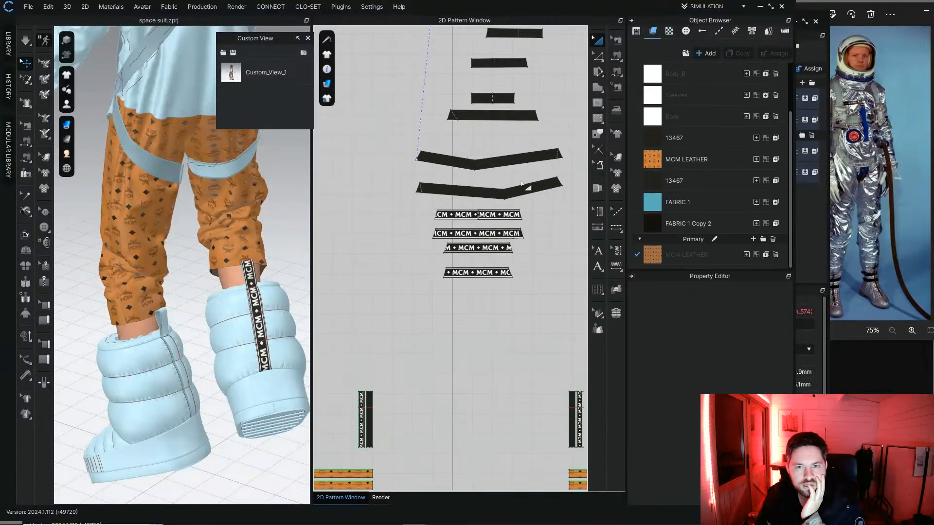
{"action": "left_click", "coordinate": [519, 190]}
{"action": "left_click", "coordinate": [520, 190]}
{"action": "scroll", "coordinate": [161, 366], "scroll_direction": "down", "scroll_amount": 3}
{"action": "right_click_drag", "start_coordinate": [164, 300], "coordinate": [365, 282]}
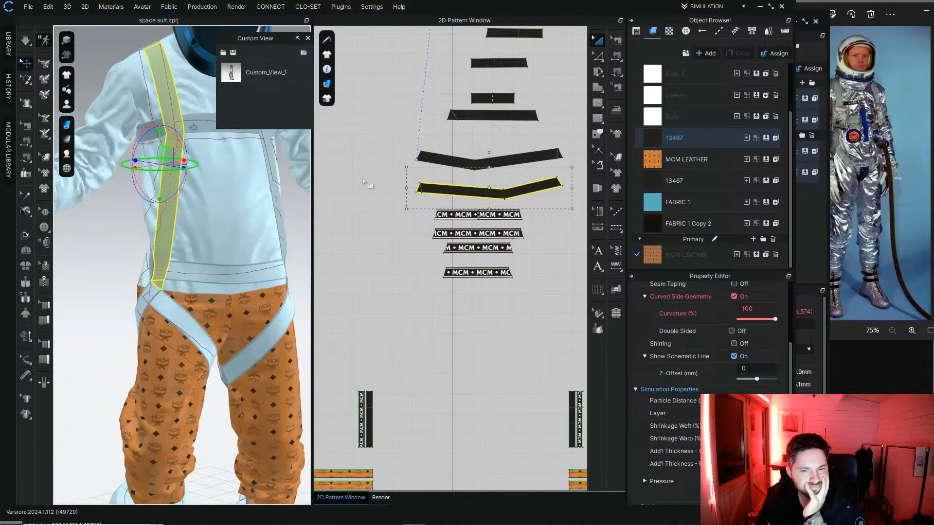
{"action": "scroll", "coordinate": [503, 193], "scroll_direction": "up", "scroll_amount": 5}
{"action": "left_click", "coordinate": [501, 156]}
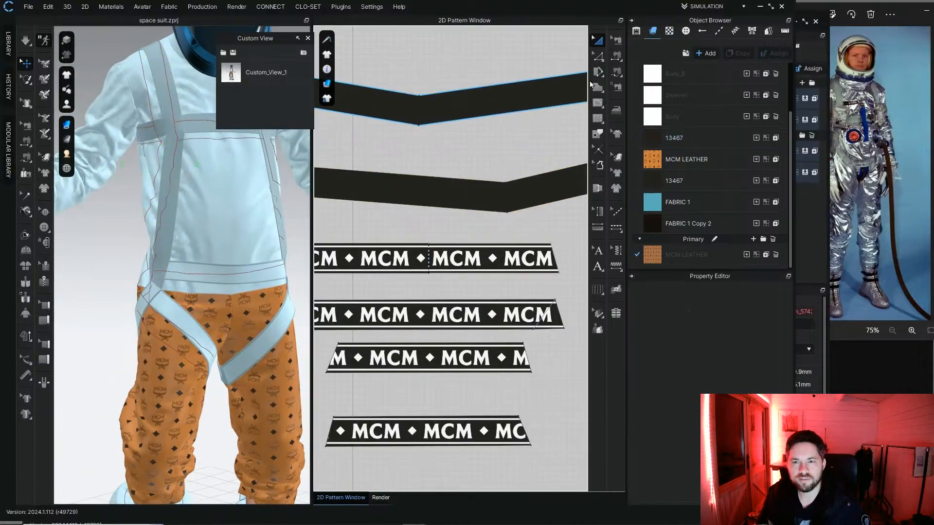
{"action": "left_click", "coordinate": [597, 103]}
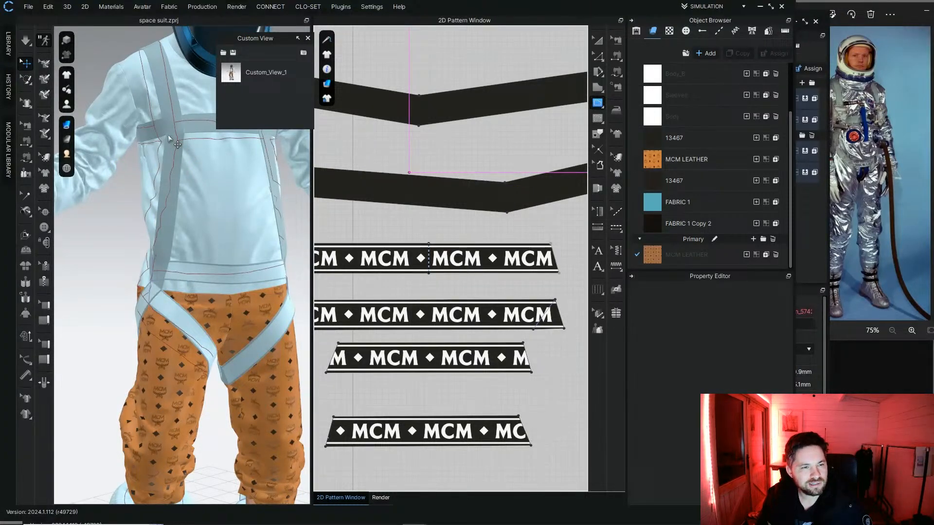
{"action": "right_click_drag", "start_coordinate": [169, 138], "coordinate": [195, 148]}
{"action": "scroll", "coordinate": [454, 181], "scroll_direction": "down", "scroll_amount": 5}
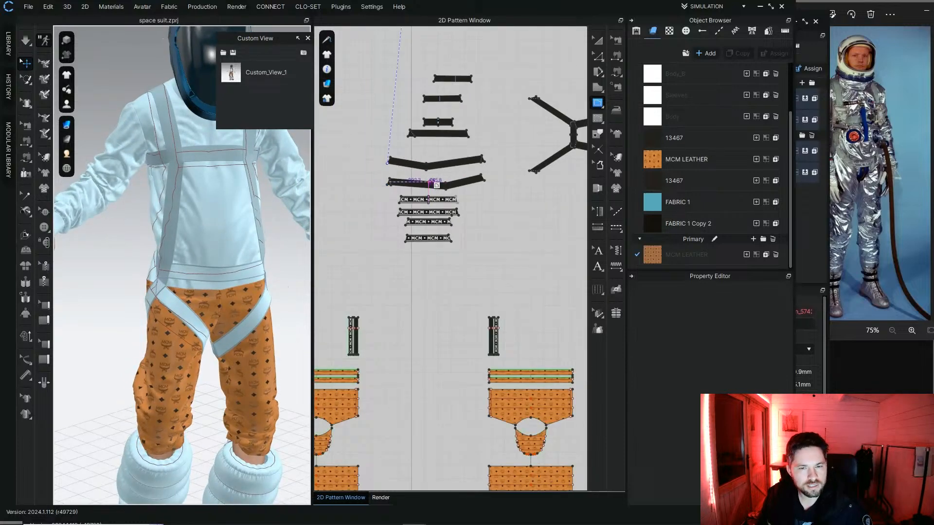
{"action": "scroll", "coordinate": [454, 181], "scroll_direction": "up", "scroll_amount": 5}
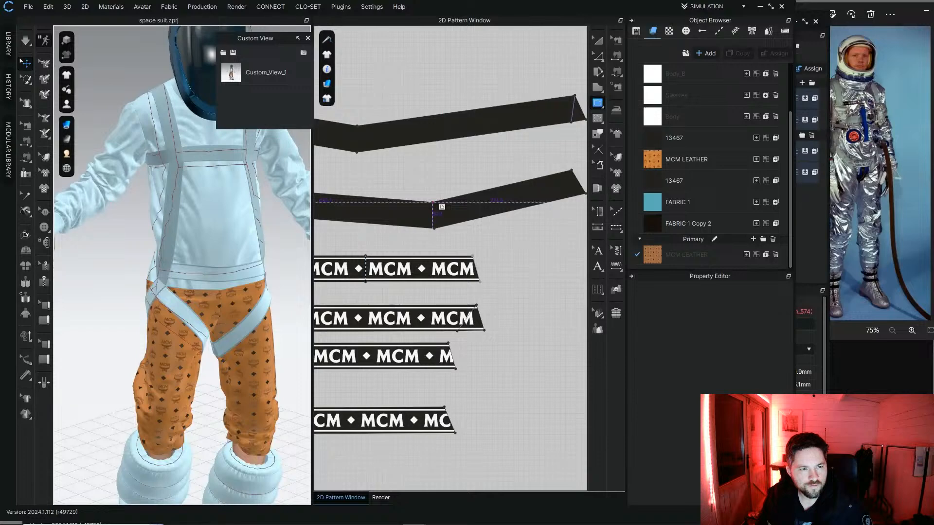
{"action": "left_click", "coordinate": [598, 40]}
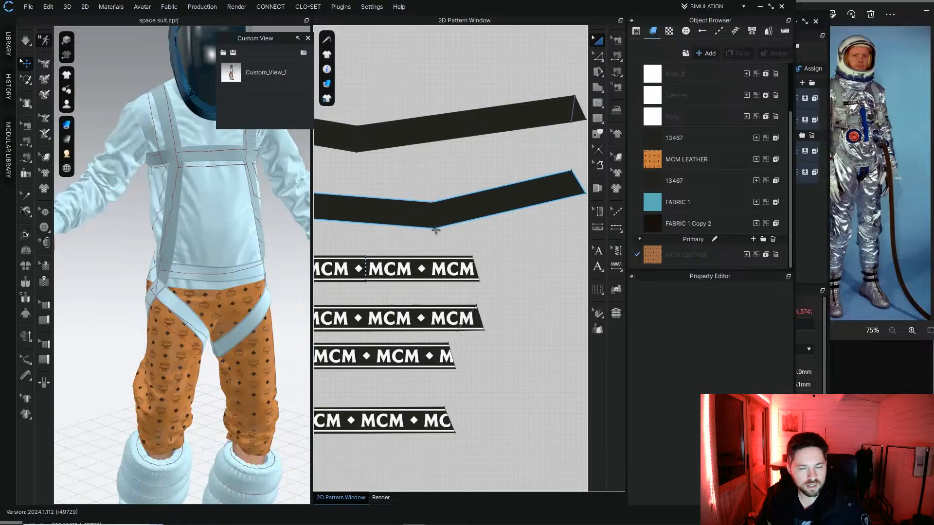
Step: Line up the three chest strap patterns in one row, with the side pieces on either side of the centre piece
{"action": "scroll", "coordinate": [393, 199], "scroll_direction": "down", "scroll_amount": 6}
{"action": "left_click", "coordinate": [200, 157]}
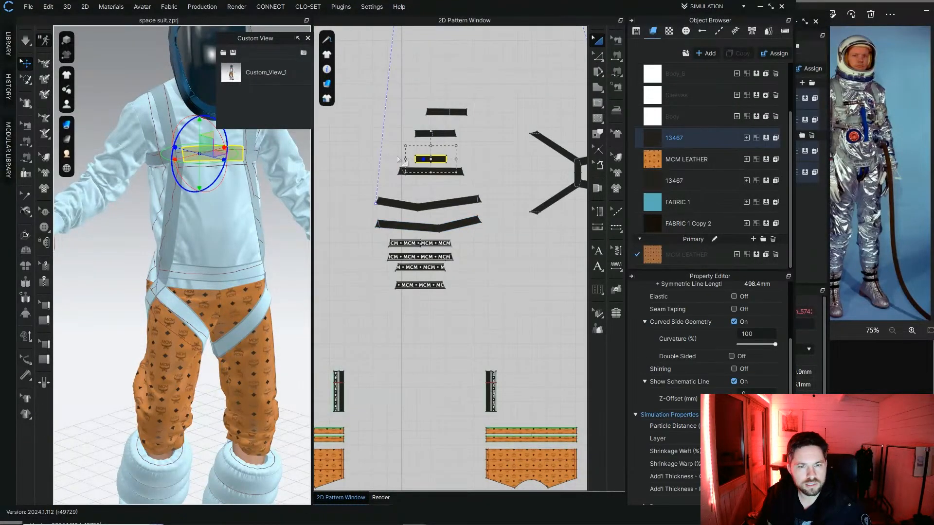
{"action": "left_click", "coordinate": [164, 165]}
{"action": "left_click_drag", "start_coordinate": [454, 116], "coordinate": [395, 164]}
{"action": "left_click", "coordinate": [268, 161]}
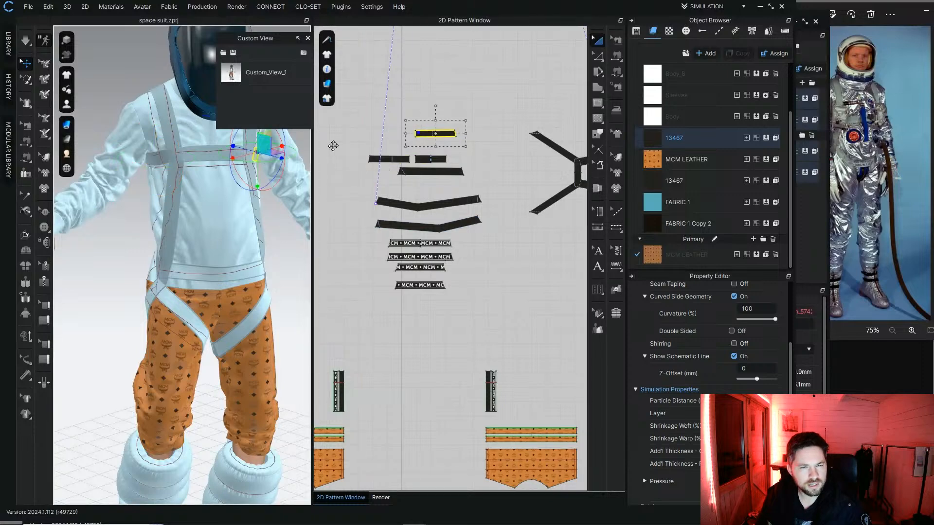
{"action": "left_click_drag", "start_coordinate": [430, 136], "coordinate": [468, 161]}
Step: Rotate the upper bent shoulder strap pattern upright so it stands between the centre and side chest strap pieces
{"action": "left_click", "coordinate": [244, 181]}
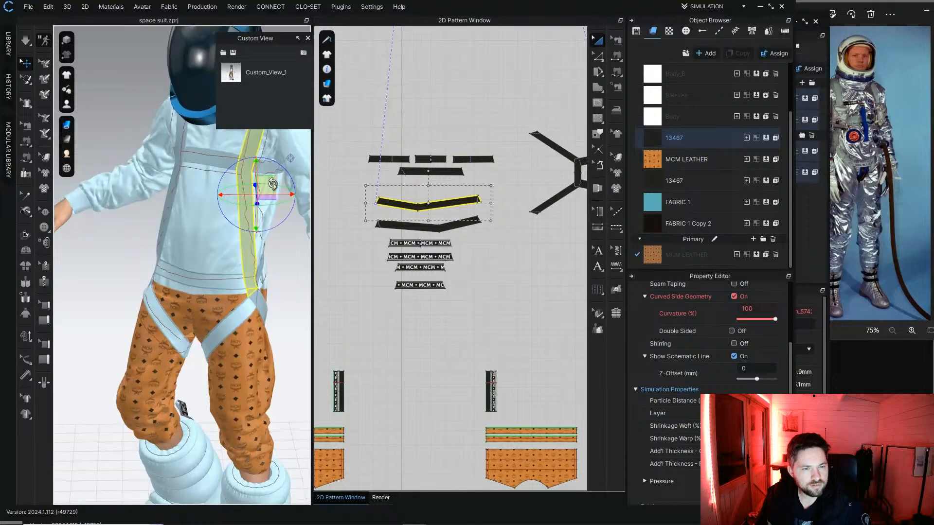
{"action": "scroll", "coordinate": [384, 202], "scroll_direction": "up", "scroll_amount": 5}
{"action": "left_click", "coordinate": [250, 164]}
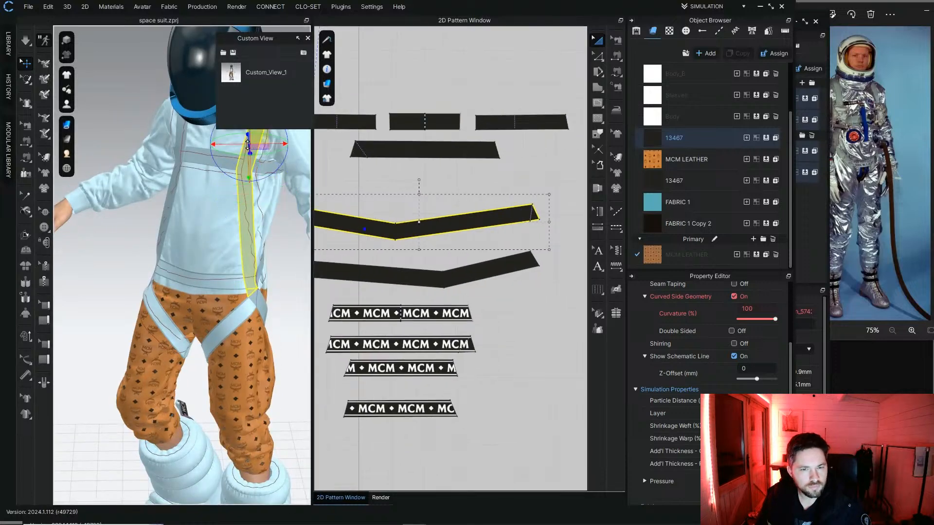
{"action": "left_click", "coordinate": [242, 166]}
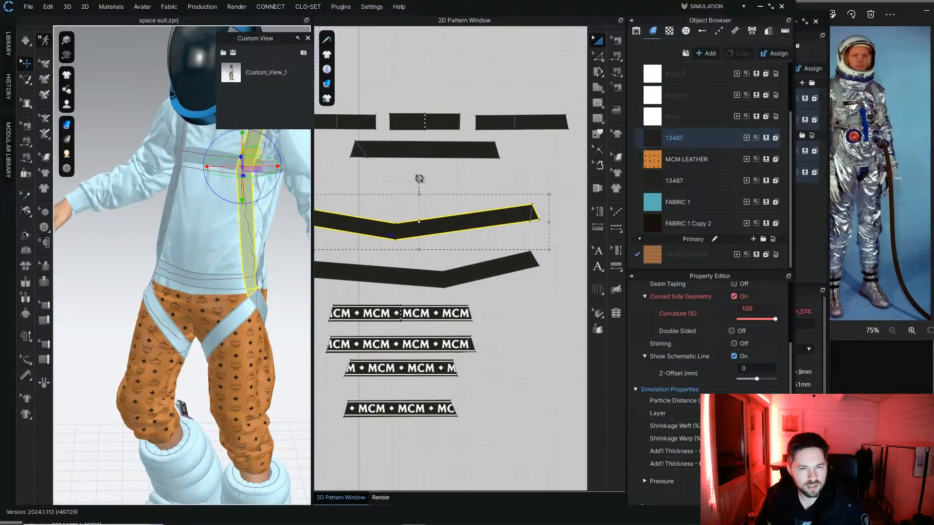
{"action": "left_click_drag", "start_coordinate": [418, 179], "coordinate": [473, 153]}
{"action": "scroll", "coordinate": [472, 153], "scroll_direction": "up", "scroll_amount": 4}
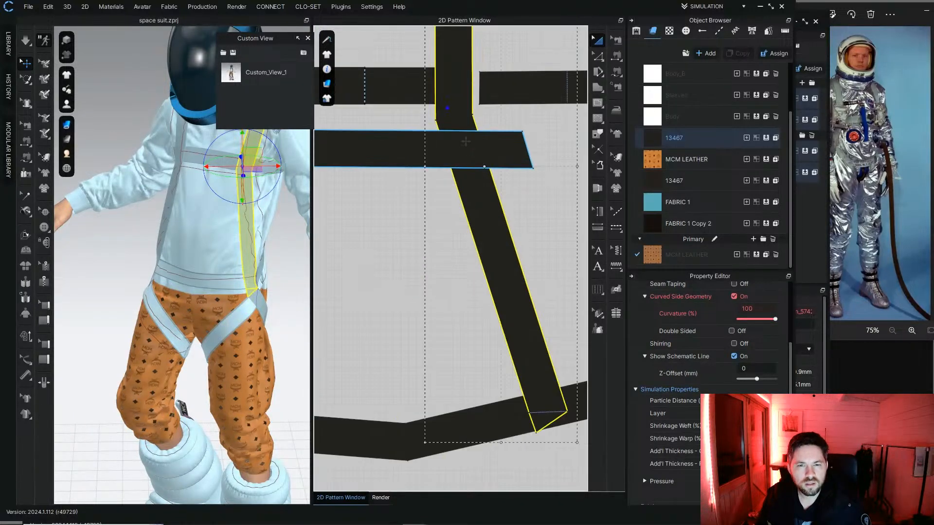
Step: Move the thigh strap pattern down and shift the centre chest piece away from the upright strap to leave a gap
{"action": "middle_click_drag", "start_coordinate": [437, 149], "coordinate": [435, 267]}
{"action": "left_click_drag", "start_coordinate": [408, 265], "coordinate": [393, 302]}
{"action": "scroll", "coordinate": [389, 314], "scroll_direction": "down", "scroll_amount": 4}
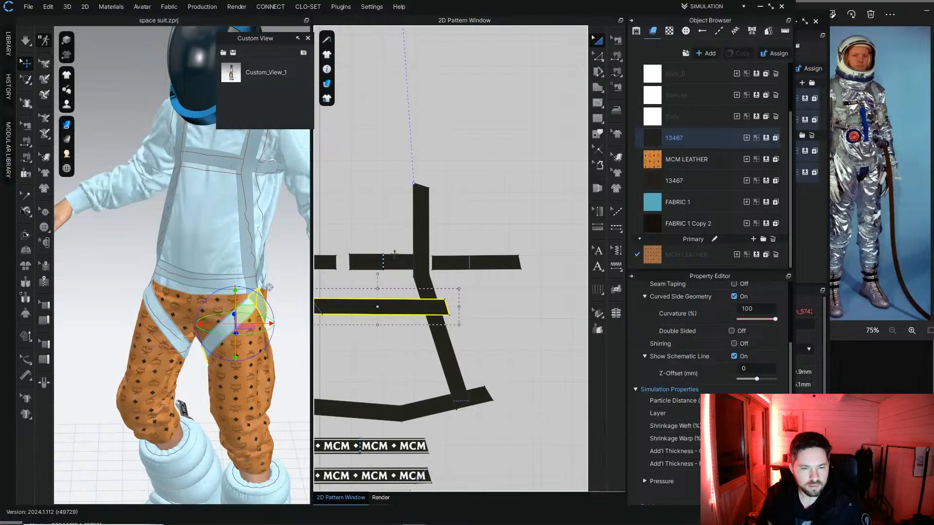
{"action": "left_click_drag", "start_coordinate": [394, 255], "coordinate": [397, 147]}
{"action": "scroll", "coordinate": [408, 281], "scroll_direction": "up", "scroll_amount": 4}
{"action": "left_click_drag", "start_coordinate": [417, 233], "coordinate": [380, 243]}
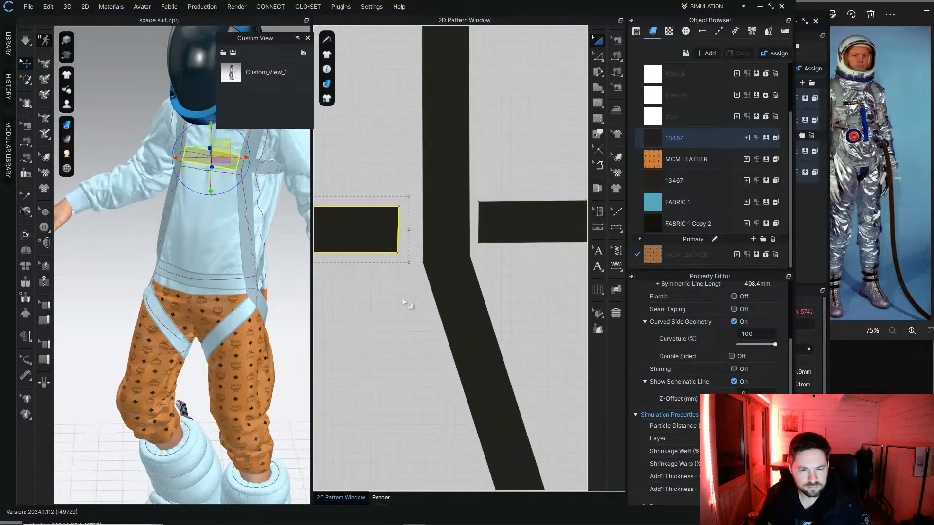
{"action": "left_click", "coordinate": [403, 303]}
Step: Add a point on the upright strap's edge facing the side chest piece, at the upper end of their seam
{"action": "left_click", "coordinate": [26, 126]}
{"action": "scroll", "coordinate": [452, 241], "scroll_direction": "up", "scroll_amount": 3}
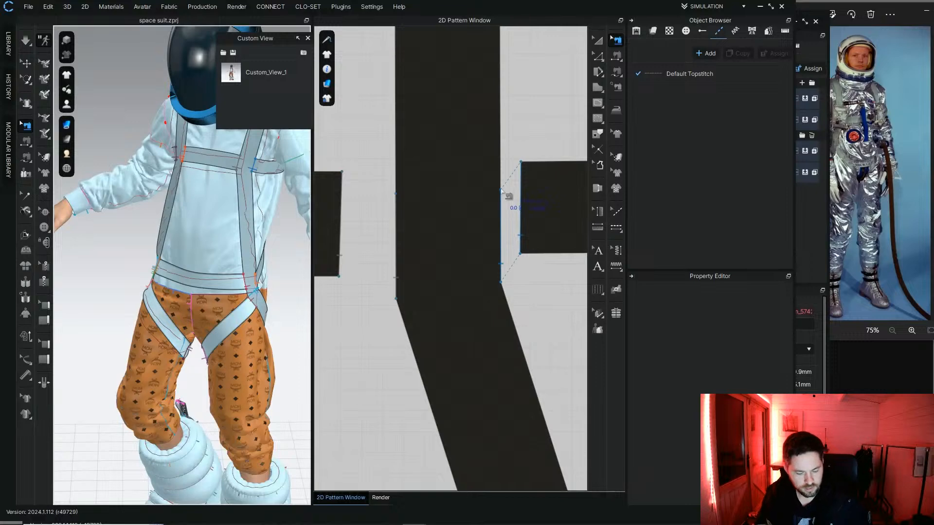
{"action": "scroll", "coordinate": [502, 192], "scroll_direction": "up", "scroll_amount": 3}
{"action": "key", "text": "z"}
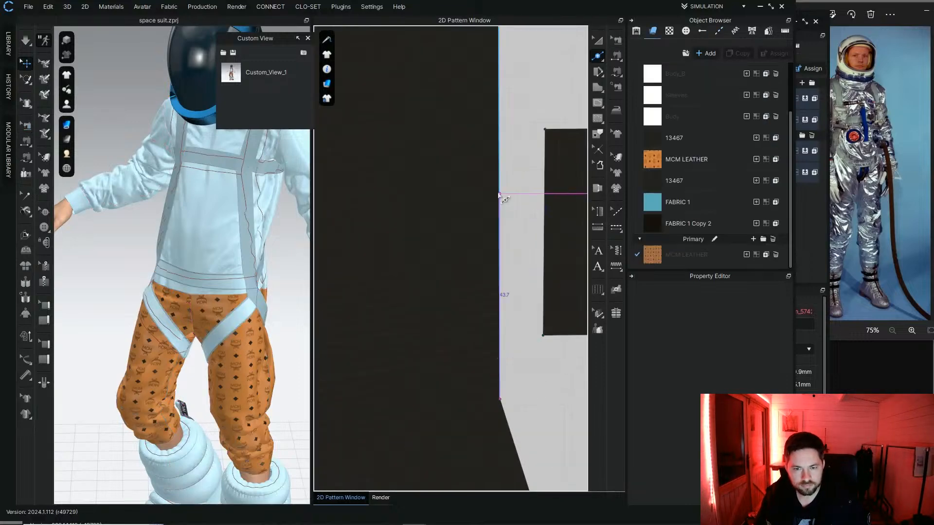
{"action": "left_click", "coordinate": [499, 194]}
{"action": "scroll", "coordinate": [467, 359], "scroll_direction": "down", "scroll_amount": 3}
{"action": "middle_click_drag", "start_coordinate": [440, 344], "coordinate": [499, 283]}
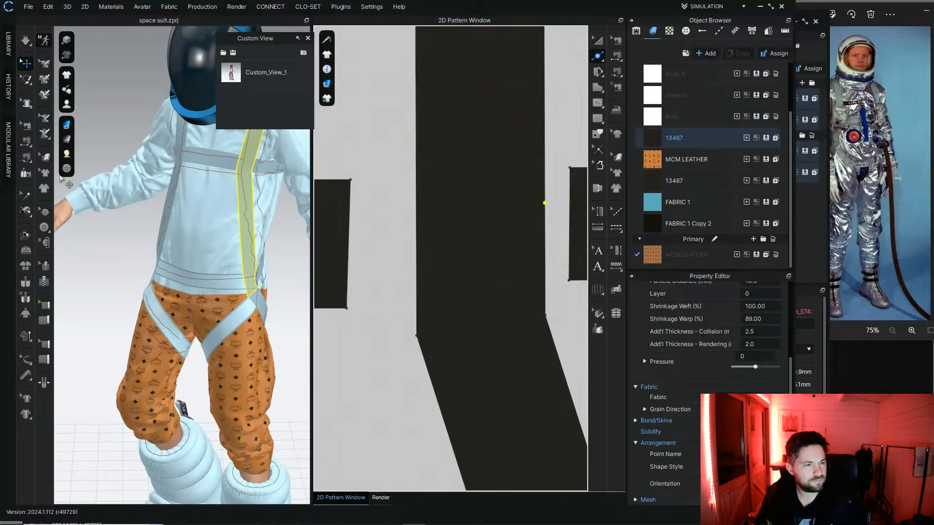
Step: Add a point on the upright strap's edge facing the centre chest piece, at the upper end of their seam
{"action": "left_click", "coordinate": [26, 126]}
{"action": "scroll", "coordinate": [418, 214], "scroll_direction": "up", "scroll_amount": 4}
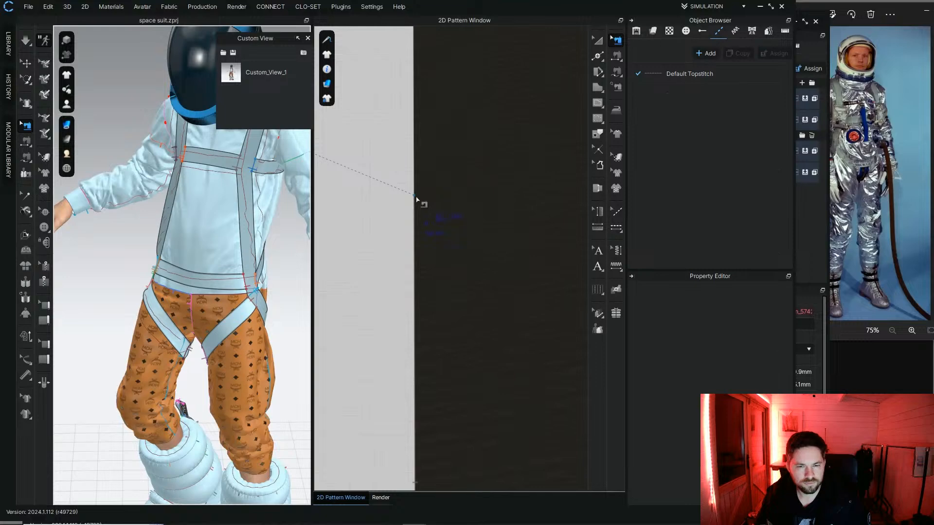
{"action": "key", "text": "z"}
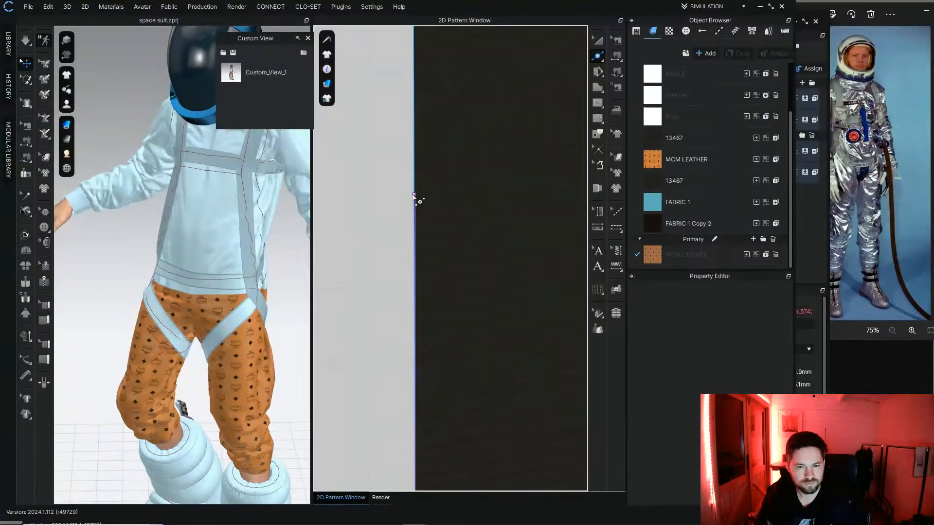
{"action": "left_click", "coordinate": [414, 195]}
{"action": "scroll", "coordinate": [476, 258], "scroll_direction": "down", "scroll_amount": 3}
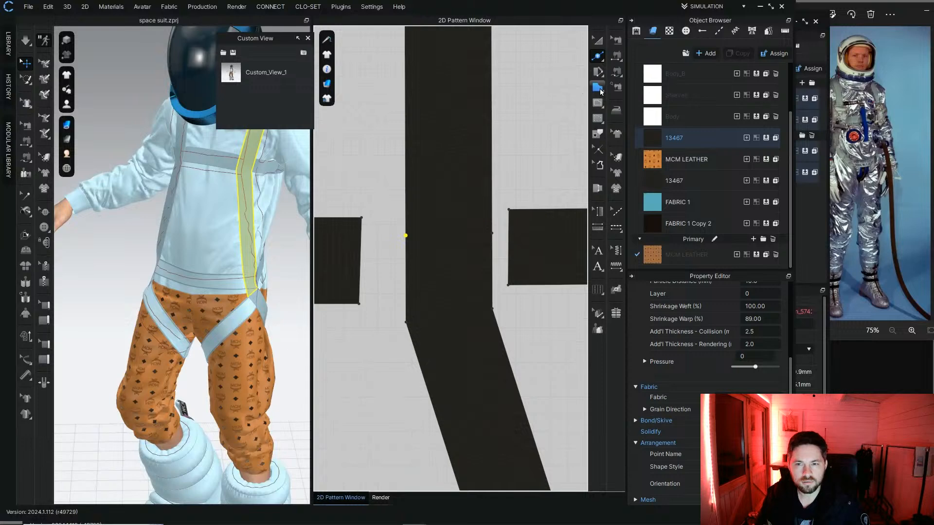
Step: Draw two internal lines across the upright strap, one between the two new points and one between the corner points at the bend
{"action": "left_click", "coordinate": [595, 104]}
{"action": "left_click", "coordinate": [406, 236]}
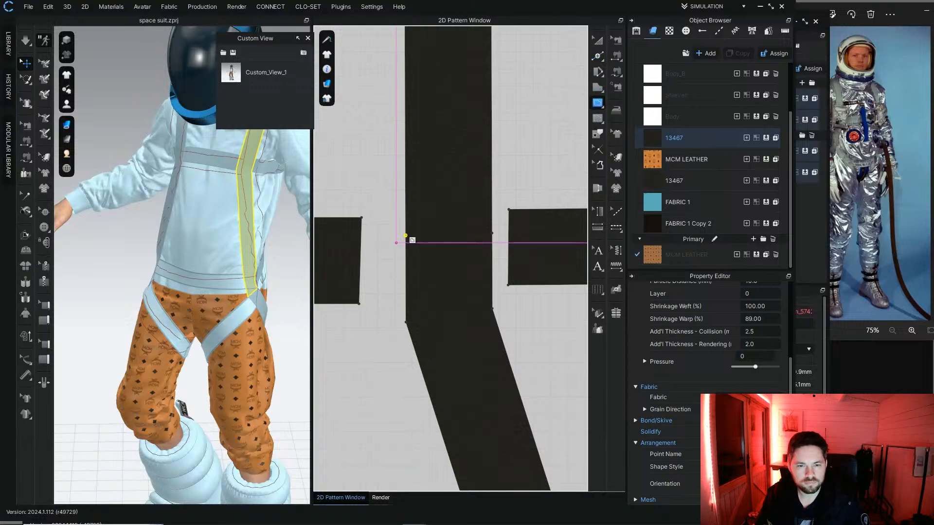
{"action": "left_click", "coordinate": [492, 233]}
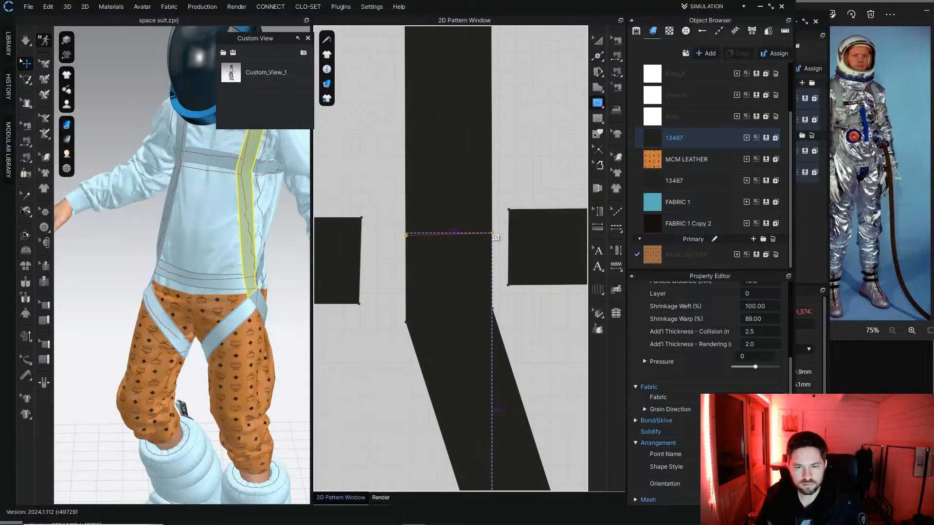
{"action": "left_click", "coordinate": [406, 321]}
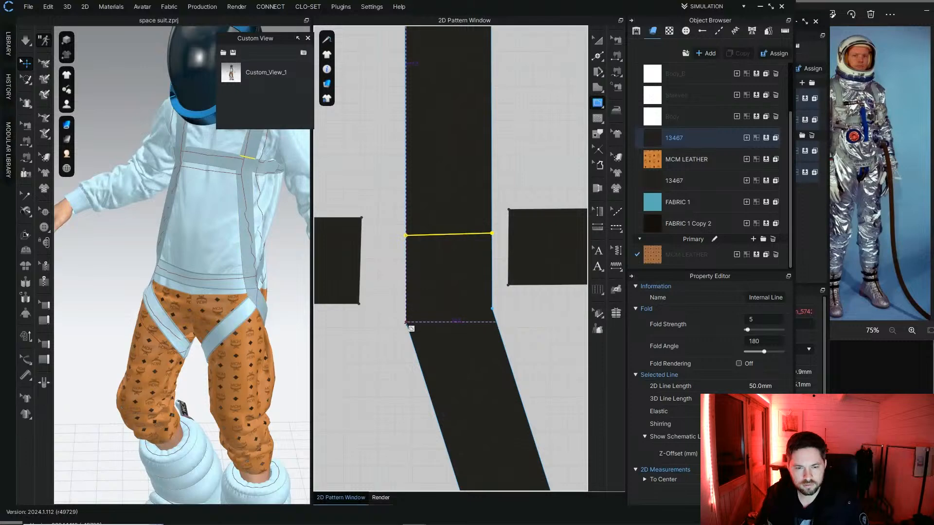
{"action": "left_click", "coordinate": [492, 309]}
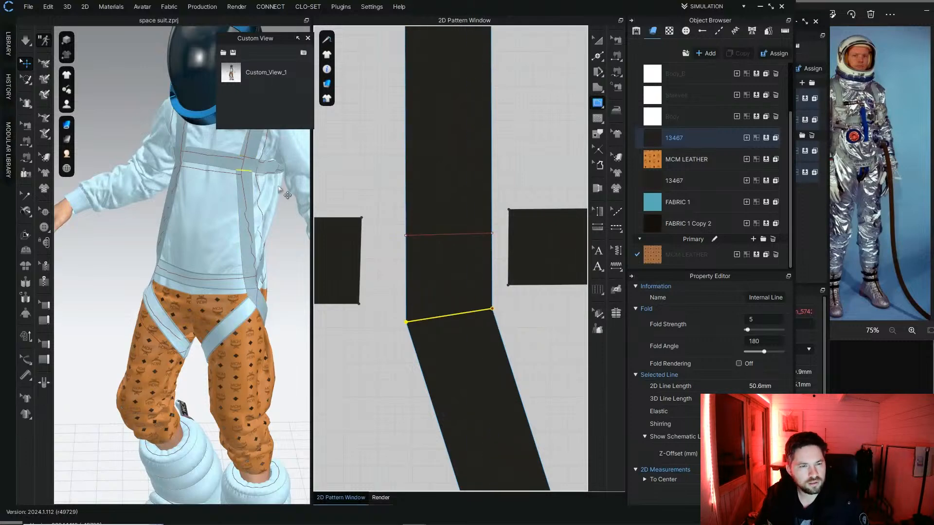
Step: Cut & Sew the upright strap along both internal lines where the chest strap crosses it
{"action": "left_click", "coordinate": [597, 39]}
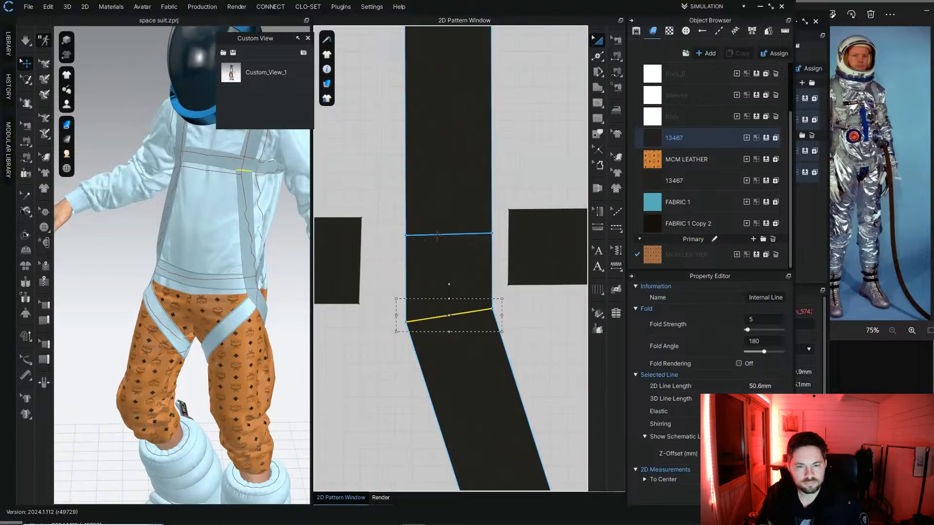
{"action": "left_click", "coordinate": [437, 235], "text": "shift"}
{"action": "right_click", "coordinate": [436, 236]}
{"action": "left_click", "coordinate": [471, 176]}
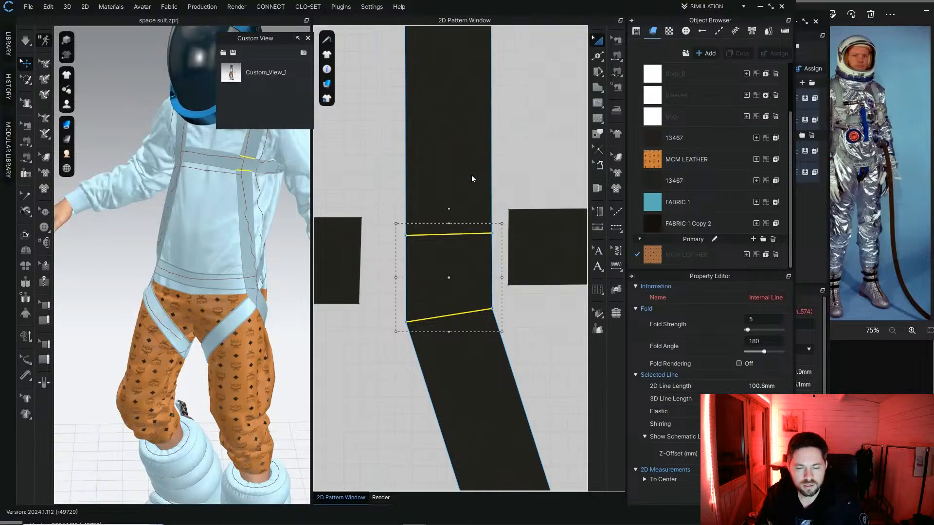
Step: Move the cut strap's upper piece up and its lower piece down, leaving gaps around the small crossing piece
{"action": "scroll", "coordinate": [464, 187], "scroll_direction": "down", "scroll_amount": 5}
{"action": "left_click_drag", "start_coordinate": [461, 187], "coordinate": [468, 142]}
{"action": "left_click_drag", "start_coordinate": [481, 283], "coordinate": [488, 307]}
{"action": "left_click", "coordinate": [506, 179]}
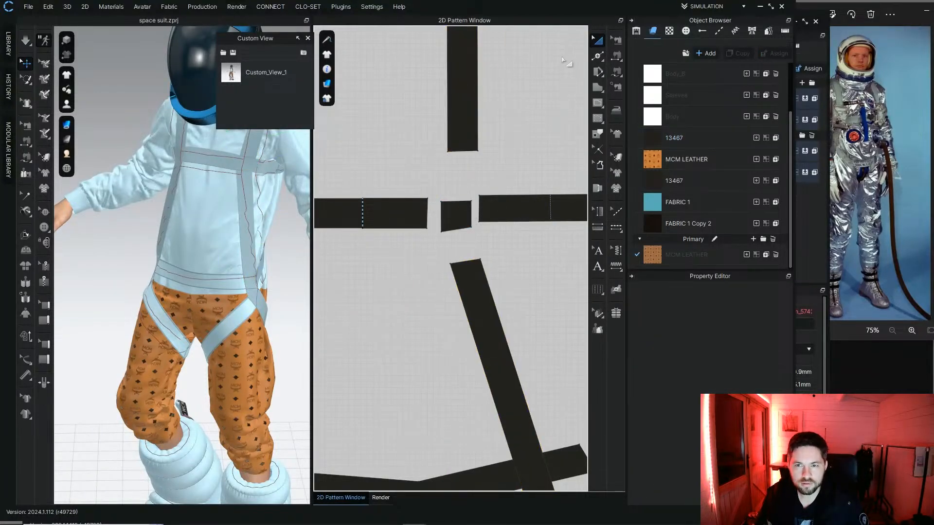
Step: Merge the small crossing piece with the adjoining side chest strap along their facing edges
{"action": "left_click", "coordinate": [598, 56]}
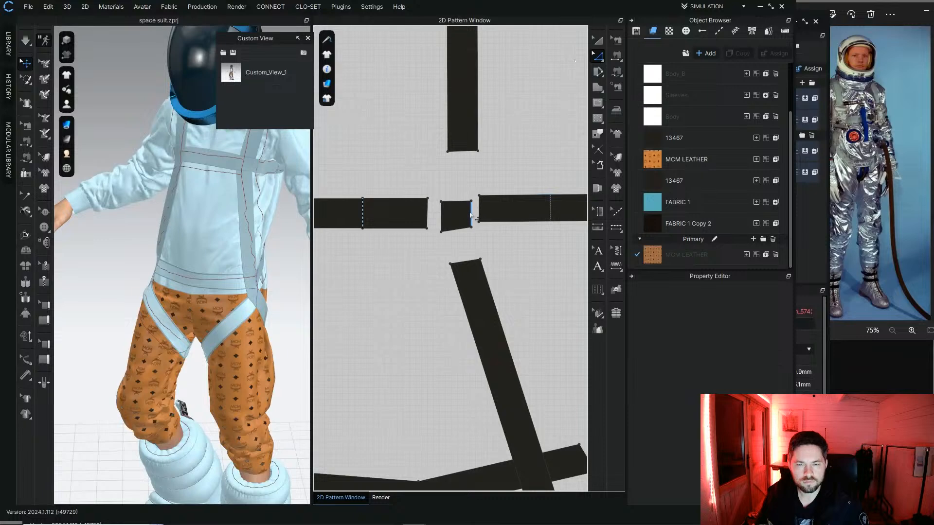
{"action": "left_click", "coordinate": [478, 210]}
{"action": "right_click", "coordinate": [478, 210]}
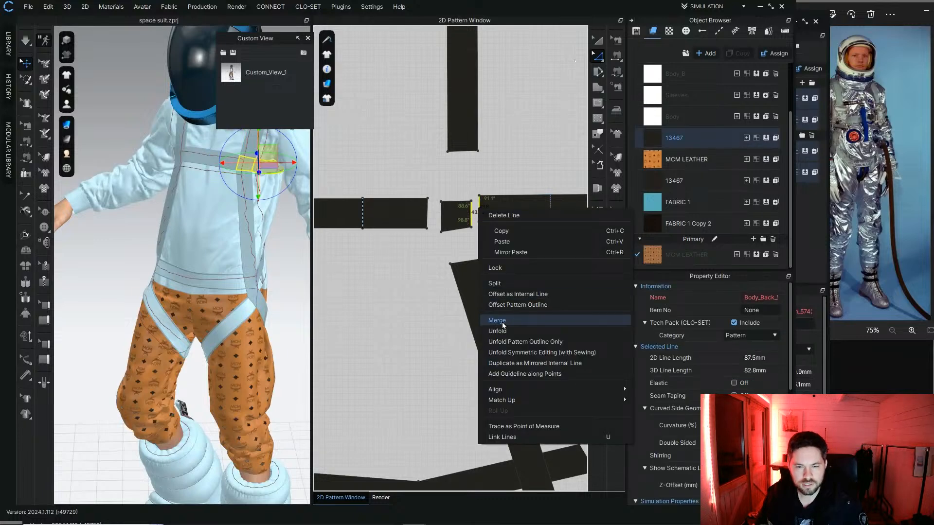
{"action": "left_click", "coordinate": [497, 320]}
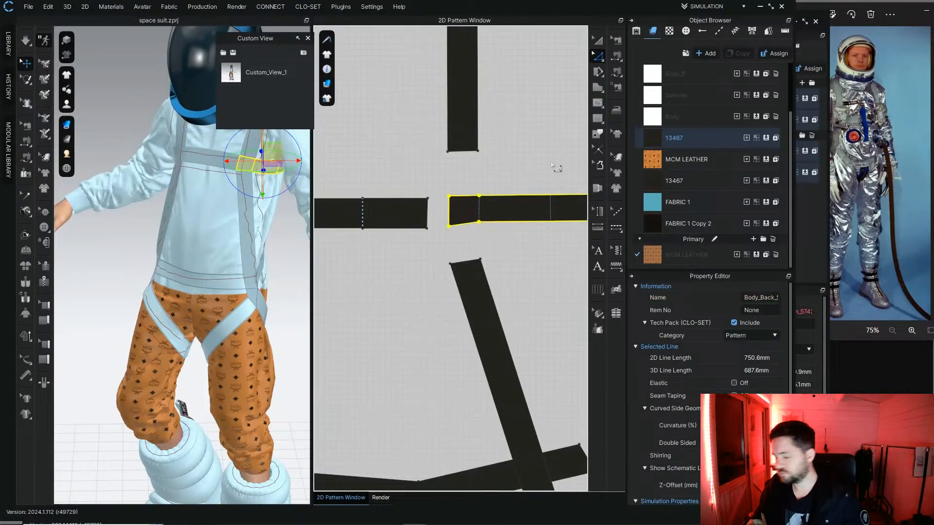
Step: Merge the crossing piece's free edge with the end of the centre chest strap
{"action": "left_click", "coordinate": [434, 157]}
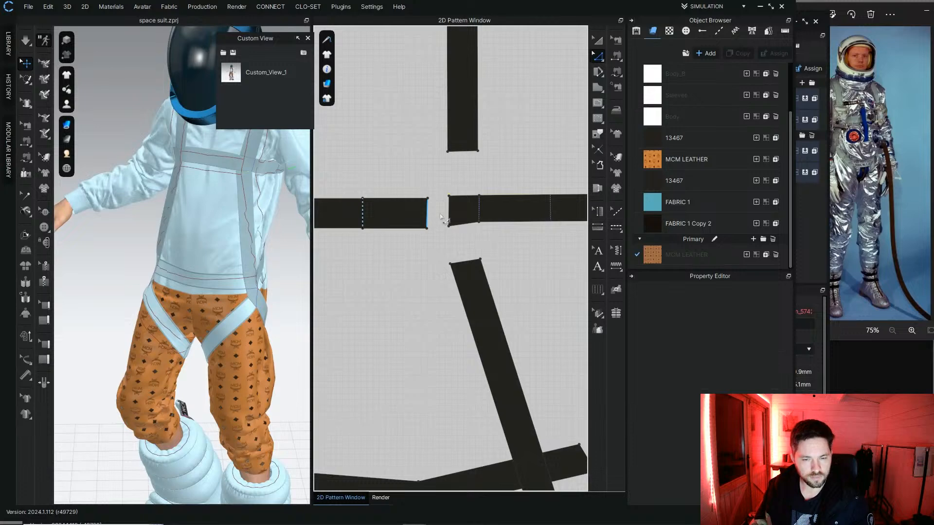
{"action": "left_click", "coordinate": [448, 213]}
{"action": "left_click", "coordinate": [428, 213], "text": "shift"}
{"action": "right_click", "coordinate": [427, 212]}
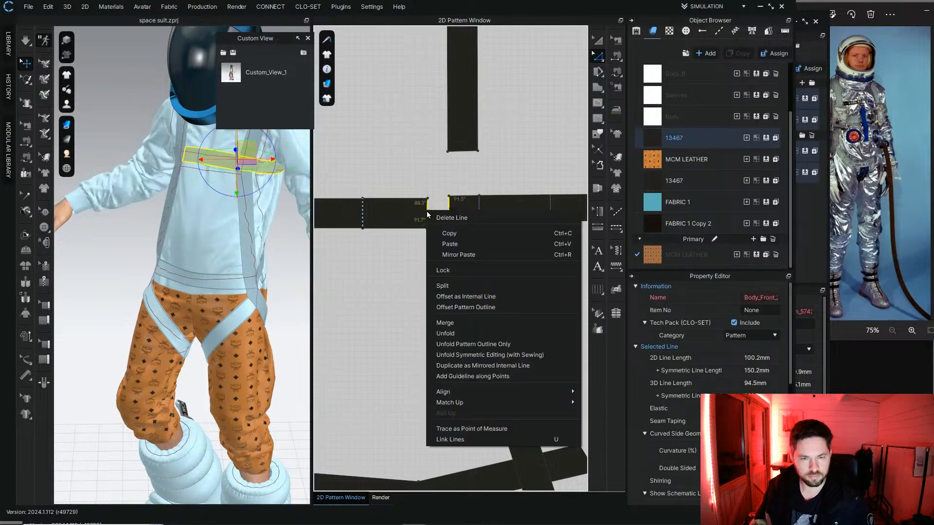
{"action": "left_click", "coordinate": [446, 322]}
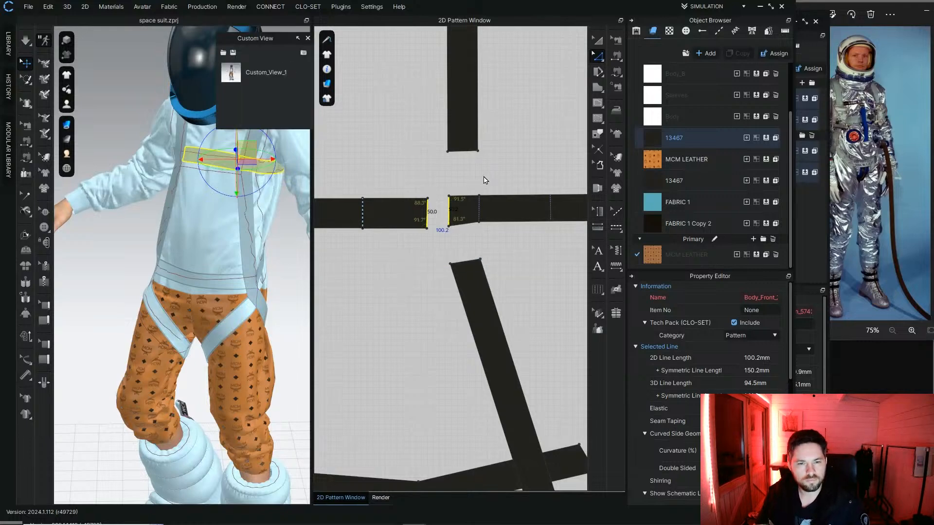
Step: Move the other side chest strap away from the merged chest strap and bring the second bent shoulder strap up towards the gap
{"action": "scroll", "coordinate": [489, 172], "scroll_direction": "down", "scroll_amount": 4}
{"action": "middle_click_drag", "start_coordinate": [423, 176], "coordinate": [485, 196]}
{"action": "left_click", "coordinate": [597, 40]}
{"action": "left_click_drag", "start_coordinate": [428, 205], "coordinate": [397, 208]}
{"action": "left_click", "coordinate": [428, 322]}
{"action": "left_click_drag", "start_coordinate": [491, 323], "coordinate": [449, 257]}
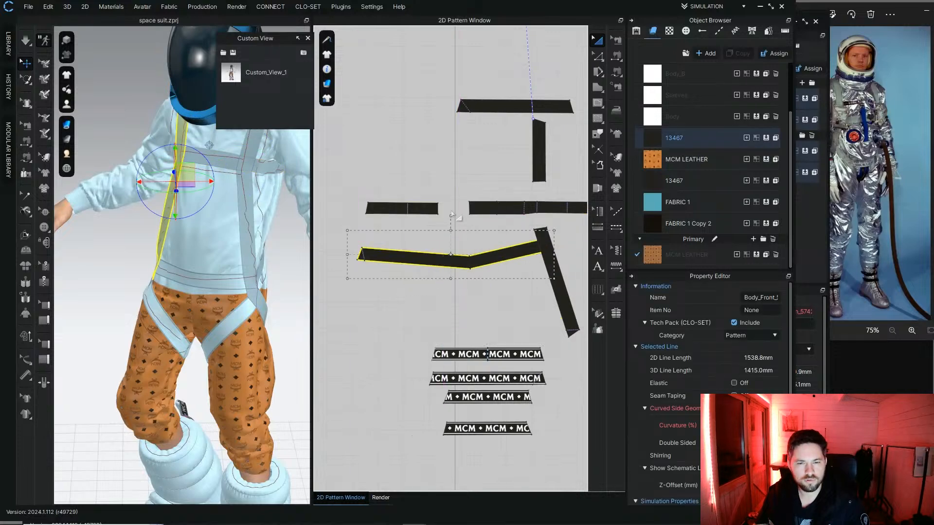
Step: Rotate the second bent shoulder strap upright and place it beside the side chest strap, with its bend at that piece's lower corner
{"action": "left_click_drag", "start_coordinate": [450, 217], "coordinate": [411, 248]}
{"action": "scroll", "coordinate": [436, 242], "scroll_direction": "up", "scroll_amount": 5}
{"action": "left_click_drag", "start_coordinate": [485, 253], "coordinate": [450, 204]}
{"action": "scroll", "coordinate": [452, 270], "scroll_direction": "up", "scroll_amount": 5}
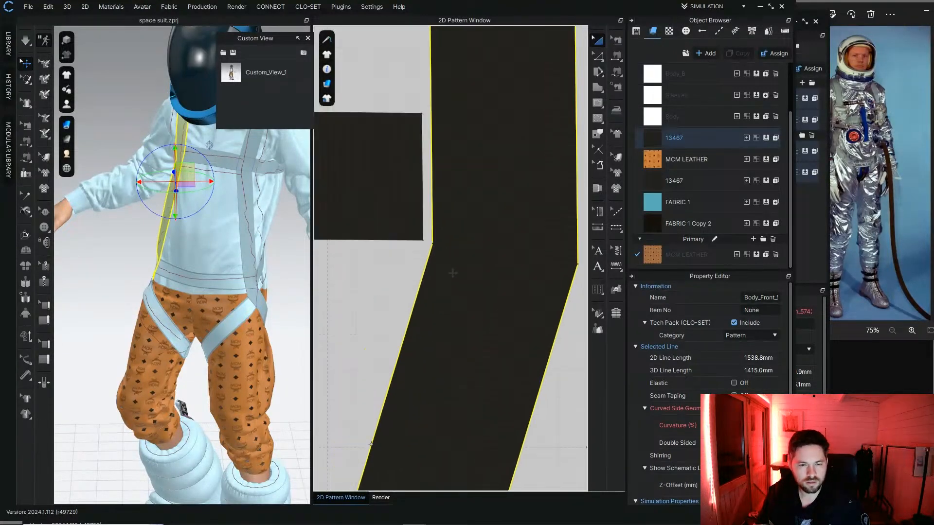
{"action": "left_click_drag", "start_coordinate": [451, 271], "coordinate": [452, 271]}
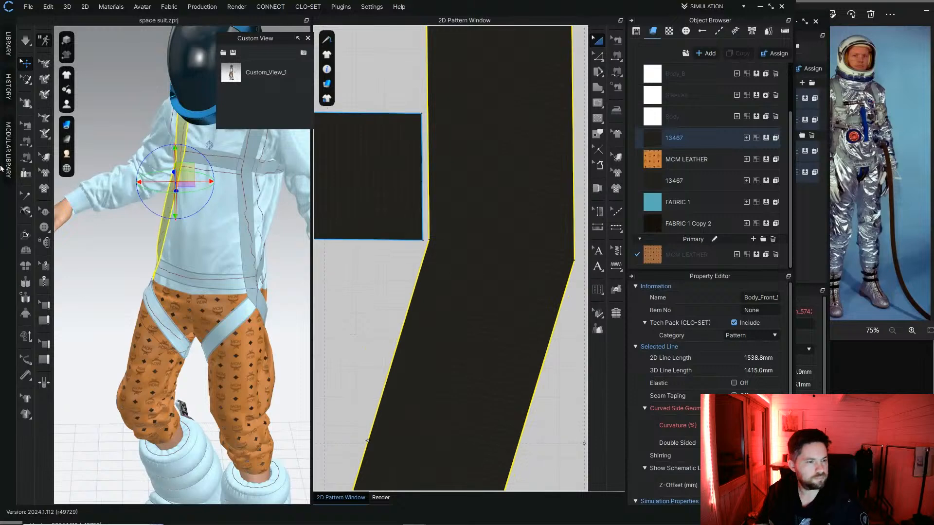
Step: Add a point on the second shoulder strap's edge level with the side chest strap's upper corner
{"action": "left_click", "coordinate": [24, 127]}
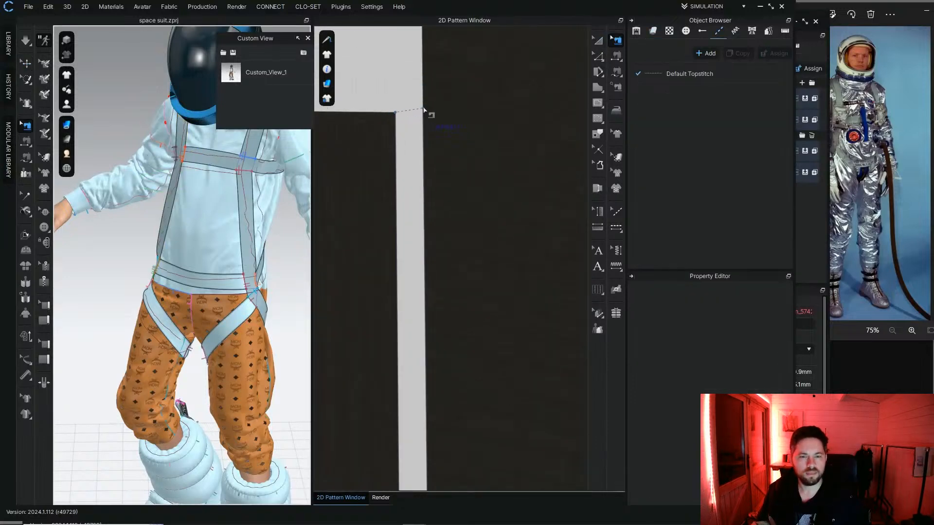
{"action": "key", "text": "z"}
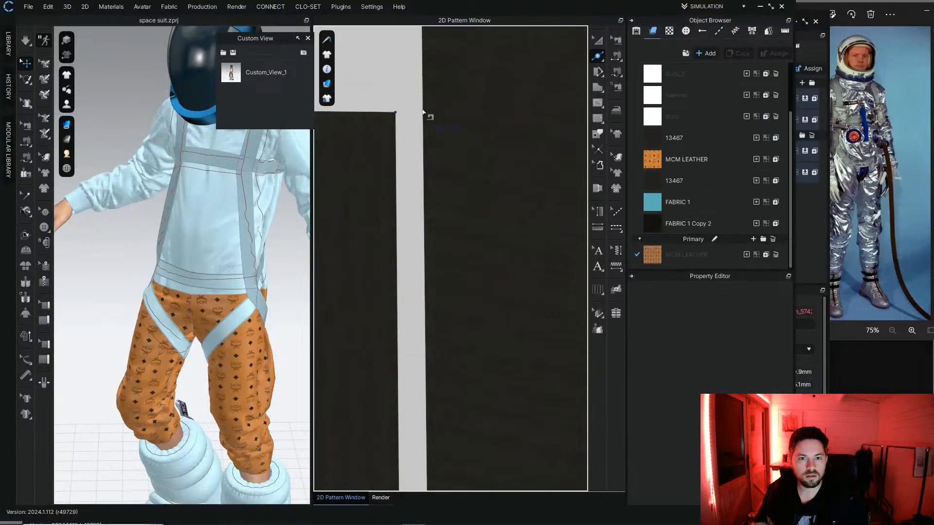
{"action": "left_click", "coordinate": [423, 107]}
{"action": "scroll", "coordinate": [464, 184], "scroll_direction": "down", "scroll_amount": 6}
{"action": "middle_click_drag", "start_coordinate": [493, 199], "coordinate": [405, 194]}
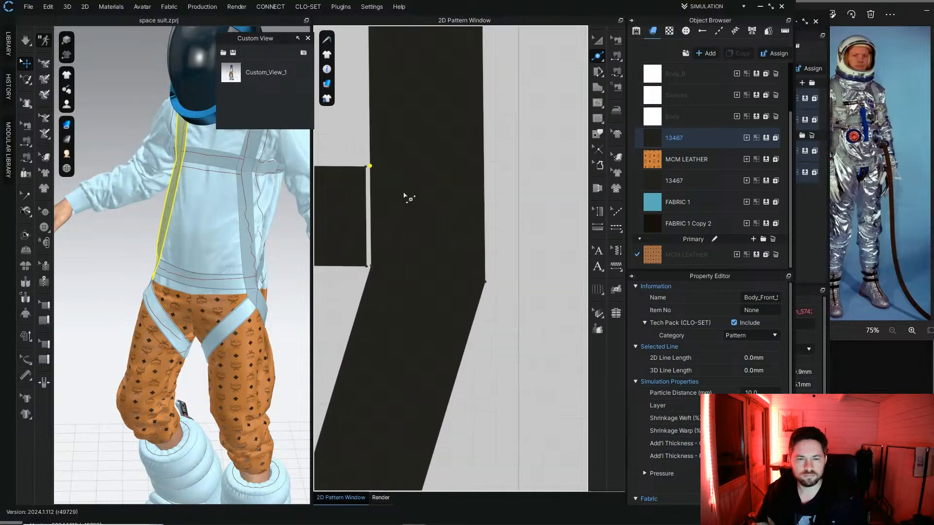
Step: Add a point on the second shoulder strap's opposite edge, at the upper end of its seam with the centre chest strap
{"action": "left_click", "coordinate": [27, 129]}
{"action": "scroll", "coordinate": [487, 178], "scroll_direction": "up", "scroll_amount": 6}
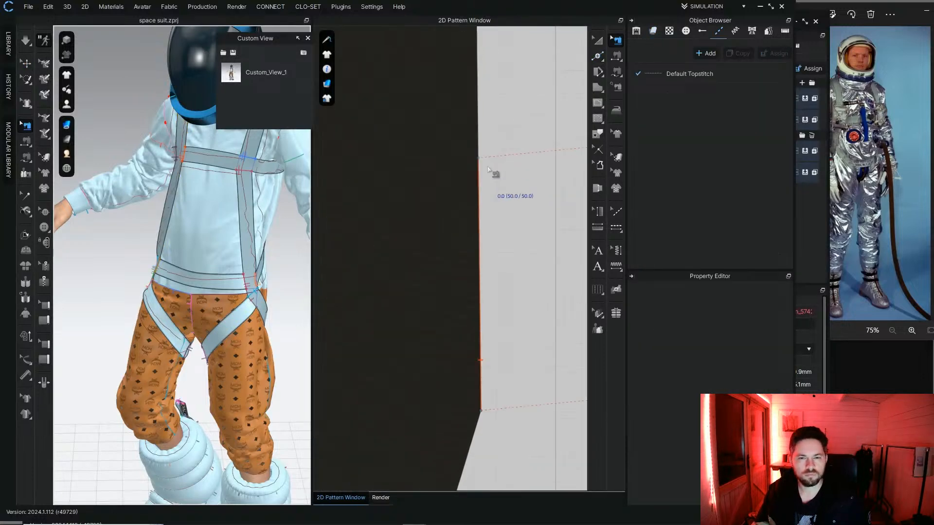
{"action": "key", "text": "z"}
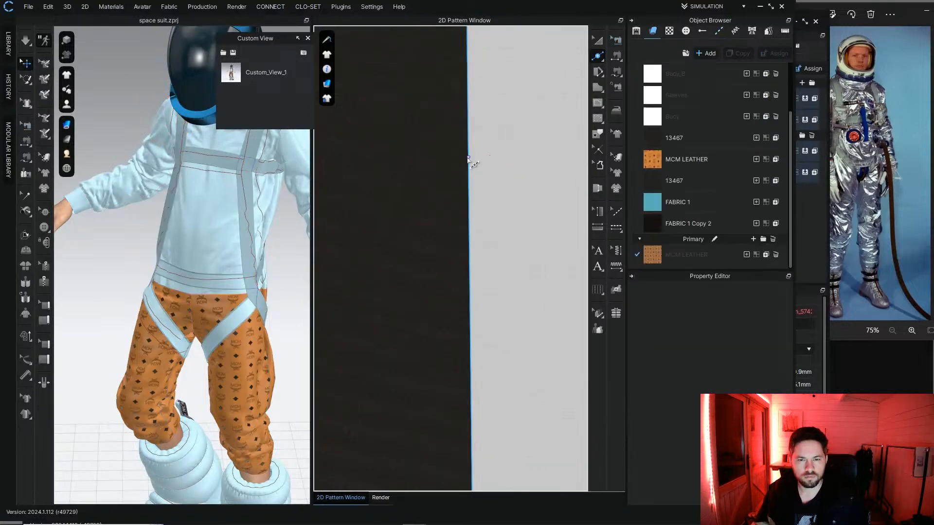
{"action": "left_click", "coordinate": [468, 158]}
{"action": "scroll", "coordinate": [546, 215], "scroll_direction": "down", "scroll_amount": 5}
{"action": "key", "text": "x"}
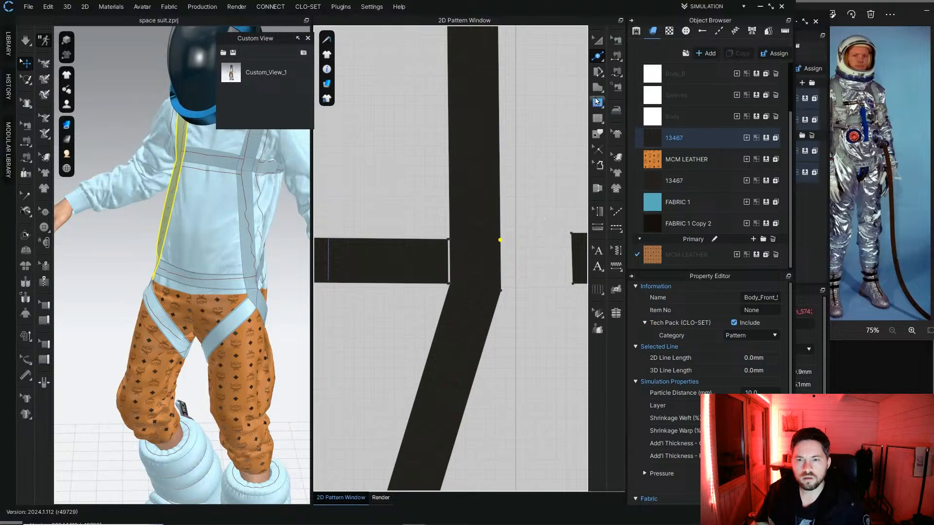
Step: Draw two internal lines across the second shoulder strap, joining the new points and the corner points at the bend
{"action": "scroll", "coordinate": [457, 225], "scroll_direction": "up", "scroll_amount": 4}
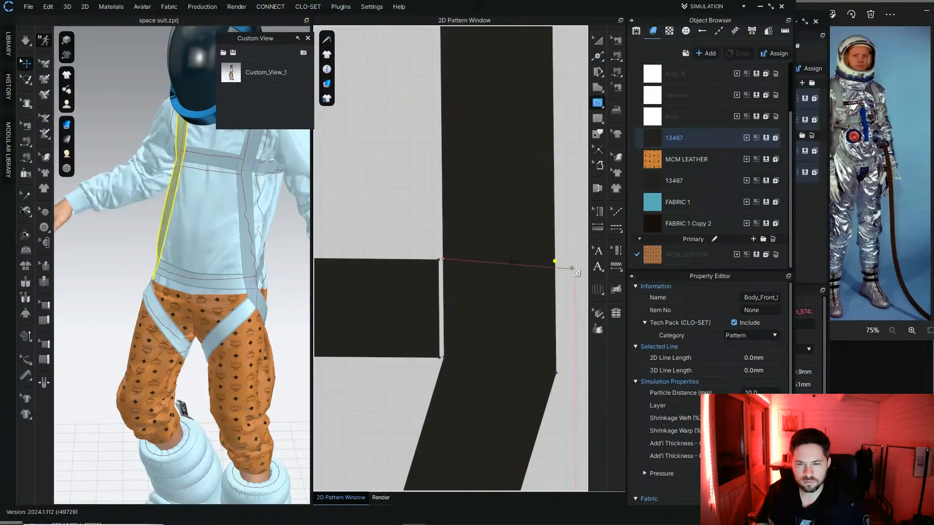
{"action": "left_click", "coordinate": [555, 261]}
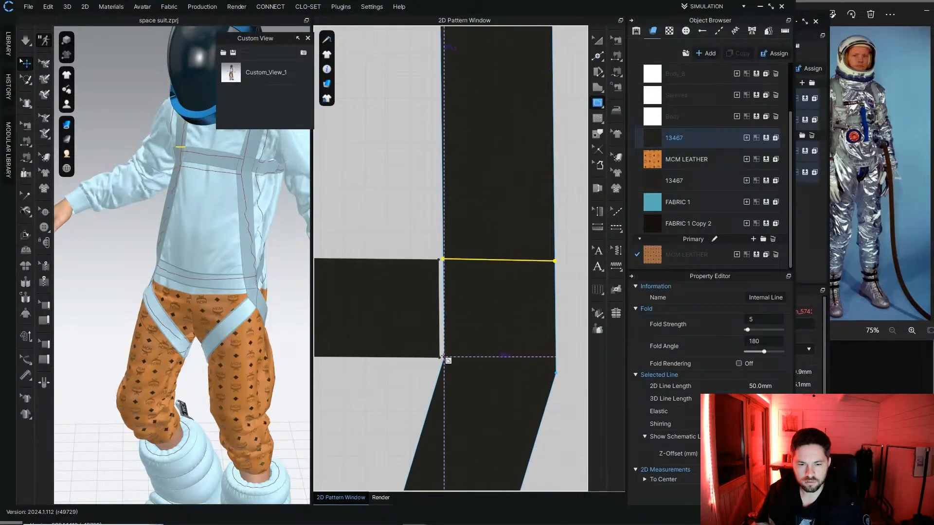
{"action": "left_click", "coordinate": [441, 358]}
{"action": "left_click", "coordinate": [556, 373]}
Step: Cut & Sew the second shoulder strap along both of its internal lines
{"action": "key", "text": "a"}
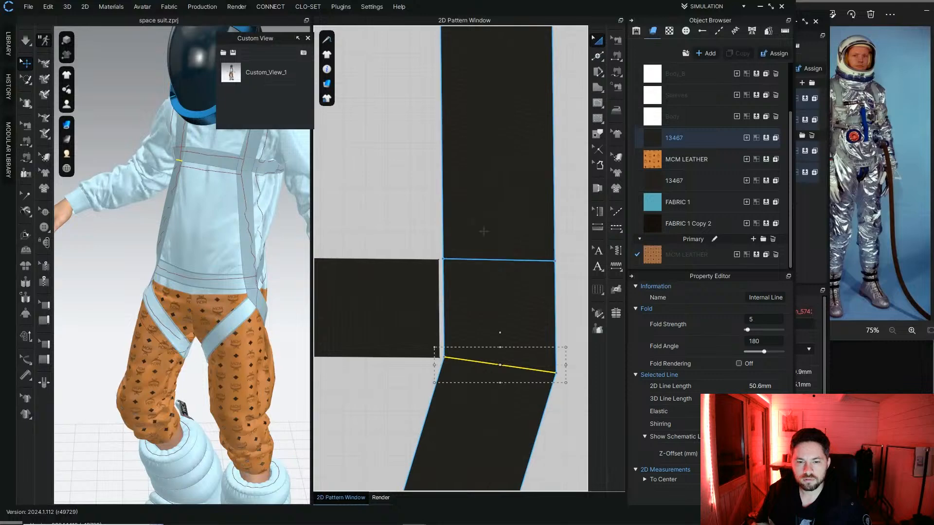
{"action": "left_click", "coordinate": [475, 260], "text": "shift"}
{"action": "right_click", "coordinate": [475, 261]}
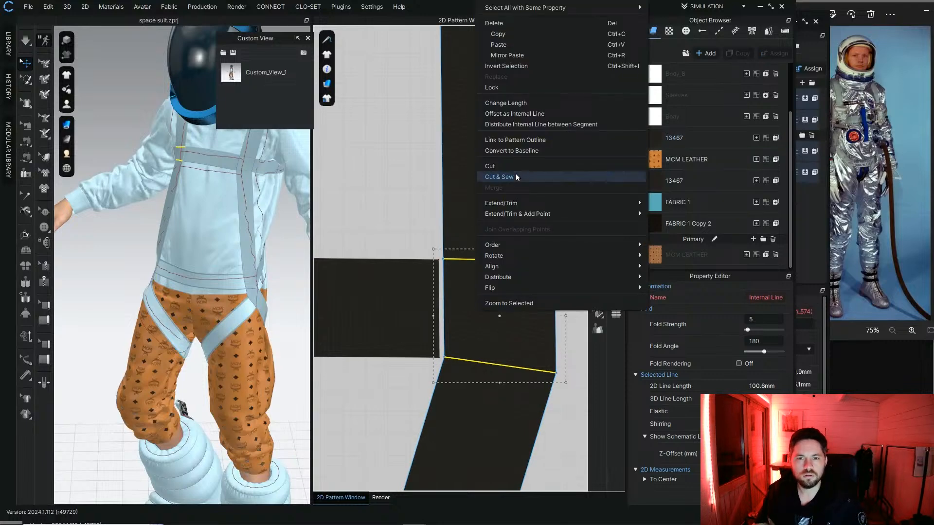
{"action": "left_click", "coordinate": [516, 173]}
Step: Merge the second shoulder strap's small crossing piece with the adjacent side chest strap along their facing edges
{"action": "left_click", "coordinate": [598, 56]}
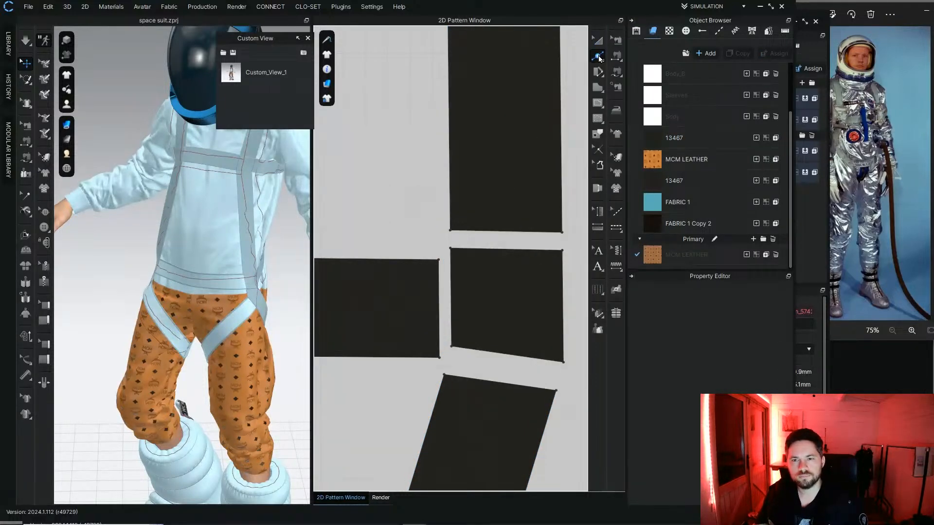
{"action": "left_click", "coordinate": [450, 300]}
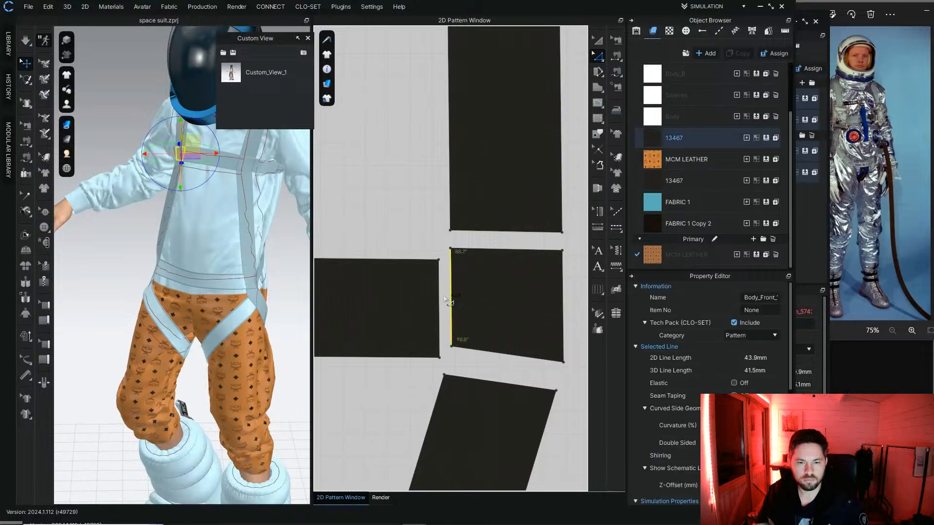
{"action": "left_click", "coordinate": [440, 301], "text": "shift"}
{"action": "right_click", "coordinate": [440, 300]}
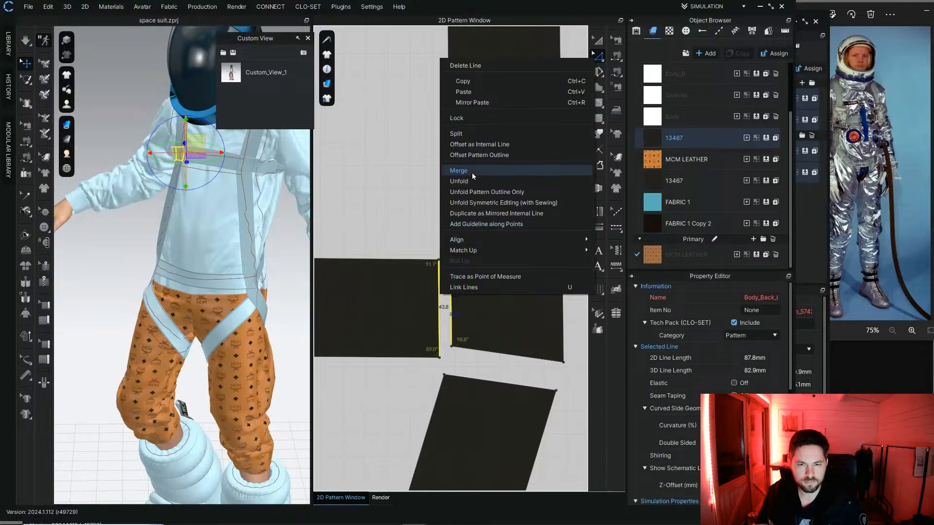
{"action": "left_click", "coordinate": [472, 171]}
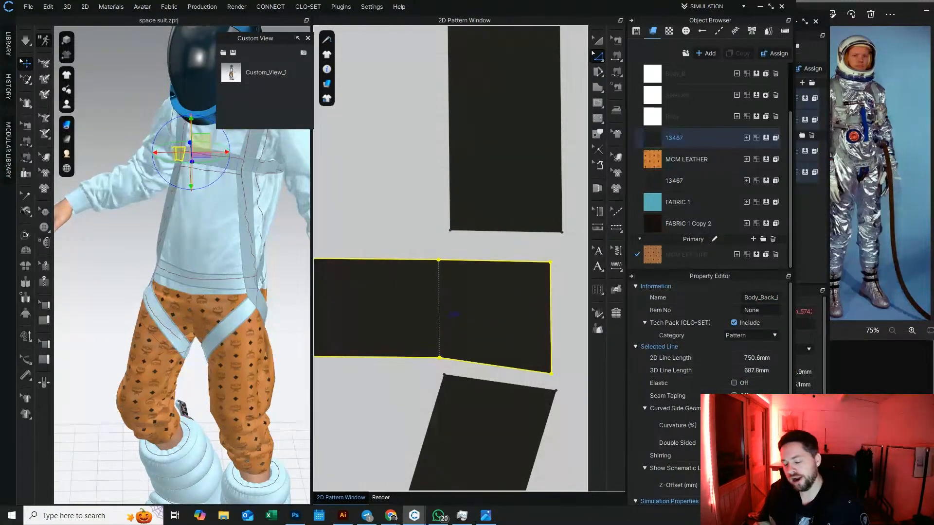
Step: Merge the two facing end edges of the chest strap pieces into one continuous strap
{"action": "scroll", "coordinate": [489, 310], "scroll_direction": "down", "scroll_amount": 3}
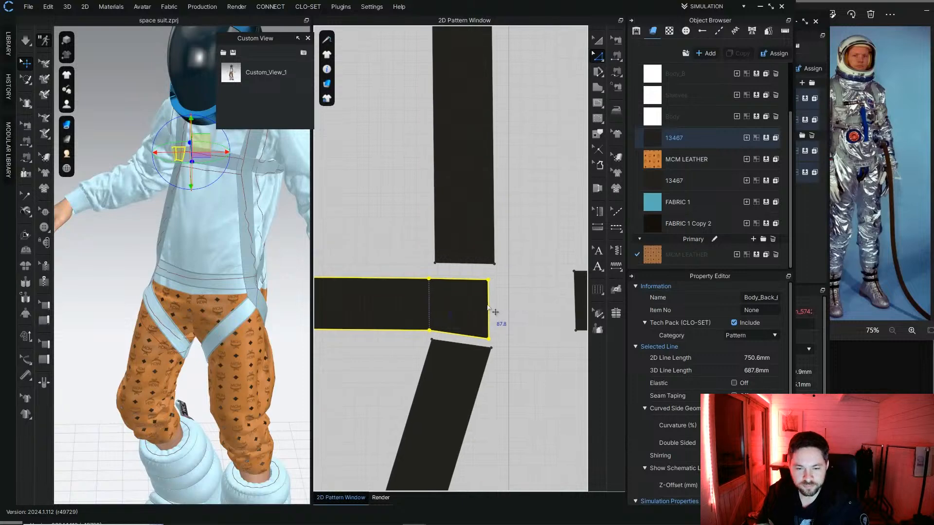
{"action": "left_click", "coordinate": [490, 310]}
{"action": "scroll", "coordinate": [490, 310], "scroll_direction": "down", "scroll_amount": 3}
{"action": "right_click", "coordinate": [483, 305]}
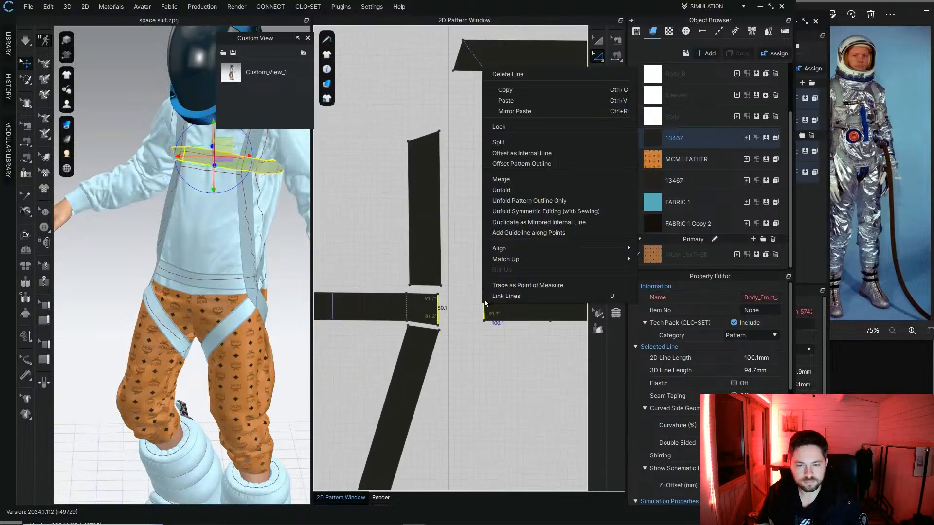
{"action": "left_click", "coordinate": [520, 177]}
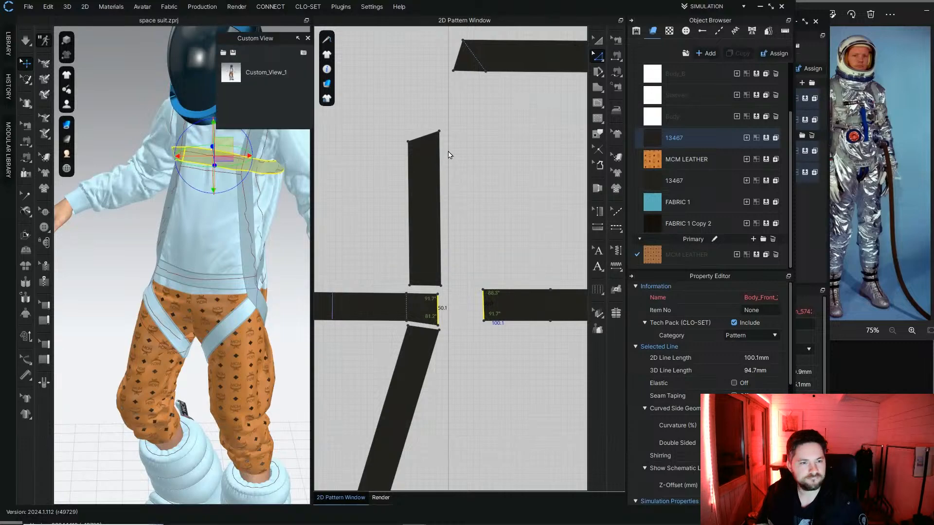
Step: Select the separated shoulder and lower strap pieces one by one to check where each sits on the suit
{"action": "scroll", "coordinate": [475, 210], "scroll_direction": "down", "scroll_amount": 3}
{"action": "left_click", "coordinate": [446, 209]}
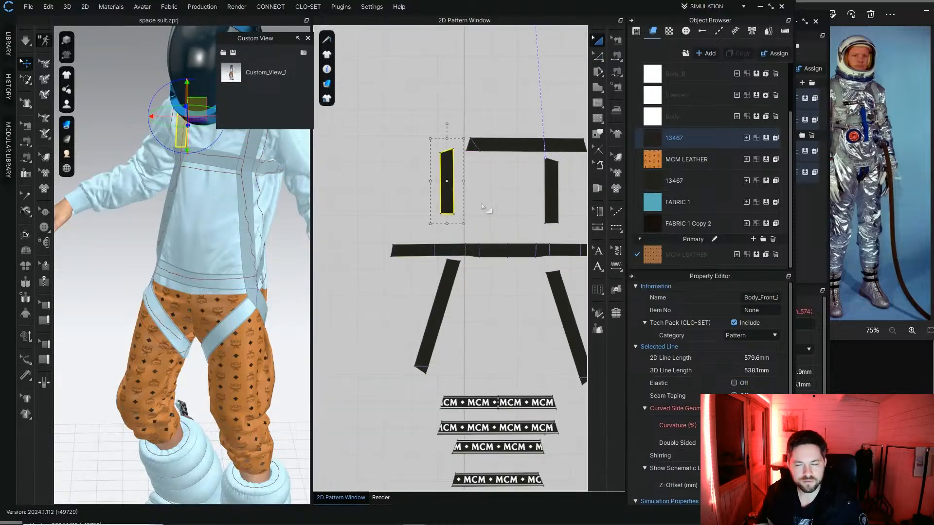
{"action": "scroll", "coordinate": [445, 233], "scroll_direction": "up", "scroll_amount": 1}
{"action": "left_click", "coordinate": [446, 233]}
{"action": "left_click", "coordinate": [379, 307]}
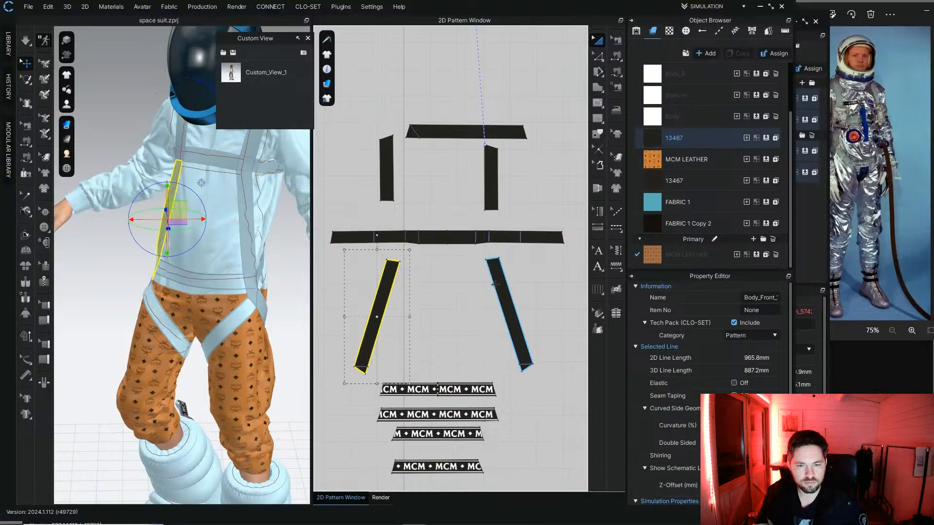
{"action": "left_click", "coordinate": [496, 292]}
{"action": "scroll", "coordinate": [390, 240], "scroll_direction": "up", "scroll_amount": 2}
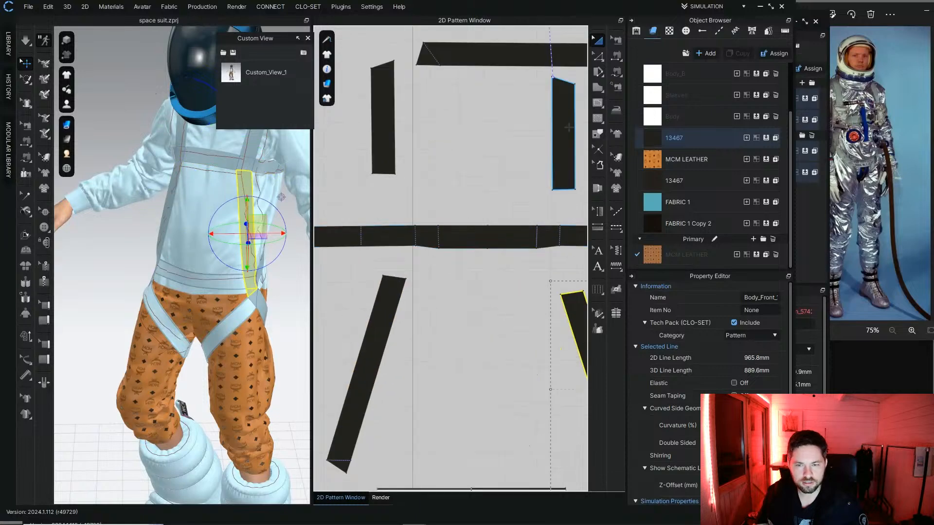
Step: Straighten the merged chest strap's long edges by deleting the leftover points along its middle section
{"action": "left_click", "coordinate": [600, 62]}
{"action": "scroll", "coordinate": [429, 264], "scroll_direction": "down", "scroll_amount": 2}
{"action": "left_click_drag", "start_coordinate": [413, 231], "coordinate": [529, 260]}
{"action": "key", "text": "Delete"}
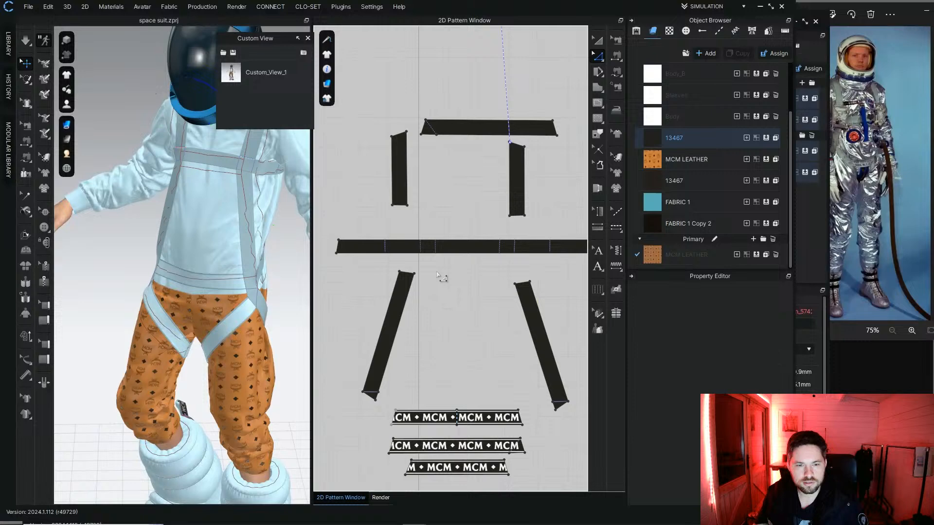
{"action": "left_click", "coordinate": [462, 240]}
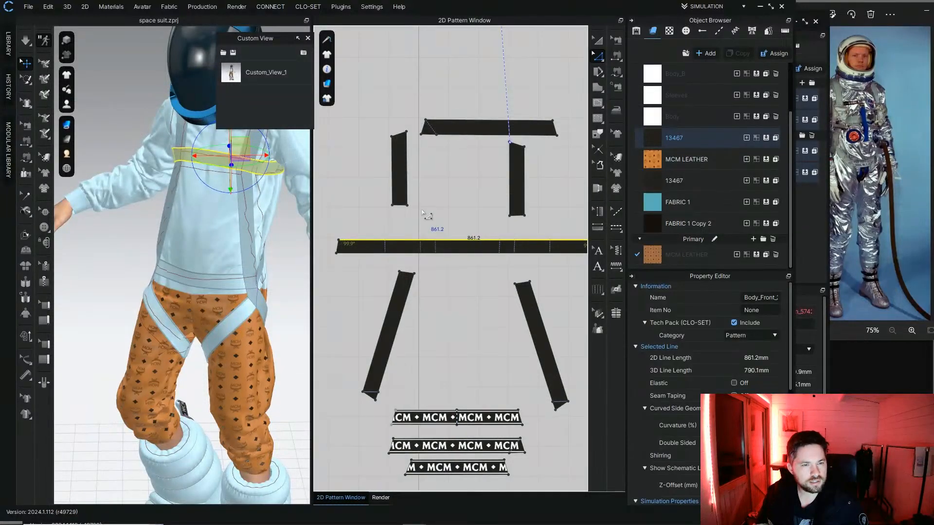
Step: Unfreeze the chest strap, both short shoulder straps and both long lower straps together
{"action": "left_click", "coordinate": [598, 39]}
{"action": "left_click", "coordinate": [399, 168]}
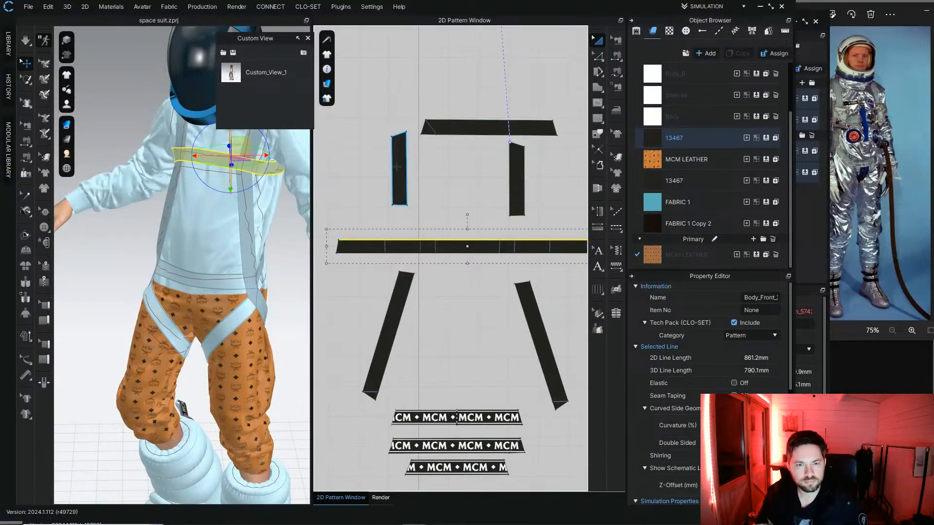
{"action": "left_click", "coordinate": [388, 336], "text": "shift"}
{"action": "left_click", "coordinate": [416, 248], "text": "shift"}
{"action": "left_click", "coordinate": [517, 180], "text": "shift"}
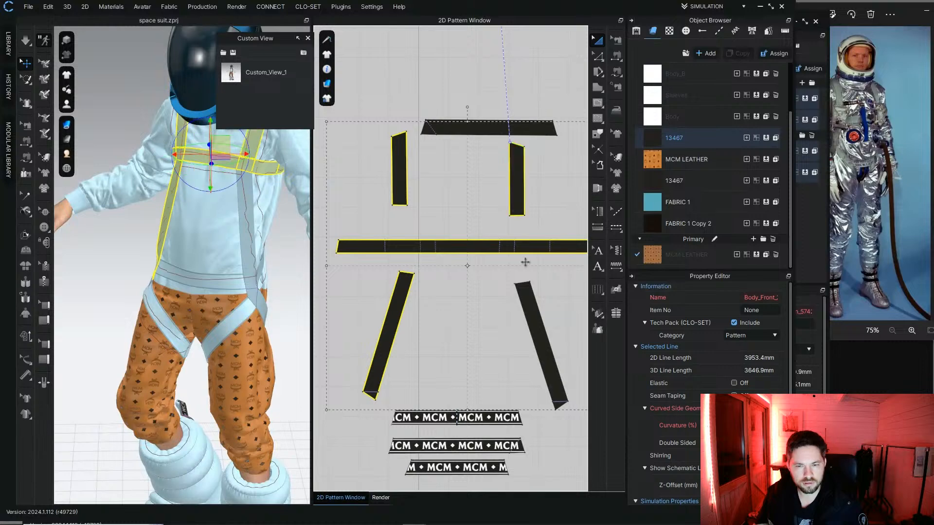
{"action": "left_click", "coordinate": [541, 345], "text": "shift"}
{"action": "right_click", "coordinate": [499, 246]}
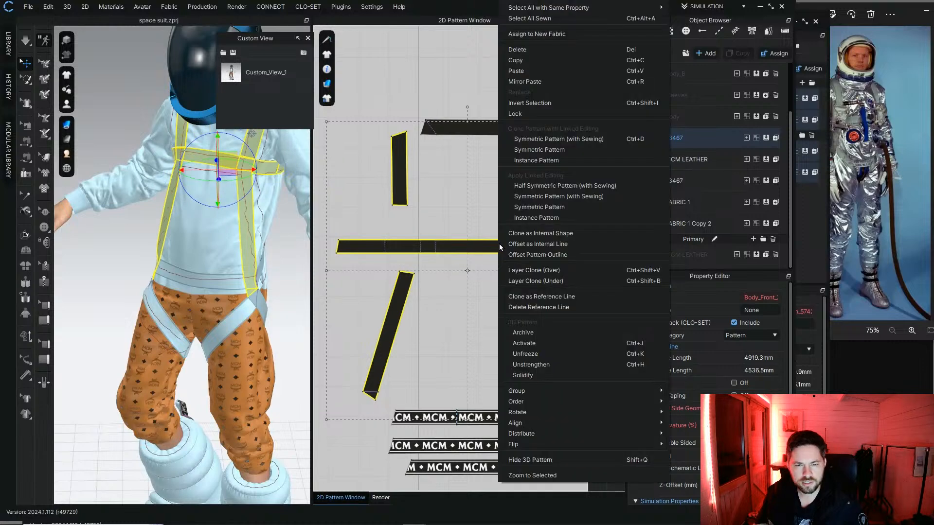
{"action": "left_click", "coordinate": [535, 365]}
Step: Simulate the garment from a front view so the unfrozen harness straps settle, and stop the simulation
{"action": "left_click", "coordinate": [133, 112]}
{"action": "right_click_drag", "start_coordinate": [134, 112], "coordinate": [187, 116]}
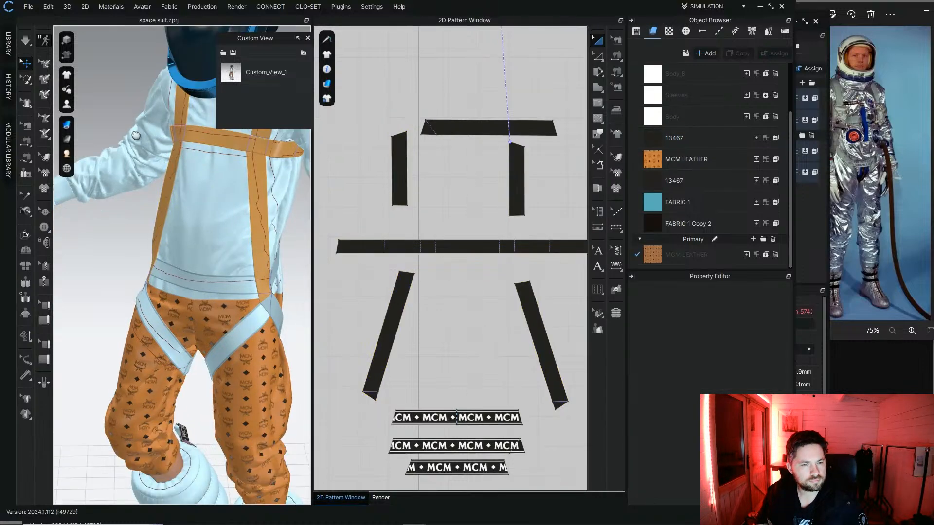
{"action": "middle_click_drag", "start_coordinate": [190, 116], "coordinate": [167, 225]}
{"action": "left_click", "coordinate": [26, 43]}
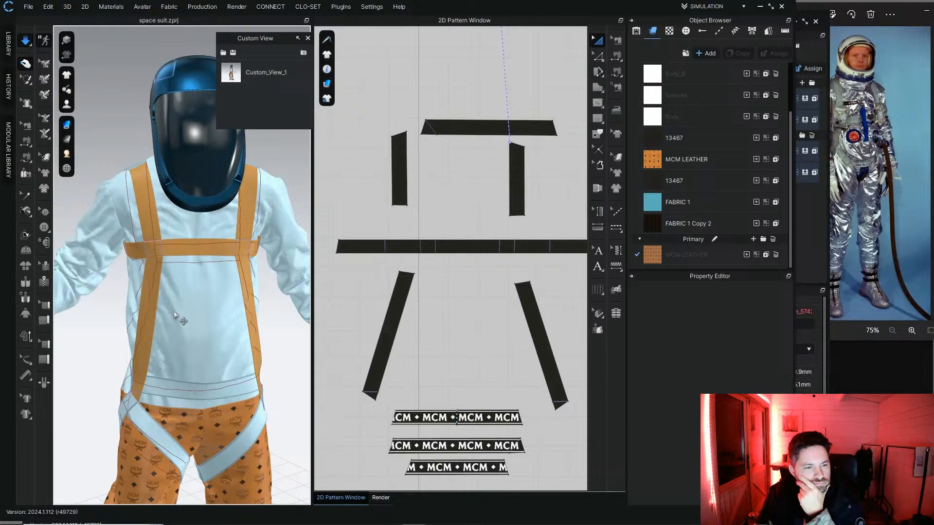
{"action": "left_click", "coordinate": [359, 252]}
{"action": "mouse_move", "coordinate": [250, 263]}
{"action": "right_mouse_down"}
{"action": "mouse_move", "coordinate": [193, 255]}
{"action": "mouse_move", "coordinate": [251, 254]}
{"action": "right_mouse_up"}
{"action": "left_click", "coordinate": [26, 41]}
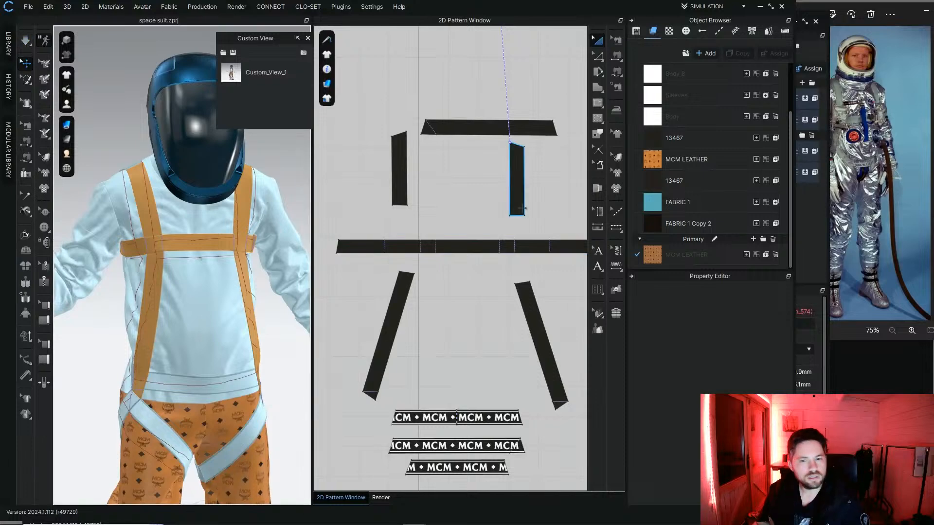
Step: Rotate the long lower strap on the avatar's right side to the X-Axis, using its long edge as reference
{"action": "scroll", "coordinate": [438, 316], "scroll_direction": "down", "scroll_amount": 1}
{"action": "middle_click_drag", "start_coordinate": [438, 317], "coordinate": [400, 289]}
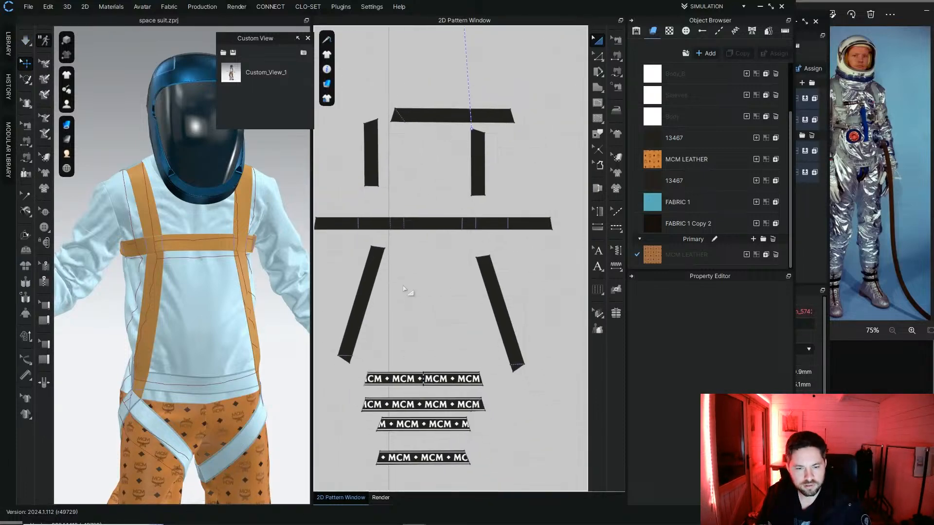
{"action": "left_click", "coordinate": [371, 281]}
{"action": "right_click", "coordinate": [371, 280]}
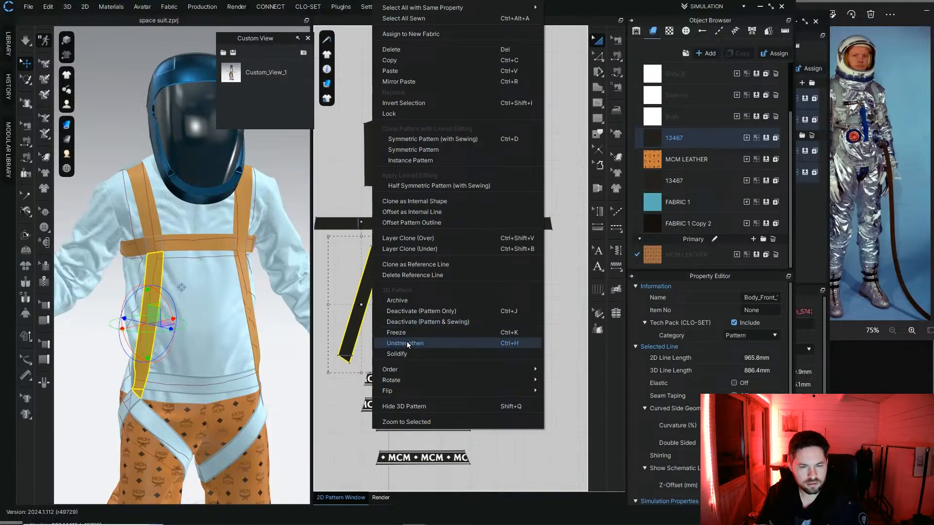
{"action": "mouse_move", "coordinate": [416, 380]}
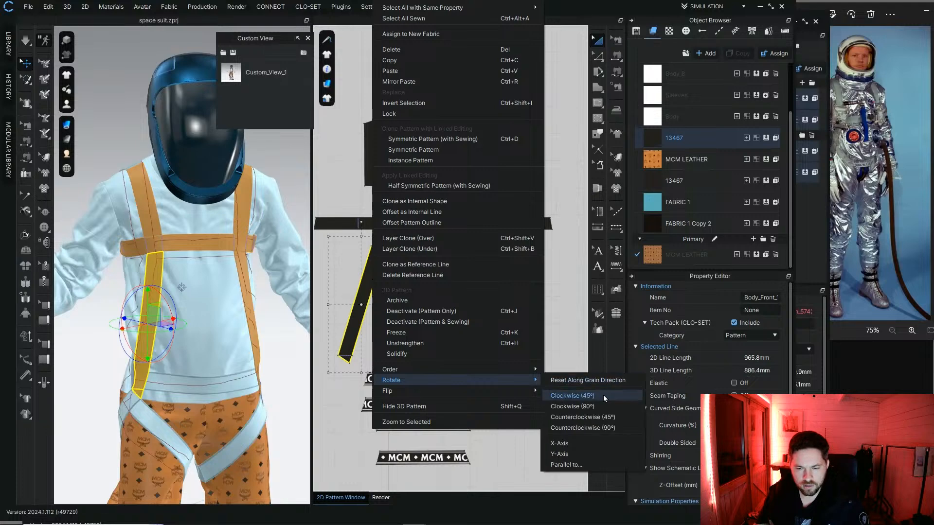
{"action": "left_click", "coordinate": [559, 444]}
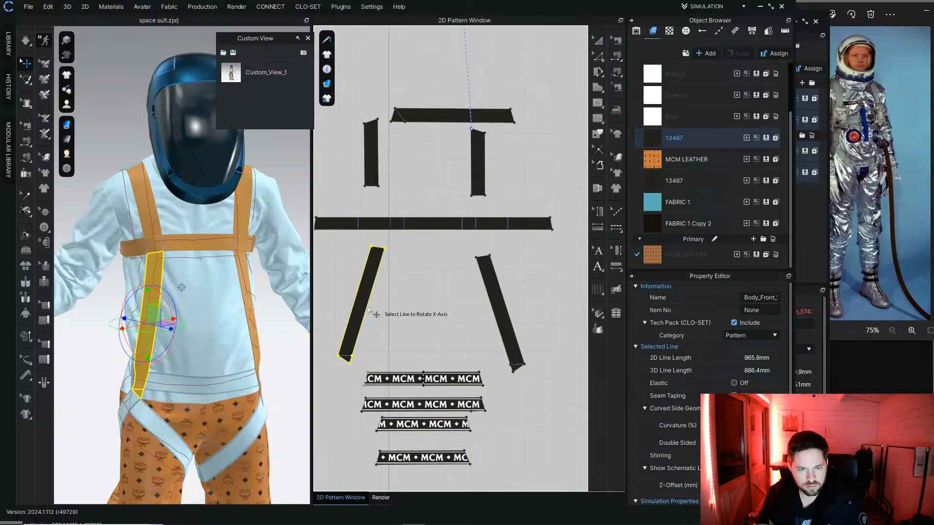
{"action": "left_click", "coordinate": [354, 306]}
Step: Lay the other long lower strap horizontal by rotating it to the X-Axis along its long edge
{"action": "left_click", "coordinate": [501, 312]}
{"action": "right_click", "coordinate": [502, 312]}
{"action": "mouse_move", "coordinate": [565, 383]}
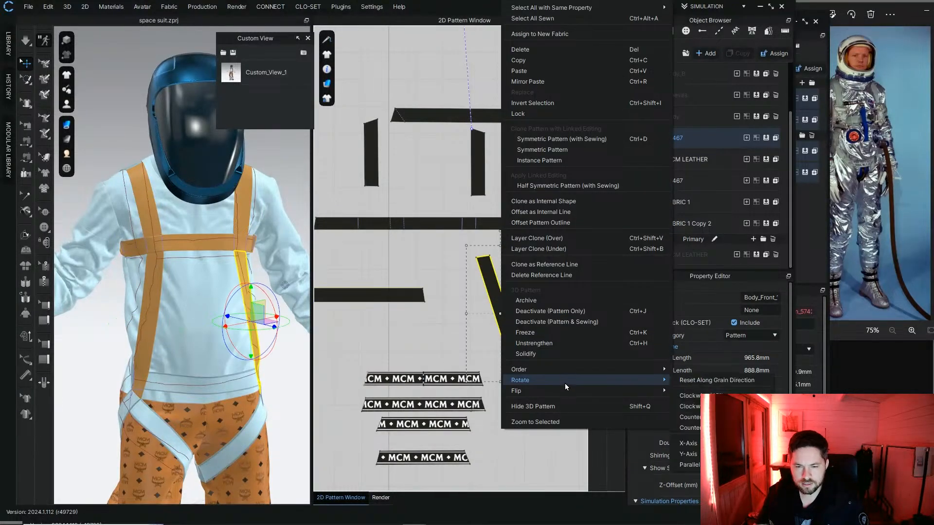
{"action": "left_click", "coordinate": [687, 443]}
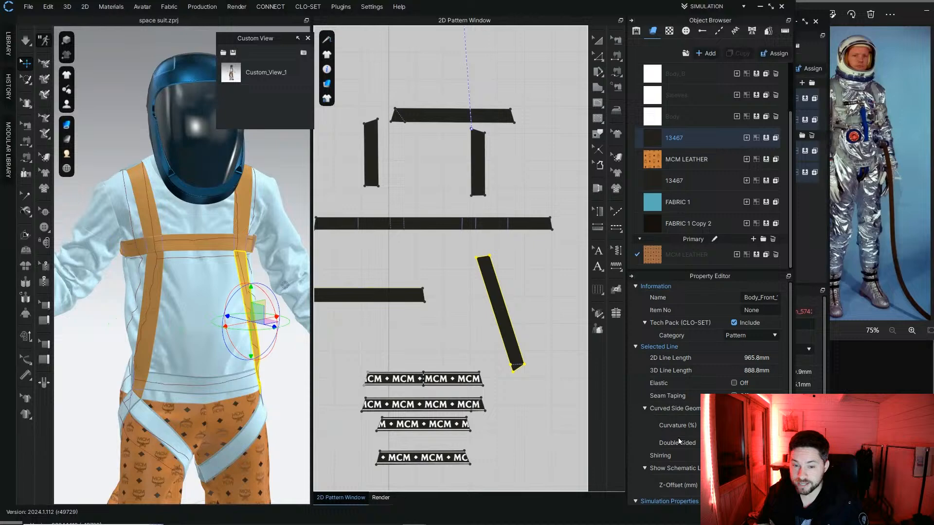
{"action": "left_click", "coordinate": [492, 300]}
Step: Rotate the two short shoulder straps freehand so their upper ends lean toward each other
{"action": "middle_click_drag", "start_coordinate": [444, 216], "coordinate": [467, 282]}
{"action": "left_click", "coordinate": [503, 234]}
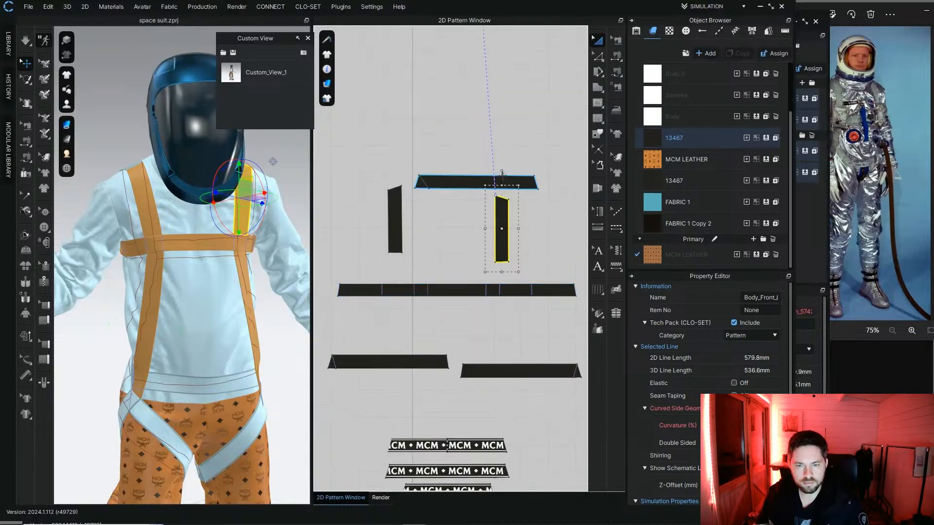
{"action": "left_click_drag", "start_coordinate": [501, 171], "coordinate": [479, 175]}
{"action": "left_click", "coordinate": [398, 209]}
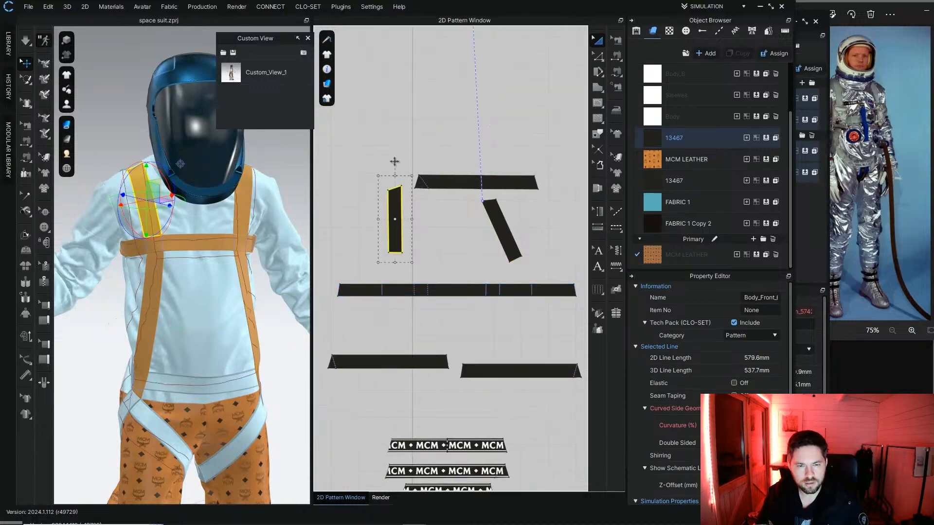
{"action": "left_click_drag", "start_coordinate": [396, 165], "coordinate": [424, 181]}
Step: Rotate both tilted short shoulder straps to the X-Axis along their long edges so they lie horizontal
{"action": "right_click", "coordinate": [399, 213]}
{"action": "mouse_move", "coordinate": [477, 382]}
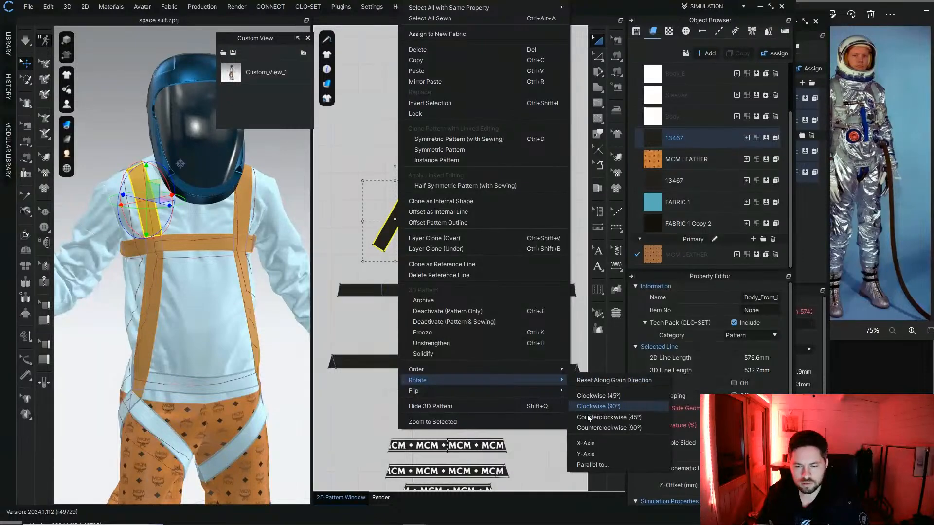
{"action": "left_click", "coordinate": [589, 446]}
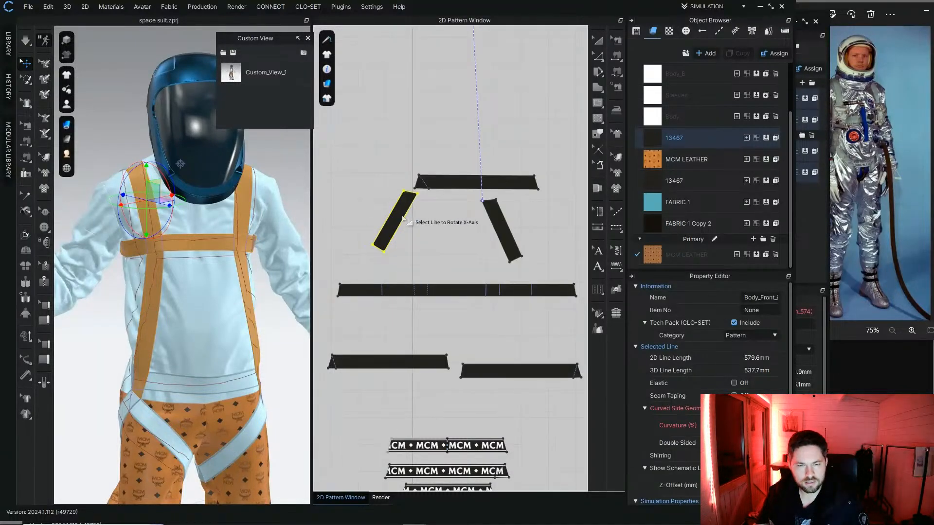
{"action": "left_click", "coordinate": [501, 229]}
{"action": "right_click", "coordinate": [505, 232]}
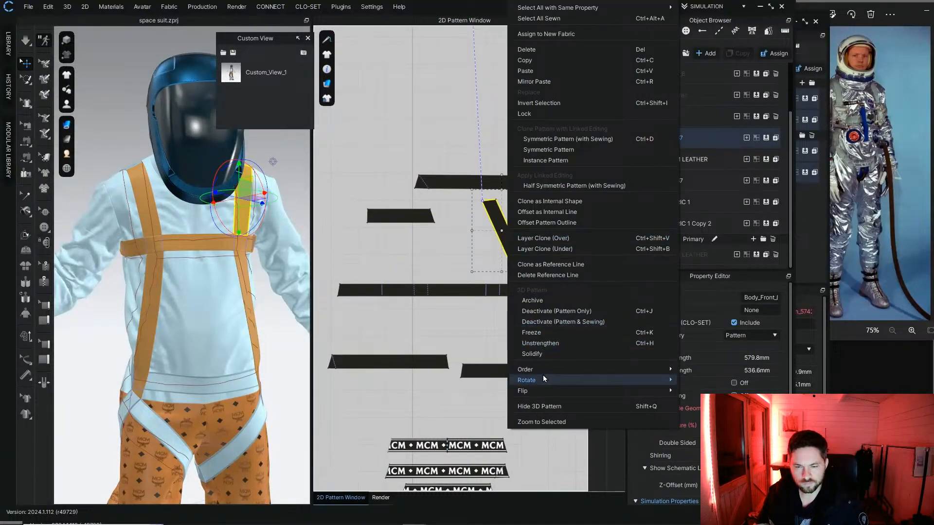
{"action": "mouse_move", "coordinate": [549, 380]}
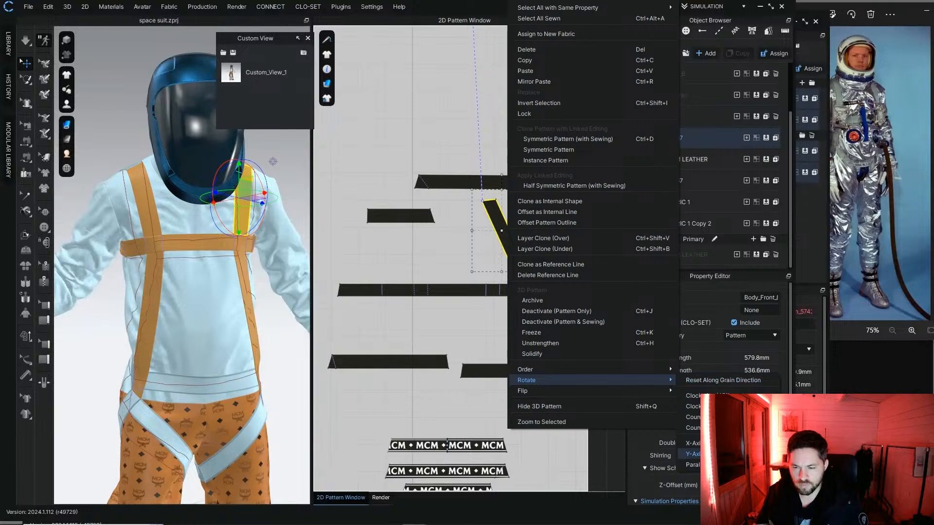
{"action": "left_click", "coordinate": [692, 444]}
Step: Rotate the thigh strap pattern above the short shoulder straps to the X-Axis along its long edge, and clear the selection
{"action": "left_click", "coordinate": [468, 182]}
{"action": "right_click", "coordinate": [471, 183]}
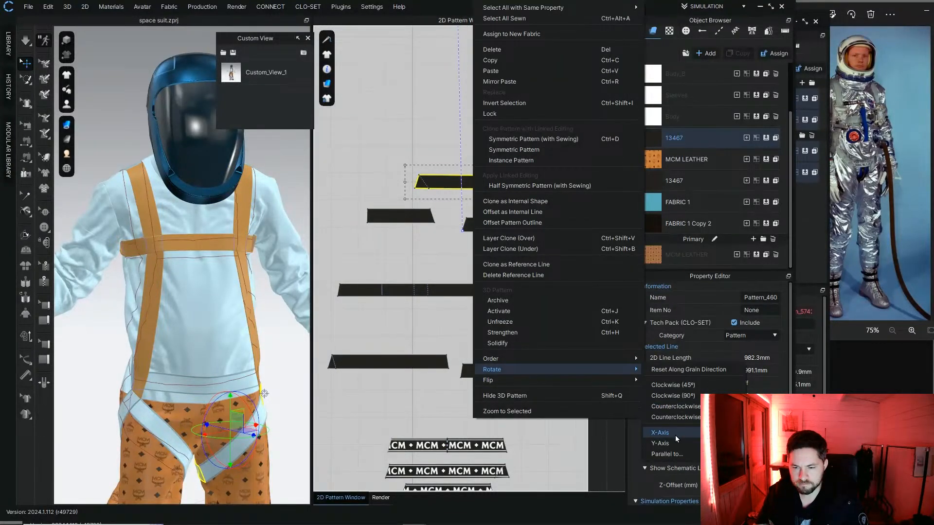
{"action": "left_click", "coordinate": [673, 435]}
{"action": "left_click", "coordinate": [472, 195]}
{"action": "scroll", "coordinate": [495, 248], "scroll_direction": "down", "scroll_amount": 4}
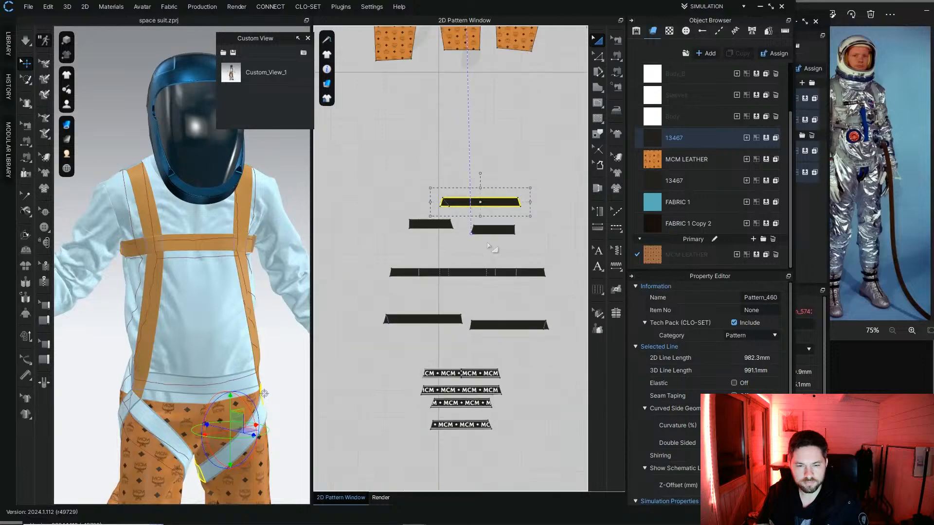
{"action": "middle_click_drag", "start_coordinate": [493, 256], "coordinate": [493, 155]}
{"action": "left_click", "coordinate": [544, 291]}
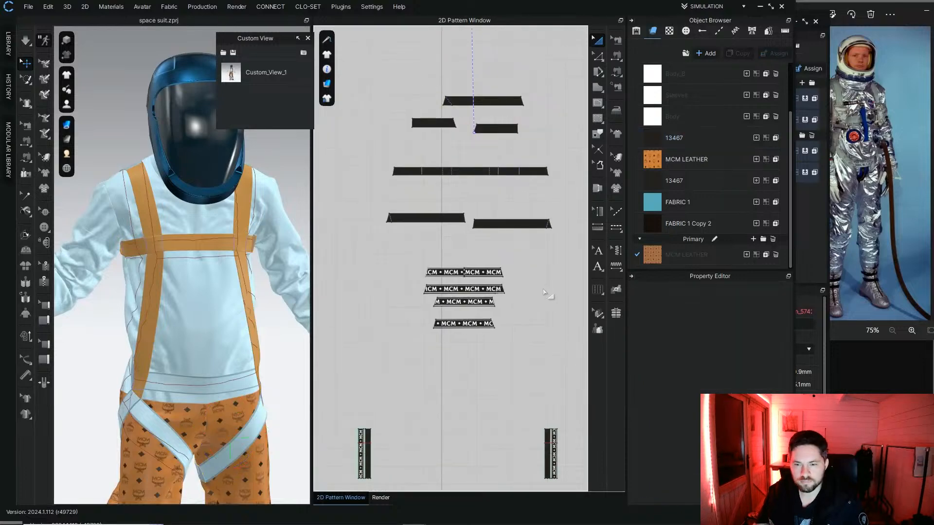
Step: Copy the MCM strap LOGO-2-01 Copy 1 graphic from the uppermost logo strap onto the long lower strap for the avatar's left side
{"action": "left_click", "coordinate": [616, 157]}
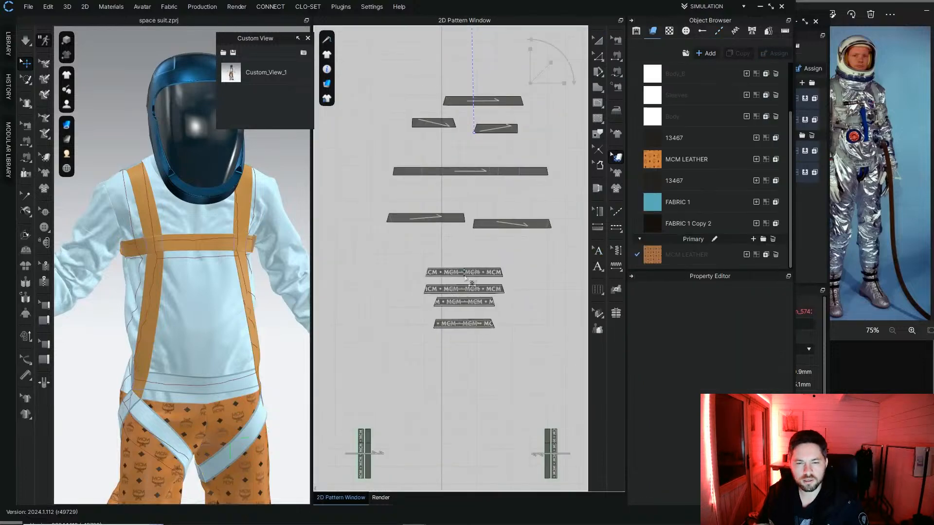
{"action": "scroll", "coordinate": [524, 228], "scroll_direction": "up", "scroll_amount": 5}
{"action": "left_click", "coordinate": [616, 173]}
{"action": "left_click", "coordinate": [442, 301]}
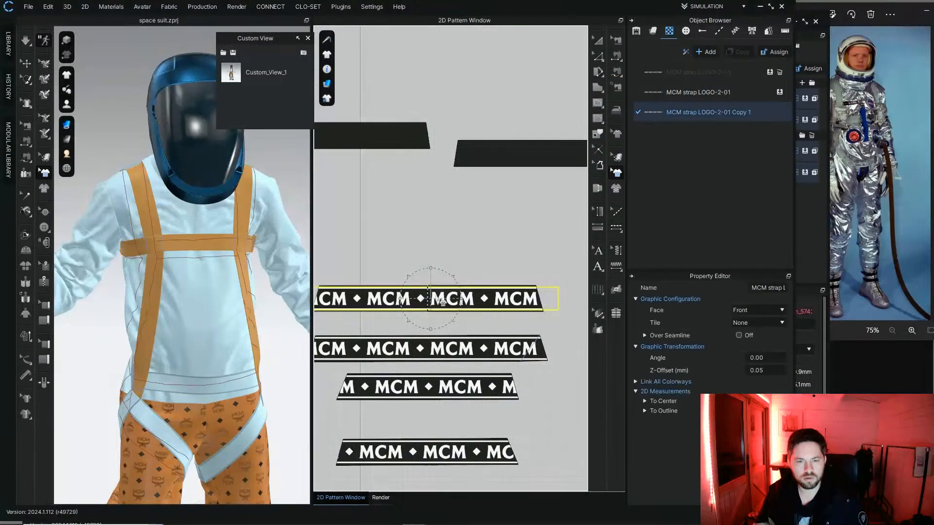
{"action": "key", "text": "ctrl+c"}
{"action": "key", "text": "ctrl+v"}
{"action": "middle_click_drag", "start_coordinate": [495, 189], "coordinate": [441, 270]}
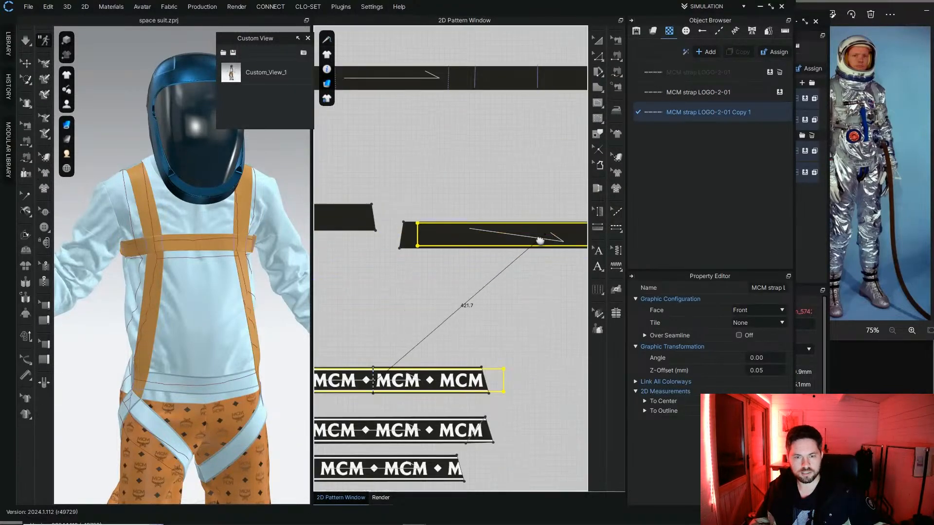
{"action": "scroll", "coordinate": [523, 240], "scroll_direction": "up", "scroll_amount": 4}
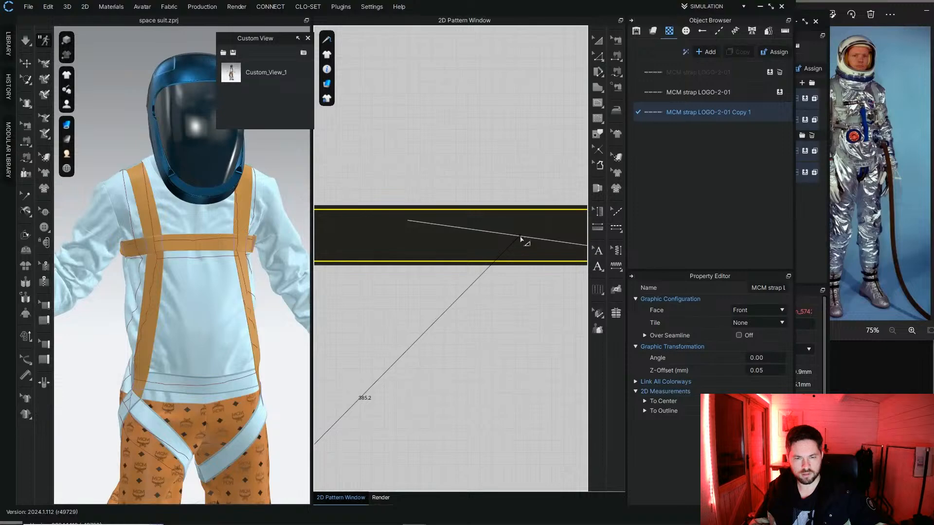
{"action": "left_click", "coordinate": [510, 256]}
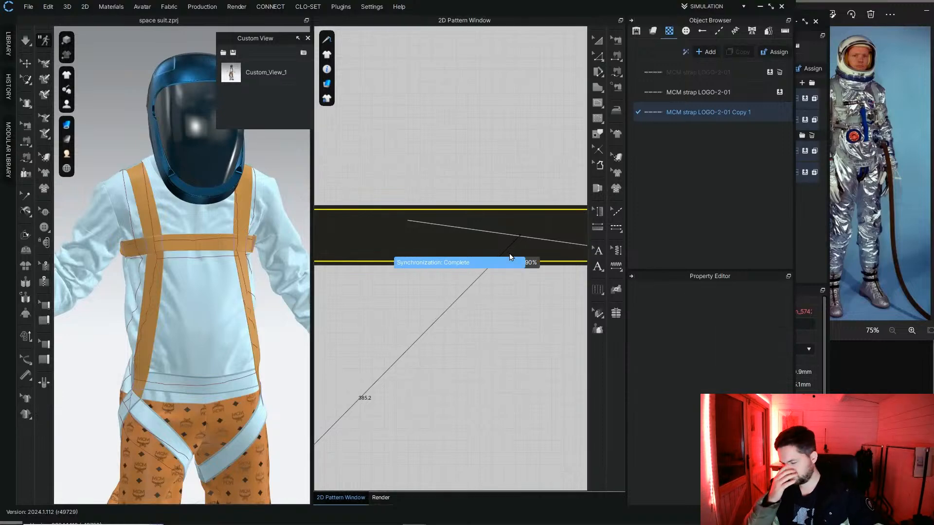
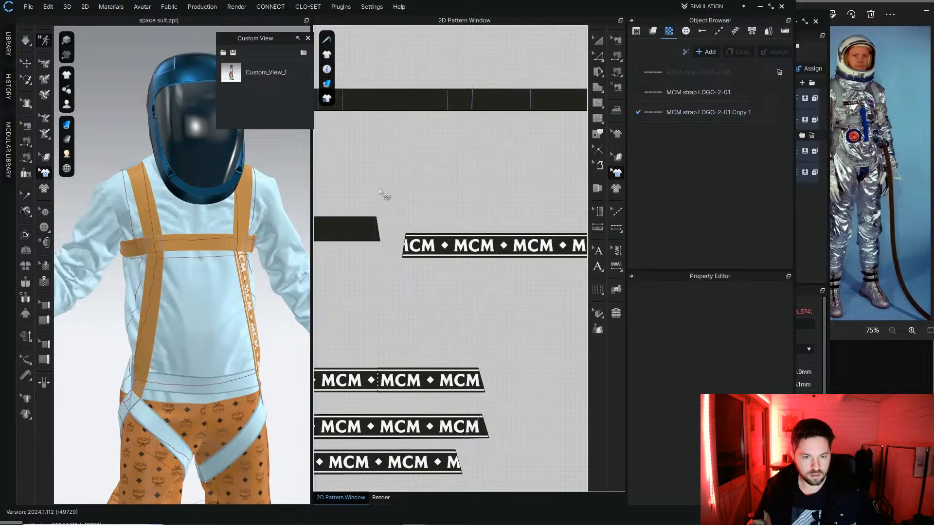
Step: Copy the MCM strap LOGO-2-01 Copy 1 graphic onto the blank long lower strap for the avatar's right side, centred on its width
{"action": "middle_click_drag", "start_coordinate": [384, 194], "coordinate": [461, 175]}
{"action": "left_click", "coordinate": [552, 231]}
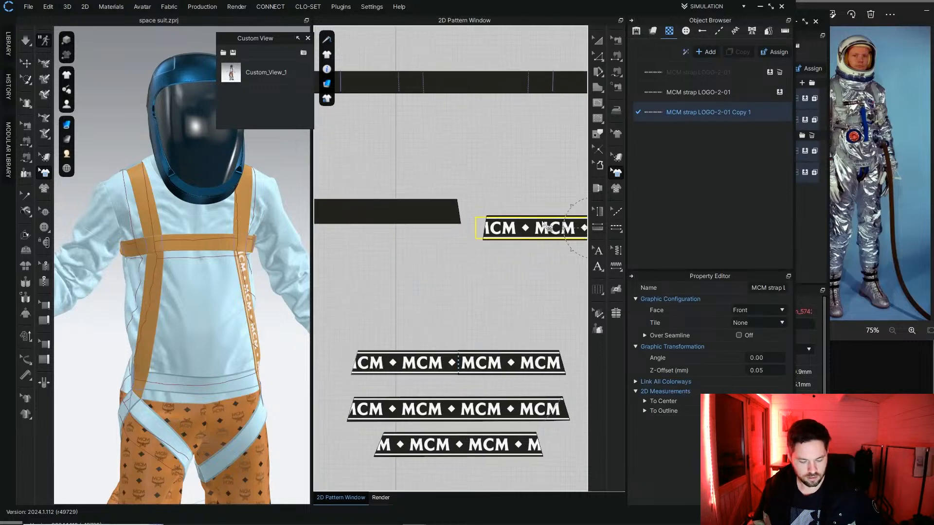
{"action": "key", "text": "ctrl+v"}
{"action": "scroll", "coordinate": [415, 216], "scroll_direction": "down", "scroll_amount": 3}
{"action": "middle_click_drag", "start_coordinate": [415, 216], "coordinate": [473, 215]}
{"action": "scroll", "coordinate": [421, 222], "scroll_direction": "up", "scroll_amount": 5}
{"action": "scroll", "coordinate": [465, 217], "scroll_direction": "down", "scroll_amount": 3}
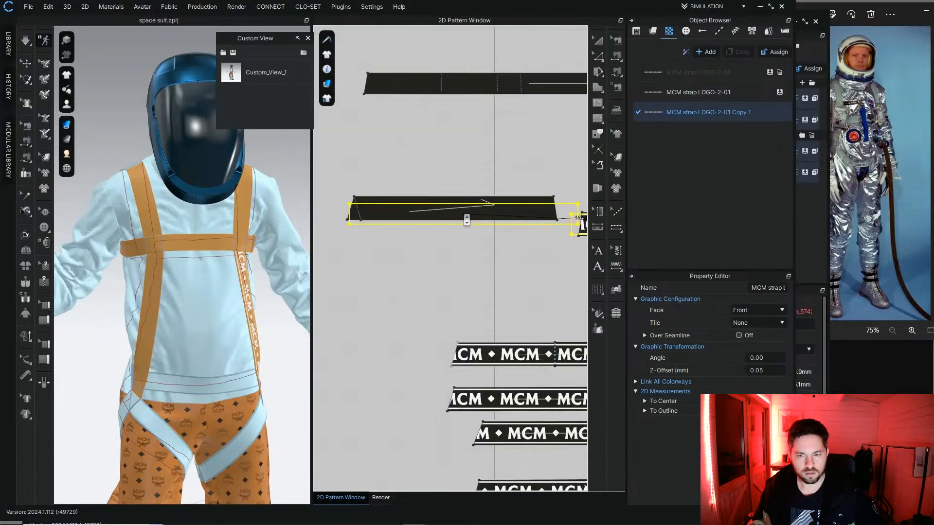
{"action": "scroll", "coordinate": [452, 215], "scroll_direction": "up", "scroll_amount": 4}
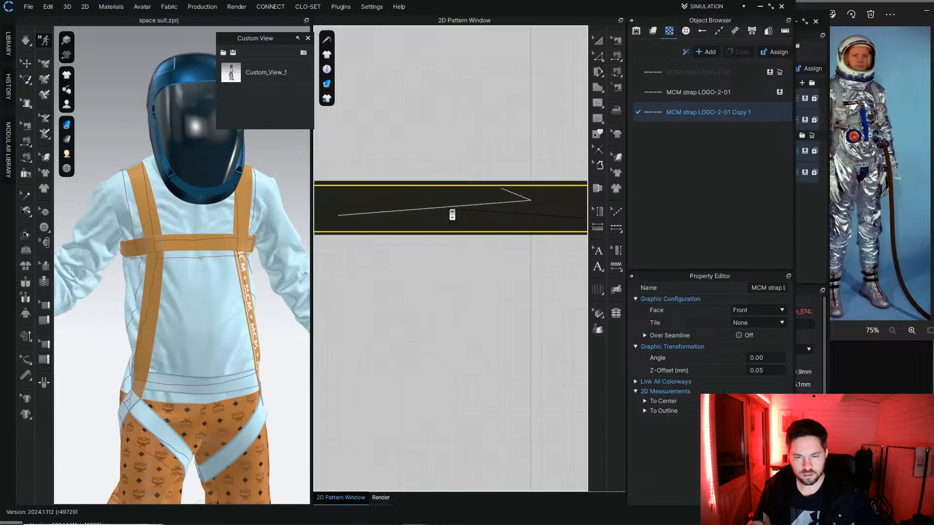
{"action": "scroll", "coordinate": [453, 214], "scroll_direction": "up", "scroll_amount": 2}
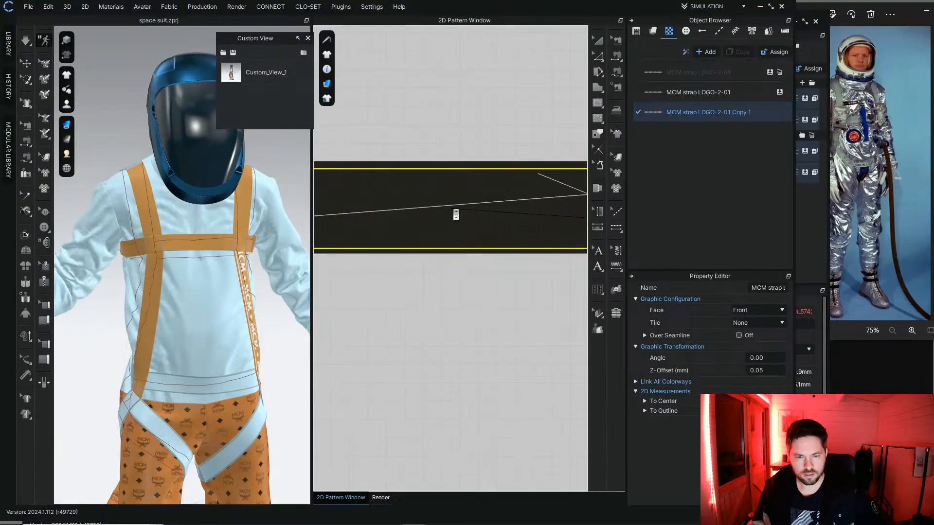
{"action": "scroll", "coordinate": [454, 211], "scroll_direction": "down", "scroll_amount": 6}
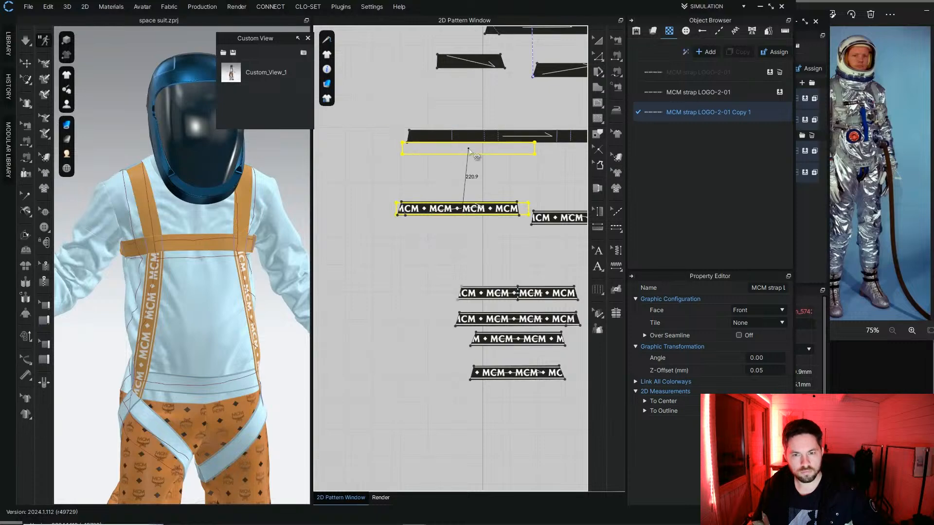
Step: Place another copy of the MCM strap logo graphic on the middle of the long chest strap, within the strap's edges
{"action": "scroll", "coordinate": [448, 166], "scroll_direction": "up", "scroll_amount": 5}
{"action": "scroll", "coordinate": [448, 165], "scroll_direction": "up", "scroll_amount": 2}
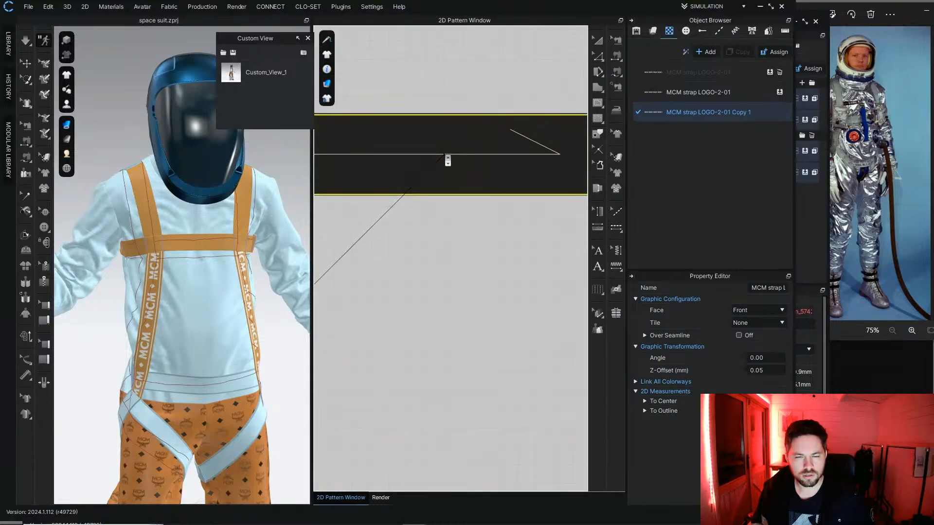
{"action": "left_click", "coordinate": [448, 159]}
{"action": "scroll", "coordinate": [453, 161], "scroll_direction": "down", "scroll_amount": 6}
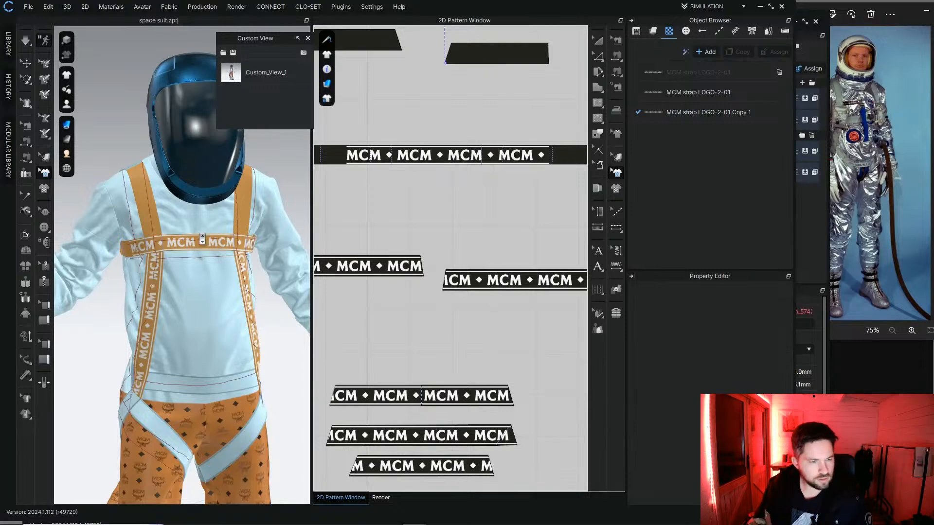
{"action": "scroll", "coordinate": [194, 233], "scroll_direction": "up", "scroll_amount": 3}
{"action": "scroll", "coordinate": [457, 195], "scroll_direction": "down", "scroll_amount": 4}
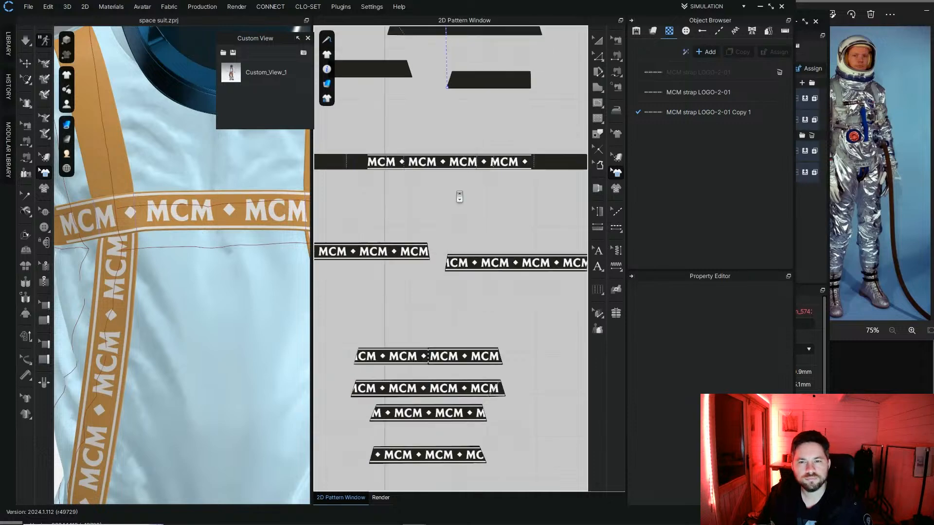
Step: Duplicate the chest strap's logo graphic onto the blank right end of the same strap, level with the strap edges
{"action": "left_click", "coordinate": [480, 174]}
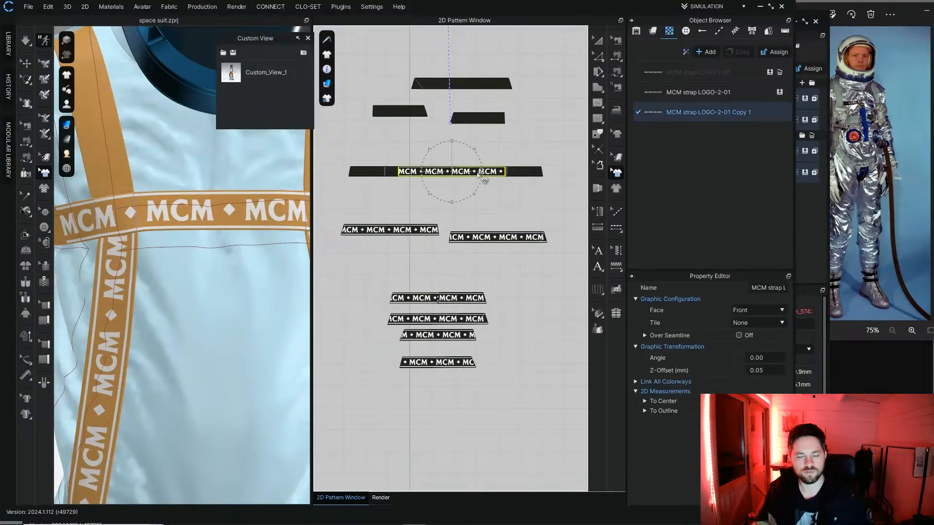
{"action": "scroll", "coordinate": [486, 176], "scroll_direction": "up", "scroll_amount": 10}
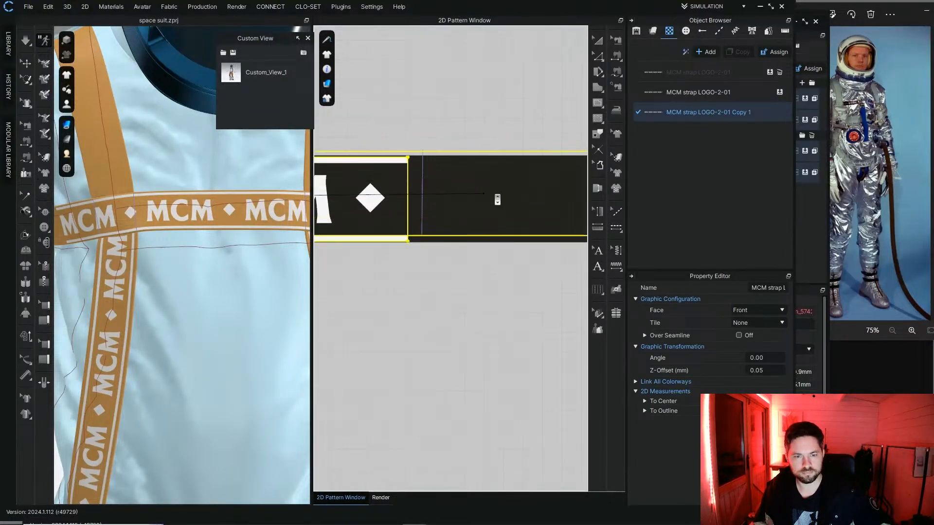
{"action": "left_click_drag", "start_coordinate": [510, 204], "coordinate": [515, 202]}
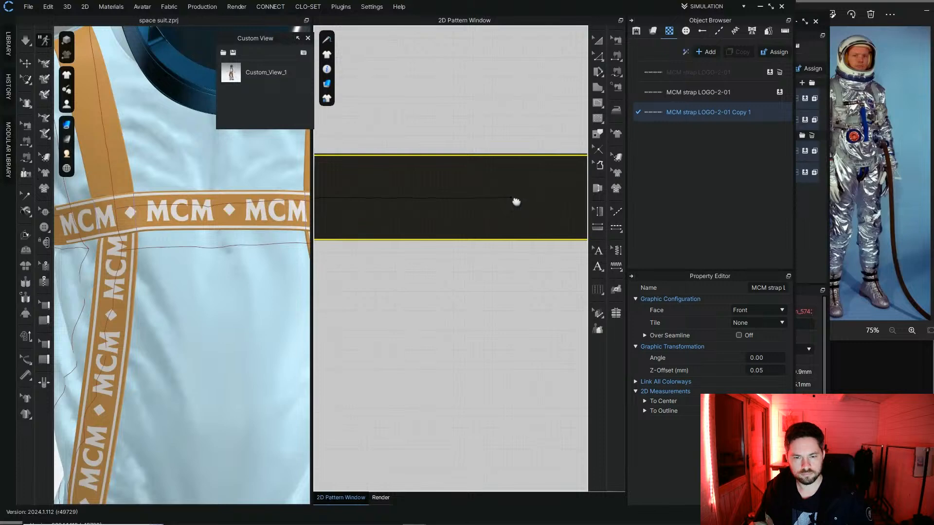
{"action": "middle_click_drag", "start_coordinate": [400, 197], "coordinate": [555, 201]}
{"action": "scroll", "coordinate": [451, 221], "scroll_direction": "down", "scroll_amount": 3}
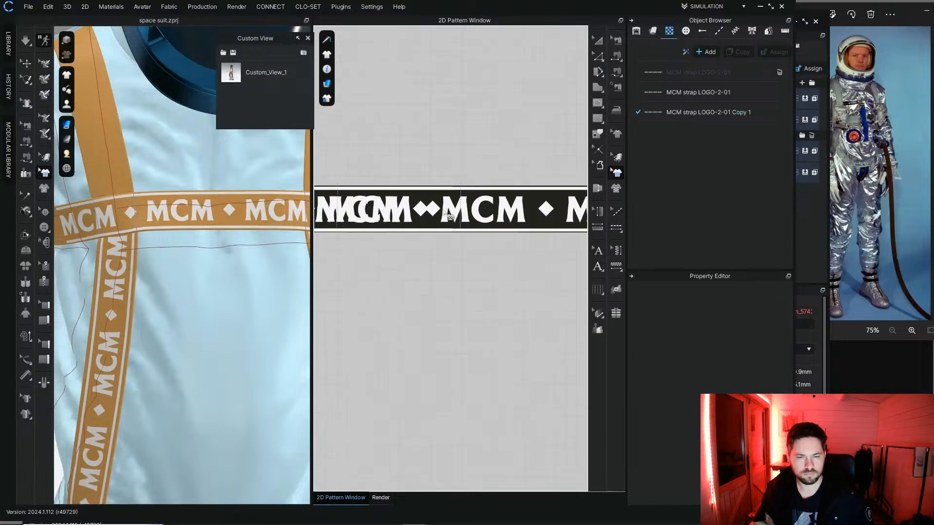
Step: Slide the duplicated graphic along the chest strap until its first MCM continues evenly after the middle graphic's last diamond
{"action": "left_click", "coordinate": [446, 210]}
{"action": "left_click", "coordinate": [469, 216]}
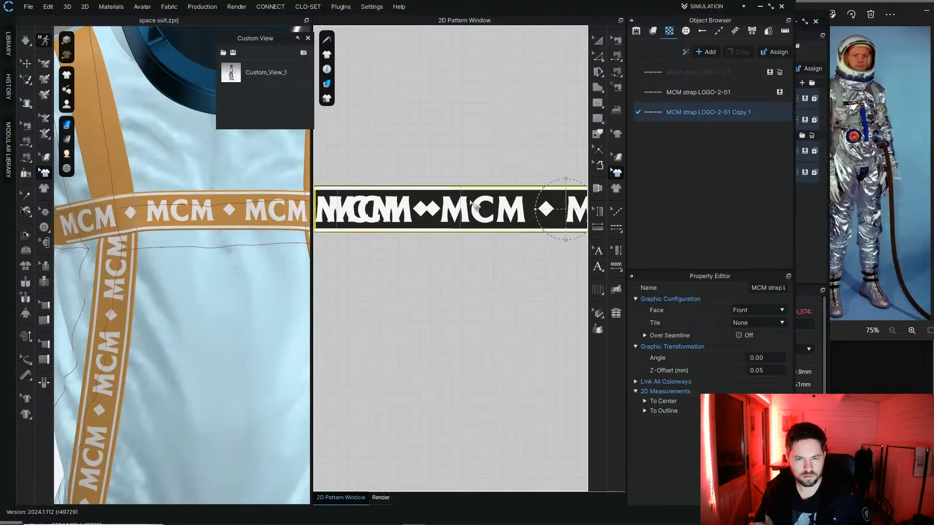
{"action": "left_click_drag", "start_coordinate": [482, 212], "coordinate": [575, 211]}
{"action": "scroll", "coordinate": [494, 208], "scroll_direction": "down", "scroll_amount": 4}
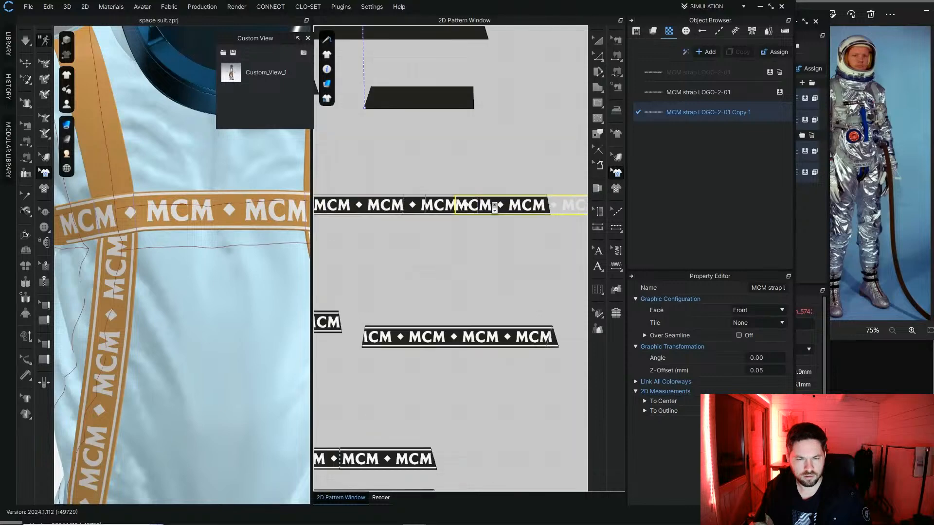
{"action": "scroll", "coordinate": [484, 209], "scroll_direction": "up", "scroll_amount": 3}
{"action": "mouse_move", "coordinate": [471, 214]}
{"action": "left_mouse_down"}
{"action": "mouse_move", "coordinate": [520, 217]}
{"action": "mouse_move", "coordinate": [417, 198]}
{"action": "mouse_move", "coordinate": [418, 206]}
{"action": "left_mouse_up"}
{"action": "scroll", "coordinate": [490, 202], "scroll_direction": "up", "scroll_amount": 6}
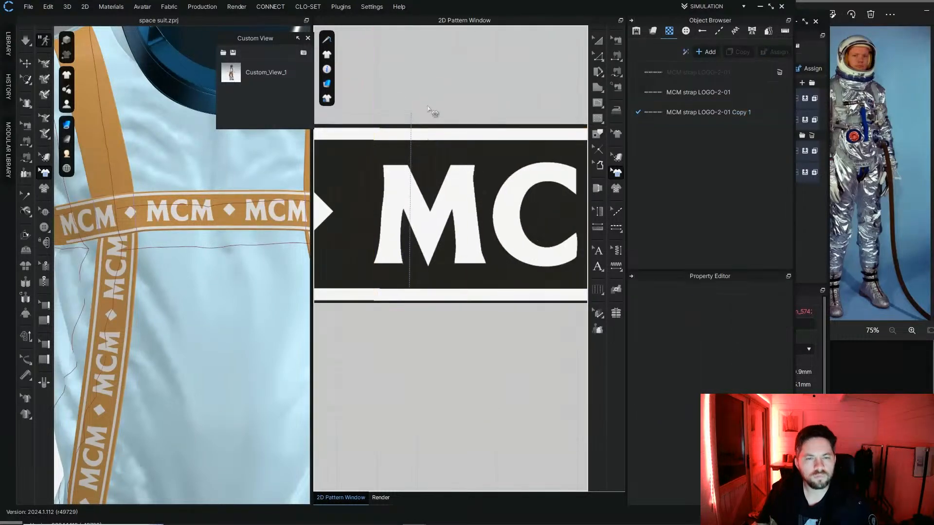
Step: Paste a third copy of the logo graphic over the blank left end of the chest strap
{"action": "scroll", "coordinate": [438, 198], "scroll_direction": "down", "scroll_amount": 5}
{"action": "left_click", "coordinate": [440, 199]}
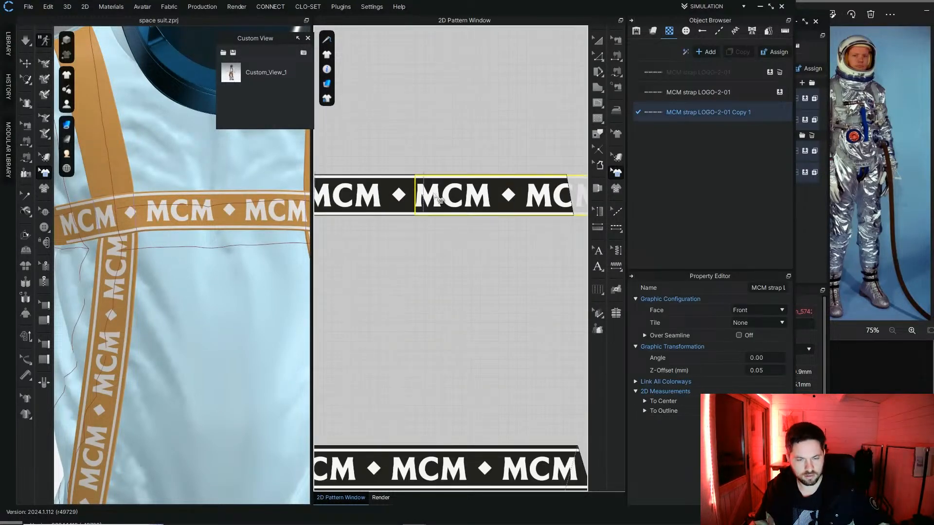
{"action": "scroll", "coordinate": [439, 200], "scroll_direction": "down", "scroll_amount": 6}
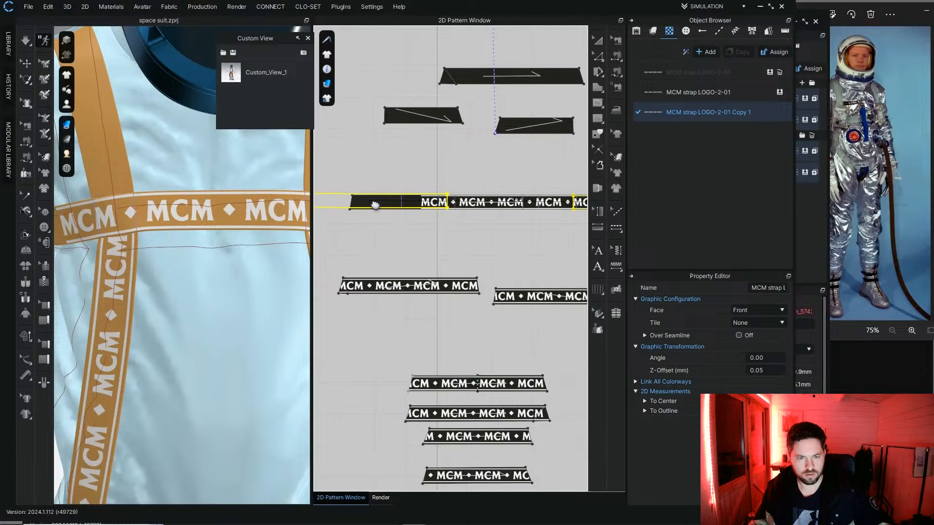
{"action": "left_click_drag", "start_coordinate": [375, 205], "coordinate": [353, 204]}
{"action": "scroll", "coordinate": [419, 214], "scroll_direction": "up", "scroll_amount": 8}
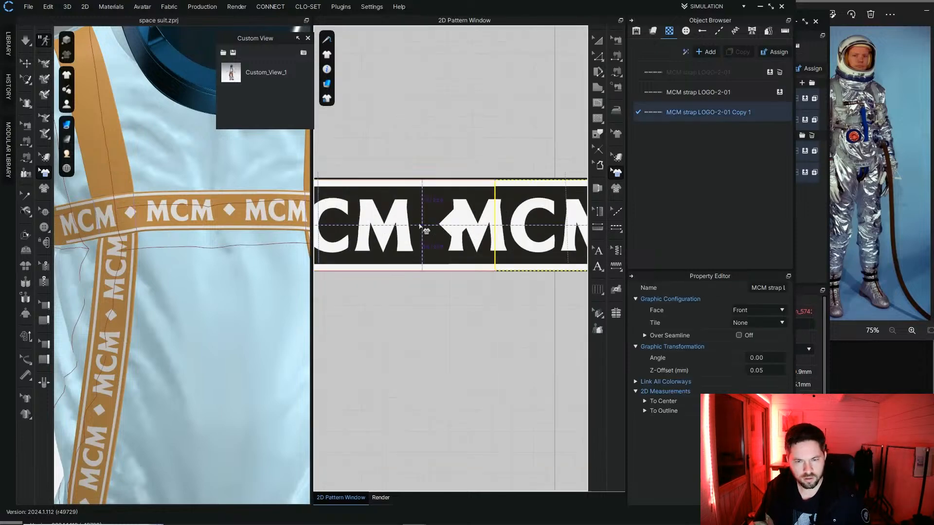
{"action": "key", "text": "ctrl+z"}
{"action": "scroll", "coordinate": [421, 221], "scroll_direction": "down", "scroll_amount": 7}
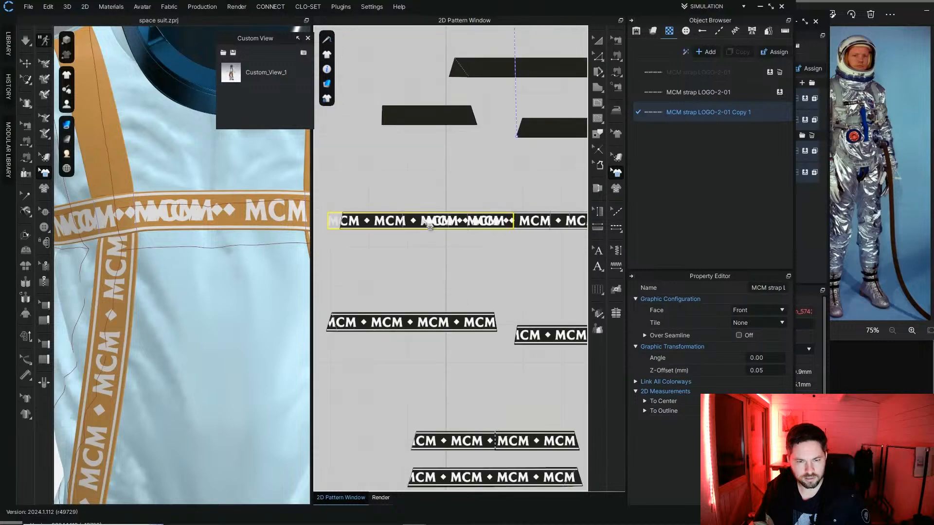
Step: Align the third graphic's right edge with the start of the middle graphic so the chest strap lettering runs continuously, and deselect it
{"action": "left_click_drag", "start_coordinate": [419, 227], "coordinate": [339, 218]}
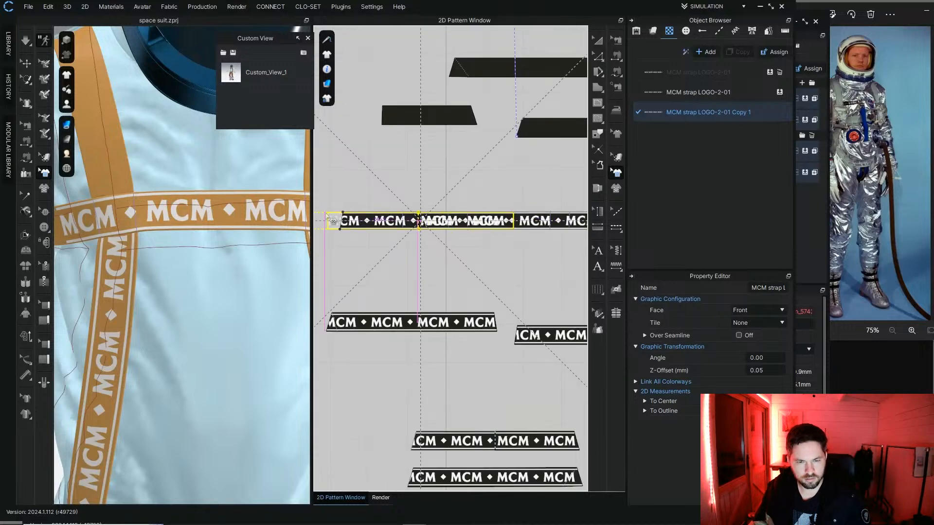
{"action": "scroll", "coordinate": [399, 225], "scroll_direction": "up", "scroll_amount": 8}
{"action": "left_click", "coordinate": [488, 226]}
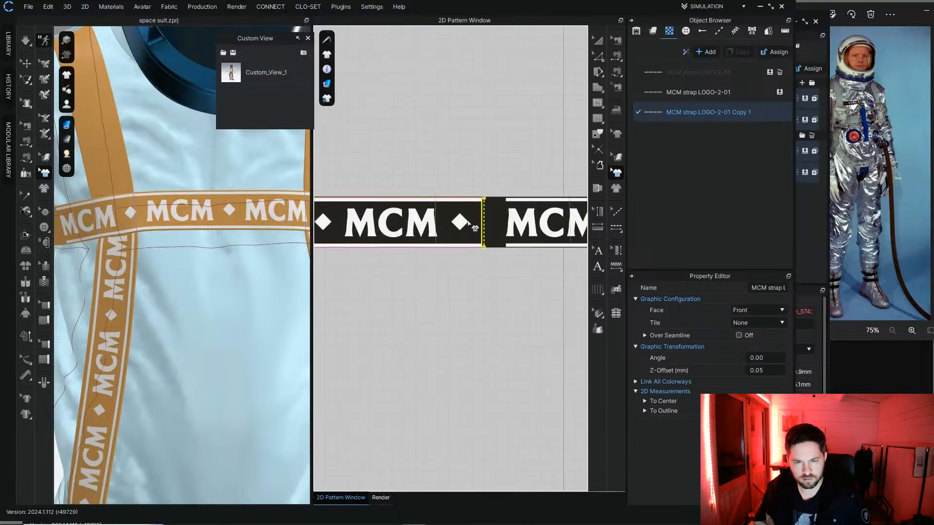
{"action": "scroll", "coordinate": [445, 230], "scroll_direction": "up", "scroll_amount": 6}
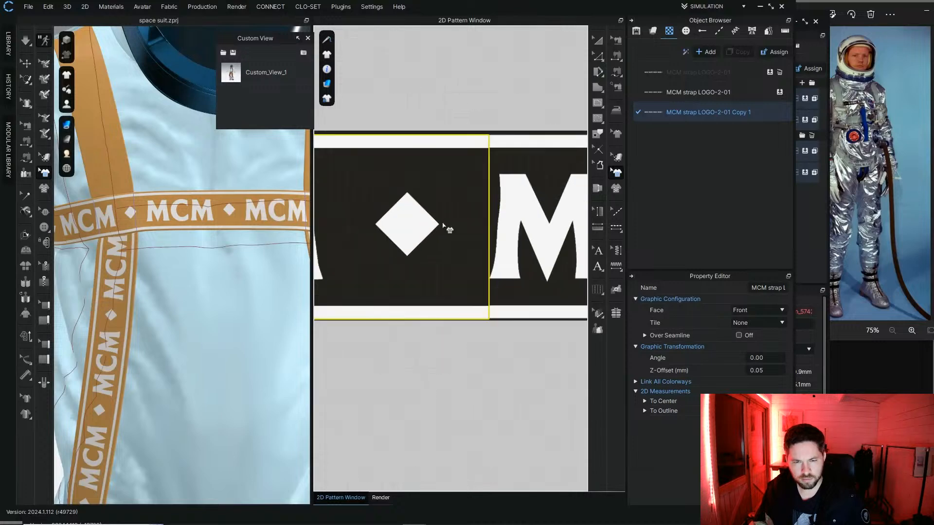
{"action": "scroll", "coordinate": [404, 232], "scroll_direction": "up", "scroll_amount": 3}
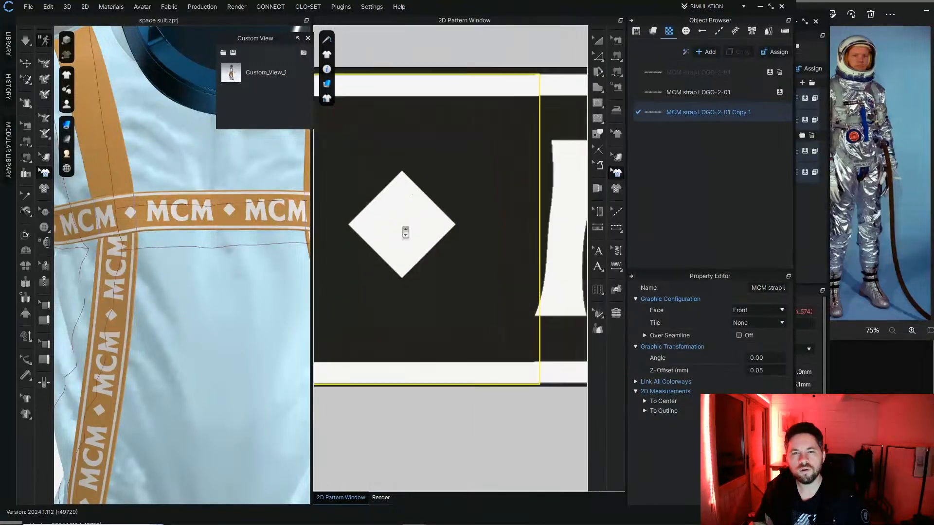
{"action": "scroll", "coordinate": [406, 208], "scroll_direction": "down", "scroll_amount": 8}
{"action": "scroll", "coordinate": [406, 205], "scroll_direction": "down", "scroll_amount": 3}
{"action": "left_click", "coordinate": [427, 140]}
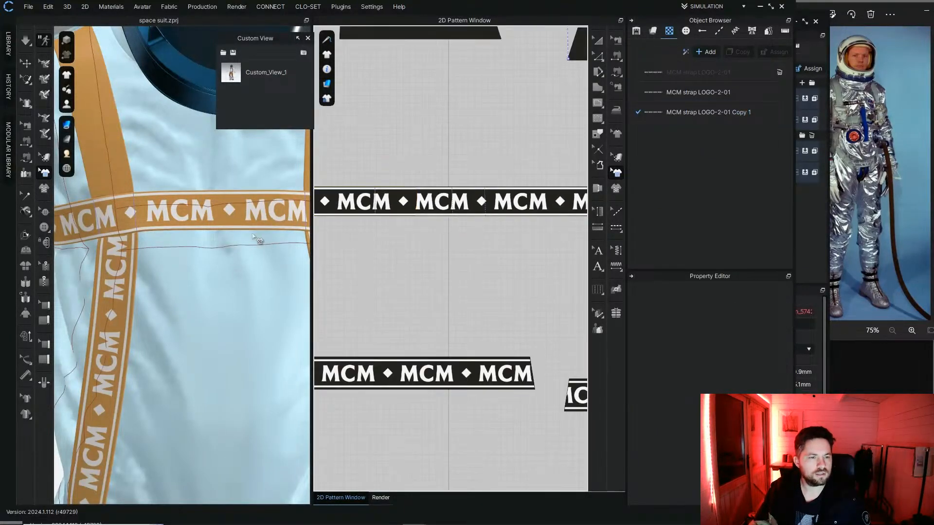
Step: Copy the logo graphic from the chest strap onto the short shoulder strap for the avatar's right side, centred on its width
{"action": "scroll", "coordinate": [253, 236], "scroll_direction": "down", "scroll_amount": 5}
{"action": "mouse_move", "coordinate": [253, 237]}
{"action": "right_mouse_down"}
{"action": "mouse_move", "coordinate": [294, 238]}
{"action": "mouse_move", "coordinate": [258, 235]}
{"action": "right_mouse_up"}
{"action": "left_click", "coordinate": [395, 203]}
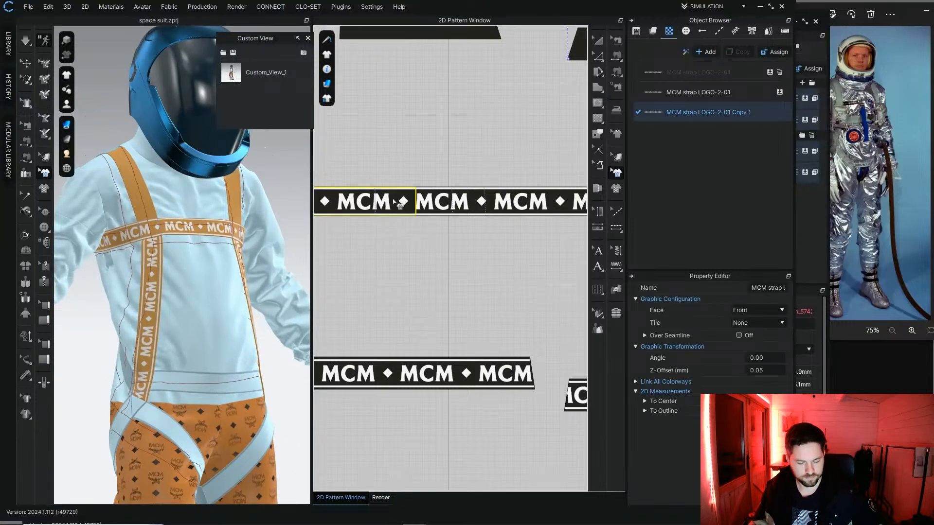
{"action": "middle_click_drag", "start_coordinate": [431, 115], "coordinate": [481, 305]}
{"action": "scroll", "coordinate": [480, 292], "scroll_direction": "down", "scroll_amount": 1}
{"action": "key", "text": "ctrl+v"}
{"action": "scroll", "coordinate": [481, 222], "scroll_direction": "up", "scroll_amount": 4}
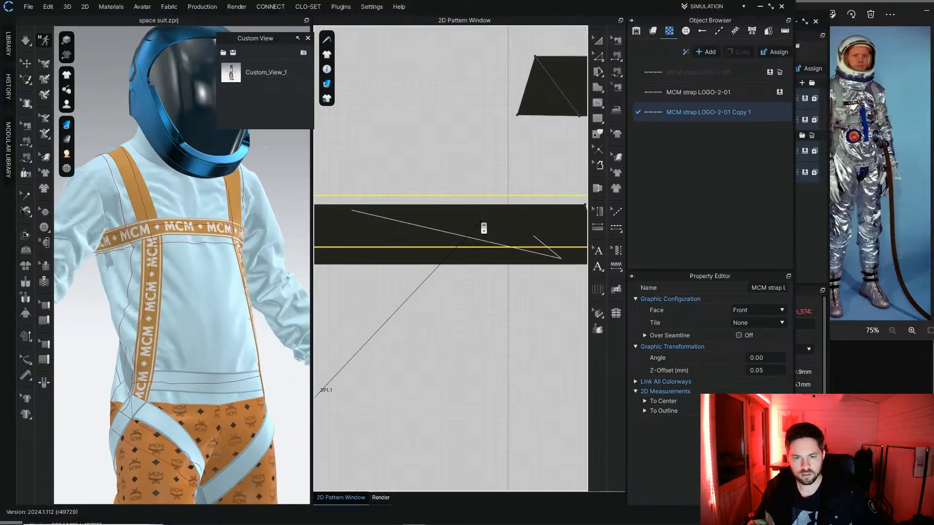
{"action": "scroll", "coordinate": [483, 228], "scroll_direction": "up", "scroll_amount": 2}
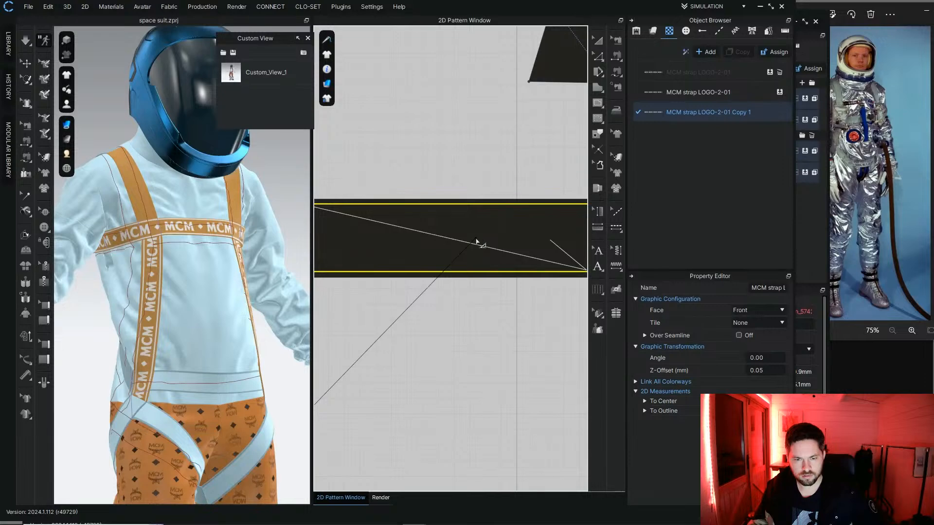
{"action": "left_click", "coordinate": [476, 240]}
{"action": "scroll", "coordinate": [481, 243], "scroll_direction": "down", "scroll_amount": 5}
Step: Paste the logo graphic onto the longer blank strap above the two short shoulder straps, centred on its width
{"action": "key", "text": "ctrl+v"}
{"action": "middle_click_drag", "start_coordinate": [528, 223], "coordinate": [411, 261]}
{"action": "scroll", "coordinate": [465, 208], "scroll_direction": "up", "scroll_amount": 3}
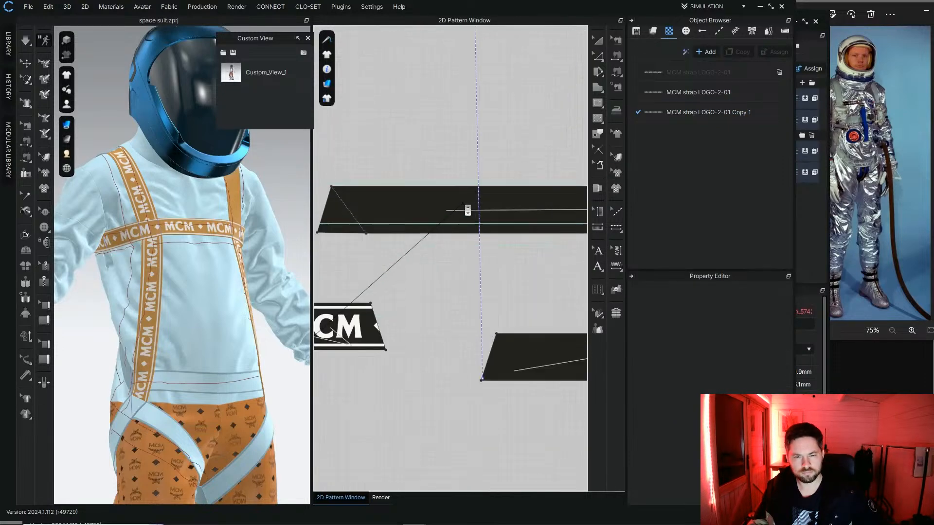
{"action": "scroll", "coordinate": [499, 219], "scroll_direction": "down", "scroll_amount": 4}
{"action": "middle_click_drag", "start_coordinate": [507, 220], "coordinate": [440, 214]}
{"action": "scroll", "coordinate": [453, 208], "scroll_direction": "up", "scroll_amount": 5}
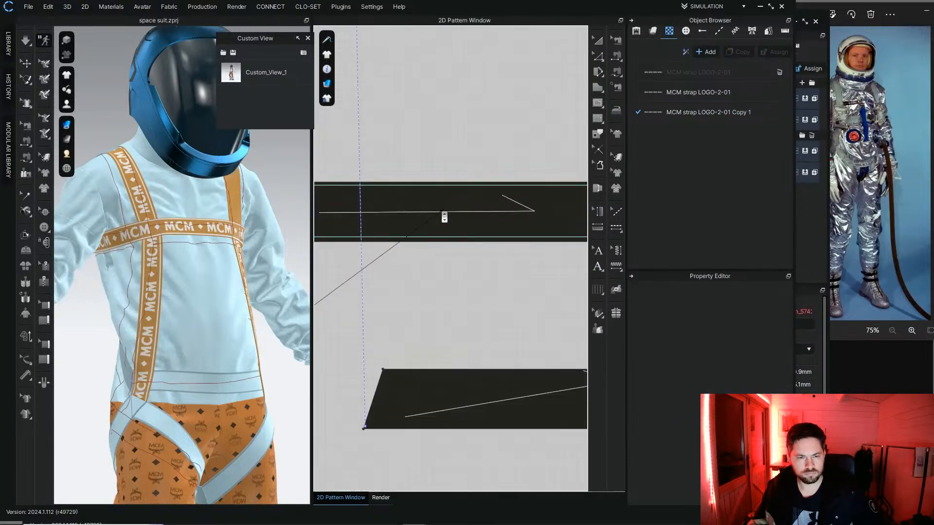
{"action": "left_click", "coordinate": [443, 216]}
{"action": "scroll", "coordinate": [444, 221], "scroll_direction": "down", "scroll_amount": 3}
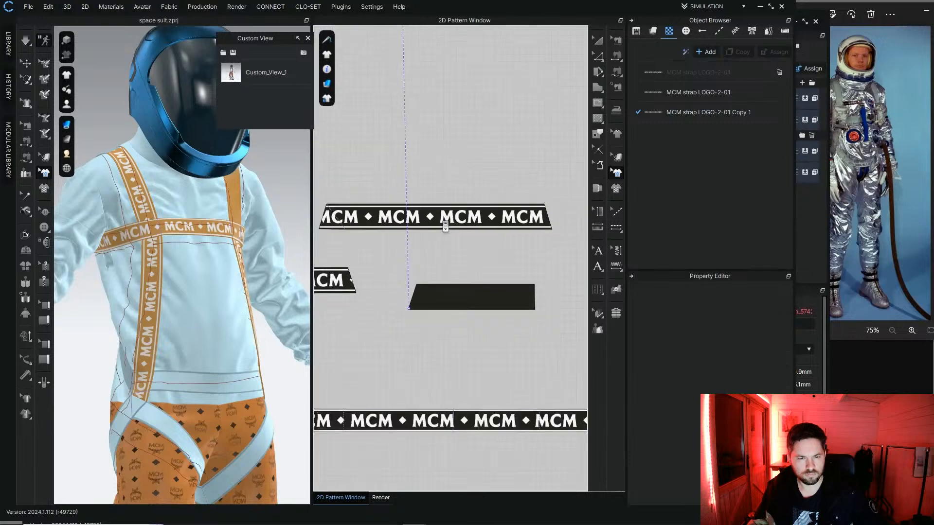
Step: Place the logo graphic on the remaining blank short shoulder strap for the avatar's left side, and switch to the Transform Pattern tool
{"action": "scroll", "coordinate": [484, 296], "scroll_direction": "up", "scroll_amount": 4}
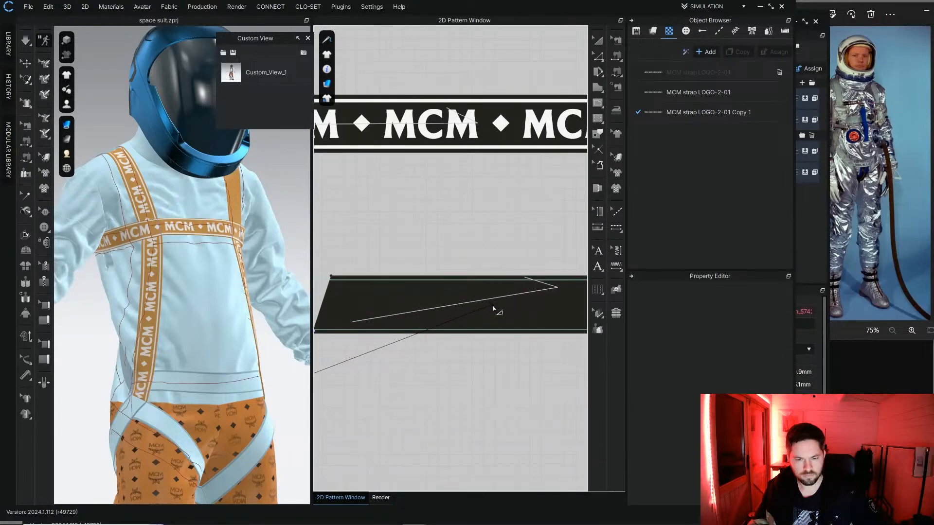
{"action": "left_click", "coordinate": [493, 309]}
{"action": "left_click", "coordinate": [597, 41]}
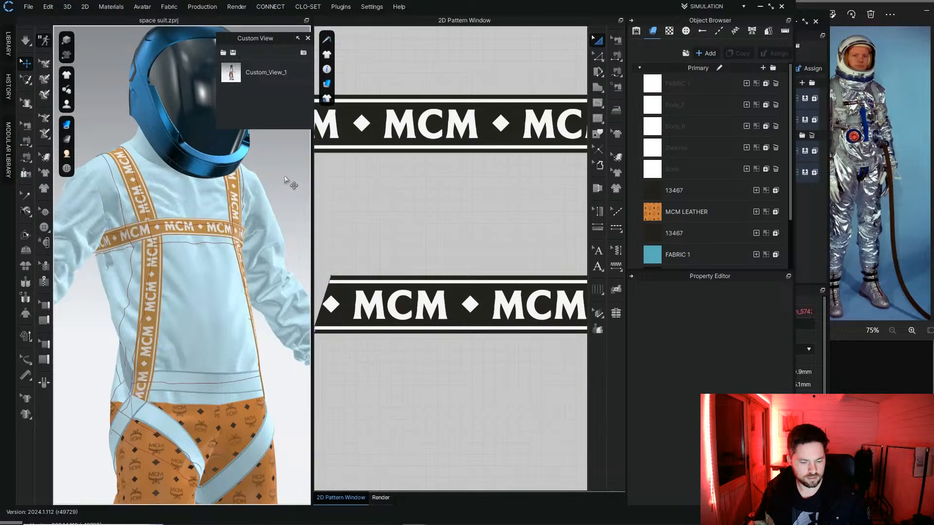
Step: Set the 3D view to the full-figure angle and render the suit with its logo straps
{"action": "key", "text": "2"}
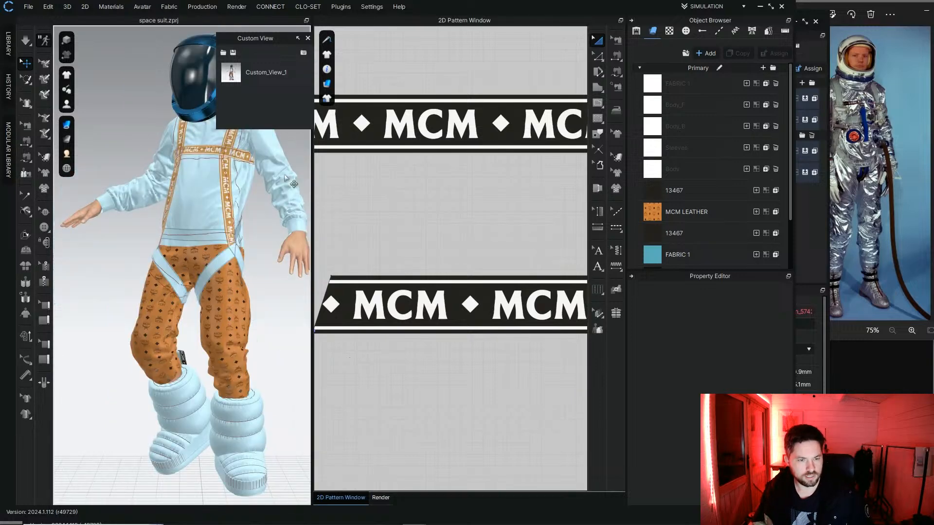
{"action": "left_click", "coordinate": [381, 499]}
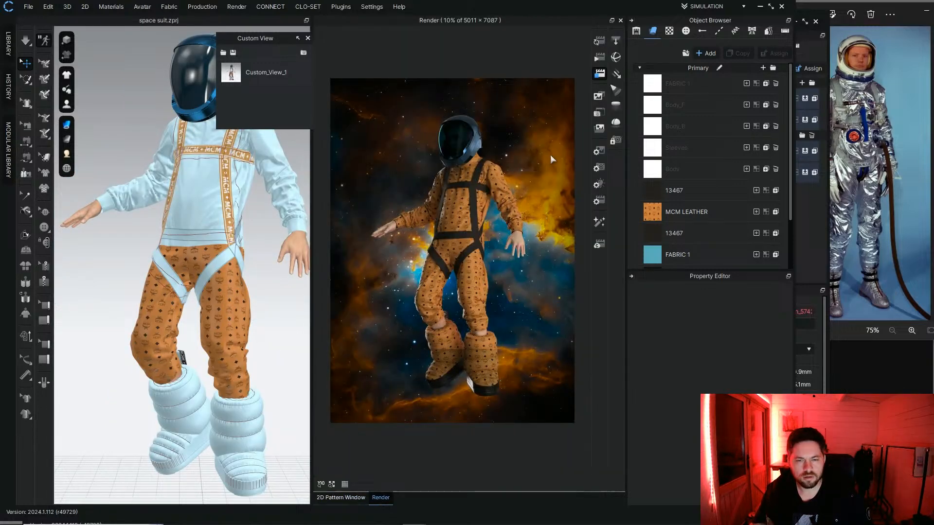
{"action": "left_click", "coordinate": [601, 34]}
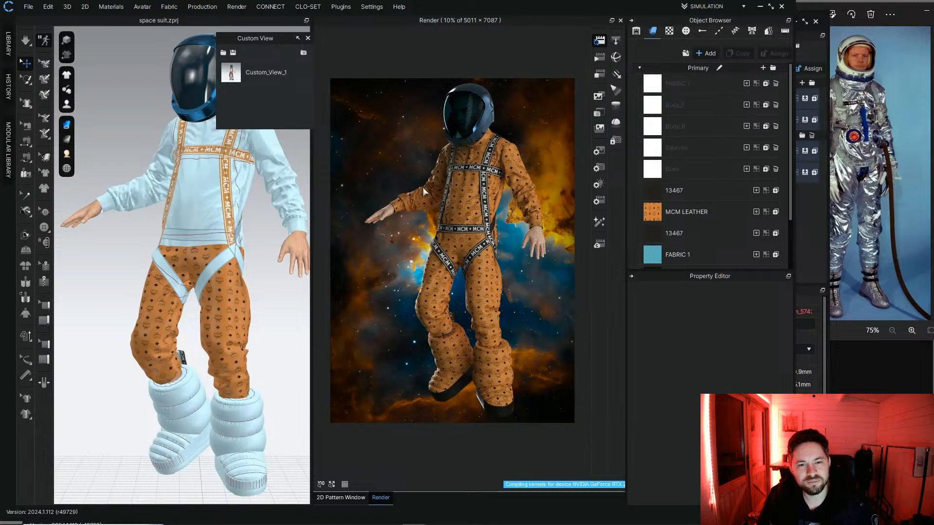
Step: Stop the render and move the Custom View window away from the avatar's helmet
{"action": "left_click", "coordinate": [598, 78]}
{"action": "left_click_drag", "start_coordinate": [278, 38], "coordinate": [321, 40]}
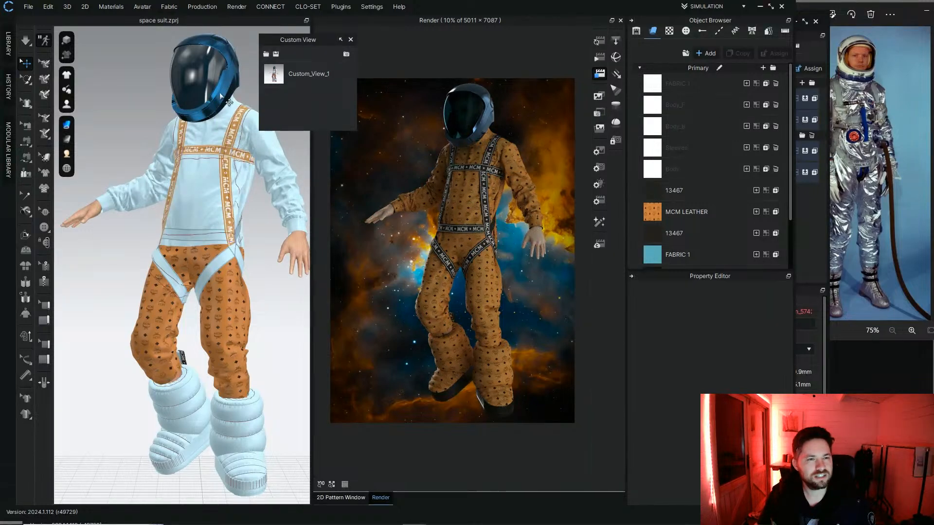
{"action": "left_click", "coordinate": [224, 96]}
{"action": "right_click", "coordinate": [222, 96]}
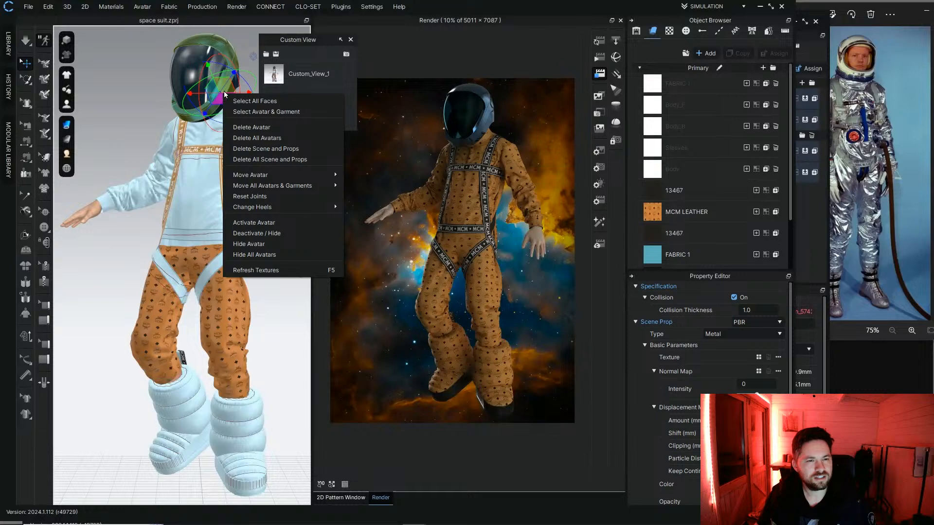
{"action": "left_click", "coordinate": [250, 101]}
{"action": "left_click", "coordinate": [158, 75]}
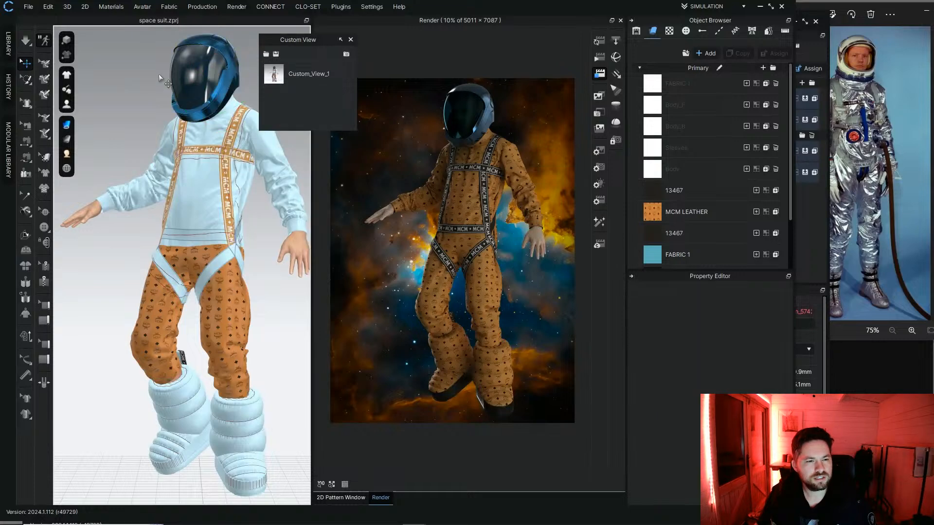
Step: Select the blue shell parts of the helmet together and set their colour to near-black 1B1B1B
{"action": "scroll", "coordinate": [171, 288], "scroll_direction": "up", "scroll_amount": 10}
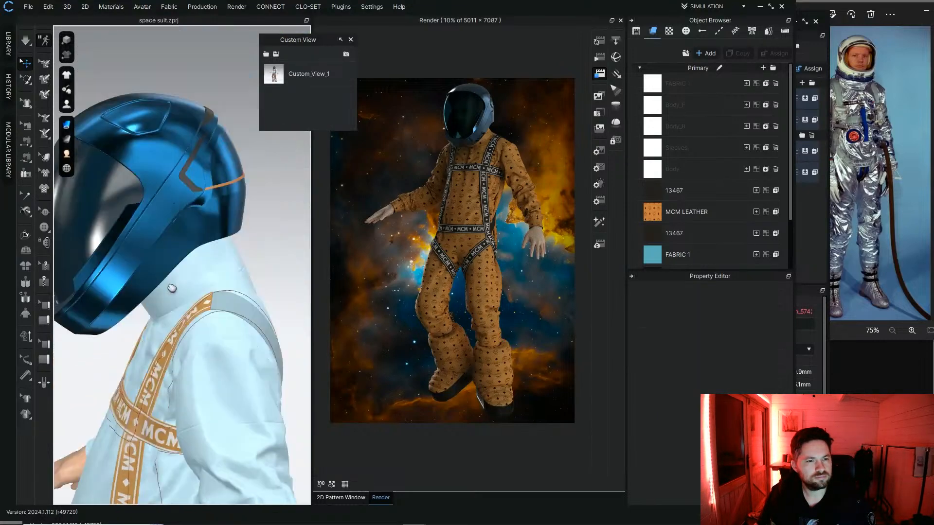
{"action": "left_click", "coordinate": [194, 197]}
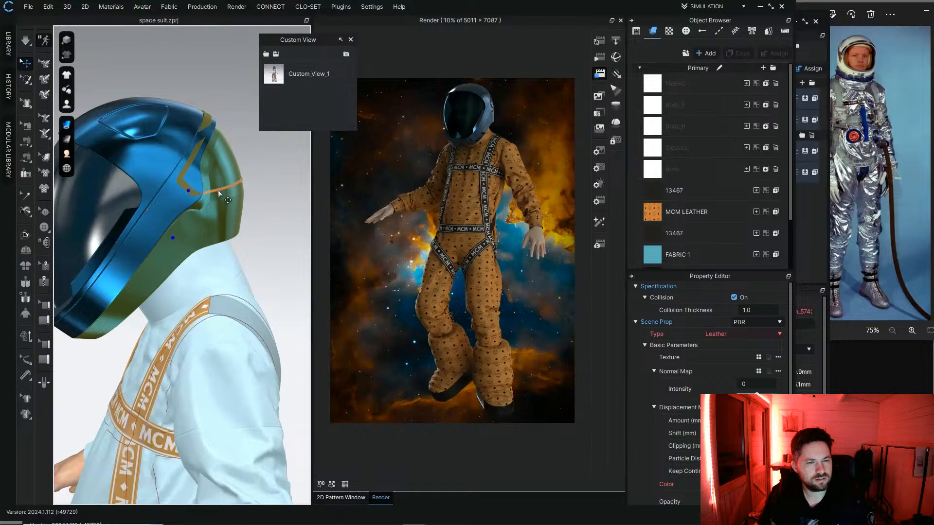
{"action": "left_click", "coordinate": [164, 203], "text": "shift"}
{"action": "right_click_drag", "start_coordinate": [186, 181], "coordinate": [68, 183]}
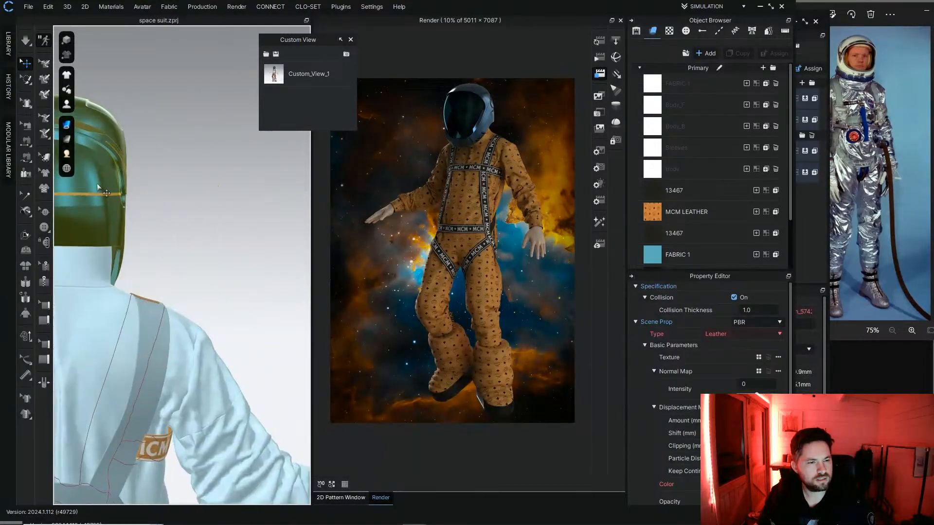
{"action": "middle_click_drag", "start_coordinate": [68, 183], "coordinate": [169, 198]}
{"action": "right_click_drag", "start_coordinate": [169, 198], "coordinate": [71, 179]}
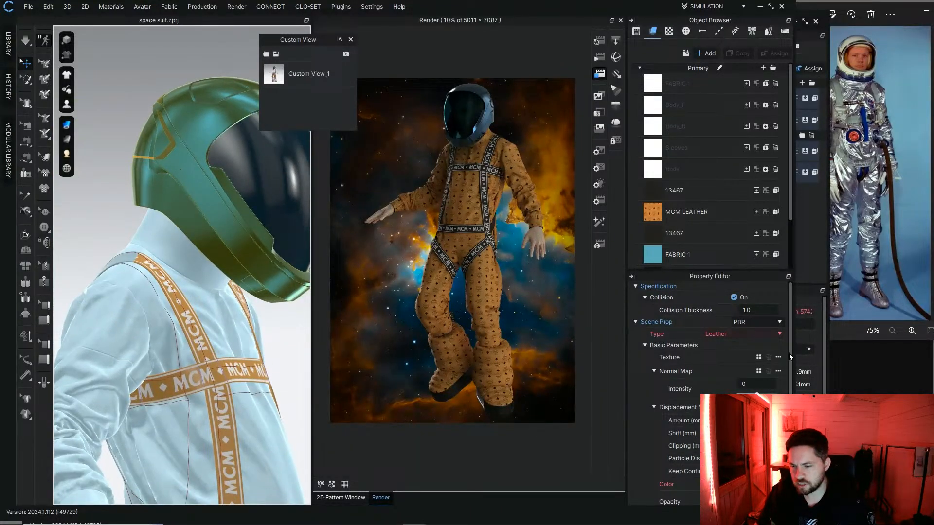
{"action": "left_click_drag", "start_coordinate": [789, 357], "coordinate": [790, 389]}
{"action": "left_click", "coordinate": [757, 433]}
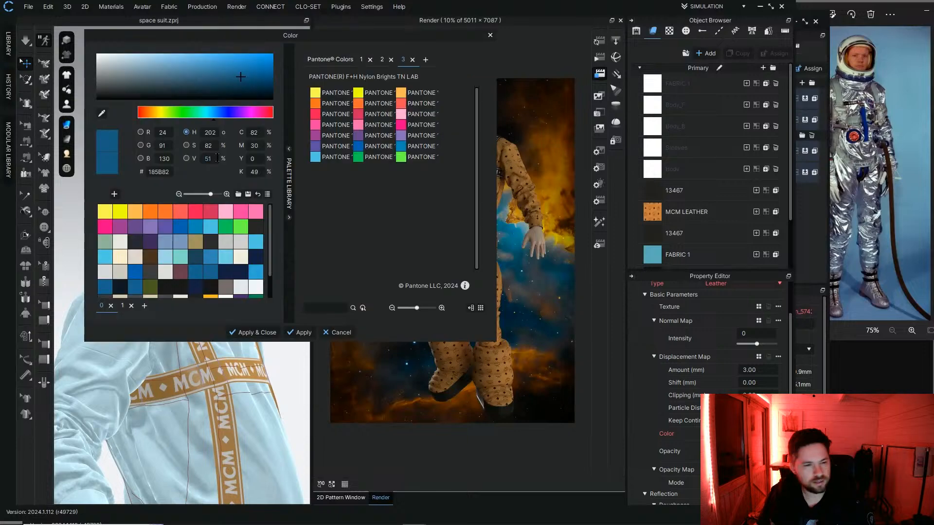
{"action": "left_click_drag", "start_coordinate": [115, 92], "coordinate": [97, 99]}
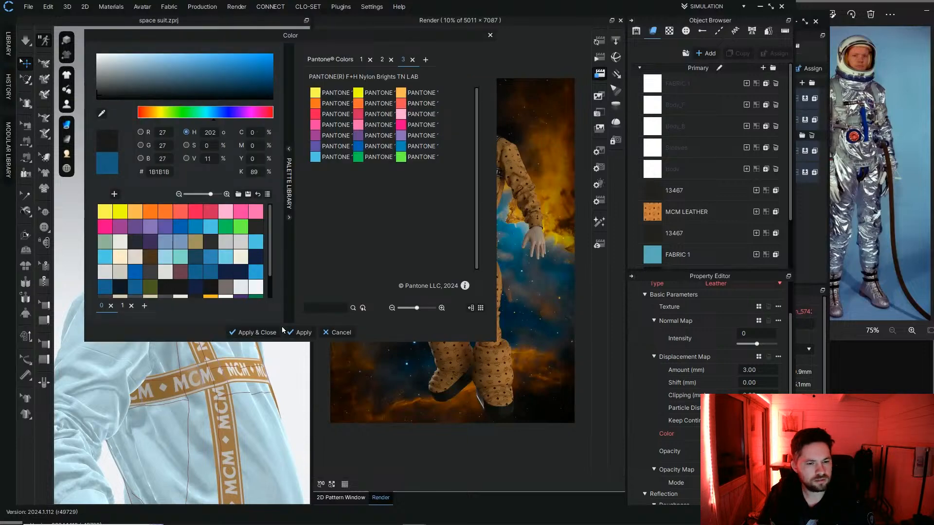
{"action": "left_click", "coordinate": [300, 332]}
{"action": "left_click", "coordinate": [338, 332]}
{"action": "left_click", "coordinate": [156, 86]}
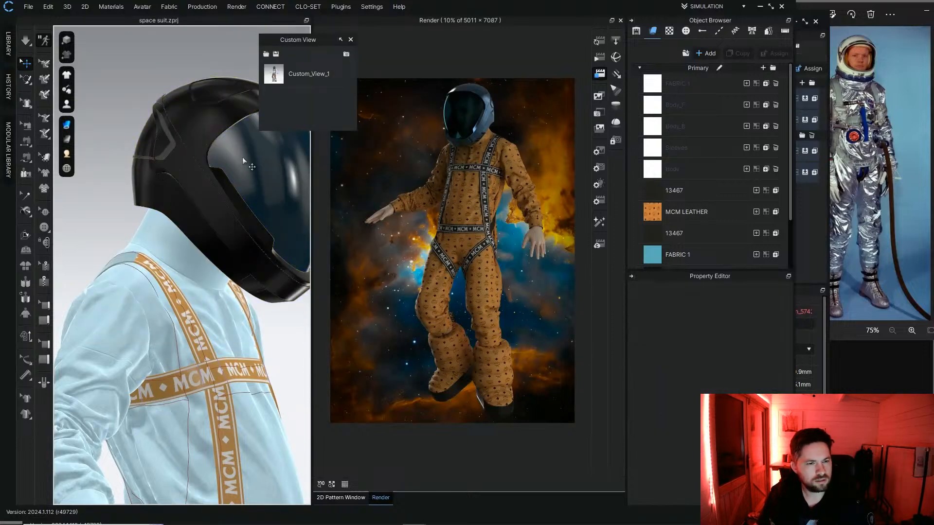
Step: Check the helmet visor's material properties, and restore the saved Custom_View_1 angle with nothing selected
{"action": "right_click_drag", "start_coordinate": [242, 156], "coordinate": [207, 235]}
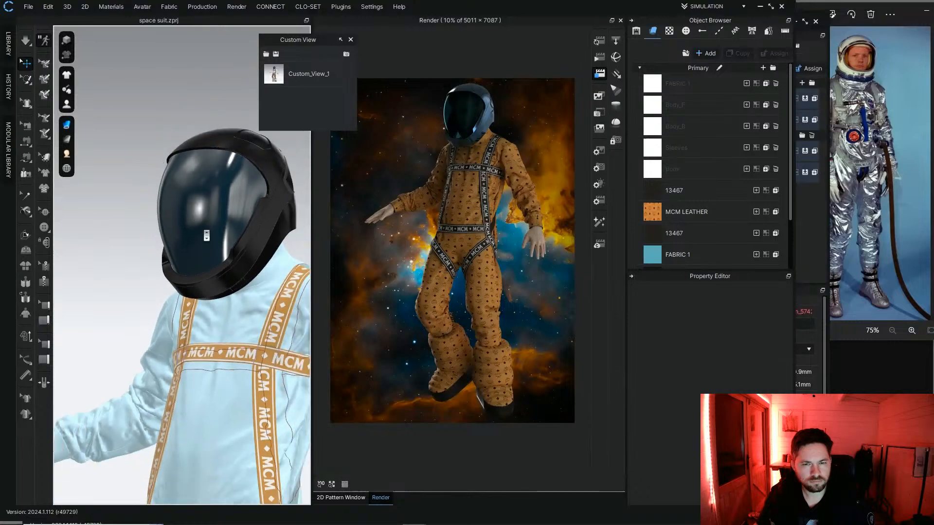
{"action": "left_click", "coordinate": [209, 205]}
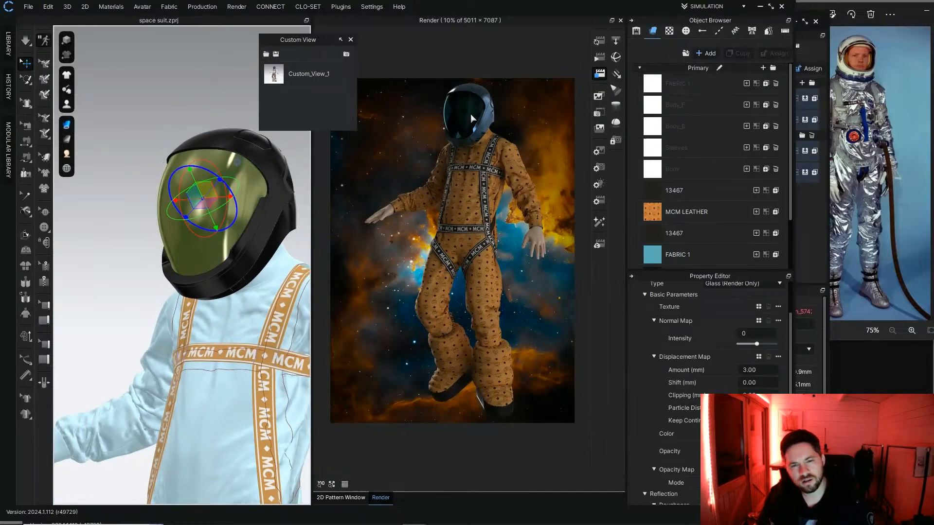
{"action": "left_click", "coordinate": [274, 76]}
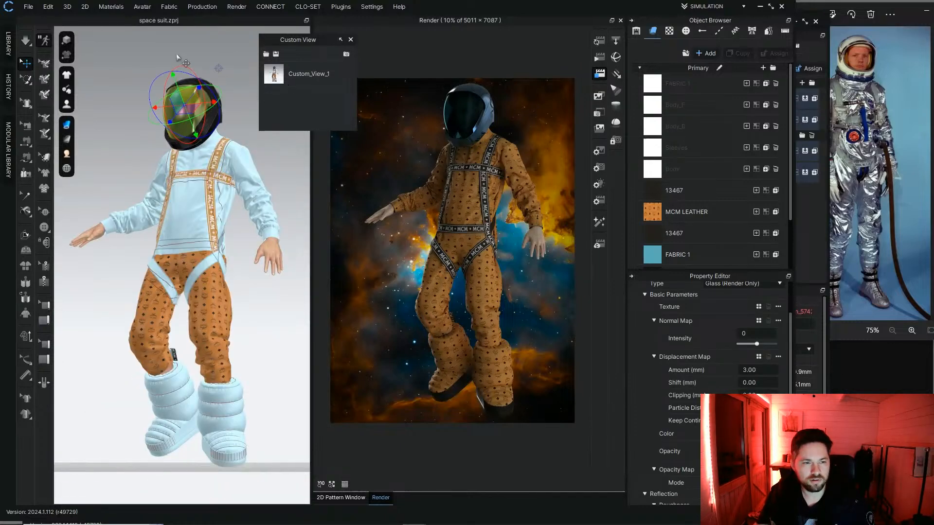
{"action": "left_click", "coordinate": [226, 60]}
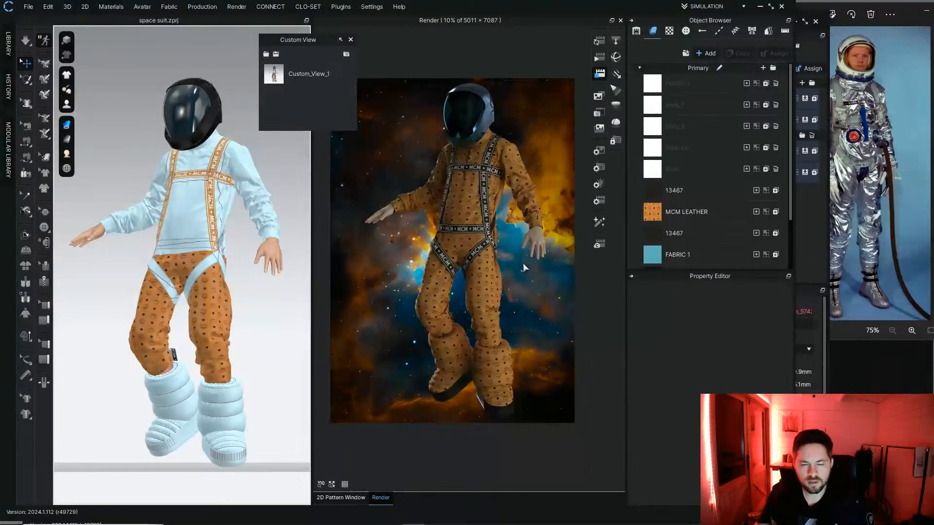
Step: Locate the back harness pattern piece in the 2D Pattern Window, starting from its strap at the avatar's hip
{"action": "scroll", "coordinate": [243, 253], "scroll_direction": "up", "scroll_amount": 5}
{"action": "left_click", "coordinate": [243, 244]}
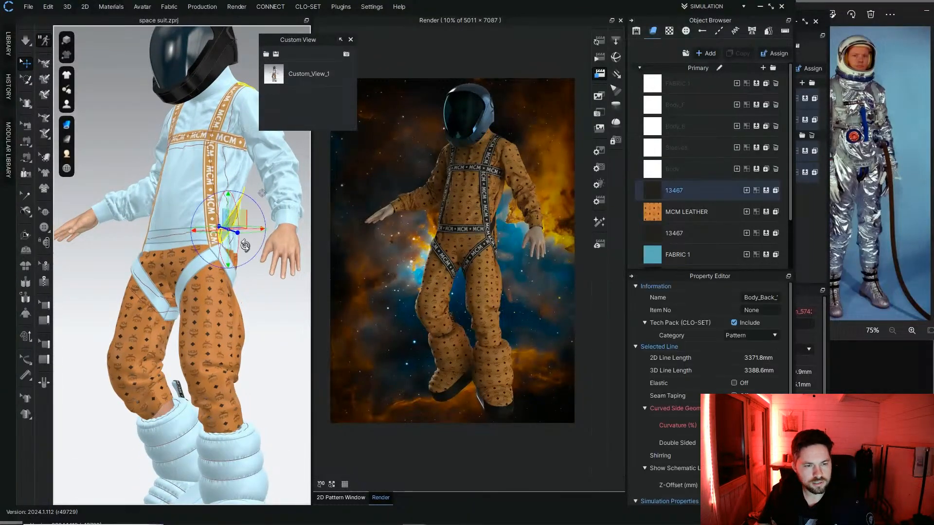
{"action": "left_click", "coordinate": [341, 498]}
{"action": "scroll", "coordinate": [398, 258], "scroll_direction": "down", "scroll_amount": 10}
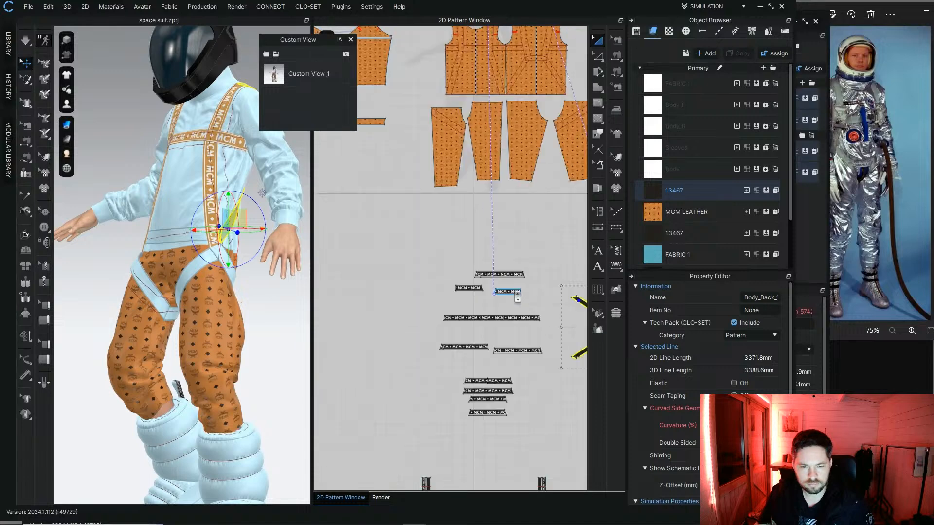
{"action": "scroll", "coordinate": [398, 258], "scroll_direction": "up", "scroll_amount": 4}
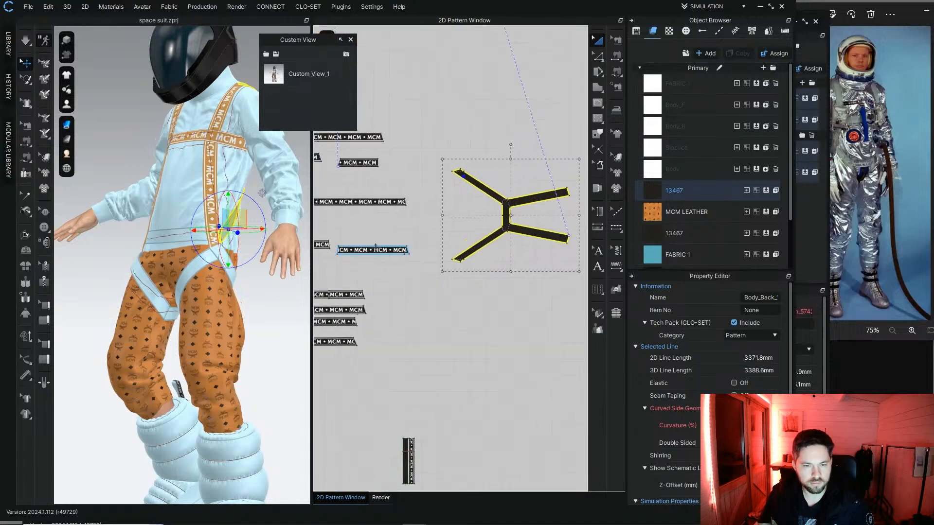
{"action": "left_click", "coordinate": [434, 201]}
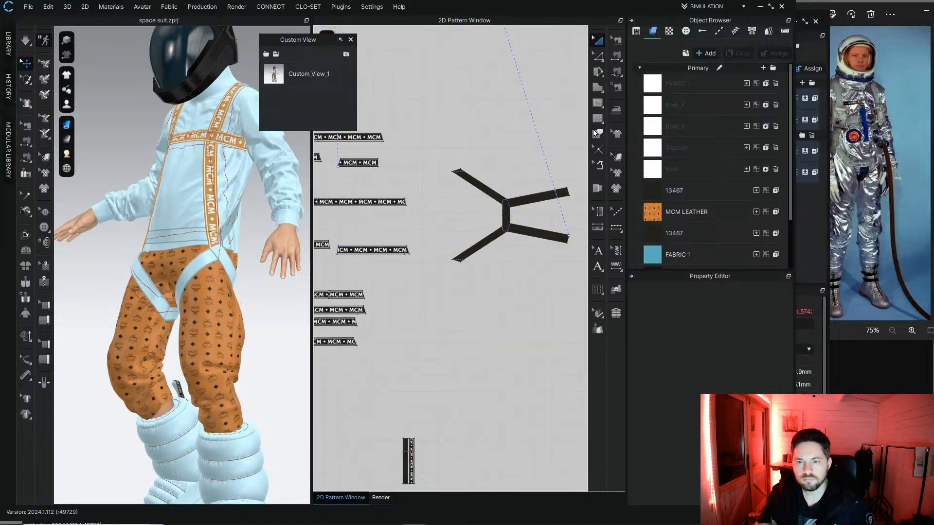
Step: Paste a copy of the strap logo graphic onto the back harness's upper-left arm and rotate it to -33.59
{"action": "left_click", "coordinate": [617, 173]}
{"action": "left_click", "coordinate": [343, 294]}
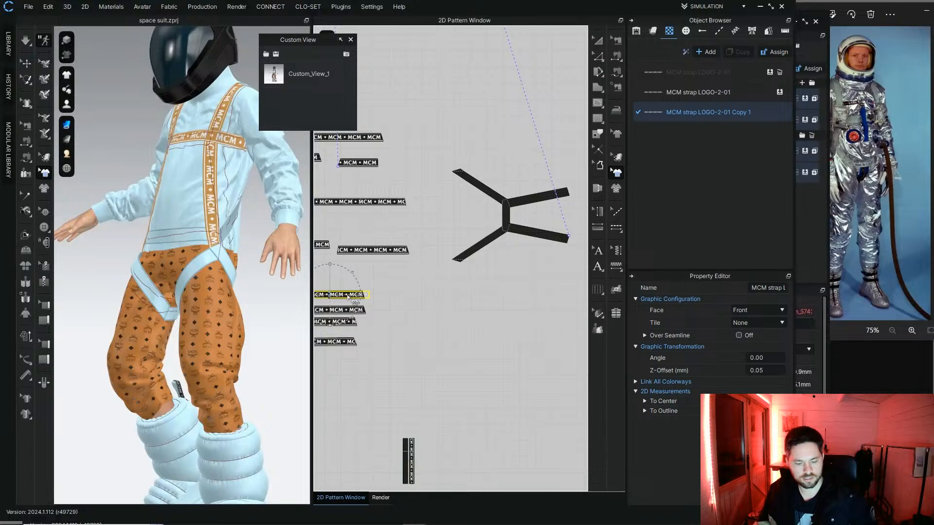
{"action": "left_click_drag", "start_coordinate": [344, 295], "coordinate": [450, 262]}
{"action": "scroll", "coordinate": [484, 237], "scroll_direction": "up", "scroll_amount": 3}
{"action": "middle_click_drag", "start_coordinate": [467, 167], "coordinate": [429, 250]}
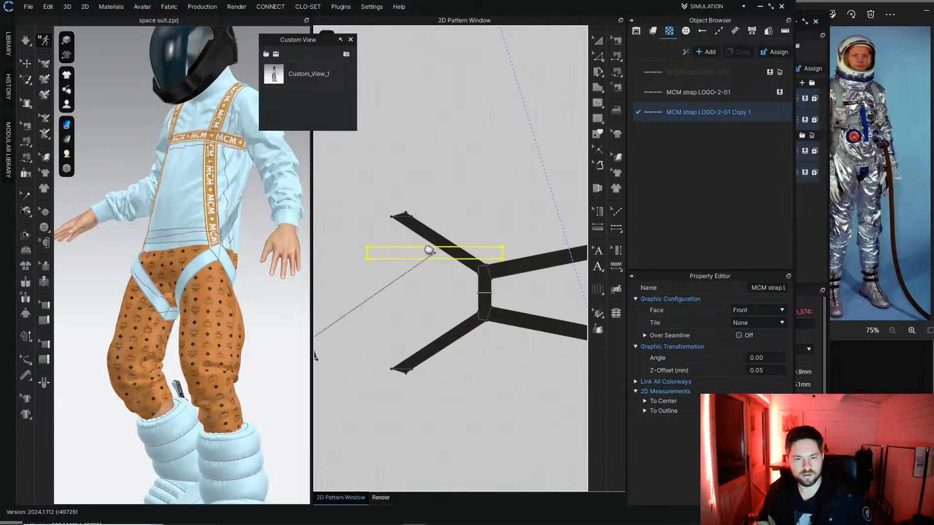
{"action": "scroll", "coordinate": [429, 246], "scroll_direction": "up", "scroll_amount": 6}
{"action": "left_click", "coordinate": [481, 241]}
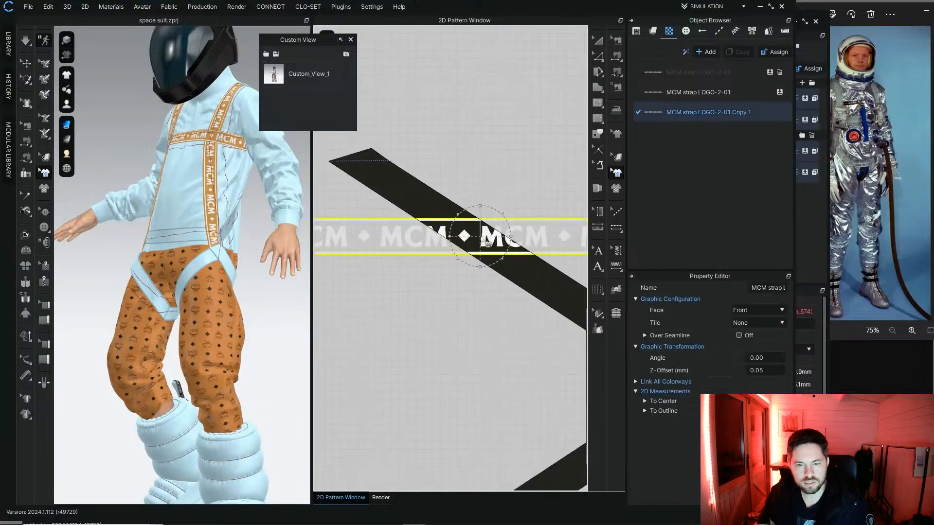
{"action": "left_click_drag", "start_coordinate": [493, 209], "coordinate": [515, 210]}
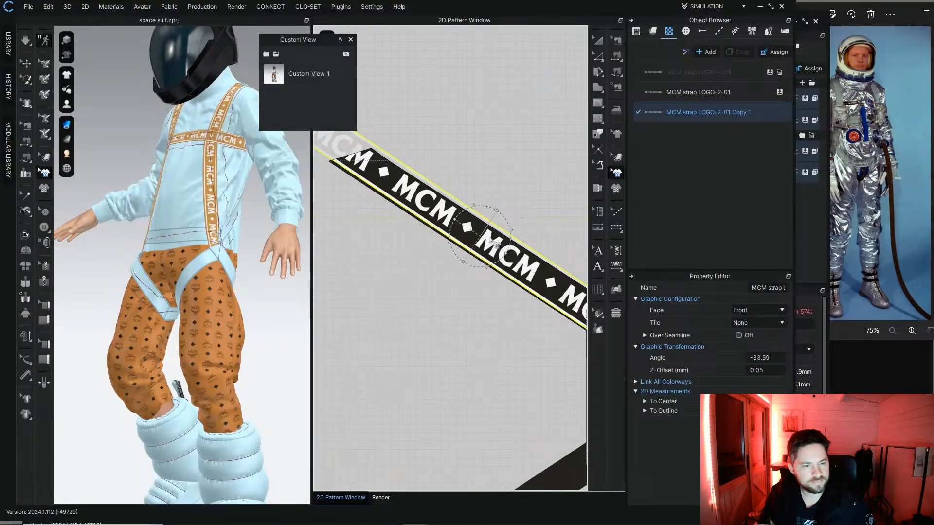
Step: Duplicate the logo graphic as a separate material for the upper-left harness arm and scale it to the strap's width
{"action": "scroll", "coordinate": [535, 250], "scroll_direction": "down", "scroll_amount": 3}
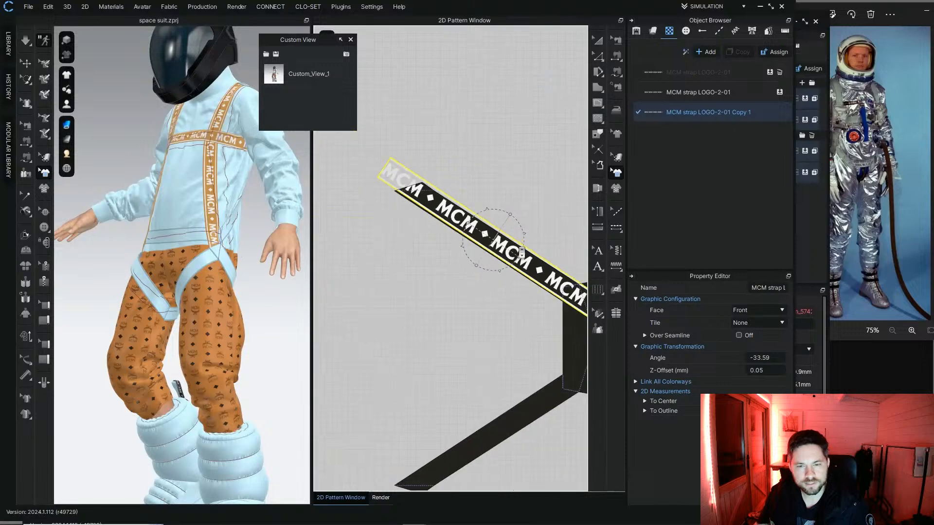
{"action": "left_click", "coordinate": [740, 52]}
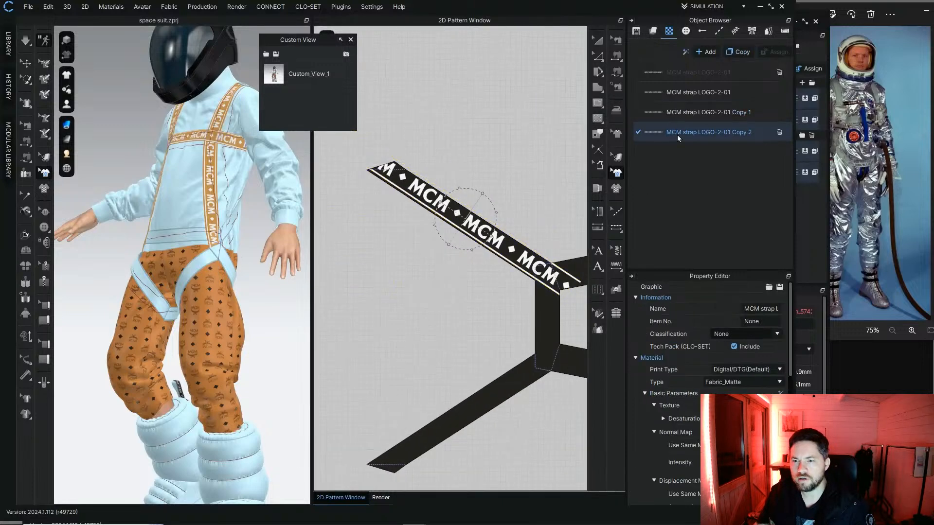
{"action": "left_click", "coordinate": [460, 205]}
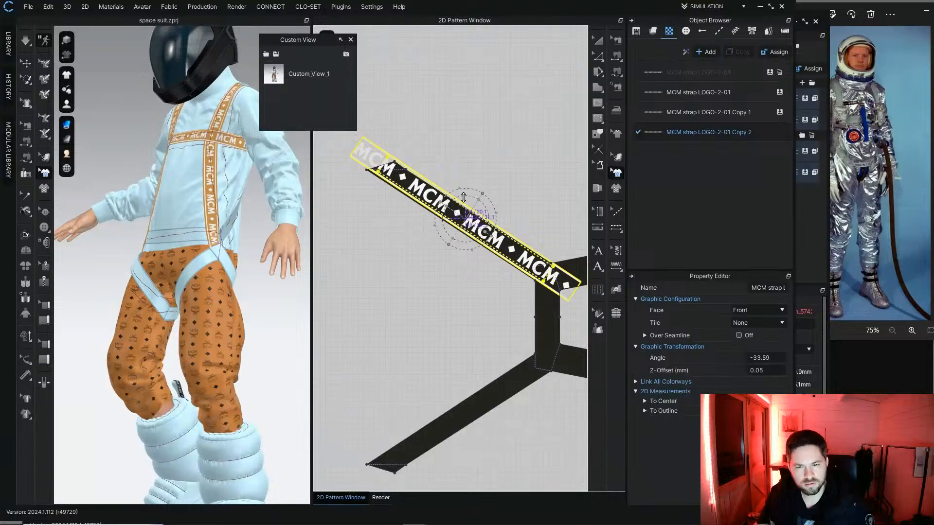
{"action": "scroll", "coordinate": [466, 224], "scroll_direction": "up", "scroll_amount": 5}
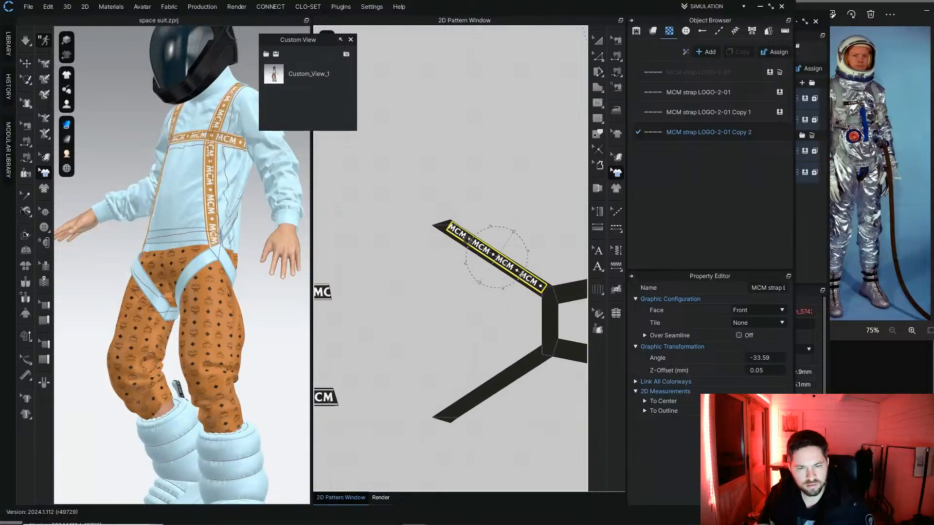
Step: Align the logo graphic along the upper-left harness arm, centred on its width and running past the strap's outer end
{"action": "left_click", "coordinate": [428, 226]}
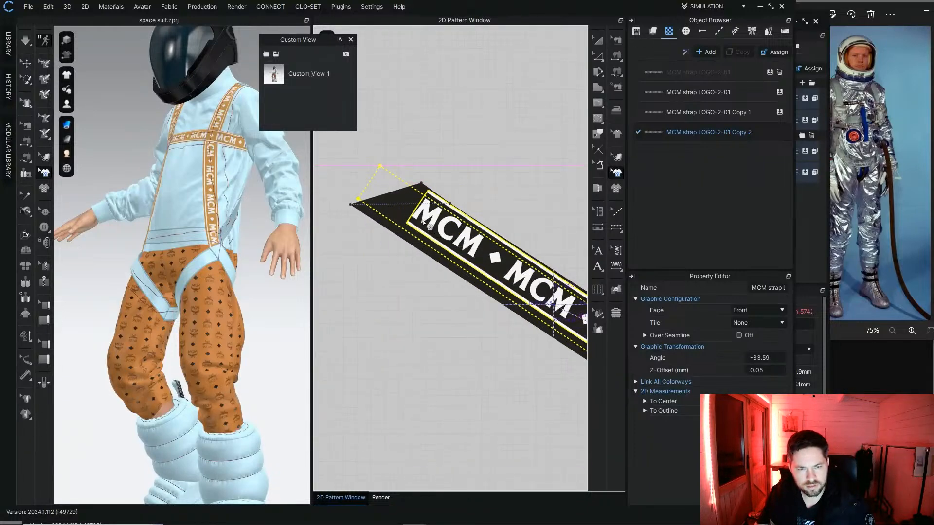
{"action": "scroll", "coordinate": [440, 245], "scroll_direction": "down", "scroll_amount": 4}
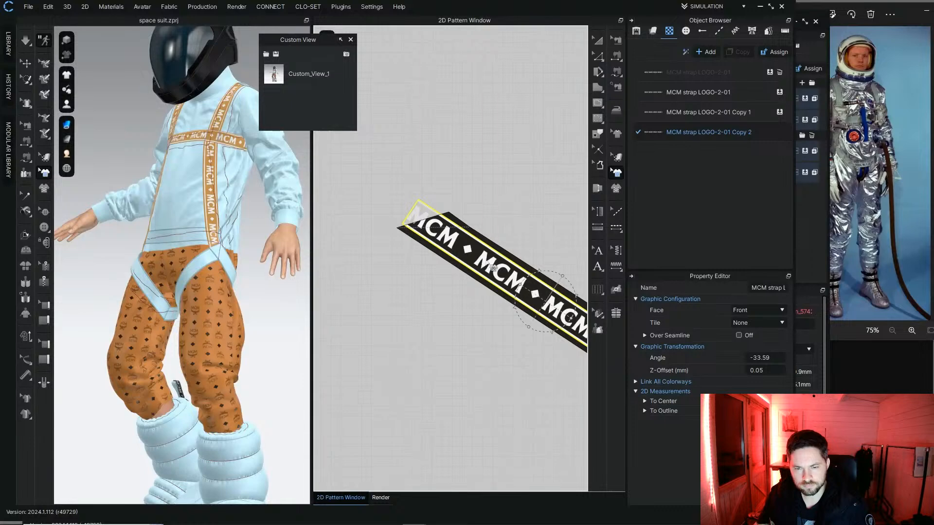
{"action": "scroll", "coordinate": [492, 267], "scroll_direction": "up", "scroll_amount": 2}
{"action": "left_click_drag", "start_coordinate": [519, 272], "coordinate": [535, 274]}
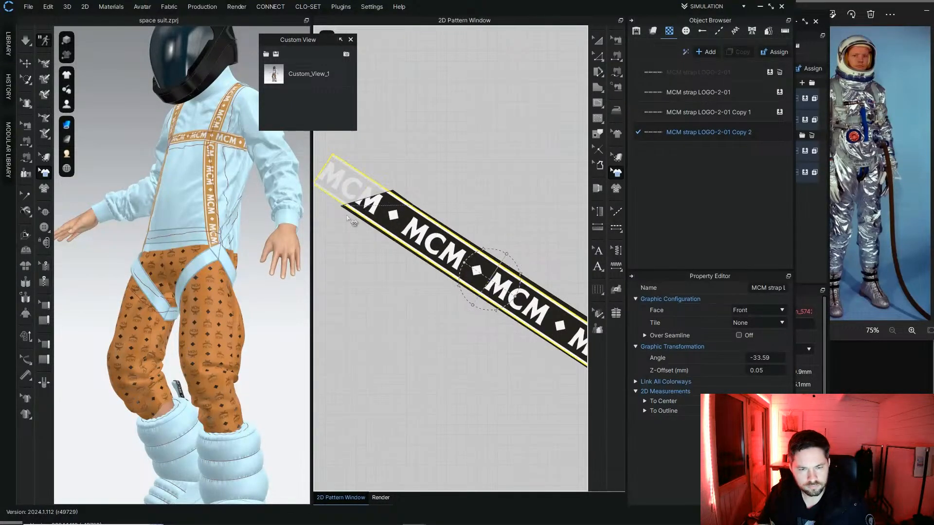
{"action": "scroll", "coordinate": [369, 213], "scroll_direction": "down", "scroll_amount": 2}
{"action": "scroll", "coordinate": [372, 214], "scroll_direction": "up", "scroll_amount": 5}
{"action": "left_click_drag", "start_coordinate": [384, 220], "coordinate": [431, 249]}
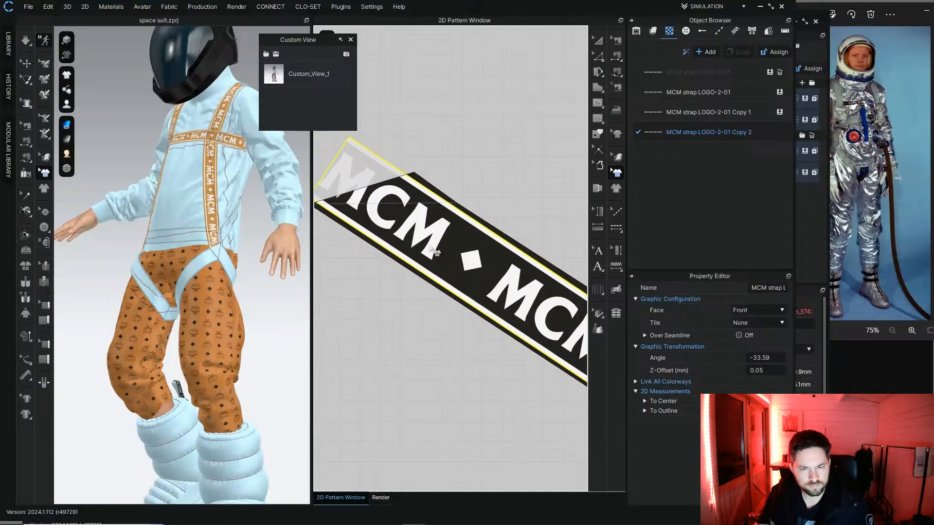
Step: Paste the logo graphic onto the back harness's lower-left arm and rotate it to 33.79 along the strap
{"action": "scroll", "coordinate": [433, 249], "scroll_direction": "down", "scroll_amount": 6}
{"action": "key", "text": "ctrl+c"}
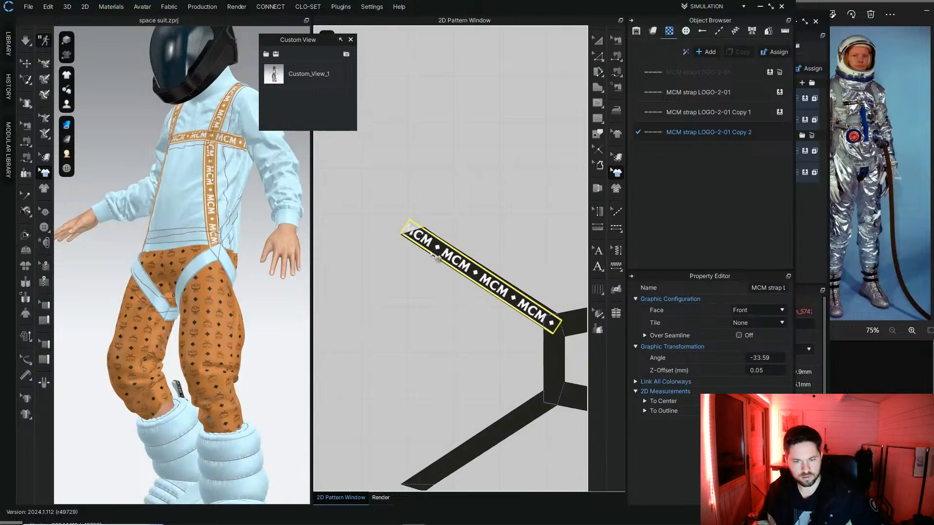
{"action": "key", "text": "ctrl+v"}
{"action": "scroll", "coordinate": [446, 331], "scroll_direction": "down", "scroll_amount": 1}
{"action": "middle_click_drag", "start_coordinate": [446, 332], "coordinate": [445, 166]}
{"action": "scroll", "coordinate": [452, 261], "scroll_direction": "up", "scroll_amount": 4}
{"action": "left_click", "coordinate": [464, 260]}
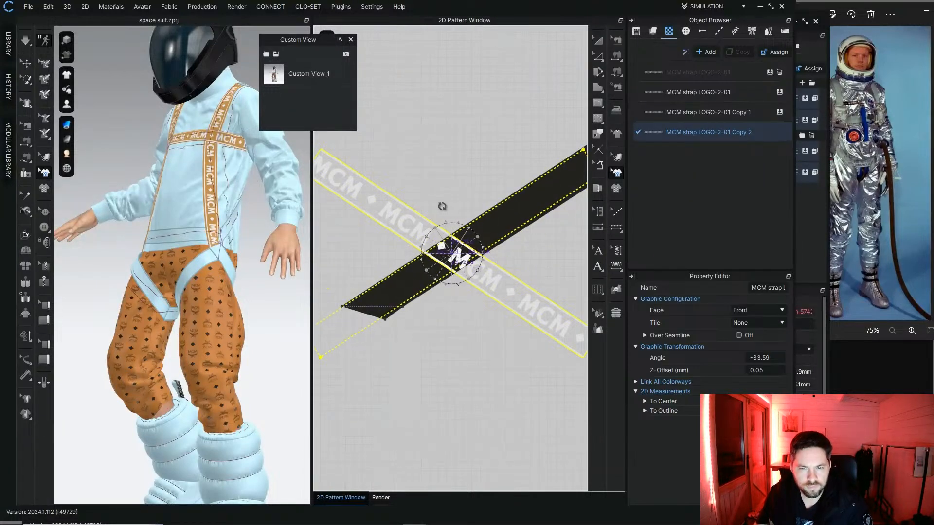
{"action": "left_click_drag", "start_coordinate": [451, 220], "coordinate": [422, 240]}
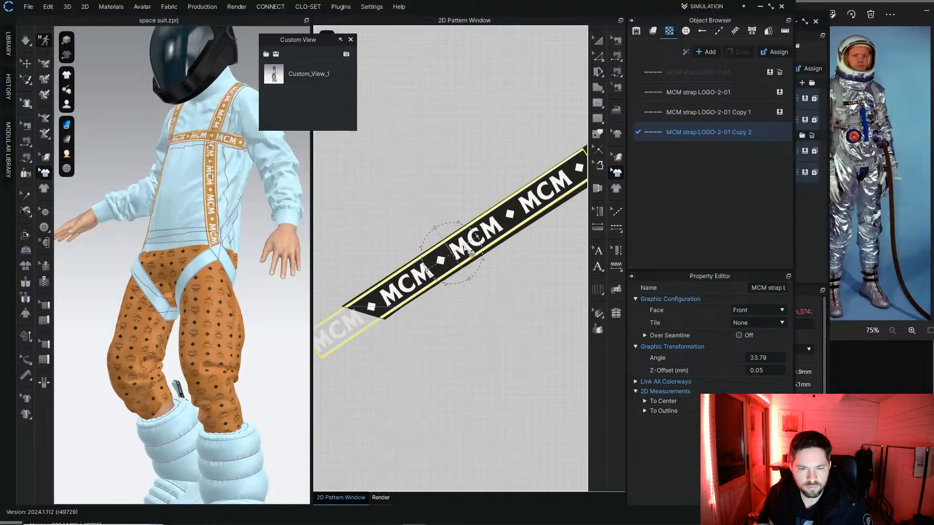
Step: Align the logo graphic along the back harness's lower-left arm, centred on its width and running past the strap's outer end
{"action": "right_click", "coordinate": [438, 267]}
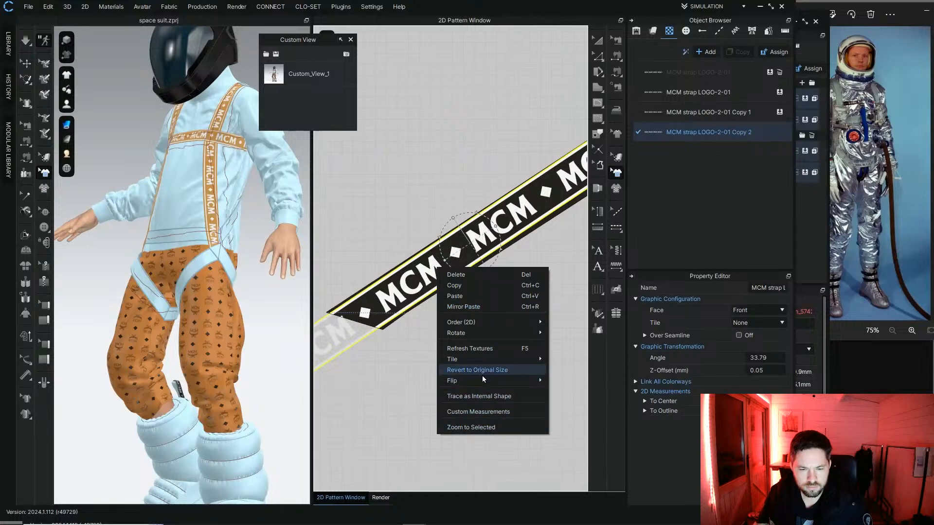
{"action": "mouse_move", "coordinate": [491, 361]}
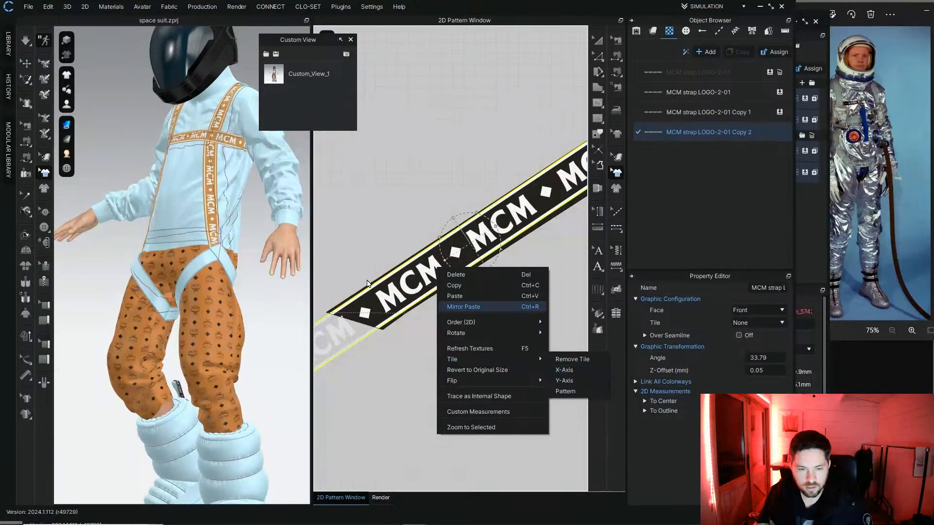
{"action": "left_click", "coordinate": [394, 303]}
{"action": "left_click_drag", "start_coordinate": [395, 288], "coordinate": [375, 297]}
{"action": "left_click_drag", "start_coordinate": [465, 248], "coordinate": [425, 284]}
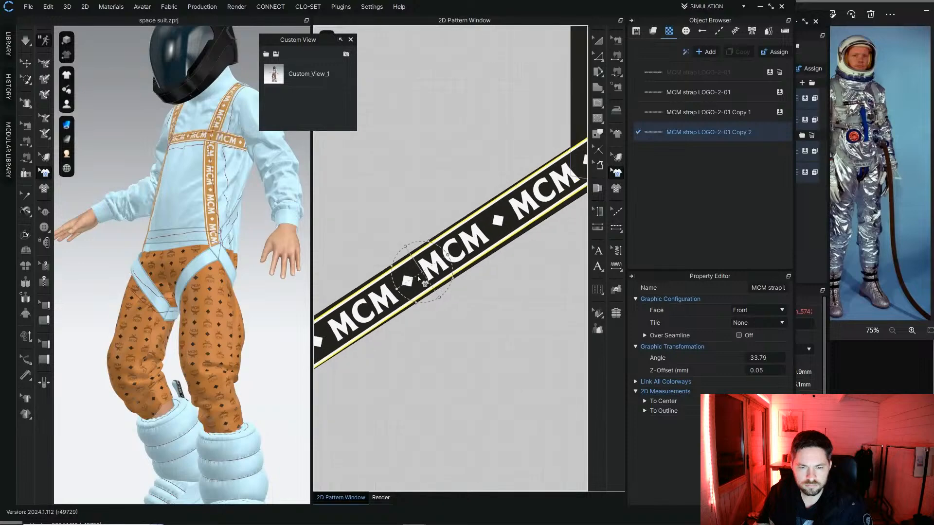
{"action": "middle_click_drag", "start_coordinate": [406, 313], "coordinate": [441, 242]}
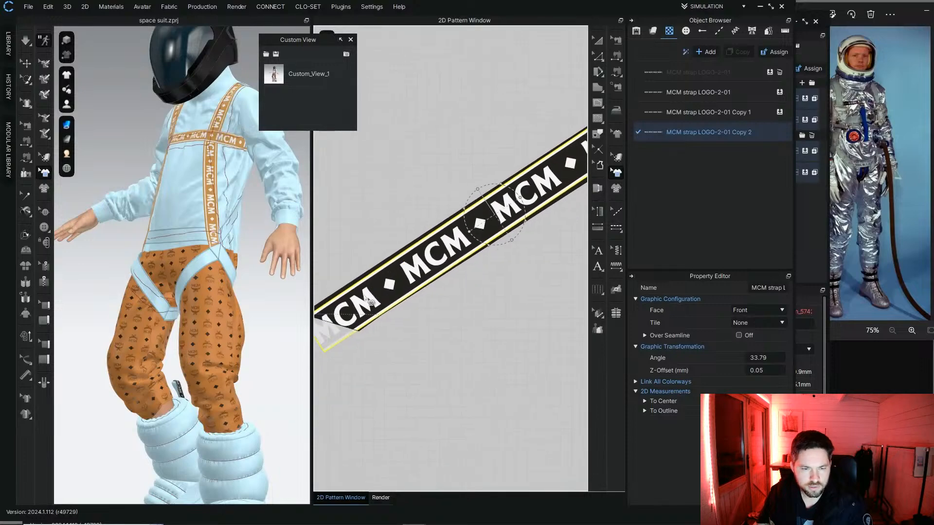
{"action": "scroll", "coordinate": [365, 297], "scroll_direction": "up", "scroll_amount": 4}
{"action": "middle_click_drag", "start_coordinate": [358, 311], "coordinate": [446, 293]}
{"action": "left_click_drag", "start_coordinate": [450, 288], "coordinate": [445, 284]}
{"action": "left_click", "coordinate": [410, 189]}
{"action": "scroll", "coordinate": [432, 265], "scroll_direction": "down", "scroll_amount": 10}
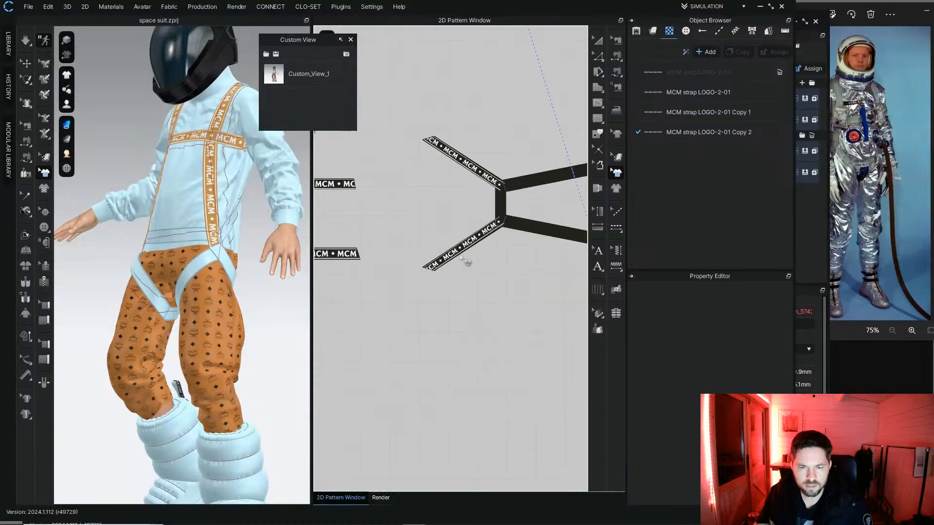
Step: Place the MCM strap LOGO-2-01 Copy 1 graphic on the back harness's upper-right arm, rotated to 11.12 and centred on the strap
{"action": "middle_click_drag", "start_coordinate": [465, 260], "coordinate": [383, 293]}
{"action": "scroll", "coordinate": [435, 235], "scroll_direction": "up", "scroll_amount": 2}
{"action": "left_click", "coordinate": [676, 112]}
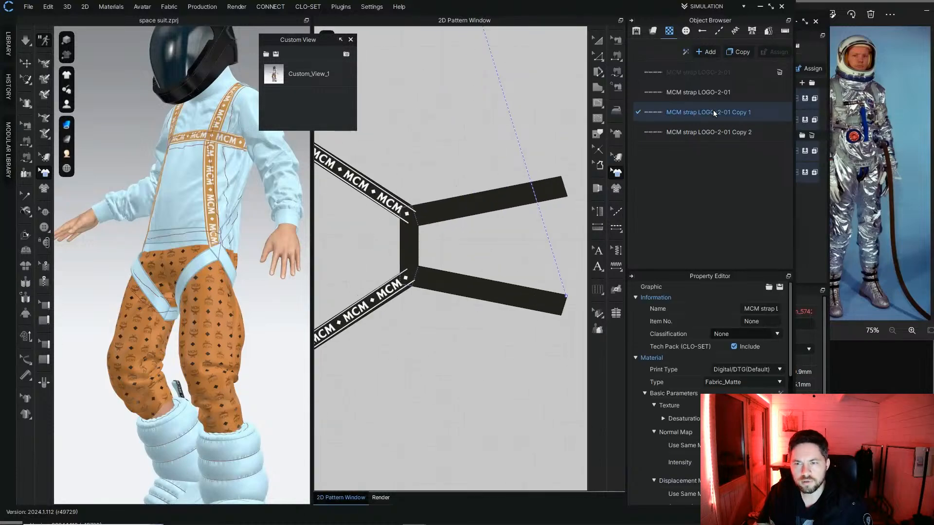
{"action": "left_click", "coordinate": [480, 211]}
{"action": "scroll", "coordinate": [474, 216], "scroll_direction": "up", "scroll_amount": 3}
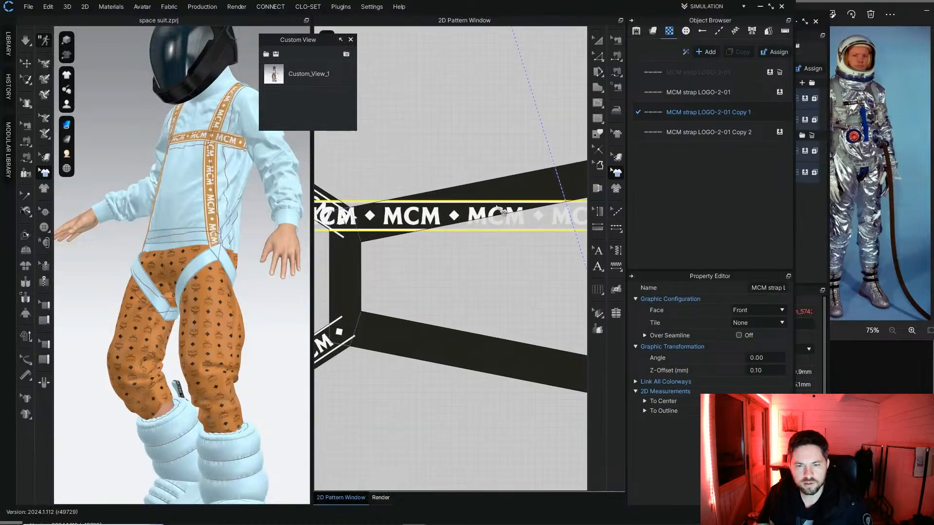
{"action": "left_click_drag", "start_coordinate": [450, 238], "coordinate": [480, 83]}
{"action": "scroll", "coordinate": [430, 214], "scroll_direction": "up", "scroll_amount": 4}
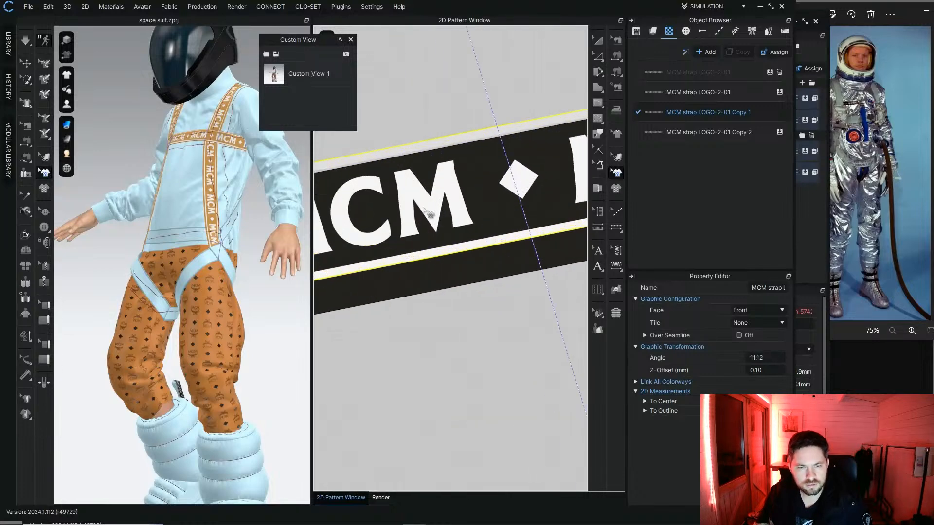
{"action": "scroll", "coordinate": [458, 211], "scroll_direction": "down", "scroll_amount": 3}
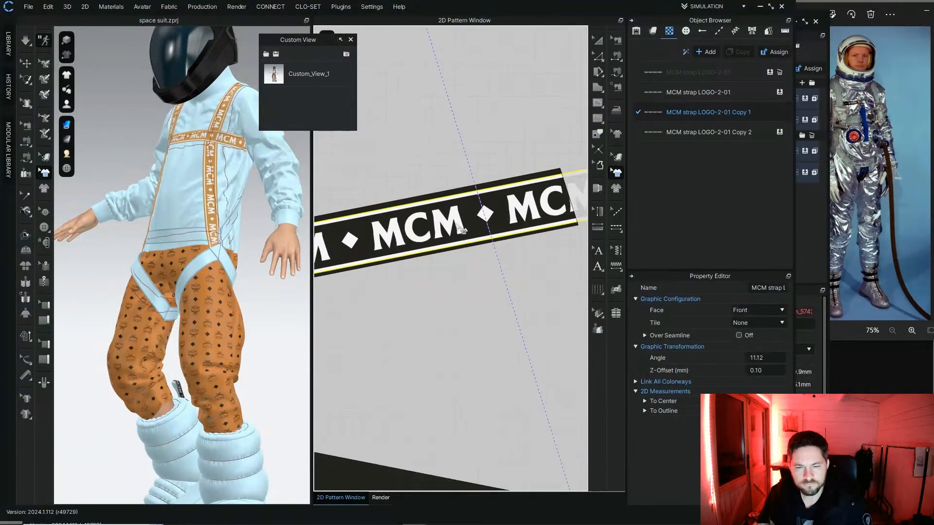
{"action": "middle_click_drag", "start_coordinate": [443, 239], "coordinate": [478, 205]}
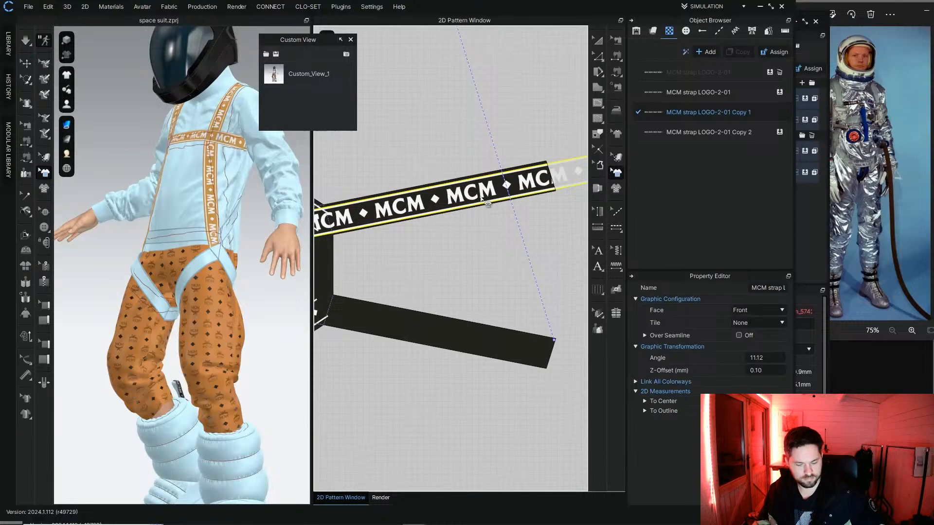
Step: Paste a copy of the logo graphic onto the back harness's lower-right arm, rotate it to -11.25 and centre it on the strap
{"action": "left_click_drag", "start_coordinate": [450, 206], "coordinate": [454, 333]}
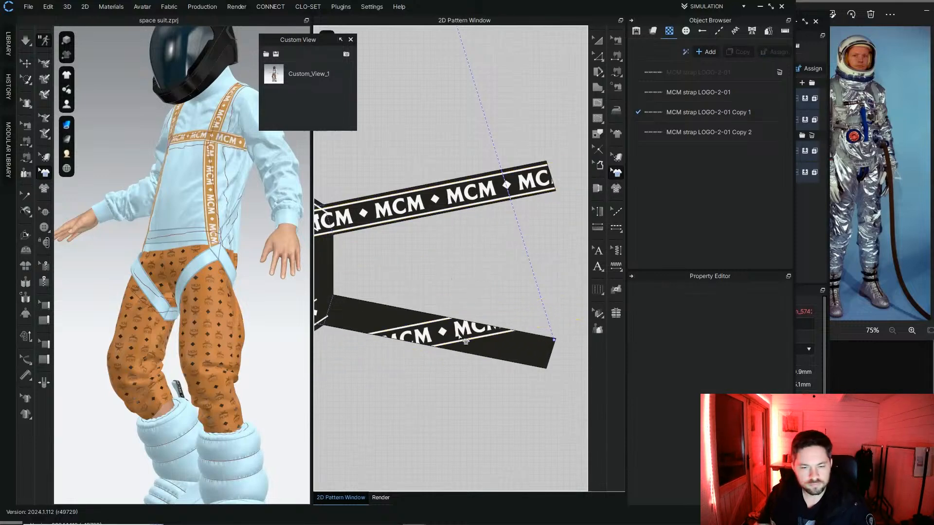
{"action": "left_click_drag", "start_coordinate": [468, 302], "coordinate": [489, 347]}
{"action": "scroll", "coordinate": [462, 332], "scroll_direction": "up", "scroll_amount": 4}
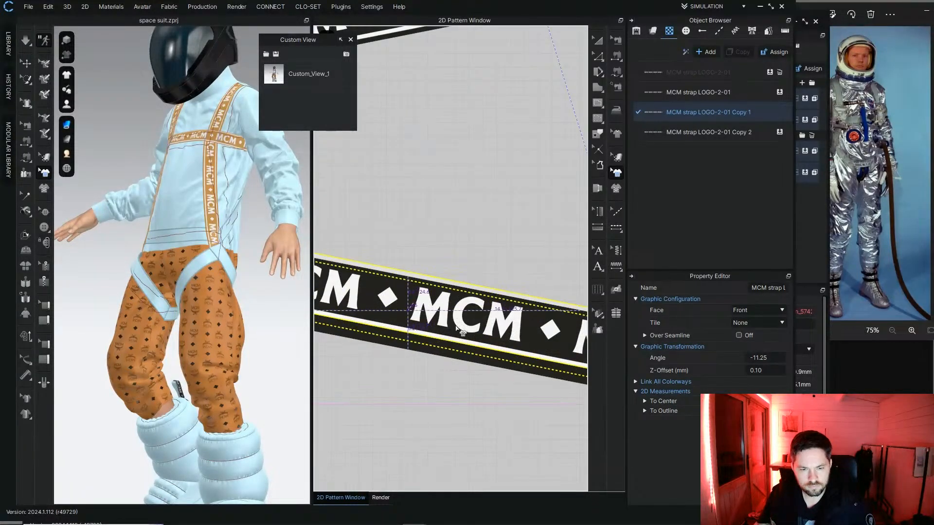
{"action": "scroll", "coordinate": [456, 329], "scroll_direction": "up", "scroll_amount": 5}
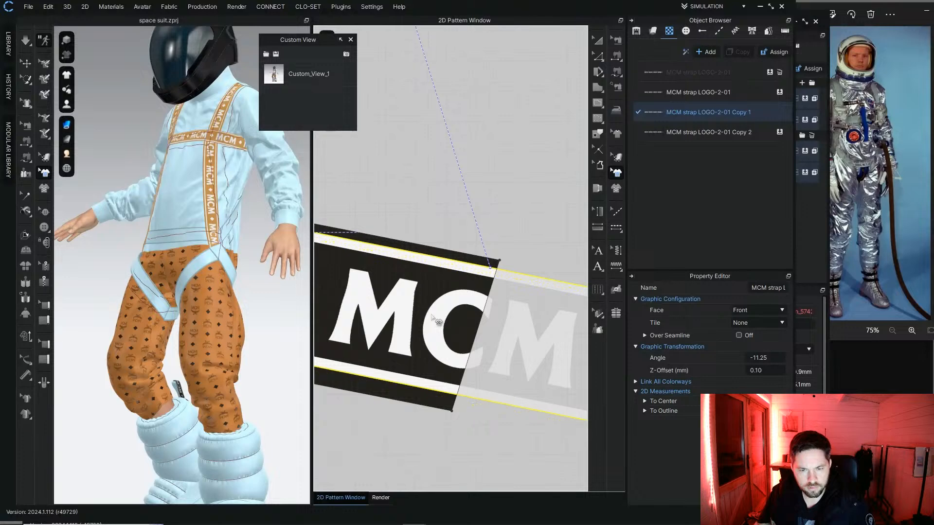
{"action": "left_click_drag", "start_coordinate": [432, 318], "coordinate": [431, 321]}
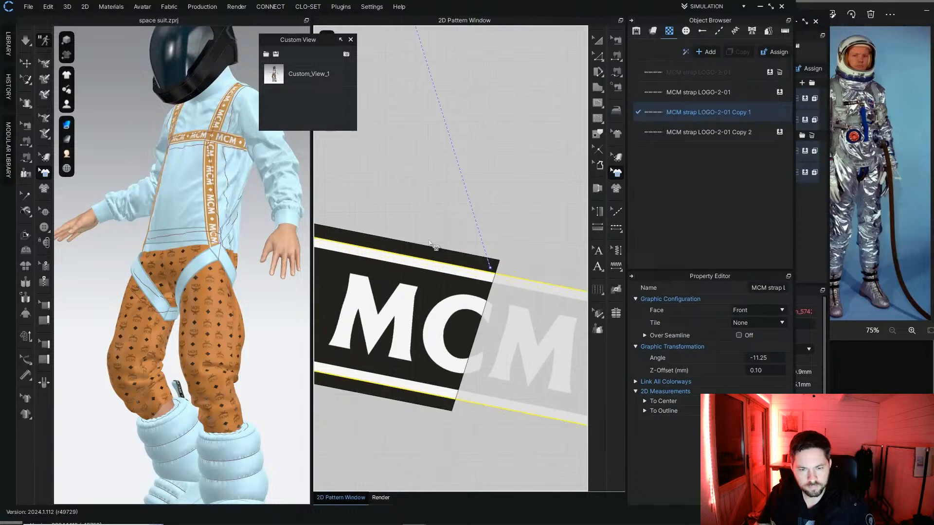
{"action": "left_click", "coordinate": [511, 171]}
{"action": "scroll", "coordinate": [456, 282], "scroll_direction": "down", "scroll_amount": 8}
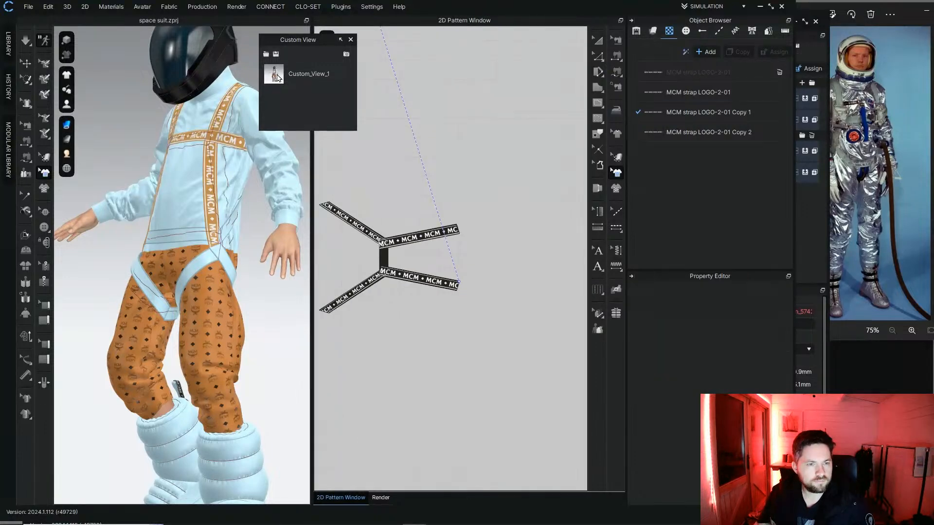
Step: Bring up the rendered image and fit the whole suit in the 3D view to review the look
{"action": "scroll", "coordinate": [189, 290], "scroll_direction": "down", "scroll_amount": 3}
{"action": "left_click", "coordinate": [381, 498]}
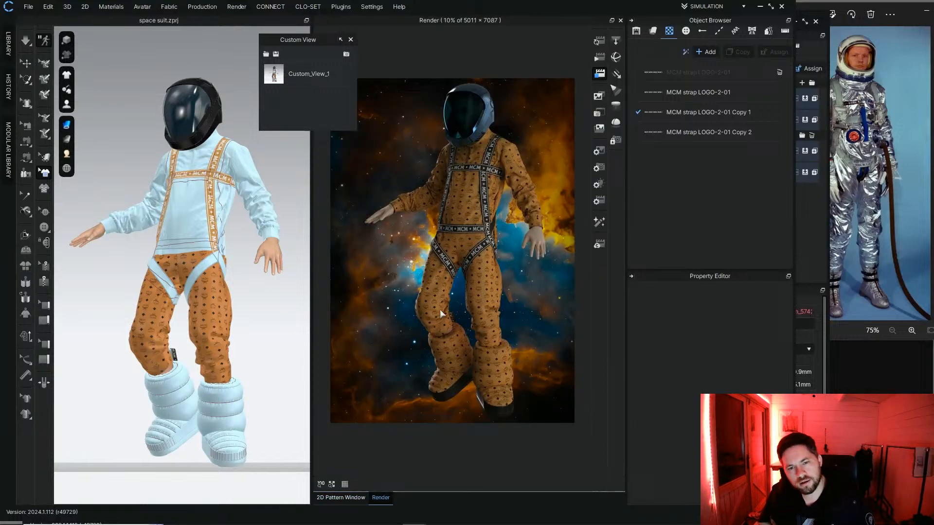
{"action": "scroll", "coordinate": [242, 243], "scroll_direction": "down", "scroll_amount": 1}
{"action": "scroll", "coordinate": [242, 243], "scroll_direction": "down", "scroll_amount": 1}
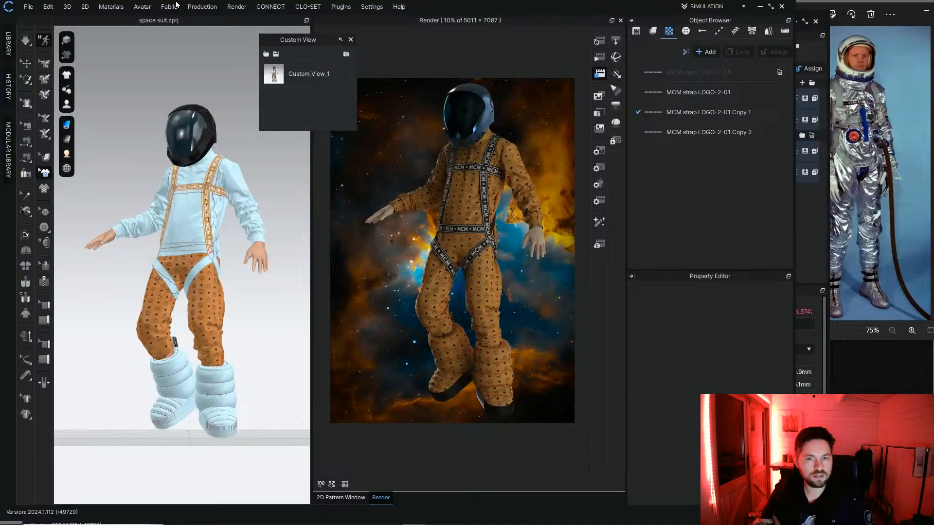
Step: Save the space suit project
{"action": "left_click", "coordinate": [180, 84]}
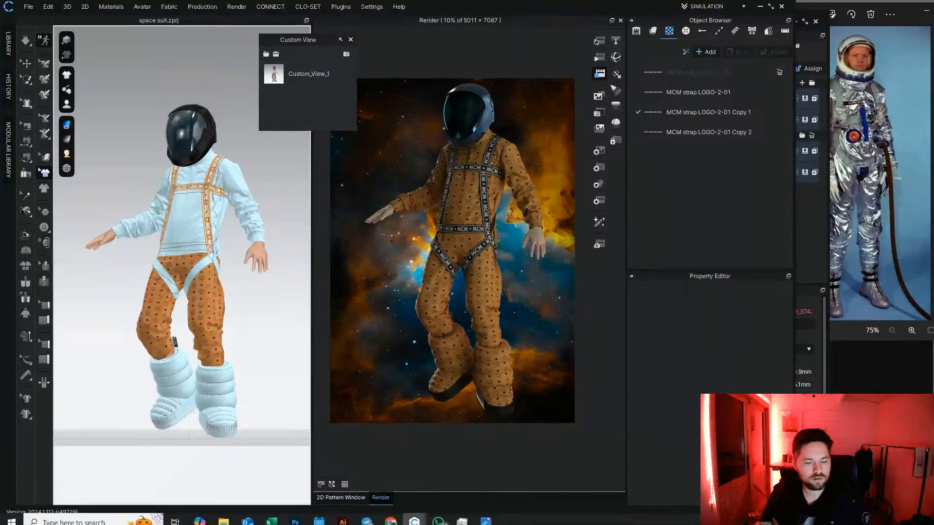
{"action": "left_click", "coordinate": [29, 7]}
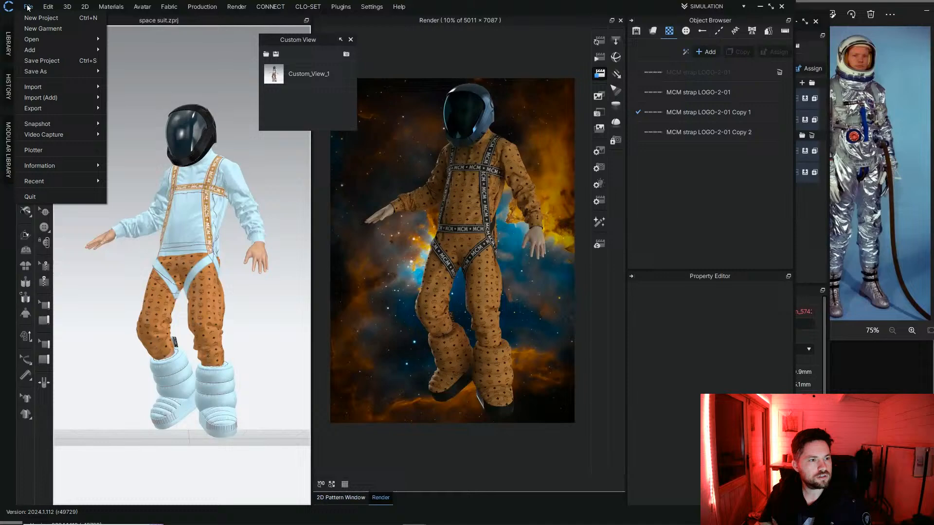
{"action": "left_click", "coordinate": [41, 63]}
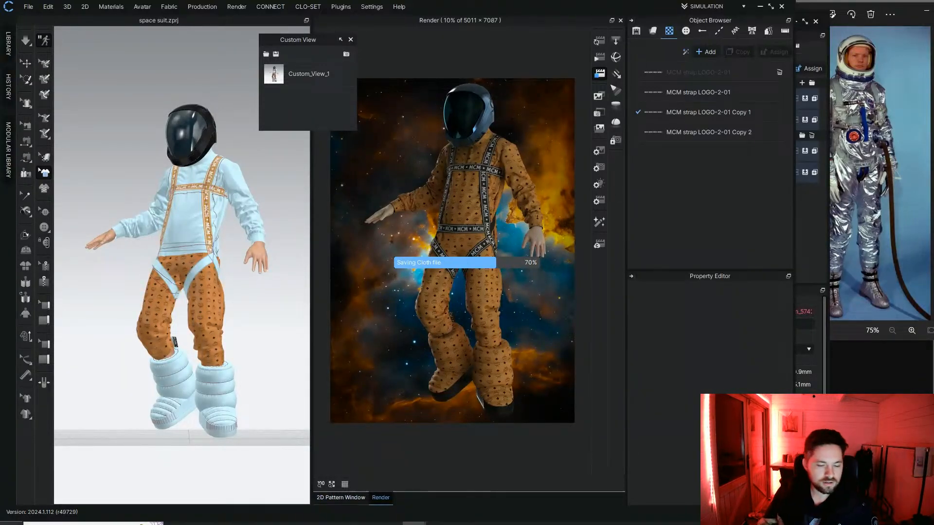
Step: Switch to File Explorer and look through the Downloads, Desktop and THE FASHION SHED folders for an existing glove project
{"action": "mouse_move", "coordinate": [220, 521]}
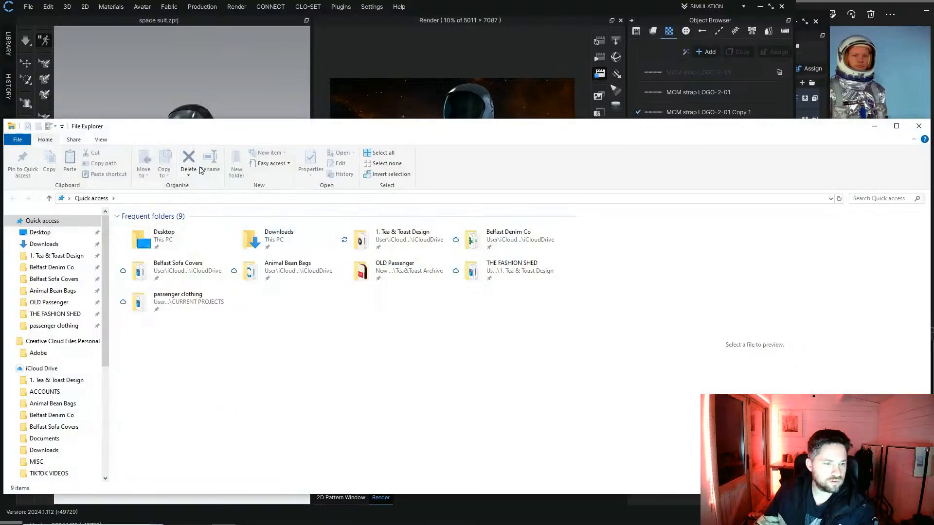
{"action": "left_click_drag", "start_coordinate": [240, 127], "coordinate": [309, 70]}
{"action": "left_click", "coordinate": [114, 189]}
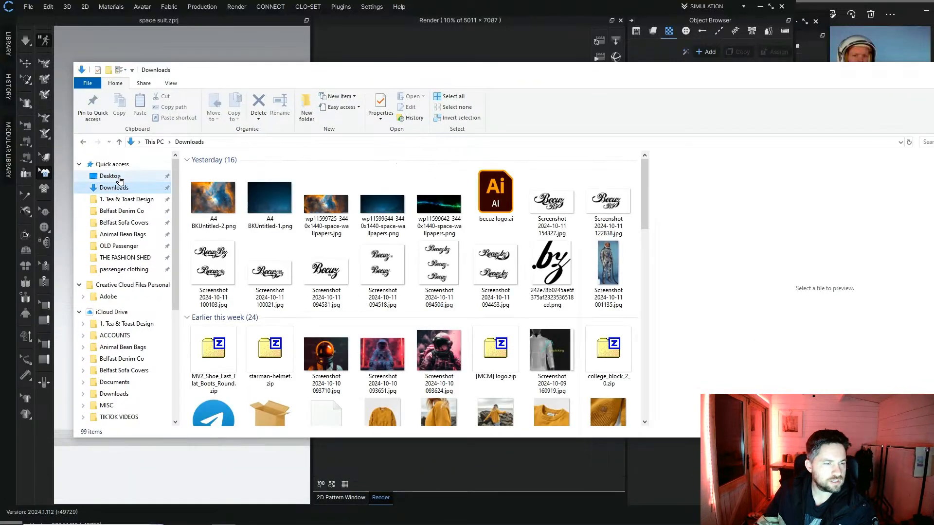
{"action": "left_click", "coordinate": [111, 176]}
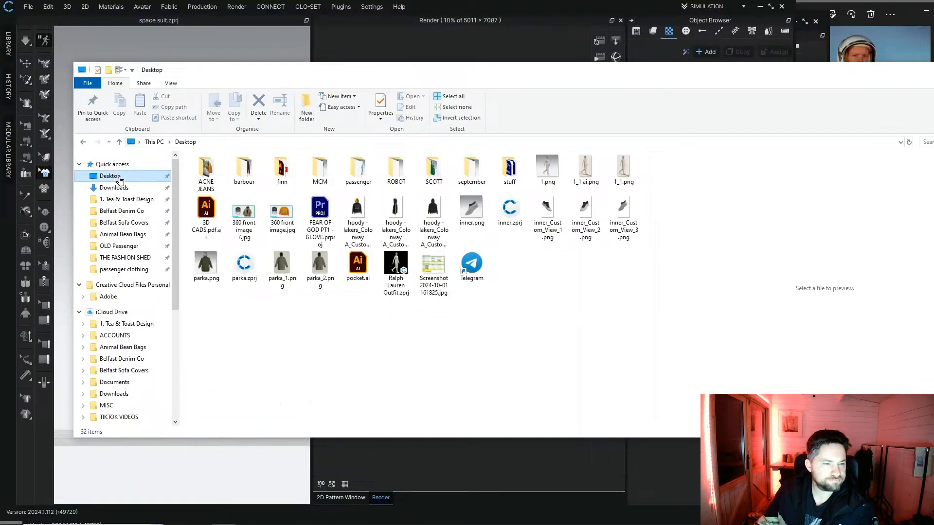
{"action": "left_click", "coordinate": [127, 258]}
{"action": "mouse_move", "coordinate": [648, 178]}
{"action": "left_mouse_down"}
{"action": "mouse_move", "coordinate": [657, 377]}
{"action": "mouse_move", "coordinate": [644, 183]}
{"action": "left_mouse_up"}
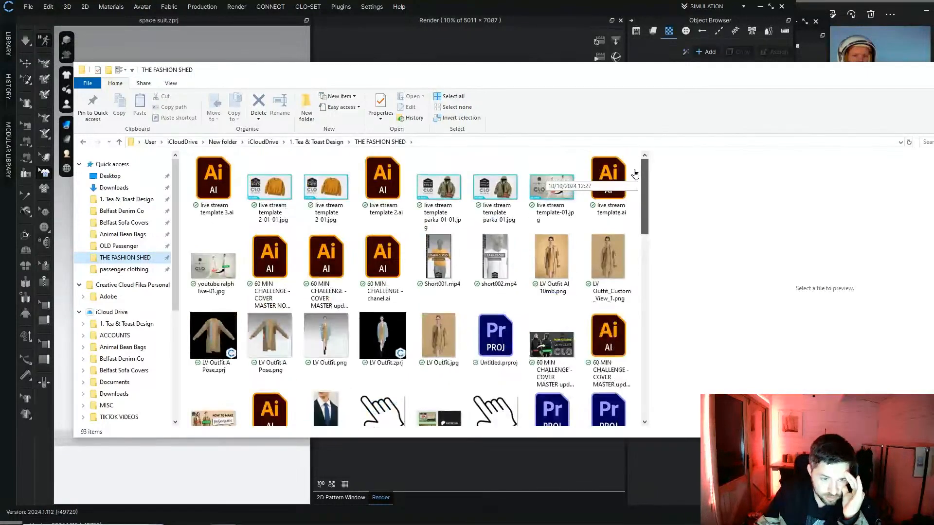
{"action": "left_click", "coordinate": [142, 197]}
Step: Open the FEAR OF GOD folder inside the Desktop's stuff folder
{"action": "left_click", "coordinate": [128, 176]}
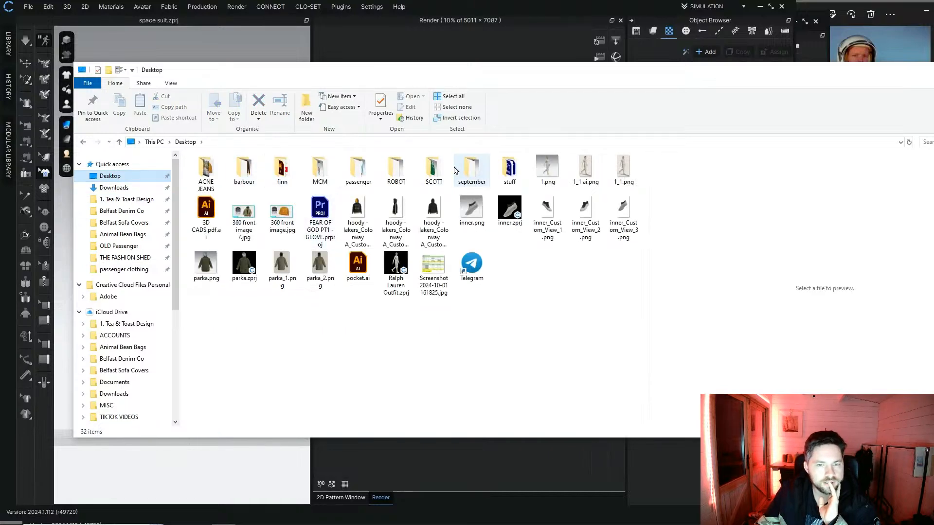
{"action": "double_click", "coordinate": [510, 169]}
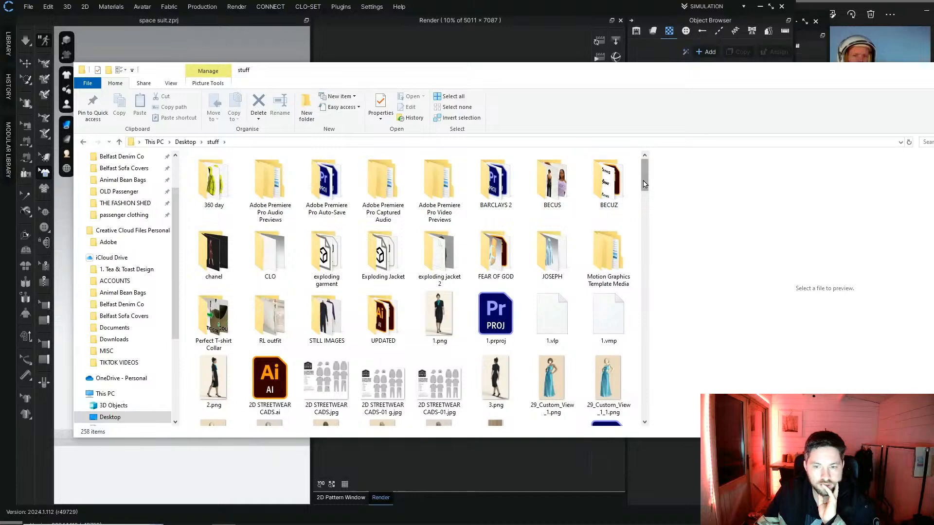
{"action": "mouse_move", "coordinate": [646, 183]}
{"action": "left_mouse_down"}
{"action": "mouse_move", "coordinate": [647, 197]}
{"action": "mouse_move", "coordinate": [652, 186]}
{"action": "left_mouse_up"}
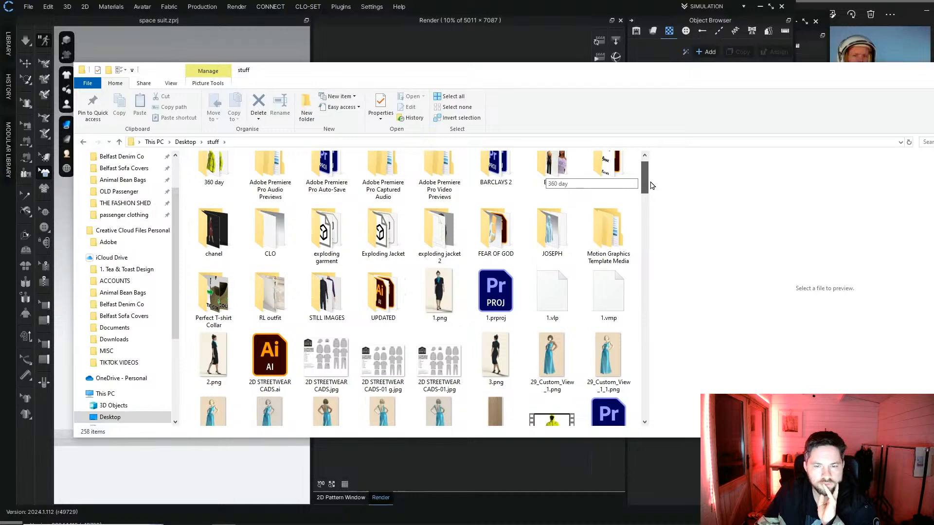
{"action": "double_click", "coordinate": [496, 229]}
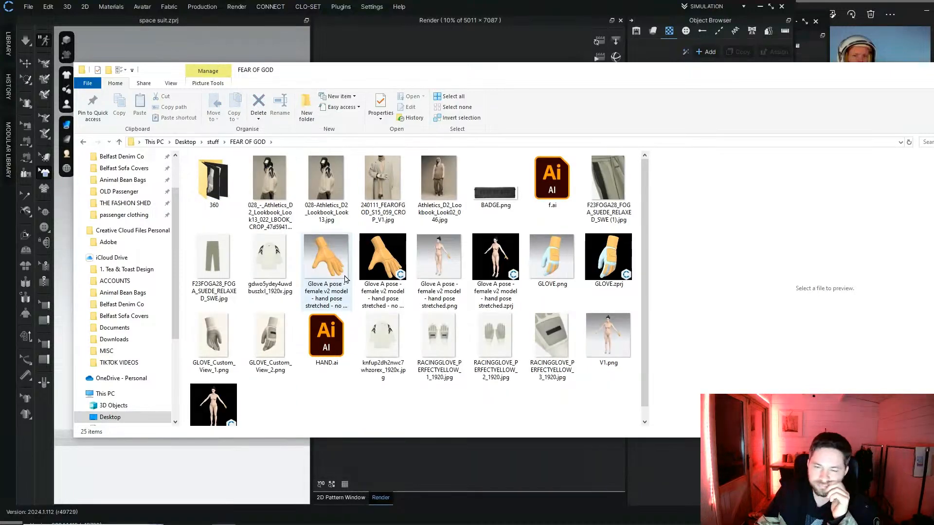
Step: Preview the glove render GLOVE_Custom_View_2.png and close the image
{"action": "left_click", "coordinate": [609, 258]}
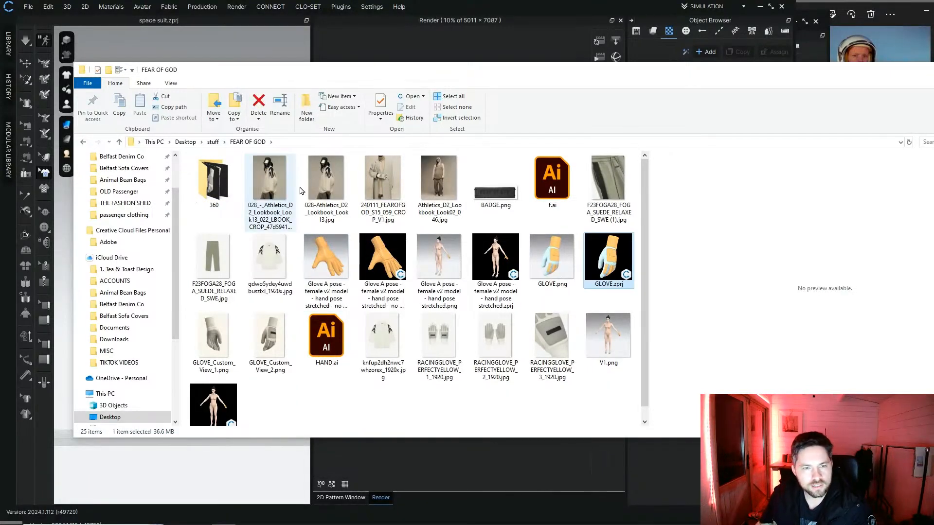
{"action": "double_click", "coordinate": [287, 339]}
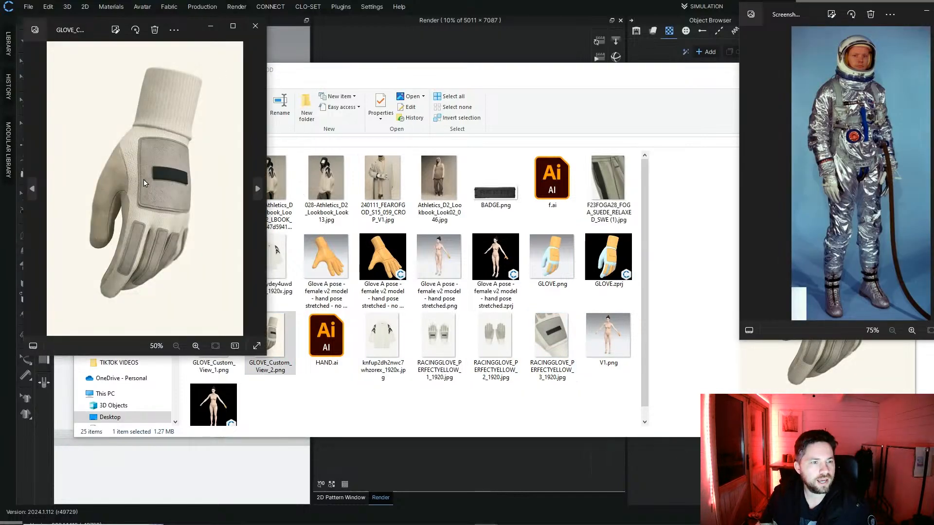
{"action": "left_click", "coordinate": [254, 27]}
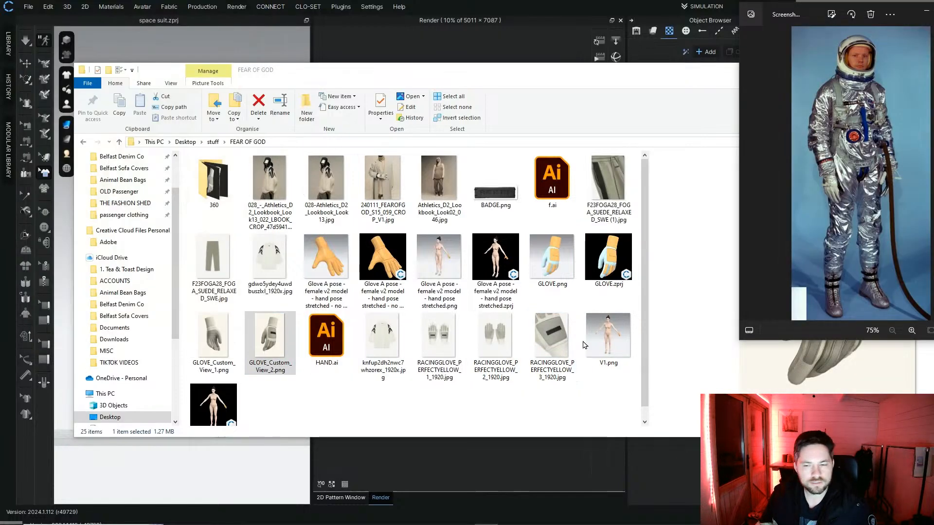
Step: Open the project "Glove A pose - female v2 model - hand pose stretched - no model.zprj" in CLO, skipping the update and dismissing the welcome notice
{"action": "left_click", "coordinate": [389, 257]}
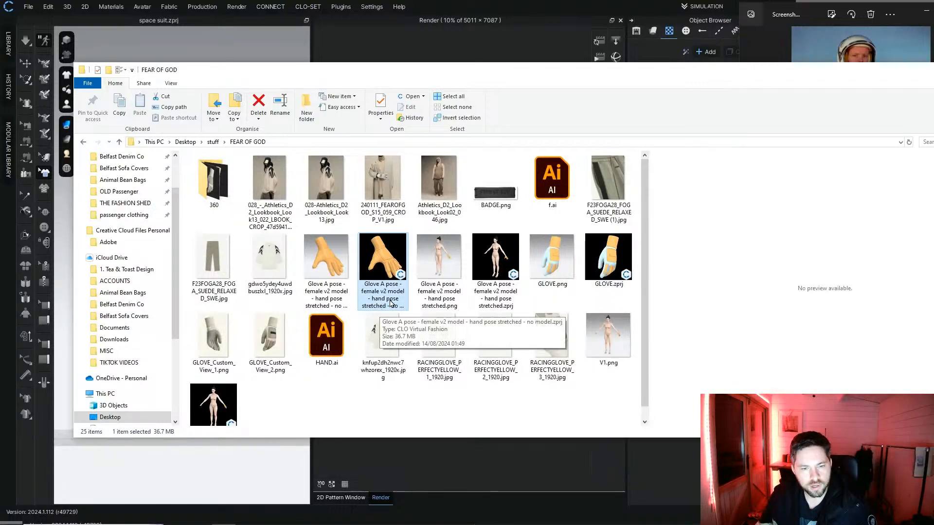
{"action": "double_click", "coordinate": [388, 258]}
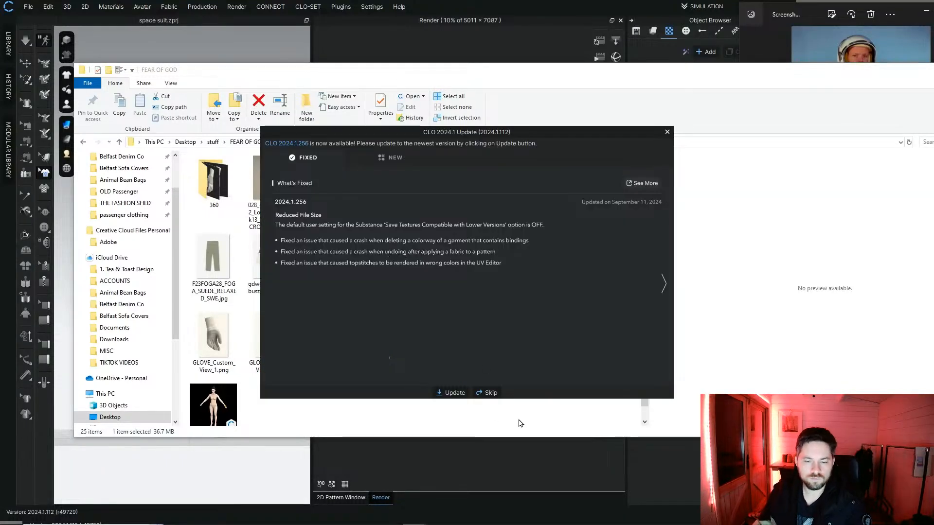
{"action": "left_click", "coordinate": [488, 393]}
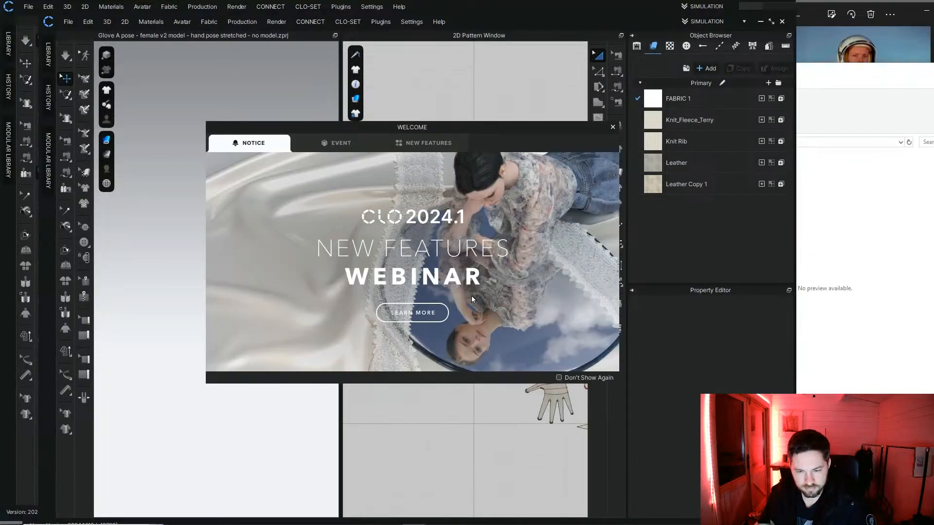
{"action": "left_click", "coordinate": [613, 127]}
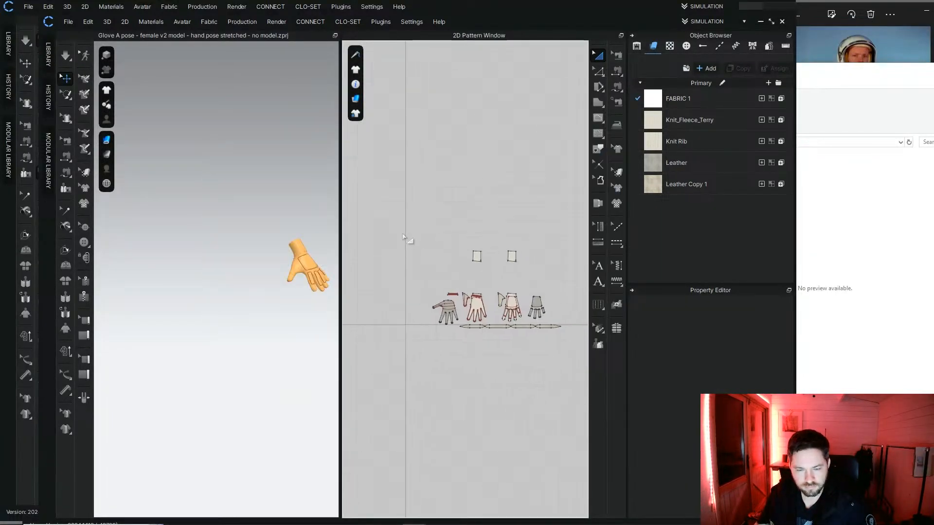
Step: Copy the glove patterns into the space suit project, placing them below the harness strap patterns in the 2D pattern window
{"action": "left_click_drag", "start_coordinate": [620, 380], "coordinate": [621, 381]}
{"action": "right_click_drag", "start_coordinate": [317, 221], "coordinate": [280, 214]}
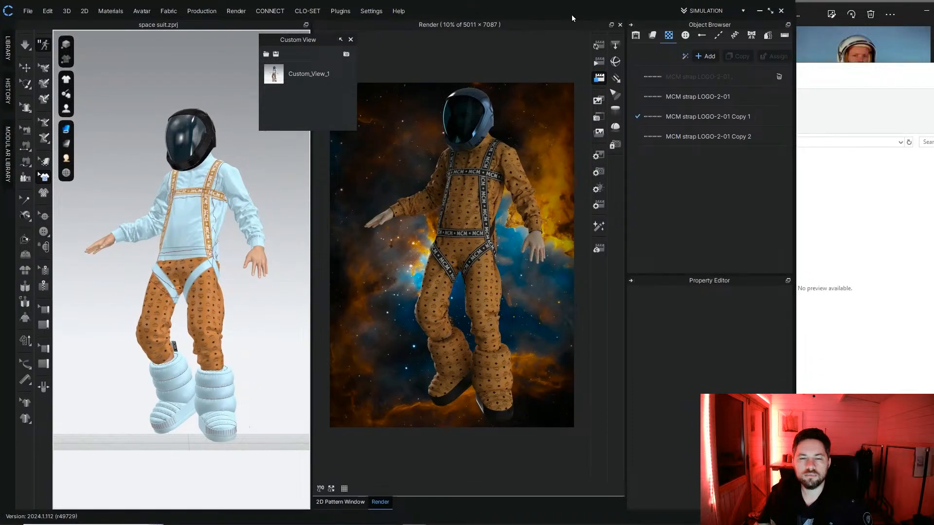
{"action": "left_click", "coordinate": [358, 503]}
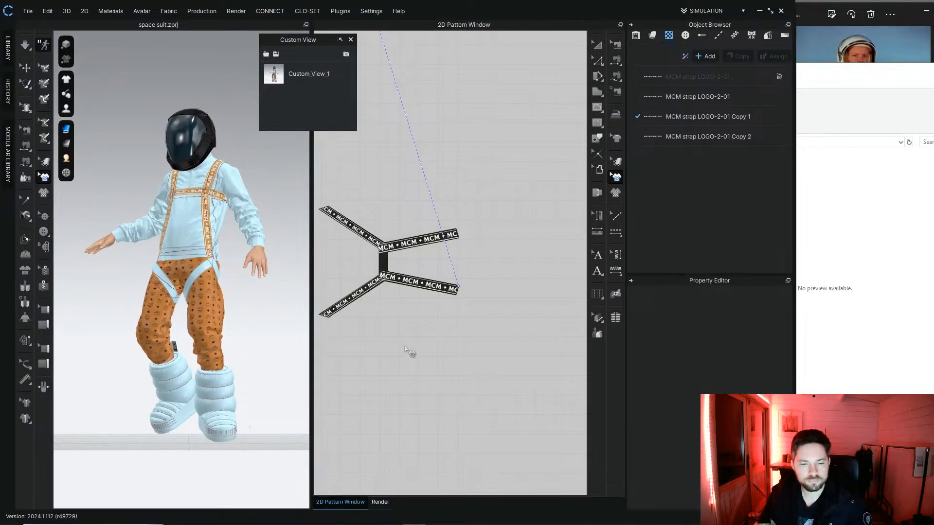
{"action": "scroll", "coordinate": [408, 350], "scroll_direction": "down", "scroll_amount": 3}
{"action": "scroll", "coordinate": [405, 352], "scroll_direction": "down", "scroll_amount": 2}
{"action": "middle_click_drag", "start_coordinate": [402, 379], "coordinate": [389, 300]}
{"action": "scroll", "coordinate": [493, 288], "scroll_direction": "up", "scroll_amount": 4}
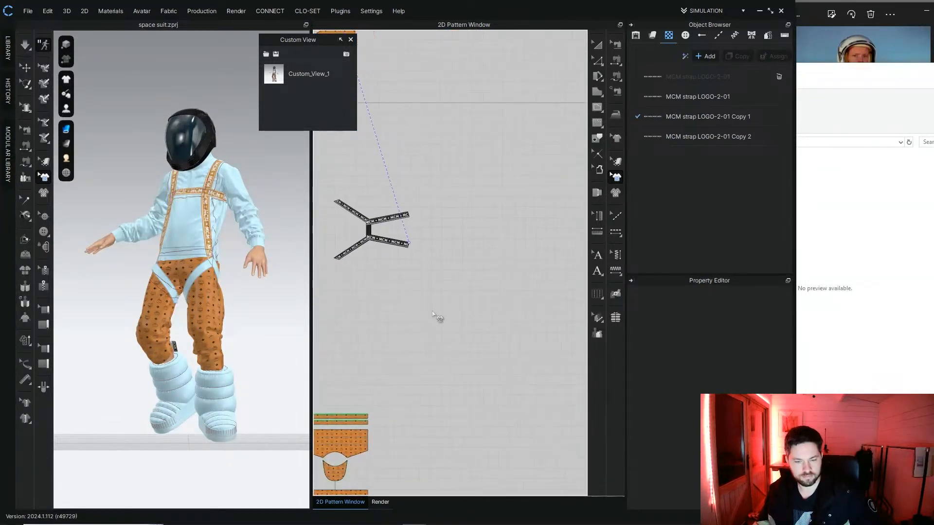
{"action": "key", "text": "z"}
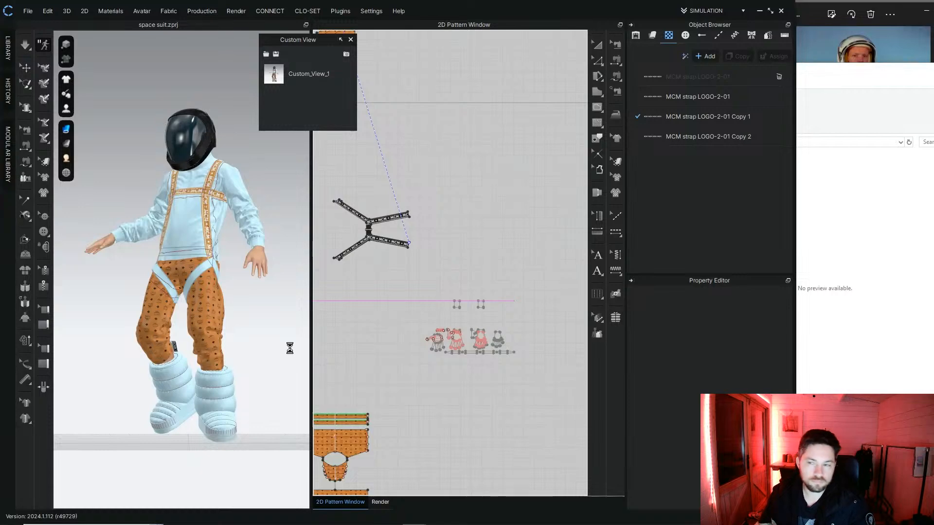
Step: Check the live stream page while the pasted gloves synchronise, and choose to wait for CLO to respond
{"action": "left_click", "coordinate": [856, 30]}
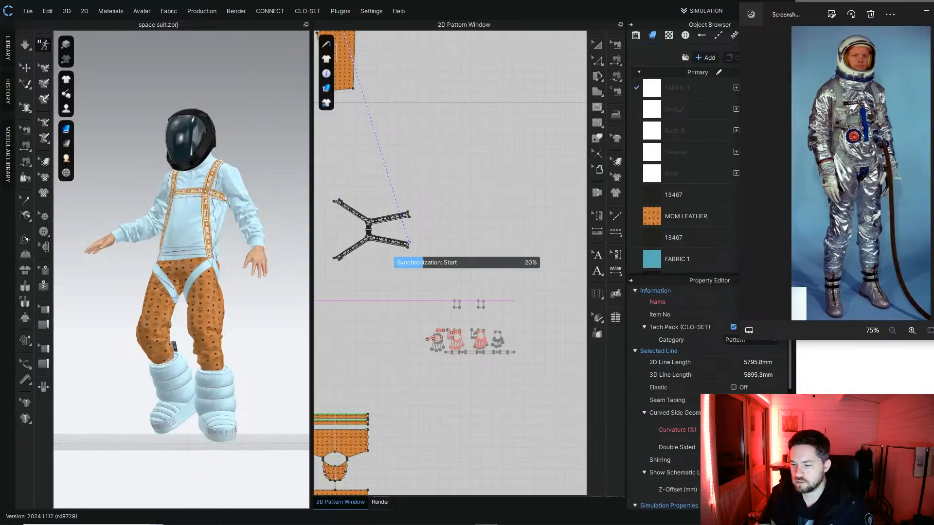
{"action": "key", "text": "alt+Tab"}
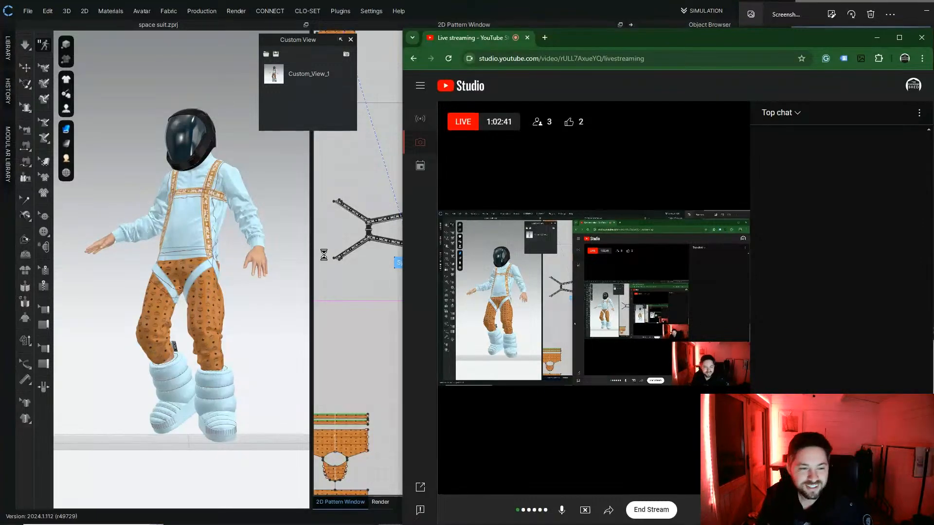
{"action": "left_click", "coordinate": [286, 204]}
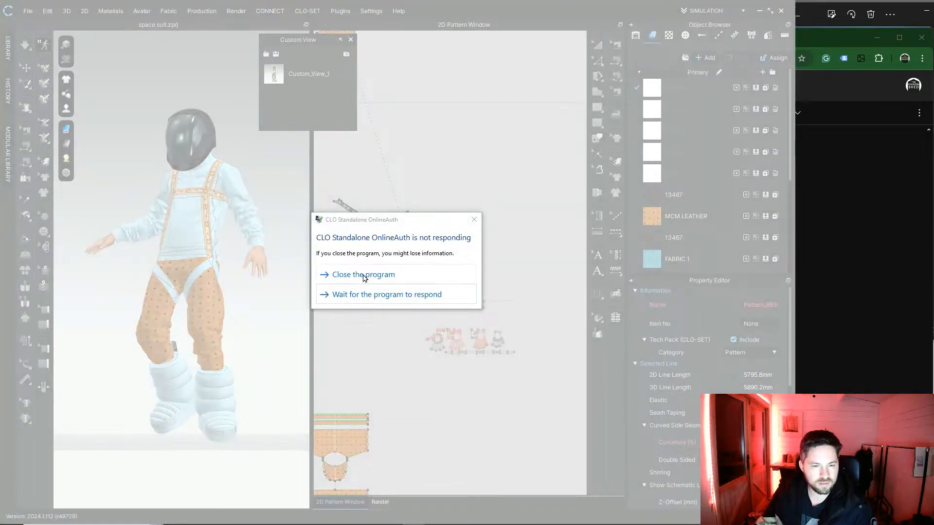
{"action": "left_click", "coordinate": [358, 294]}
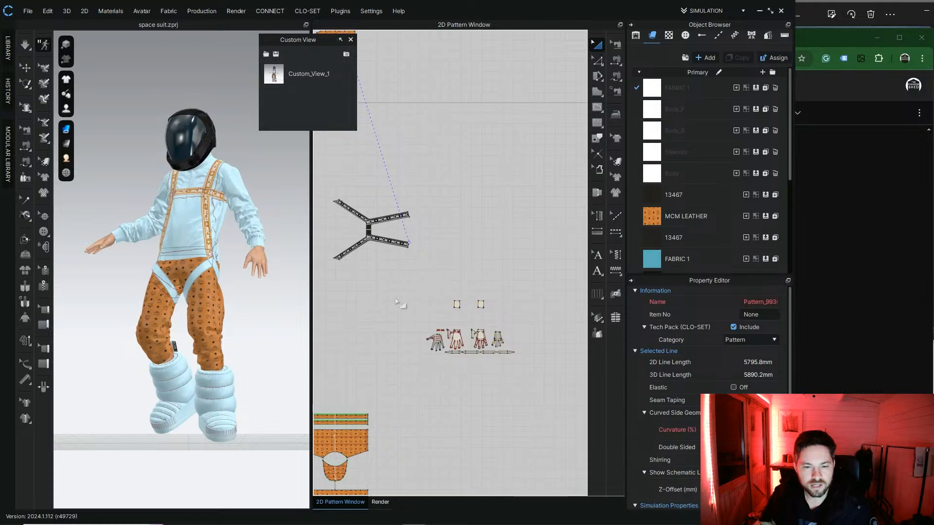
Step: Select all the pasted glove patterns and move the glove in 3D onto the avatar's left hand area
{"action": "scroll", "coordinate": [239, 267], "scroll_direction": "down", "scroll_amount": 6}
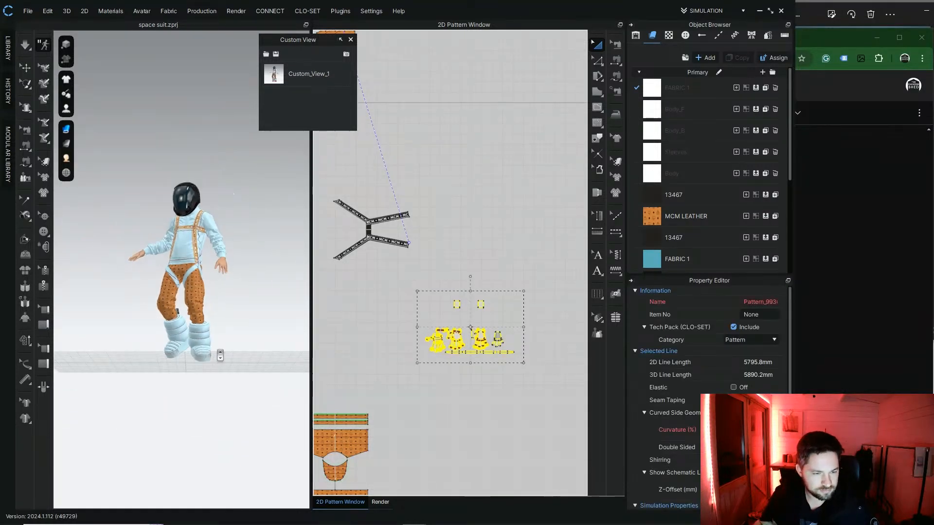
{"action": "right_click_drag", "start_coordinate": [238, 266], "coordinate": [224, 282]}
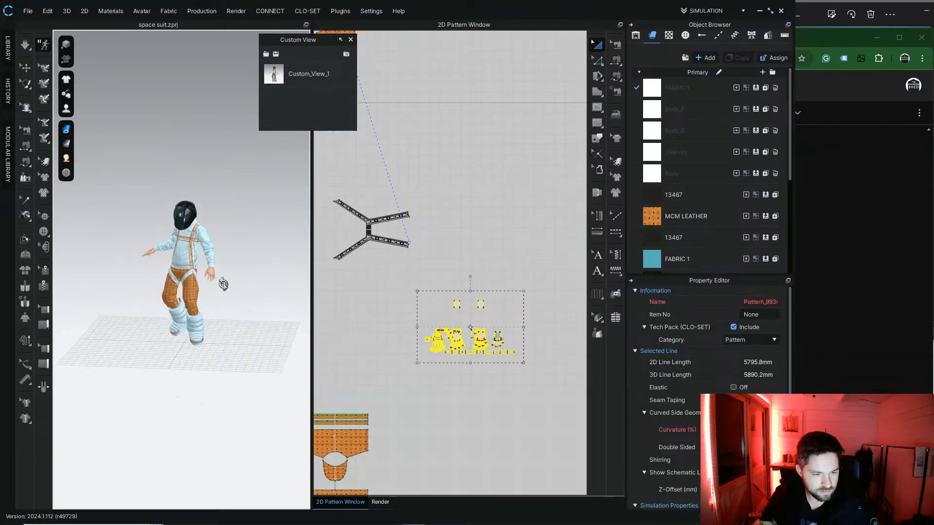
{"action": "middle_click_drag", "start_coordinate": [254, 314], "coordinate": [108, 246]}
{"action": "key", "text": "q"}
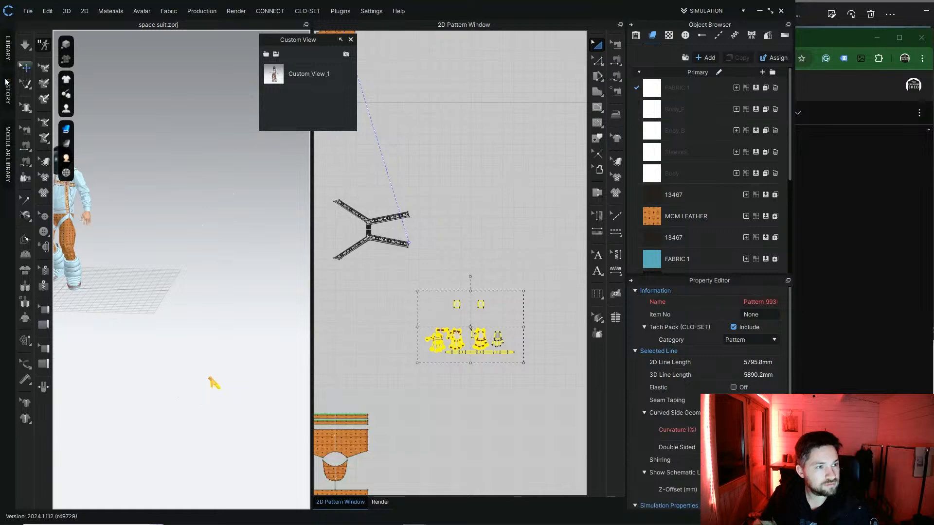
{"action": "left_click_drag", "start_coordinate": [384, 272], "coordinate": [571, 392]}
{"action": "scroll", "coordinate": [271, 372], "scroll_direction": "up", "scroll_amount": 1}
{"action": "middle_click_drag", "start_coordinate": [187, 297], "coordinate": [256, 382]}
{"action": "scroll", "coordinate": [209, 335], "scroll_direction": "up", "scroll_amount": 6}
{"action": "middle_click_drag", "start_coordinate": [141, 328], "coordinate": [163, 282]}
{"action": "scroll", "coordinate": [246, 326], "scroll_direction": "up", "scroll_amount": 5}
{"action": "left_click_drag", "start_coordinate": [201, 302], "coordinate": [212, 312]}
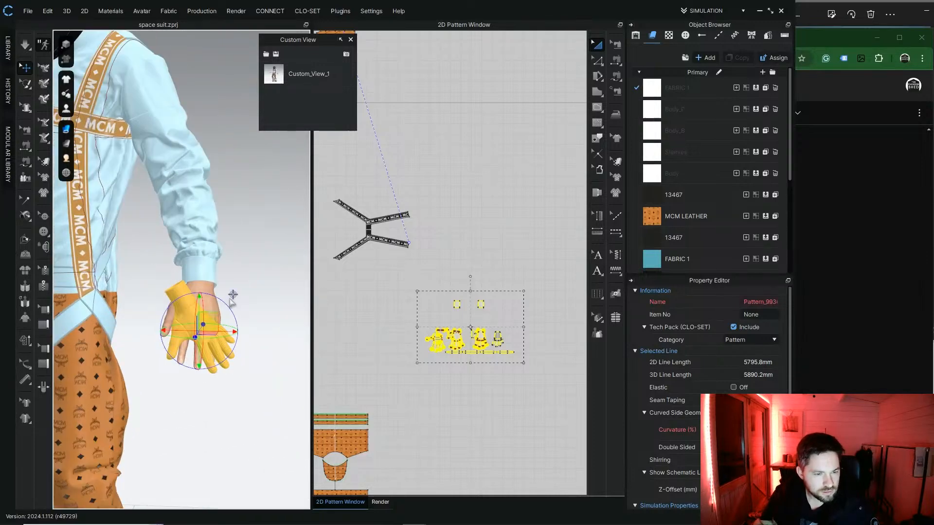
Step: Rotate the selected glove about its vertical axis to turn it towards the hand's orientation
{"action": "right_click_drag", "start_coordinate": [231, 299], "coordinate": [232, 337]}
{"action": "middle_click_drag", "start_coordinate": [231, 338], "coordinate": [226, 161]}
{"action": "scroll", "coordinate": [225, 160], "scroll_direction": "up", "scroll_amount": 2}
{"action": "middle_click_drag", "start_coordinate": [247, 396], "coordinate": [193, 194]}
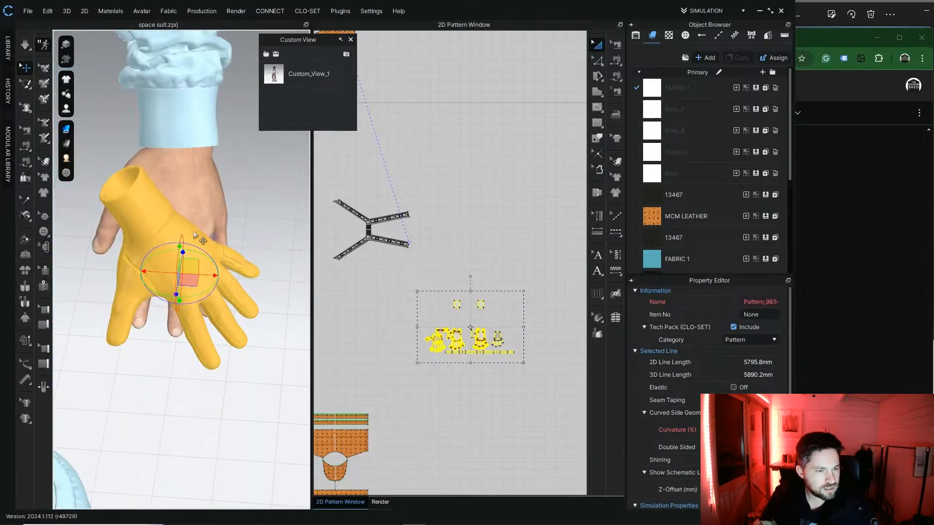
{"action": "right_click_drag", "start_coordinate": [197, 237], "coordinate": [175, 193]}
{"action": "middle_click_drag", "start_coordinate": [175, 193], "coordinate": [190, 262]}
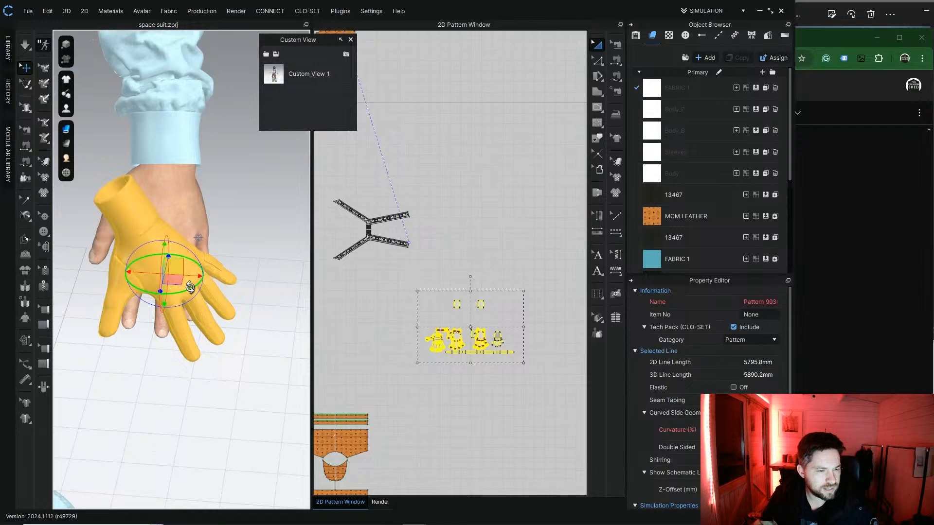
{"action": "left_click_drag", "start_coordinate": [190, 288], "coordinate": [152, 289]}
Step: Rotate and shift the glove beside the avatar's left hand so it follows the slope of the forearm
{"action": "right_click_drag", "start_coordinate": [166, 282], "coordinate": [91, 237]}
{"action": "middle_click_drag", "start_coordinate": [91, 237], "coordinate": [295, 271]}
{"action": "right_click_drag", "start_coordinate": [232, 263], "coordinate": [182, 245]}
{"action": "middle_click_drag", "start_coordinate": [182, 245], "coordinate": [282, 237]}
{"action": "right_click_drag", "start_coordinate": [119, 248], "coordinate": [194, 264]}
{"action": "middle_click_drag", "start_coordinate": [194, 265], "coordinate": [238, 270]}
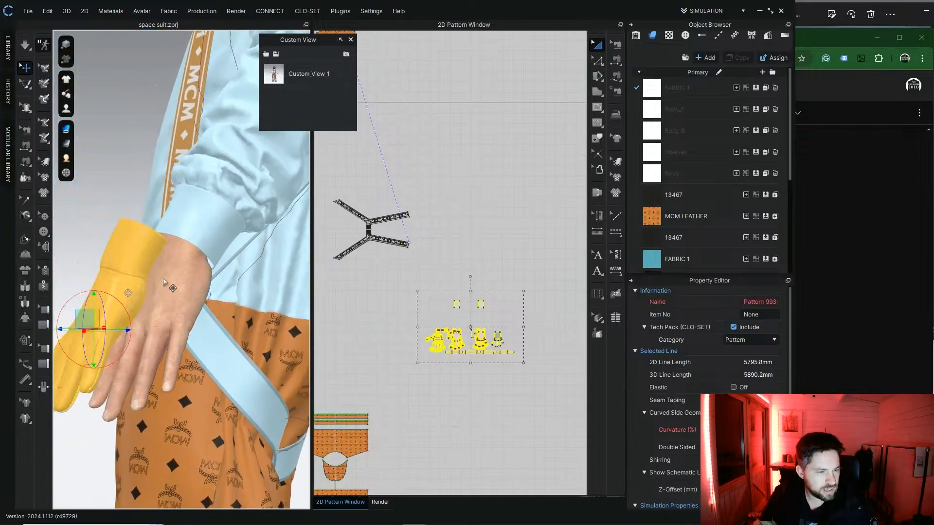
{"action": "left_click_drag", "start_coordinate": [94, 309], "coordinate": [94, 294]}
{"action": "right_click_drag", "start_coordinate": [96, 295], "coordinate": [279, 347]}
{"action": "left_click_drag", "start_coordinate": [261, 317], "coordinate": [285, 319]}
Step: Fine-tune the glove's tilt so that its cuff and fingers run parallel to the avatar's hand
{"action": "right_click_drag", "start_coordinate": [285, 318], "coordinate": [174, 284]}
{"action": "middle_click_drag", "start_coordinate": [174, 284], "coordinate": [372, 332]}
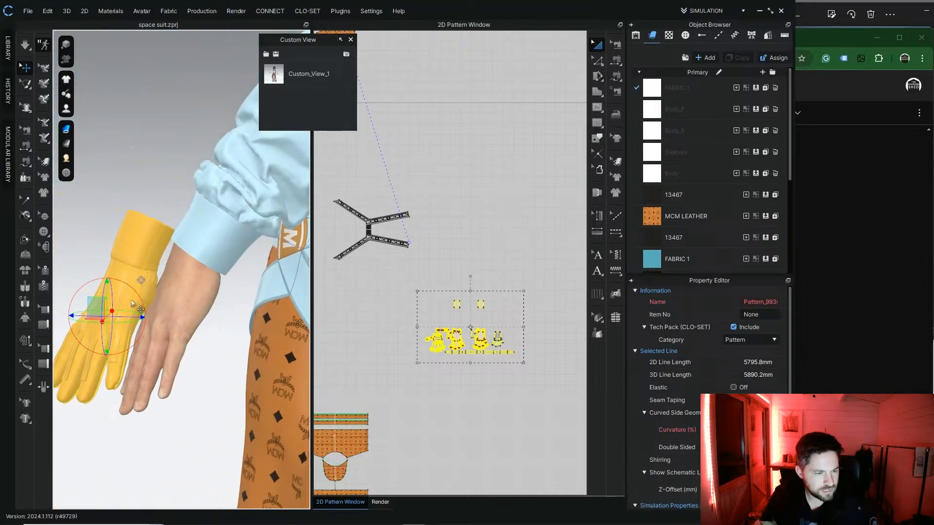
{"action": "left_click_drag", "start_coordinate": [140, 299], "coordinate": [136, 293]}
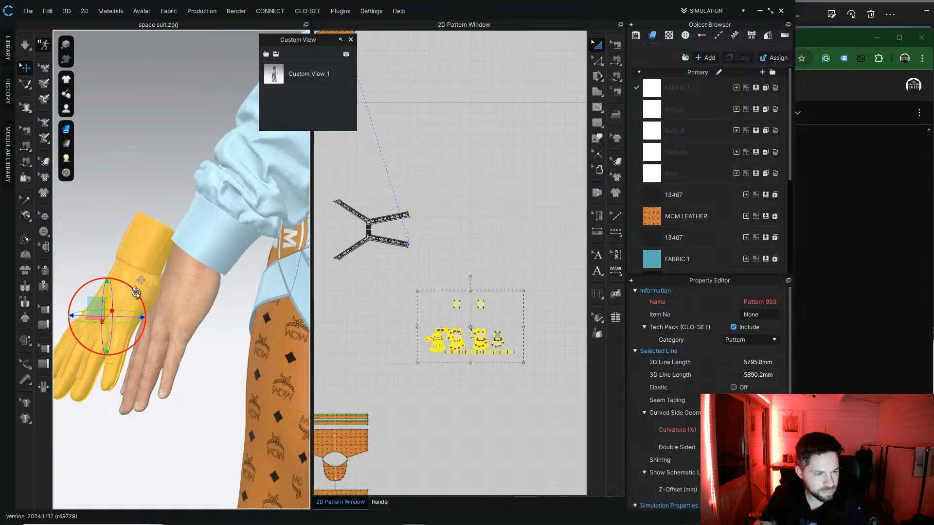
{"action": "right_click_drag", "start_coordinate": [137, 293], "coordinate": [161, 326]}
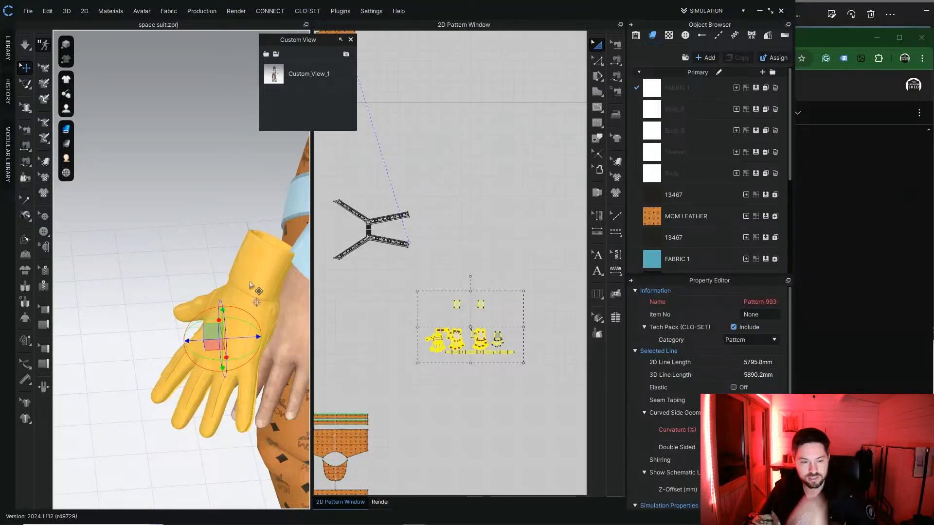
Step: Move the glove sideways towards the avatar's left hand and adjust its position over the palm and fingers
{"action": "right_click_drag", "start_coordinate": [233, 291], "coordinate": [199, 311]}
{"action": "left_click_drag", "start_coordinate": [194, 322], "coordinate": [246, 321]}
{"action": "right_click_drag", "start_coordinate": [246, 321], "coordinate": [186, 271]}
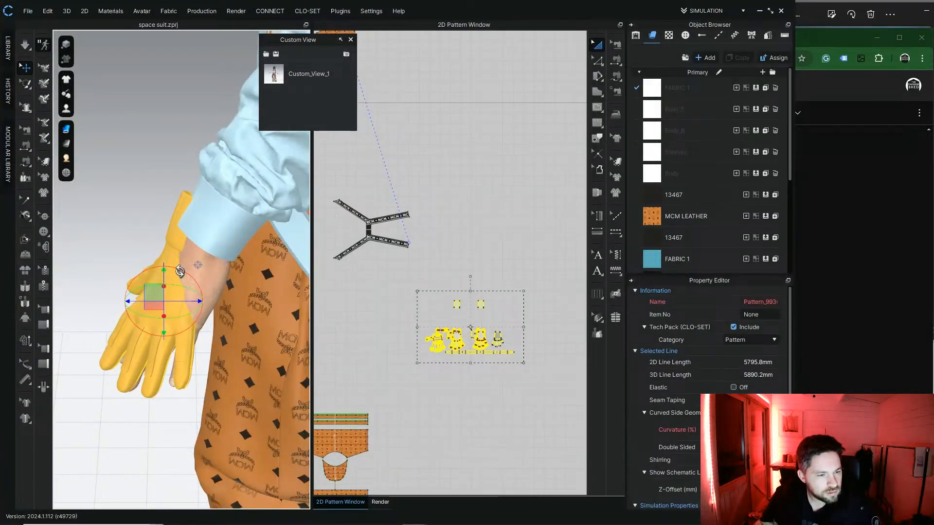
{"action": "right_click_drag", "start_coordinate": [181, 271], "coordinate": [209, 311]}
{"action": "left_click_drag", "start_coordinate": [203, 315], "coordinate": [176, 348]}
Step: Freeze all the selected glove patterns and clear the selection
{"action": "right_click", "coordinate": [426, 338]}
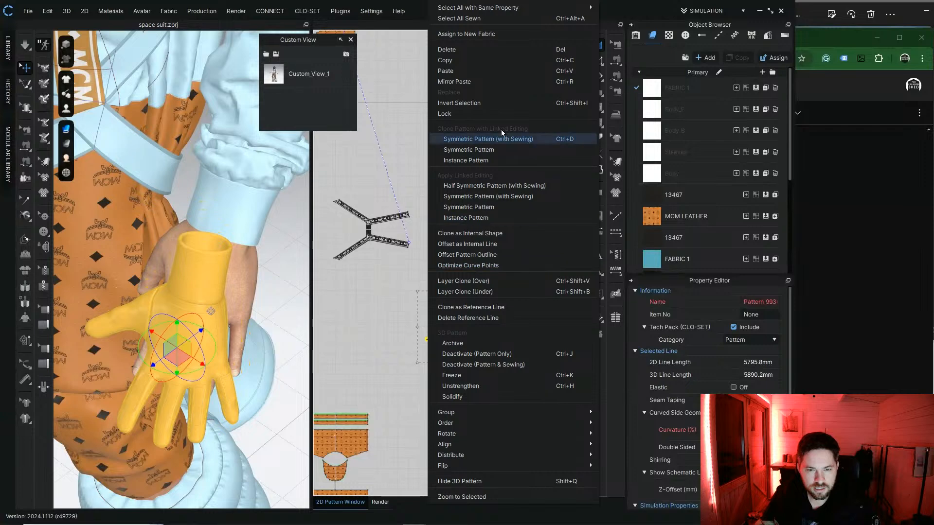
{"action": "left_click", "coordinate": [471, 378]}
{"action": "left_click", "coordinate": [333, 338]}
{"action": "right_click_drag", "start_coordinate": [192, 322], "coordinate": [189, 194]}
Step: Apply the spread-fingers hand pose from the library's avatar Hand Pose folder to the avatar
{"action": "left_click", "coordinate": [6, 49]}
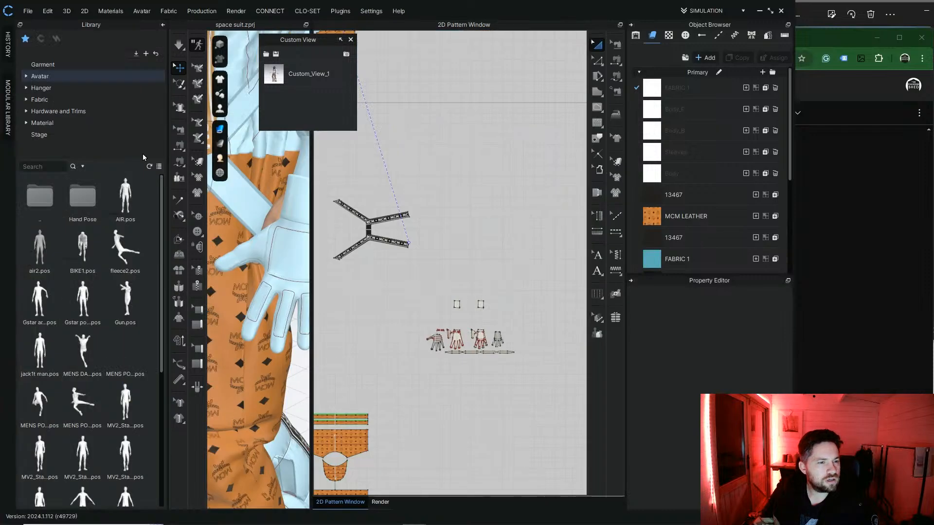
{"action": "double_click", "coordinate": [39, 248]}
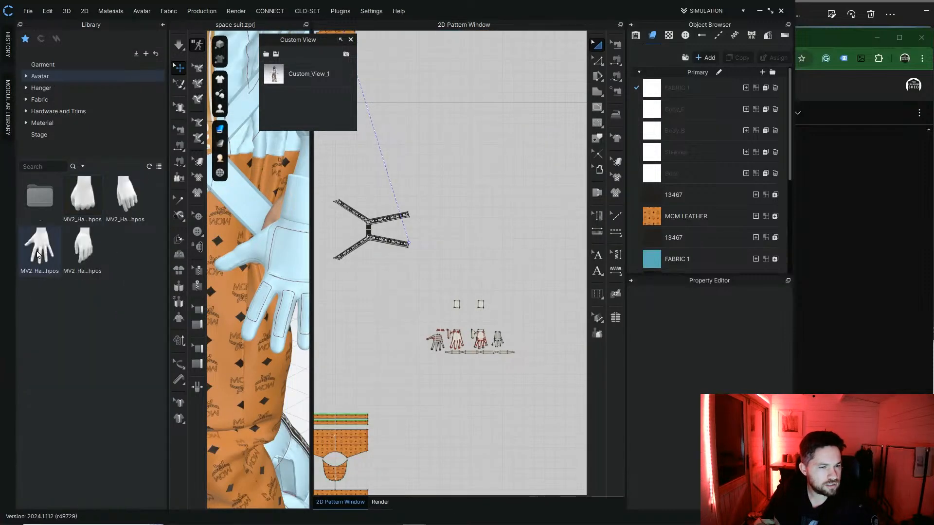
{"action": "left_click", "coordinate": [421, 276]}
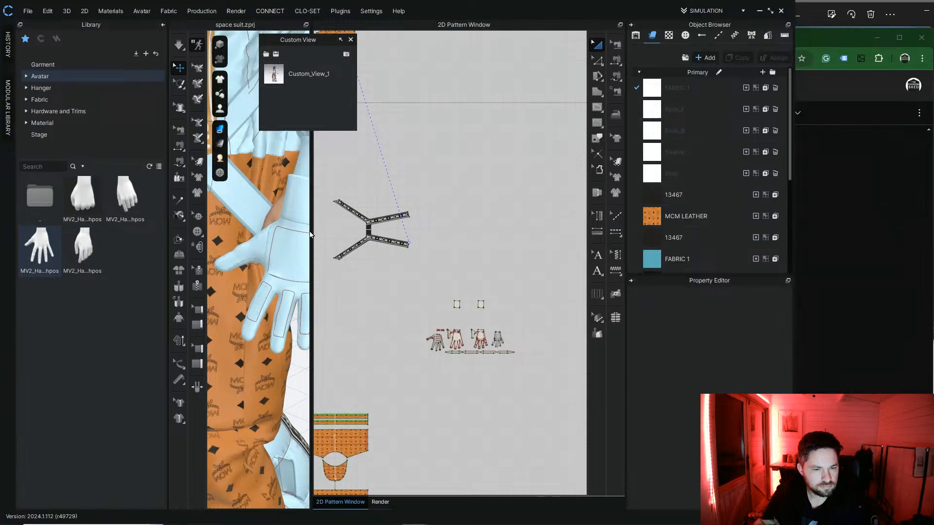
Step: Simulate the garments on the re-posed avatar, examine the glove against the left hand from several sides, and stop the simulation
{"action": "key", "text": "space"}
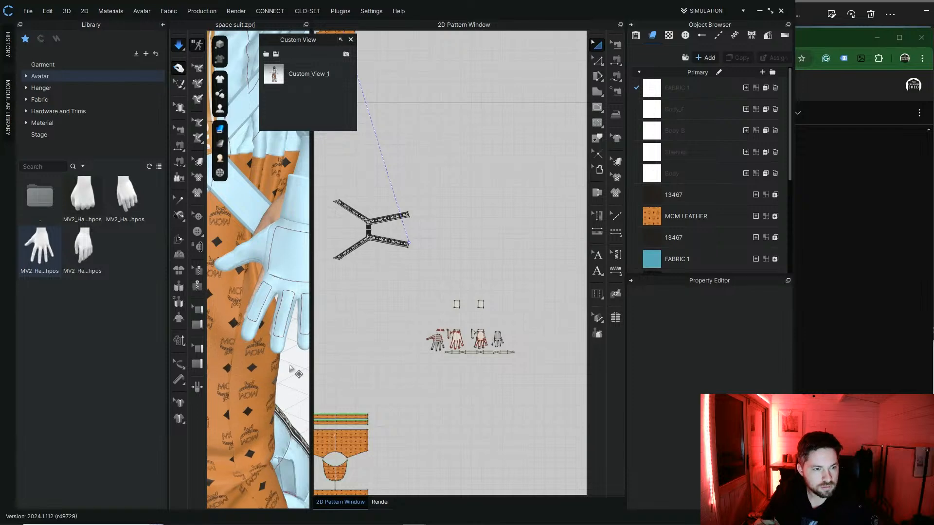
{"action": "left_click", "coordinate": [163, 25]}
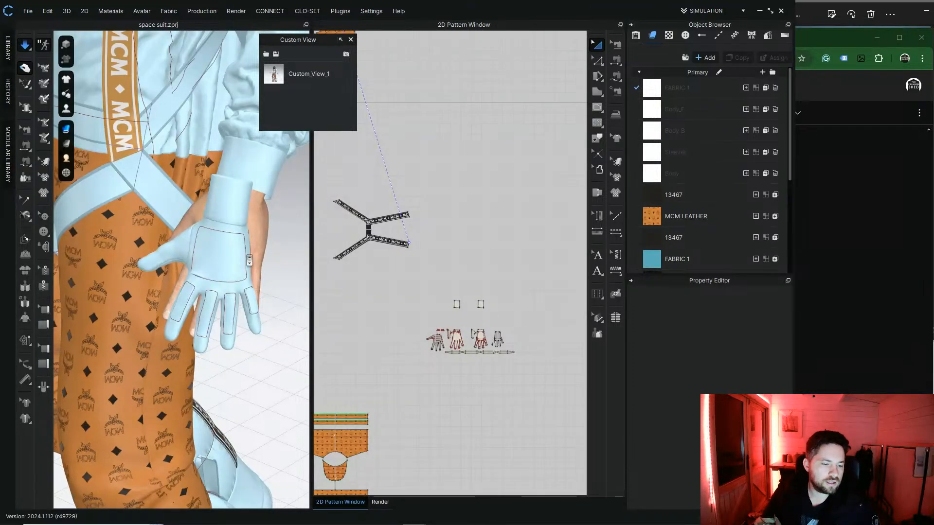
{"action": "scroll", "coordinate": [235, 325], "scroll_direction": "down", "scroll_amount": 2}
{"action": "middle_click_drag", "start_coordinate": [235, 433], "coordinate": [215, 322]}
{"action": "right_click_drag", "start_coordinate": [283, 308], "coordinate": [225, 297]}
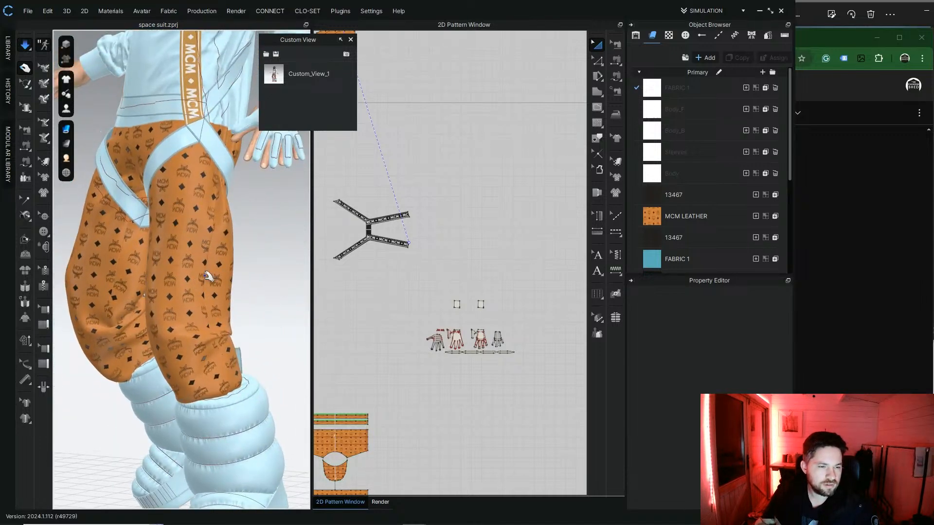
{"action": "middle_click_drag", "start_coordinate": [194, 202], "coordinate": [181, 401]}
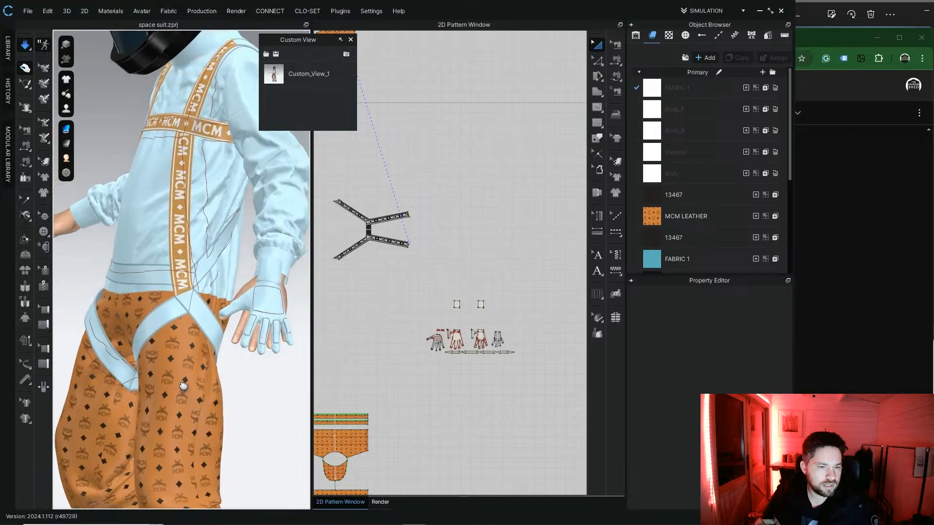
{"action": "right_click_drag", "start_coordinate": [262, 322], "coordinate": [147, 312]}
{"action": "scroll", "coordinate": [159, 314], "scroll_direction": "up", "scroll_amount": 3}
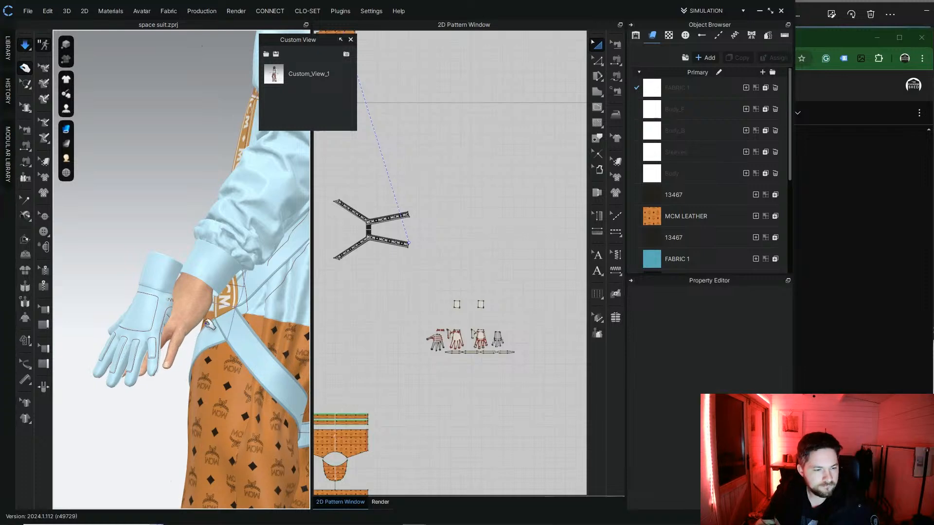
{"action": "right_click_drag", "start_coordinate": [211, 325], "coordinate": [193, 318]}
{"action": "middle_click_drag", "start_coordinate": [194, 318], "coordinate": [205, 319]}
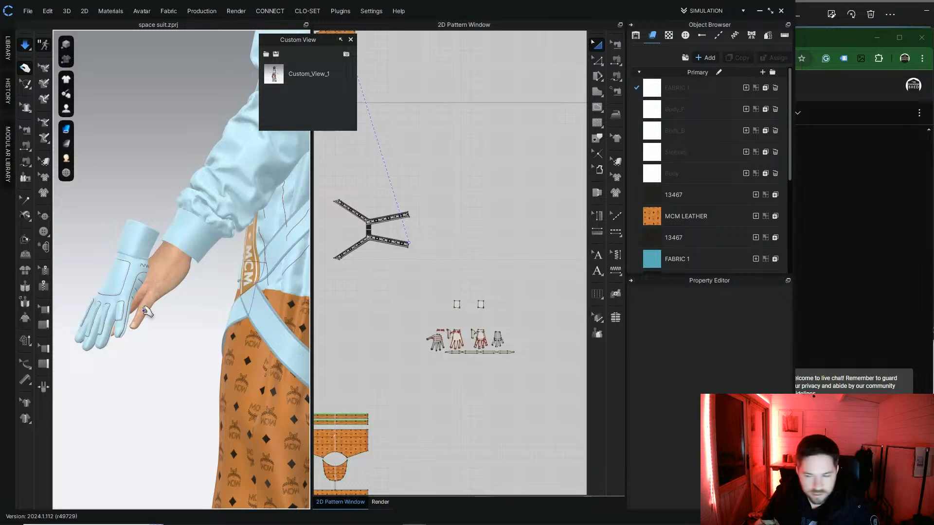
{"action": "key", "text": "space"}
Step: Check the live stream page in YouTube Studio and switch to the Chrome window showing the Goggle Jacket feature
{"action": "left_click", "coordinate": [919, 349]}
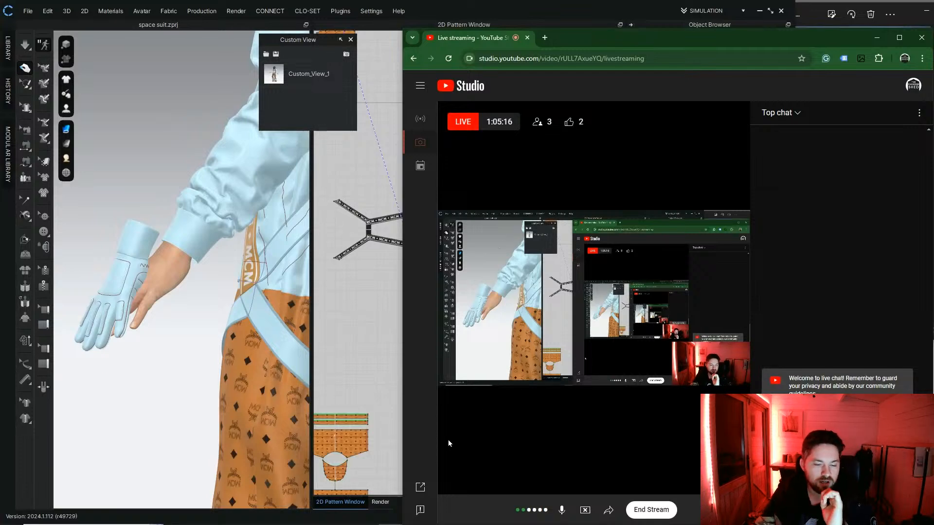
{"action": "mouse_move", "coordinate": [431, 523]}
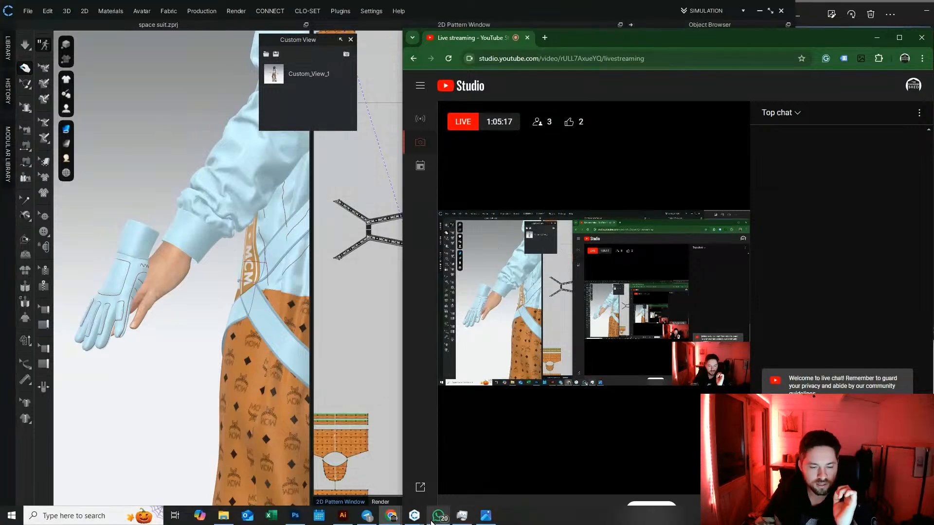
{"action": "mouse_move", "coordinate": [391, 515]}
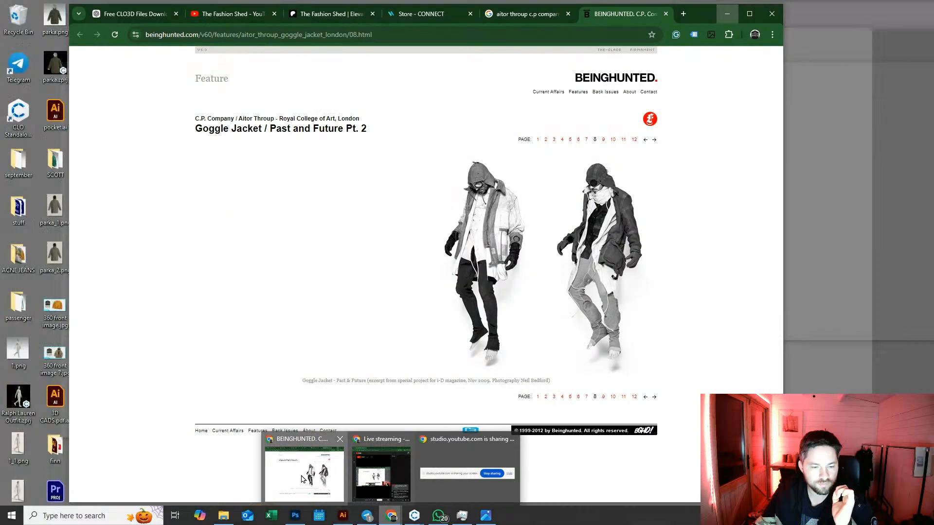
{"action": "left_click", "coordinate": [302, 479]}
Step: Look over The Fashion Shed's Patreon page and the CLO-SET CONNECT store, and check the store's notifications
{"action": "left_click", "coordinate": [321, 13]}
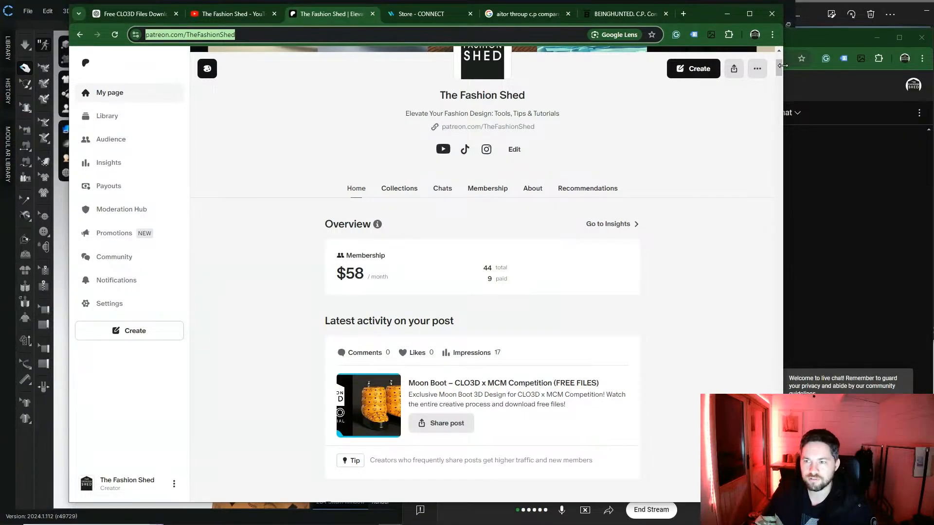
{"action": "left_click_drag", "start_coordinate": [780, 72], "coordinate": [788, 53]}
{"action": "left_click", "coordinate": [422, 14]}
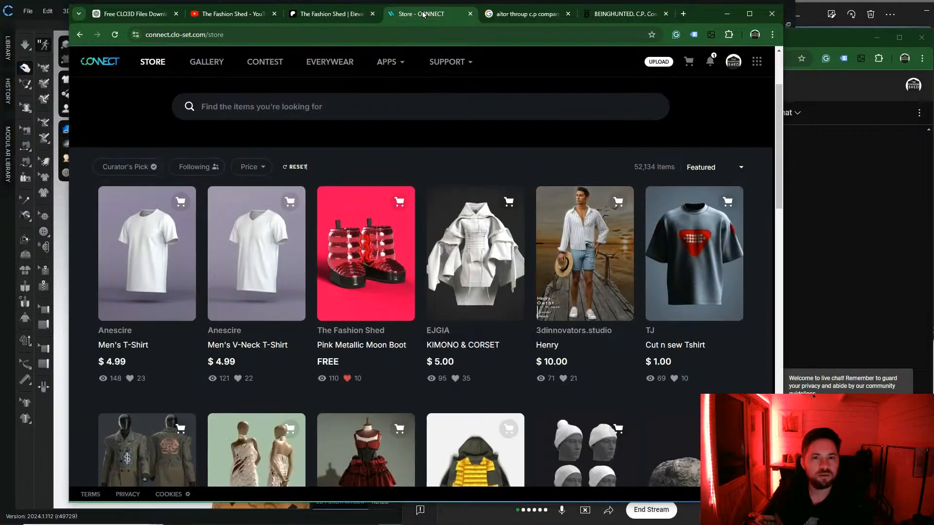
{"action": "left_click", "coordinate": [709, 61]}
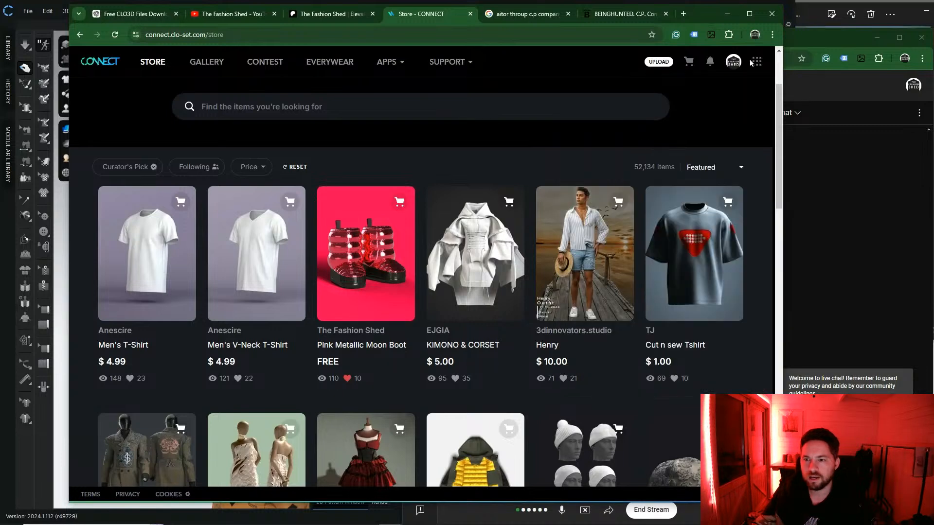
Step: Open the CLO-SET CONNECT sales orders, filter them by the Paid option, and look through the listed sales
{"action": "mouse_move", "coordinate": [733, 62]}
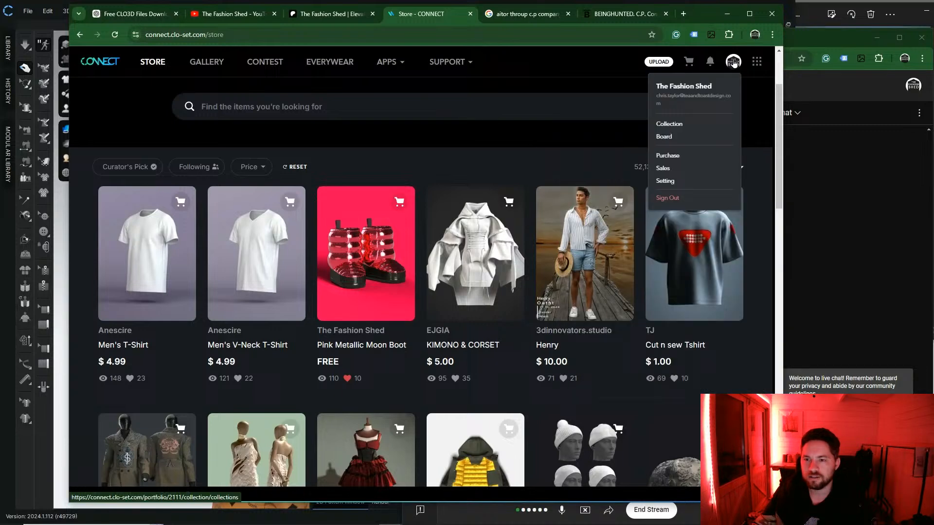
{"action": "left_click", "coordinate": [666, 168]}
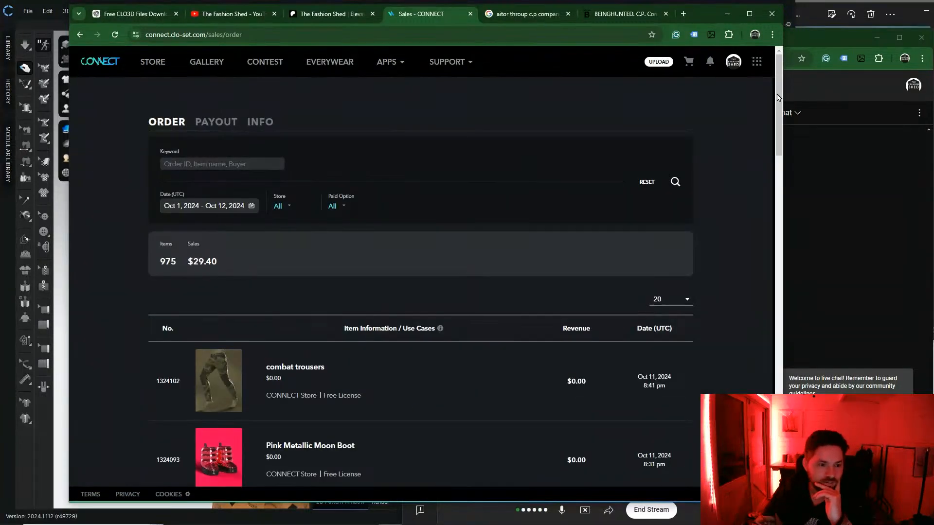
{"action": "mouse_move", "coordinate": [779, 95]}
{"action": "left_mouse_down"}
{"action": "mouse_move", "coordinate": [779, 119]}
{"action": "mouse_move", "coordinate": [776, 98]}
{"action": "left_mouse_up"}
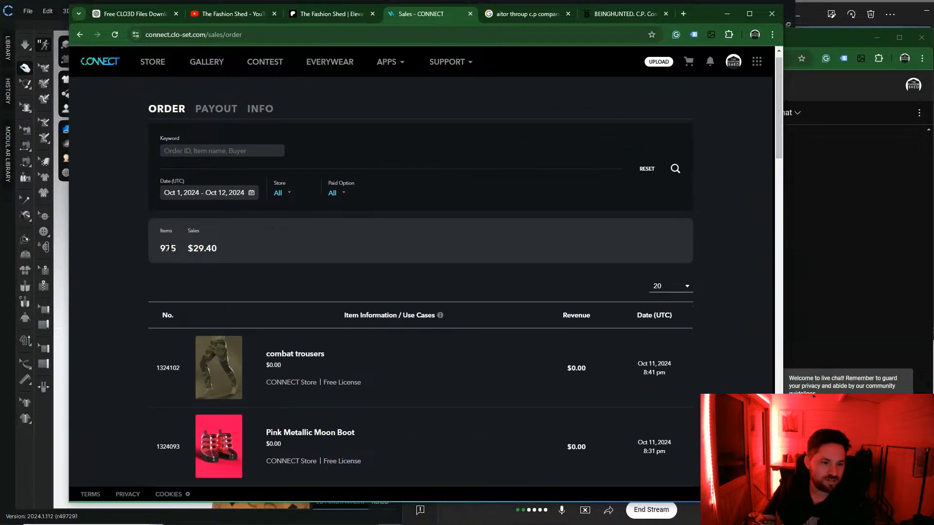
{"action": "left_click_drag", "start_coordinate": [779, 112], "coordinate": [732, 100]}
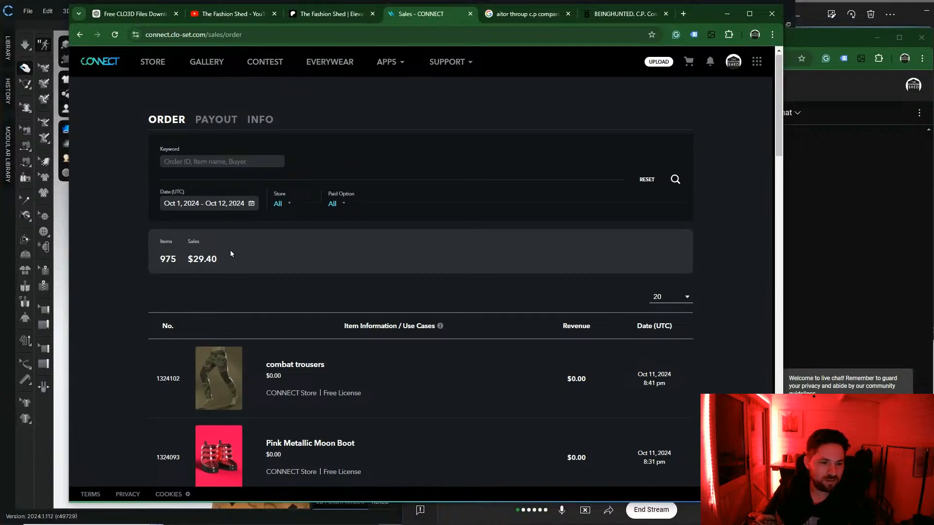
{"action": "left_click", "coordinate": [342, 204]}
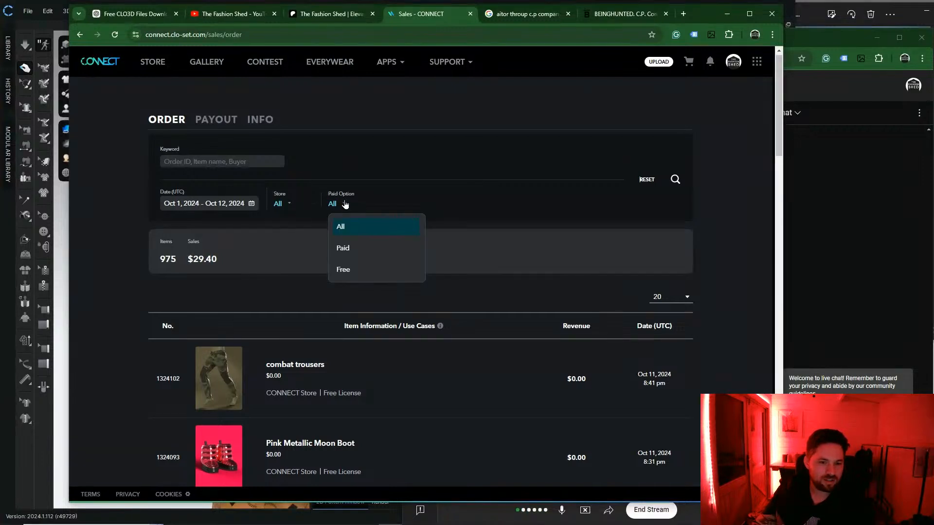
{"action": "left_click", "coordinate": [346, 249]}
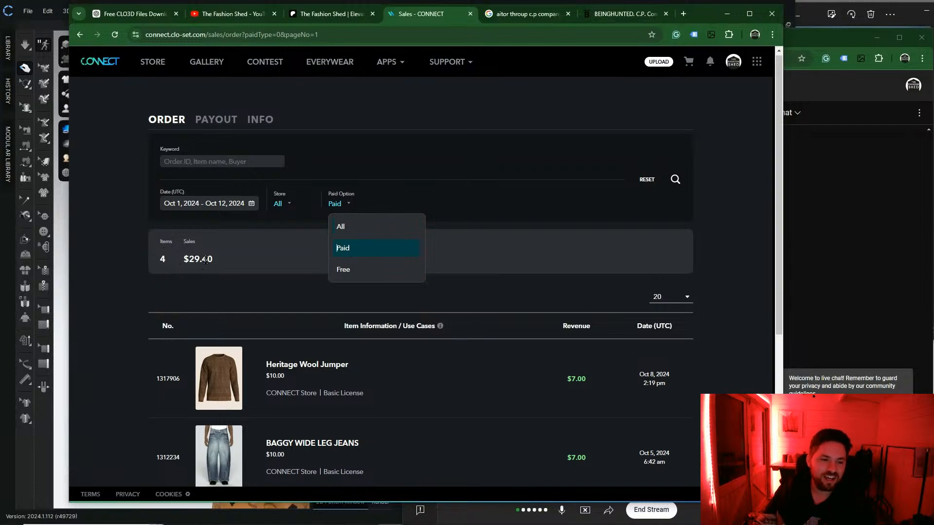
{"action": "scroll", "coordinate": [782, 209], "scroll_direction": "down", "scroll_amount": 5}
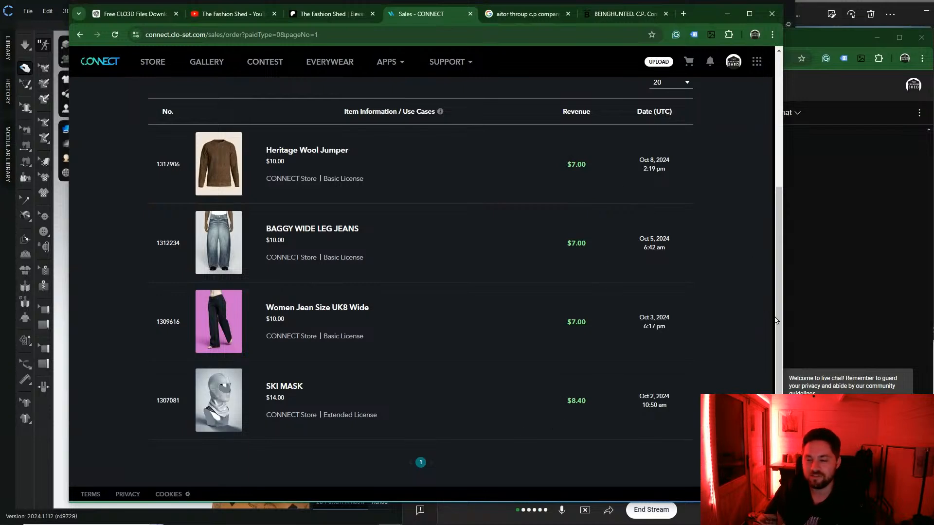
{"action": "left_click_drag", "start_coordinate": [777, 321], "coordinate": [769, 216]}
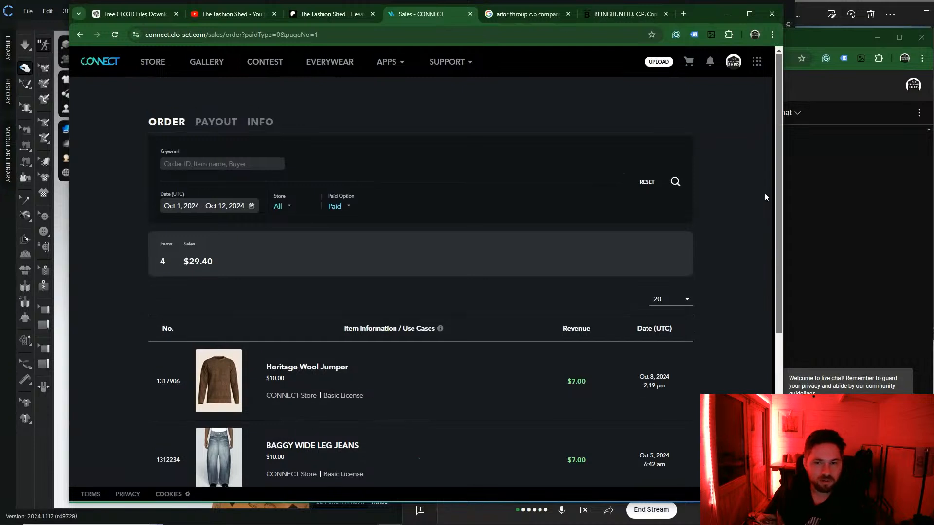
Step: Review the payout history in the CONNECT sales section and minimize that browser window
{"action": "left_click", "coordinate": [217, 122]}
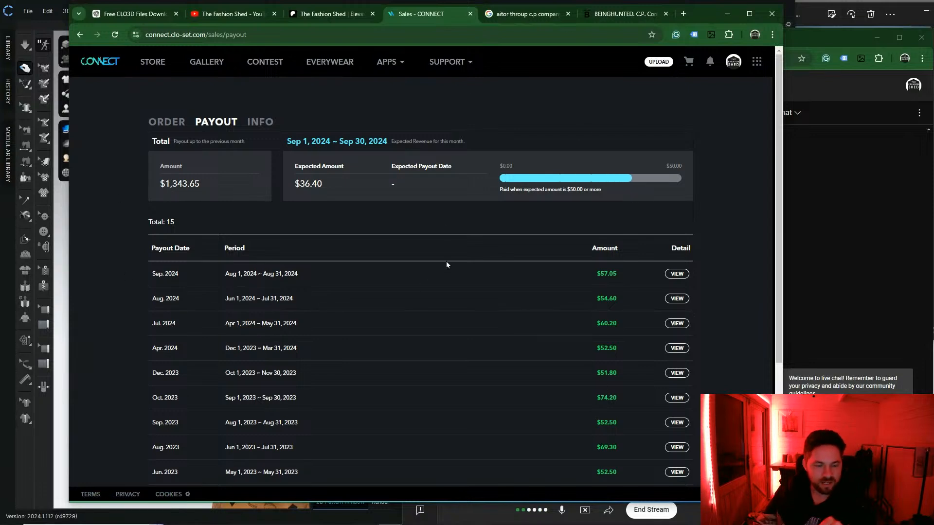
{"action": "scroll", "coordinate": [781, 195], "scroll_direction": "down", "scroll_amount": 2}
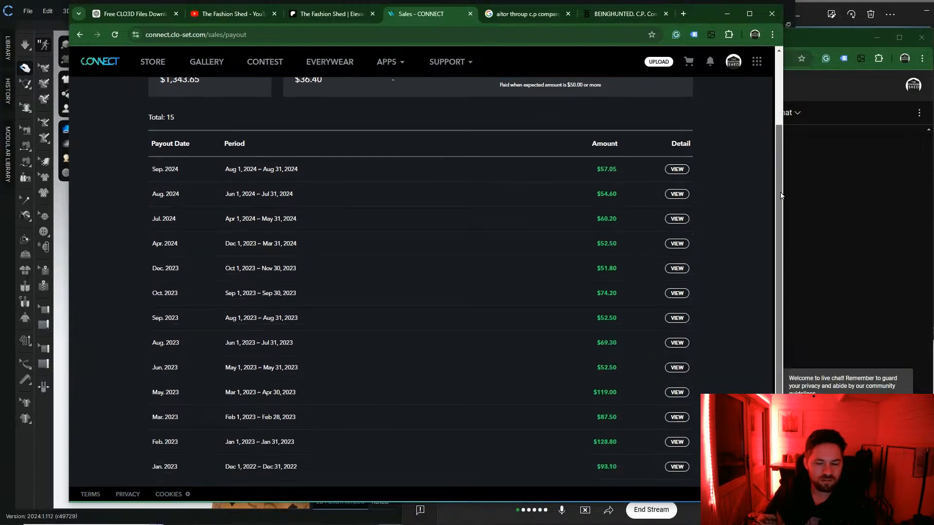
{"action": "left_click_drag", "start_coordinate": [780, 193], "coordinate": [738, 109]}
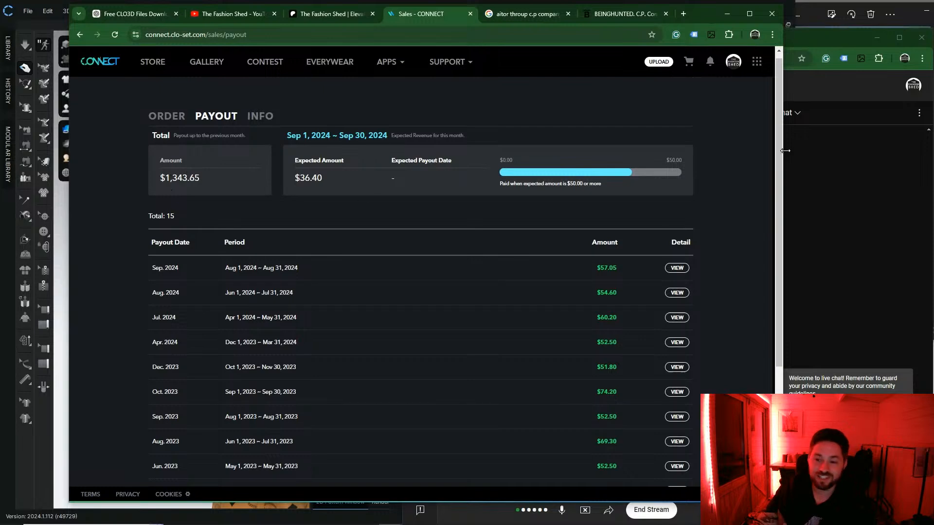
{"action": "left_click_drag", "start_coordinate": [779, 129], "coordinate": [762, 114]}
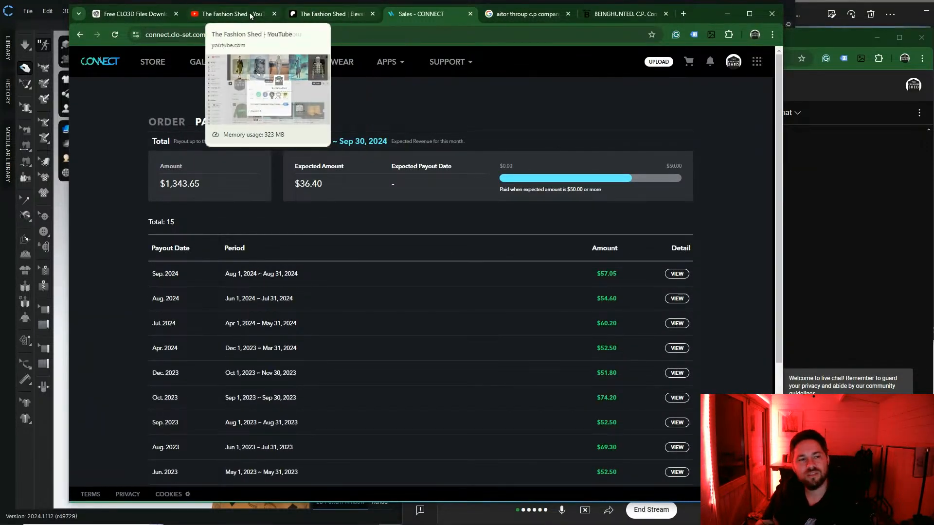
{"action": "left_click", "coordinate": [727, 17]}
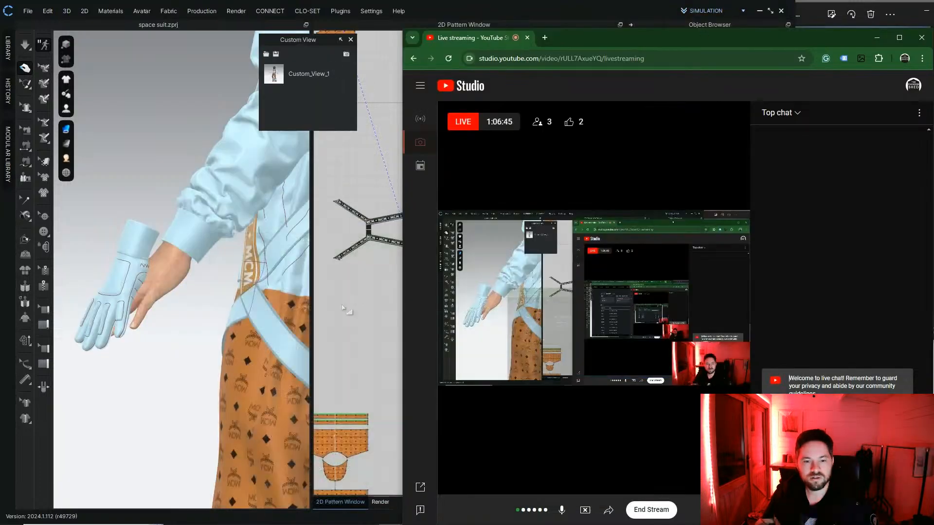
Step: Switch to CLO, select all the glove patterns together, and tilt the glove toward the avatar's hand and forearm
{"action": "left_click", "coordinate": [362, 292]}
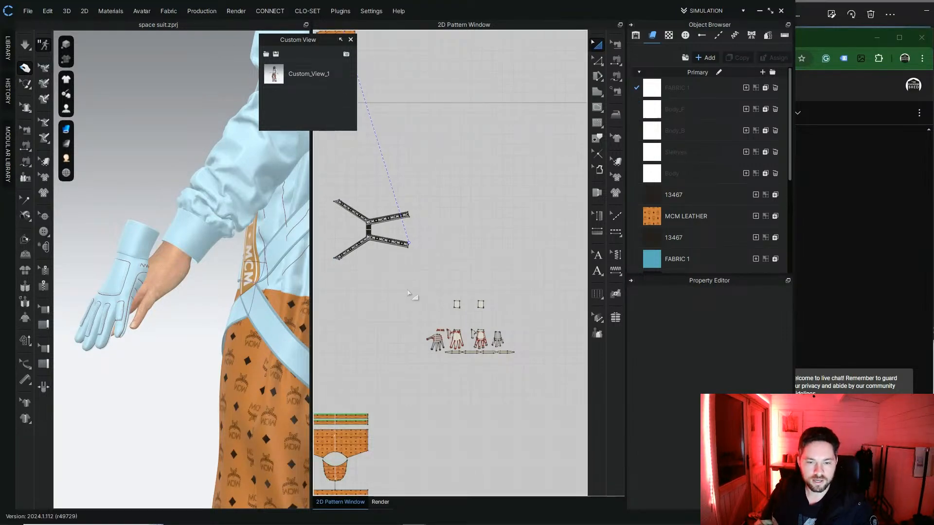
{"action": "left_click_drag", "start_coordinate": [414, 291], "coordinate": [560, 388]}
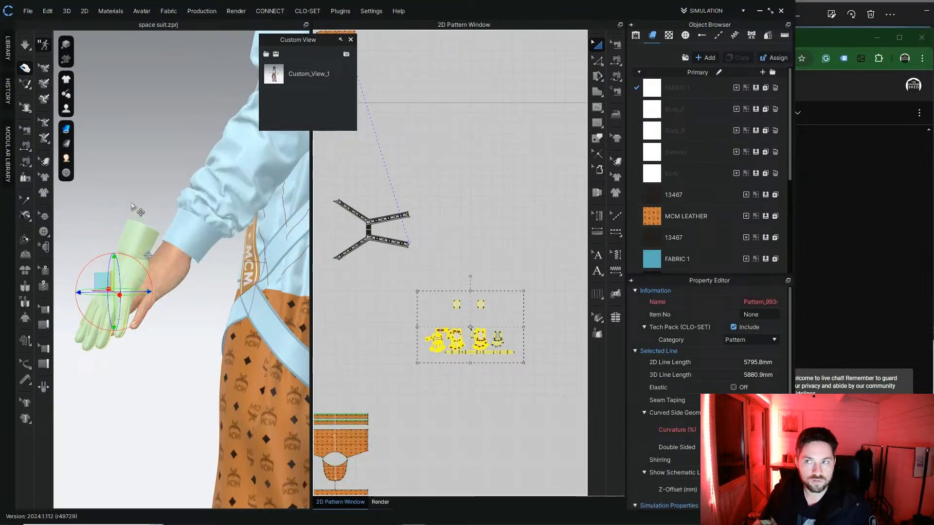
{"action": "middle_click_drag", "start_coordinate": [128, 206], "coordinate": [136, 190]}
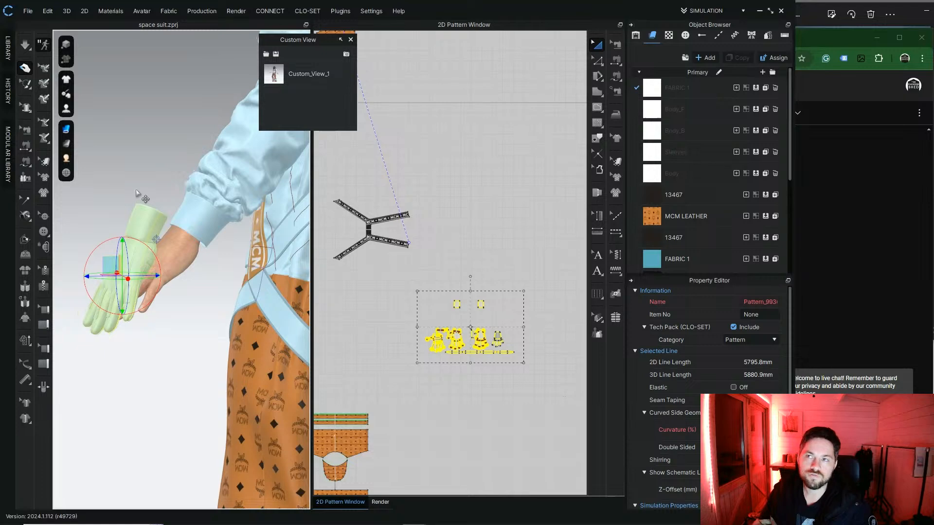
{"action": "right_click_drag", "start_coordinate": [140, 175], "coordinate": [137, 237]}
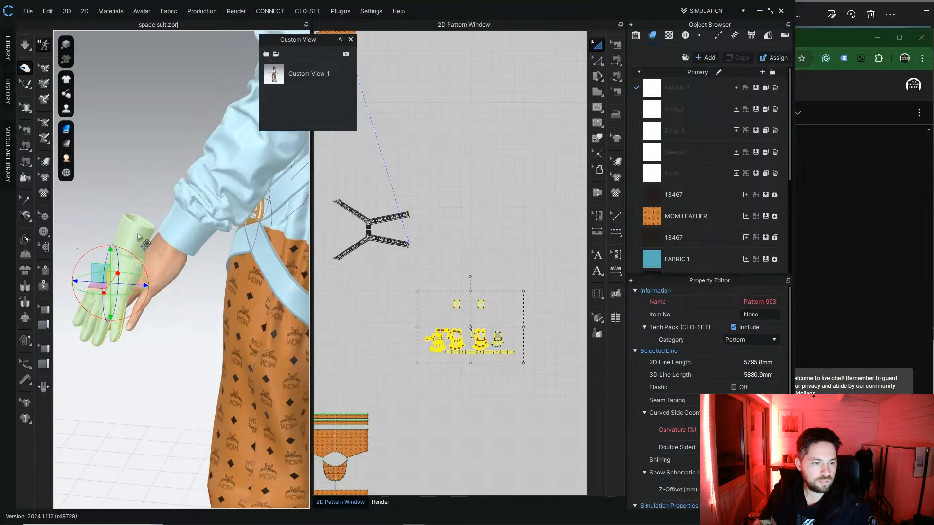
{"action": "scroll", "coordinate": [137, 237], "scroll_direction": "up", "scroll_amount": 3}
{"action": "middle_click_drag", "start_coordinate": [136, 238], "coordinate": [194, 236]}
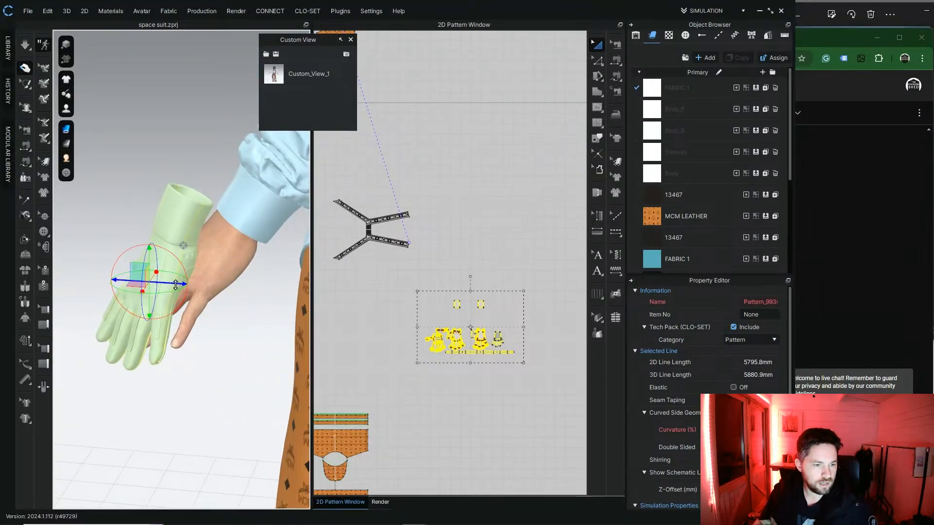
{"action": "mouse_move", "coordinate": [175, 285]}
{"action": "left_mouse_down"}
{"action": "mouse_move", "coordinate": [194, 263]}
{"action": "mouse_move", "coordinate": [187, 295]}
{"action": "left_mouse_up"}
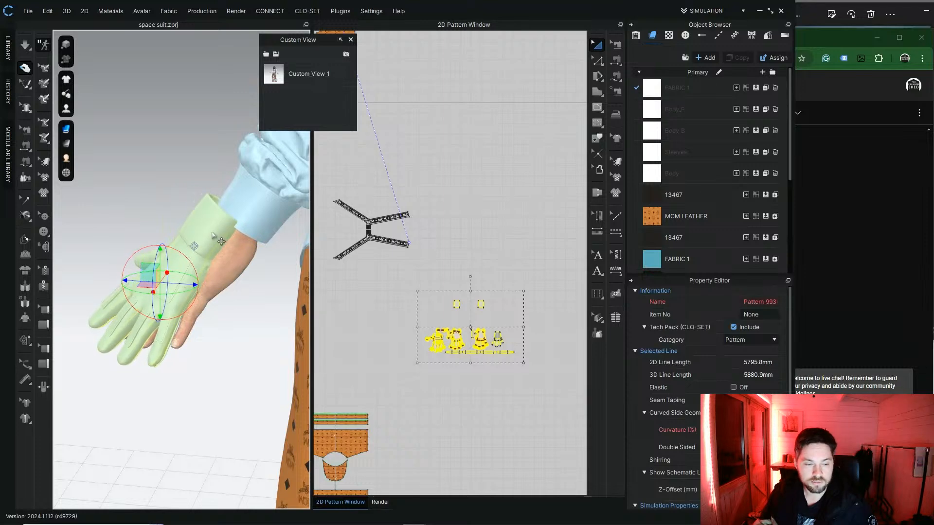
Step: Move and turn the selected glove so it overlaps the avatar's hand, wrist and fingers
{"action": "right_click_drag", "start_coordinate": [211, 236], "coordinate": [240, 252]}
{"action": "middle_click_drag", "start_coordinate": [214, 253], "coordinate": [84, 256]}
{"action": "right_click_drag", "start_coordinate": [83, 257], "coordinate": [224, 270]}
{"action": "middle_click_drag", "start_coordinate": [223, 270], "coordinate": [168, 236]}
{"action": "right_click_drag", "start_coordinate": [168, 237], "coordinate": [160, 197]}
{"action": "middle_click_drag", "start_coordinate": [161, 197], "coordinate": [254, 229]}
{"action": "right_click_drag", "start_coordinate": [254, 229], "coordinate": [136, 257]}
{"action": "middle_click_drag", "start_coordinate": [135, 256], "coordinate": [235, 290]}
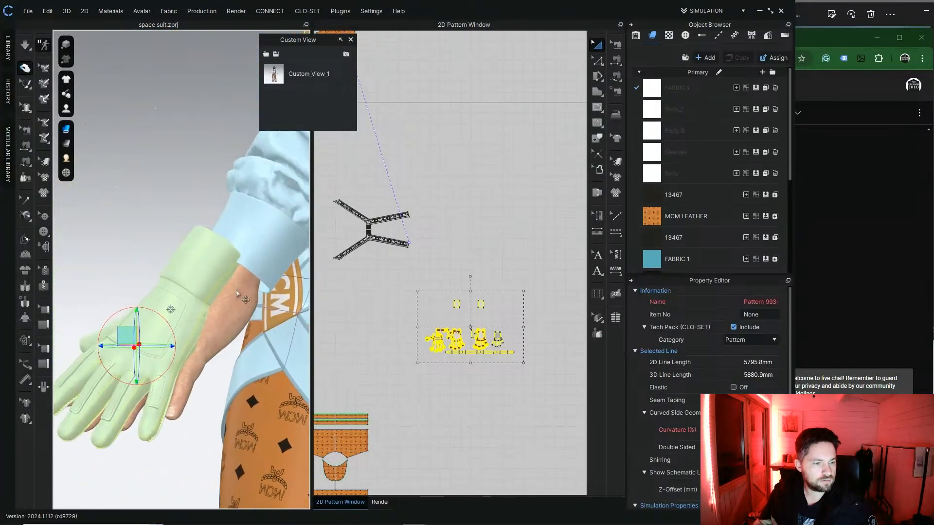
{"action": "middle_click_drag", "start_coordinate": [167, 345], "coordinate": [198, 347]}
{"action": "right_click_drag", "start_coordinate": [197, 346], "coordinate": [266, 347]}
{"action": "left_click_drag", "start_coordinate": [263, 346], "coordinate": [190, 249]}
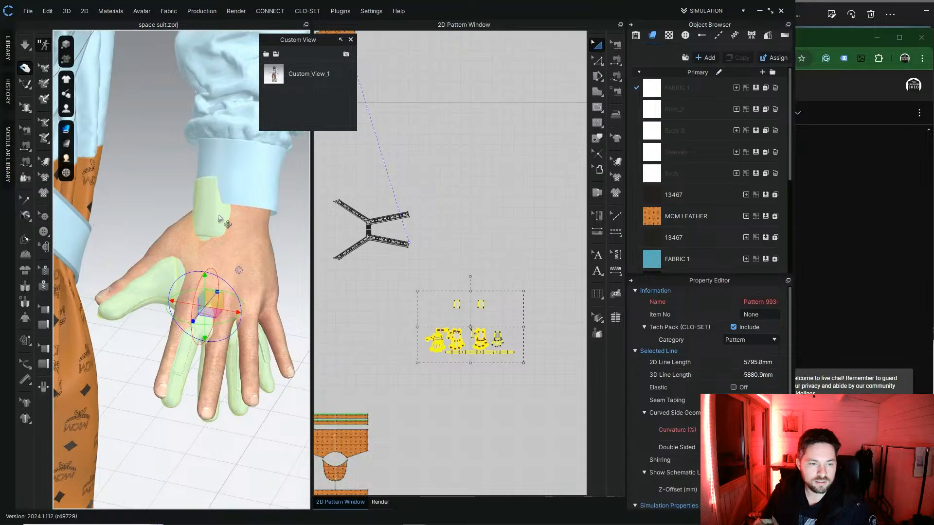
Step: Deselect the glove patterns, select the sleeve and its cuff on the gloved arm, and activate them
{"action": "left_click", "coordinate": [594, 45]}
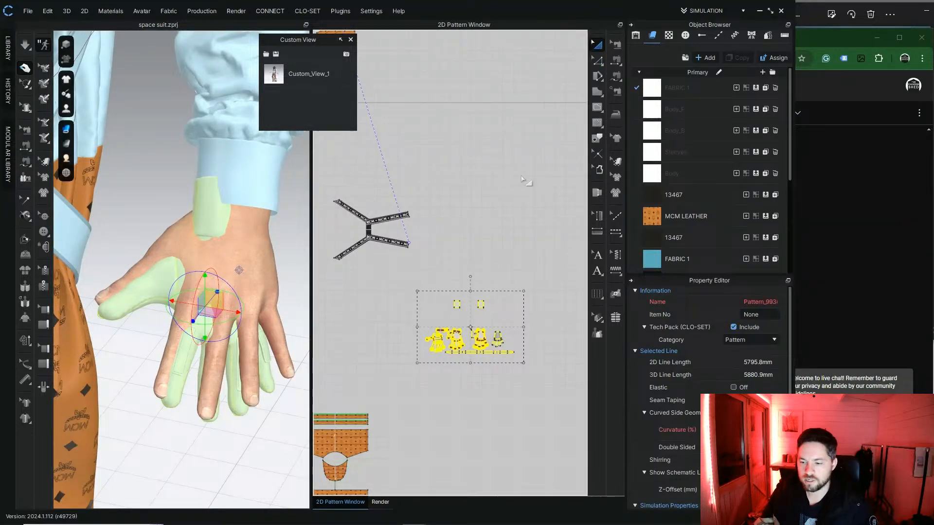
{"action": "left_click", "coordinate": [527, 181]}
{"action": "left_click", "coordinate": [240, 177]}
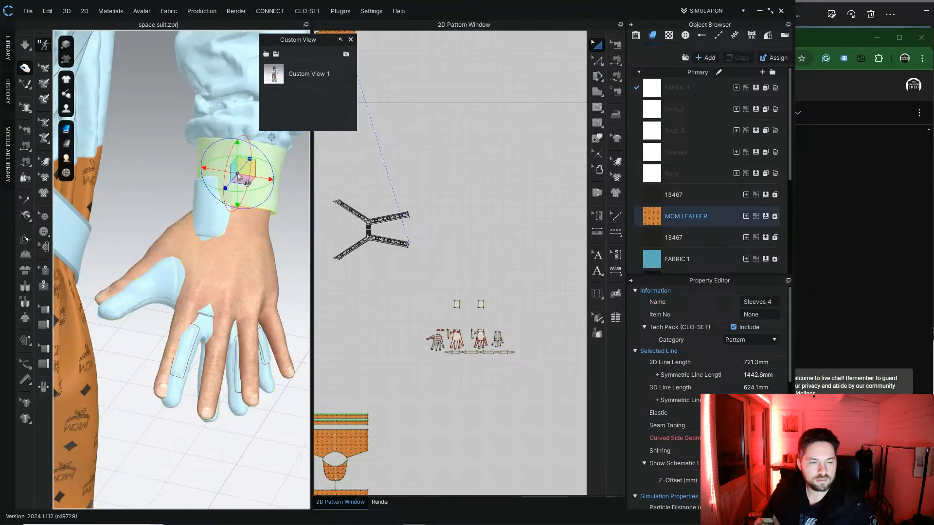
{"action": "scroll", "coordinate": [238, 176], "scroll_direction": "down", "scroll_amount": 4}
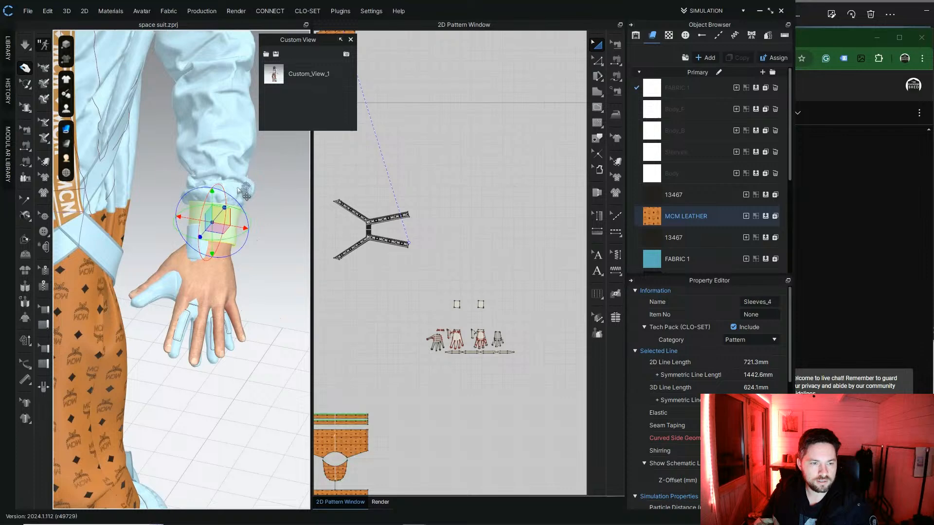
{"action": "left_click", "coordinate": [238, 189]}
{"action": "right_click", "coordinate": [237, 192]}
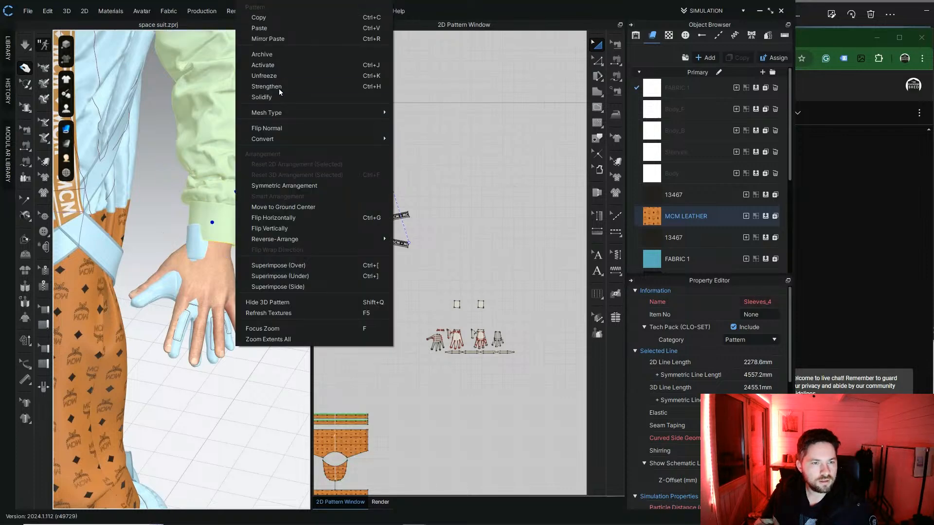
{"action": "left_click", "coordinate": [290, 65]}
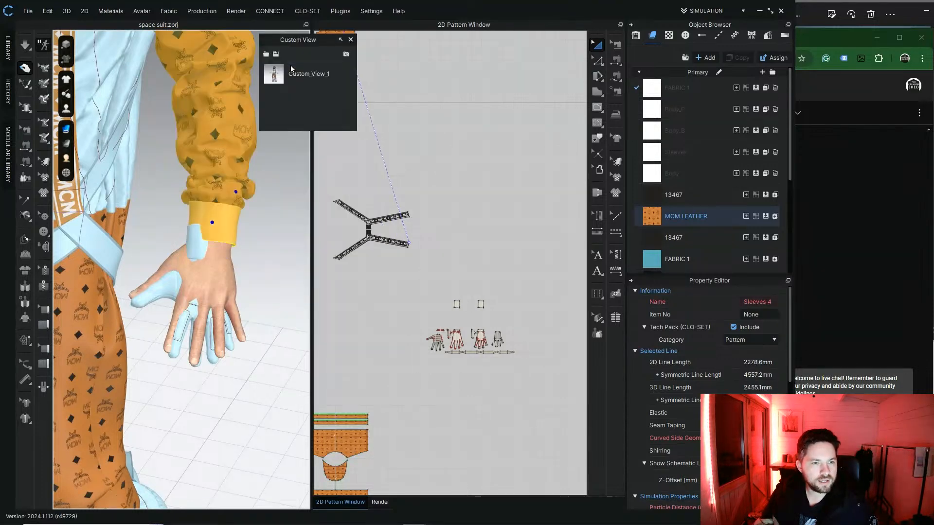
Step: Deactivate the selected sleeve and cuff with the Pattern Only option and clear the selection
{"action": "right_click", "coordinate": [224, 213]}
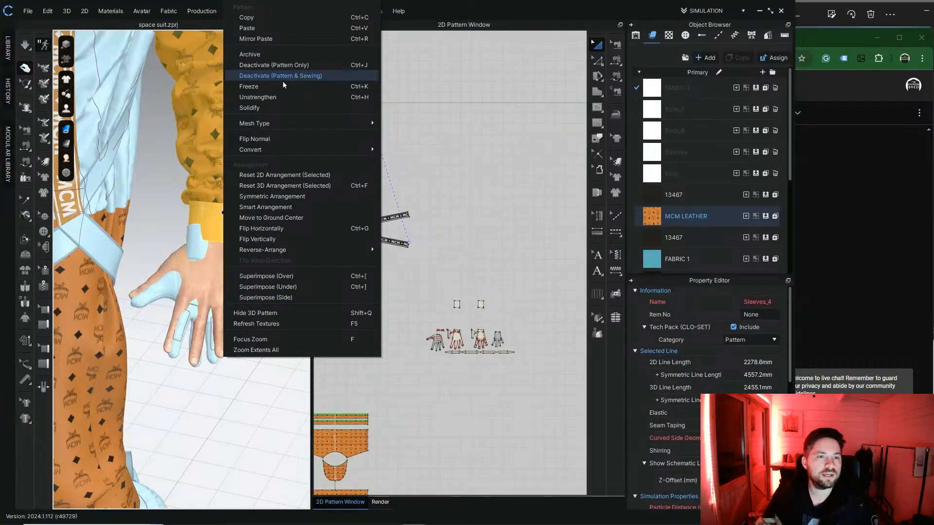
{"action": "left_click", "coordinate": [282, 65]}
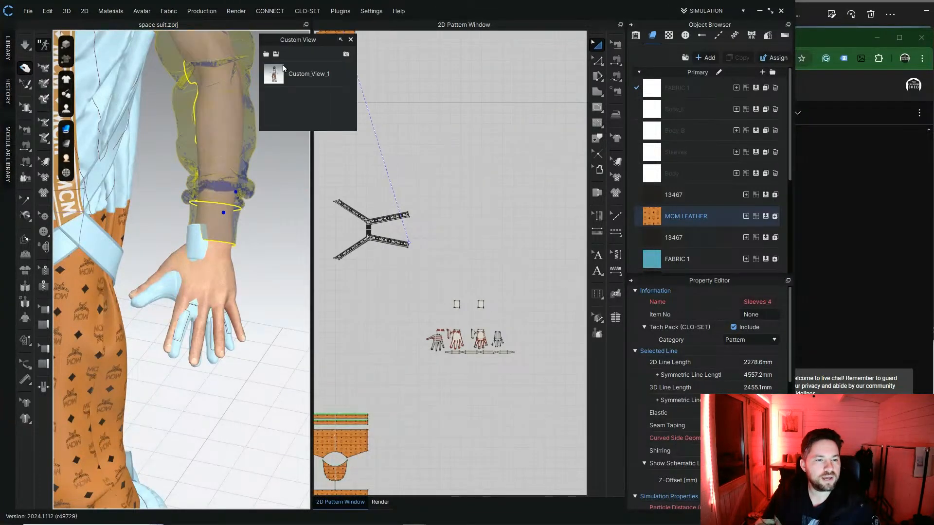
{"action": "left_click", "coordinate": [258, 221]}
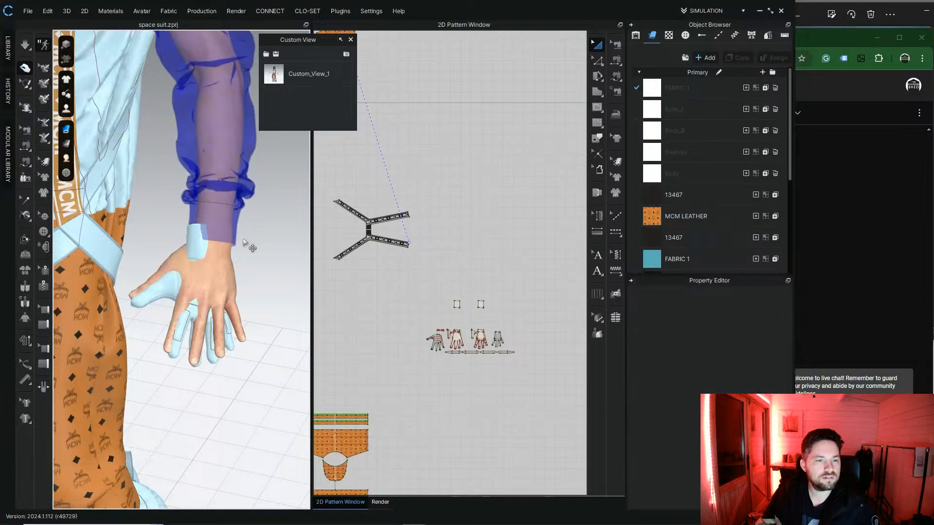
Step: Select the two rectangular glove cuff patterns and move them around the avatar's wrist
{"action": "scroll", "coordinate": [249, 244], "scroll_direction": "up", "scroll_amount": 5}
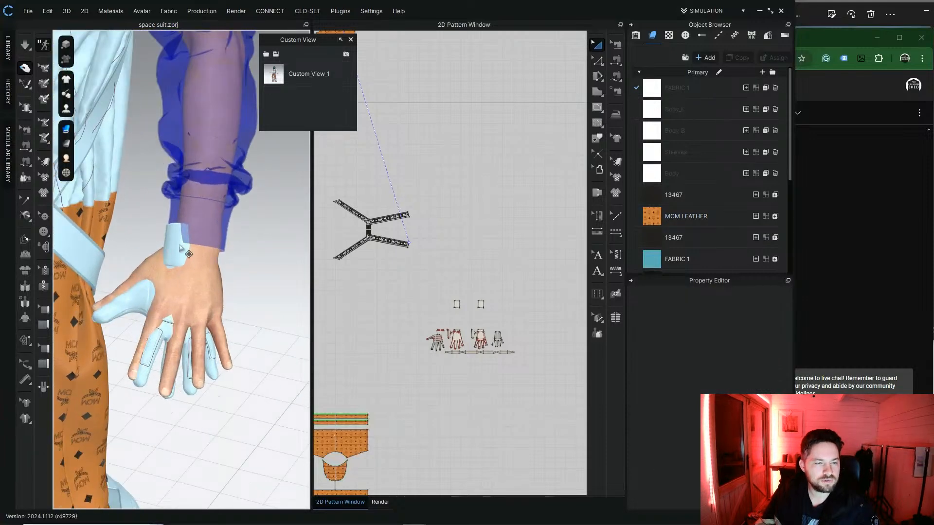
{"action": "left_click", "coordinate": [177, 251]}
{"action": "scroll", "coordinate": [462, 320], "scroll_direction": "up", "scroll_amount": 4}
{"action": "left_click_drag", "start_coordinate": [407, 254], "coordinate": [550, 319]}
{"action": "right_click_drag", "start_coordinate": [214, 188], "coordinate": [163, 257]}
{"action": "left_click_drag", "start_coordinate": [161, 252], "coordinate": [161, 225]}
{"action": "right_click_drag", "start_coordinate": [146, 239], "coordinate": [175, 252]}
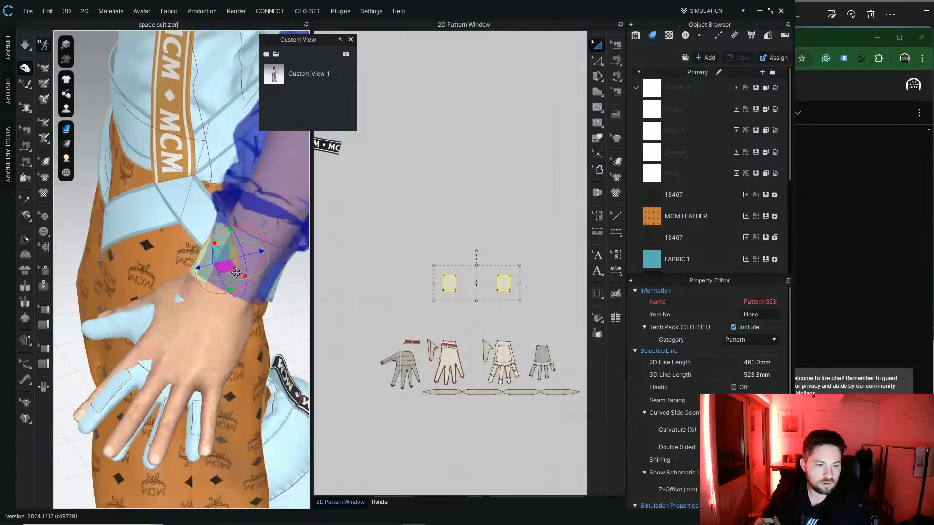
{"action": "left_click_drag", "start_coordinate": [242, 273], "coordinate": [248, 279]}
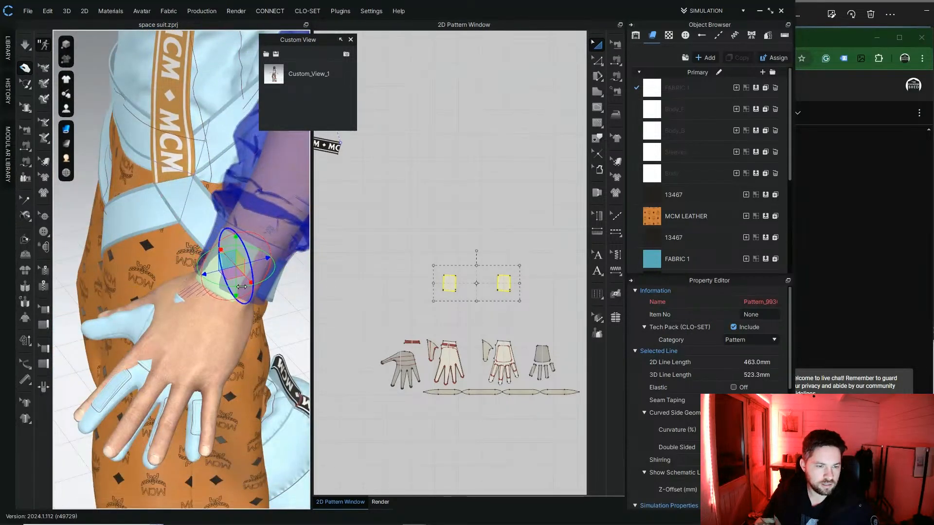
Step: Unfreeze the two rectangular glove cuff patterns and clear the selection
{"action": "left_click_drag", "start_coordinate": [403, 246], "coordinate": [563, 317]}
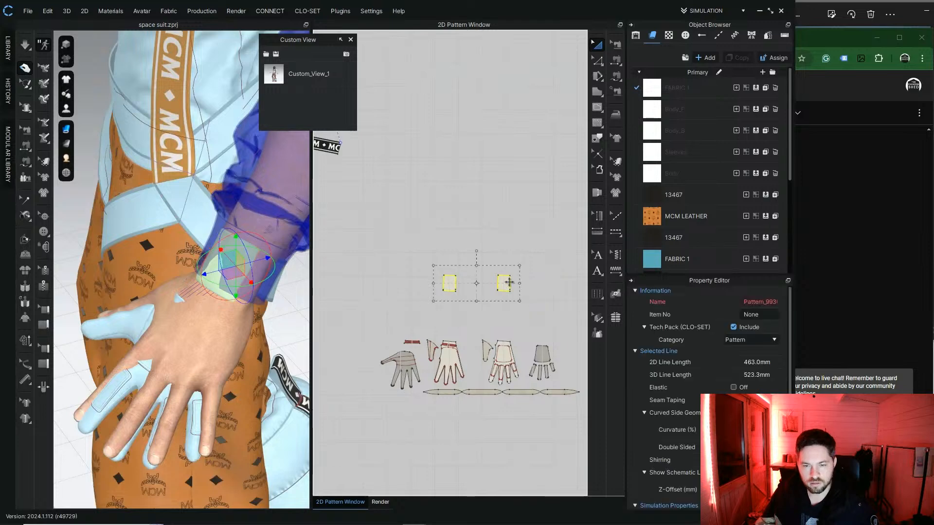
{"action": "right_click", "coordinate": [506, 285]}
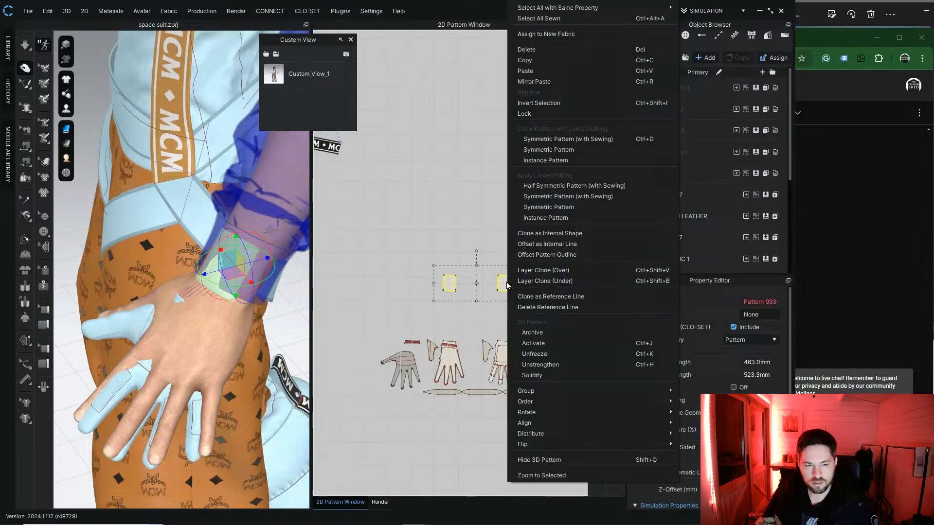
{"action": "left_click", "coordinate": [535, 354]}
{"action": "left_click", "coordinate": [390, 228]}
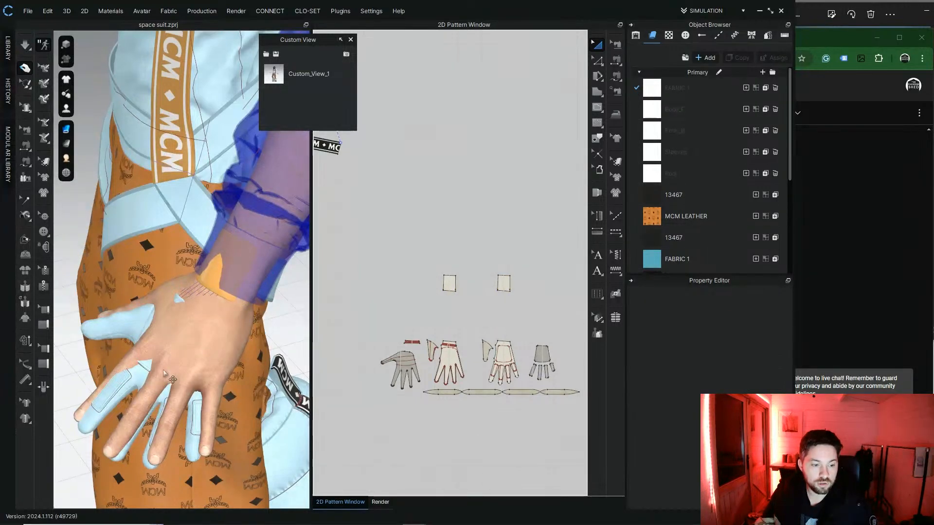
Step: Select the back-of-hand glove pattern with the finger panels and move it toward the avatar's hand
{"action": "scroll", "coordinate": [462, 267], "scroll_direction": "up", "scroll_amount": 3}
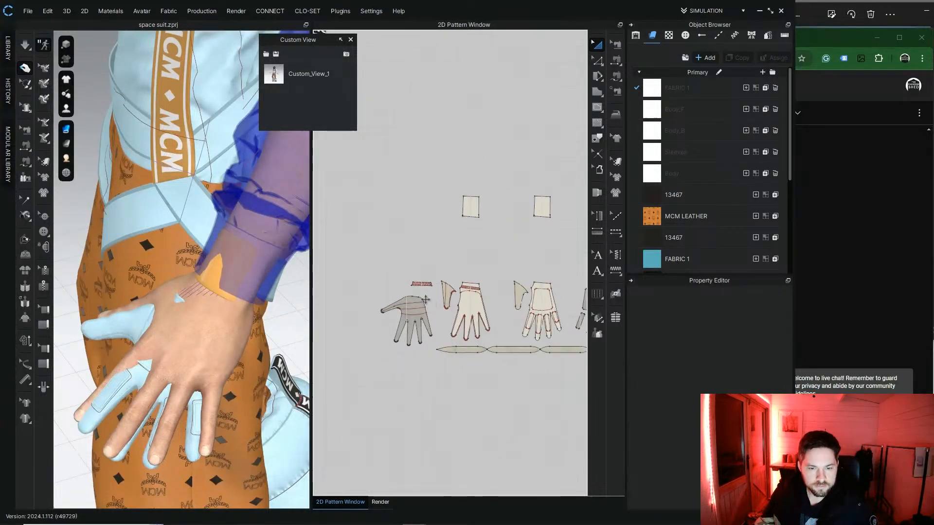
{"action": "middle_click_drag", "start_coordinate": [438, 301], "coordinate": [440, 294]}
{"action": "middle_click_drag", "start_coordinate": [519, 287], "coordinate": [491, 282]}
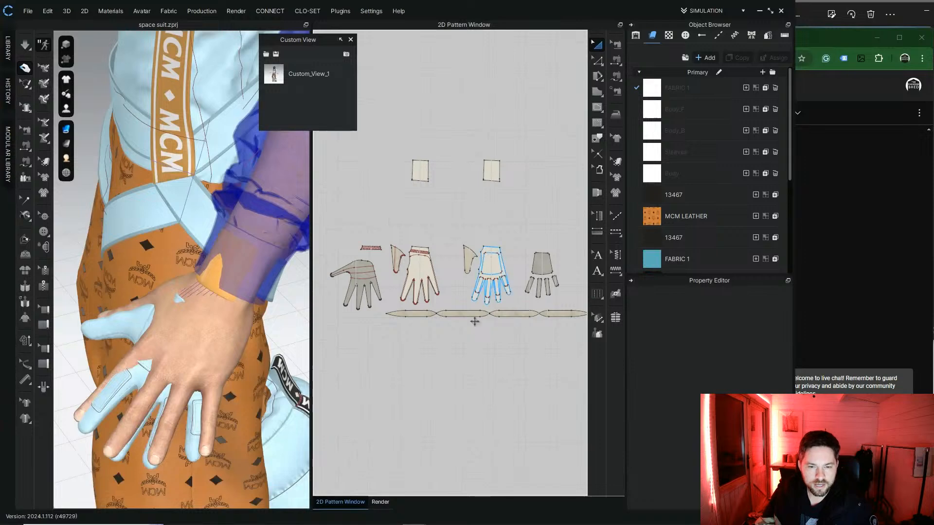
{"action": "left_click", "coordinate": [424, 316]}
{"action": "right_click_drag", "start_coordinate": [179, 386], "coordinate": [146, 359]}
{"action": "middle_click_drag", "start_coordinate": [146, 359], "coordinate": [169, 389]}
{"action": "left_click", "coordinate": [407, 396]}
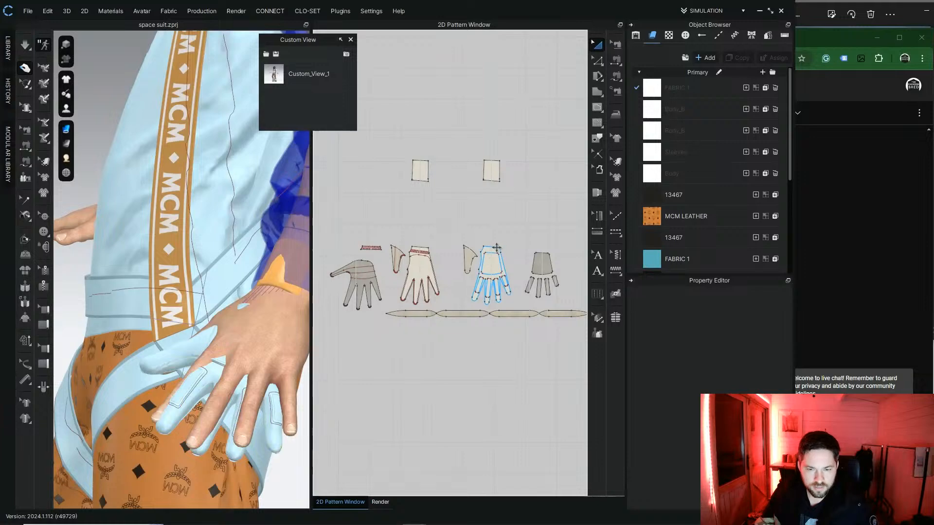
{"action": "left_click", "coordinate": [496, 249]}
{"action": "left_click_drag", "start_coordinate": [230, 348], "coordinate": [230, 303]}
{"action": "right_click_drag", "start_coordinate": [230, 303], "coordinate": [246, 347]}
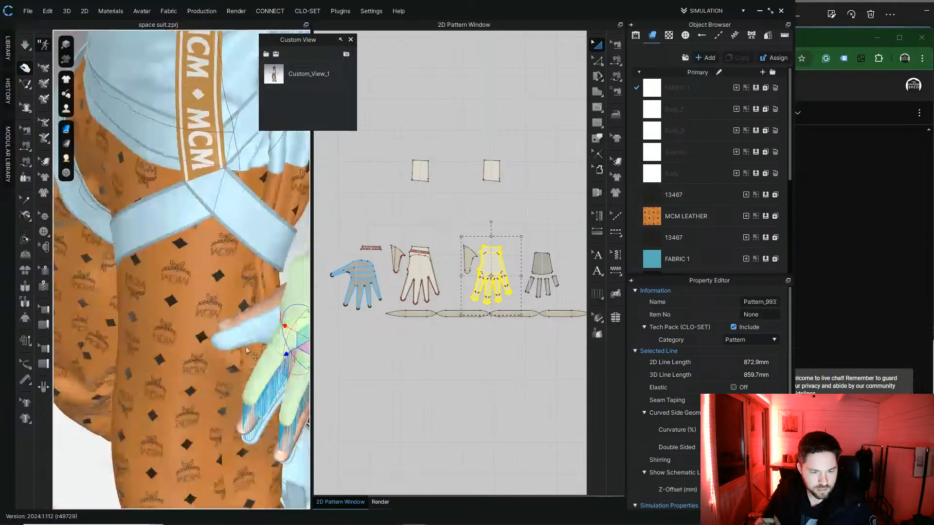
Step: Align the back-of-hand glove pattern over the back of the avatar's hand and clear the selection
{"action": "middle_click_drag", "start_coordinate": [292, 323], "coordinate": [198, 325]}
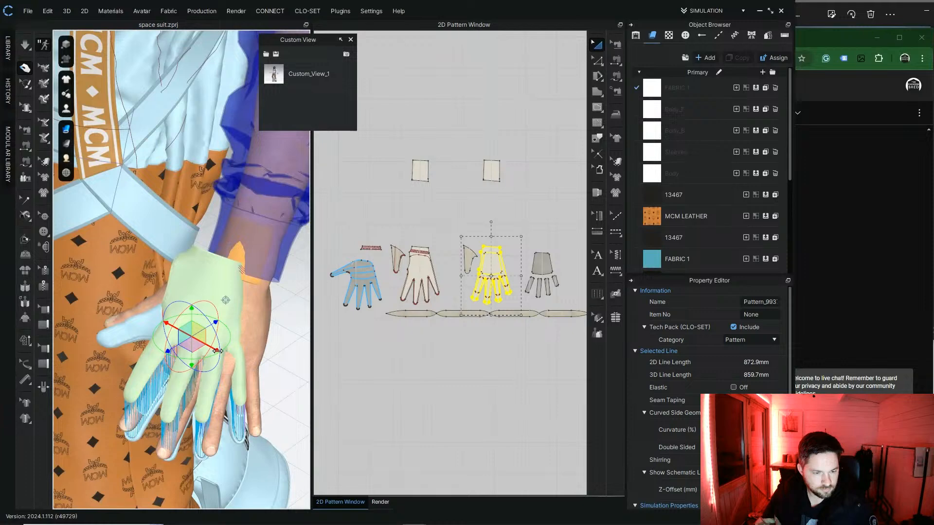
{"action": "left_click_drag", "start_coordinate": [218, 351], "coordinate": [234, 360]}
{"action": "right_click_drag", "start_coordinate": [272, 321], "coordinate": [277, 297]}
{"action": "middle_click_drag", "start_coordinate": [269, 297], "coordinate": [272, 314]}
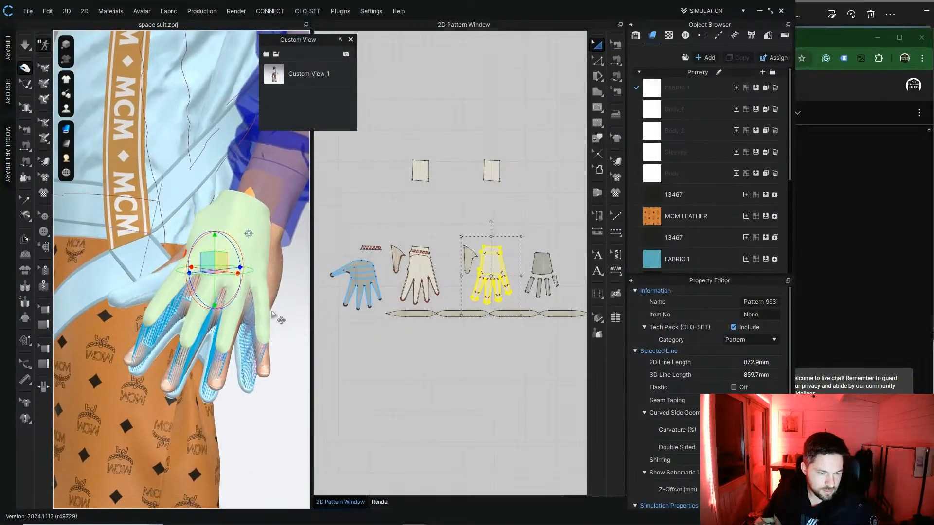
{"action": "left_click", "coordinate": [285, 319]}
{"action": "right_click_drag", "start_coordinate": [285, 319], "coordinate": [293, 278]}
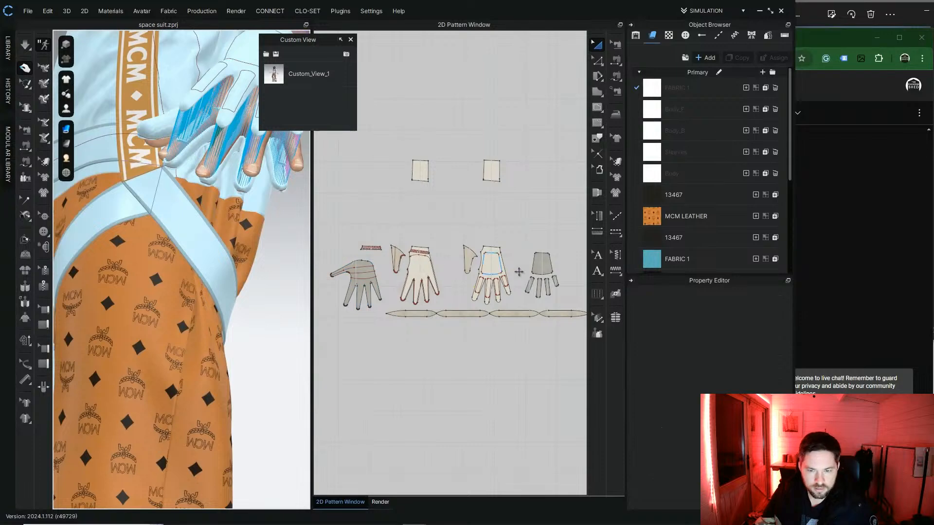
Step: Select the grey glove pattern with the attached thumb and position it below the avatar's palm
{"action": "left_click", "coordinate": [363, 287]}
{"action": "middle_click_drag", "start_coordinate": [239, 221], "coordinate": [226, 319]}
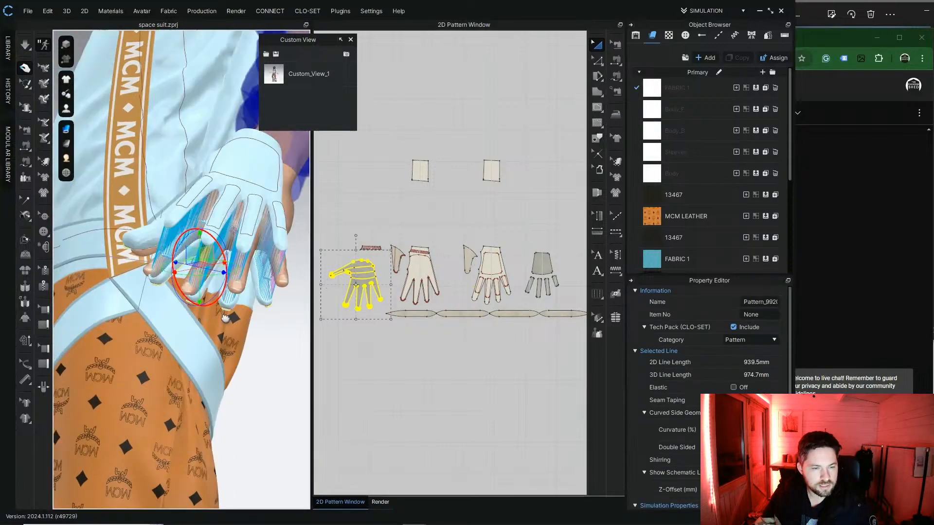
{"action": "right_click_drag", "start_coordinate": [226, 319], "coordinate": [167, 285]}
{"action": "middle_click_drag", "start_coordinate": [167, 286], "coordinate": [172, 233]}
{"action": "right_click_drag", "start_coordinate": [172, 233], "coordinate": [230, 222]}
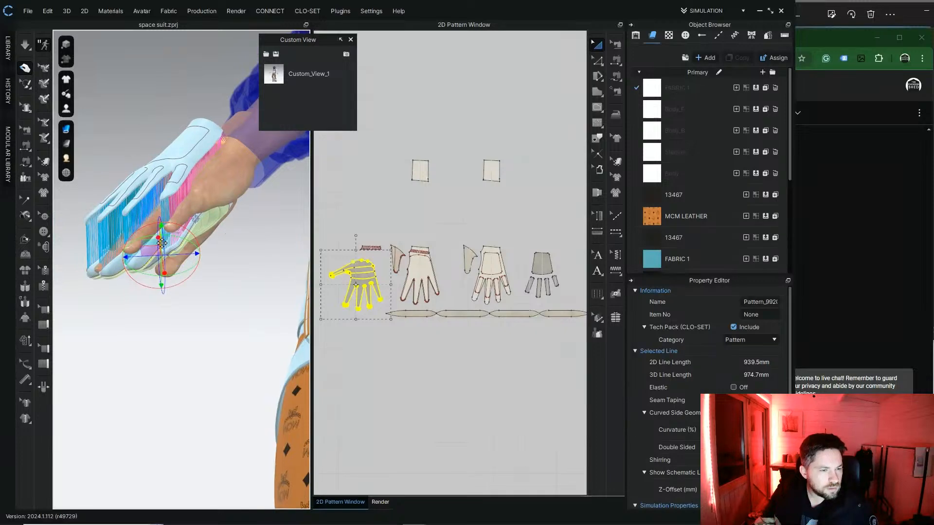
{"action": "left_click_drag", "start_coordinate": [162, 232], "coordinate": [163, 272]}
{"action": "right_click_drag", "start_coordinate": [122, 269], "coordinate": [202, 234]}
{"action": "right_click_drag", "start_coordinate": [203, 308], "coordinate": [199, 204]}
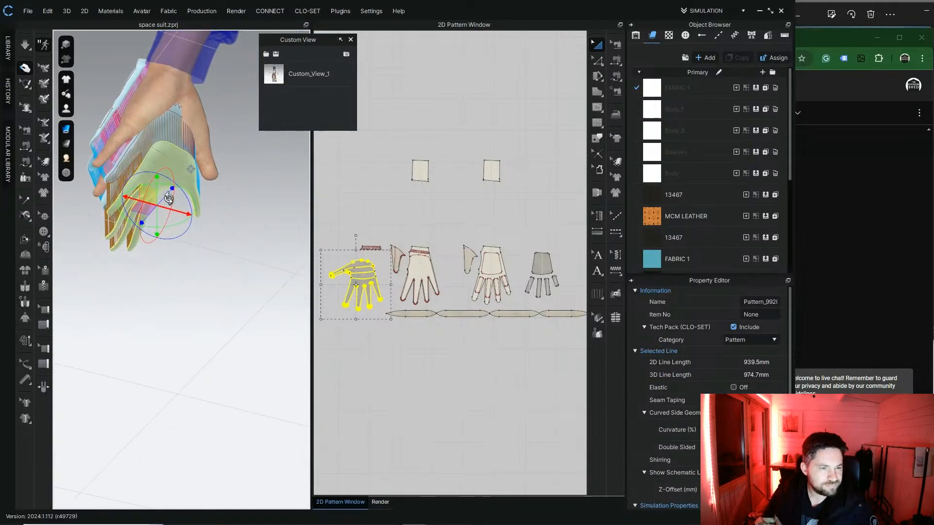
{"action": "left_click_drag", "start_coordinate": [199, 182], "coordinate": [207, 185]}
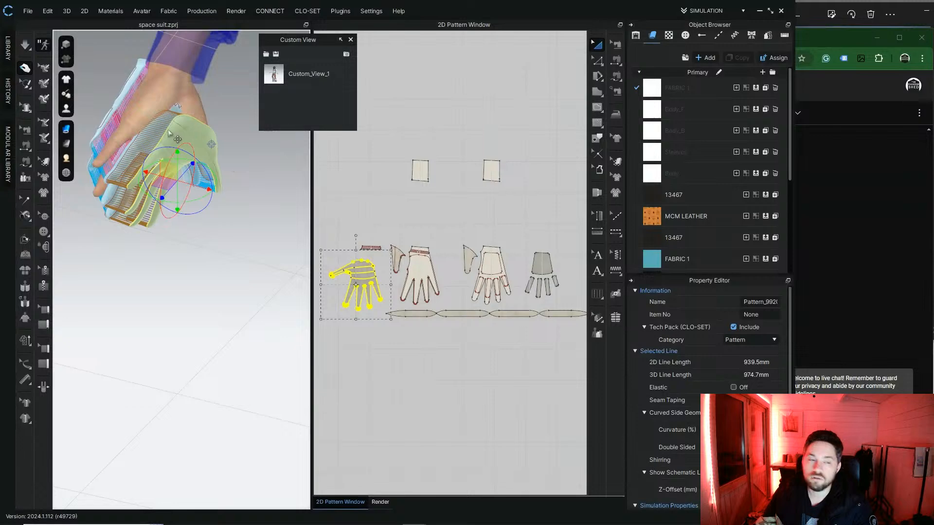
Step: Select the glove pattern with the zigzag wrist line, move it closer to the avatar's palm, and clear the selection
{"action": "right_click_drag", "start_coordinate": [169, 125], "coordinate": [181, 194]}
{"action": "left_click", "coordinate": [182, 194]}
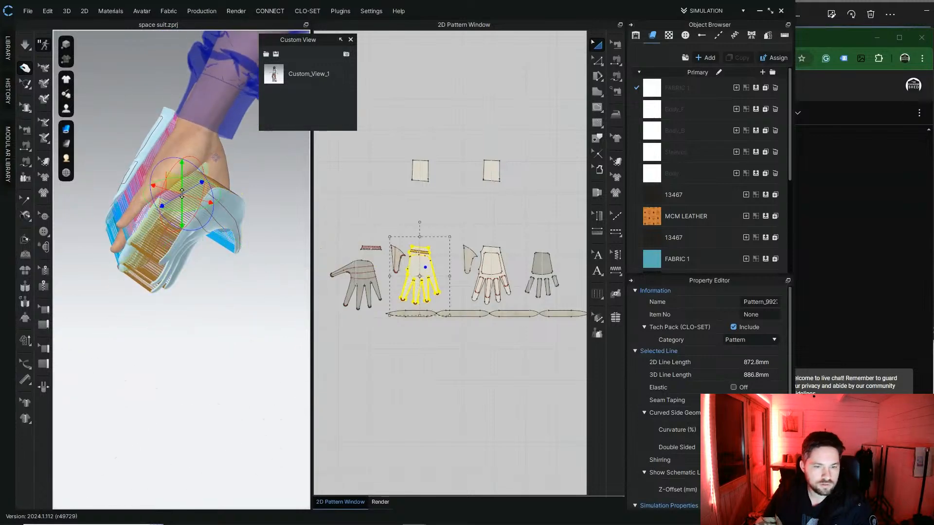
{"action": "left_click_drag", "start_coordinate": [193, 183], "coordinate": [211, 189]}
{"action": "left_click", "coordinate": [272, 176]}
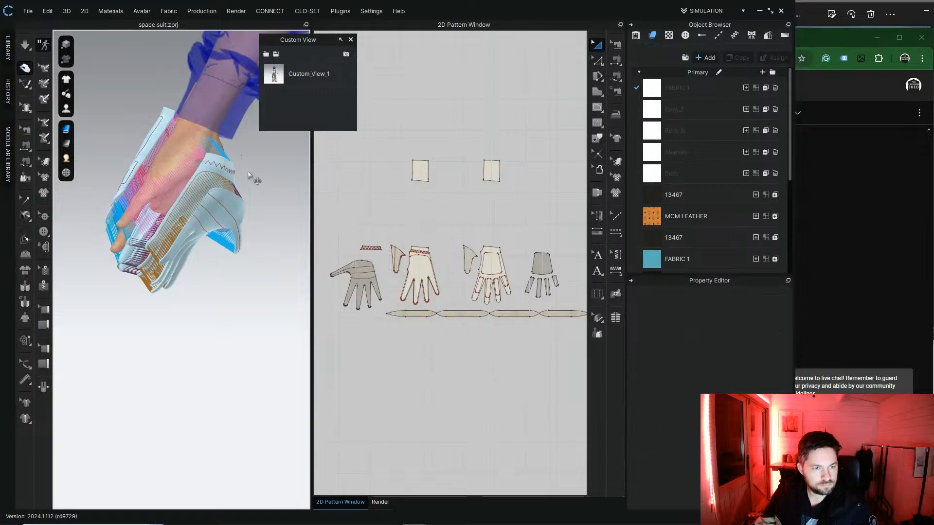
Step: Examine the placement of the glove patterns and their sewing lines around the avatar's hand from several angles
{"action": "right_click_drag", "start_coordinate": [247, 175], "coordinate": [252, 203]}
{"action": "mouse_move", "coordinate": [177, 247]}
{"action": "right_mouse_down"}
{"action": "mouse_move", "coordinate": [173, 224]}
{"action": "mouse_move", "coordinate": [217, 273]}
{"action": "mouse_move", "coordinate": [102, 161]}
{"action": "mouse_move", "coordinate": [233, 267]}
{"action": "mouse_move", "coordinate": [168, 224]}
{"action": "mouse_move", "coordinate": [238, 242]}
{"action": "mouse_move", "coordinate": [188, 223]}
{"action": "mouse_move", "coordinate": [182, 233]}
{"action": "right_mouse_up"}
{"action": "right_click", "coordinate": [183, 244]}
{"action": "left_click", "coordinate": [180, 243]}
{"action": "left_click", "coordinate": [180, 243]}
{"action": "left_click", "coordinate": [206, 202]}
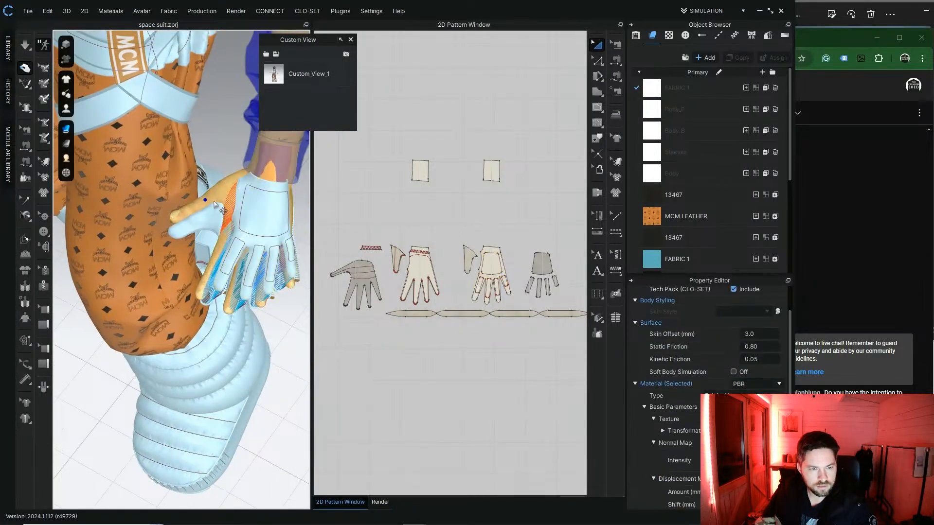
{"action": "right_click_drag", "start_coordinate": [215, 203], "coordinate": [242, 201]}
{"action": "right_click_drag", "start_coordinate": [179, 225], "coordinate": [181, 242]}
{"action": "scroll", "coordinate": [180, 242], "scroll_direction": "up", "scroll_amount": 1}
{"action": "scroll", "coordinate": [181, 242], "scroll_direction": "up", "scroll_amount": 3}
{"action": "middle_click_drag", "start_coordinate": [181, 240], "coordinate": [182, 221]}
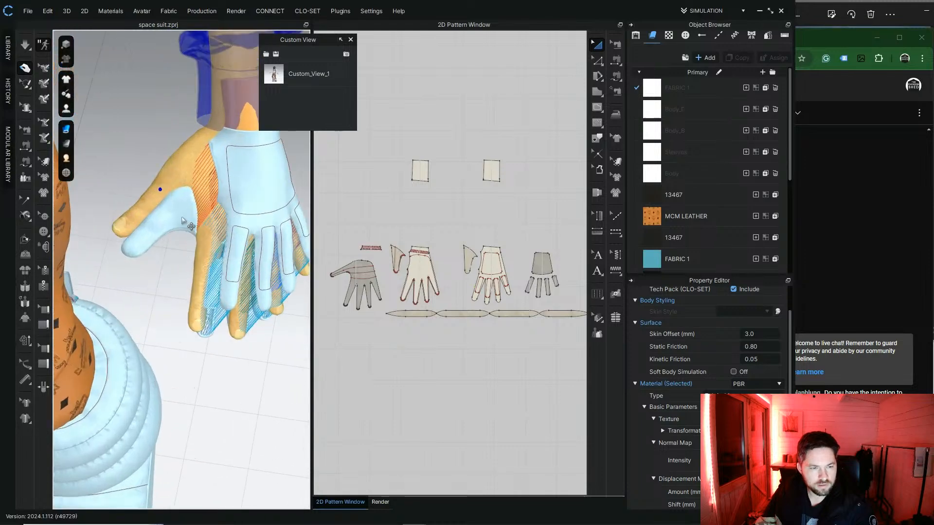
Step: Switch to YouTube Studio to read the live stream chat, and return to the CLO project
{"action": "left_click", "coordinate": [163, 219]}
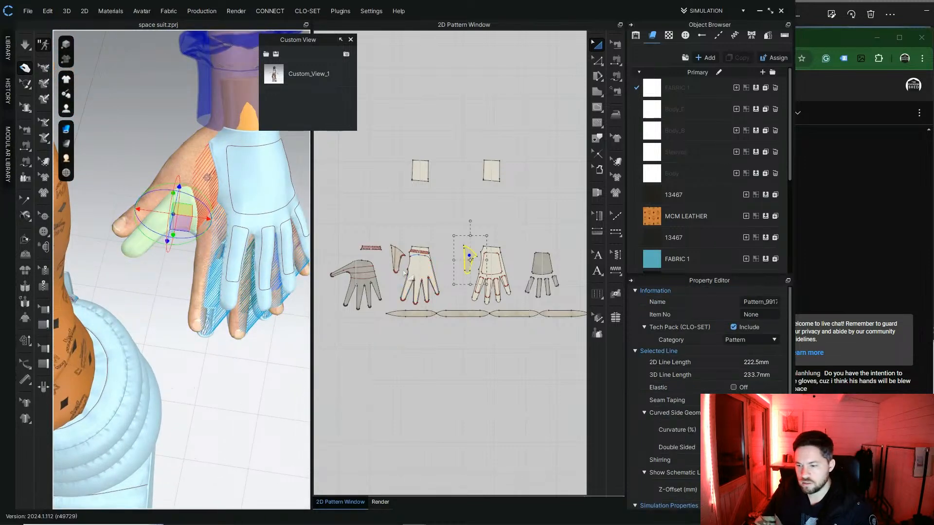
{"action": "left_click", "coordinate": [881, 271]}
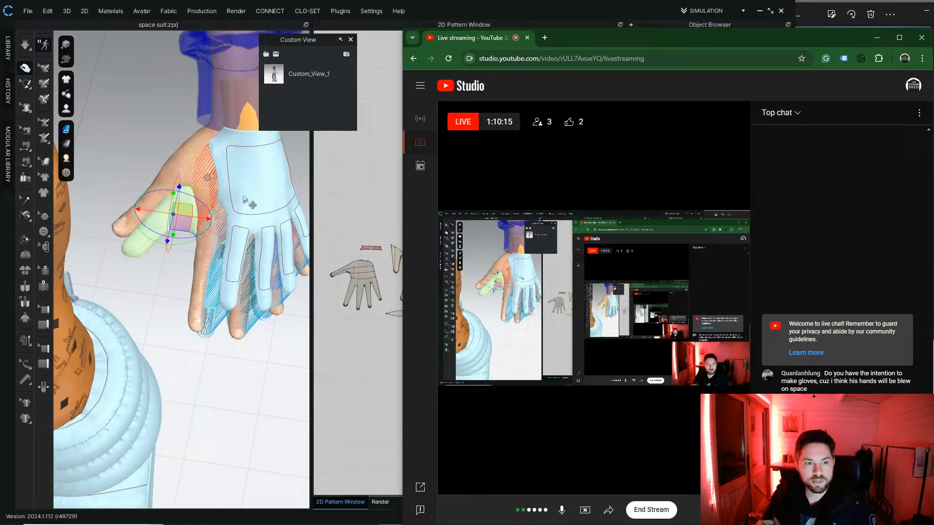
{"action": "left_click", "coordinate": [170, 210]}
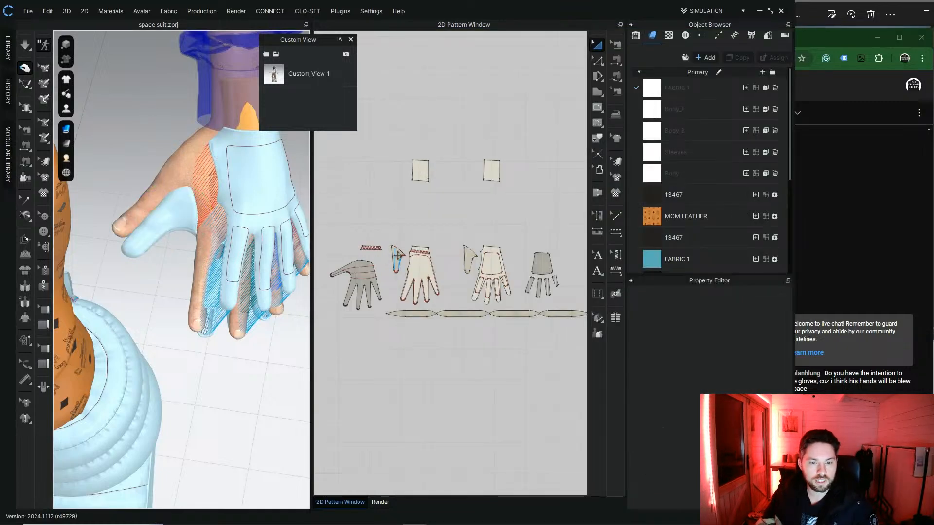
Step: Select both glove thumb patterns, move them up over the avatar's thumb, and clear the selection
{"action": "scroll", "coordinate": [403, 252], "scroll_direction": "up", "scroll_amount": 2}
{"action": "left_click", "coordinate": [403, 252]}
{"action": "left_click", "coordinate": [517, 258], "text": "shift"}
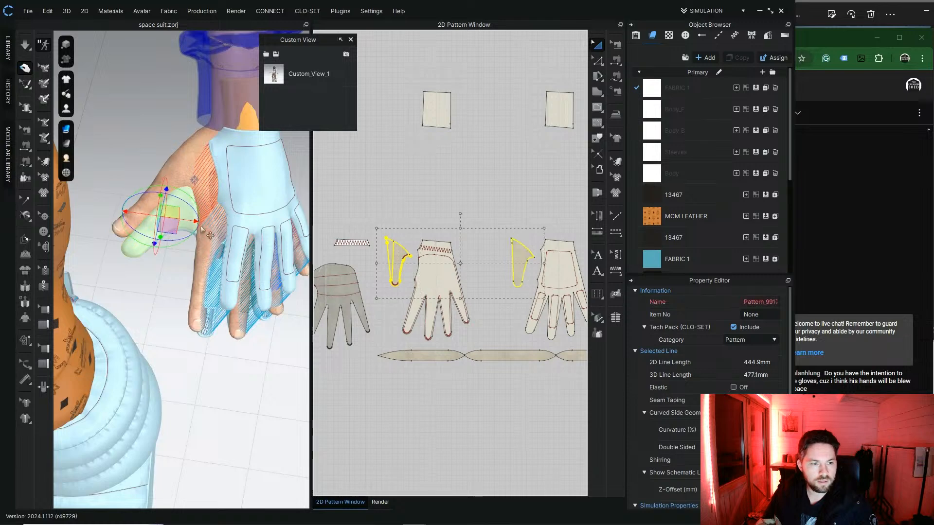
{"action": "left_click_drag", "start_coordinate": [169, 226], "coordinate": [161, 208]}
{"action": "right_click_drag", "start_coordinate": [162, 208], "coordinate": [158, 176]}
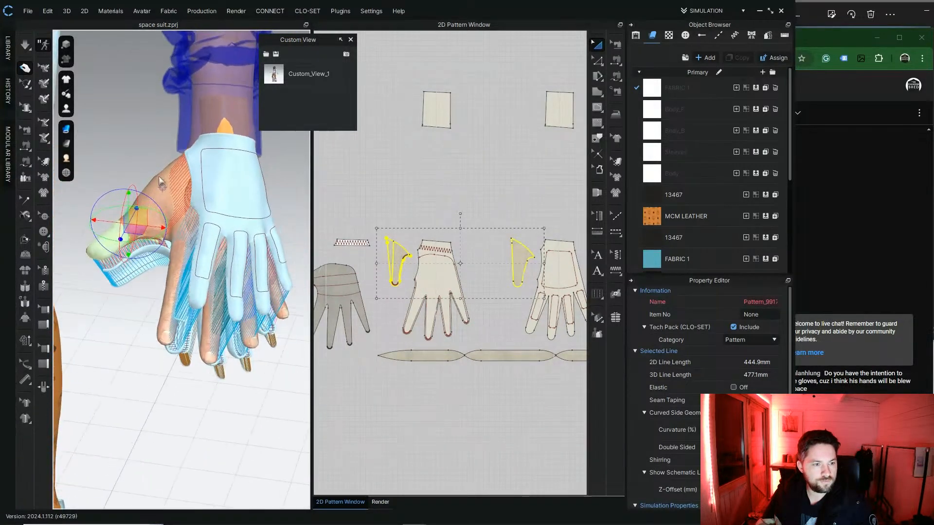
{"action": "left_click_drag", "start_coordinate": [126, 183], "coordinate": [128, 176]}
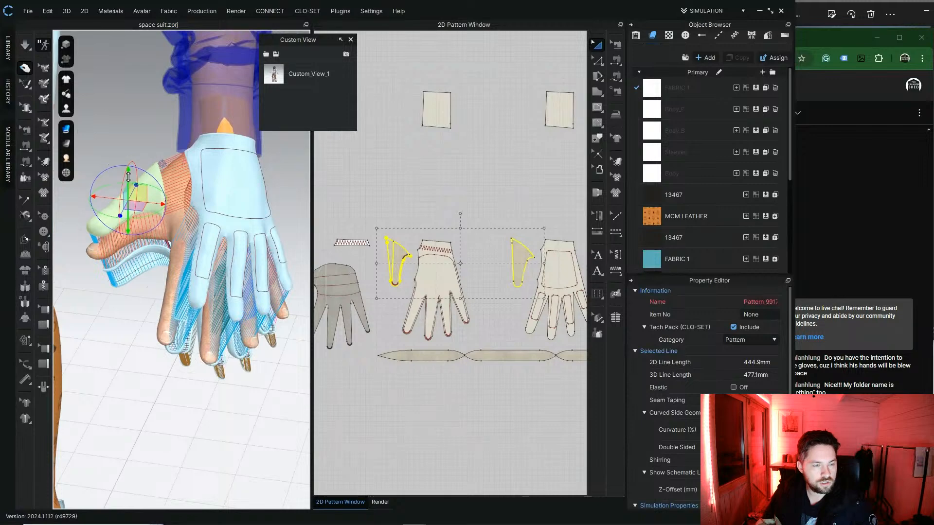
{"action": "left_click", "coordinate": [394, 201]}
{"action": "mouse_move", "coordinate": [208, 208]}
{"action": "right_mouse_down"}
{"action": "mouse_move", "coordinate": [151, 221]}
{"action": "mouse_move", "coordinate": [202, 238]}
{"action": "mouse_move", "coordinate": [177, 259]}
{"action": "mouse_move", "coordinate": [225, 192]}
{"action": "mouse_move", "coordinate": [204, 201]}
{"action": "right_mouse_up"}
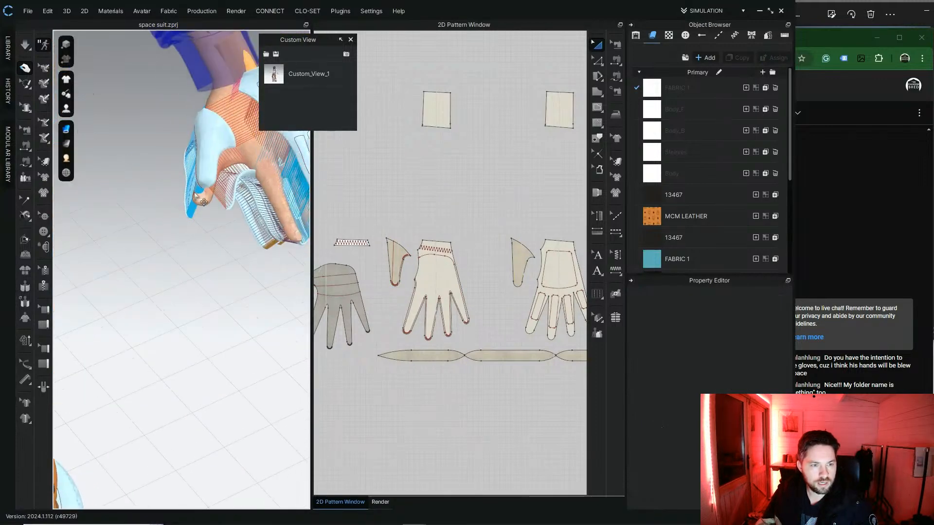
{"action": "left_click", "coordinate": [190, 182]}
{"action": "left_click", "coordinate": [206, 260]}
{"action": "middle_click_drag", "start_coordinate": [207, 260], "coordinate": [169, 325]}
{"action": "scroll", "coordinate": [169, 325], "scroll_direction": "up", "scroll_amount": 2}
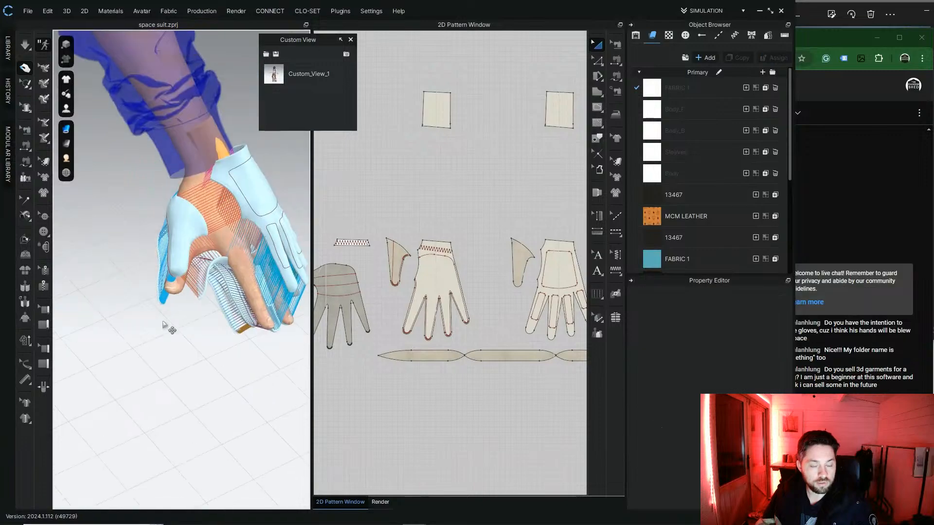
{"action": "right_click_drag", "start_coordinate": [169, 325], "coordinate": [158, 255]}
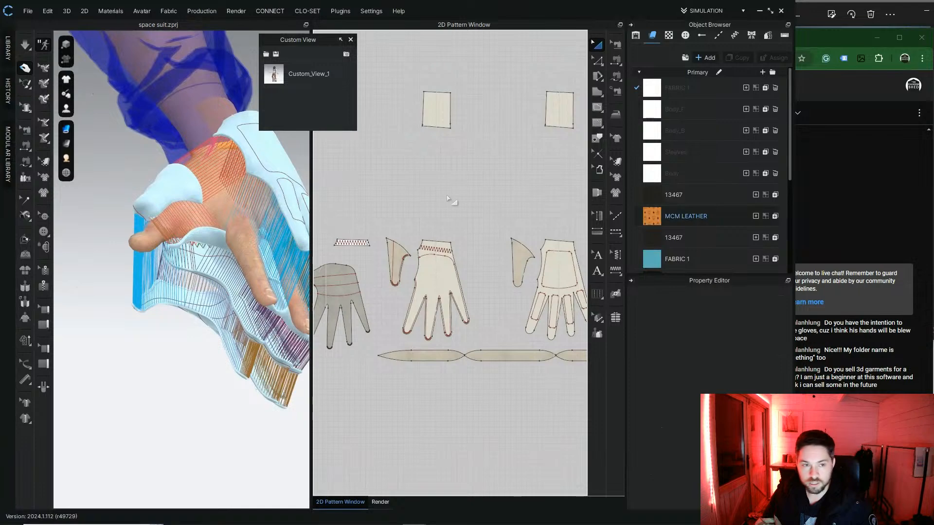
{"action": "left_click", "coordinate": [595, 44]}
{"action": "scroll", "coordinate": [454, 204], "scroll_direction": "down", "scroll_amount": 5}
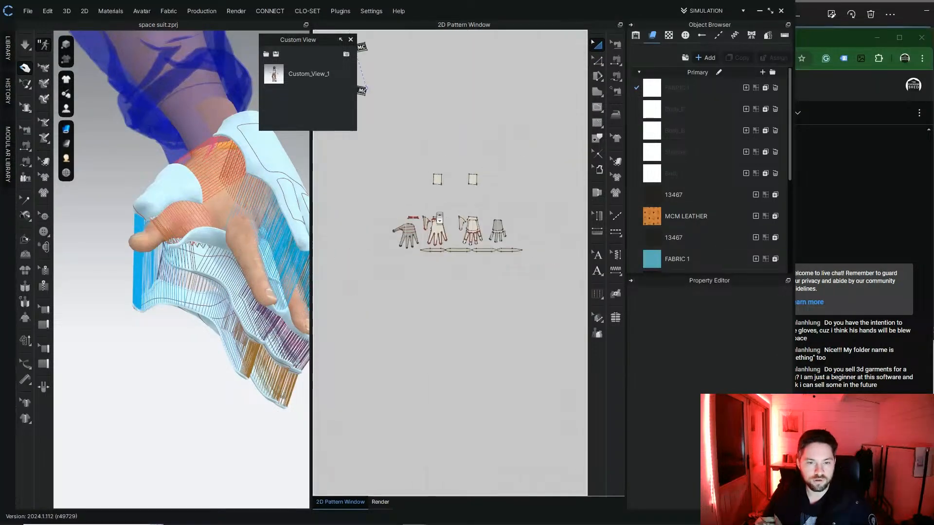
{"action": "left_click_drag", "start_coordinate": [381, 165], "coordinate": [556, 269]}
{"action": "scroll", "coordinate": [494, 300], "scroll_direction": "down", "scroll_amount": 3}
{"action": "left_click", "coordinate": [483, 204]}
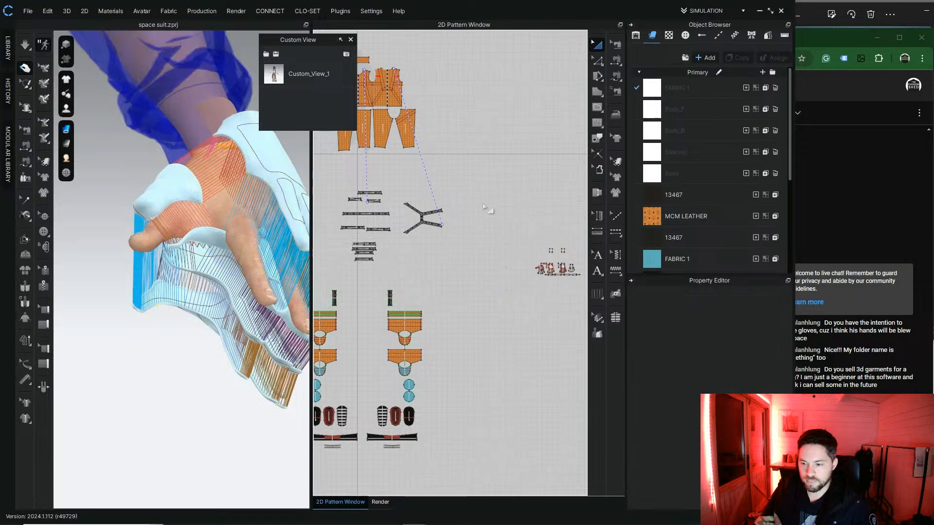
Step: Select all the suit, harness and boot patterns apart from the gloves, and freeze them
{"action": "scroll", "coordinate": [507, 238], "scroll_direction": "down", "scroll_amount": 3}
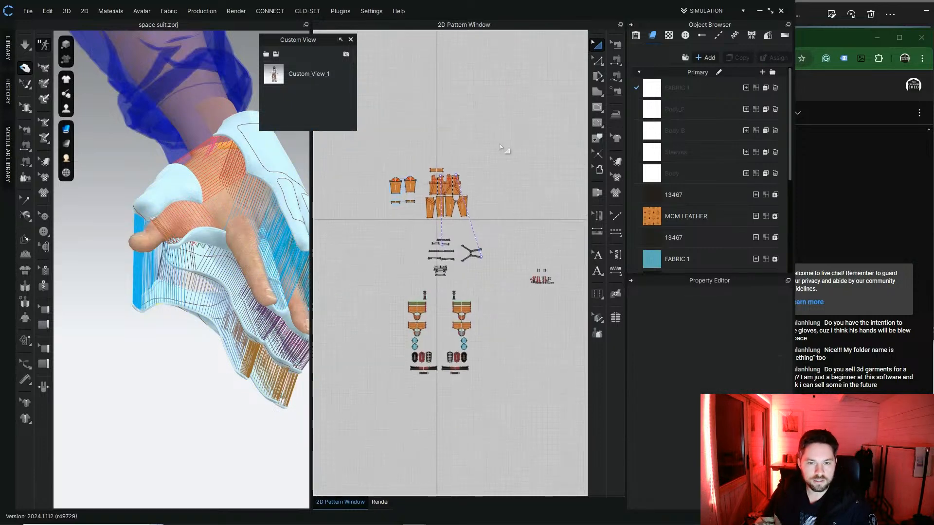
{"action": "left_click_drag", "start_coordinate": [497, 137], "coordinate": [415, 395]}
{"action": "scroll", "coordinate": [443, 248], "scroll_direction": "up", "scroll_amount": 3}
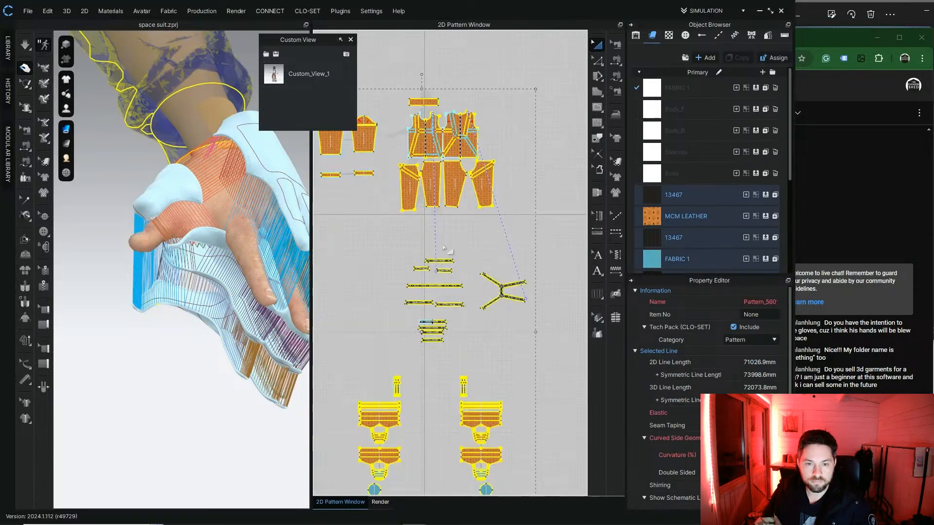
{"action": "right_click", "coordinate": [441, 218]}
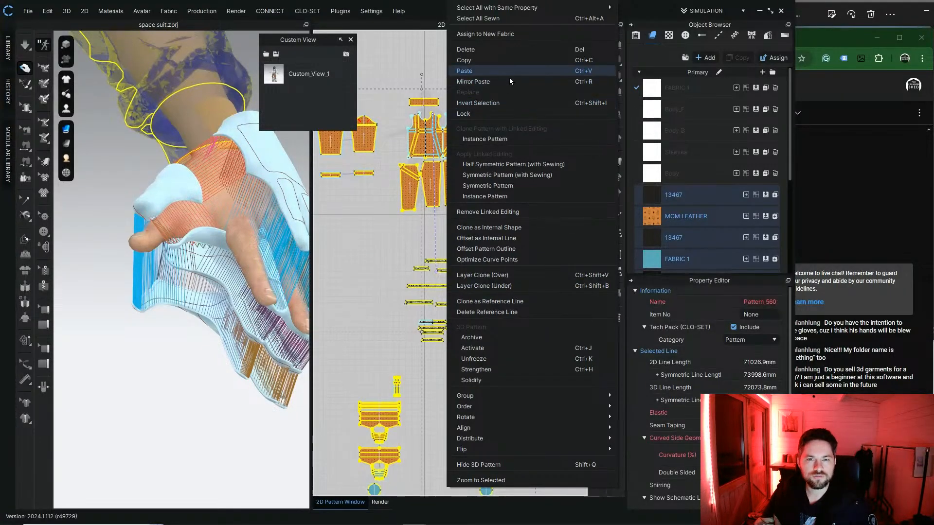
{"action": "left_click", "coordinate": [483, 356]}
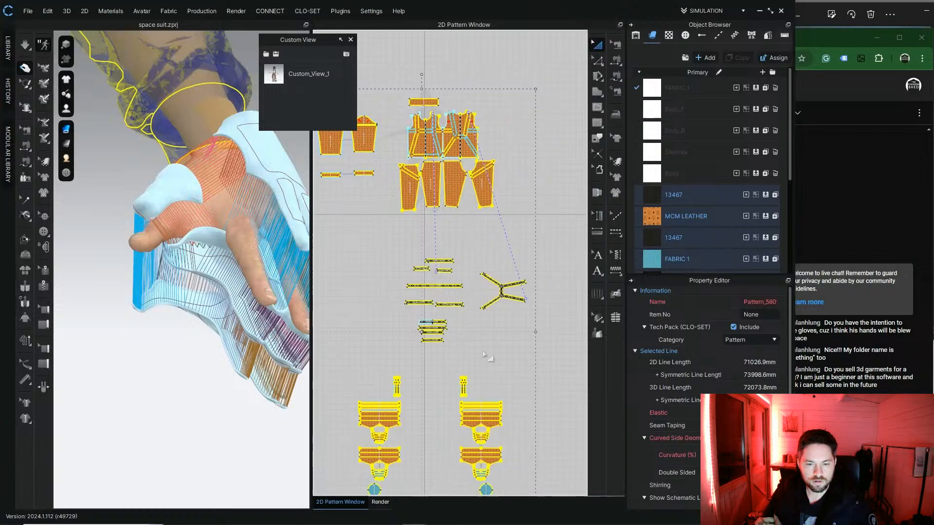
{"action": "right_click", "coordinate": [456, 350]}
{"action": "left_click", "coordinate": [478, 369]}
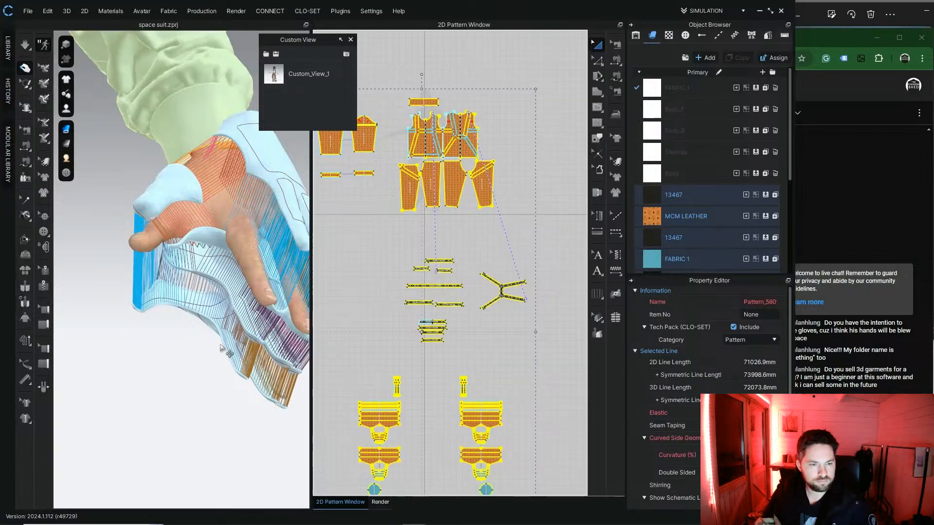
Step: Select all the glove patterns, including the cuffs and finger strips, and unfreeze them for simulation
{"action": "middle_click_drag", "start_coordinate": [484, 354], "coordinate": [358, 341]}
{"action": "middle_click_drag", "start_coordinate": [490, 317], "coordinate": [408, 294]}
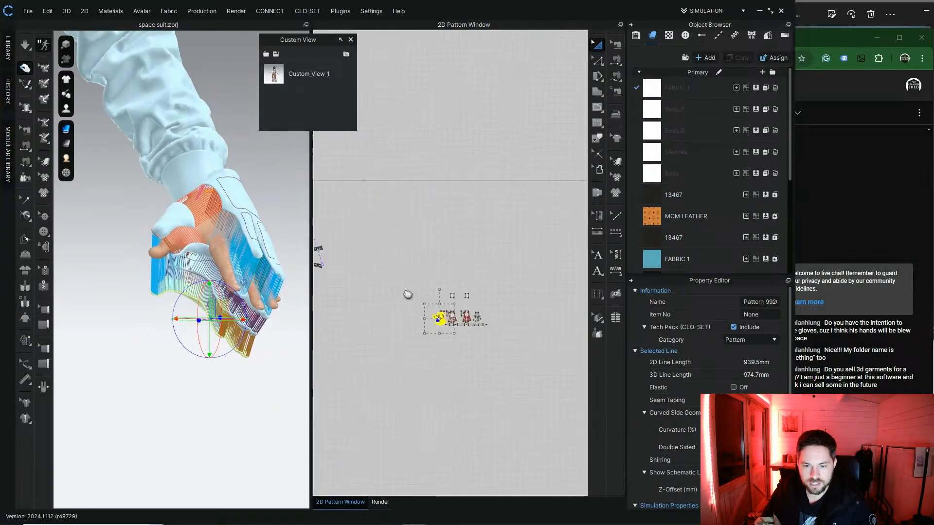
{"action": "scroll", "coordinate": [407, 279], "scroll_direction": "up", "scroll_amount": 3}
{"action": "left_click_drag", "start_coordinate": [399, 265], "coordinate": [568, 383]}
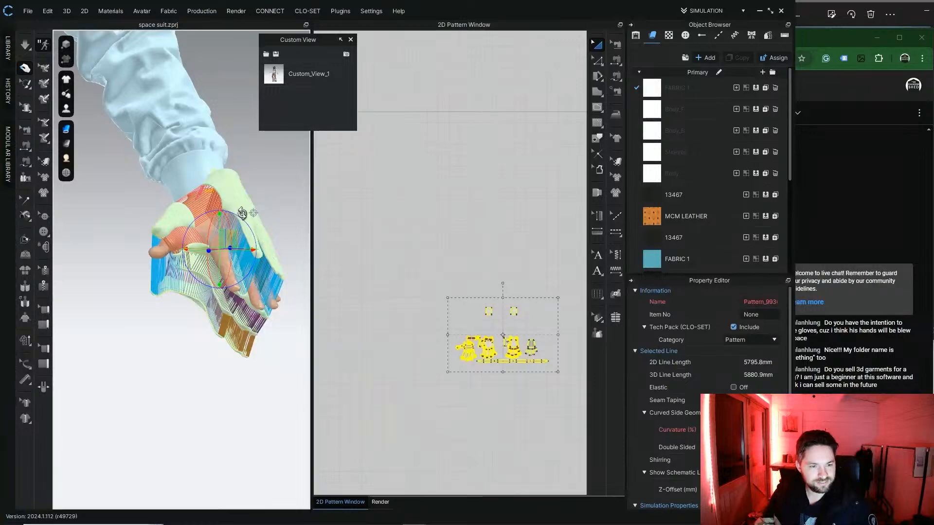
{"action": "right_click", "coordinate": [243, 214]}
{"action": "left_click", "coordinate": [272, 76]}
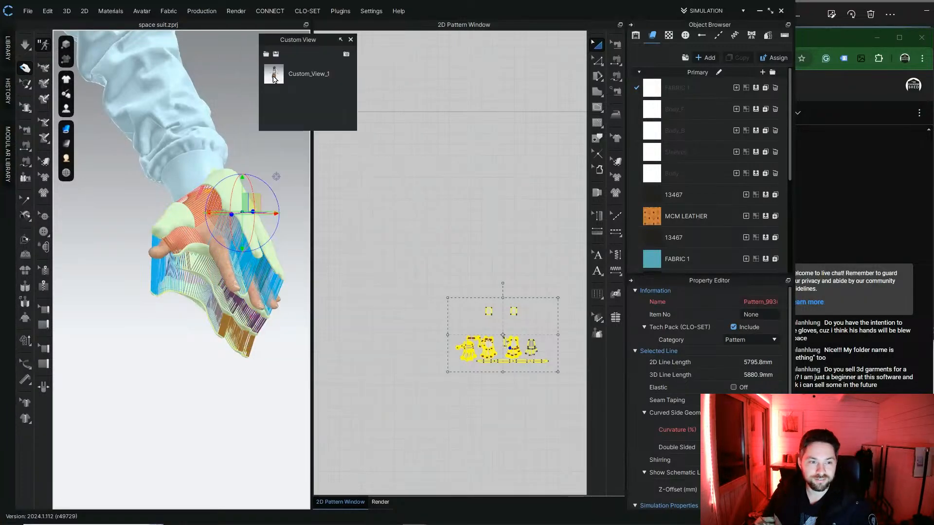
{"action": "right_click_drag", "start_coordinate": [272, 185], "coordinate": [265, 231]}
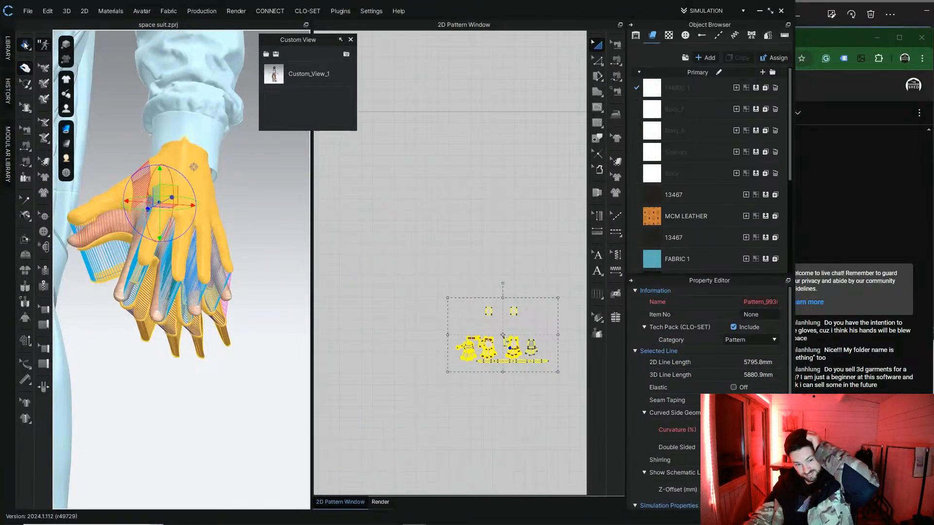
Step: Check the live stream chat in YouTube Studio while the gloves simulate, and return to CLO to examine the glove's fit around the hand
{"action": "left_click", "coordinate": [905, 198]}
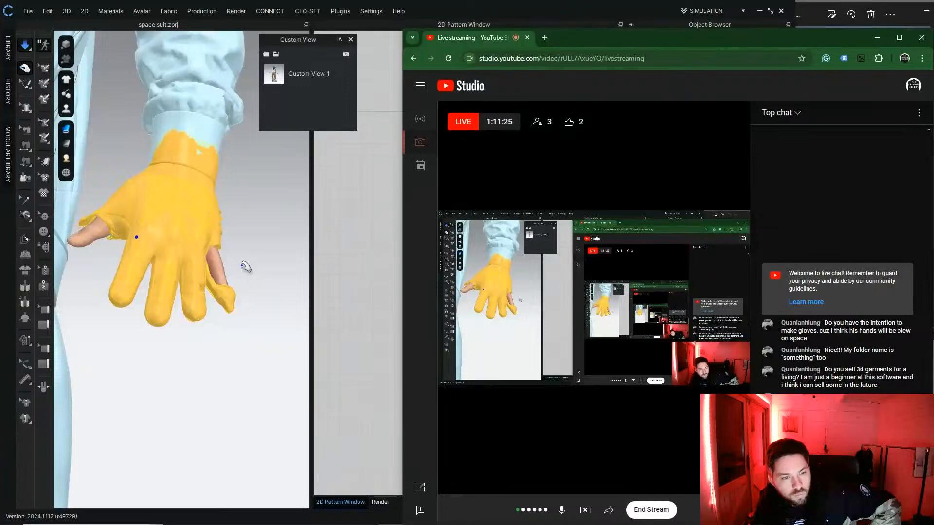
{"action": "right_click_drag", "start_coordinate": [166, 244], "coordinate": [248, 220]}
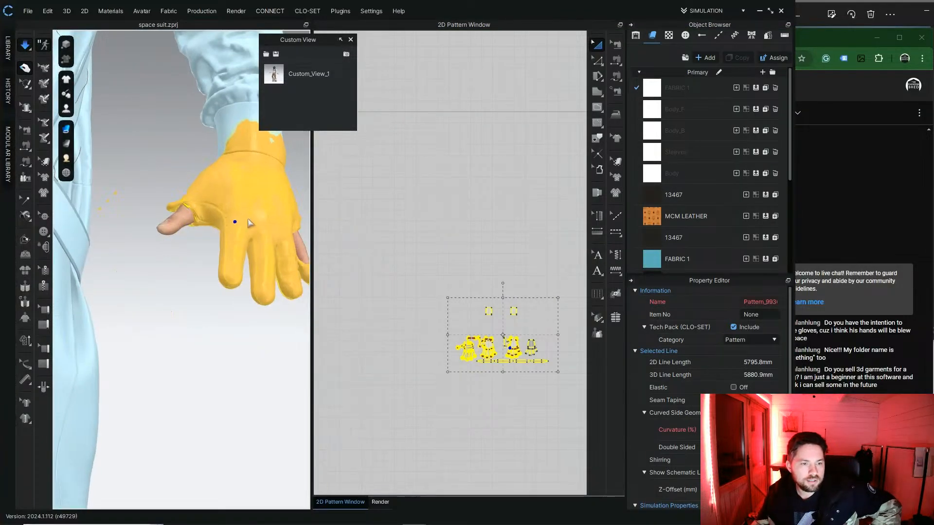
{"action": "middle_click_drag", "start_coordinate": [248, 223], "coordinate": [175, 258]}
{"action": "right_click_drag", "start_coordinate": [186, 250], "coordinate": [259, 215]}
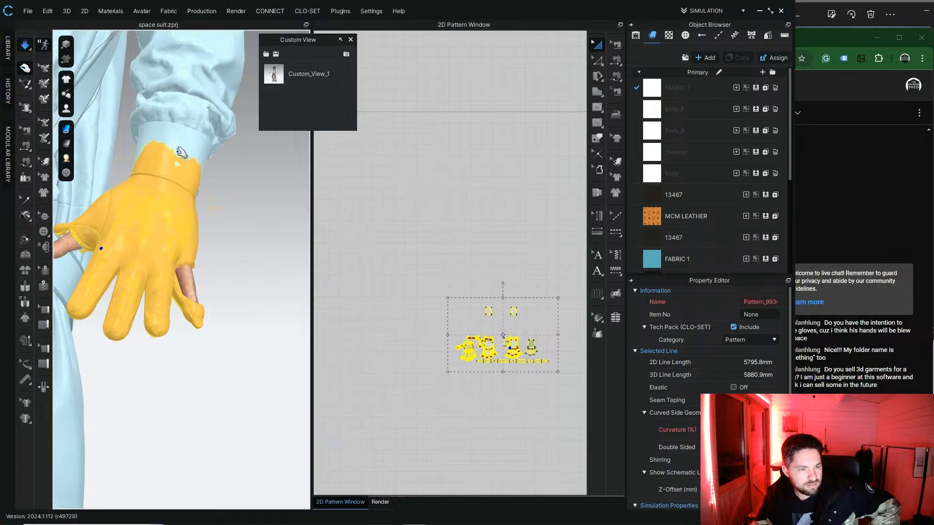
{"action": "right_click_drag", "start_coordinate": [250, 160], "coordinate": [153, 104]}
{"action": "right_click_drag", "start_coordinate": [247, 161], "coordinate": [204, 335]}
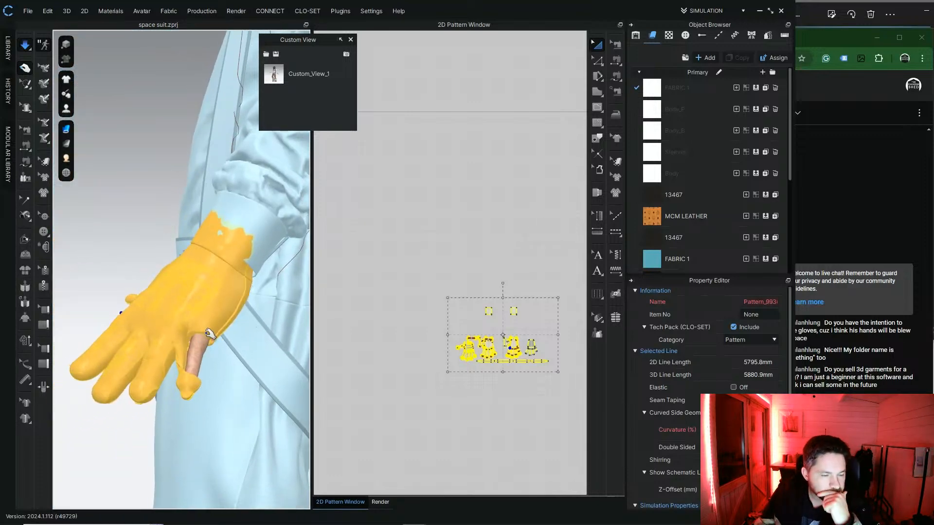
Step: Stop the glove simulation, try twice to restart it, and dismiss the error notice each time
{"action": "left_click", "coordinate": [25, 45]}
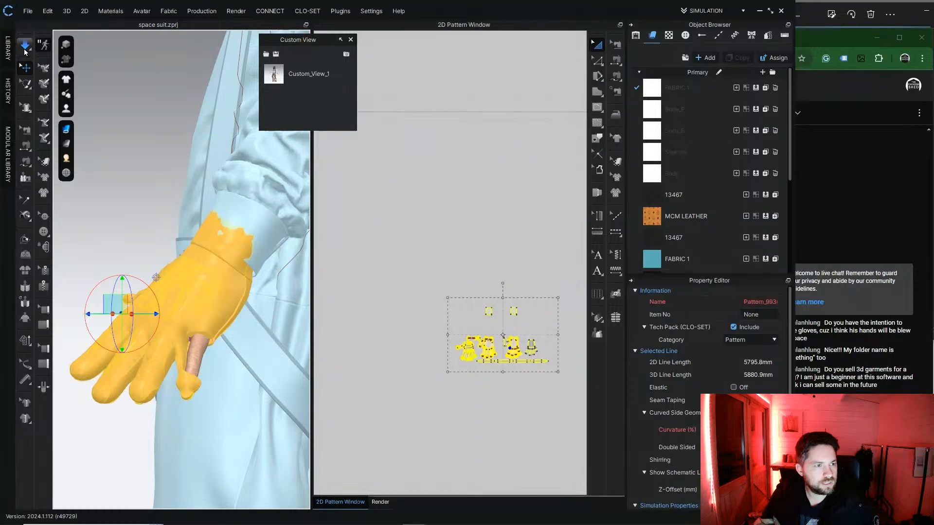
{"action": "left_click", "coordinate": [24, 47]}
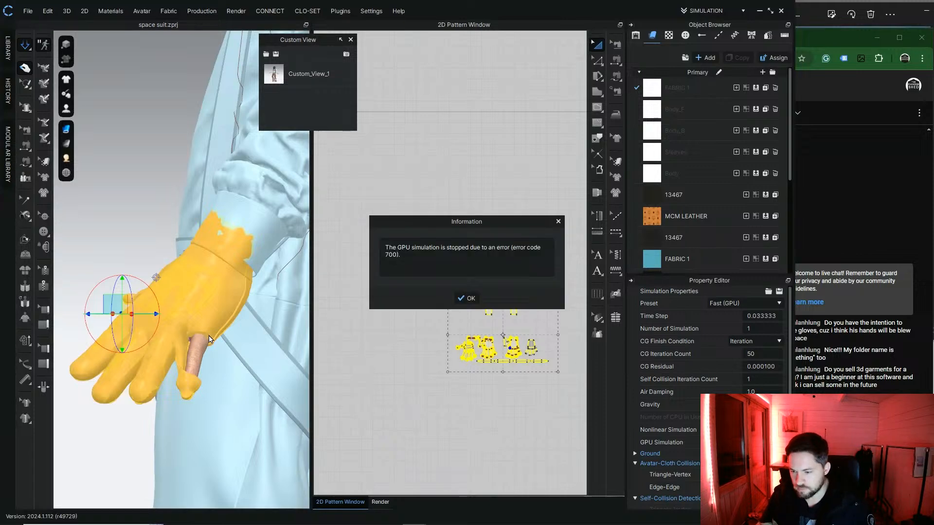
{"action": "left_click", "coordinate": [466, 299]}
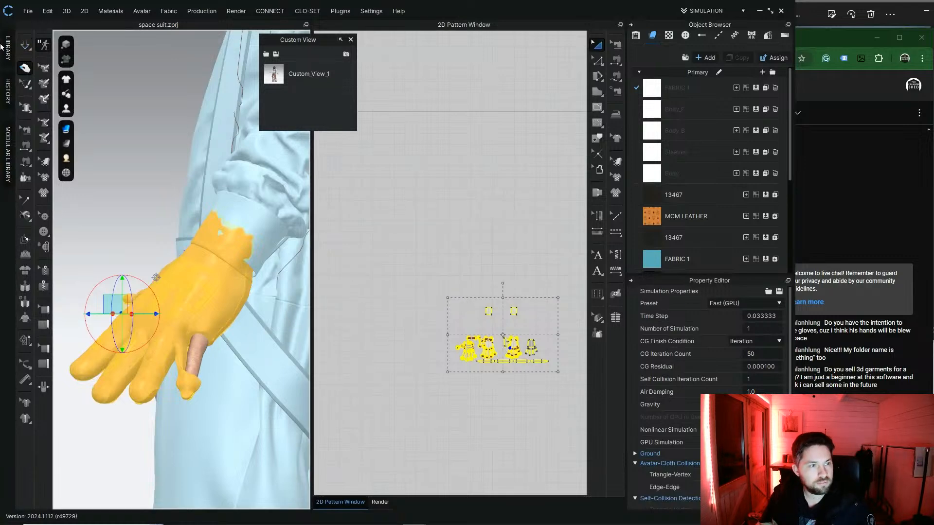
{"action": "left_click", "coordinate": [24, 46]}
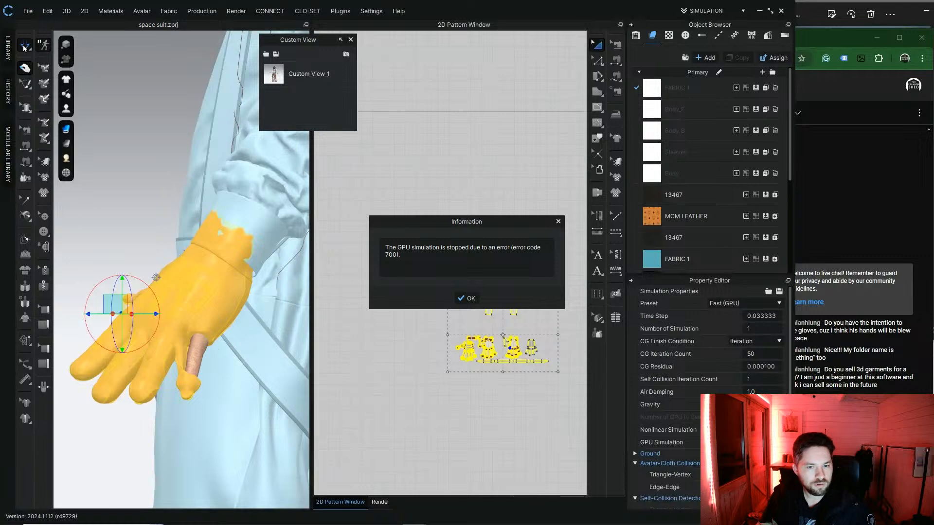
{"action": "left_click", "coordinate": [467, 298]}
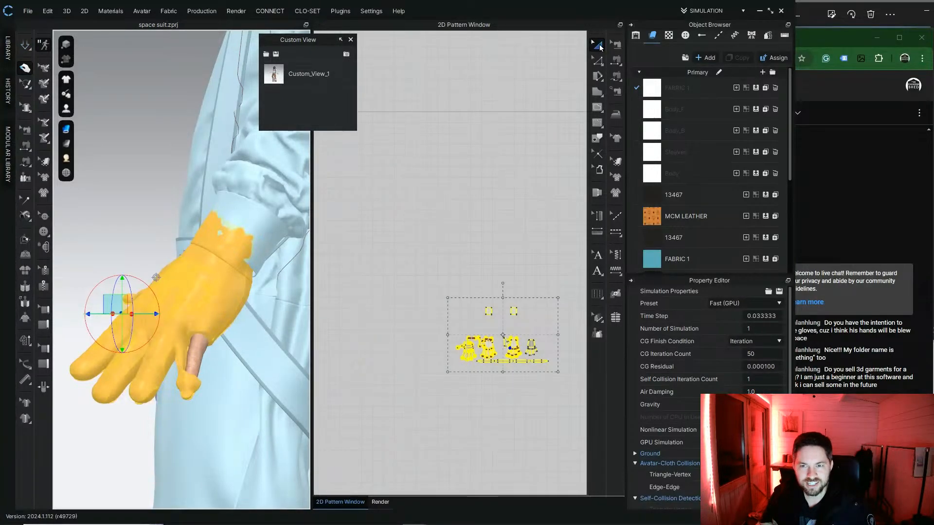
Step: Clear the glove pattern selection and inspect the whole suited avatar with the glove on its hand
{"action": "scroll", "coordinate": [204, 243], "scroll_direction": "down", "scroll_amount": 10}
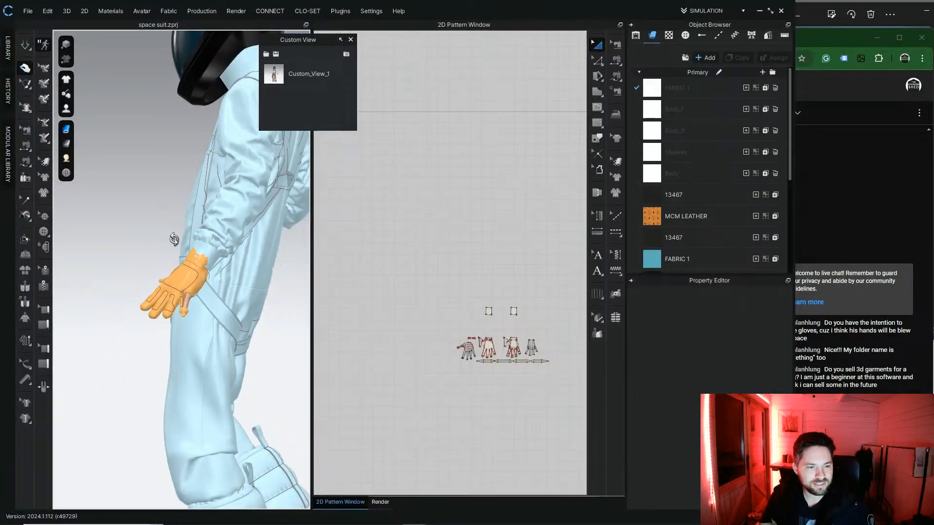
{"action": "scroll", "coordinate": [236, 249], "scroll_direction": "down", "scroll_amount": 5}
{"action": "middle_click_drag", "start_coordinate": [237, 248], "coordinate": [194, 266]}
{"action": "right_click_drag", "start_coordinate": [194, 266], "coordinate": [216, 264]}
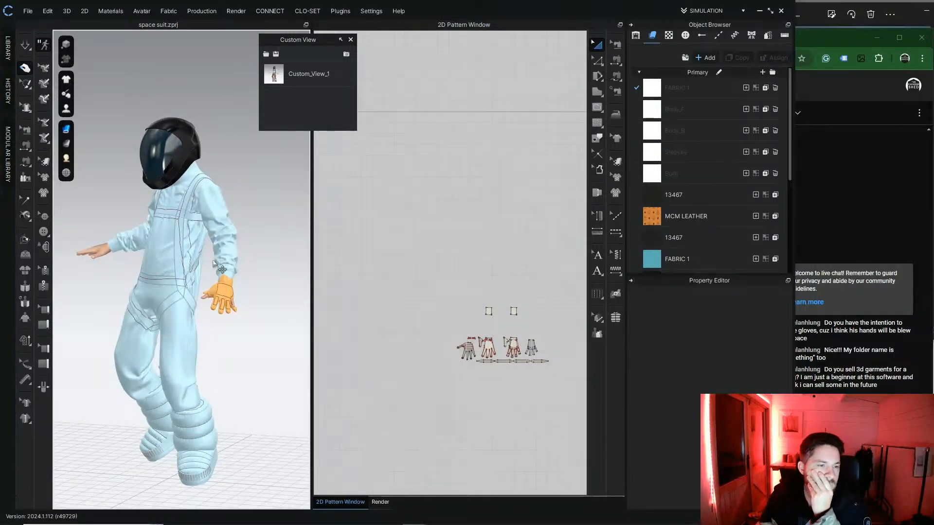
Step: Switch the simulation mode to Normal (Default) and start simulating the orange glove
{"action": "scroll", "coordinate": [235, 323], "scroll_direction": "up", "scroll_amount": 10}
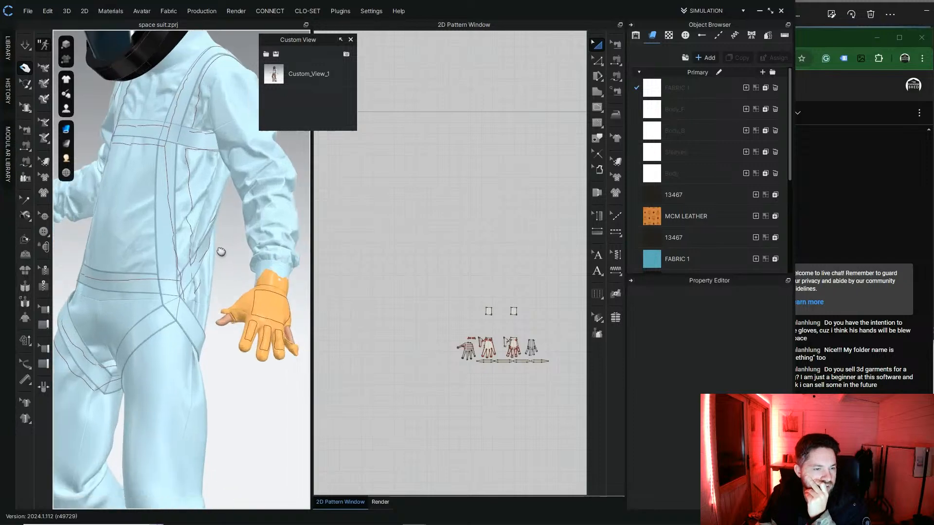
{"action": "scroll", "coordinate": [180, 232], "scroll_direction": "up", "scroll_amount": 4}
{"action": "middle_click_drag", "start_coordinate": [169, 238], "coordinate": [231, 247]}
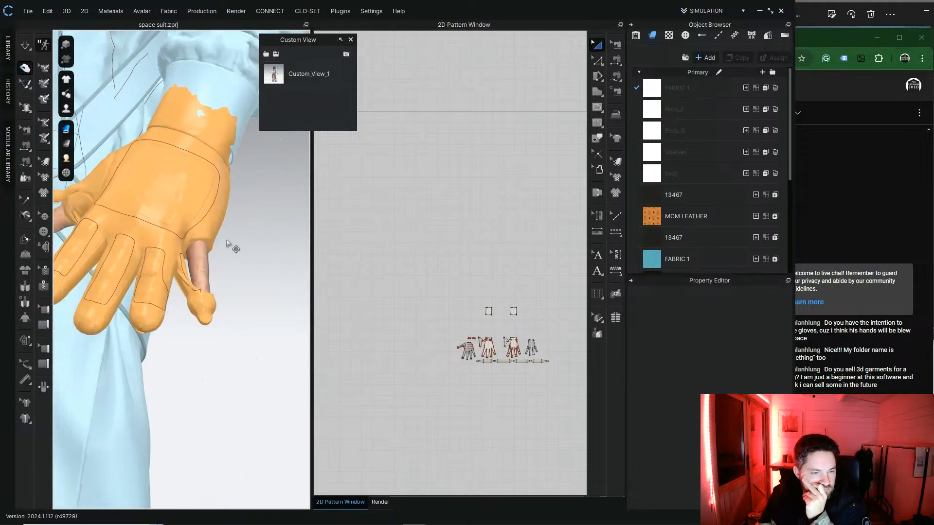
{"action": "key", "text": "space"}
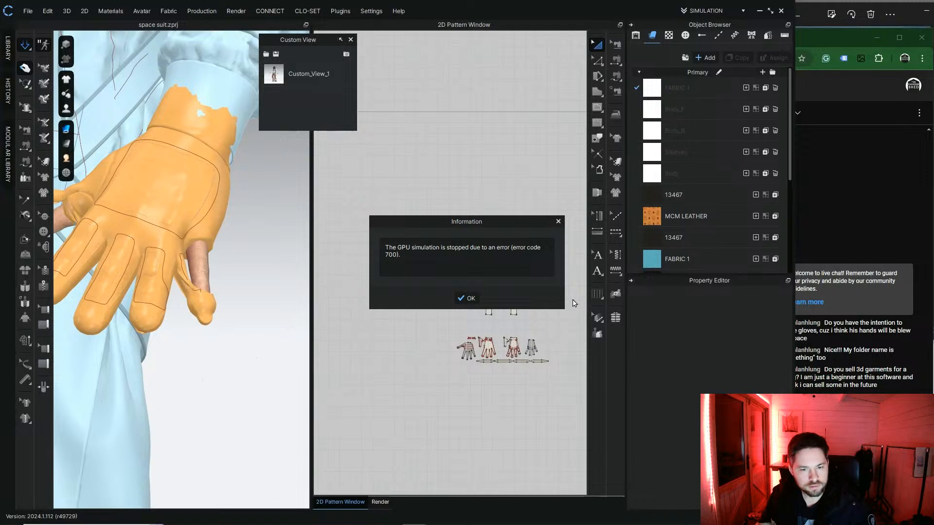
{"action": "left_click", "coordinate": [467, 299]}
{"action": "mouse_move", "coordinate": [27, 45]}
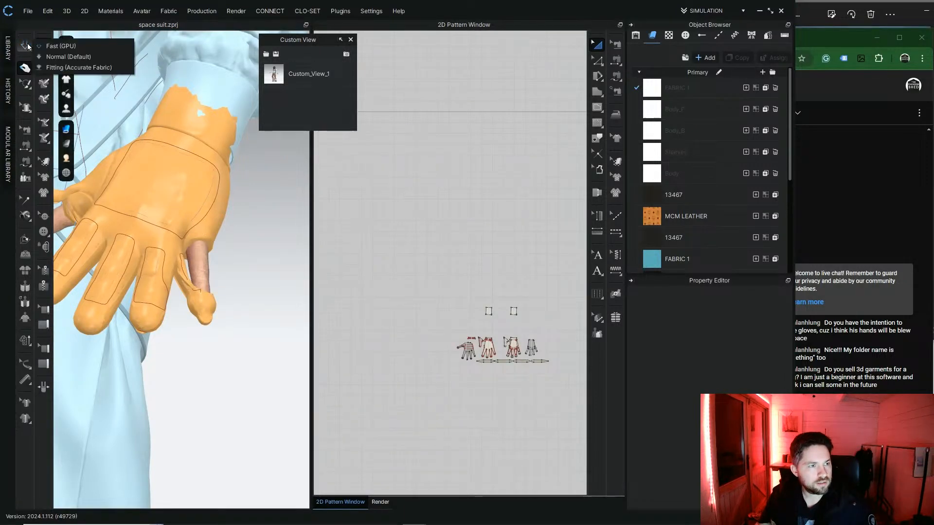
{"action": "left_click", "coordinate": [64, 57]}
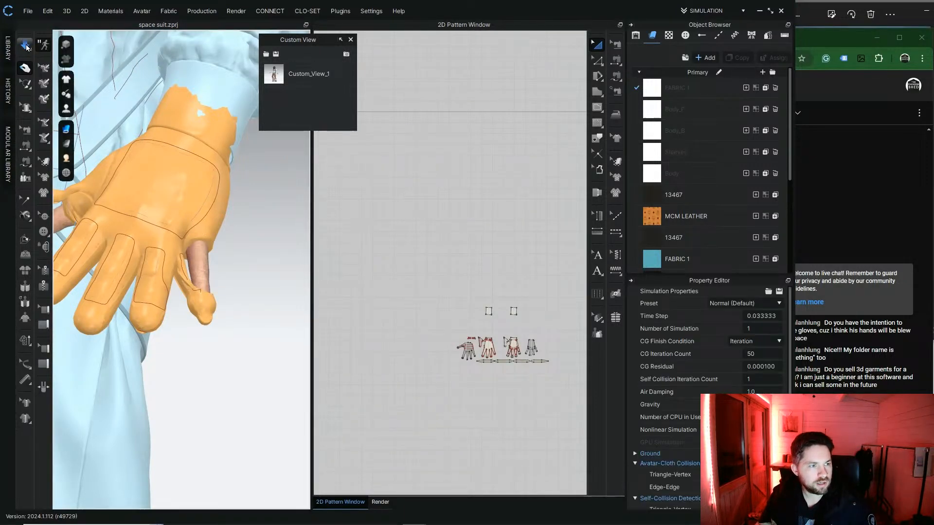
{"action": "left_click", "coordinate": [25, 45]}
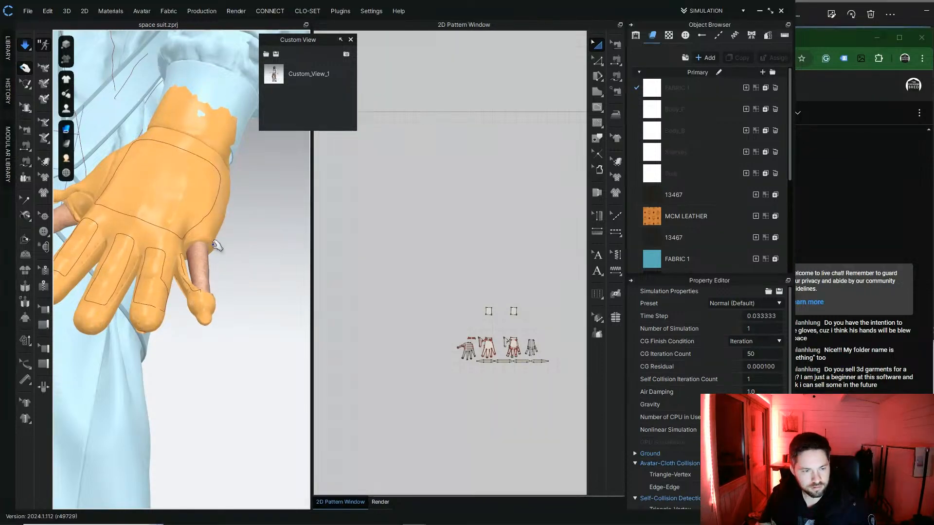
Step: Pull the glove's main hand panel and little-finger piece outward so the fabric slides over the exposed little finger
{"action": "left_click", "coordinate": [215, 246]}
{"action": "left_click_drag", "start_coordinate": [326, 271], "coordinate": [384, 281]}
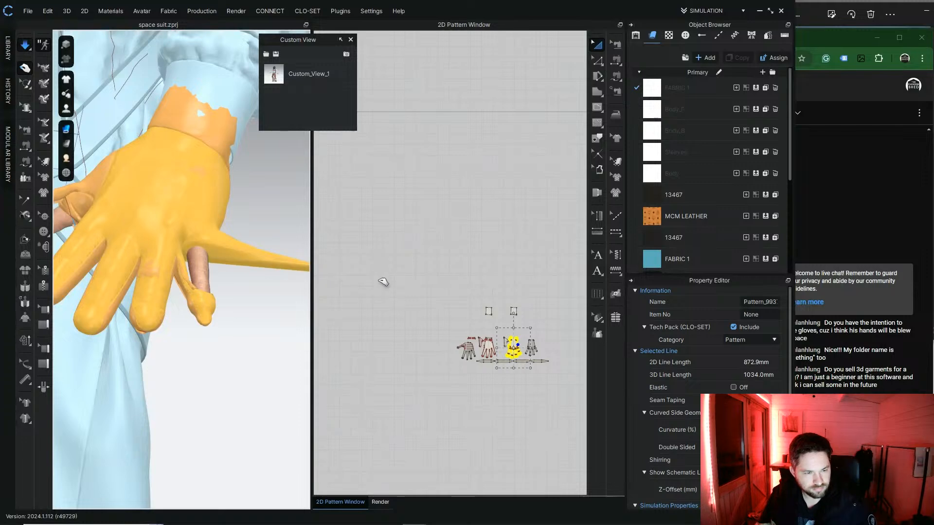
{"action": "left_click_drag", "start_coordinate": [187, 252], "coordinate": [209, 266]}
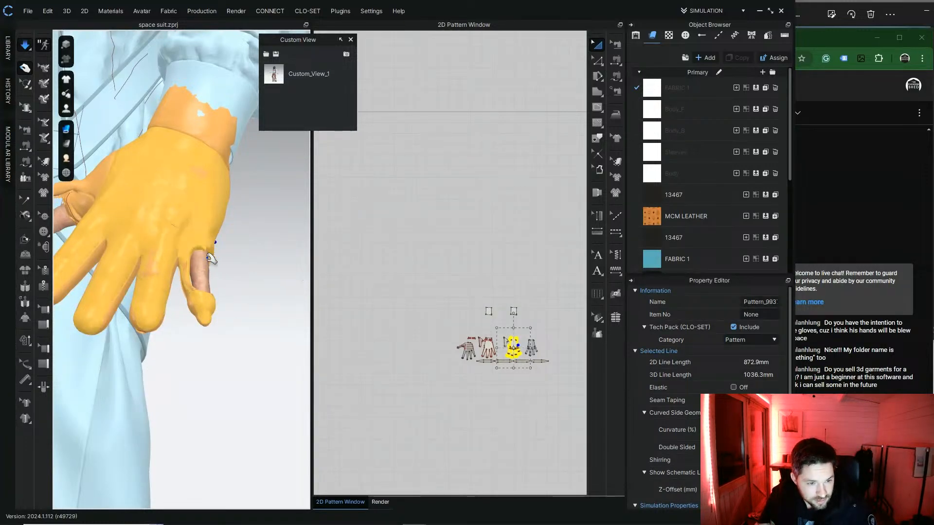
{"action": "left_click_drag", "start_coordinate": [348, 294], "coordinate": [451, 340]}
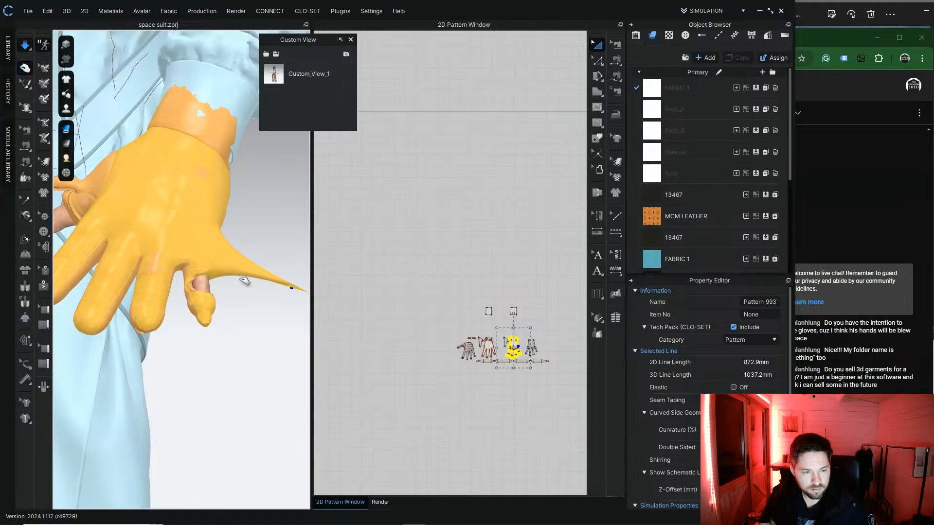
{"action": "left_click_drag", "start_coordinate": [212, 274], "coordinate": [226, 296]}
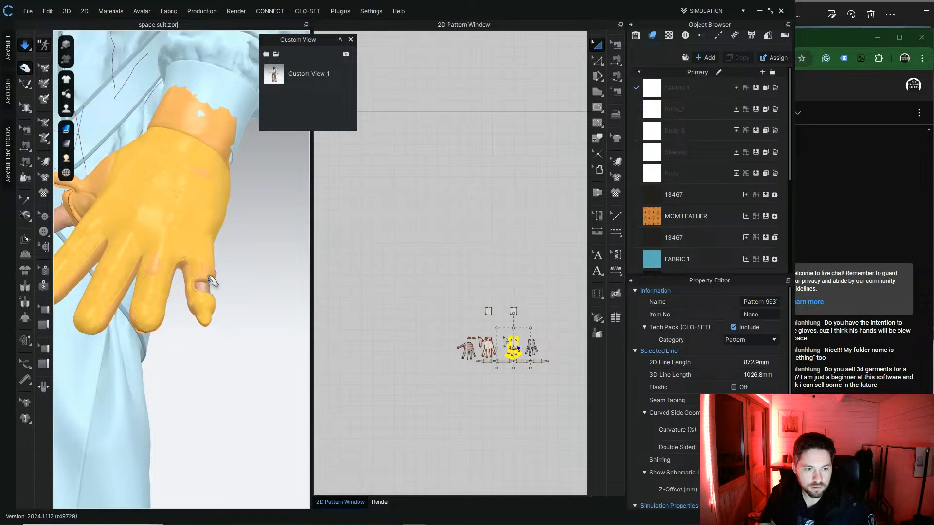
{"action": "left_click_drag", "start_coordinate": [202, 278], "coordinate": [330, 307]}
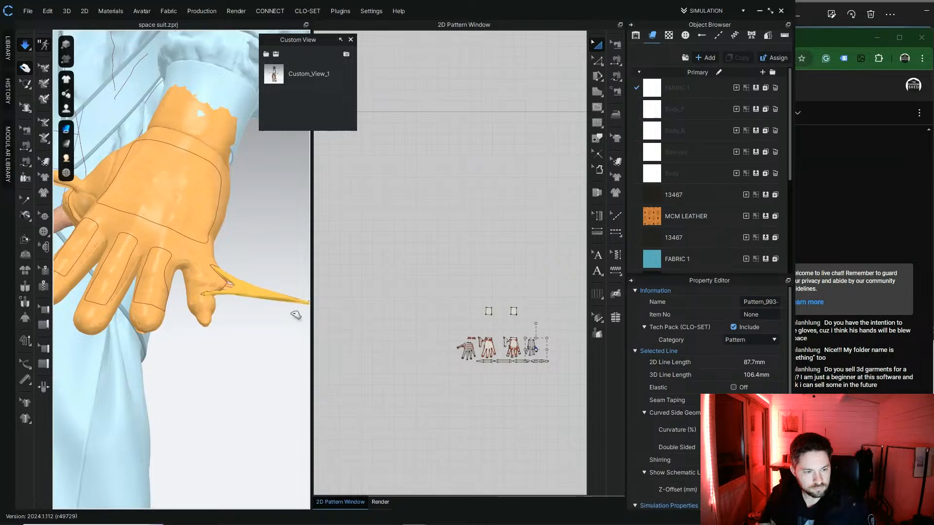
Step: Restart the simulation and keep pulling the glove fabric outward until it covers the bare gap near the little fingertip
{"action": "right_click_drag", "start_coordinate": [215, 326], "coordinate": [185, 266]}
{"action": "scroll", "coordinate": [208, 335], "scroll_direction": "up", "scroll_amount": 5}
{"action": "scroll", "coordinate": [186, 161], "scroll_direction": "down", "scroll_amount": 1}
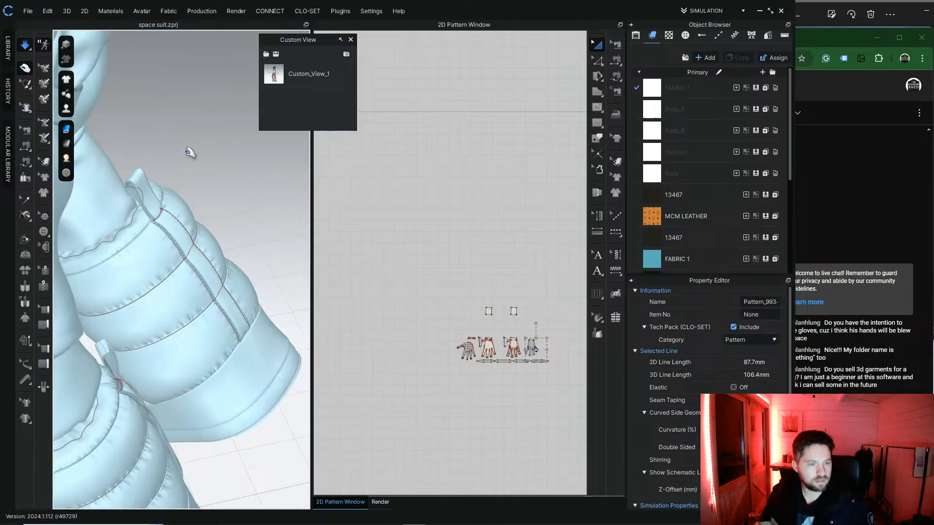
{"action": "left_click", "coordinate": [188, 145]}
{"action": "key", "text": "space"}
{"action": "middle_click_drag", "start_coordinate": [170, 128], "coordinate": [390, 161]}
{"action": "left_click", "coordinate": [23, 45]}
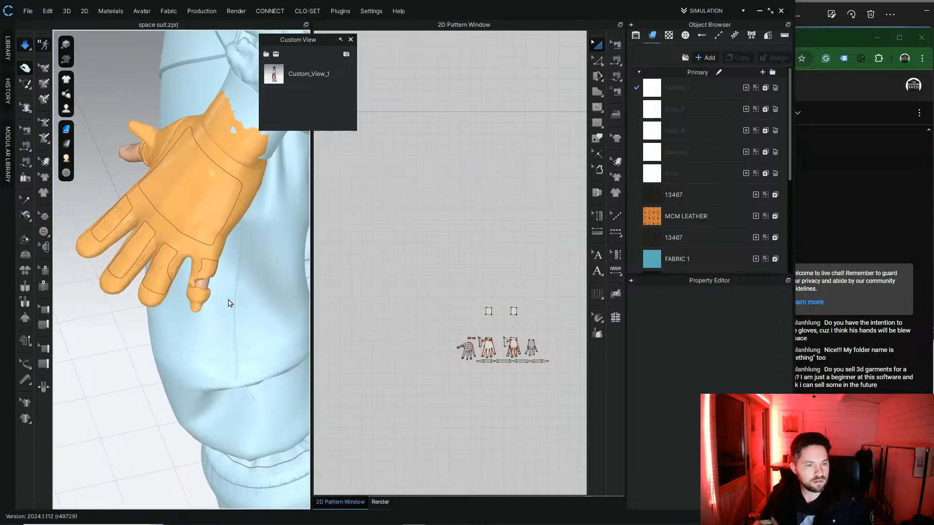
{"action": "left_click", "coordinate": [215, 264]}
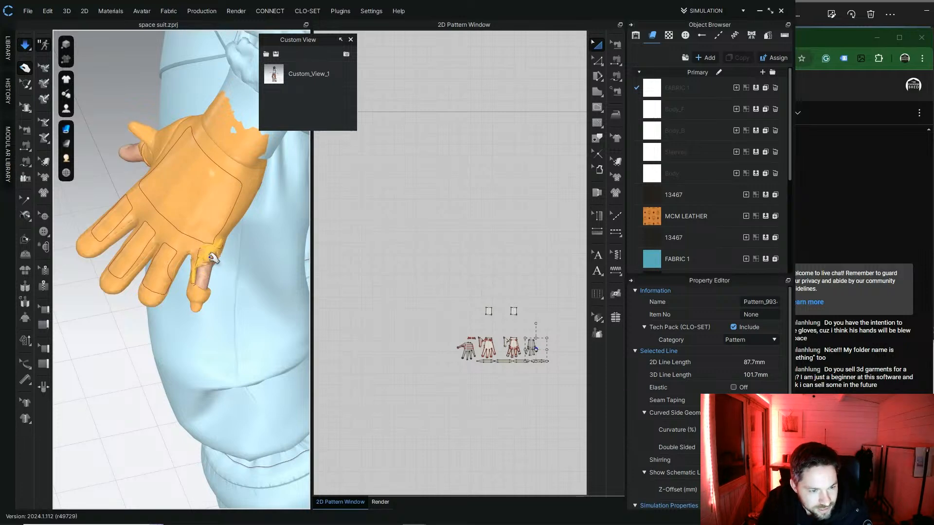
{"action": "left_click_drag", "start_coordinate": [210, 265], "coordinate": [296, 284]}
{"action": "left_click_drag", "start_coordinate": [202, 297], "coordinate": [209, 280]}
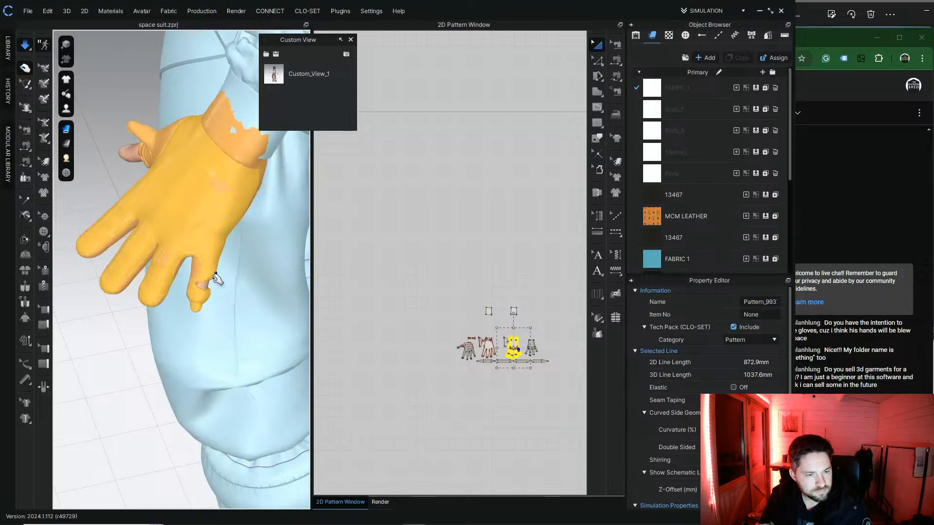
{"action": "right_click_drag", "start_coordinate": [214, 274], "coordinate": [214, 252]}
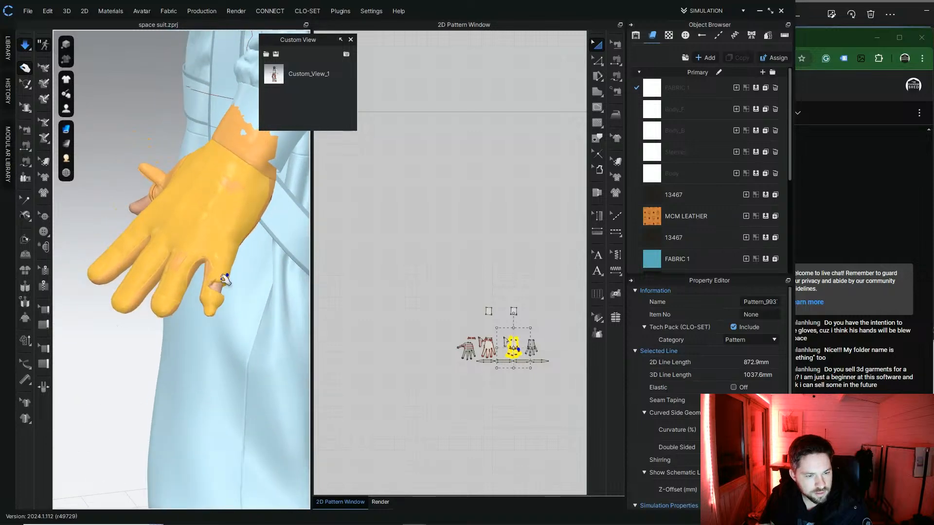
{"action": "left_click_drag", "start_coordinate": [249, 284], "coordinate": [326, 283]}
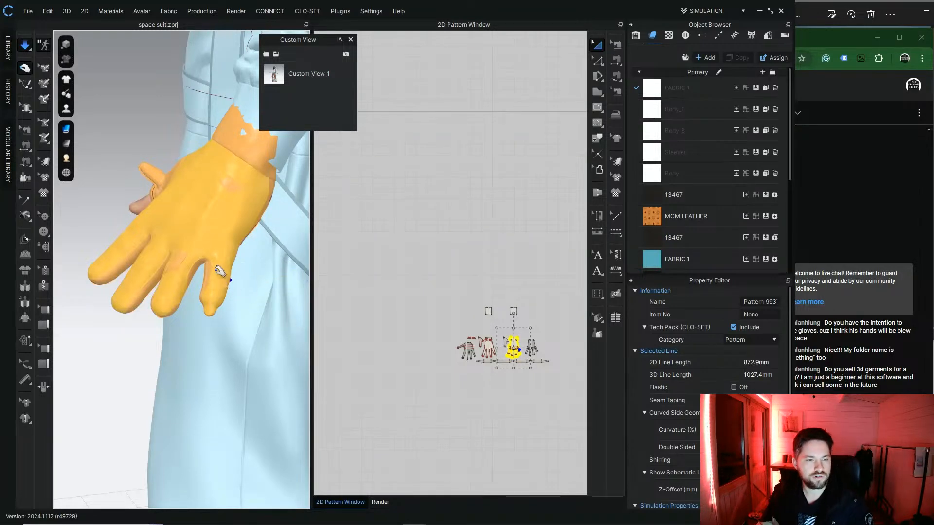
Step: Pull the glove fabric out over the bare thumb and work the side strip and thumb tip into place
{"action": "right_click_drag", "start_coordinate": [180, 199], "coordinate": [226, 255]}
{"action": "middle_click_drag", "start_coordinate": [258, 251], "coordinate": [100, 262]}
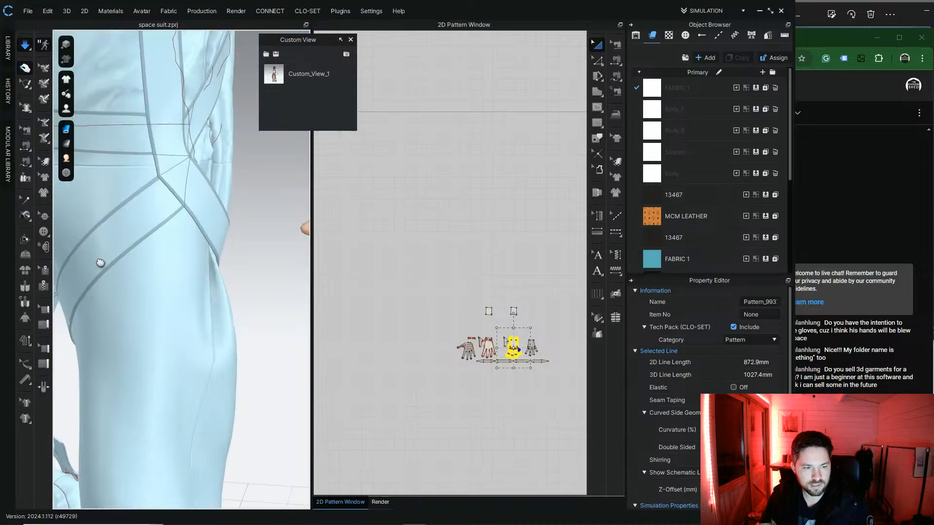
{"action": "right_click_drag", "start_coordinate": [100, 263], "coordinate": [165, 260]}
{"action": "middle_click_drag", "start_coordinate": [165, 260], "coordinate": [145, 260]}
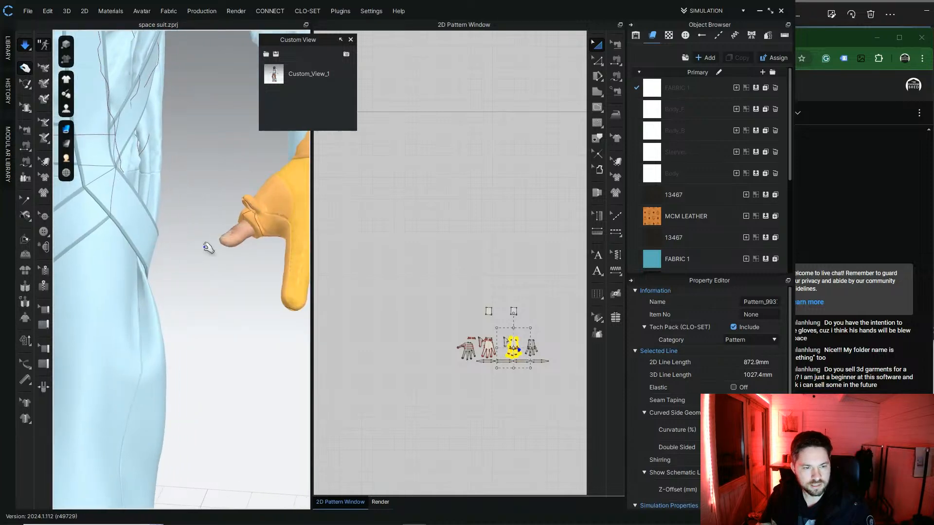
{"action": "left_click_drag", "start_coordinate": [208, 248], "coordinate": [174, 275]}
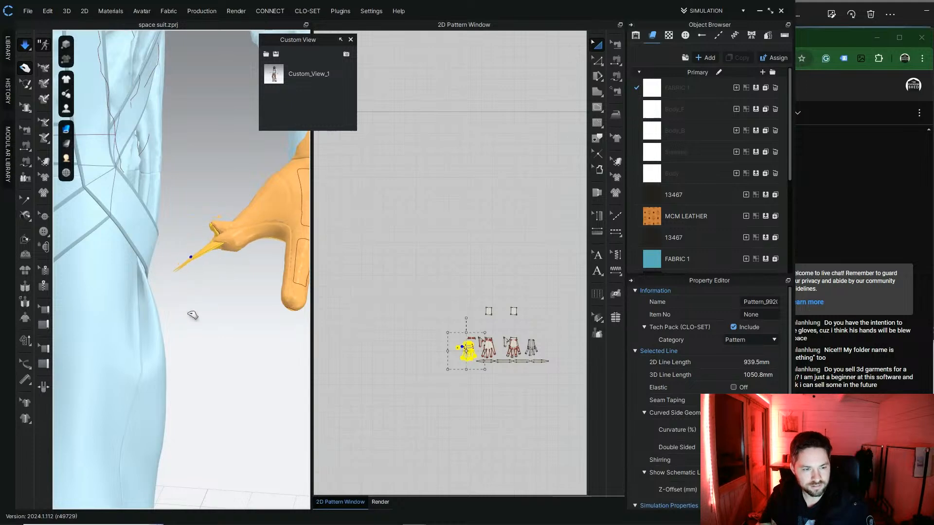
{"action": "mouse_move", "coordinate": [212, 255]}
{"action": "left_mouse_down"}
{"action": "mouse_move", "coordinate": [221, 243]}
{"action": "mouse_move", "coordinate": [234, 253]}
{"action": "mouse_move", "coordinate": [227, 244]}
{"action": "left_mouse_up"}
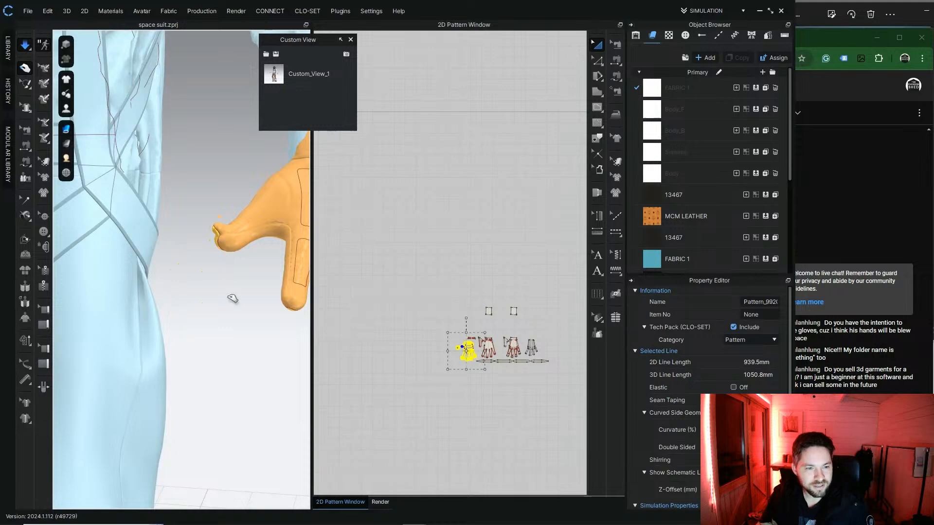
{"action": "left_click_drag", "start_coordinate": [233, 298], "coordinate": [242, 337]}
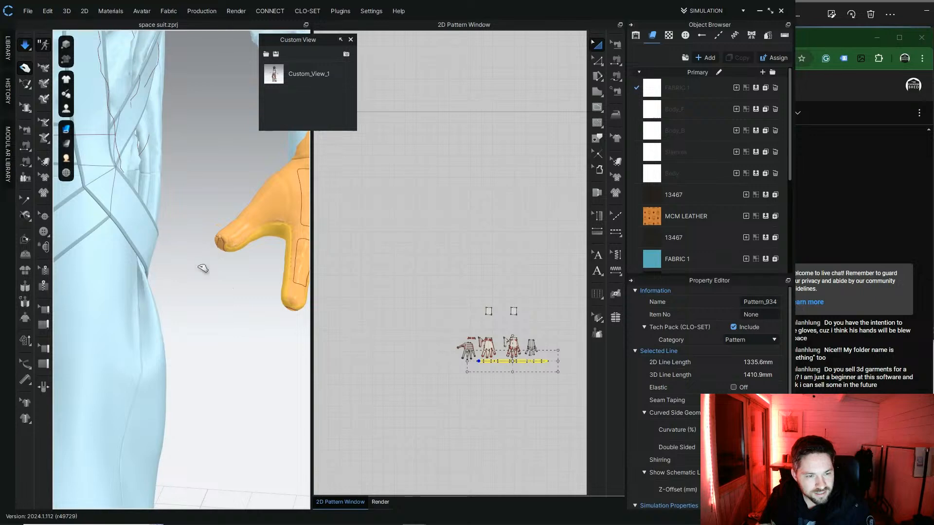
{"action": "left_click_drag", "start_coordinate": [203, 268], "coordinate": [211, 287]}
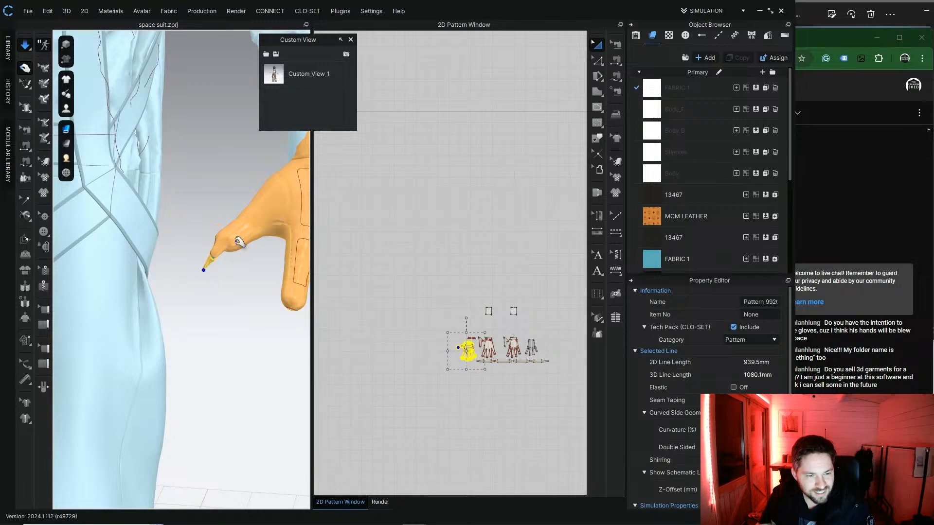
Step: Tug the glove fabric around the little finger and its neighbouring gap up towards the wrist to straighten the finger
{"action": "mouse_move", "coordinate": [198, 223]}
{"action": "right_mouse_down"}
{"action": "mouse_move", "coordinate": [180, 232]}
{"action": "mouse_move", "coordinate": [198, 237]}
{"action": "right_mouse_up"}
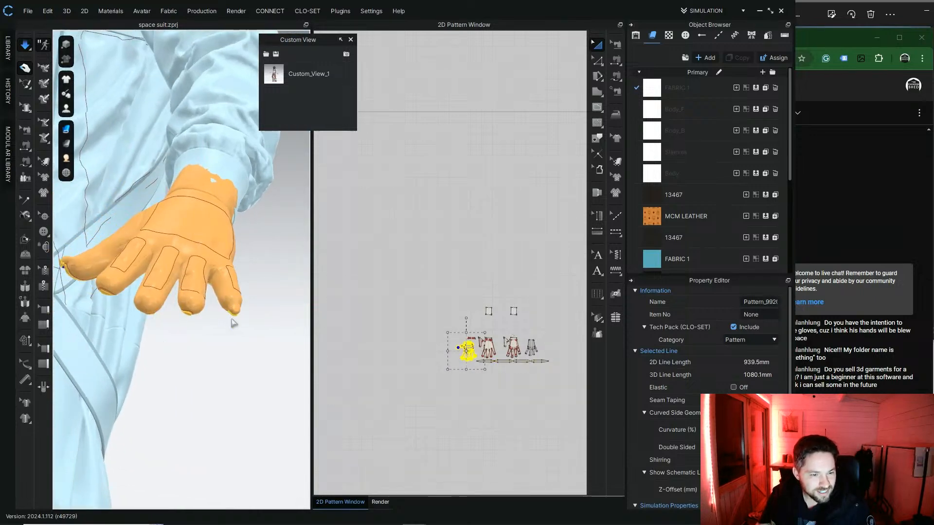
{"action": "right_click_drag", "start_coordinate": [242, 308], "coordinate": [210, 313]}
{"action": "left_click", "coordinate": [198, 193]}
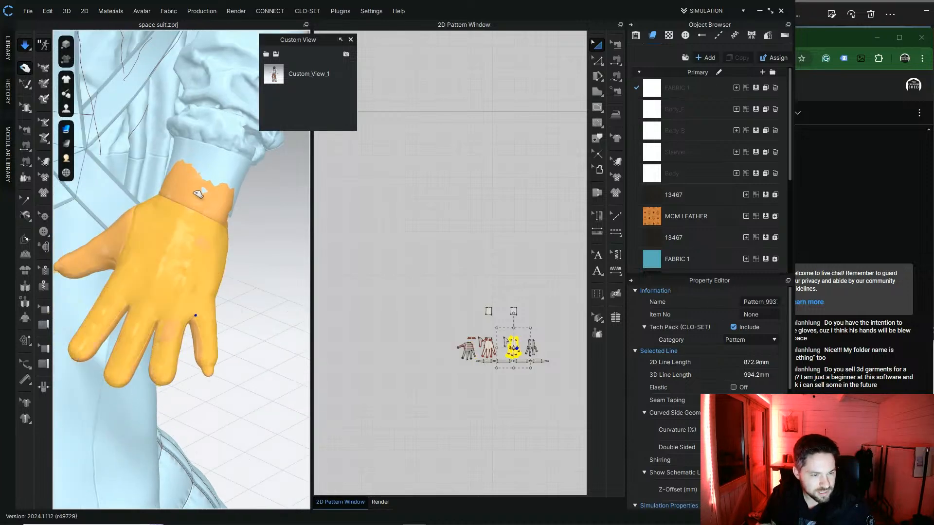
{"action": "left_click_drag", "start_coordinate": [200, 159], "coordinate": [202, 146]}
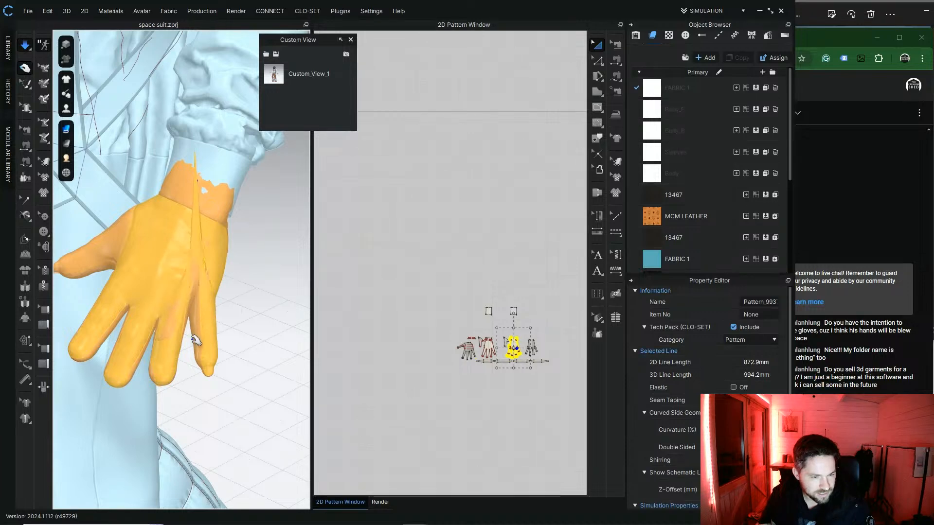
{"action": "left_click", "coordinate": [201, 302]}
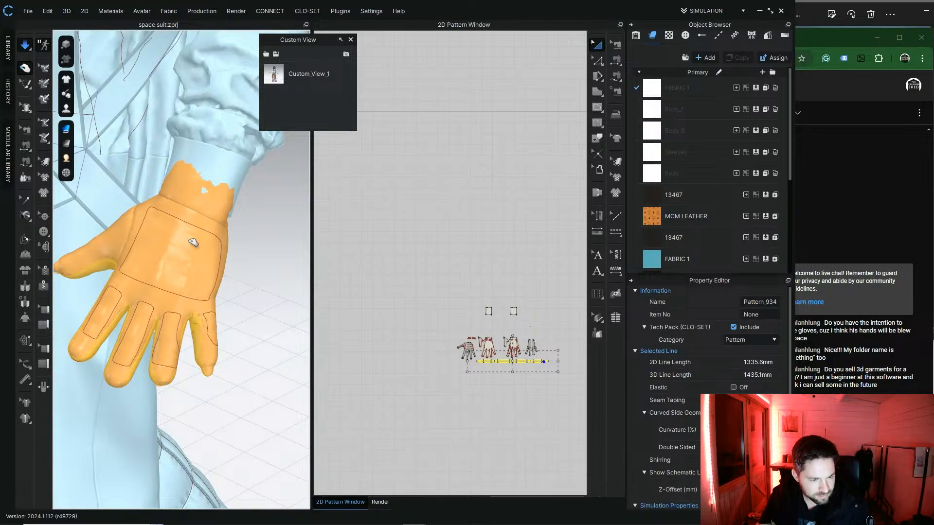
{"action": "left_click_drag", "start_coordinate": [214, 331], "coordinate": [209, 247]}
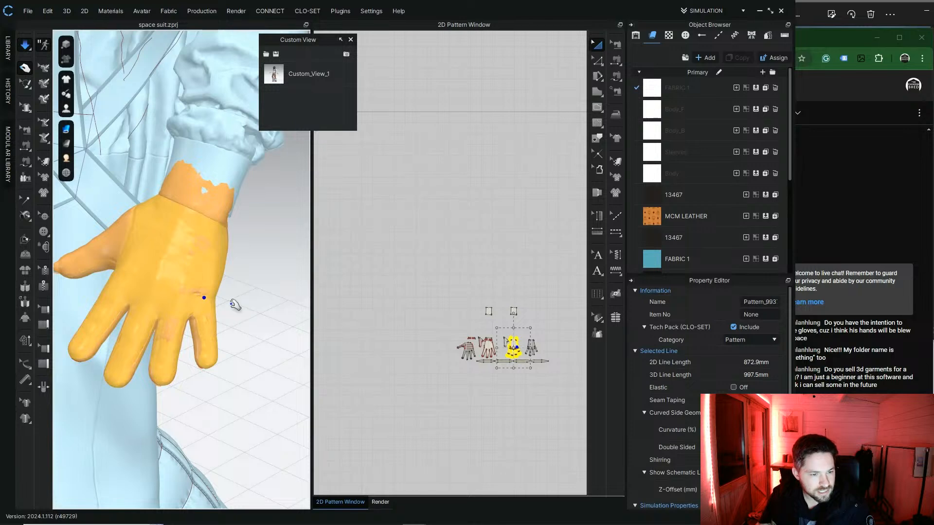
Step: Pull the thumb panel up towards the wrist and adjust the fabric on the underside of the thumb
{"action": "right_click_drag", "start_coordinate": [243, 297], "coordinate": [247, 342]}
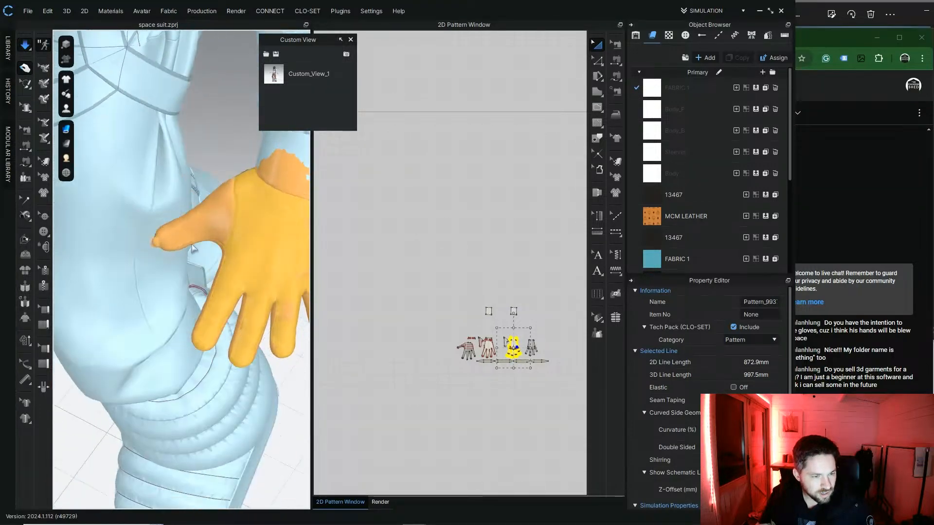
{"action": "left_click", "coordinate": [280, 188]}
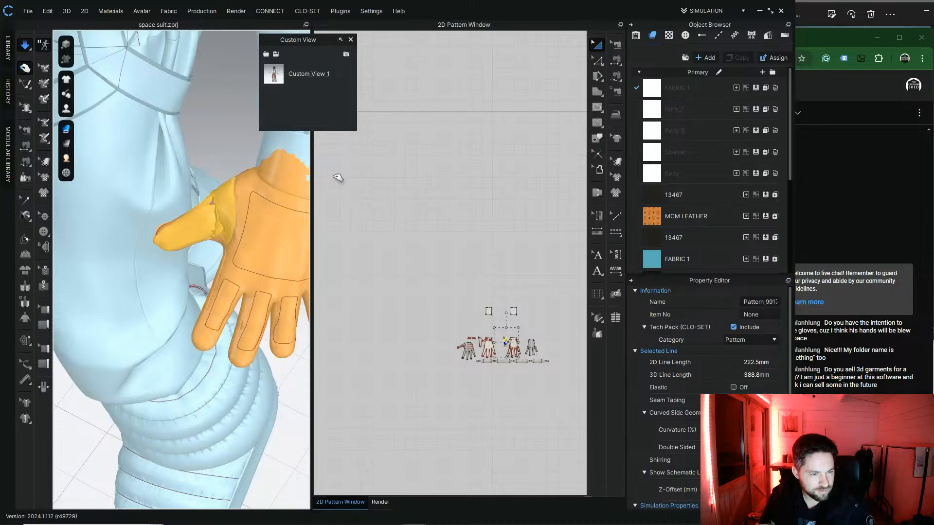
{"action": "right_click_drag", "start_coordinate": [194, 232], "coordinate": [222, 161]}
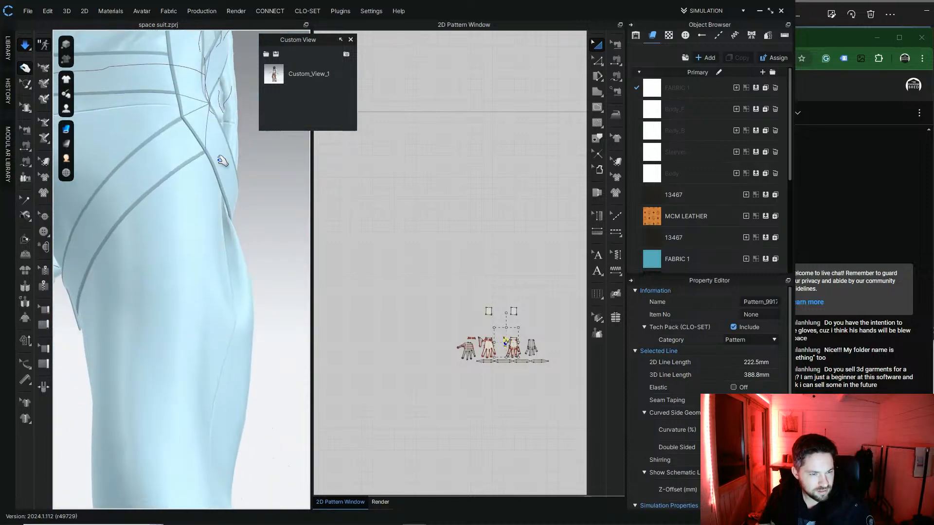
{"action": "middle_click_drag", "start_coordinate": [222, 161], "coordinate": [123, 403]}
{"action": "middle_click_drag", "start_coordinate": [244, 398], "coordinate": [219, 351]}
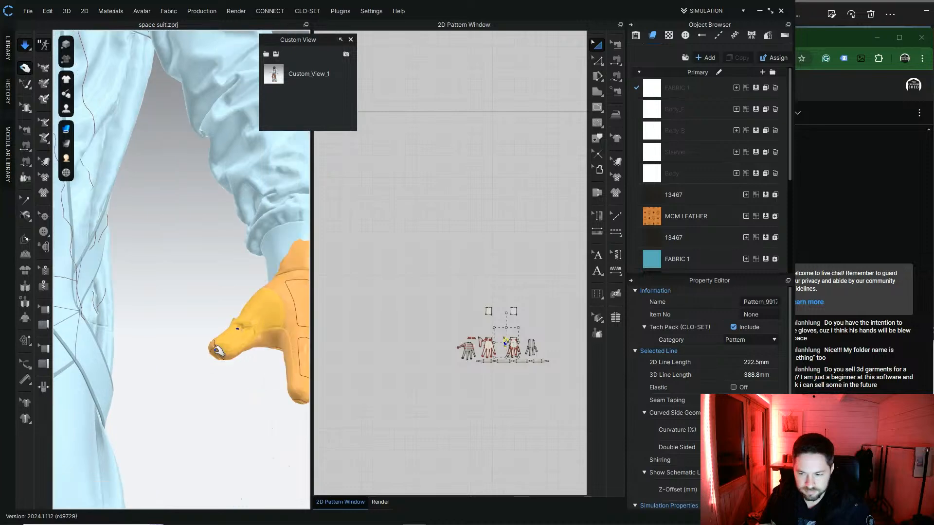
{"action": "right_click_drag", "start_coordinate": [217, 352], "coordinate": [248, 303]}
{"action": "left_click", "coordinate": [262, 309]}
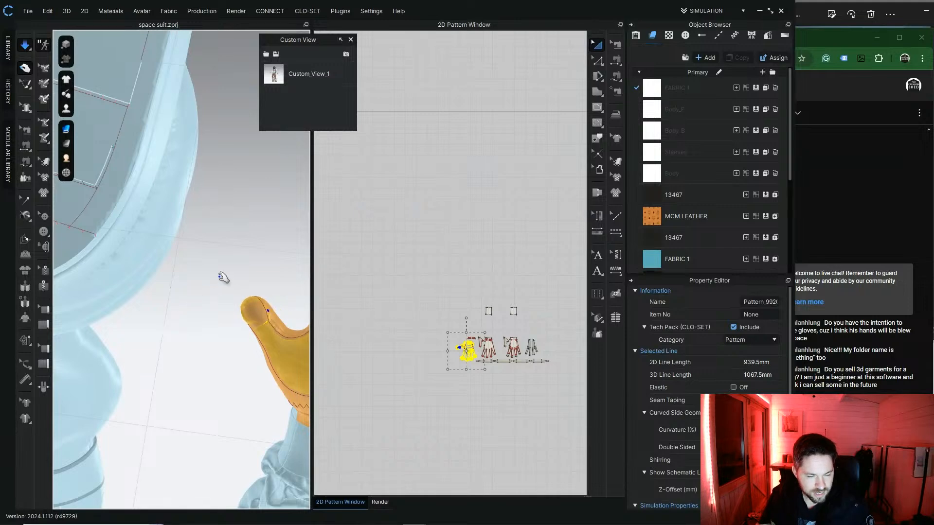
{"action": "left_click", "coordinate": [242, 250]}
{"action": "right_click_drag", "start_coordinate": [242, 250], "coordinate": [203, 311]}
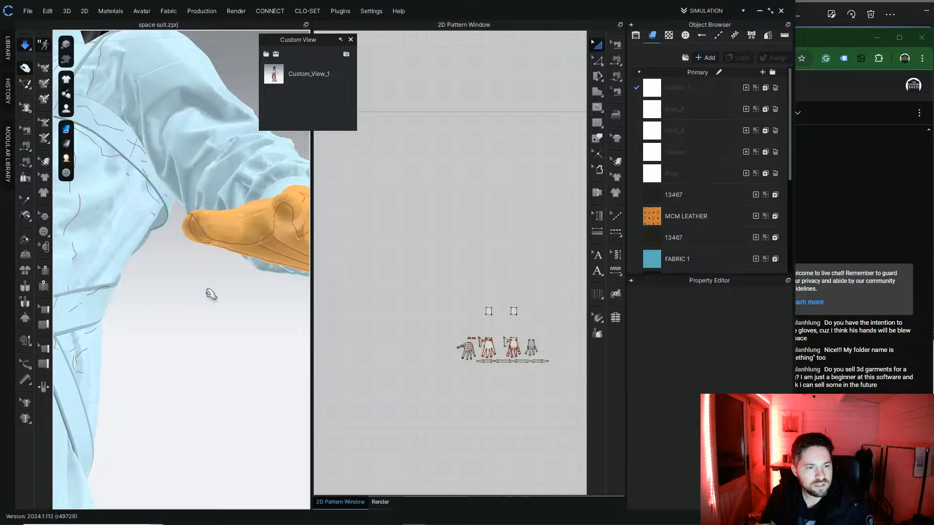
{"action": "scroll", "coordinate": [211, 293], "scroll_direction": "down", "scroll_amount": 3}
{"action": "right_click_drag", "start_coordinate": [212, 294], "coordinate": [236, 306]}
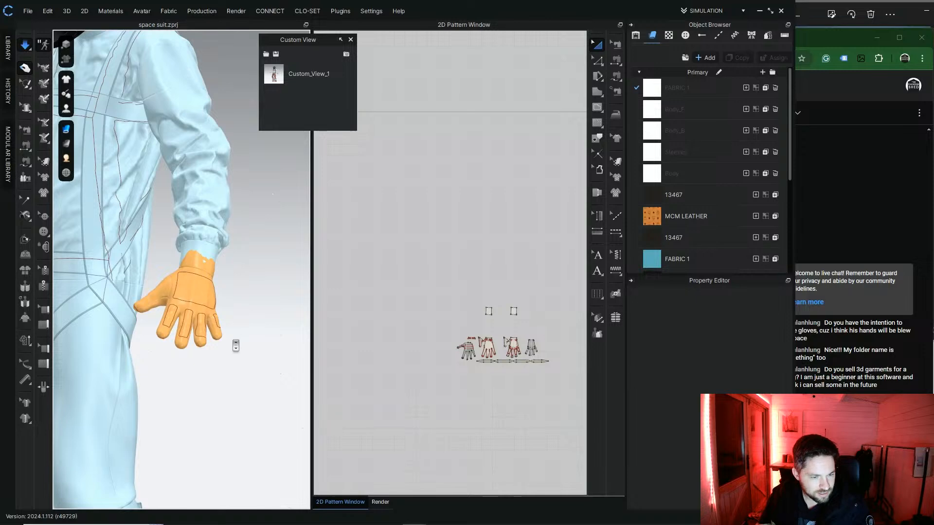
Step: Pull the ring finger's fabric up and across towards the thumb side to even out the distorted patch outline
{"action": "scroll", "coordinate": [229, 338], "scroll_direction": "up", "scroll_amount": 3}
{"action": "scroll", "coordinate": [229, 335], "scroll_direction": "down", "scroll_amount": 2}
{"action": "scroll", "coordinate": [244, 323], "scroll_direction": "up", "scroll_amount": 4}
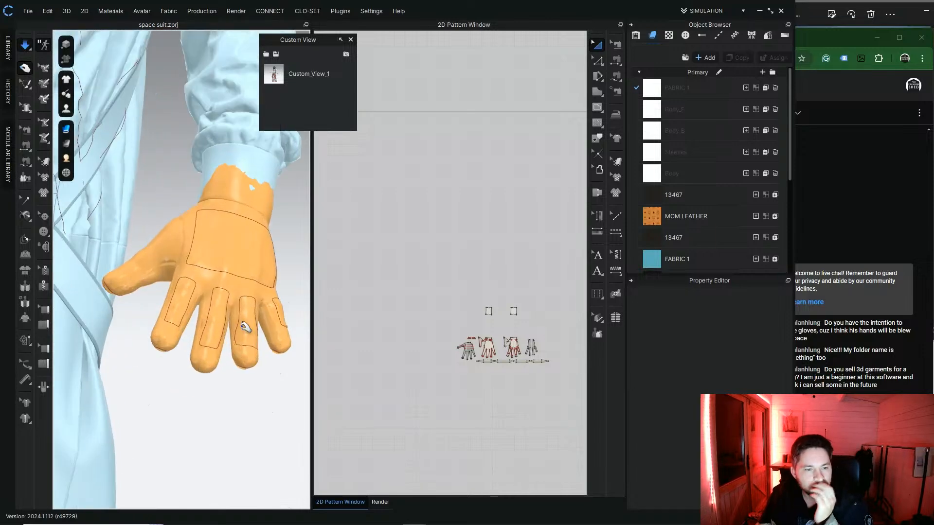
{"action": "right_click_drag", "start_coordinate": [172, 312], "coordinate": [153, 305]}
{"action": "right_click_drag", "start_coordinate": [249, 318], "coordinate": [258, 328]}
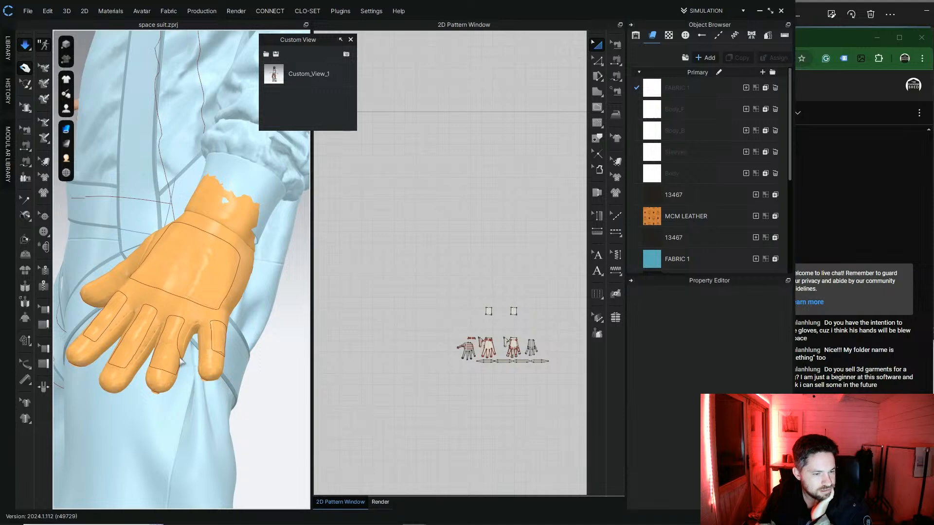
{"action": "left_click", "coordinate": [169, 275]}
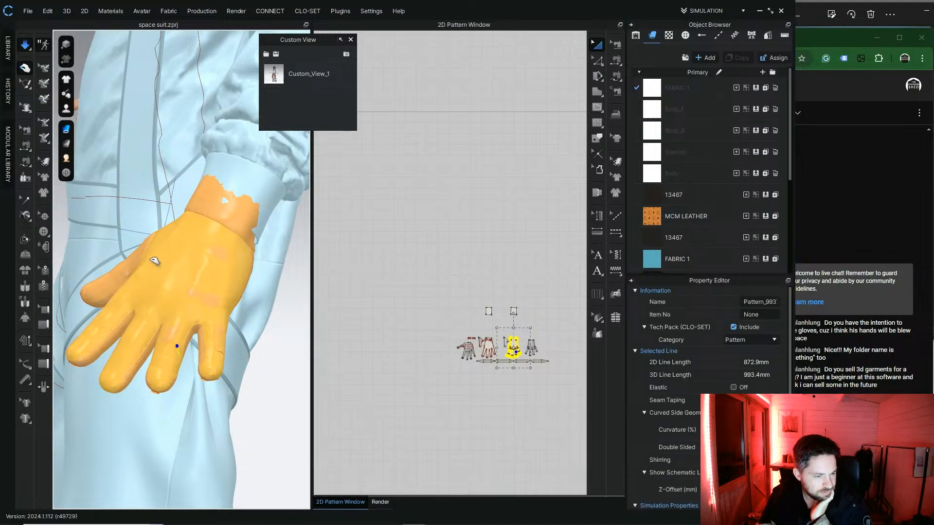
{"action": "left_click_drag", "start_coordinate": [150, 259], "coordinate": [141, 252]}
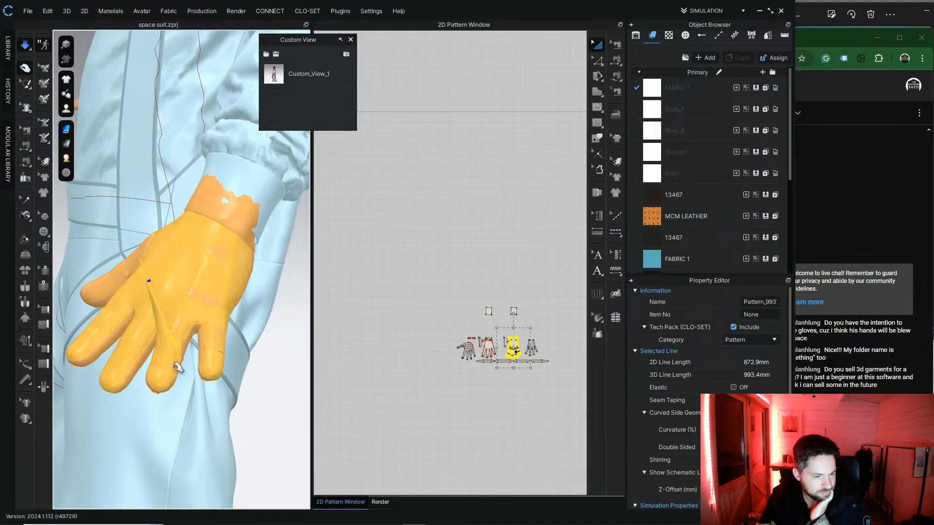
{"action": "left_click_drag", "start_coordinate": [176, 366], "coordinate": [77, 254]}
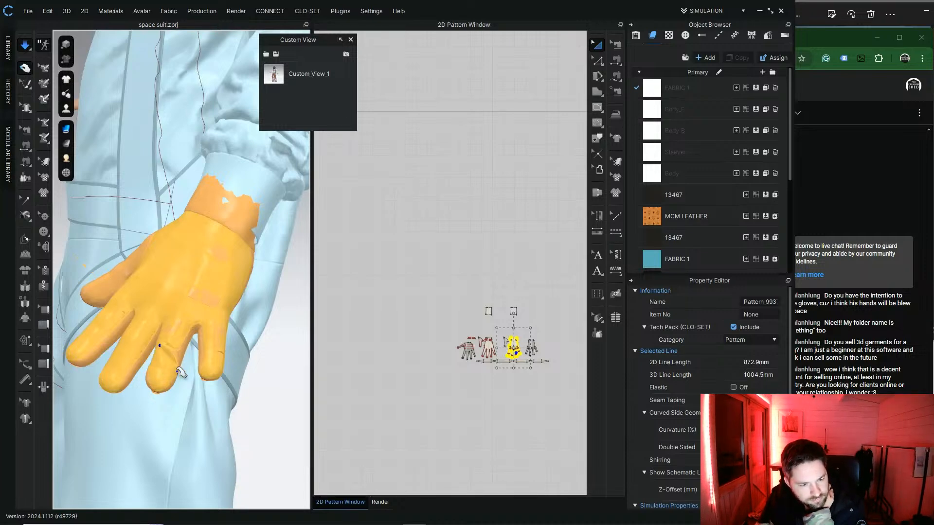
{"action": "left_click_drag", "start_coordinate": [121, 316], "coordinate": [120, 316]}
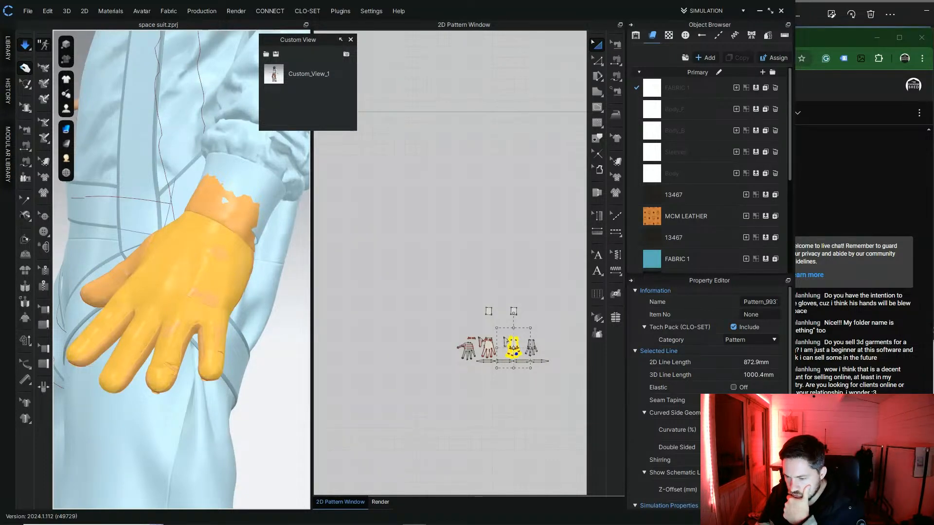
Step: Switch to the YouTube Studio live stream to check the chat, and return to CLO
{"action": "key", "text": "alt+Tab"}
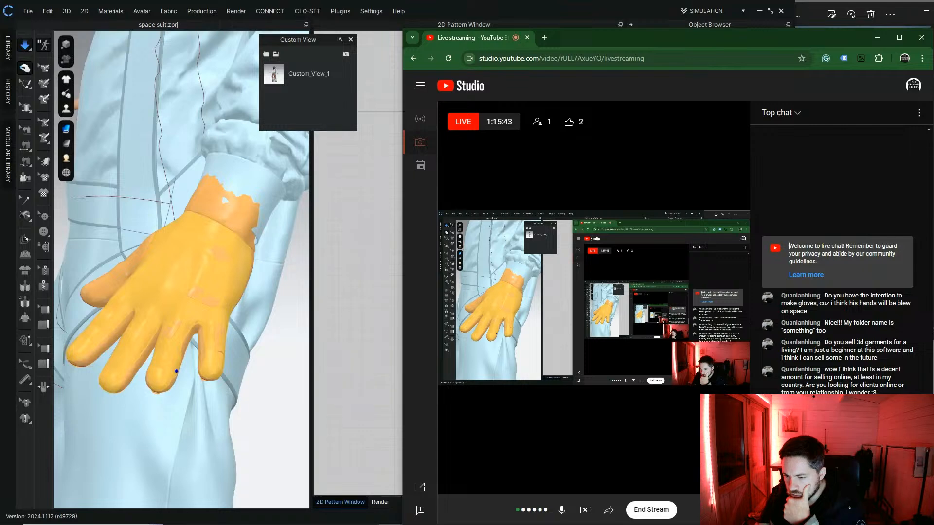
{"action": "left_click", "coordinate": [294, 347]}
{"action": "left_click", "coordinate": [268, 333]}
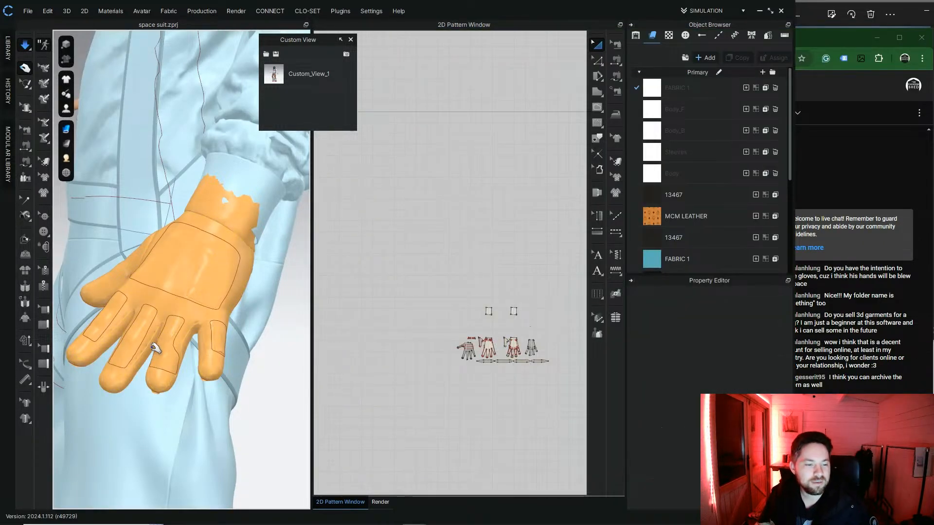
Step: Tug the ring finger's fabric up towards the knuckles and back along the finger, and stop the simulation
{"action": "middle_click_drag", "start_coordinate": [152, 344], "coordinate": [208, 361]}
{"action": "mouse_move", "coordinate": [221, 359]}
{"action": "right_mouse_down"}
{"action": "mouse_move", "coordinate": [221, 344]}
{"action": "mouse_move", "coordinate": [236, 360]}
{"action": "right_mouse_up"}
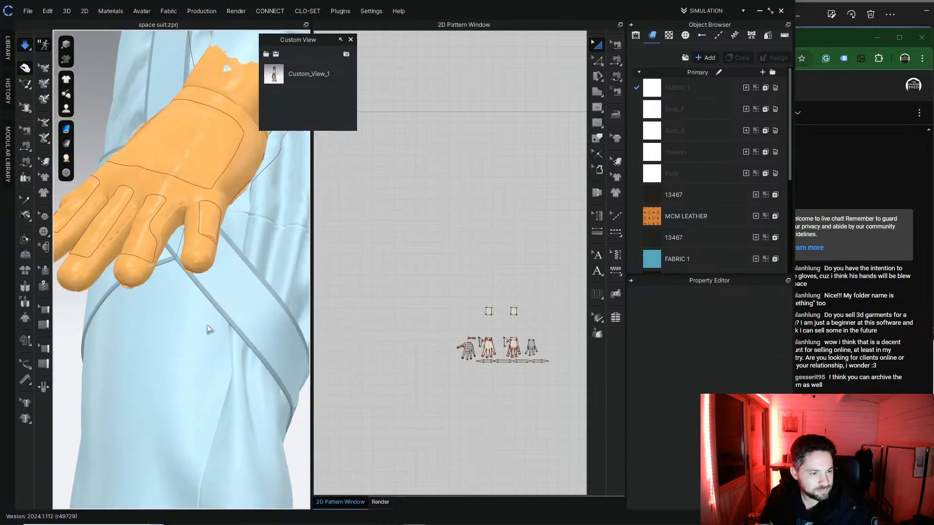
{"action": "right_click_drag", "start_coordinate": [208, 329], "coordinate": [196, 330]}
{"action": "left_click", "coordinate": [187, 295]}
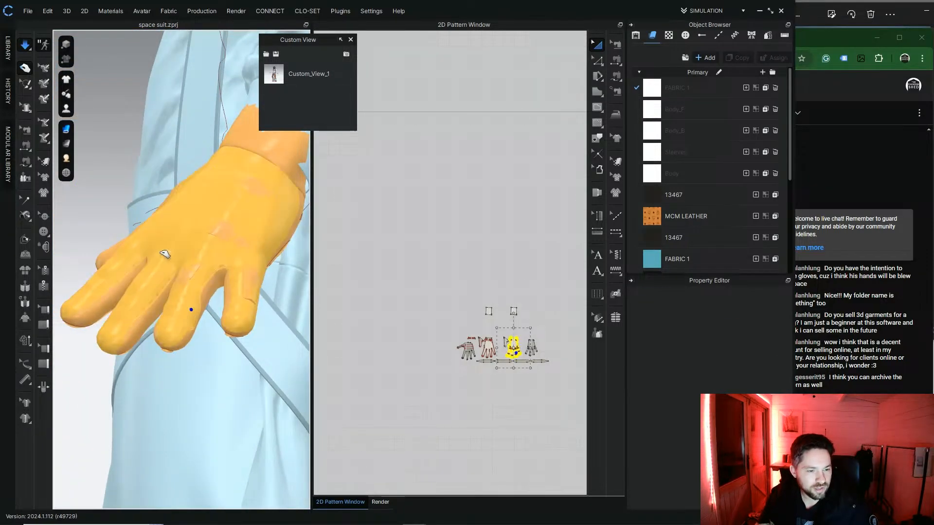
{"action": "left_click_drag", "start_coordinate": [163, 249], "coordinate": [154, 226]}
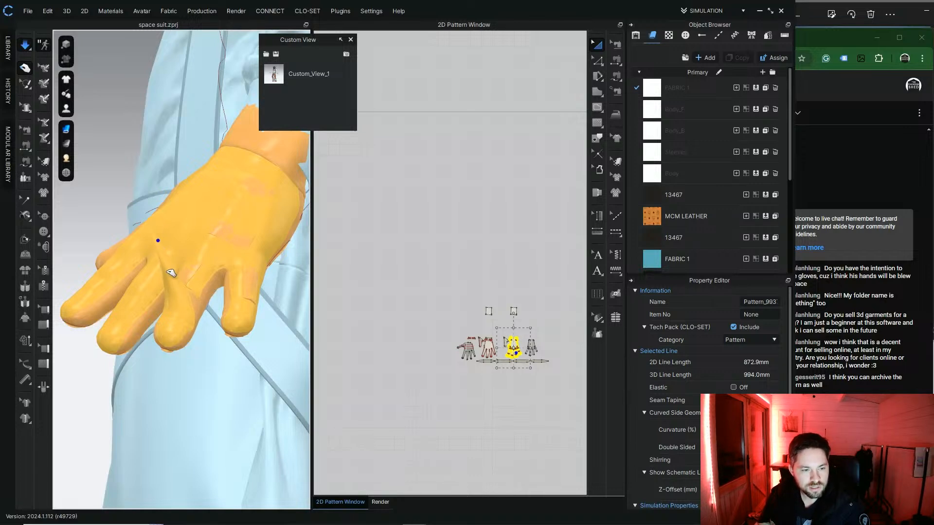
{"action": "left_click_drag", "start_coordinate": [182, 293], "coordinate": [196, 305]}
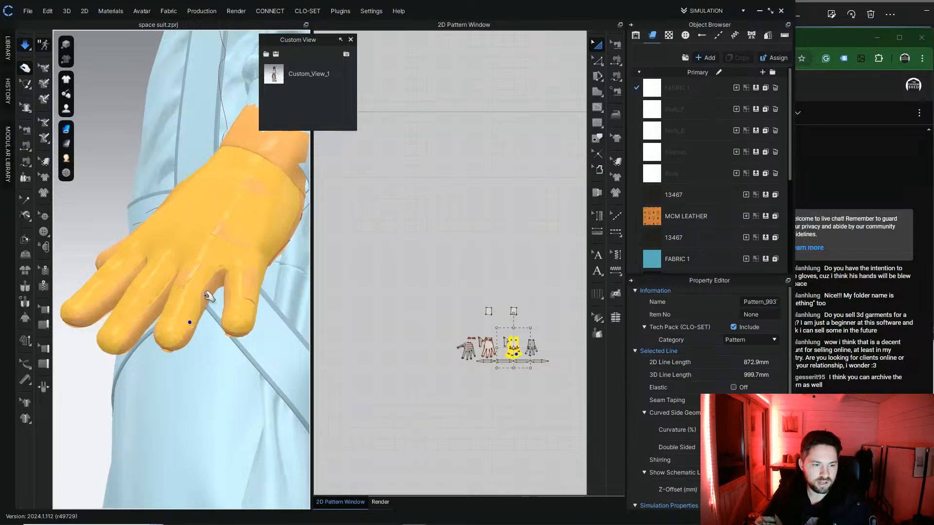
{"action": "key", "text": "space"}
Step: Run the simulation again to settle the ring finger's patch while viewing the hand pattern, and stop it
{"action": "right_click_drag", "start_coordinate": [195, 251], "coordinate": [243, 308]}
{"action": "left_click", "coordinate": [246, 288]}
{"action": "scroll", "coordinate": [248, 288], "scroll_direction": "down", "scroll_amount": 3}
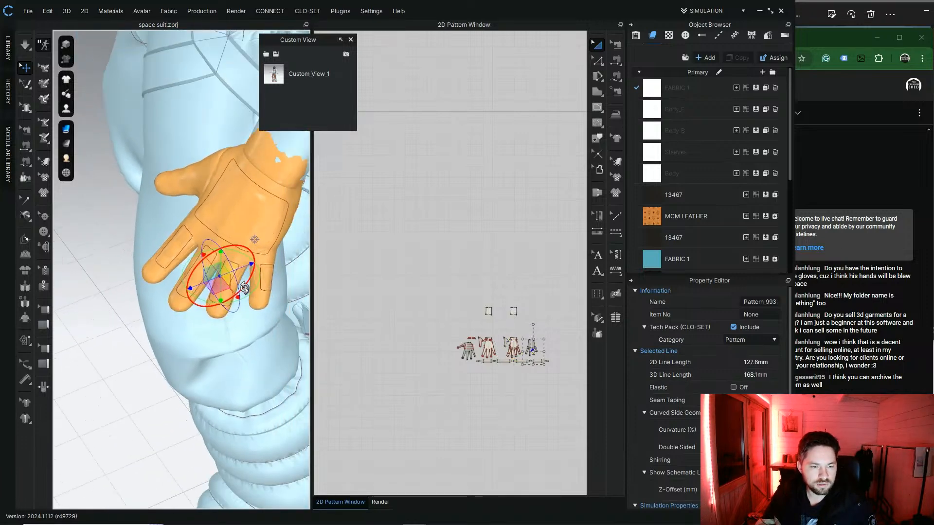
{"action": "left_click", "coordinate": [25, 46]}
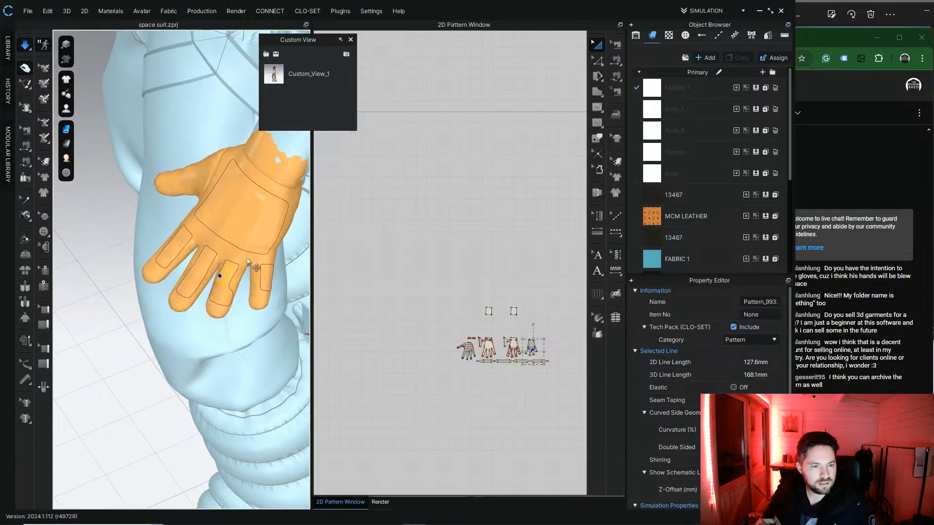
{"action": "left_click", "coordinate": [527, 330]}
{"action": "scroll", "coordinate": [492, 373], "scroll_direction": "up", "scroll_amount": 10}
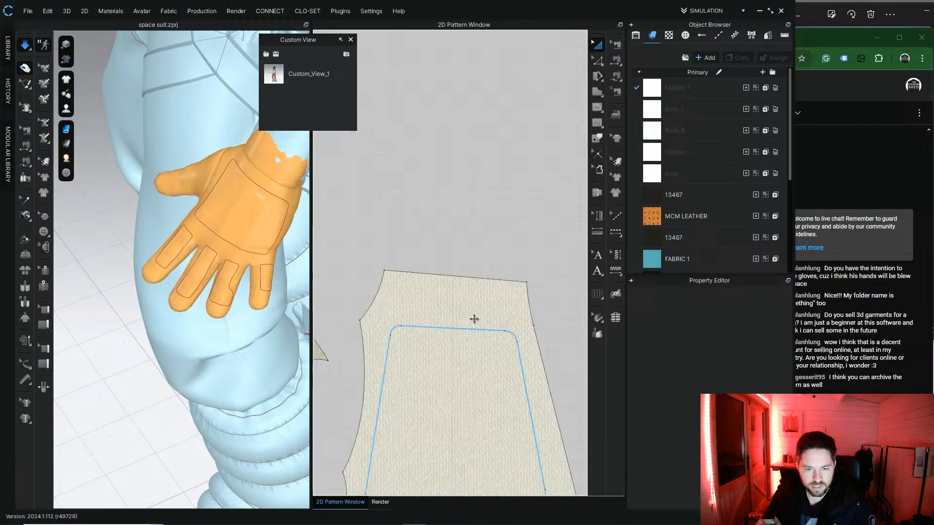
{"action": "scroll", "coordinate": [443, 268], "scroll_direction": "down", "scroll_amount": 3}
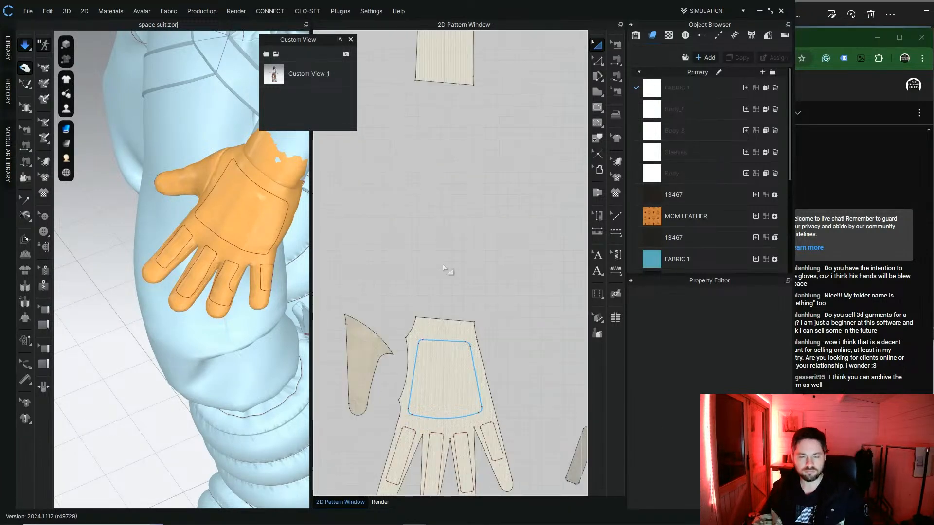
{"action": "middle_click_drag", "start_coordinate": [422, 315], "coordinate": [436, 212]}
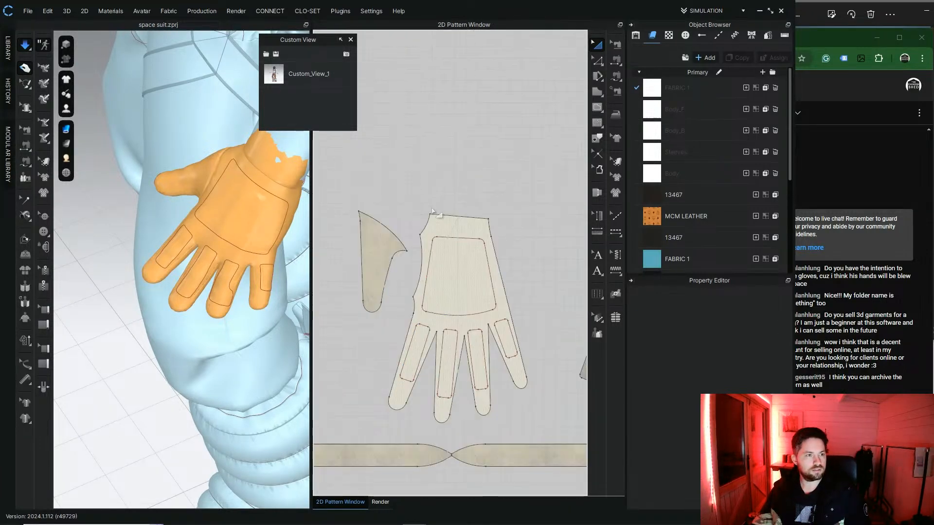
{"action": "left_click", "coordinate": [21, 48]}
Step: Delete the four finger internal outlines from the hand pattern together with the four matching finger patch pieces
{"action": "scroll", "coordinate": [410, 194], "scroll_direction": "down", "scroll_amount": 5}
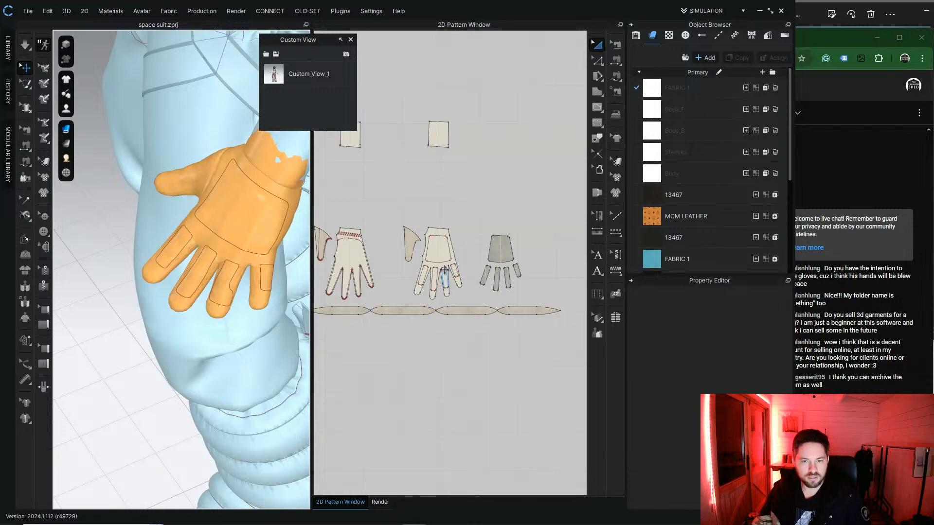
{"action": "scroll", "coordinate": [422, 278], "scroll_direction": "up", "scroll_amount": 4}
{"action": "left_click", "coordinate": [417, 263]}
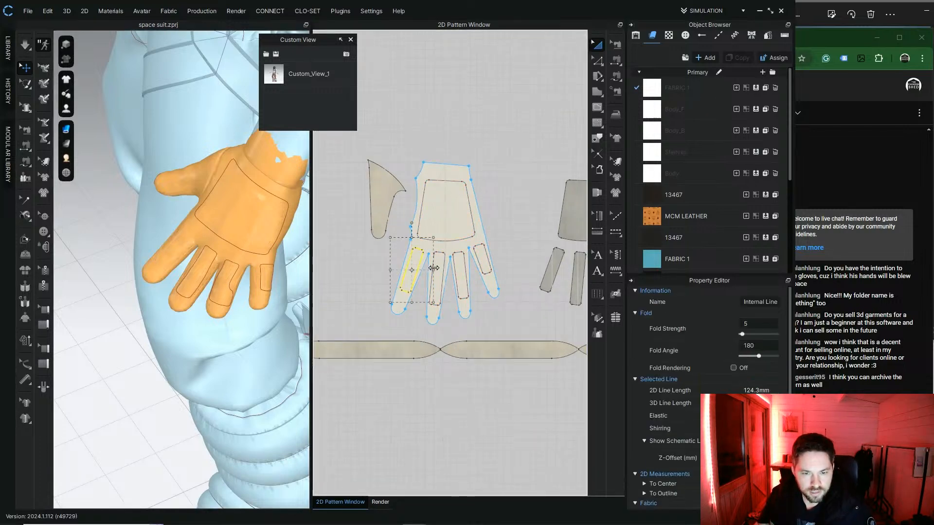
{"action": "left_click", "coordinate": [443, 267], "text": "shift"}
{"action": "left_click", "coordinate": [459, 266], "text": "shift"}
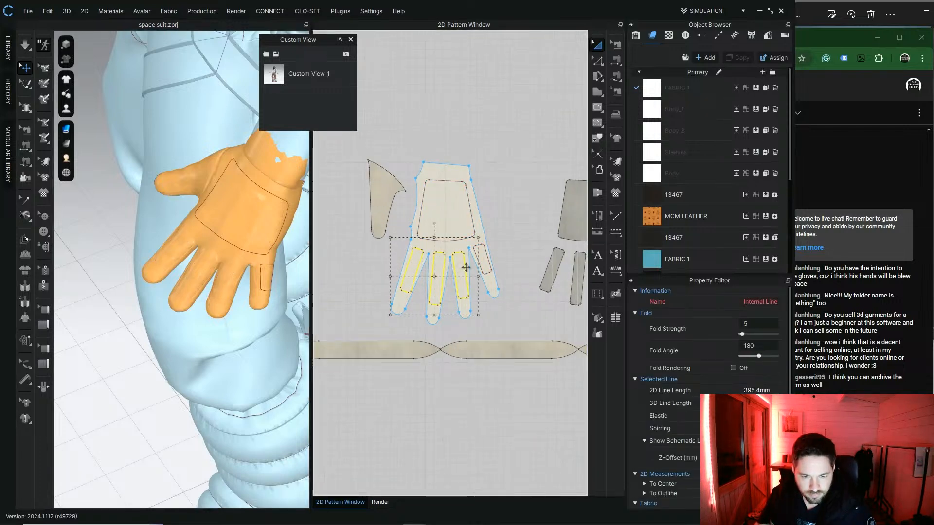
{"action": "left_click", "coordinate": [480, 262], "text": "shift"}
{"action": "middle_click_drag", "start_coordinate": [554, 261], "coordinate": [446, 271]}
{"action": "left_click", "coordinate": [446, 273], "text": "shift"}
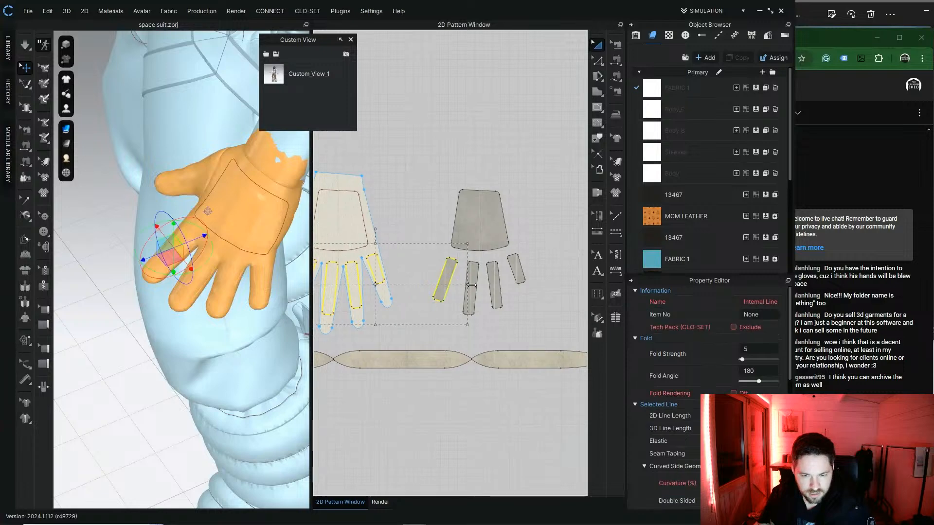
{"action": "left_click", "coordinate": [471, 281], "text": "shift"}
{"action": "left_click", "coordinate": [493, 283], "text": "shift"}
{"action": "left_click", "coordinate": [516, 268], "text": "shift"}
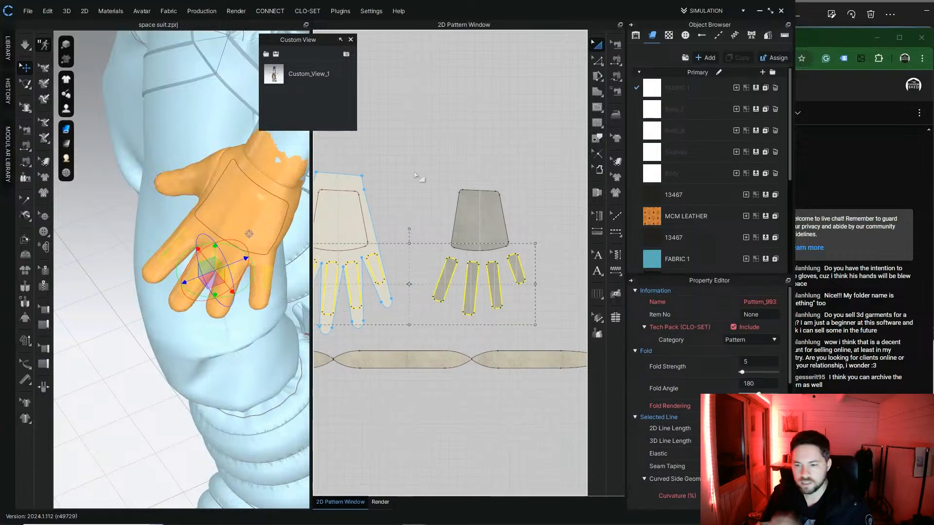
{"action": "key", "text": "Delete"}
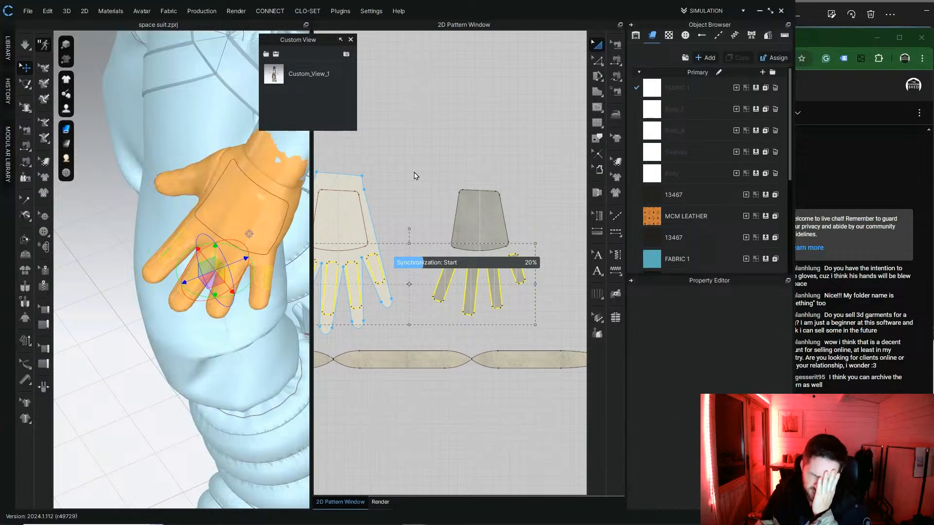
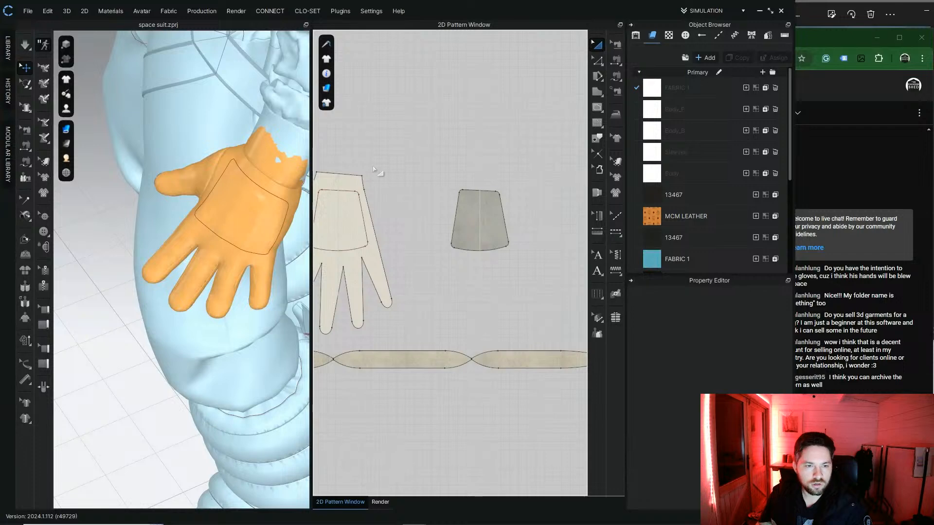
Step: Examine the glove on the suit from several angles and check where the trapezoid panel sits on the hand
{"action": "right_click_drag", "start_coordinate": [263, 190], "coordinate": [283, 224]}
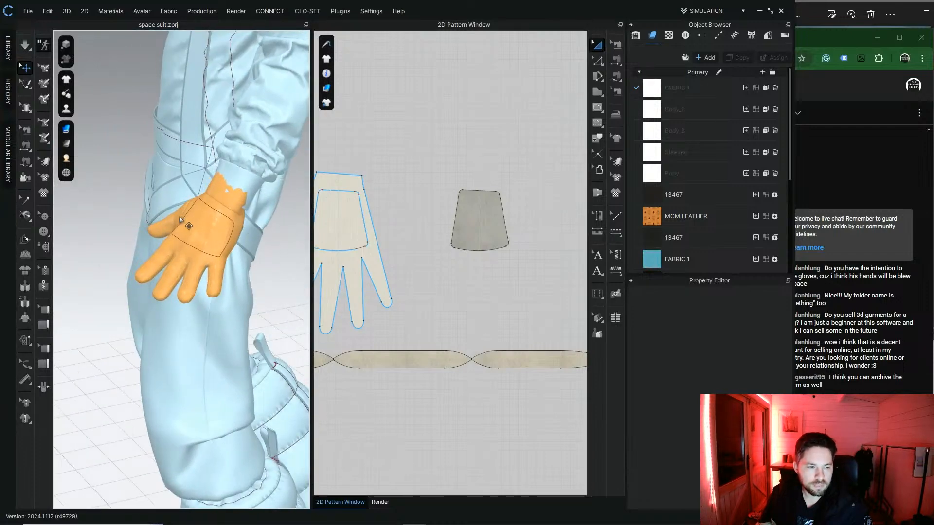
{"action": "scroll", "coordinate": [204, 226], "scroll_direction": "down", "scroll_amount": 5}
{"action": "right_click_drag", "start_coordinate": [196, 193], "coordinate": [279, 193]}
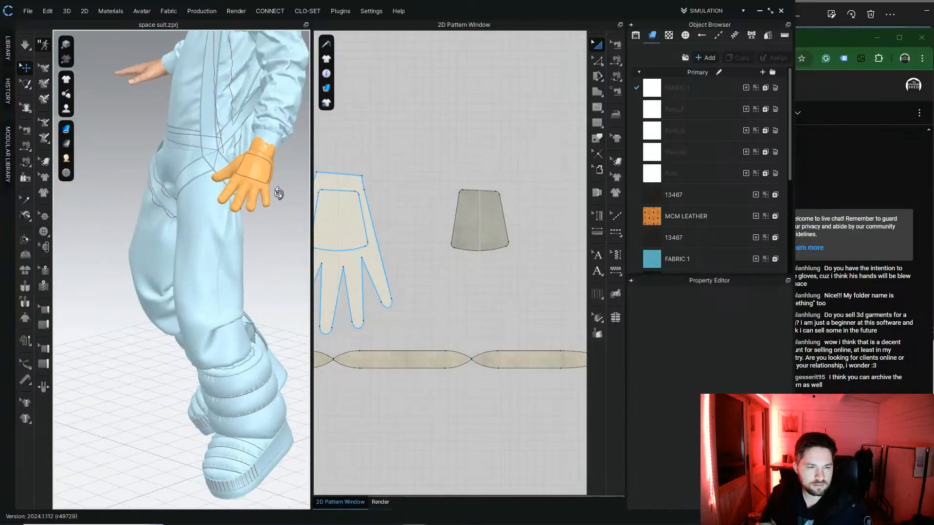
{"action": "scroll", "coordinate": [283, 196], "scroll_direction": "up", "scroll_amount": 4}
{"action": "middle_click_drag", "start_coordinate": [283, 196], "coordinate": [231, 261]}
{"action": "scroll", "coordinate": [240, 212], "scroll_direction": "up", "scroll_amount": 1}
{"action": "scroll", "coordinate": [241, 213], "scroll_direction": "up", "scroll_amount": 2}
{"action": "middle_click_drag", "start_coordinate": [241, 212], "coordinate": [209, 286]}
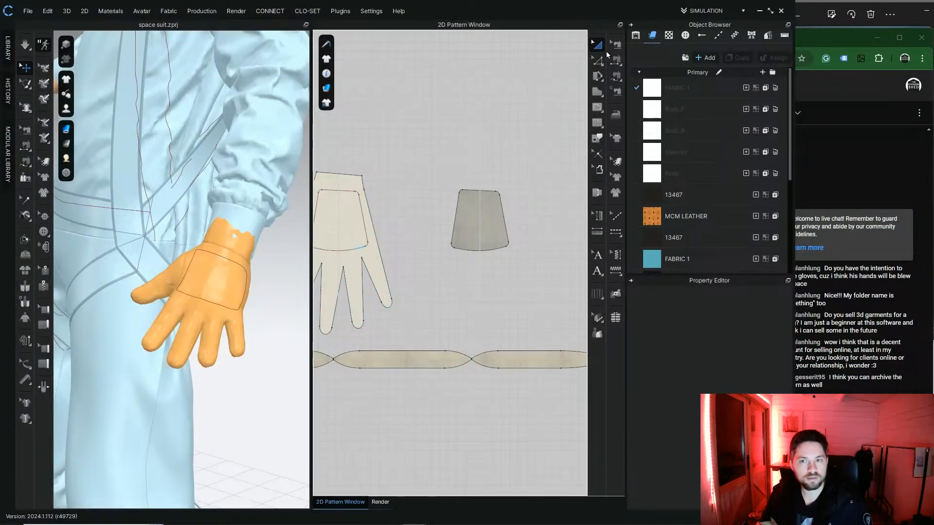
{"action": "left_click", "coordinate": [598, 45]}
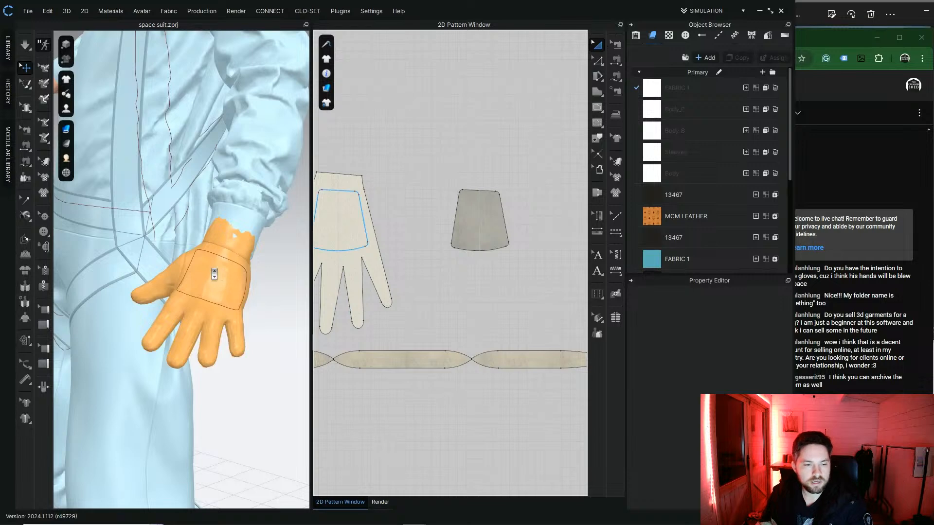
{"action": "right_click_drag", "start_coordinate": [219, 272], "coordinate": [222, 292]}
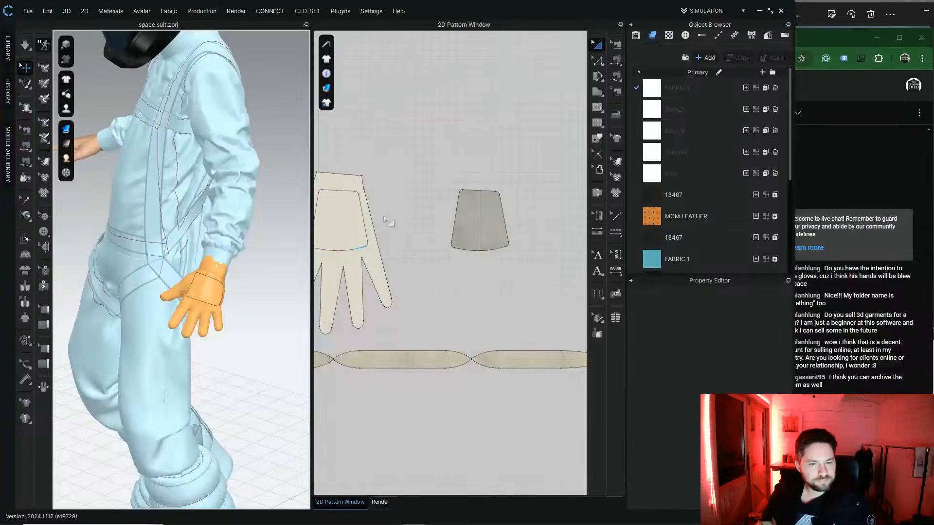
{"action": "left_click", "coordinate": [480, 221]}
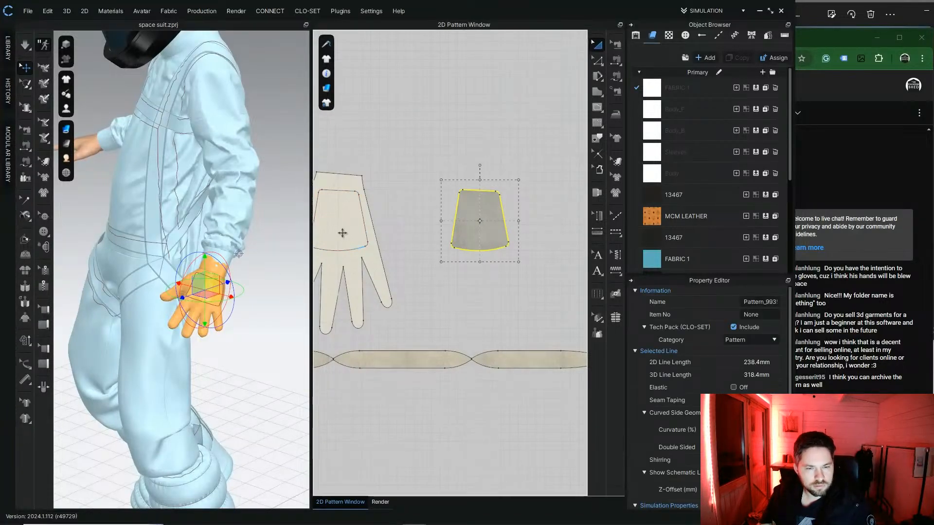
{"action": "left_click", "coordinate": [397, 260]}
Step: Delete the separate trapezoid panel piece and the zigzag-stitched wrist strip piece of the glove
{"action": "scroll", "coordinate": [398, 257], "scroll_direction": "down", "scroll_amount": 5}
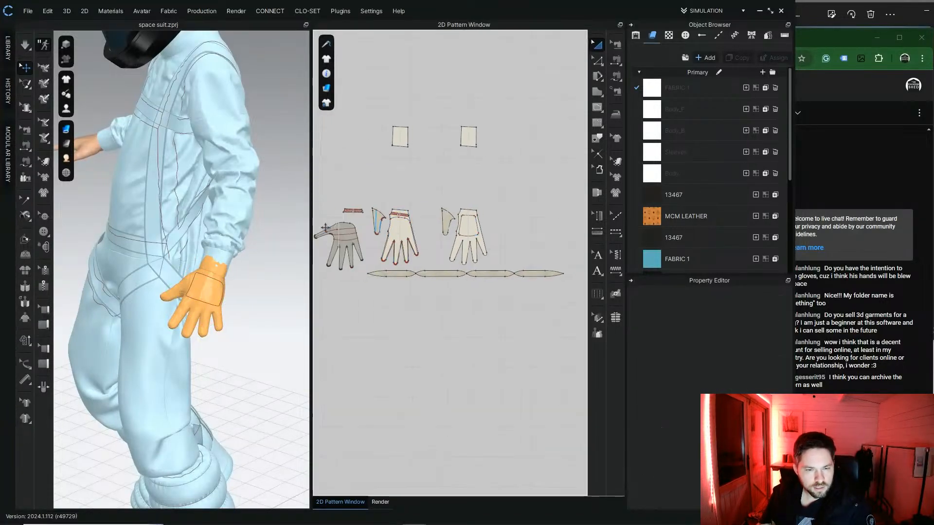
{"action": "scroll", "coordinate": [327, 226], "scroll_direction": "up", "scroll_amount": 5}
{"action": "left_click", "coordinate": [340, 228]}
{"action": "right_click_drag", "start_coordinate": [233, 265], "coordinate": [296, 160]}
{"action": "left_click", "coordinate": [280, 187]}
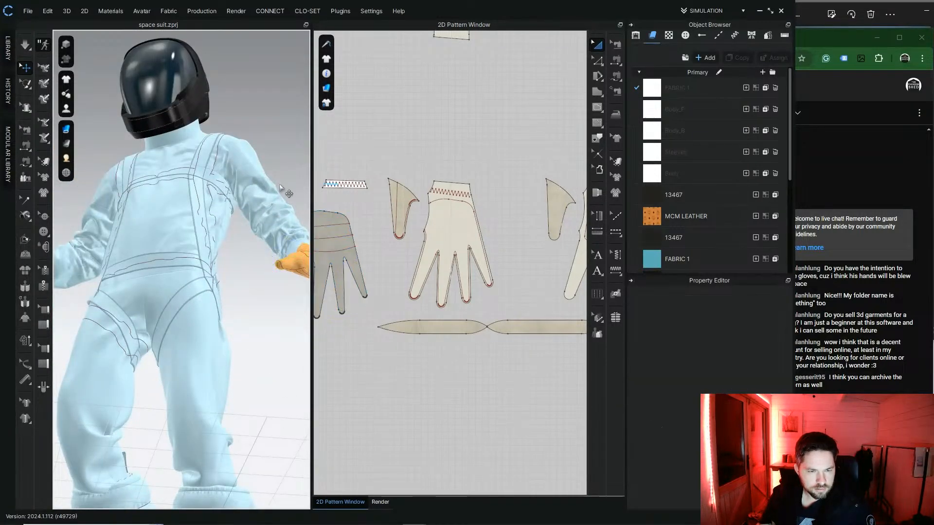
{"action": "middle_click_drag", "start_coordinate": [290, 159], "coordinate": [231, 215]}
{"action": "right_click_drag", "start_coordinate": [232, 215], "coordinate": [201, 277]}
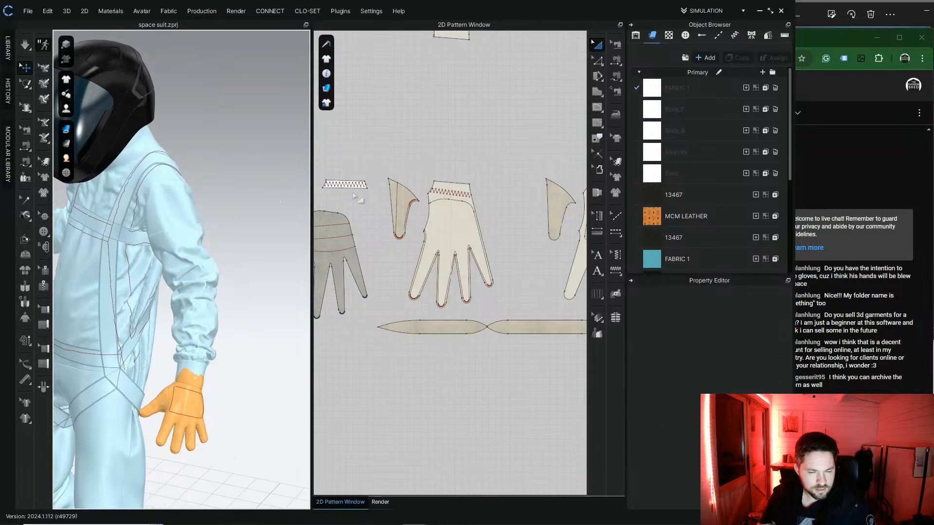
{"action": "scroll", "coordinate": [350, 184], "scroll_direction": "up", "scroll_amount": 2}
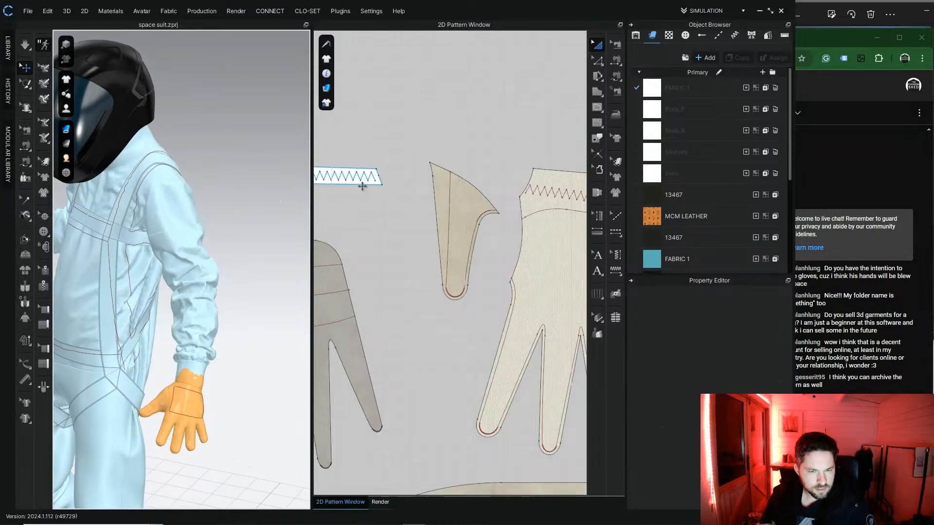
{"action": "left_click", "coordinate": [362, 186]}
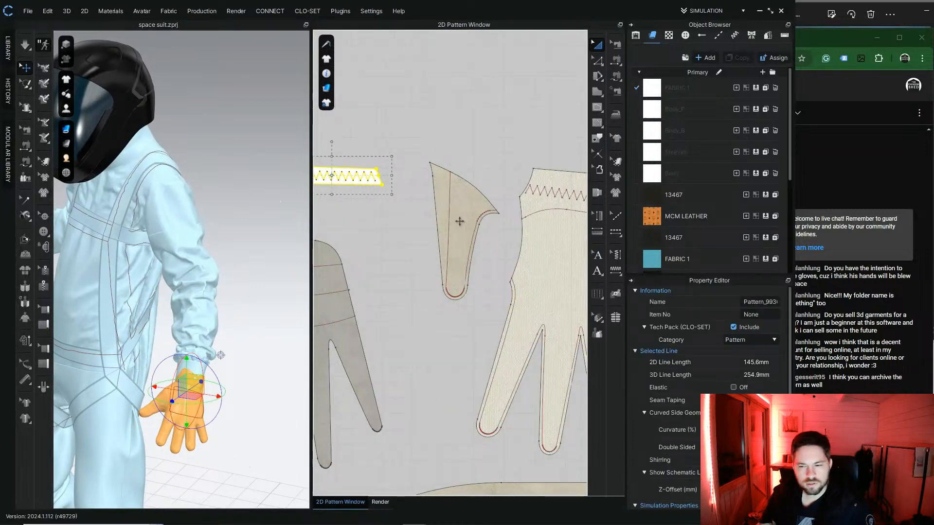
{"action": "key", "text": "Delete"}
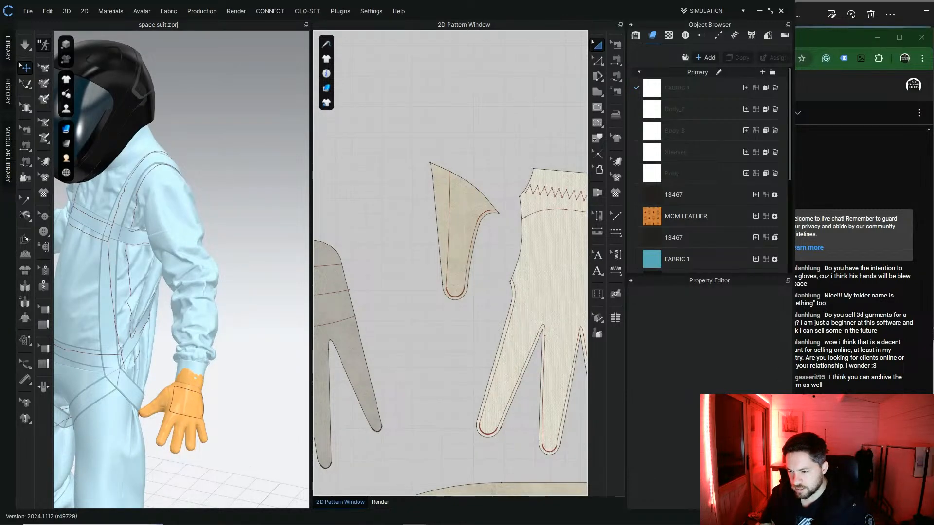
{"action": "left_click", "coordinate": [870, 382]}
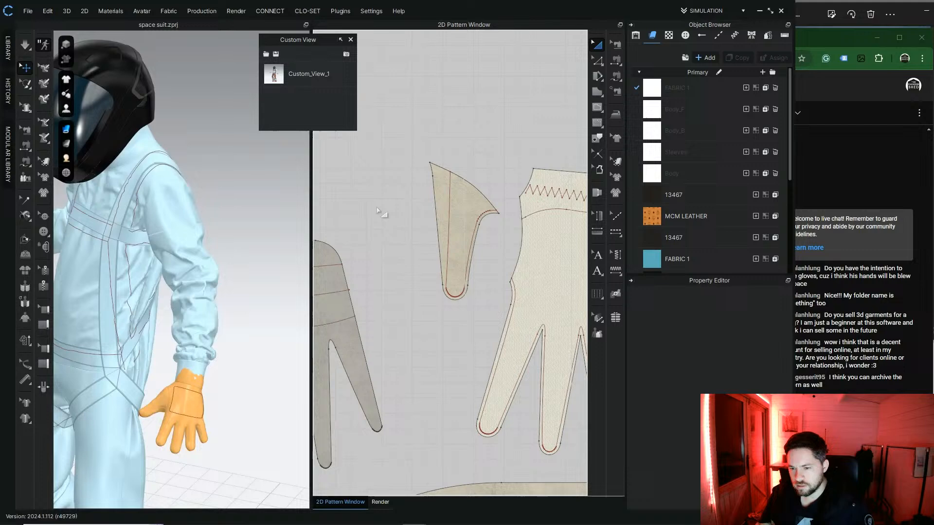
{"action": "left_click", "coordinate": [383, 213]}
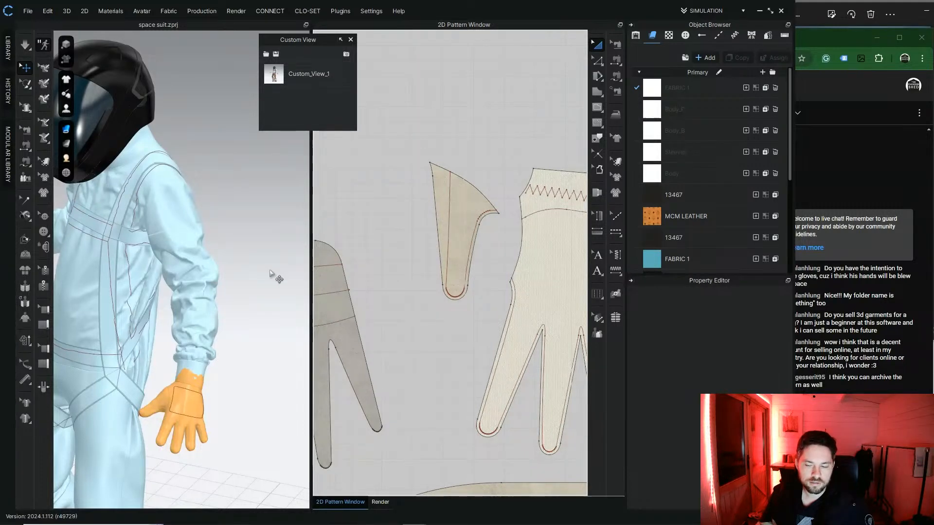
{"action": "right_click_drag", "start_coordinate": [254, 383], "coordinate": [470, 146]}
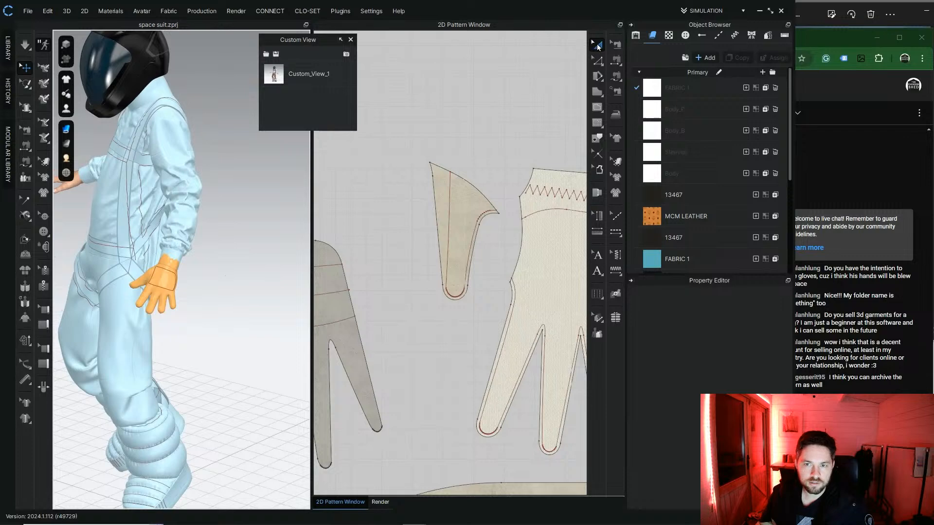
Step: Delete the trapezoid internal outline from the back-of-hand glove pattern
{"action": "left_click", "coordinate": [598, 45]}
{"action": "scroll", "coordinate": [171, 277], "scroll_direction": "up", "scroll_amount": 5}
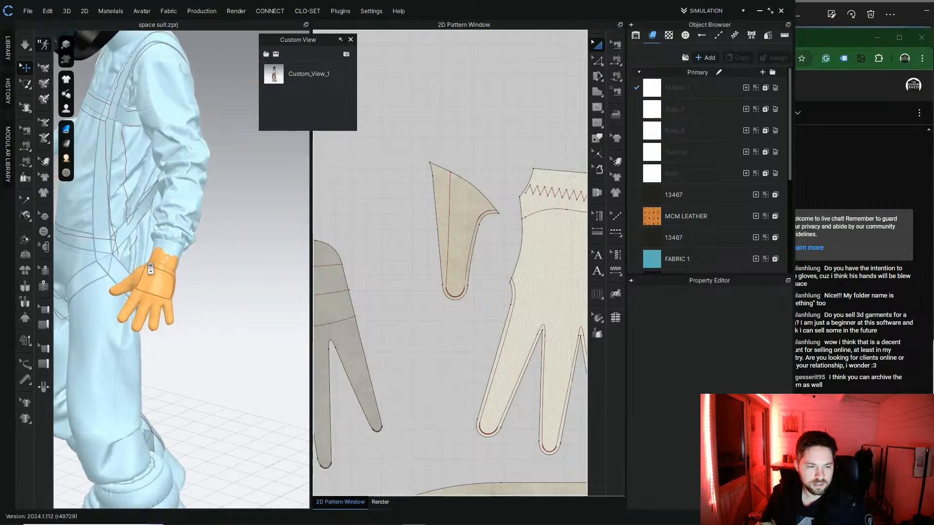
{"action": "scroll", "coordinate": [495, 246], "scroll_direction": "down", "scroll_amount": 5}
{"action": "scroll", "coordinate": [431, 238], "scroll_direction": "up", "scroll_amount": 5}
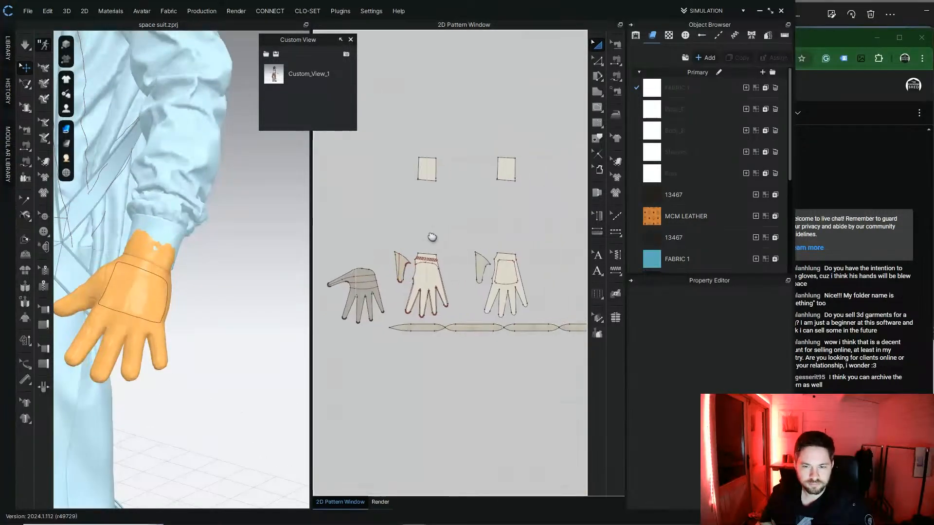
{"action": "left_click", "coordinate": [521, 260]}
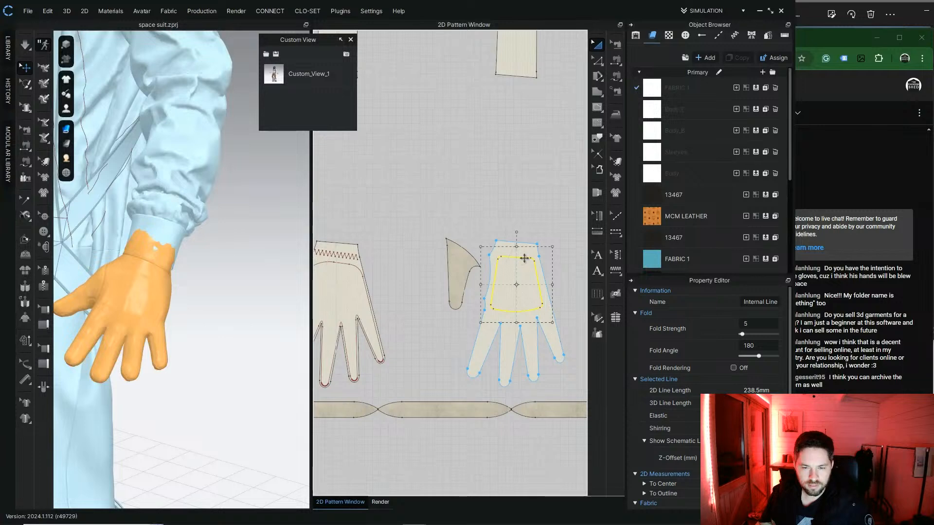
{"action": "left_click", "coordinate": [490, 226]}
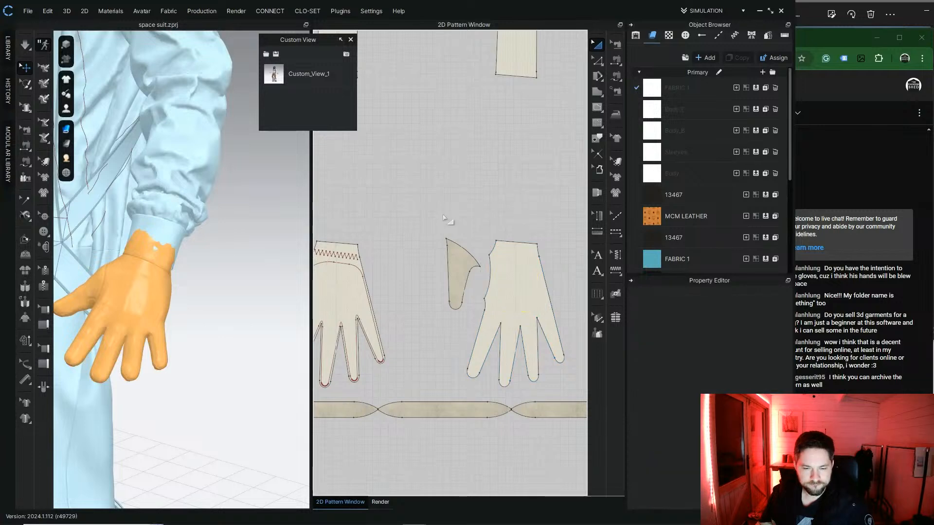
Step: Inspect the glove's pattern pieces and the physical properties of the MCM LEATHER fabric
{"action": "scroll", "coordinate": [428, 225], "scroll_direction": "down", "scroll_amount": 4}
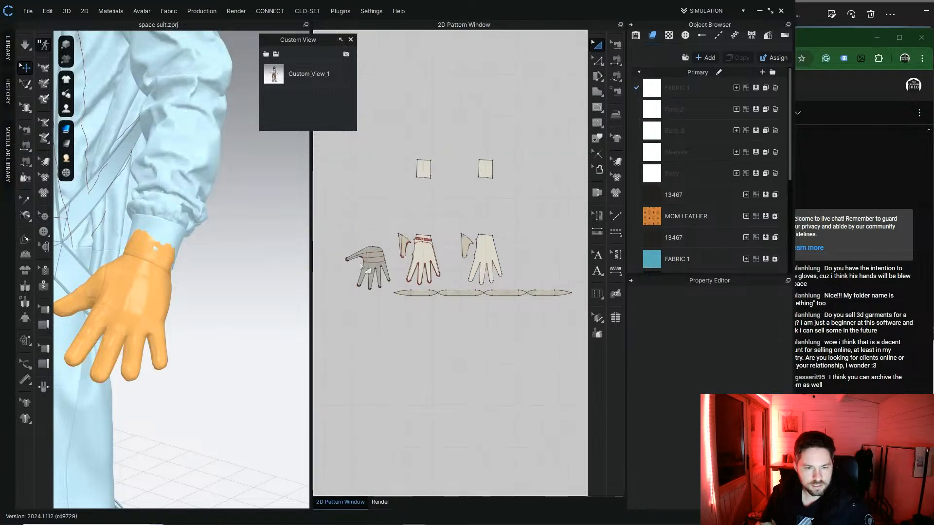
{"action": "left_click_drag", "start_coordinate": [395, 135], "coordinate": [571, 329]}
{"action": "left_click", "coordinate": [538, 214]}
{"action": "left_click", "coordinate": [486, 170]}
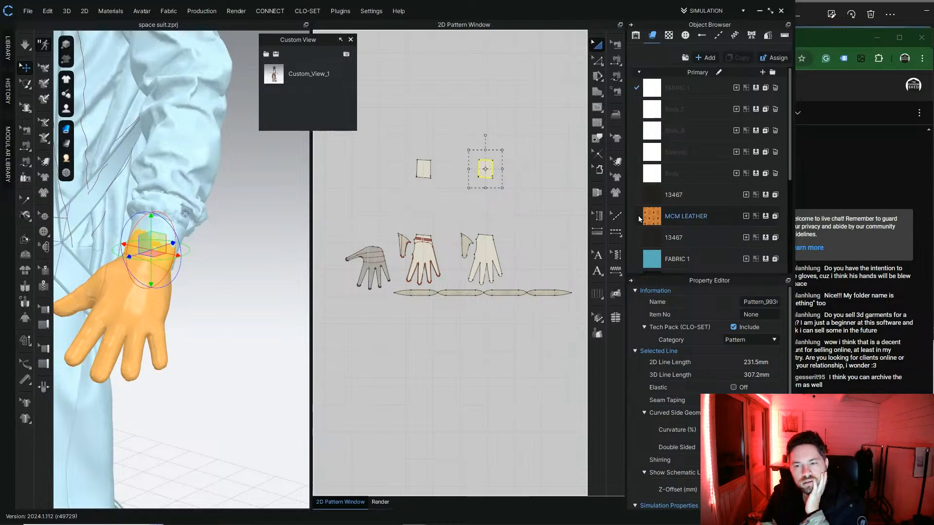
{"action": "left_click", "coordinate": [201, 284]}
{"action": "right_click_drag", "start_coordinate": [201, 285], "coordinate": [243, 282]}
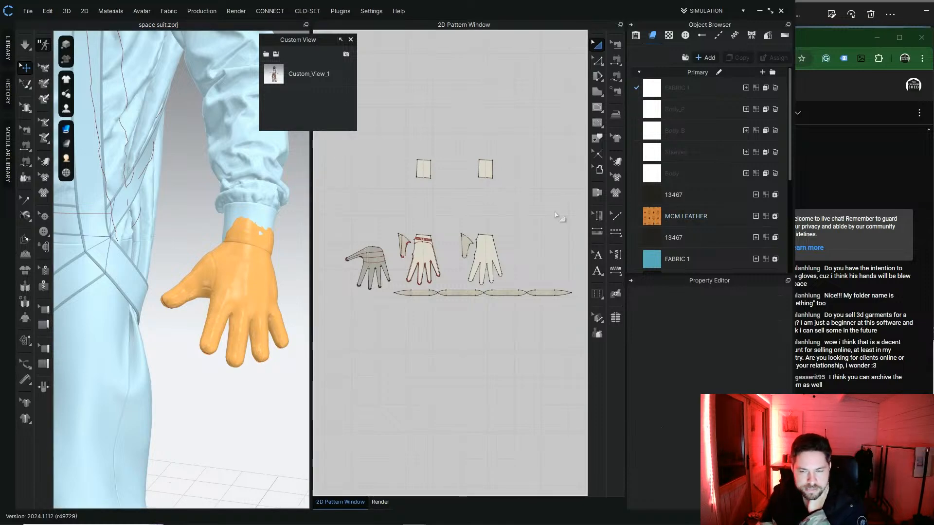
{"action": "left_click", "coordinate": [669, 222]}
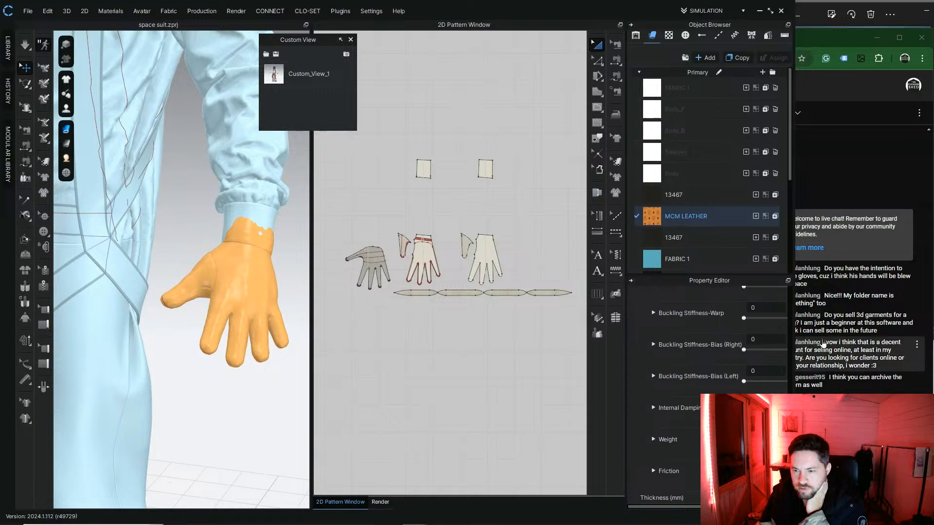
{"action": "scroll", "coordinate": [711, 341], "scroll_direction": "up", "scroll_amount": 4}
{"action": "scroll", "coordinate": [710, 341], "scroll_direction": "up", "scroll_amount": 5}
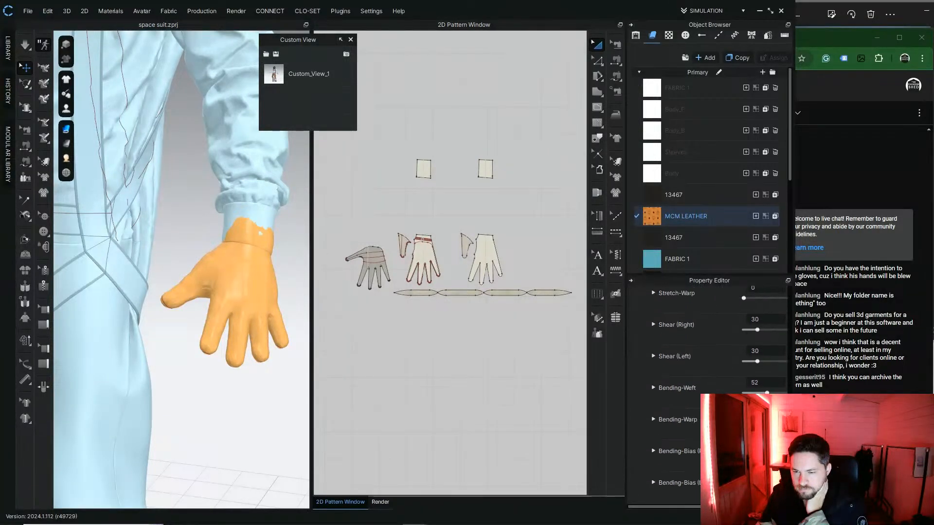
Step: Remove the unused greyed-out fabrics listed above 13467, the unused second FABRIC 1, and the extra Primary fabric group
{"action": "left_click", "coordinate": [775, 173]}
{"action": "left_click", "coordinate": [776, 146]}
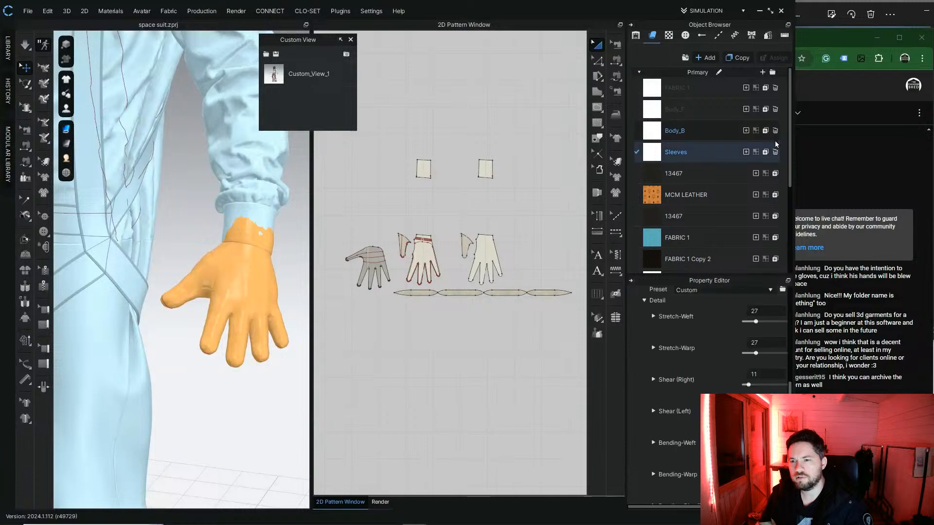
{"action": "left_click", "coordinate": [776, 131]}
{"action": "left_click", "coordinate": [775, 109]}
{"action": "left_click", "coordinate": [776, 89]}
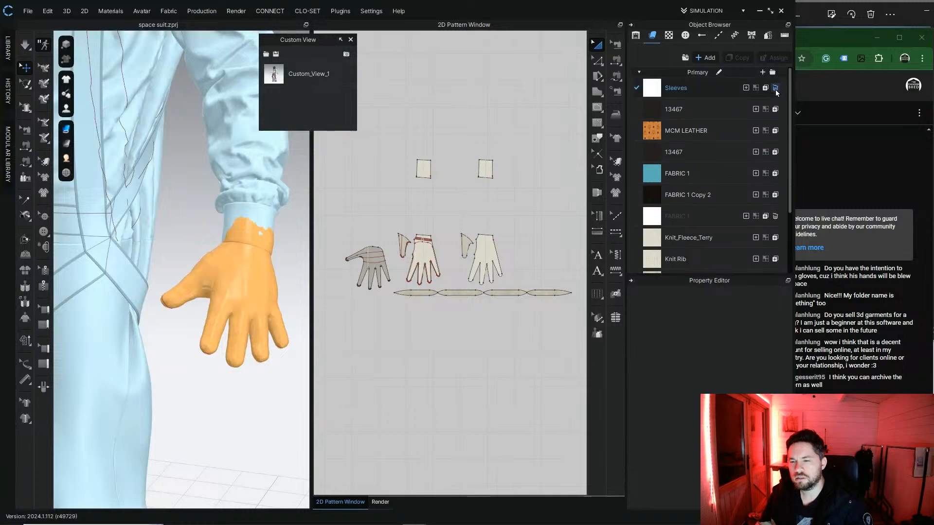
{"action": "left_click", "coordinate": [776, 88]}
{"action": "left_click", "coordinate": [775, 195]}
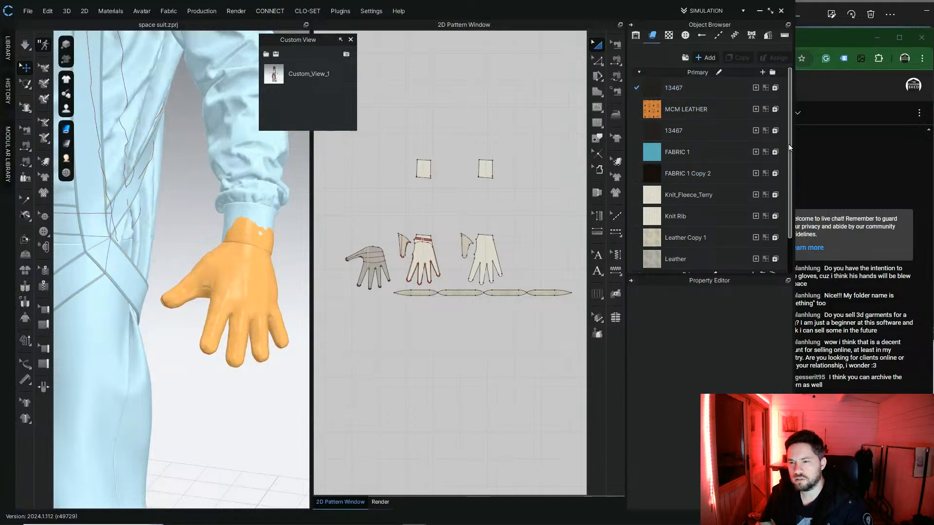
{"action": "left_click_drag", "start_coordinate": [790, 162], "coordinate": [789, 201]}
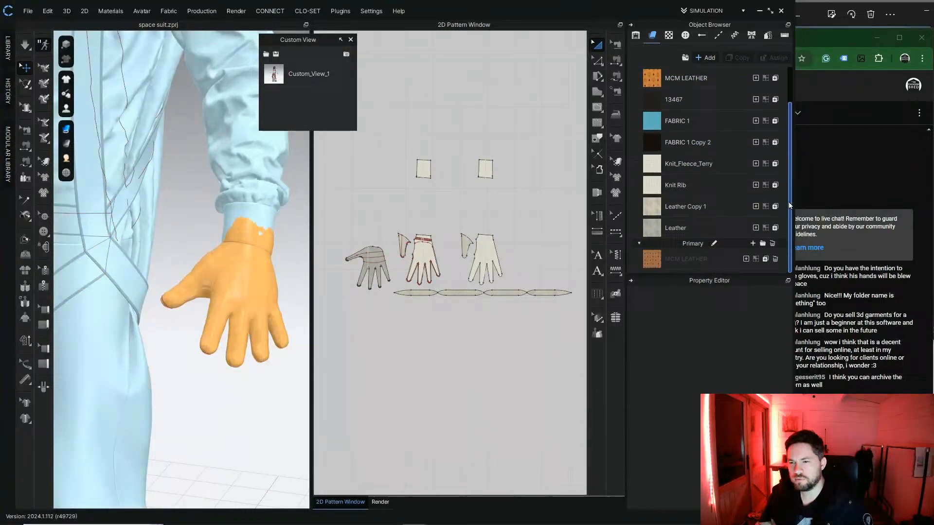
{"action": "left_click", "coordinate": [774, 244]}
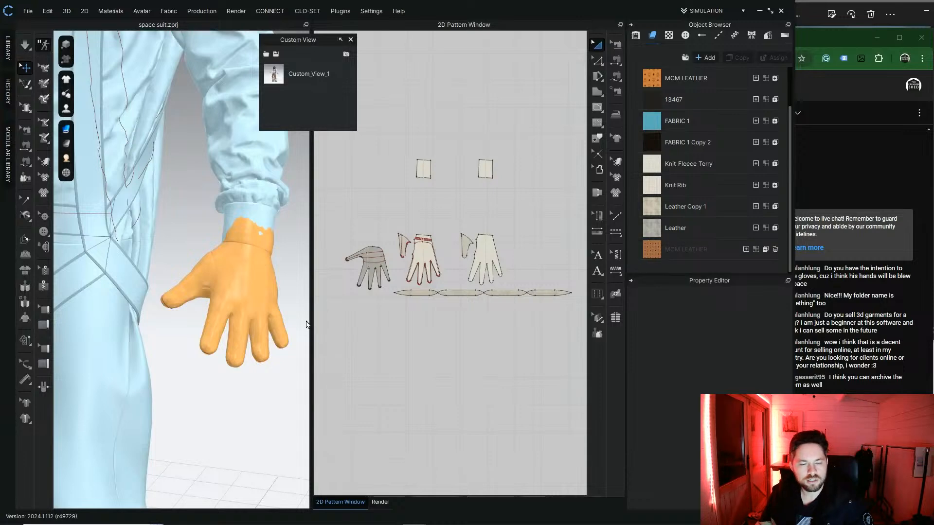
Step: Identify the fabric on the suit's leg and duplicate the MCM LEATHER fabric
{"action": "scroll", "coordinate": [213, 396], "scroll_direction": "down", "scroll_amount": 5}
{"action": "scroll", "coordinate": [203, 413], "scroll_direction": "up", "scroll_amount": 3}
{"action": "left_click", "coordinate": [140, 392]}
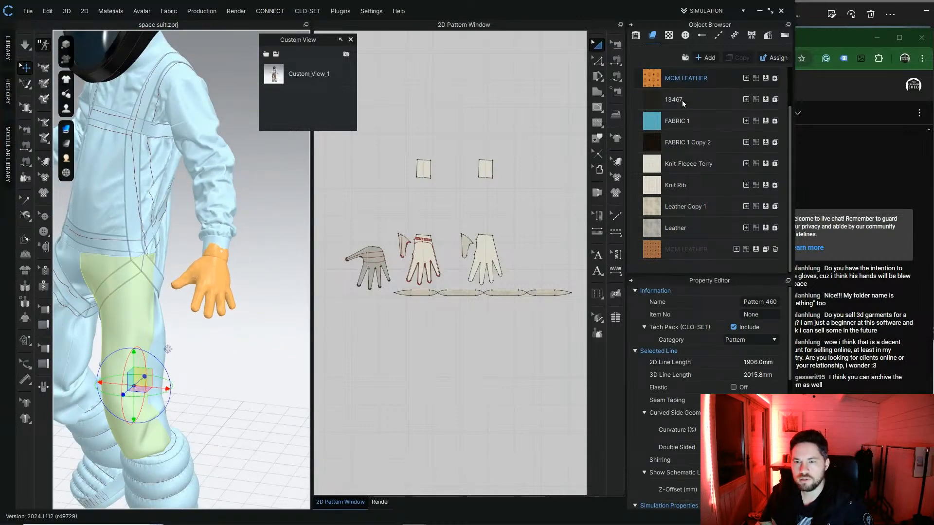
{"action": "left_click", "coordinate": [705, 80]}
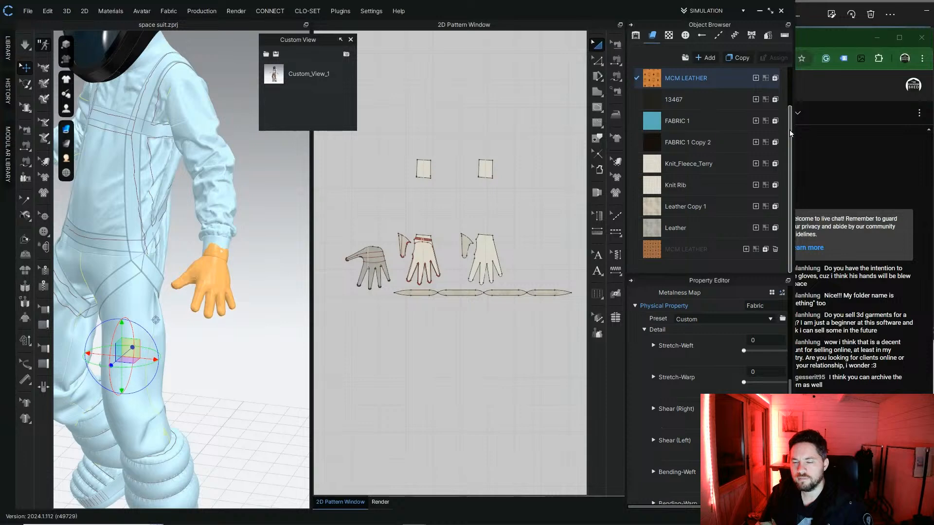
{"action": "scroll", "coordinate": [791, 133], "scroll_direction": "up", "scroll_amount": 2}
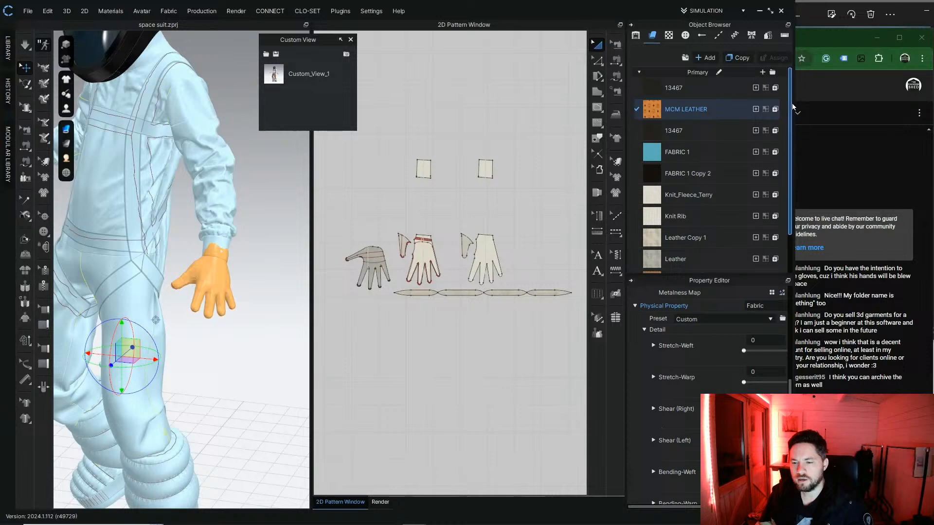
{"action": "left_click", "coordinate": [740, 57]}
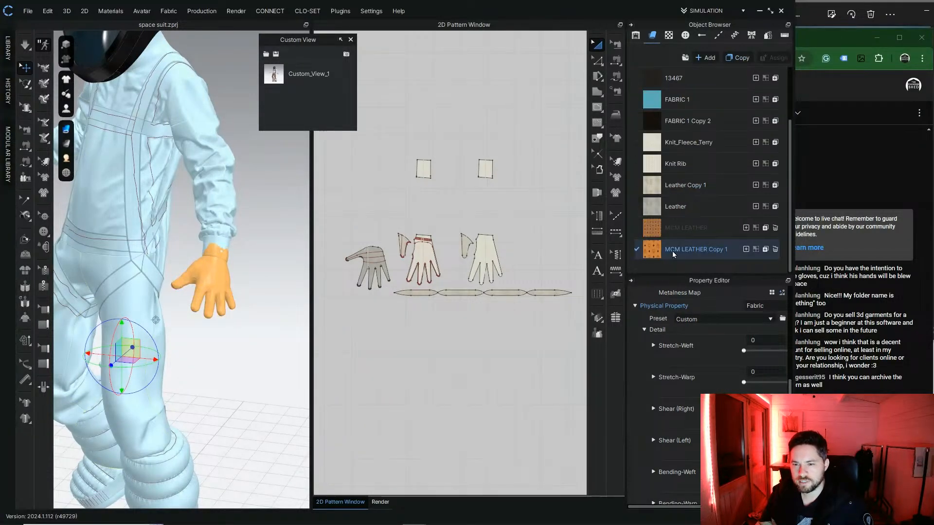
Step: Check which glove pieces use the Knit_Fleece_Terry and Leather Copy 1 fabrics
{"action": "left_click", "coordinate": [483, 250]}
{"action": "left_click", "coordinate": [680, 143]}
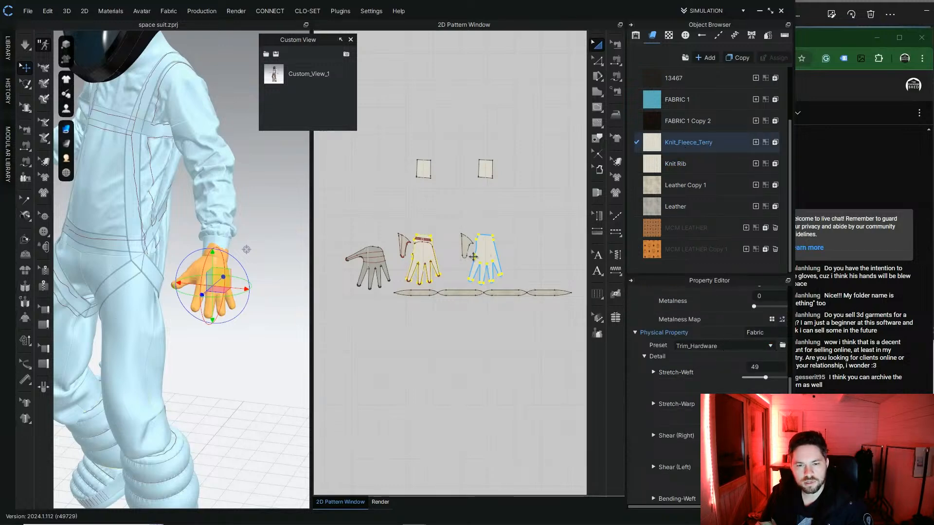
{"action": "left_click", "coordinate": [513, 292]}
{"action": "left_click", "coordinate": [689, 186]}
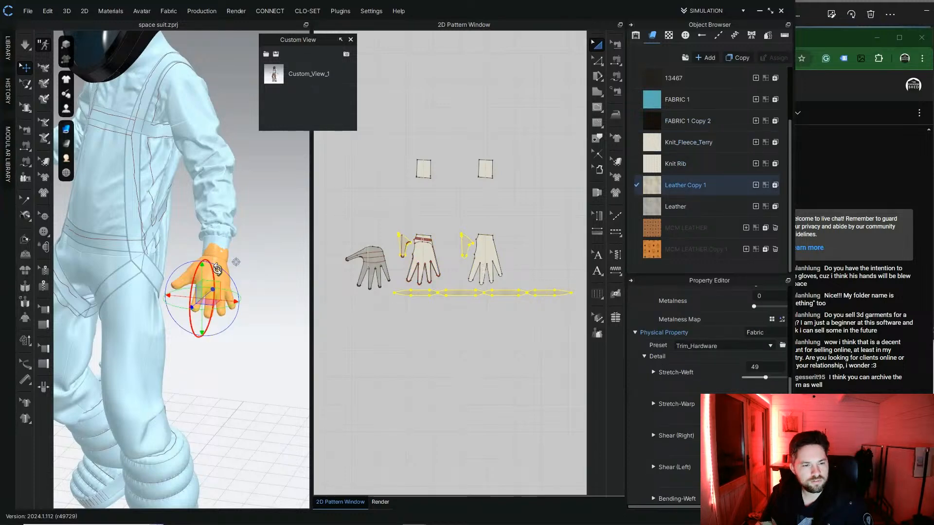
{"action": "scroll", "coordinate": [217, 269], "scroll_direction": "up", "scroll_amount": 5}
{"action": "middle_click_drag", "start_coordinate": [219, 281], "coordinate": [141, 259]}
{"action": "right_click_drag", "start_coordinate": [141, 259], "coordinate": [162, 266]}
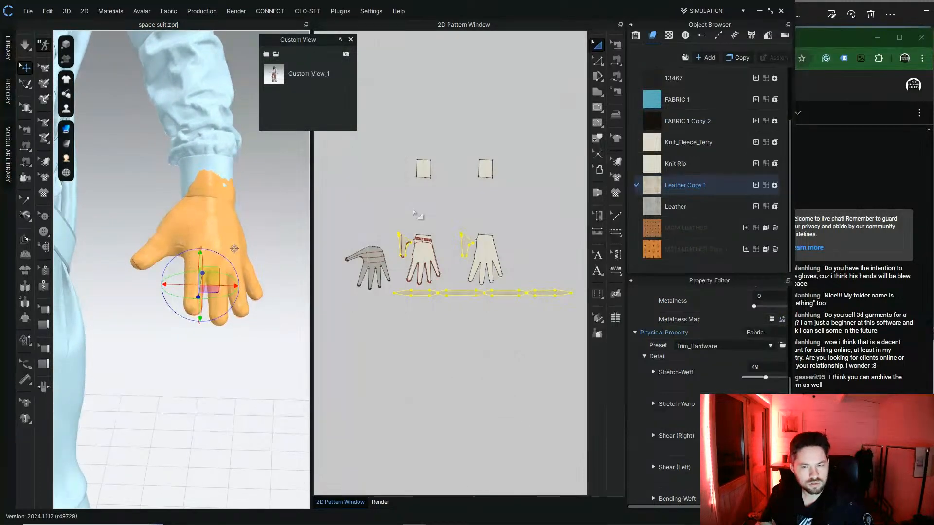
{"action": "left_click", "coordinate": [414, 213]}
Step: Assign the MCM LEATHER Copy 1 fabric to all of the glove's pattern pieces
{"action": "left_click", "coordinate": [648, 251]}
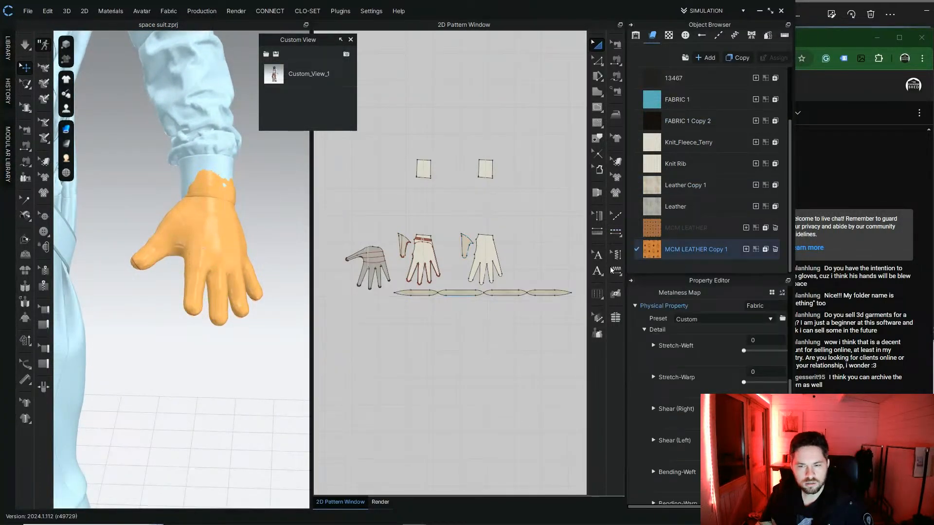
{"action": "scroll", "coordinate": [455, 276], "scroll_direction": "down", "scroll_amount": 2}
{"action": "left_click_drag", "start_coordinate": [330, 149], "coordinate": [560, 330]}
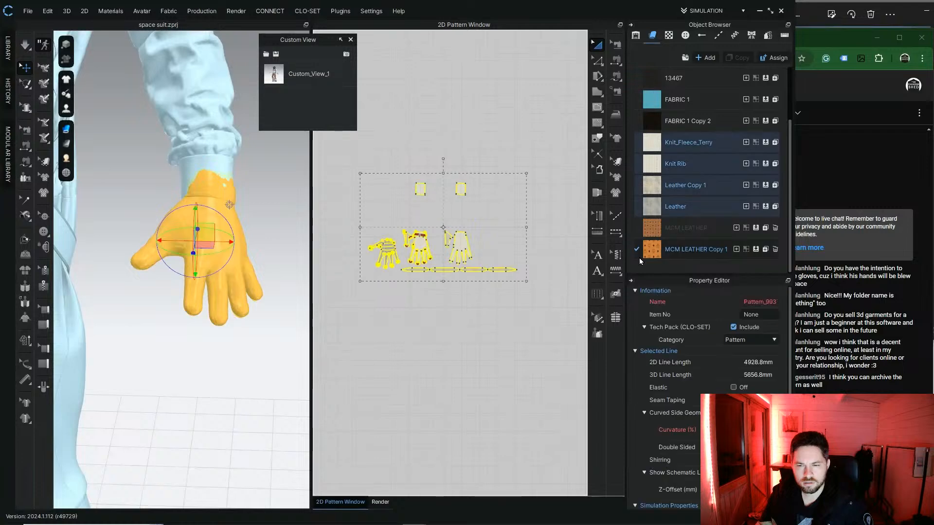
{"action": "left_click_drag", "start_coordinate": [651, 249], "coordinate": [546, 252]}
{"action": "left_click_drag", "start_coordinate": [494, 266], "coordinate": [501, 272]}
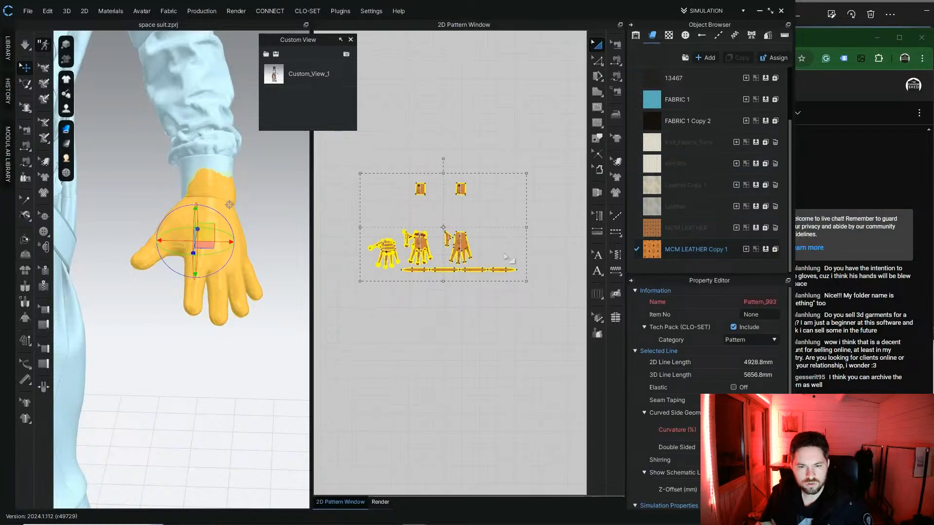
{"action": "left_click", "coordinate": [511, 261]}
Step: Save the space suit project
{"action": "scroll", "coordinate": [123, 186], "scroll_direction": "down", "scroll_amount": 2}
{"action": "left_click", "coordinate": [28, 15]}
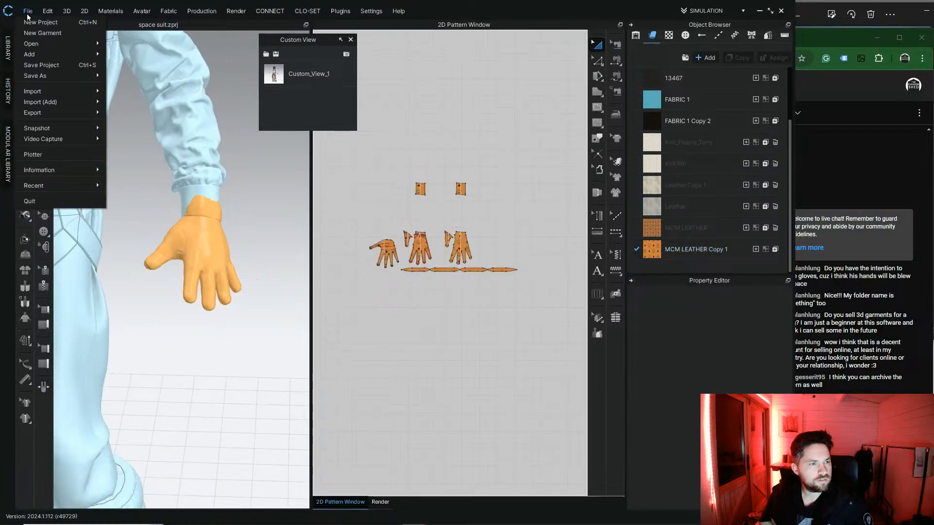
{"action": "left_click", "coordinate": [36, 64]}
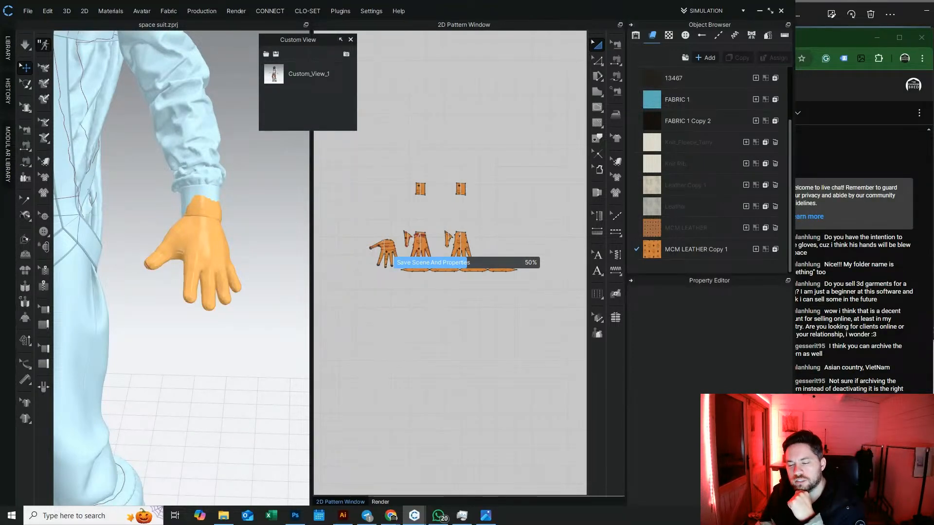
{"action": "key", "text": "alt+Tab"}
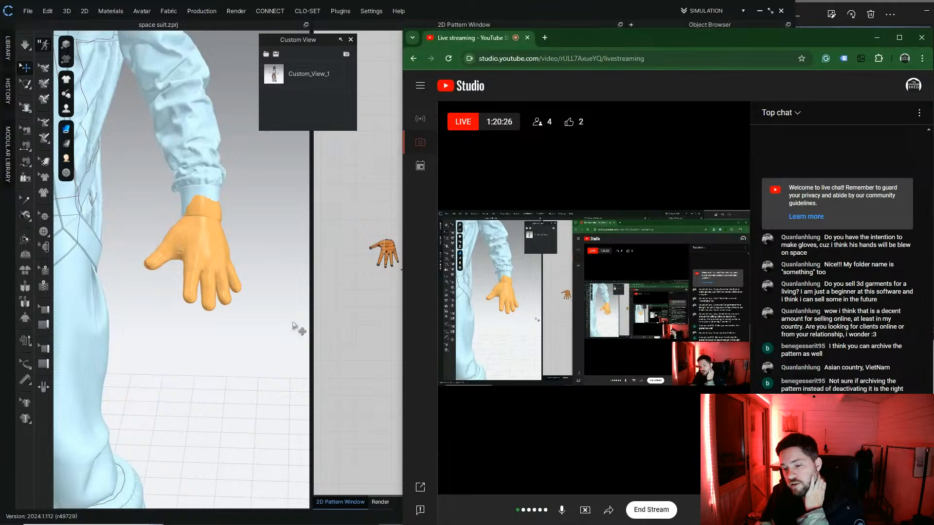
{"action": "left_click", "coordinate": [344, 301]}
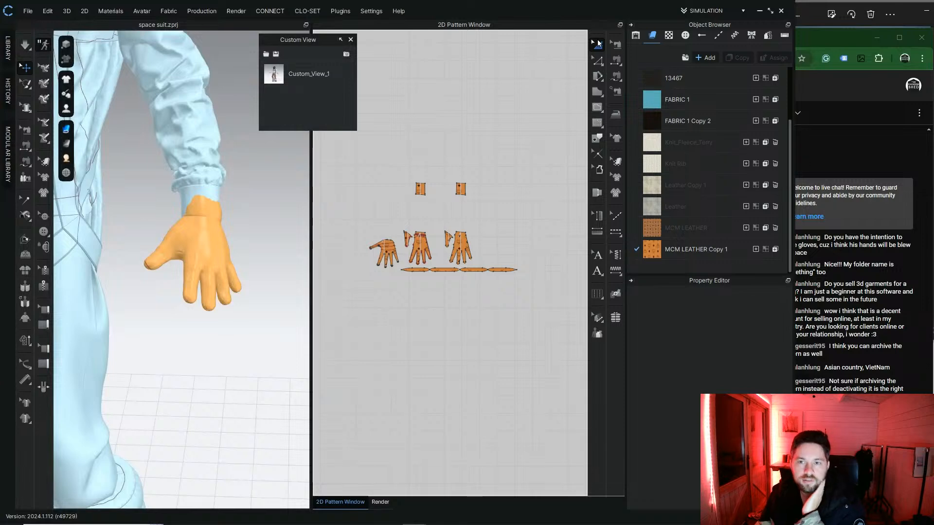
{"action": "scroll", "coordinate": [395, 248], "scroll_direction": "up", "scroll_amount": 5}
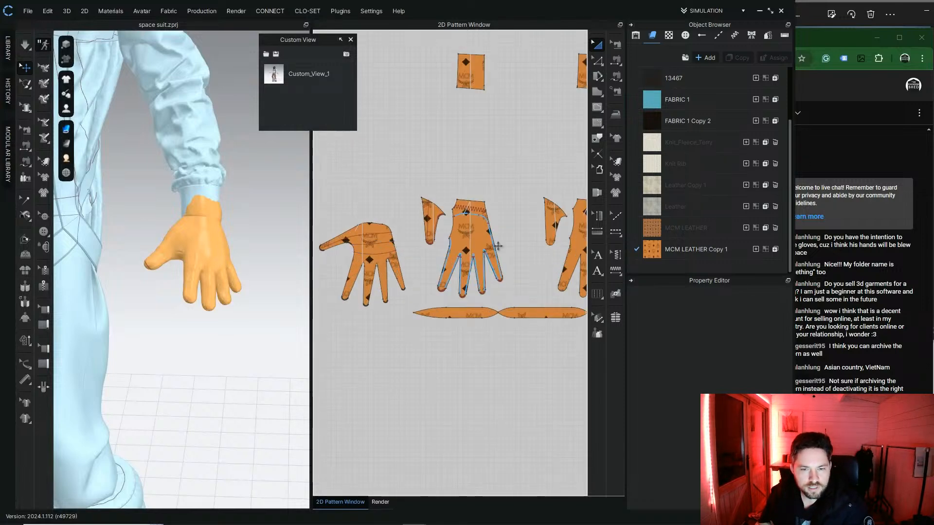
{"action": "right_click_drag", "start_coordinate": [201, 258], "coordinate": [243, 225]}
{"action": "scroll", "coordinate": [396, 238], "scroll_direction": "down", "scroll_amount": 3}
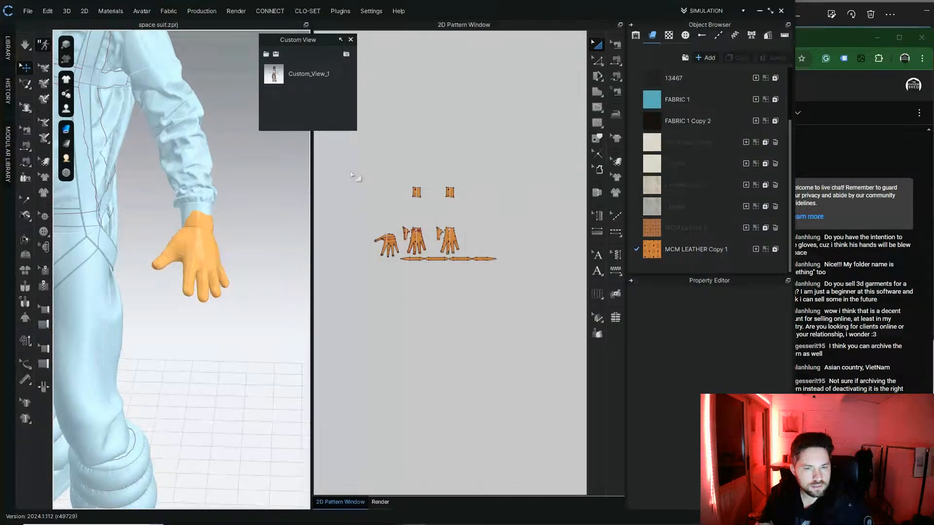
{"action": "key", "text": "ctrl+a"}
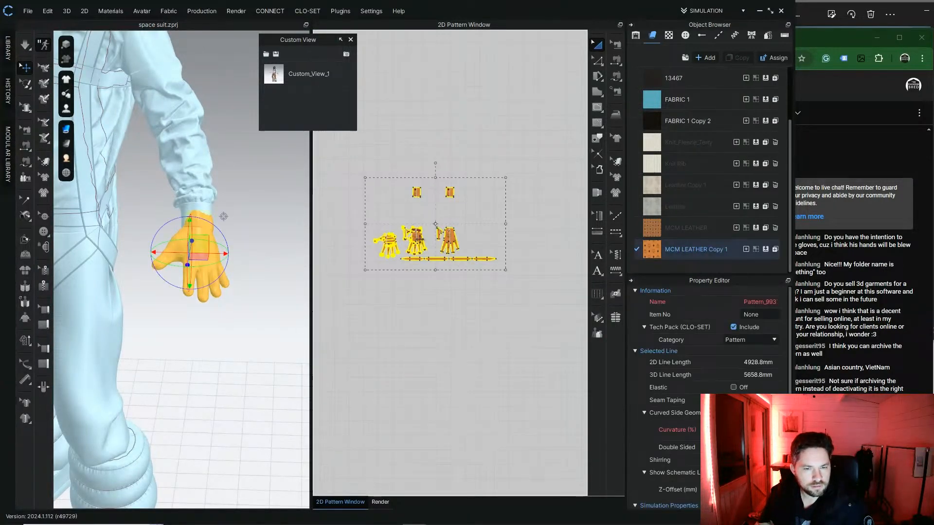
{"action": "left_click", "coordinate": [348, 226]}
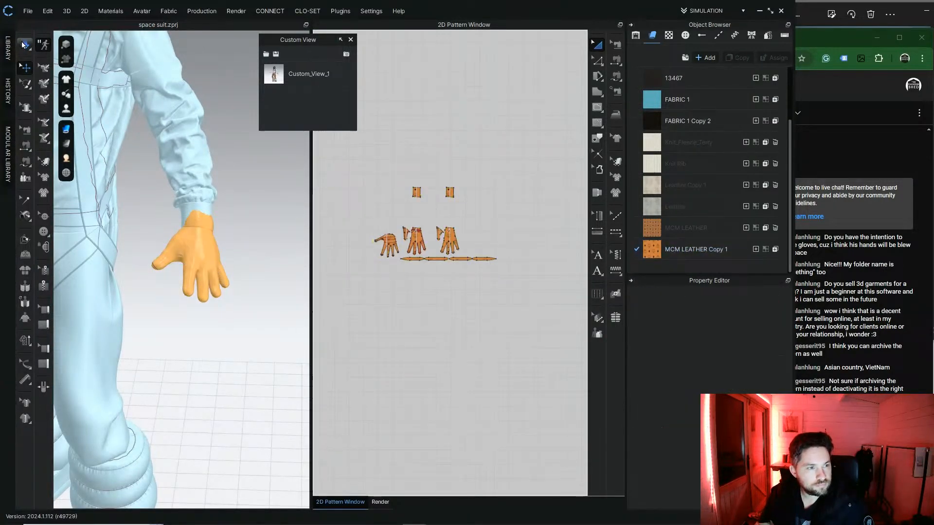
Step: Run the simulation briefly so the glove settles on the hand, and stop it
{"action": "left_click", "coordinate": [23, 45]}
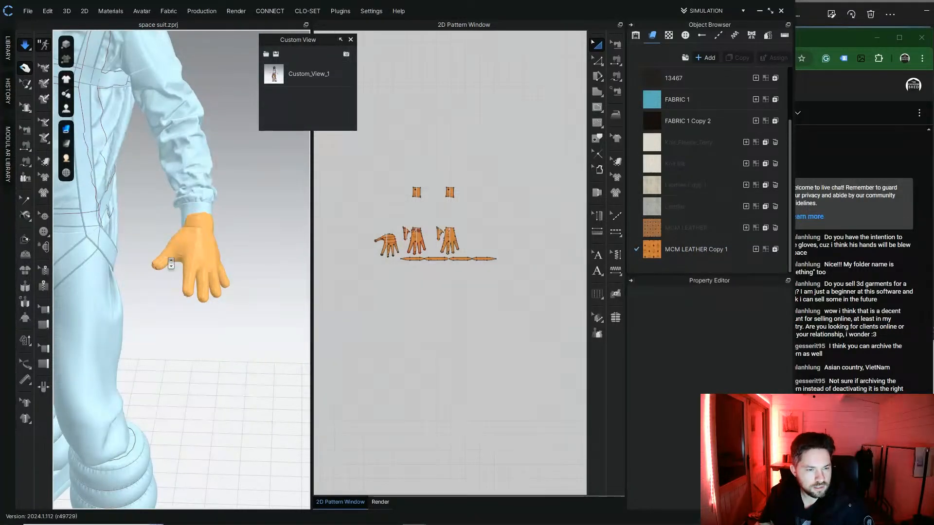
{"action": "scroll", "coordinate": [161, 268], "scroll_direction": "up", "scroll_amount": 3}
{"action": "right_click_drag", "start_coordinate": [220, 254], "coordinate": [243, 263]}
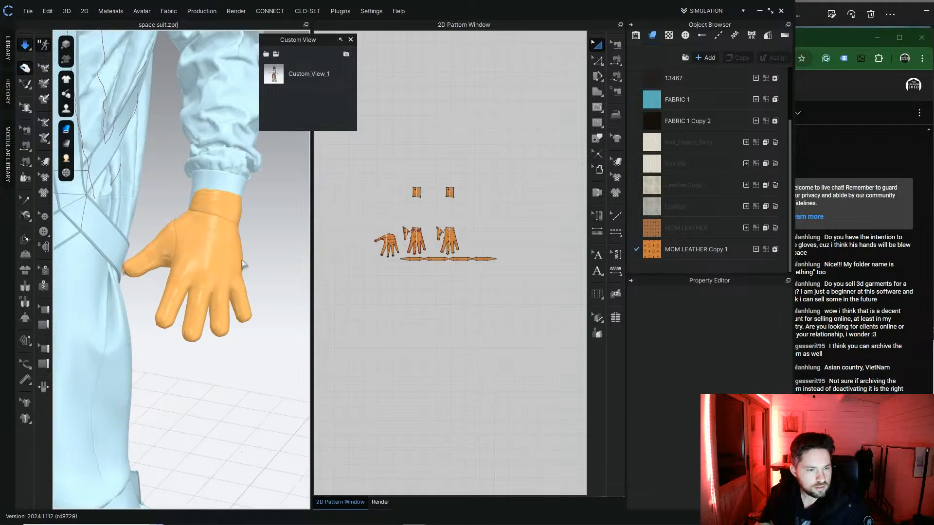
{"action": "left_click", "coordinate": [25, 44]}
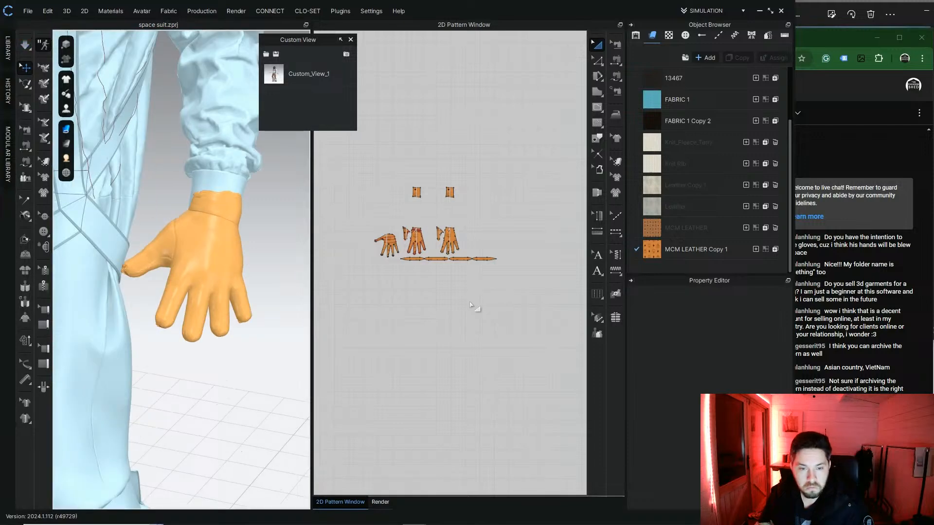
Step: Examine the glove's thumb tip and fingers up close and check the properties of its pattern pieces
{"action": "right_click_drag", "start_coordinate": [139, 257], "coordinate": [246, 192]}
{"action": "middle_click_drag", "start_coordinate": [246, 192], "coordinate": [192, 279]}
{"action": "scroll", "coordinate": [193, 280], "scroll_direction": "up", "scroll_amount": 2}
{"action": "scroll", "coordinate": [167, 318], "scroll_direction": "up", "scroll_amount": 7}
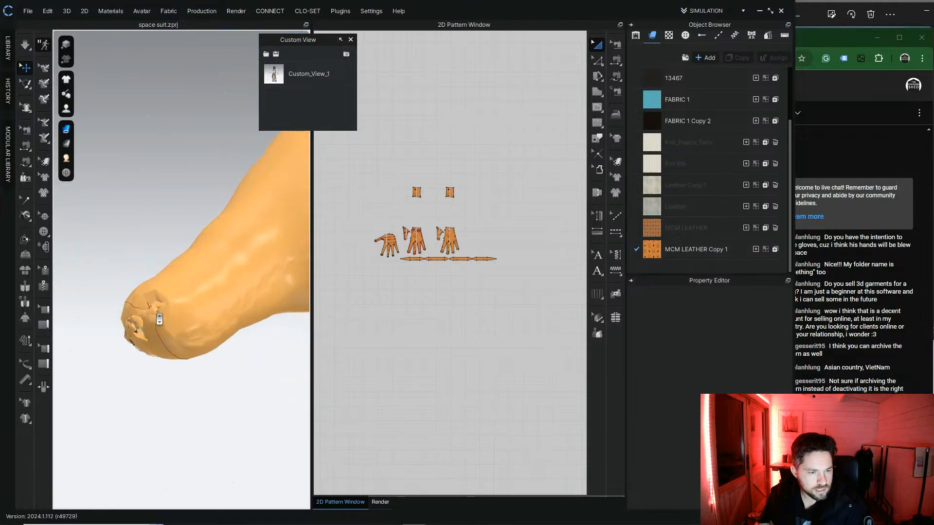
{"action": "scroll", "coordinate": [135, 348], "scroll_direction": "down", "scroll_amount": 5}
{"action": "scroll", "coordinate": [138, 349], "scroll_direction": "down", "scroll_amount": 3}
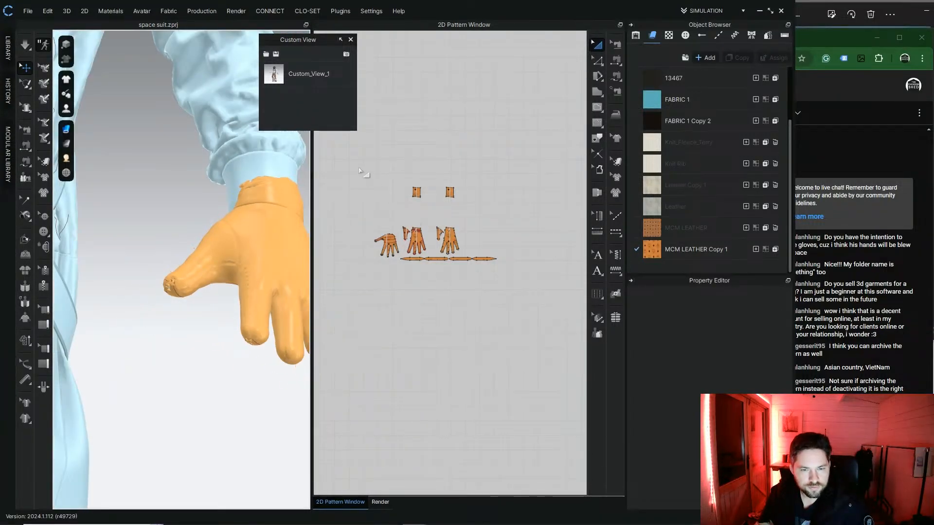
{"action": "left_click_drag", "start_coordinate": [360, 170], "coordinate": [544, 322]}
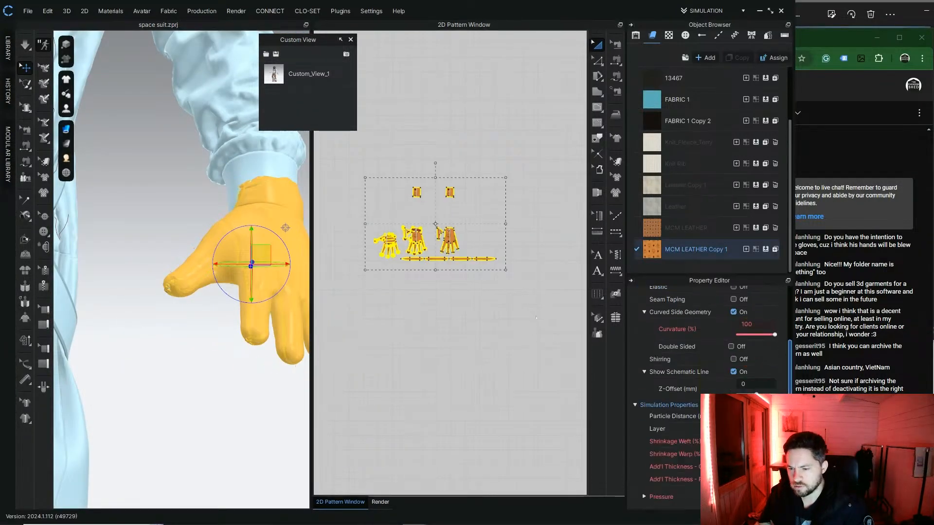
{"action": "left_click", "coordinate": [440, 337]}
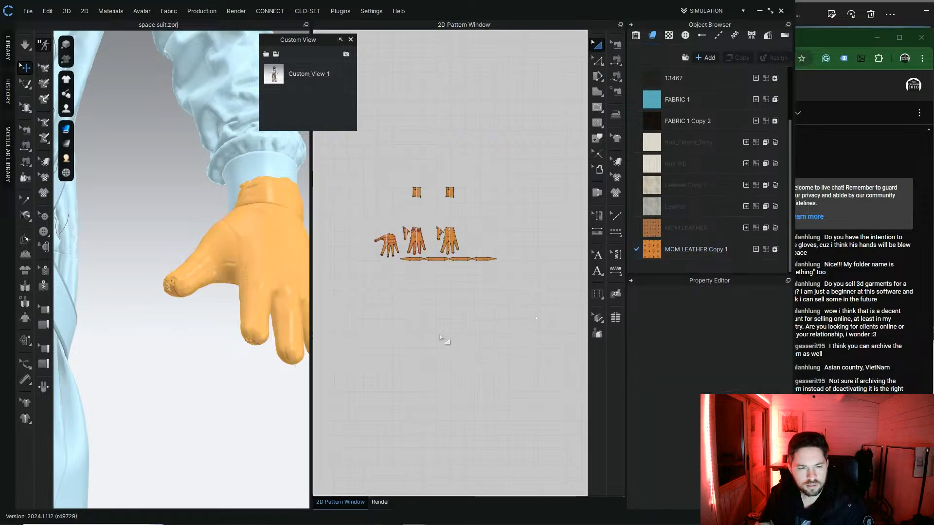
{"action": "scroll", "coordinate": [243, 265], "scroll_direction": "down", "scroll_amount": 2}
{"action": "right_click_drag", "start_coordinate": [242, 267], "coordinate": [237, 272]}
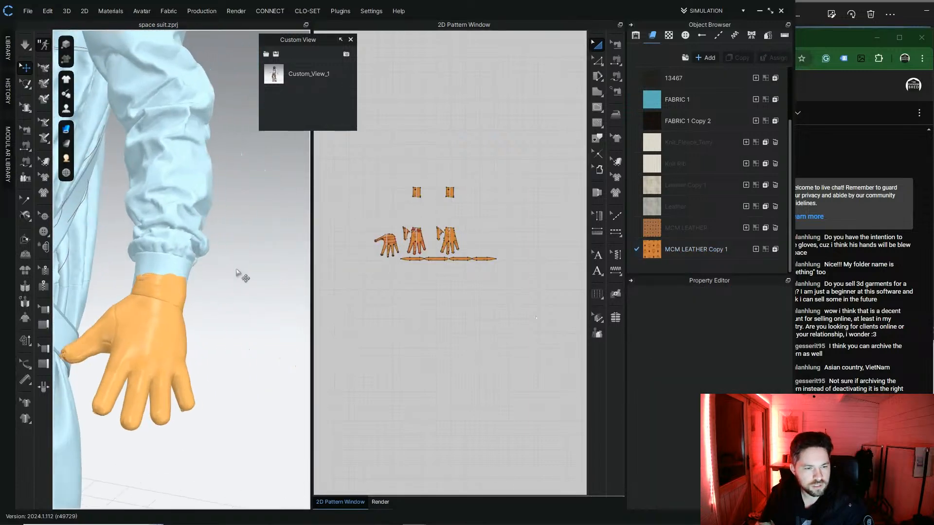
Step: Activate the deactivated cuff pattern at the end of the suit's sleeve
{"action": "left_click", "coordinate": [172, 266]}
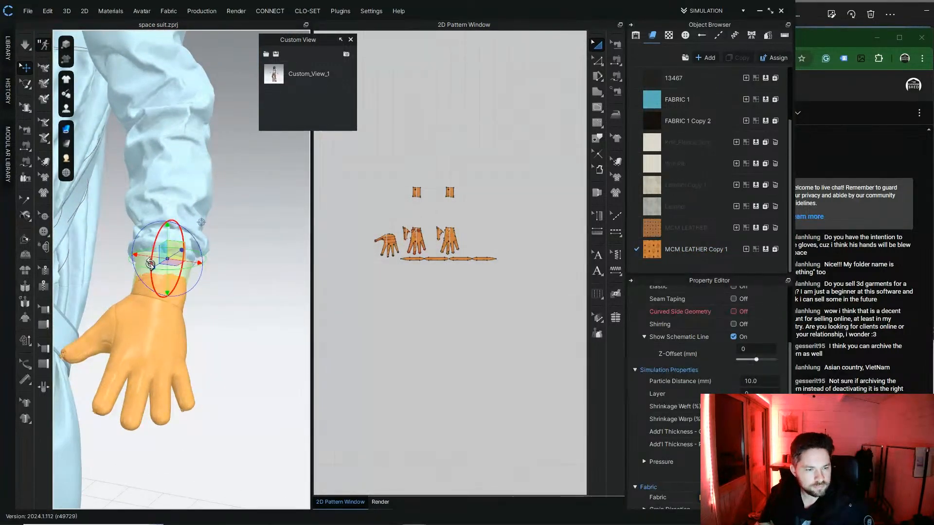
{"action": "right_click", "coordinate": [156, 265]}
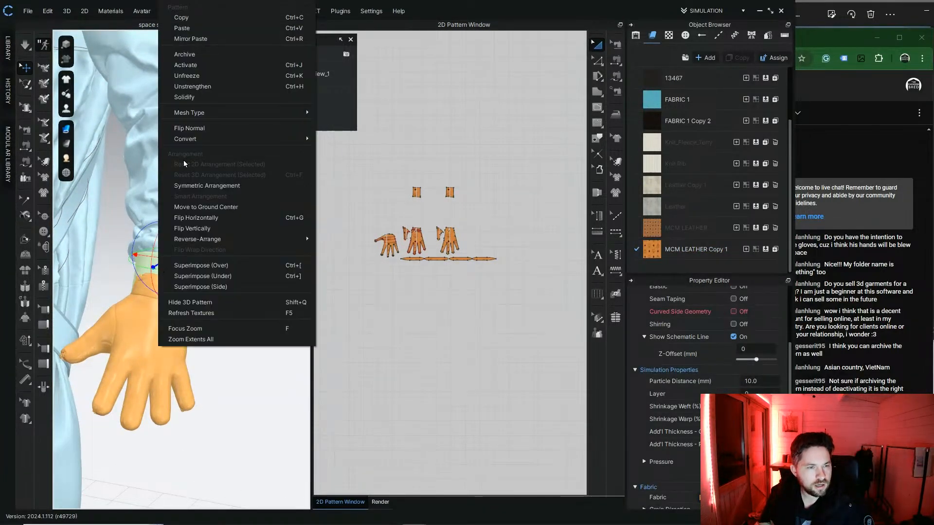
{"action": "left_click", "coordinate": [197, 65]}
{"action": "left_click", "coordinate": [250, 285]}
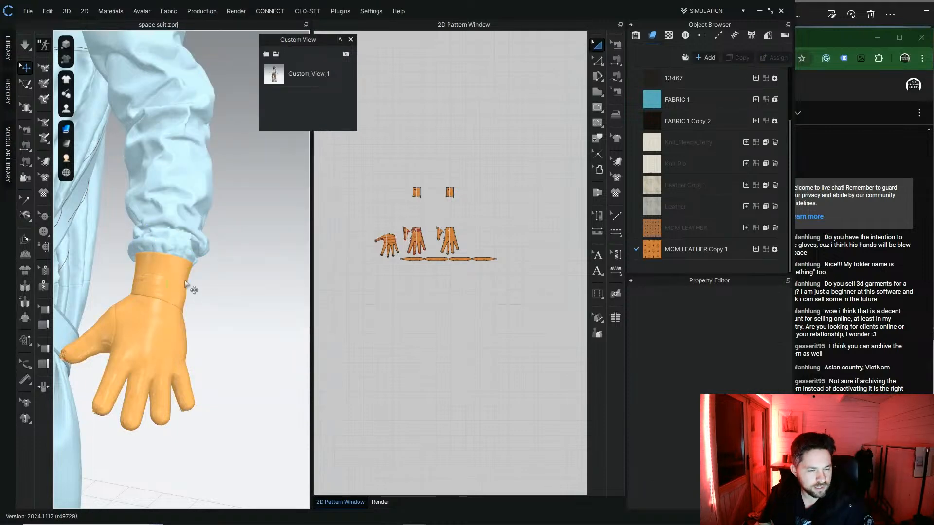
Step: Compare the sleeve's cuff with the glove's two rectangular wrist pieces from several sides
{"action": "left_click", "coordinate": [151, 263]}
{"action": "right_click_drag", "start_coordinate": [152, 263], "coordinate": [165, 273]}
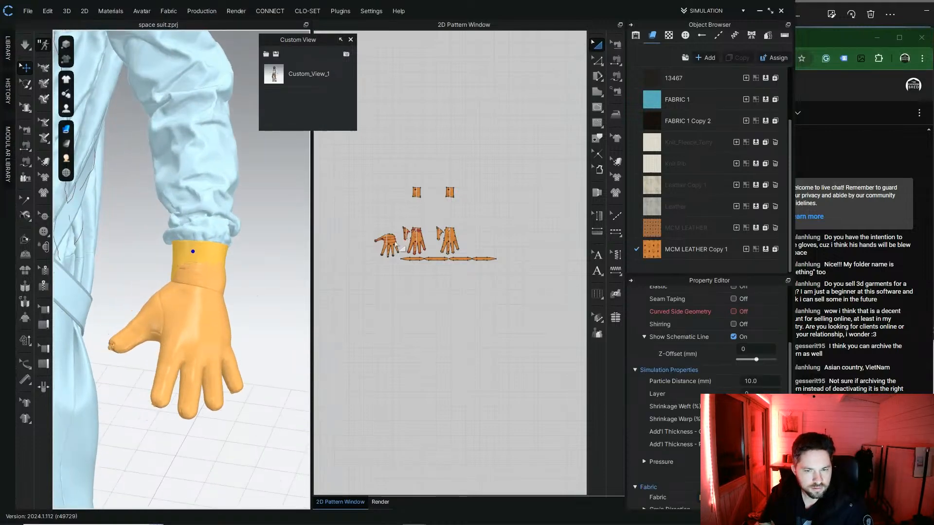
{"action": "scroll", "coordinate": [416, 199], "scroll_direction": "up", "scroll_amount": 5}
{"action": "left_click", "coordinate": [487, 212]}
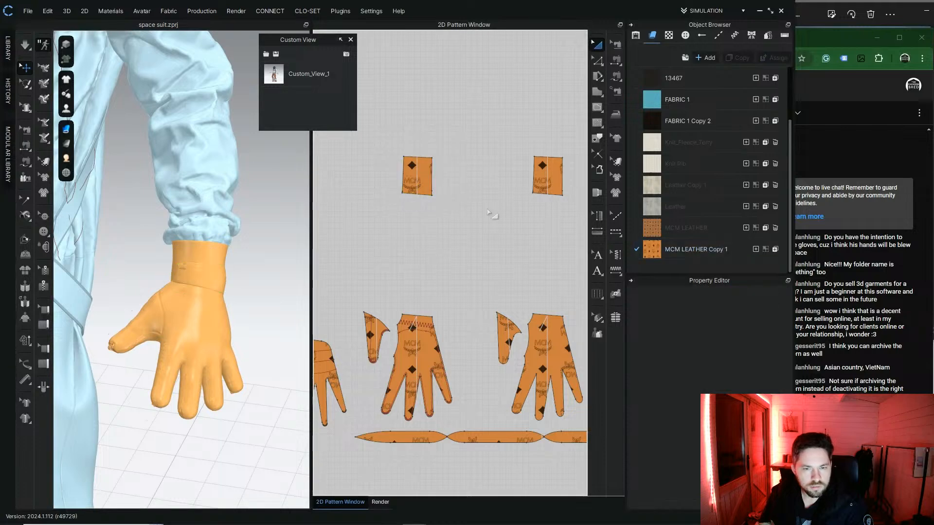
{"action": "left_click", "coordinate": [416, 180]}
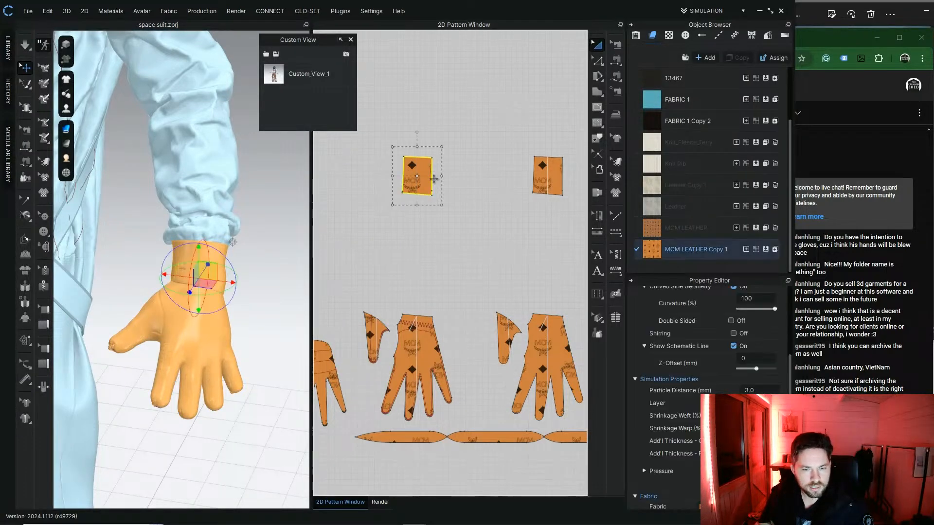
{"action": "left_click", "coordinate": [547, 178], "text": "shift"}
{"action": "scroll", "coordinate": [434, 271], "scroll_direction": "down", "scroll_amount": 3}
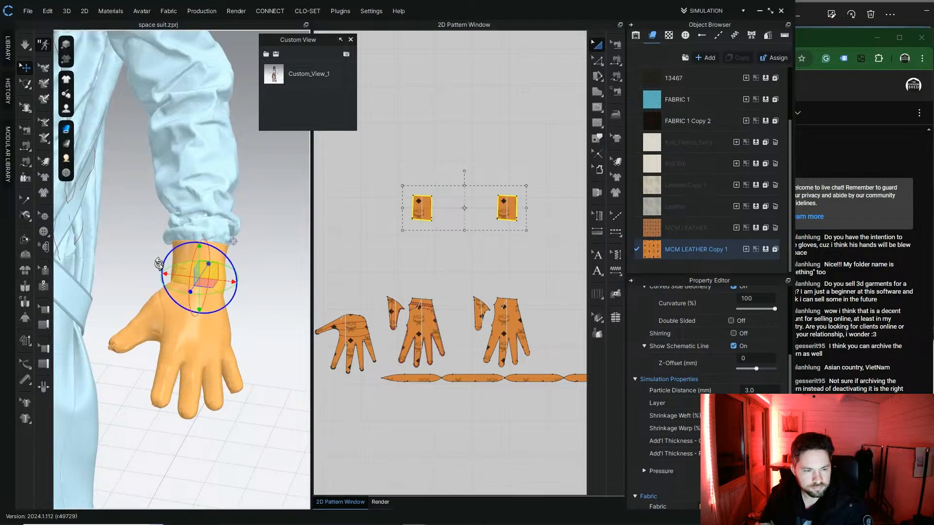
{"action": "right_click_drag", "start_coordinate": [214, 273], "coordinate": [243, 220]}
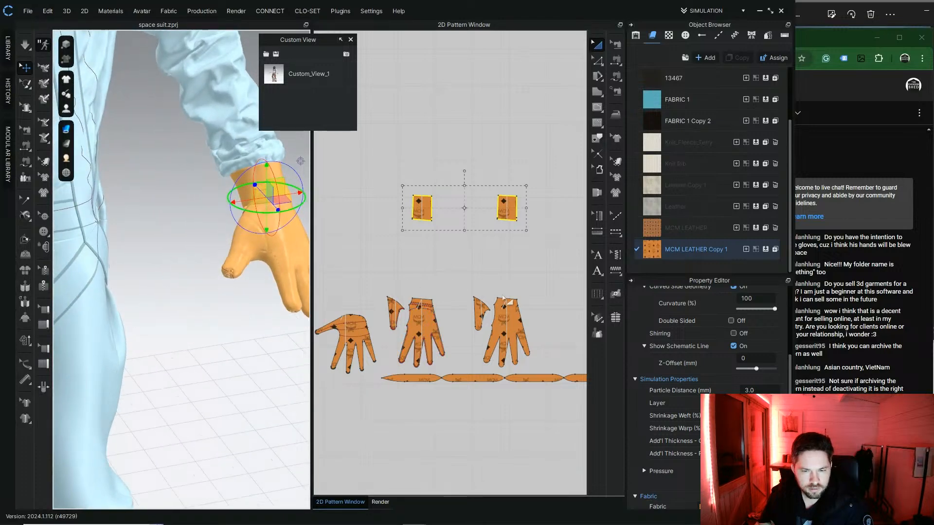
{"action": "right_click_drag", "start_coordinate": [263, 224], "coordinate": [224, 323]}
{"action": "scroll", "coordinate": [225, 322], "scroll_direction": "up", "scroll_amount": 4}
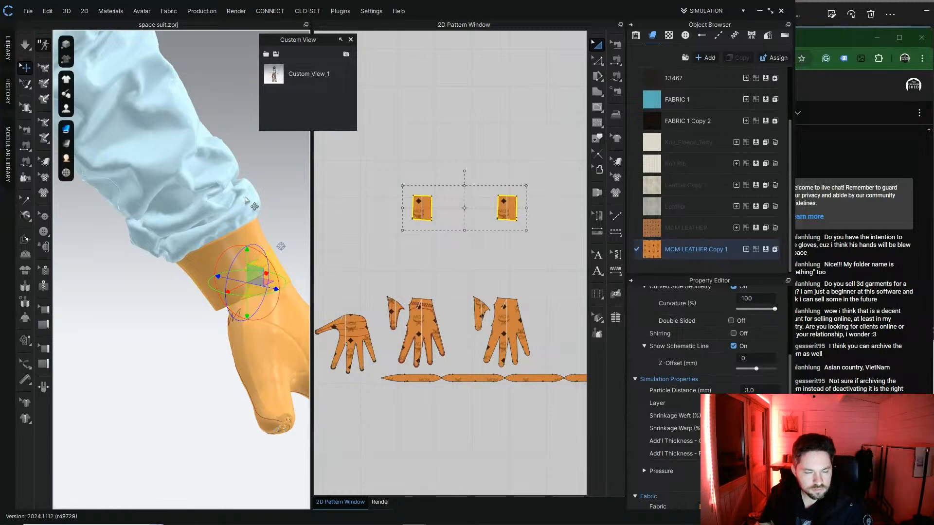
{"action": "scroll", "coordinate": [253, 213], "scroll_direction": "down", "scroll_amount": 3}
{"action": "right_click_drag", "start_coordinate": [256, 214], "coordinate": [186, 320]}
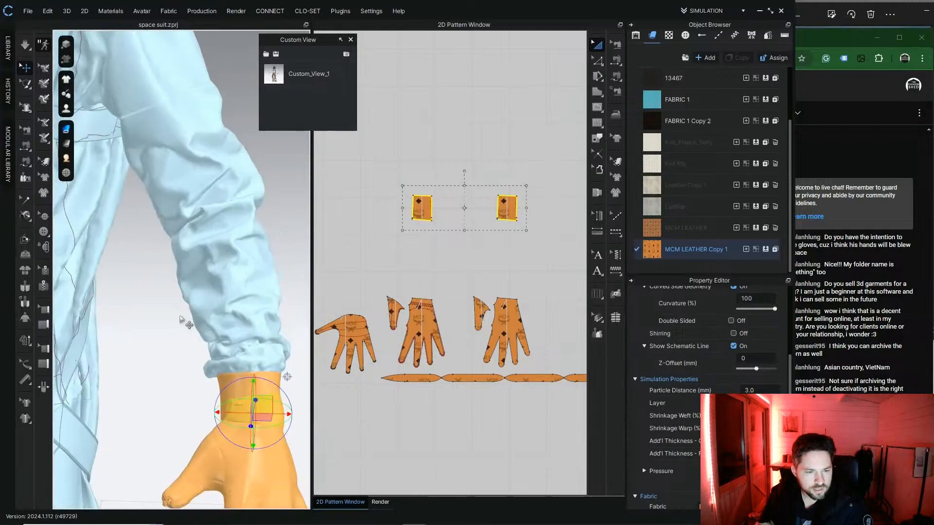
{"action": "left_click", "coordinate": [186, 325]}
{"action": "middle_click_drag", "start_coordinate": [198, 368], "coordinate": [189, 221]}
{"action": "left_click", "coordinate": [254, 243]}
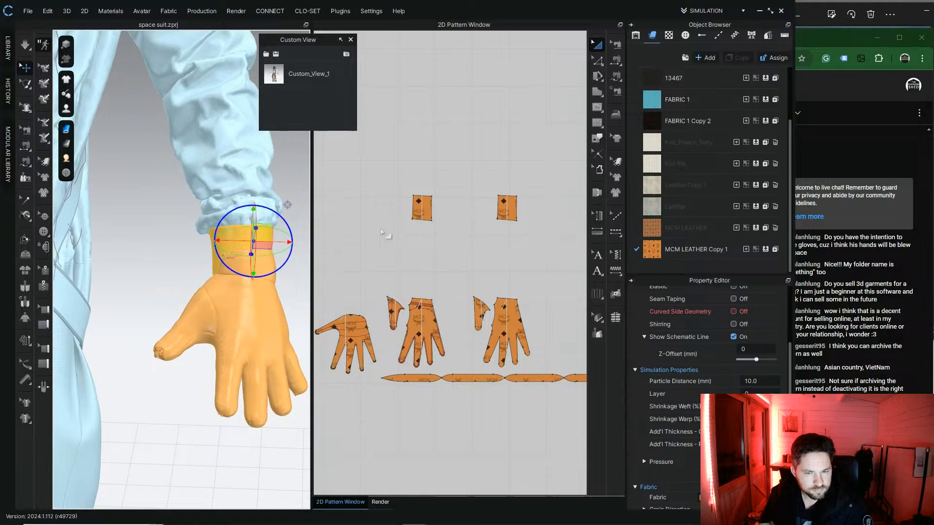
Step: Delete the glove's two rectangular wrist pattern pieces
{"action": "left_click", "coordinate": [382, 187]}
{"action": "left_click_drag", "start_coordinate": [383, 188], "coordinate": [545, 234]}
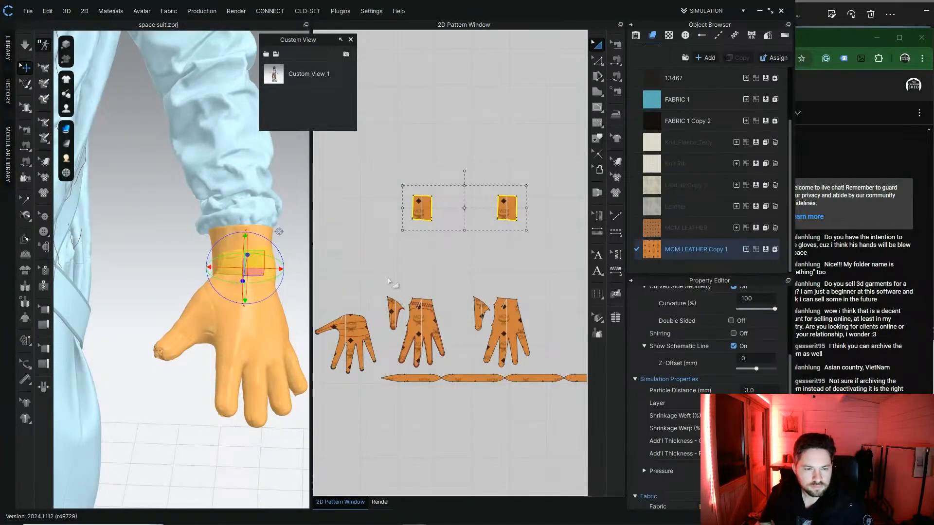
{"action": "key", "text": "Delete"}
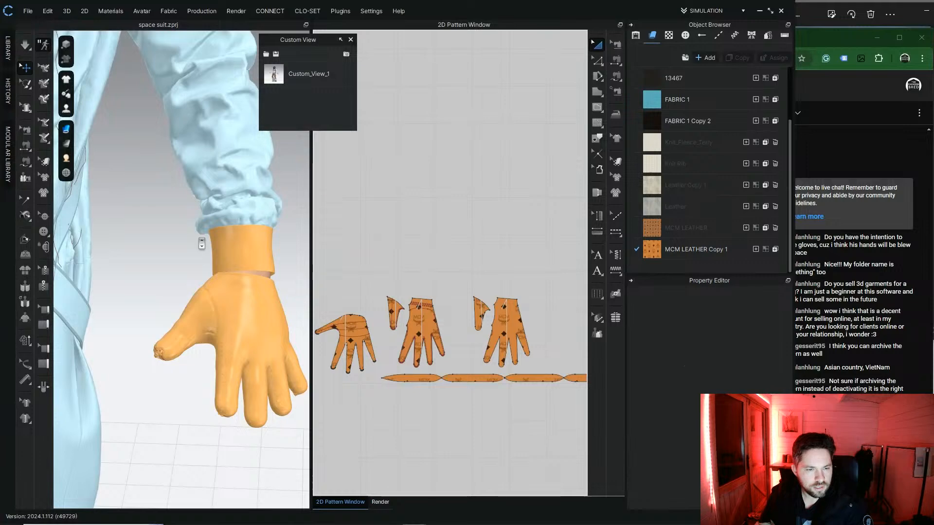
Step: Locate the sleeve's cuff piece among the suit's 2D patterns
{"action": "scroll", "coordinate": [201, 243], "scroll_direction": "down", "scroll_amount": 5}
{"action": "scroll", "coordinate": [384, 239], "scroll_direction": "down", "scroll_amount": 5}
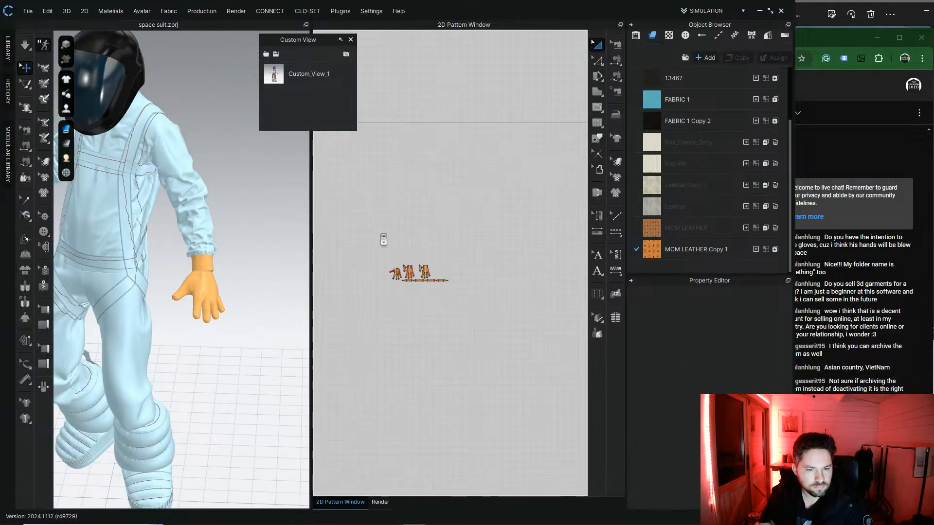
{"action": "scroll", "coordinate": [384, 239], "scroll_direction": "down", "scroll_amount": 2}
{"action": "middle_click_drag", "start_coordinate": [383, 240], "coordinate": [495, 214]}
{"action": "scroll", "coordinate": [445, 230], "scroll_direction": "down", "scroll_amount": 3}
{"action": "left_click", "coordinate": [208, 262]}
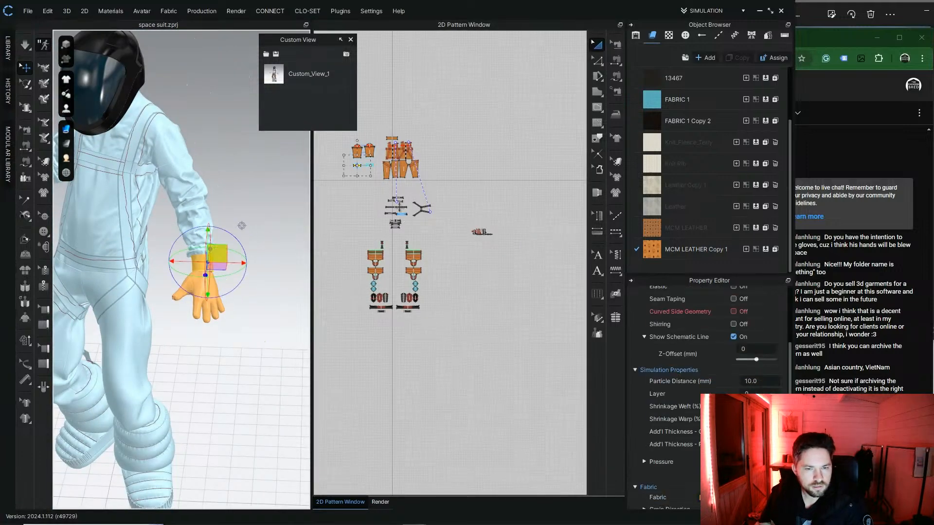
{"action": "scroll", "coordinate": [370, 172], "scroll_direction": "up", "scroll_amount": 6}
{"action": "left_click", "coordinate": [365, 192]}
{"action": "middle_click_drag", "start_coordinate": [357, 189], "coordinate": [386, 219]}
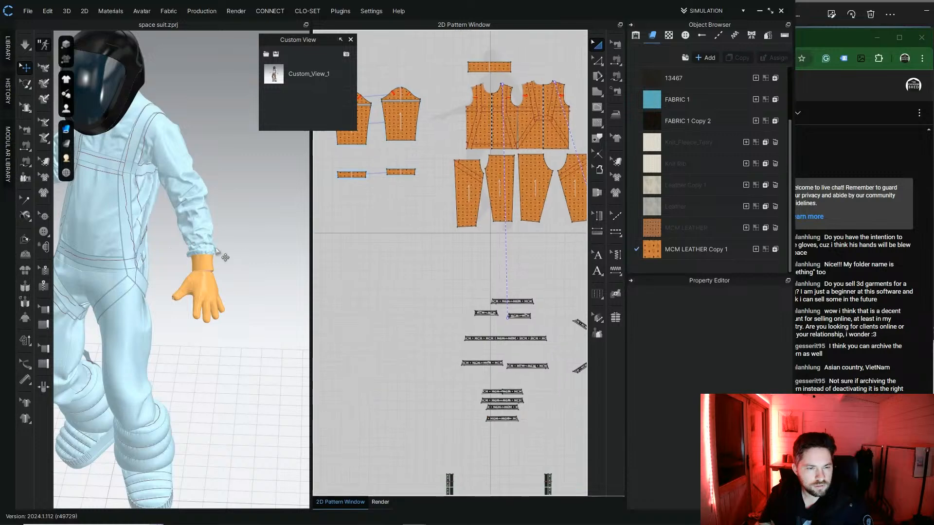
Step: Try moving the sleeve's cuff piece towards the glove patterns, and undo the move
{"action": "left_click", "coordinate": [209, 264]}
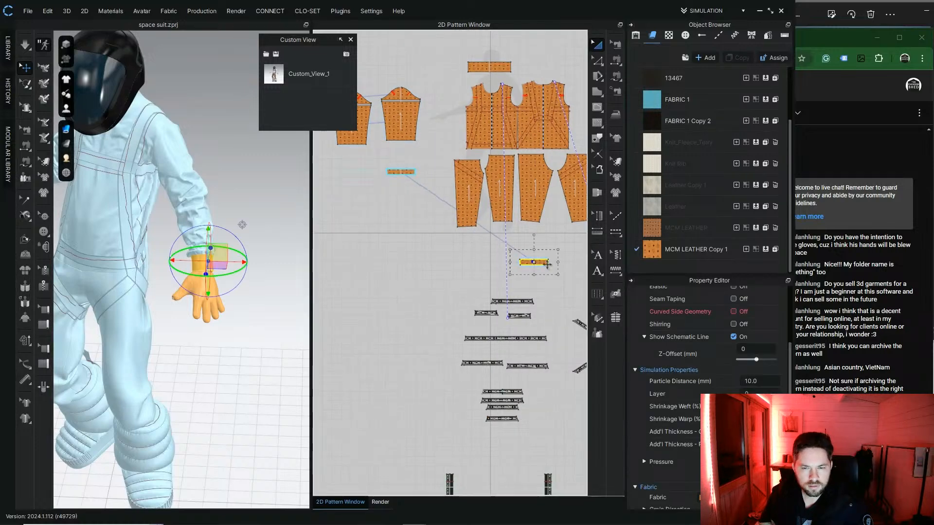
{"action": "scroll", "coordinate": [368, 220], "scroll_direction": "down", "scroll_amount": 4}
{"action": "middle_click_drag", "start_coordinate": [368, 219], "coordinate": [470, 161]}
{"action": "left_click", "coordinate": [366, 195]}
{"action": "left_click", "coordinate": [515, 199]}
{"action": "key", "text": "ctrl+z"}
Step: Move all the glove's 2D pattern pieces together to just below the sleeve's cuff piece
{"action": "left_click", "coordinate": [541, 208]}
{"action": "left_click_drag", "start_coordinate": [501, 176], "coordinate": [559, 270]}
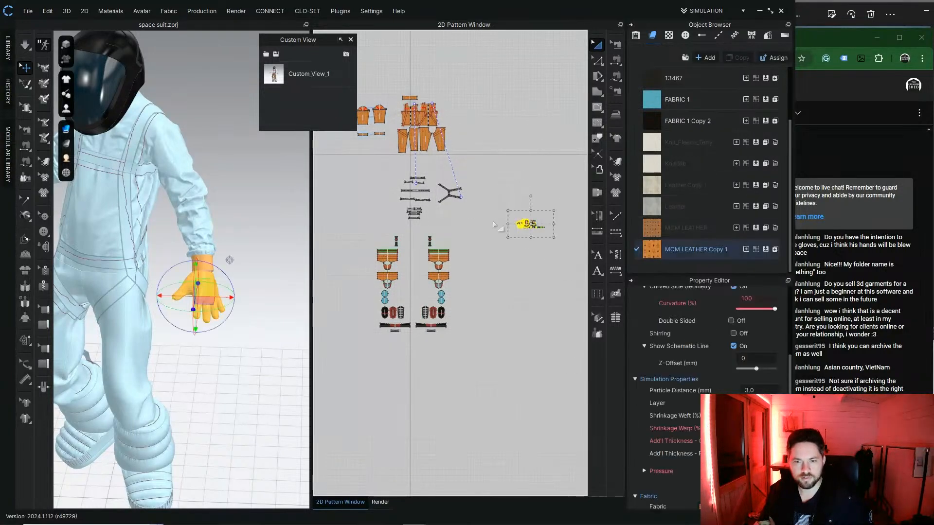
{"action": "left_click_drag", "start_coordinate": [530, 225], "coordinate": [366, 150]}
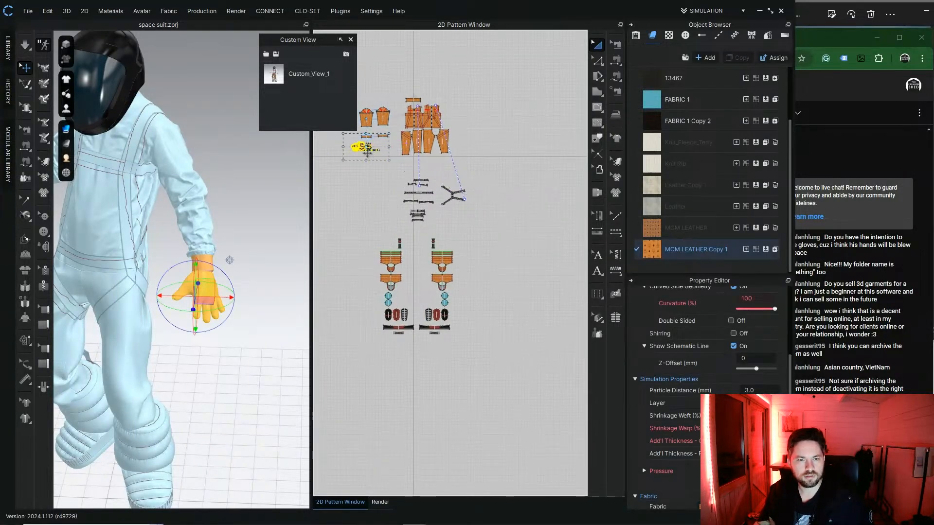
{"action": "scroll", "coordinate": [367, 153], "scroll_direction": "up", "scroll_amount": 8}
{"action": "middle_click_drag", "start_coordinate": [365, 155], "coordinate": [422, 344]}
{"action": "scroll", "coordinate": [422, 345], "scroll_direction": "up", "scroll_amount": 3}
{"action": "left_click", "coordinate": [406, 181]}
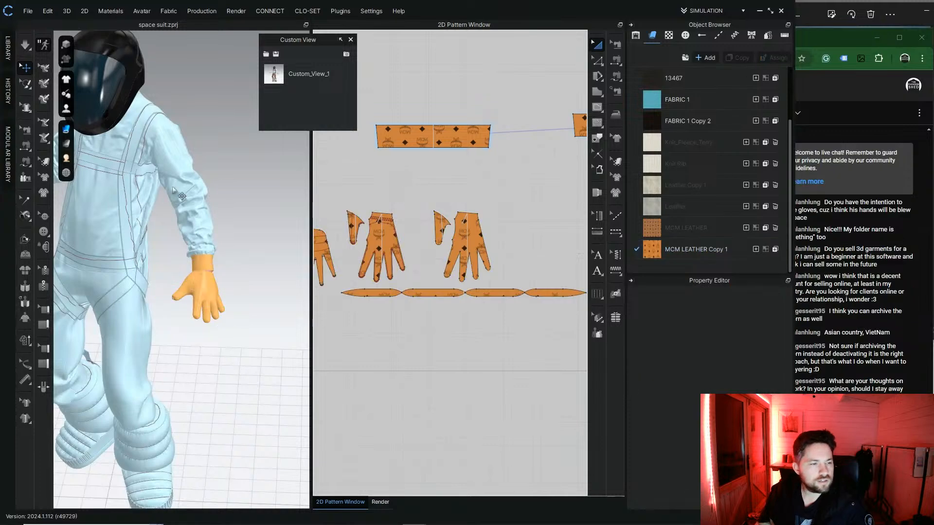
Step: Switch to the YouTube Studio live stream window, shift it slightly to uncover the chat, and return to the space suit project
{"action": "left_click", "coordinate": [25, 145]}
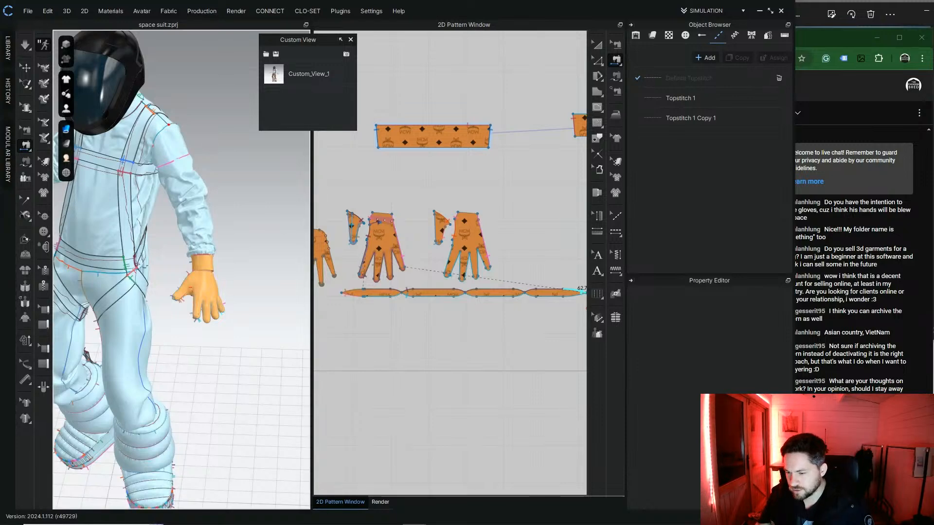
{"action": "key", "text": "alt+Tab"}
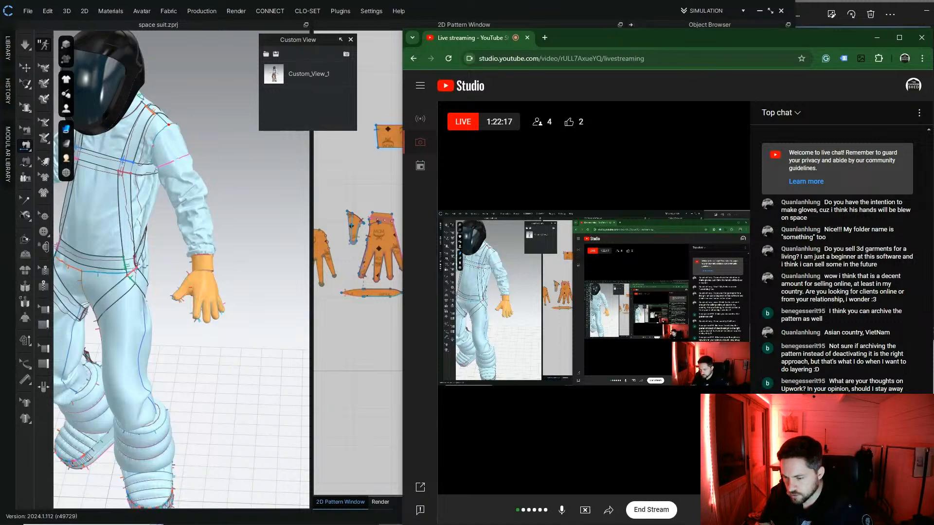
{"action": "left_click_drag", "start_coordinate": [622, 38], "coordinate": [648, 26]}
{"action": "left_click", "coordinate": [358, 411]}
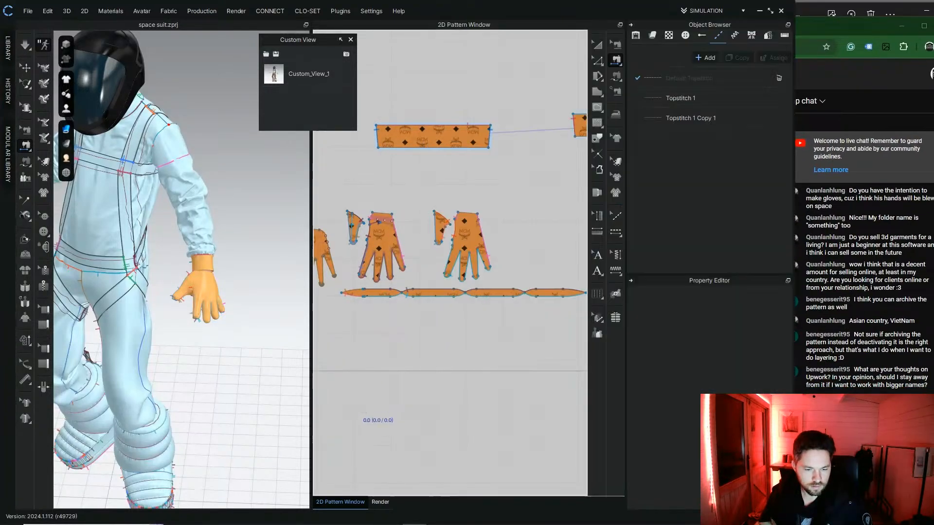
Step: Switch to Chrome to view The Fashion Shed's community chat on Patreon, and return to the 2D patterns in selection mode
{"action": "mouse_move", "coordinate": [426, 506]}
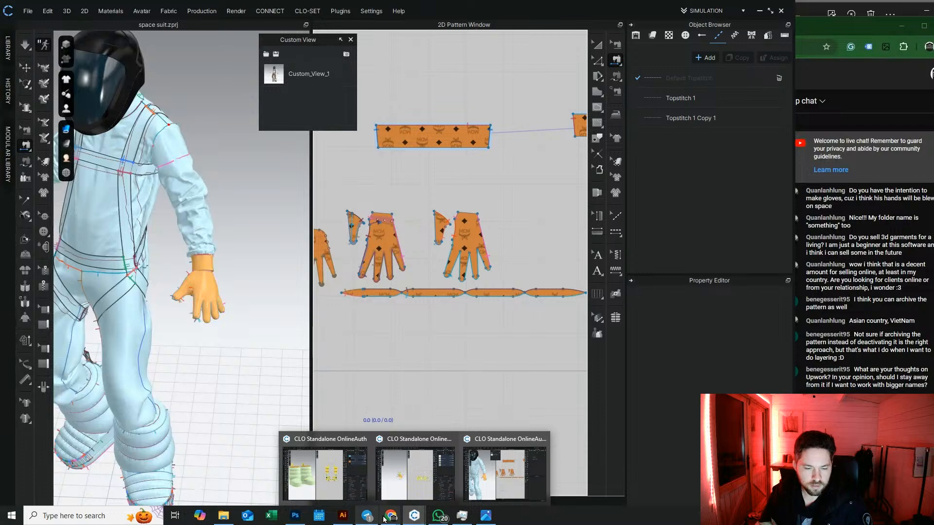
{"action": "left_click", "coordinate": [313, 468]}
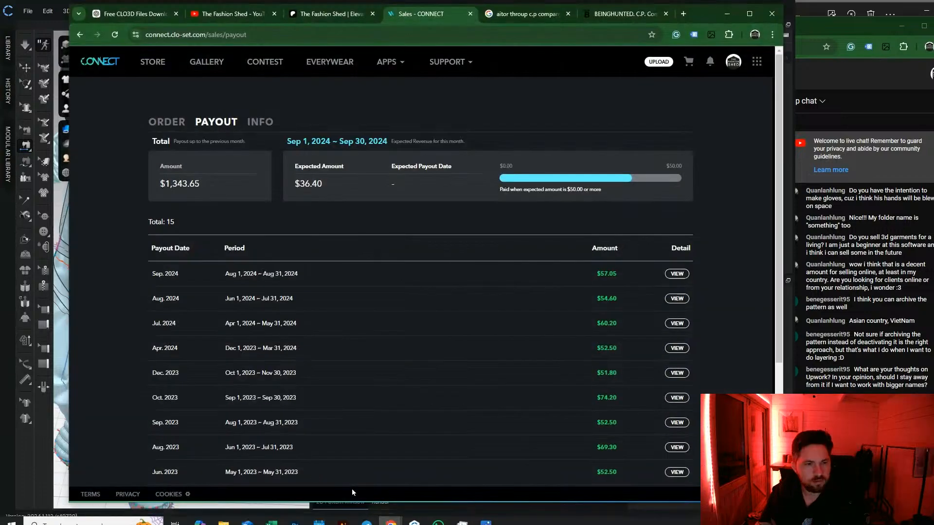
{"action": "left_click", "coordinate": [336, 14]}
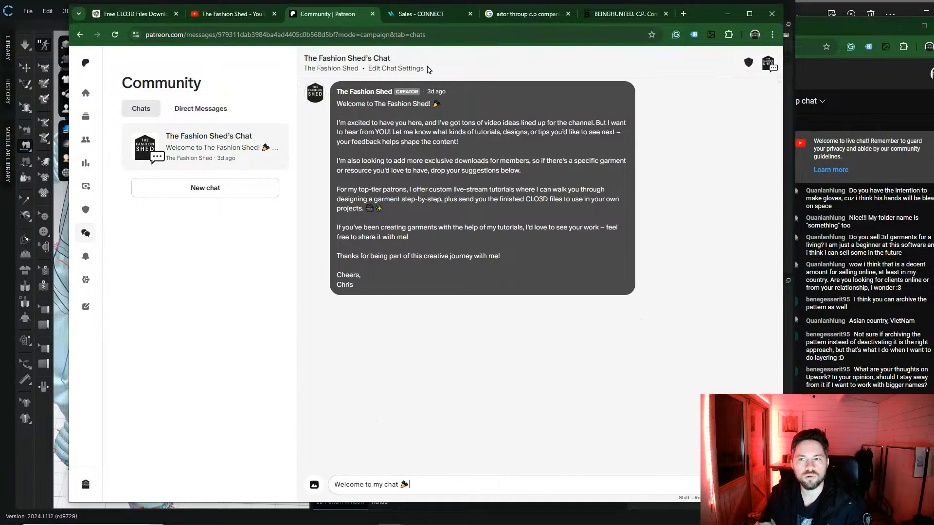
{"action": "left_click", "coordinate": [727, 14]}
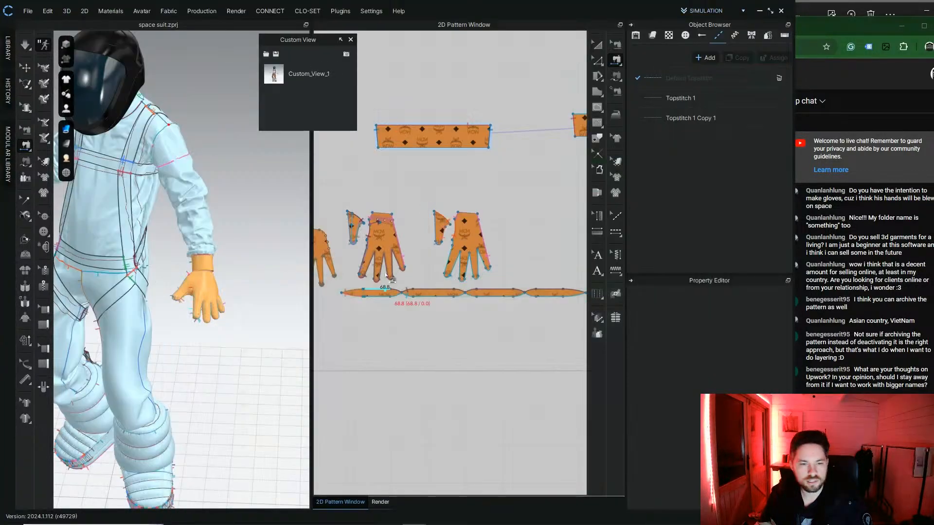
{"action": "key", "text": "a"}
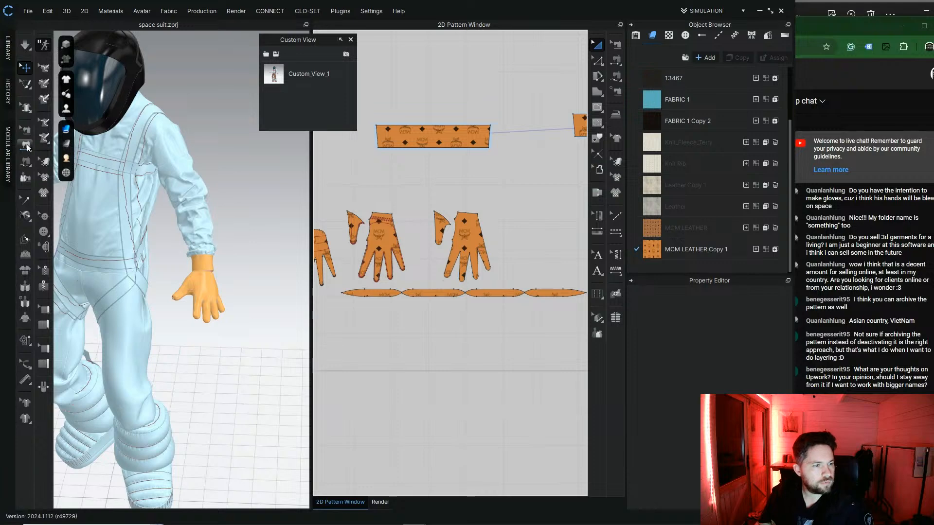
Step: Free-sew about 139 mm of the cuff's lower edge, from its left corner, to the full wrist edge of the rightmost hand piece
{"action": "left_click", "coordinate": [25, 162]}
{"action": "scroll", "coordinate": [225, 276], "scroll_direction": "up", "scroll_amount": 5}
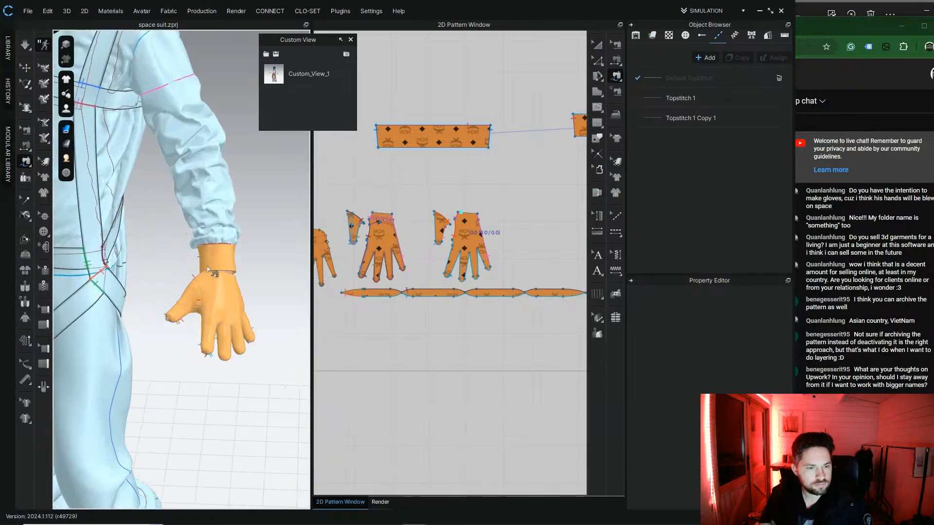
{"action": "scroll", "coordinate": [399, 156], "scroll_direction": "up", "scroll_amount": 3}
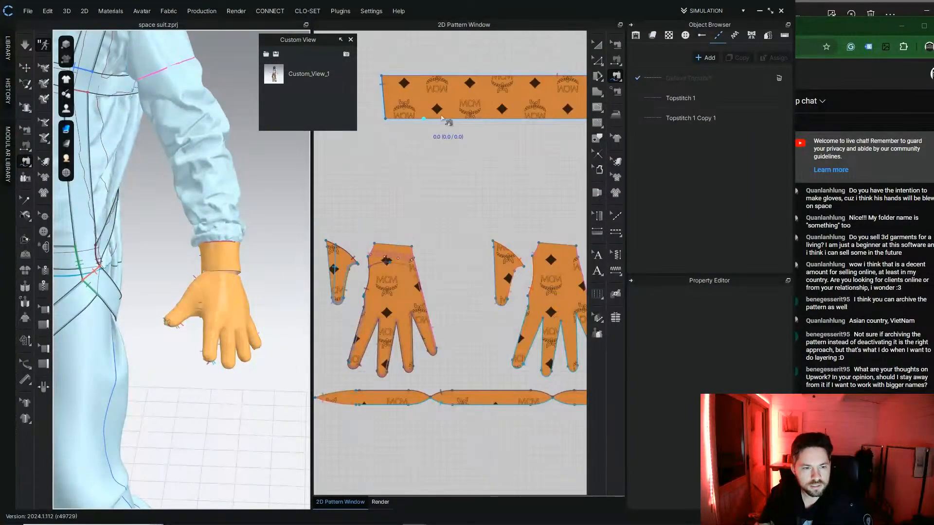
{"action": "middle_click_drag", "start_coordinate": [418, 117], "coordinate": [394, 149]}
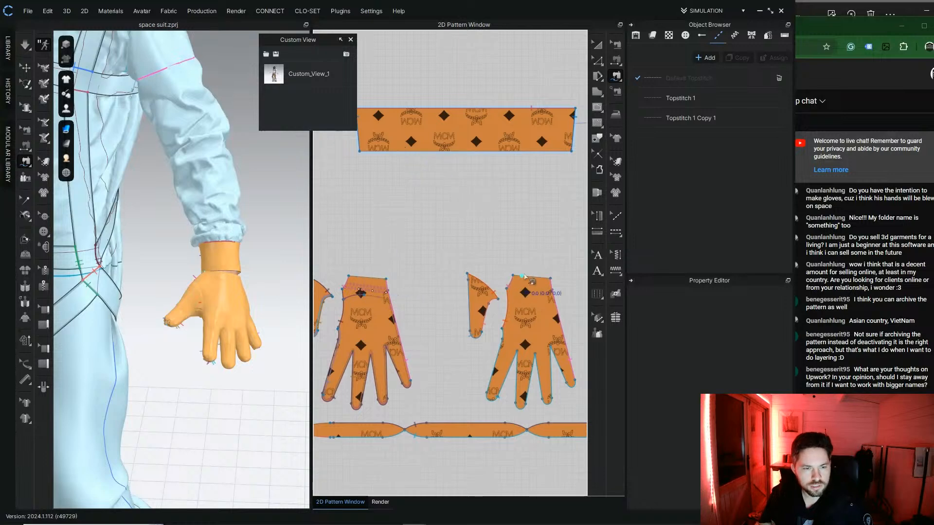
{"action": "left_click", "coordinate": [361, 151]}
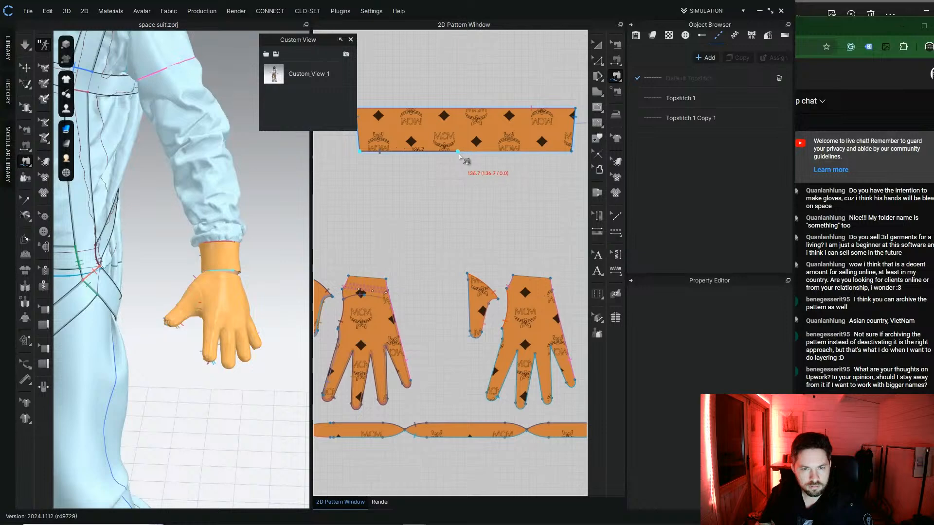
{"action": "left_click", "coordinate": [513, 275]}
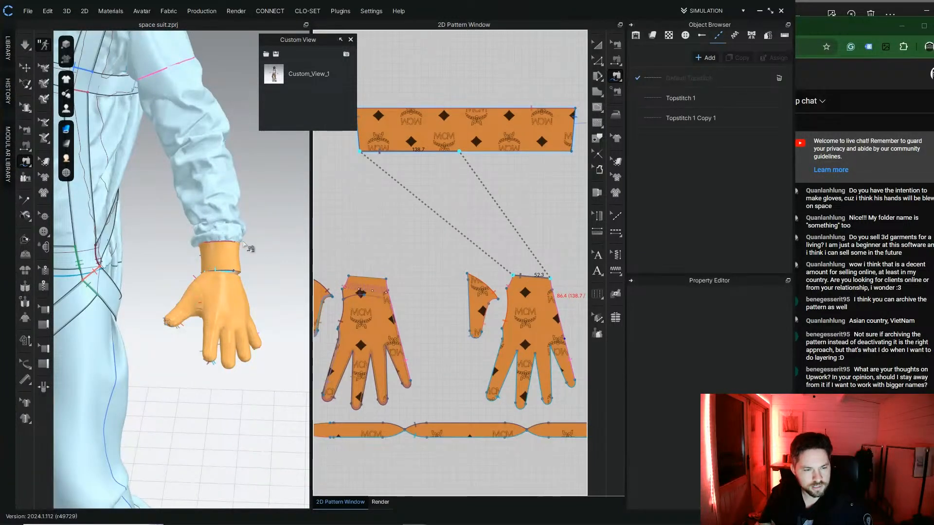
{"action": "left_click", "coordinate": [503, 349]}
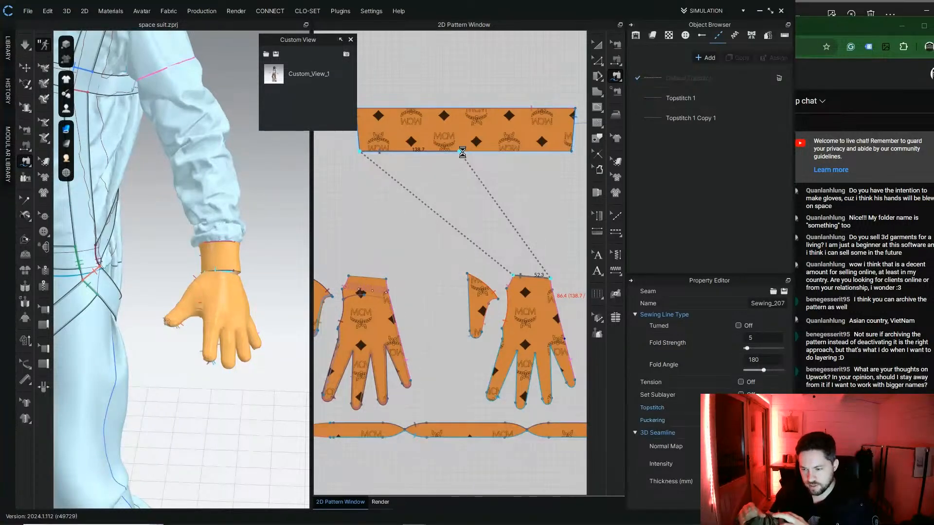
Step: Examine the new seam and the remaining gap between the cuff and the glove from several sides of the wrist in 3D
{"action": "scroll", "coordinate": [467, 159], "scroll_direction": "down", "scroll_amount": 5}
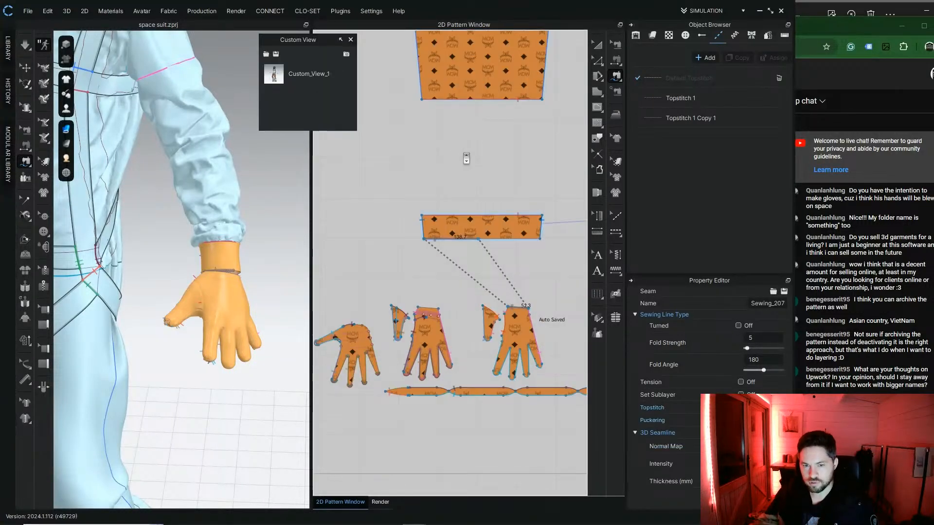
{"action": "scroll", "coordinate": [203, 270], "scroll_direction": "up", "scroll_amount": 5}
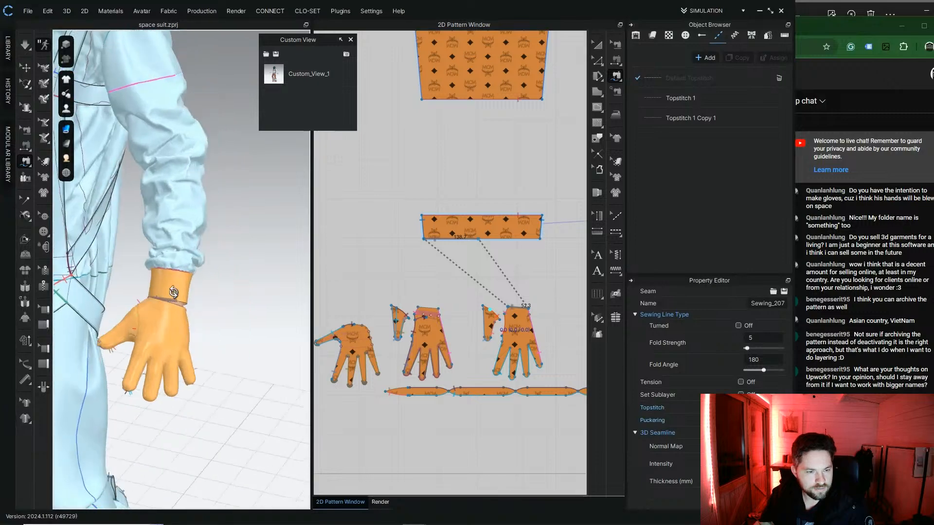
{"action": "scroll", "coordinate": [203, 271], "scroll_direction": "down", "scroll_amount": 3}
{"action": "right_click_drag", "start_coordinate": [229, 282], "coordinate": [246, 238]}
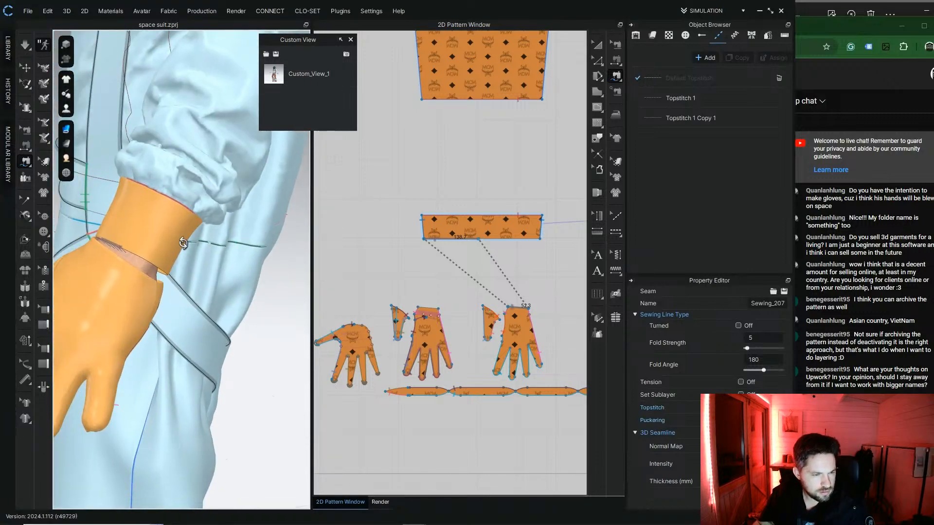
{"action": "right_click_drag", "start_coordinate": [183, 243], "coordinate": [114, 299]}
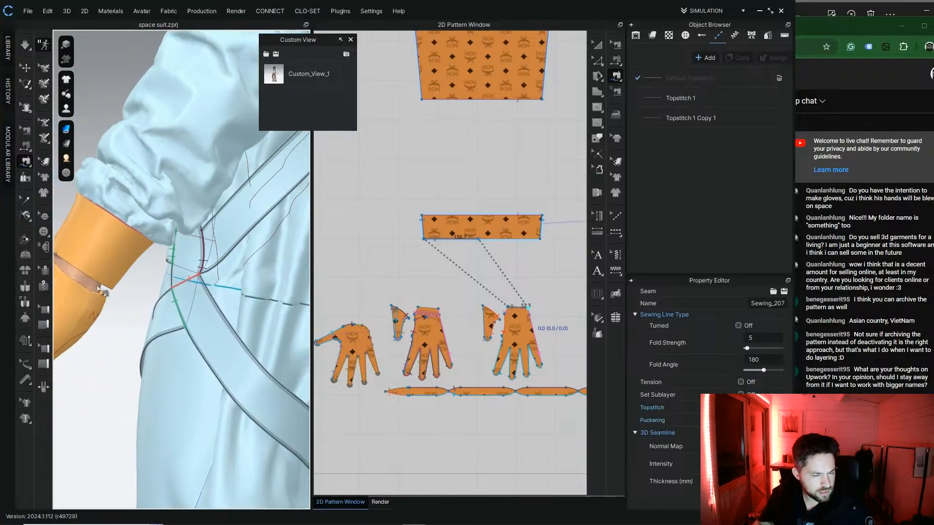
{"action": "right_click_drag", "start_coordinate": [80, 272], "coordinate": [204, 284]}
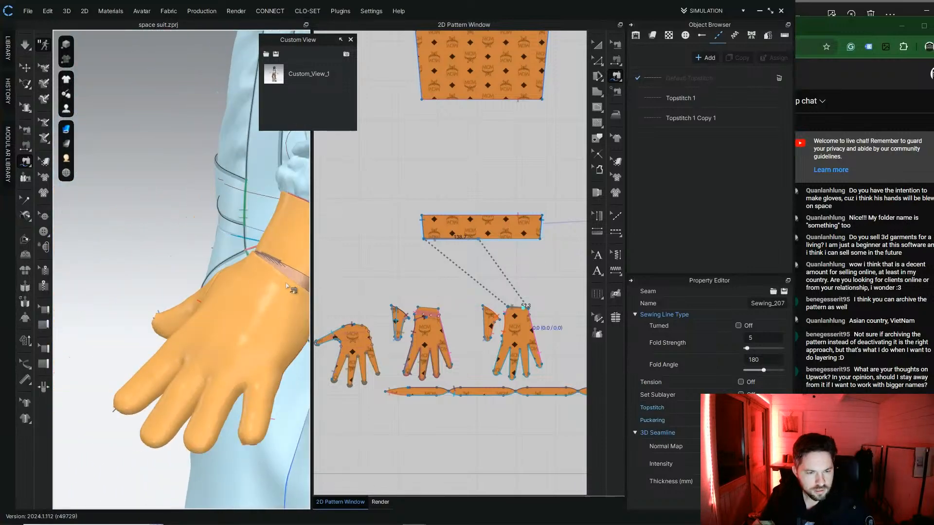
{"action": "right_click_drag", "start_coordinate": [287, 287], "coordinate": [251, 203]}
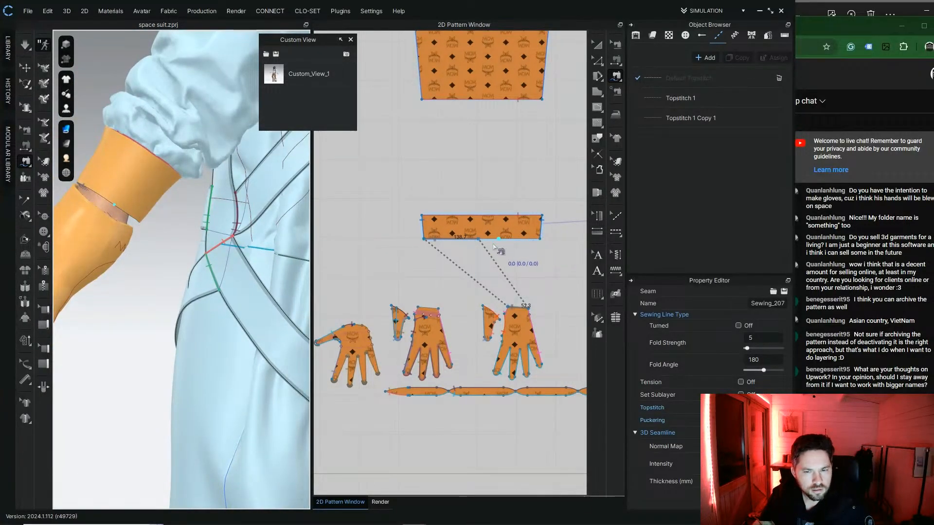
Step: Extend the glove seam along the cuff's lower edge to about 197 mm by moving its inner end towards the right corner
{"action": "left_click", "coordinate": [478, 240]}
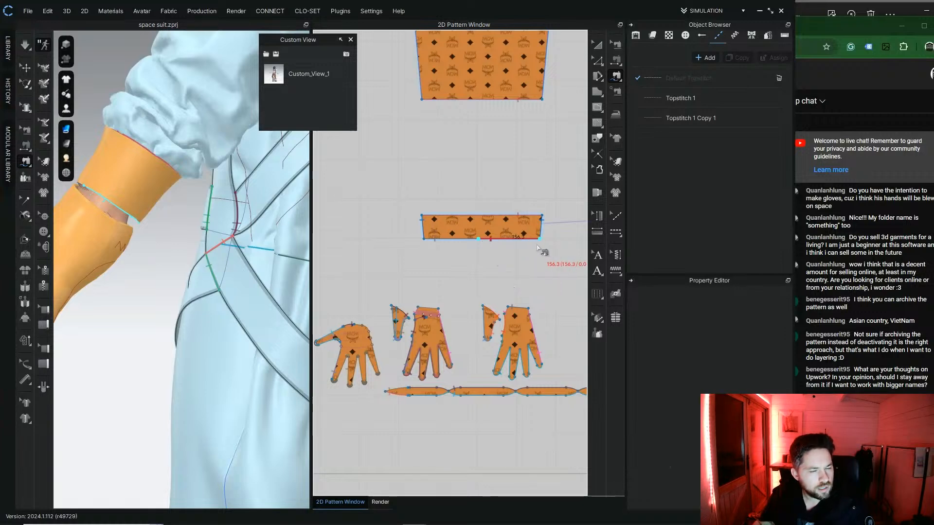
{"action": "key", "text": "Escape"}
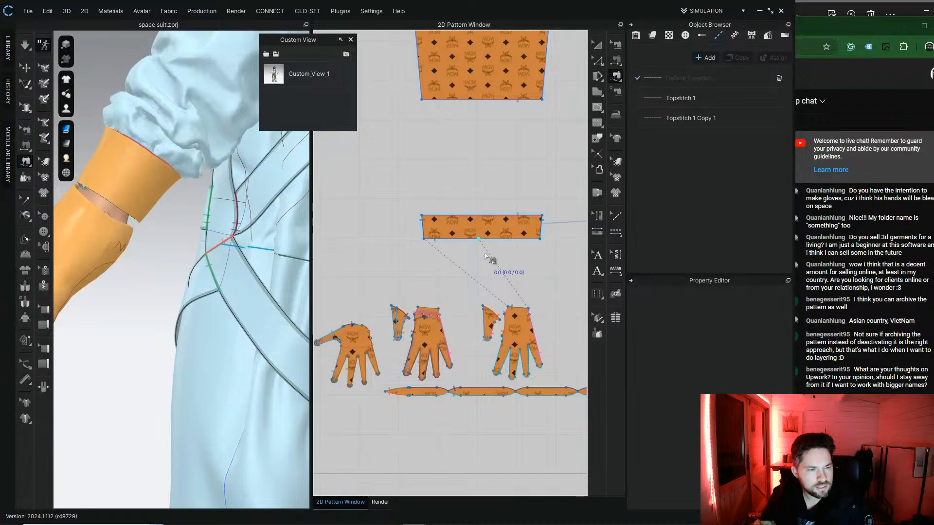
{"action": "left_click", "coordinate": [25, 130]}
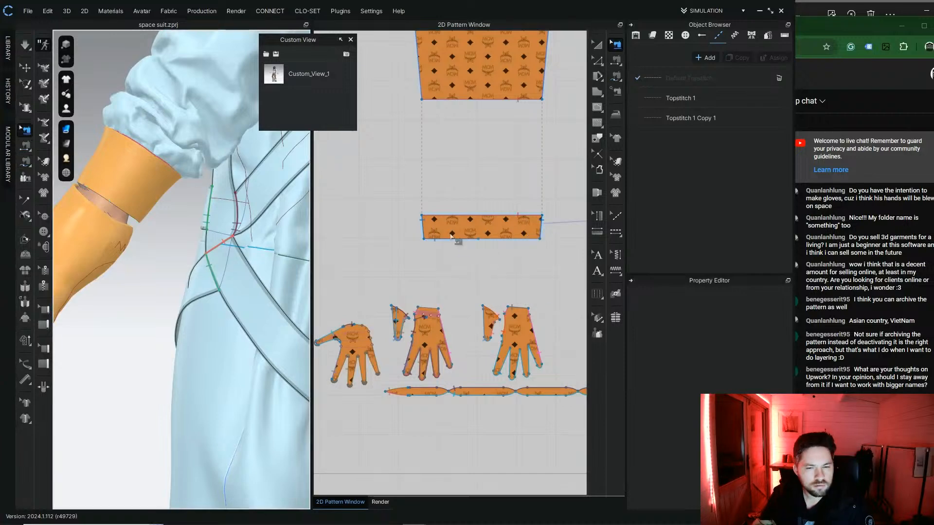
{"action": "left_click_drag", "start_coordinate": [478, 239], "coordinate": [503, 241]}
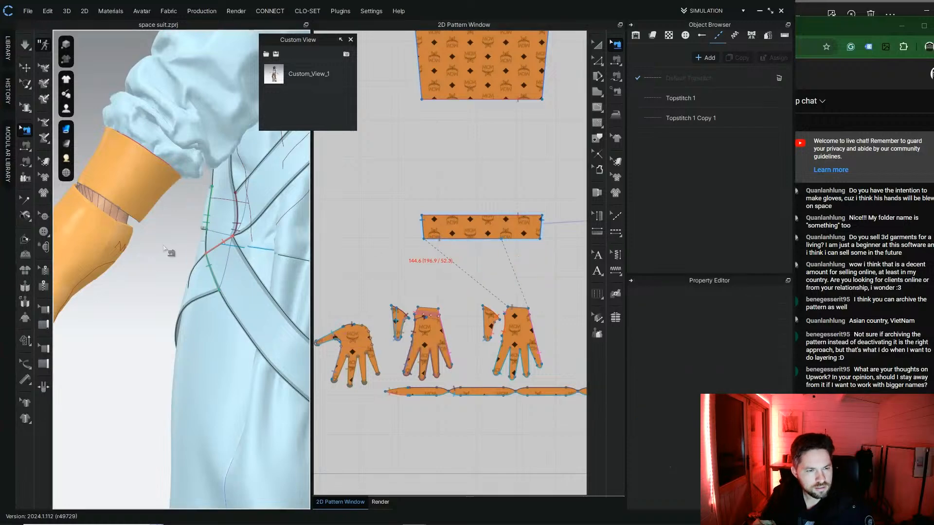
Step: Shorten the glove seam on the cuff's lower edge to about 148 mm by moving its starting end away from the left corner
{"action": "scroll", "coordinate": [174, 251], "scroll_direction": "up", "scroll_amount": 5}
{"action": "right_click_drag", "start_coordinate": [204, 228], "coordinate": [217, 284]}
{"action": "middle_click_drag", "start_coordinate": [217, 284], "coordinate": [51, 313]}
{"action": "right_click_drag", "start_coordinate": [50, 312], "coordinate": [232, 229]}
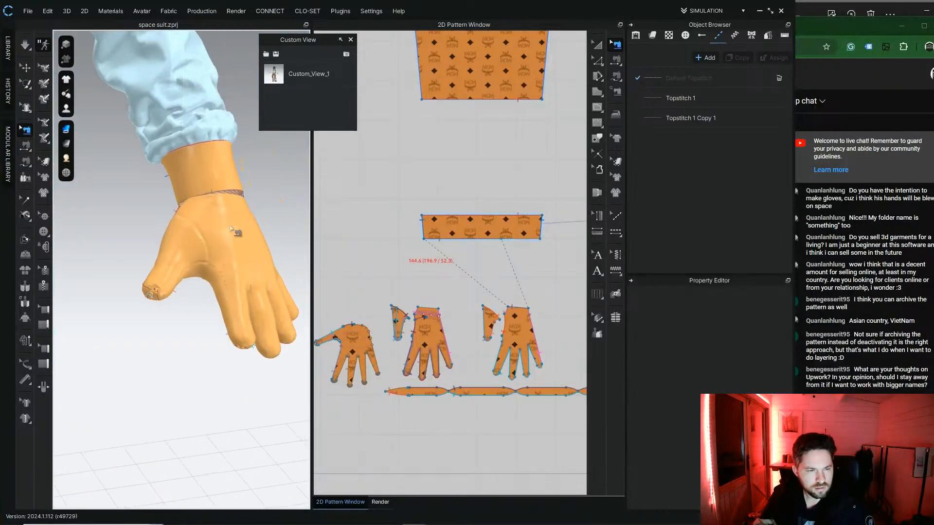
{"action": "right_click_drag", "start_coordinate": [200, 200], "coordinate": [210, 194]}
{"action": "scroll", "coordinate": [218, 330], "scroll_direction": "up", "scroll_amount": 5}
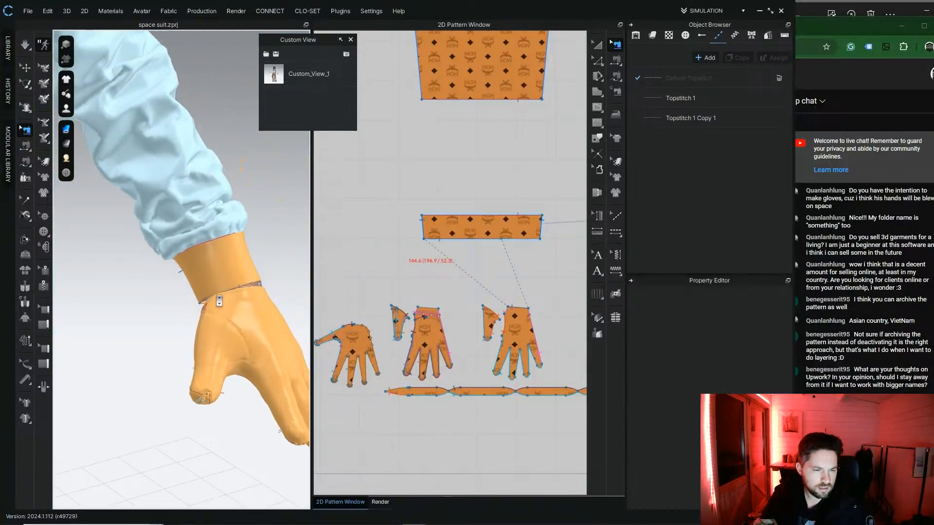
{"action": "scroll", "coordinate": [218, 330], "scroll_direction": "up", "scroll_amount": 3}
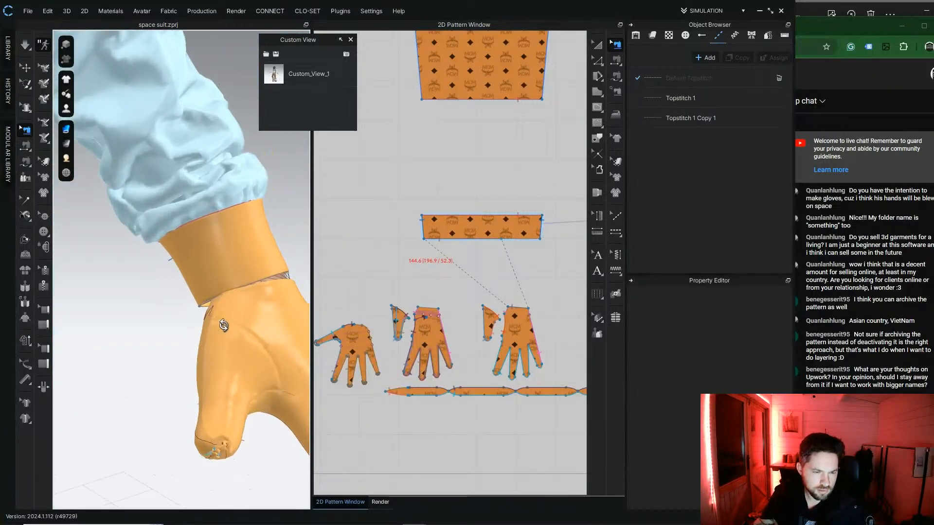
{"action": "left_click", "coordinate": [430, 239]}
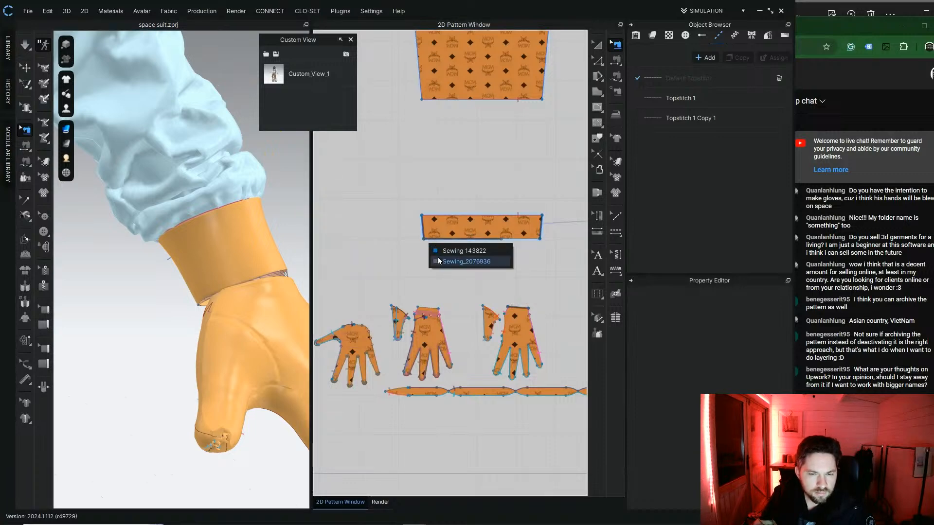
{"action": "left_click", "coordinate": [455, 261]}
{"action": "left_click_drag", "start_coordinate": [436, 243], "coordinate": [428, 254]}
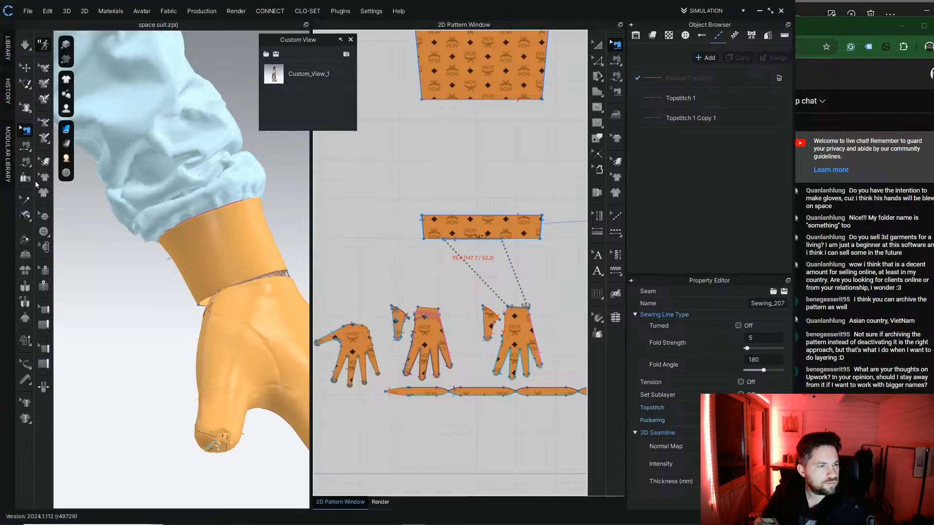
Step: Free-sew about 49 mm of the cuff's lower edge, from its left corner, to about 9 mm at the right end of the middle hand piece's wrist edge
{"action": "left_click", "coordinate": [25, 162]}
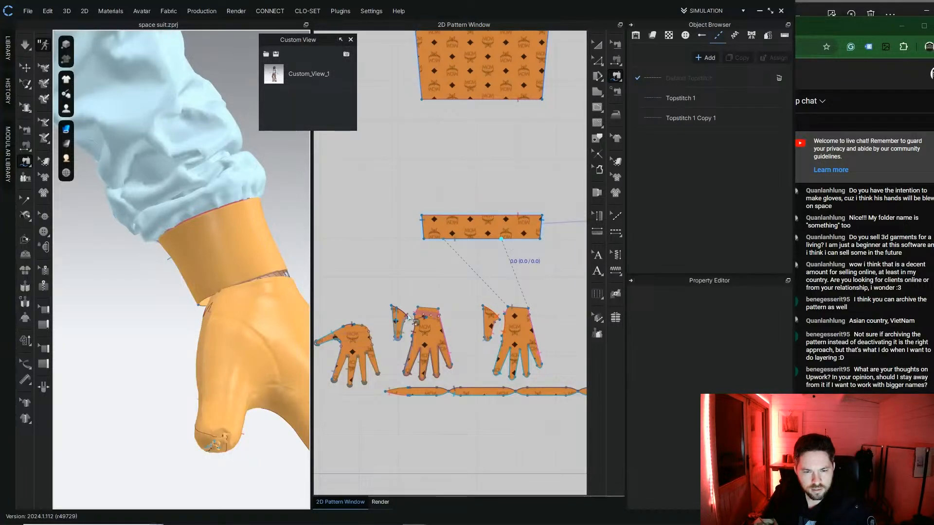
{"action": "right_click_drag", "start_coordinate": [259, 301], "coordinate": [275, 282]}
{"action": "middle_click_drag", "start_coordinate": [187, 262], "coordinate": [305, 385]}
{"action": "scroll", "coordinate": [228, 361], "scroll_direction": "up", "scroll_amount": 2}
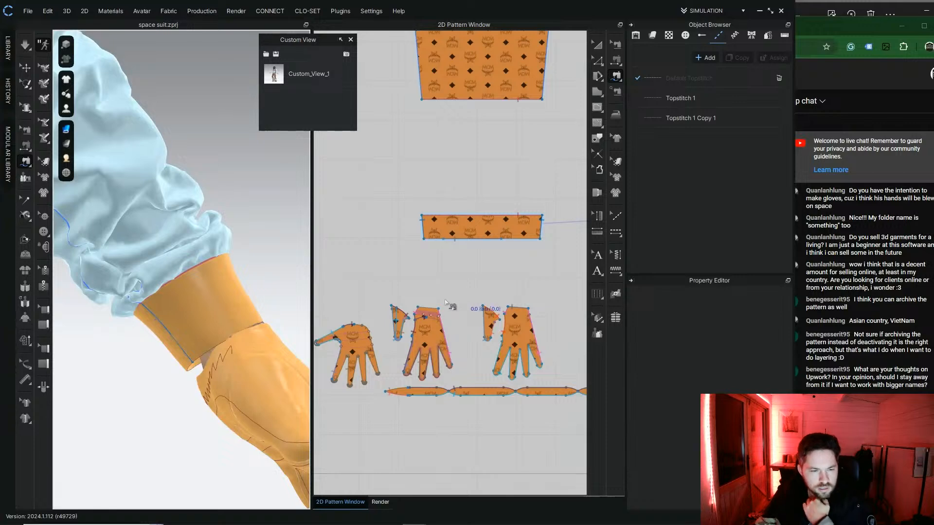
{"action": "left_click", "coordinate": [518, 308]}
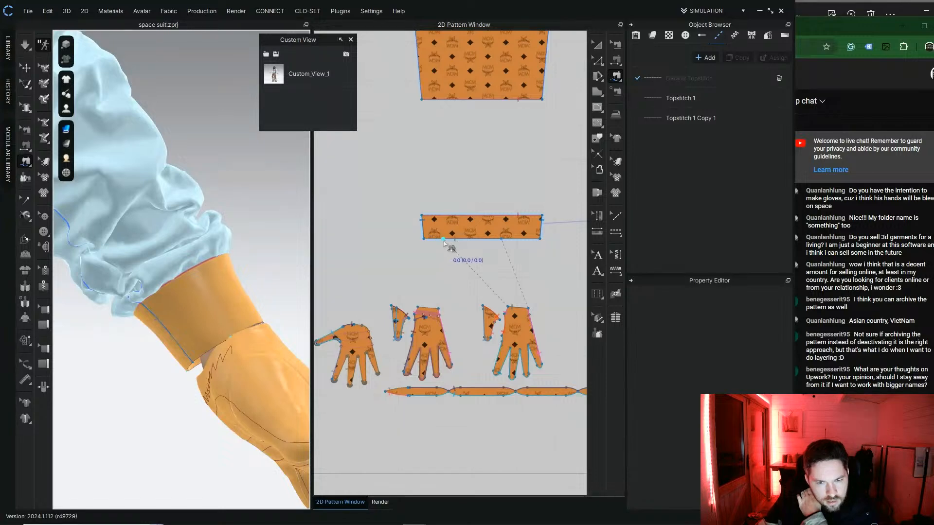
{"action": "left_click", "coordinate": [444, 241]}
{"action": "left_click", "coordinate": [425, 242]}
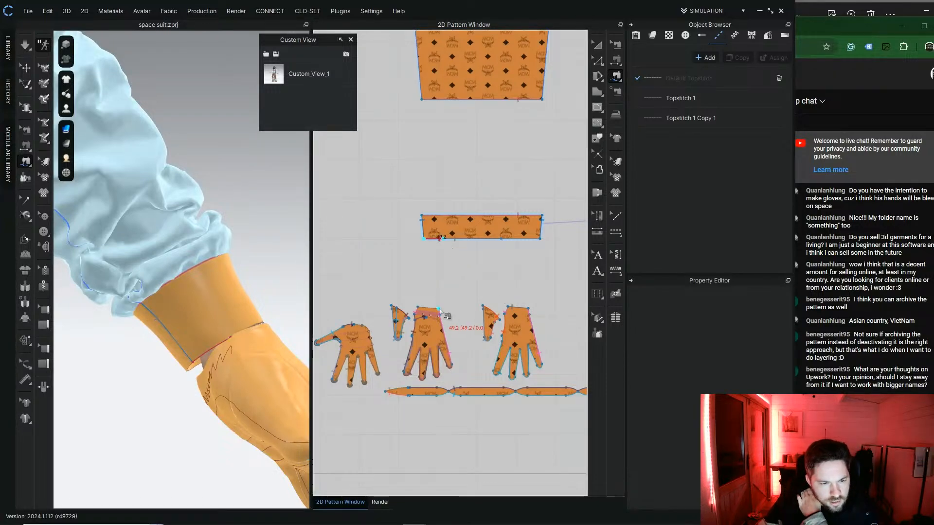
{"action": "left_click", "coordinate": [436, 311]}
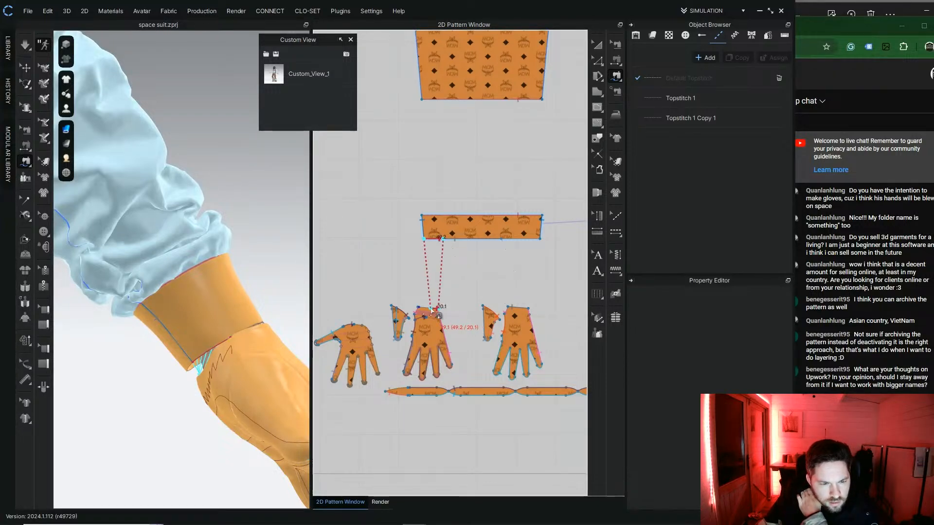
{"action": "scroll", "coordinate": [435, 313], "scroll_direction": "up", "scroll_amount": 6}
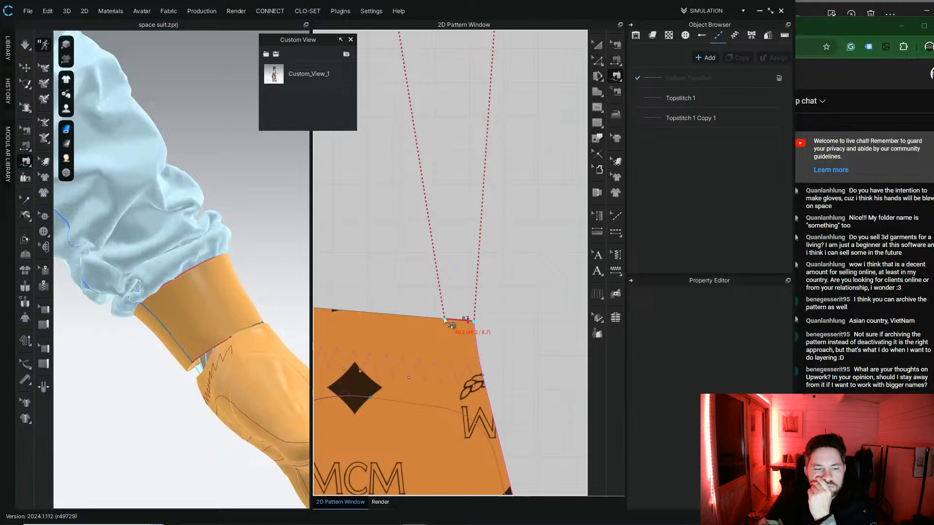
{"action": "left_click", "coordinate": [374, 336]}
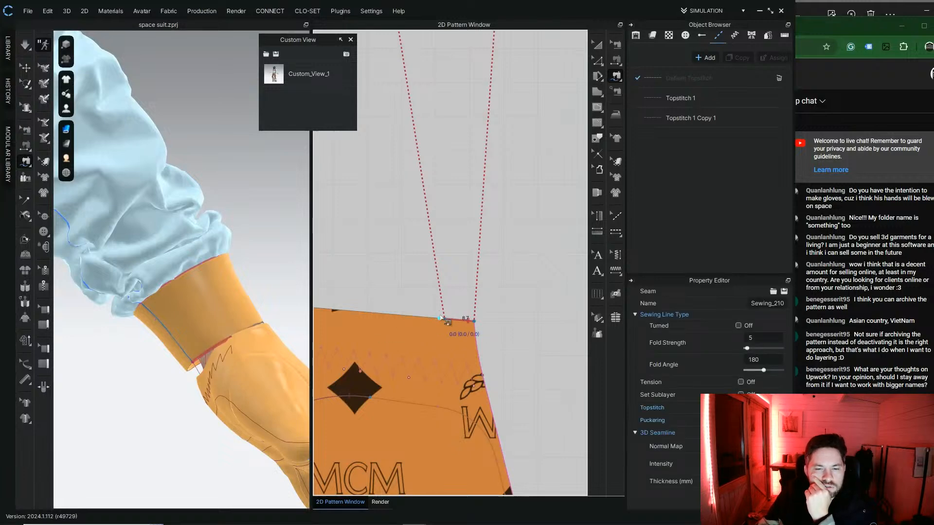
Step: Free-sew the remaining 44 mm of the middle hand piece's wrist edge to about 98 mm of the cuff's lower edge at its right corner
{"action": "scroll", "coordinate": [444, 319], "scroll_direction": "down", "scroll_amount": 3}
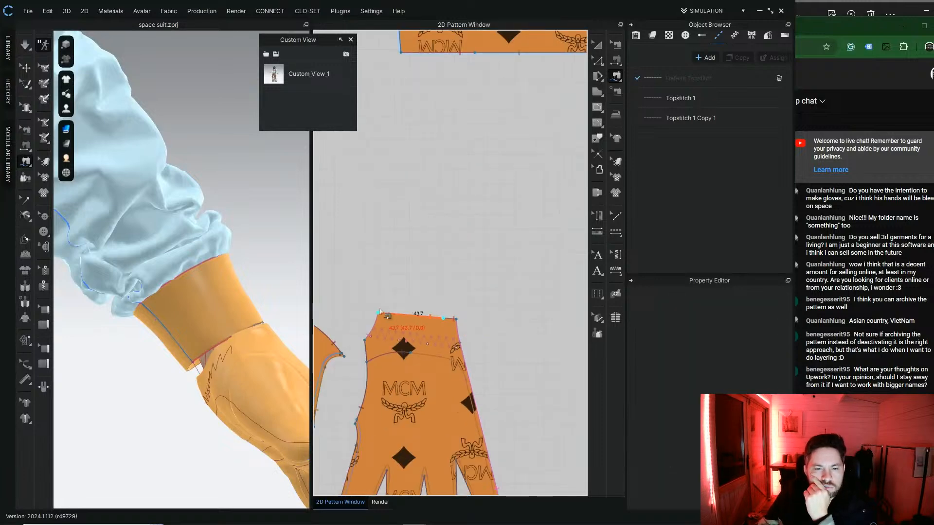
{"action": "scroll", "coordinate": [380, 312], "scroll_direction": "down", "scroll_amount": 3}
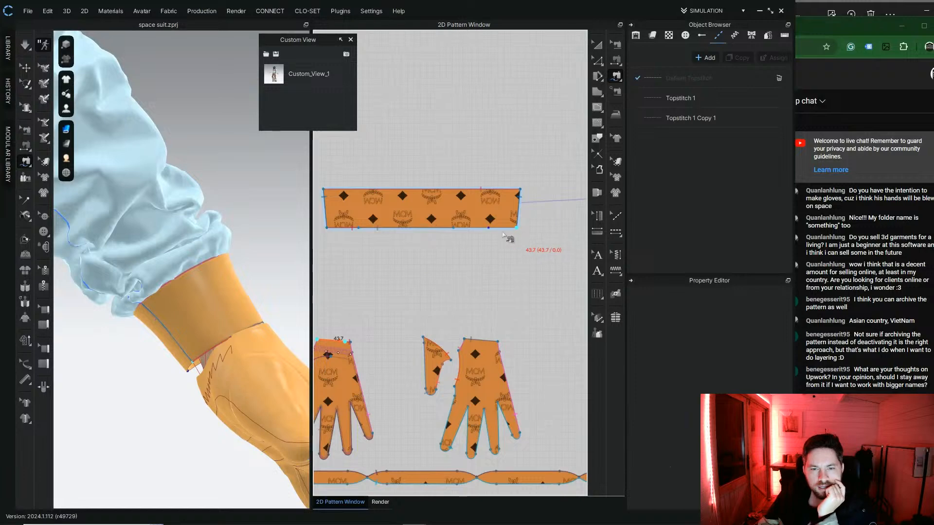
{"action": "left_click", "coordinate": [516, 227]}
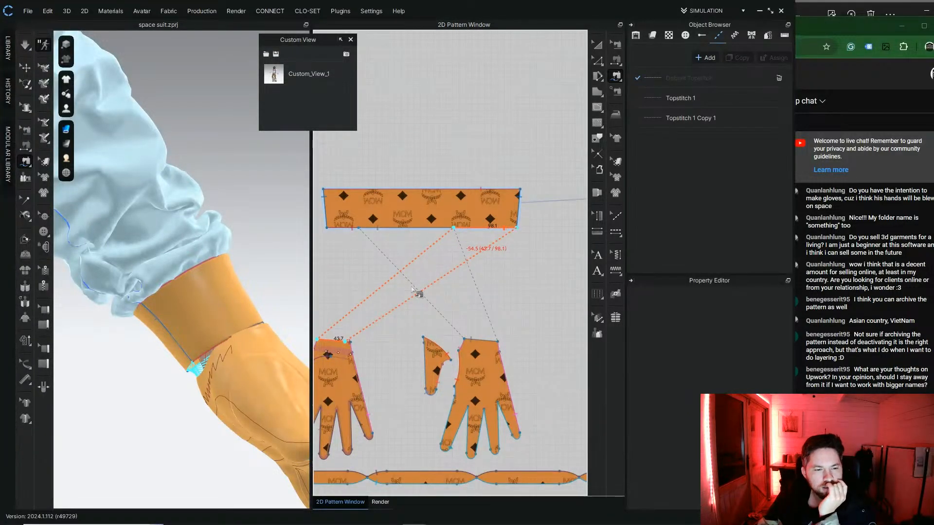
{"action": "left_click", "coordinate": [171, 318]}
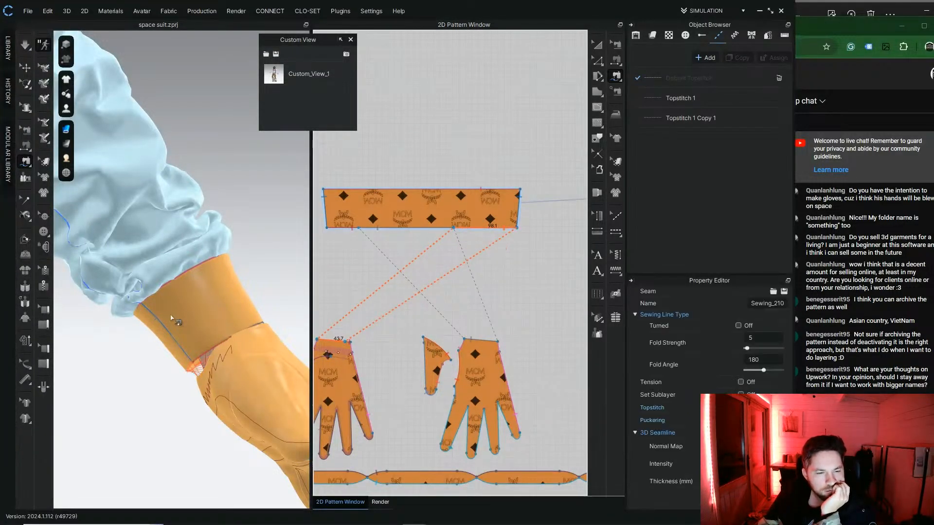
Step: Inspect the wrist from several sides in 3D and remove both new seams between the cuff and the middle hand piece
{"action": "right_click_drag", "start_coordinate": [199, 332], "coordinate": [140, 321]}
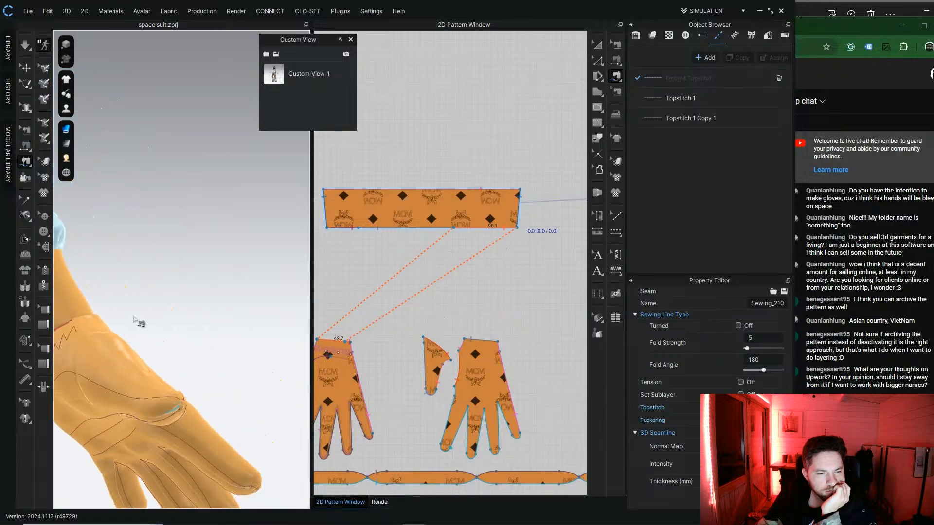
{"action": "middle_click_drag", "start_coordinate": [156, 307], "coordinate": [311, 268]}
{"action": "scroll", "coordinate": [261, 267], "scroll_direction": "up", "scroll_amount": 8}
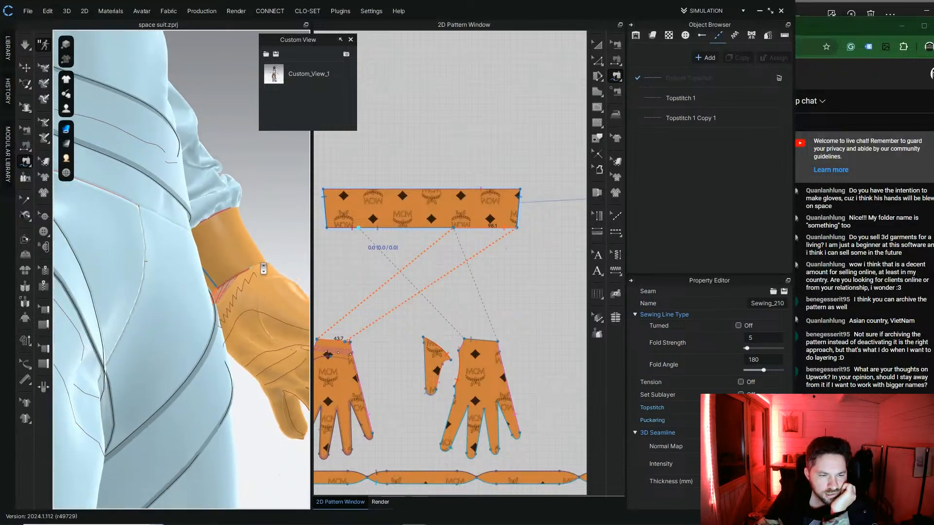
{"action": "right_click_drag", "start_coordinate": [198, 284], "coordinate": [220, 283]}
{"action": "middle_click_drag", "start_coordinate": [236, 286], "coordinate": [226, 287]}
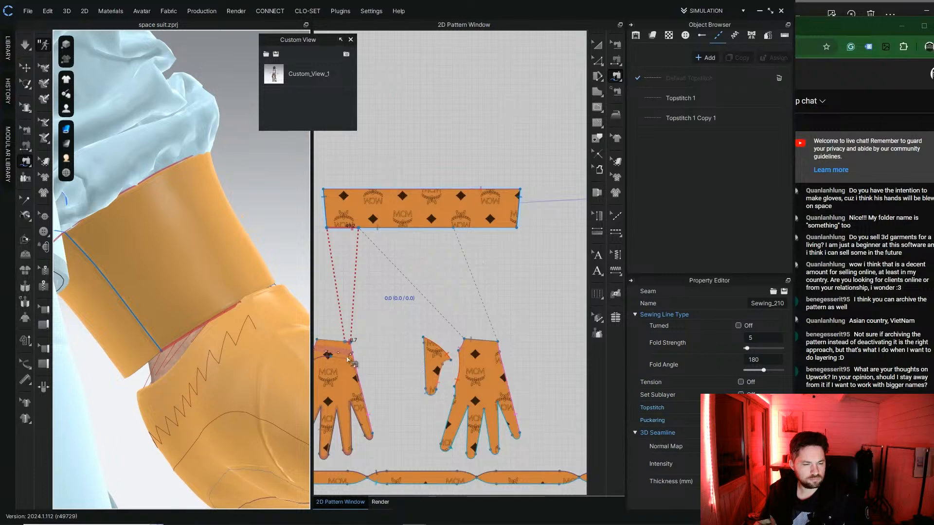
{"action": "key", "text": "Escape"}
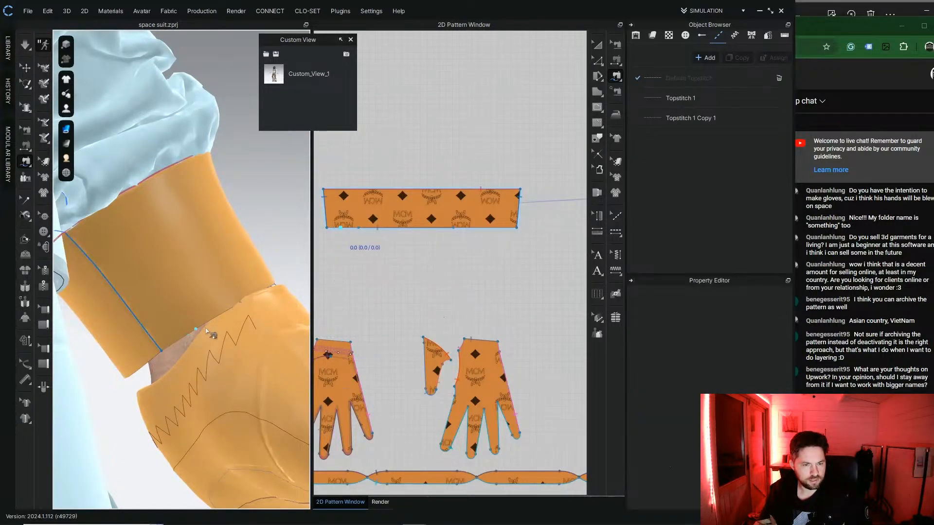
Step: Free-sew the 49 mm stretch at the cuff's lower-left corner to about 24 mm at the left end of the middle hand piece's wrist edge
{"action": "left_click", "coordinate": [359, 228]}
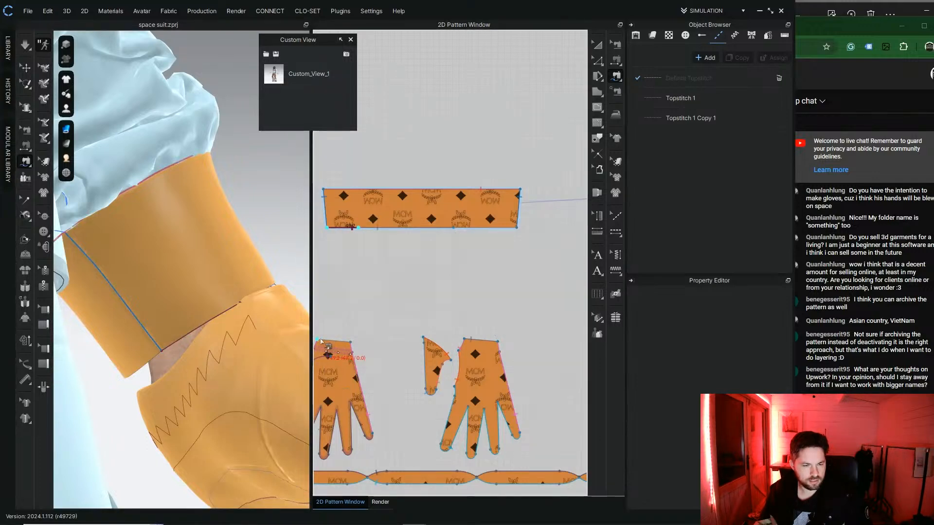
{"action": "middle_click_drag", "start_coordinate": [321, 341], "coordinate": [343, 343]}
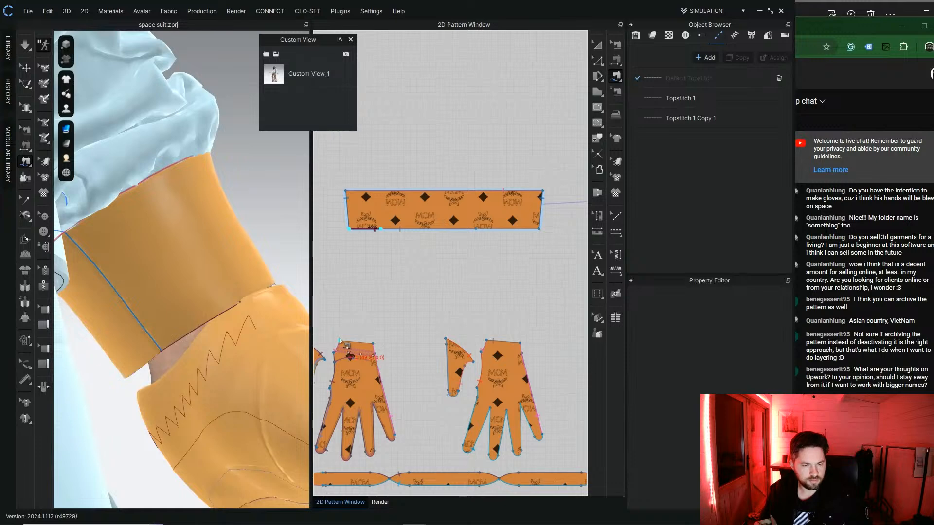
{"action": "left_click", "coordinate": [340, 340]}
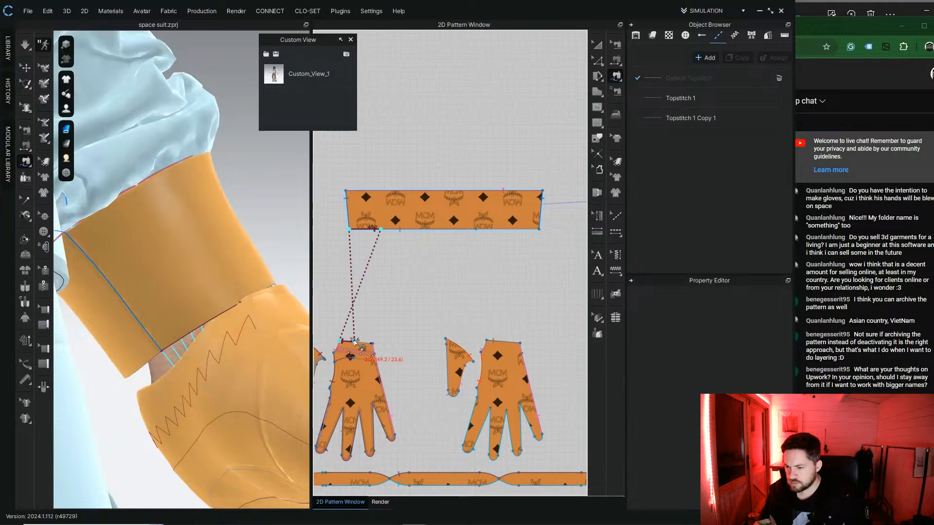
{"action": "left_click", "coordinate": [353, 342]}
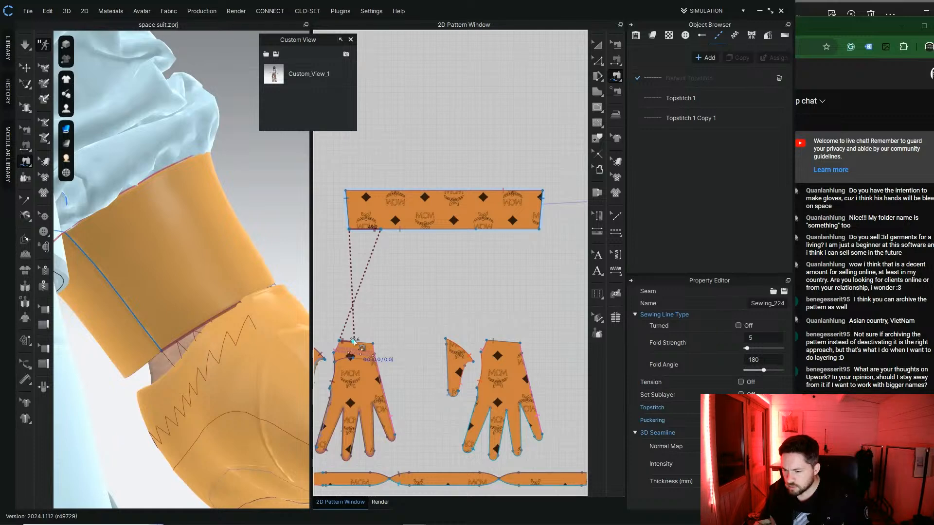
Step: Free-sew the remaining 29 mm of the middle hand piece's wrist edge to the 98 mm stretch at the cuff's lower-right corner
{"action": "left_click", "coordinate": [354, 342]}
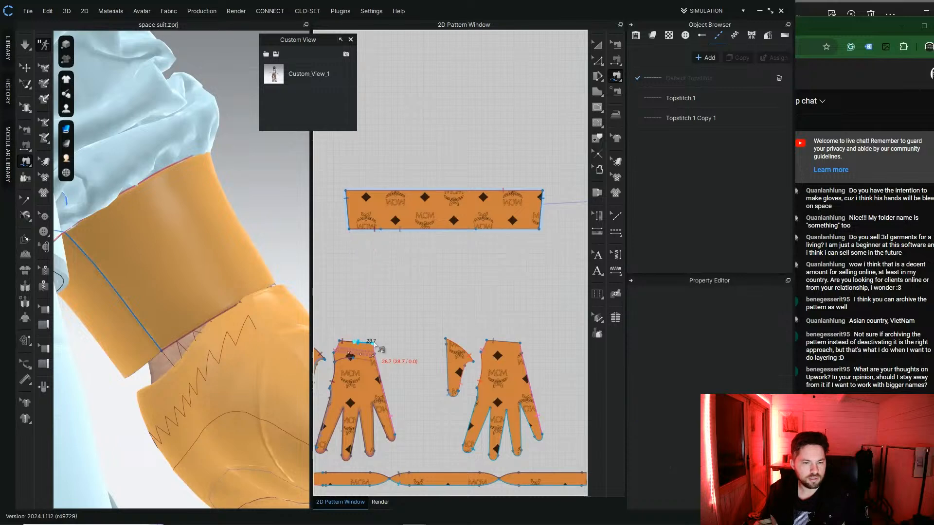
{"action": "left_click", "coordinate": [374, 344]}
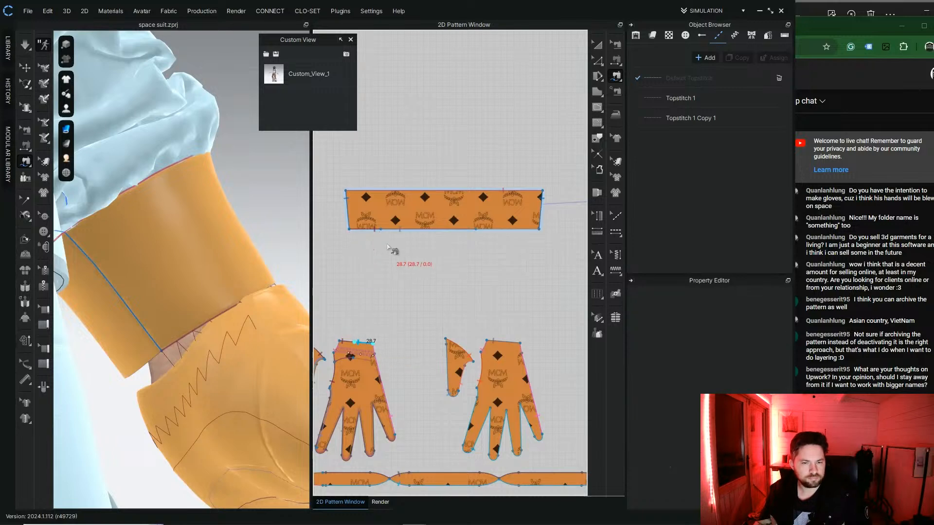
{"action": "left_click", "coordinate": [538, 229]}
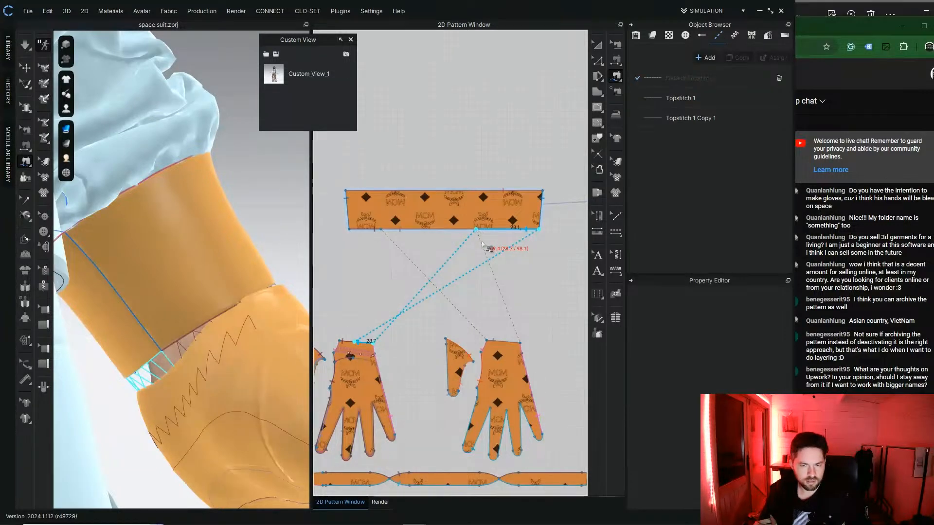
{"action": "left_click", "coordinate": [488, 268]}
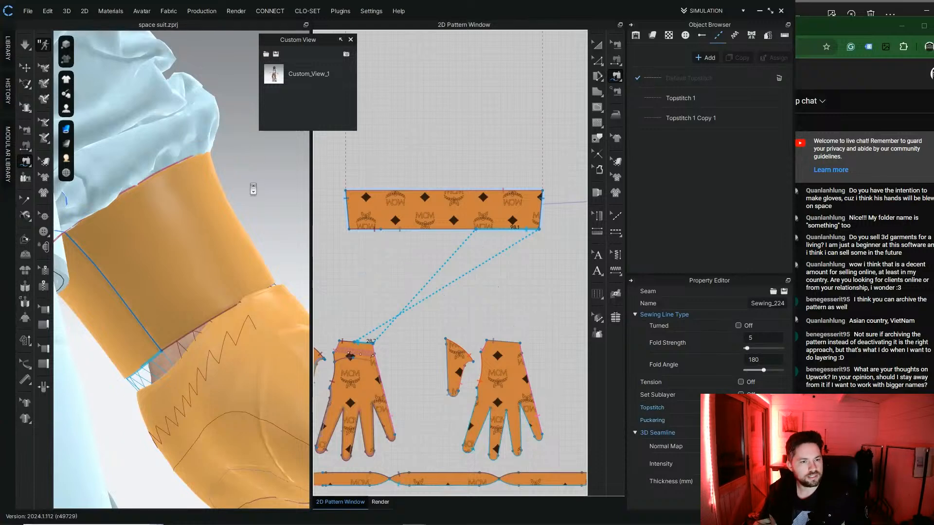
Step: Simulate the garment to pull the glove's new wrist seams together and check the wrist from several sides in 3D
{"action": "right_click_drag", "start_coordinate": [250, 187], "coordinate": [261, 243]}
{"action": "middle_click_drag", "start_coordinate": [261, 248], "coordinate": [123, 199]}
{"action": "left_click", "coordinate": [25, 44]}
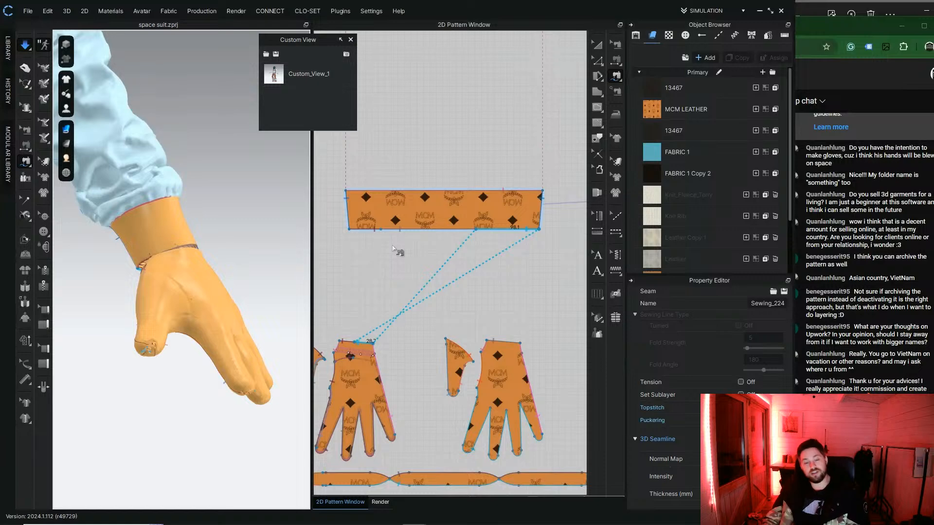
{"action": "key", "text": "a"}
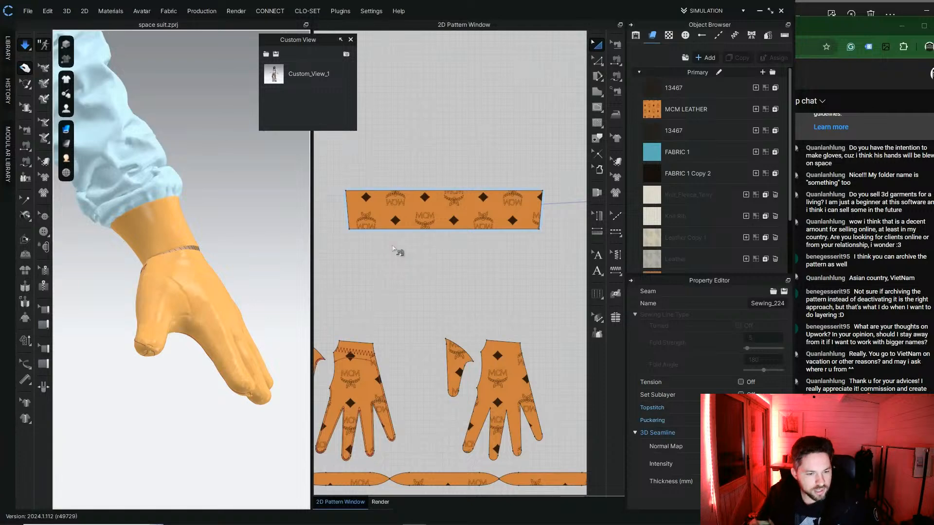
{"action": "right_click_drag", "start_coordinate": [206, 264], "coordinate": [190, 269]}
{"action": "middle_click_drag", "start_coordinate": [126, 296], "coordinate": [191, 228]}
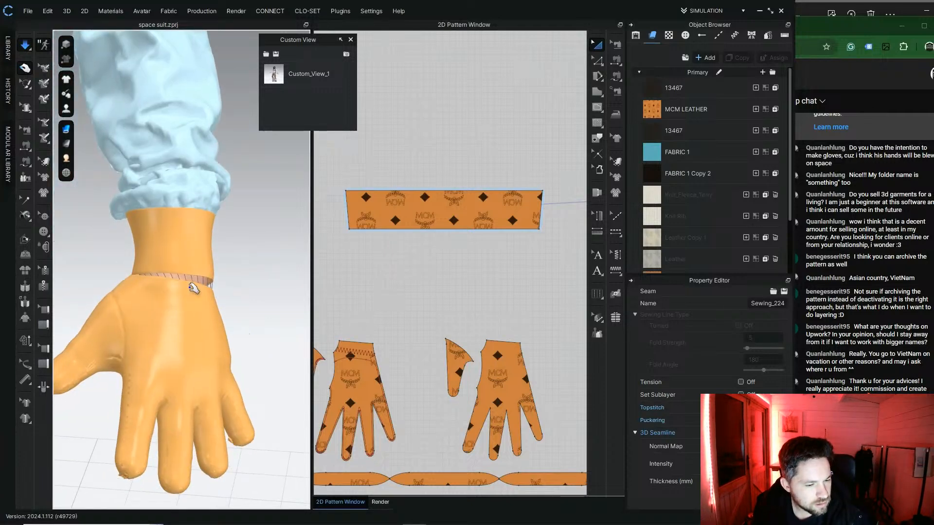
Step: Select all the glove's hand, thumb and finger-strip pieces in the 2D pattern and review their simulation properties
{"action": "left_click", "coordinate": [617, 76]}
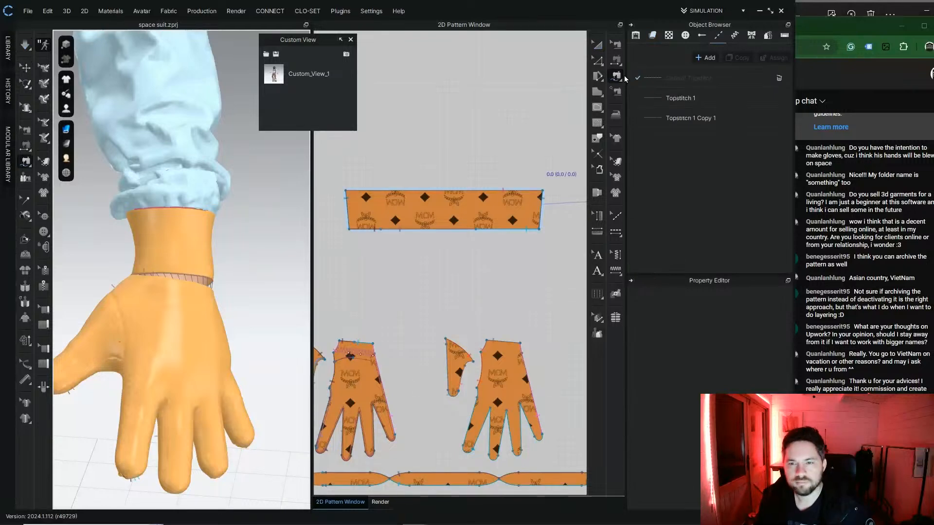
{"action": "left_click", "coordinate": [598, 45]}
{"action": "scroll", "coordinate": [450, 328], "scroll_direction": "down", "scroll_amount": 5}
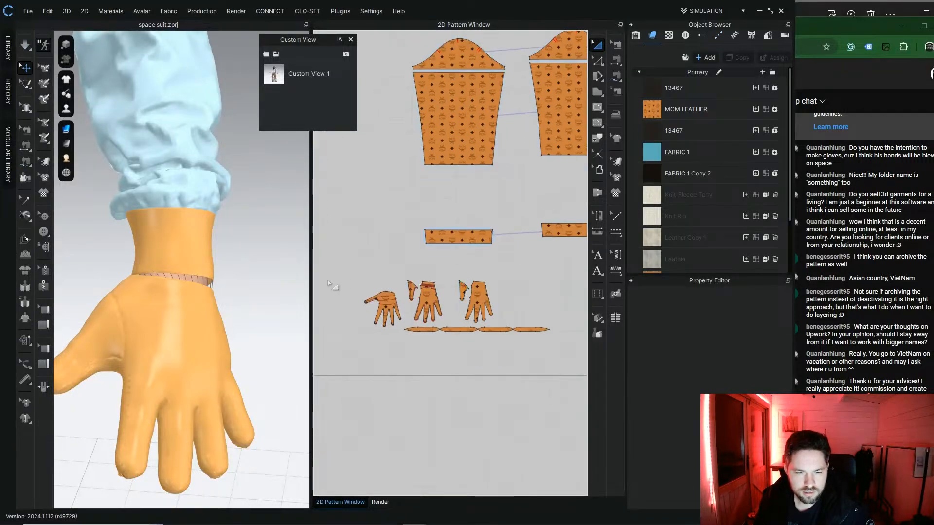
{"action": "left_click_drag", "start_coordinate": [348, 262], "coordinate": [579, 374]}
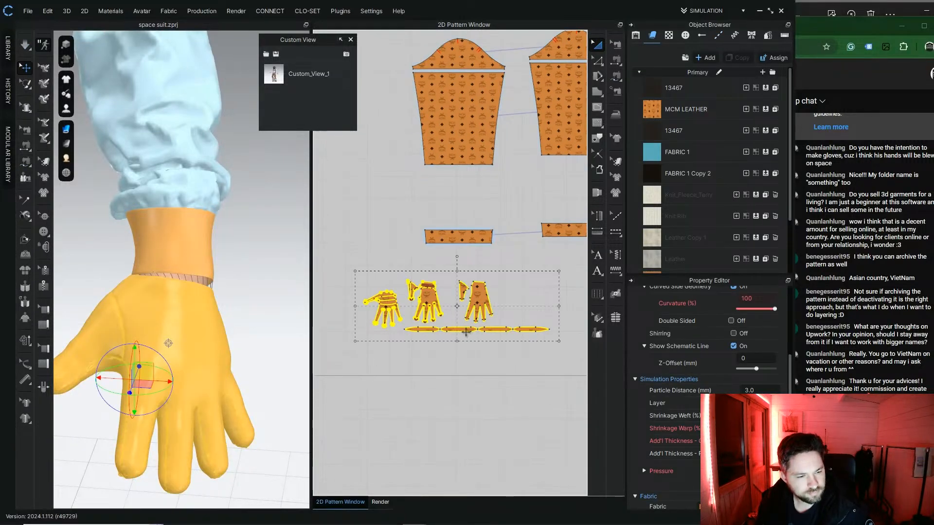
{"action": "scroll", "coordinate": [460, 323], "scroll_direction": "down", "scroll_amount": 2}
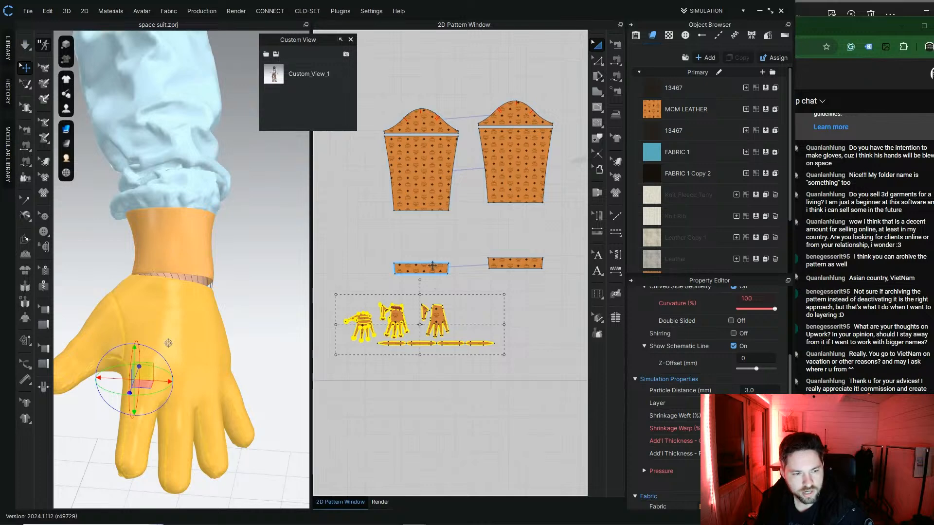
{"action": "left_click_drag", "start_coordinate": [789, 373], "coordinate": [790, 409]}
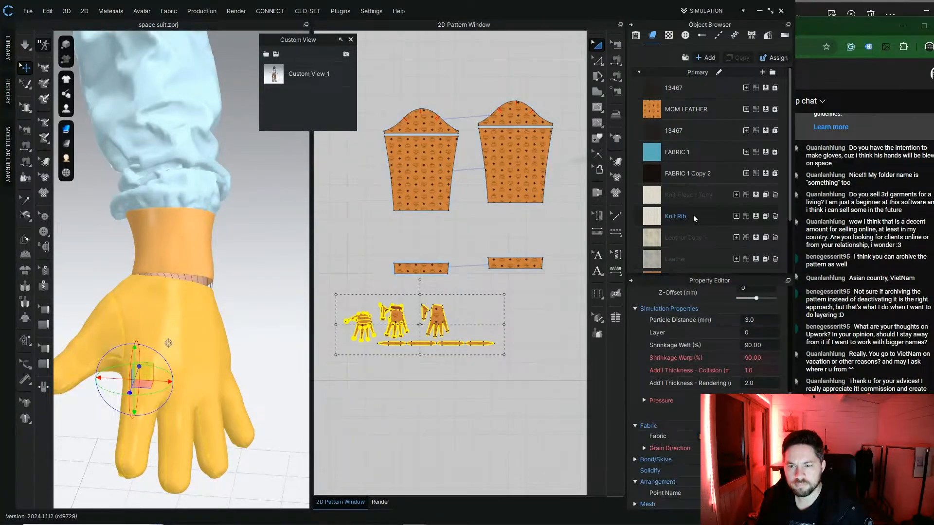
Step: Apply the Knit_Fleece_Terry physical property preset to the MCM LEATHER Copy 1 fabric on the glove
{"action": "scroll", "coordinate": [693, 215], "scroll_direction": "down", "scroll_amount": 2}
{"action": "left_click", "coordinate": [679, 250]}
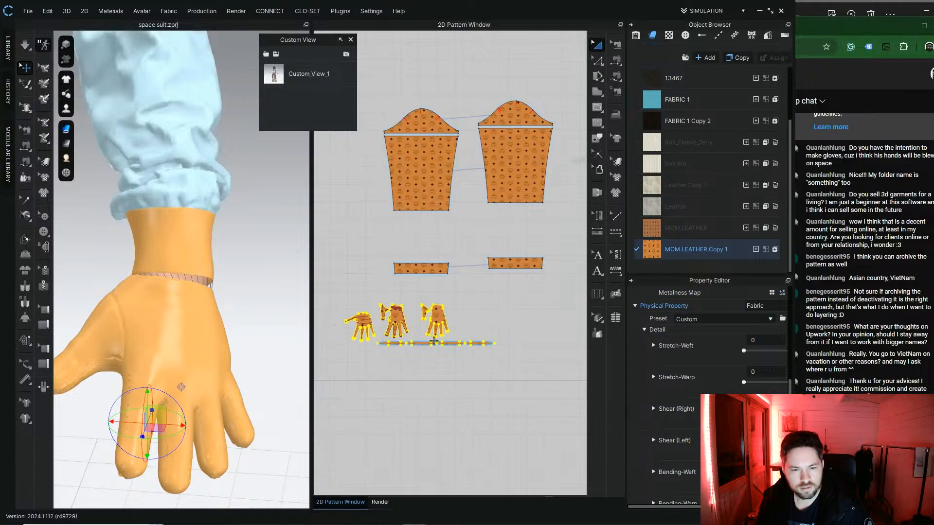
{"action": "scroll", "coordinate": [764, 345], "scroll_direction": "up", "scroll_amount": 1}
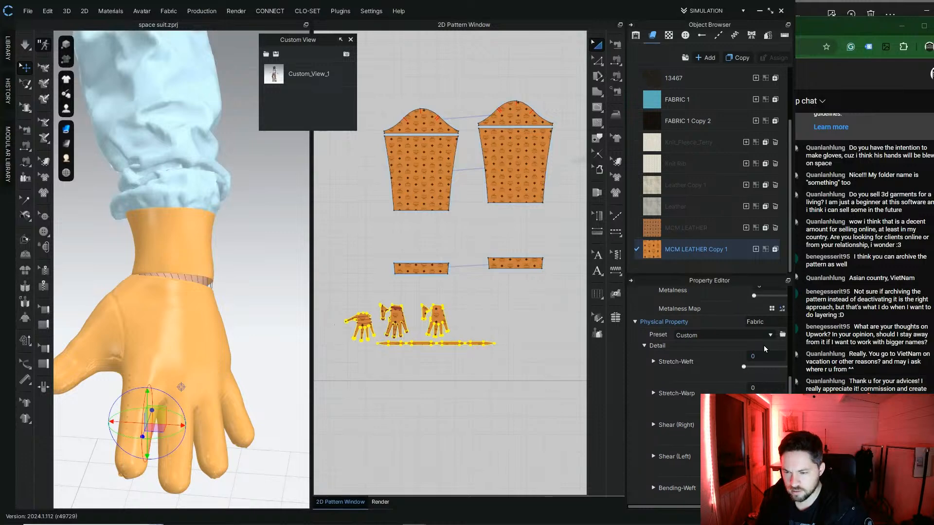
{"action": "left_click", "coordinate": [756, 335]}
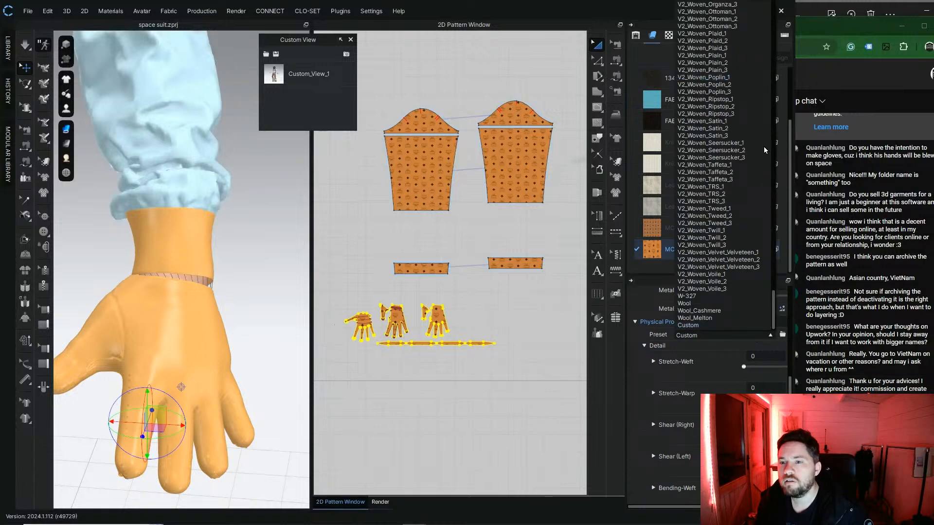
{"action": "scroll", "coordinate": [765, 161], "scroll_direction": "up", "scroll_amount": 15}
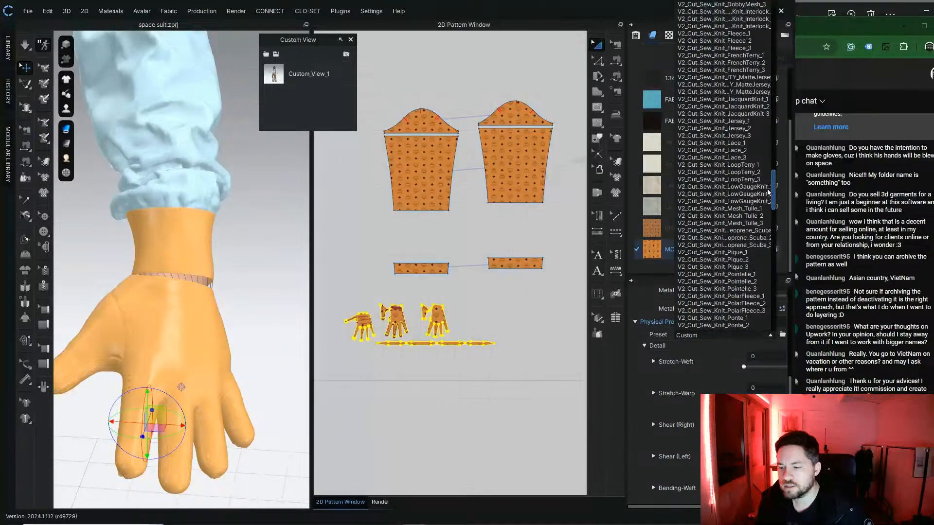
{"action": "left_click_drag", "start_coordinate": [769, 192], "coordinate": [784, 46]}
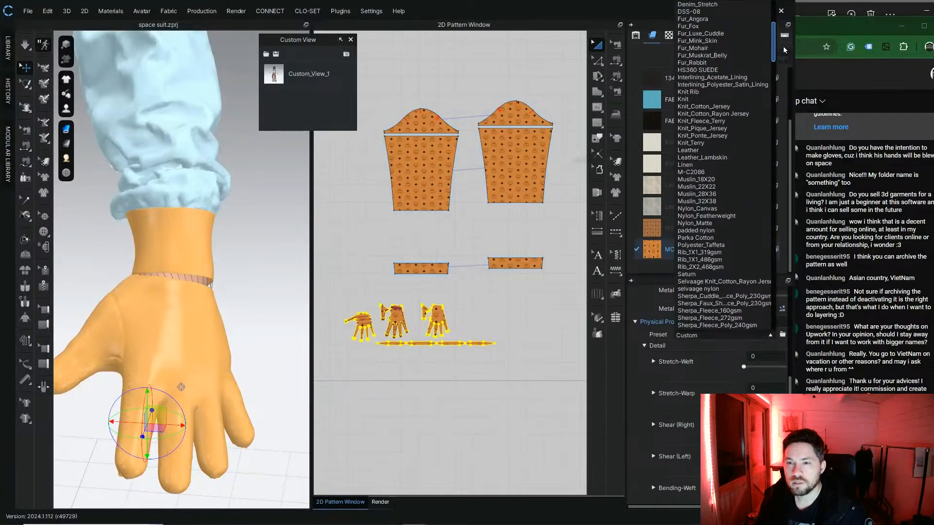
{"action": "left_click", "coordinate": [719, 125]}
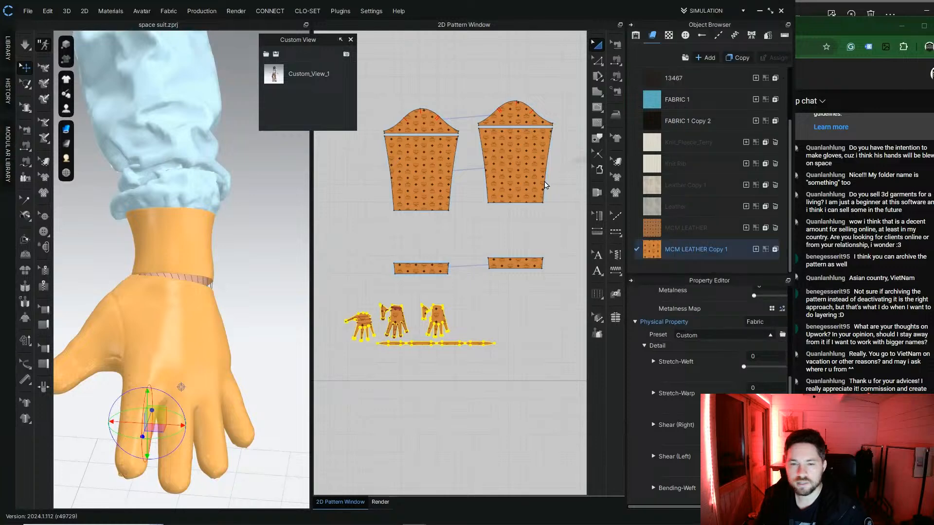
Step: Simulate the garment with the glove's new fabric preset and inspect the palm side of the hand in 3D
{"action": "left_click", "coordinate": [22, 44]}
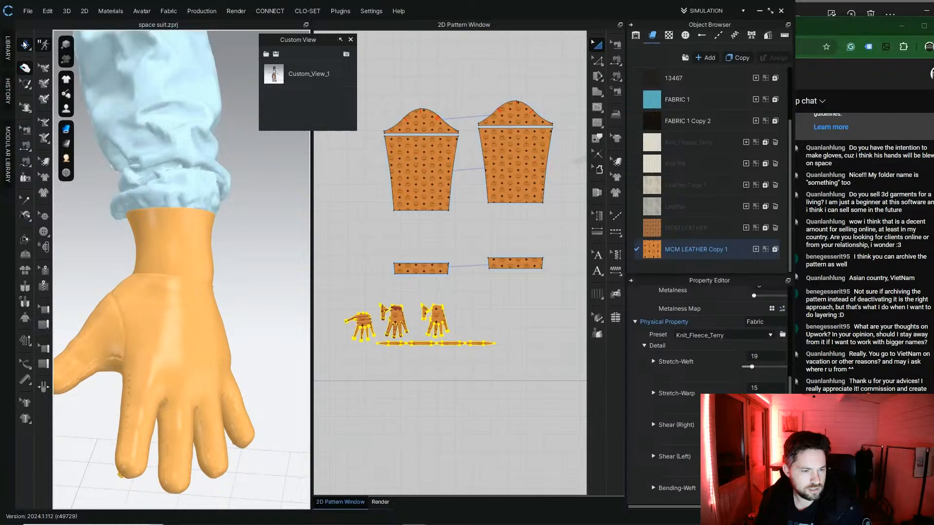
{"action": "right_click_drag", "start_coordinate": [247, 286], "coordinate": [189, 193]}
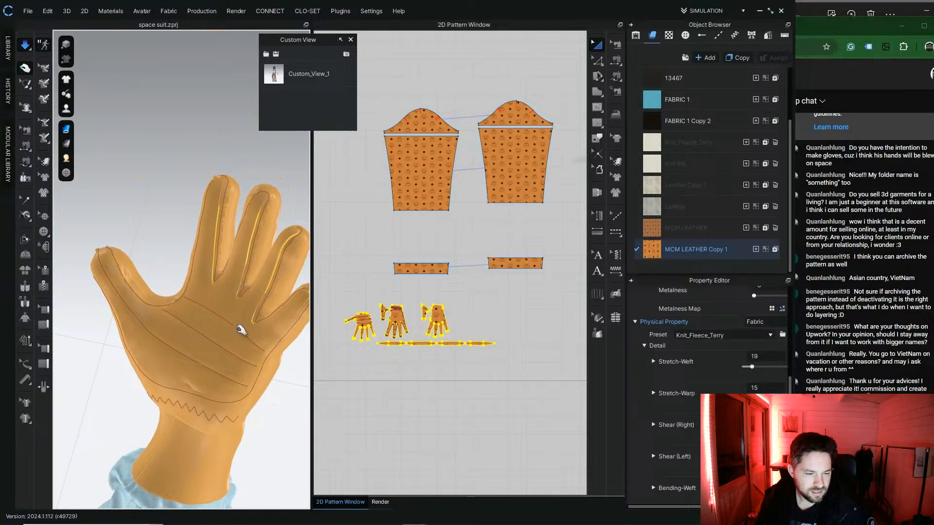
{"action": "key", "text": "space"}
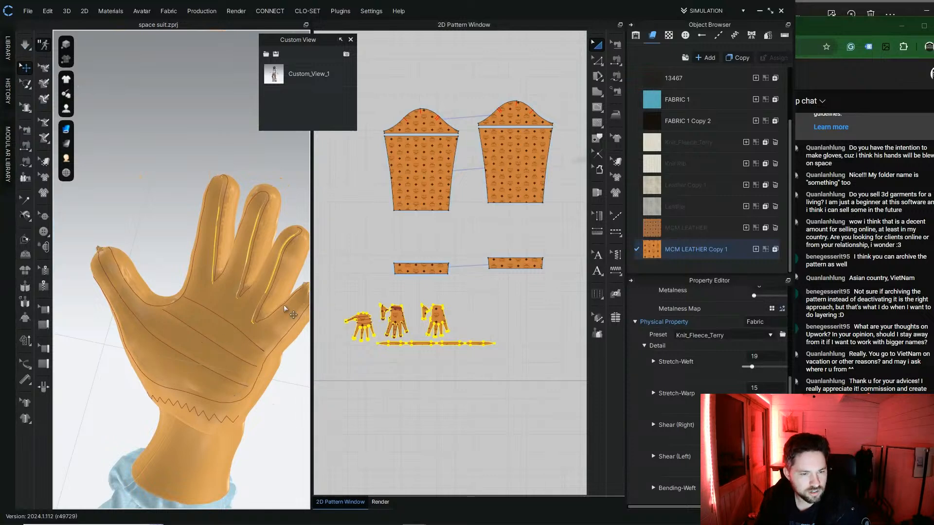
Step: Delete the leftmost hand piece covering the glove's palm and simulate the glove without it
{"action": "left_click", "coordinate": [378, 295]}
{"action": "scroll", "coordinate": [360, 323], "scroll_direction": "up", "scroll_amount": 4}
{"action": "left_click", "coordinate": [370, 324]}
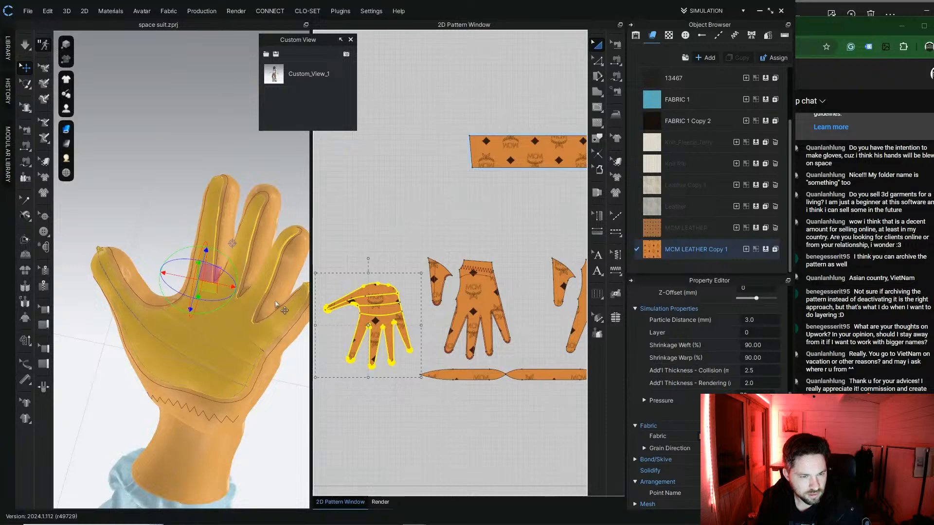
{"action": "left_click", "coordinate": [146, 210]}
{"action": "right_click_drag", "start_coordinate": [158, 209], "coordinate": [162, 351]}
{"action": "key", "text": "space"}
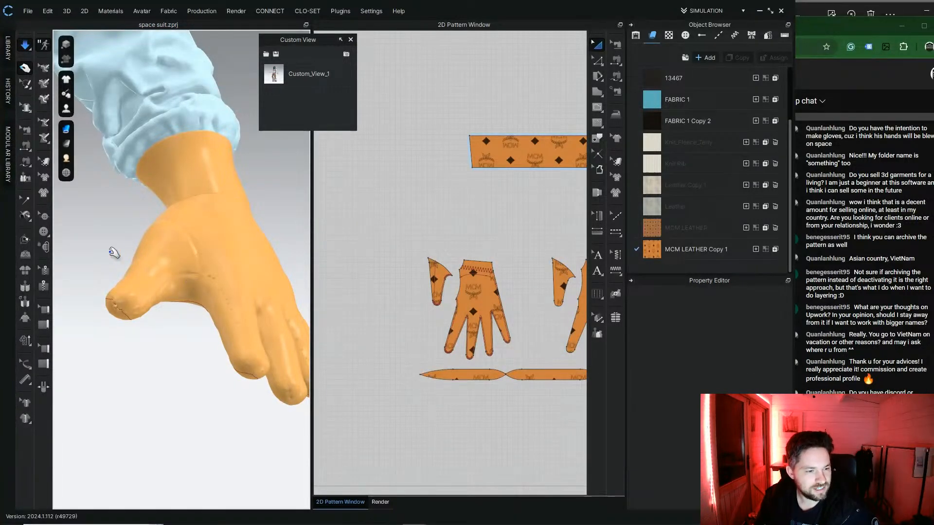
{"action": "key", "text": "space"}
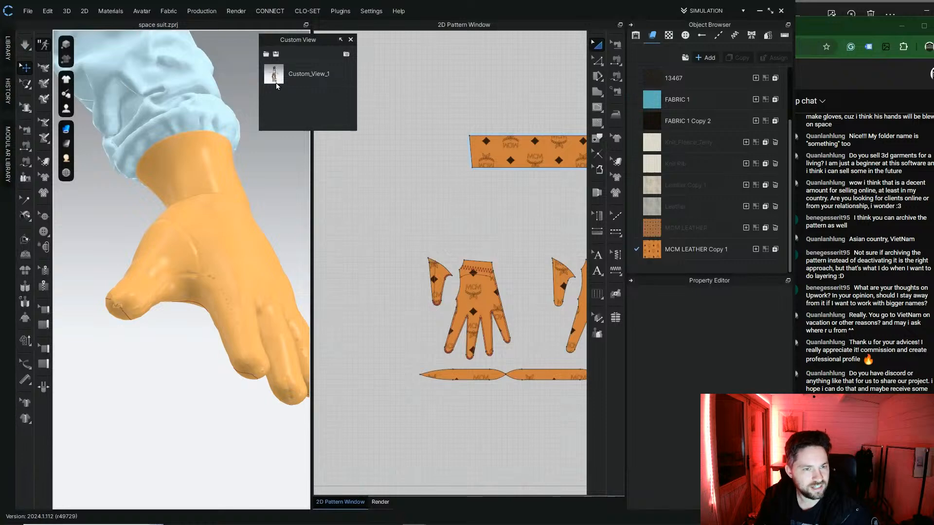
Step: Scale down the MCM LEATHER Copy 1 texture on the glove pieces so the logo print is smaller
{"action": "left_click", "coordinate": [274, 73]}
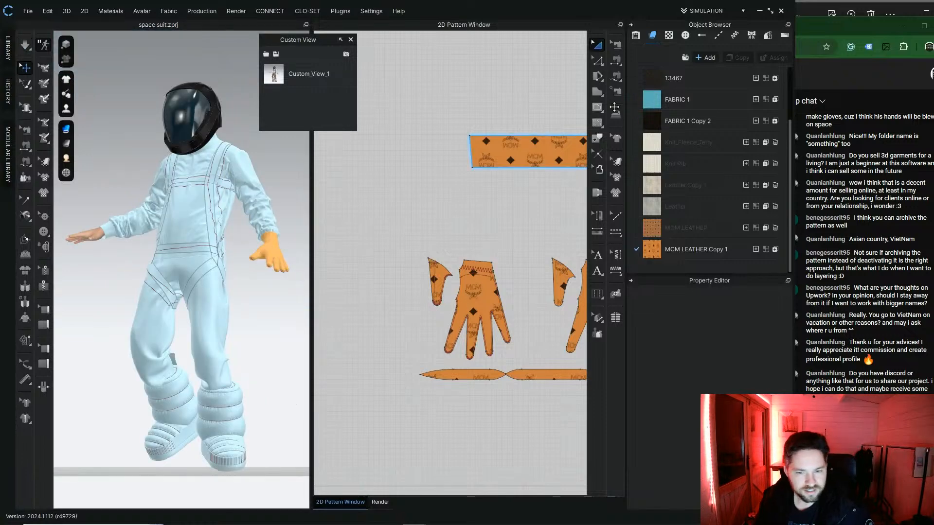
{"action": "middle_click_drag", "start_coordinate": [435, 225], "coordinate": [389, 214]}
{"action": "left_click", "coordinate": [643, 253]}
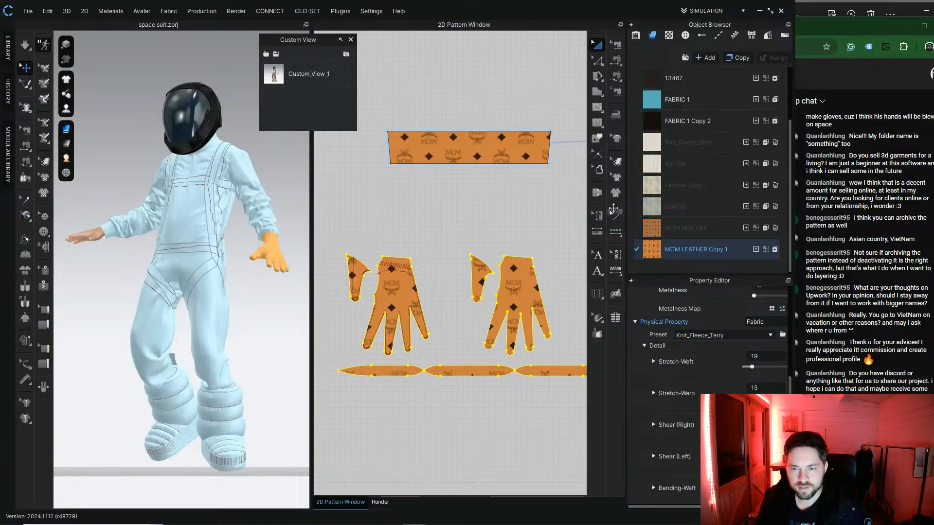
{"action": "left_click", "coordinate": [616, 161]}
{"action": "left_click", "coordinate": [526, 293]}
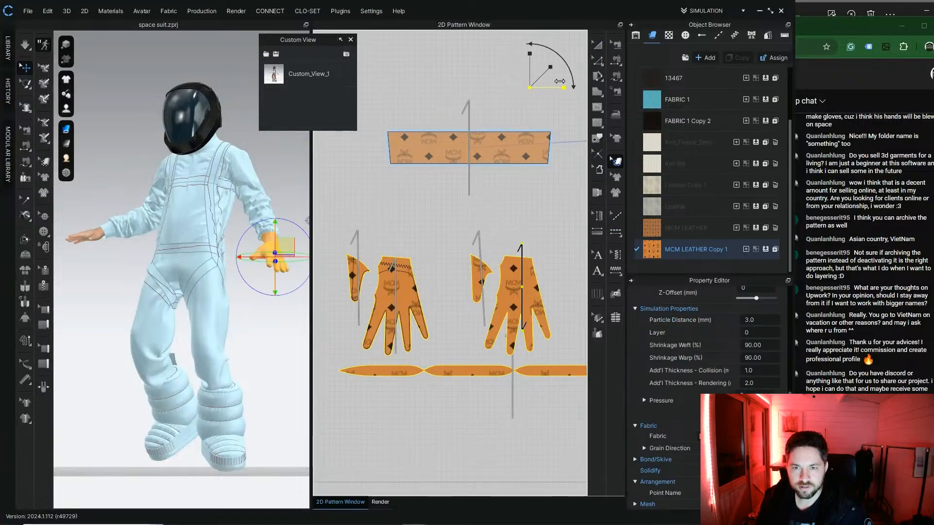
{"action": "left_click_drag", "start_coordinate": [551, 67], "coordinate": [543, 80]}
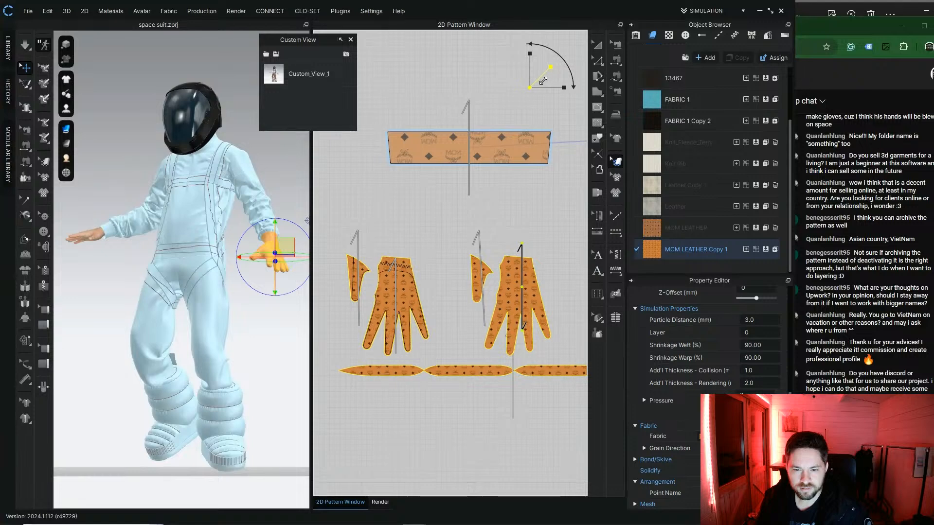
{"action": "left_click", "coordinate": [513, 187]}
{"action": "left_click", "coordinate": [597, 45]}
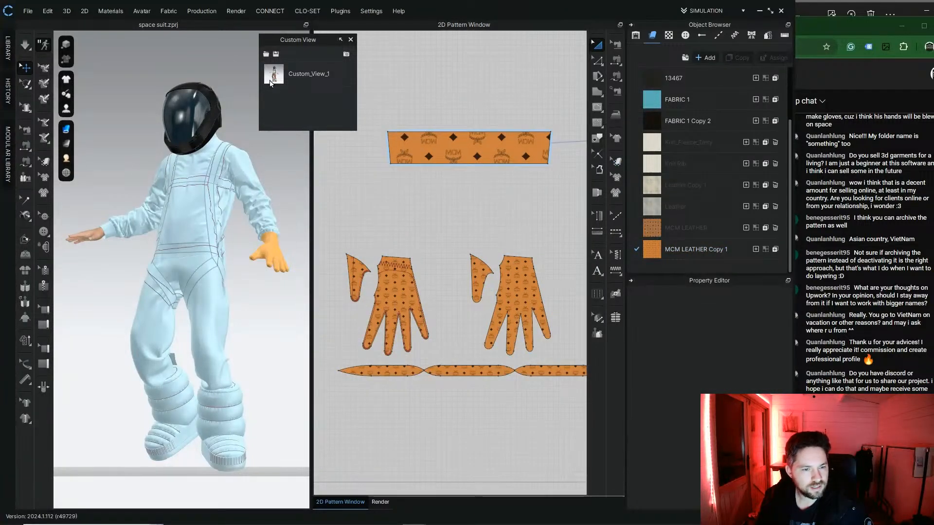
Step: Replace the saved custom view with a slightly wider full-figure view of the space suit for rendering
{"action": "left_click", "coordinate": [381, 502]}
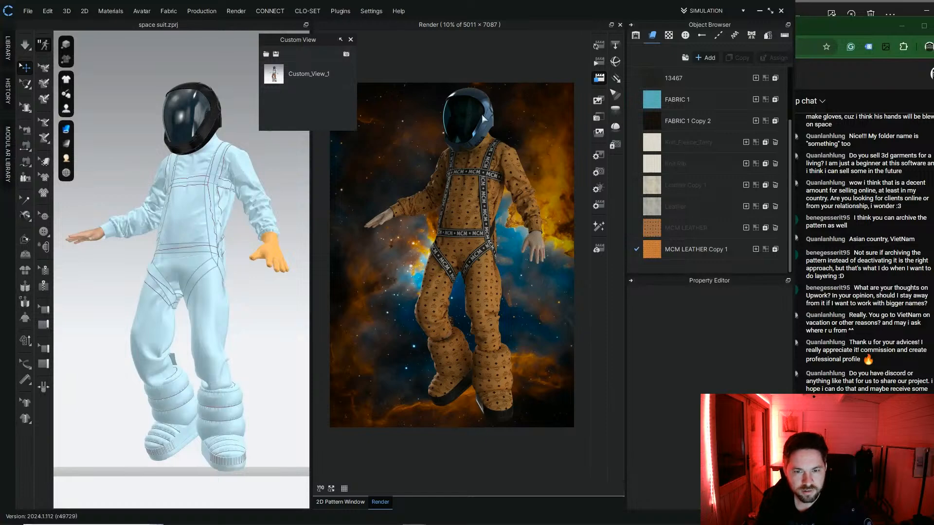
{"action": "scroll", "coordinate": [256, 292], "scroll_direction": "down", "scroll_amount": 1}
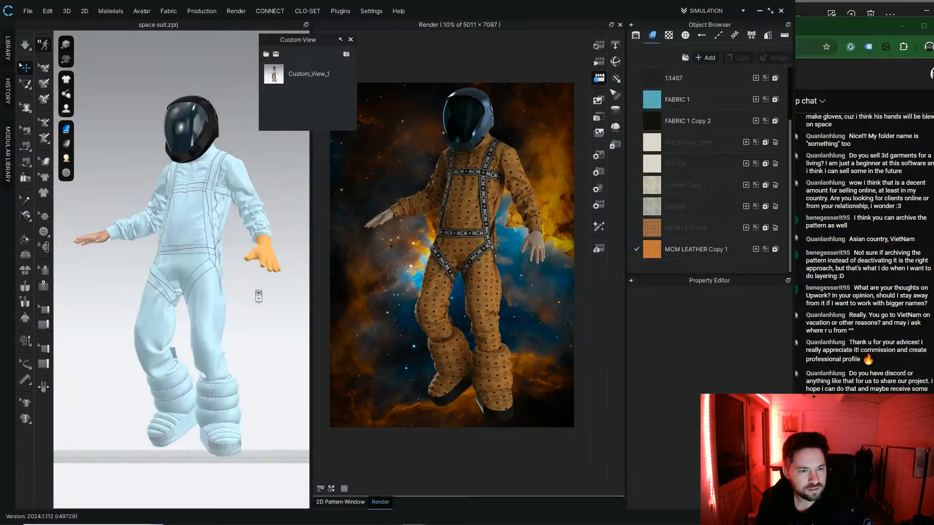
{"action": "right_click", "coordinate": [289, 81]}
{"action": "left_click", "coordinate": [310, 92]}
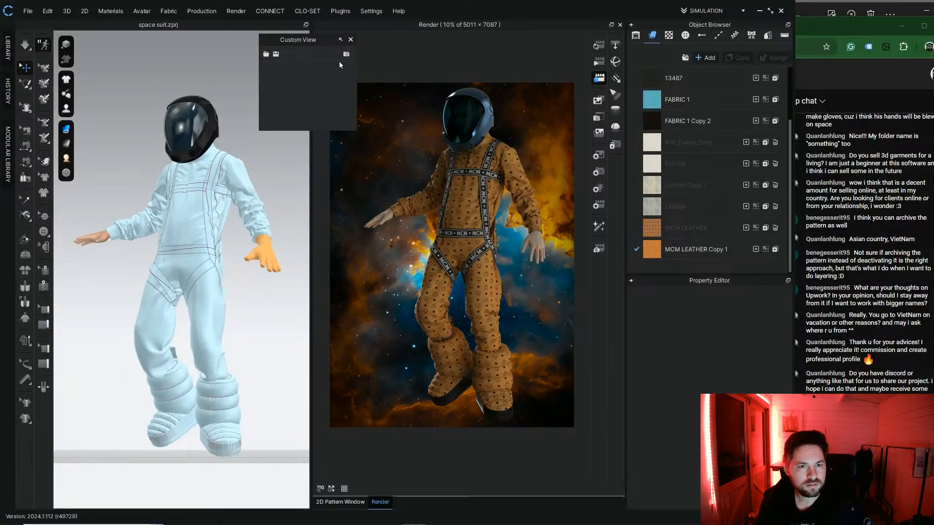
Step: Start a render of the suit from the new custom view and stop it
{"action": "left_click", "coordinate": [600, 45]}
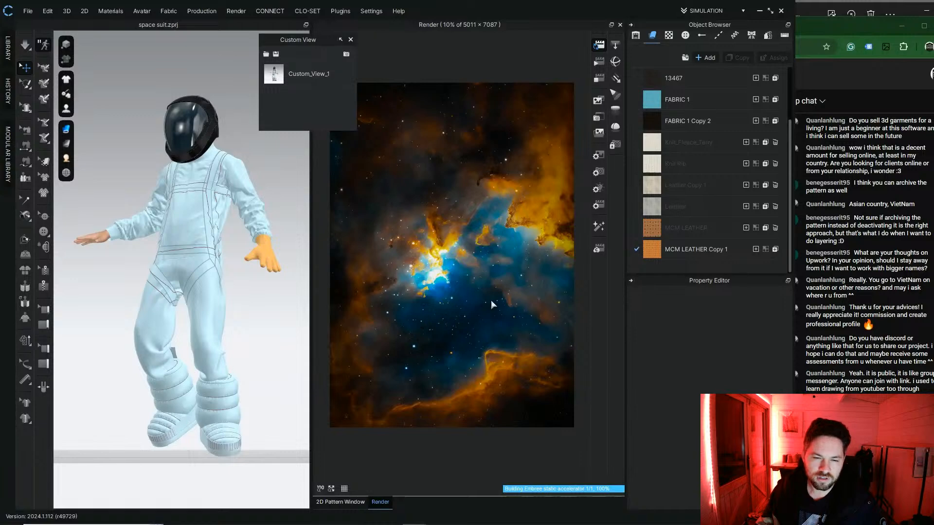
{"action": "left_click", "coordinate": [599, 78]}
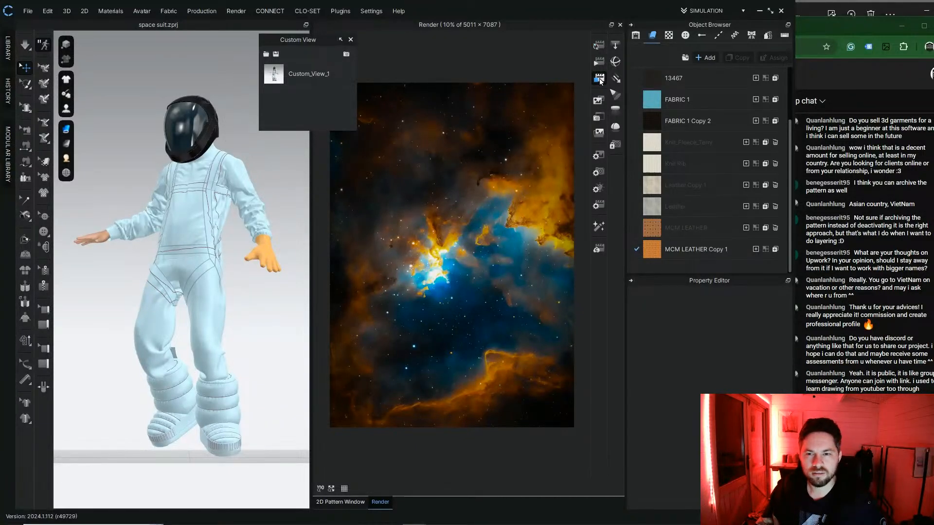
{"action": "left_click", "coordinate": [342, 502]}
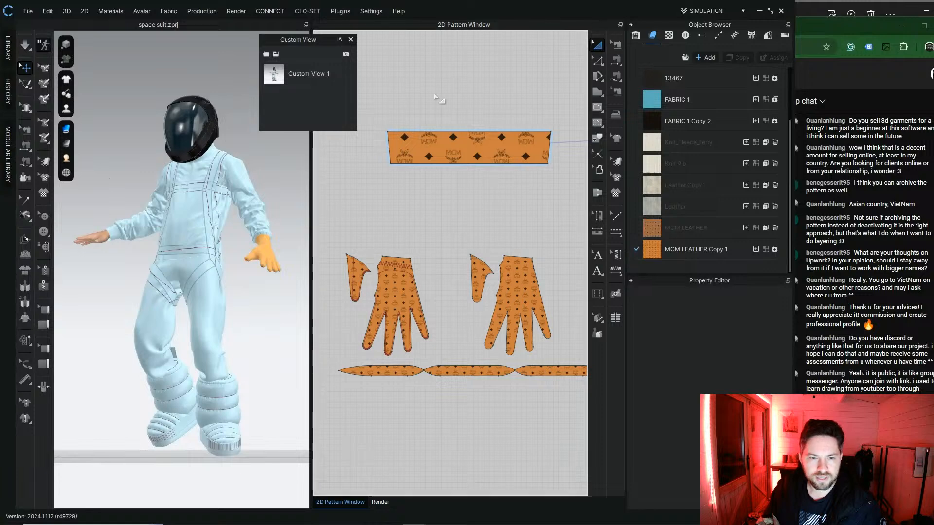
{"action": "scroll", "coordinate": [234, 236], "scroll_direction": "down", "scroll_amount": 4}
{"action": "right_click_drag", "start_coordinate": [234, 235], "coordinate": [277, 214]}
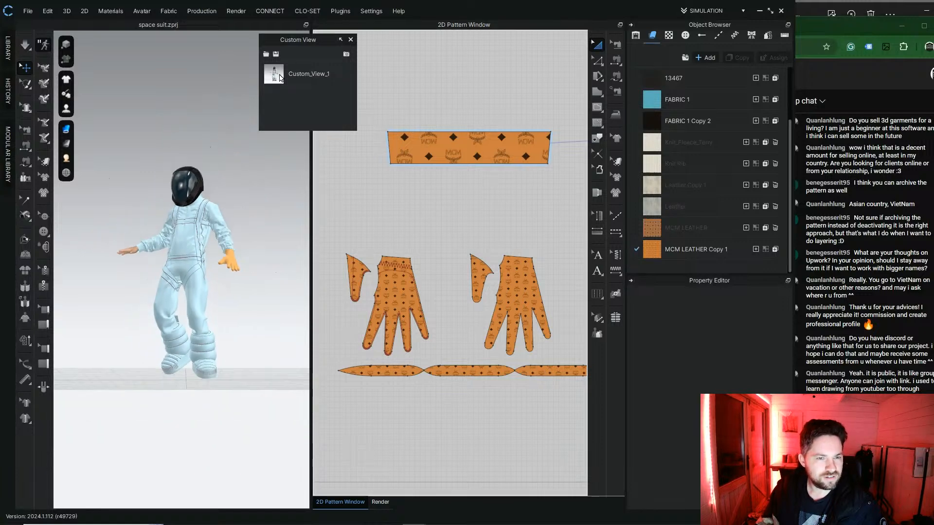
{"action": "double_click", "coordinate": [279, 74]}
{"action": "left_click", "coordinate": [380, 502]}
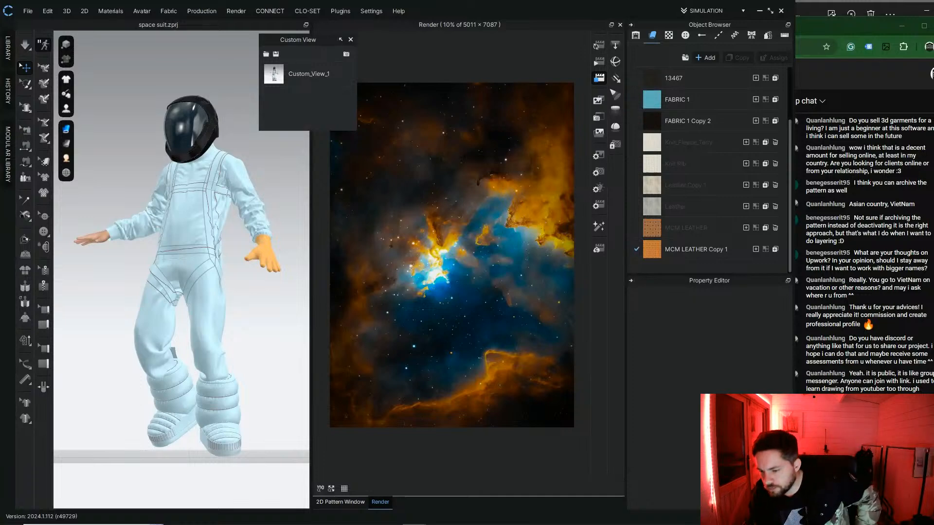
Step: Shift the YouTube Studio browser window and narrow the CLO window so the full live chat fits beside it
{"action": "key", "text": "alt+Tab"}
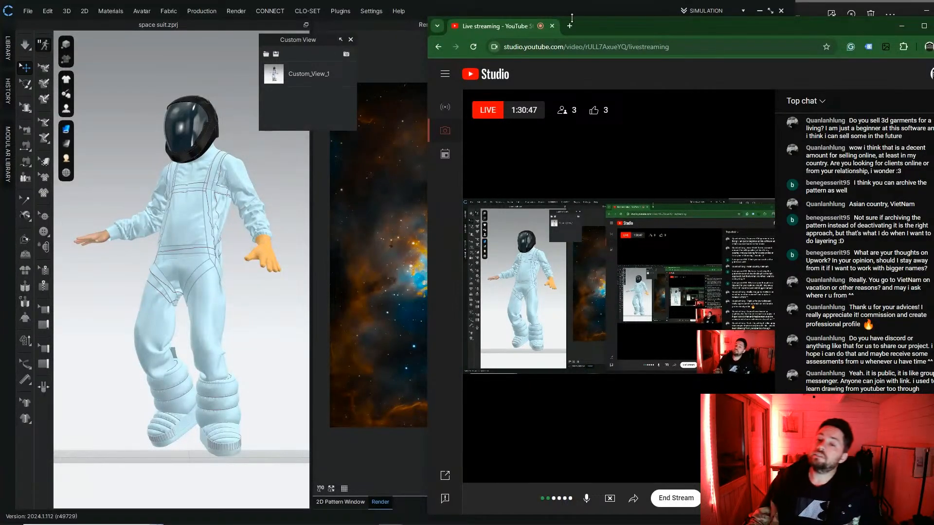
{"action": "left_click_drag", "start_coordinate": [592, 24], "coordinate": [573, 21]}
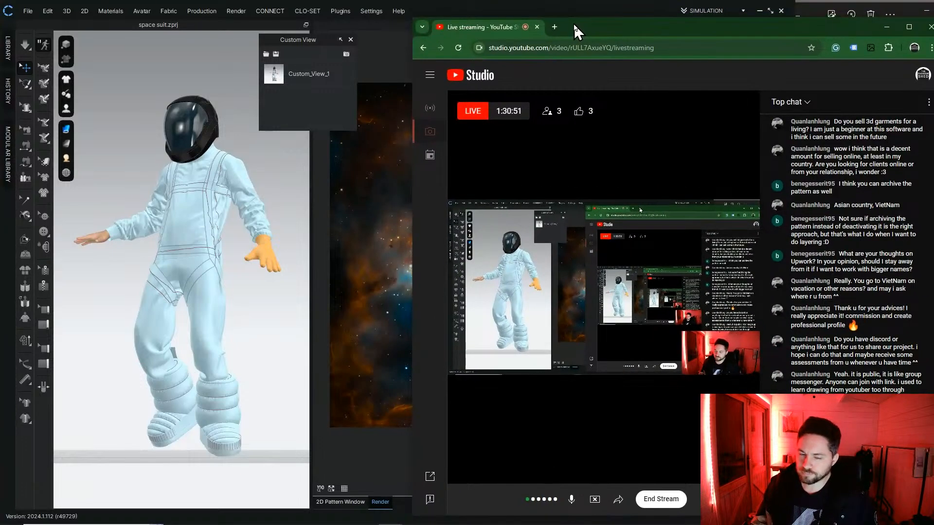
{"action": "left_click", "coordinate": [323, 261]}
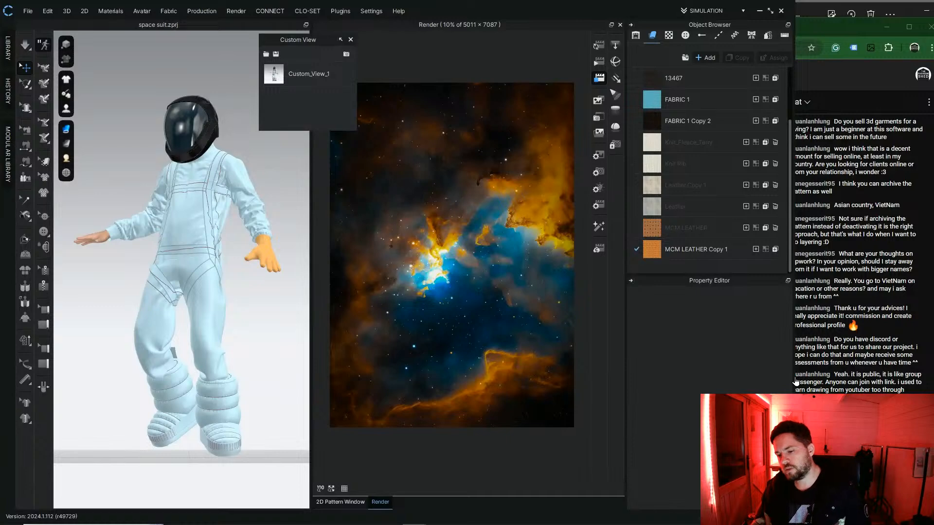
{"action": "left_click_drag", "start_coordinate": [796, 382], "coordinate": [769, 374]}
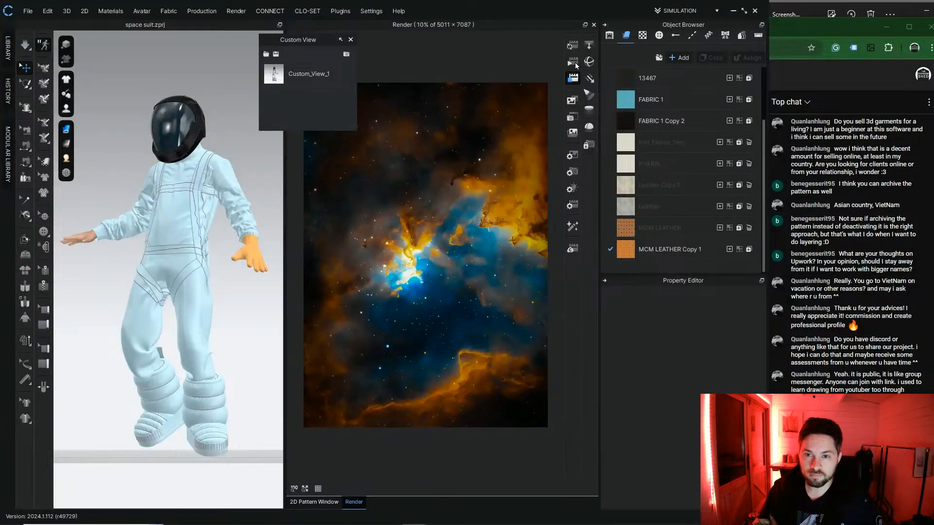
{"action": "left_click", "coordinate": [314, 502]}
{"action": "left_click", "coordinate": [354, 502]}
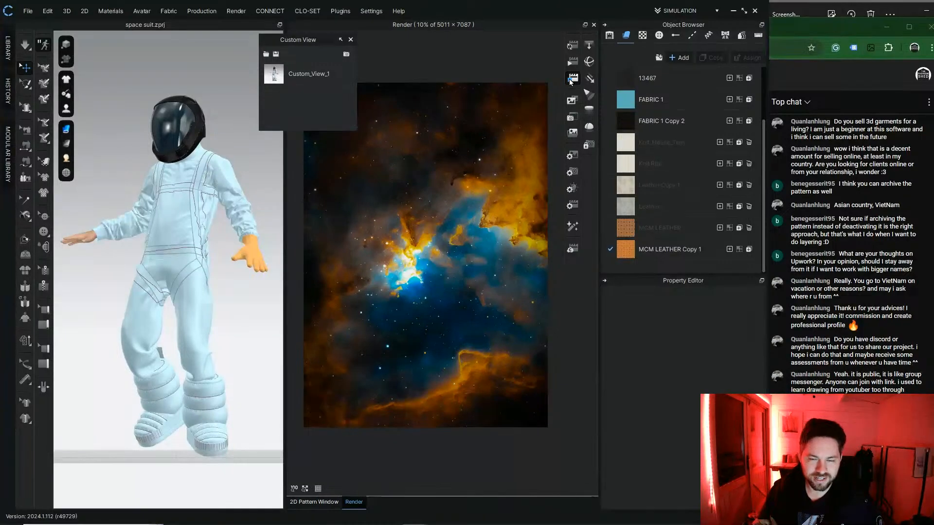
Step: Start saving the project under a new name and go to the MCM folder on the Desktop
{"action": "left_click", "coordinate": [25, 11]}
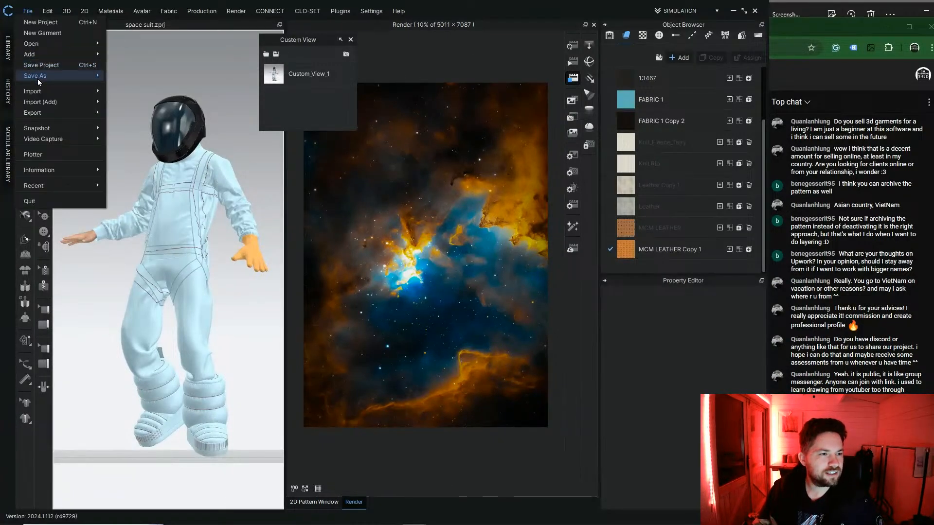
{"action": "mouse_move", "coordinate": [56, 76]}
{"action": "left_click", "coordinate": [119, 76]}
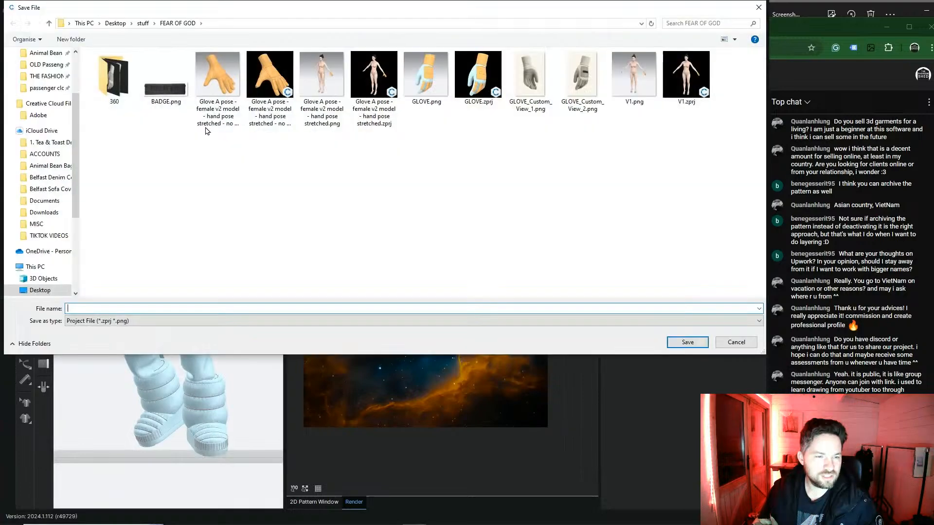
{"action": "left_click", "coordinate": [49, 23]}
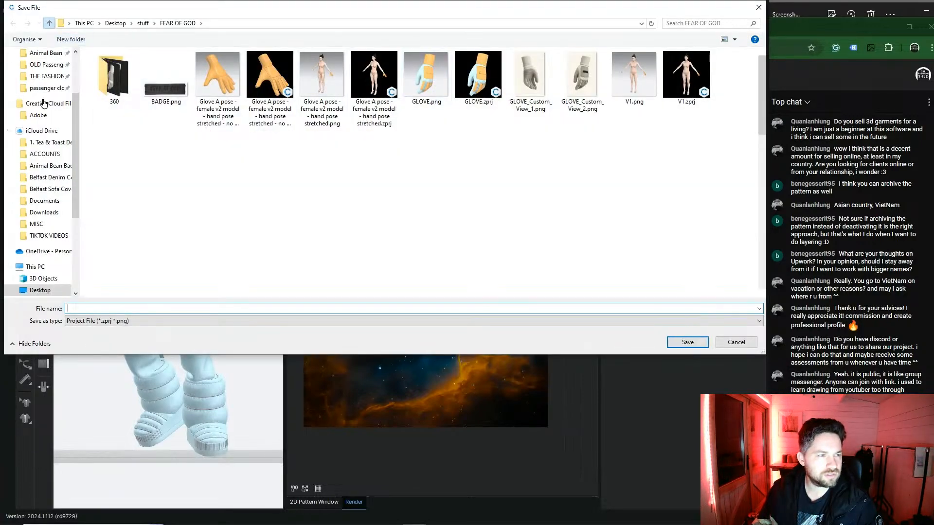
{"action": "left_click", "coordinate": [44, 83]}
{"action": "left_click", "coordinate": [55, 73]}
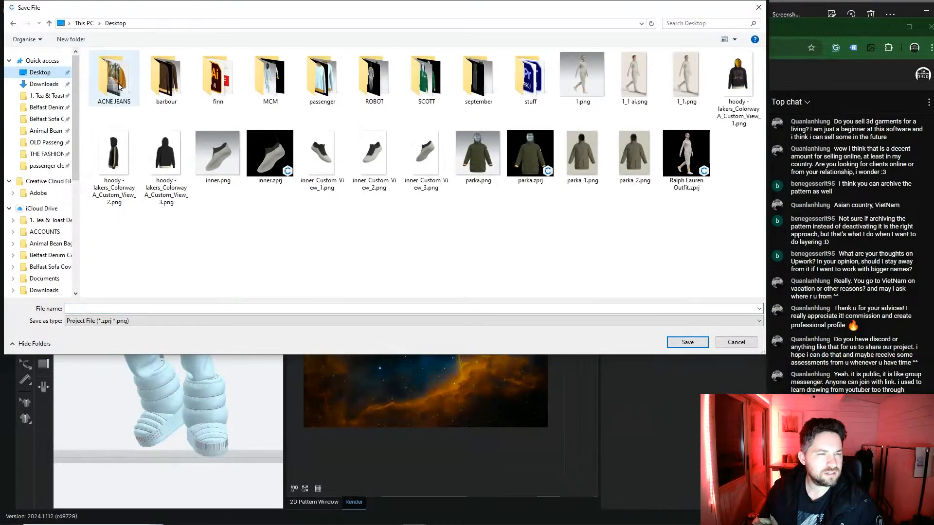
{"action": "double_click", "coordinate": [270, 78]}
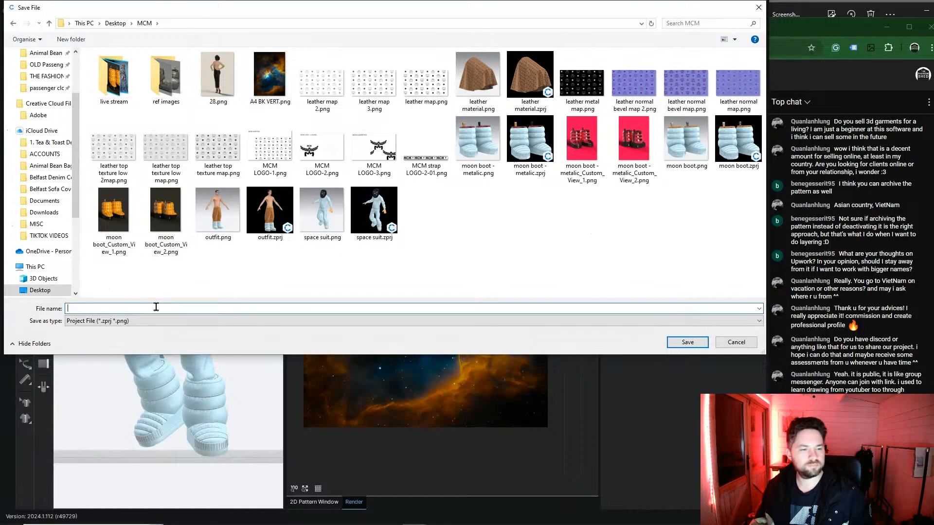
Step: Save the project as space suit 2.zprj, basing the name on the existing space suit file
{"action": "left_click", "coordinate": [371, 210]}
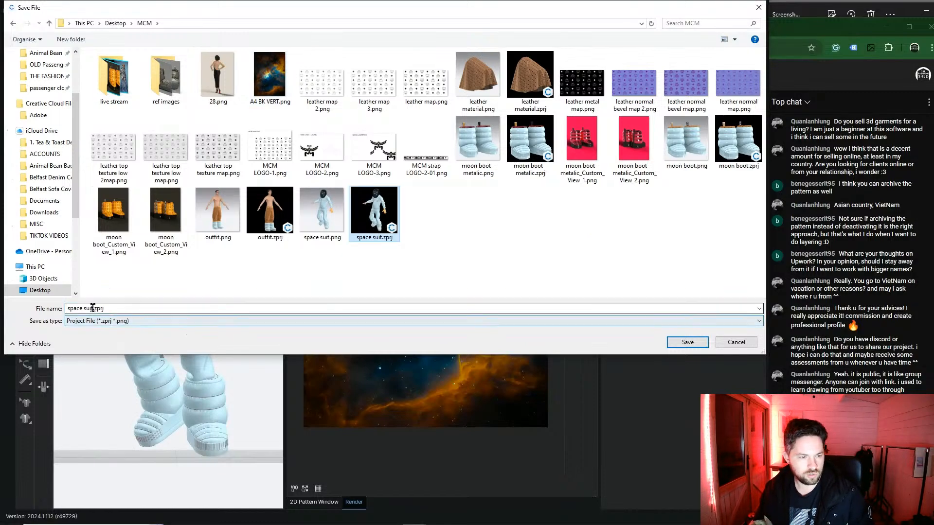
{"action": "left_click", "coordinate": [92, 309]}
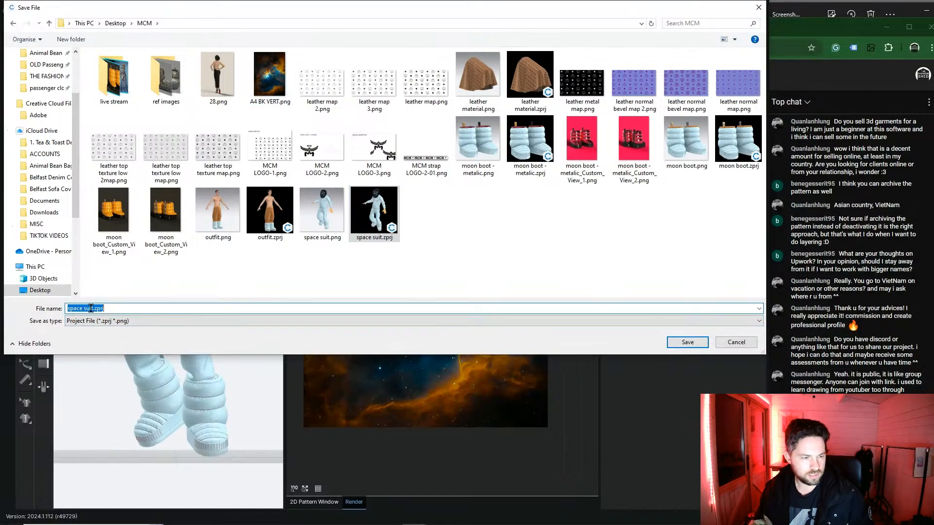
{"action": "left_click", "coordinate": [92, 308]}
{"action": "type", "text": "2"}
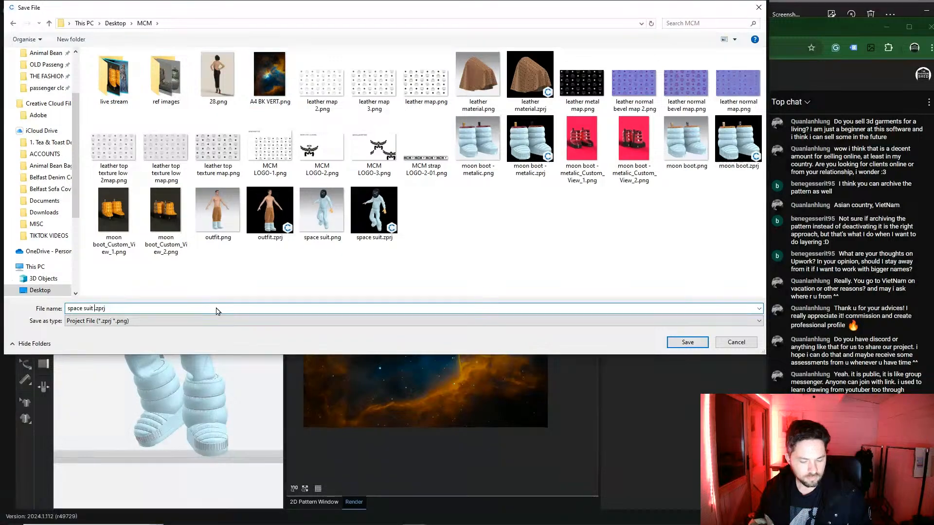
{"action": "left_click", "coordinate": [676, 343]}
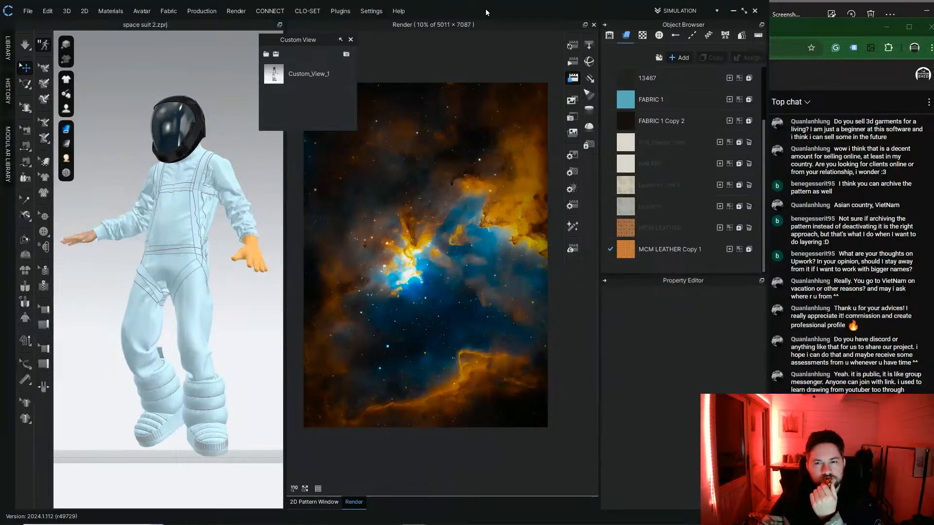
Step: Close the current CLO window and reopen the space suit 2 project from the Desktop's MCM folder in File Explorer
{"action": "left_click", "coordinate": [754, 13]}
{"action": "left_click", "coordinate": [380, 192]}
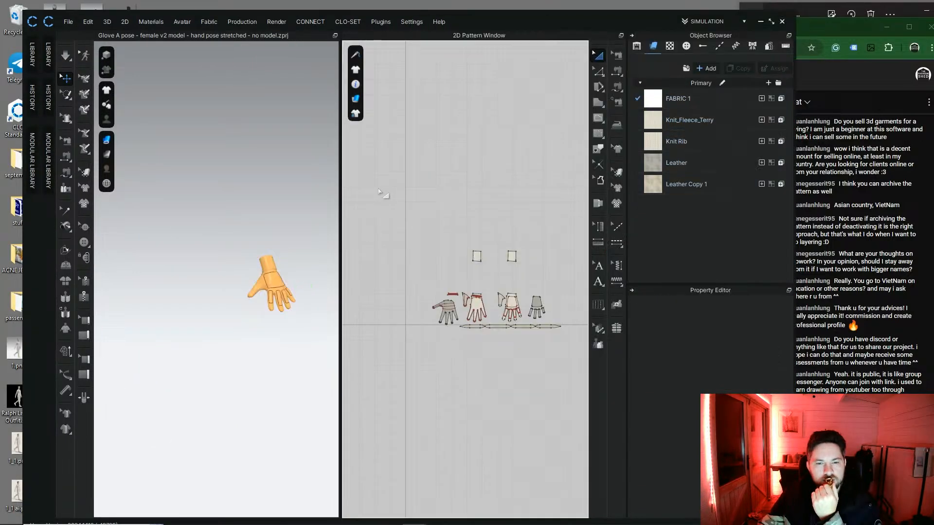
{"action": "left_click", "coordinate": [224, 516]}
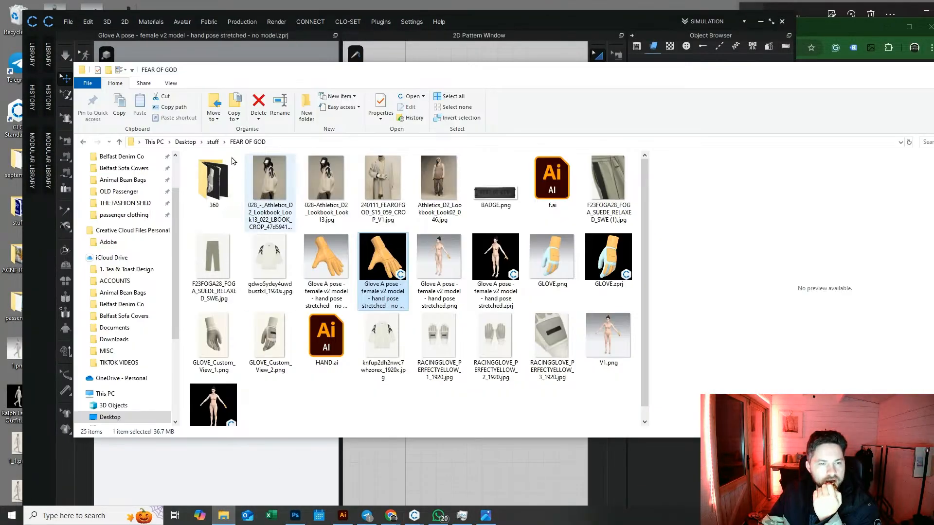
{"action": "scroll", "coordinate": [124, 160], "scroll_direction": "up", "scroll_amount": 2}
{"action": "left_click", "coordinate": [117, 175]}
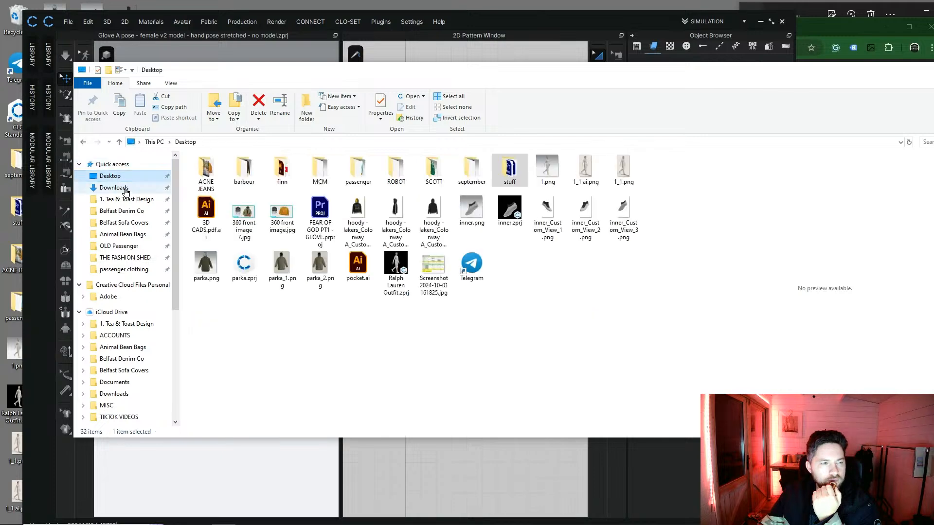
{"action": "left_click", "coordinate": [114, 188]}
{"action": "left_click", "coordinate": [111, 176]}
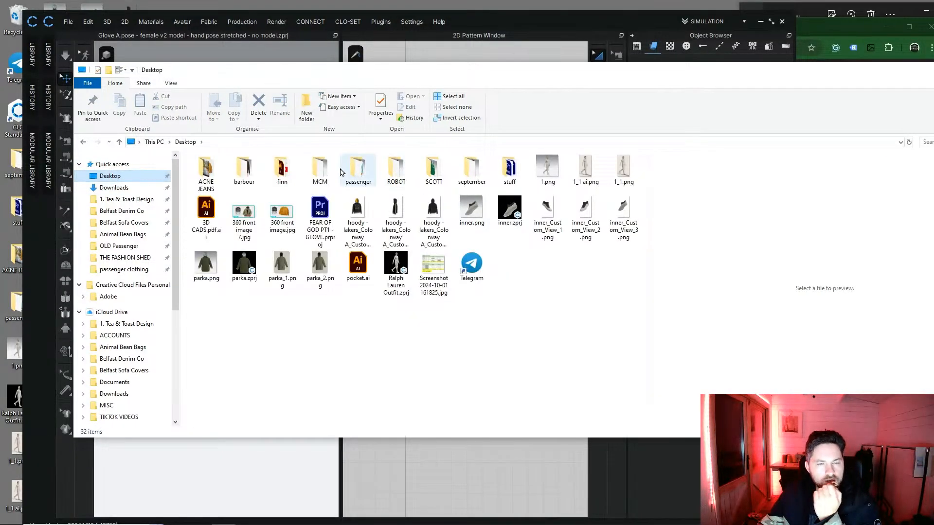
{"action": "double_click", "coordinate": [320, 168]}
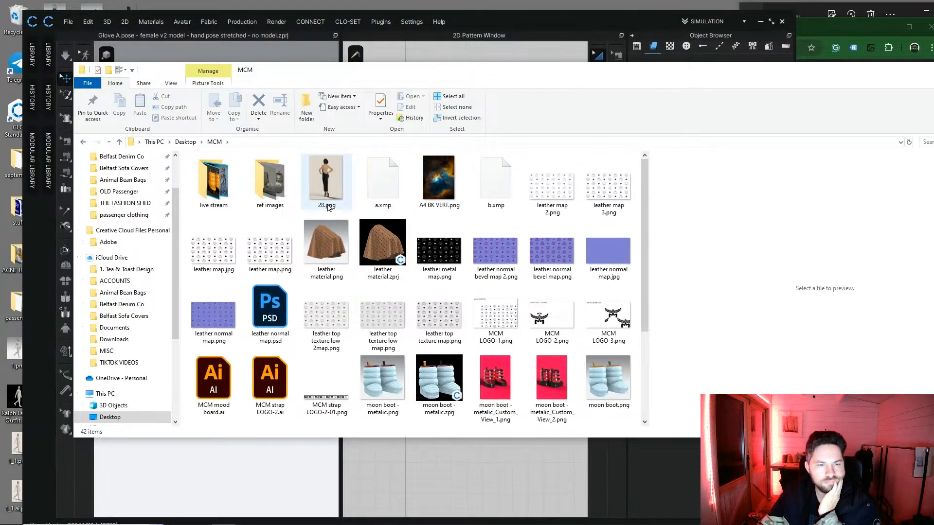
{"action": "scroll", "coordinate": [328, 207], "scroll_direction": "down", "scroll_amount": 3}
{"action": "left_click", "coordinate": [440, 316]}
{"action": "left_click", "coordinate": [545, 313]}
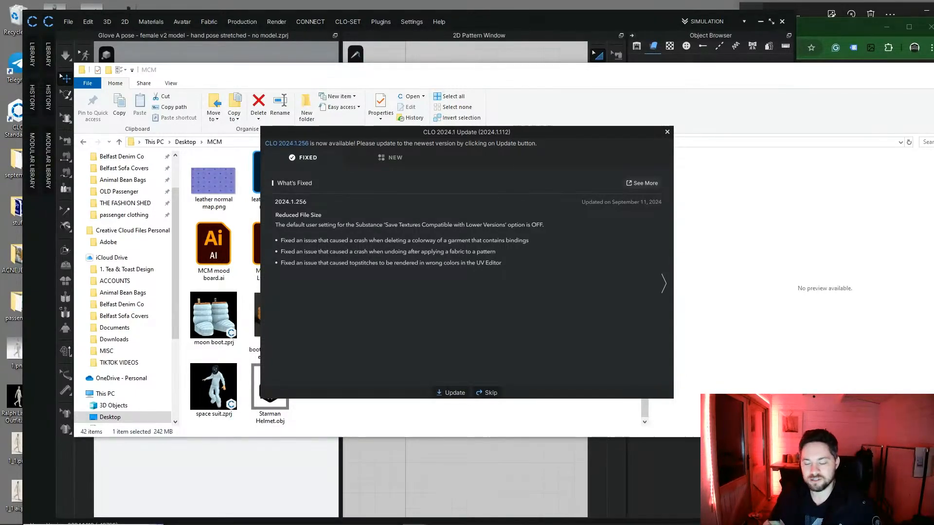
Step: Skip the CLO 2024.1.256 update and dismiss the welcome notice once the project is loaded
{"action": "left_click", "coordinate": [487, 394]}
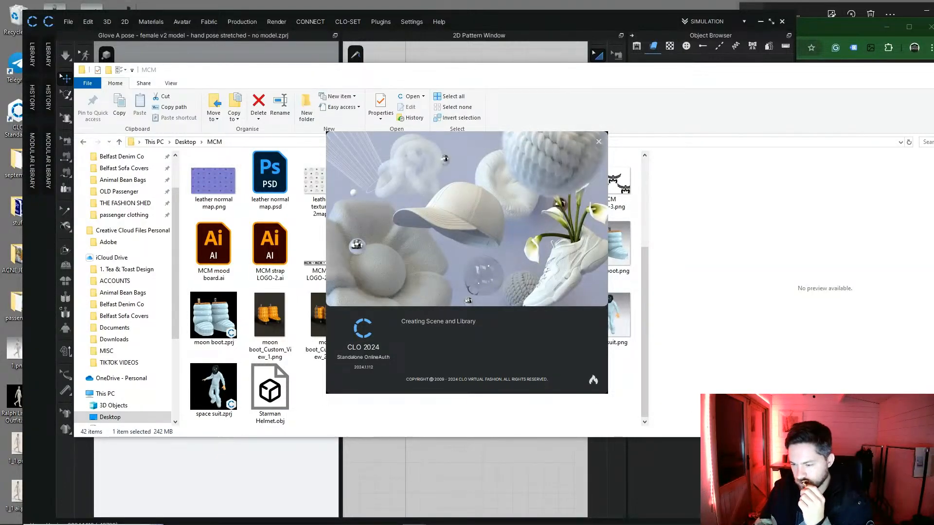
{"action": "left_click", "coordinate": [890, 467]}
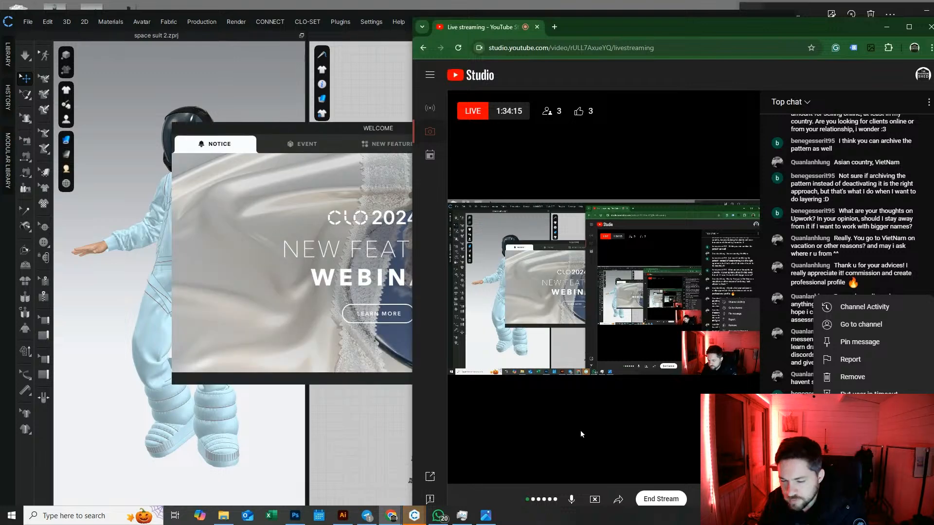
{"action": "left_click", "coordinate": [382, 406]}
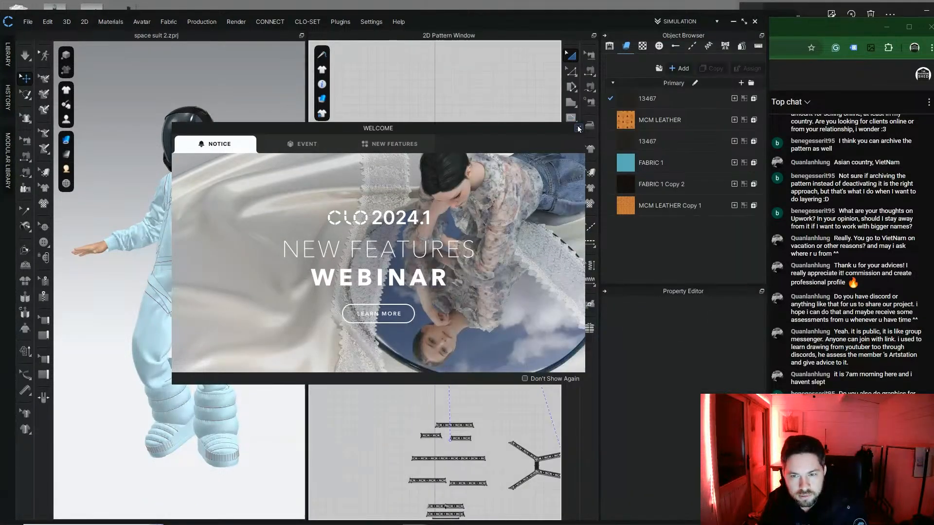
{"action": "left_click", "coordinate": [578, 128]}
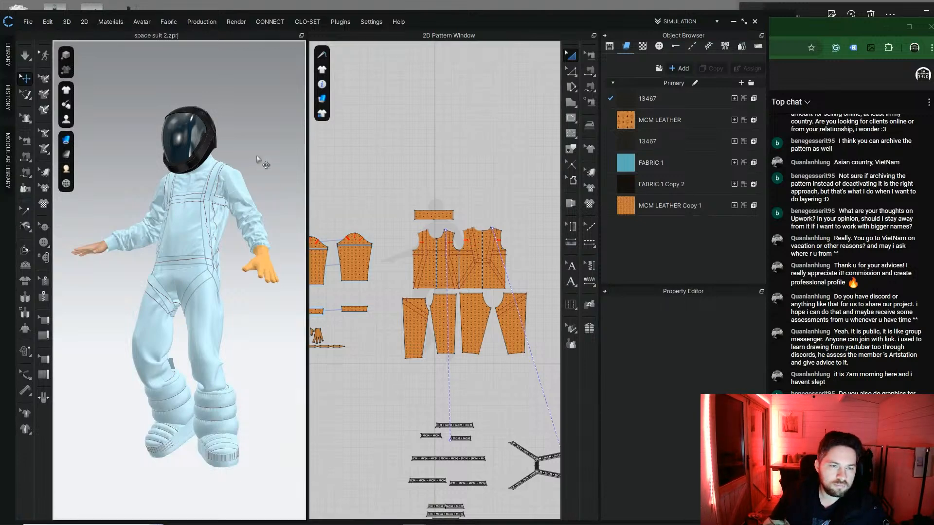
Step: Run an interactive render of the full space suit against the nebula background, and stop it
{"action": "left_click", "coordinate": [236, 22]}
{"action": "left_click", "coordinate": [279, 46]}
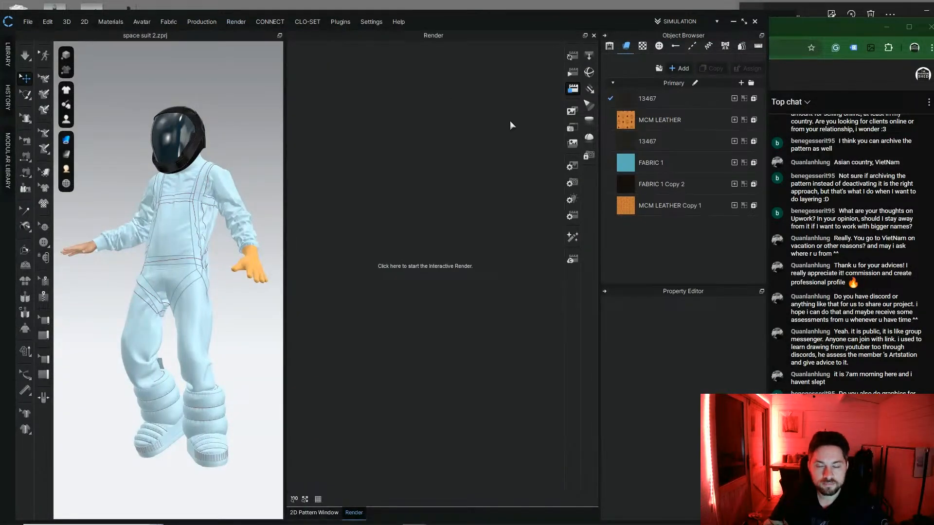
{"action": "left_click", "coordinate": [573, 57]}
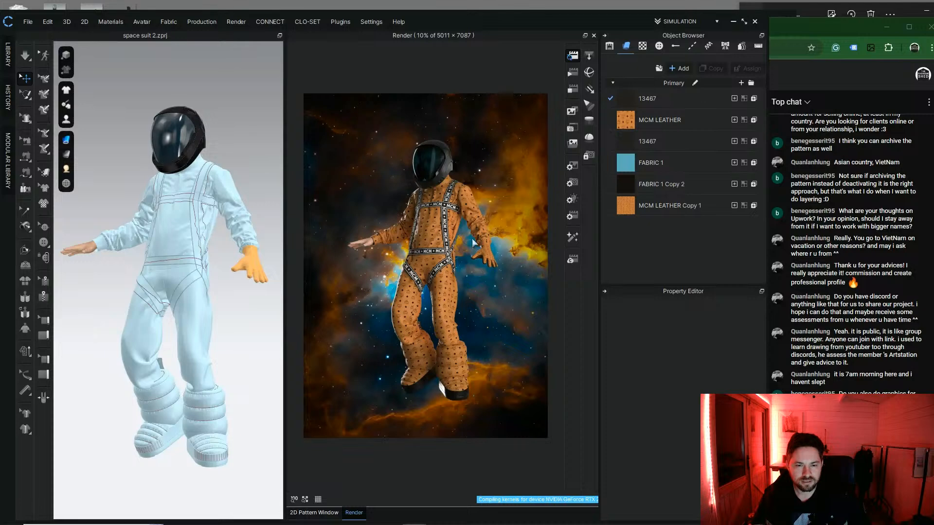
{"action": "left_click", "coordinate": [573, 90]}
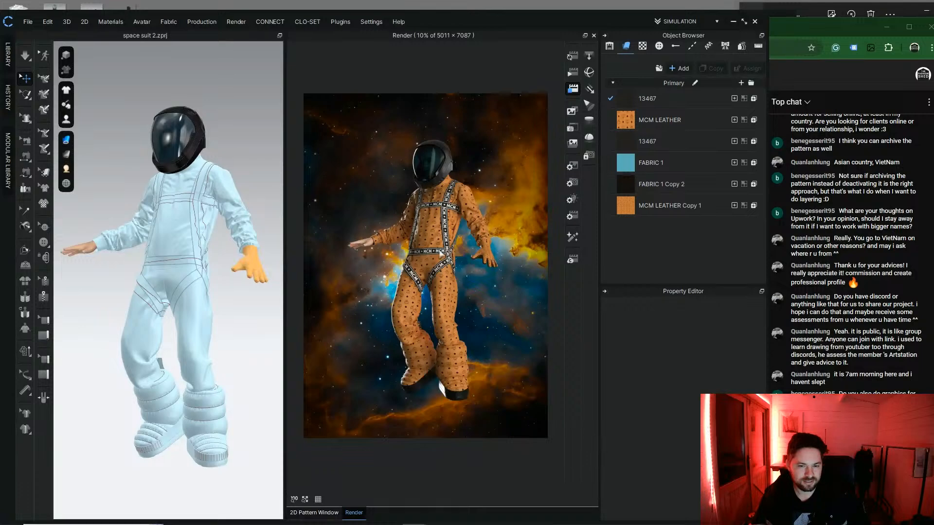
Step: Return to the 2D patterns, select all faces of the avatar and set its Skin Offset to 1 mm
{"action": "left_click", "coordinate": [313, 513]}
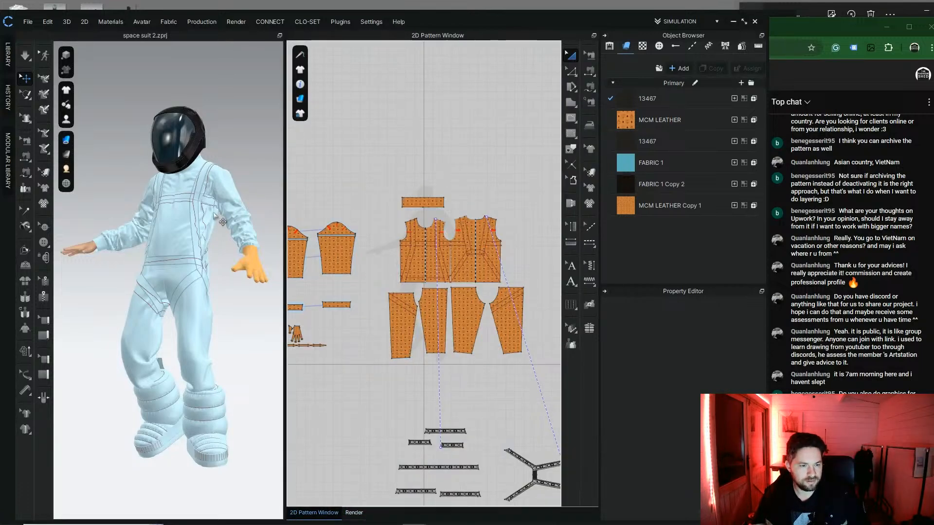
{"action": "right_click", "coordinate": [88, 247]}
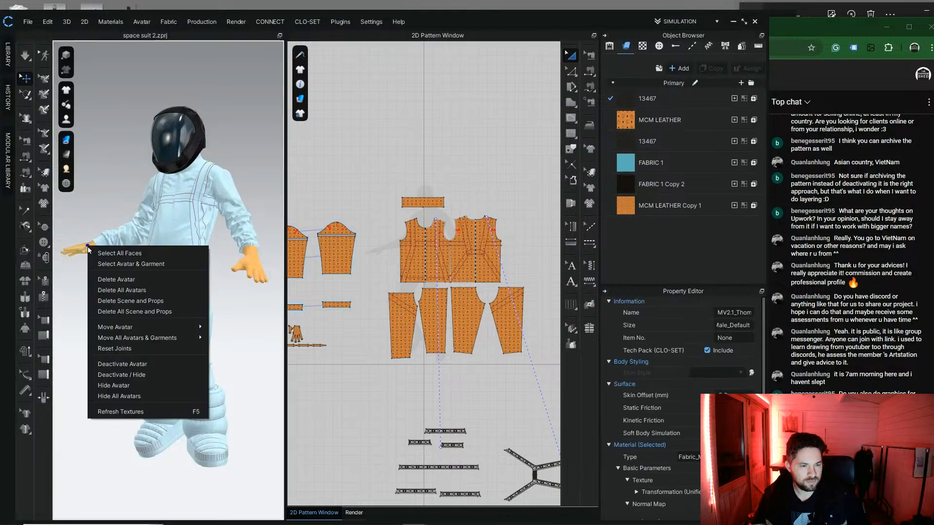
{"action": "left_click", "coordinate": [145, 253]}
{"action": "left_click", "coordinate": [735, 394]}
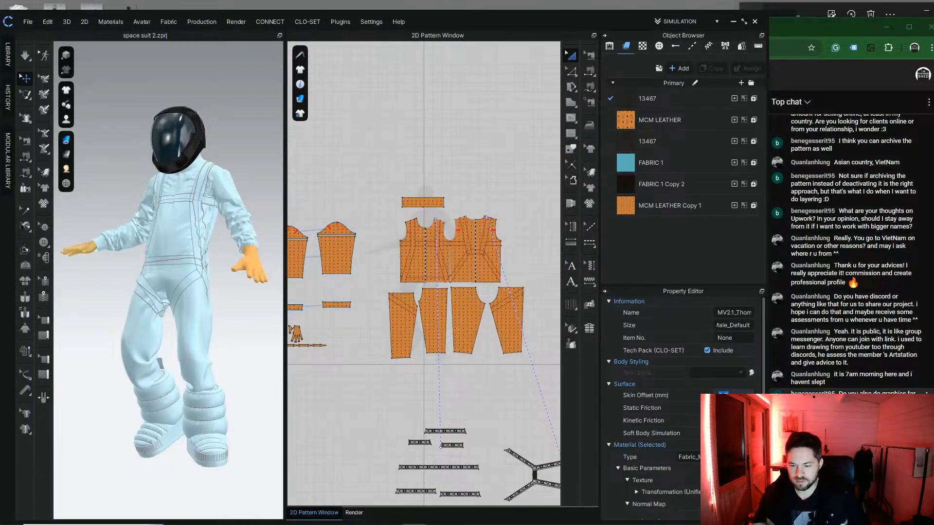
{"action": "type", "text": "1"}
{"action": "key", "text": "Return"}
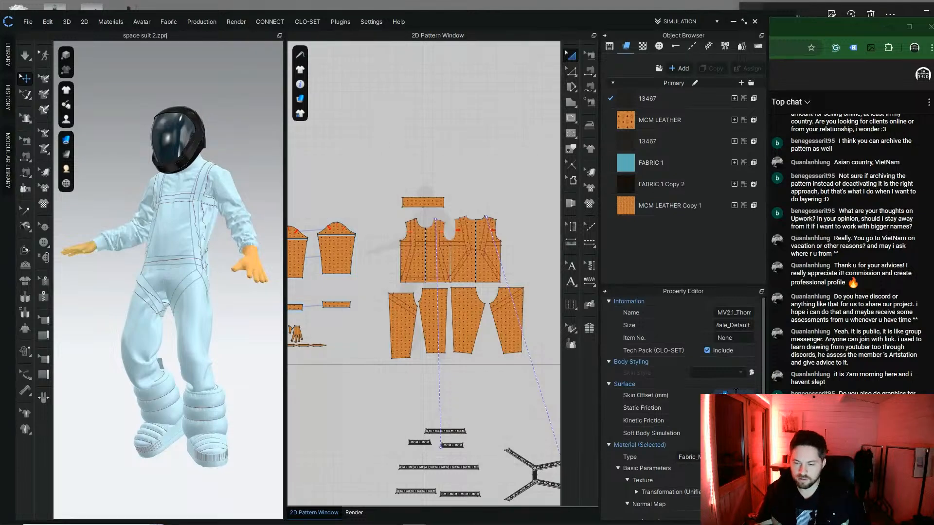
{"action": "left_click", "coordinate": [462, 133]}
{"action": "scroll", "coordinate": [368, 252], "scroll_direction": "down", "scroll_amount": 3}
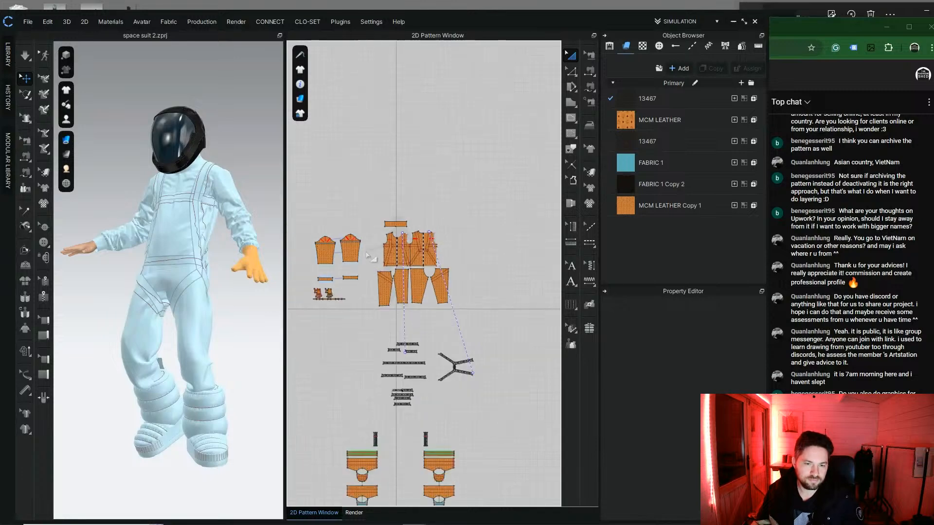
{"action": "scroll", "coordinate": [361, 219], "scroll_direction": "up", "scroll_amount": 5}
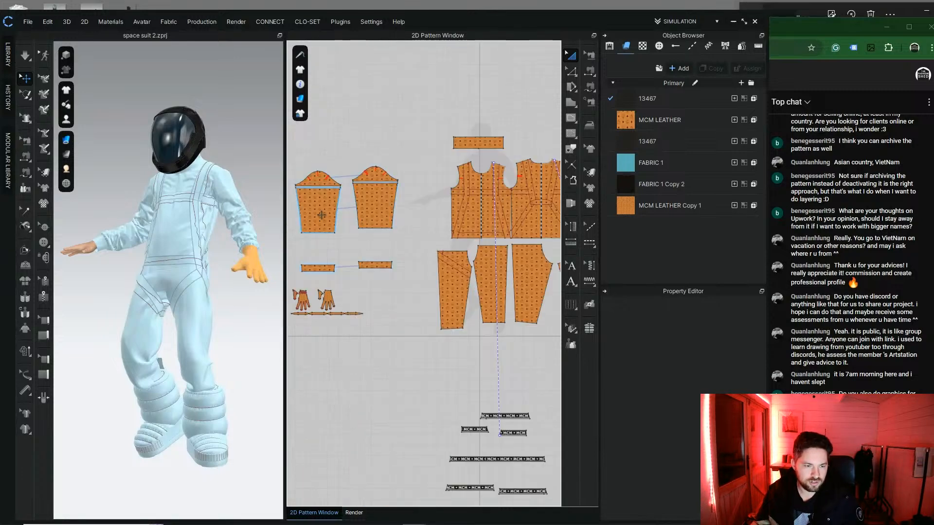
{"action": "middle_click_drag", "start_coordinate": [439, 230], "coordinate": [389, 248]}
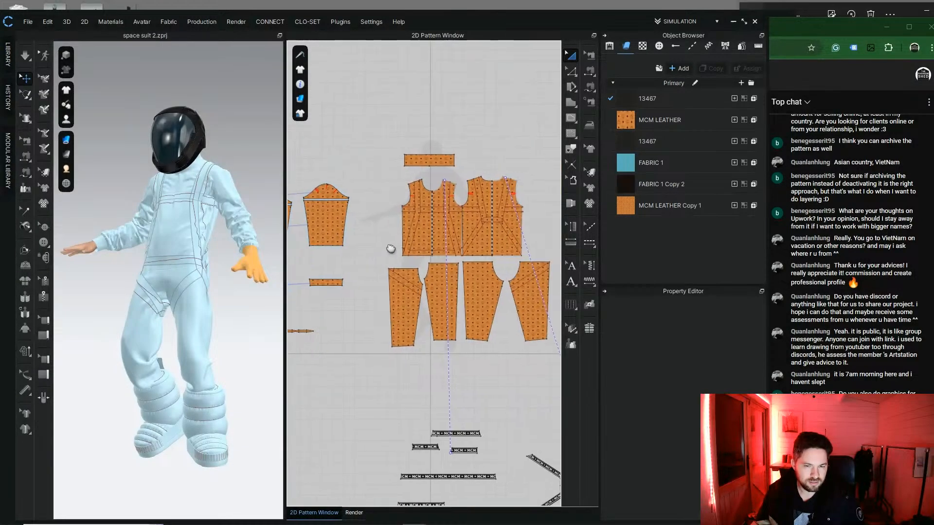
{"action": "left_click", "coordinate": [408, 312]}
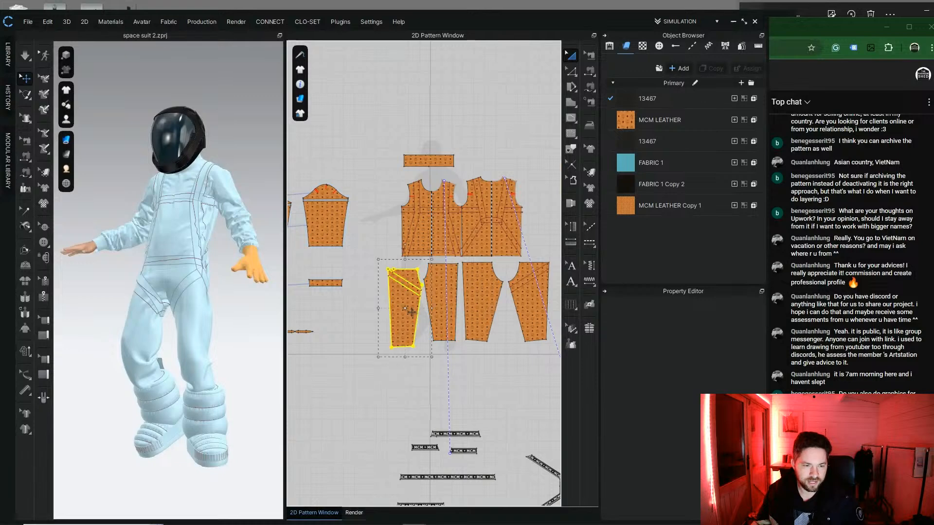
{"action": "left_click", "coordinate": [441, 311], "text": "shift"}
{"action": "left_click", "coordinate": [484, 303], "text": "shift"}
{"action": "left_click", "coordinate": [525, 302], "text": "shift"}
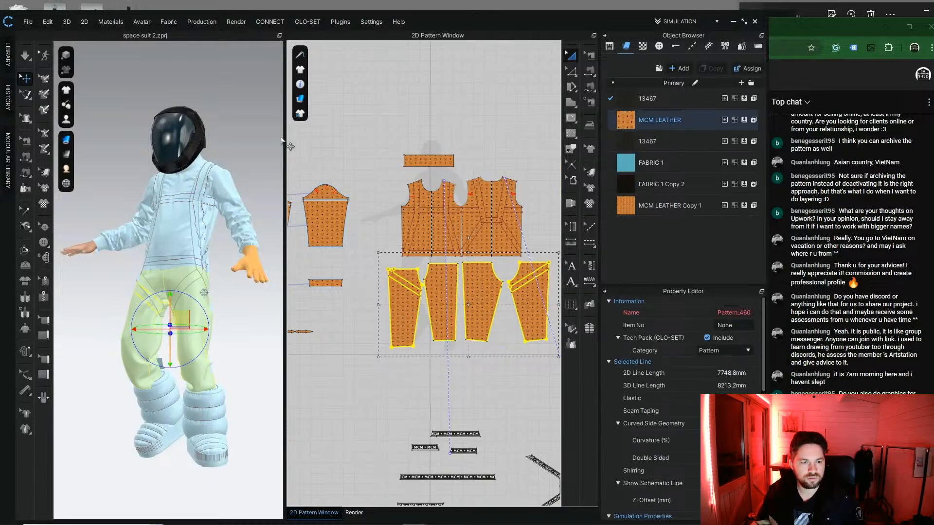
{"action": "left_click", "coordinate": [262, 156]}
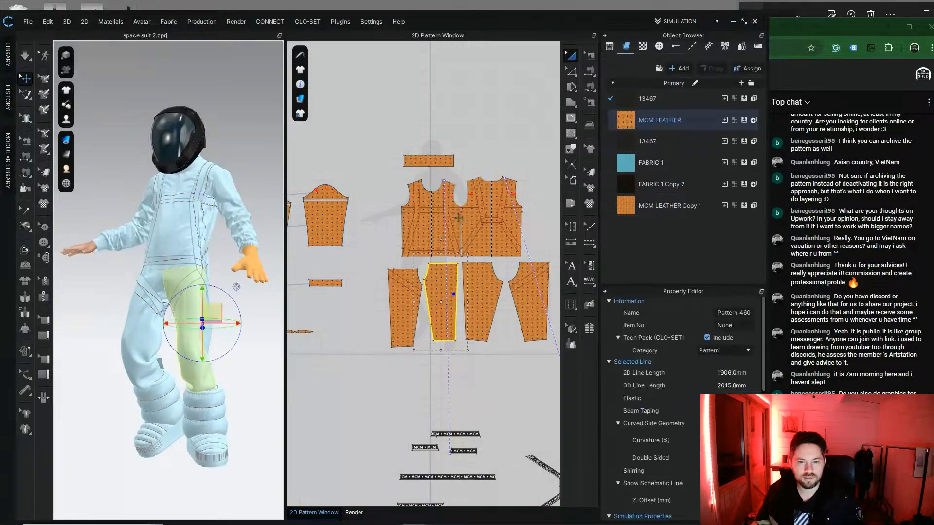
Step: Select a trouser leg piece to find its fabric and duplicate the MCM LEATHER fabric
{"action": "left_click", "coordinate": [209, 336]}
{"action": "left_click", "coordinate": [701, 124]}
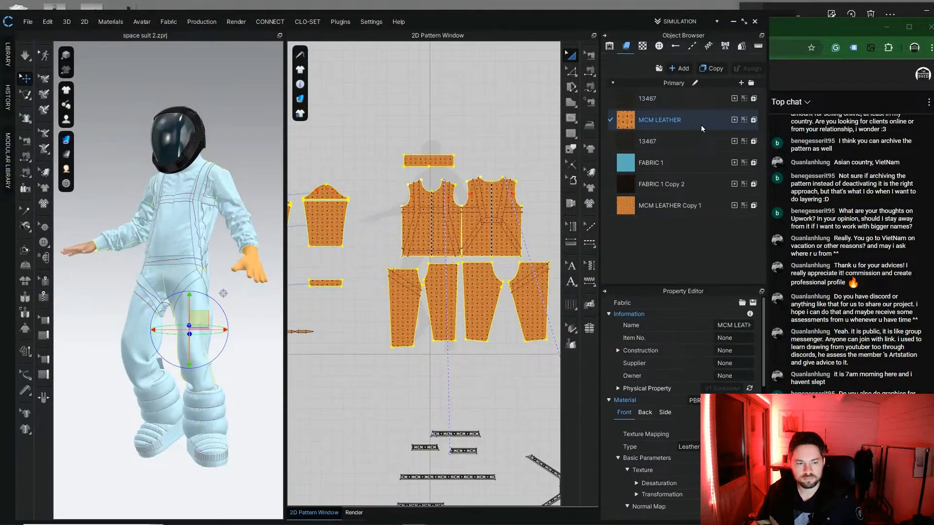
{"action": "left_click", "coordinate": [711, 68]}
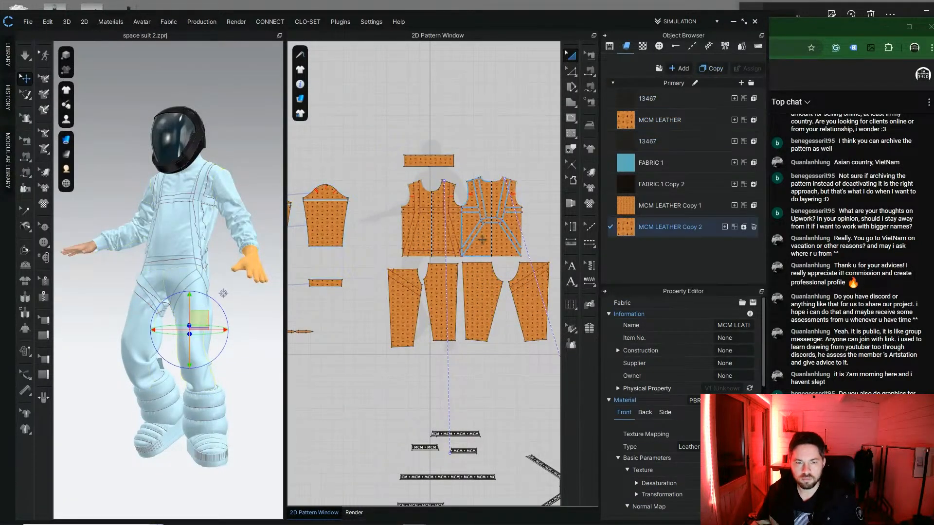
{"action": "scroll", "coordinate": [411, 233], "scroll_direction": "down", "scroll_amount": 3}
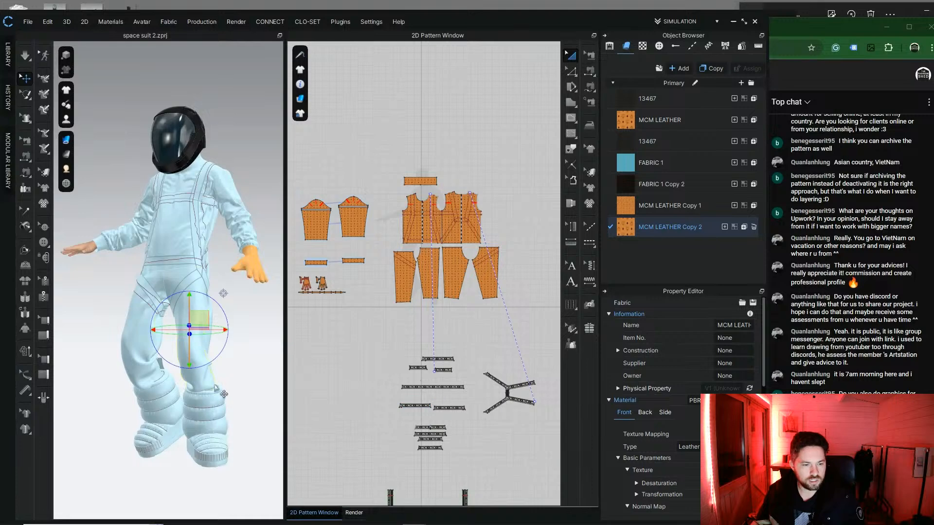
Step: Assign the MCM LEATHER Copy 2 fabric to the collar, sleeve, cuff, torso and trouser pattern pieces
{"action": "scroll", "coordinate": [350, 248], "scroll_direction": "up", "scroll_amount": 2}
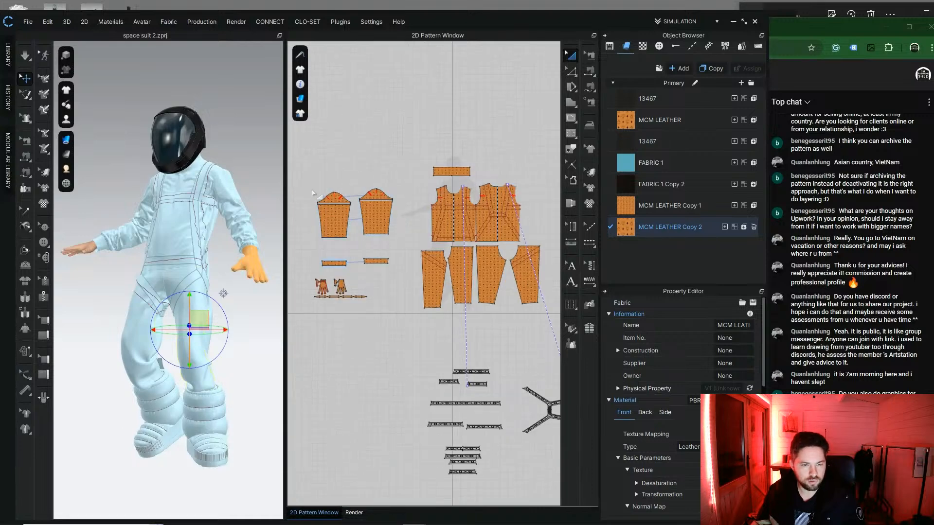
{"action": "left_click_drag", "start_coordinate": [303, 170], "coordinate": [404, 273]}
{"action": "left_click_drag", "start_coordinate": [411, 138], "coordinate": [554, 334], "text": "shift"}
{"action": "left_click_drag", "start_coordinate": [643, 229], "coordinate": [509, 235]}
Step: Set the physical property preset of the MCM LEATHER Copy 2 fabric to Nylon_Featherweight
{"action": "left_click", "coordinate": [649, 226]}
{"action": "scroll", "coordinate": [754, 374], "scroll_direction": "down", "scroll_amount": 5}
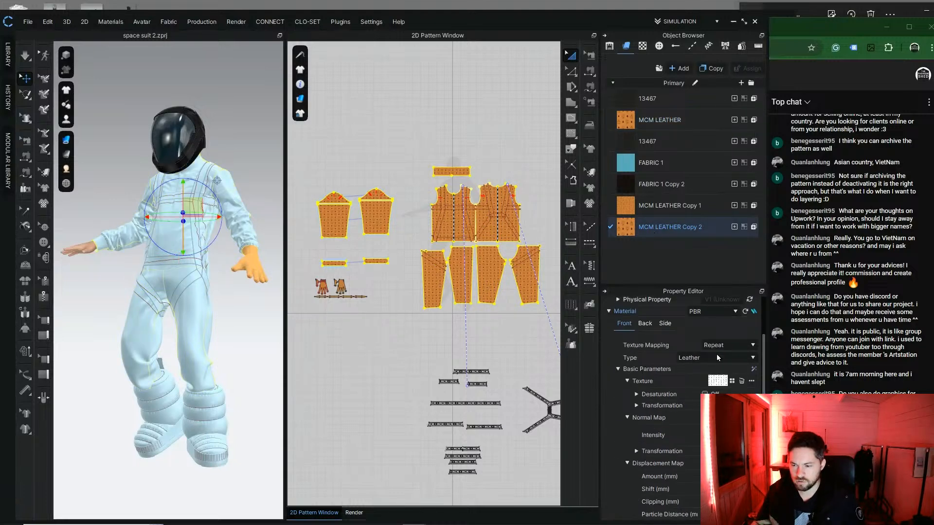
{"action": "left_click", "coordinate": [717, 358]}
{"action": "left_click", "coordinate": [691, 395]}
{"action": "left_click", "coordinate": [673, 492]}
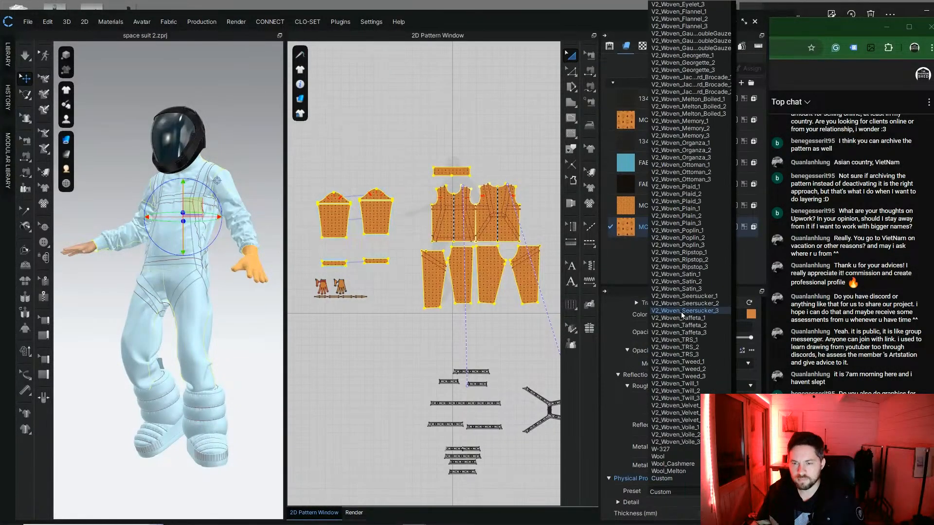
{"action": "scroll", "coordinate": [691, 221], "scroll_direction": "up", "scroll_amount": 3}
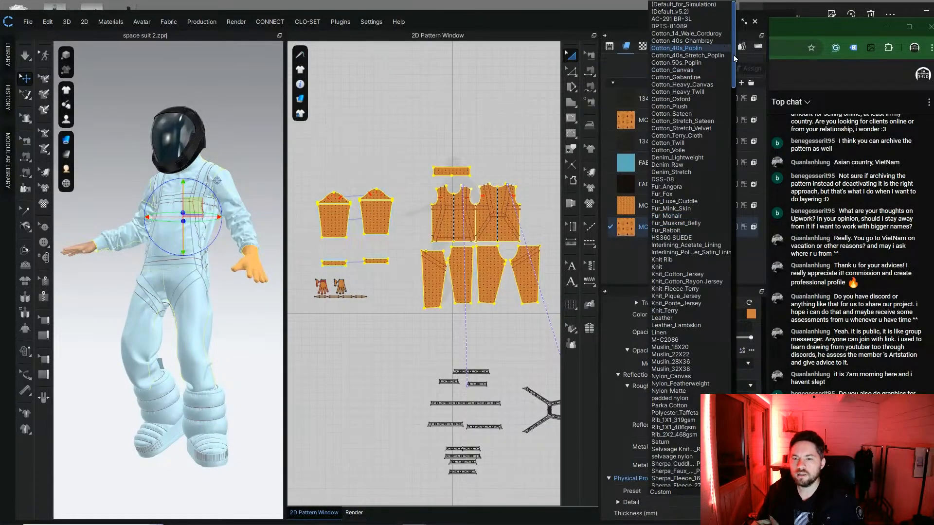
{"action": "scroll", "coordinate": [701, 195], "scroll_direction": "down", "scroll_amount": 6}
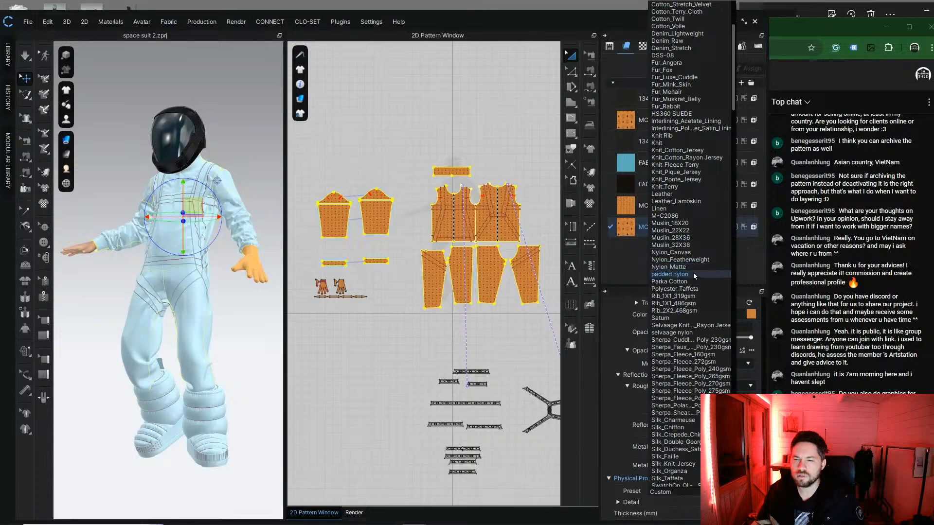
{"action": "left_click", "coordinate": [693, 260]}
{"action": "left_click", "coordinate": [398, 116]}
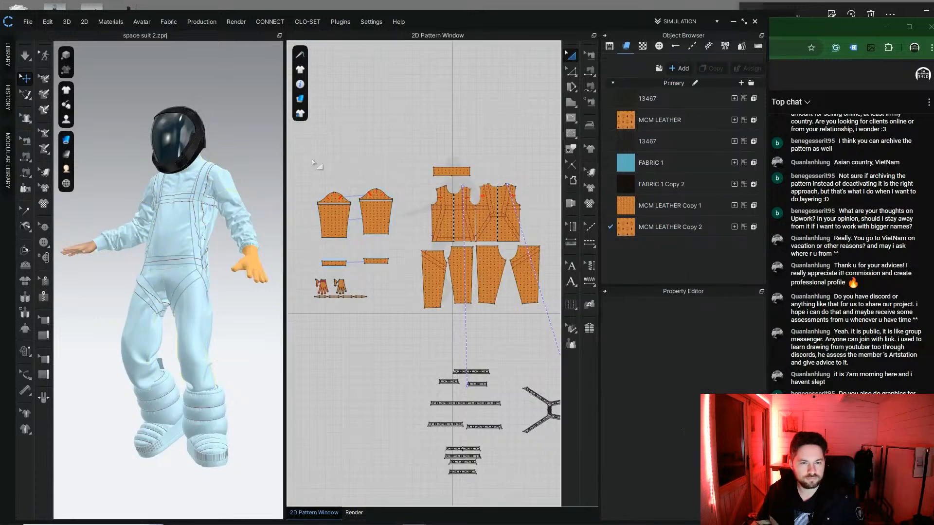
Step: Select the collar, sleeve, torso, trouser and both cuff pieces and unfreeze them
{"action": "left_click_drag", "start_coordinate": [307, 153], "coordinate": [549, 317]}
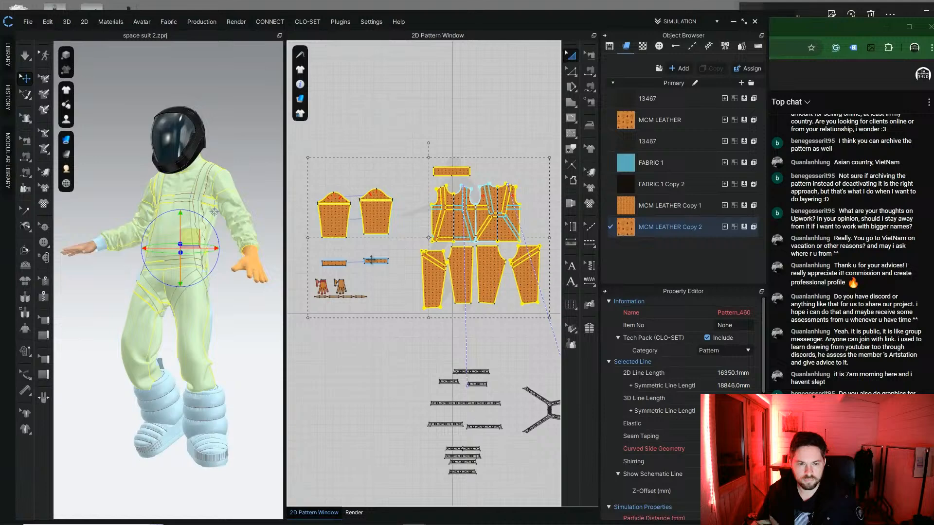
{"action": "left_click", "coordinate": [339, 265], "text": "shift"}
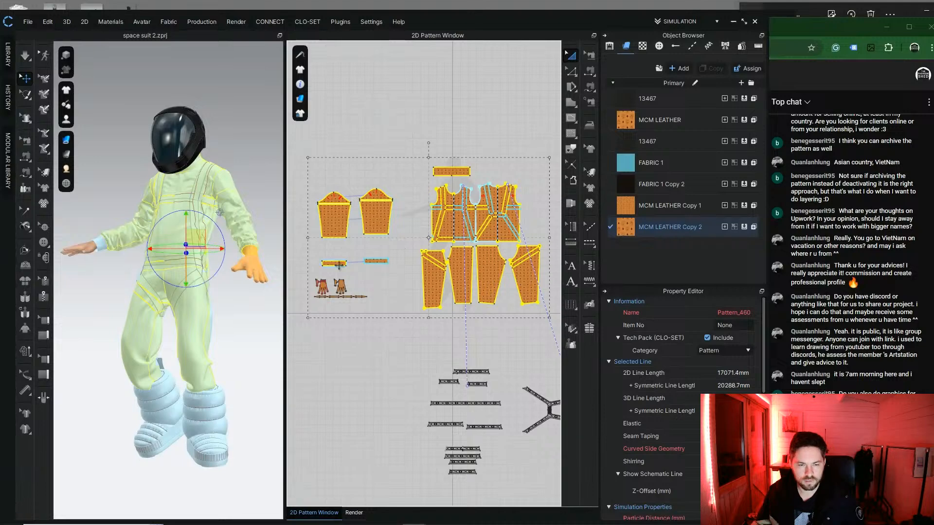
{"action": "left_click", "coordinate": [367, 261], "text": "shift"}
{"action": "right_click", "coordinate": [368, 261]}
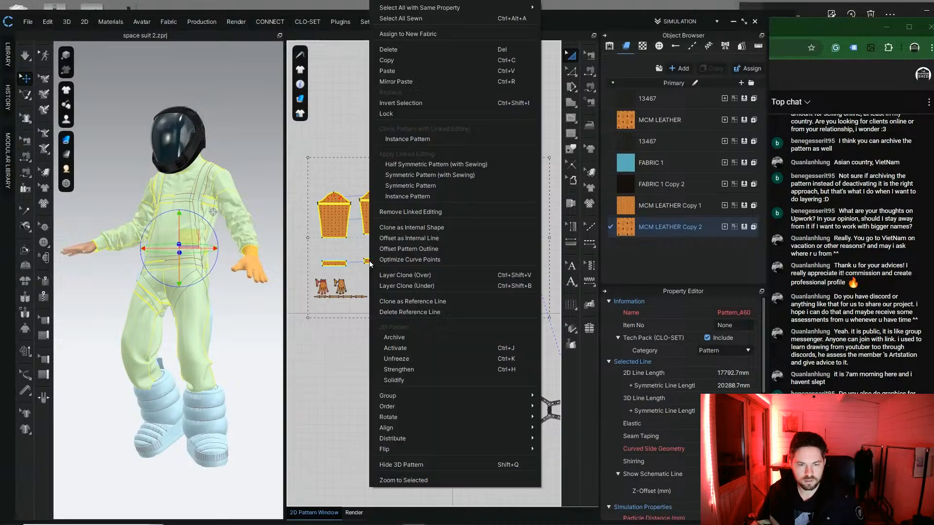
{"action": "left_click", "coordinate": [425, 356]}
Step: Select the glove pattern pieces and freeze them
{"action": "left_click", "coordinate": [378, 334]}
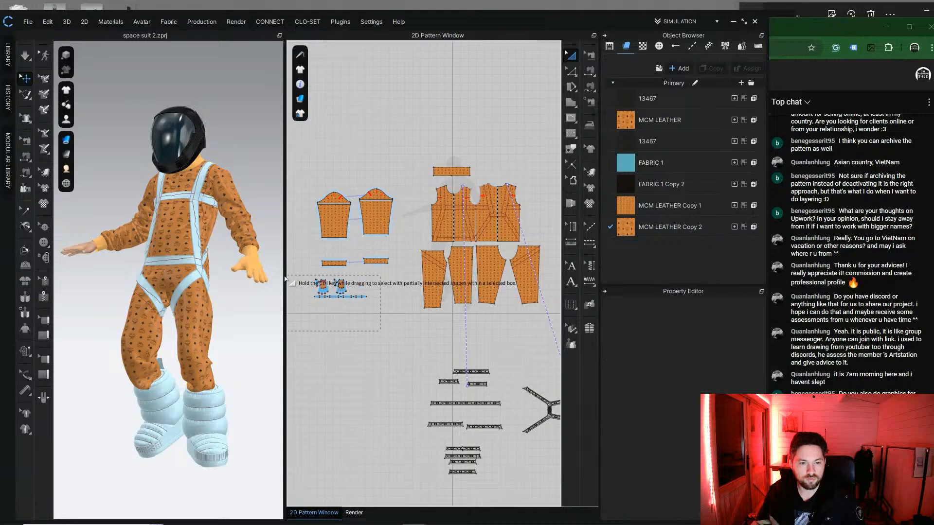
{"action": "left_click", "coordinate": [340, 293]}
{"action": "right_click", "coordinate": [344, 291]}
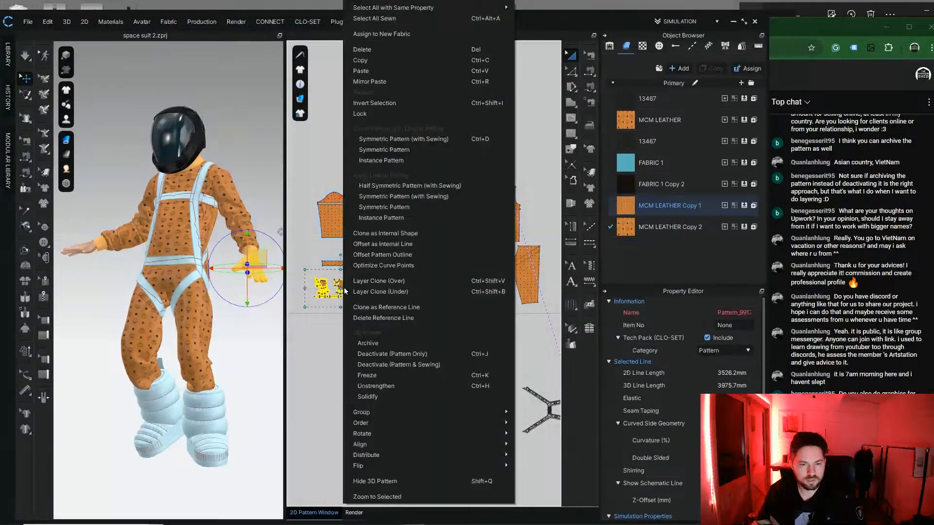
{"action": "left_click", "coordinate": [378, 375]}
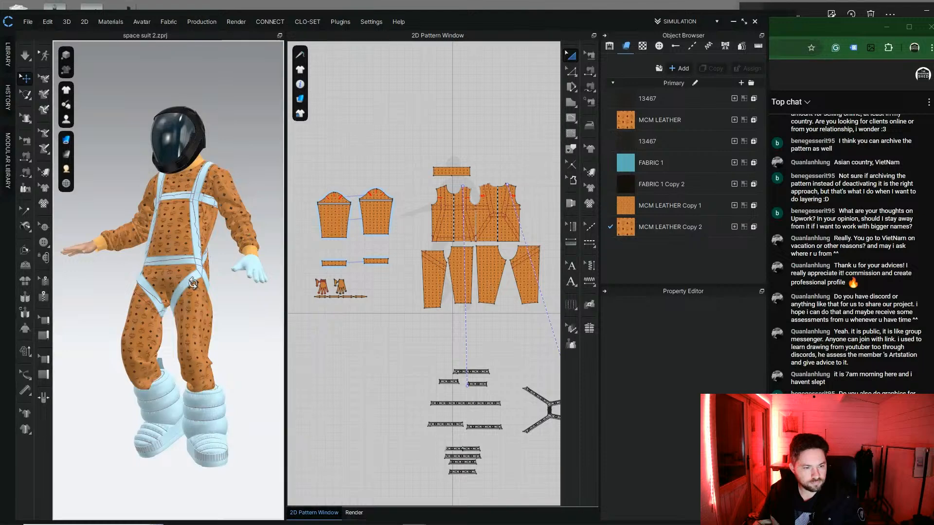
Step: Simulate the unfrozen suit, adjust the trouser leg at the boot top, and stop the simulation
{"action": "mouse_move", "coordinate": [173, 282]}
{"action": "right_mouse_down"}
{"action": "mouse_move", "coordinate": [159, 293]}
{"action": "mouse_move", "coordinate": [177, 300]}
{"action": "right_mouse_up"}
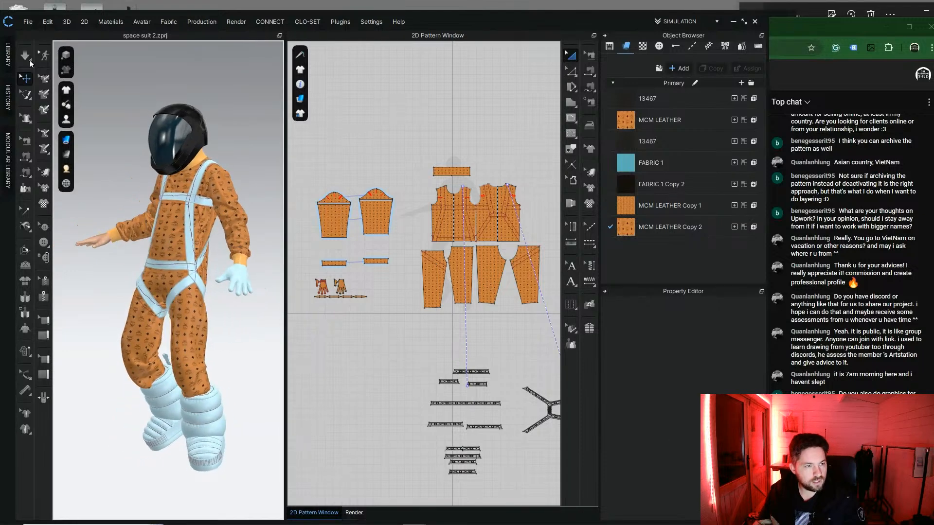
{"action": "left_click", "coordinate": [26, 57]}
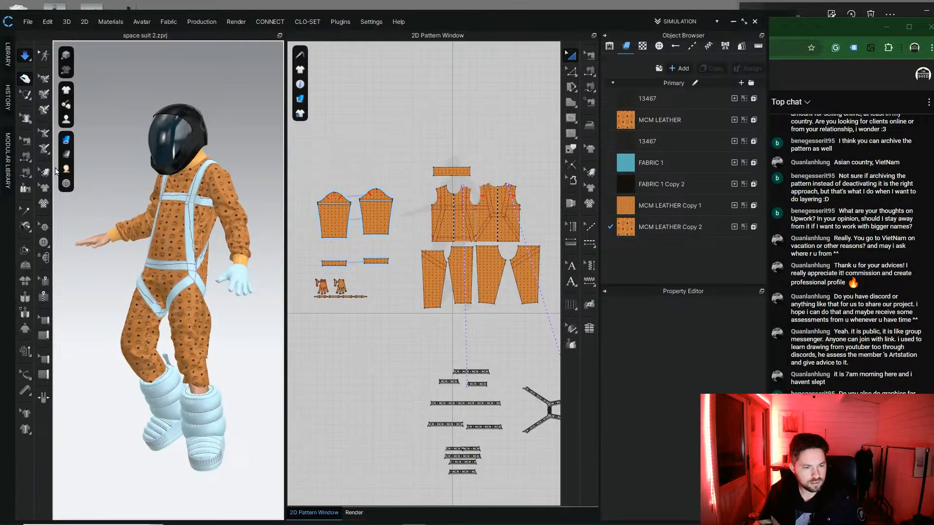
{"action": "left_click", "coordinate": [196, 394]}
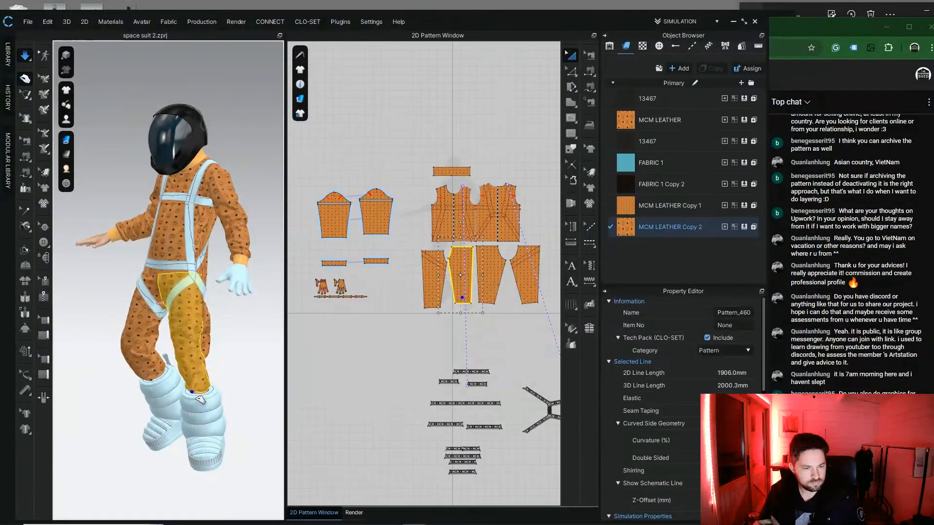
{"action": "right_click_drag", "start_coordinate": [190, 351], "coordinate": [175, 338]}
{"action": "key", "text": "space"}
{"action": "left_click", "coordinate": [246, 120]}
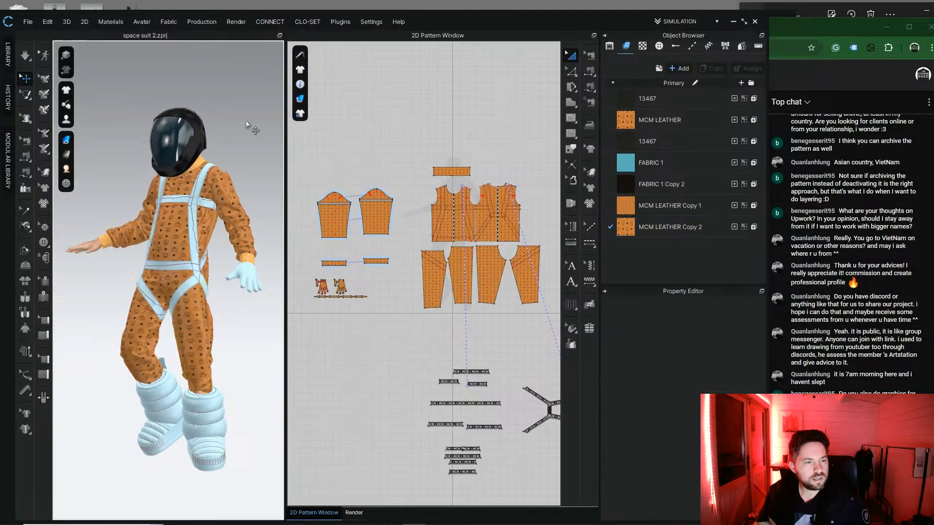
Step: Select the four trouser pieces with the front and back torso pieces and set their Shrinkage Weft to 115%
{"action": "mouse_move", "coordinate": [233, 256]}
{"action": "right_mouse_down"}
{"action": "mouse_move", "coordinate": [160, 259]}
{"action": "mouse_move", "coordinate": [250, 262]}
{"action": "right_mouse_up"}
{"action": "left_click", "coordinate": [433, 277]}
{"action": "left_click", "coordinate": [462, 275], "text": "shift"}
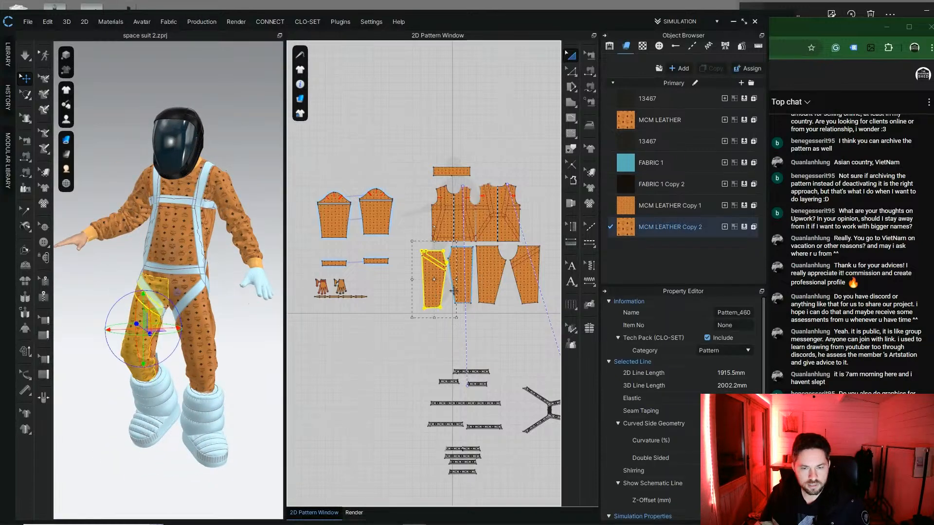
{"action": "left_click", "coordinate": [488, 286], "text": "shift"}
{"action": "left_click", "coordinate": [525, 273], "text": "shift"}
{"action": "left_click", "coordinate": [458, 229], "text": "shift"}
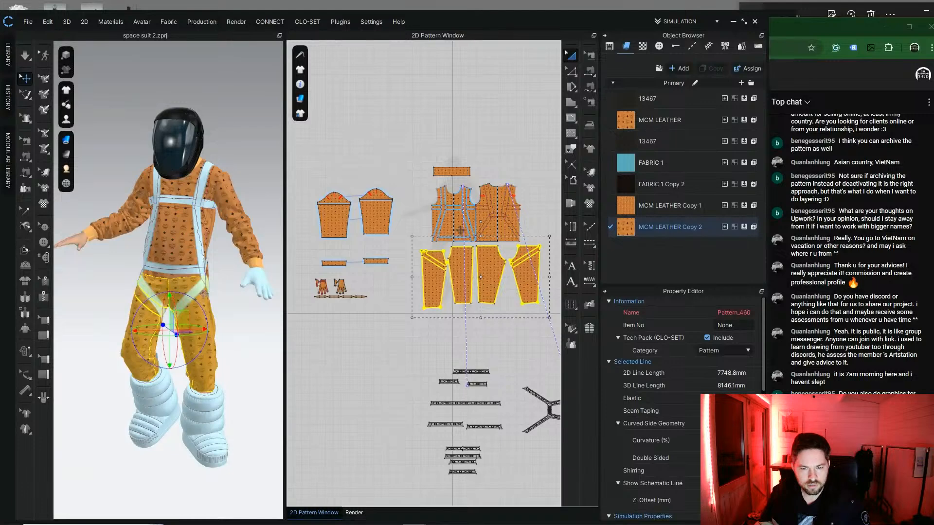
{"action": "left_click", "coordinate": [490, 225], "text": "shift"}
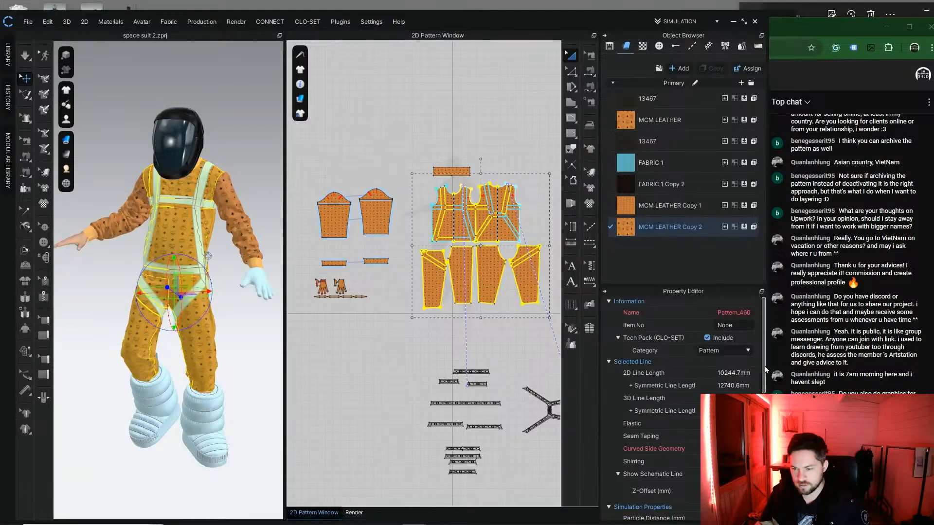
{"action": "scroll", "coordinate": [762, 366], "scroll_direction": "down", "scroll_amount": 5}
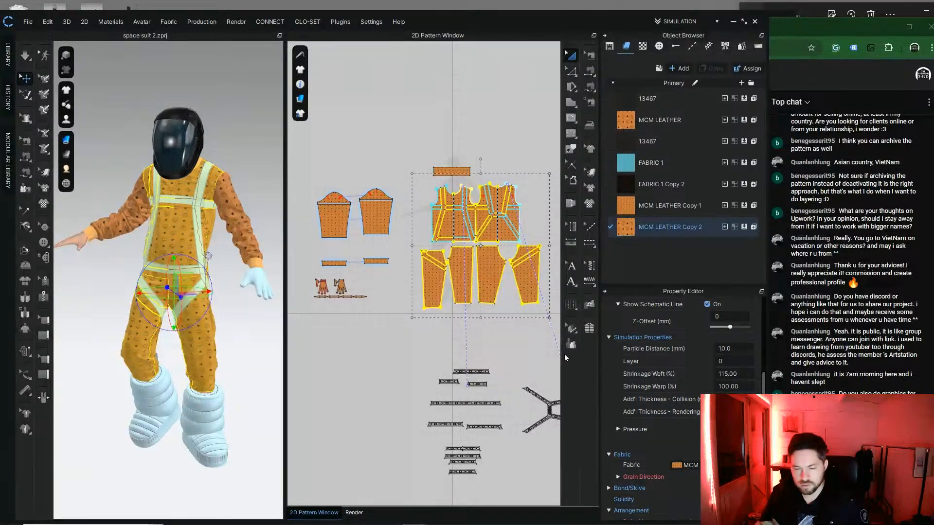
Step: Simulate the suit with the torso and trouser shrinkage applied, check its drape from several angles, and stop the simulation
{"action": "left_click", "coordinate": [25, 55]}
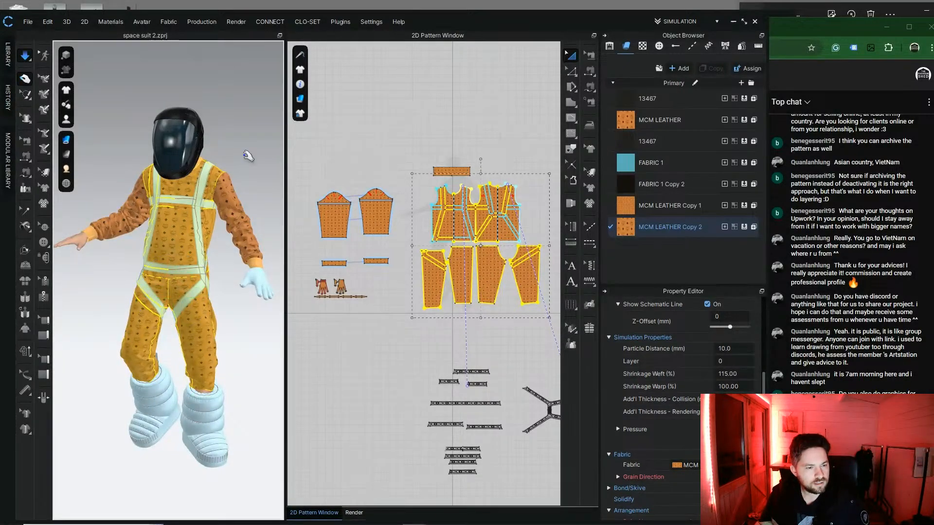
{"action": "right_click_drag", "start_coordinate": [229, 149], "coordinate": [205, 150]}
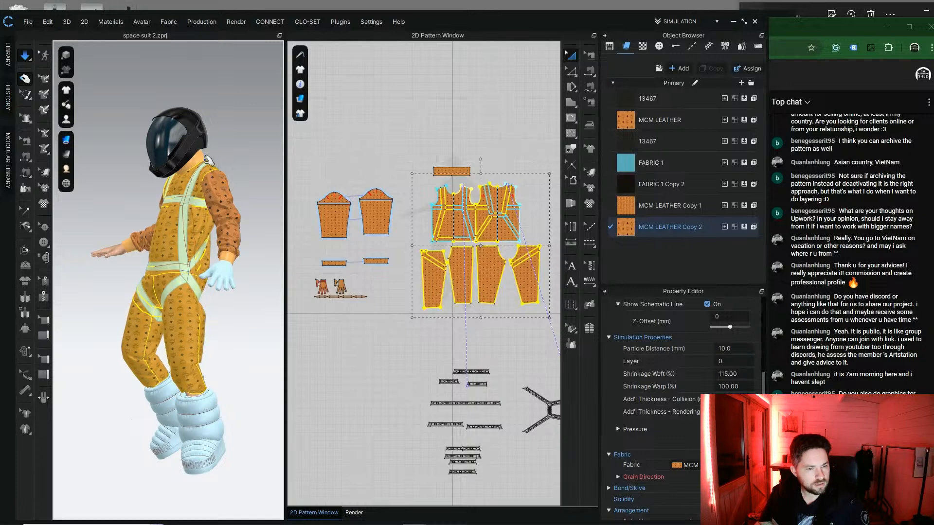
{"action": "right_click_drag", "start_coordinate": [212, 160], "coordinate": [196, 214]}
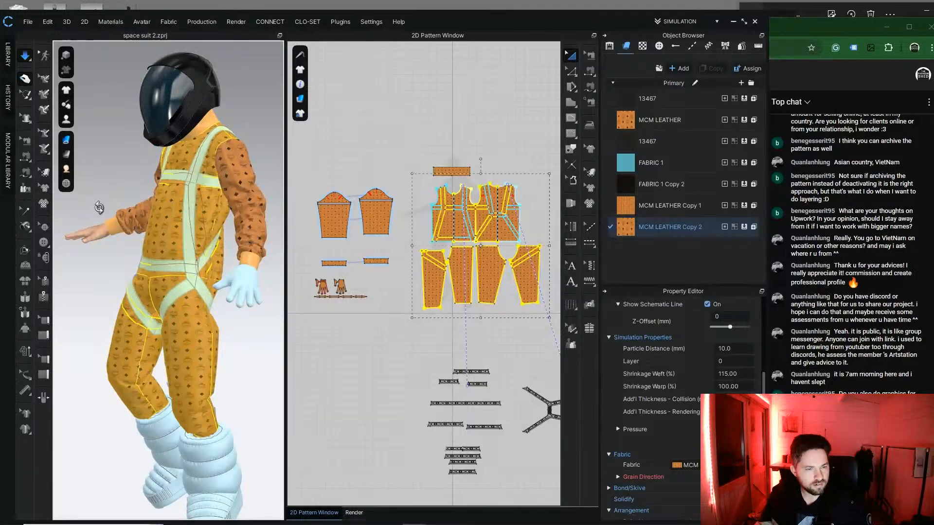
{"action": "right_click_drag", "start_coordinate": [99, 208], "coordinate": [214, 209]}
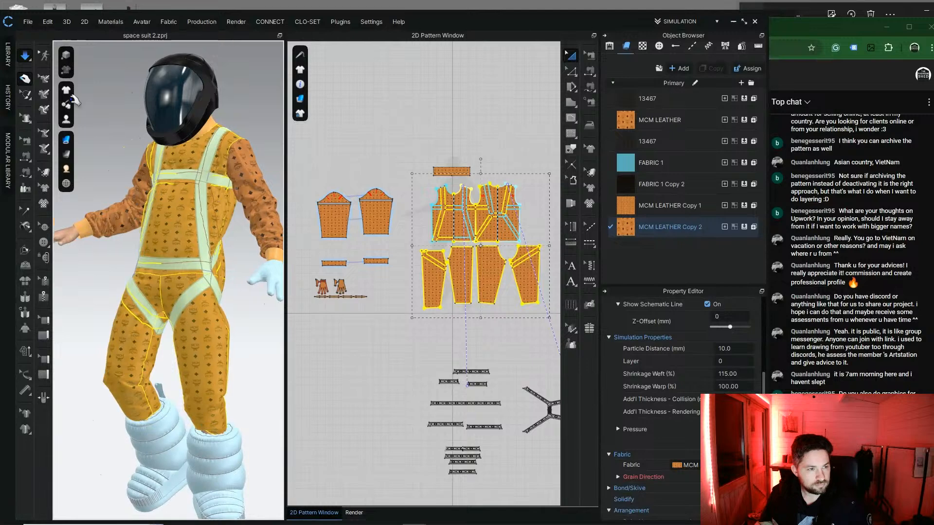
{"action": "left_click", "coordinate": [25, 58]}
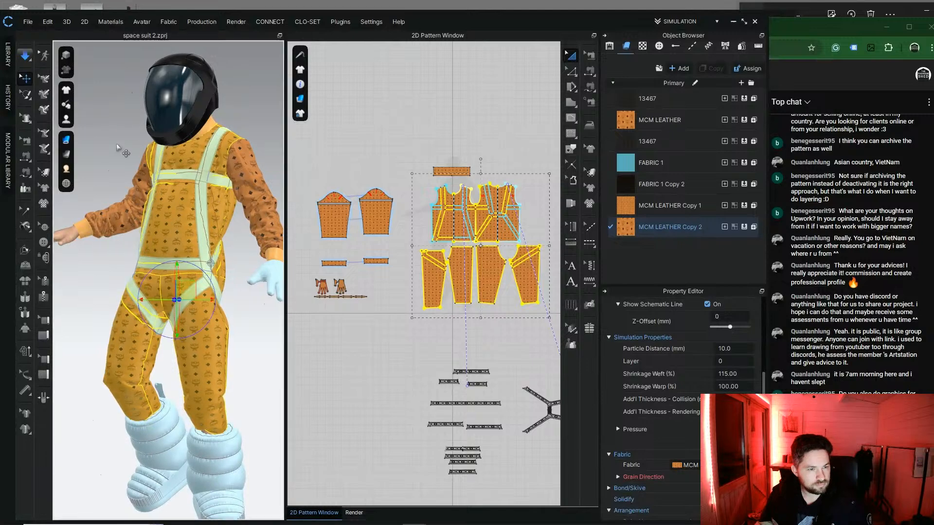
{"action": "left_click", "coordinate": [116, 144]}
Step: Examine the fit of the suit's torso and trouser legs from the front and side
{"action": "scroll", "coordinate": [116, 144], "scroll_direction": "down", "scroll_amount": 3}
{"action": "right_click_drag", "start_coordinate": [104, 149], "coordinate": [121, 156]}
{"action": "scroll", "coordinate": [183, 234], "scroll_direction": "up", "scroll_amount": 3}
{"action": "right_click_drag", "start_coordinate": [183, 234], "coordinate": [151, 232]}
{"action": "scroll", "coordinate": [151, 231], "scroll_direction": "down", "scroll_amount": 3}
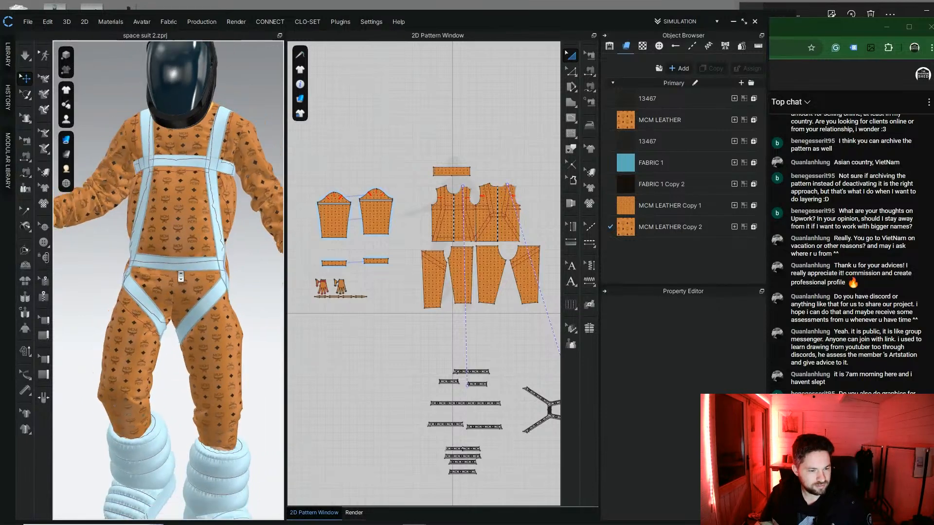
{"action": "scroll", "coordinate": [199, 180], "scroll_direction": "up", "scroll_amount": 3}
{"action": "right_click_drag", "start_coordinate": [200, 180], "coordinate": [133, 188]}
Step: Select both back trouser leg pieces on the garment, running the simulation briefly in between
{"action": "left_click", "coordinate": [226, 271]}
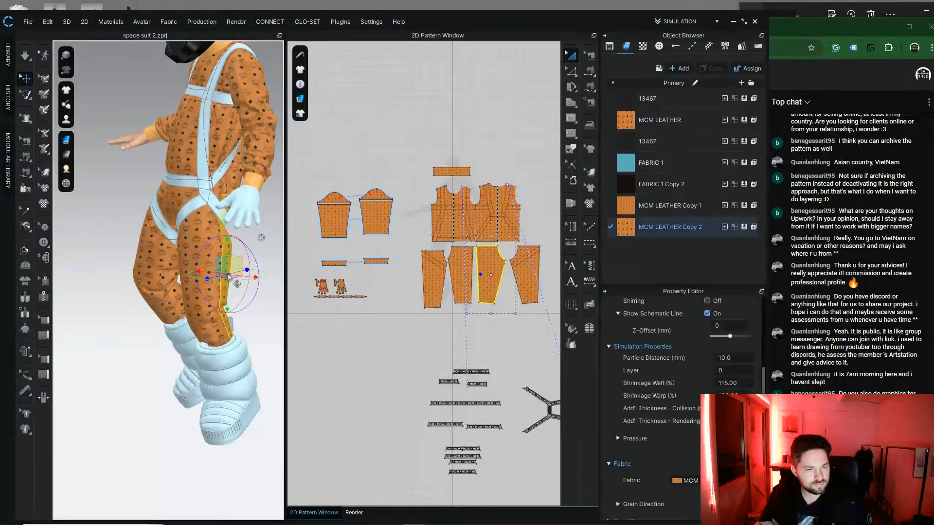
{"action": "key", "text": "space"}
{"action": "left_click", "coordinate": [174, 285]}
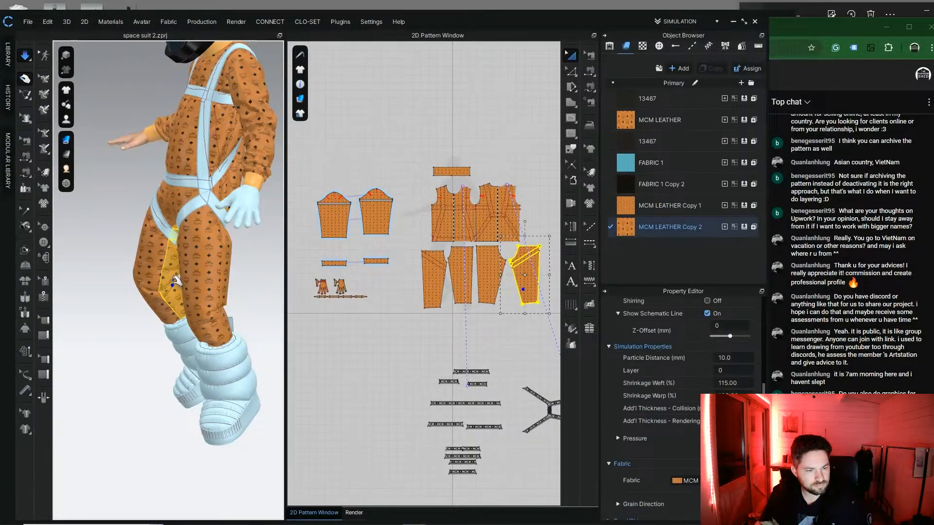
{"action": "key", "text": "space"}
{"action": "left_click", "coordinate": [229, 281]}
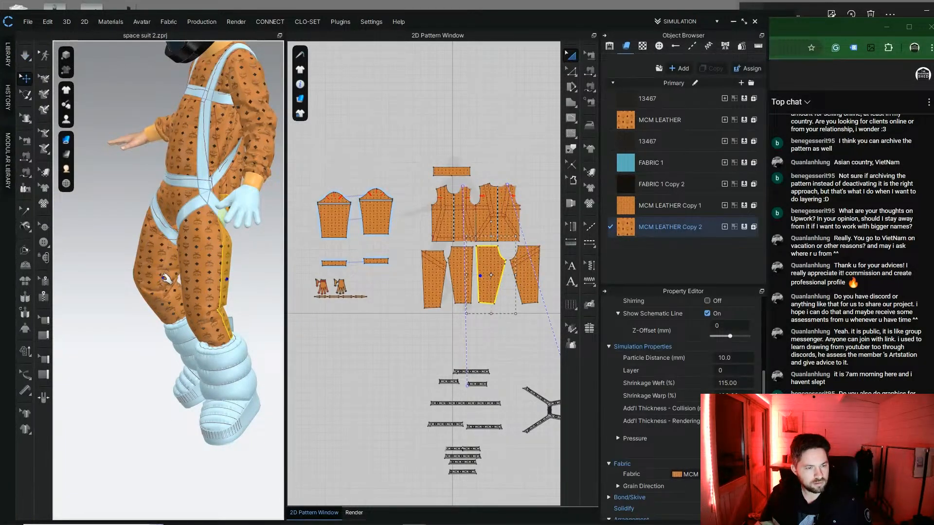
{"action": "key", "text": "space"}
{"action": "left_click", "coordinate": [172, 279], "text": "shift"}
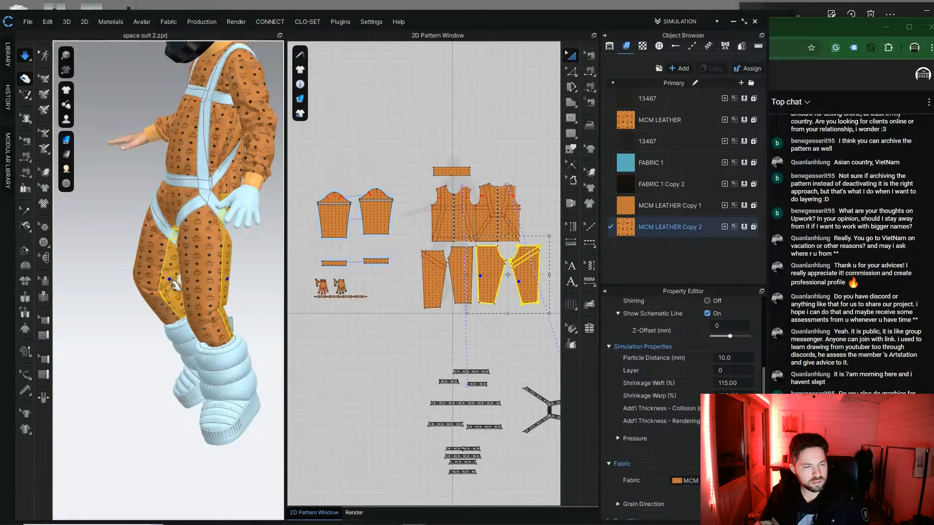
{"action": "key", "text": "space"}
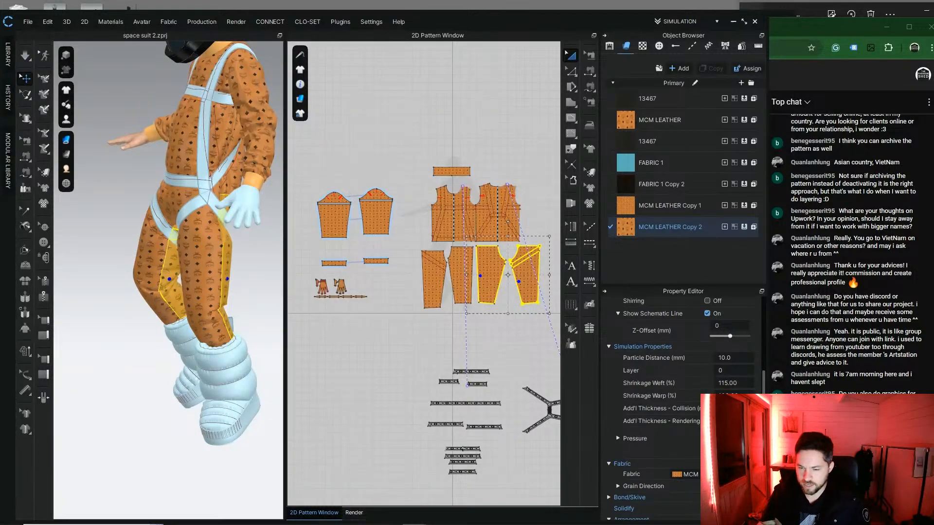
Step: Simulate the garment again, check the back of the trousers, stop the simulation and return to the full suit
{"action": "right_click_drag", "start_coordinate": [209, 258], "coordinate": [129, 264]}
{"action": "scroll", "coordinate": [125, 220], "scroll_direction": "up", "scroll_amount": 3}
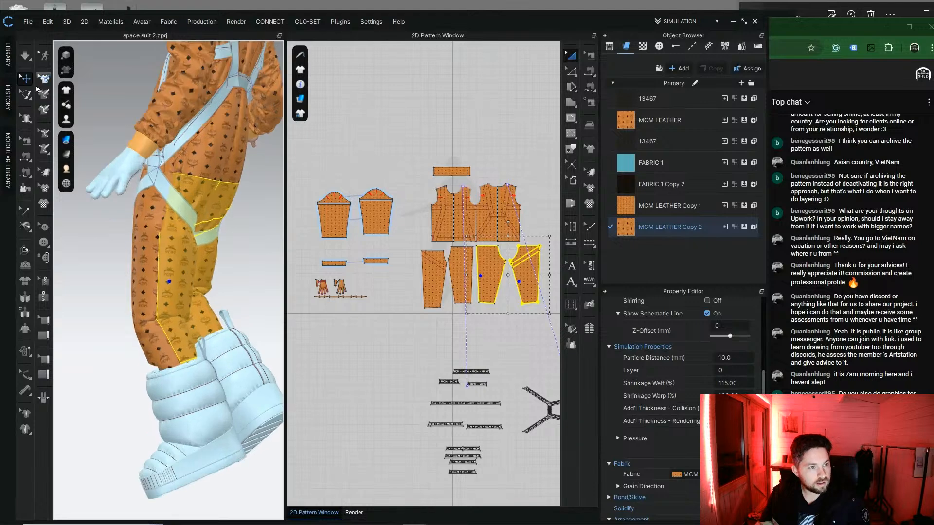
{"action": "left_click", "coordinate": [25, 56]}
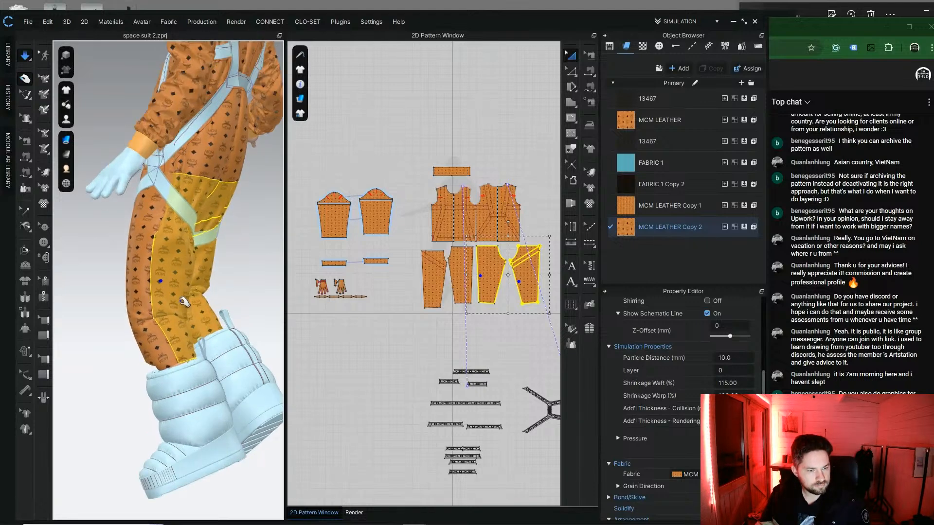
{"action": "right_click_drag", "start_coordinate": [205, 295], "coordinate": [81, 285]}
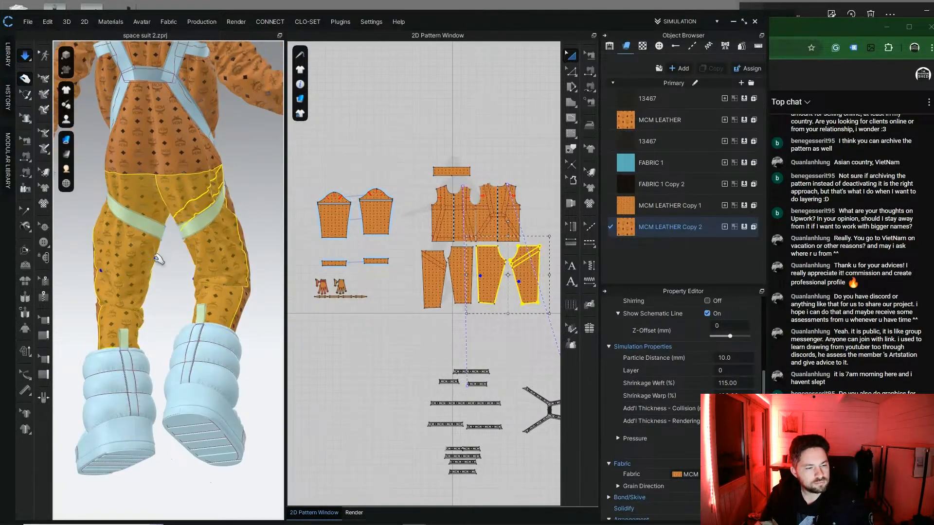
{"action": "key", "text": "space"}
{"action": "right_click_drag", "start_coordinate": [148, 259], "coordinate": [282, 251]}
{"action": "left_click", "coordinate": [232, 264]}
{"action": "scroll", "coordinate": [224, 227], "scroll_direction": "down", "scroll_amount": 2}
{"action": "middle_click_drag", "start_coordinate": [224, 226], "coordinate": [222, 295]}
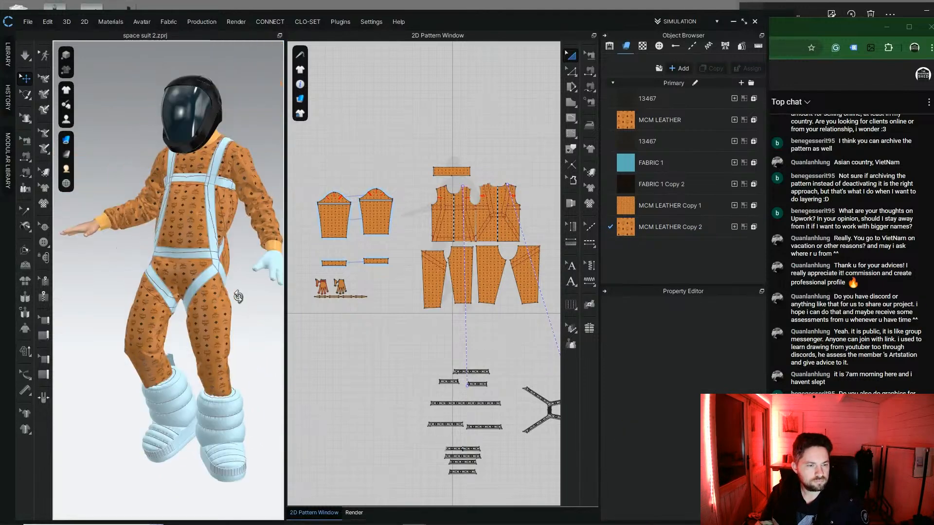
Step: Examine the suit's fit from the side and front, then check both sleeve pieces' simulation properties
{"action": "right_click_drag", "start_coordinate": [239, 295], "coordinate": [192, 292]}
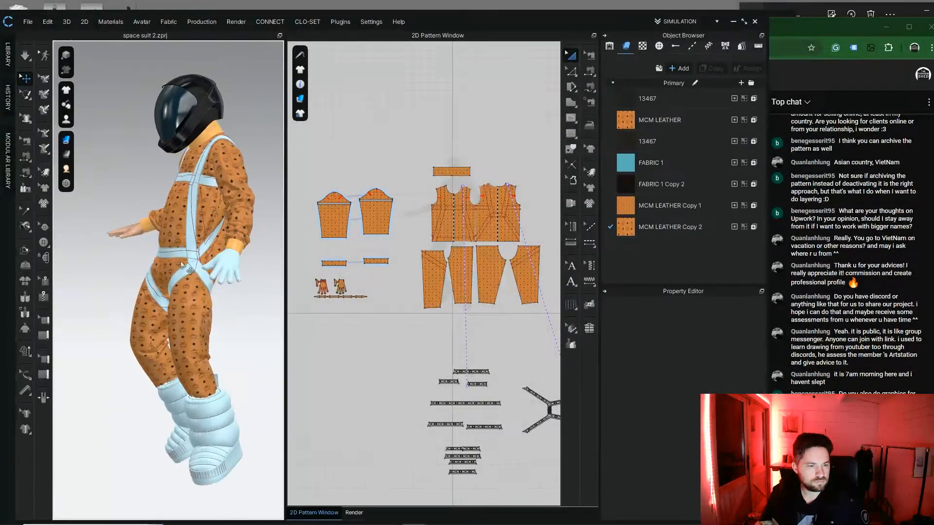
{"action": "scroll", "coordinate": [185, 295], "scroll_direction": "up", "scroll_amount": 3}
{"action": "middle_click_drag", "start_coordinate": [177, 258], "coordinate": [170, 334]}
{"action": "mouse_move", "coordinate": [171, 334]}
{"action": "right_mouse_down"}
{"action": "mouse_move", "coordinate": [159, 334]}
{"action": "mouse_move", "coordinate": [313, 330]}
{"action": "mouse_move", "coordinate": [183, 332]}
{"action": "right_mouse_up"}
{"action": "scroll", "coordinate": [181, 317], "scroll_direction": "down", "scroll_amount": 5}
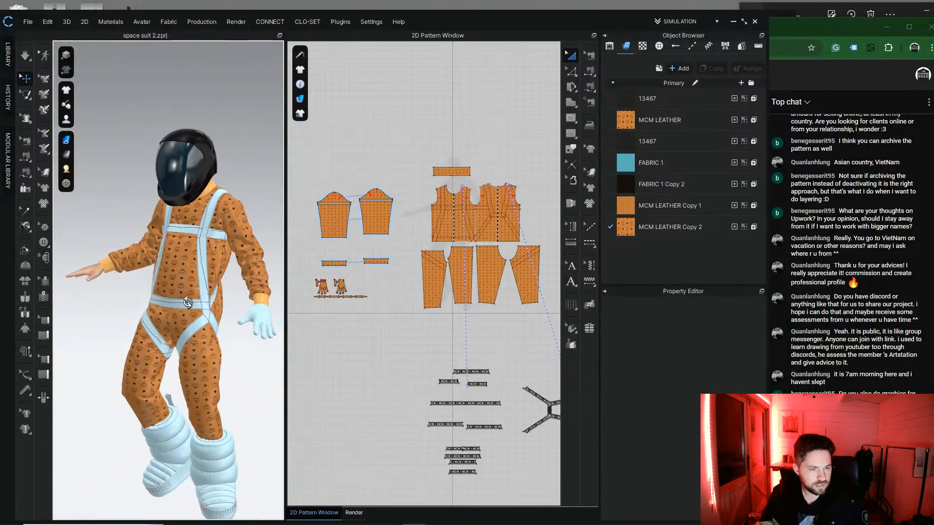
{"action": "right_click_drag", "start_coordinate": [194, 295], "coordinate": [221, 255]}
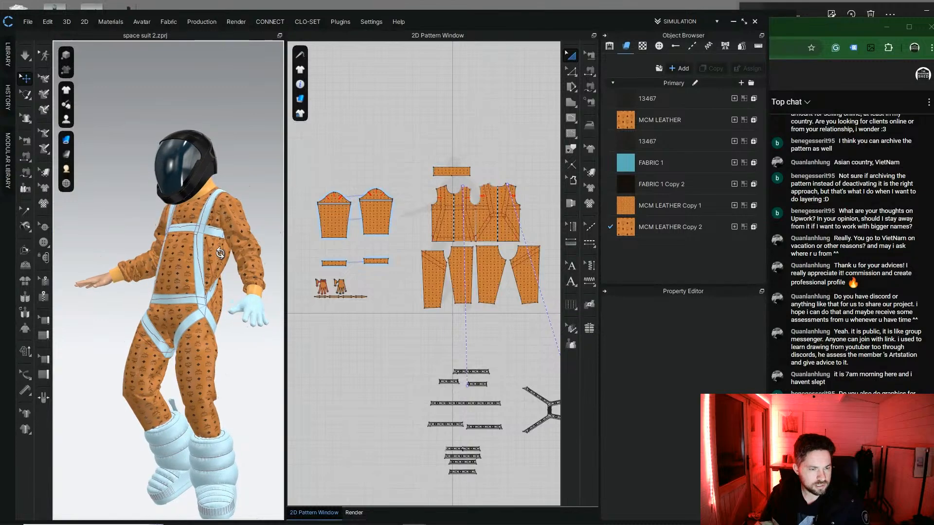
{"action": "left_click", "coordinate": [341, 219]}
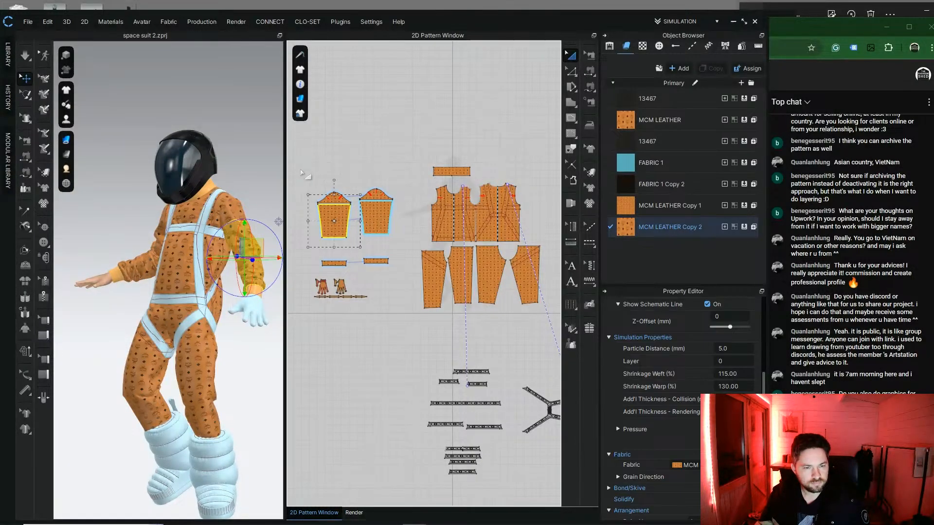
{"action": "left_click_drag", "start_coordinate": [309, 177], "coordinate": [462, 255]}
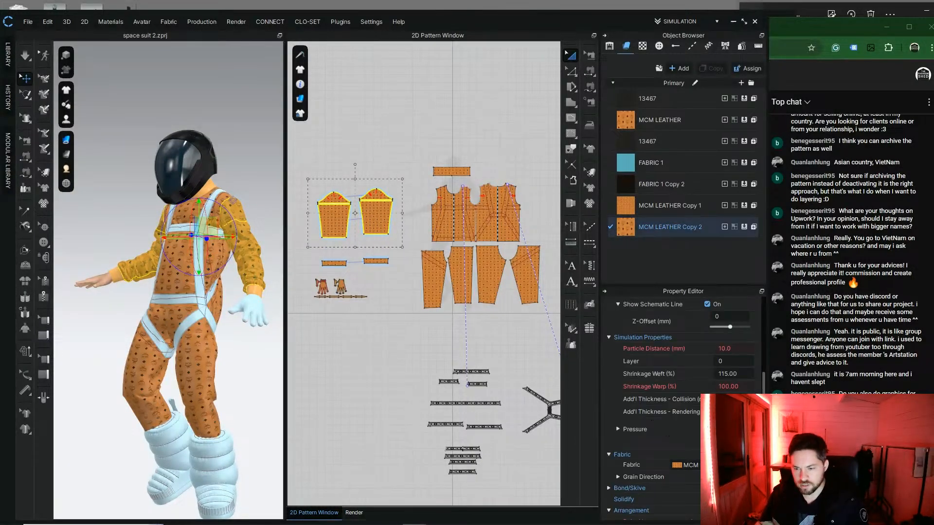
{"action": "left_click", "coordinate": [369, 135]}
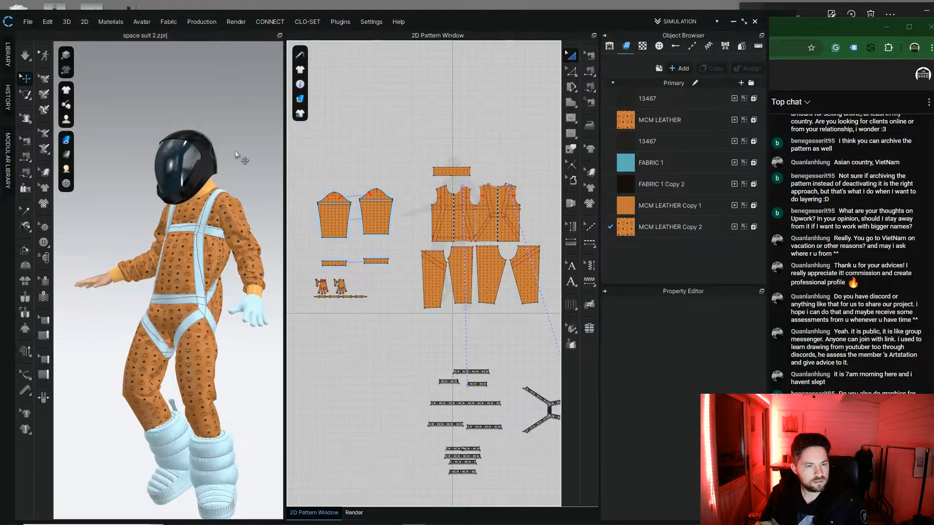
Step: Simulate the suit again, stop the simulation and check the drape of the torso and harness
{"action": "left_click", "coordinate": [25, 56]}
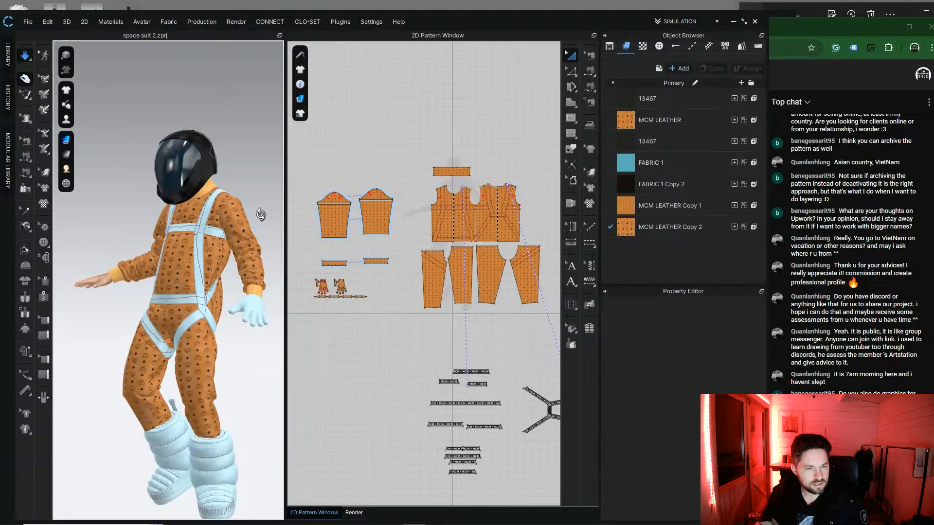
{"action": "right_click_drag", "start_coordinate": [261, 215], "coordinate": [292, 202]}
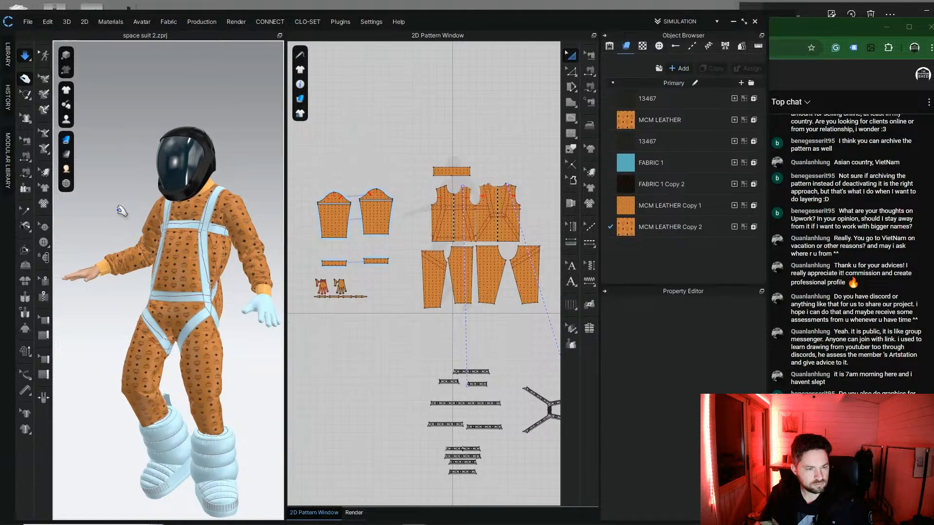
{"action": "key", "text": "space"}
{"action": "scroll", "coordinate": [165, 249], "scroll_direction": "up", "scroll_amount": 5}
{"action": "mouse_move", "coordinate": [184, 246]}
{"action": "right_mouse_down"}
{"action": "mouse_move", "coordinate": [130, 230]}
{"action": "mouse_move", "coordinate": [186, 262]}
{"action": "right_mouse_up"}
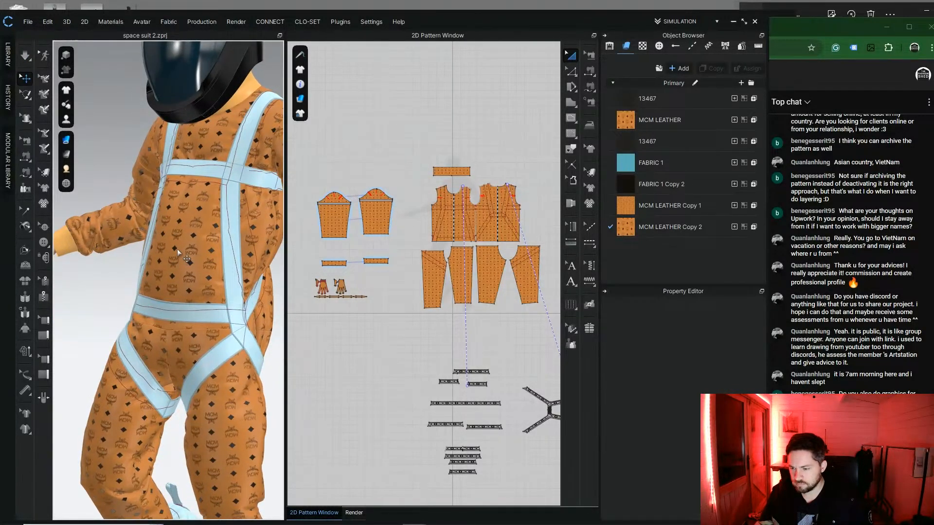
{"action": "scroll", "coordinate": [178, 249], "scroll_direction": "down", "scroll_amount": 6}
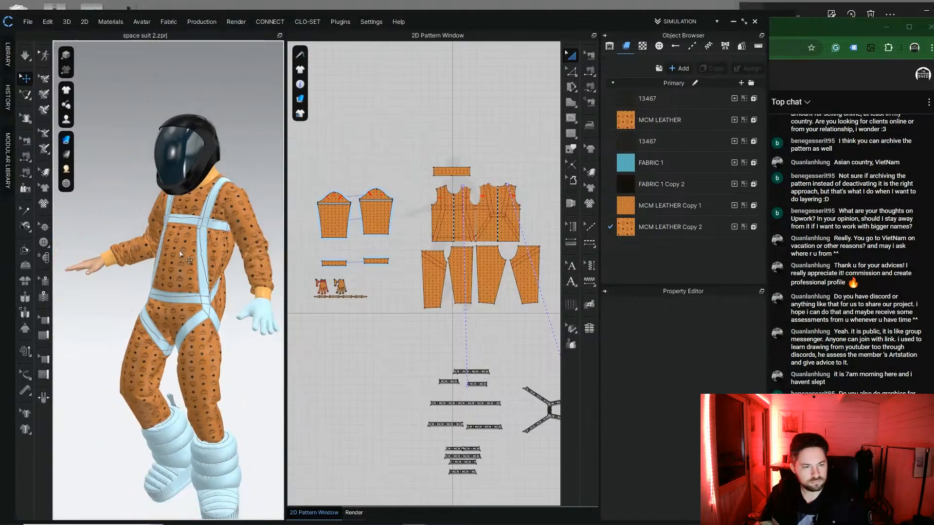
Step: Examine how the trouser hems sit inside the boots' upper openings
{"action": "right_click_drag", "start_coordinate": [270, 181], "coordinate": [263, 164]}
{"action": "scroll", "coordinate": [162, 365], "scroll_direction": "up", "scroll_amount": 4}
{"action": "middle_click_drag", "start_coordinate": [160, 372], "coordinate": [157, 185]}
{"action": "scroll", "coordinate": [155, 219], "scroll_direction": "up", "scroll_amount": 3}
{"action": "right_click_drag", "start_coordinate": [157, 243], "coordinate": [167, 276]}
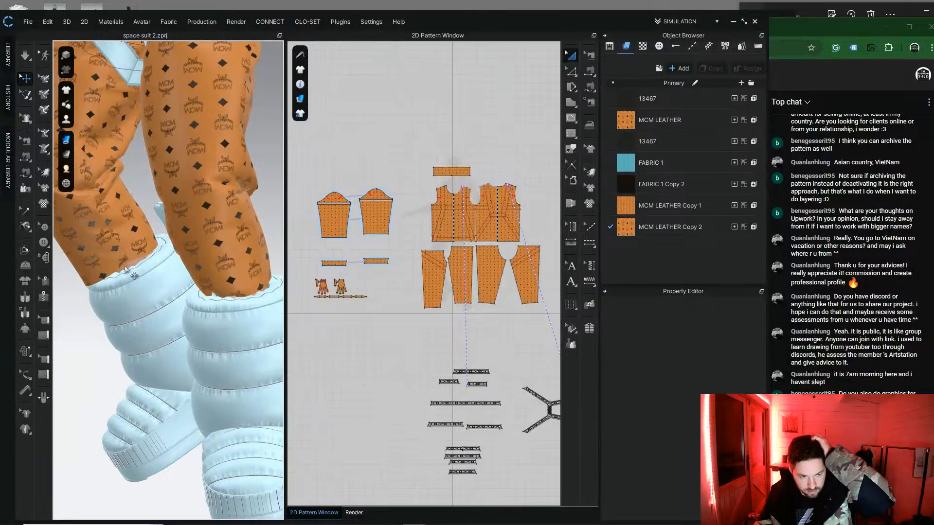
{"action": "scroll", "coordinate": [134, 275], "scroll_direction": "up", "scroll_amount": 2}
{"action": "right_click_drag", "start_coordinate": [163, 307], "coordinate": [242, 282]}
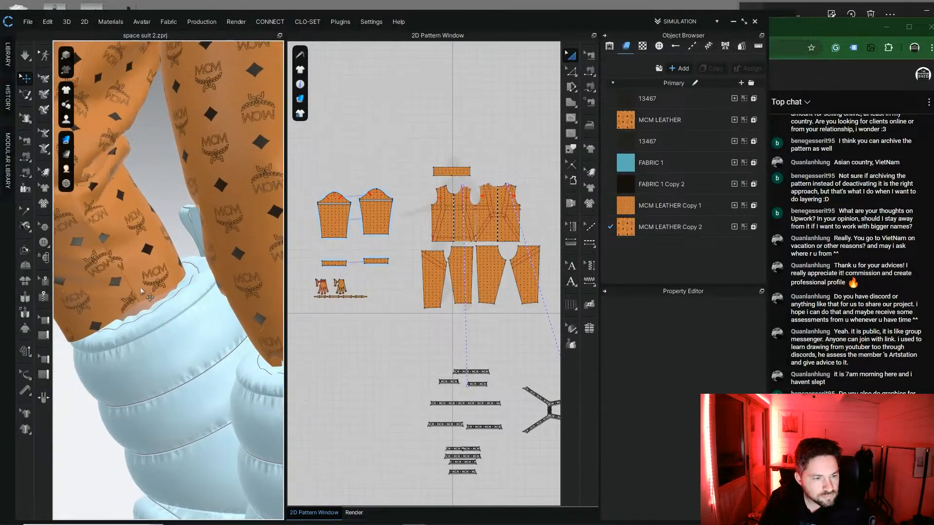
{"action": "right_click_drag", "start_coordinate": [128, 284], "coordinate": [177, 282]}
Step: Move the selected upper band piece of one boot above its strap pieces in the pattern layout, apart from its matching band
{"action": "left_click", "coordinate": [120, 287]}
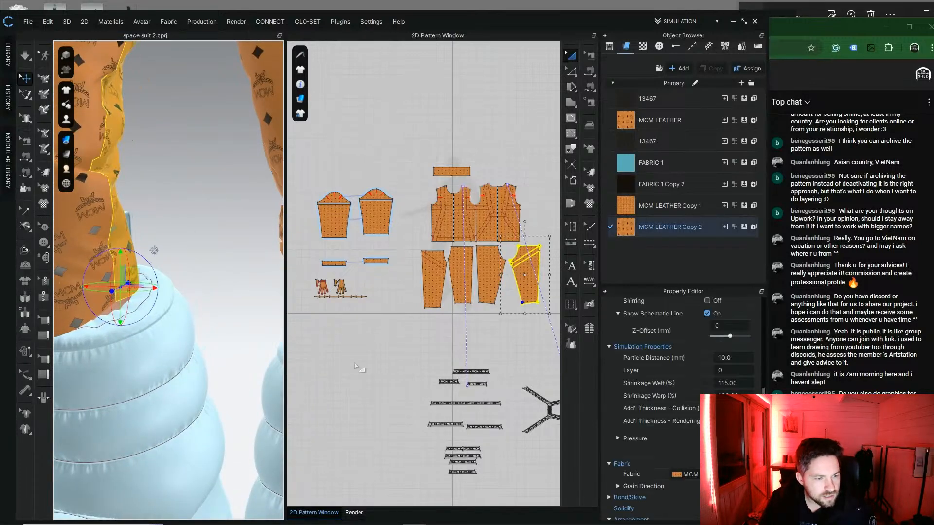
{"action": "scroll", "coordinate": [408, 381], "scroll_direction": "down", "scroll_amount": 1}
{"action": "middle_click_drag", "start_coordinate": [465, 363], "coordinate": [399, 263]}
{"action": "middle_click_drag", "start_coordinate": [439, 395], "coordinate": [492, 260]}
{"action": "left_click", "coordinate": [137, 301]}
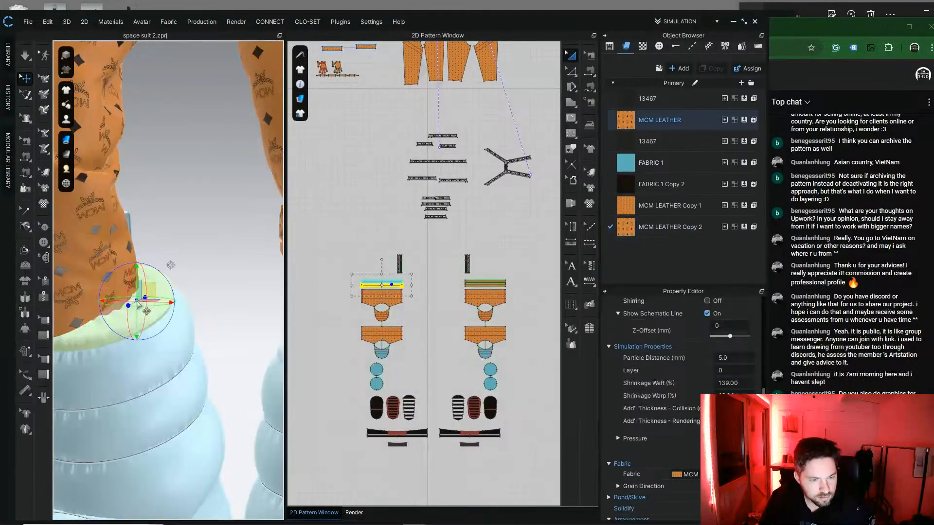
{"action": "scroll", "coordinate": [393, 283], "scroll_direction": "up", "scroll_amount": 3}
{"action": "scroll", "coordinate": [392, 284], "scroll_direction": "up", "scroll_amount": 2}
{"action": "left_click", "coordinate": [381, 243]}
{"action": "scroll", "coordinate": [150, 319], "scroll_direction": "up", "scroll_amount": 2}
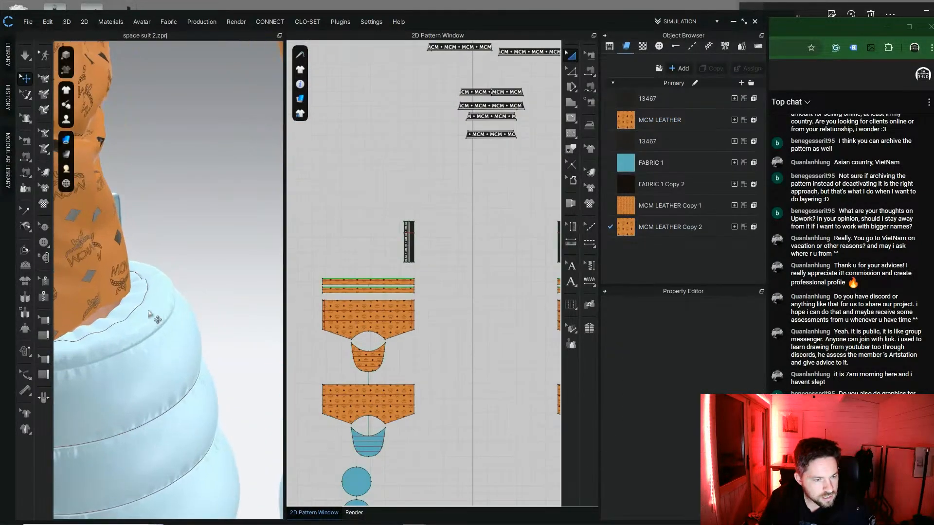
{"action": "left_click", "coordinate": [122, 311]}
{"action": "scroll", "coordinate": [380, 263], "scroll_direction": "up", "scroll_amount": 4}
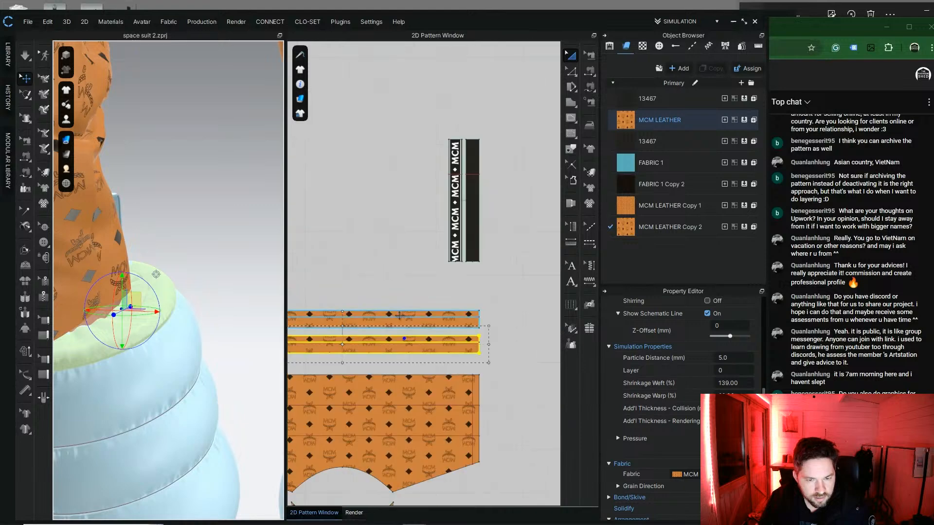
{"action": "left_click_drag", "start_coordinate": [422, 171], "coordinate": [423, 103]}
{"action": "scroll", "coordinate": [455, 174], "scroll_direction": "down", "scroll_amount": 5}
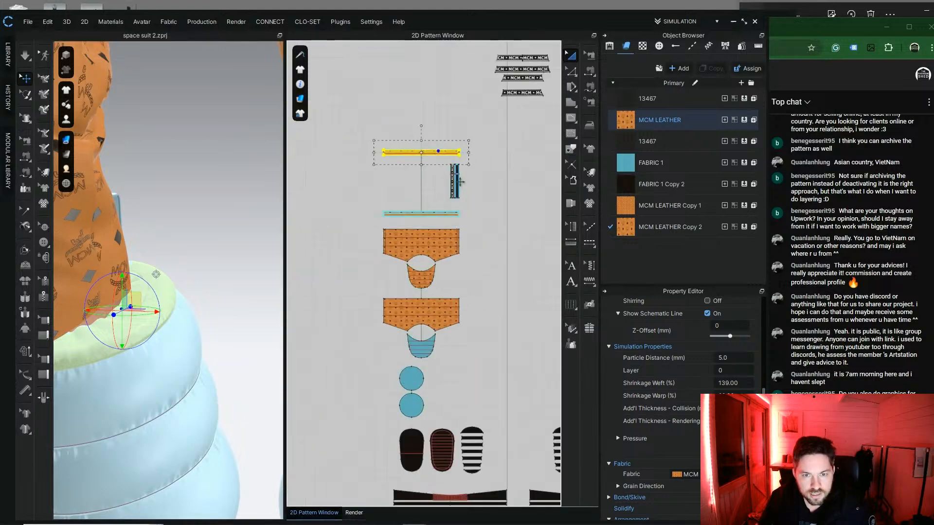
Step: Move the other boot's matching upper band above its strap pieces in the pattern layout
{"action": "middle_click_drag", "start_coordinate": [459, 179], "coordinate": [316, 209]}
{"action": "left_click", "coordinate": [429, 236]}
{"action": "scroll", "coordinate": [461, 264], "scroll_direction": "up", "scroll_amount": 2}
{"action": "left_click_drag", "start_coordinate": [466, 248], "coordinate": [465, 142]}
{"action": "left_click", "coordinate": [383, 185]}
Step: Inspect the boot's separated upper band and a point on its upper edge, then return to the Transform Pattern tool
{"action": "scroll", "coordinate": [167, 259], "scroll_direction": "down", "scroll_amount": 4}
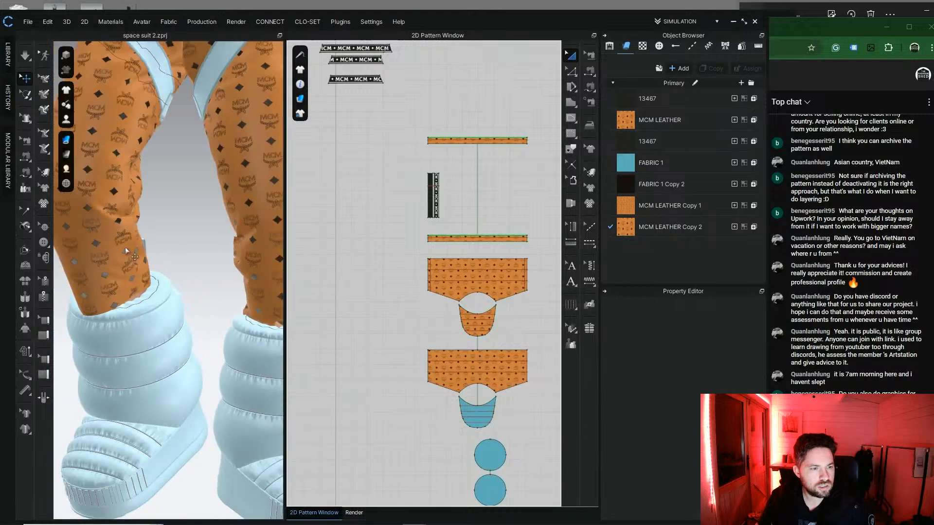
{"action": "left_click", "coordinate": [121, 240]}
{"action": "left_click", "coordinate": [188, 265]}
{"action": "scroll", "coordinate": [158, 282], "scroll_direction": "up", "scroll_amount": 5}
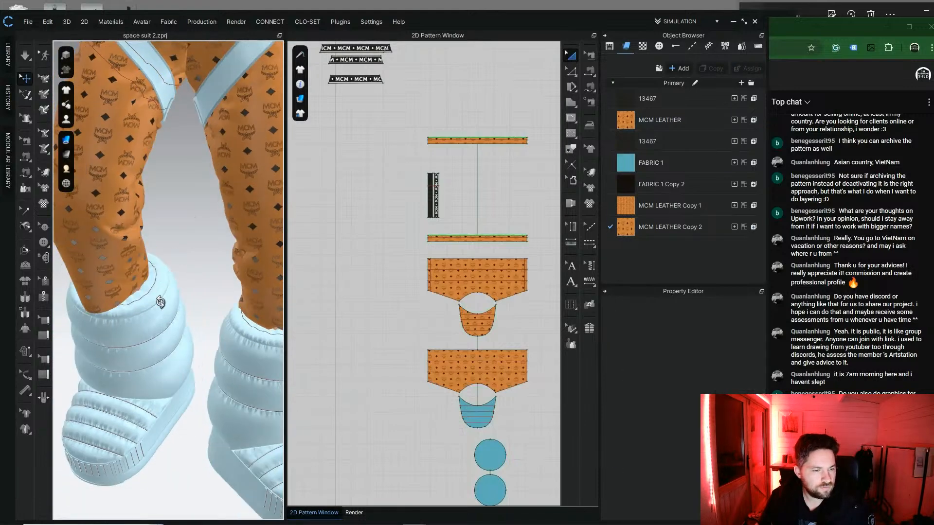
{"action": "left_click", "coordinate": [125, 305]}
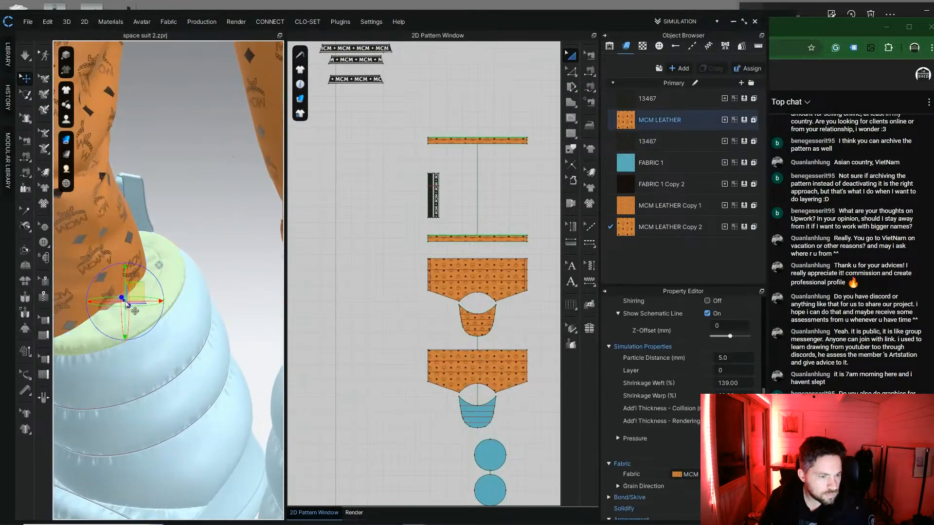
{"action": "middle_click_drag", "start_coordinate": [364, 174], "coordinate": [442, 204]}
{"action": "scroll", "coordinate": [445, 206], "scroll_direction": "up", "scroll_amount": 7}
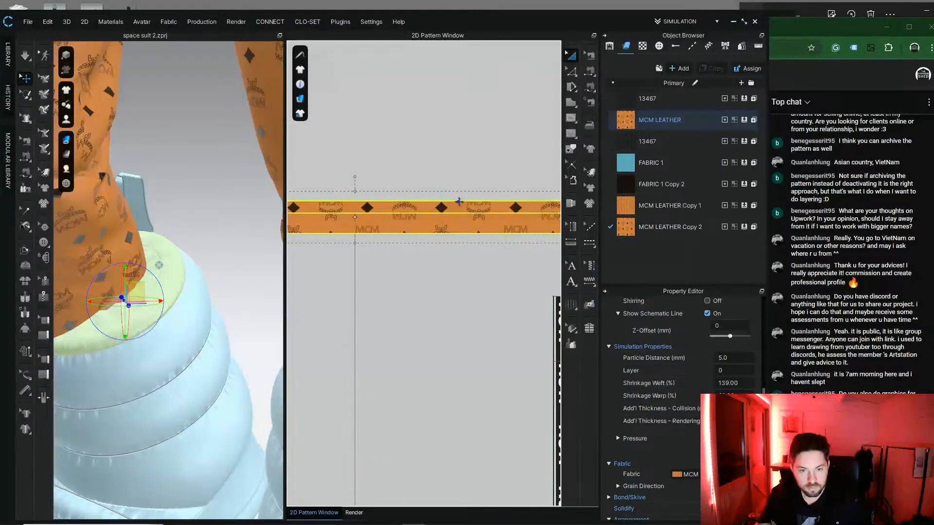
{"action": "key", "text": "z"}
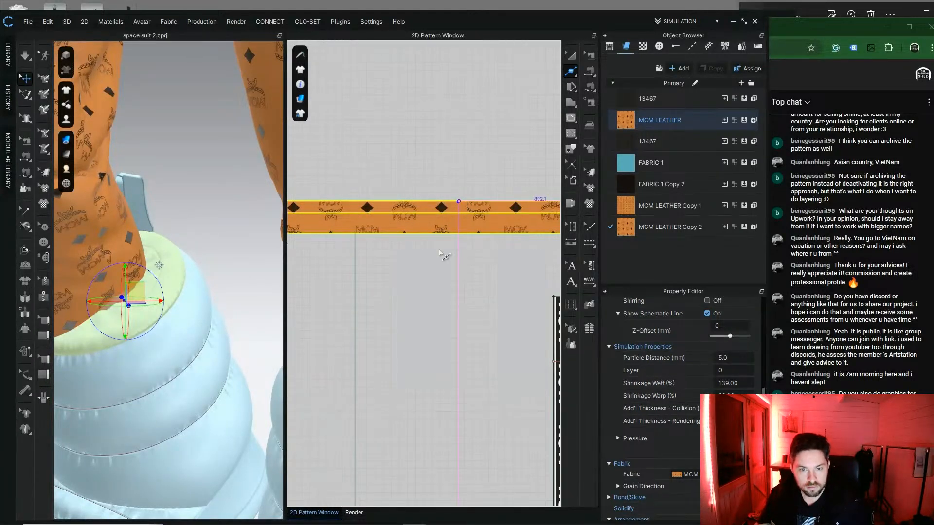
{"action": "left_click", "coordinate": [458, 202]}
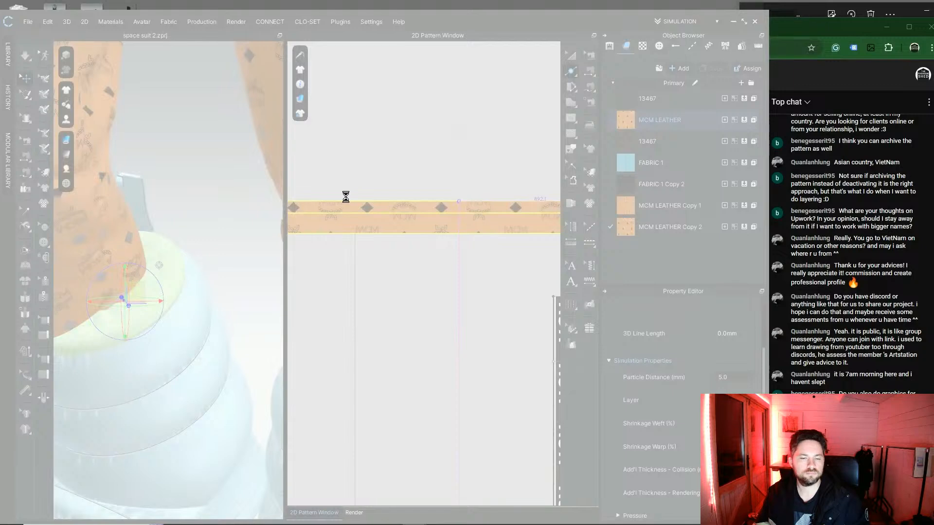
{"action": "scroll", "coordinate": [436, 243], "scroll_direction": "down", "scroll_amount": 5}
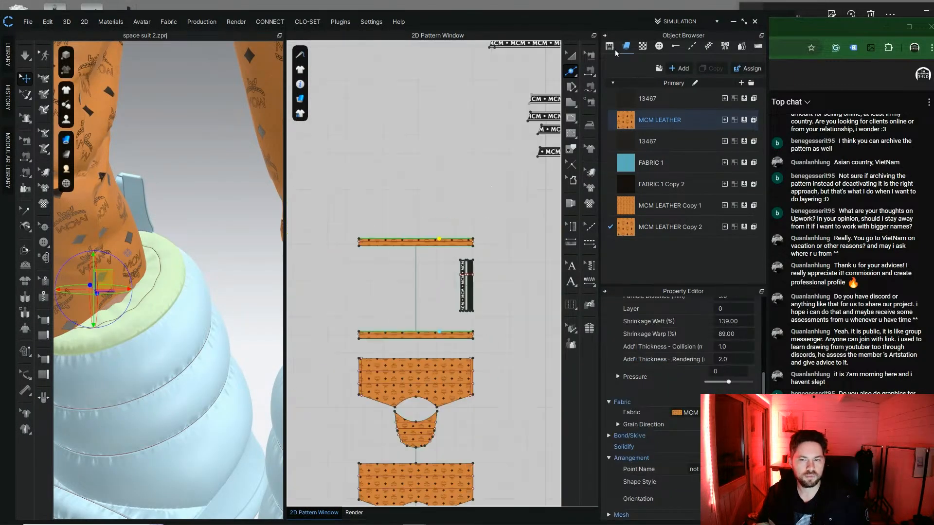
{"action": "left_click", "coordinate": [571, 55]}
Step: Return to the full suit and restore the saved camera view Custom_View_1
{"action": "scroll", "coordinate": [212, 233], "scroll_direction": "down", "scroll_amount": 7}
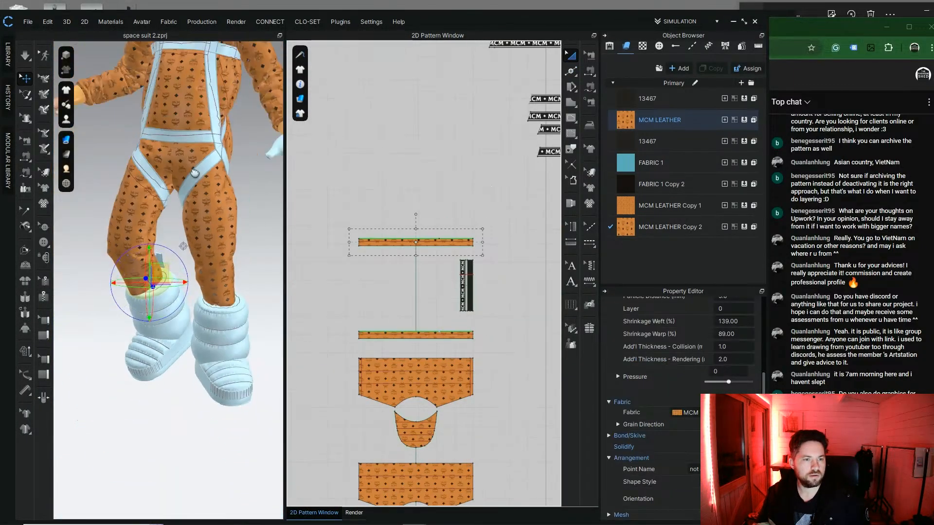
{"action": "middle_click_drag", "start_coordinate": [195, 173], "coordinate": [199, 280]}
{"action": "scroll", "coordinate": [234, 294], "scroll_direction": "down", "scroll_amount": 3}
{"action": "mouse_move", "coordinate": [234, 293]}
{"action": "right_mouse_down"}
{"action": "mouse_move", "coordinate": [217, 292]}
{"action": "mouse_move", "coordinate": [233, 289]}
{"action": "right_mouse_up"}
{"action": "right_click", "coordinate": [244, 115]}
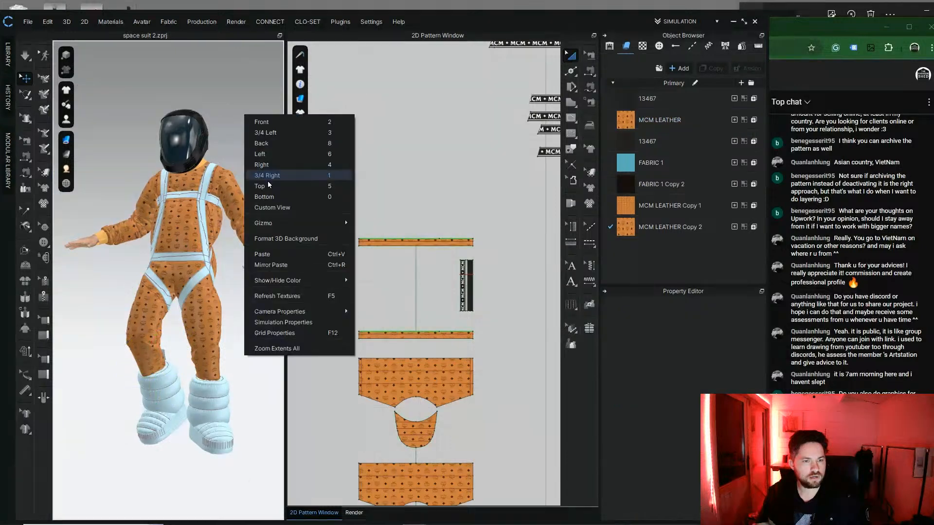
{"action": "left_click", "coordinate": [271, 208]}
{"action": "left_click", "coordinate": [224, 73]}
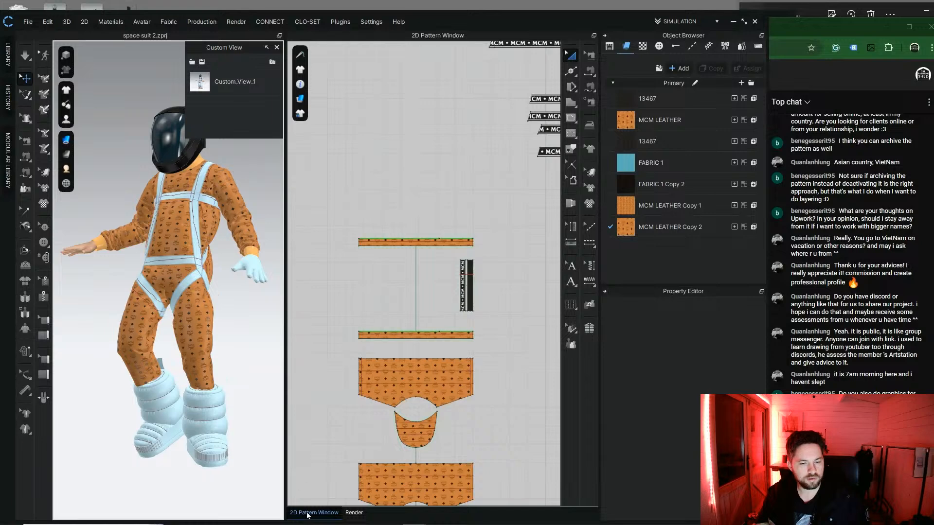
Step: Show the render, enlarge the figure slightly in the 3D view and display the Image/Video render properties
{"action": "left_click", "coordinate": [354, 513]}
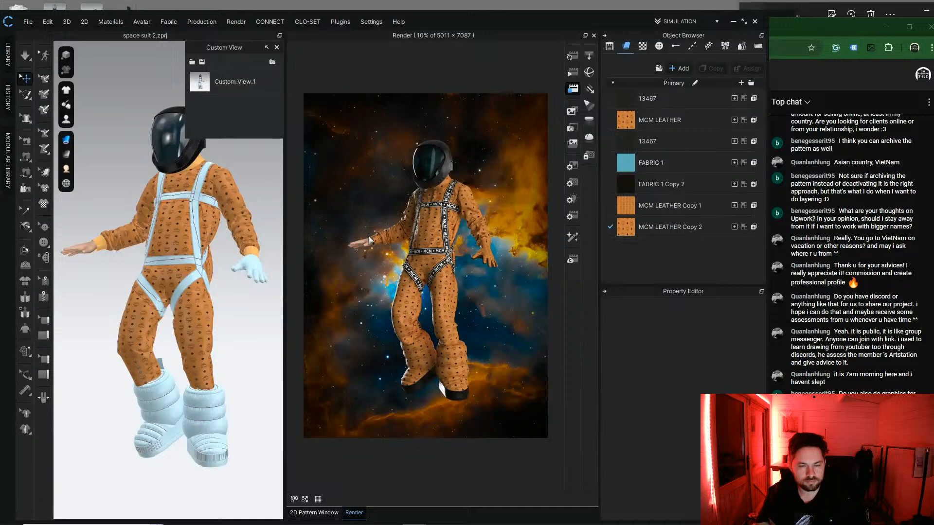
{"action": "scroll", "coordinate": [226, 245], "scroll_direction": "up", "scroll_amount": 2}
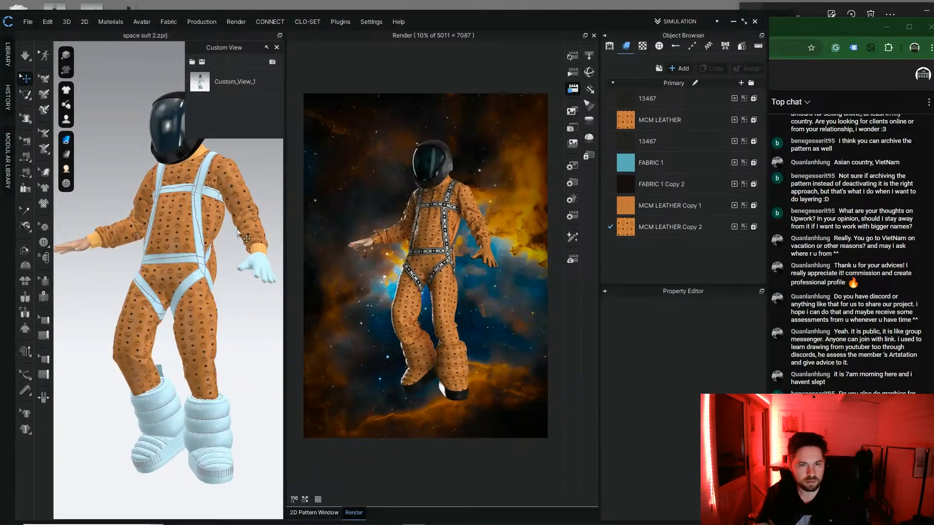
{"action": "left_click", "coordinate": [573, 167]}
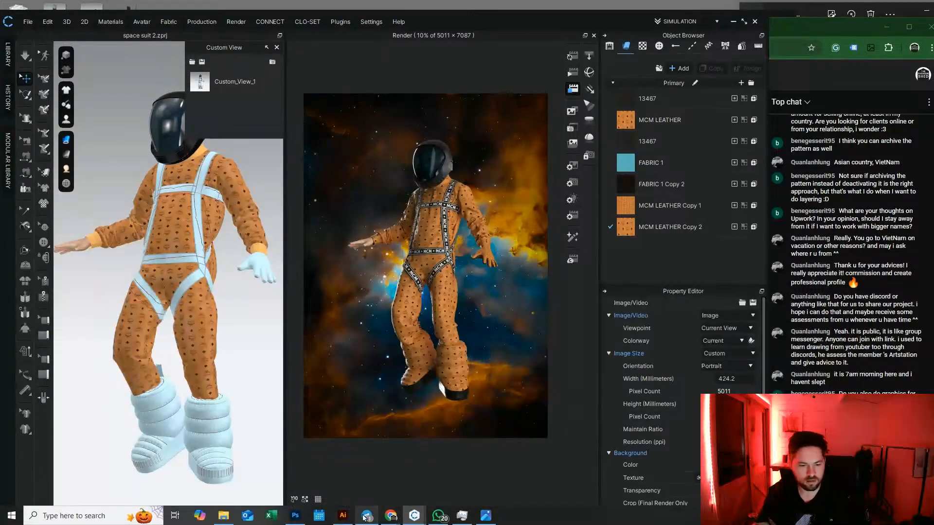
Step: Switch to Photoshop and remove the orange nebula image from the background composition
{"action": "left_click", "coordinate": [296, 516]}
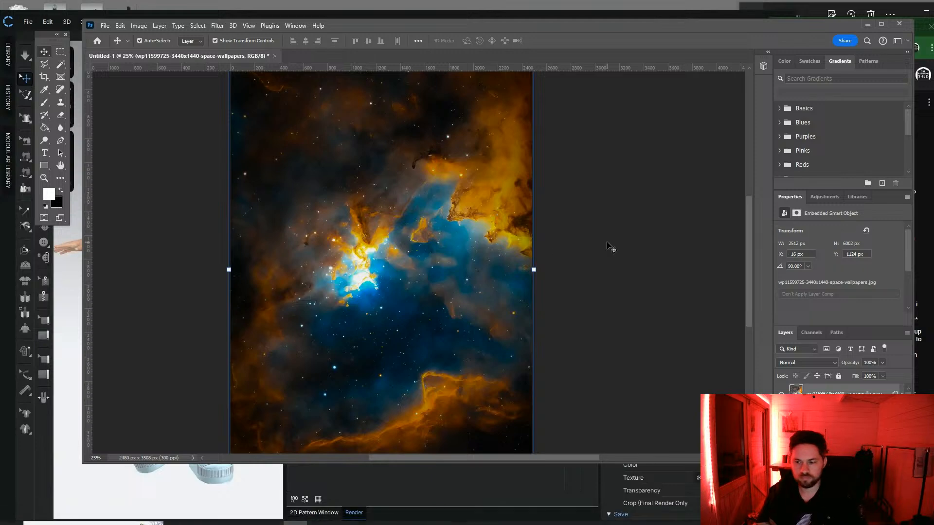
{"action": "key", "text": "Escape"}
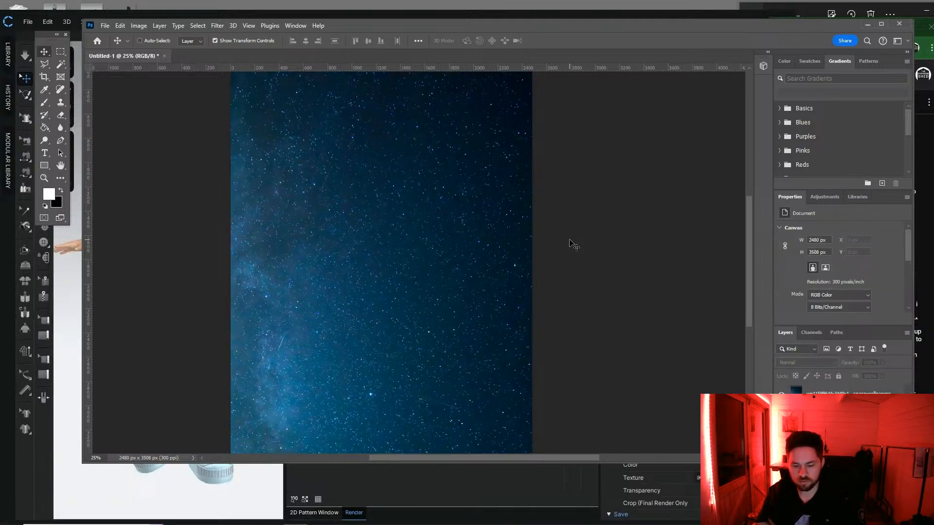
{"action": "key", "text": "ctrl+minus"}
Step: Rotate the blue starry-sky image to -90° and move it up to Y 2400.50 px on the canvas
{"action": "left_click", "coordinate": [426, 248]}
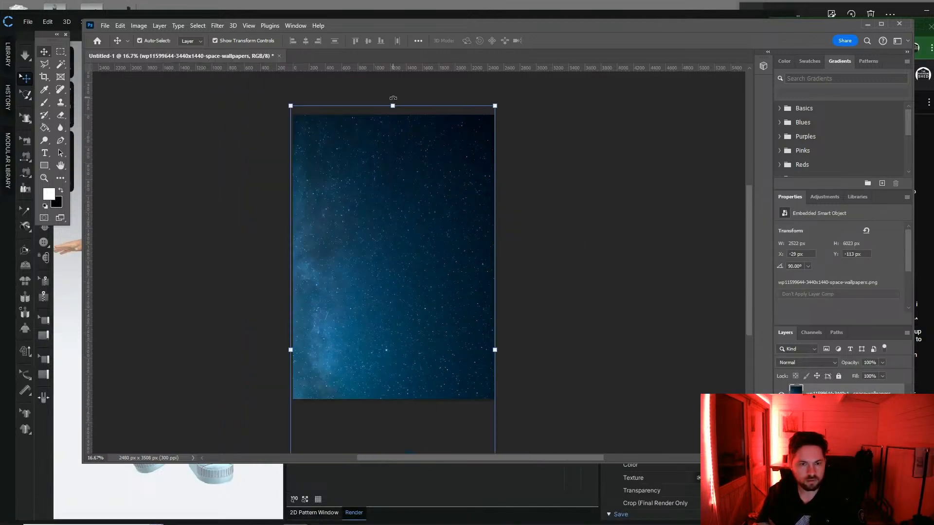
{"action": "left_click_drag", "start_coordinate": [393, 98], "coordinate": [394, 426], "text": "shift"}
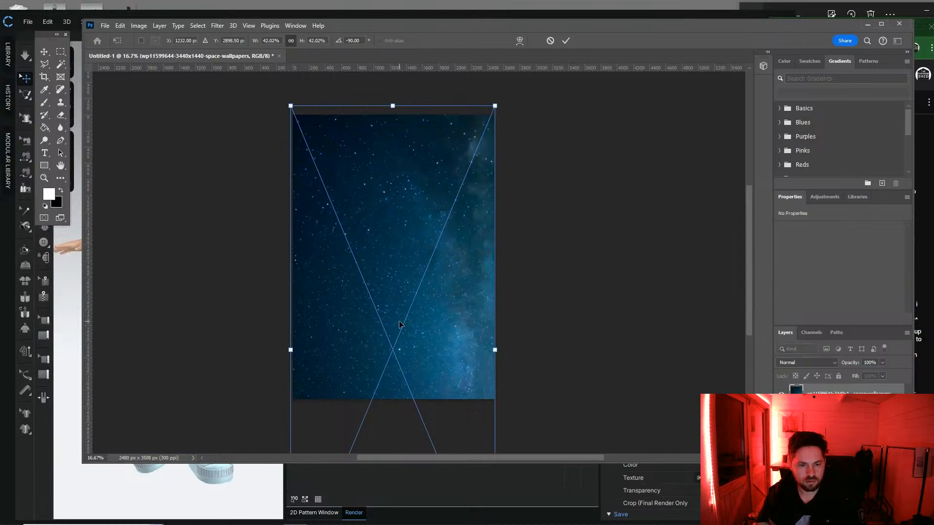
{"action": "left_click_drag", "start_coordinate": [400, 325], "coordinate": [402, 286]}
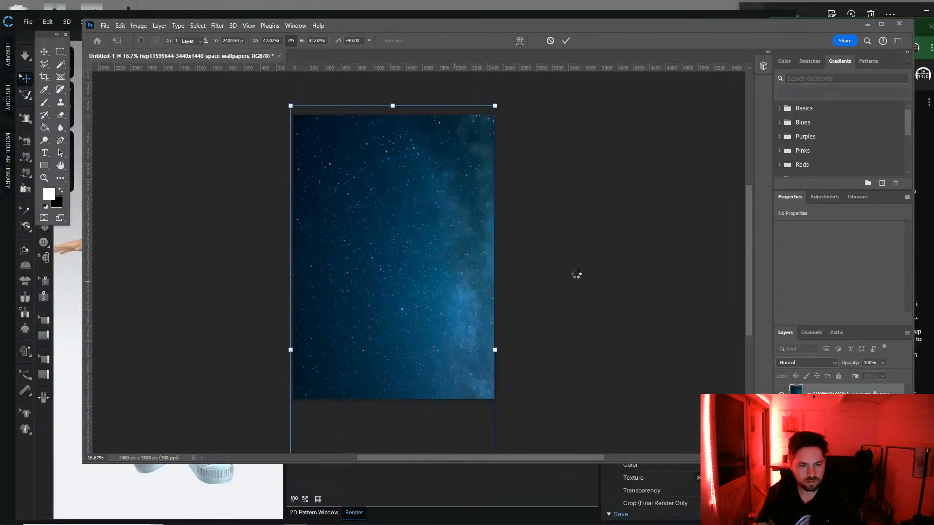
Step: Apply the starry-sky image's transform, check its coverage of the canvas and deselect the layer
{"action": "left_click", "coordinate": [577, 275]}
{"action": "key", "text": "ctrl+plus"}
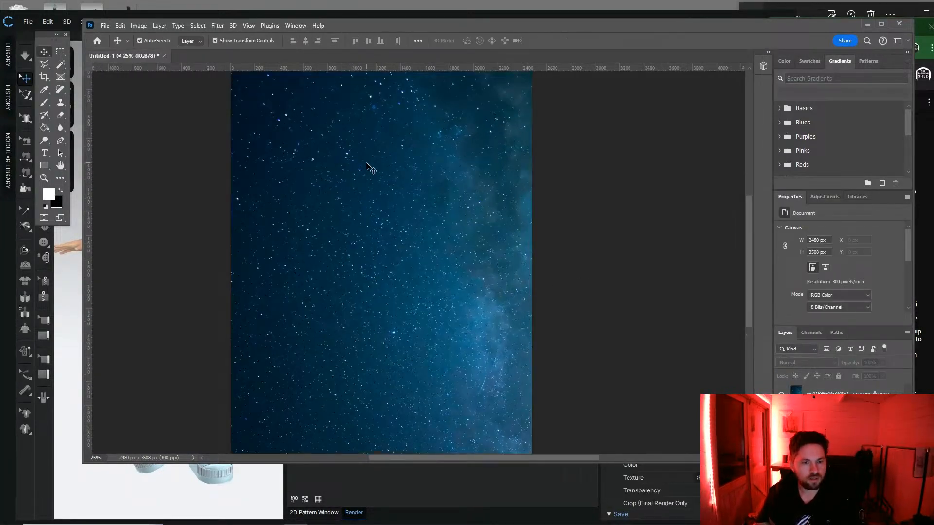
{"action": "left_click", "coordinate": [368, 166]}
{"action": "key", "text": "ctrl+minus"}
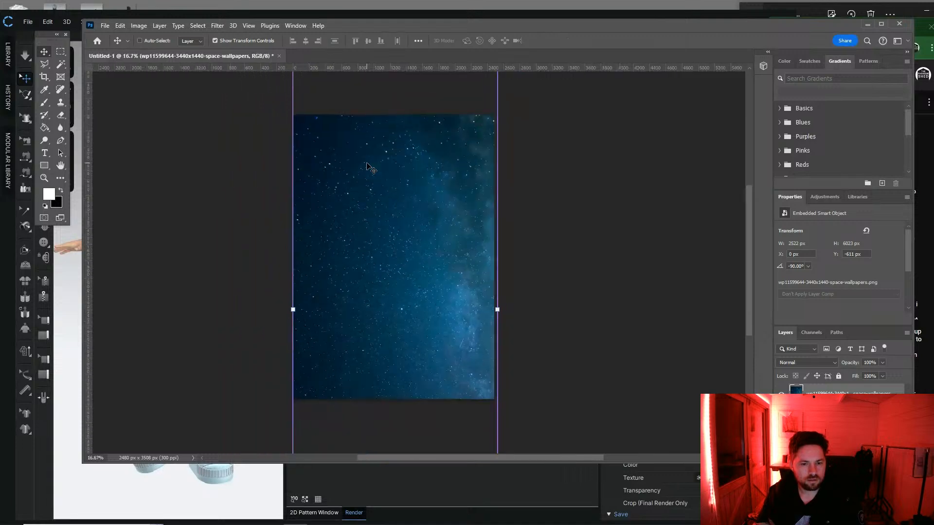
{"action": "left_click", "coordinate": [235, 157]}
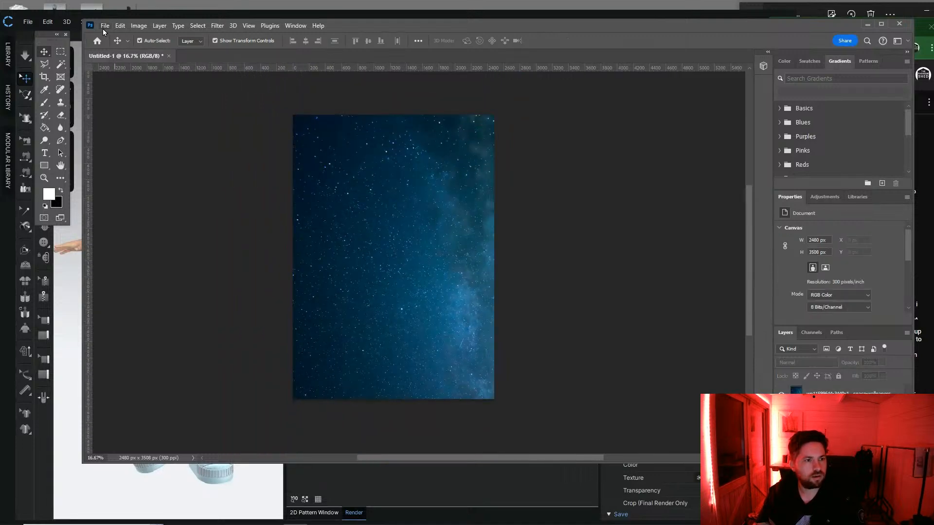
Step: Export the starry background at 2480 x 3508 px as a PNG named bk2 in the MCM folder
{"action": "left_click", "coordinate": [105, 26]}
{"action": "mouse_move", "coordinate": [121, 195]}
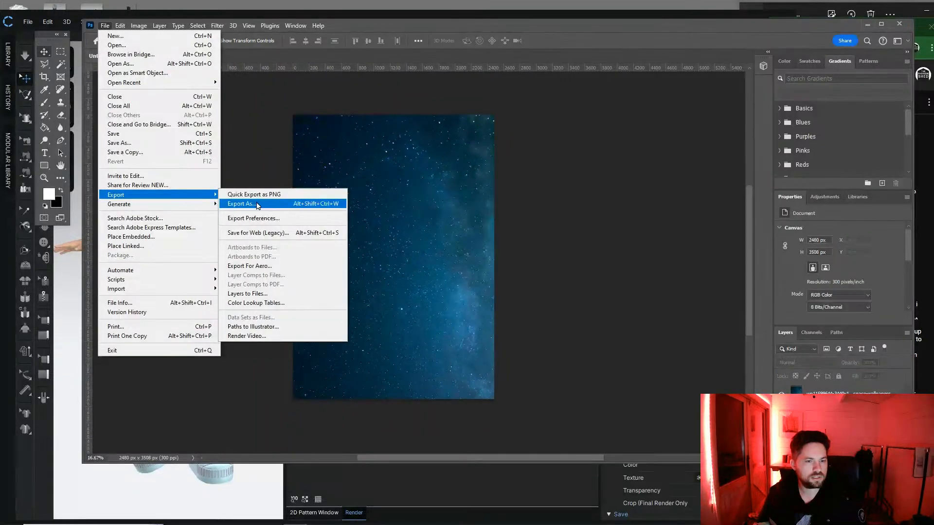
{"action": "left_click", "coordinate": [243, 203]}
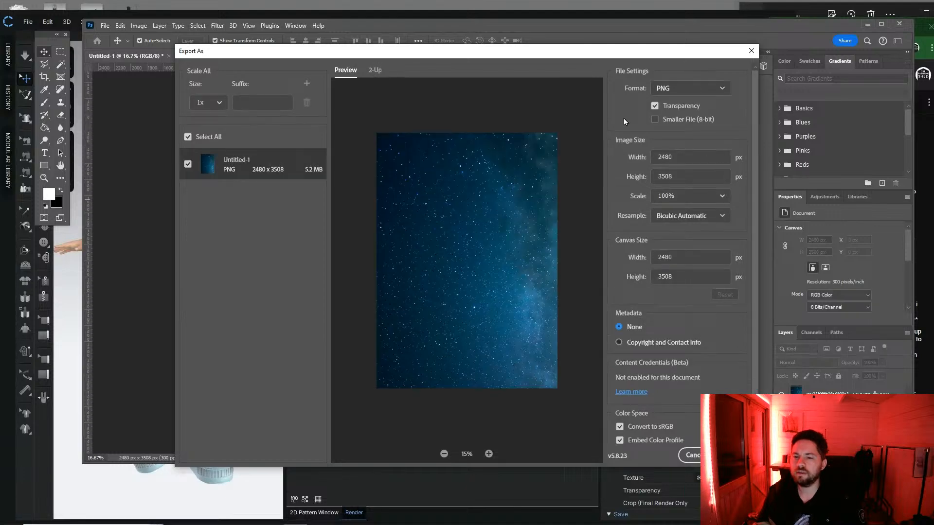
{"action": "left_click", "coordinate": [715, 455]}
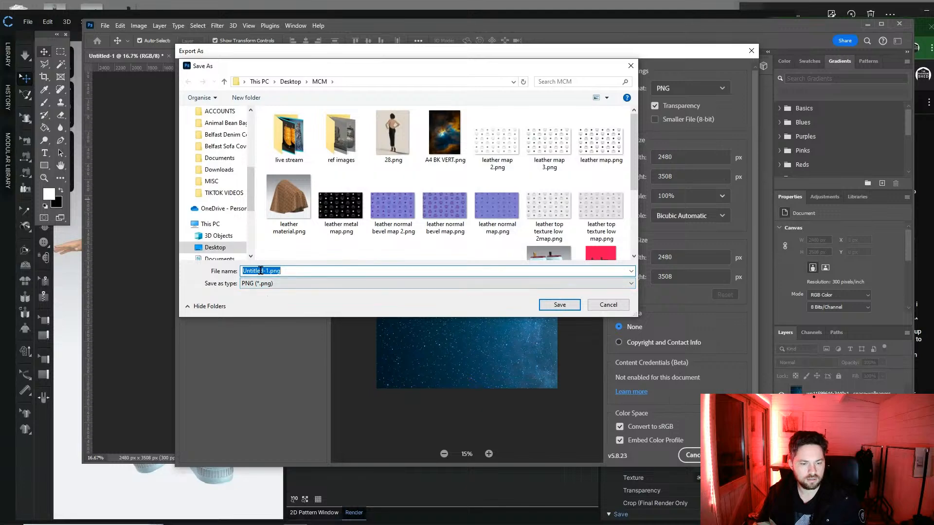
{"action": "type", "text": "bk2"}
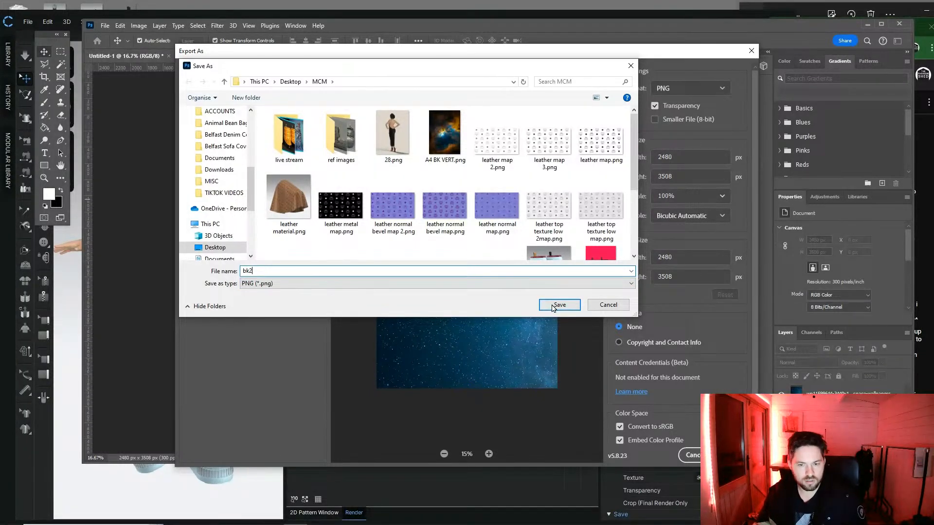
{"action": "left_click", "coordinate": [555, 305]}
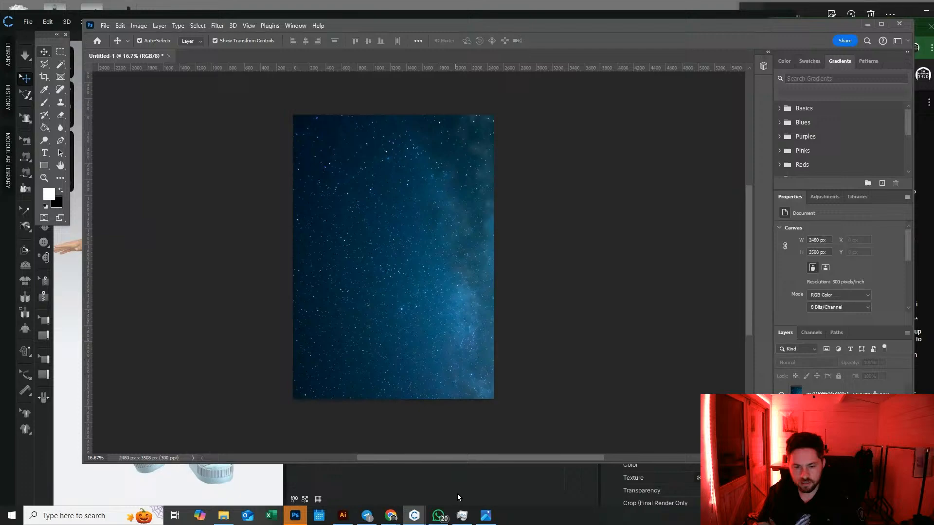
Step: Switch to CLO, load bk2.png from the desktop's MCM folder as the render background texture and start the render
{"action": "left_click", "coordinate": [457, 497]}
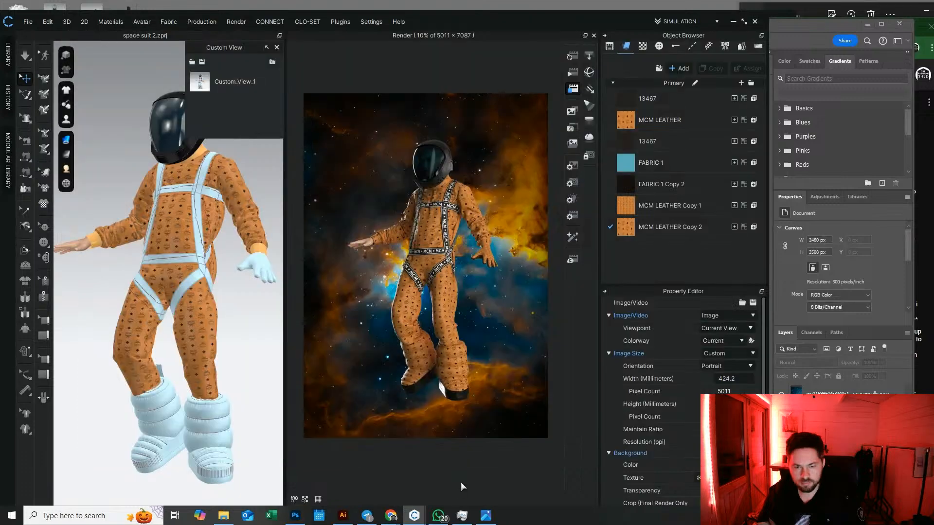
{"action": "scroll", "coordinate": [647, 438], "scroll_direction": "down", "scroll_amount": 2}
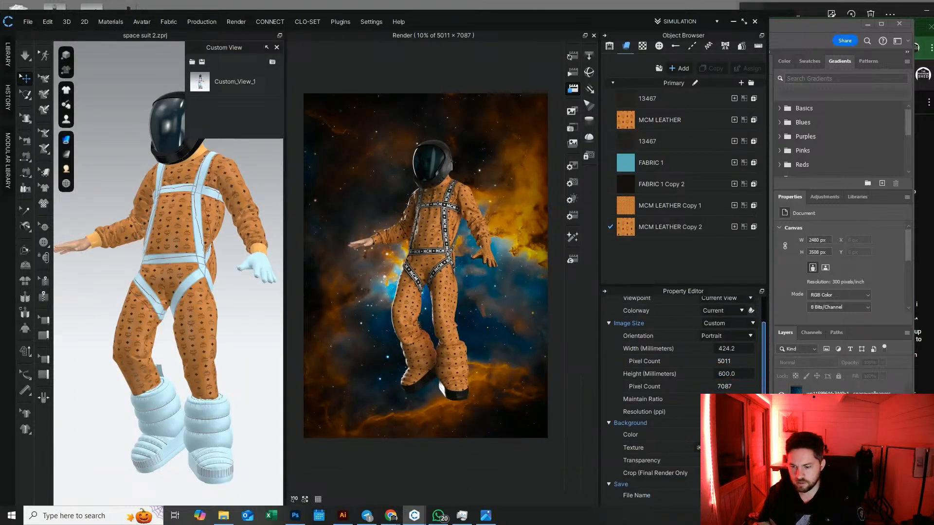
{"action": "left_click", "coordinate": [698, 447]}
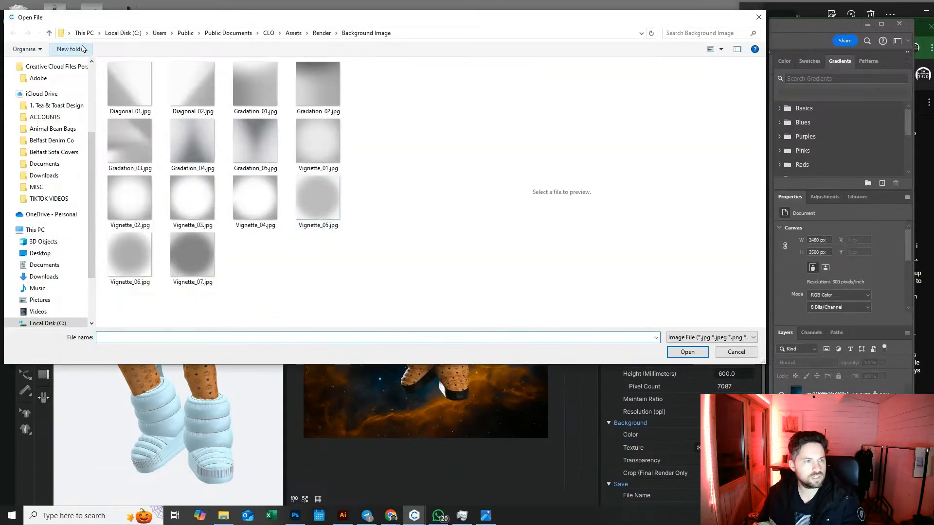
{"action": "scroll", "coordinate": [65, 96], "scroll_direction": "up", "scroll_amount": 4}
{"action": "left_click", "coordinate": [40, 82]}
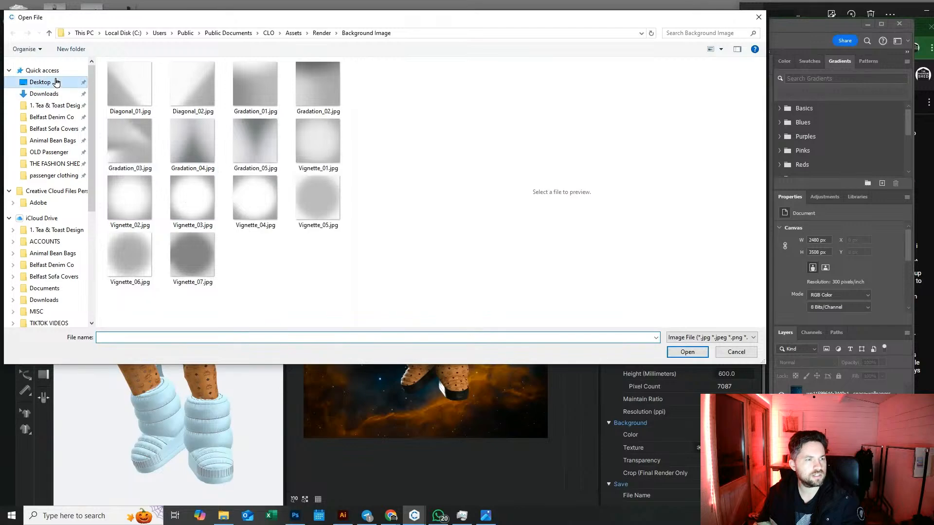
{"action": "left_click", "coordinate": [315, 90]}
{"action": "double_click", "coordinate": [315, 90]}
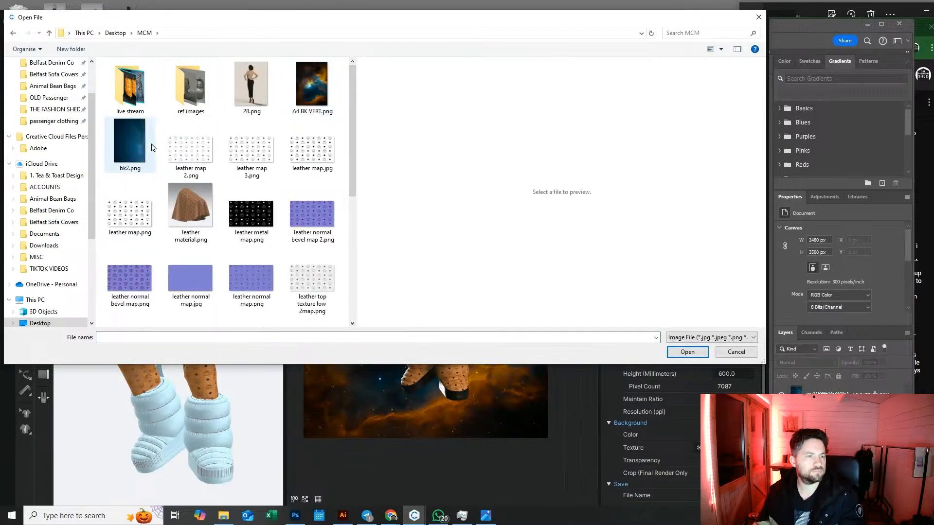
{"action": "left_click", "coordinate": [131, 146]}
{"action": "left_click", "coordinate": [687, 352]}
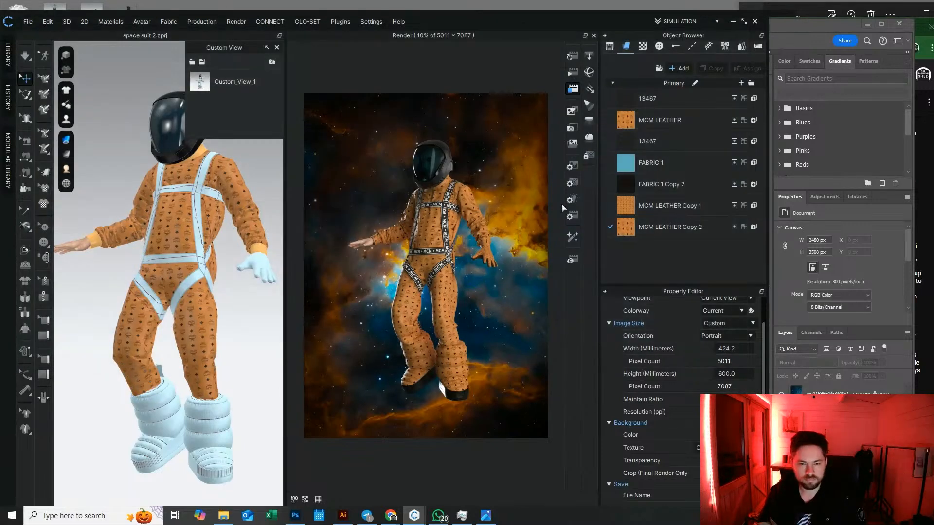
{"action": "left_click", "coordinate": [574, 56]}
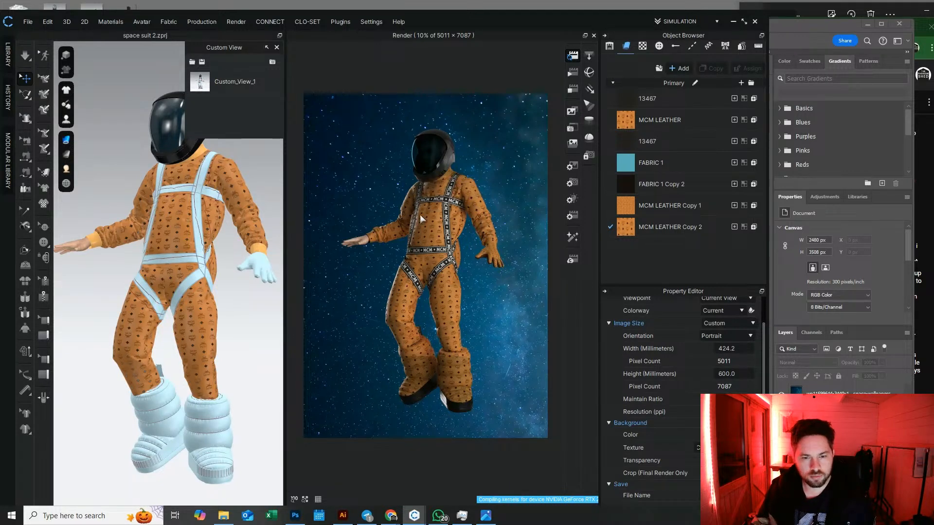
Step: Bring up the silver space suit reference photo and read the live chat in YouTube Studio
{"action": "left_click", "coordinate": [486, 516]}
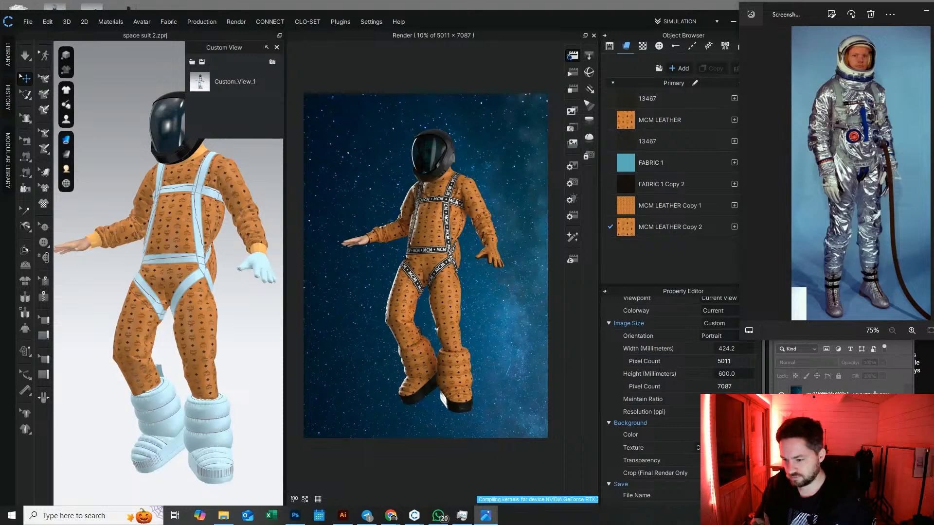
{"action": "key", "text": "alt+Tab"}
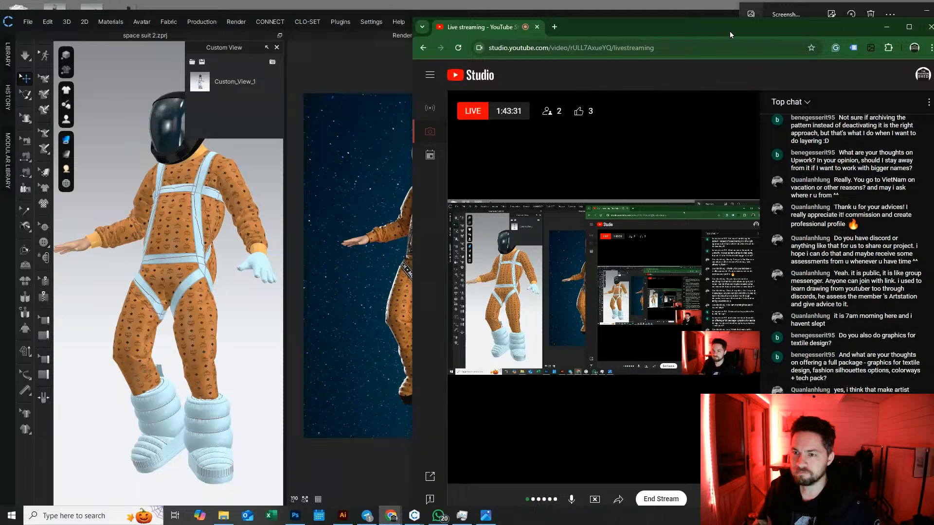
{"action": "left_click_drag", "start_coordinate": [735, 28], "coordinate": [608, 22]}
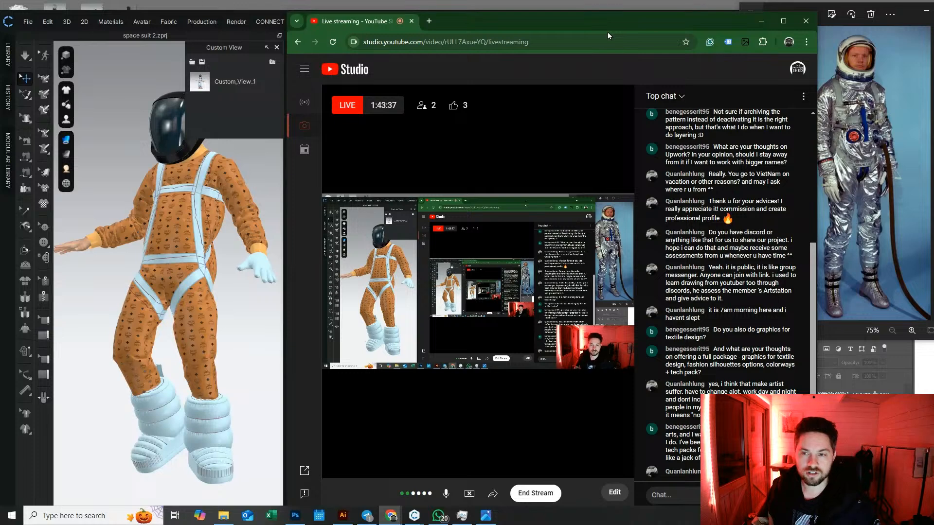
{"action": "left_click_drag", "start_coordinate": [621, 24], "coordinate": [738, 25]}
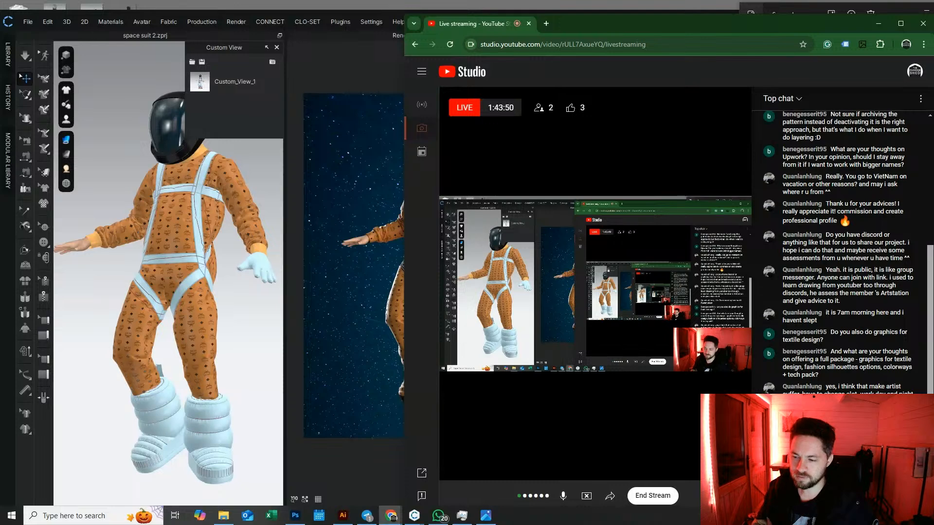
Step: Return to CLO to stop the running render, and end the live stream in YouTube Studio
{"action": "left_click", "coordinate": [314, 56]}
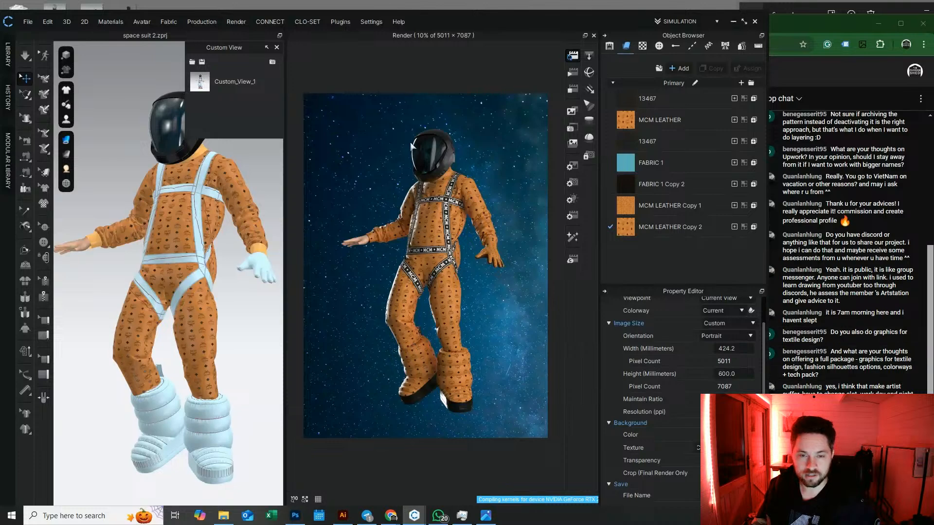
{"action": "left_click", "coordinate": [572, 89]}
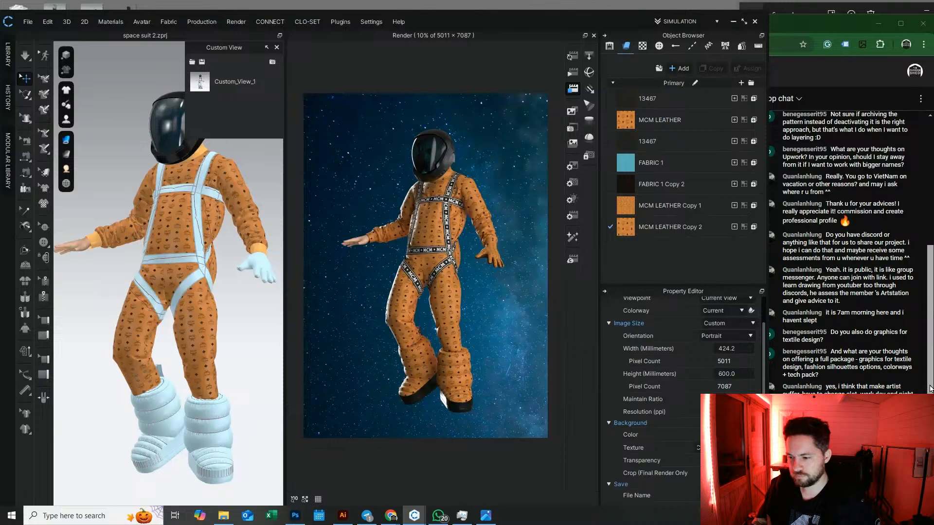
{"action": "left_click", "coordinate": [822, 419]}
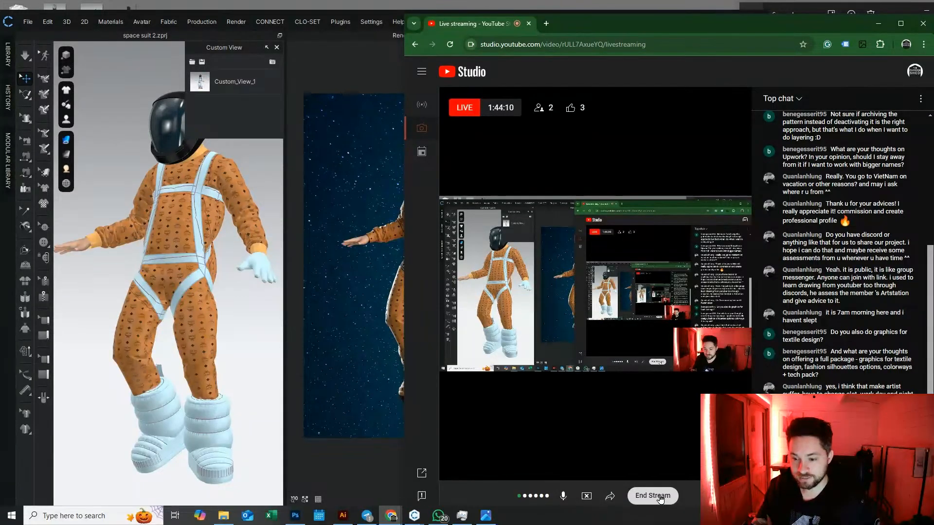
{"action": "left_click", "coordinate": [659, 497]}
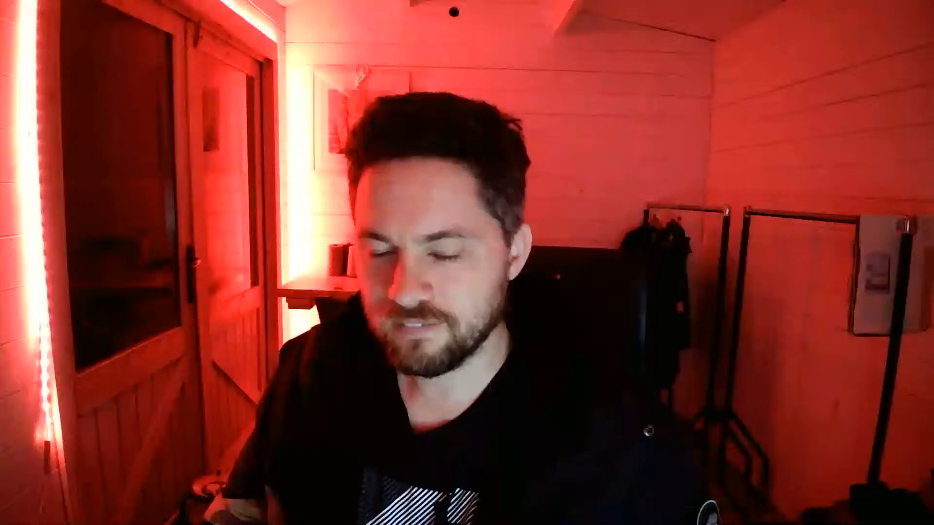